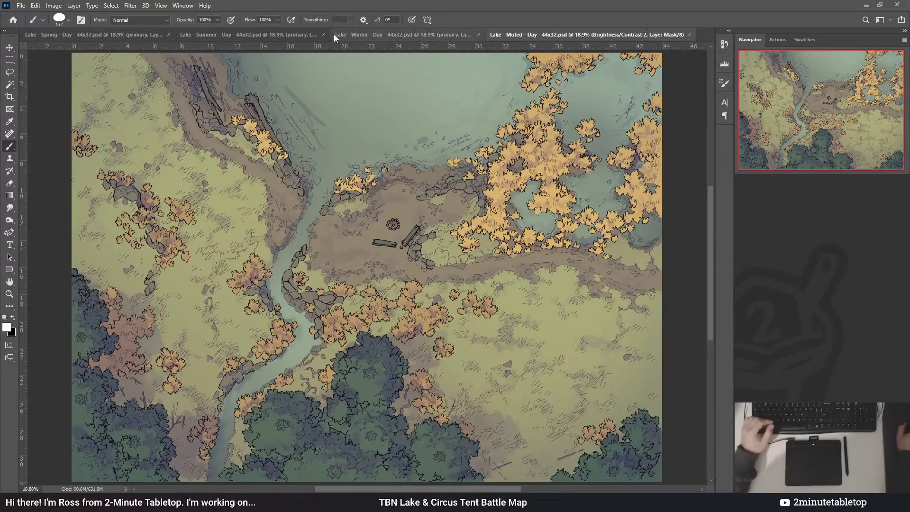
- Compare the spring, summer and winter versions of the lake map, ending on the spring document
{"action": "left_click", "coordinate": [129, 36]}
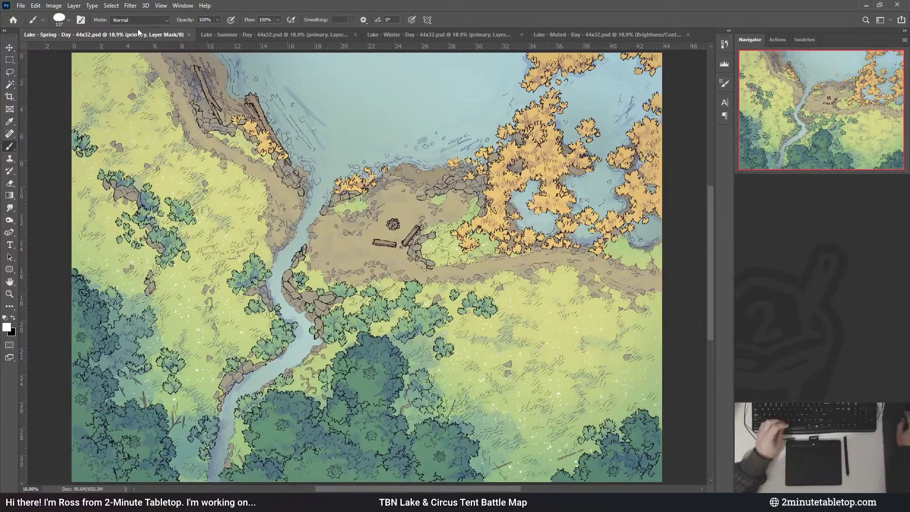
{"action": "left_click", "coordinate": [230, 34]}
{"action": "key", "text": "ctrl+Tab"}
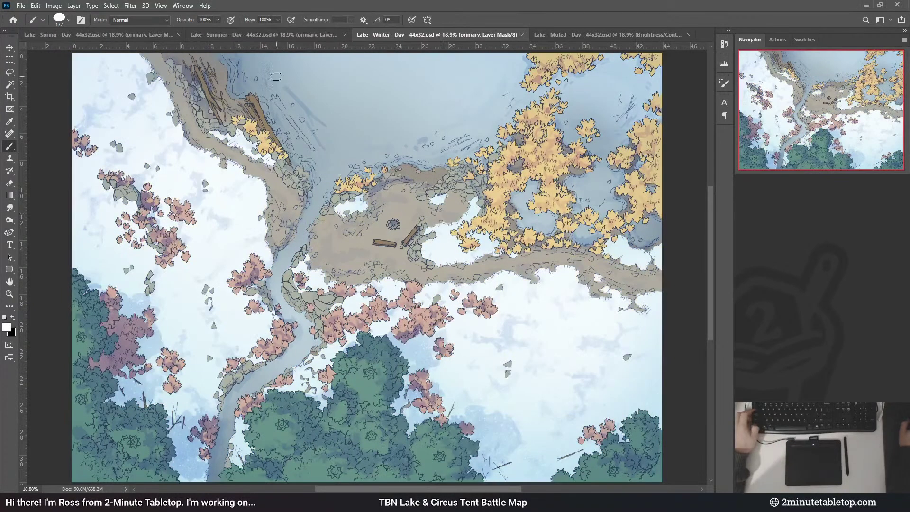
{"action": "left_click", "coordinate": [132, 38]}
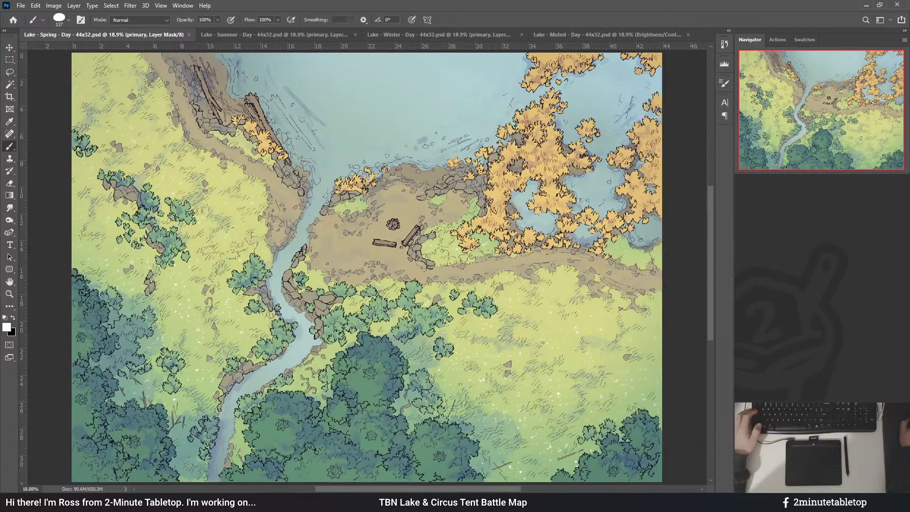
- Compare the lighter and darker shading of the water layer at full and reduced size
{"action": "key", "text": "i"}
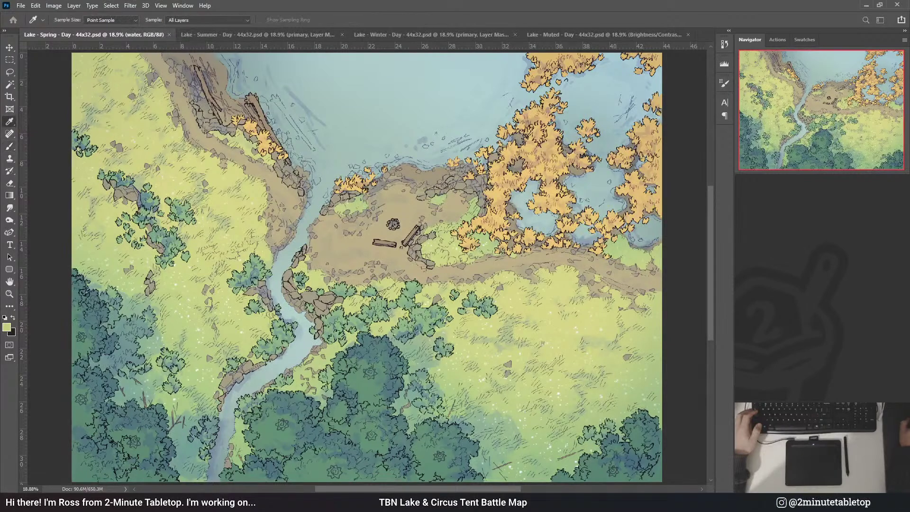
{"action": "key", "text": "ctrl+z"}
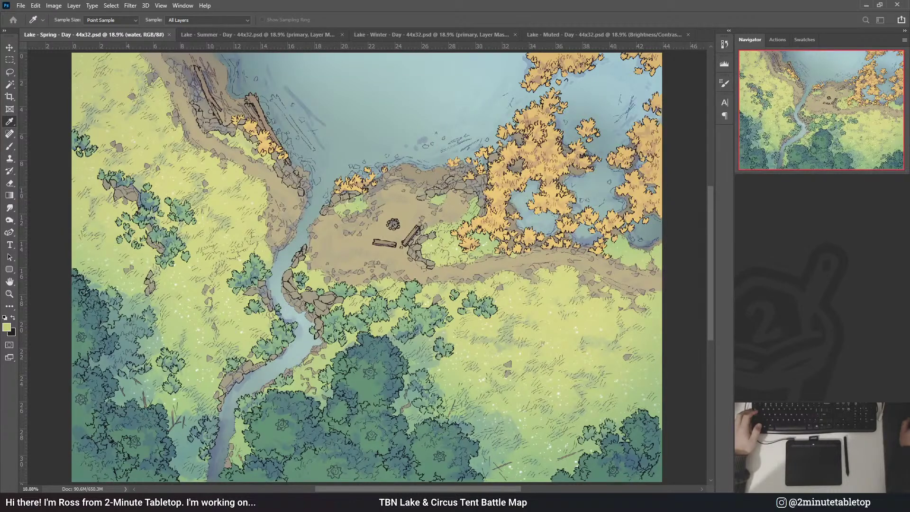
{"action": "key", "text": "b"}
{"action": "key", "text": "ctrl+shift+z"}
{"action": "key", "text": "ctrl+z"}
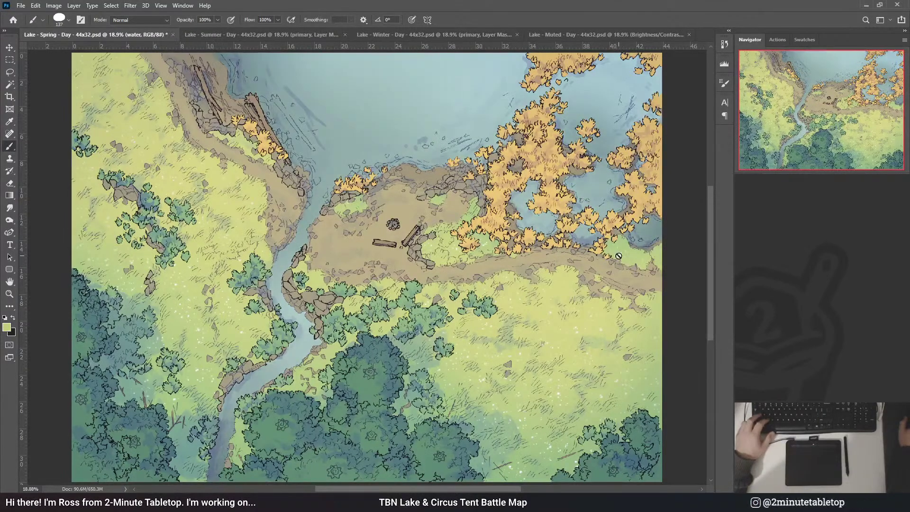
{"action": "scroll", "coordinate": [525, 255], "scroll_direction": "down", "scroll_amount": 3}
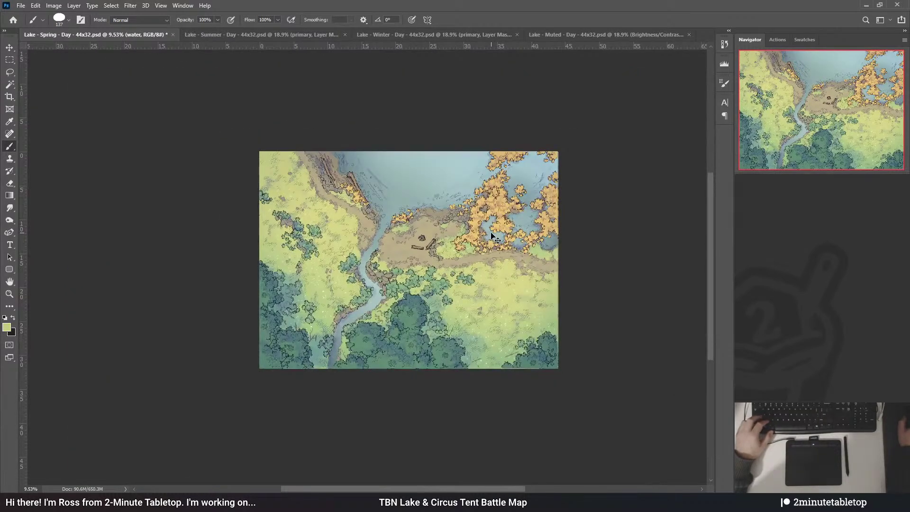
{"action": "key", "text": "ctrl+shift+z"}
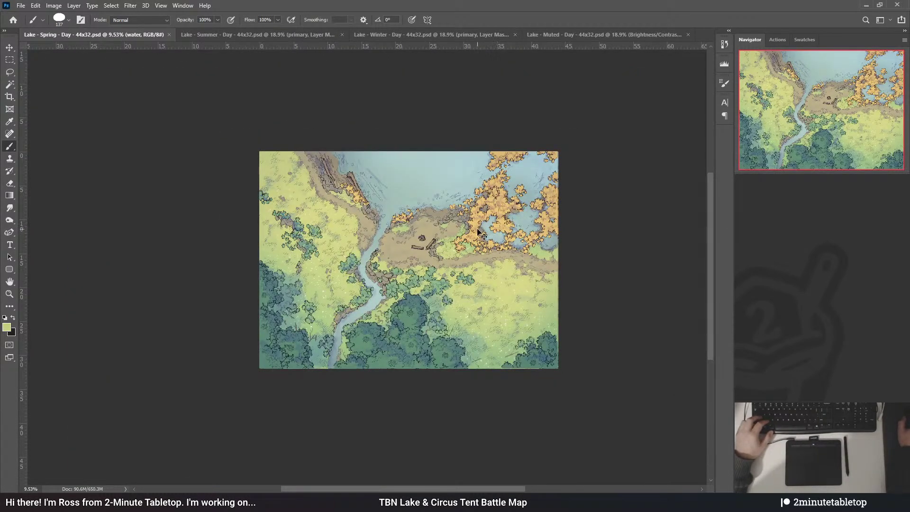
{"action": "key", "text": "ctrl+z"}
{"action": "scroll", "coordinate": [474, 237], "scroll_direction": "up", "scroll_amount": 3}
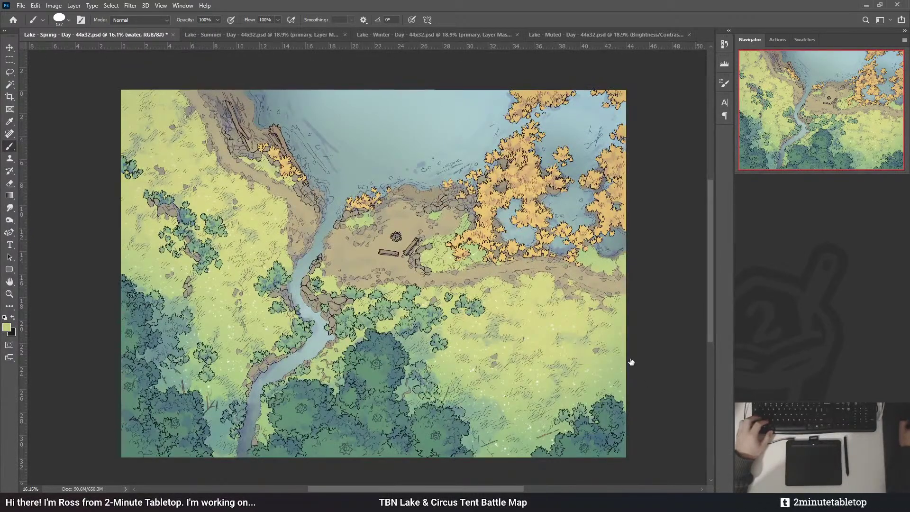
- Change the water layer to a brighter turquoise, comparing it with the darker shade
{"action": "key", "text": "i"}
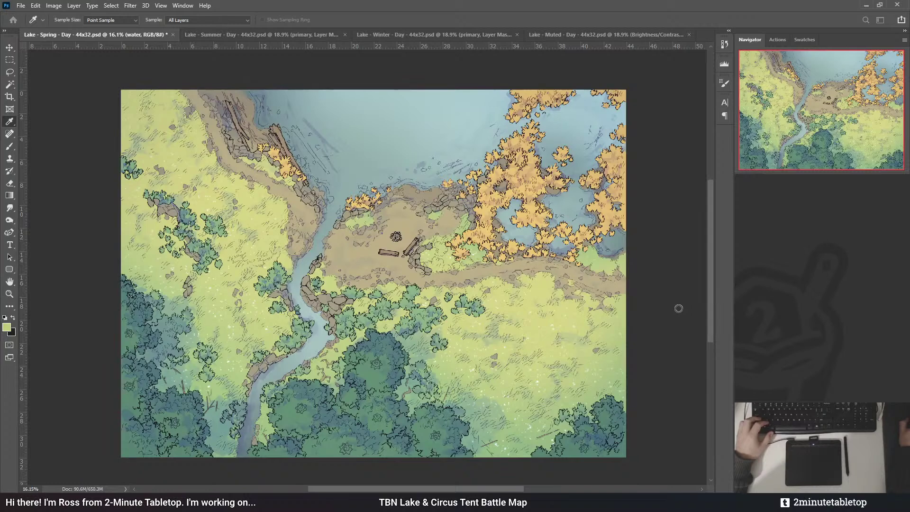
{"action": "key", "text": "ctrl+shift+z"}
{"action": "key", "text": "ctrl+z"}
{"action": "key", "text": "ctrl+shift+z"}
{"action": "key", "text": "ctrl+z"}
{"action": "key", "text": "ctrl+shift+z"}
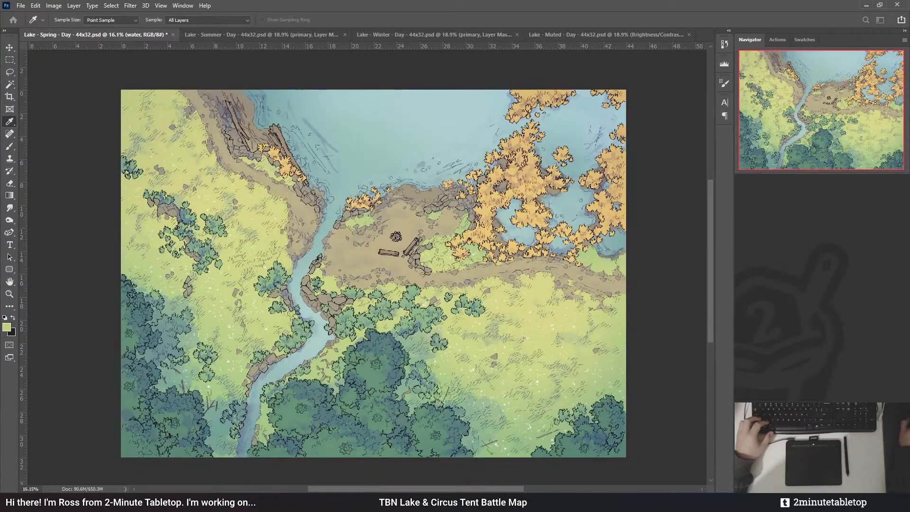
{"action": "key", "text": "b"}
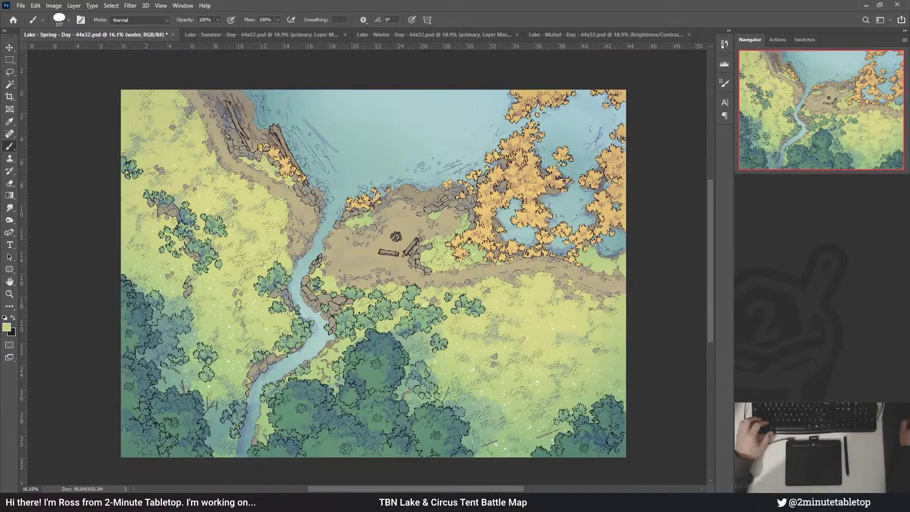
{"action": "key", "text": "ctrl+z"}
{"action": "key", "text": "ctrl+shift+z"}
- Brighten the lake and river through the sheen layer, comparing the water before and after
{"action": "key", "text": "i"}
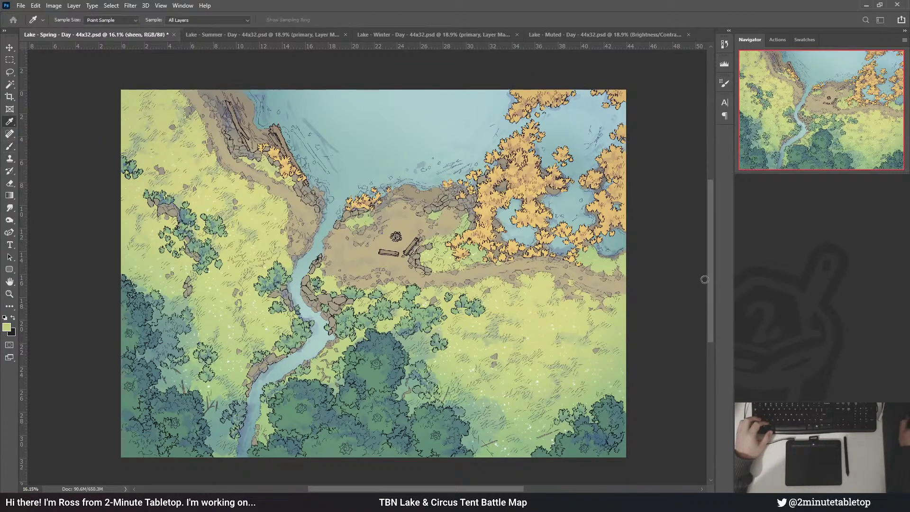
{"action": "key", "text": "ctrl+z"}
{"action": "key", "text": "ctrl+shift+z"}
{"action": "key", "text": "ctrl+z"}
{"action": "key", "text": "ctrl+shift+z"}
{"action": "key", "text": "ctrl+z"}
{"action": "key", "text": "ctrl+shift+z"}
{"action": "key", "text": "b"}
{"action": "key", "text": "ctrl+z"}
{"action": "key", "text": "ctrl+shift+z"}
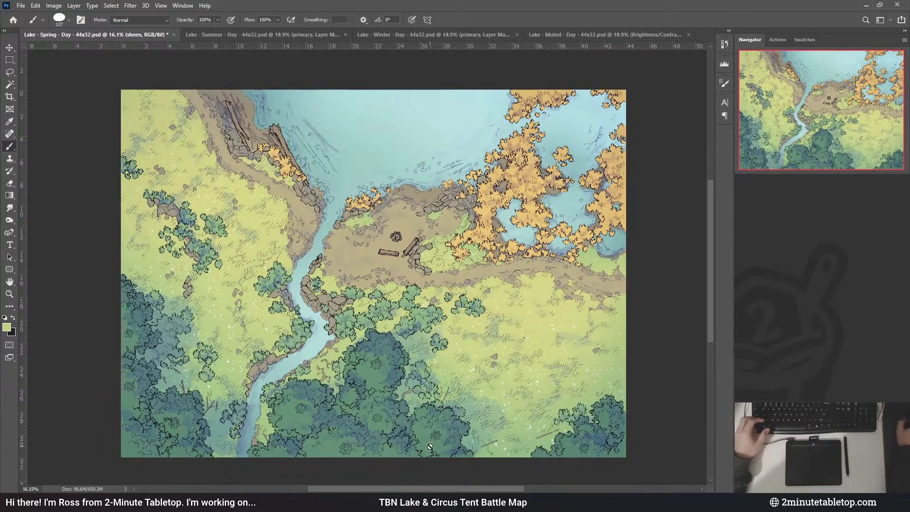
- Examine the small white flower specks scattered over the meadow in the lower right of the map
{"action": "scroll", "coordinate": [570, 362], "scroll_direction": "up", "scroll_amount": 2}
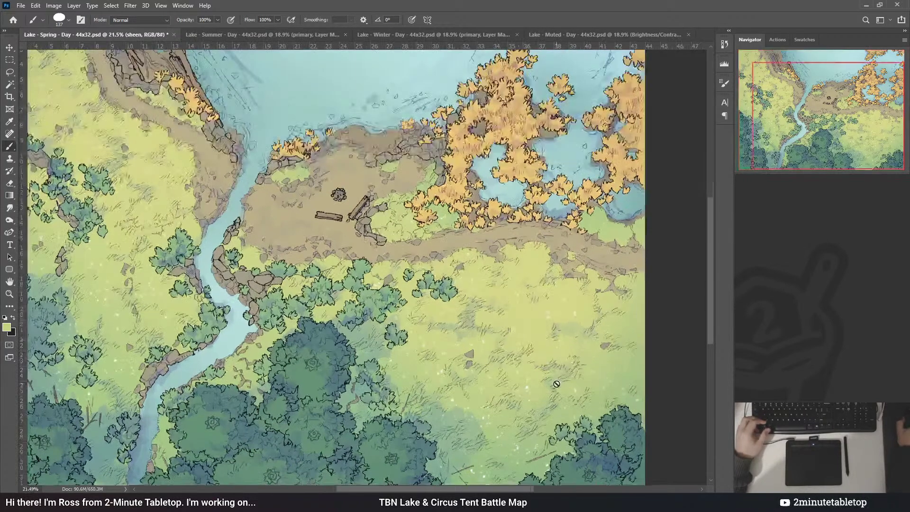
{"action": "scroll", "coordinate": [549, 388], "scroll_direction": "down", "scroll_amount": 2}
{"action": "scroll", "coordinate": [521, 398], "scroll_direction": "up", "scroll_amount": 4}
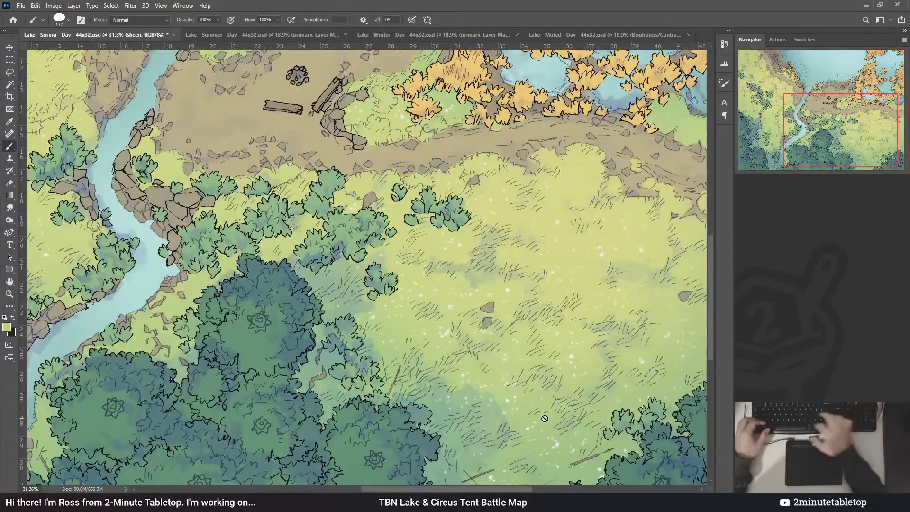
{"action": "key", "text": "ctrl+0"}
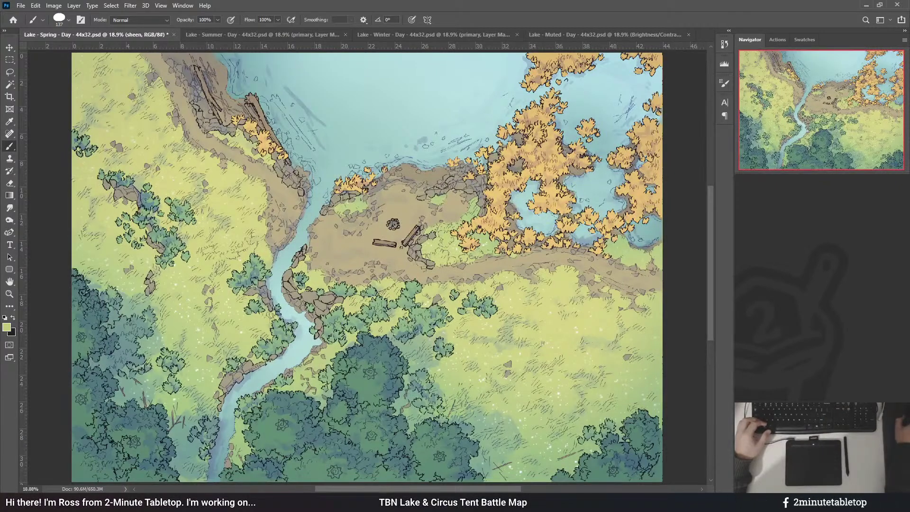
{"action": "scroll", "coordinate": [588, 434], "scroll_direction": "up", "scroll_amount": 3}
{"action": "scroll", "coordinate": [535, 406], "scroll_direction": "up", "scroll_amount": 5}
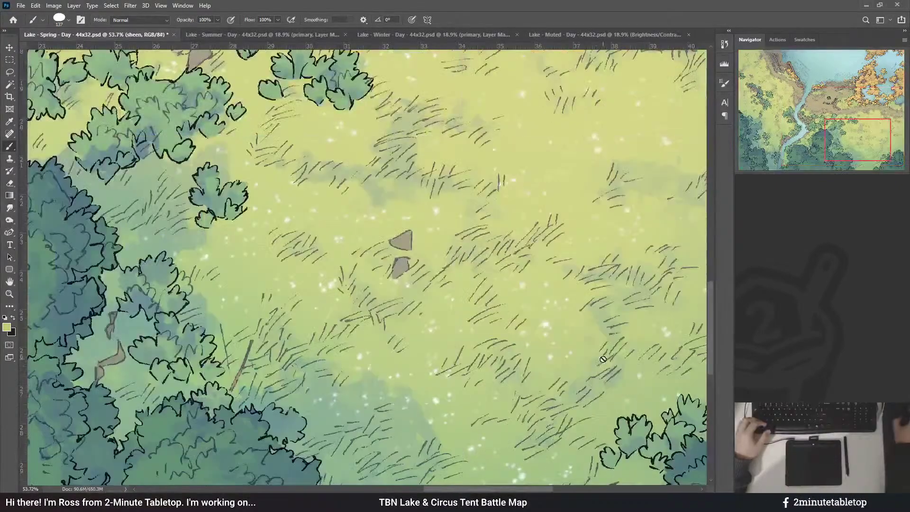
{"action": "scroll", "coordinate": [600, 364], "scroll_direction": "up", "scroll_amount": 2}
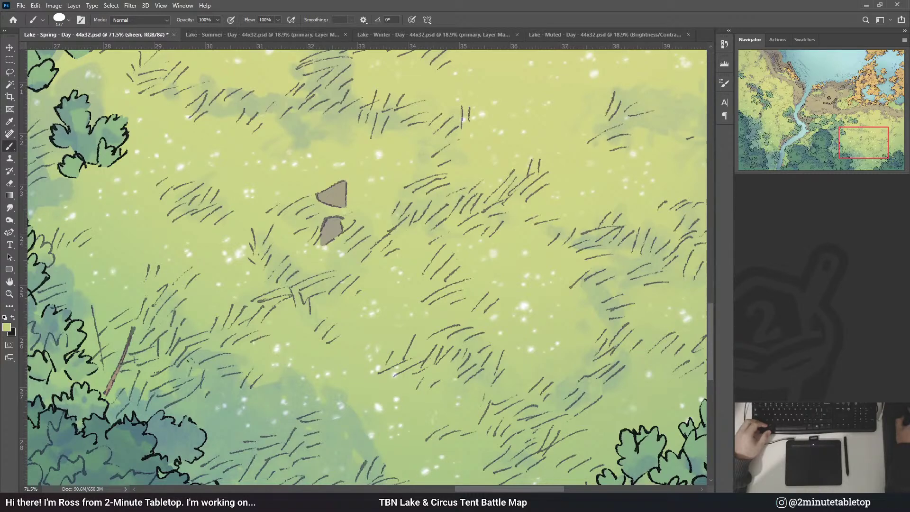
- Reveal the full speck pattern and white patches of Group 1, then check the Exposure 2 adjustment on the specks
{"action": "key", "text": "ctrl+g"}
{"action": "key", "text": "ctrl+alt+a"}
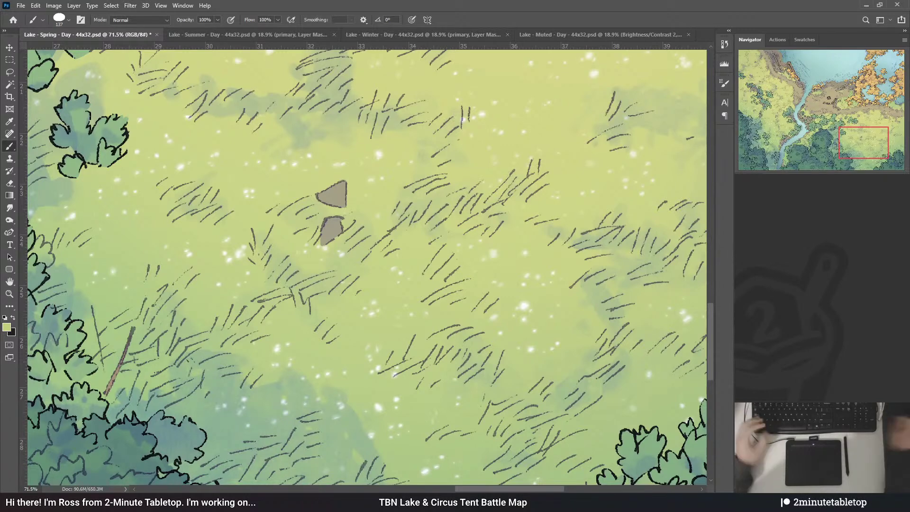
{"action": "key", "text": "alt+]"}
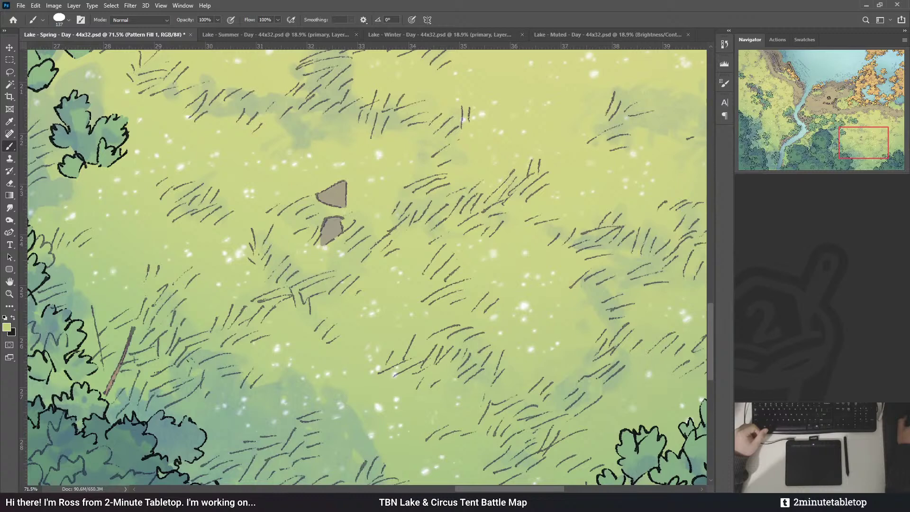
{"action": "key", "text": "alt+]"}
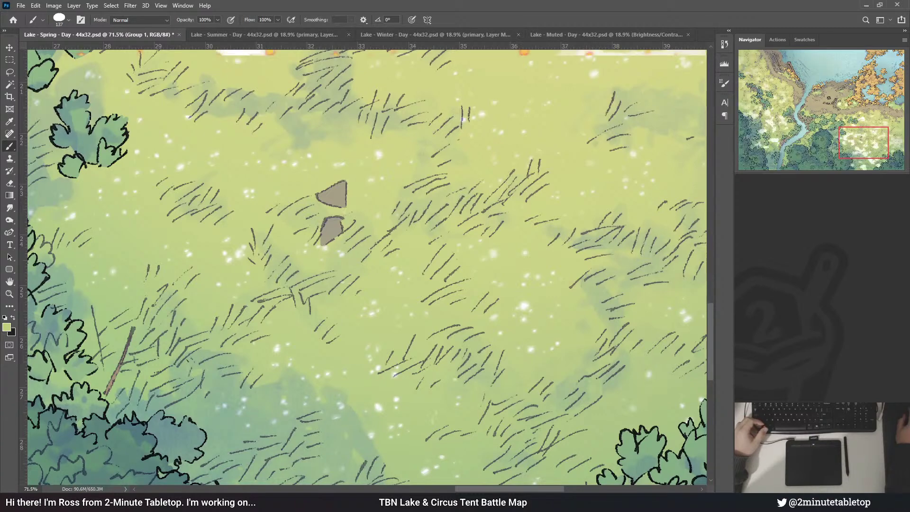
{"action": "key", "text": "ctrl+comma"}
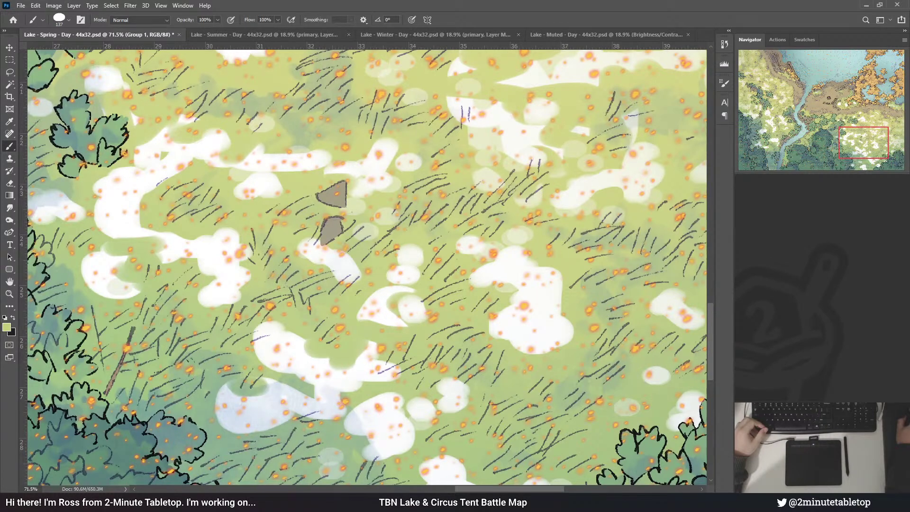
{"action": "key", "text": "alt+bracketright"}
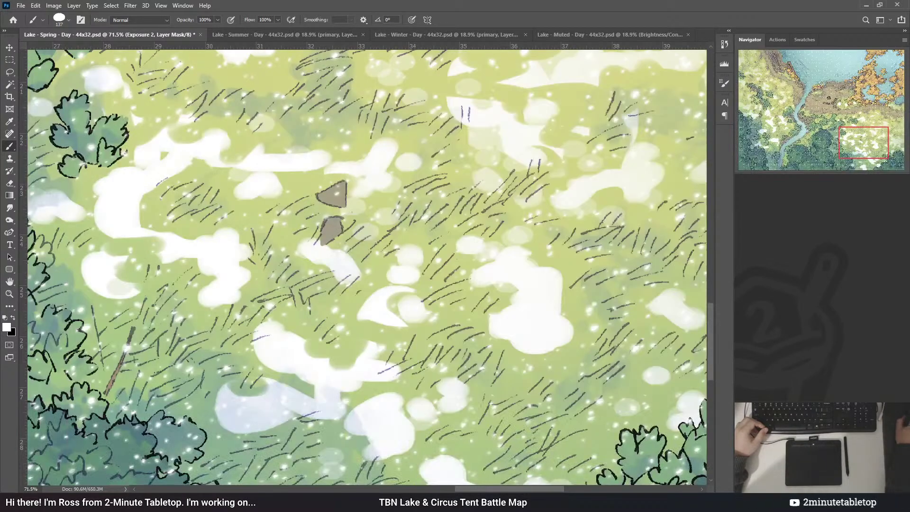
- Add a black solid-color fill behind the white specks and view the repeating pattern across the whole map
{"action": "key", "text": "alt+]"}
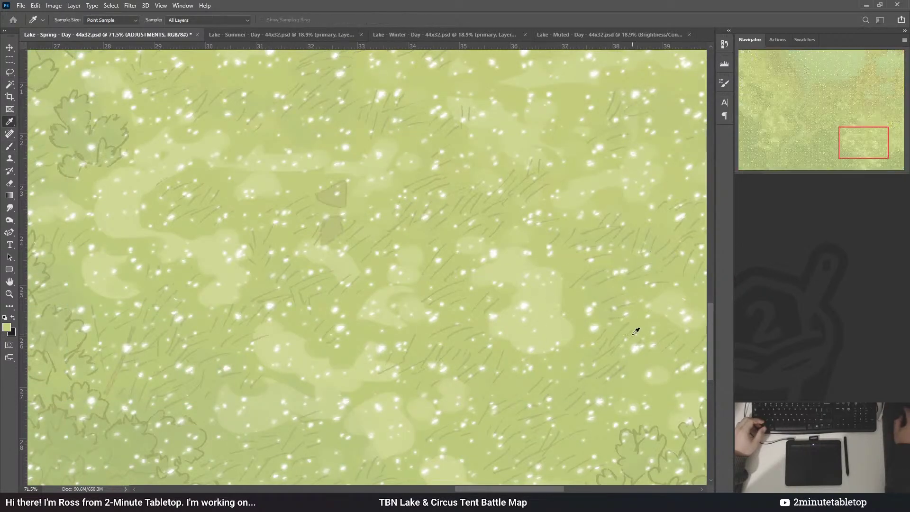
{"action": "left_click", "coordinate": [543, 451]}
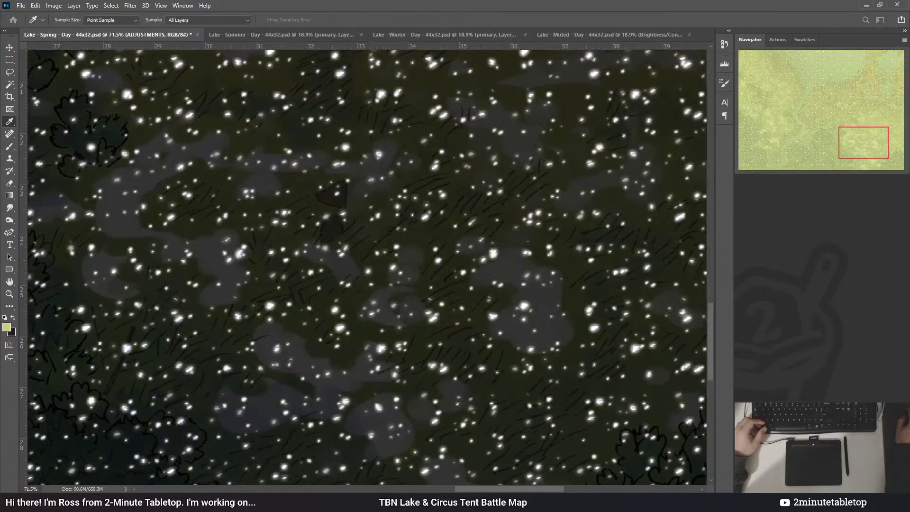
{"action": "key", "text": "Return"}
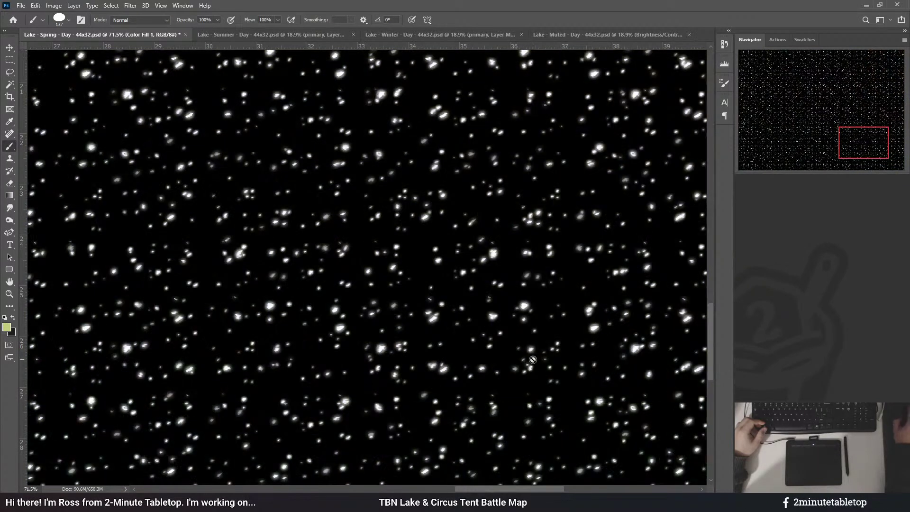
{"action": "scroll", "coordinate": [533, 359], "scroll_direction": "down", "scroll_amount": 5}
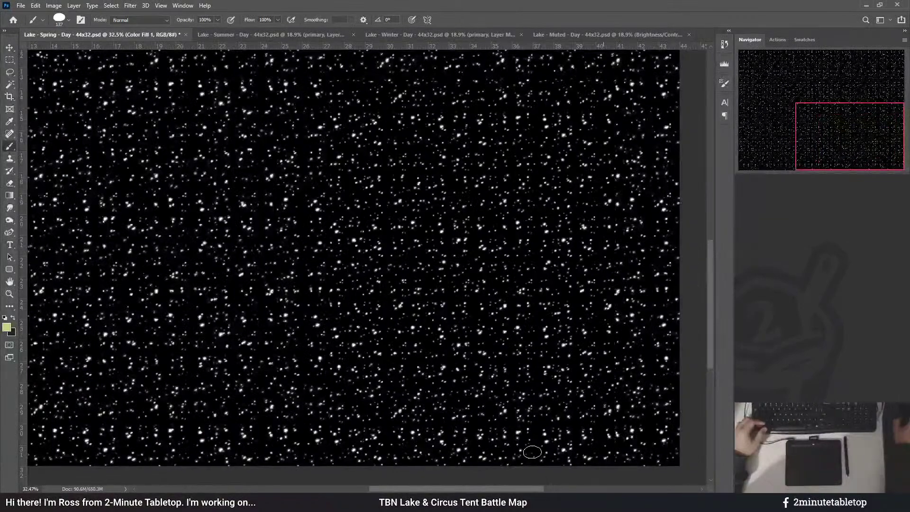
{"action": "scroll", "coordinate": [532, 452], "scroll_direction": "down", "scroll_amount": 2}
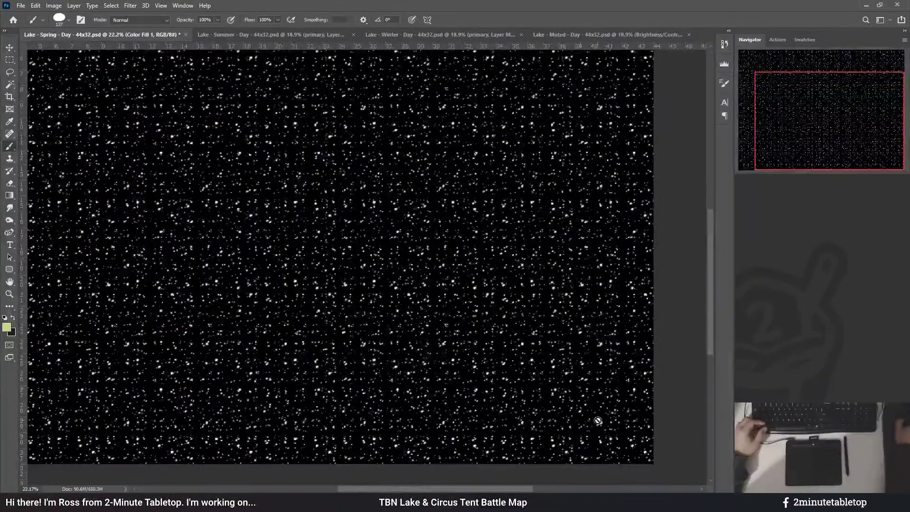
{"action": "scroll", "coordinate": [488, 426], "scroll_direction": "down", "scroll_amount": 1}
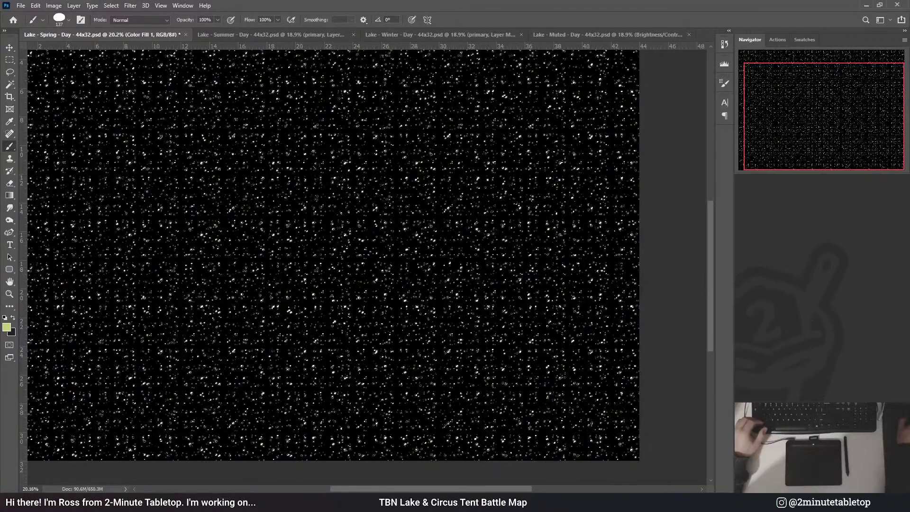
- Add a second dark solid-color fill above the Exposure 1 adjustment
{"action": "key", "text": "alt+bracketright"}
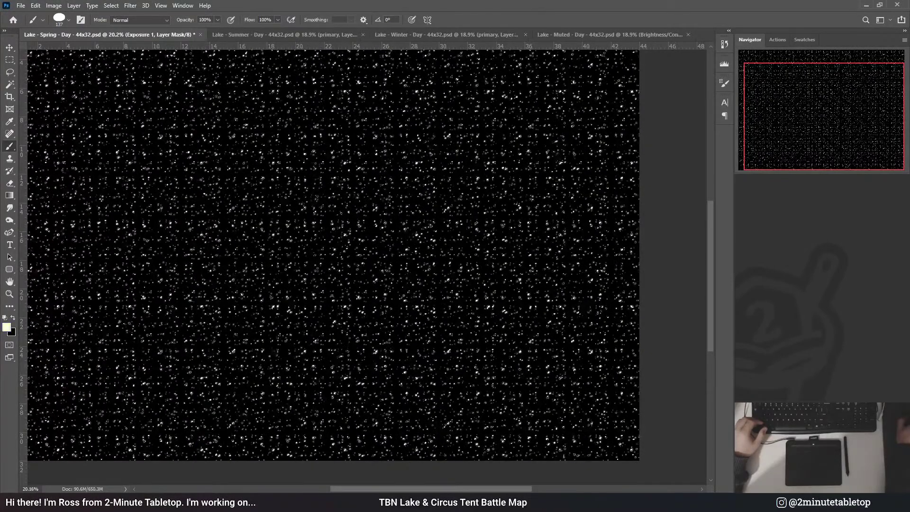
{"action": "key", "text": "i"}
{"action": "key", "text": "alt+bracketright"}
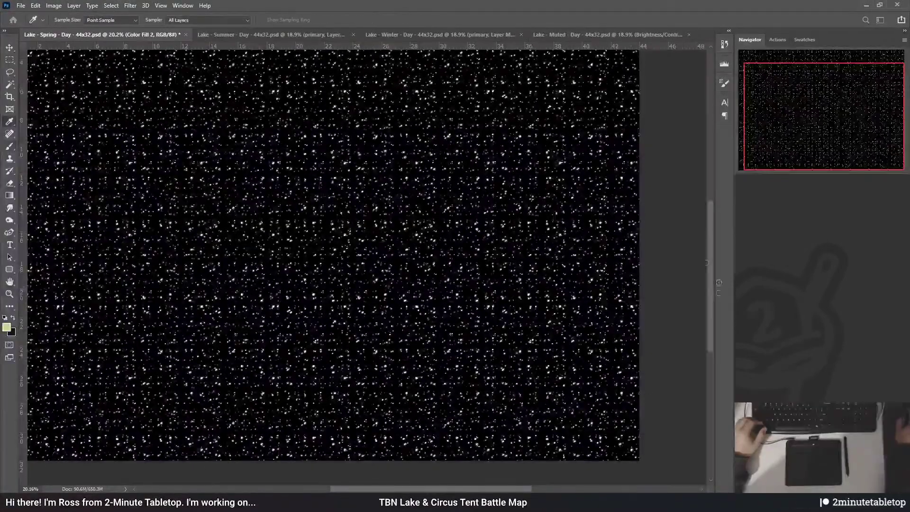
{"action": "key", "text": "b"}
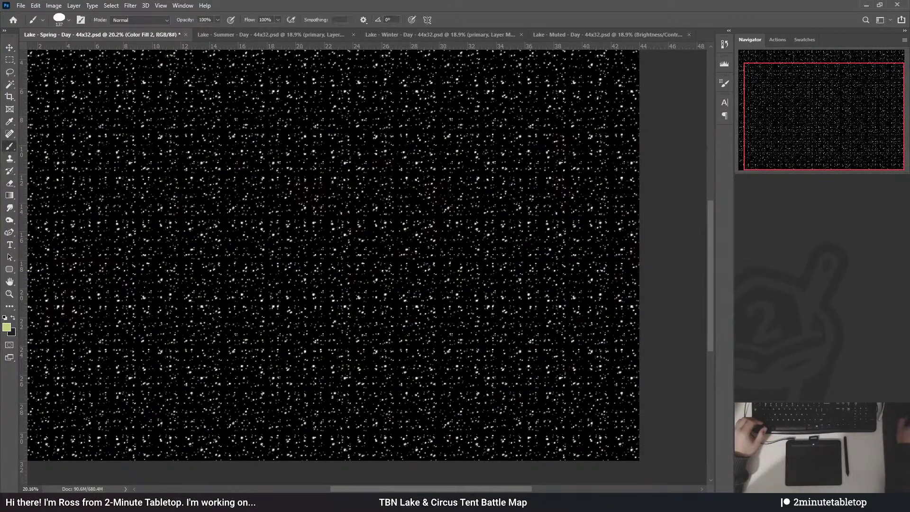
- Remove the black fills from view and restore the masking of the meadow's white patches
{"action": "key", "text": "alt+bracketright"}
{"action": "key", "text": "alt+bracketright"}
{"action": "key", "text": "alt+bracketright"}
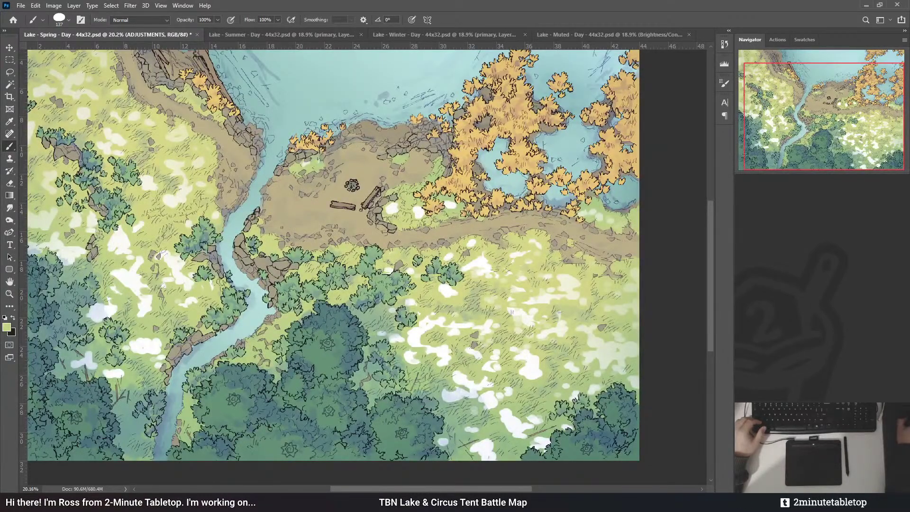
{"action": "key", "text": "ctrl+z"}
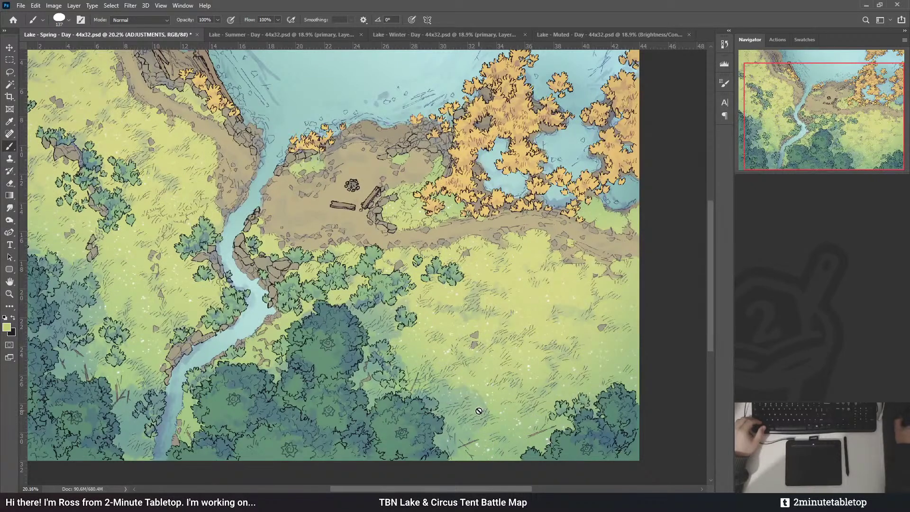
- Select the Color Fill 2 layer and examine the white flower specks in the meadow east of the river up close
{"action": "key", "text": "alt+bracketleft"}
{"action": "key", "text": "alt+bracketleft"}
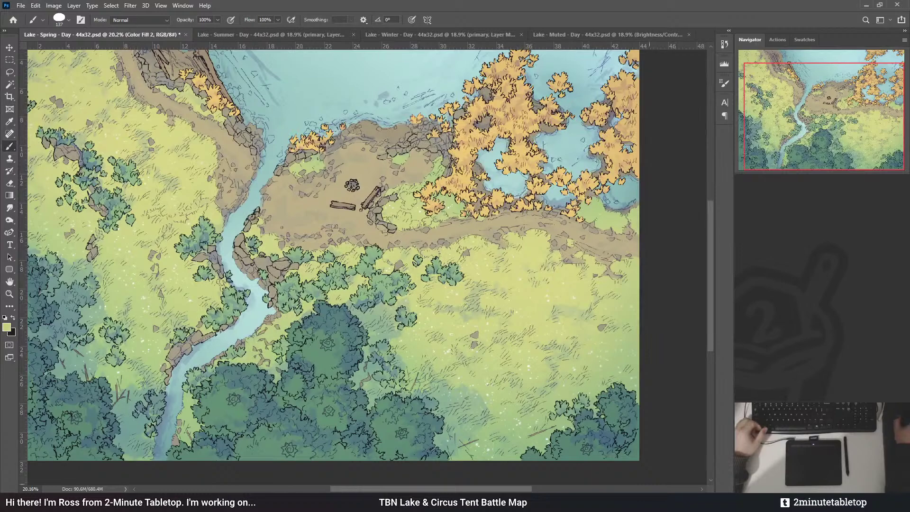
{"action": "left_click_drag", "start_coordinate": [469, 367], "coordinate": [530, 369]}
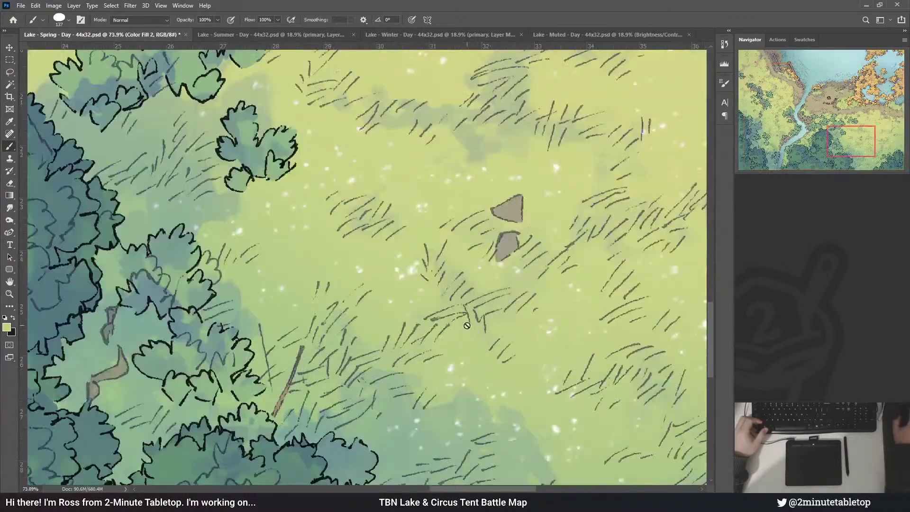
{"action": "left_click_drag", "start_coordinate": [490, 339], "coordinate": [435, 288]}
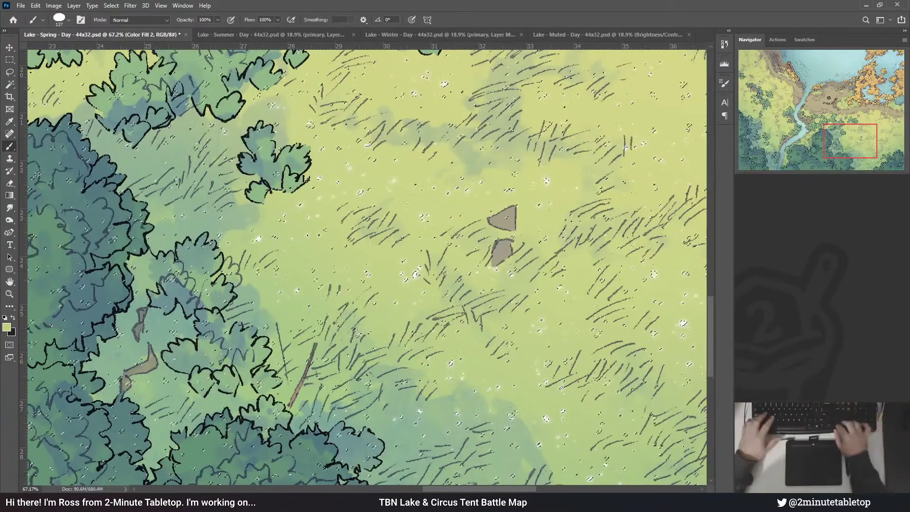
- Try filling the Color Fill 2 layer mask with white through a selection of the specks, and undo the fill
{"action": "key", "text": "ctrl+backslash"}
{"action": "key", "text": "d"}
{"action": "key", "text": "x"}
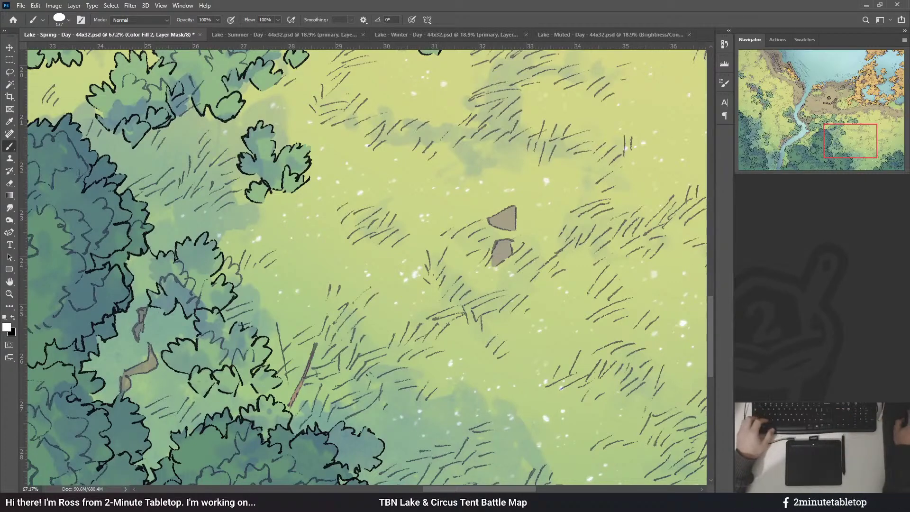
{"action": "key", "text": "ctrl+alt+2"}
{"action": "key", "text": "x"}
{"action": "key", "text": "ctrl+BackSpace"}
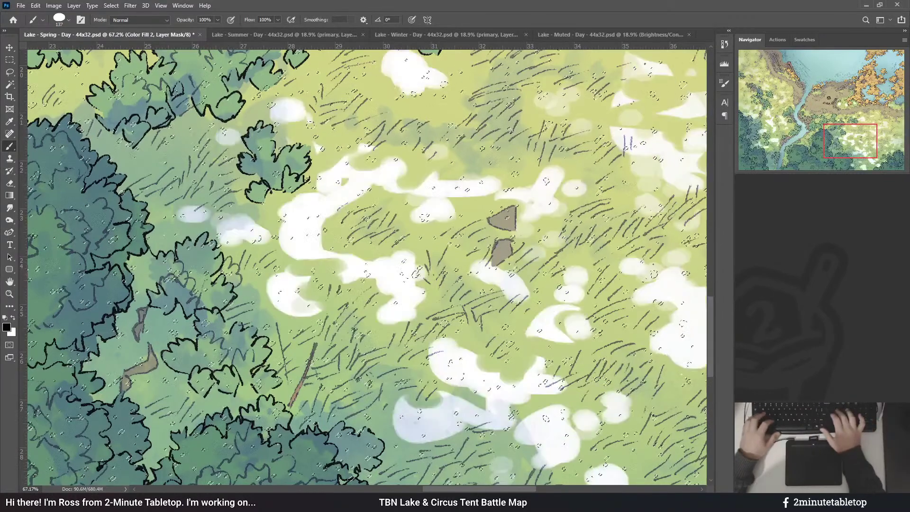
{"action": "key", "text": "ctrl+z"}
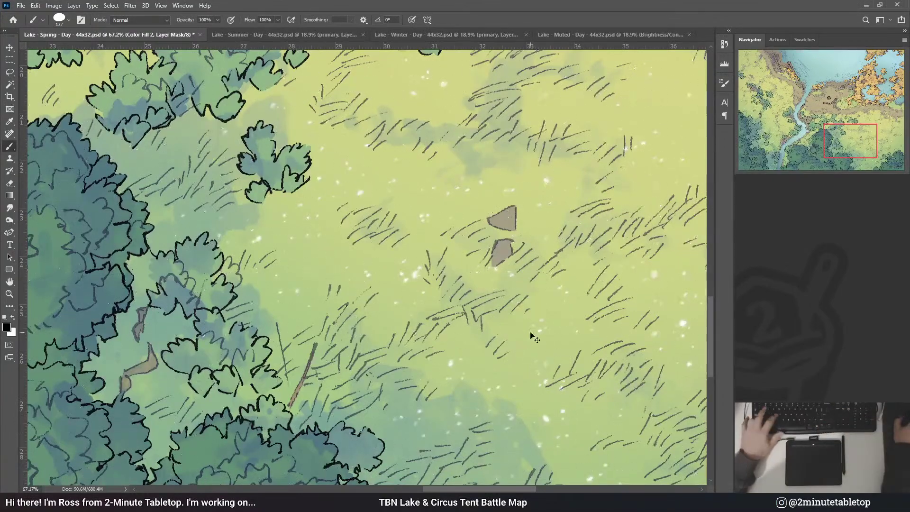
- Review the speckled meadow across the whole spring map and save the file
{"action": "scroll", "coordinate": [493, 350], "scroll_direction": "down", "scroll_amount": 5}
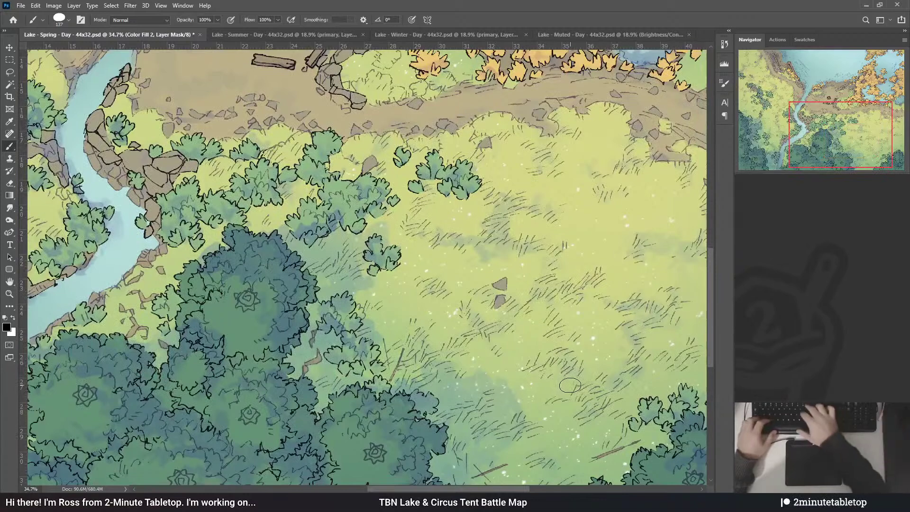
{"action": "scroll", "coordinate": [569, 384], "scroll_direction": "down", "scroll_amount": 3}
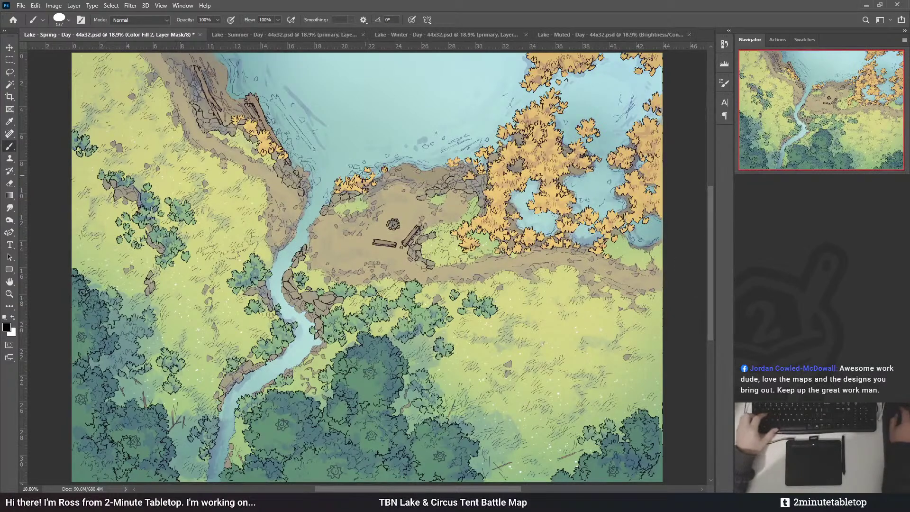
{"action": "key", "text": "ctrl+s"}
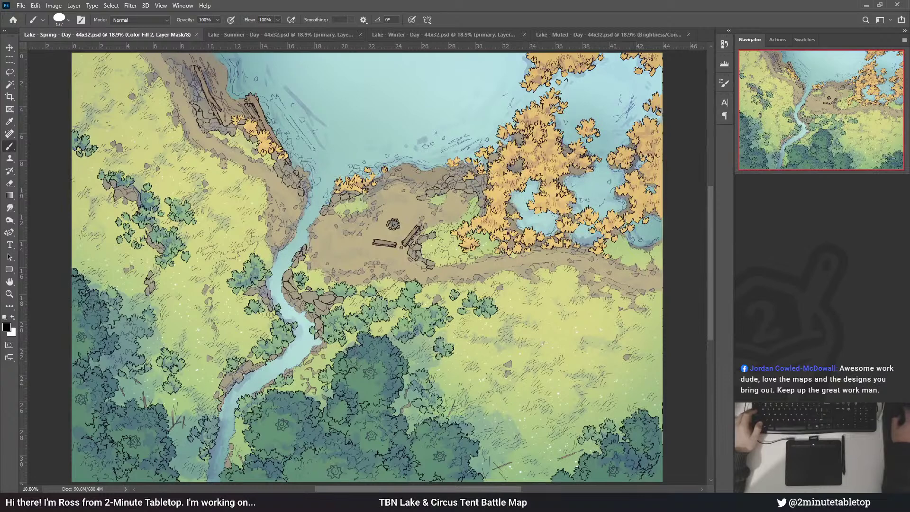
- Select the spring map's water layer, try a bluer tone on the lake and river, and undo the change
{"action": "key", "text": "alt+bracketleft"}
{"action": "left_click", "coordinate": [685, 325], "text": "alt"}
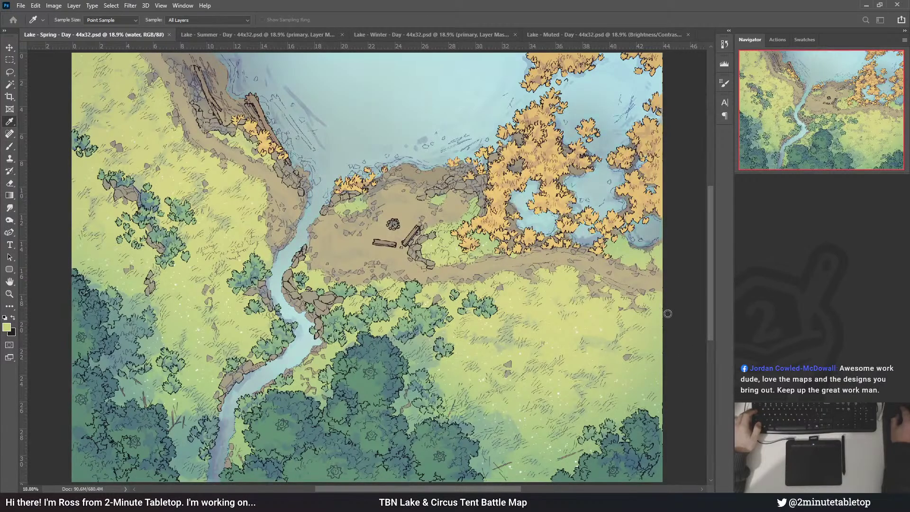
{"action": "scroll", "coordinate": [402, 254], "scroll_direction": "down", "scroll_amount": 3}
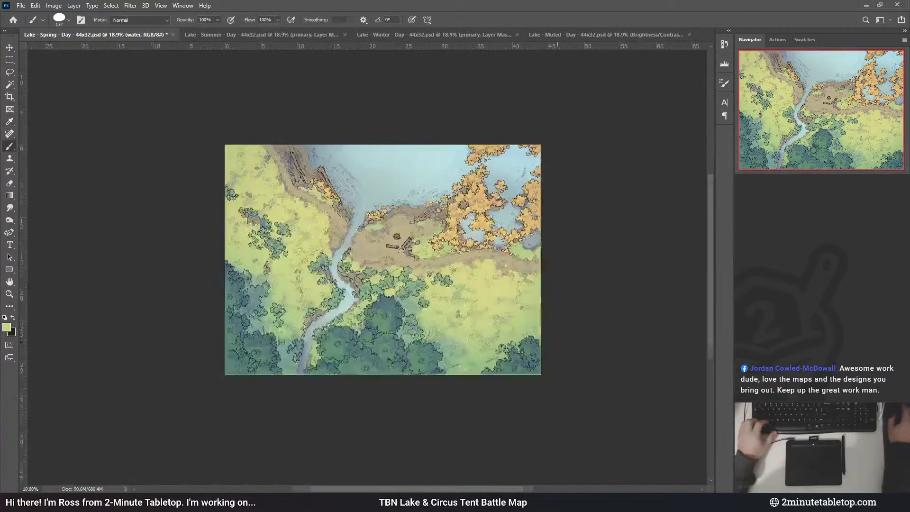
{"action": "left_click", "coordinate": [402, 255]}
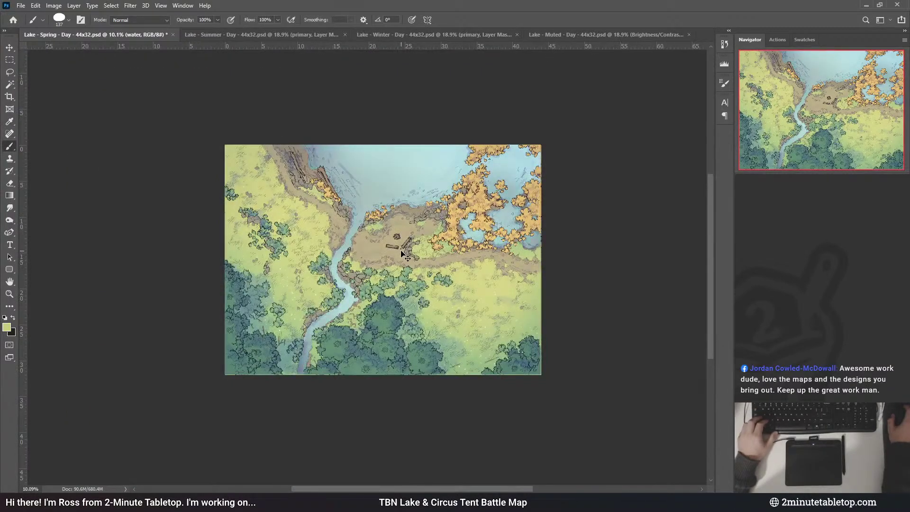
{"action": "key", "text": "ctrl+z"}
{"action": "scroll", "coordinate": [402, 254], "scroll_direction": "up", "scroll_amount": 3}
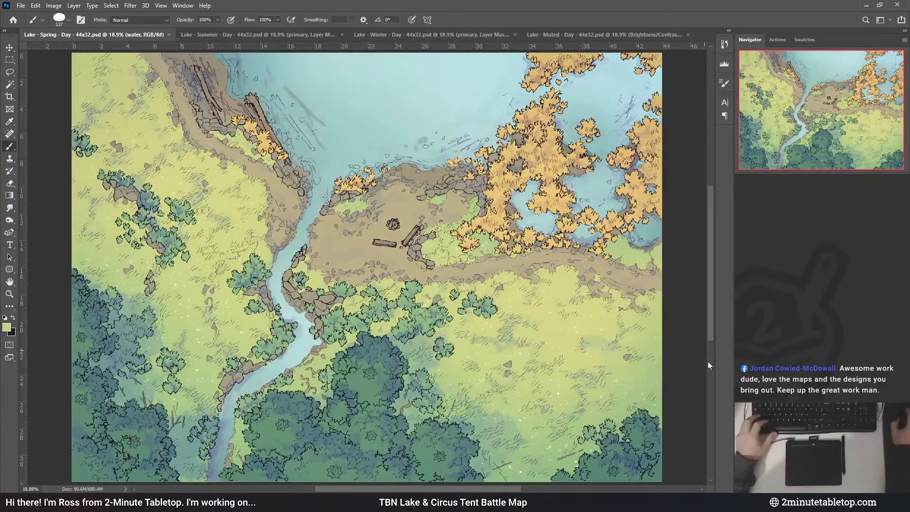
- Shift the water layer to a soft light blue and save the spring map
{"action": "key", "text": "i"}
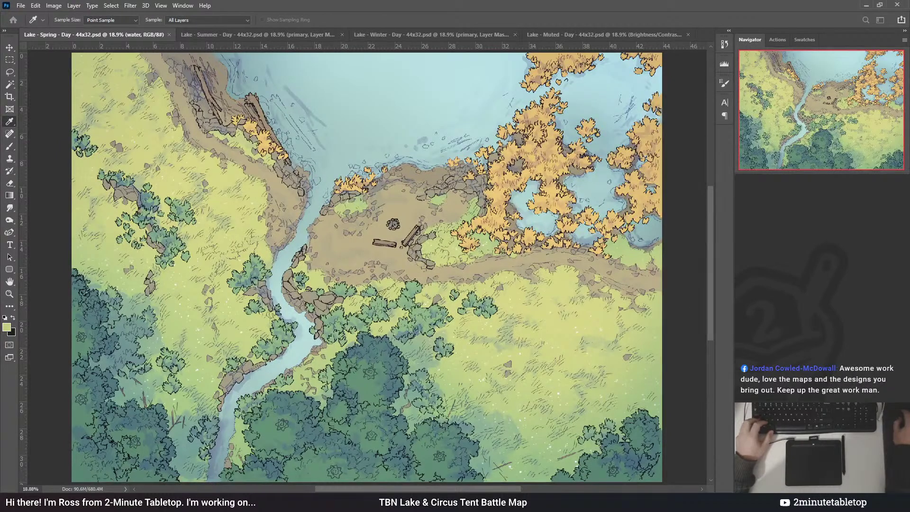
{"action": "key", "text": "b"}
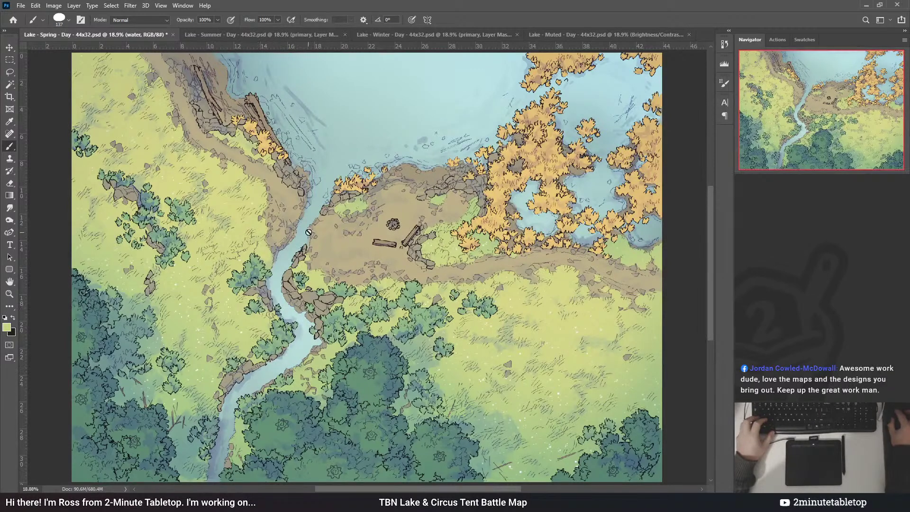
{"action": "key", "text": "ctrl+s"}
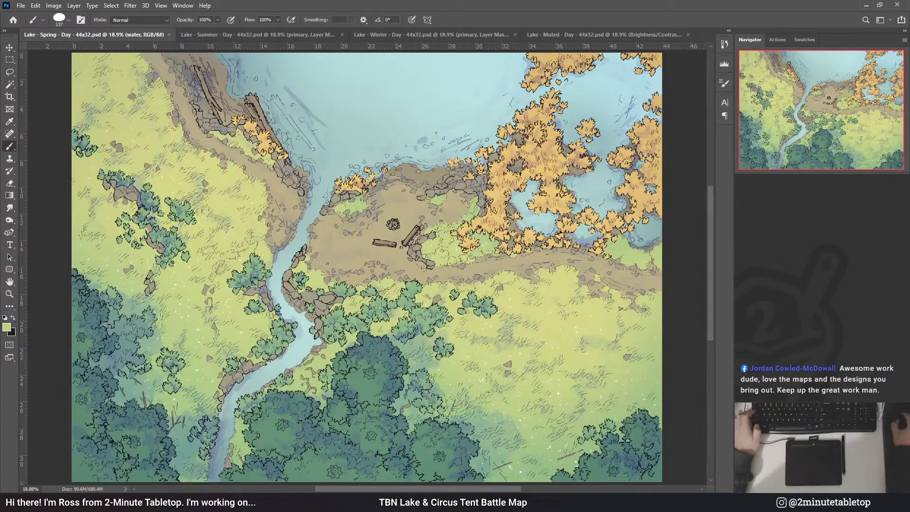
- Switch to the summer map and adjust its darker layer
{"action": "key", "text": "ctrl+Tab"}
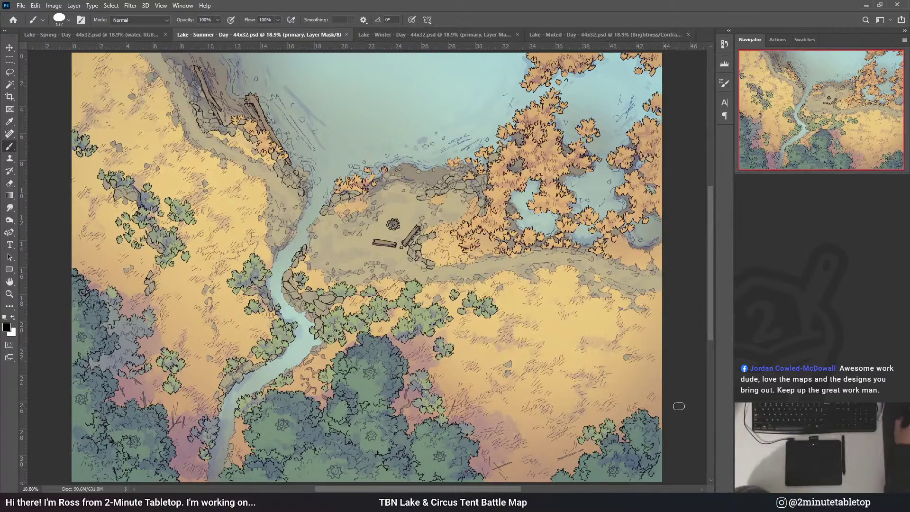
{"action": "scroll", "coordinate": [654, 394], "scroll_direction": "up", "scroll_amount": 1}
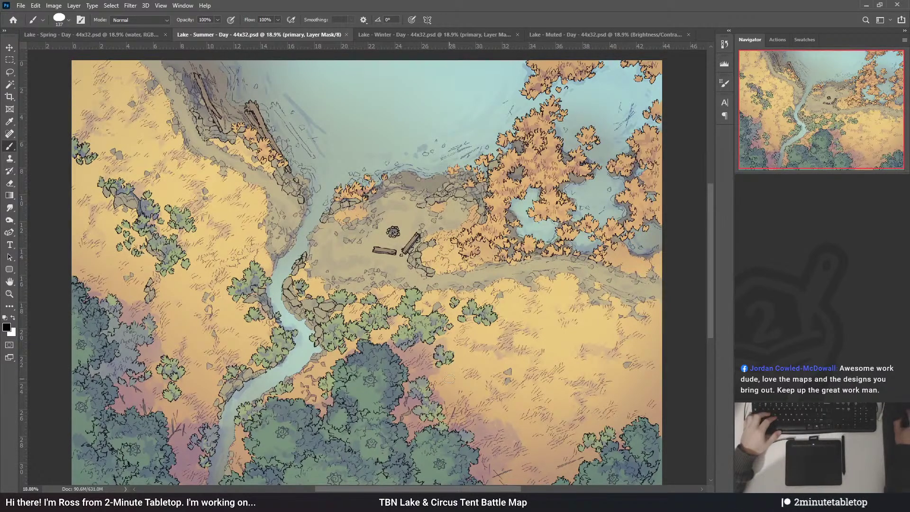
{"action": "scroll", "coordinate": [506, 226], "scroll_direction": "down", "scroll_amount": 1}
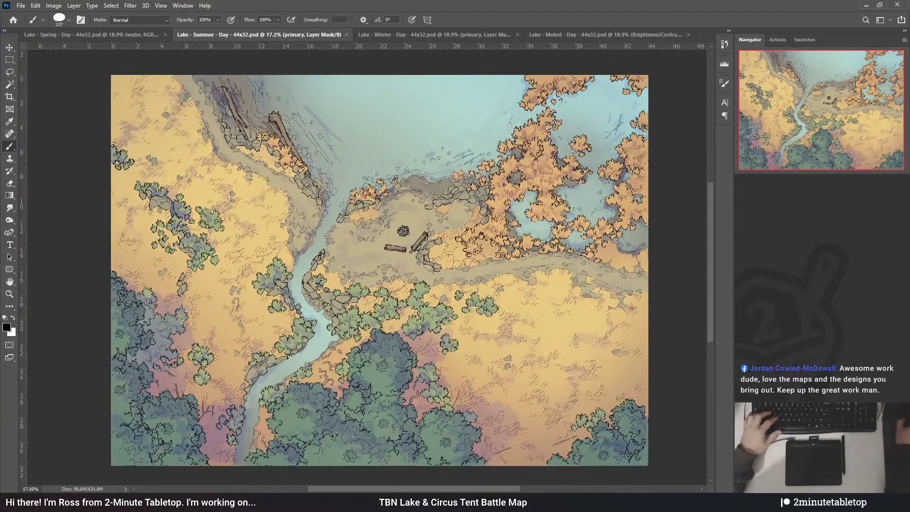
{"action": "key", "text": "alt+["}
{"action": "left_click_drag", "start_coordinate": [495, 457], "coordinate": [549, 443]}
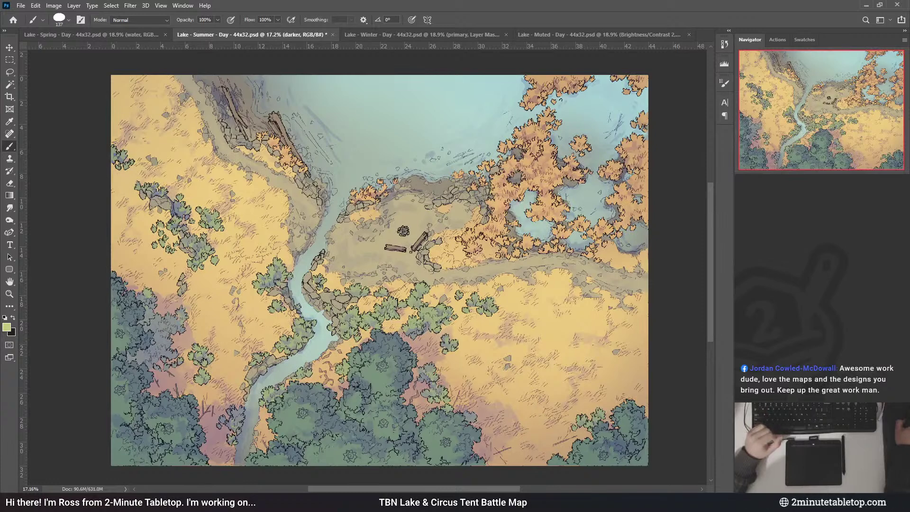
- Brighten the summer map's lake and river on the sheen layer and check the effect across the whole map
{"action": "key", "text": "alt+]"}
{"action": "key", "text": "i"}
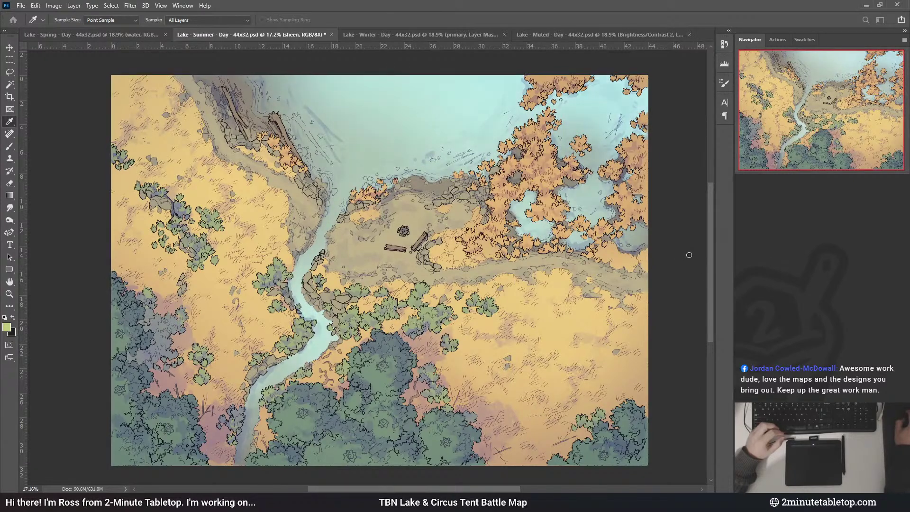
{"action": "key", "text": "b"}
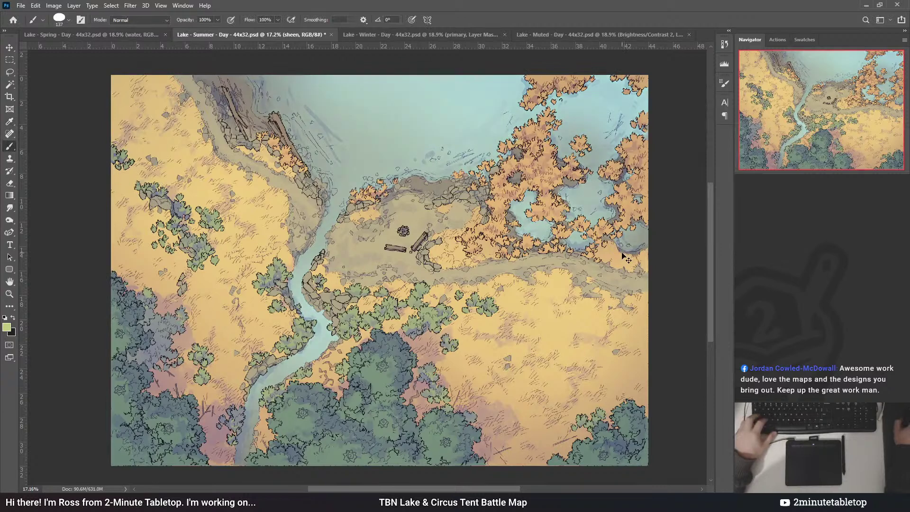
{"action": "scroll", "coordinate": [476, 236], "scroll_direction": "down", "scroll_amount": 3}
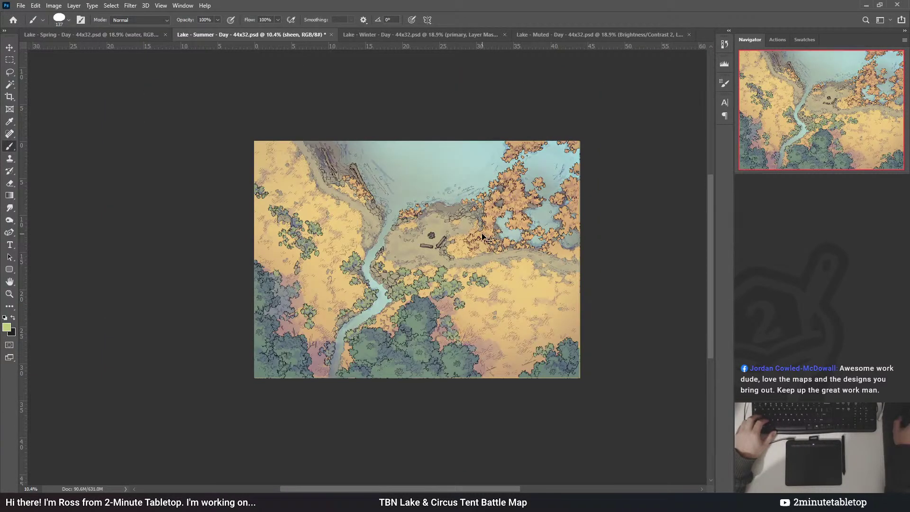
{"action": "scroll", "coordinate": [453, 283], "scroll_direction": "up", "scroll_amount": 2}
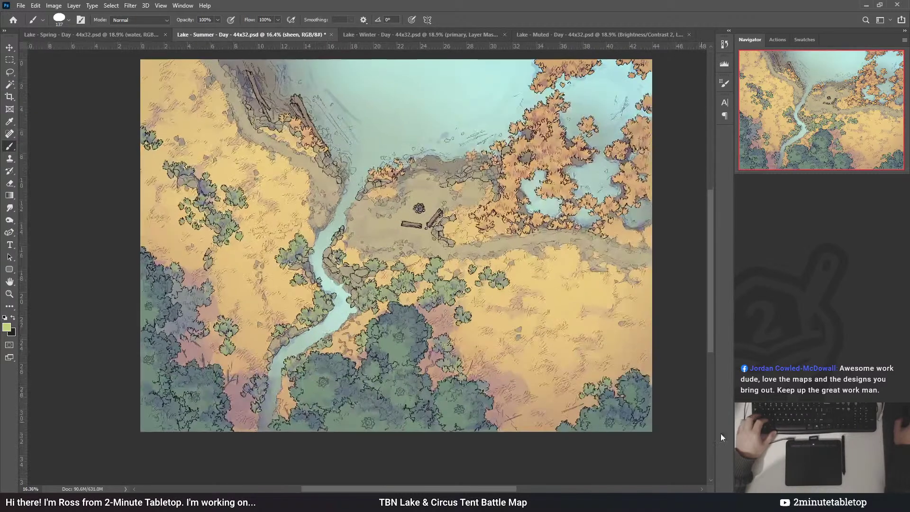
- Target the sheen layer's mask with default colors, and refine the layer's cyan tone on the summer lake and river
{"action": "key", "text": "ctrl+backslash"}
{"action": "key", "text": "d"}
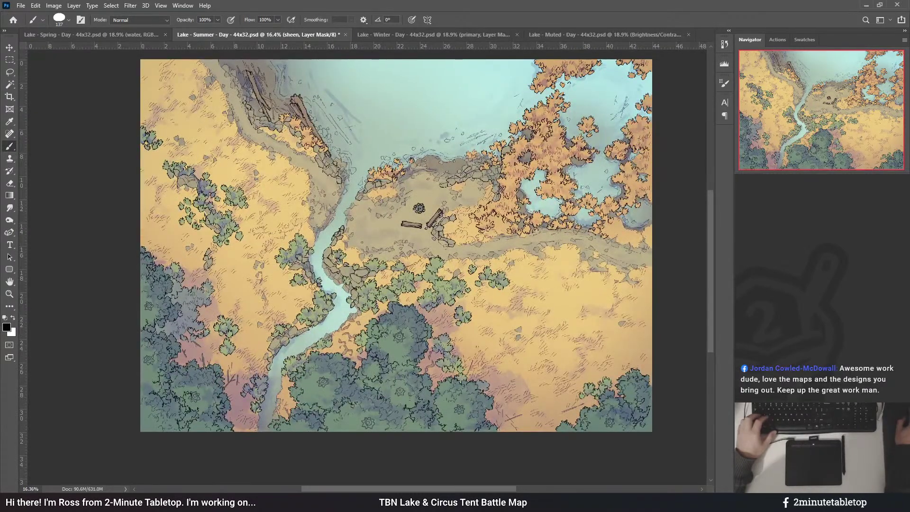
{"action": "key", "text": "i"}
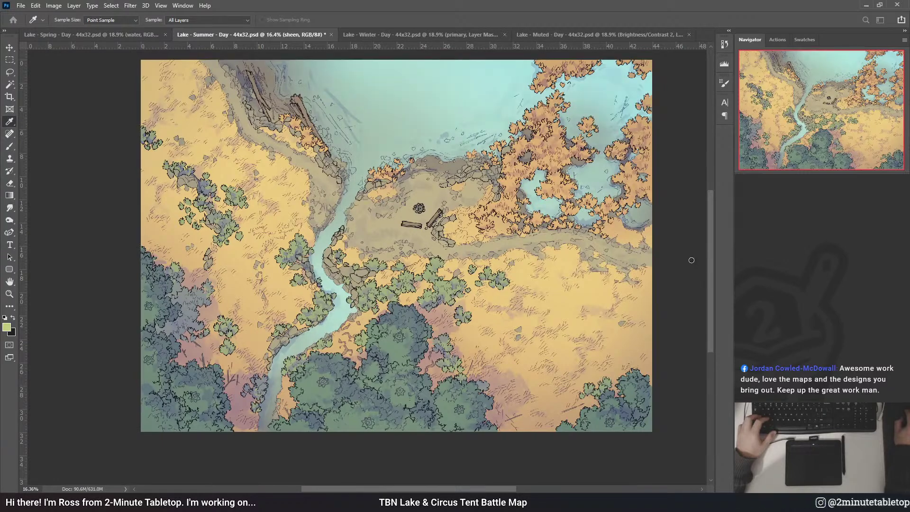
{"action": "key", "text": "b"}
{"action": "scroll", "coordinate": [398, 258], "scroll_direction": "up", "scroll_amount": 3}
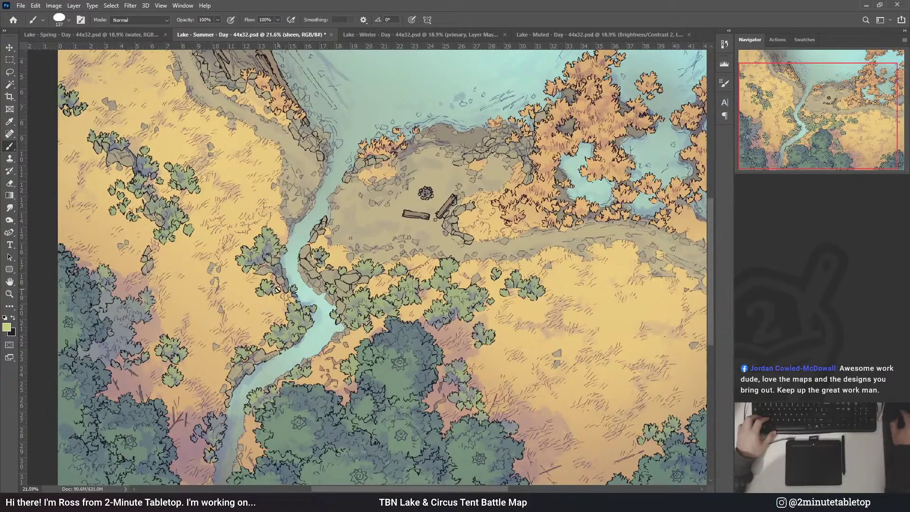
{"action": "scroll", "coordinate": [336, 318], "scroll_direction": "down", "scroll_amount": 3}
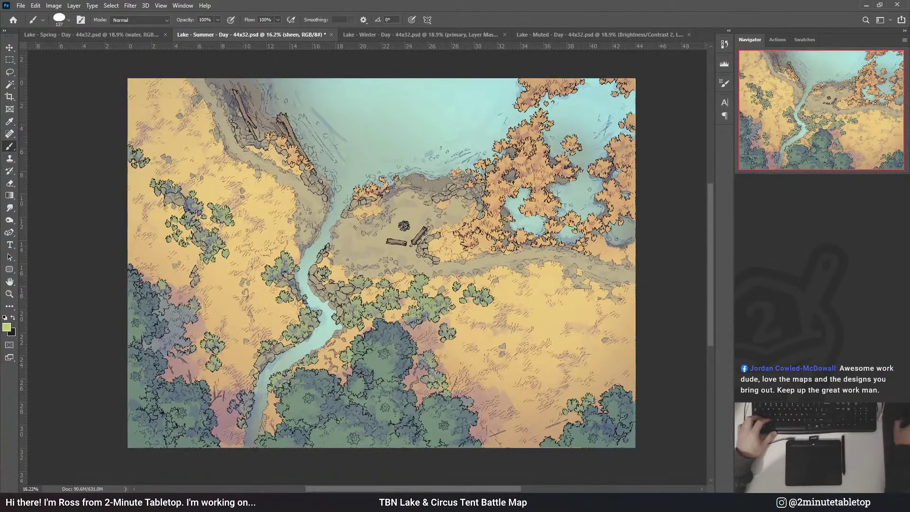
{"action": "scroll", "coordinate": [464, 335], "scroll_direction": "up", "scroll_amount": 1}
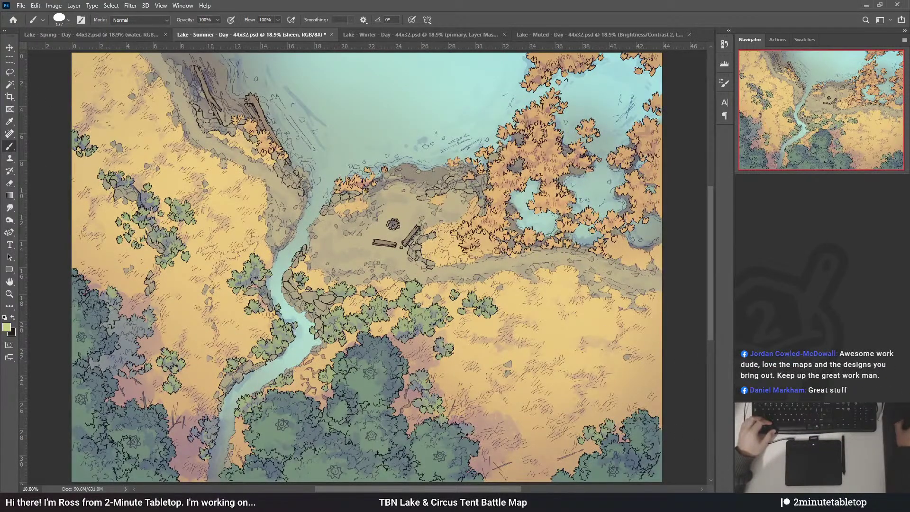
- Shift the summer meadow's yellow to a paler peach tone on the fill layer and compare it at different scales
{"action": "key", "text": "alt+bracketleft"}
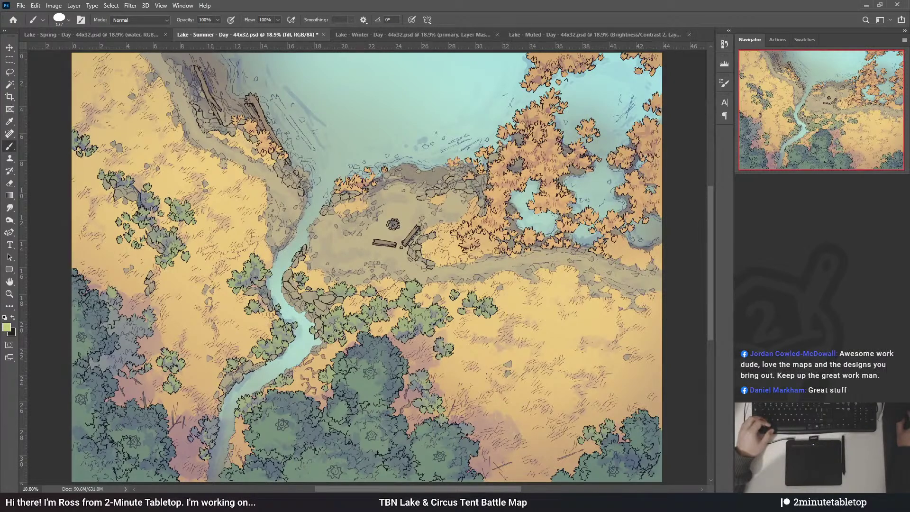
{"action": "key", "text": "i"}
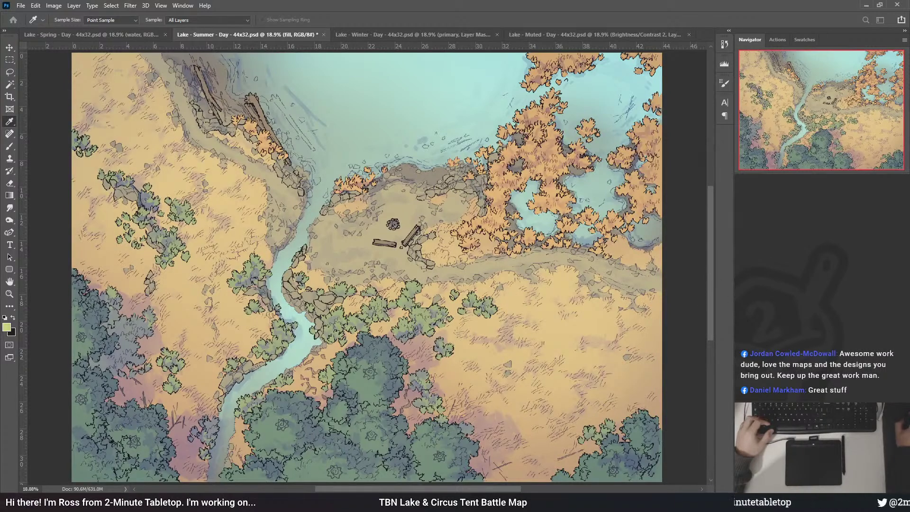
{"action": "key", "text": "b"}
{"action": "scroll", "coordinate": [477, 224], "scroll_direction": "down", "scroll_amount": 3}
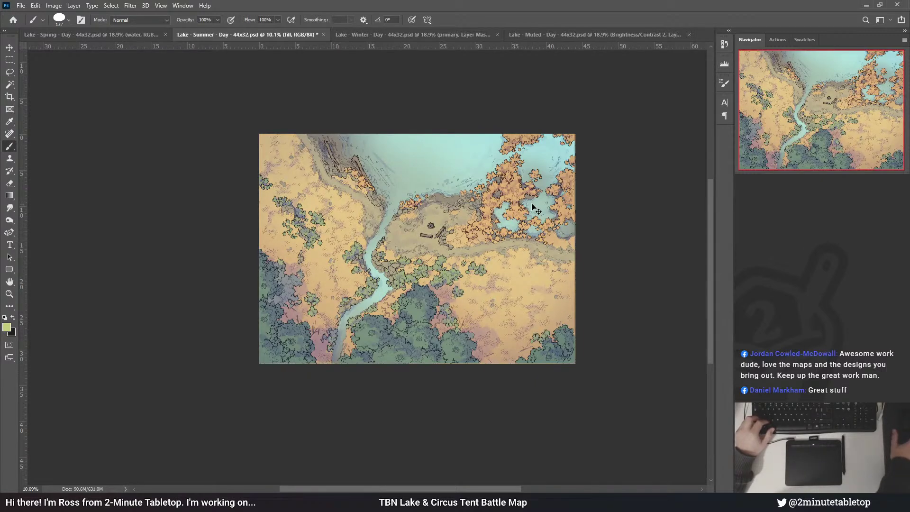
{"action": "scroll", "coordinate": [428, 249], "scroll_direction": "up", "scroll_amount": 1}
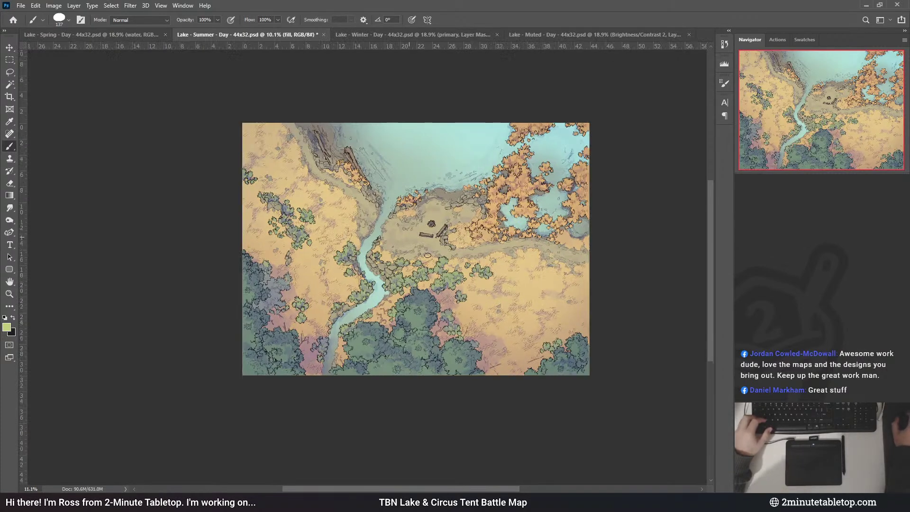
{"action": "scroll", "coordinate": [427, 255], "scroll_direction": "up", "scroll_amount": 2}
{"action": "scroll", "coordinate": [402, 256], "scroll_direction": "up", "scroll_amount": 1}
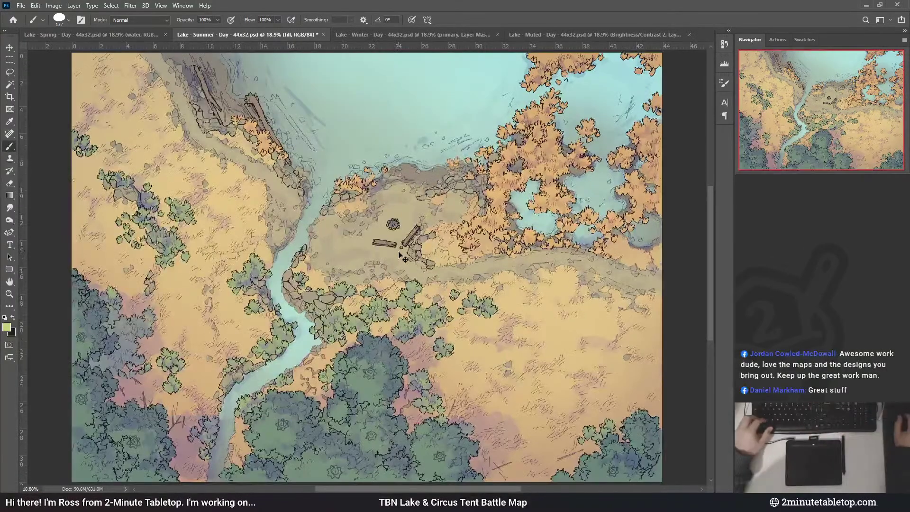
{"action": "scroll", "coordinate": [401, 251], "scroll_direction": "down", "scroll_amount": 2}
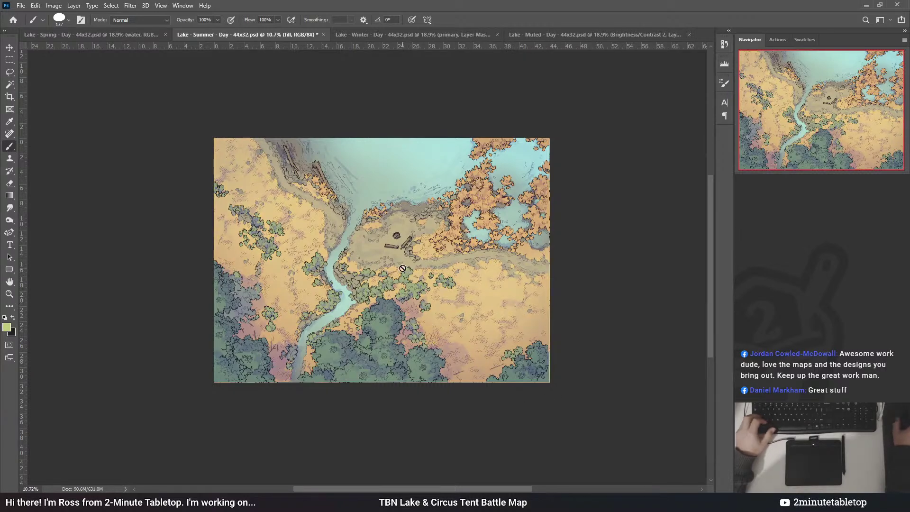
- Shift the summer meadow's peach tone to a warmer yellow on the fill layer and save the summer map
{"action": "scroll", "coordinate": [412, 279], "scroll_direction": "up", "scroll_amount": 2}
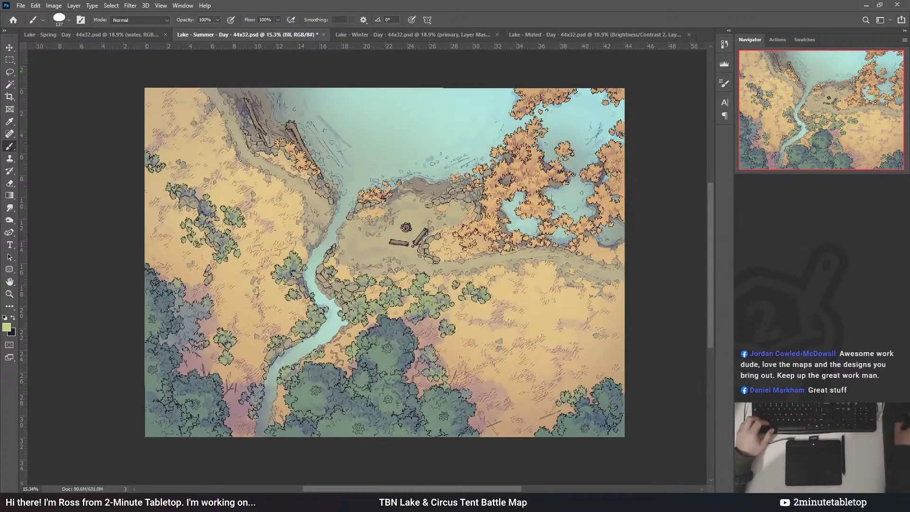
{"action": "key", "text": "i"}
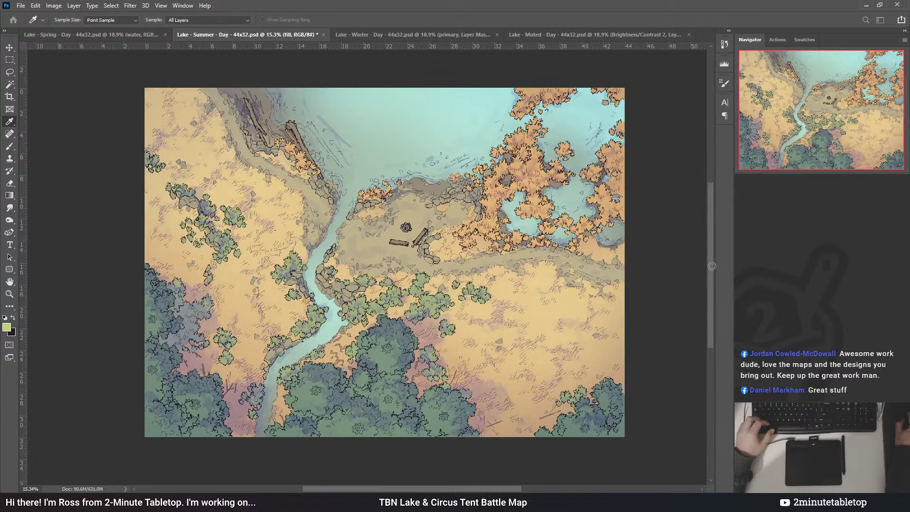
{"action": "key", "text": "b"}
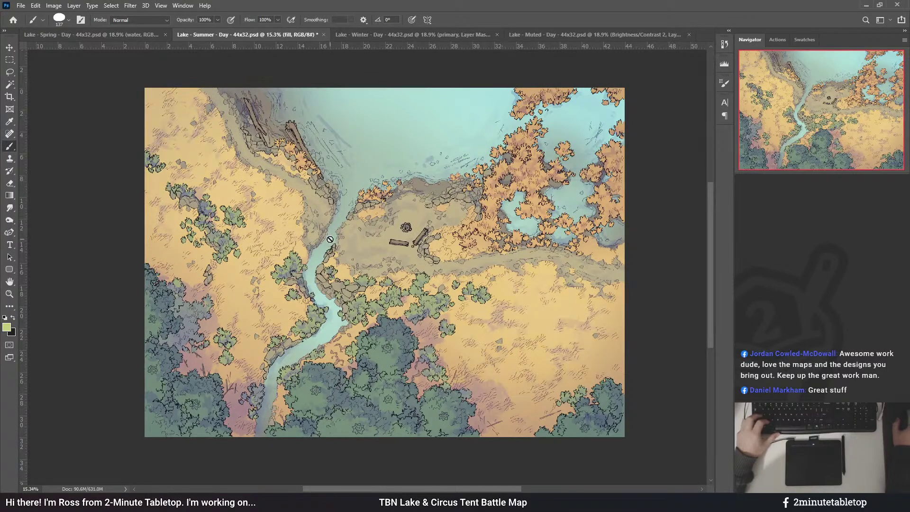
{"action": "scroll", "coordinate": [334, 229], "scroll_direction": "down", "scroll_amount": 2}
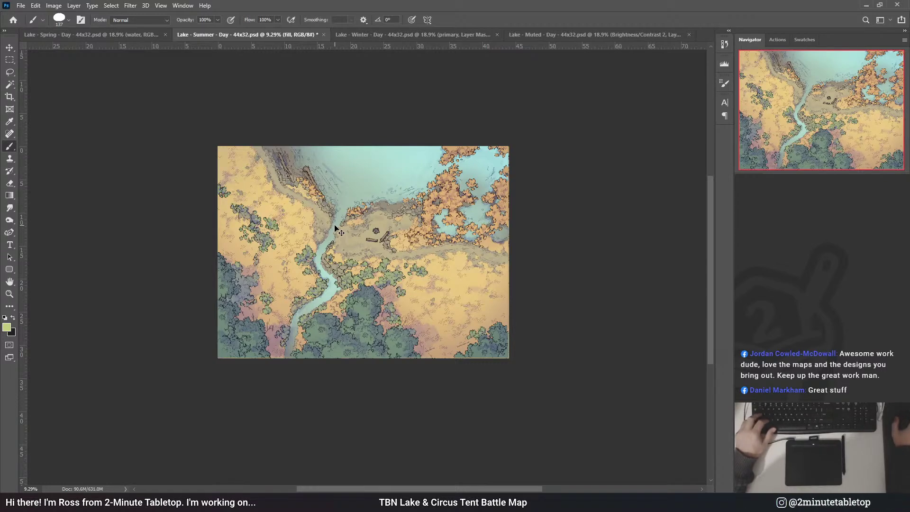
{"action": "scroll", "coordinate": [334, 230], "scroll_direction": "up", "scroll_amount": 2}
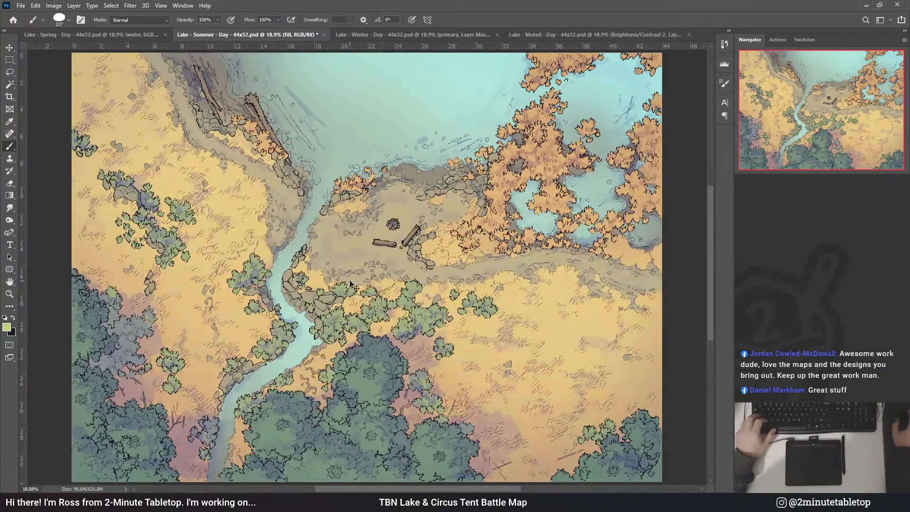
{"action": "key", "text": "ctrl+s"}
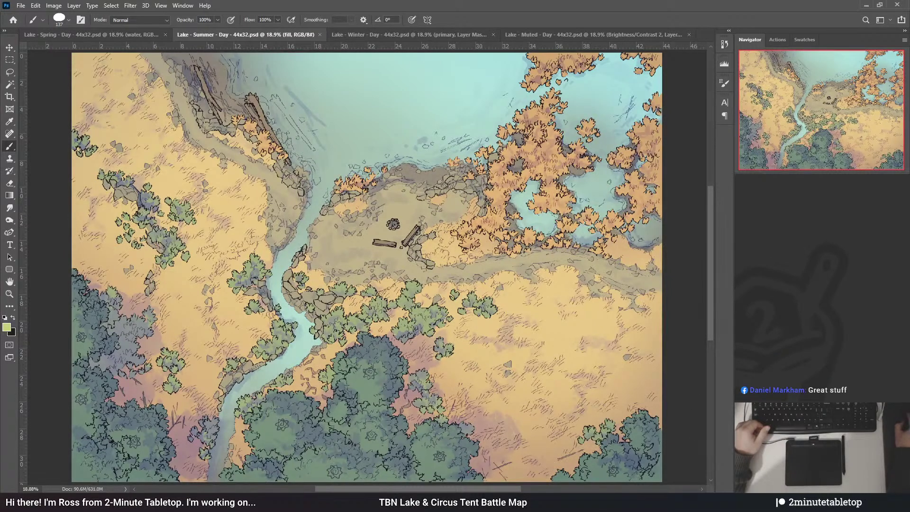
- Shift the summer map's trees from blue-green to a warmer olive green on the trees layer
{"action": "key", "text": "alt+]"}
{"action": "key", "text": "i"}
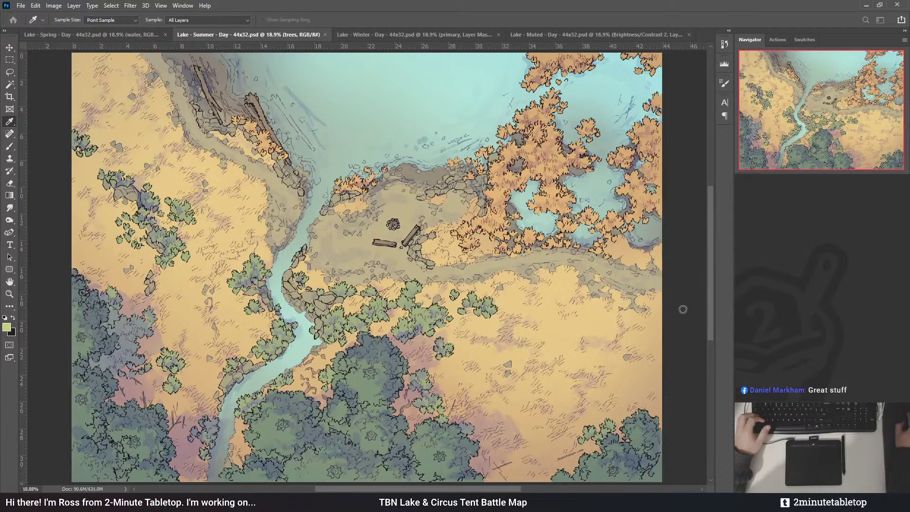
{"action": "key", "text": "b"}
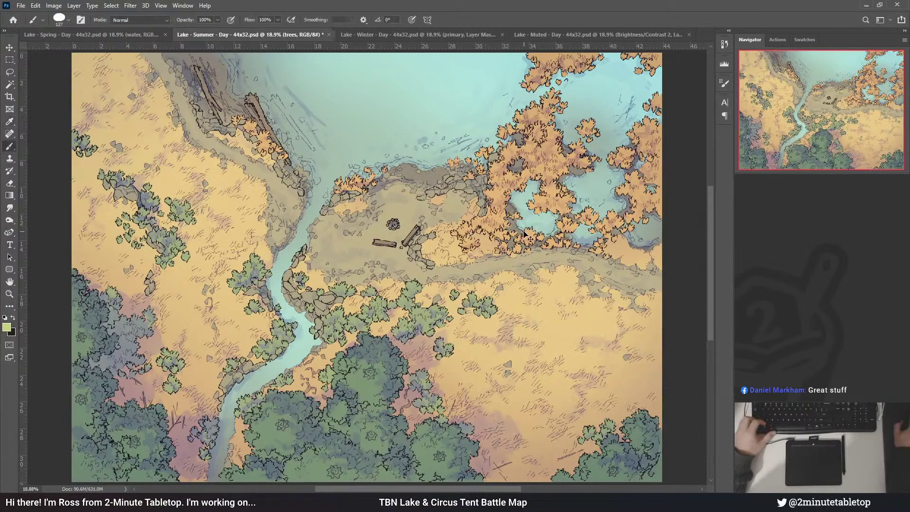
{"action": "left_click", "coordinate": [529, 239]}
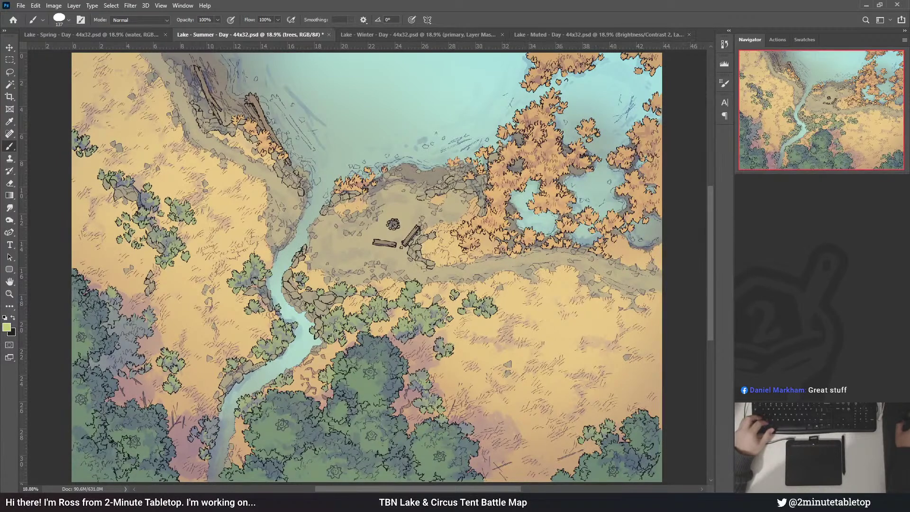
{"action": "key", "text": "i"}
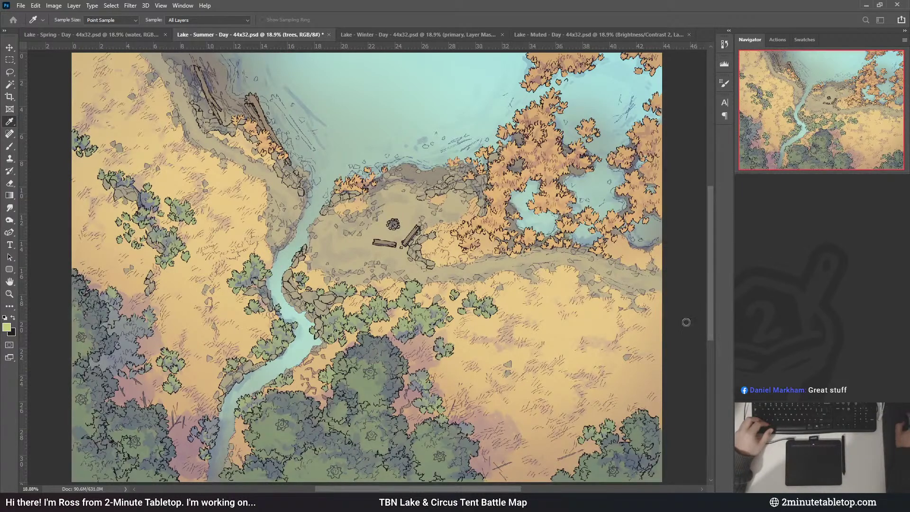
{"action": "key", "text": "b"}
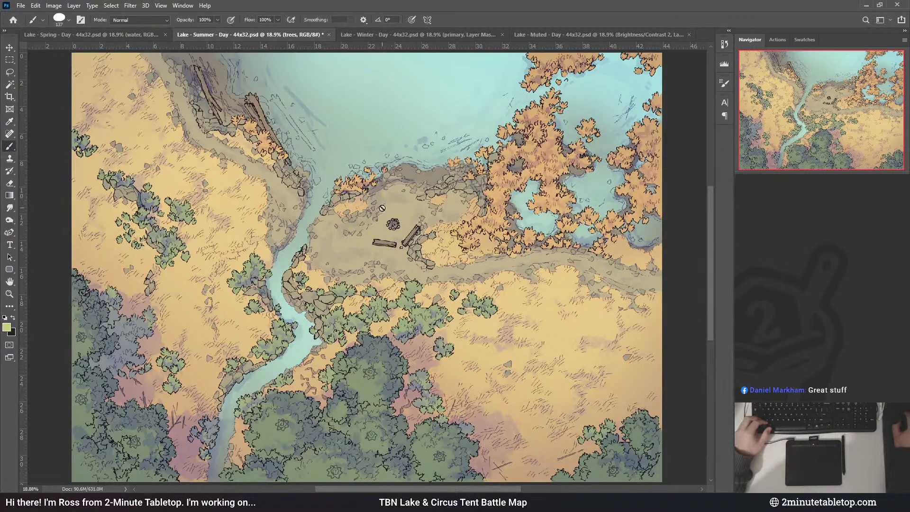
- Compare the summer trees with the spring map, refine their olive green, and check the whole map at different scales
{"action": "left_click", "coordinate": [103, 37]}
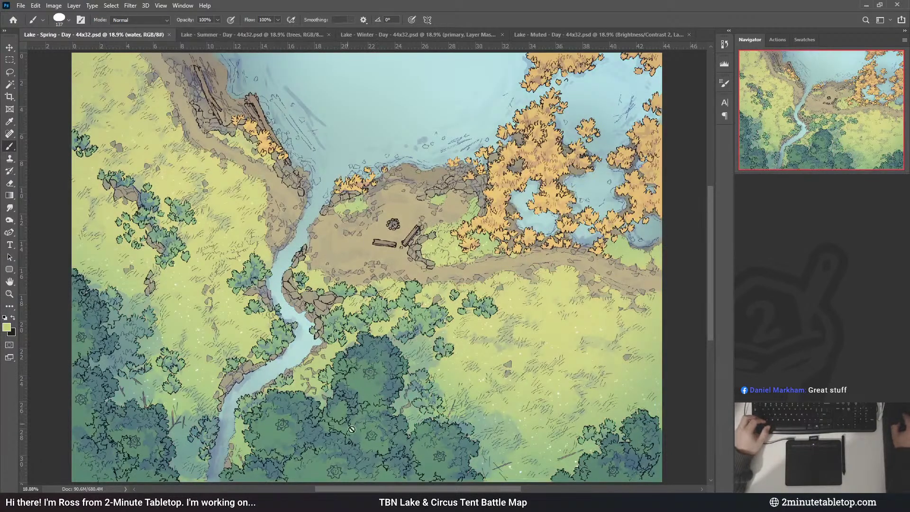
{"action": "left_click", "coordinate": [211, 34]}
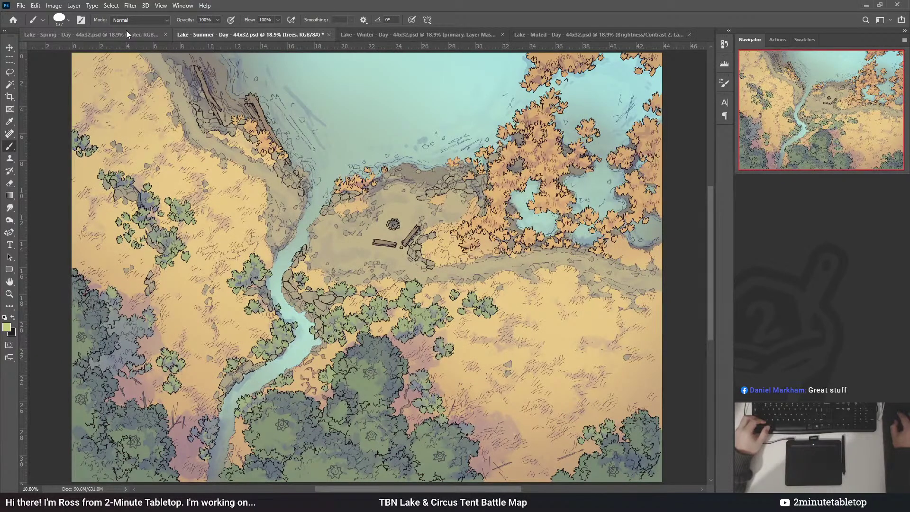
{"action": "key", "text": "i"}
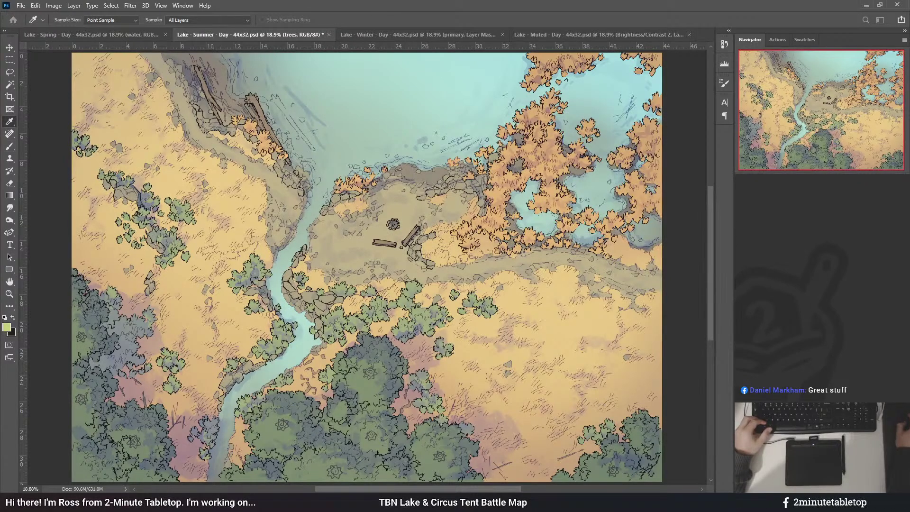
{"action": "key", "text": "b"}
{"action": "scroll", "coordinate": [229, 214], "scroll_direction": "down", "scroll_amount": 3}
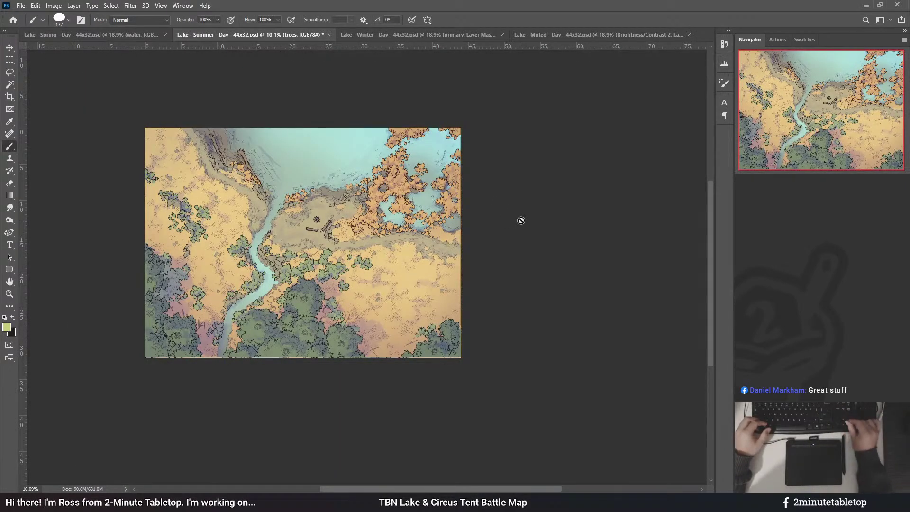
{"action": "scroll", "coordinate": [264, 152], "scroll_direction": "up", "scroll_amount": 2}
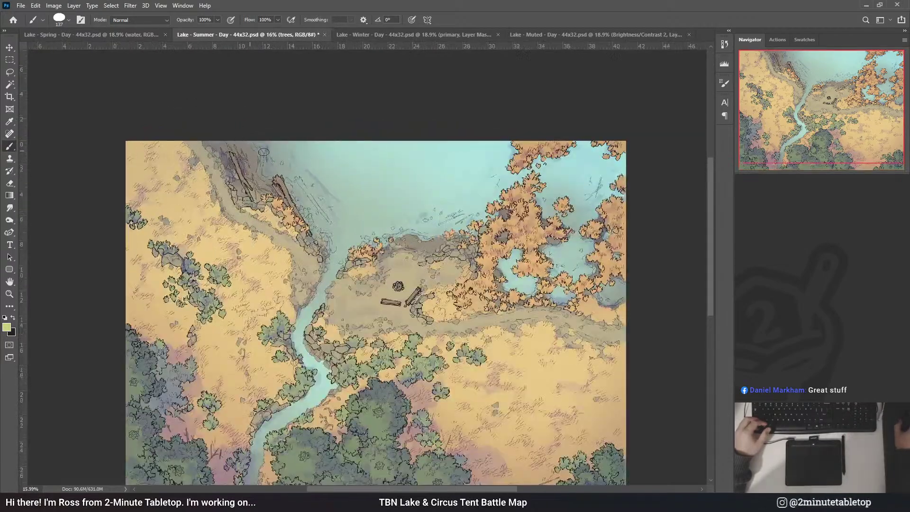
{"action": "scroll", "coordinate": [263, 152], "scroll_direction": "up", "scroll_amount": 3}
{"action": "scroll", "coordinate": [246, 141], "scroll_direction": "down", "scroll_amount": 4}
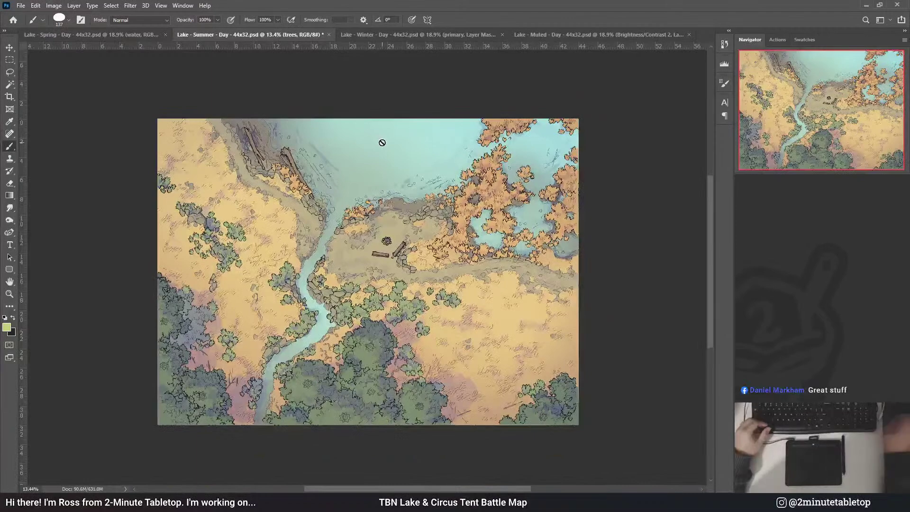
{"action": "scroll", "coordinate": [380, 141], "scroll_direction": "up", "scroll_amount": 1}
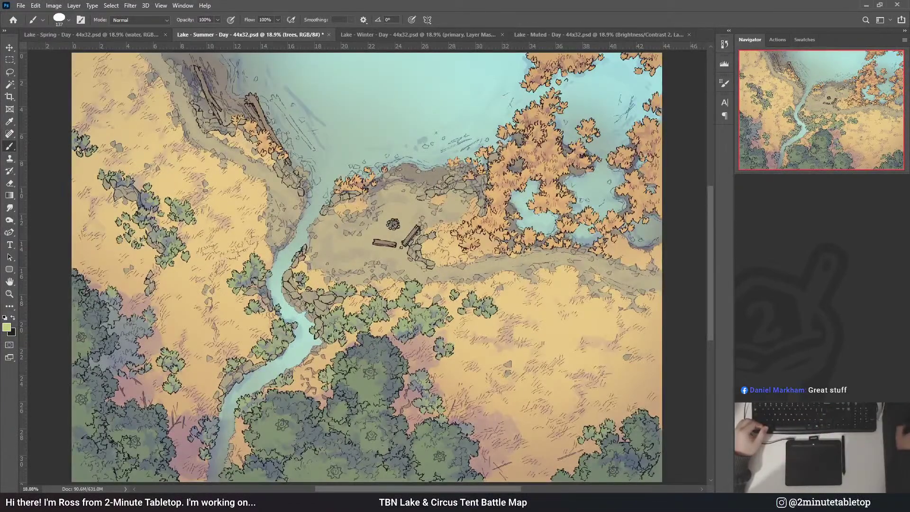
- Move up to the sheen layer, save the summer map, and toggle the last change to compare the meadow shadows
{"action": "key", "text": "alt+]"}
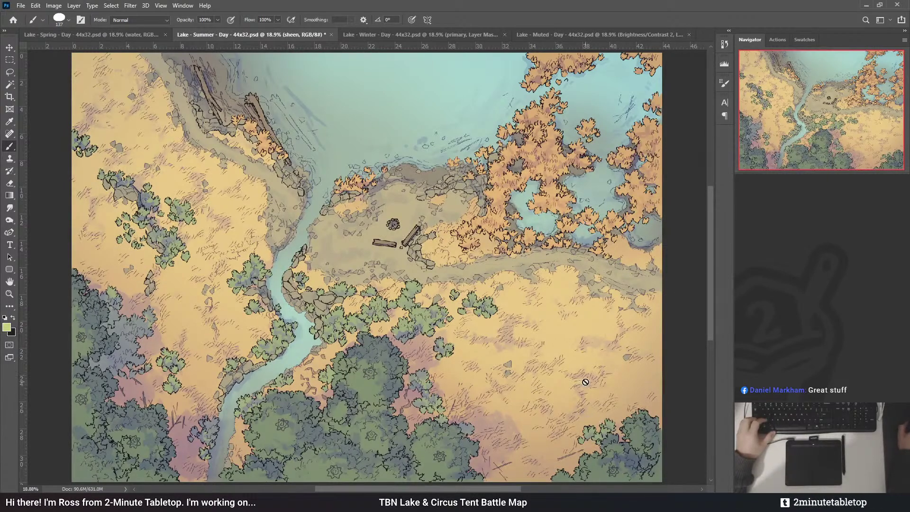
{"action": "key", "text": "ctrl+s"}
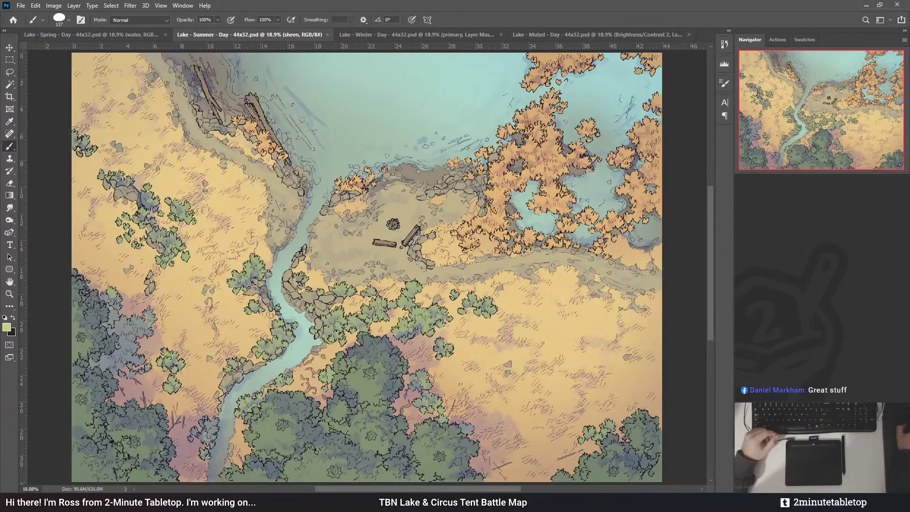
{"action": "key", "text": "ctrl+z"}
{"action": "key", "text": "ctrl+shift+z"}
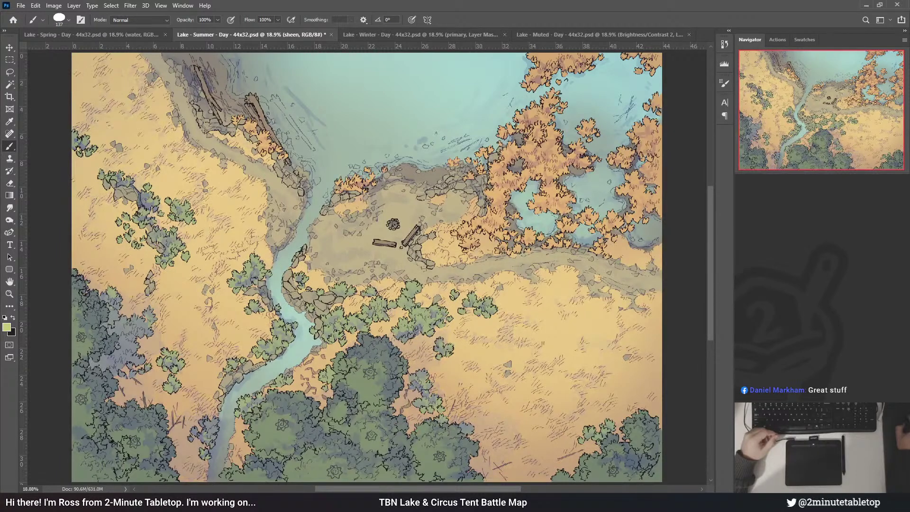
- Shift the summer meadow's purple shadow patches to a redder pink on the watercolor layer and save the map
{"action": "key", "text": "alt+bracketleft"}
{"action": "key", "text": "i"}
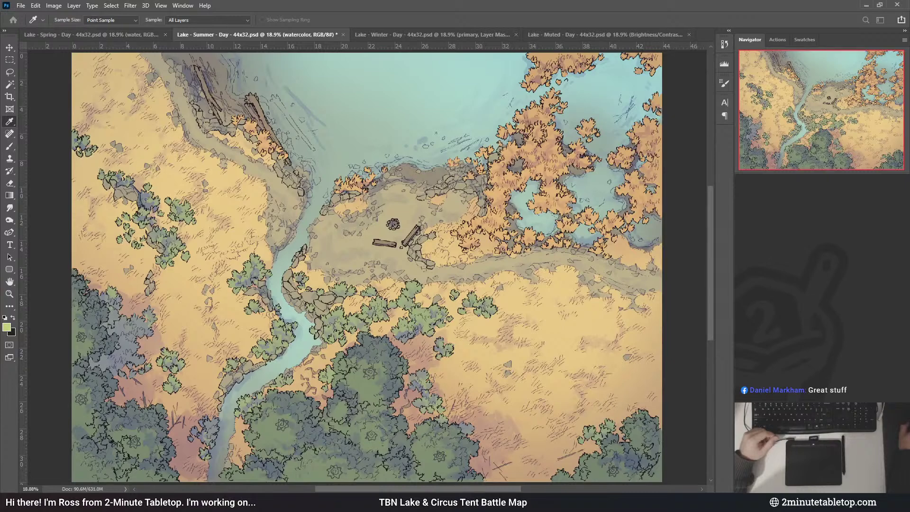
{"action": "key", "text": "b"}
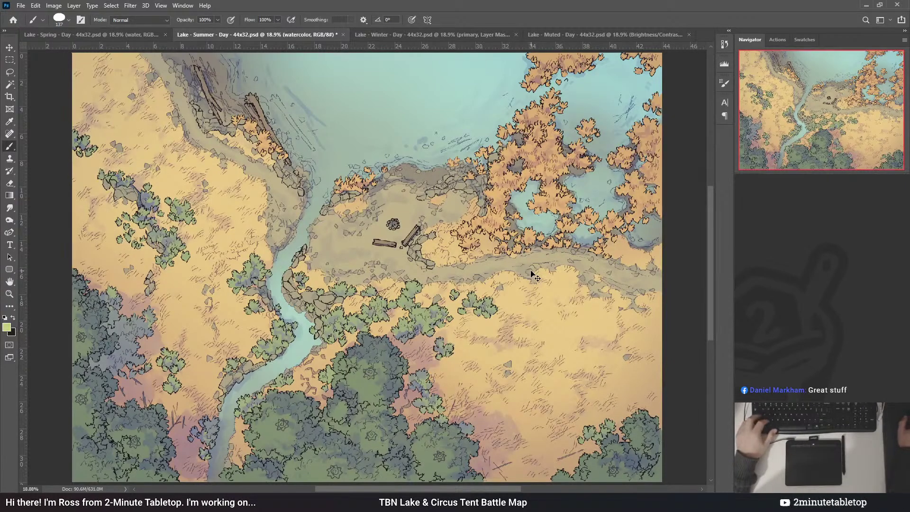
{"action": "key", "text": "ctrl+s"}
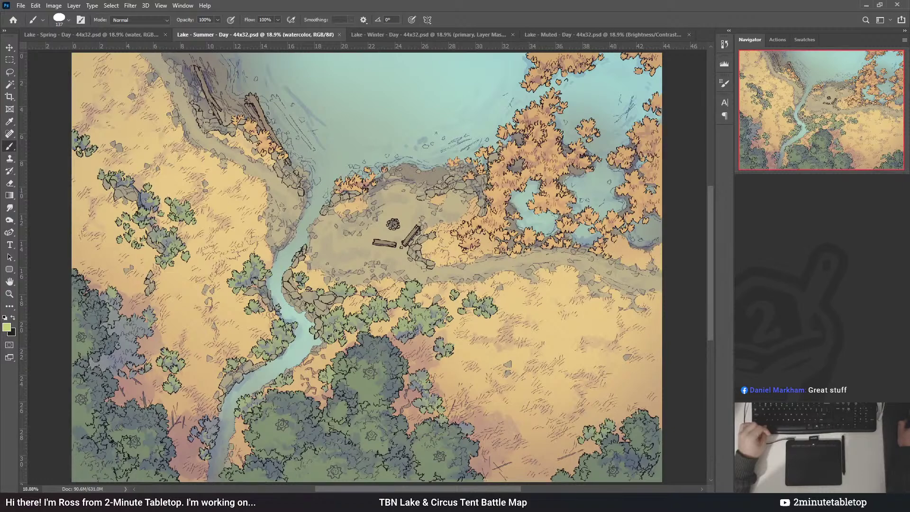
- Compare the summer map before and after the latest change by repeatedly undoing and redoing it
{"action": "key", "text": "ctrl+z"}
{"action": "key", "text": "ctrl+shift+z"}
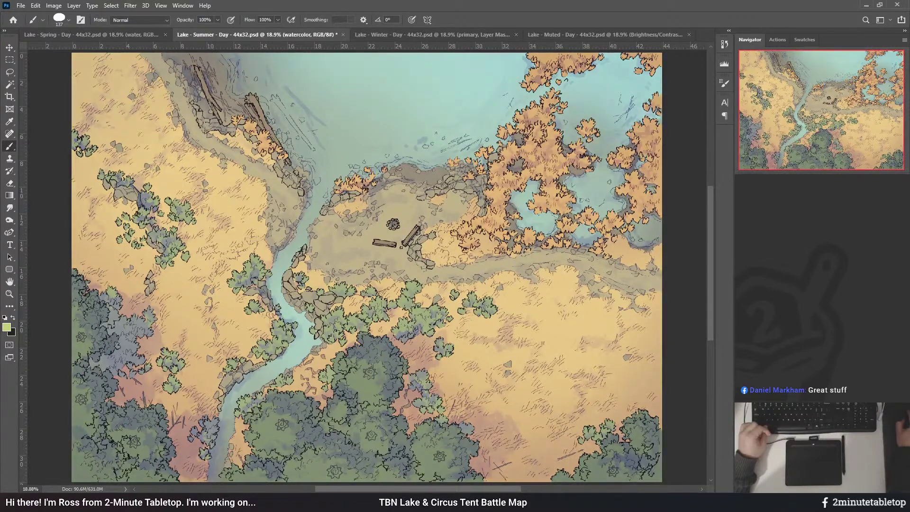
{"action": "key", "text": "ctrl+z"}
{"action": "key", "text": "ctrl+shift+z"}
{"action": "key", "text": "ctrl+z"}
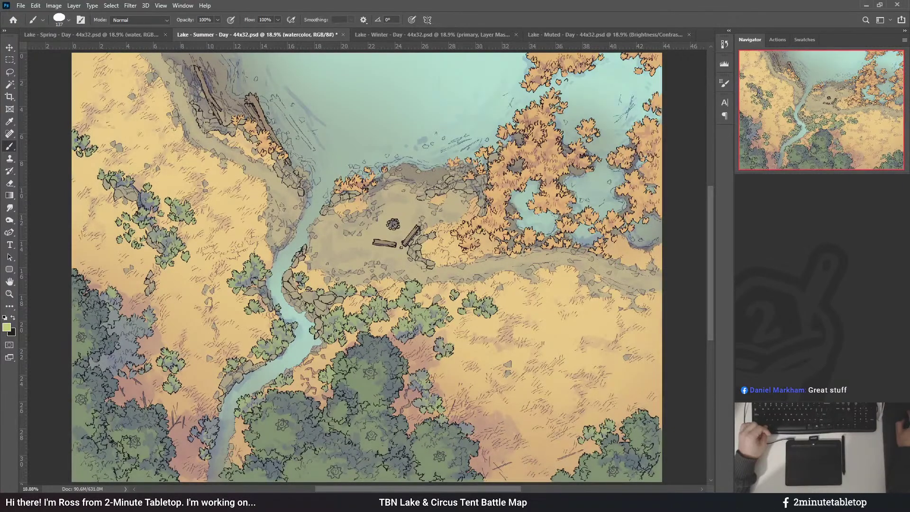
{"action": "key", "text": "ctrl+shift+z"}
{"action": "key", "text": "ctrl+z"}
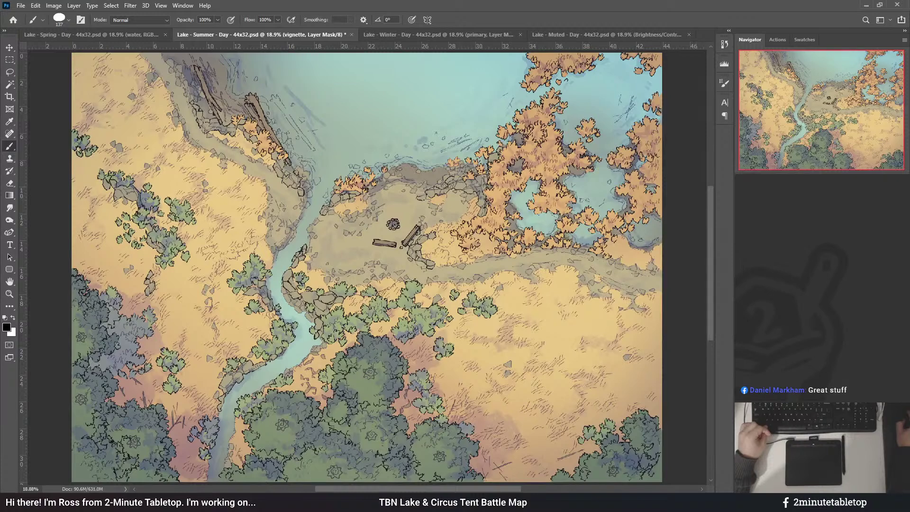
- Give the summer map's vignette layer a strong orange-pink tint around the edges and target its layer mask
{"action": "key", "text": "ctrl+z"}
{"action": "key", "text": "i"}
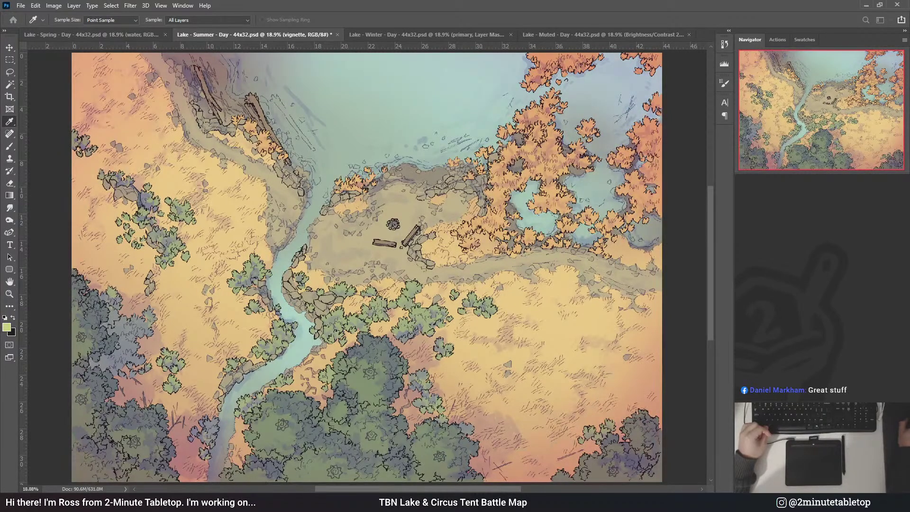
{"action": "key", "text": "b"}
{"action": "scroll", "coordinate": [408, 196], "scroll_direction": "down", "scroll_amount": 2}
{"action": "scroll", "coordinate": [408, 196], "scroll_direction": "up", "scroll_amount": 1}
{"action": "key", "text": "alt+bracketleft"}
{"action": "key", "text": "alt+bracketright"}
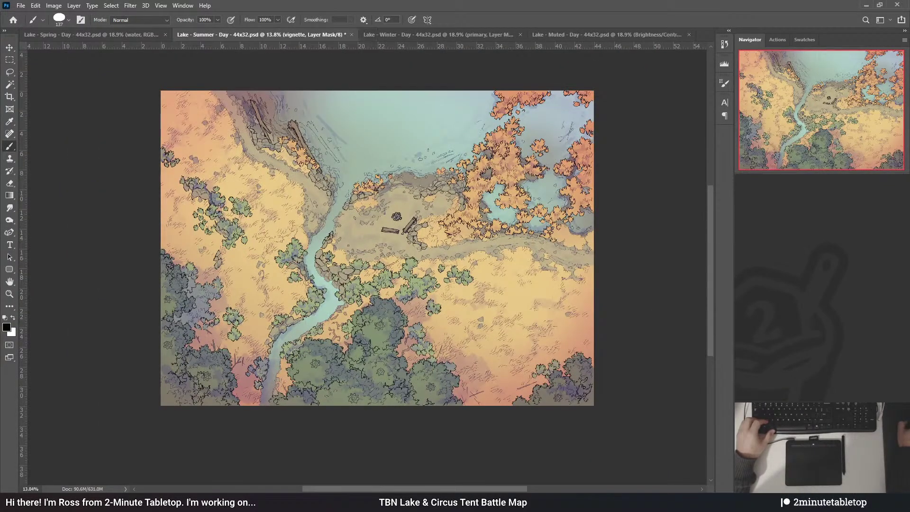
- Soften the orange-pink vignette around the summer map's edges and check it across the whole map
{"action": "key", "text": "alt+BackSpace"}
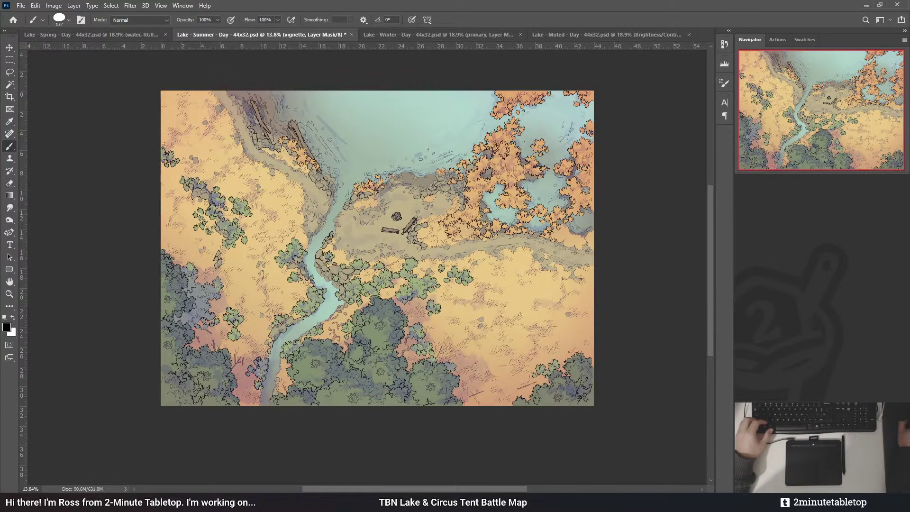
{"action": "scroll", "coordinate": [519, 321], "scroll_direction": "down", "scroll_amount": 3}
{"action": "scroll", "coordinate": [519, 321], "scroll_direction": "up", "scroll_amount": 2}
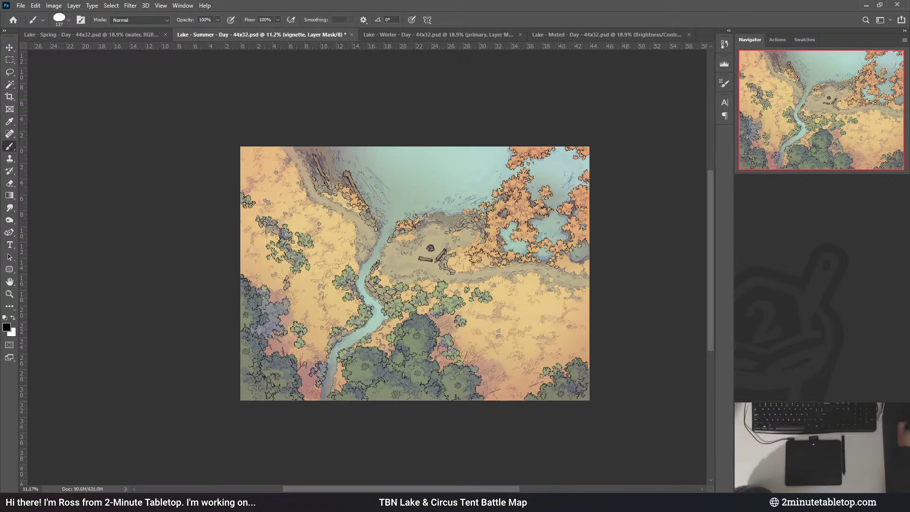
- Refine the vignette layer's tint, target its mask with default colors, and fit the whole summer map in view
{"action": "key", "text": "ctrl+2"}
{"action": "key", "text": "i"}
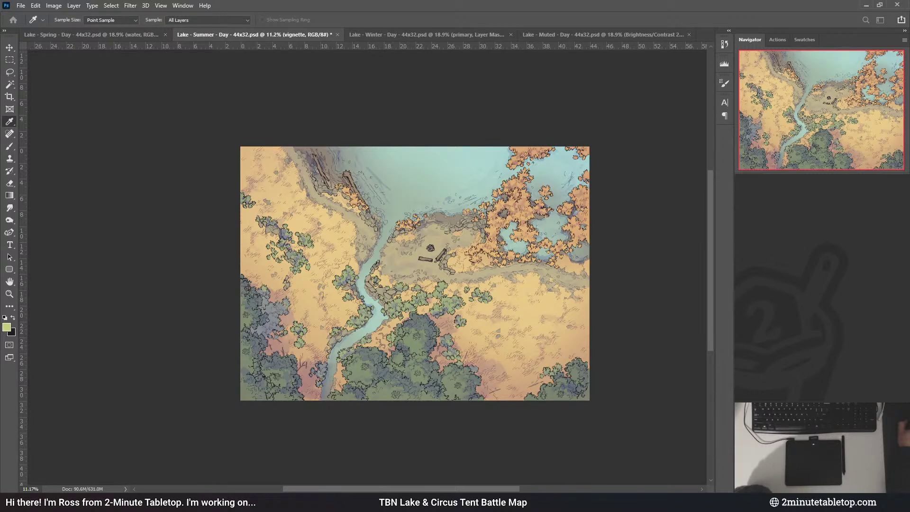
{"action": "key", "text": "b"}
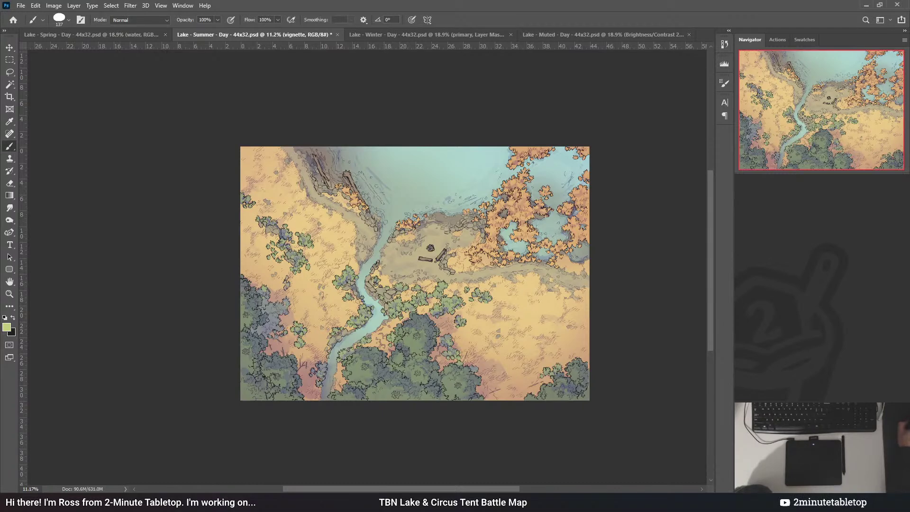
{"action": "key", "text": "ctrl+backslash"}
{"action": "key", "text": "d"}
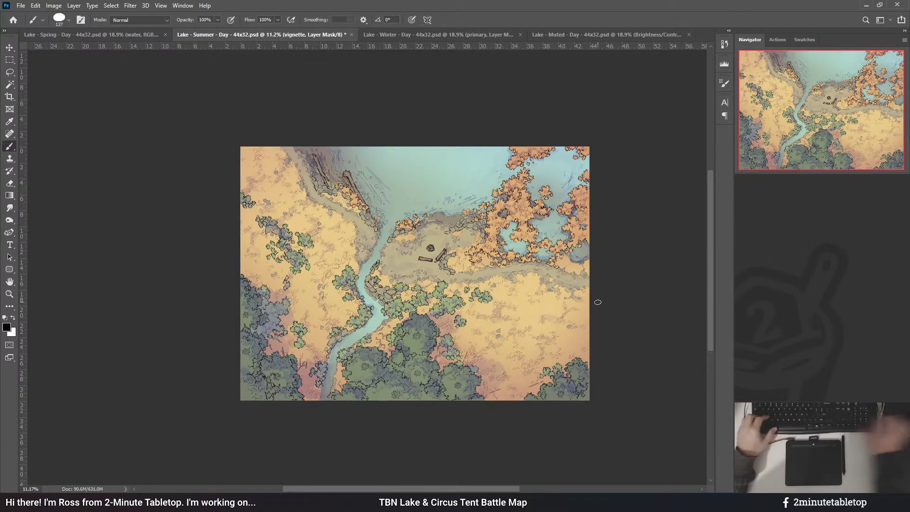
{"action": "key", "text": "ctrl+0"}
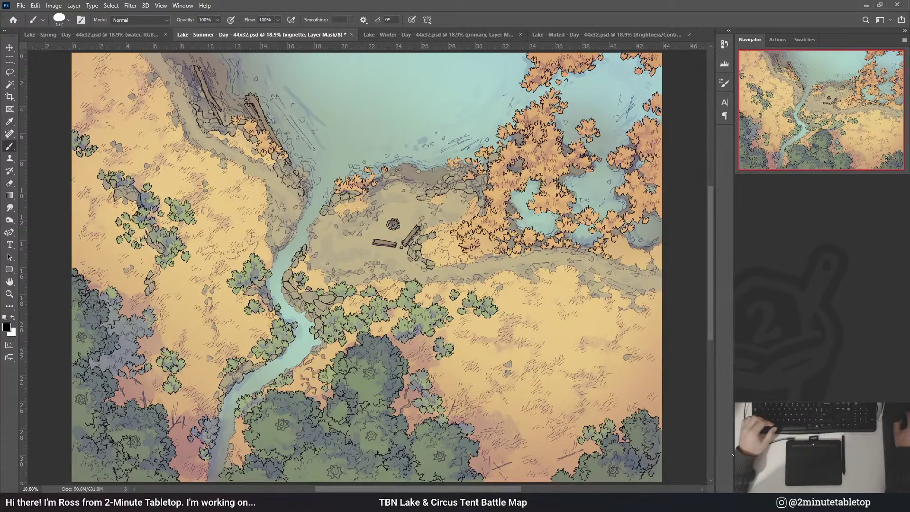
- Shift the summer map's sheen layer to a bluer tint across the lake and river, and check the whole map
{"action": "scroll", "coordinate": [569, 354], "scroll_direction": "down", "scroll_amount": 4}
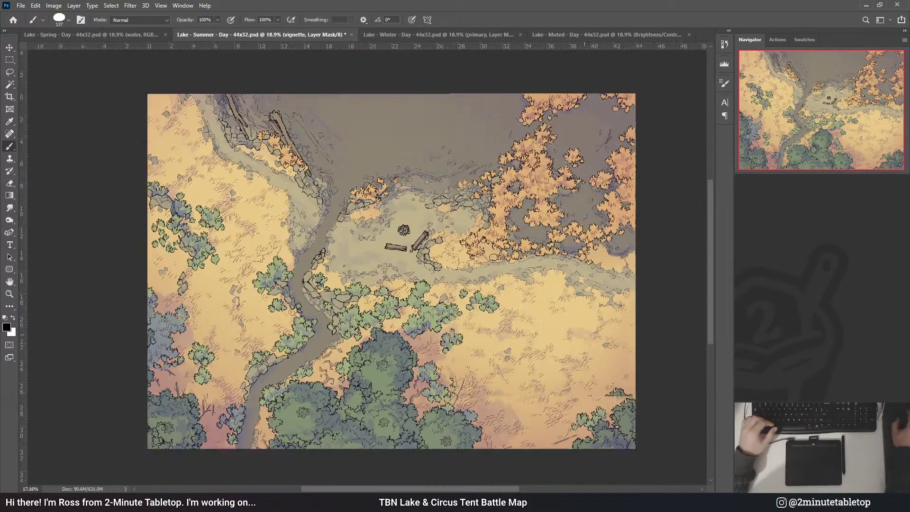
{"action": "scroll", "coordinate": [493, 258], "scroll_direction": "up", "scroll_amount": 2}
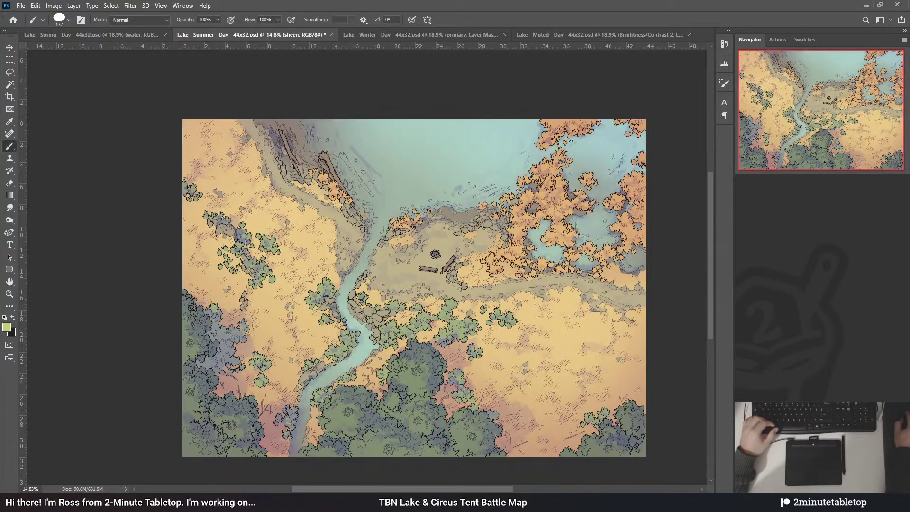
{"action": "key", "text": "i"}
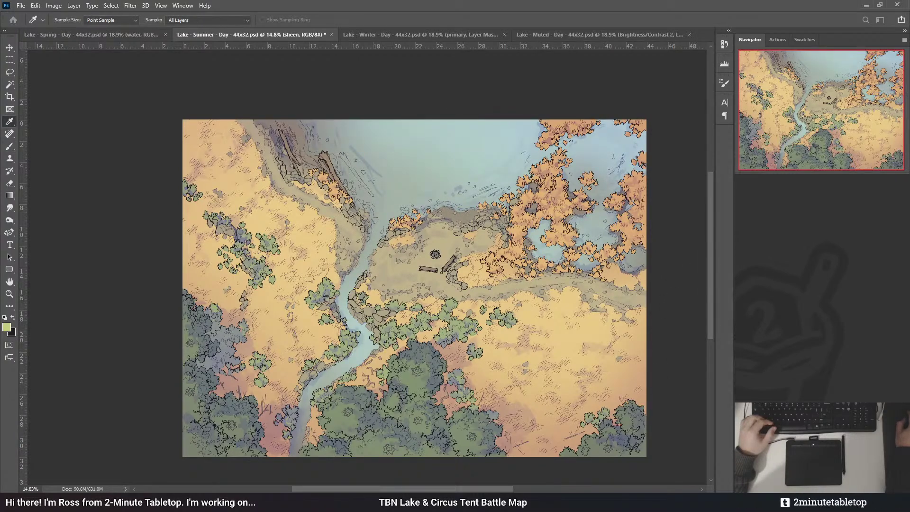
{"action": "key", "text": "b"}
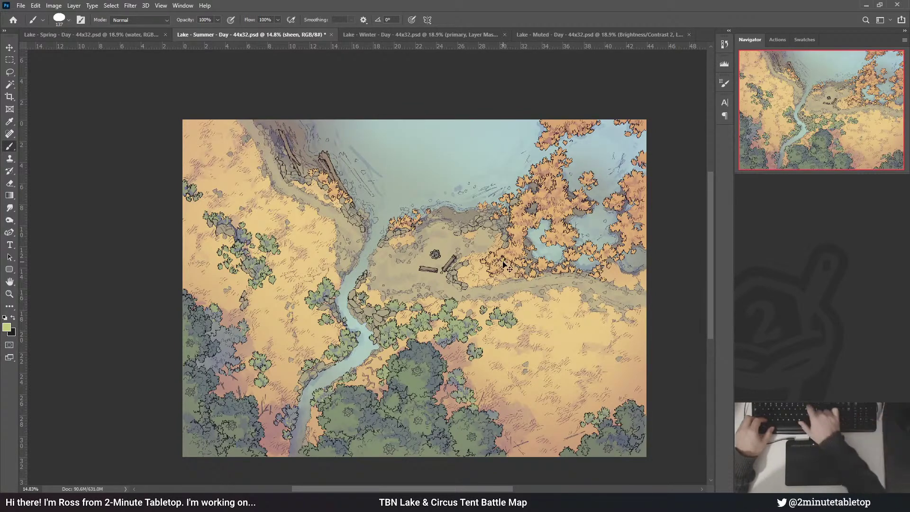
{"action": "scroll", "coordinate": [504, 265], "scroll_direction": "up", "scroll_amount": 2}
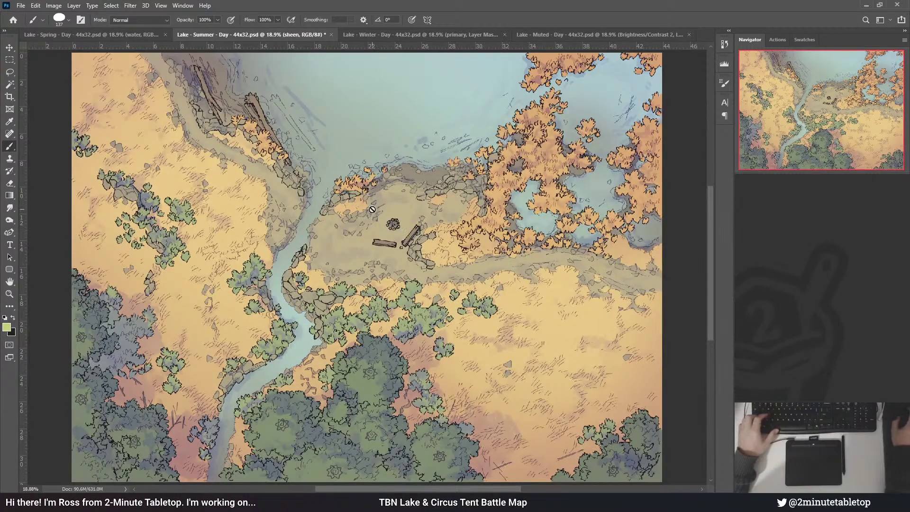
- Switch to the winter map and adjust the colour of its red bushes layer
{"action": "key", "text": "ctrl+Tab"}
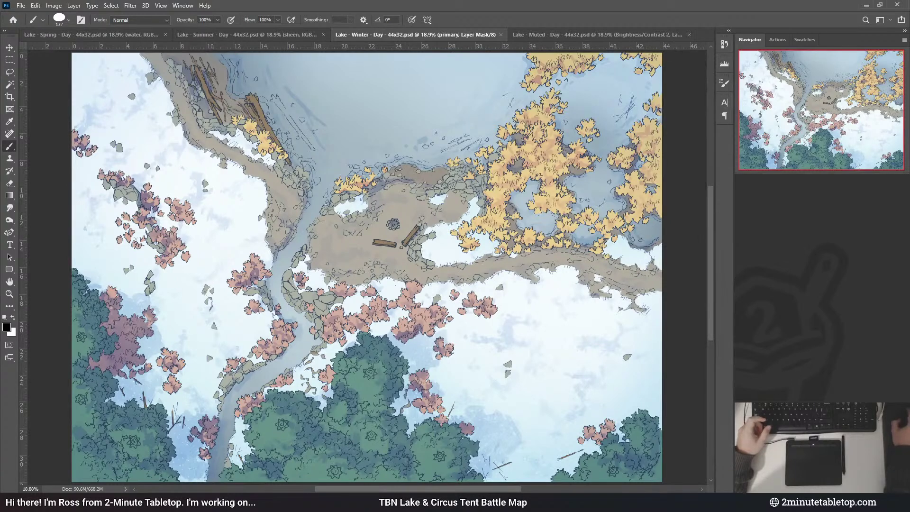
{"action": "left_click", "coordinate": [356, 312], "text": "alt"}
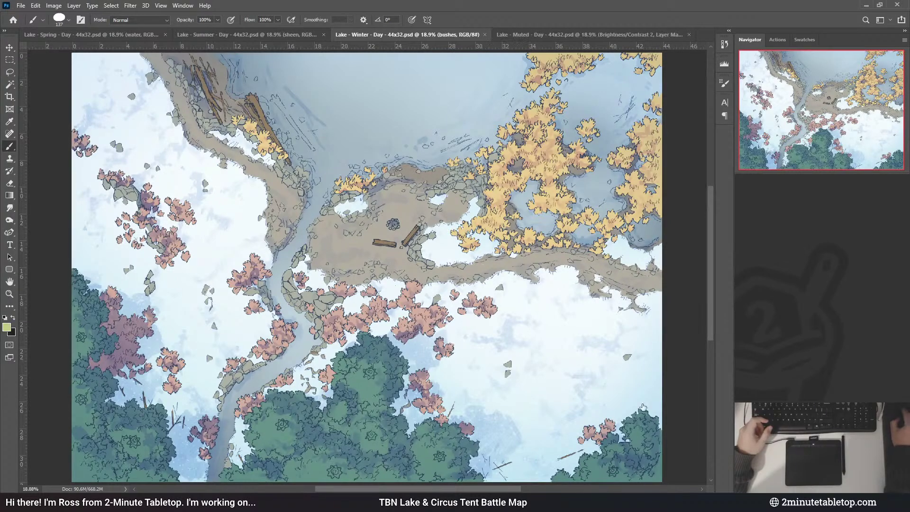
{"action": "key", "text": "i"}
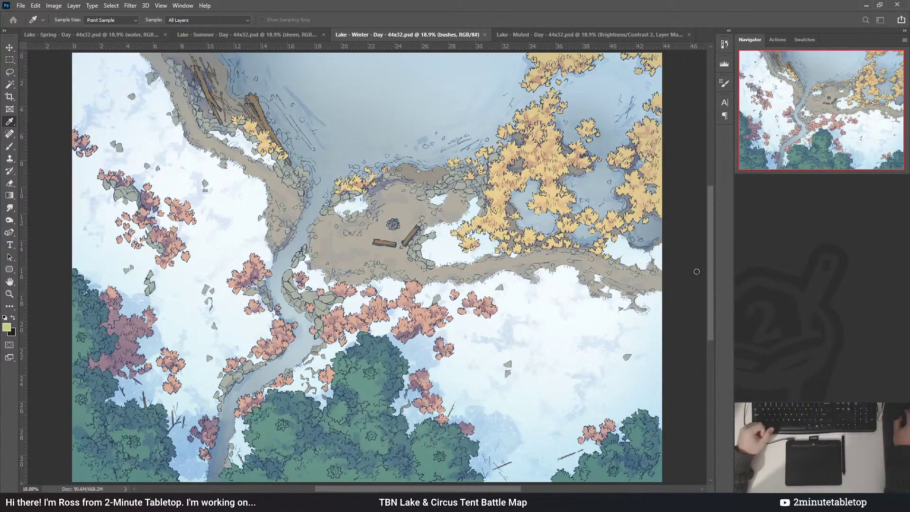
{"action": "key", "text": "b"}
- Compare the spring and summer maps with the winter map
{"action": "left_click", "coordinate": [258, 36]}
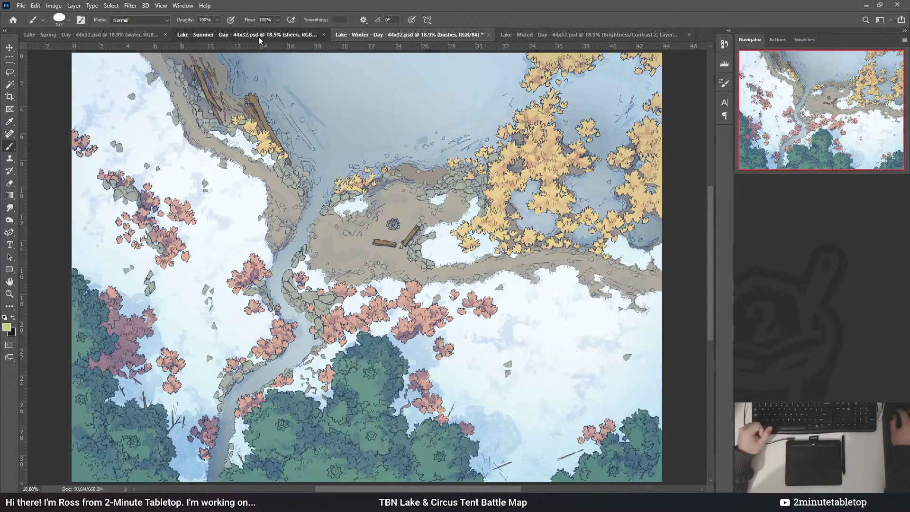
{"action": "left_click", "coordinate": [134, 34]}
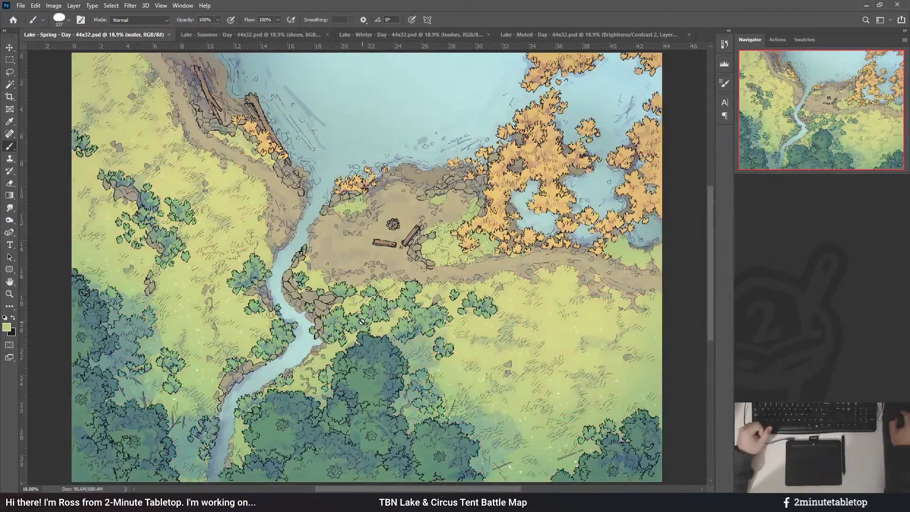
{"action": "left_click", "coordinate": [304, 37]}
{"action": "left_click", "coordinate": [381, 36]}
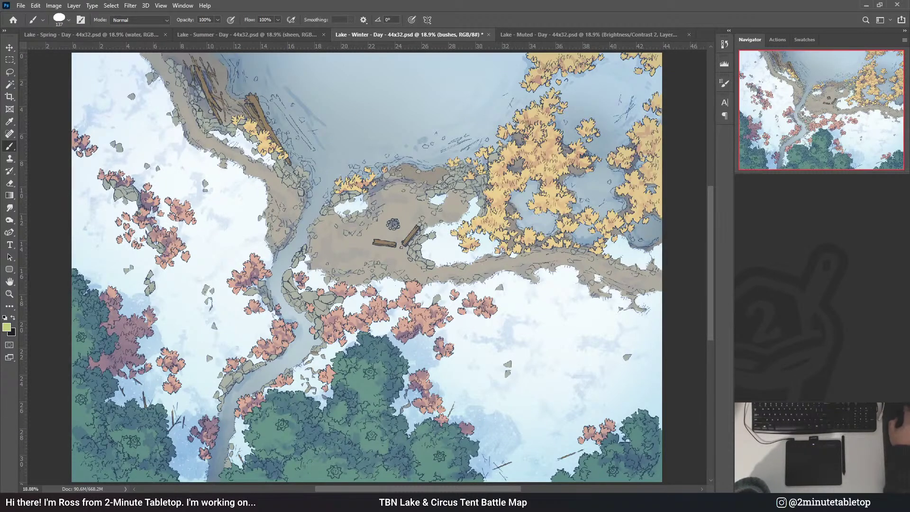
- Brighten the winter map's sheen layer to a pale blue and compare the water before and after the change
{"action": "key", "text": "alt+bracketleft"}
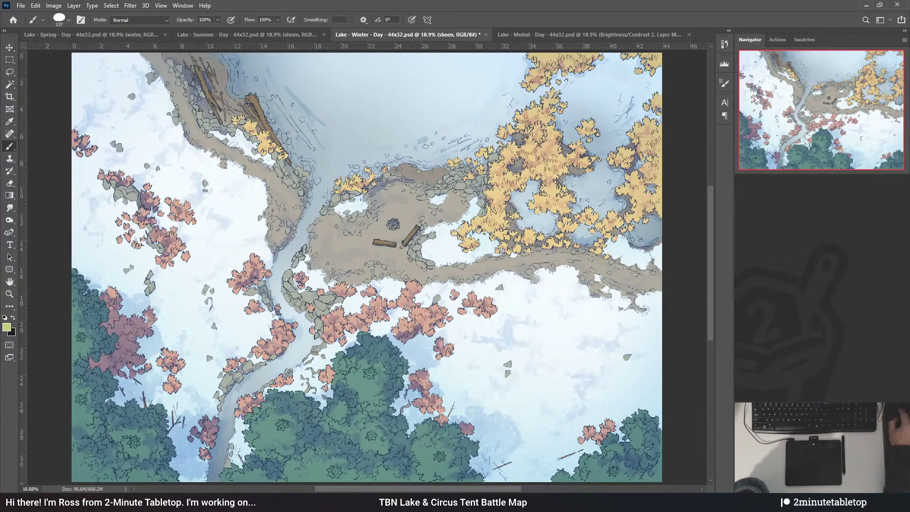
{"action": "key", "text": "i"}
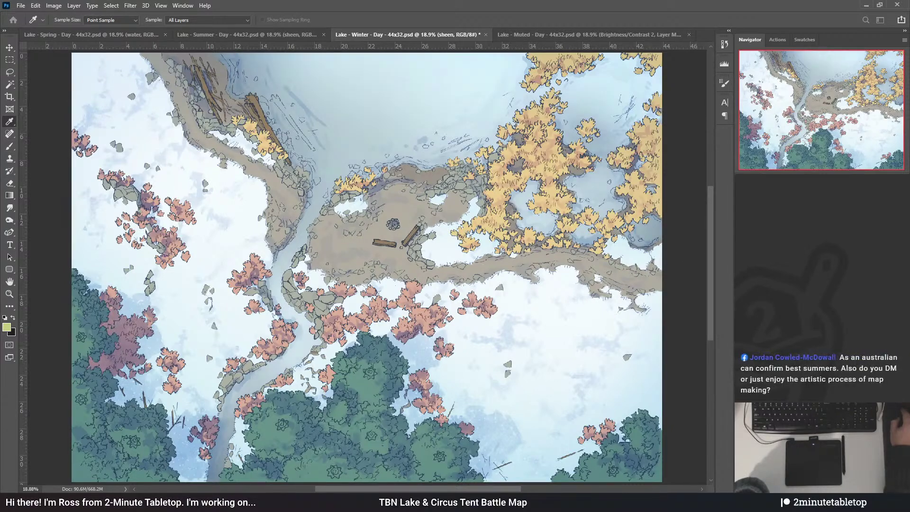
{"action": "key", "text": "b"}
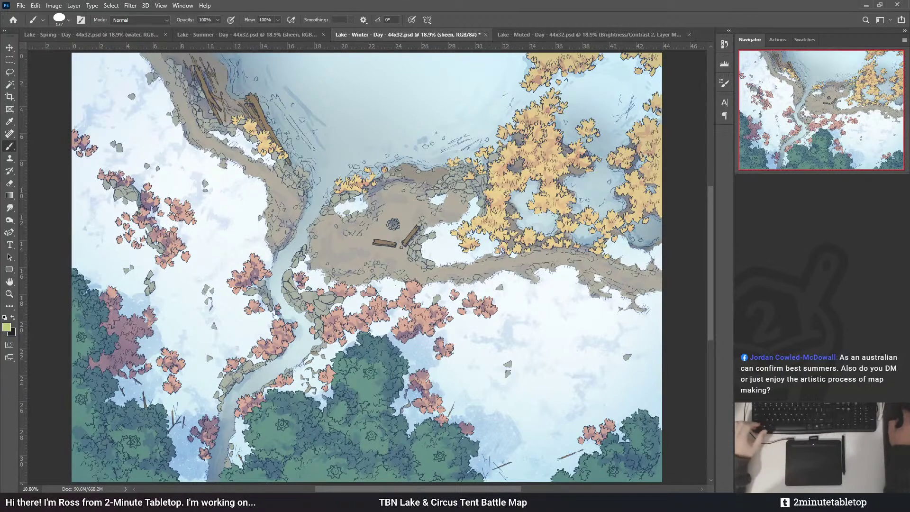
{"action": "key", "text": "ctrl+z"}
{"action": "key", "text": "ctrl+shift+z"}
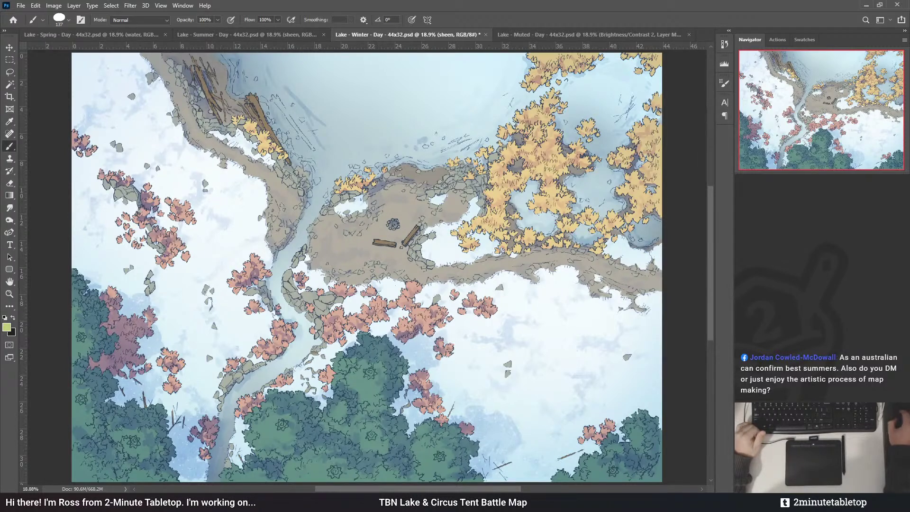
- Restore and invert the previous selection, then fill it on the winter sheen layer's mask to darken the surrounding water, and deselect
{"action": "key", "text": "ctrl+shift+d"}
{"action": "key", "text": "ctrl+shift+i"}
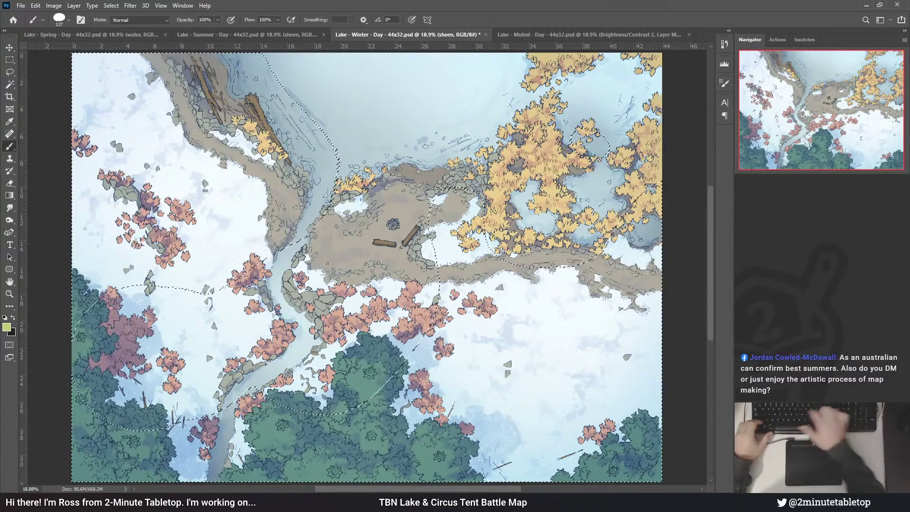
{"action": "key", "text": "ctrl+backslash"}
{"action": "key", "text": "d"}
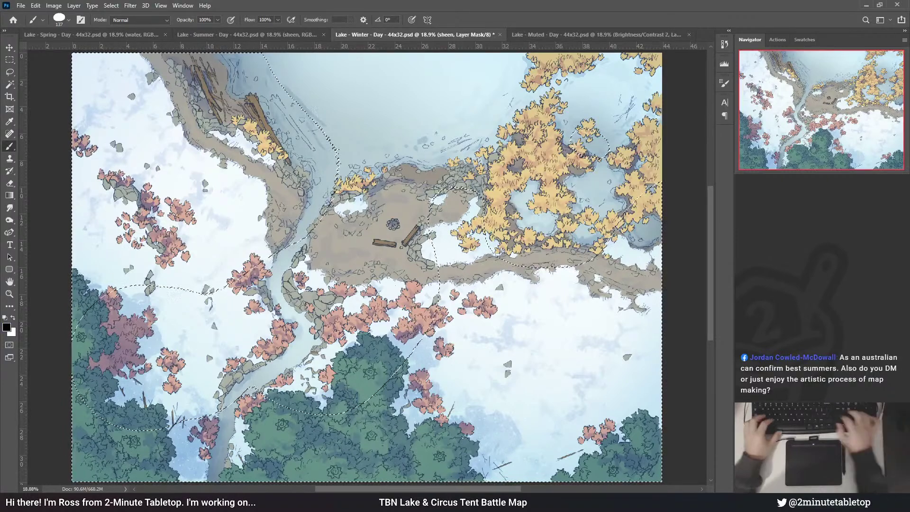
{"action": "key", "text": "x"}
{"action": "key", "text": "alt+BackSpace"}
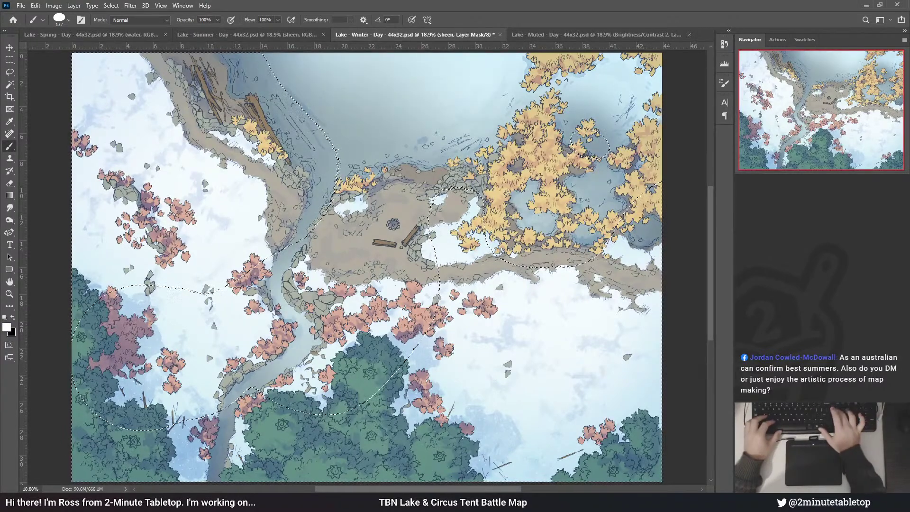
{"action": "key", "text": "ctrl+d"}
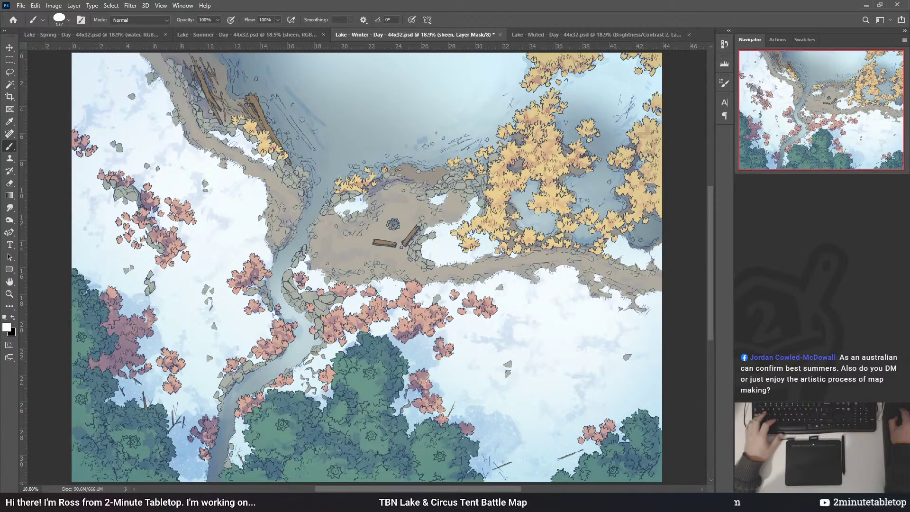
- Adjust the colour of the winter map's watercolor layer and inspect it around the lake
{"action": "key", "text": "i"}
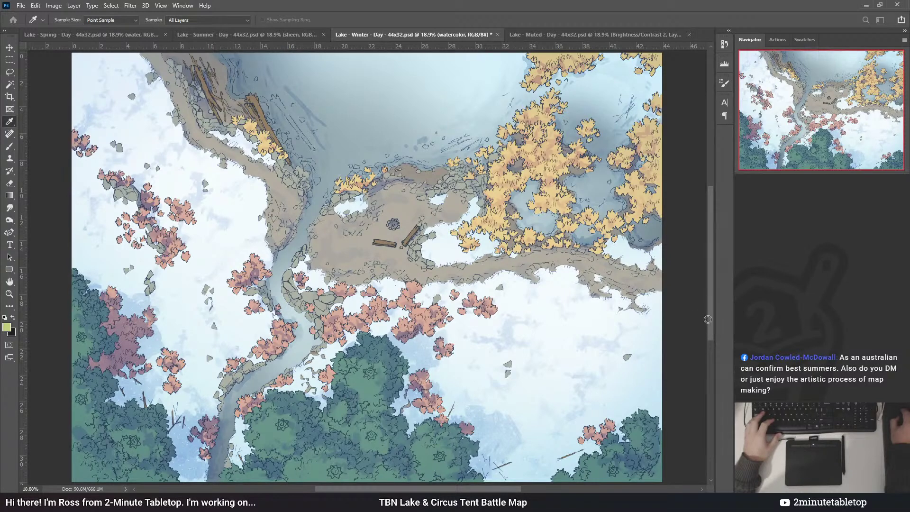
{"action": "key", "text": "b"}
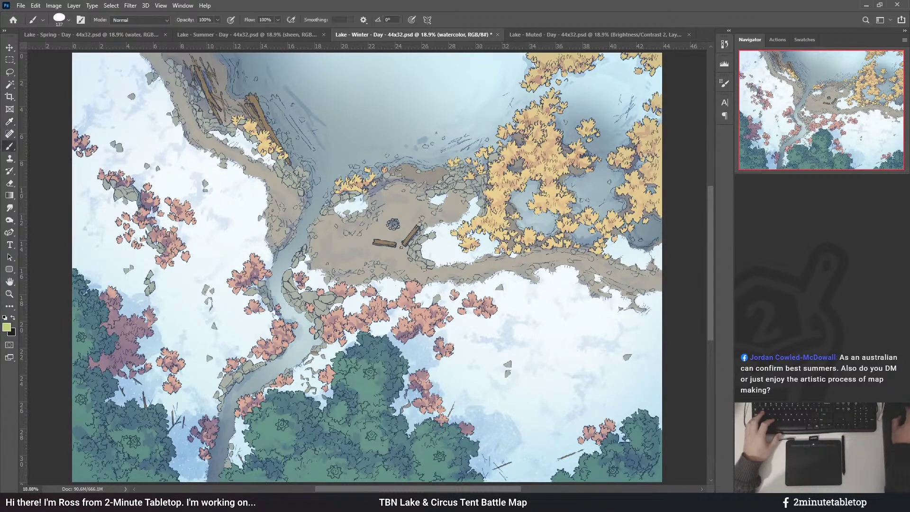
{"action": "scroll", "coordinate": [569, 302], "scroll_direction": "up", "scroll_amount": 2}
{"action": "scroll", "coordinate": [563, 296], "scroll_direction": "up", "scroll_amount": 1}
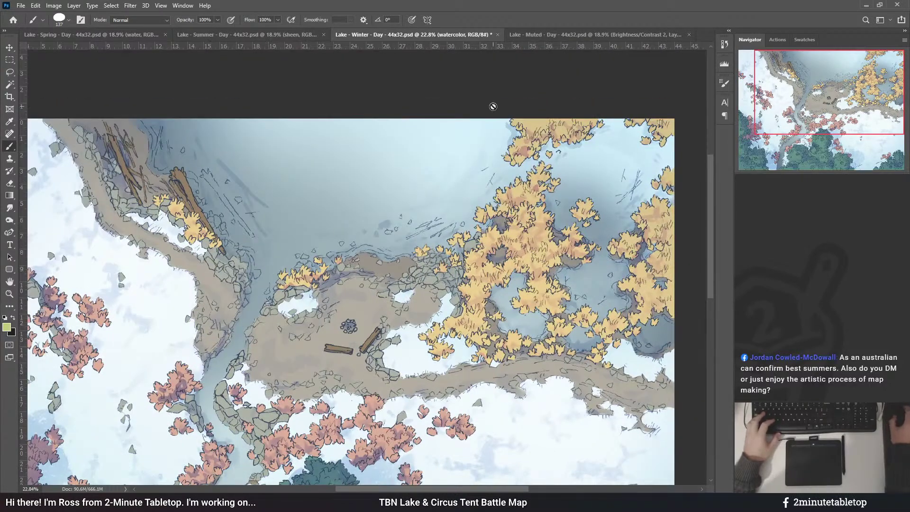
{"action": "scroll", "coordinate": [492, 106], "scroll_direction": "down", "scroll_amount": 2}
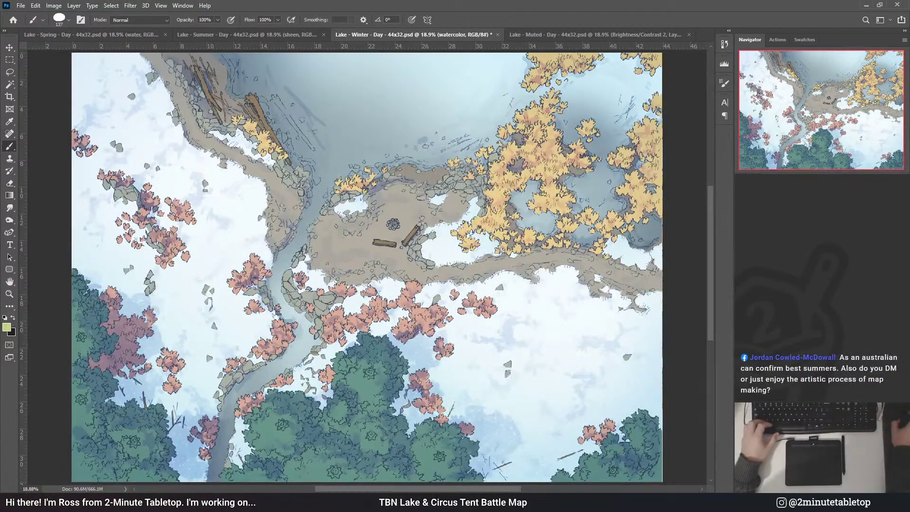
- Tone the winter map's wood layer down to a muted, darker grey-brown
{"action": "key", "text": "alt+bracketleft"}
{"action": "key", "text": "i"}
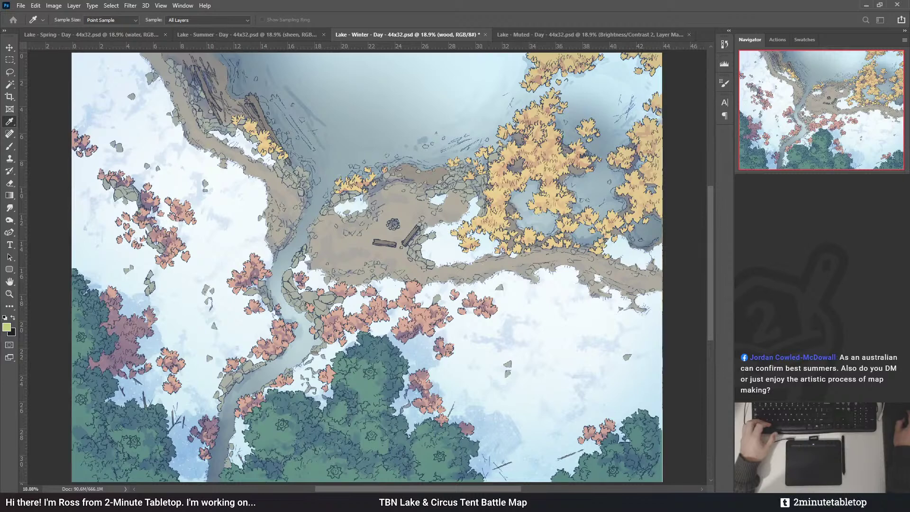
{"action": "key", "text": "b"}
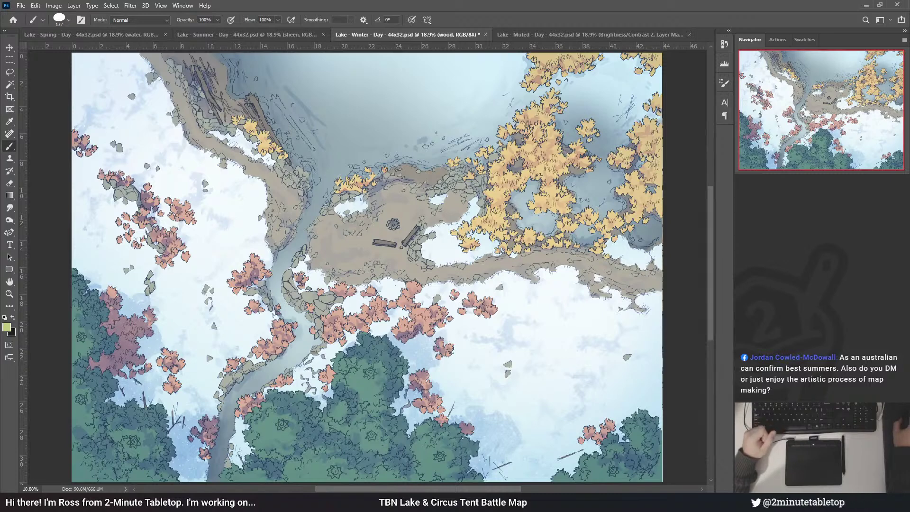
- Target the winter map's watercolor layer, compare the latest change by undoing and redoing it, and save the file
{"action": "key", "text": "alt+bracketleft"}
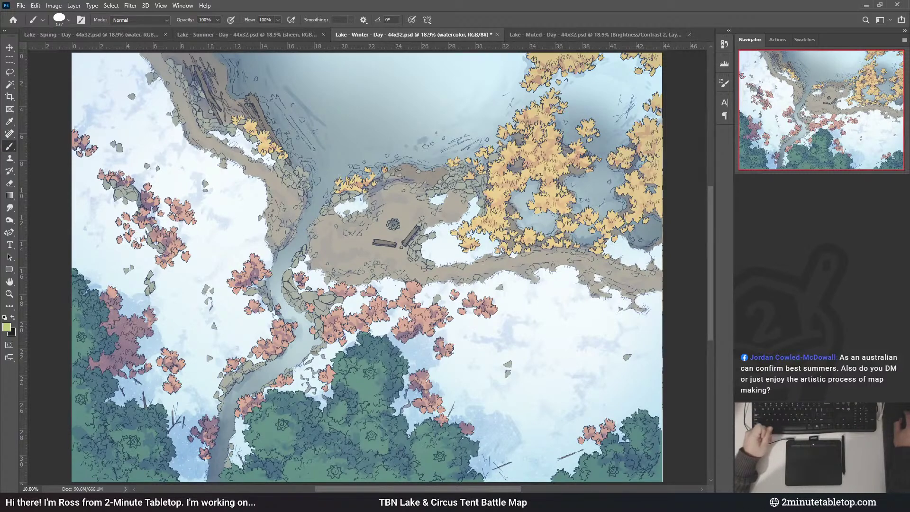
{"action": "key", "text": "ctrl+z"}
{"action": "key", "text": "ctrl+shift+z"}
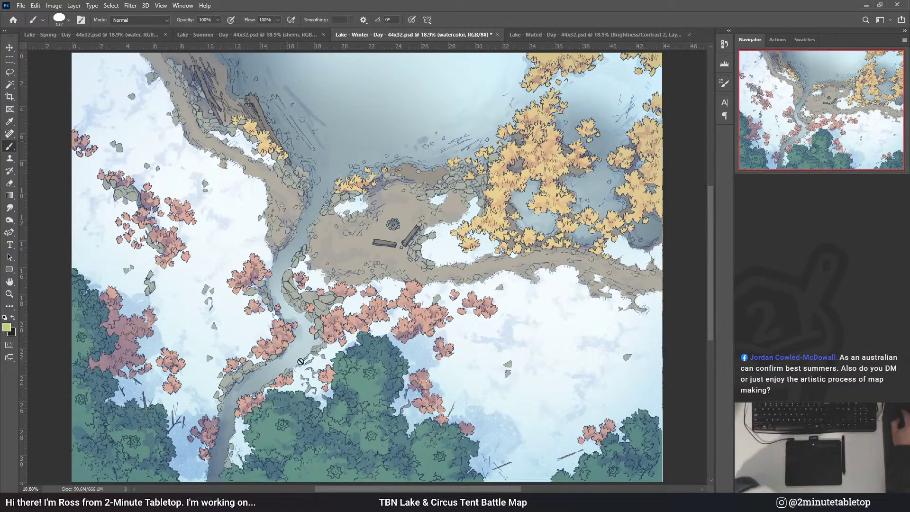
{"action": "key", "text": "ctrl+s"}
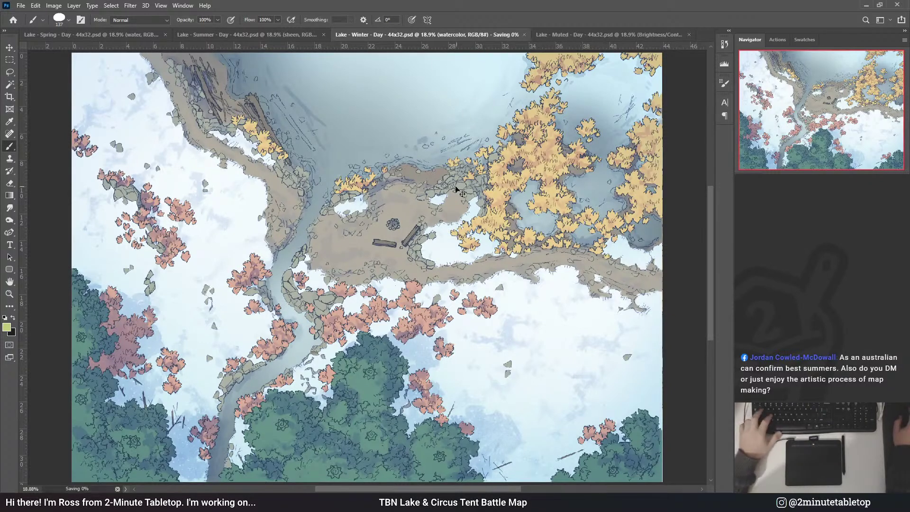
- Darken the summer map's outer water by filling a selection loaded from the sheen layer's mask, deselect, and compare with the spring map
{"action": "key", "text": "ctrl+shift+Tab"}
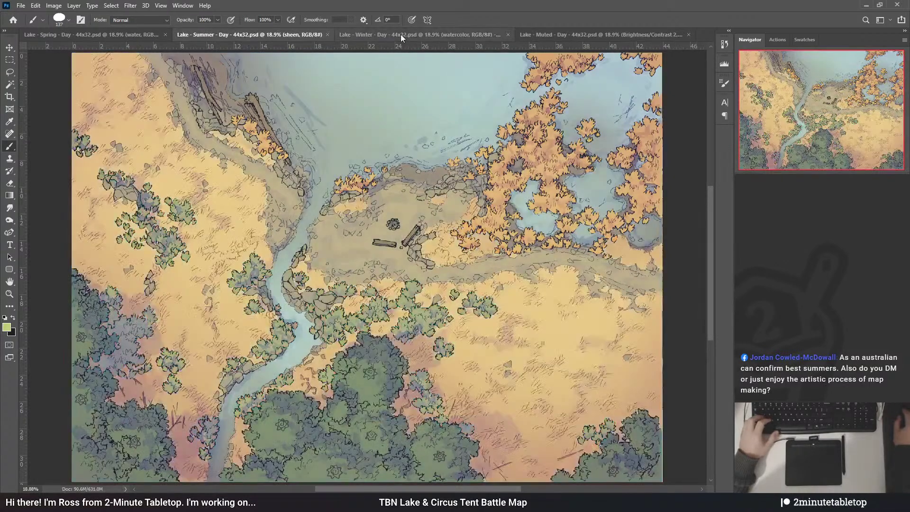
{"action": "key", "text": "ctrl+backslash"}
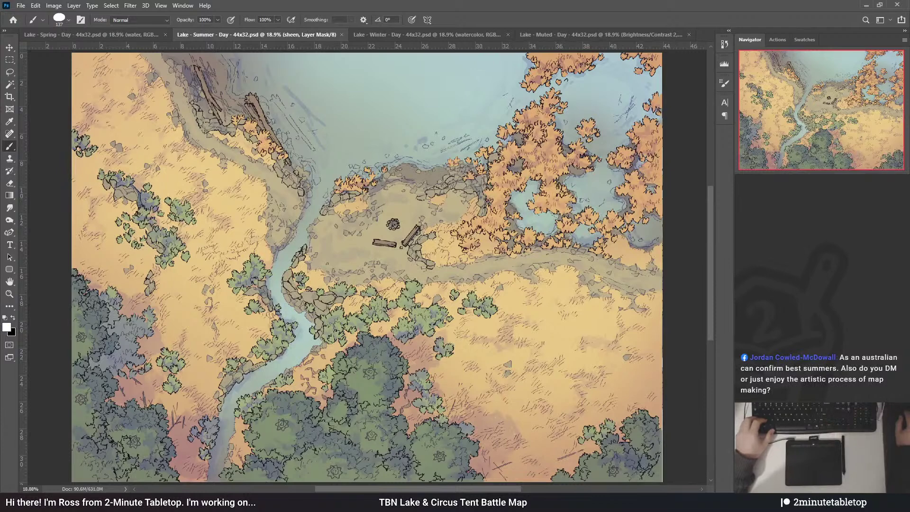
{"action": "key", "text": "ctrl+alt+2"}
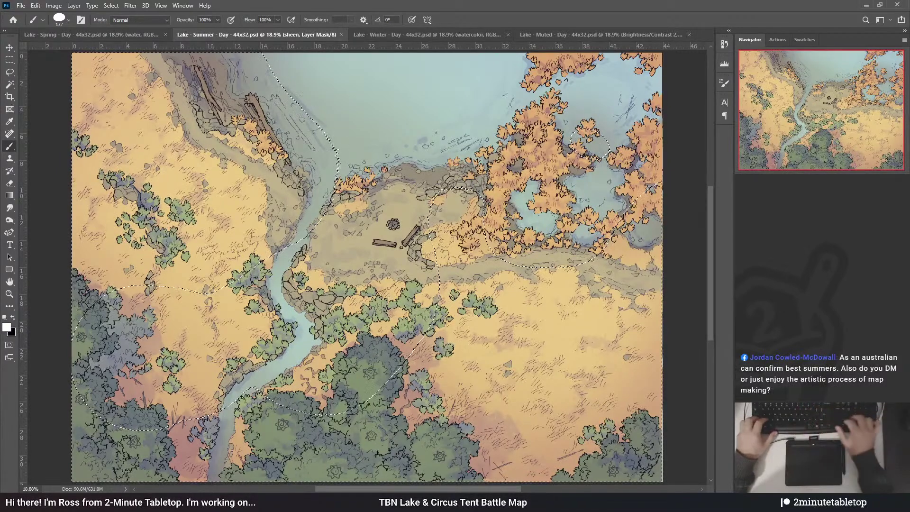
{"action": "key", "text": "alt+BackSpace"}
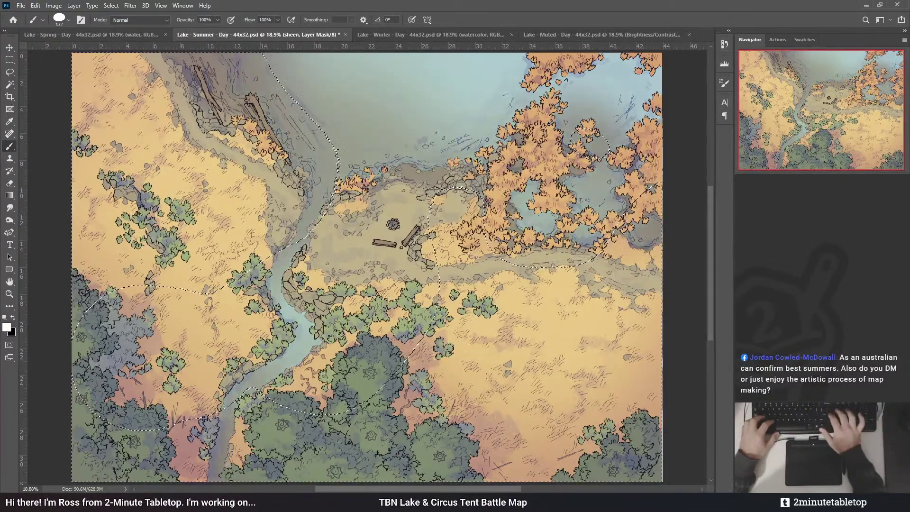
{"action": "key", "text": "ctrl+d"}
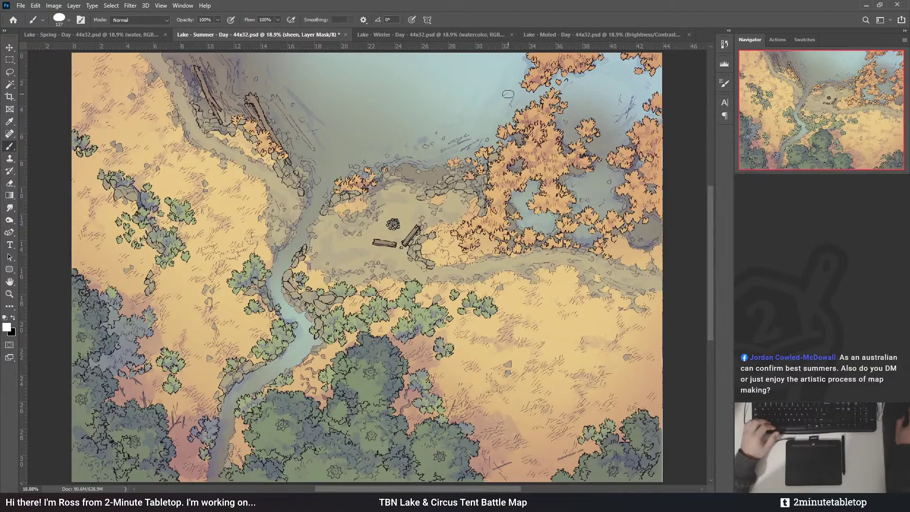
{"action": "left_click", "coordinate": [96, 31]}
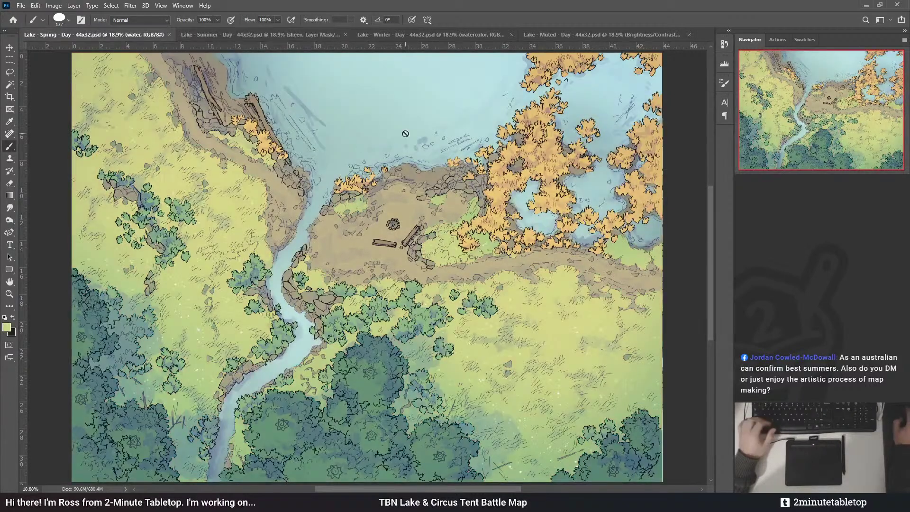
{"action": "left_click", "coordinate": [218, 36]}
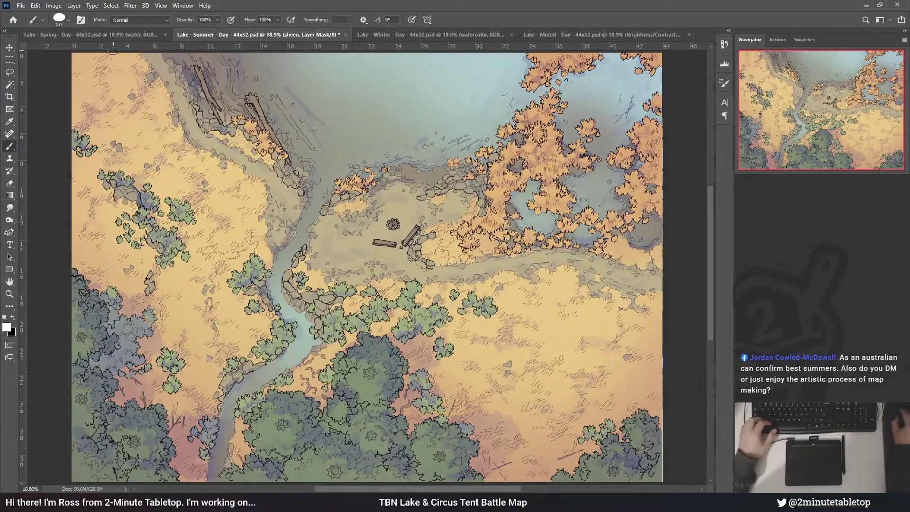
- Darken the spring map's outer water by clearing the inverted selection on the sheen layer's mask, and deselect
{"action": "left_click", "coordinate": [124, 33]}
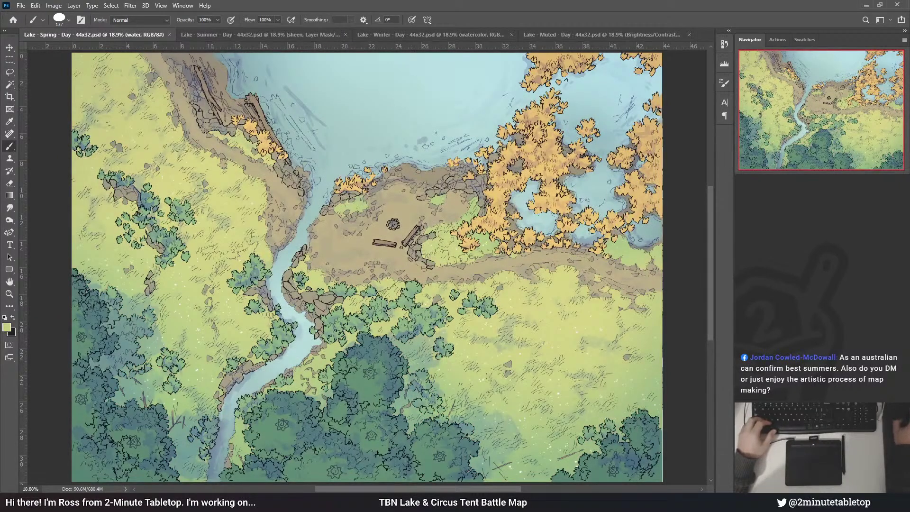
{"action": "key", "text": "alt+]"}
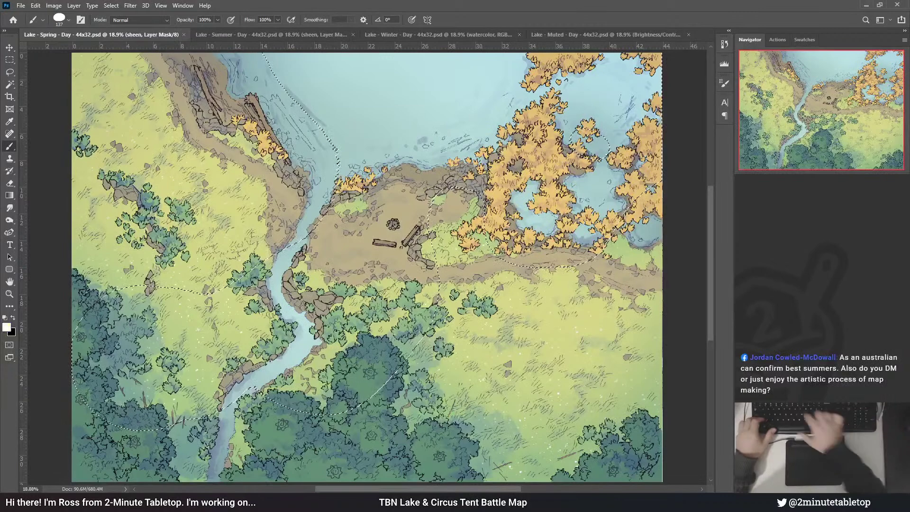
{"action": "key", "text": "ctrl+shift+i"}
{"action": "key", "text": "Delete"}
{"action": "key", "text": "ctrl+d"}
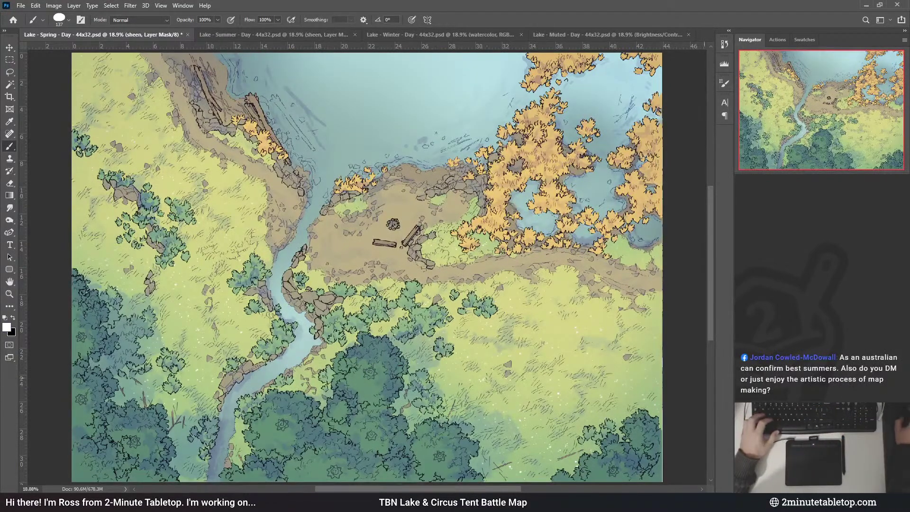
- Shift the spring map's water layer colour toward a pale greenish teal
{"action": "key", "text": "alt+bracketleft"}
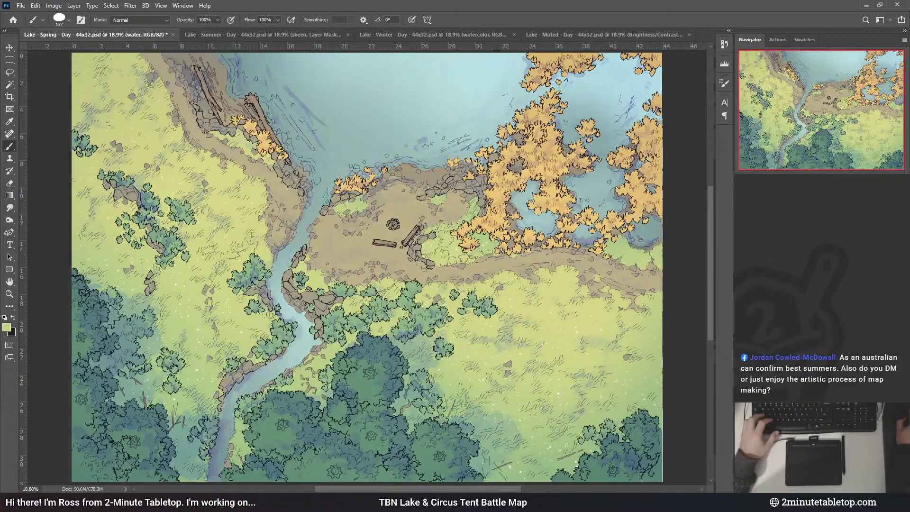
{"action": "key", "text": "i"}
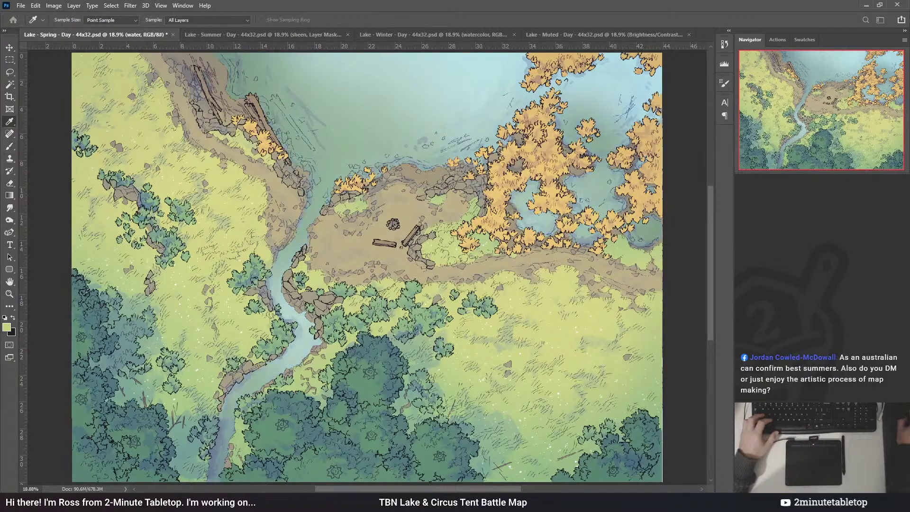
{"action": "key", "text": "b"}
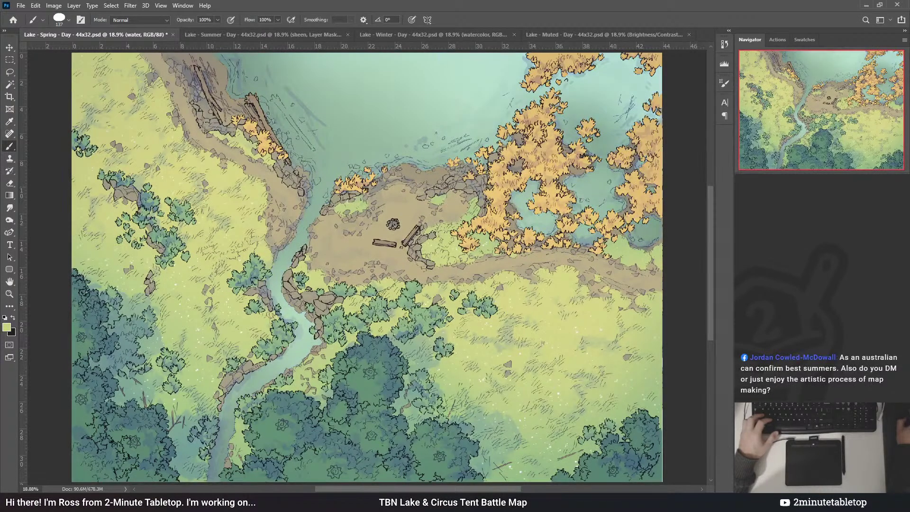
{"action": "key", "text": "i"}
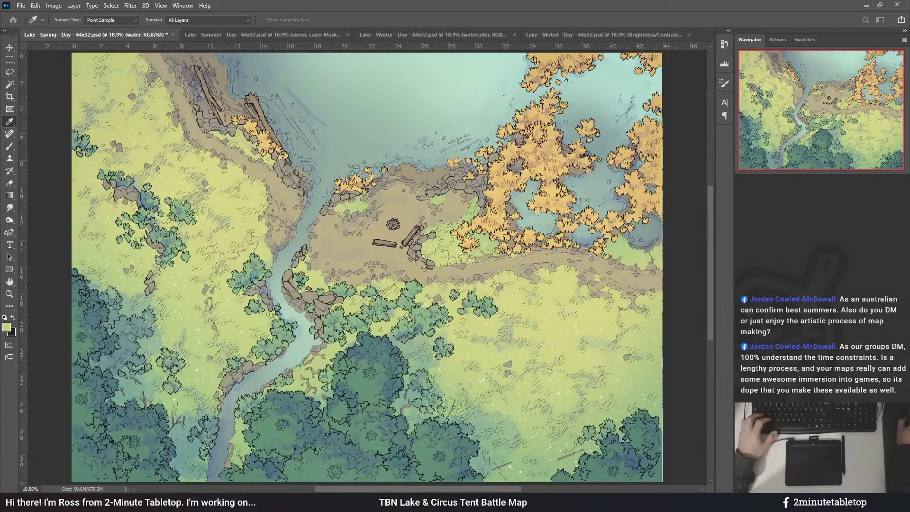
{"action": "key", "text": "b"}
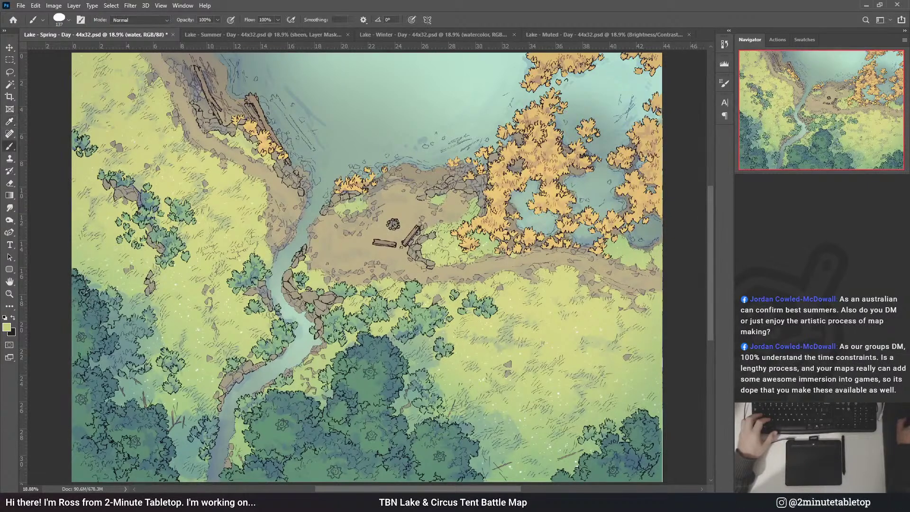
- Adjust the spring map's sheen layer colour toward a brighter cyan-blue
{"action": "key", "text": "alt+bracketright"}
{"action": "key", "text": "i"}
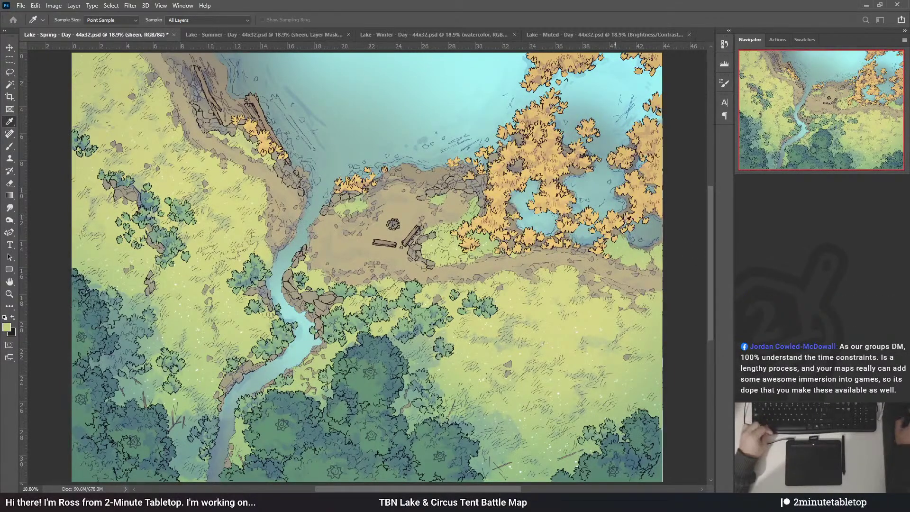
{"action": "key", "text": "b"}
- Fine-tune the spring map's water layer colour and compare the change by undoing and redoing it
{"action": "key", "text": "alt+["}
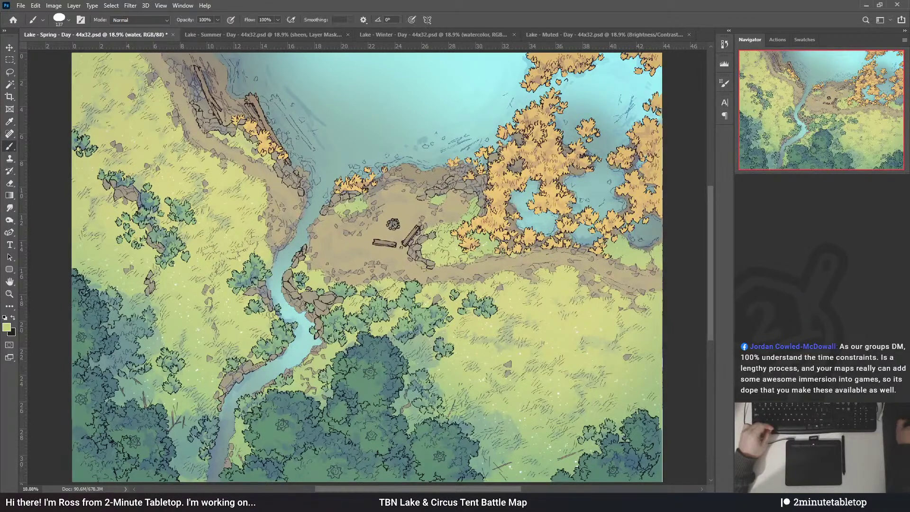
{"action": "key", "text": "i"}
{"action": "key", "text": "8"}
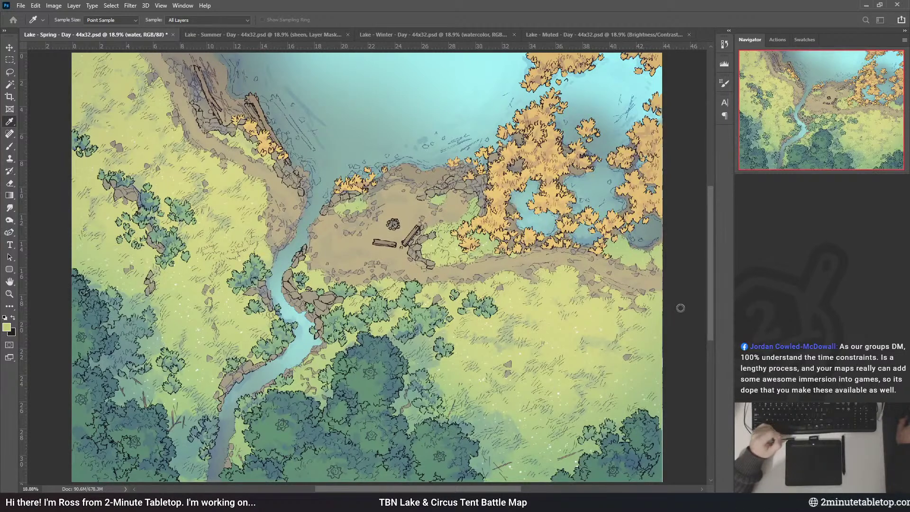
{"action": "key", "text": "ctrl+z"}
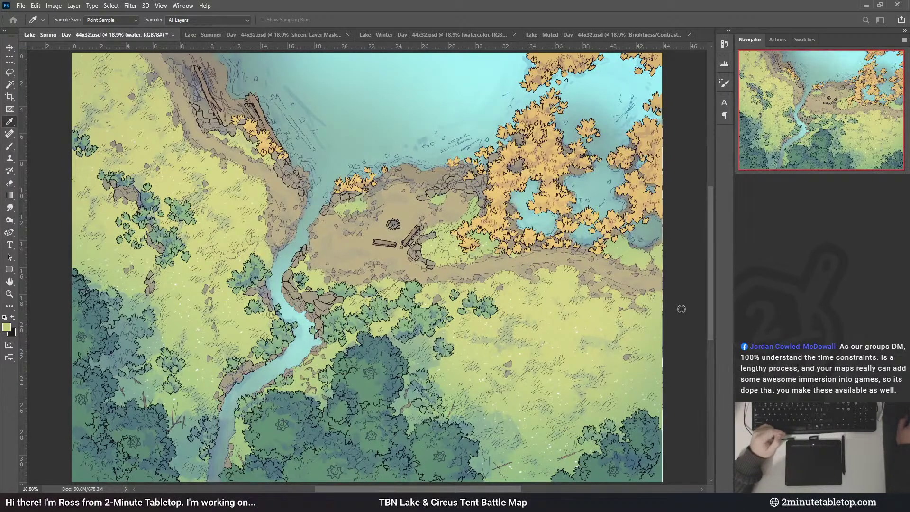
{"action": "key", "text": "ctrl+shift+z"}
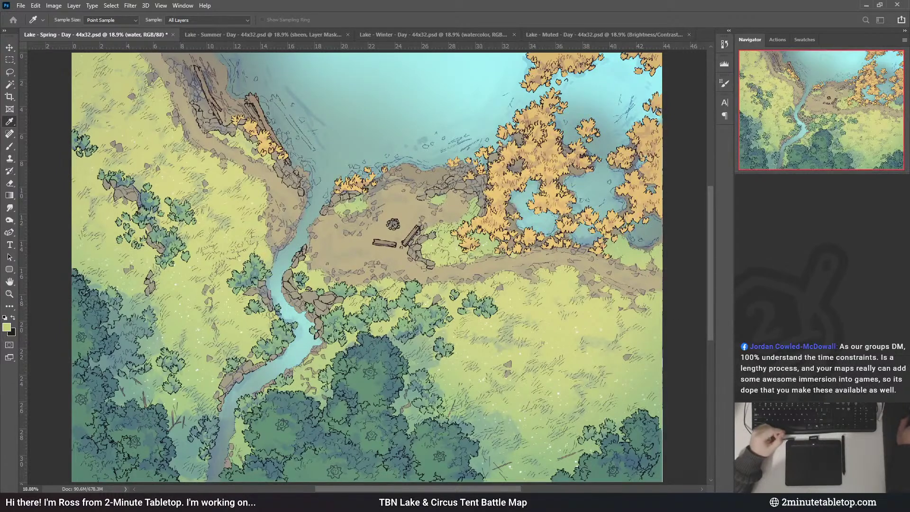
{"action": "key", "text": "b"}
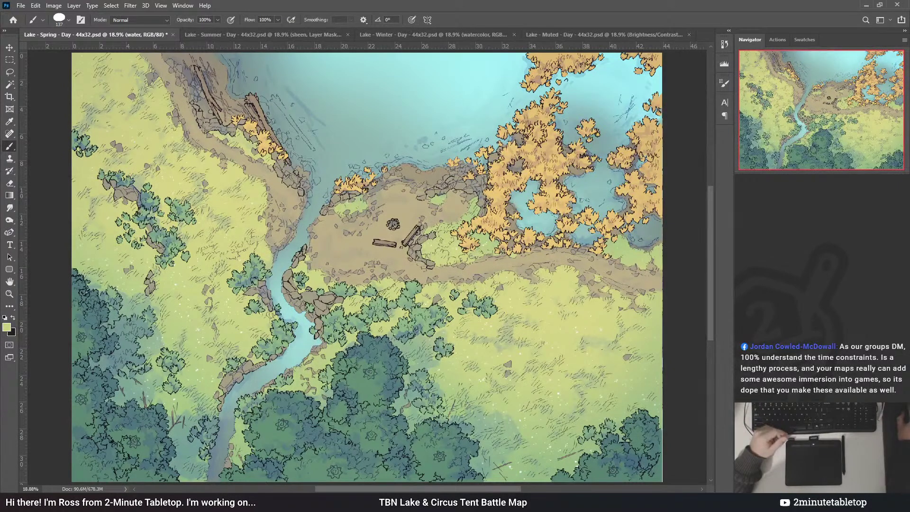
{"action": "key", "text": "ctrl+z"}
{"action": "key", "text": "ctrl+shift+z"}
- Retune the spring map's sheen layer to a paler, softer blue and inspect the whole map at several zoom levels
{"action": "key", "text": "alt+bracketright"}
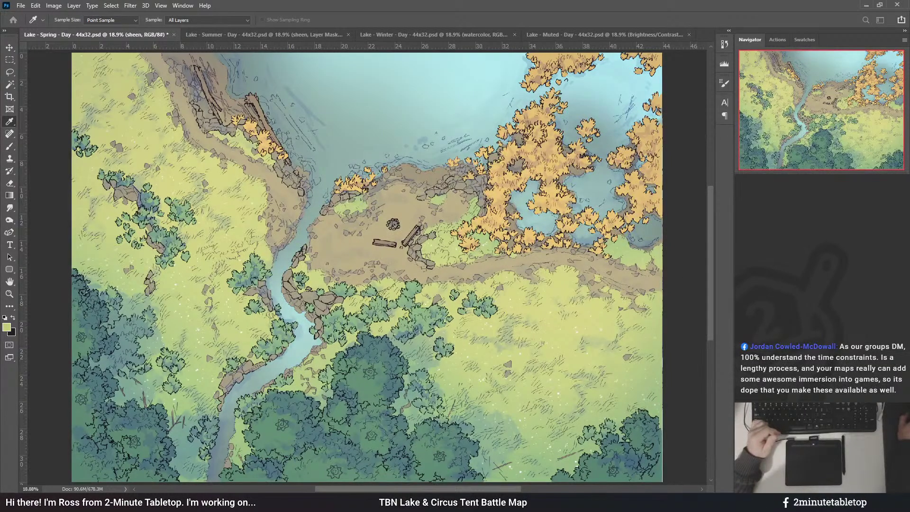
{"action": "key", "text": "b"}
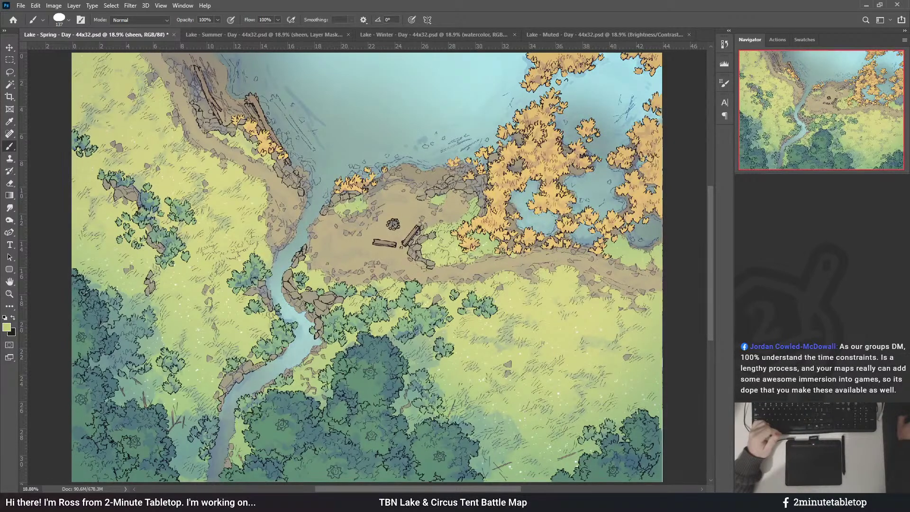
{"action": "scroll", "coordinate": [366, 279], "scroll_direction": "down", "scroll_amount": 3}
{"action": "scroll", "coordinate": [366, 278], "scroll_direction": "down", "scroll_amount": 2}
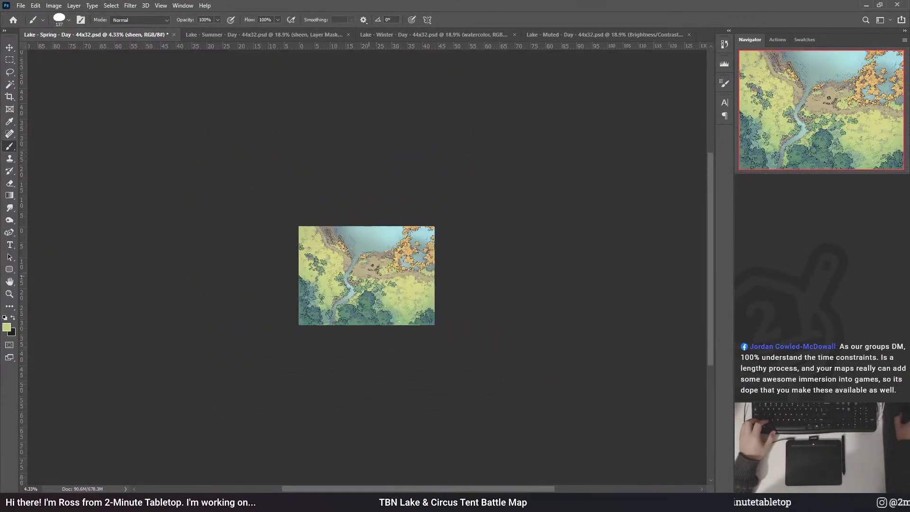
{"action": "scroll", "coordinate": [357, 297], "scroll_direction": "up", "scroll_amount": 2}
{"action": "scroll", "coordinate": [369, 255], "scroll_direction": "down", "scroll_amount": 2}
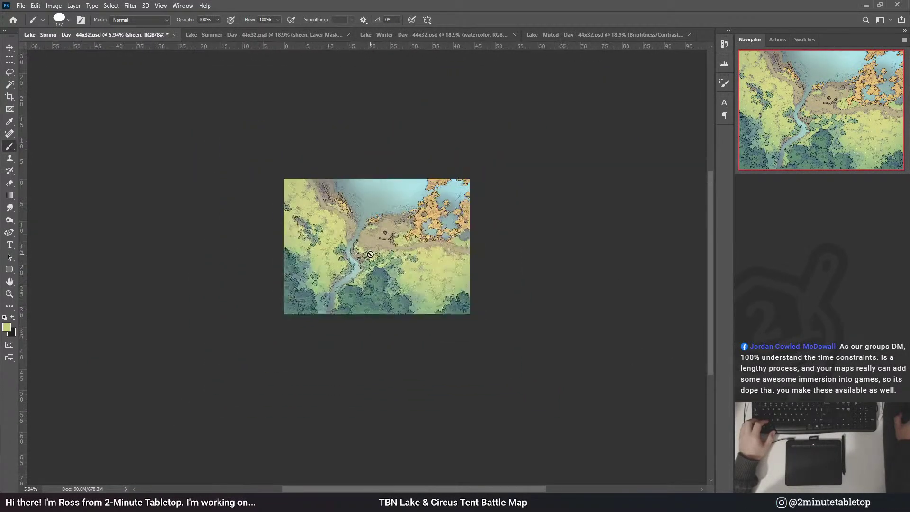
{"action": "scroll", "coordinate": [369, 254], "scroll_direction": "up", "scroll_amount": 3}
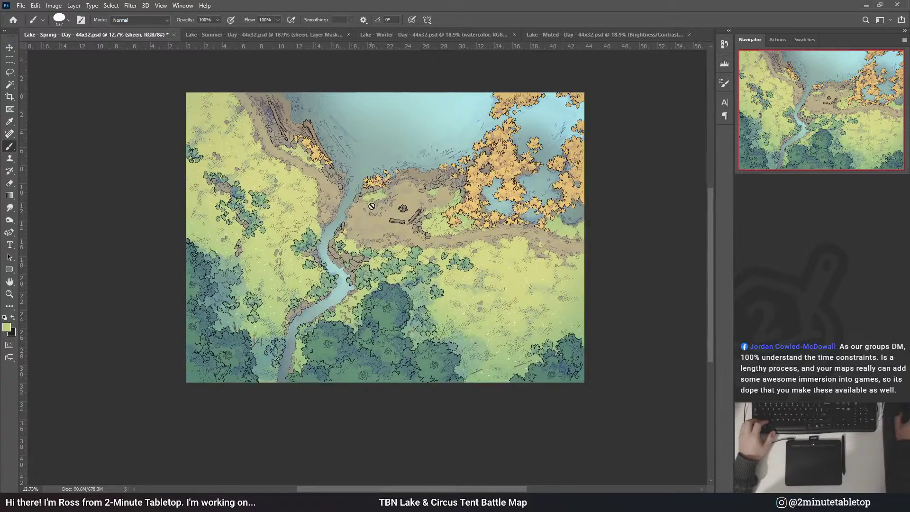
{"action": "scroll", "coordinate": [405, 185], "scroll_direction": "down", "scroll_amount": 2}
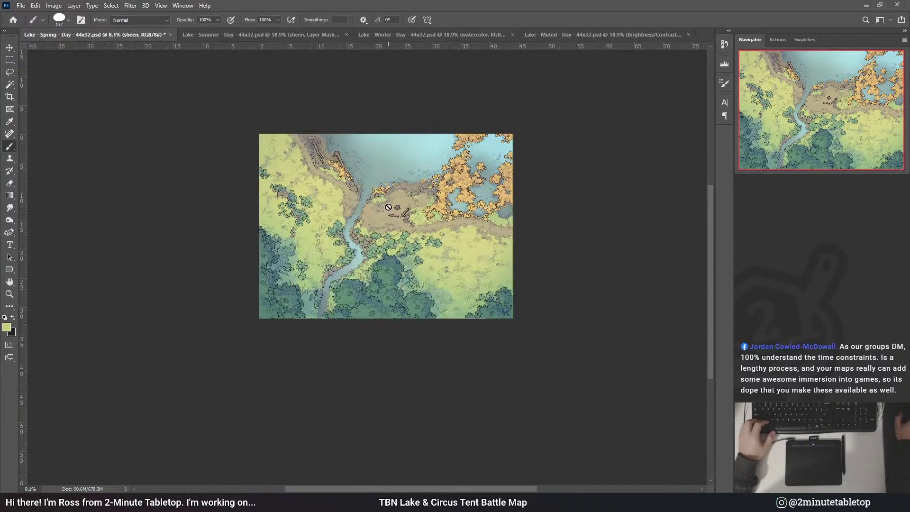
{"action": "scroll", "coordinate": [384, 115], "scroll_direction": "up", "scroll_amount": 1}
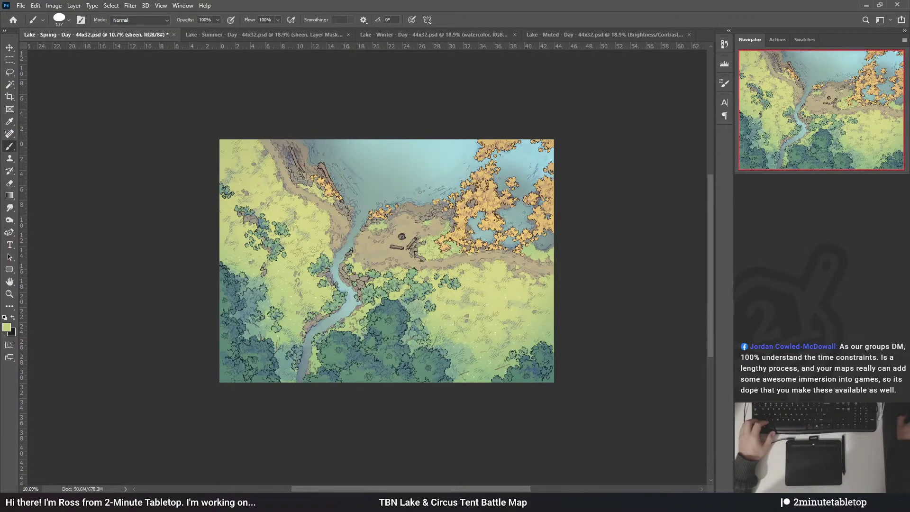
- Blend the spring map's sheen layer mask with white-to-transparent radial gradients at 50% opacity
{"action": "key", "text": "ctrl+backslash"}
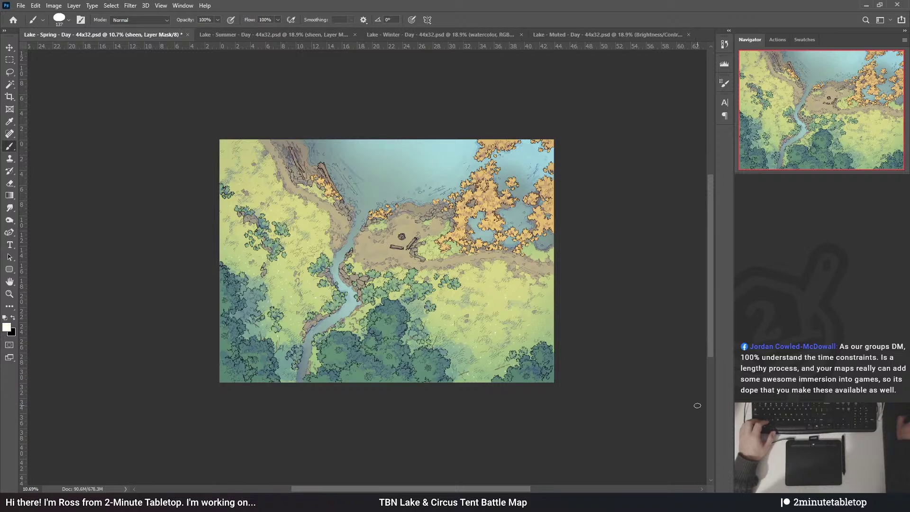
{"action": "key", "text": "g"}
{"action": "left_click_drag", "start_coordinate": [348, 287], "coordinate": [337, 192]}
{"action": "left_click_drag", "start_coordinate": [284, 279], "coordinate": [397, 236]}
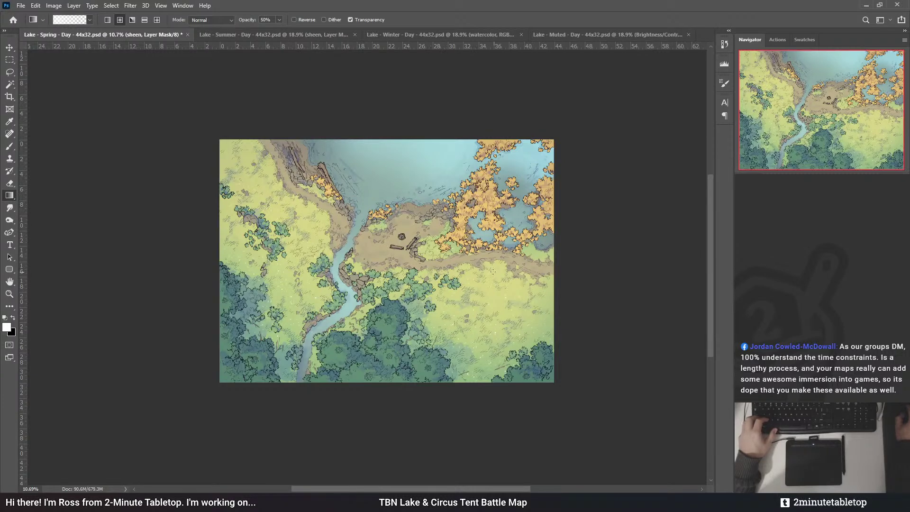
- Apply white radial gradients at 50% opacity to the sheen layer masks of the summer and winter maps
{"action": "left_click", "coordinate": [240, 35]}
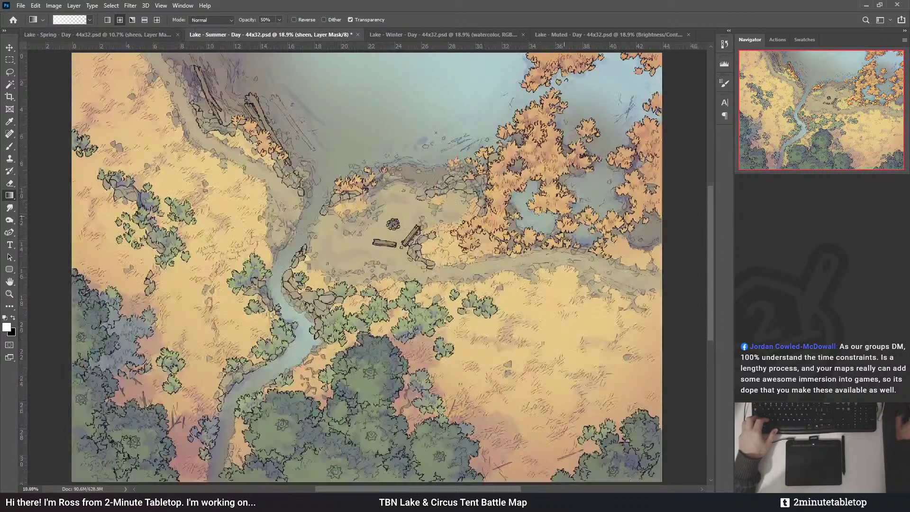
{"action": "left_click_drag", "start_coordinate": [169, 284], "coordinate": [392, 224]}
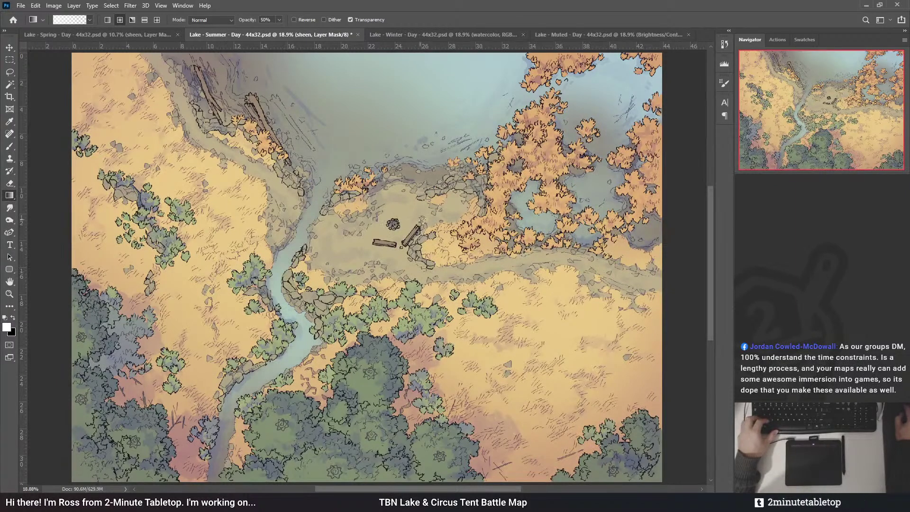
{"action": "left_click", "coordinate": [437, 35]}
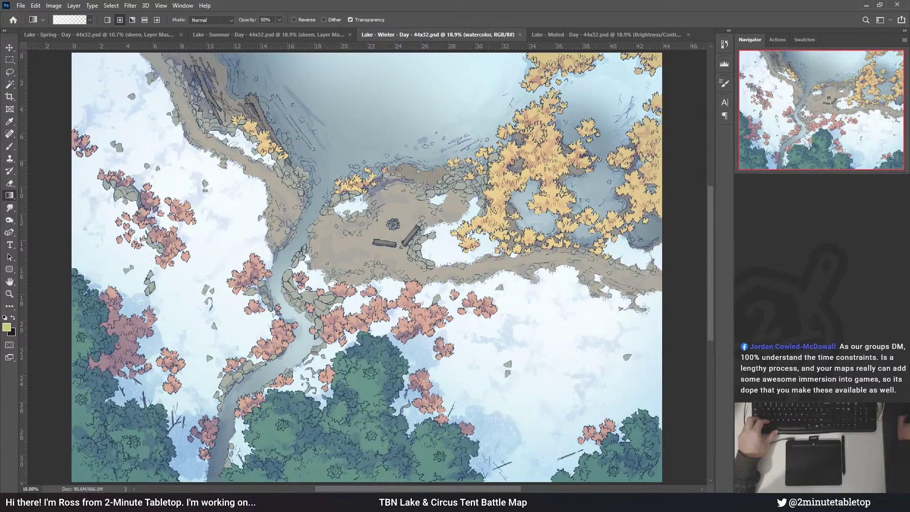
{"action": "left_click_drag", "start_coordinate": [195, 271], "coordinate": [384, 241]}
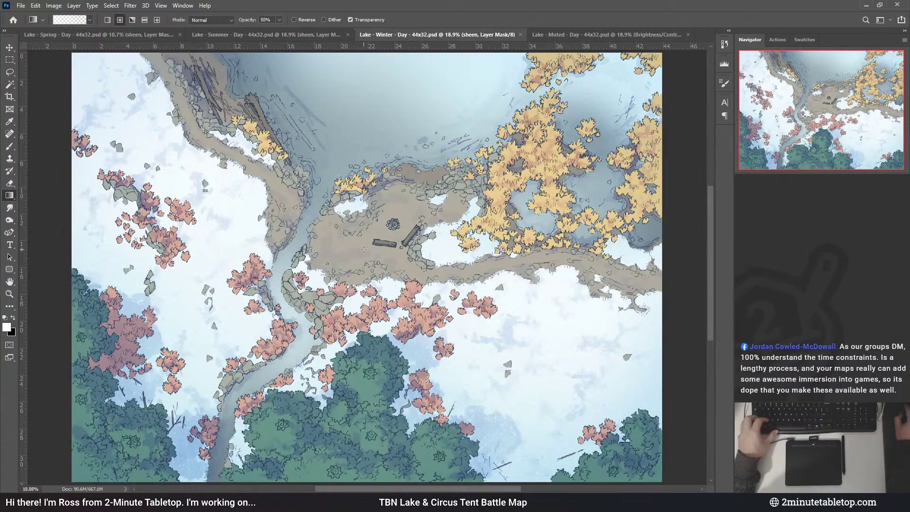
- Save the spring map, inspect the summer map's water sheen, save the summer map, and return to the spring map
{"action": "left_click", "coordinate": [115, 37]}
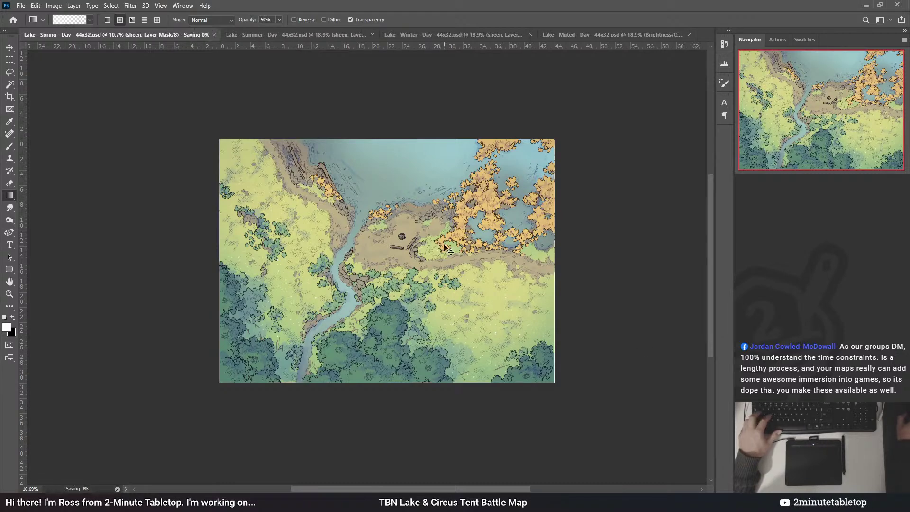
{"action": "left_click", "coordinate": [284, 35]}
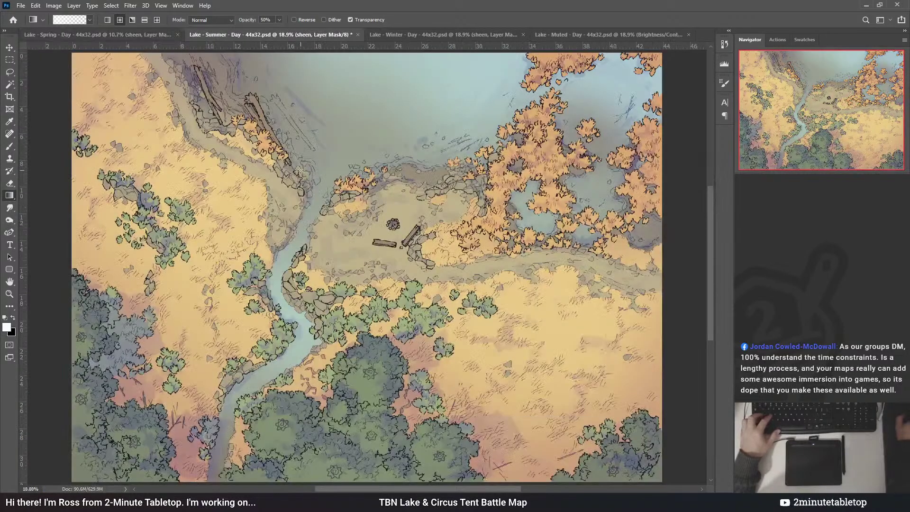
{"action": "scroll", "coordinate": [299, 164], "scroll_direction": "down", "scroll_amount": 3}
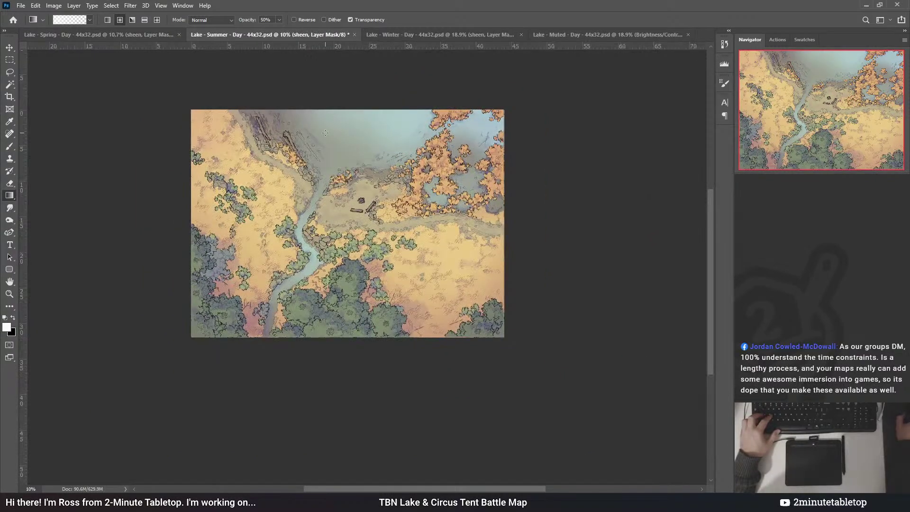
{"action": "scroll", "coordinate": [369, 153], "scroll_direction": "up", "scroll_amount": 3}
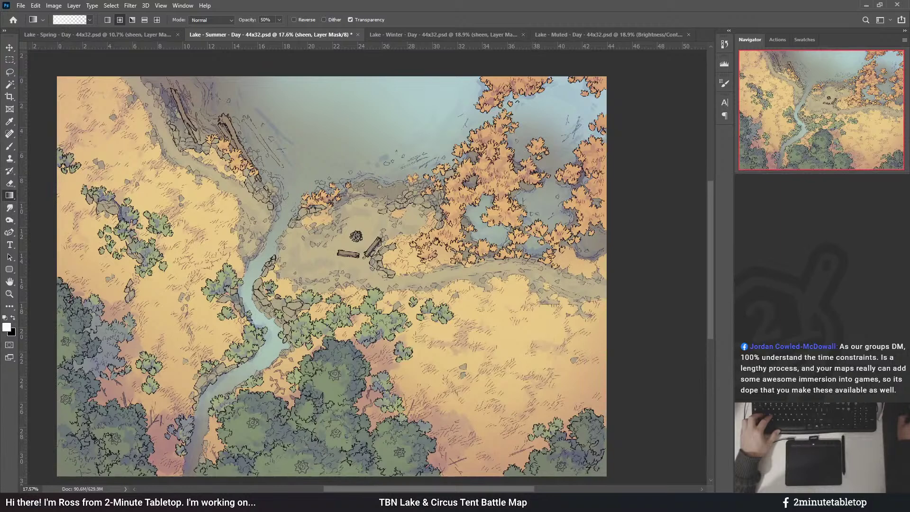
{"action": "scroll", "coordinate": [390, 251], "scroll_direction": "down", "scroll_amount": 2}
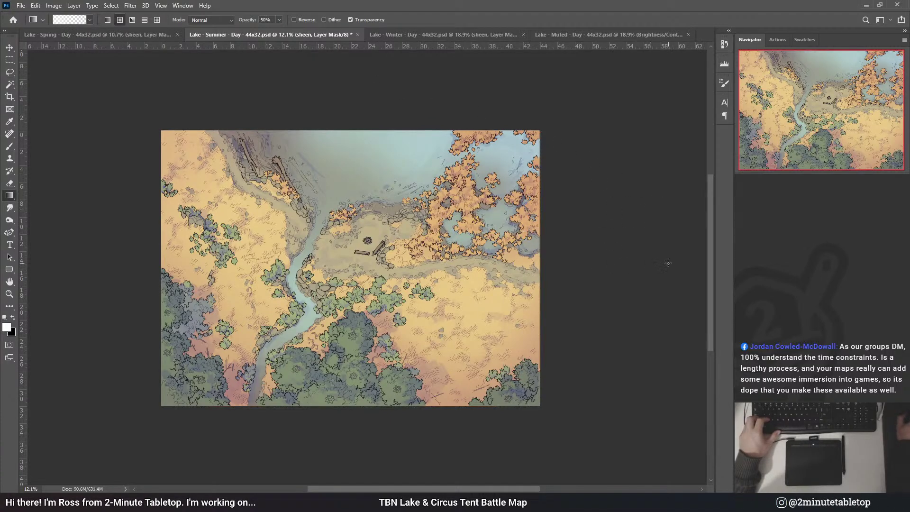
{"action": "key", "text": "x"}
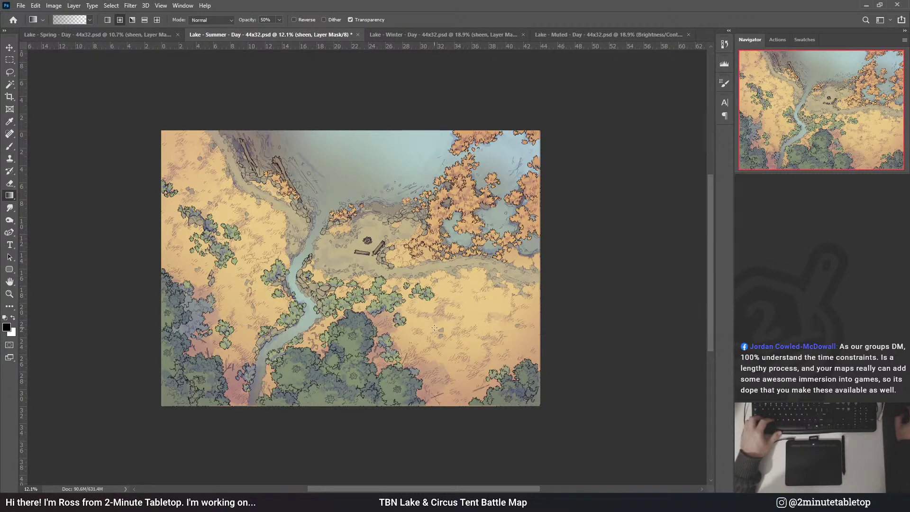
{"action": "key", "text": "ctrl+s"}
{"action": "scroll", "coordinate": [340, 298], "scroll_direction": "up", "scroll_amount": 1}
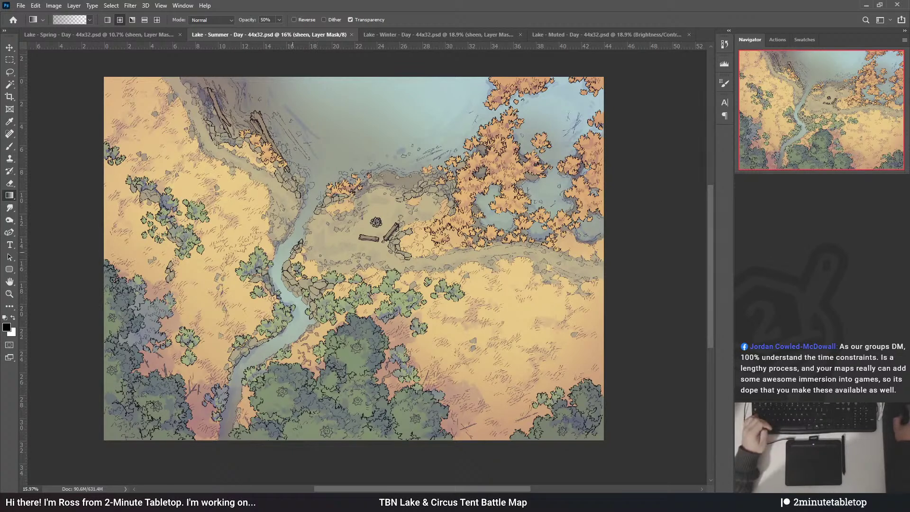
{"action": "left_click", "coordinate": [99, 35]}
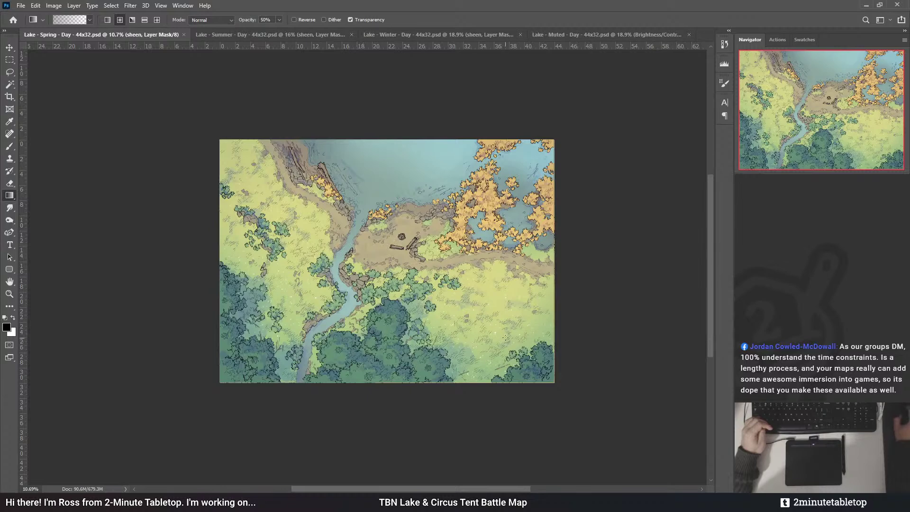
- Blend the sheen layer masks of the spring and winter maps with radial gradients at 50% opacity
{"action": "left_click_drag", "start_coordinate": [469, 328], "coordinate": [311, 280]}
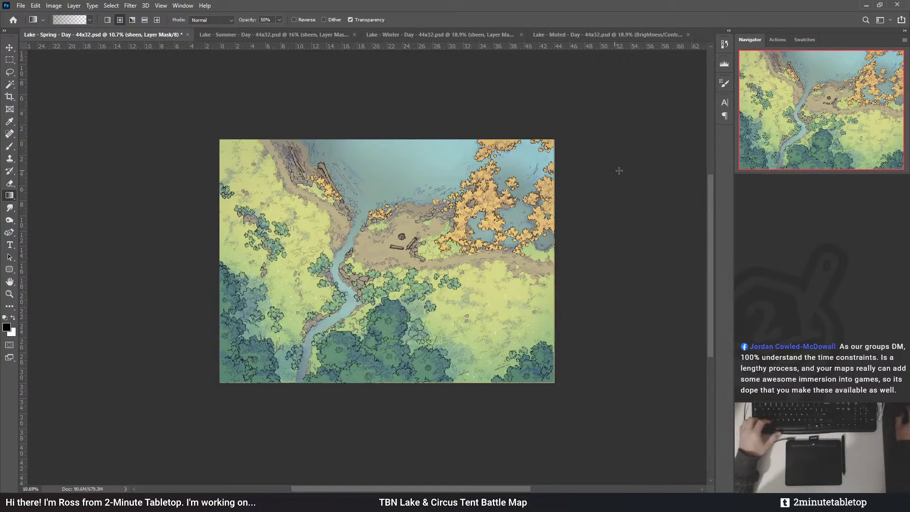
{"action": "key", "text": "x"}
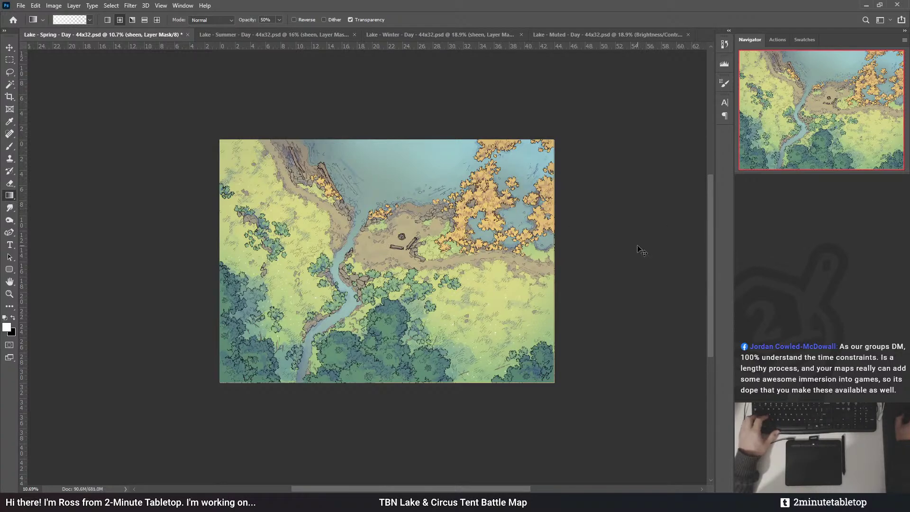
{"action": "left_click", "coordinate": [436, 34]}
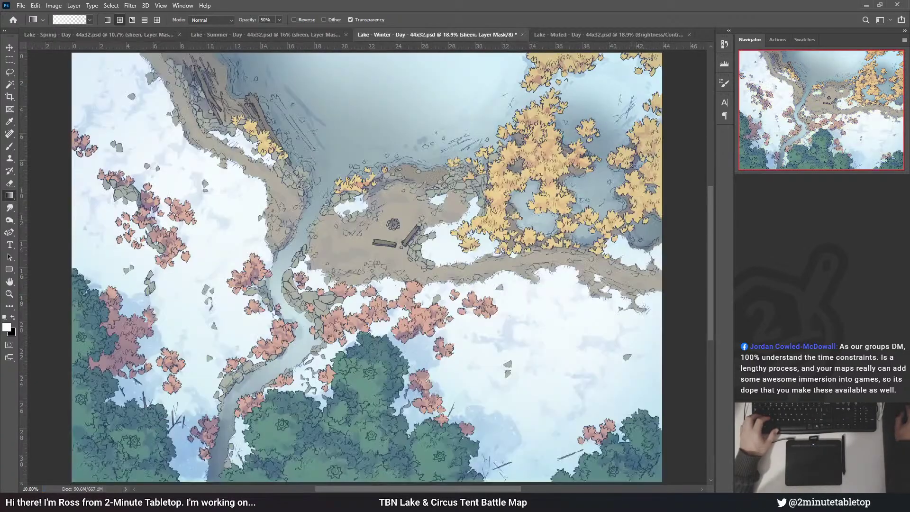
{"action": "scroll", "coordinate": [362, 178], "scroll_direction": "down", "scroll_amount": 2}
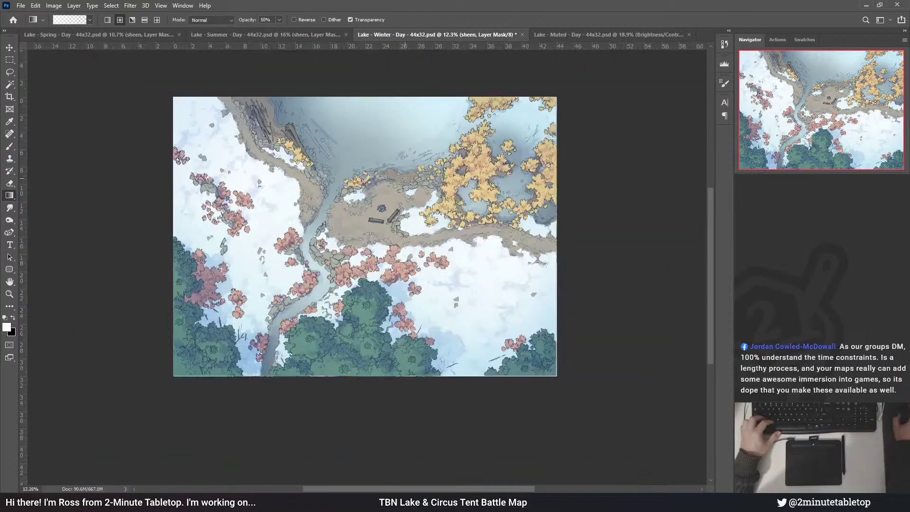
{"action": "scroll", "coordinate": [567, 183], "scroll_direction": "down", "scroll_amount": 1}
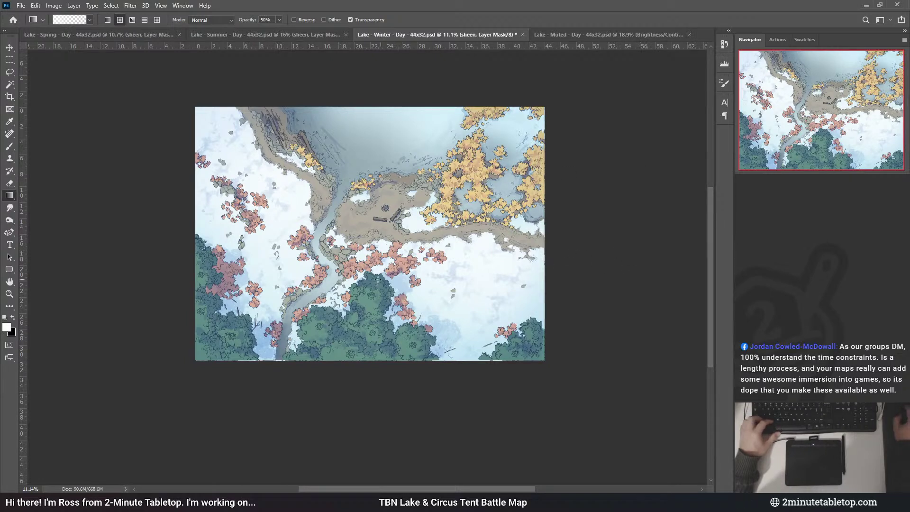
{"action": "key", "text": "x"}
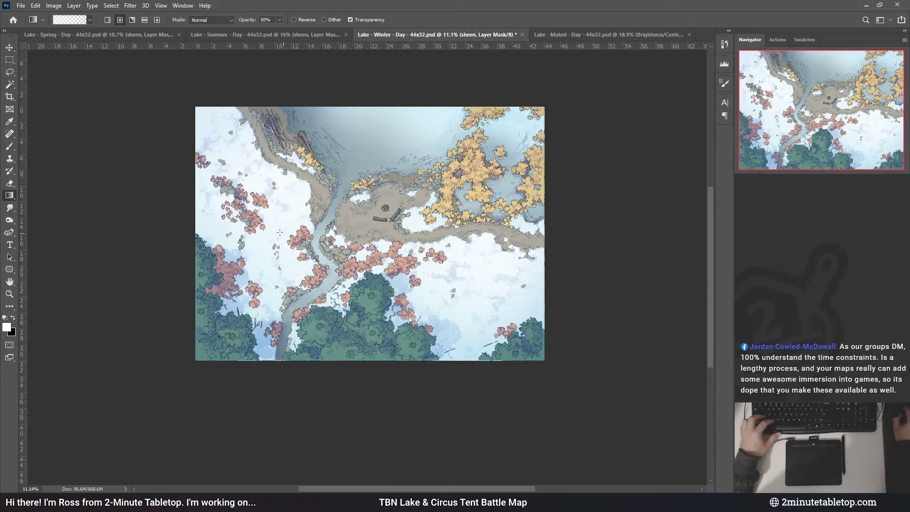
{"action": "left_click_drag", "start_coordinate": [302, 238], "coordinate": [240, 189]}
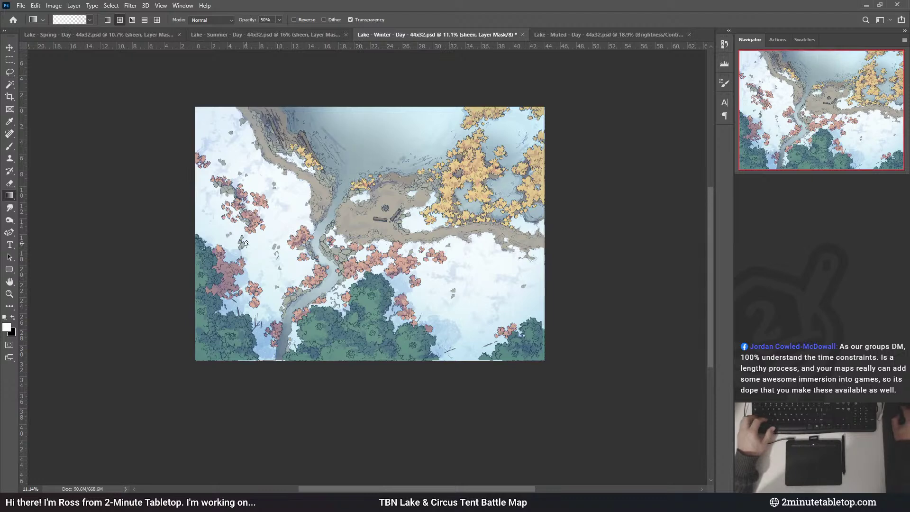
{"action": "scroll", "coordinate": [301, 262], "scroll_direction": "up", "scroll_amount": 3}
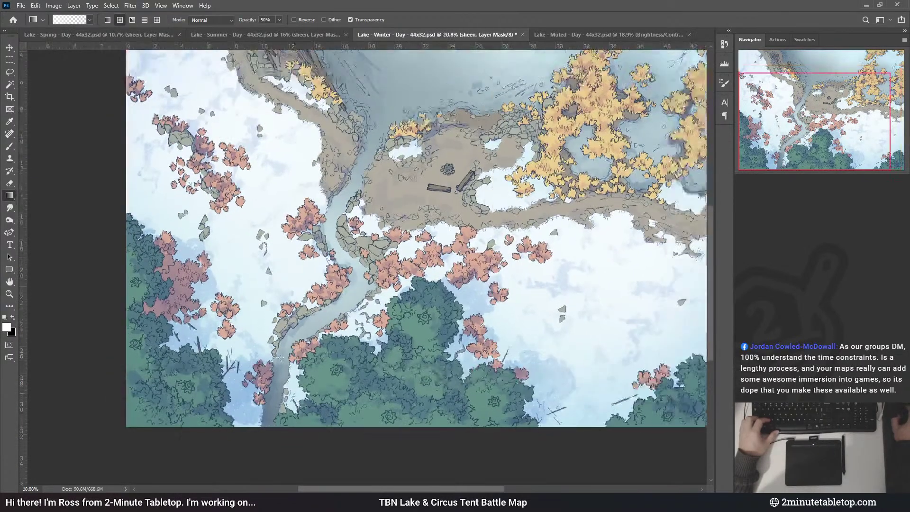
{"action": "left_click_drag", "start_coordinate": [279, 313], "coordinate": [289, 363]}
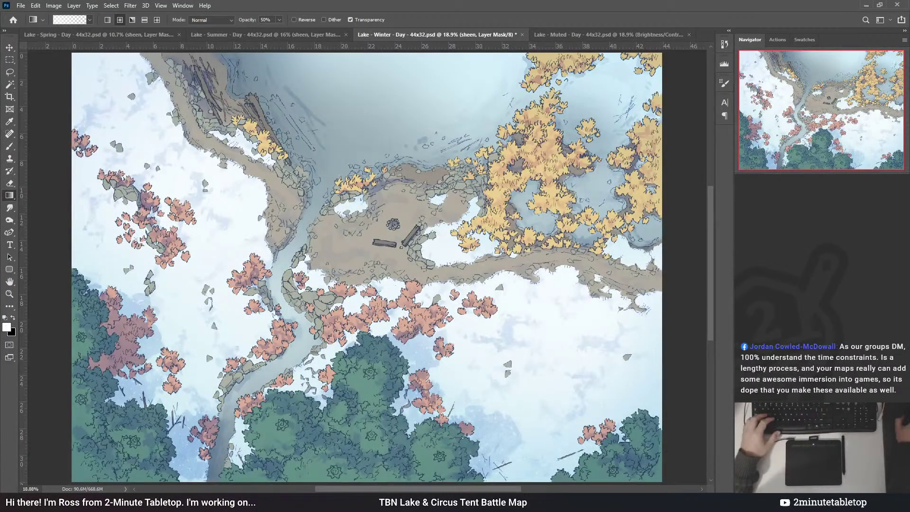
- Inspect the winter map's snow fill and add a pale solid colour fill layer over the snow
{"action": "key", "text": "i"}
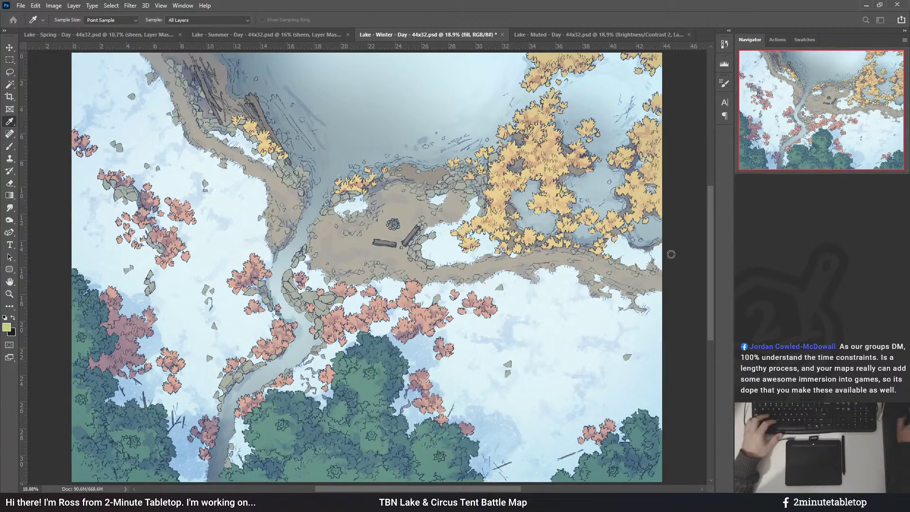
{"action": "key", "text": "g"}
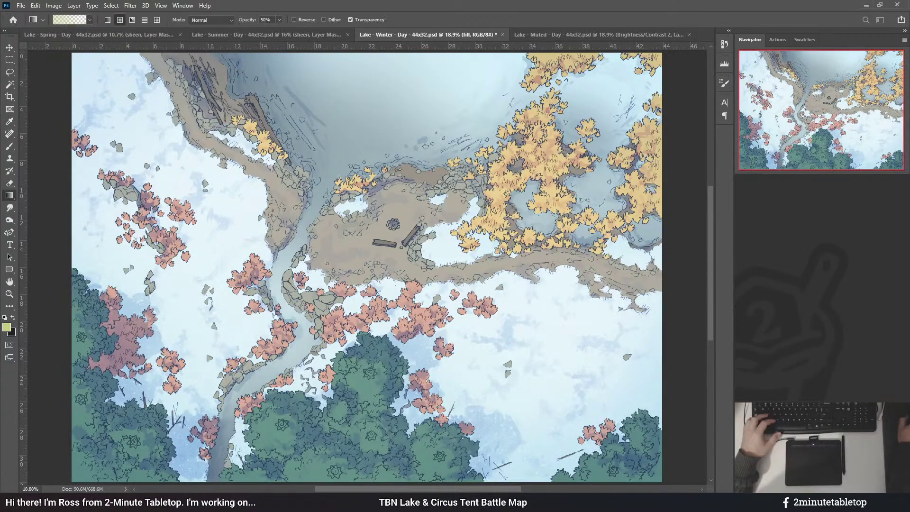
{"action": "scroll", "coordinate": [478, 265], "scroll_direction": "down", "scroll_amount": 4}
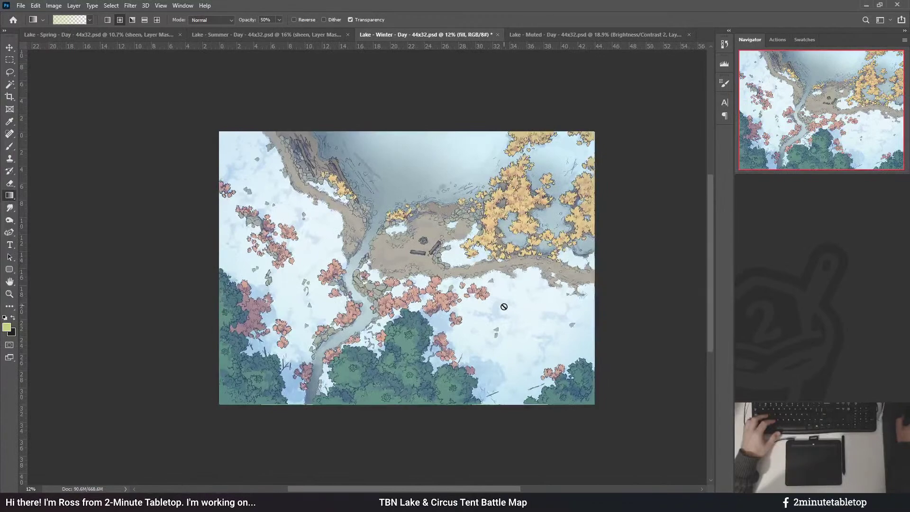
{"action": "scroll", "coordinate": [505, 301], "scroll_direction": "up", "scroll_amount": 5}
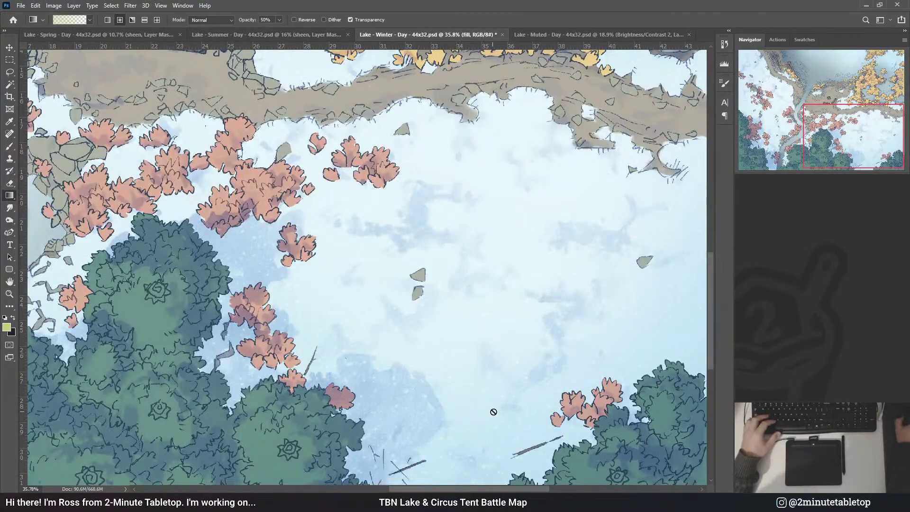
{"action": "scroll", "coordinate": [407, 340], "scroll_direction": "down", "scroll_amount": 2}
{"action": "scroll", "coordinate": [644, 396], "scroll_direction": "down", "scroll_amount": 2}
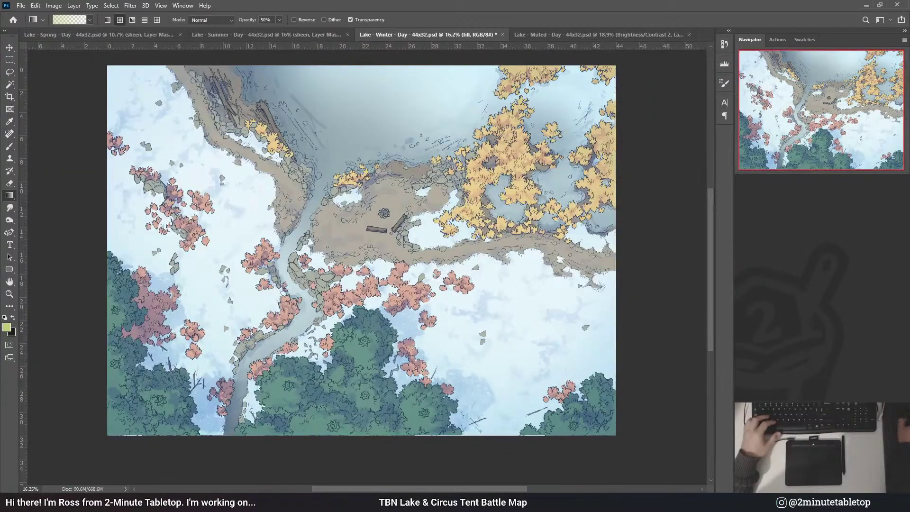
{"action": "key", "text": "i"}
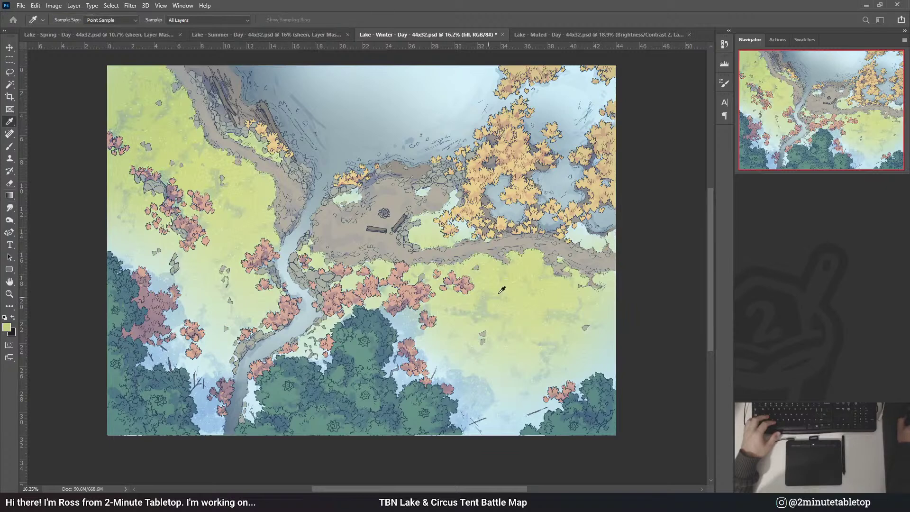
{"action": "key", "text": "g"}
- Brighten the winter map's snow areas with white radial gradients at 50% opacity on the colour fill layer's mask
{"action": "key", "text": "d"}
{"action": "left_click_drag", "start_coordinate": [379, 213], "coordinate": [692, 399]}
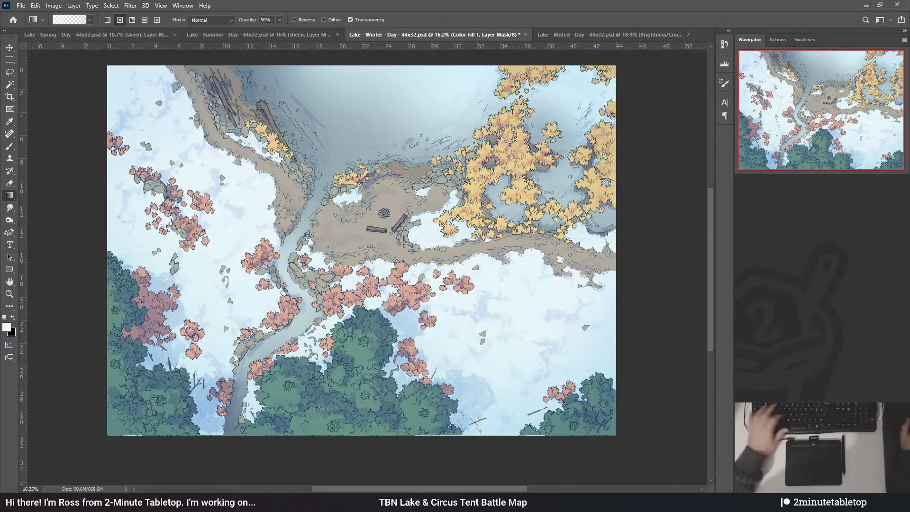
{"action": "left_click_drag", "start_coordinate": [495, 293], "coordinate": [524, 399]}
{"action": "left_click_drag", "start_coordinate": [497, 311], "coordinate": [572, 385]}
{"action": "left_click_drag", "start_coordinate": [500, 309], "coordinate": [587, 381]}
{"action": "left_click_drag", "start_coordinate": [459, 290], "coordinate": [560, 296]}
{"action": "left_click_drag", "start_coordinate": [303, 195], "coordinate": [202, 244]}
{"action": "left_click_drag", "start_coordinate": [293, 124], "coordinate": [232, 227]}
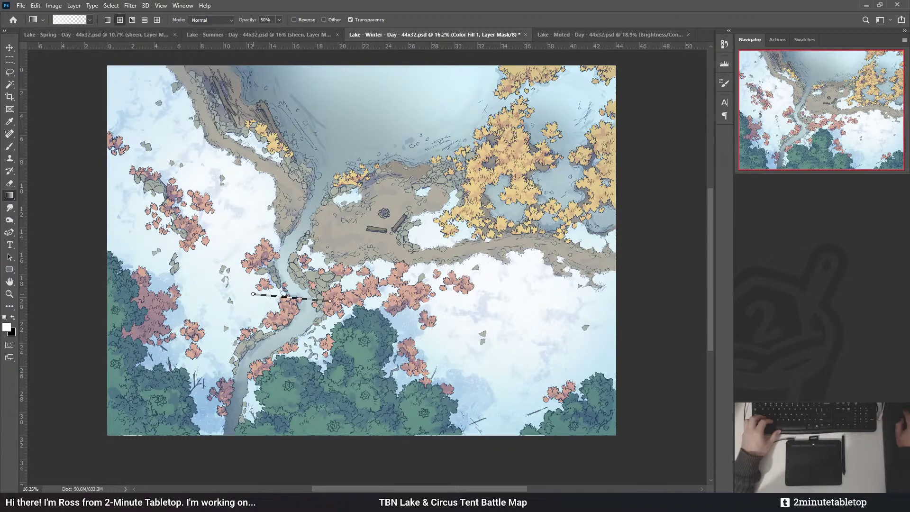
{"action": "left_click_drag", "start_coordinate": [227, 317], "coordinate": [362, 312]}
{"action": "left_click_drag", "start_coordinate": [632, 262], "coordinate": [631, 262]}
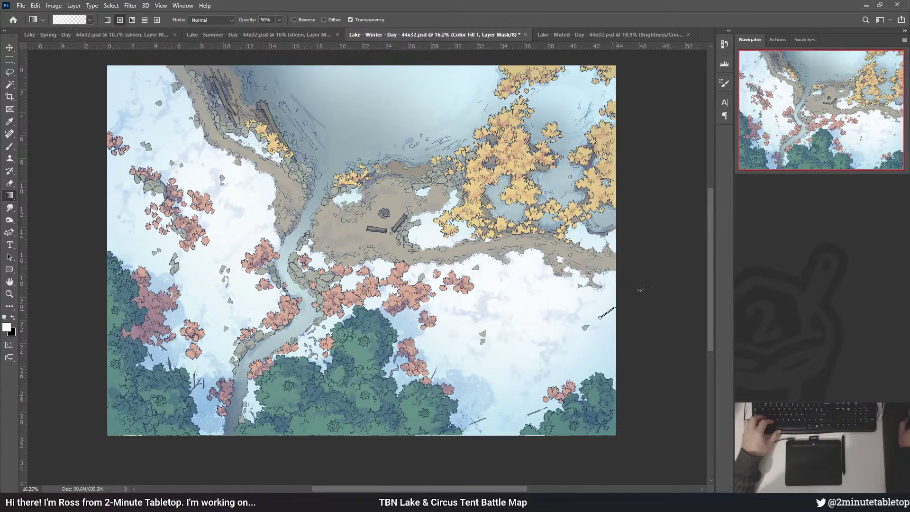
- Extend the colour fill mask with white gradients over the lower-right and upper-left snow, and save the winter map
{"action": "key", "text": "x"}
{"action": "key", "text": "x"}
{"action": "left_click_drag", "start_coordinate": [522, 384], "coordinate": [578, 318]}
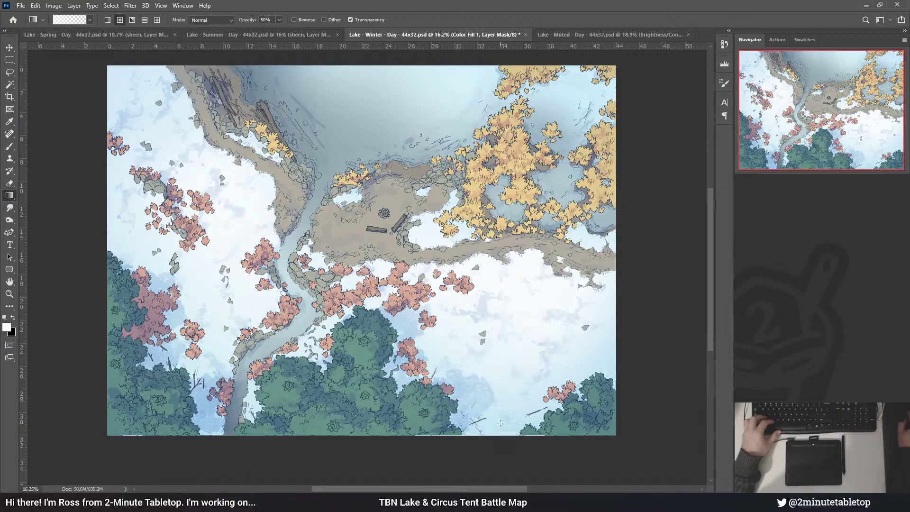
{"action": "scroll", "coordinate": [516, 331], "scroll_direction": "down", "scroll_amount": 3}
{"action": "scroll", "coordinate": [438, 270], "scroll_direction": "up", "scroll_amount": 2}
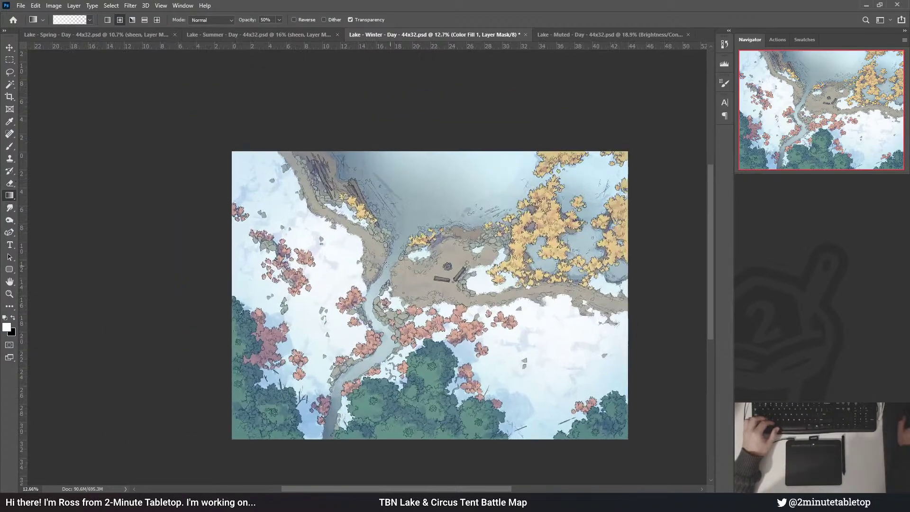
{"action": "left_click_drag", "start_coordinate": [300, 205], "coordinate": [266, 253]}
{"action": "left_click_drag", "start_coordinate": [271, 185], "coordinate": [254, 213]}
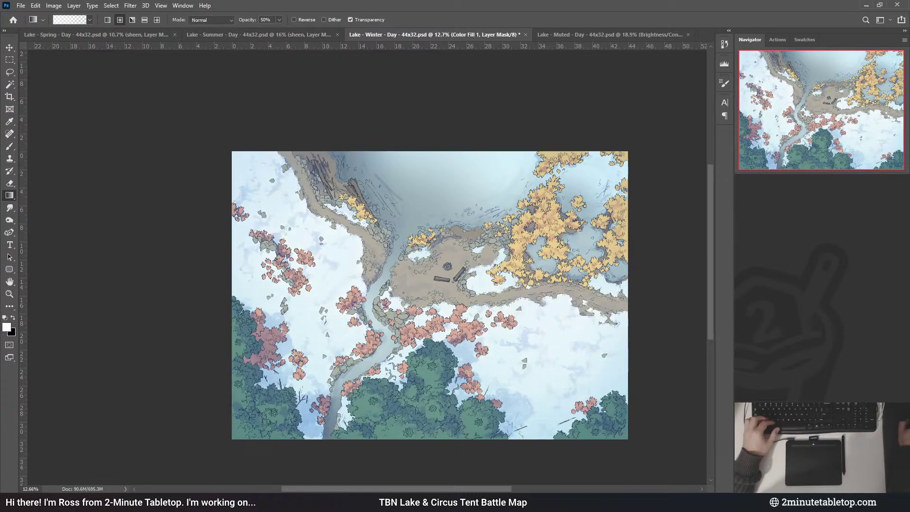
{"action": "key", "text": "ctrl+s"}
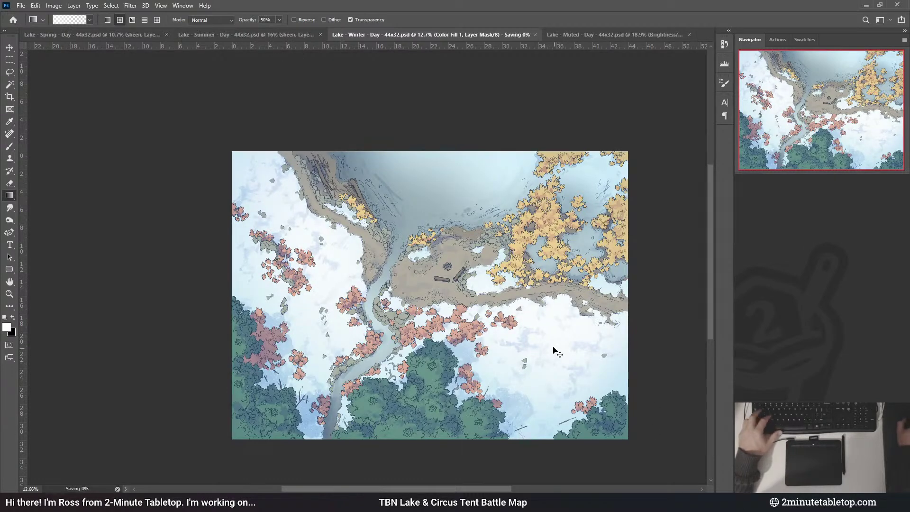
- Blend the muted map's sheen layer mask with radial gradients at 50% opacity over the lake and river
{"action": "left_click", "coordinate": [588, 36]}
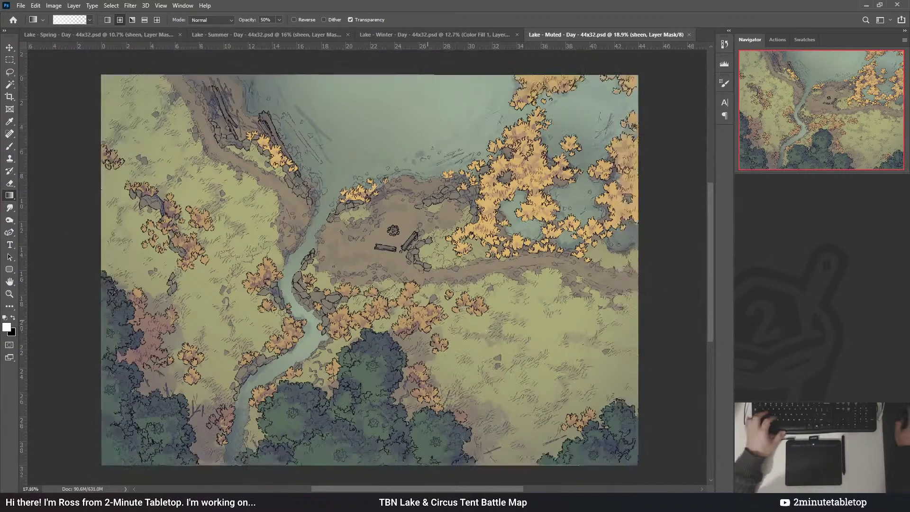
{"action": "scroll", "coordinate": [392, 297], "scroll_direction": "down", "scroll_amount": 3}
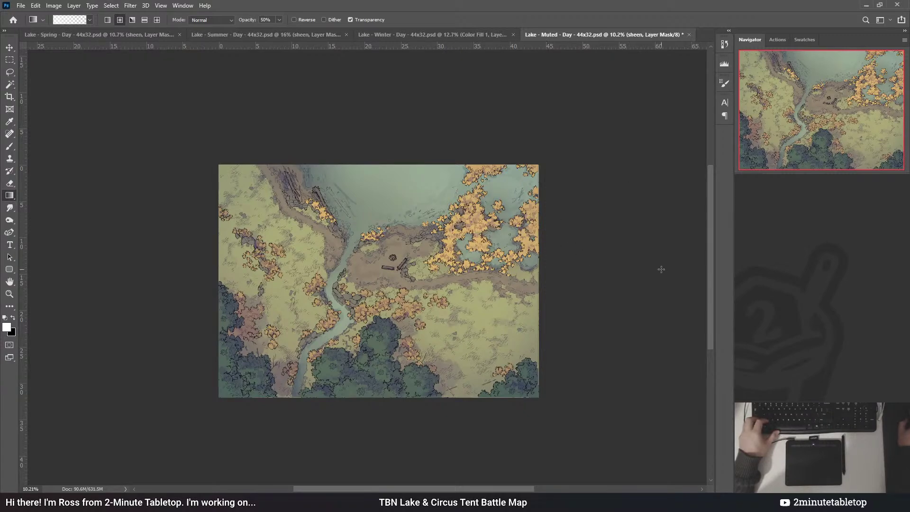
{"action": "scroll", "coordinate": [382, 284], "scroll_direction": "up", "scroll_amount": 1}
{"action": "scroll", "coordinate": [382, 284], "scroll_direction": "up", "scroll_amount": 1}
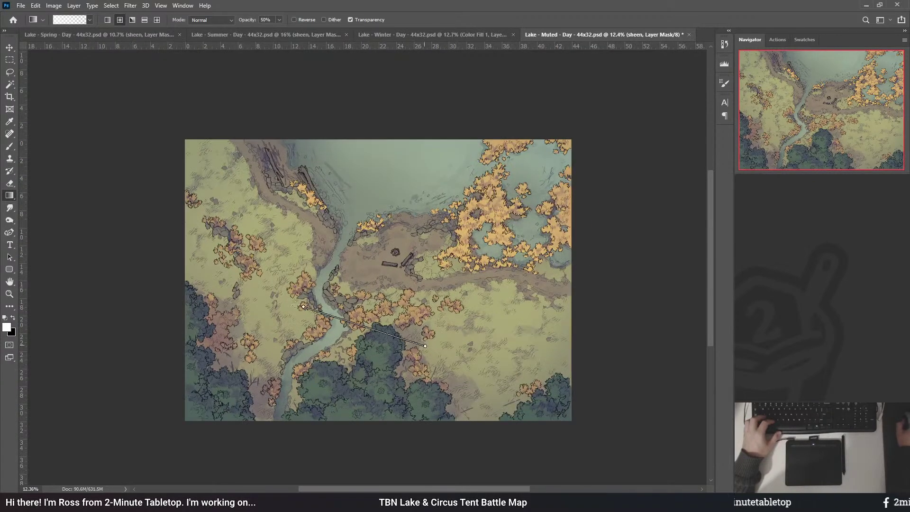
{"action": "key", "text": "x"}
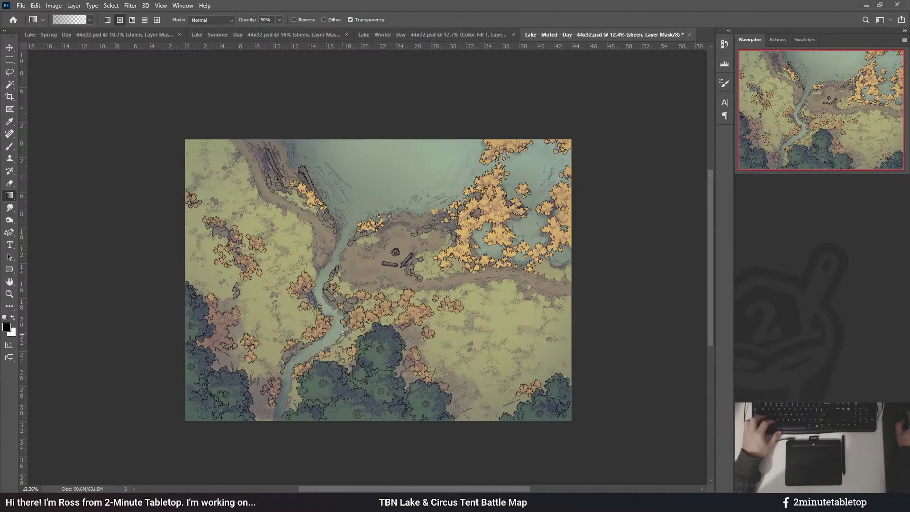
{"action": "key", "text": "x"}
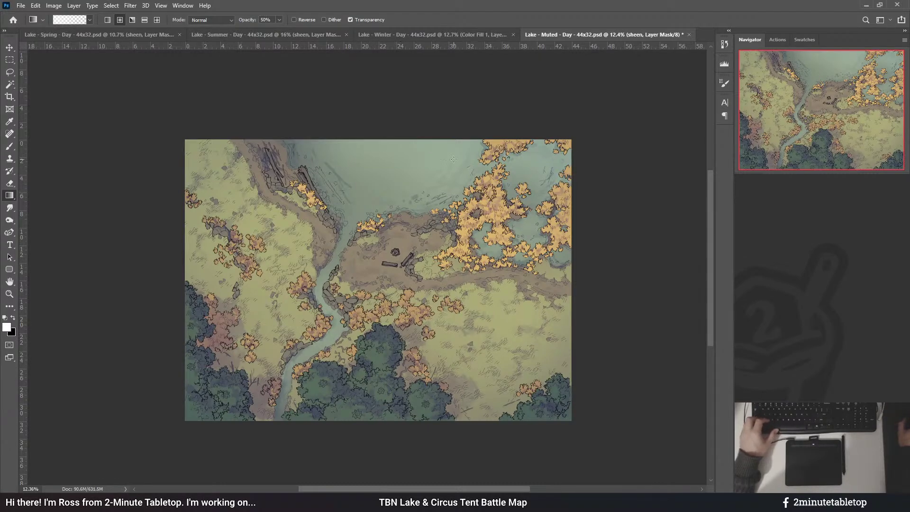
{"action": "scroll", "coordinate": [346, 237], "scroll_direction": "up", "scroll_amount": 1}
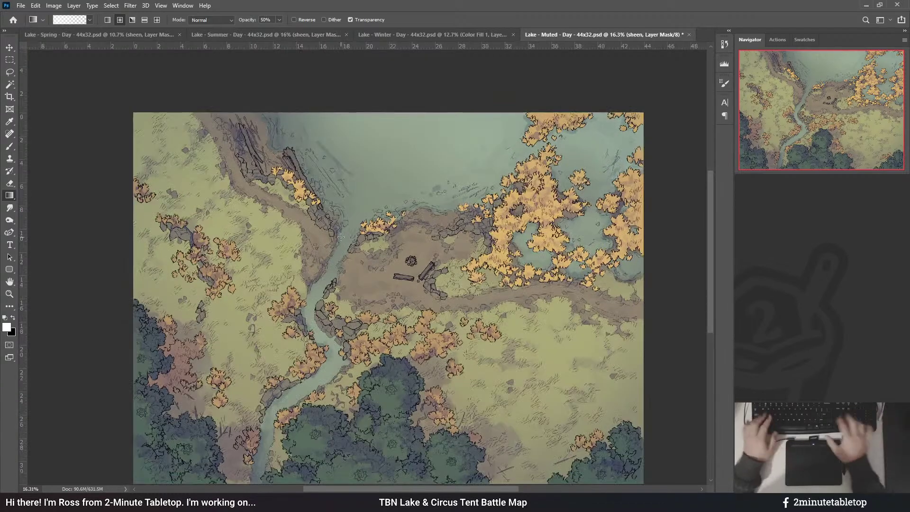
{"action": "scroll", "coordinate": [346, 244], "scroll_direction": "up", "scroll_amount": 1}
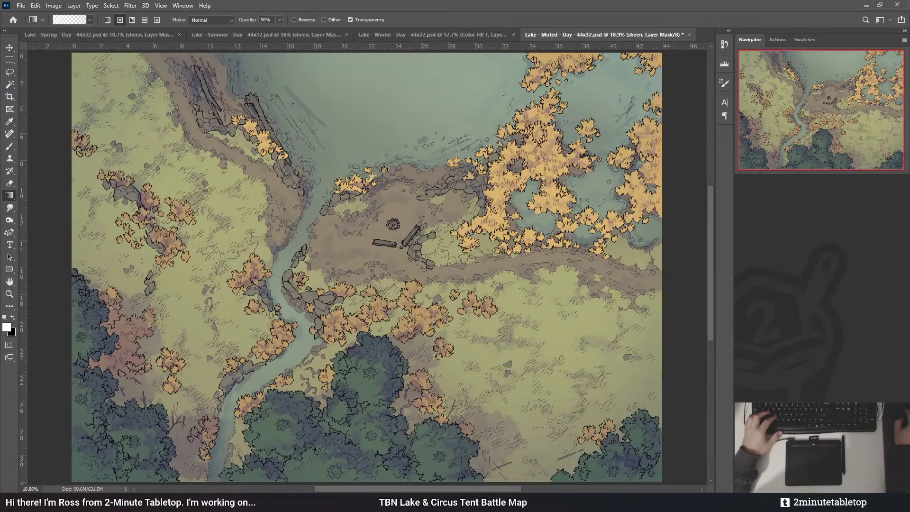
- Shift the muted map's water layer to a slightly bluer tone
{"action": "key", "text": "i"}
{"action": "left_click", "coordinate": [647, 349]}
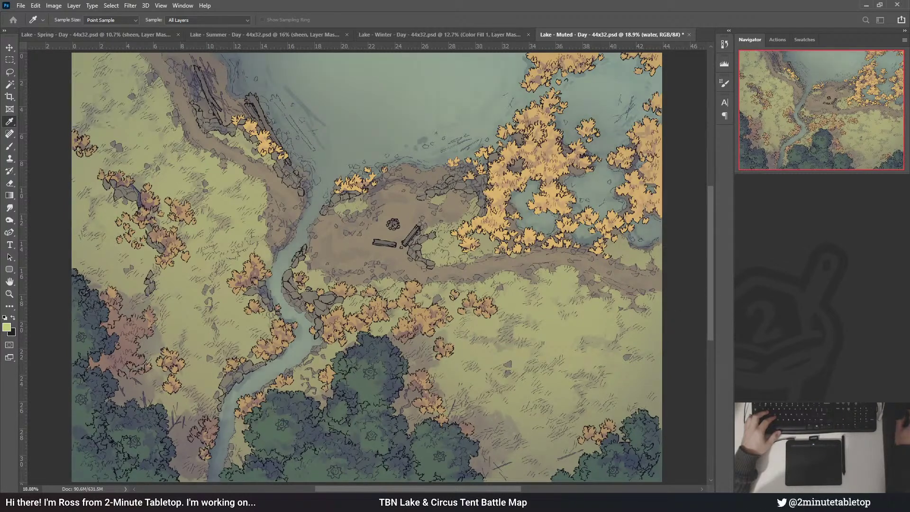
{"action": "key", "text": "g"}
- Retune the muted map's sheen layer to a cooler blue-grey and check the whole map at several zoom levels
{"action": "key", "text": "alt+bracketleft"}
{"action": "key", "text": "i"}
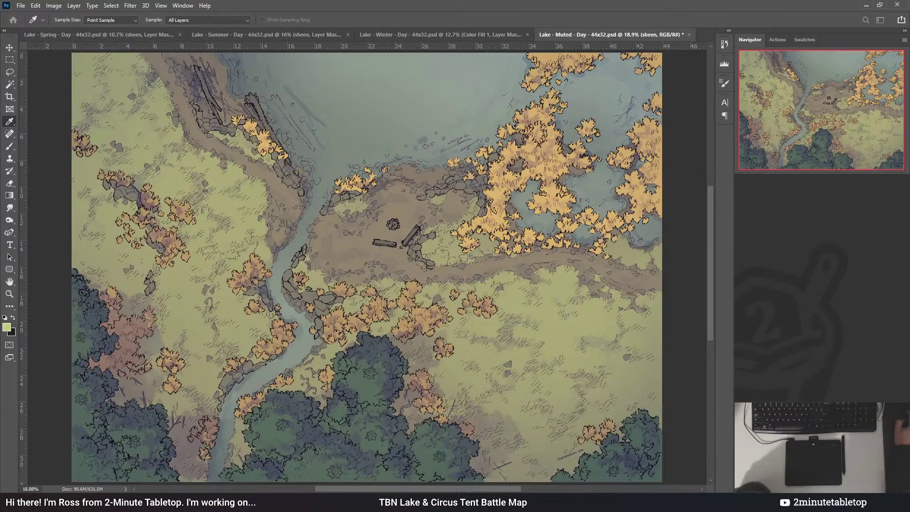
{"action": "key", "text": "g"}
{"action": "scroll", "coordinate": [426, 235], "scroll_direction": "down", "scroll_amount": 2}
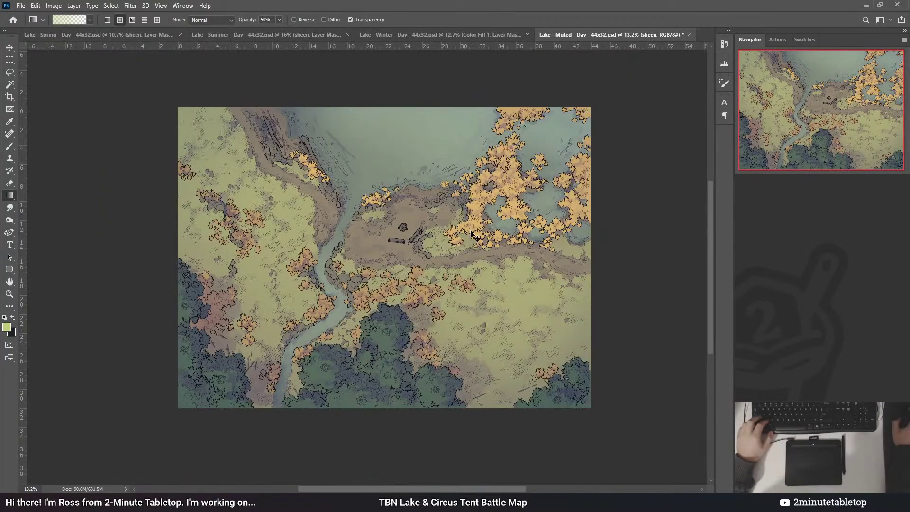
{"action": "scroll", "coordinate": [511, 255], "scroll_direction": "down", "scroll_amount": 2}
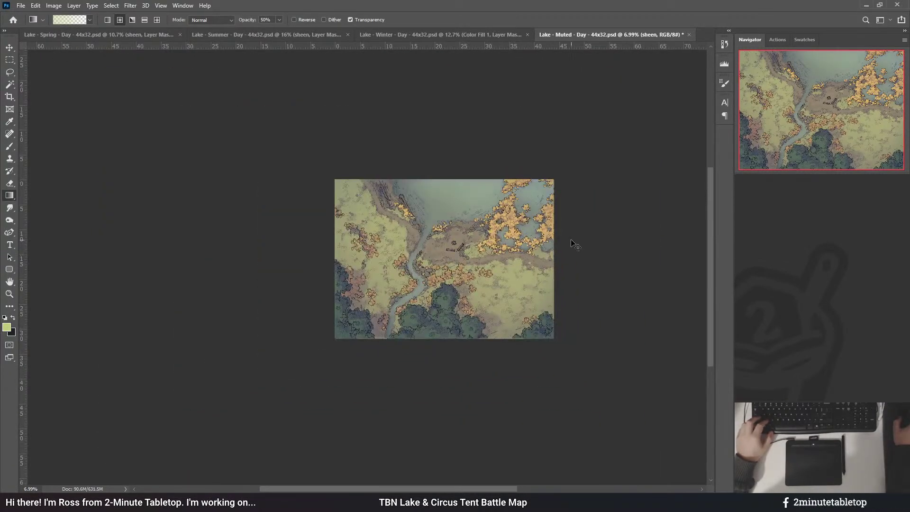
{"action": "scroll", "coordinate": [572, 244], "scroll_direction": "down", "scroll_amount": 2}
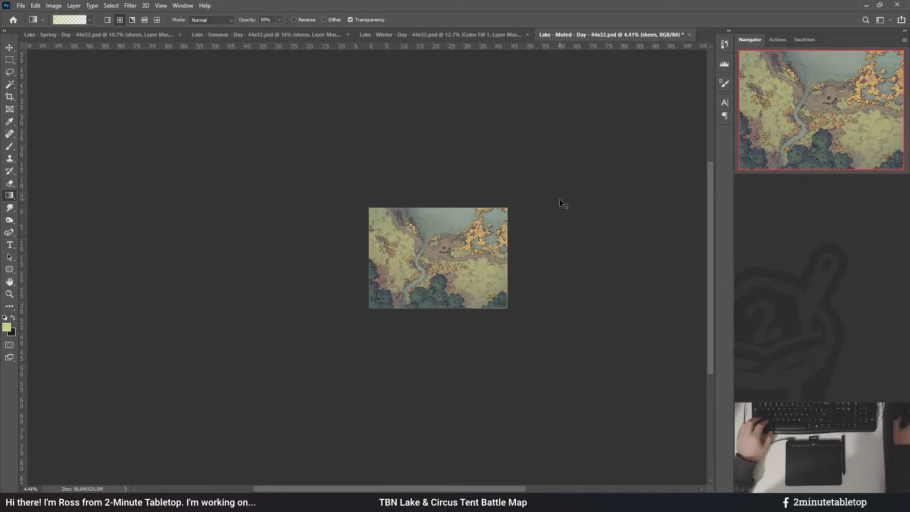
{"action": "scroll", "coordinate": [520, 216], "scroll_direction": "up", "scroll_amount": 4}
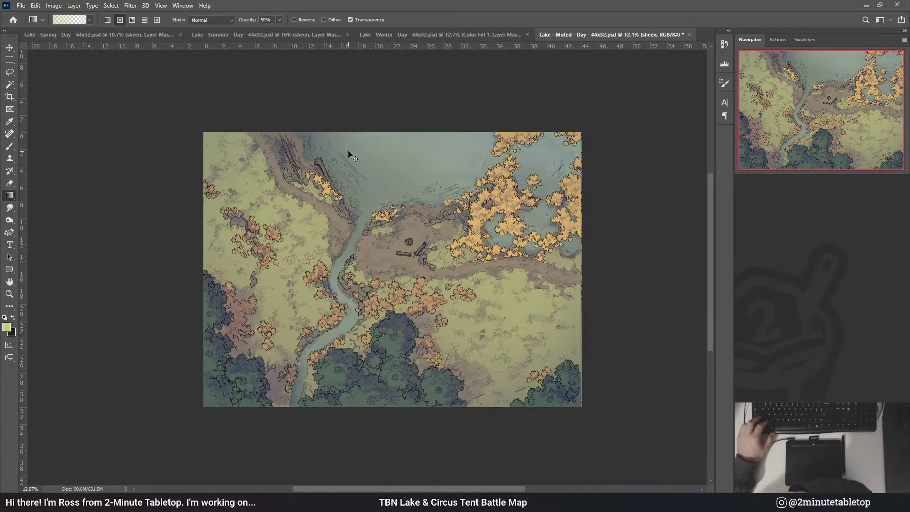
- Save the muted day map and fit it to the window
{"action": "key", "text": "ctrl+s"}
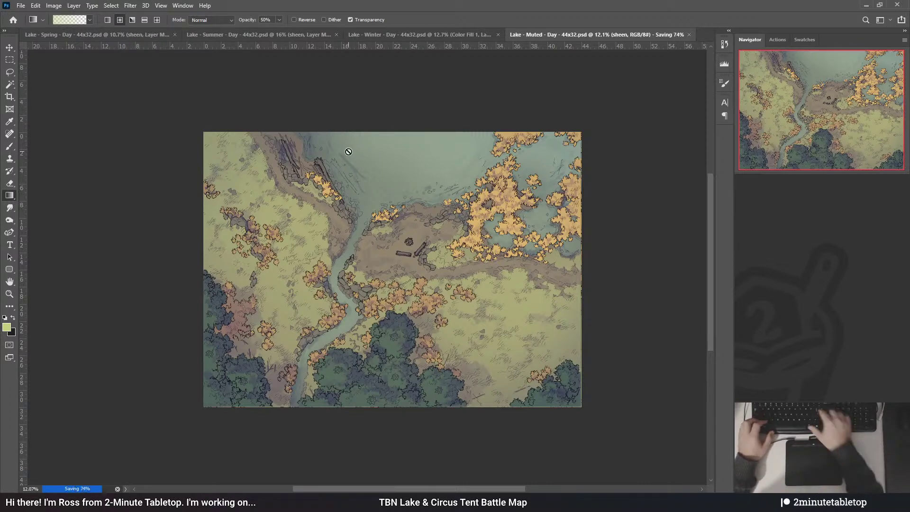
{"action": "key", "text": "ctrl+0"}
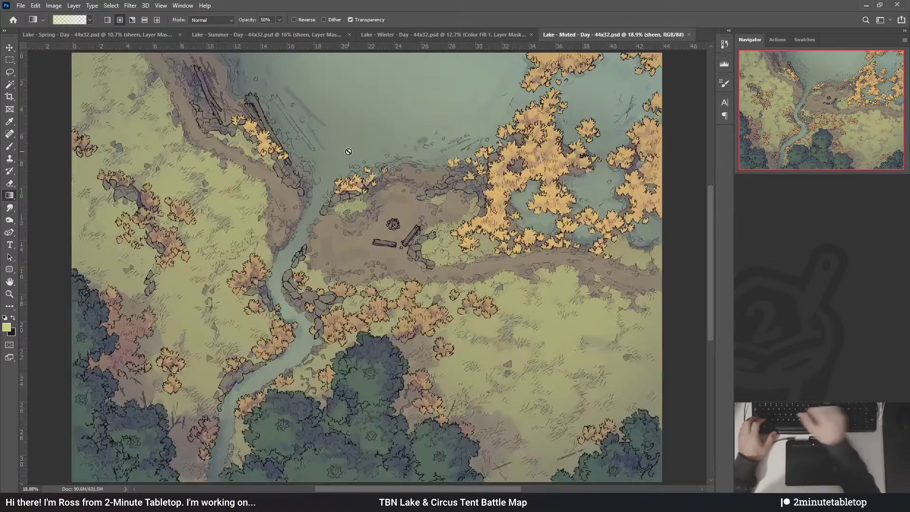
- Adjust the darker layer of the spring day map and check the whole map at several zoom levels
{"action": "key", "text": "ctrl+Tab"}
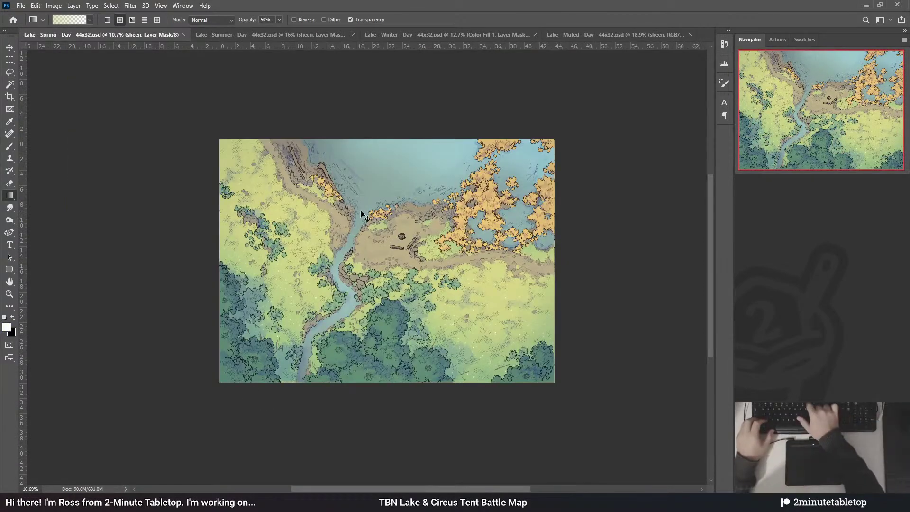
{"action": "key", "text": "ctrl+0"}
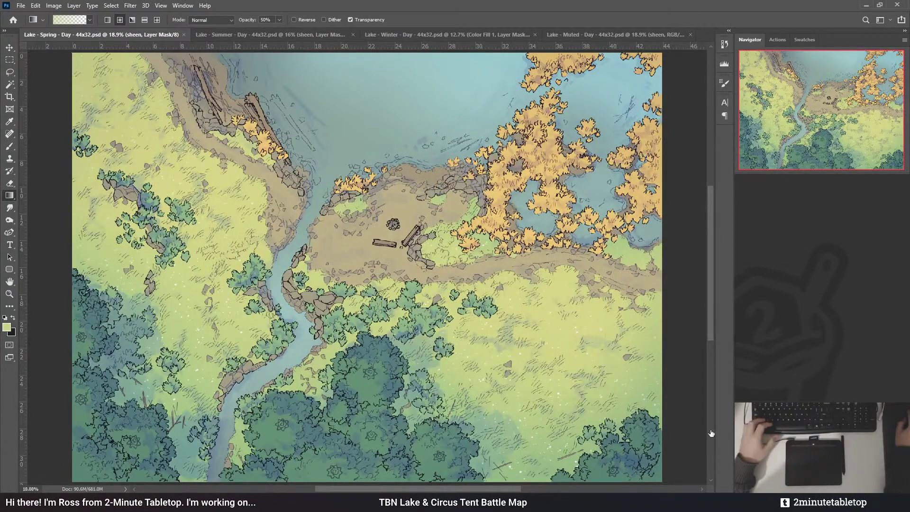
{"action": "key", "text": "i"}
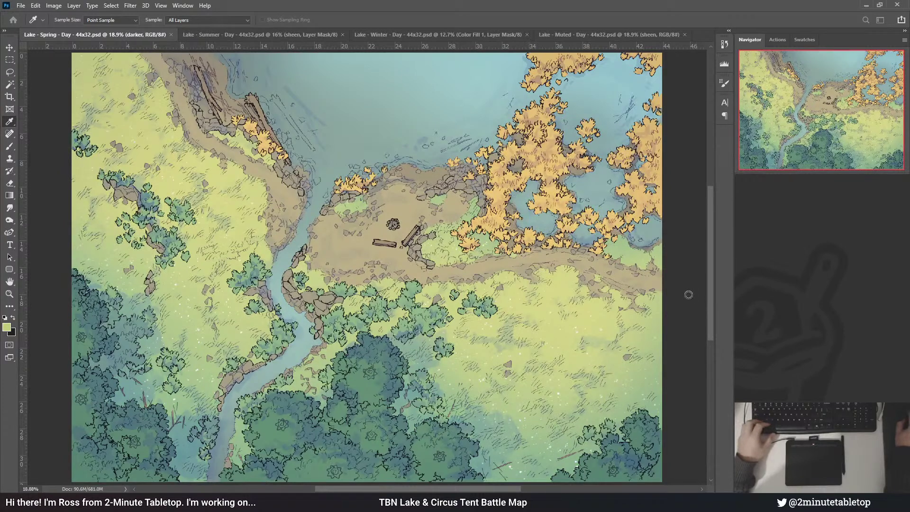
{"action": "key", "text": "g"}
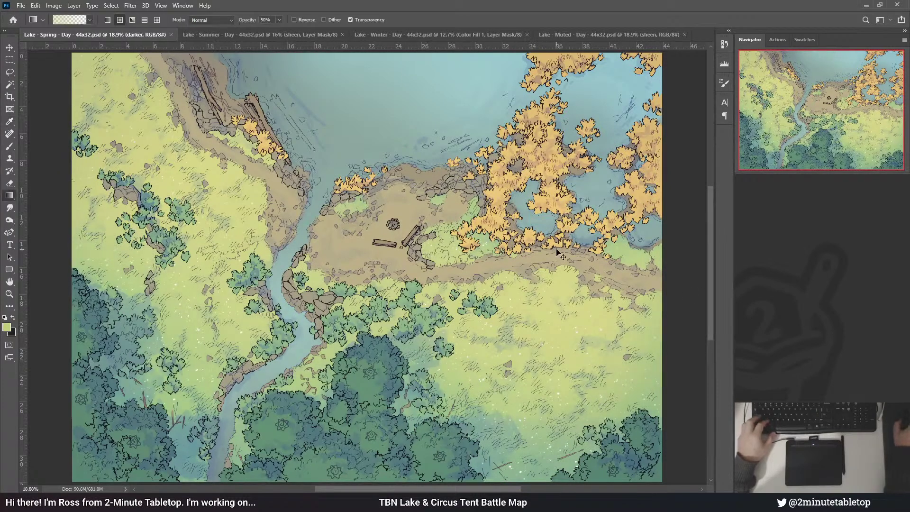
{"action": "scroll", "coordinate": [561, 255], "scroll_direction": "down", "scroll_amount": 5}
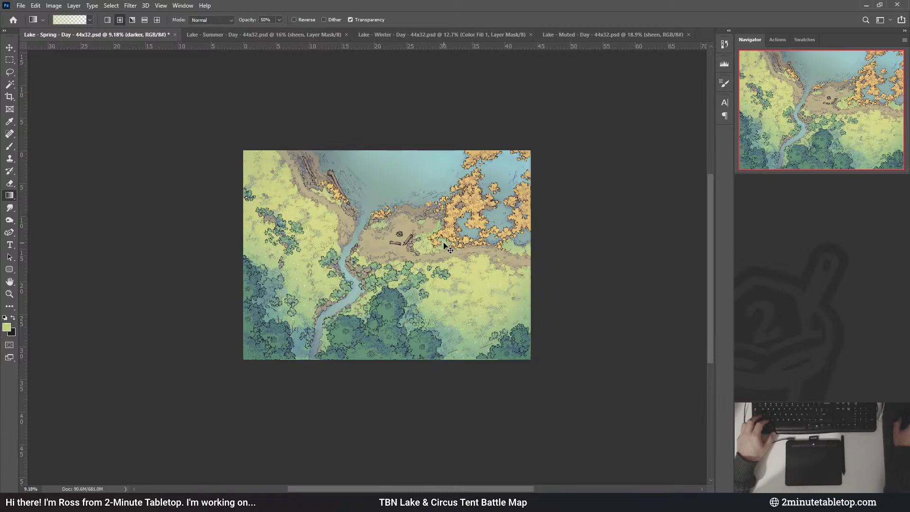
{"action": "scroll", "coordinate": [393, 237], "scroll_direction": "up", "scroll_amount": 3}
{"action": "scroll", "coordinate": [365, 232], "scroll_direction": "down", "scroll_amount": 1}
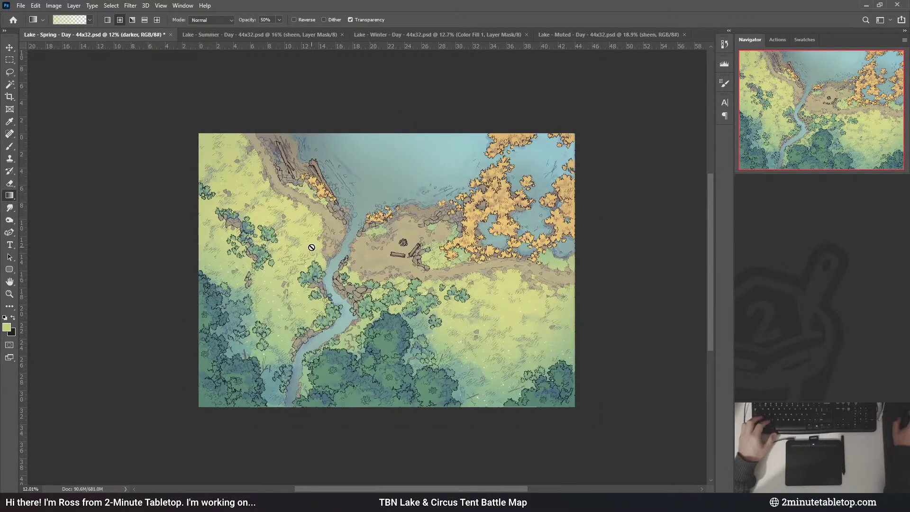
{"action": "scroll", "coordinate": [311, 247], "scroll_direction": "up", "scroll_amount": 2}
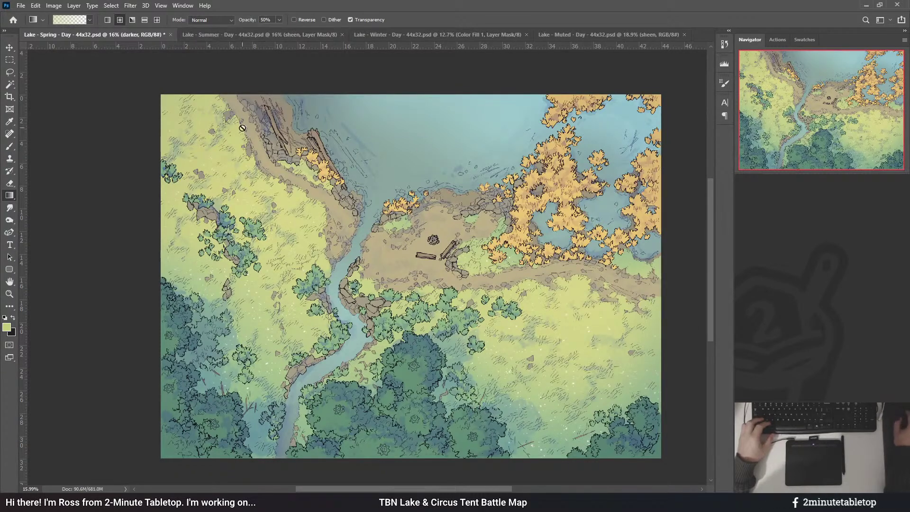
- Adjust the bushes layer of the summer day map and check the whole map at several zoom levels
{"action": "left_click", "coordinate": [304, 34]}
{"action": "scroll", "coordinate": [623, 399], "scroll_direction": "down", "scroll_amount": 2}
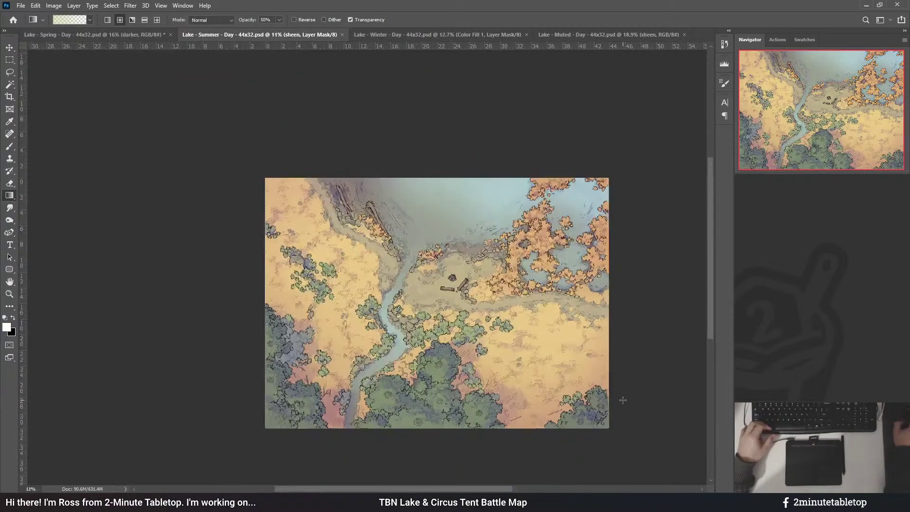
{"action": "scroll", "coordinate": [317, 265], "scroll_direction": "down", "scroll_amount": 2}
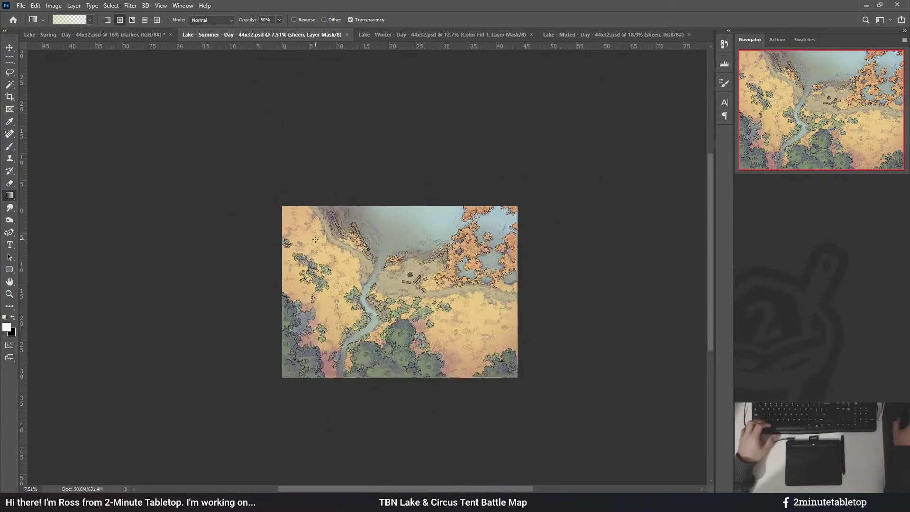
{"action": "key", "text": "ctrl+0"}
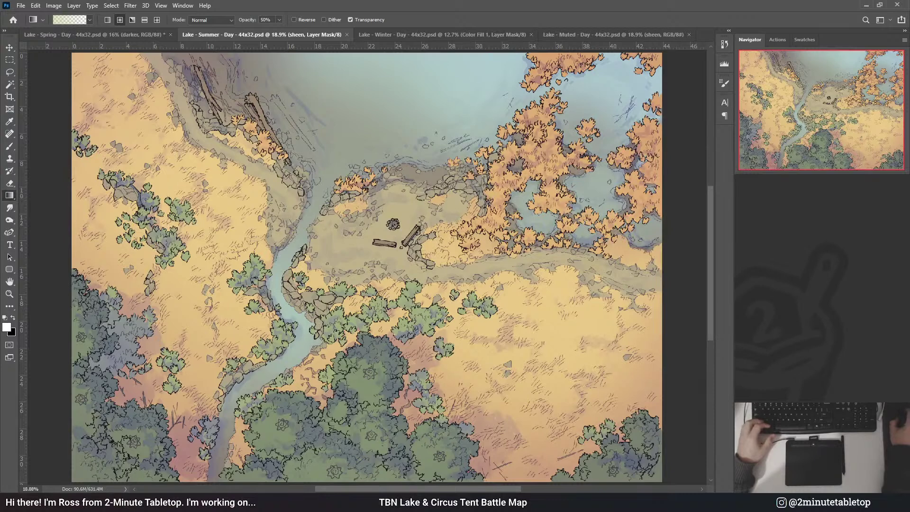
{"action": "key", "text": "i"}
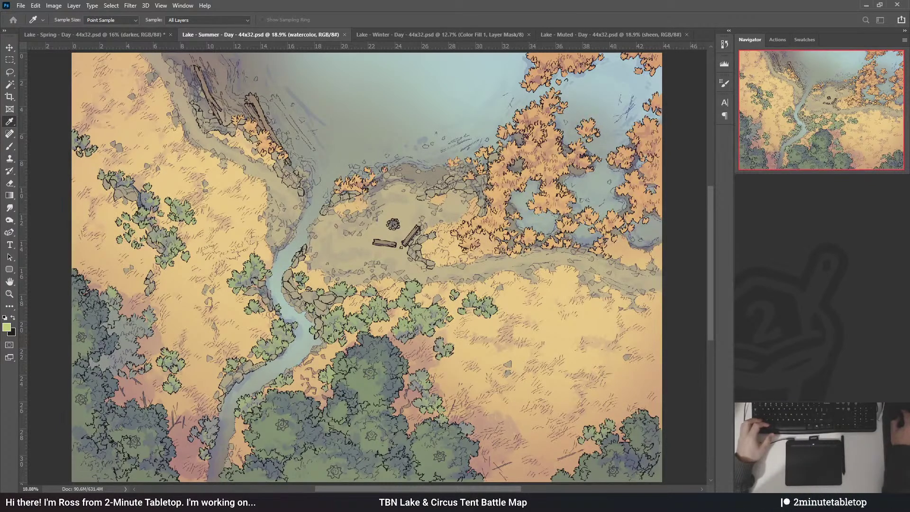
{"action": "key", "text": "alt+bracketleft"}
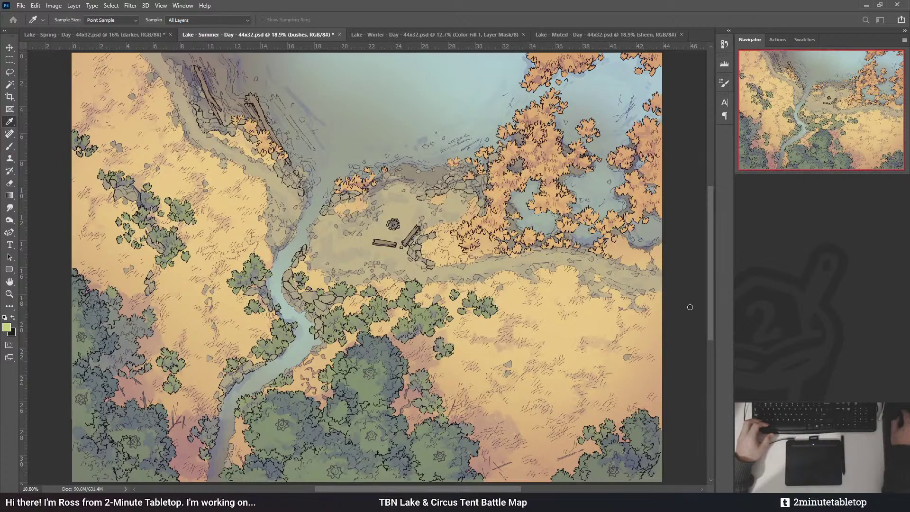
{"action": "key", "text": "g"}
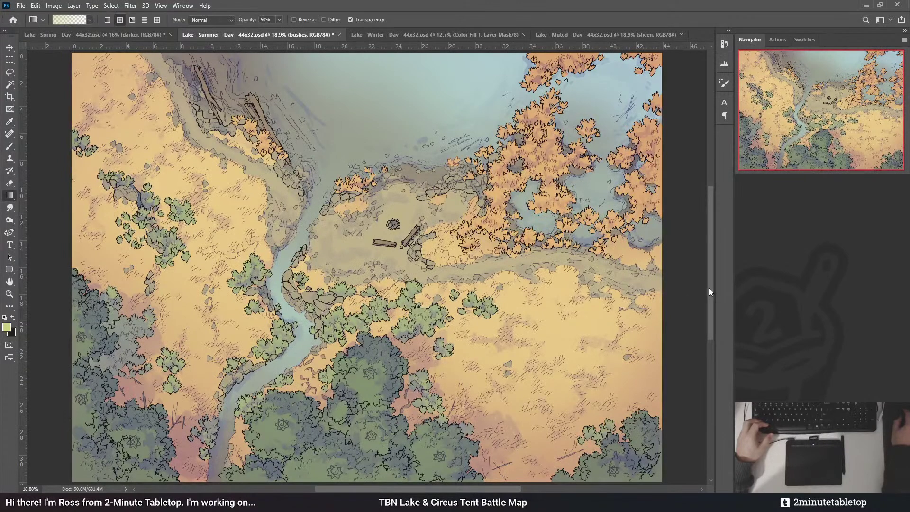
{"action": "scroll", "coordinate": [503, 282], "scroll_direction": "down", "scroll_amount": 3}
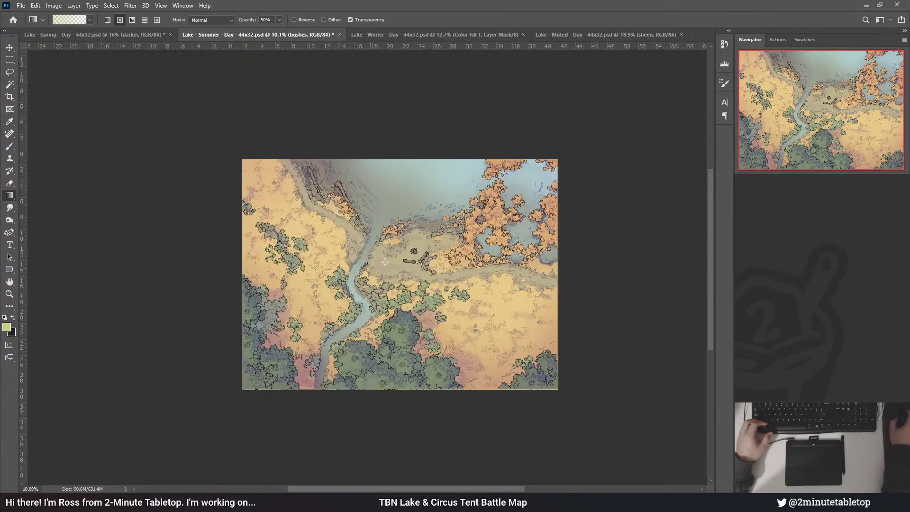
{"action": "scroll", "coordinate": [400, 257], "scroll_direction": "up", "scroll_amount": 2}
{"action": "scroll", "coordinate": [401, 257], "scroll_direction": "up", "scroll_amount": 1}
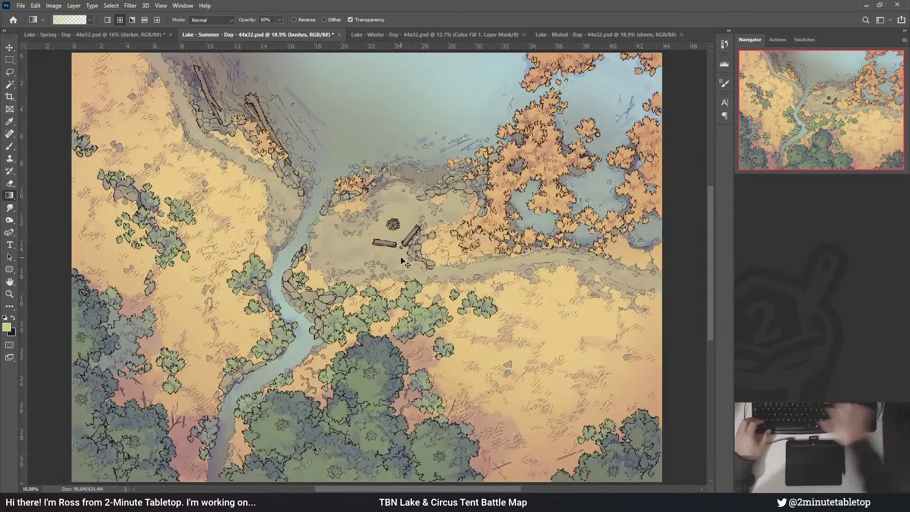
- Compare the spring, summer, winter and muted day maps at the same full-map view for consistent colour and water
{"action": "key", "text": "ctrl+Tab"}
{"action": "scroll", "coordinate": [400, 260], "scroll_direction": "up", "scroll_amount": 2}
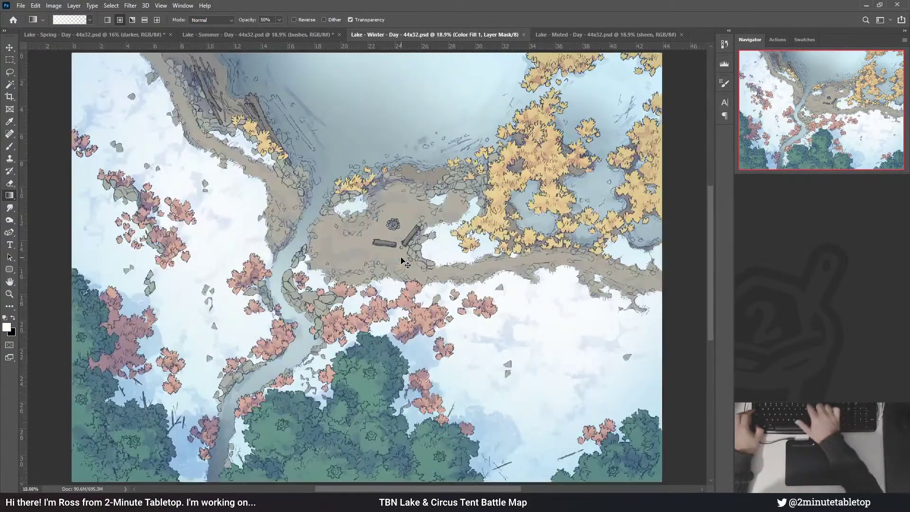
{"action": "key", "text": "ctrl+Tab"}
{"action": "key", "text": "ctrl+Tab"}
{"action": "scroll", "coordinate": [400, 260], "scroll_direction": "up", "scroll_amount": 1}
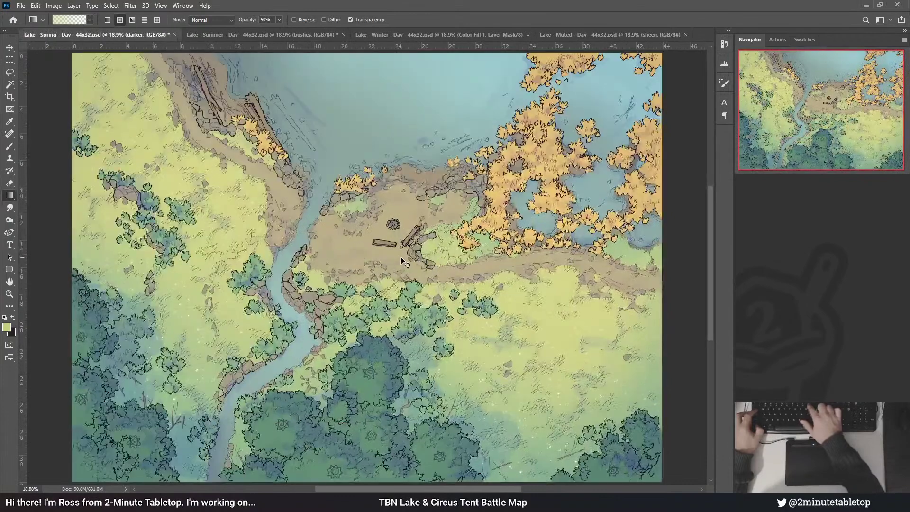
{"action": "key", "text": "ctrl+Tab"}
{"action": "key", "text": "ctrl+Tab"}
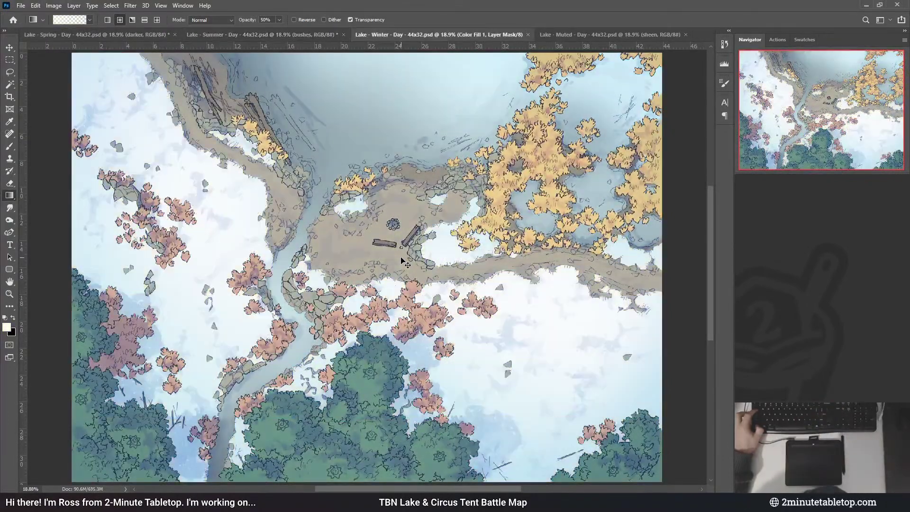
{"action": "key", "text": "ctrl+Tab"}
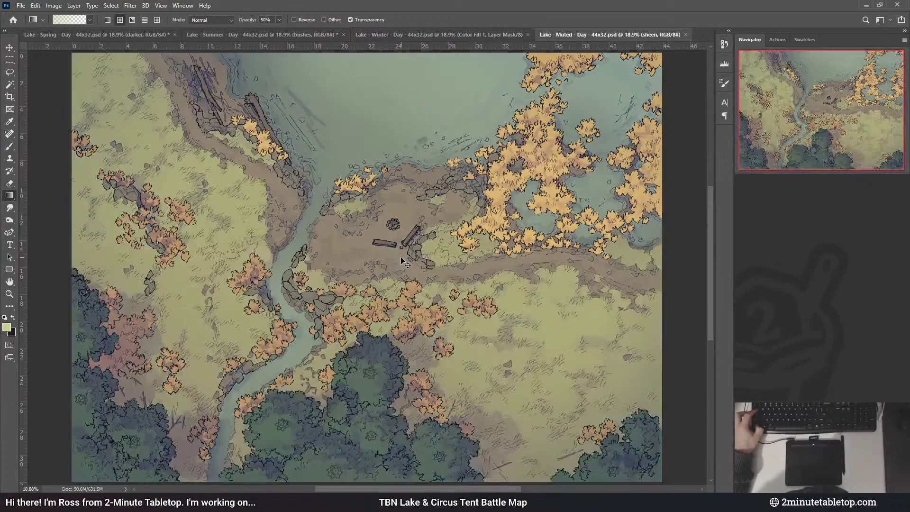
{"action": "key", "text": "ctrl+Tab"}
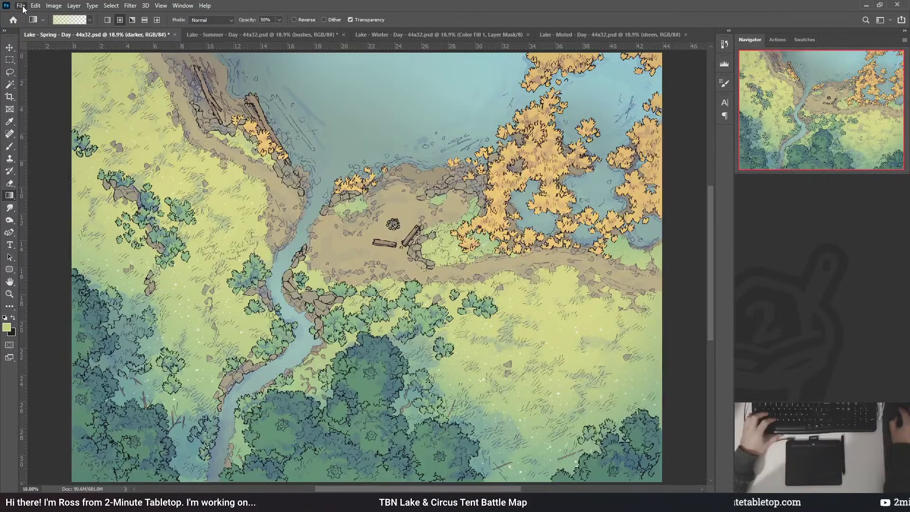
- Save the spring and summer day maps
{"action": "key", "text": "ctrl+s"}
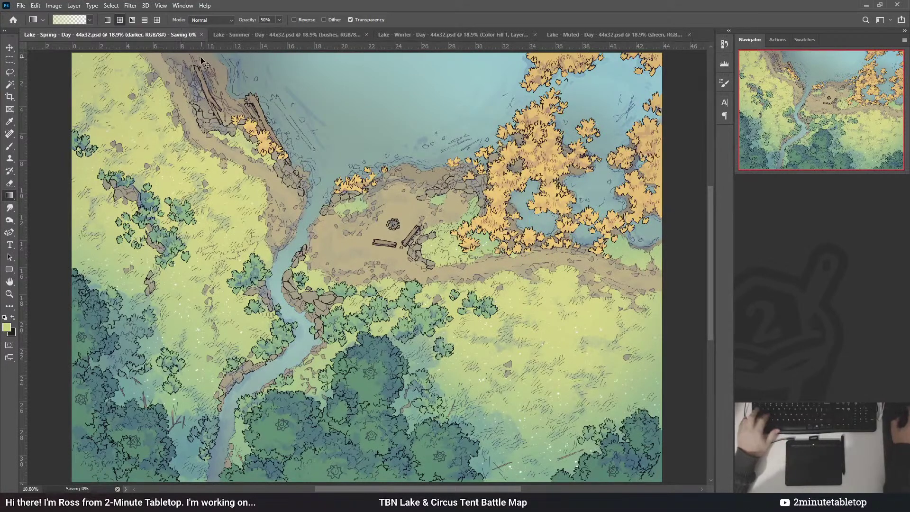
{"action": "key", "text": "ctrl+Tab"}
{"action": "key", "text": "ctrl+s"}
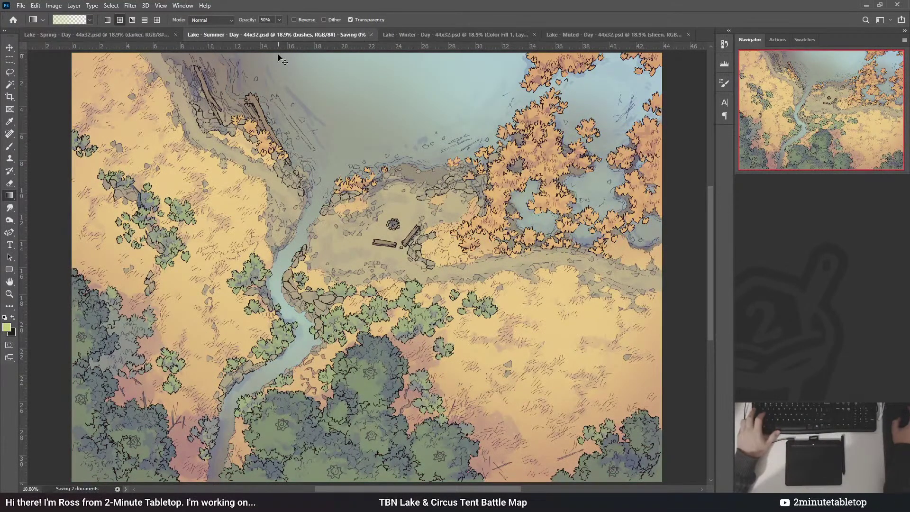
- Close the spring, summer, winter and muted day map documents
{"action": "key", "text": "ctrl+Tab"}
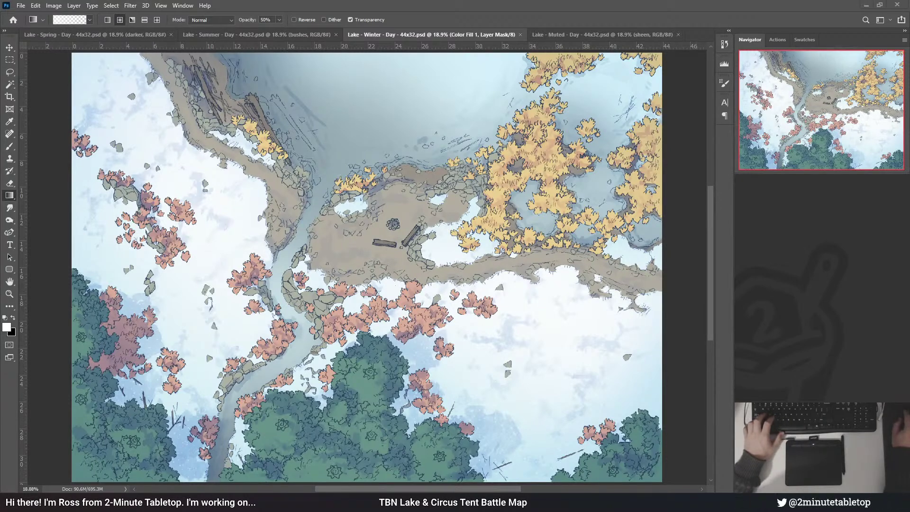
{"action": "left_click", "coordinate": [174, 35]}
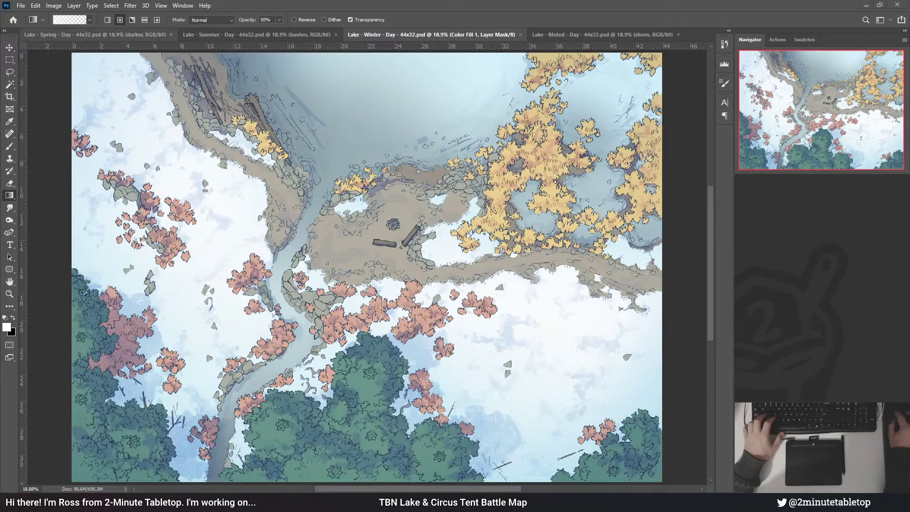
{"action": "left_click", "coordinate": [169, 34]}
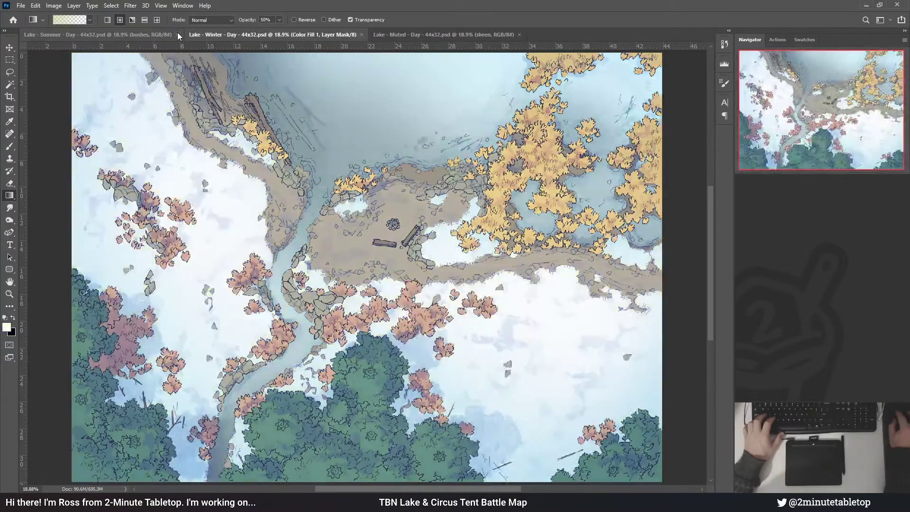
{"action": "left_click", "coordinate": [177, 33]}
{"action": "left_click", "coordinate": [196, 35]}
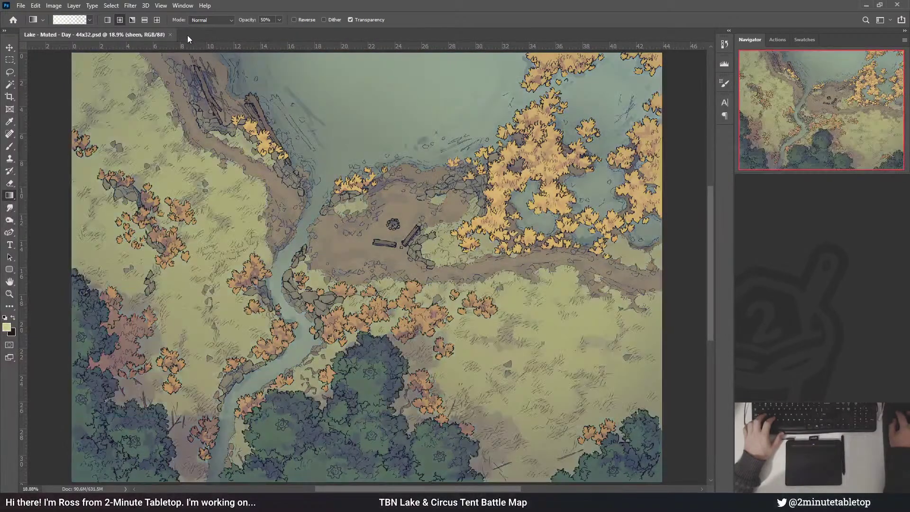
{"action": "left_click", "coordinate": [171, 35]}
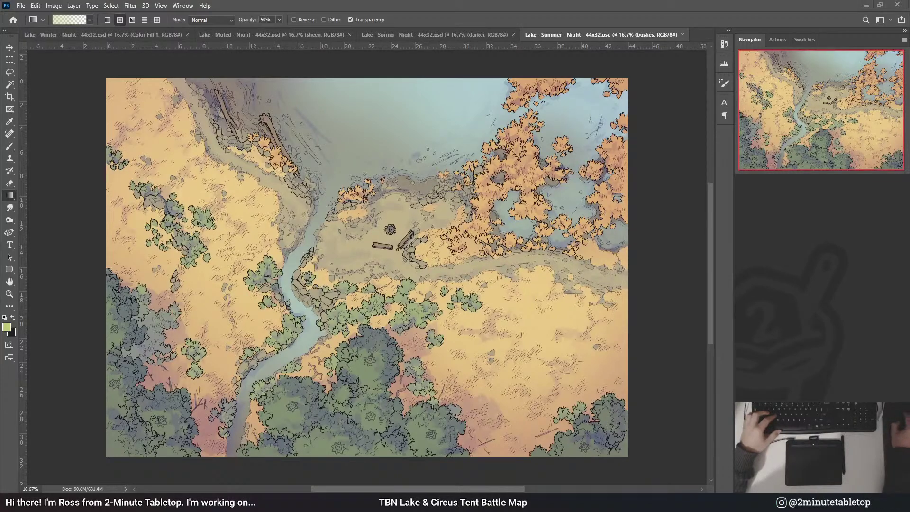
- Reorder the open night map documents so Spring comes first, followed by Winter, Muted and Summer
{"action": "left_click", "coordinate": [68, 35]}
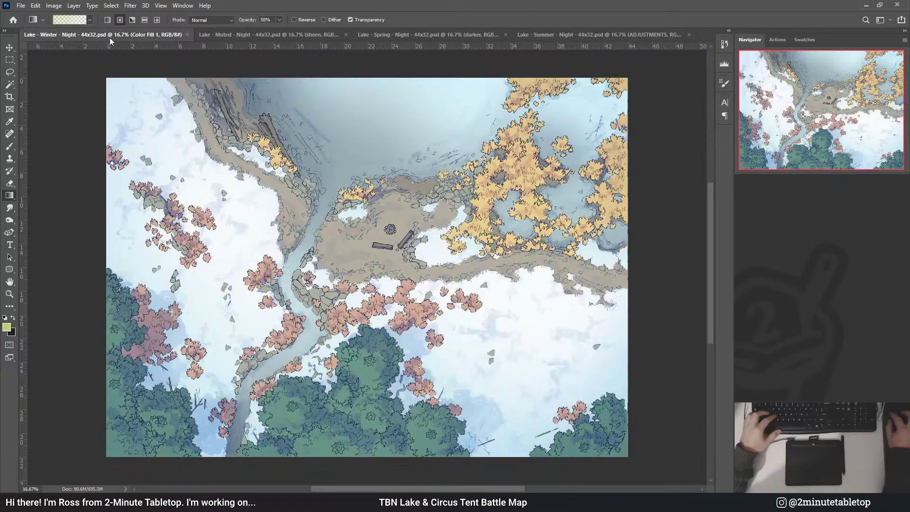
{"action": "left_click", "coordinate": [227, 36]}
{"action": "left_click_drag", "start_coordinate": [403, 38], "coordinate": [222, 32]}
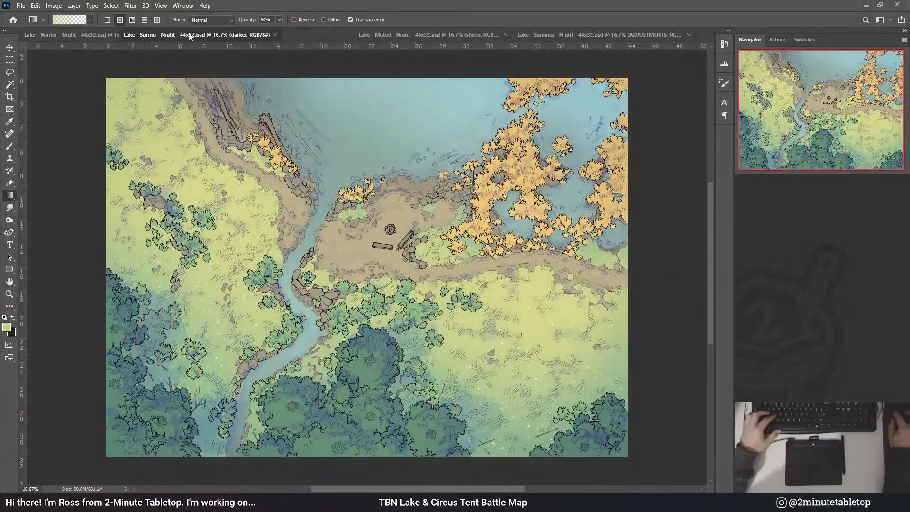
{"action": "left_click_drag", "start_coordinate": [116, 31], "coordinate": [86, 33]}
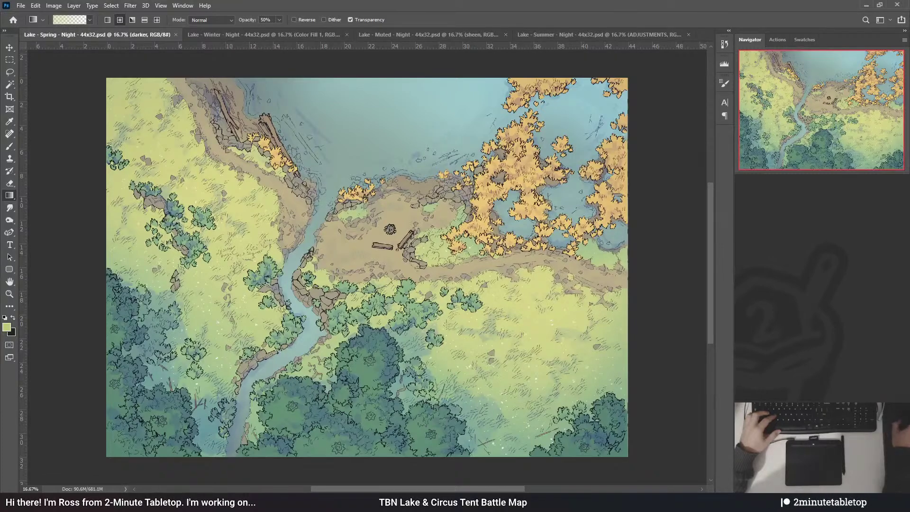
- Place the Timber Brook - Clear - Night map in the spring night map, shifted to X 6546 px to cover its right half
{"action": "key", "text": "alt+]"}
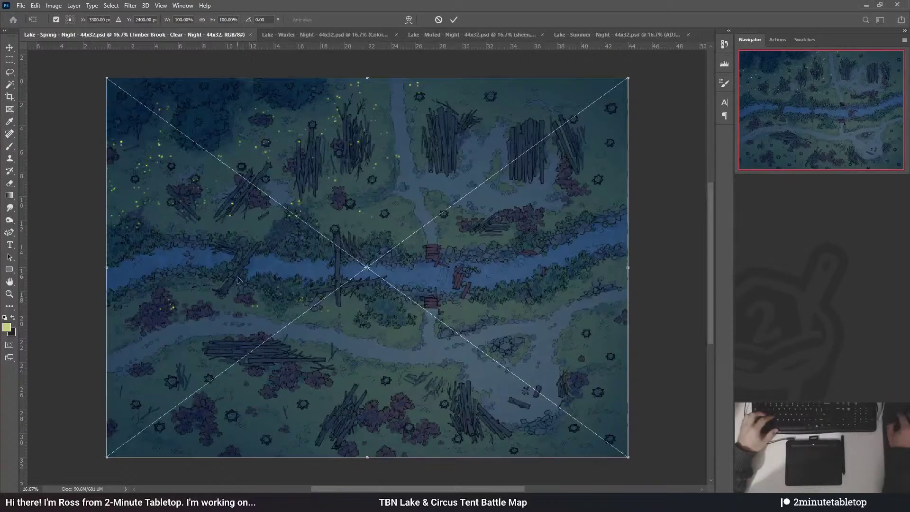
{"action": "left_click_drag", "start_coordinate": [237, 279], "coordinate": [476, 284]}
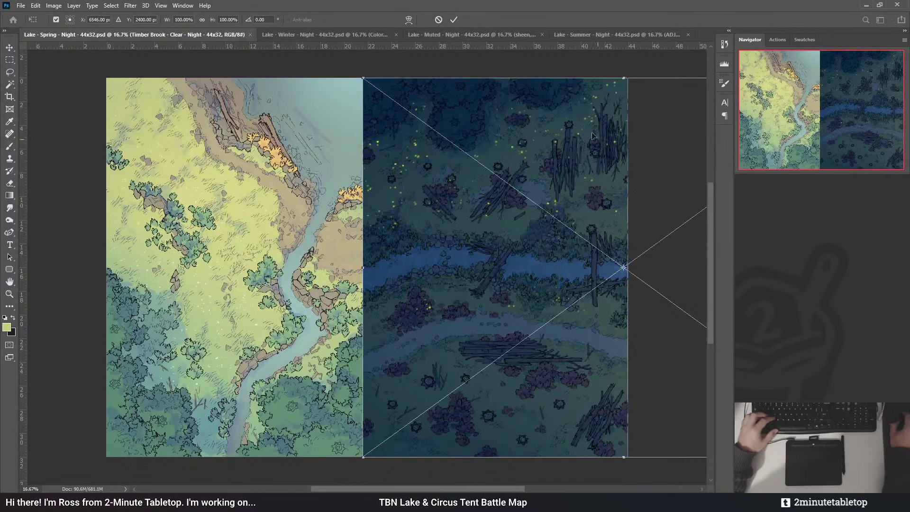
{"action": "key", "text": "Return"}
{"action": "key", "text": "g"}
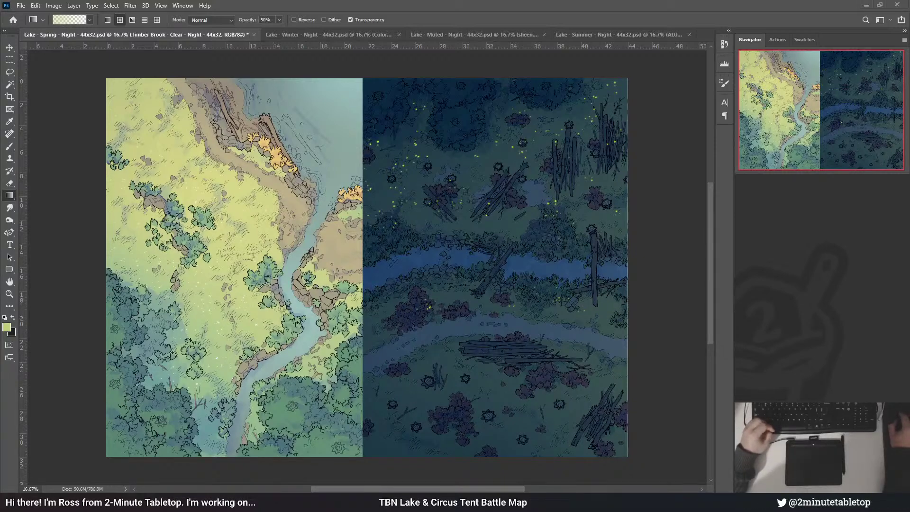
- Copy the fireflies and night-lighting layers from the Timber Brook night map into the spring night map
{"action": "key", "text": "ctrl+Tab"}
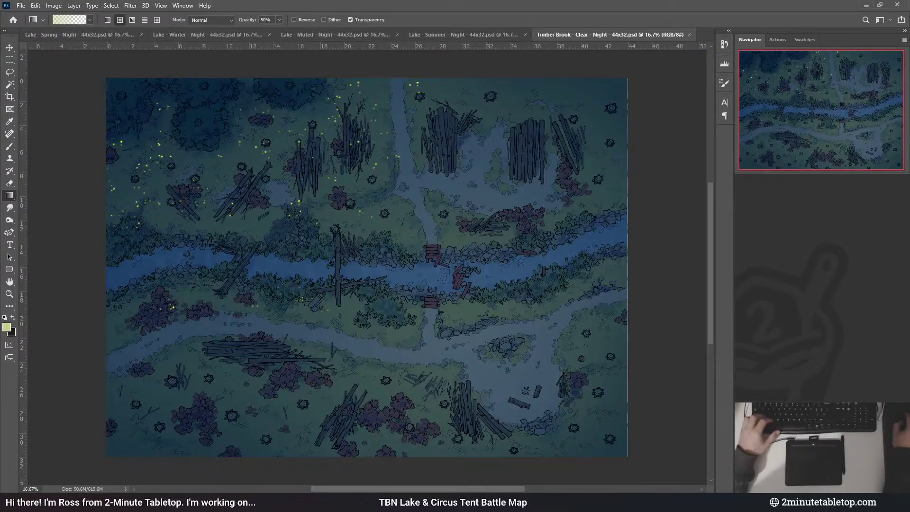
{"action": "key", "text": "ctrl+backslash"}
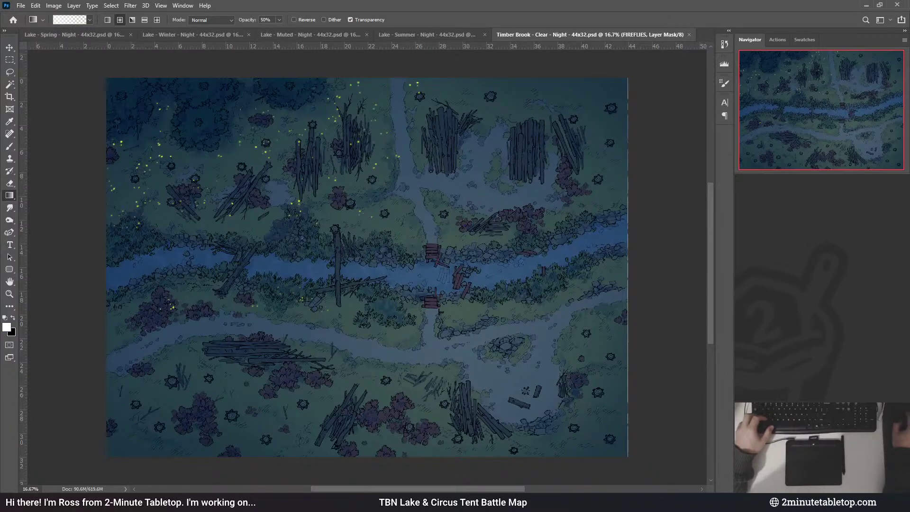
{"action": "key", "text": "alt+bracketleft"}
{"action": "key", "text": "i"}
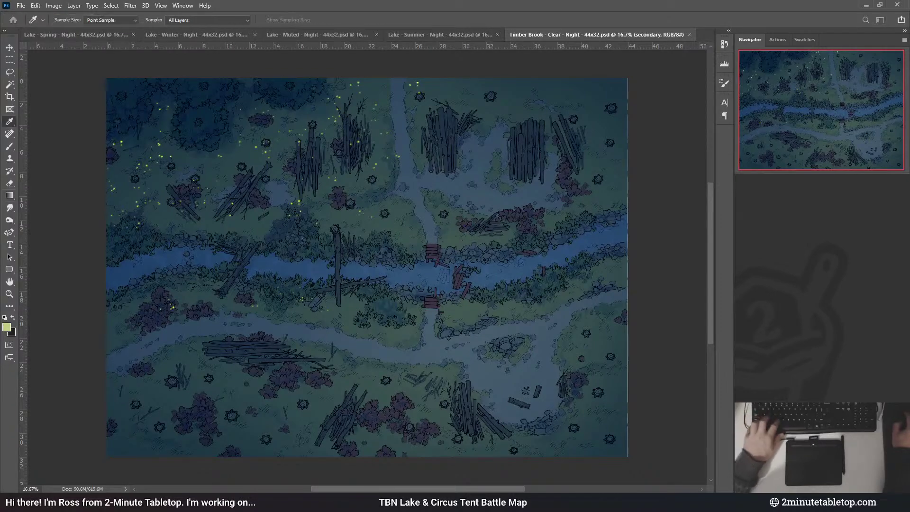
{"action": "key", "text": "g"}
{"action": "key", "text": "alt+bracketleft"}
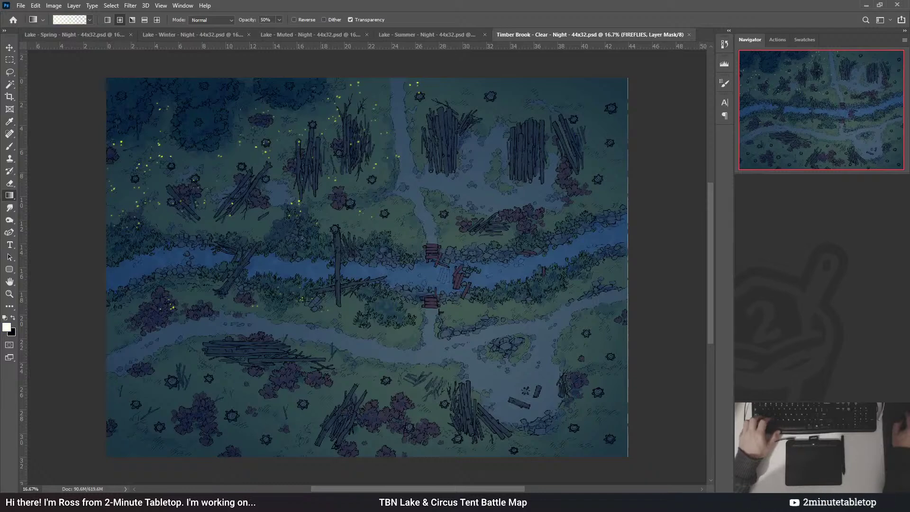
{"action": "left_click", "coordinate": [72, 34]}
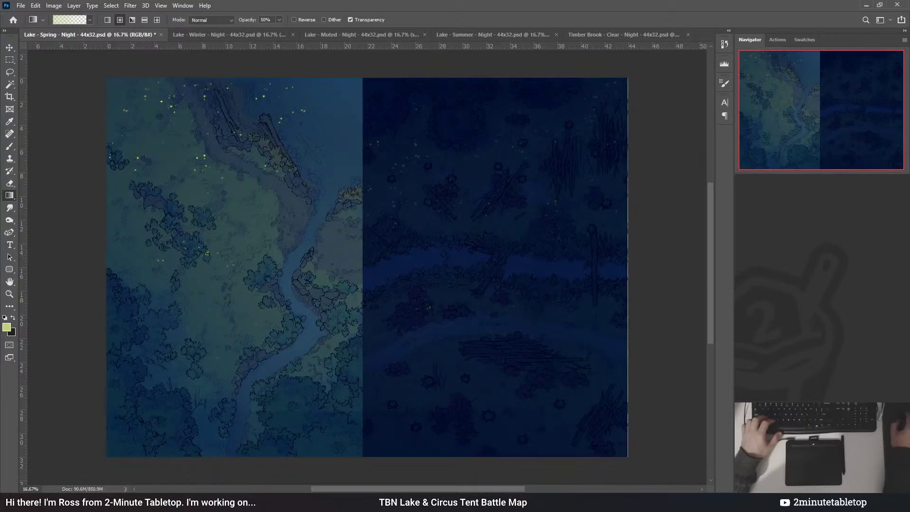
- Place the Timber Brook reference above the night layers so their darkening does not affect it
{"action": "key", "text": "alt+bracketright"}
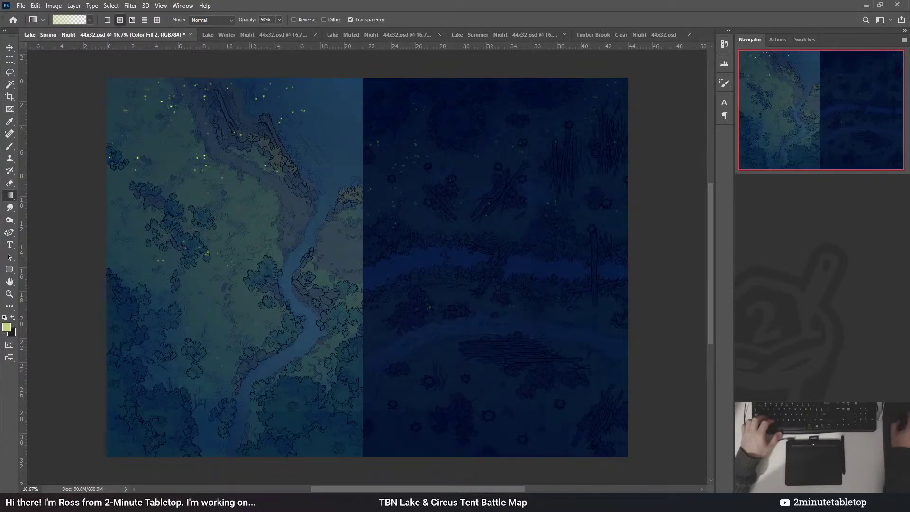
{"action": "key", "text": "alt+bracketright"}
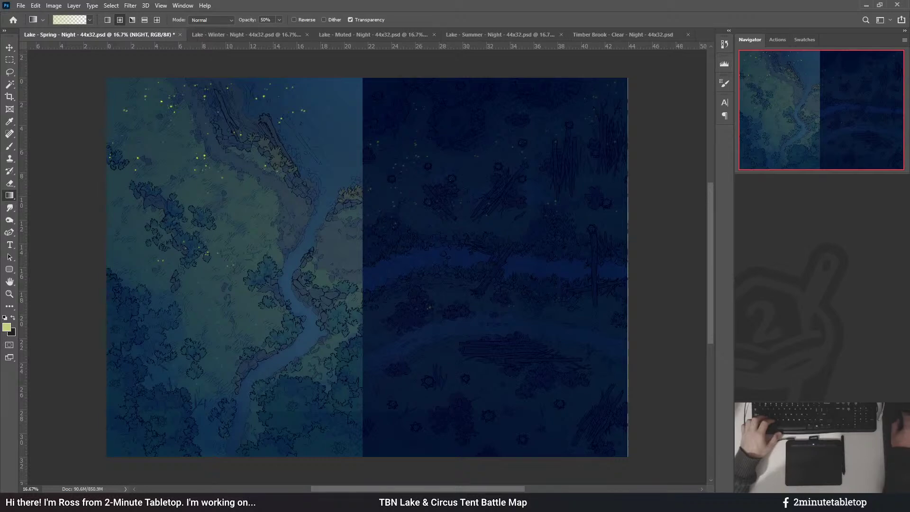
{"action": "key", "text": "alt+bracketright"}
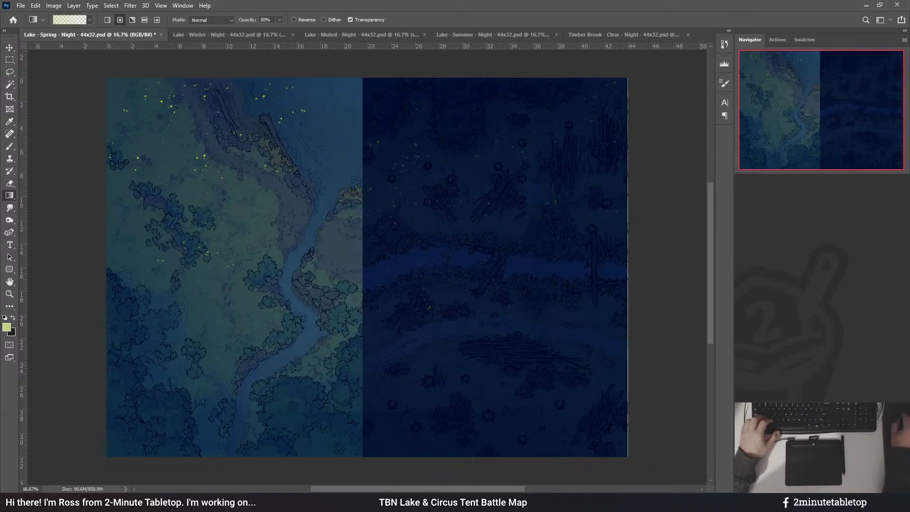
{"action": "key", "text": "ctrl+z"}
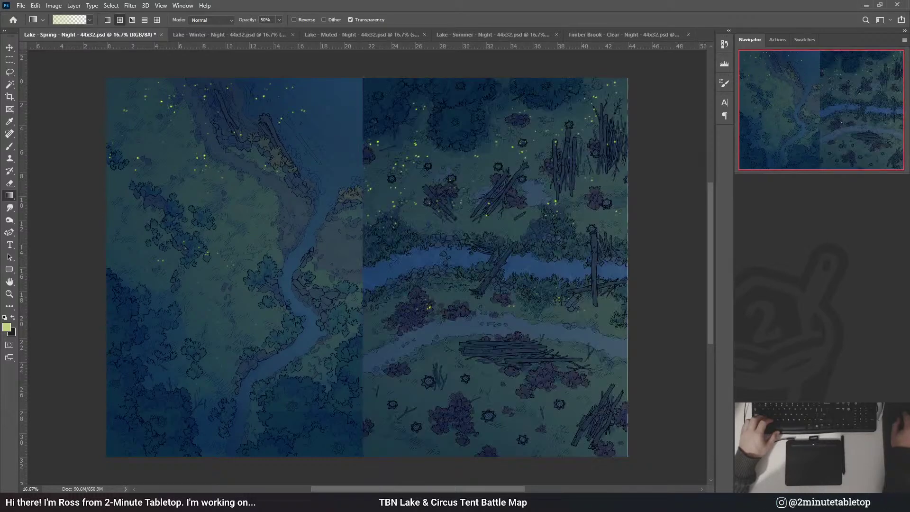
- Shift the Timber Brook reference further right and stretch the NIGHT layer's mask to 117.25% width, centred at X 3300 px
{"action": "key", "text": "alt+bracketleft"}
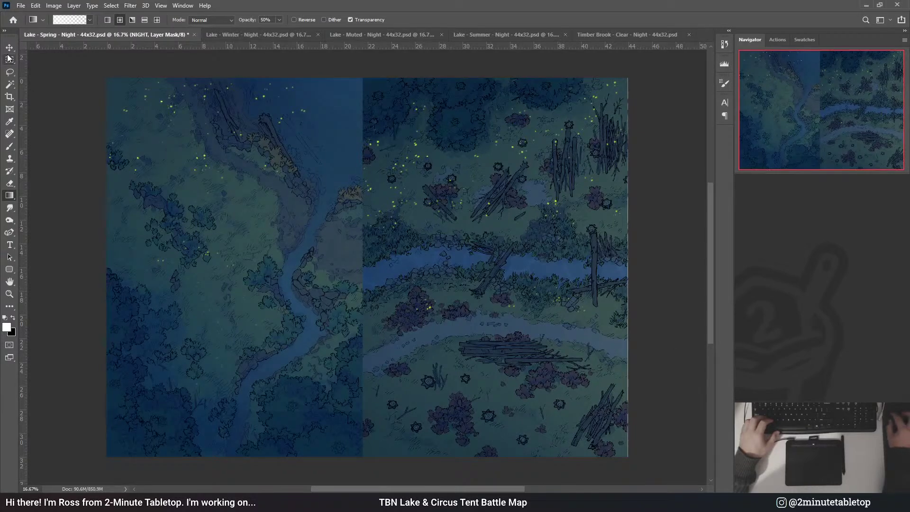
{"action": "key", "text": "v"}
{"action": "left_click_drag", "start_coordinate": [405, 200], "coordinate": [501, 198]}
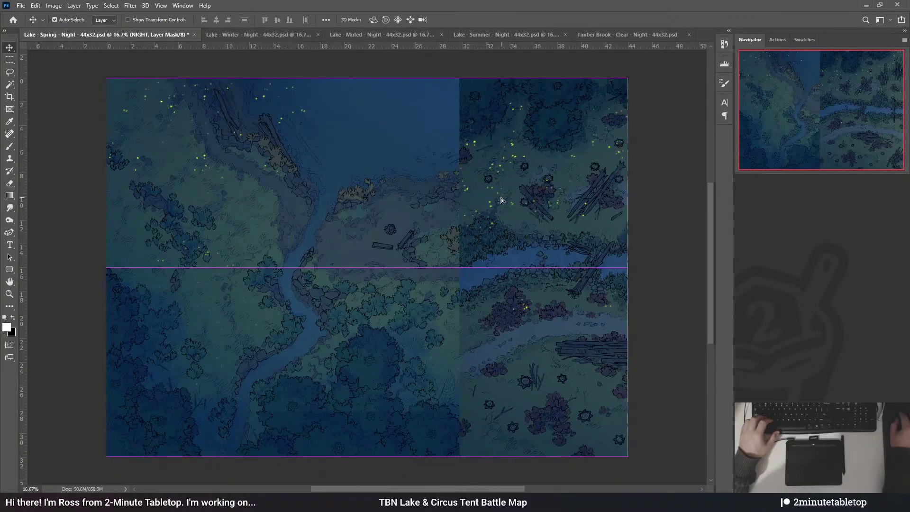
{"action": "key", "text": "alt+bracketleft"}
{"action": "key", "text": "ctrl+t"}
{"action": "left_click_drag", "start_coordinate": [437, 356], "coordinate": [502, 357]}
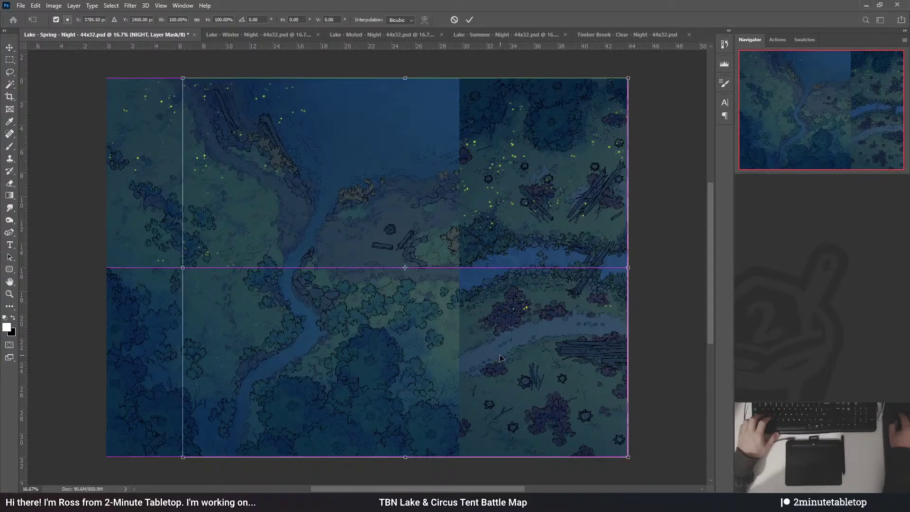
{"action": "left_click_drag", "start_coordinate": [183, 267], "coordinate": [105, 268]}
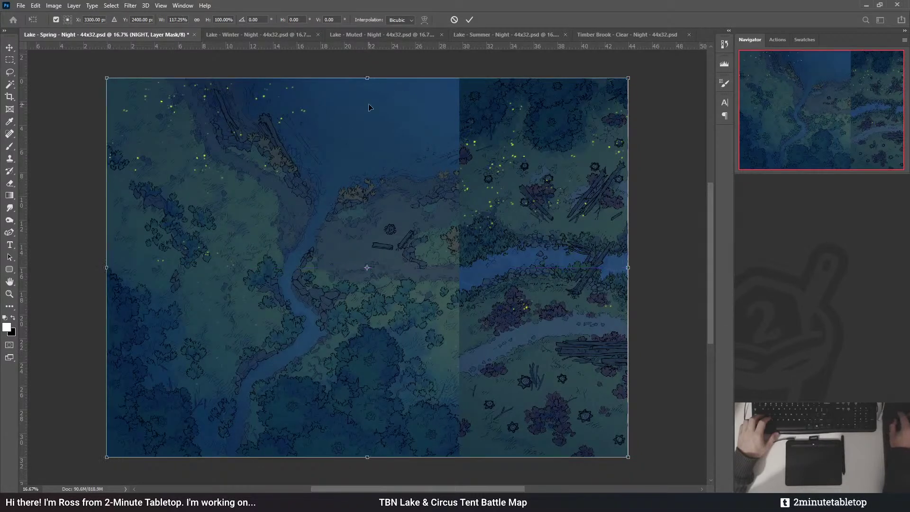
{"action": "left_click", "coordinate": [469, 20]}
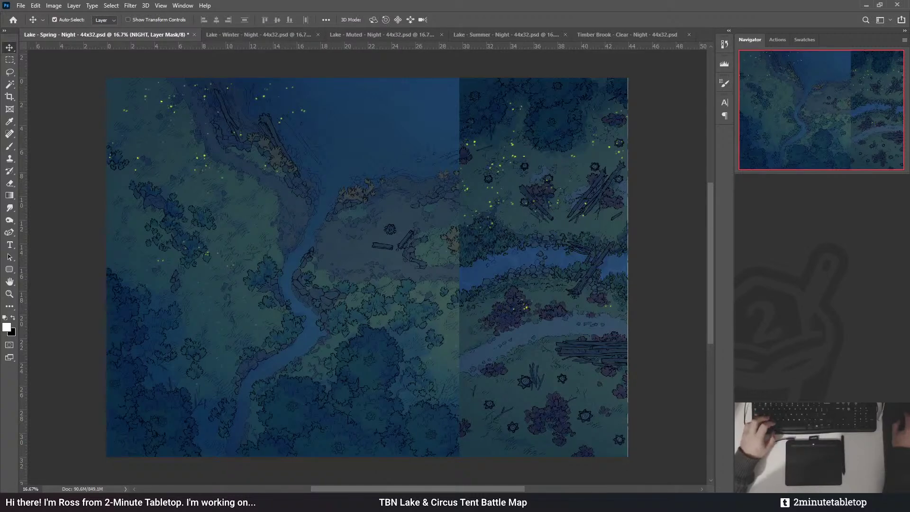
- Move the Timber Brook reference over the left half of the spring night map and hide it
{"action": "left_click_drag", "start_coordinate": [447, 268], "coordinate": [309, 238]}
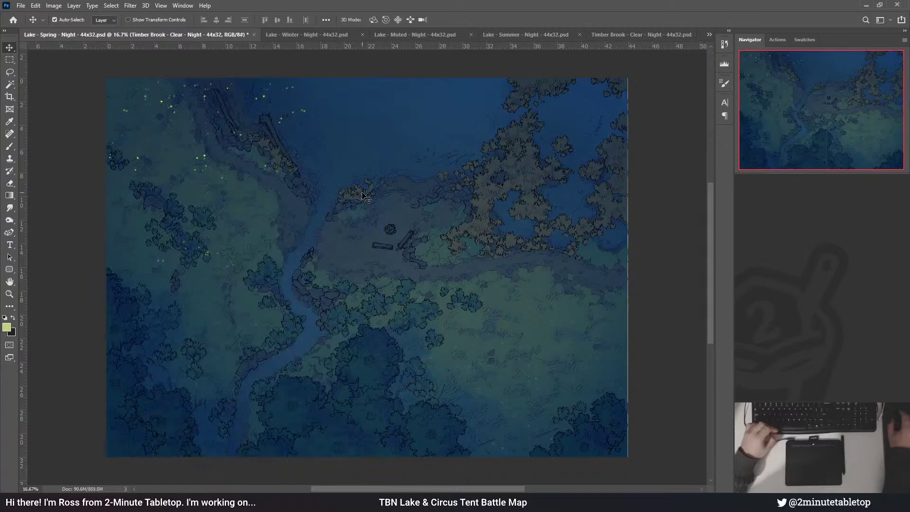
{"action": "scroll", "coordinate": [225, 196], "scroll_direction": "up", "scroll_amount": 1}
{"action": "scroll", "coordinate": [225, 196], "scroll_direction": "up", "scroll_amount": 1}
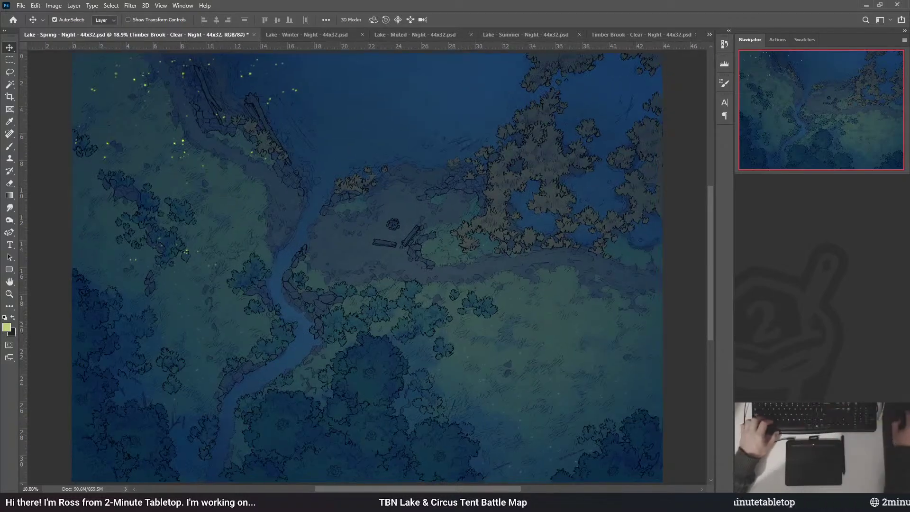
- Lighten the NIGHT layer's darkening on the spring map, comparing the colours with the Timber Brook reference
{"action": "key", "text": "i"}
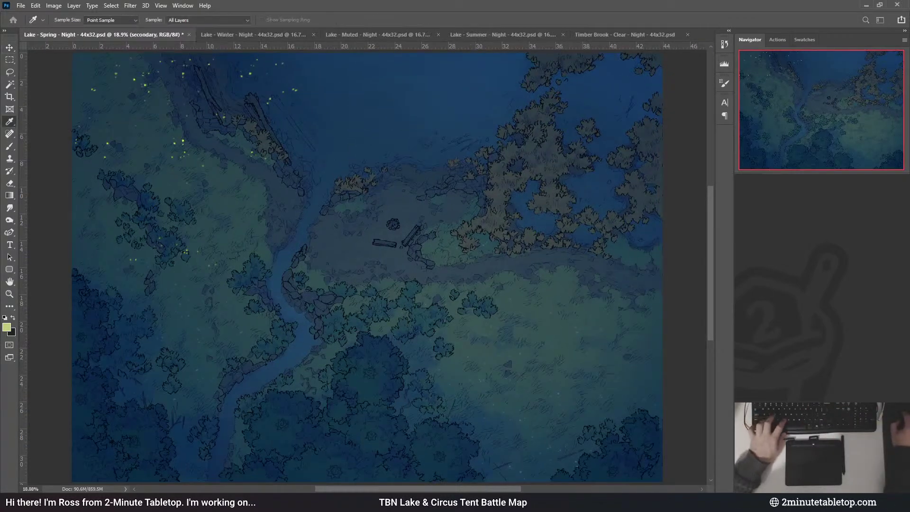
{"action": "key", "text": "v"}
{"action": "key", "text": "alt+["}
{"action": "key", "text": "ctrl+comma"}
{"action": "key", "text": "ctrl+comma"}
{"action": "key", "text": "alt+["}
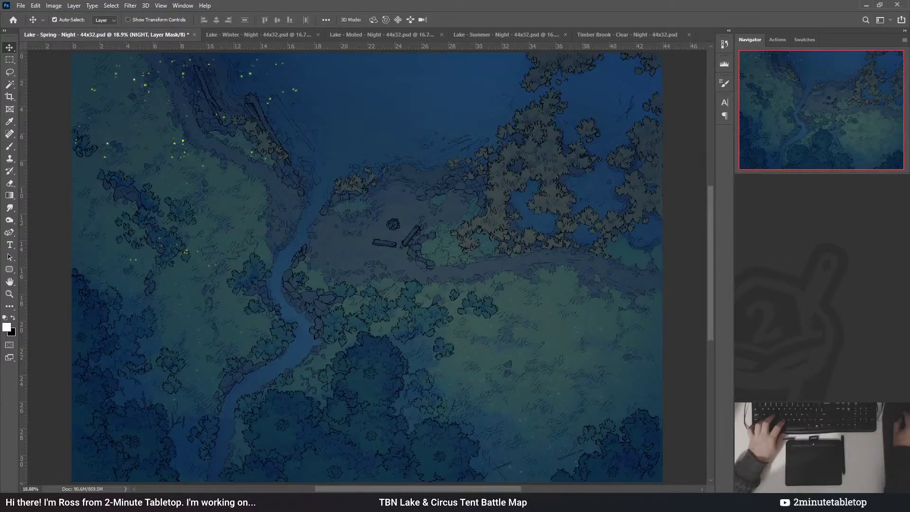
{"action": "key", "text": "ctrl+comma"}
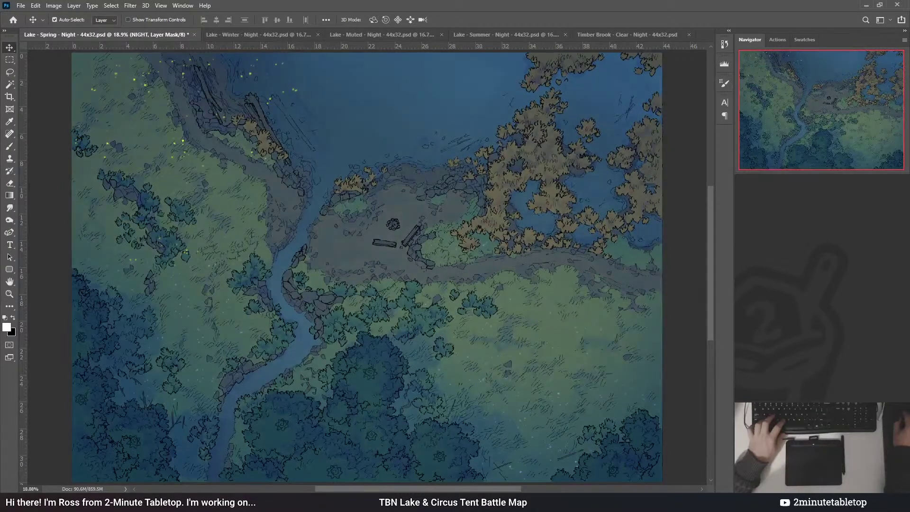
{"action": "key", "text": "ctrl+comma"}
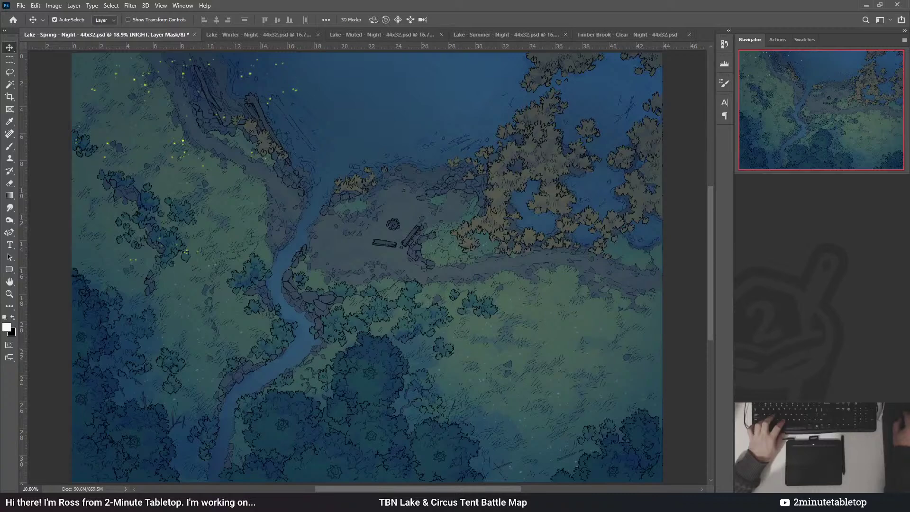
{"action": "key", "text": "ctrl+comma"}
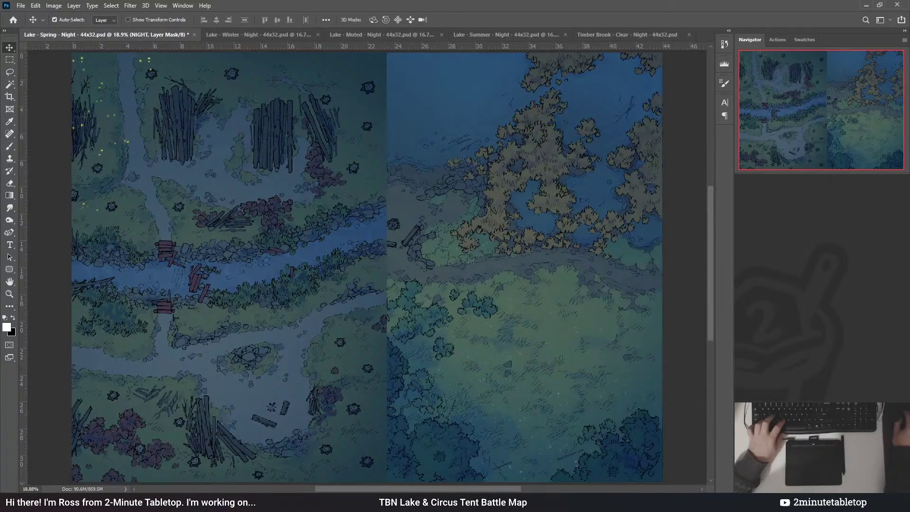
{"action": "key", "text": "ctrl+comma"}
{"action": "scroll", "coordinate": [437, 317], "scroll_direction": "down", "scroll_amount": 4}
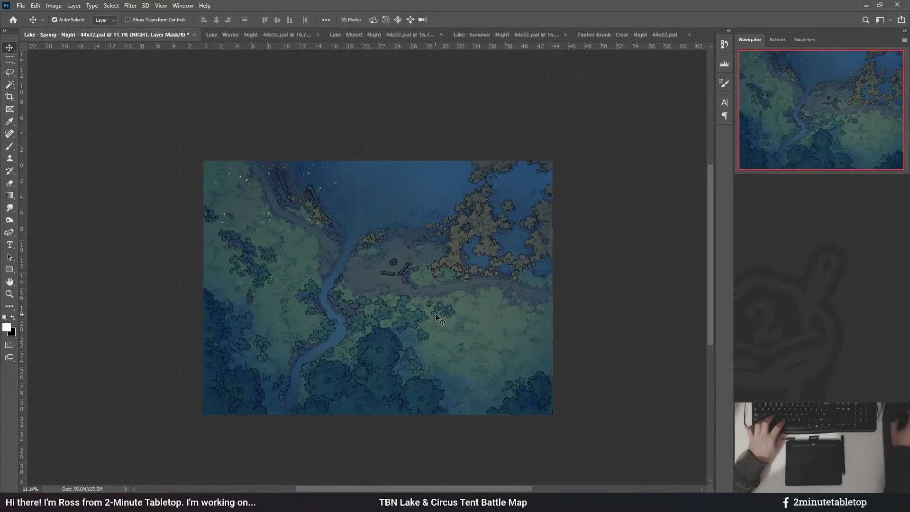
{"action": "scroll", "coordinate": [457, 296], "scroll_direction": "down", "scroll_amount": 2}
{"action": "scroll", "coordinate": [371, 287], "scroll_direction": "up", "scroll_amount": 6}
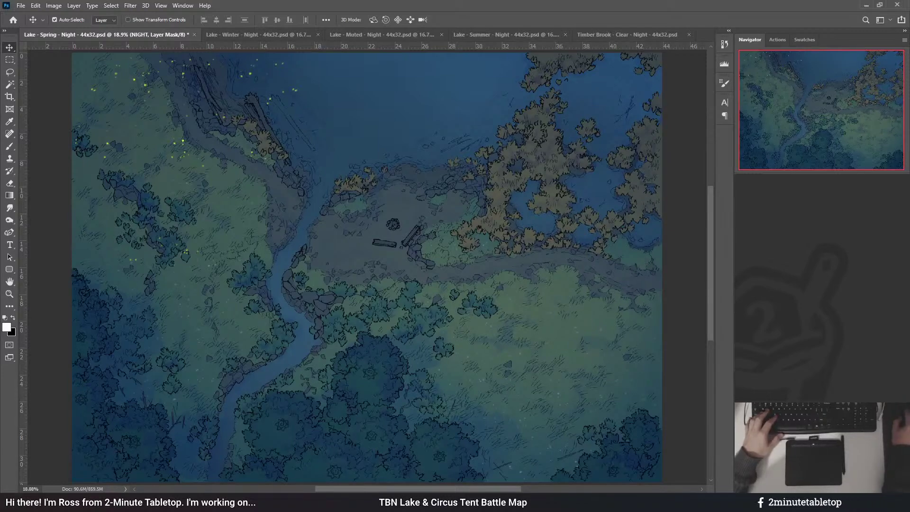
- Adjust the sheen layer to give the lake and stream a brighter, clearer blue at night
{"action": "key", "text": "i"}
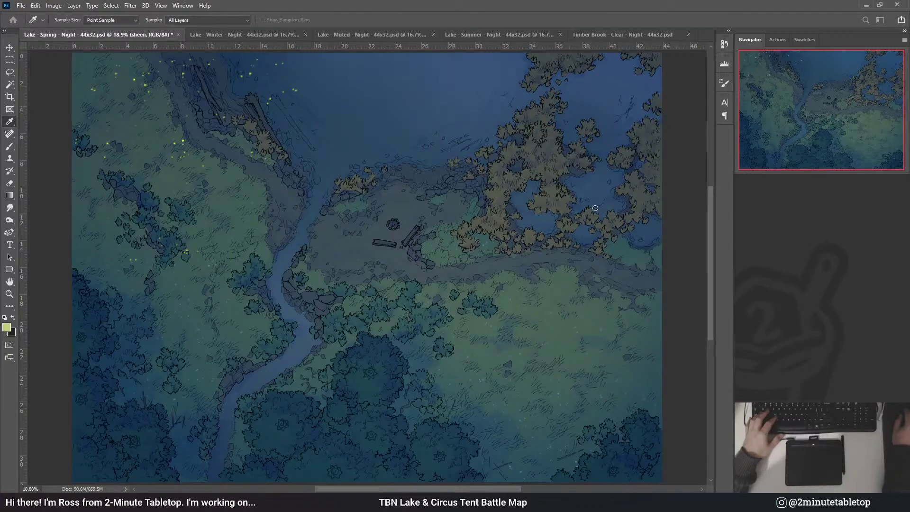
{"action": "key", "text": "v"}
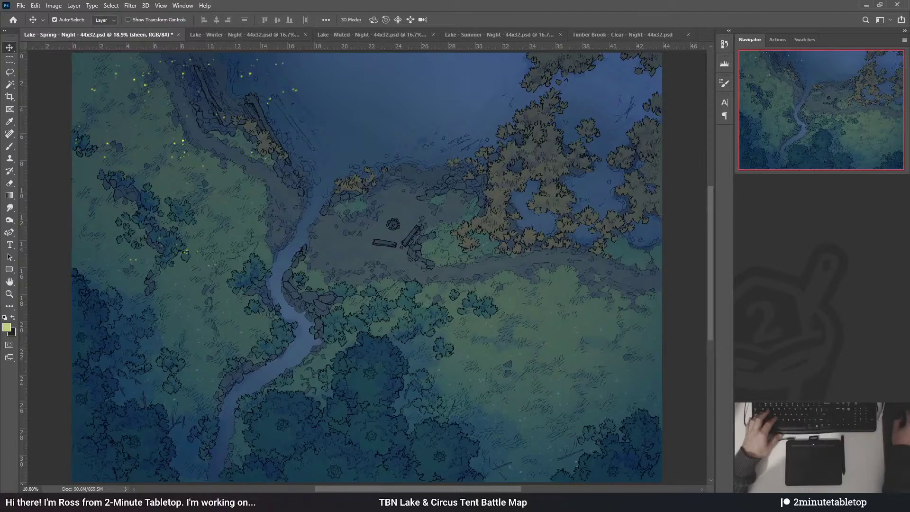
{"action": "key", "text": "i"}
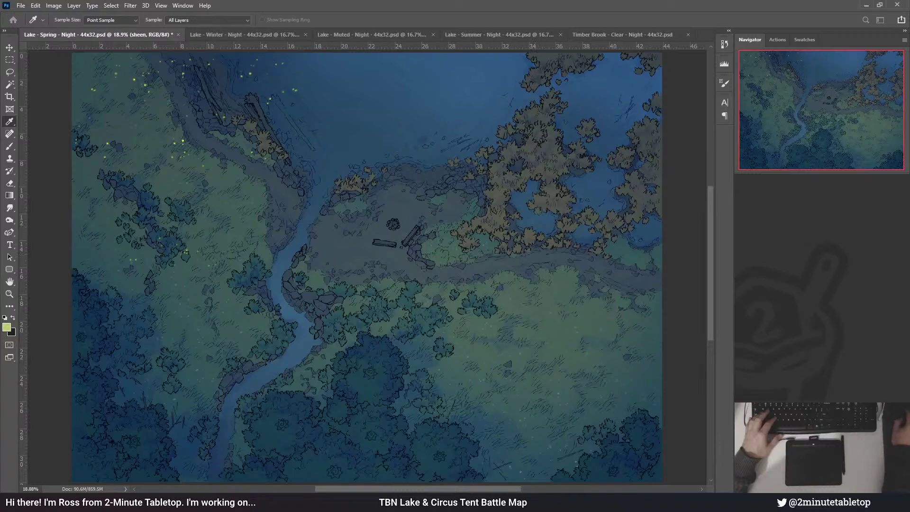
{"action": "key", "text": "v"}
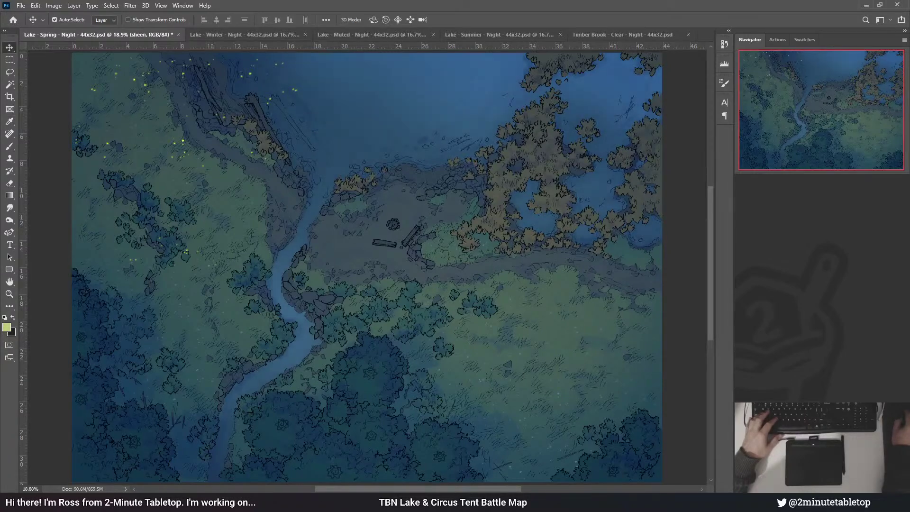
{"action": "scroll", "coordinate": [390, 255], "scroll_direction": "down", "scroll_amount": 2}
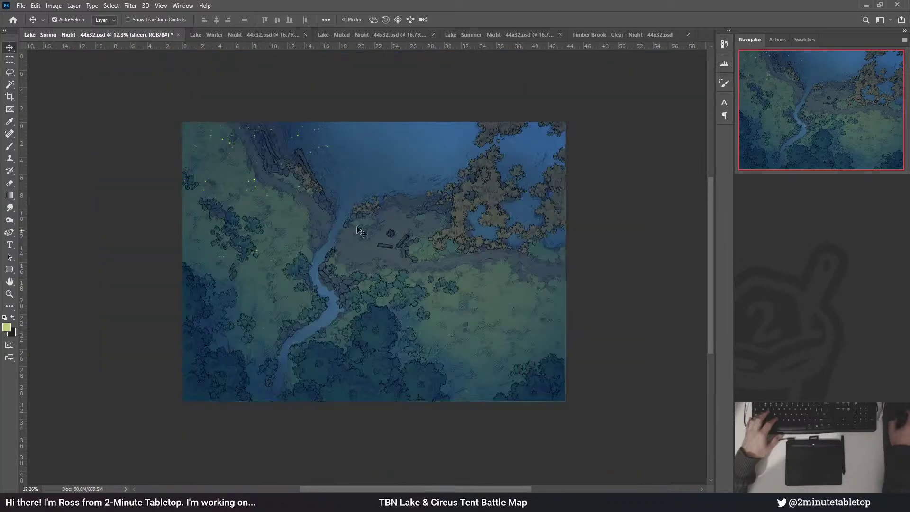
{"action": "scroll", "coordinate": [391, 265], "scroll_direction": "up", "scroll_amount": 2}
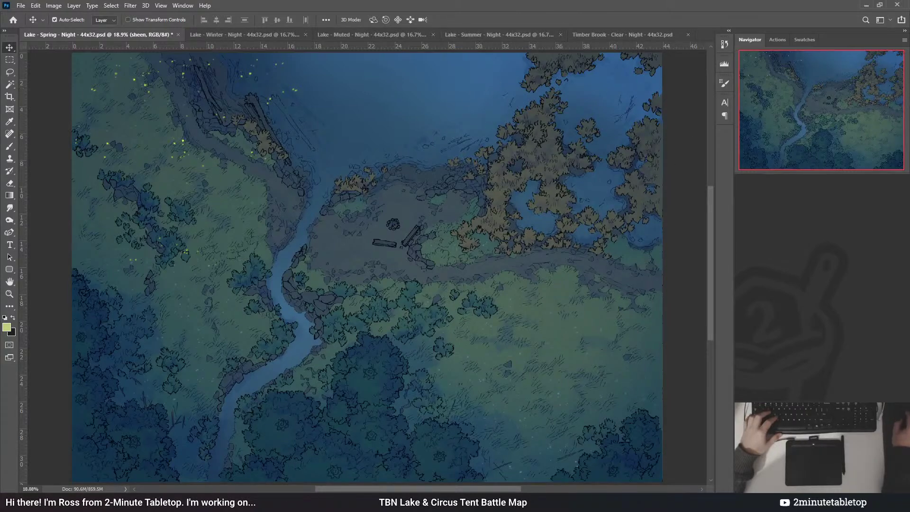
- Flip the FIREFLIES layer vertically, rotate it to 165.20° and centre it over the northeastern lake at about X 5848, Y 1635 px
{"action": "key", "text": "alt+bracketleft"}
{"action": "key", "text": "ctrl+t"}
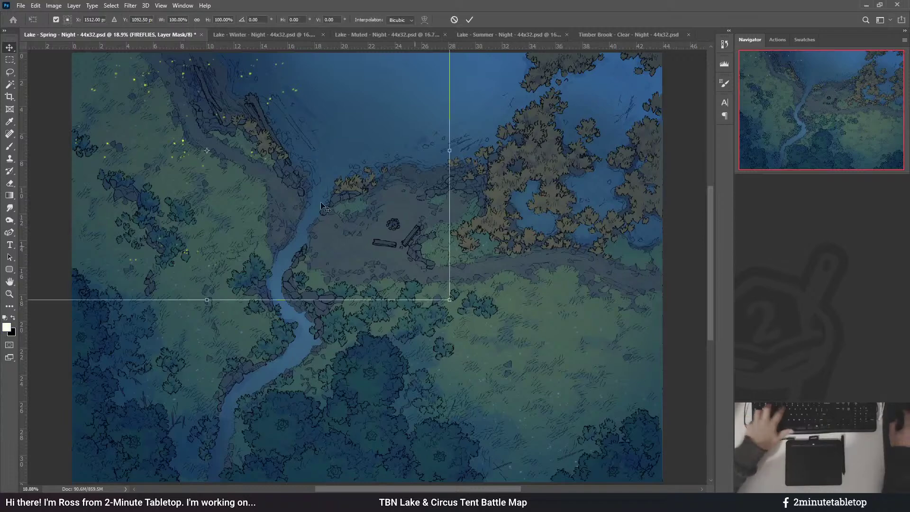
{"action": "left_click_drag", "start_coordinate": [345, 221], "coordinate": [333, 197]}
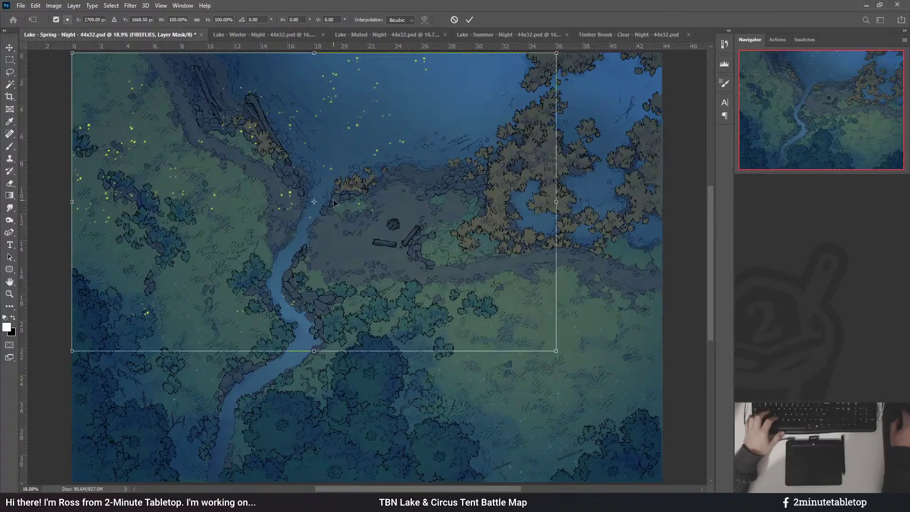
{"action": "left_click", "coordinate": [396, 347]}
{"action": "left_click_drag", "start_coordinate": [445, 197], "coordinate": [690, 228]}
{"action": "scroll", "coordinate": [556, 239], "scroll_direction": "down", "scroll_amount": 2}
{"action": "left_click_drag", "start_coordinate": [564, 240], "coordinate": [563, 168]}
{"action": "mouse_move", "coordinate": [598, 245]}
{"action": "left_mouse_down"}
{"action": "mouse_move", "coordinate": [455, 172]}
{"action": "mouse_move", "coordinate": [458, 282]}
{"action": "mouse_move", "coordinate": [537, 232]}
{"action": "mouse_move", "coordinate": [605, 245]}
{"action": "left_mouse_up"}
{"action": "left_click_drag", "start_coordinate": [566, 98], "coordinate": [524, 95]}
{"action": "left_click_drag", "start_coordinate": [584, 249], "coordinate": [107, 320]}
{"action": "left_click_drag", "start_coordinate": [86, 337], "coordinate": [167, 430]}
{"action": "key", "text": "ctrl+minus"}
{"action": "key", "text": "ctrl+minus"}
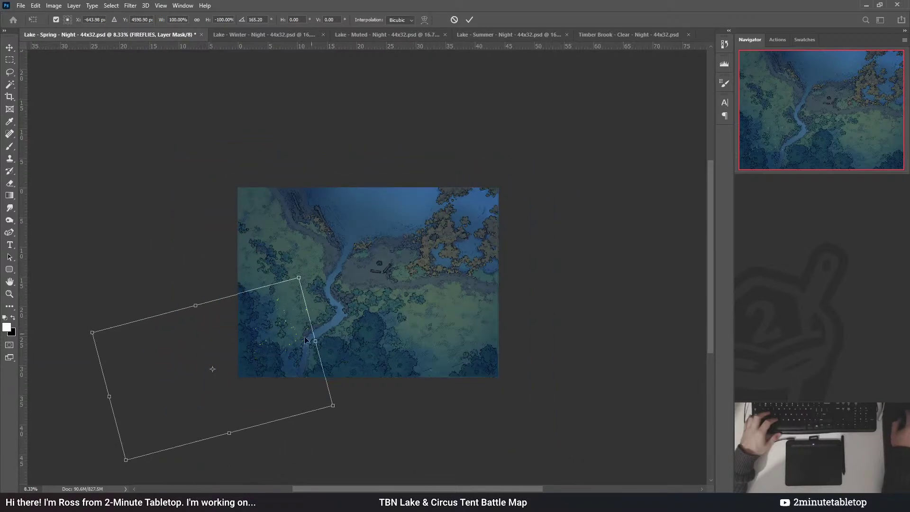
{"action": "left_click_drag", "start_coordinate": [289, 340], "coordinate": [545, 226]}
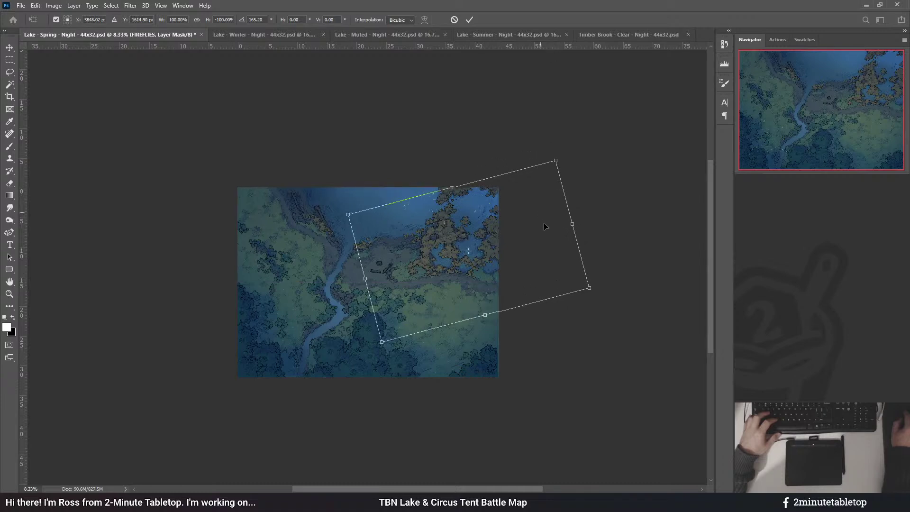
{"action": "key", "text": "Return"}
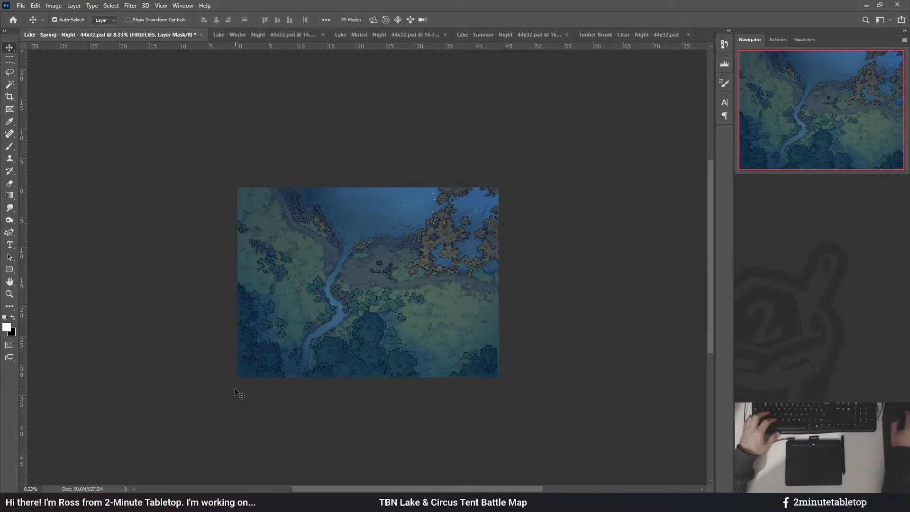
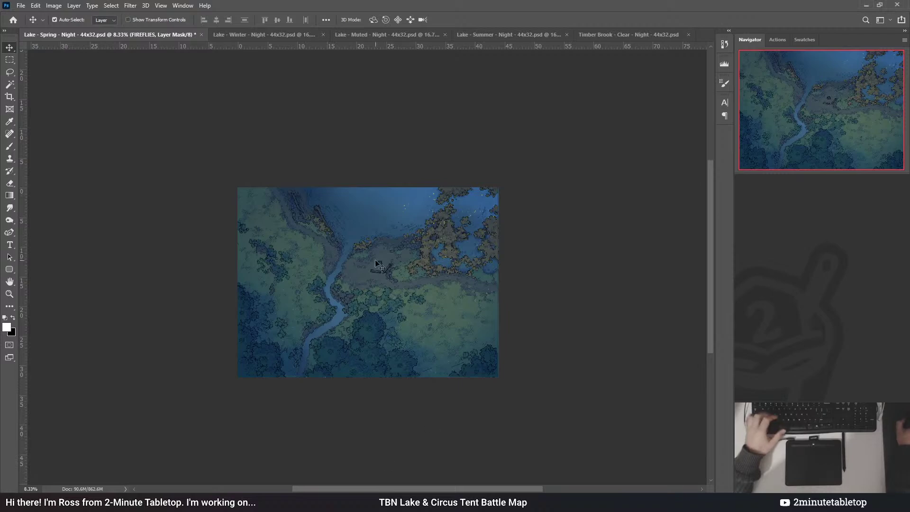
- Try the FIREFLIES layer over the southeastern meadow, centred at about X 6055, Y 4563 px
{"action": "scroll", "coordinate": [583, 228], "scroll_direction": "up", "scroll_amount": 3}
{"action": "scroll", "coordinate": [583, 229], "scroll_direction": "down", "scroll_amount": 1}
{"action": "key", "text": "ctrl+t"}
{"action": "left_click_drag", "start_coordinate": [582, 232], "coordinate": [589, 389]}
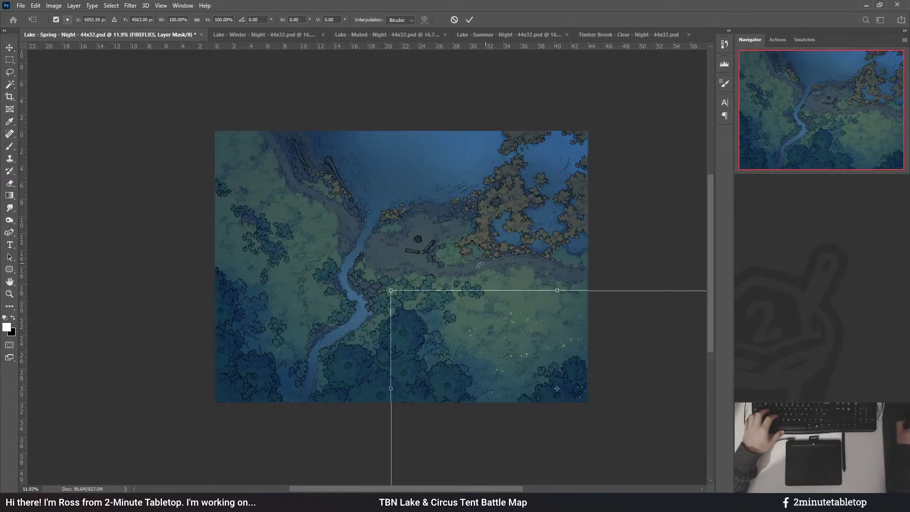
{"action": "scroll", "coordinate": [386, 304], "scroll_direction": "up", "scroll_amount": 3, "text": "alt"}
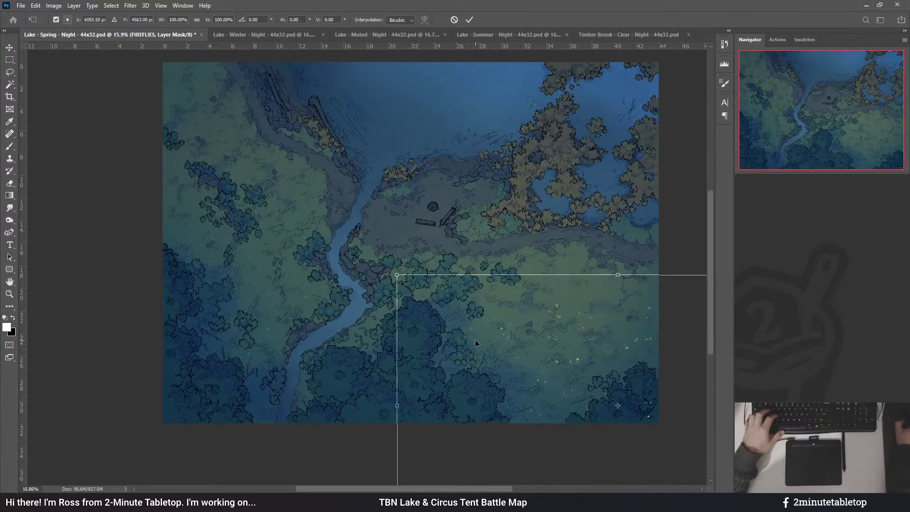
{"action": "scroll", "coordinate": [454, 385], "scroll_direction": "down", "scroll_amount": 1, "text": "alt"}
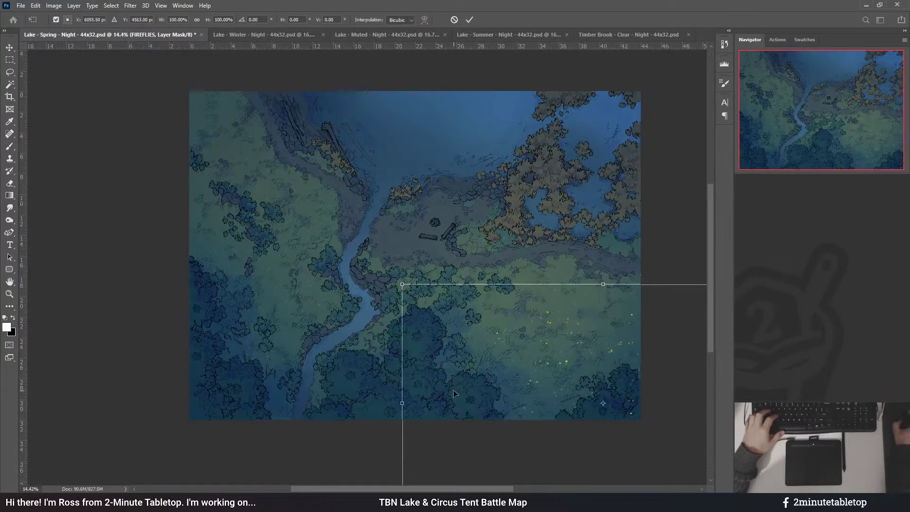
- Rotate the FIREFLIES layer to -38.80°, place it over the northern lake at about X 4820, Y 250 px, and apply the transform
{"action": "left_click_drag", "start_coordinate": [585, 362], "coordinate": [508, 84]}
{"action": "scroll", "coordinate": [351, 324], "scroll_direction": "down", "scroll_amount": 2, "text": "alt"}
{"action": "left_click_drag", "start_coordinate": [642, 112], "coordinate": [549, 61]}
{"action": "left_click_drag", "start_coordinate": [537, 201], "coordinate": [533, 198]}
{"action": "left_click_drag", "start_coordinate": [578, 221], "coordinate": [646, 224]}
{"action": "scroll", "coordinate": [462, 183], "scroll_direction": "up", "scroll_amount": 3, "text": "alt"}
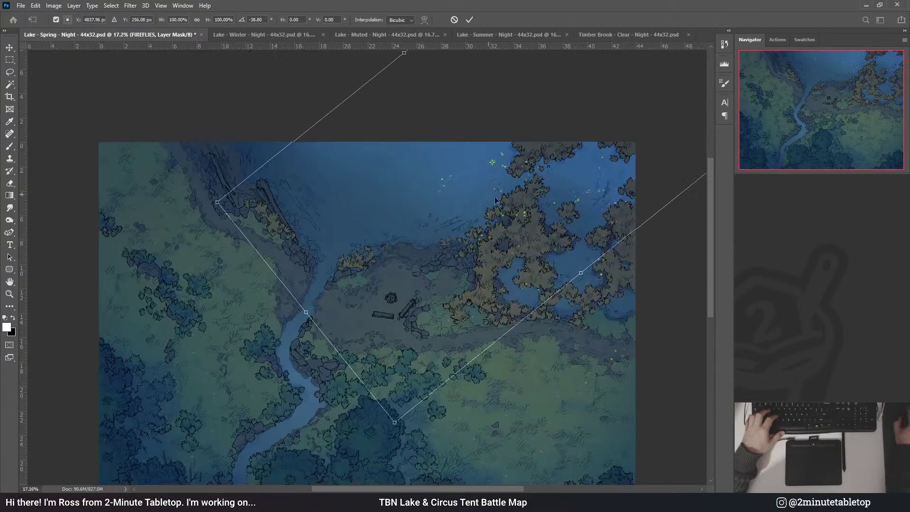
{"action": "mouse_move", "coordinate": [547, 212]}
{"action": "left_mouse_down"}
{"action": "mouse_move", "coordinate": [550, 199]}
{"action": "mouse_move", "coordinate": [545, 215]}
{"action": "mouse_move", "coordinate": [560, 203]}
{"action": "mouse_move", "coordinate": [566, 214]}
{"action": "mouse_move", "coordinate": [547, 224]}
{"action": "left_mouse_up"}
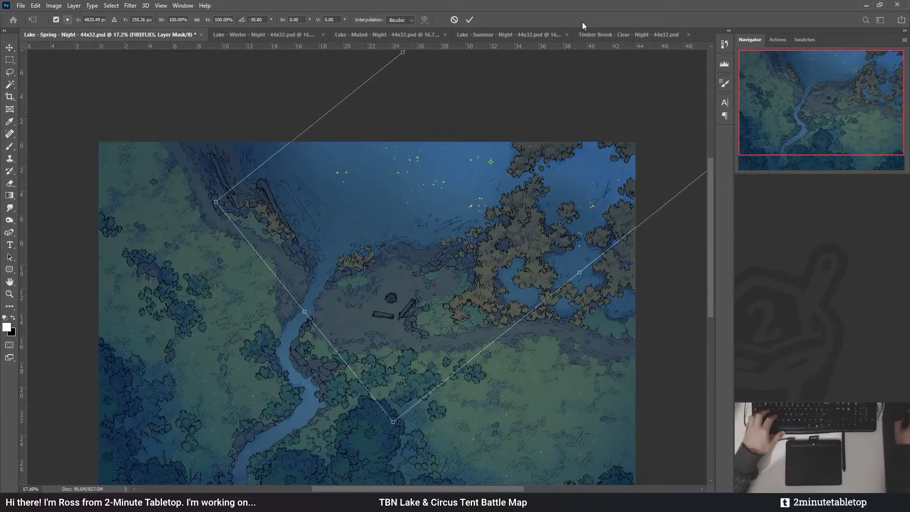
{"action": "left_click", "coordinate": [470, 20]}
- Adjust the sheen layer's hue and saturation to give the lake and stream a softer, less saturated blue
{"action": "scroll", "coordinate": [543, 125], "scroll_direction": "down", "scroll_amount": 3}
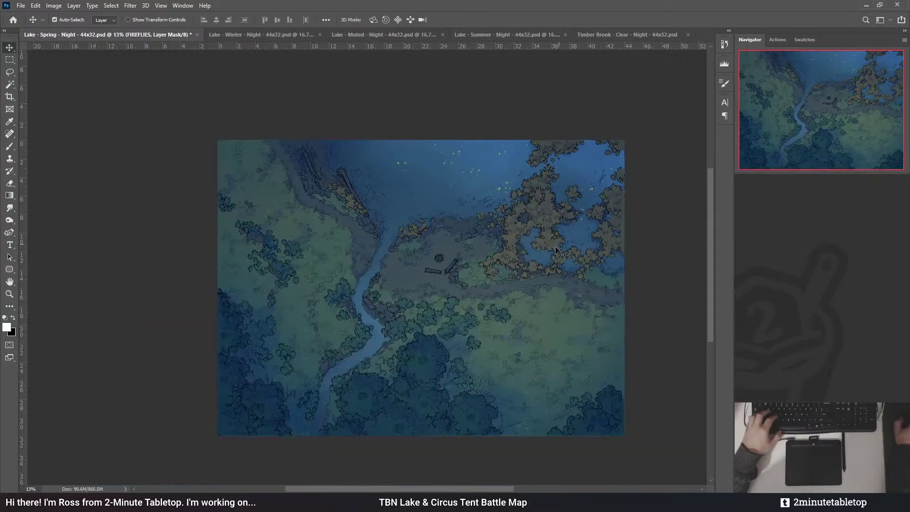
{"action": "scroll", "coordinate": [497, 380], "scroll_direction": "up", "scroll_amount": 3}
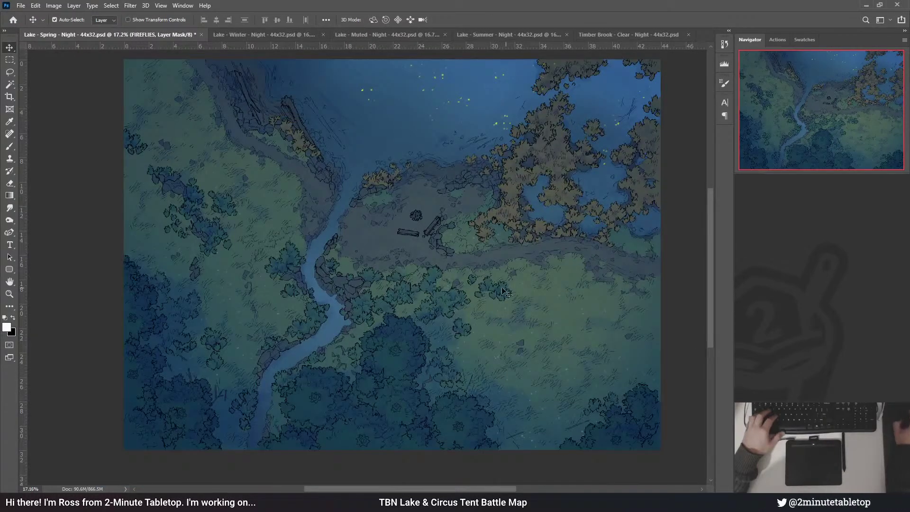
{"action": "scroll", "coordinate": [462, 457], "scroll_direction": "down", "scroll_amount": 2}
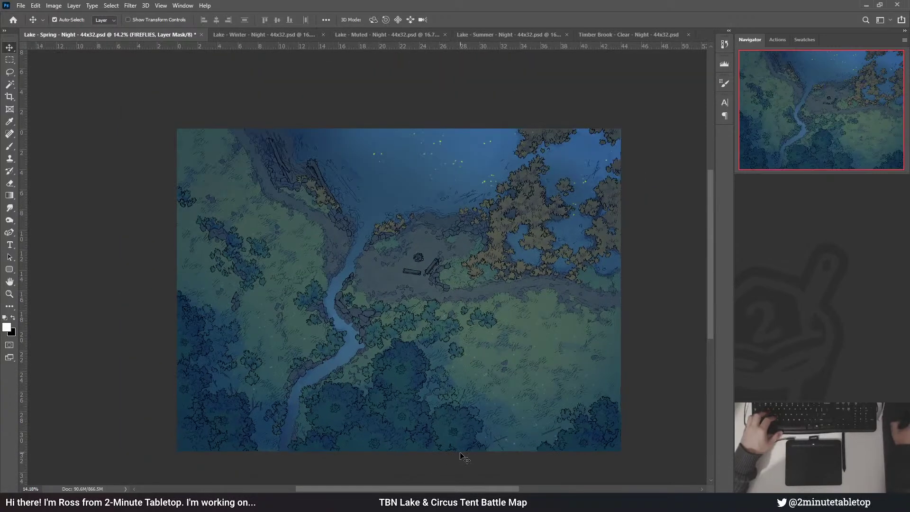
{"action": "scroll", "coordinate": [460, 456], "scroll_direction": "up", "scroll_amount": 3}
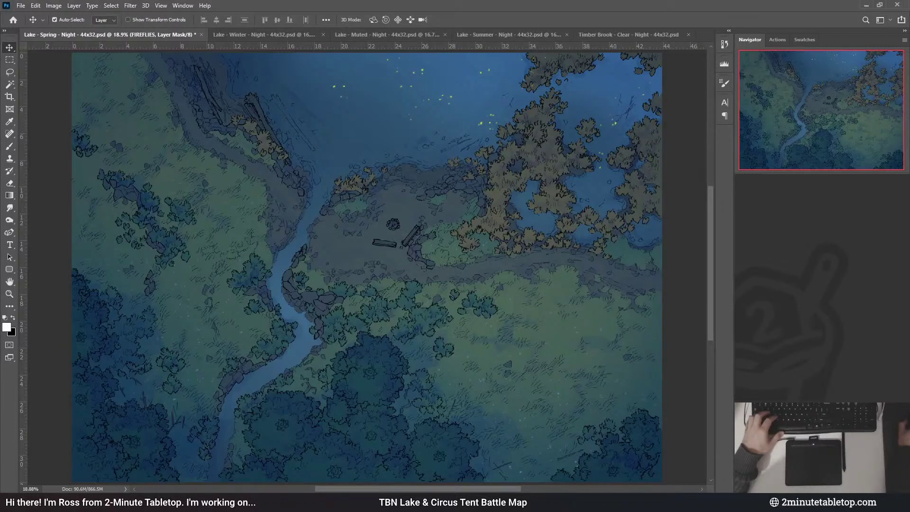
{"action": "key", "text": "ctrl+u"}
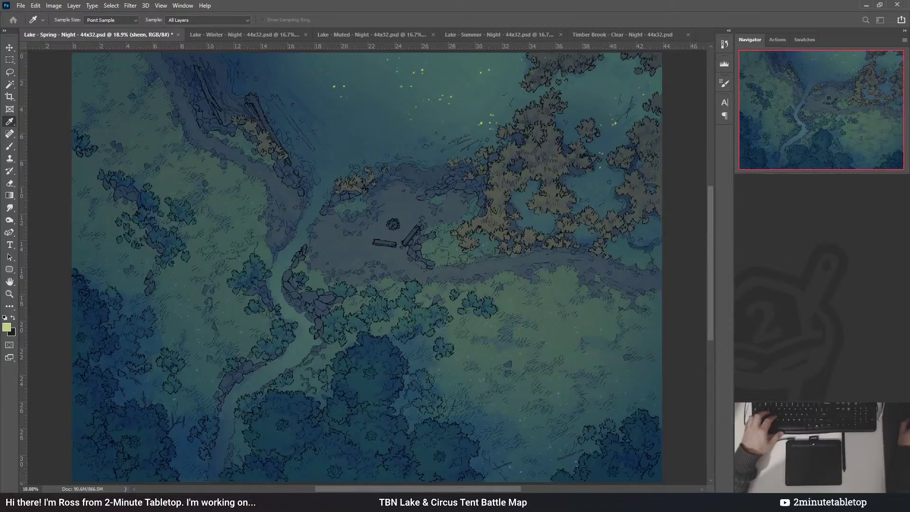
{"action": "key", "text": "v"}
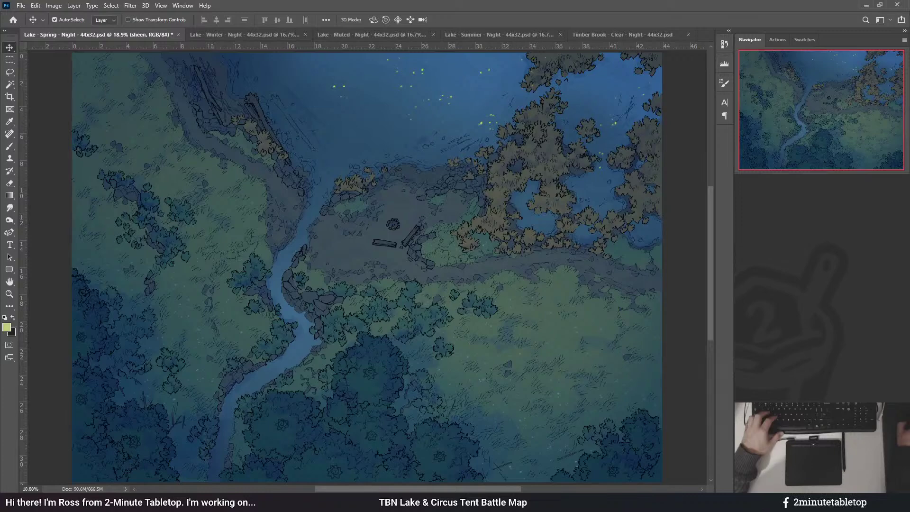
{"action": "key", "text": "i"}
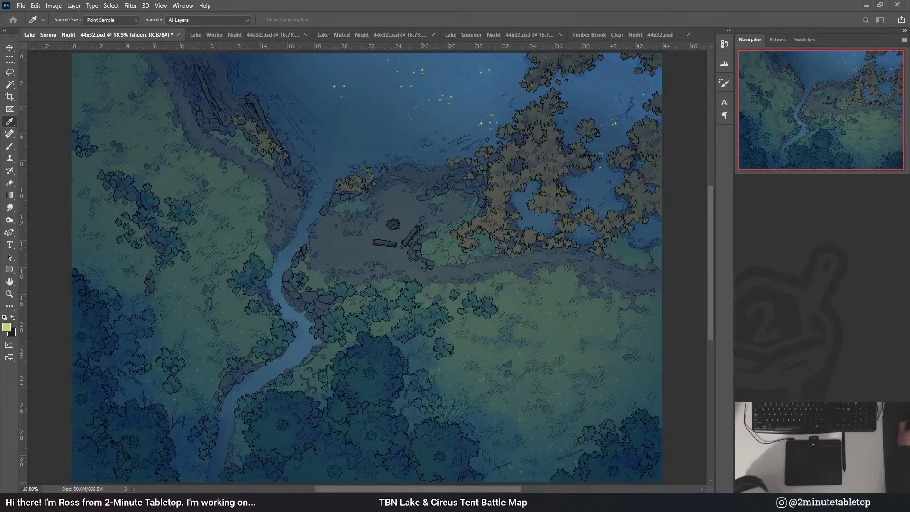
{"action": "key", "text": "v"}
- Strengthen the NIGHT layer's darkening over the whole spring map
{"action": "scroll", "coordinate": [452, 249], "scroll_direction": "down", "scroll_amount": 1}
{"action": "scroll", "coordinate": [453, 249], "scroll_direction": "down", "scroll_amount": 4}
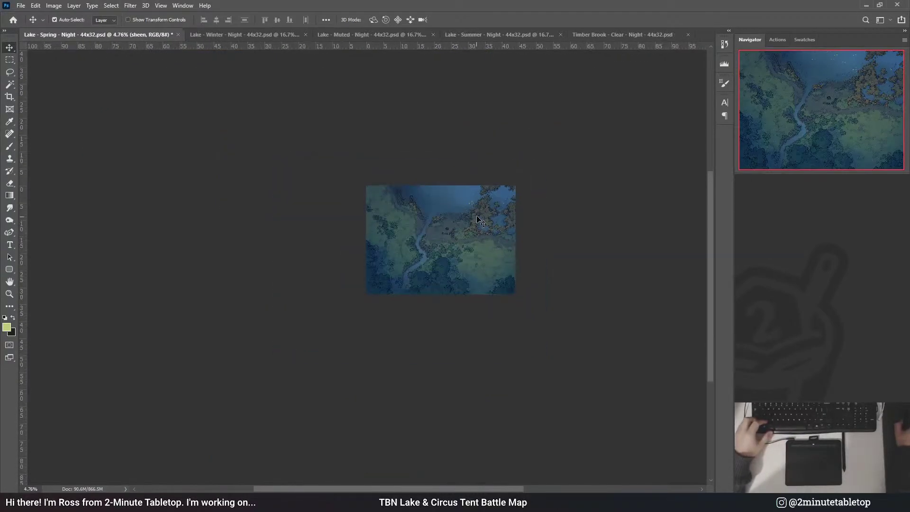
{"action": "scroll", "coordinate": [488, 217], "scroll_direction": "up", "scroll_amount": 5}
{"action": "scroll", "coordinate": [445, 214], "scroll_direction": "up", "scroll_amount": 2}
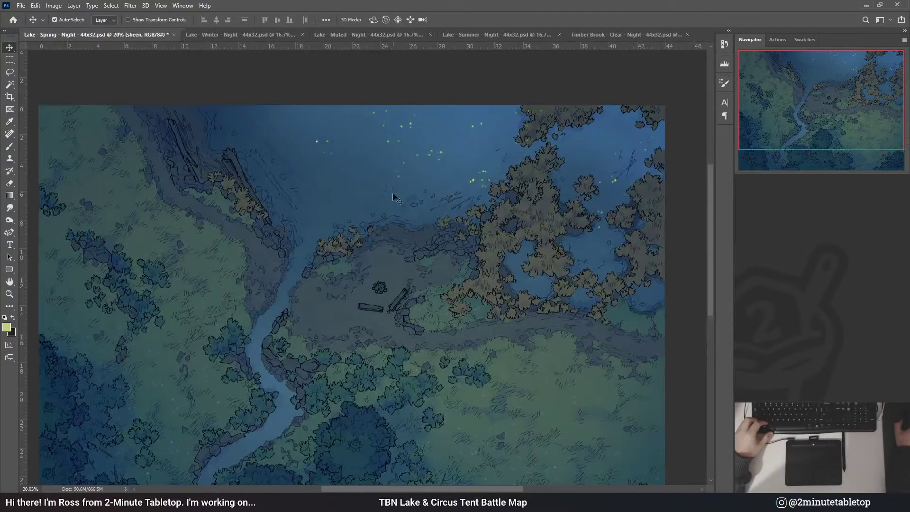
{"action": "scroll", "coordinate": [445, 214], "scroll_direction": "down", "scroll_amount": 3}
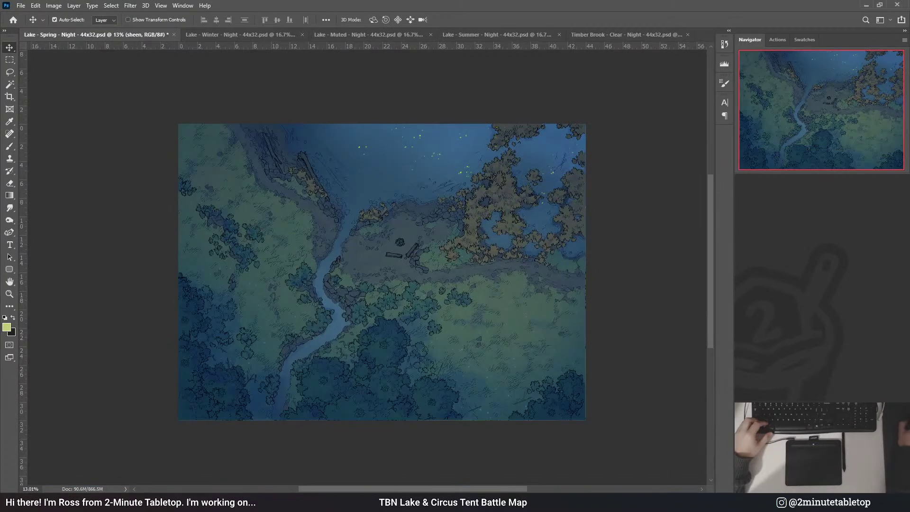
{"action": "scroll", "coordinate": [416, 281], "scroll_direction": "up", "scroll_amount": 4}
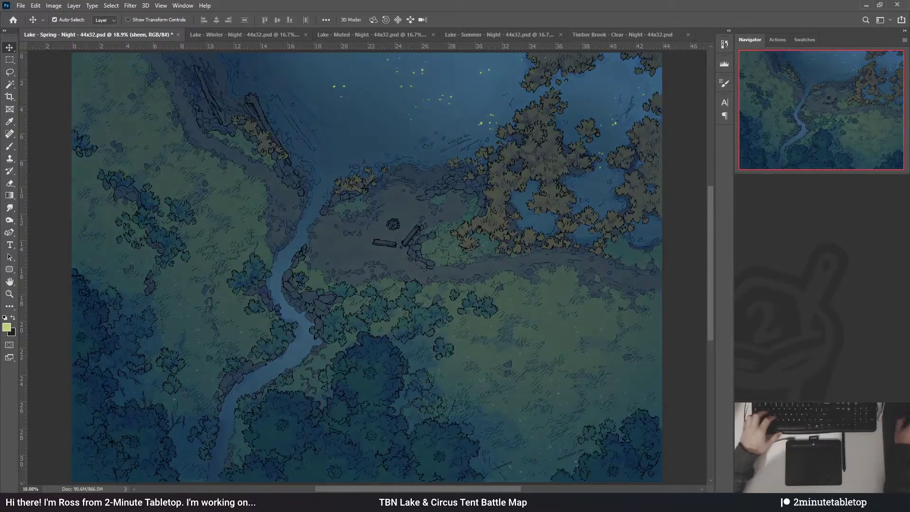
{"action": "key", "text": "alt+]"}
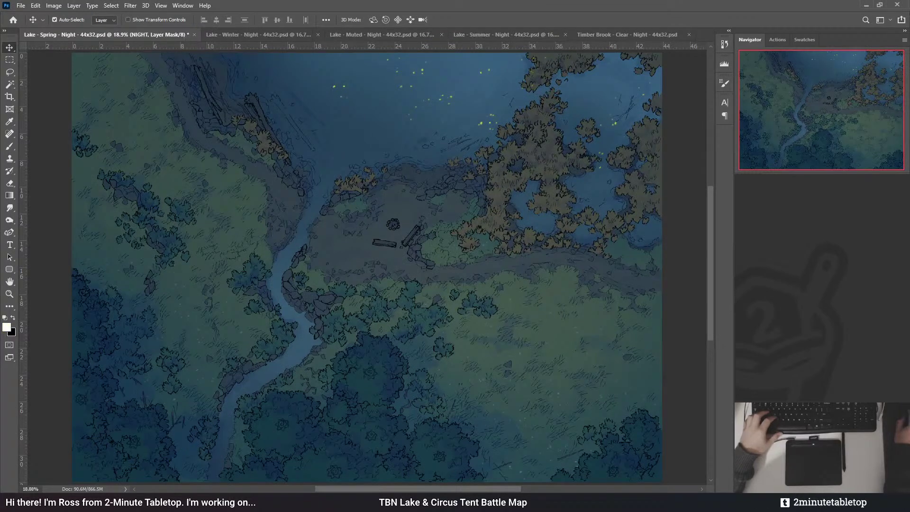
{"action": "key", "text": "ctrl+i"}
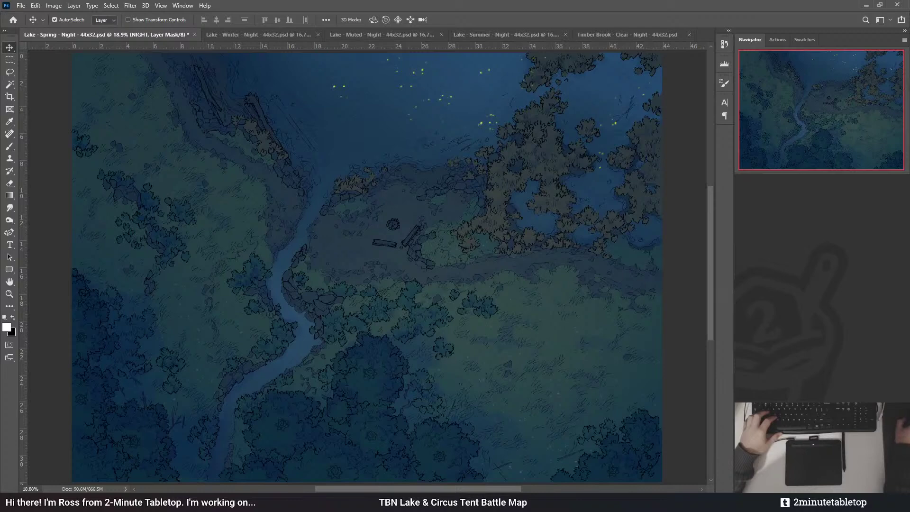
- Shift the sheen layer's colour to a more muted, slightly violet blue on the lake and stream
{"action": "key", "text": "alt+["}
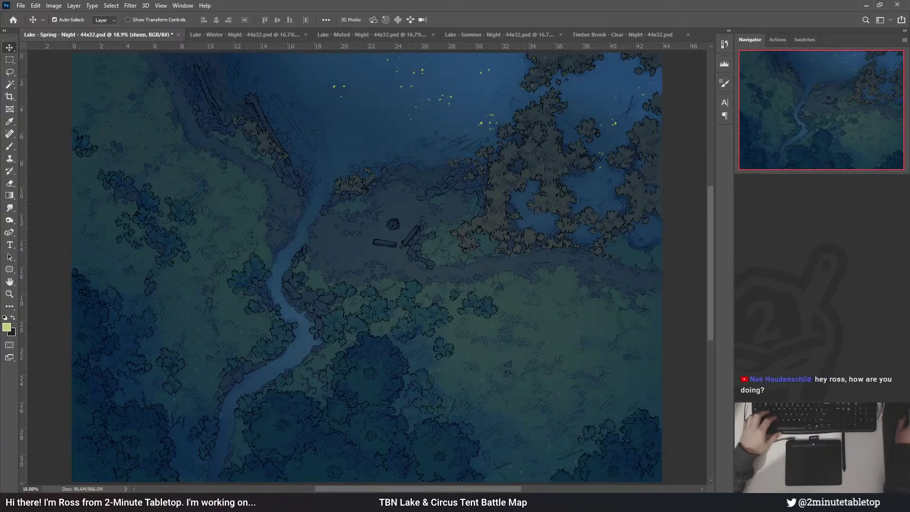
{"action": "key", "text": "i"}
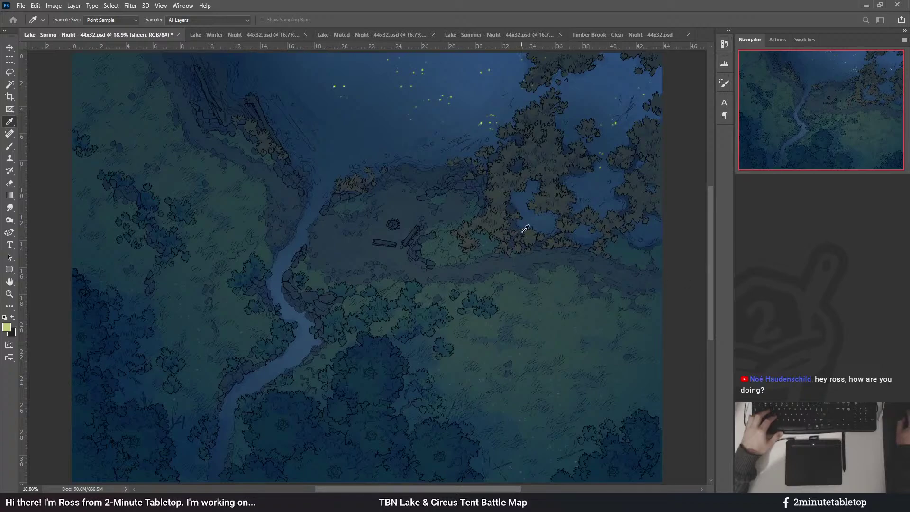
{"action": "key", "text": "v"}
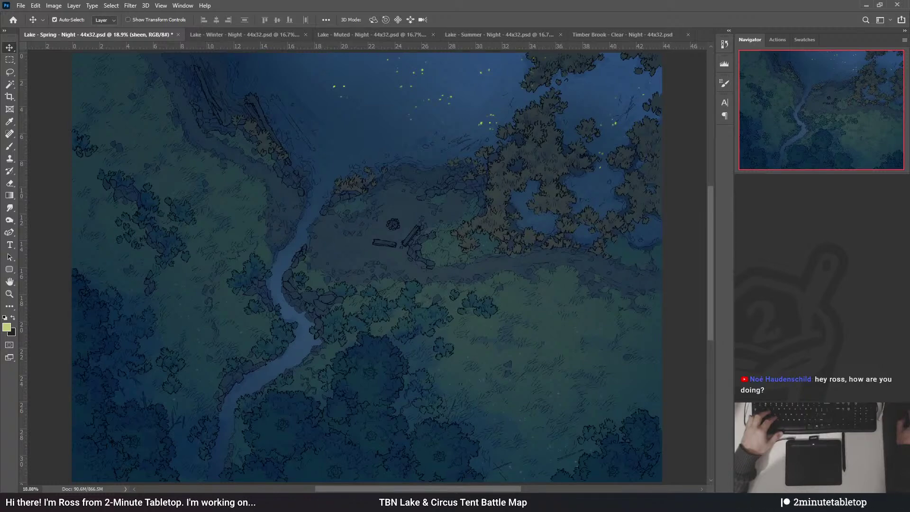
- Lighten the NIGHT layer's darkening, compare it with the Timber Brook reference, and hide the reference again
{"action": "key", "text": "alt+bracketleft"}
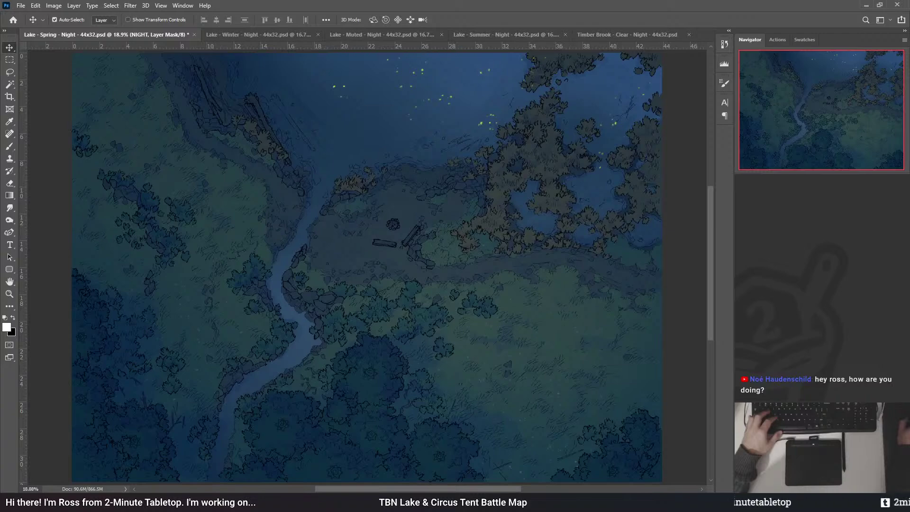
{"action": "key", "text": "5"}
{"action": "key", "text": "0"}
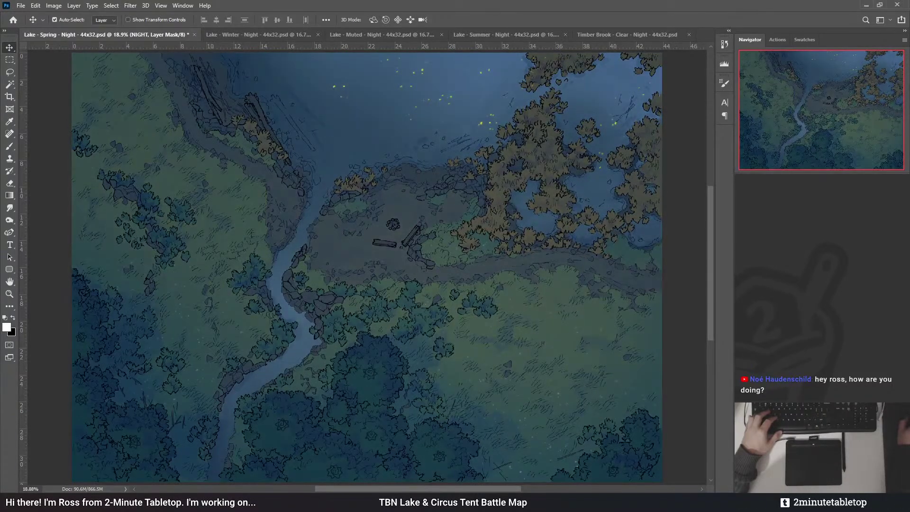
{"action": "key", "text": "ctrl+z"}
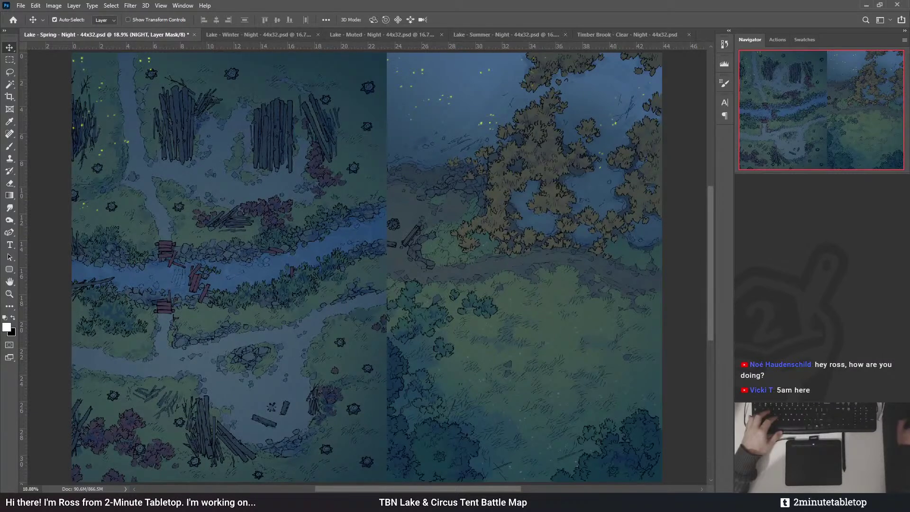
{"action": "key", "text": "ctrl+shift+z"}
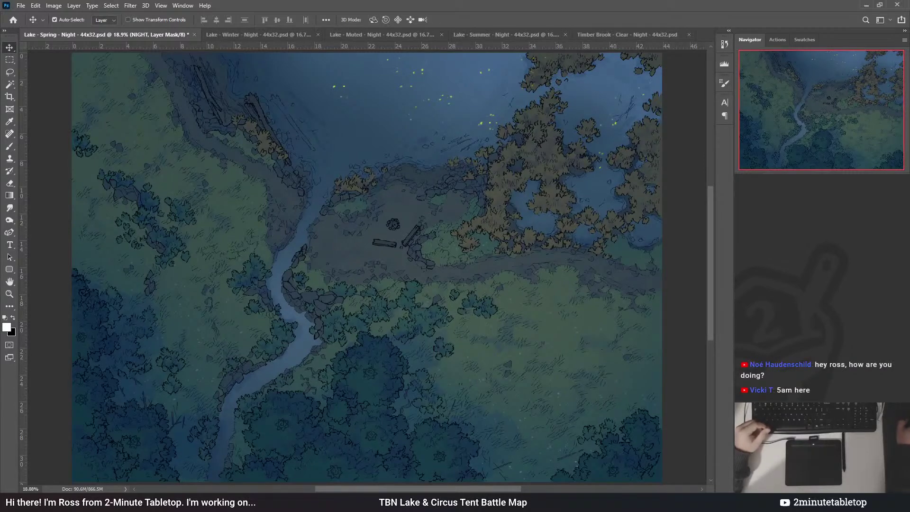
- Shift the sheen layer's colour towards teal on the lake and stream
{"action": "key", "text": "i"}
{"action": "left_click", "coordinate": [541, 264]}
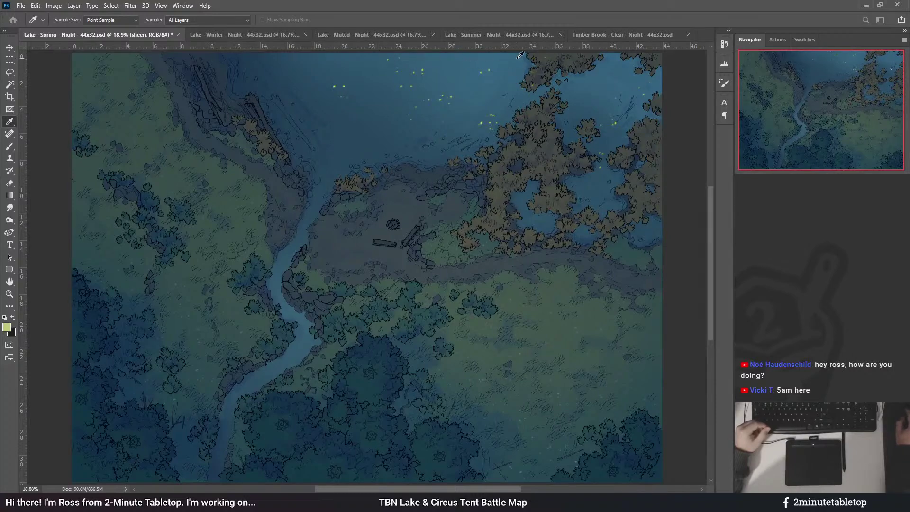
{"action": "key", "text": "v"}
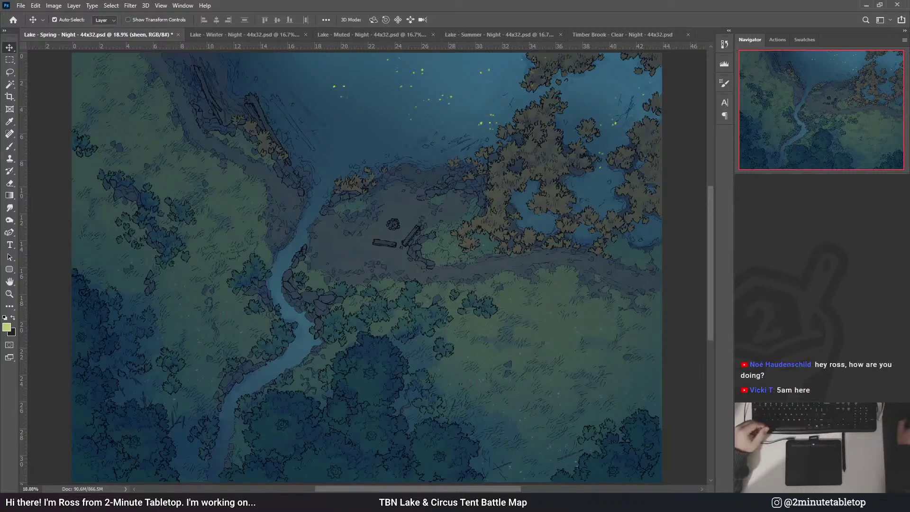
- Select the Exposure 2 layer and examine the night colours of the lake, stream and surrounding forest
{"action": "key", "text": "alt+bracketleft"}
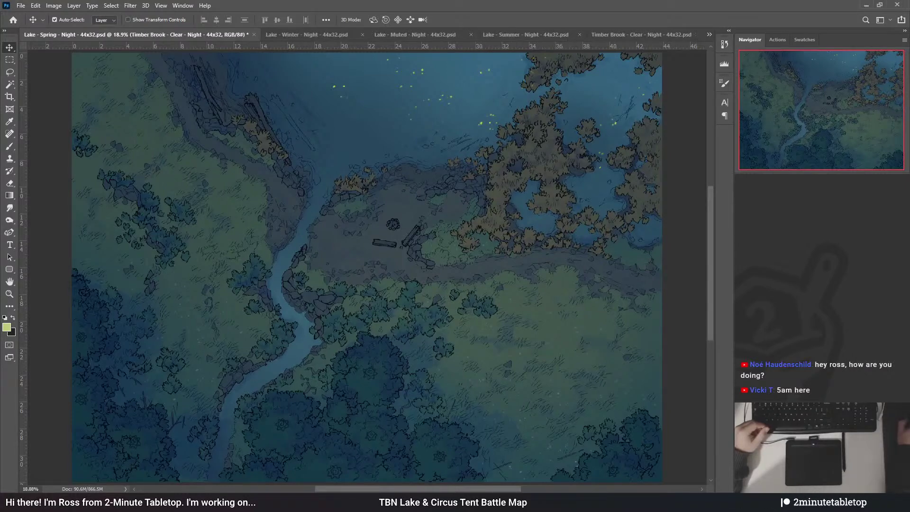
{"action": "key", "text": "alt+bracketright"}
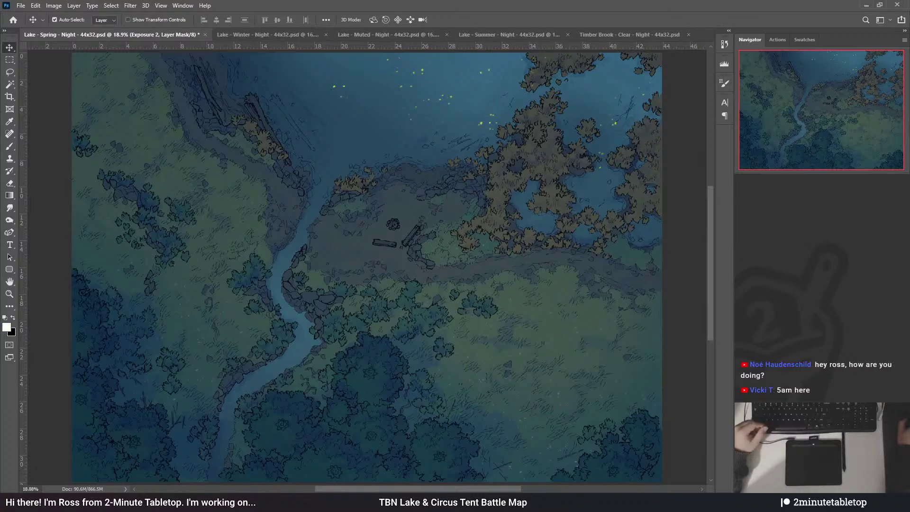
{"action": "left_click_drag", "start_coordinate": [478, 57], "coordinate": [467, 87]}
{"action": "left_click_drag", "start_coordinate": [303, 296], "coordinate": [280, 320]}
{"action": "left_click_drag", "start_coordinate": [446, 123], "coordinate": [635, 61]}
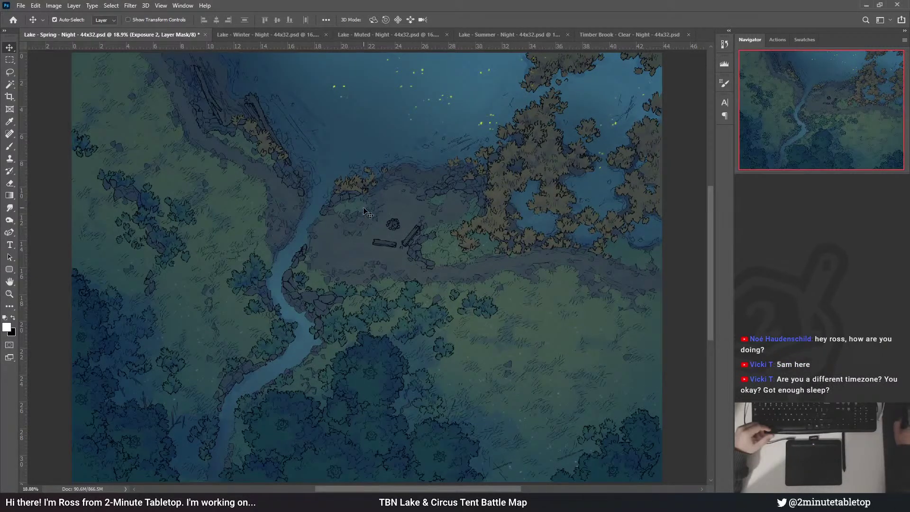
{"action": "scroll", "coordinate": [365, 211], "scroll_direction": "down", "scroll_amount": 2}
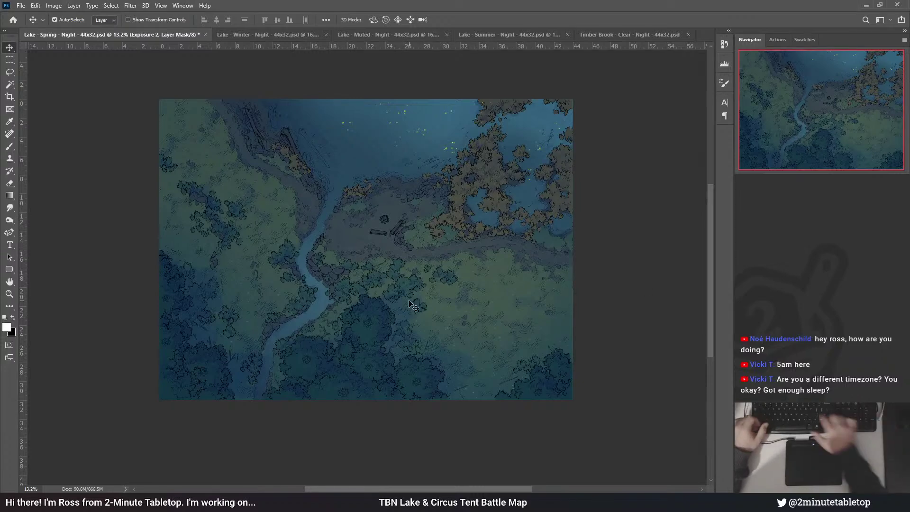
{"action": "scroll", "coordinate": [370, 210], "scroll_direction": "up", "scroll_amount": 2}
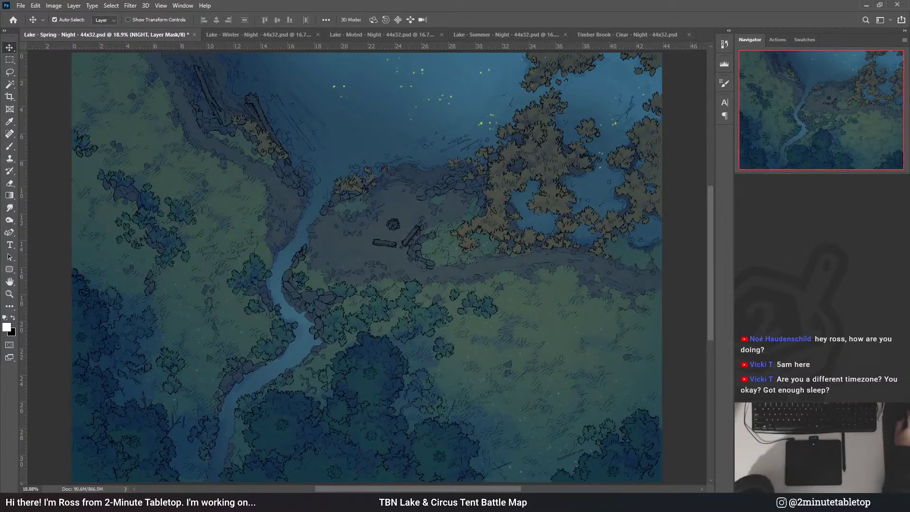
- Compare the spring map with the NIGHT layer hidden and shown, and brighten the night lighting
{"action": "key", "text": "ctrl+comma"}
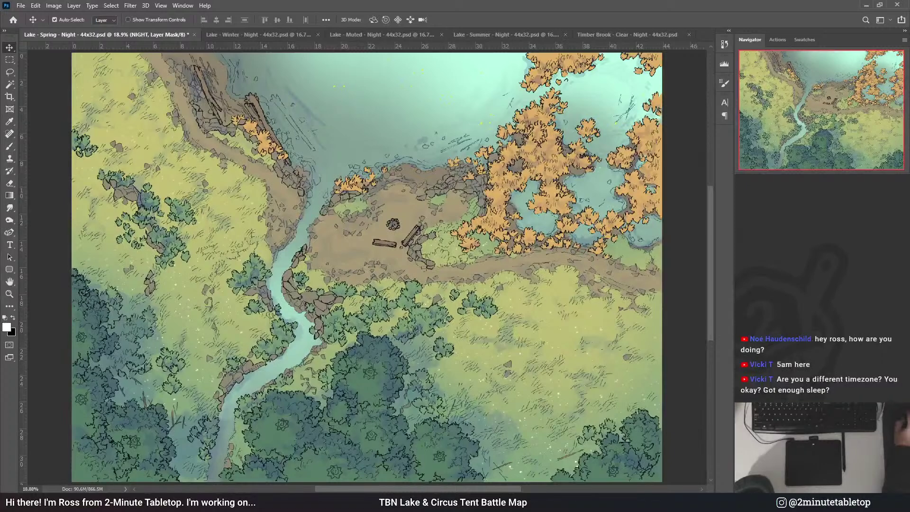
{"action": "key", "text": "ctrl+comma"}
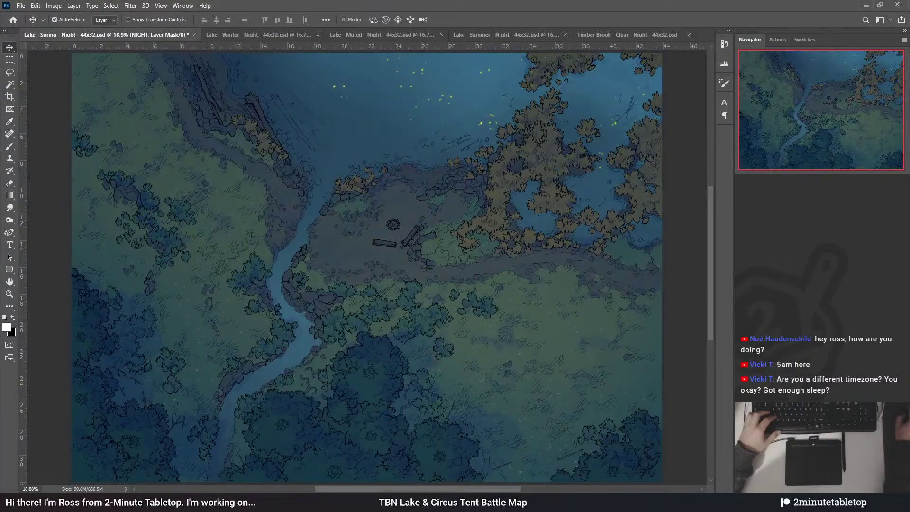
{"action": "key", "text": "ctrl+comma"}
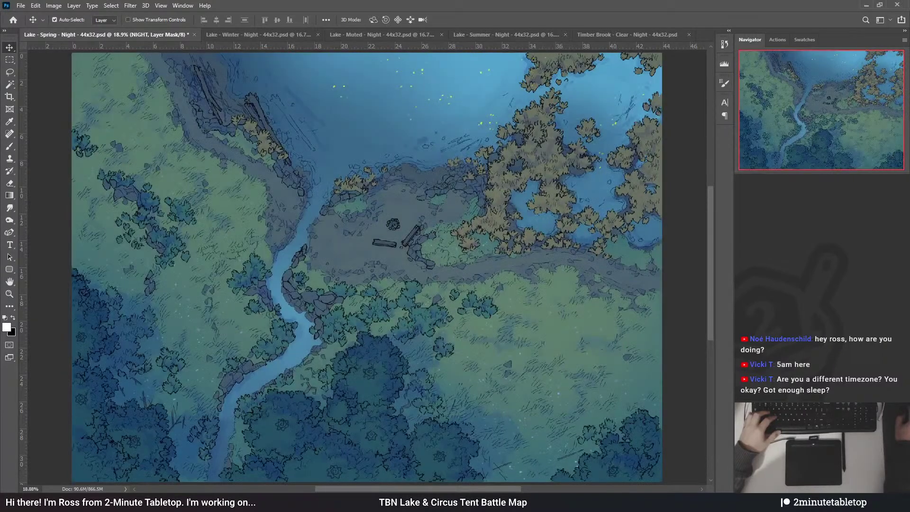
- Darken the night lighting again across the spring map's NIGHT and exposure layers, checking it with layers hidden and shown
{"action": "key", "text": "ctrl+comma"}
{"action": "key", "text": "ctrl+comma"}
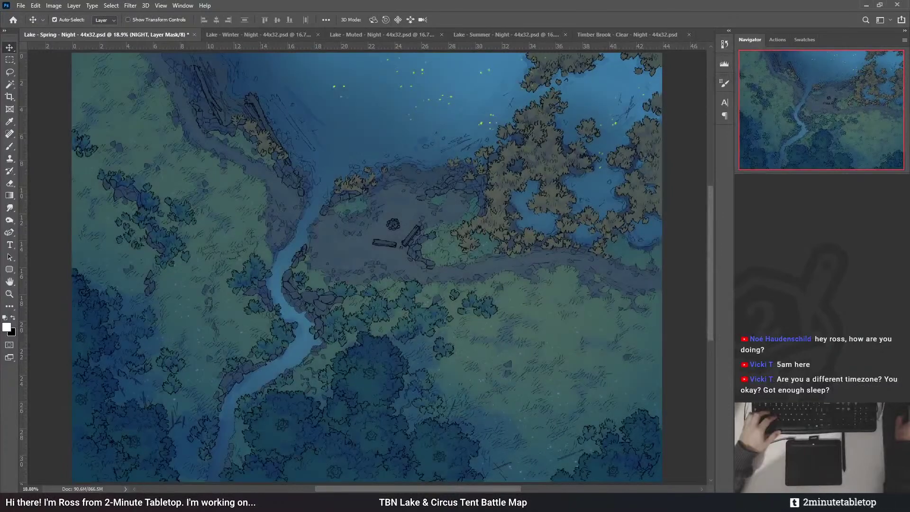
{"action": "key", "text": "ctrl+comma"}
{"action": "key", "text": "ctrl+comma"}
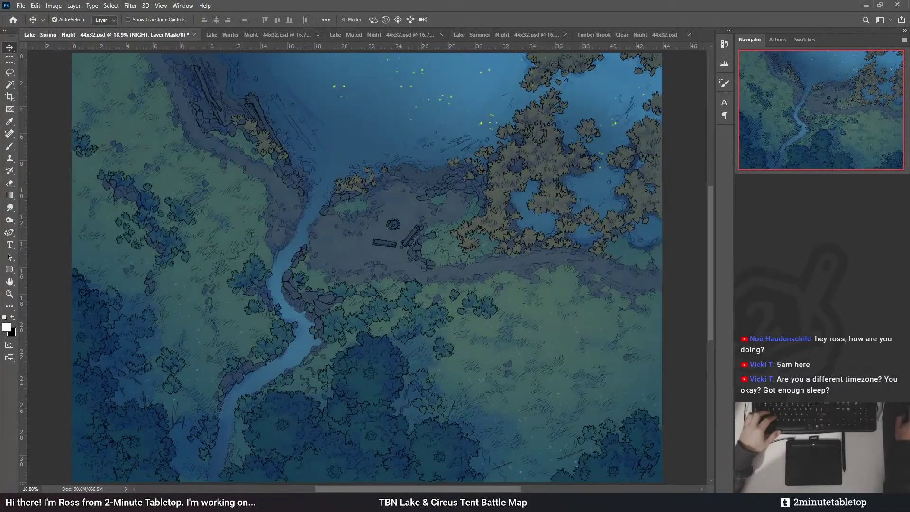
{"action": "key", "text": "ctrl+comma"}
{"action": "key", "text": "alt+bracketright"}
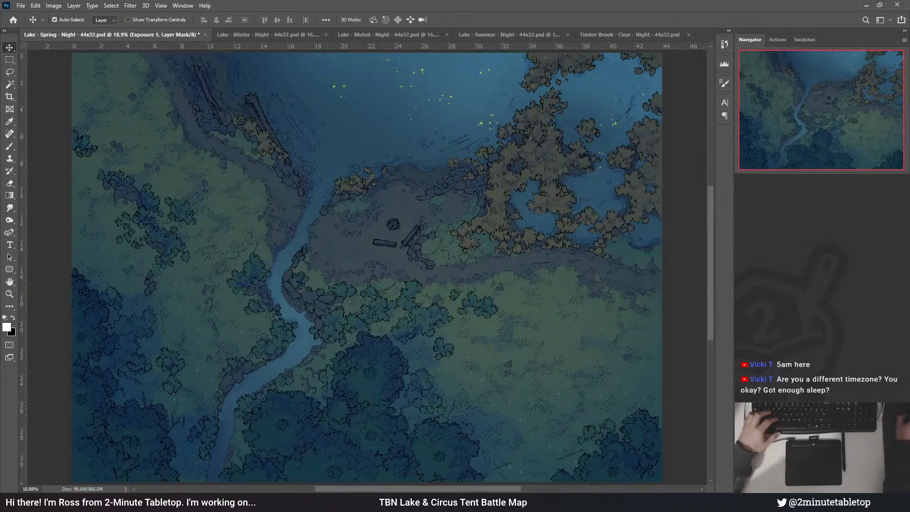
- Compare the spring map with the Timber Brook night reference, remove the reference from view, and save the document
{"action": "left_click_drag", "start_coordinate": [391, 252], "coordinate": [553, 252]}
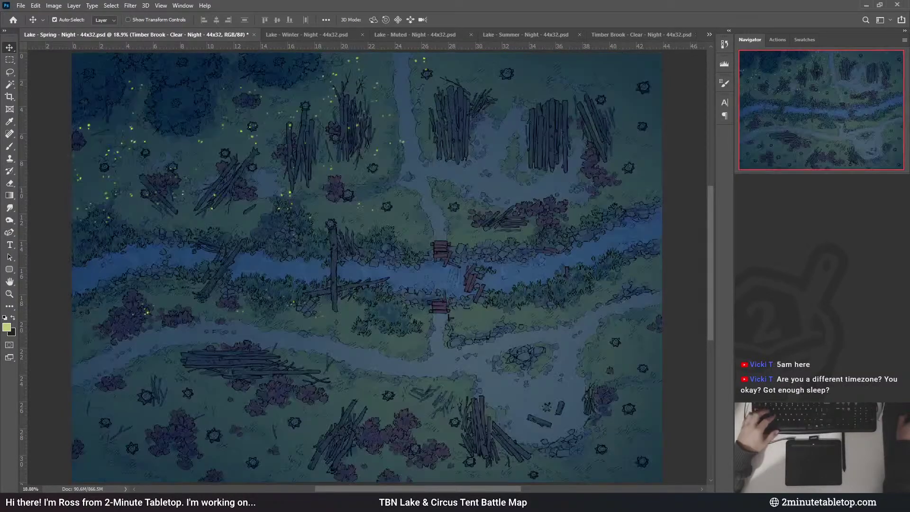
{"action": "key", "text": "ctrl+comma"}
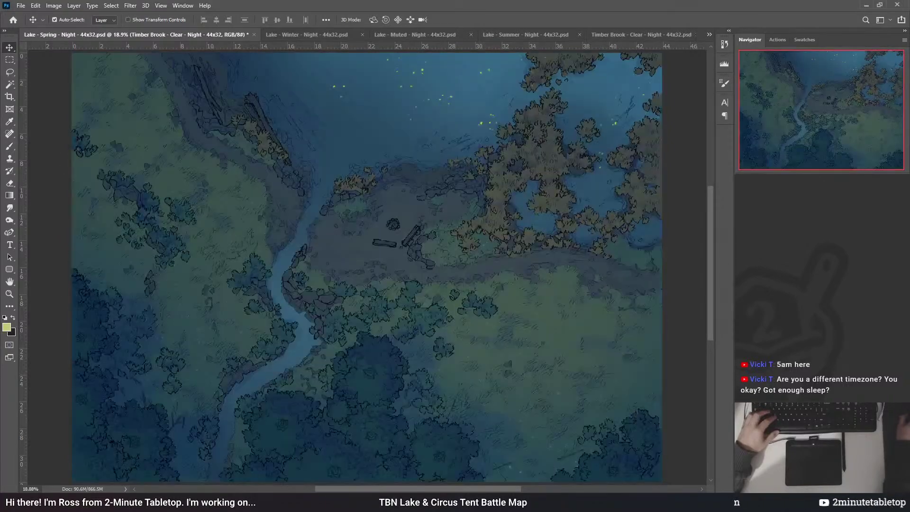
{"action": "key", "text": "ctrl+s"}
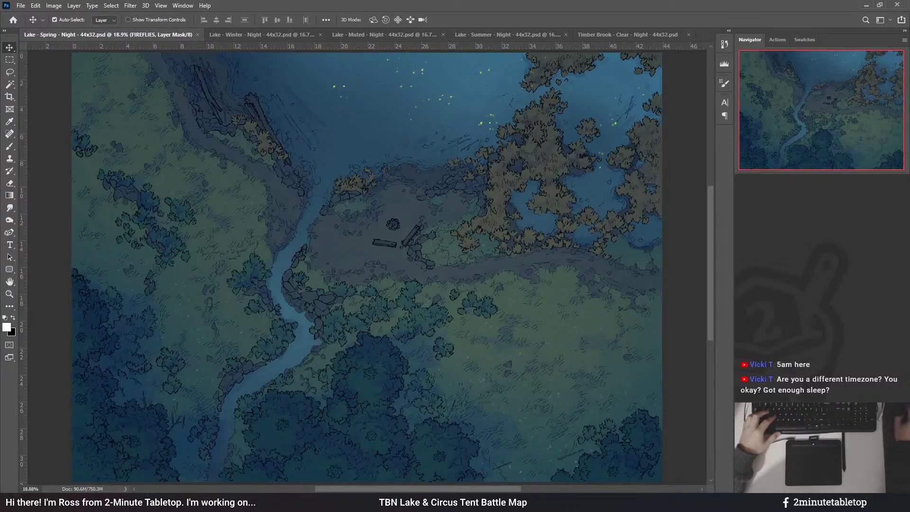
- On the Exposure 2 layer's mask, draw black and then white radial gradients at 100% opacity from the lake shore towards the forest
{"action": "key", "text": "alt+bracketleft"}
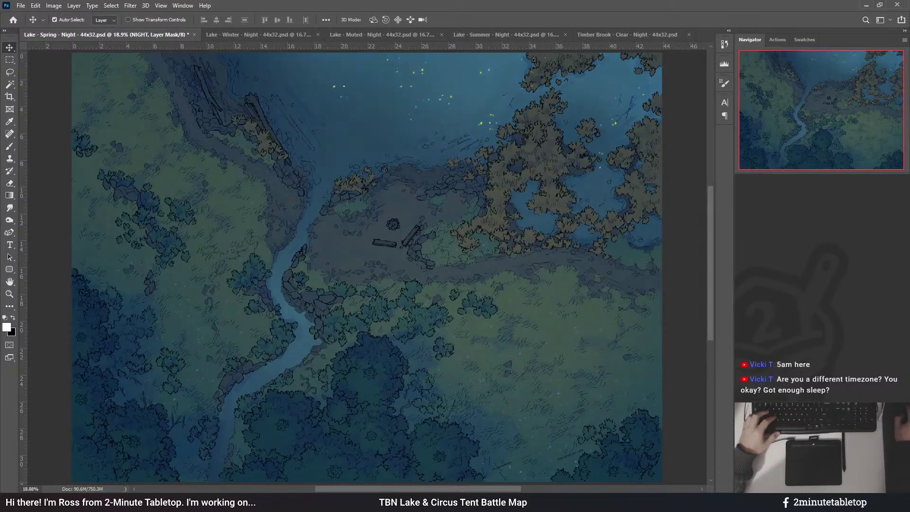
{"action": "key", "text": "alt+bracketright"}
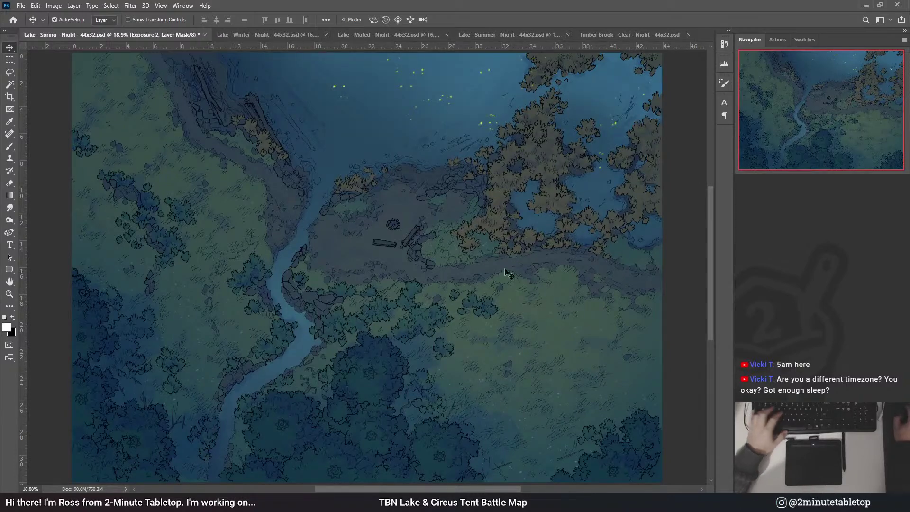
{"action": "key", "text": "g"}
{"action": "key", "text": "x"}
{"action": "left_click_drag", "start_coordinate": [428, 129], "coordinate": [327, 392]}
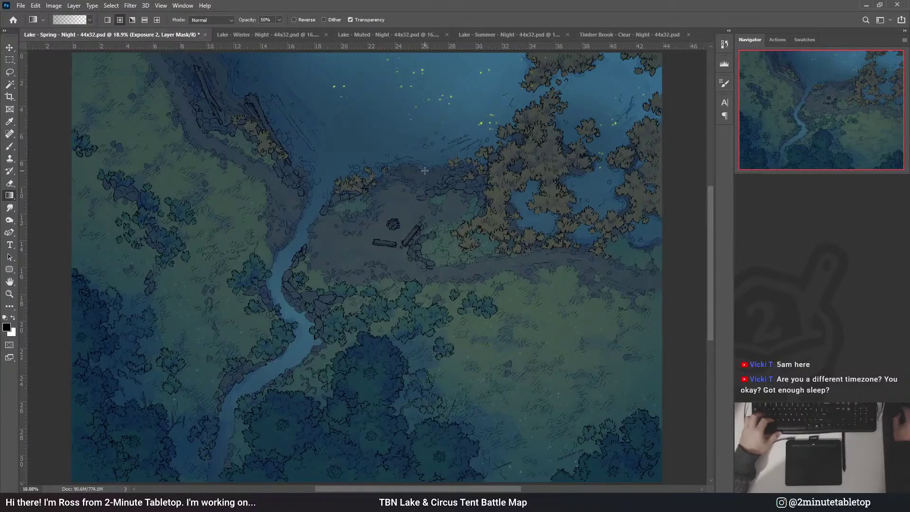
{"action": "left_click_drag", "start_coordinate": [249, 22], "coordinate": [275, 21]}
{"action": "left_click_drag", "start_coordinate": [426, 168], "coordinate": [299, 298]}
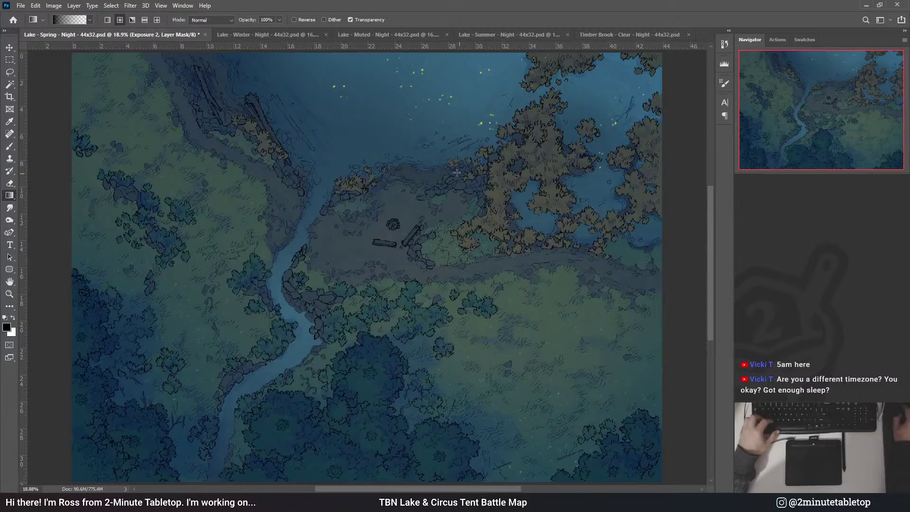
{"action": "key", "text": "x"}
{"action": "left_click_drag", "start_coordinate": [423, 152], "coordinate": [339, 299]}
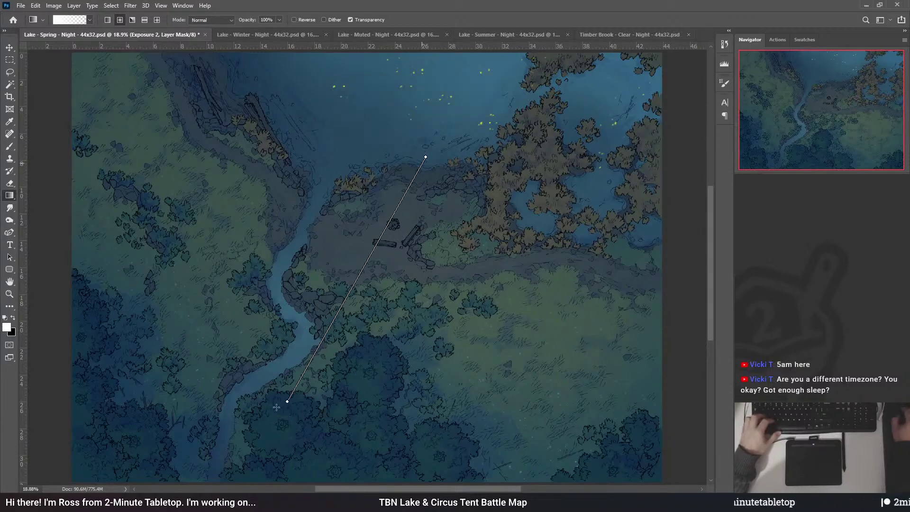
- Draw a white and then a black radial gradient on the NIGHT layer's mask, running from the lake towards the lower forest
{"action": "key", "text": "alt+]"}
{"action": "scroll", "coordinate": [367, 267], "scroll_direction": "down", "scroll_amount": 3}
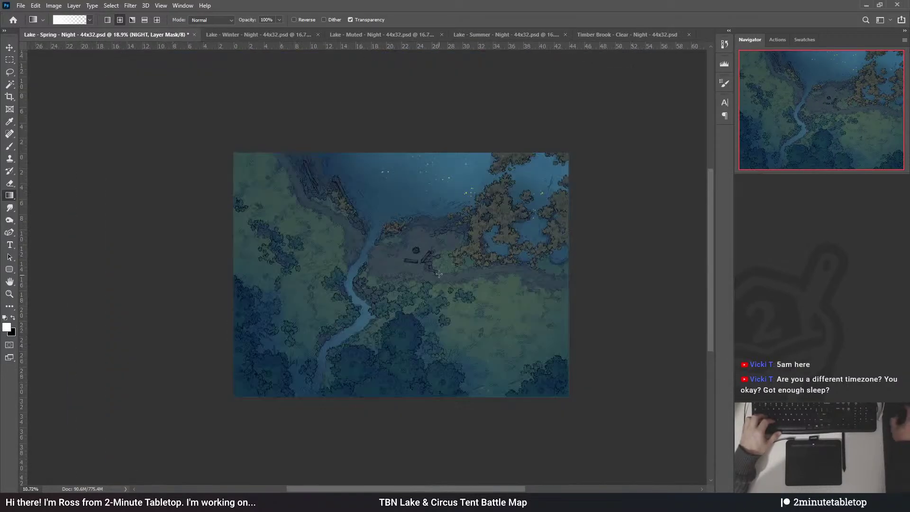
{"action": "left_click_drag", "start_coordinate": [486, 164], "coordinate": [299, 343]}
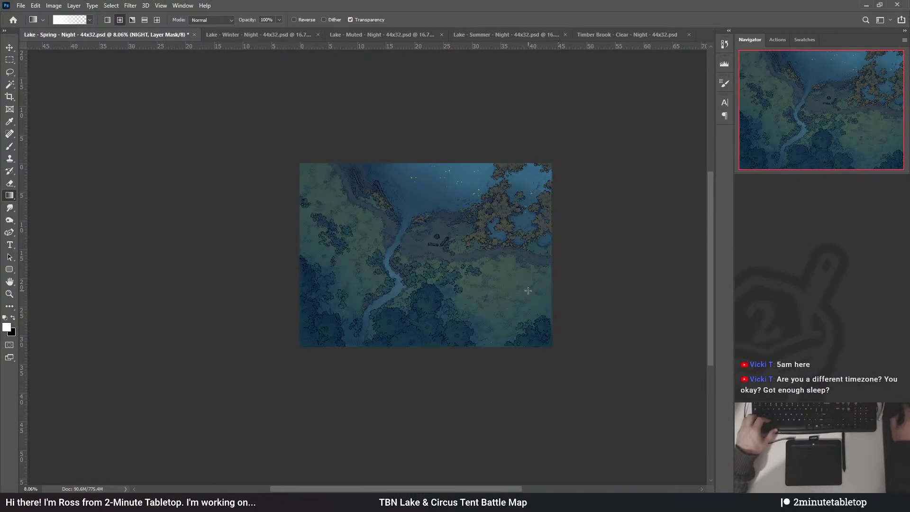
{"action": "key", "text": "x"}
{"action": "left_click_drag", "start_coordinate": [441, 187], "coordinate": [379, 353]}
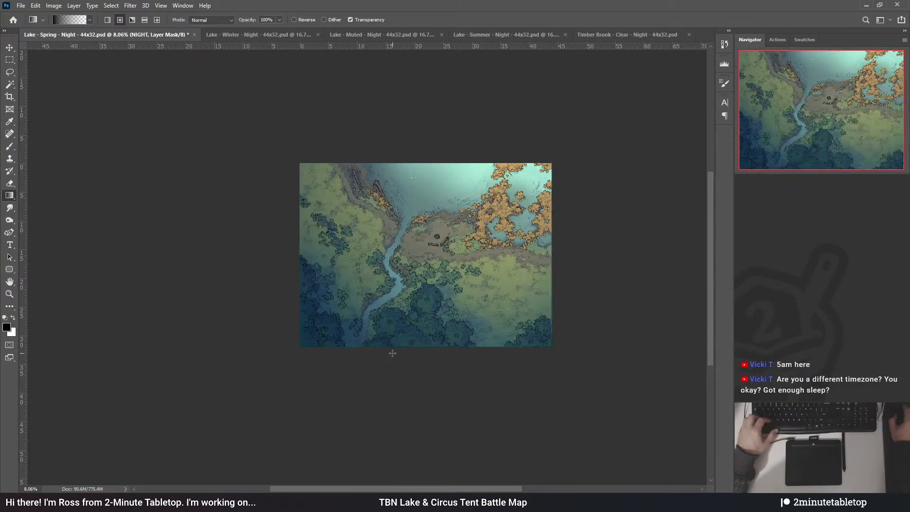
- Rework the NIGHT layer's mask with wide radial gradients starting around the map's edges, and check the lighting of the whole map
{"action": "left_click_drag", "start_coordinate": [512, 320], "coordinate": [553, 141]}
{"action": "scroll", "coordinate": [518, 373], "scroll_direction": "down", "scroll_amount": 3}
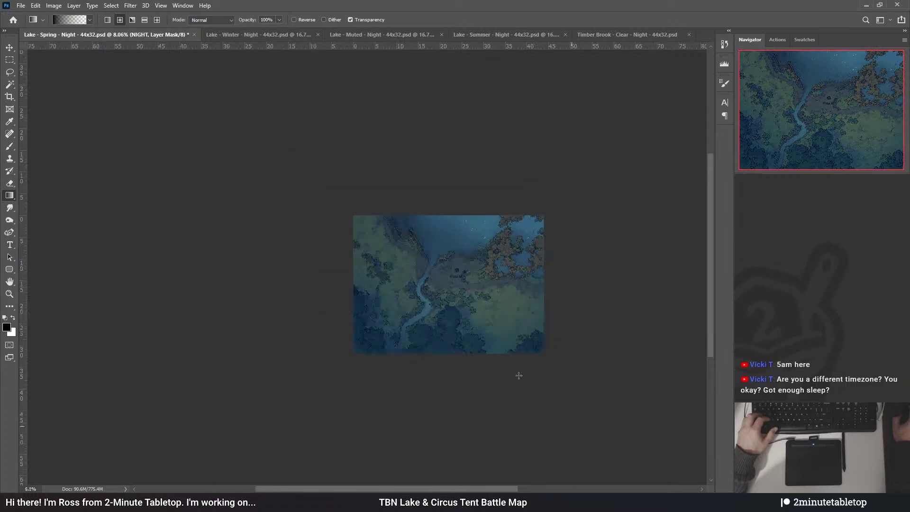
{"action": "left_click_drag", "start_coordinate": [498, 321], "coordinate": [579, 351]}
{"action": "scroll", "coordinate": [550, 343], "scroll_direction": "up", "scroll_amount": 1}
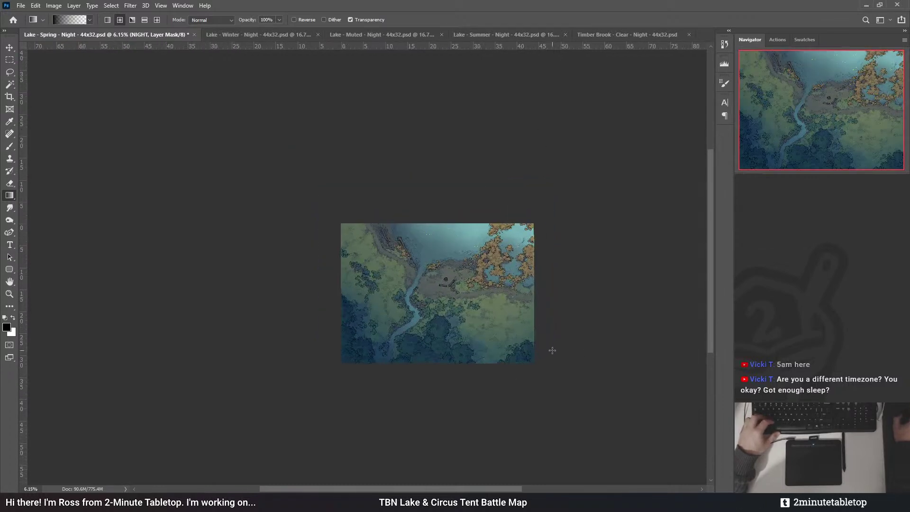
{"action": "scroll", "coordinate": [560, 325], "scroll_direction": "up", "scroll_amount": 1}
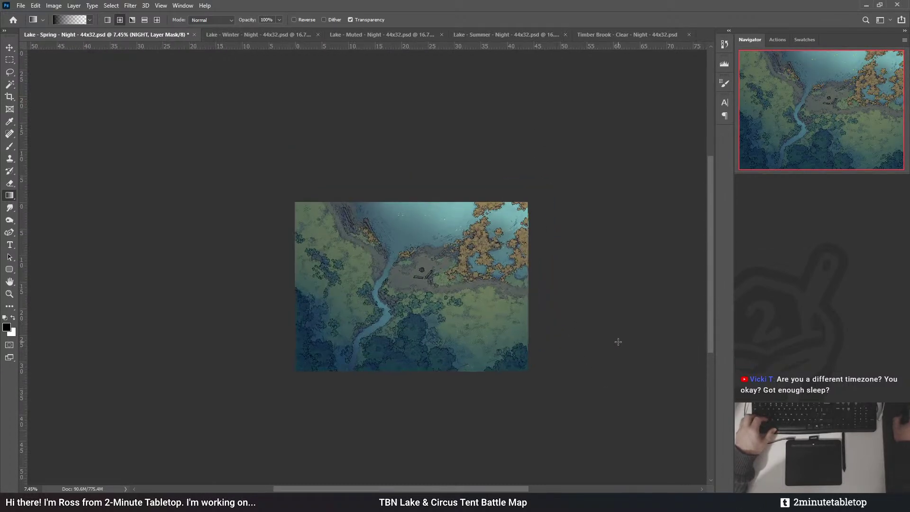
{"action": "left_click_drag", "start_coordinate": [617, 342], "coordinate": [506, 95]}
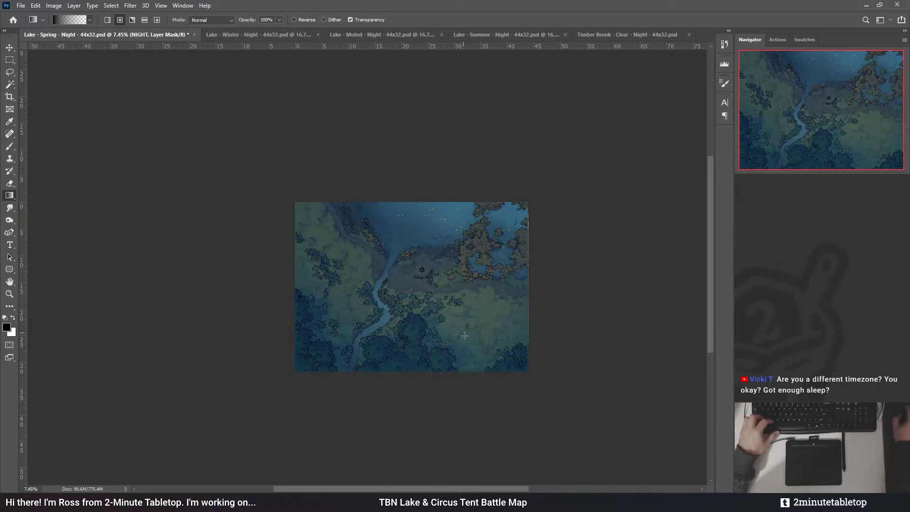
{"action": "scroll", "coordinate": [508, 277], "scroll_direction": "up", "scroll_amount": 2}
{"action": "scroll", "coordinate": [446, 276], "scroll_direction": "down", "scroll_amount": 2}
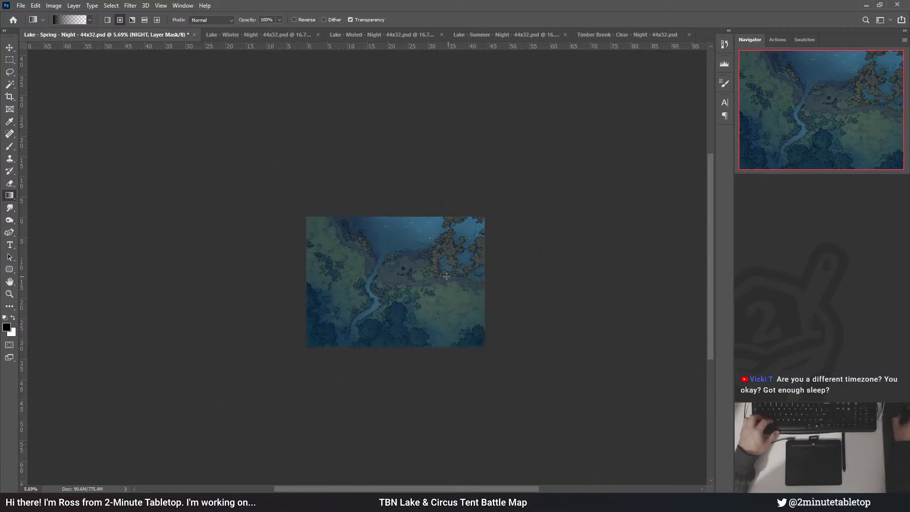
{"action": "scroll", "coordinate": [414, 269], "scroll_direction": "up", "scroll_amount": 1}
{"action": "scroll", "coordinate": [411, 228], "scroll_direction": "up", "scroll_amount": 2}
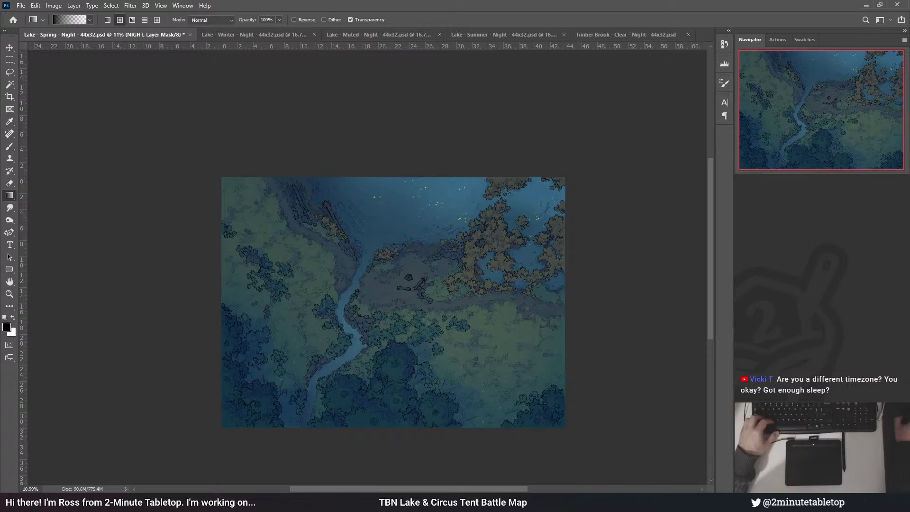
- Adjust the colour of the water layer and the sheen layer to refine the blue of the lake and stream
{"action": "key", "text": "i"}
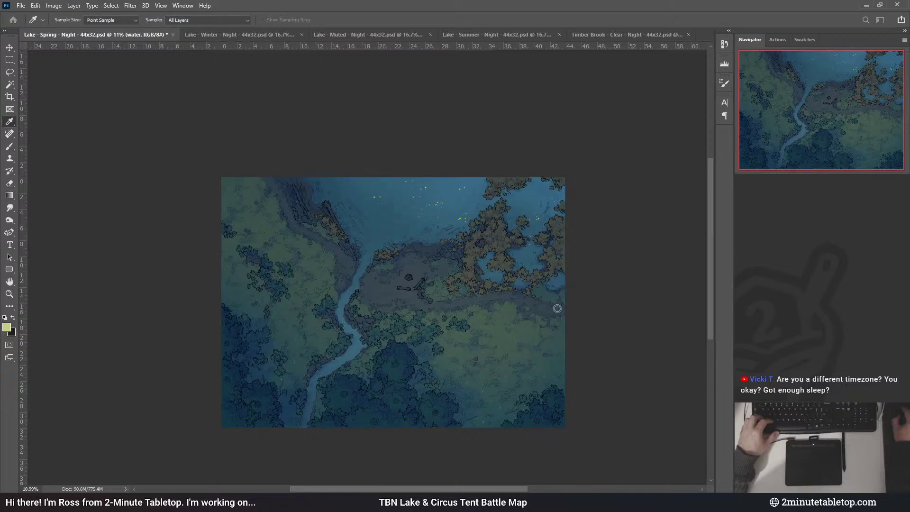
{"action": "key", "text": "g"}
{"action": "key", "text": "alt+bracketright"}
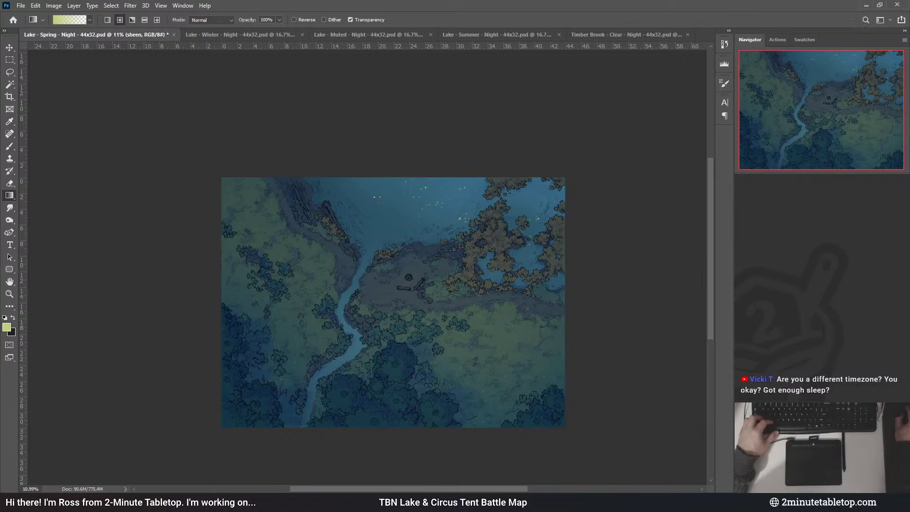
{"action": "key", "text": "i"}
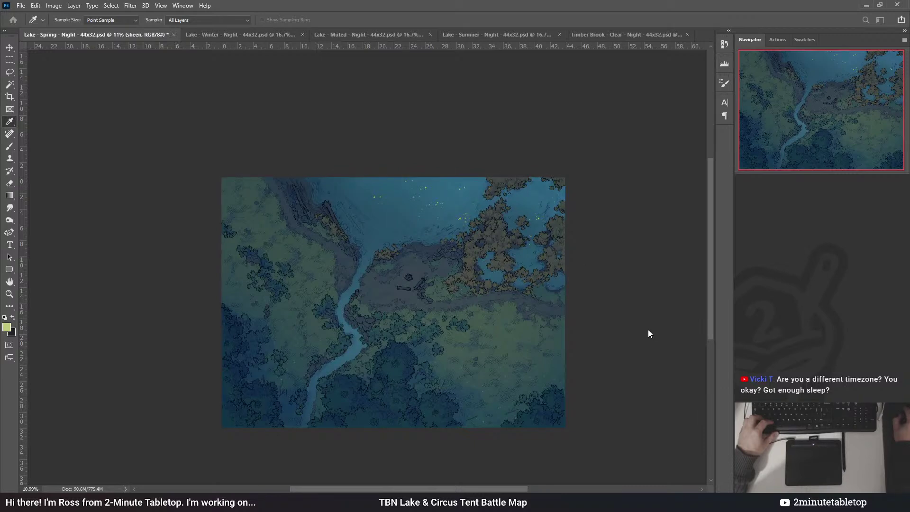
{"action": "key", "text": "g"}
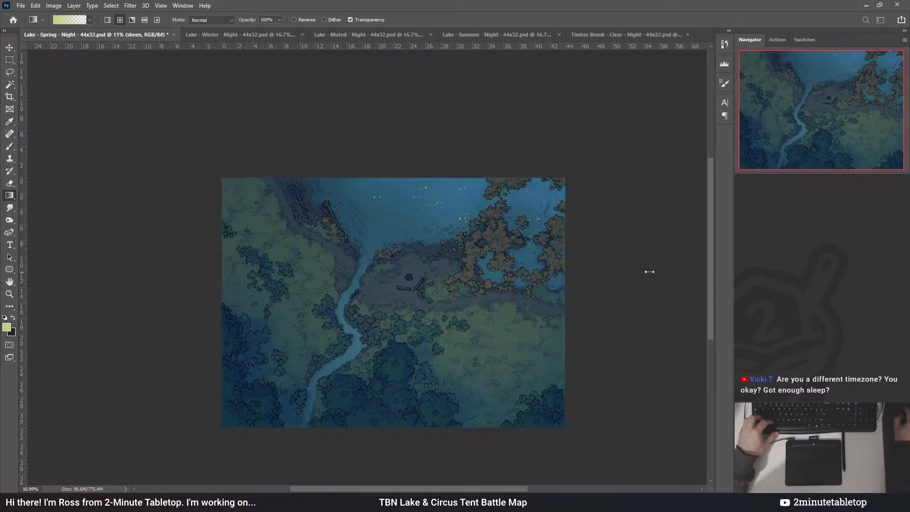
- Check the Spring night map's lighting up close, going through its secondary, Exposure 2 and Brightness/Contrast 3 layers
{"action": "scroll", "coordinate": [421, 250], "scroll_direction": "down", "scroll_amount": 2}
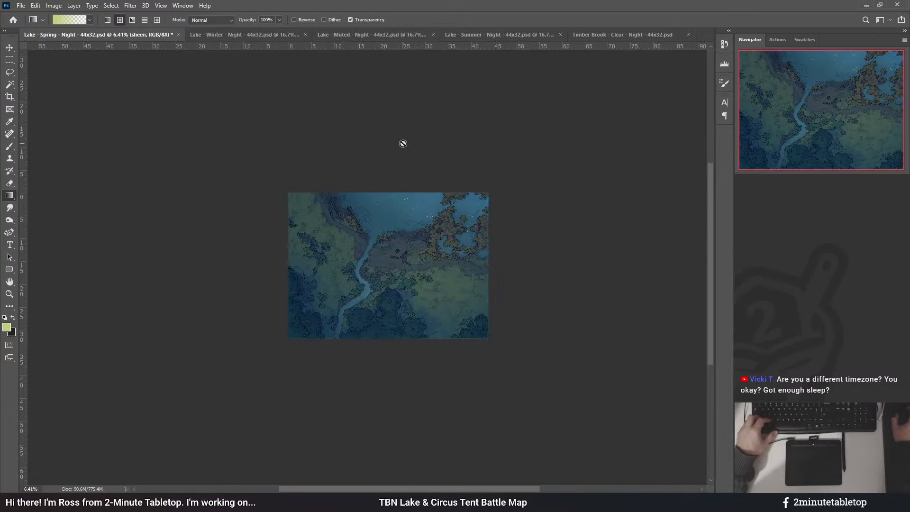
{"action": "scroll", "coordinate": [409, 213], "scroll_direction": "up", "scroll_amount": 2}
{"action": "scroll", "coordinate": [408, 212], "scroll_direction": "up", "scroll_amount": 2}
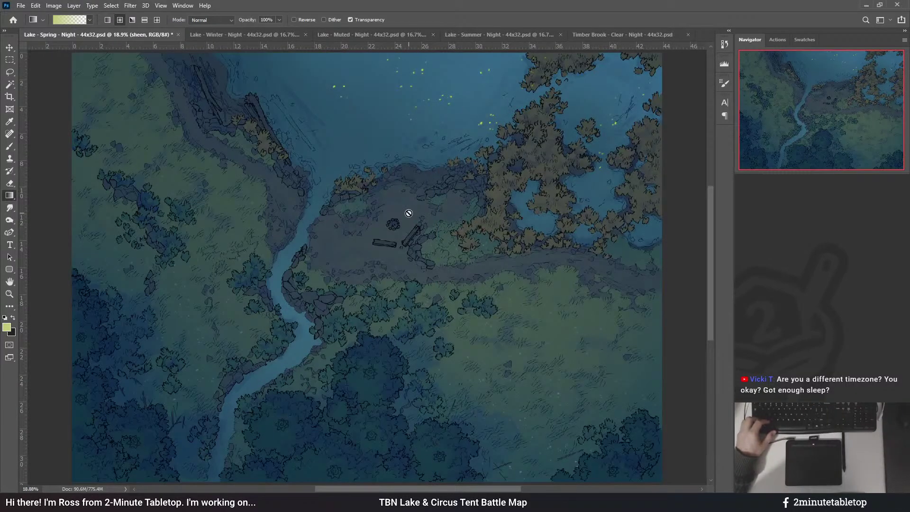
{"action": "scroll", "coordinate": [312, 136], "scroll_direction": "up", "scroll_amount": 3}
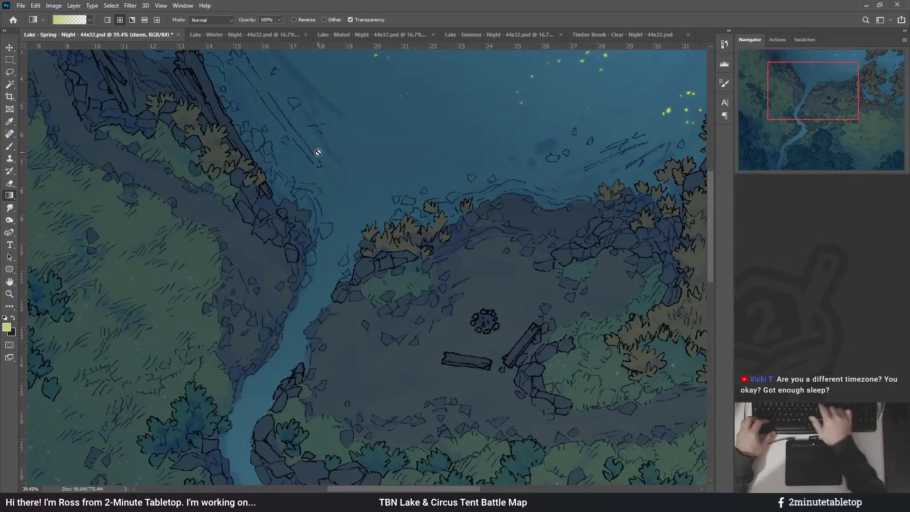
{"action": "scroll", "coordinate": [320, 157], "scroll_direction": "down", "scroll_amount": 3}
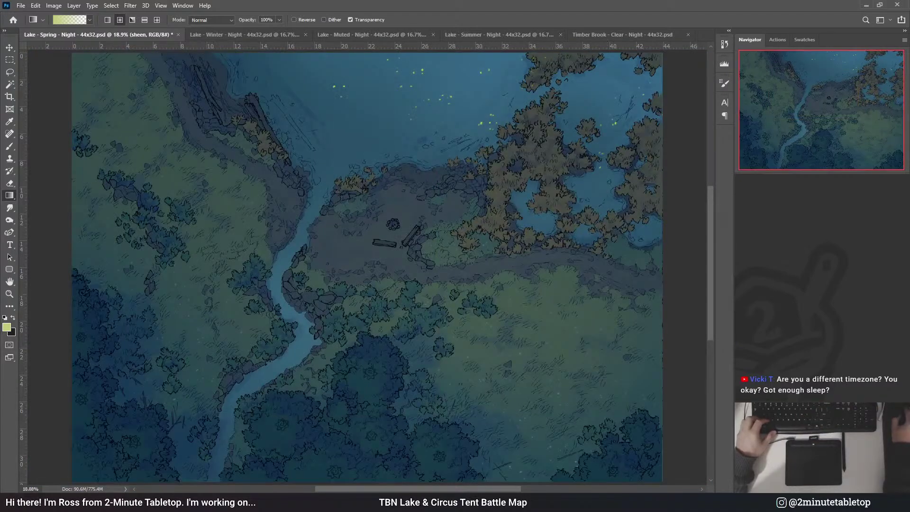
{"action": "key", "text": "alt+bracketleft"}
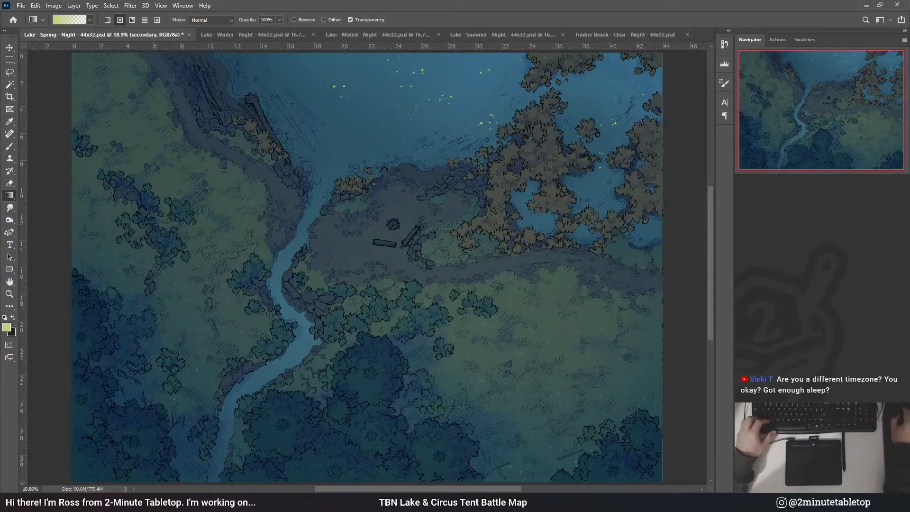
{"action": "key", "text": "i"}
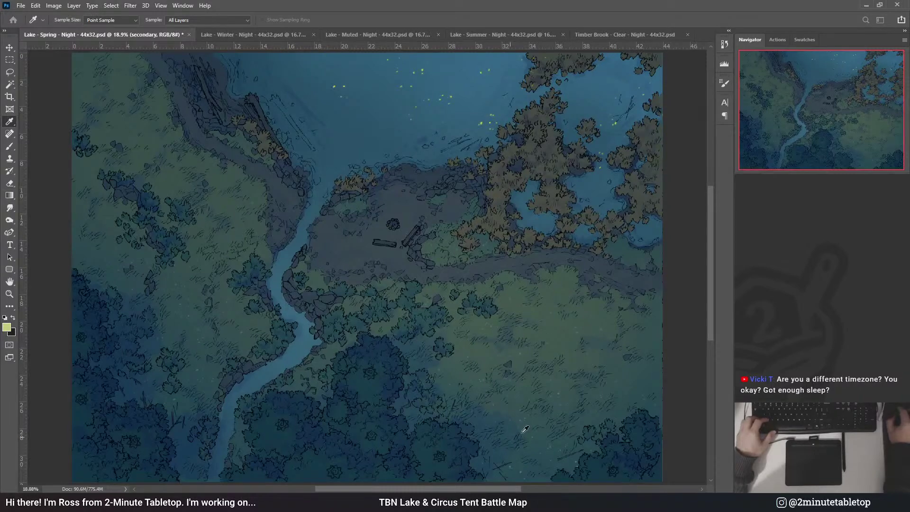
{"action": "key", "text": "g"}
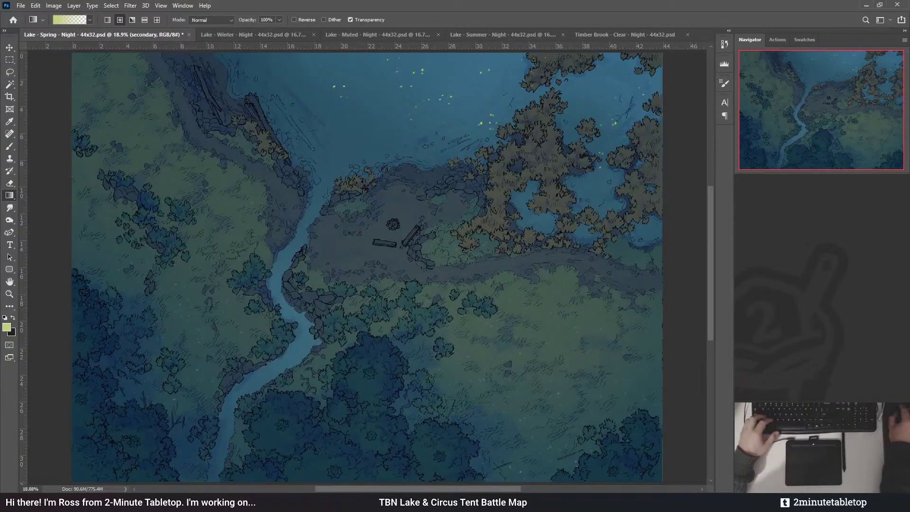
{"action": "key", "text": "alt+]"}
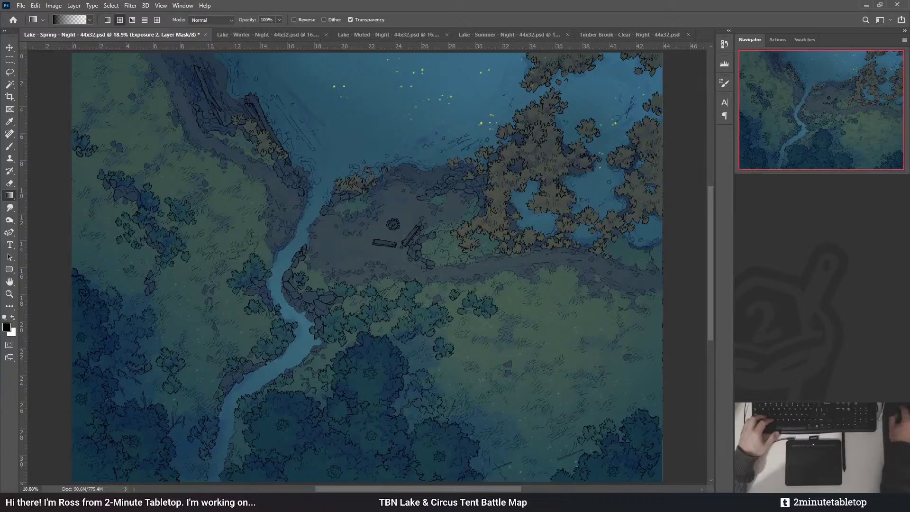
{"action": "key", "text": "alt+]"}
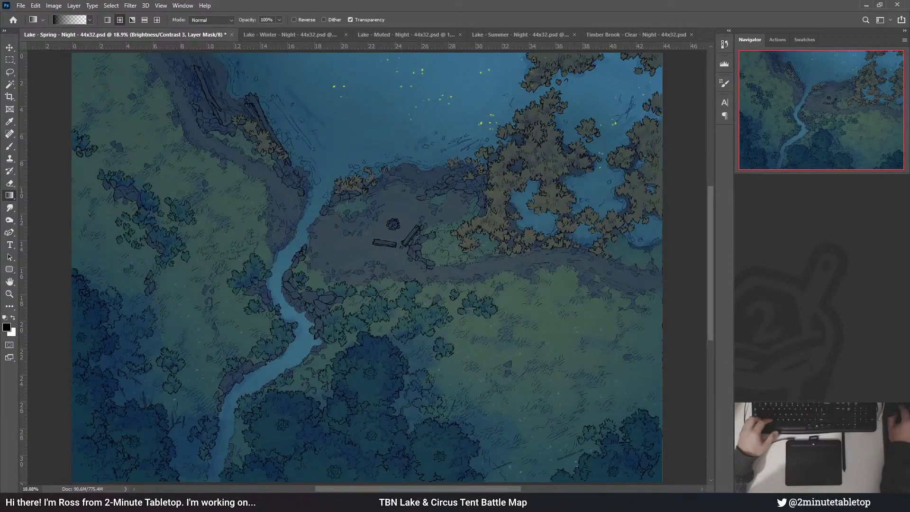
- Go down to the Color Fill 2 layer, select the NIGHT group and save the Spring night map
{"action": "scroll", "coordinate": [346, 228], "scroll_direction": "down", "scroll_amount": 3}
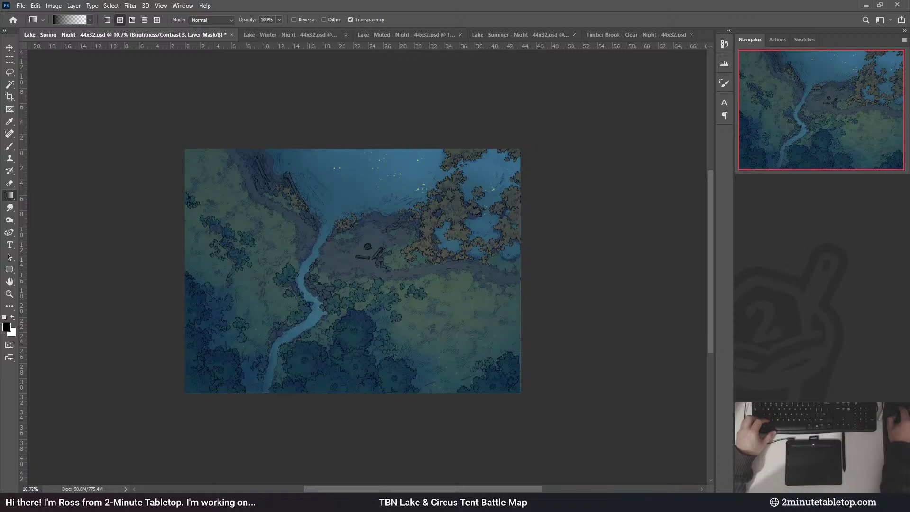
{"action": "key", "text": "alt+["}
{"action": "key", "text": "alt+["}
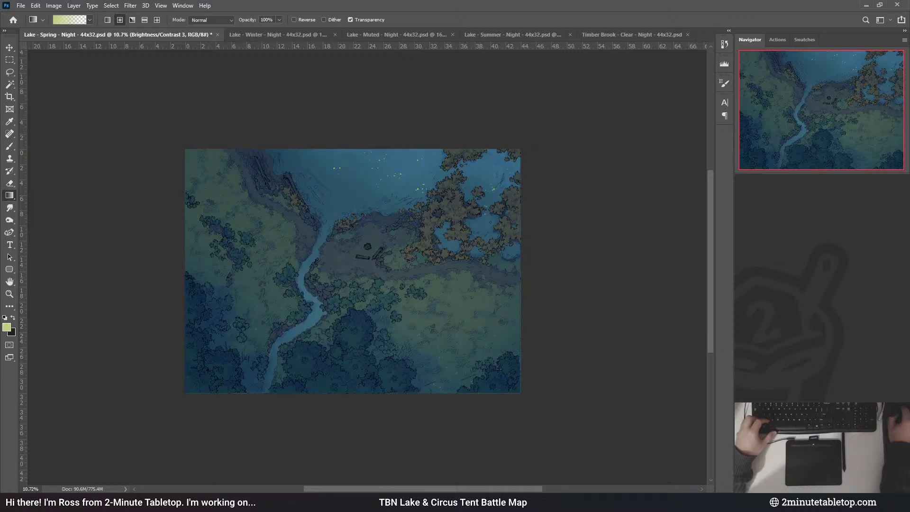
{"action": "key", "text": "alt+["}
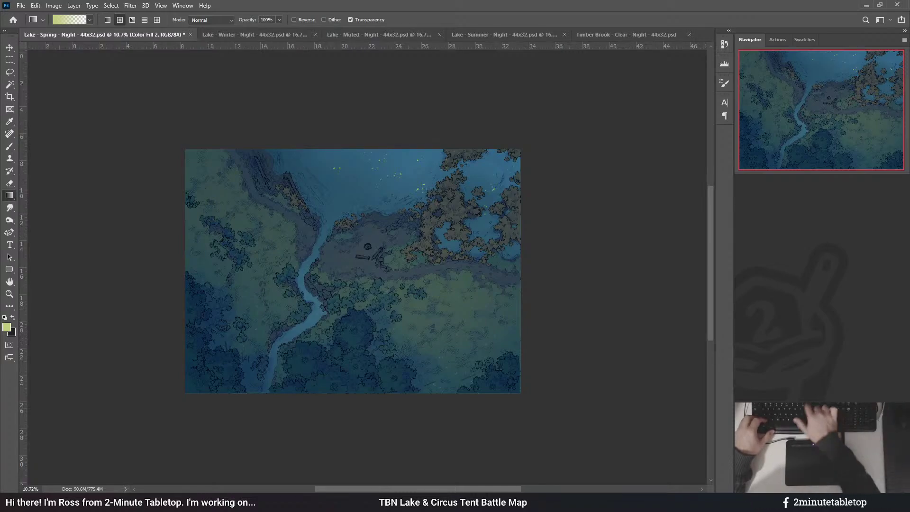
{"action": "key", "text": "ctrl+0"}
{"action": "key", "text": "ctrl+s"}
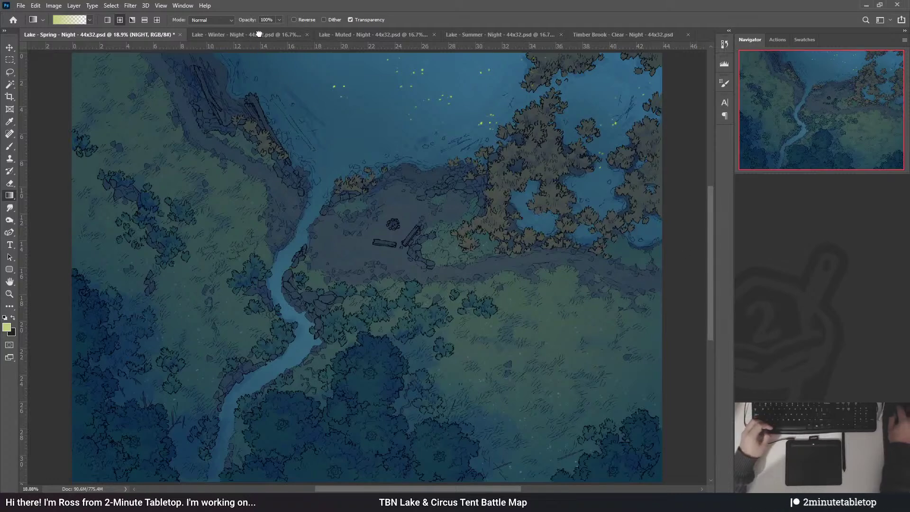
- Bring the NIGHT group into Lake - Winter - Night - 44x32.psd and align it with the canvas at X 3300, Y 2400 px
{"action": "key", "text": "ctrl+Tab"}
{"action": "key", "text": "ctrl+v"}
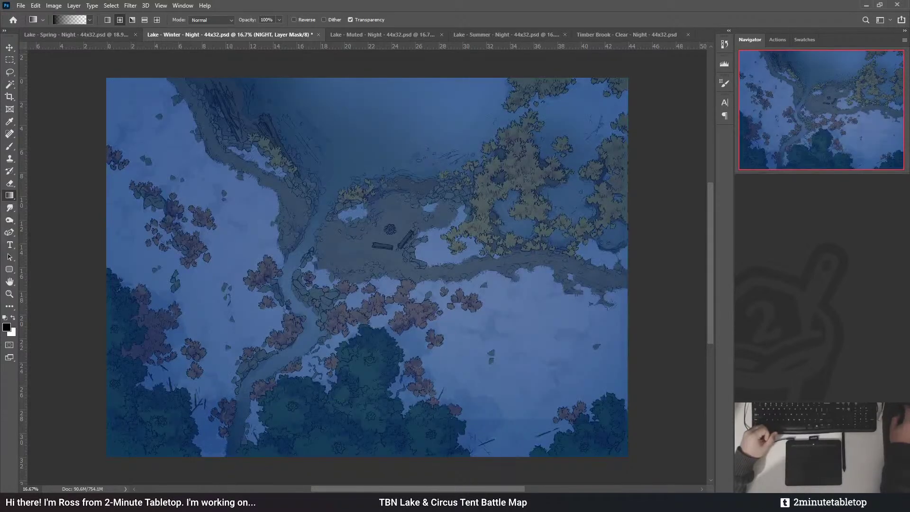
{"action": "key", "text": "ctrl+t"}
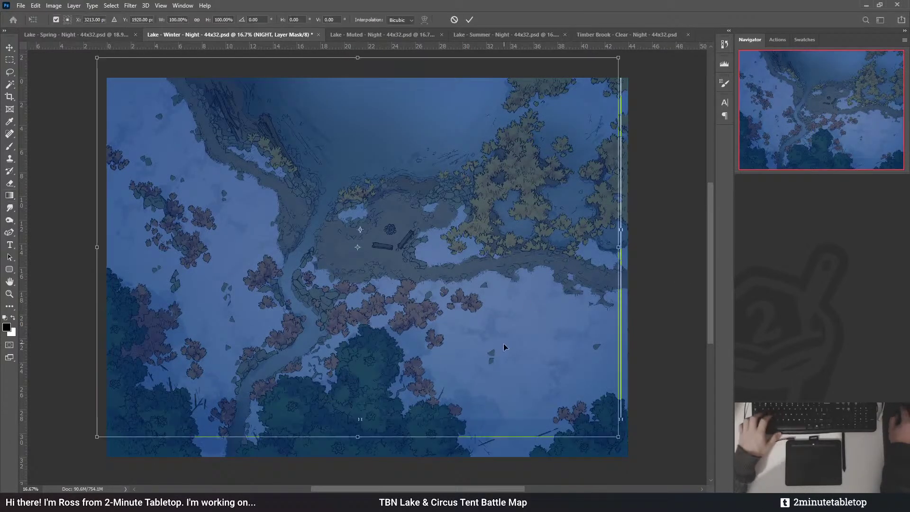
{"action": "left_click_drag", "start_coordinate": [507, 358], "coordinate": [511, 362]}
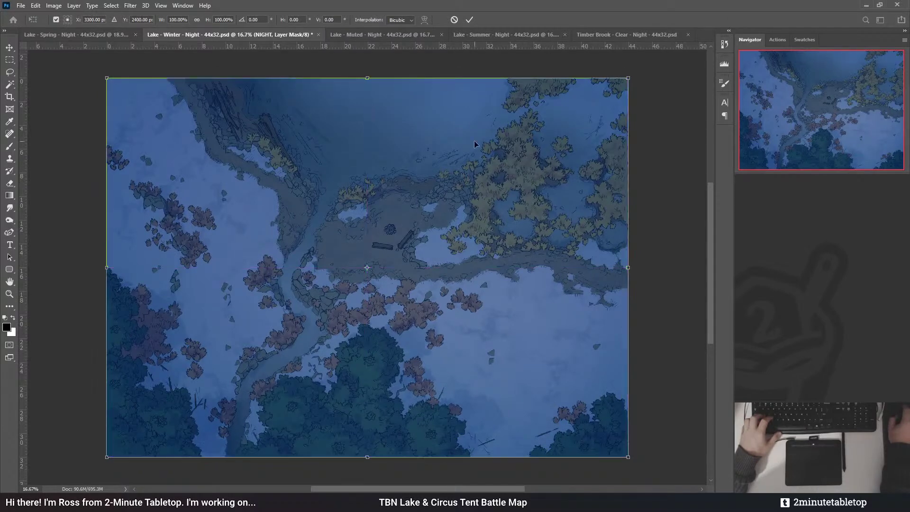
{"action": "left_click", "coordinate": [469, 20]}
- Examine the Winter night map's overall lighting at several magnifications with the primary layer active
{"action": "key", "text": "g"}
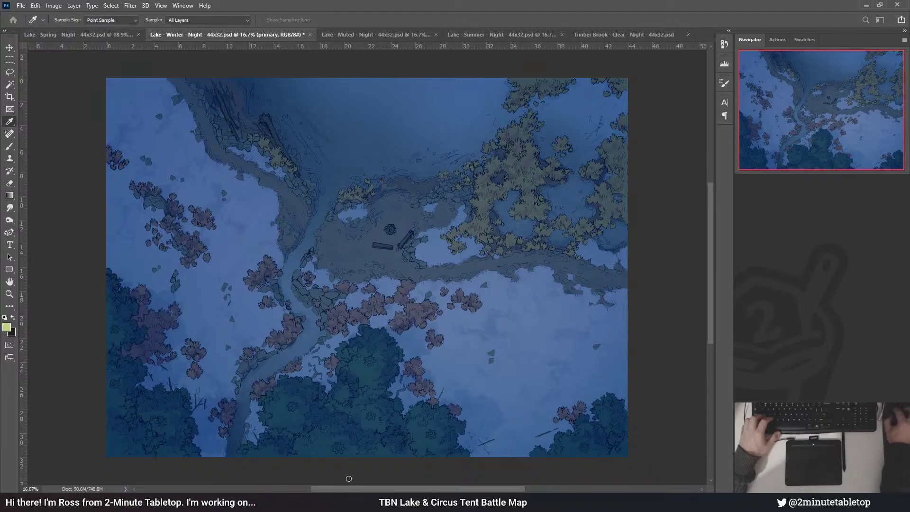
{"action": "key", "text": "g"}
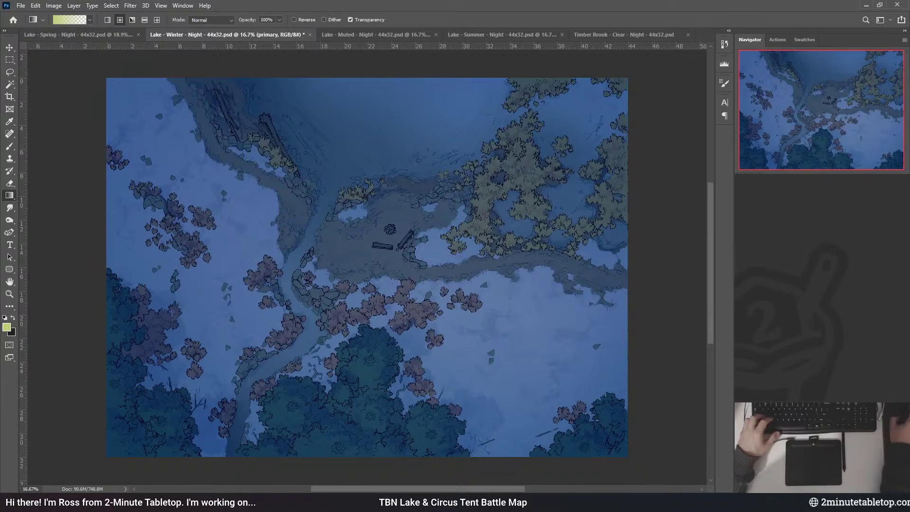
{"action": "scroll", "coordinate": [619, 329], "scroll_direction": "down", "scroll_amount": 4}
{"action": "scroll", "coordinate": [394, 350], "scroll_direction": "up", "scroll_amount": 3}
{"action": "scroll", "coordinate": [584, 268], "scroll_direction": "up", "scroll_amount": 3}
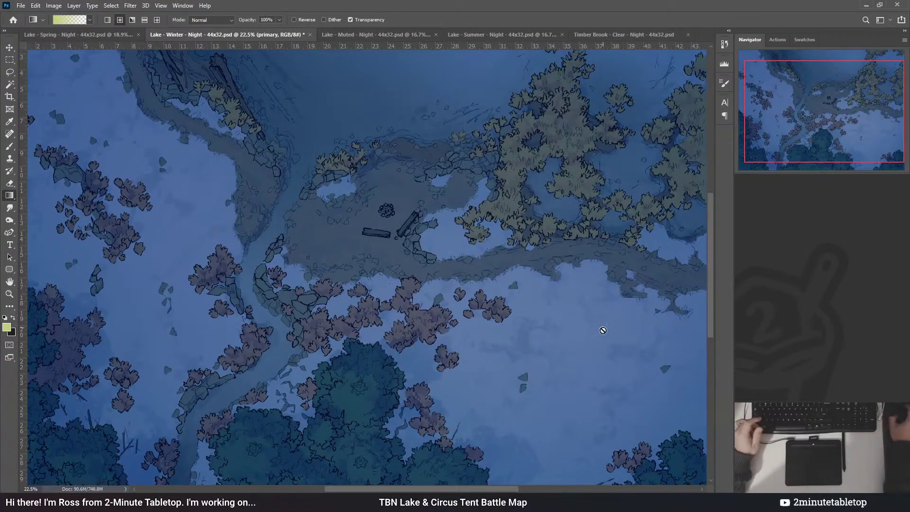
{"action": "scroll", "coordinate": [604, 322], "scroll_direction": "down", "scroll_amount": 1}
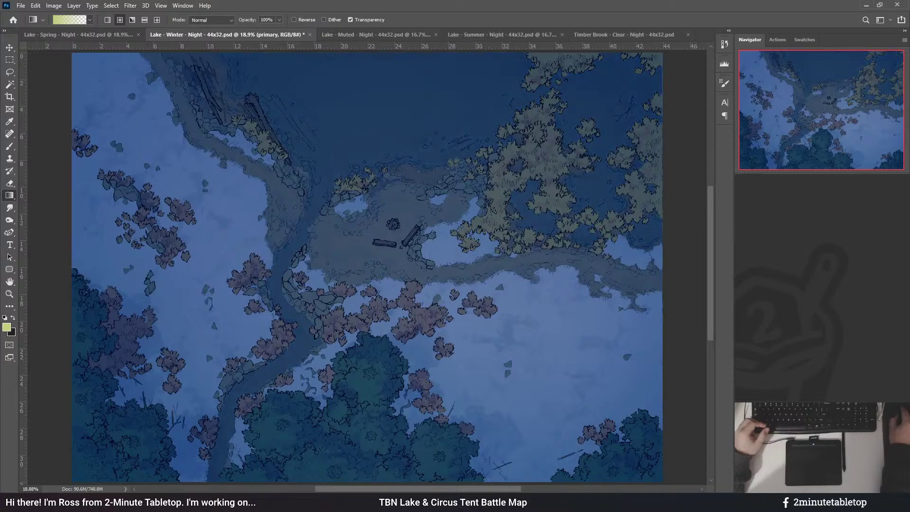
- Check the water and sheen layers of the Winter night map against the snow and lake
{"action": "key", "text": "alt+["}
{"action": "key", "text": "i"}
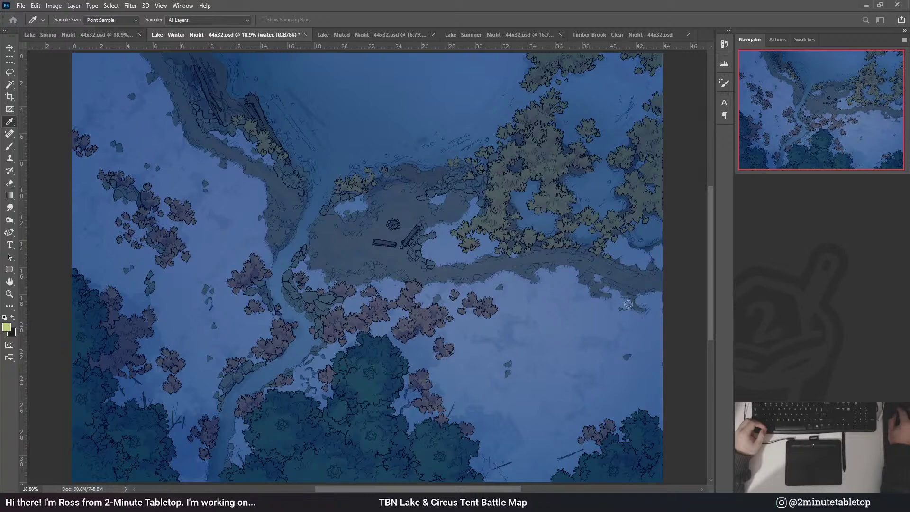
{"action": "key", "text": "g"}
{"action": "key", "text": "alt+]"}
{"action": "key", "text": "i"}
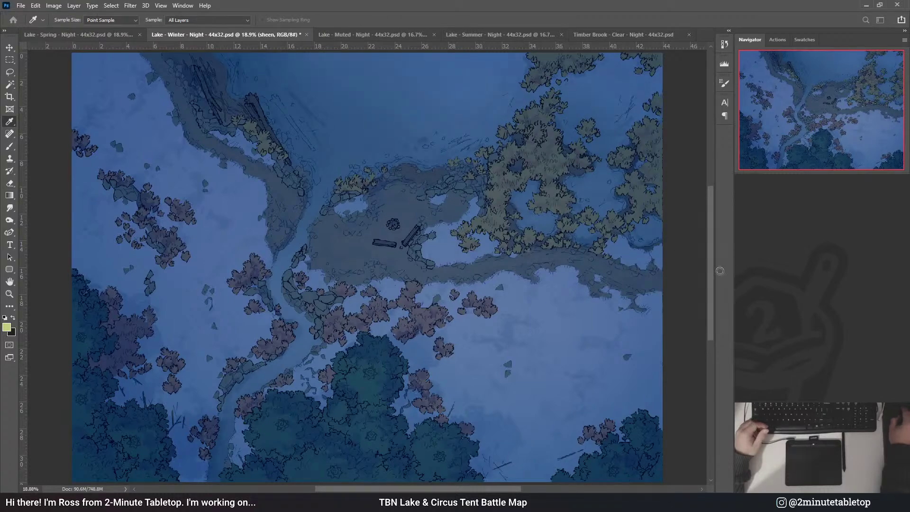
{"action": "key", "text": "g"}
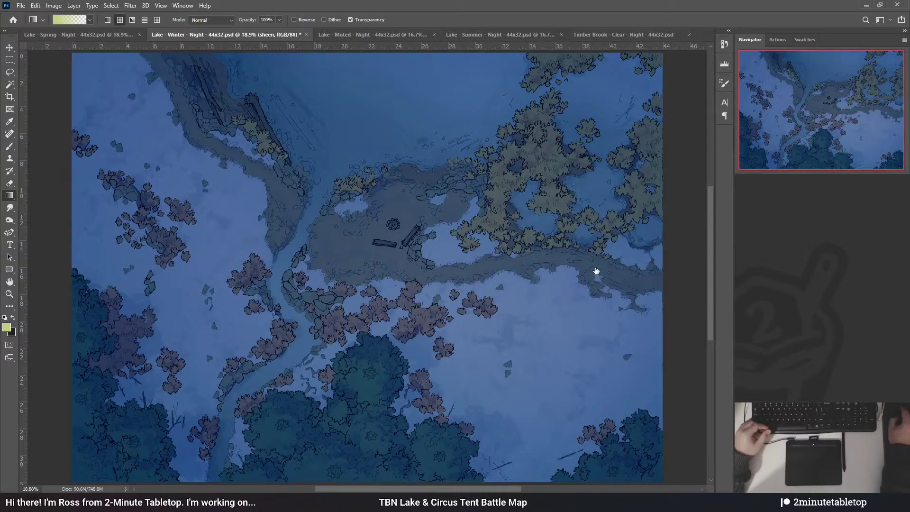
{"action": "key", "text": "i"}
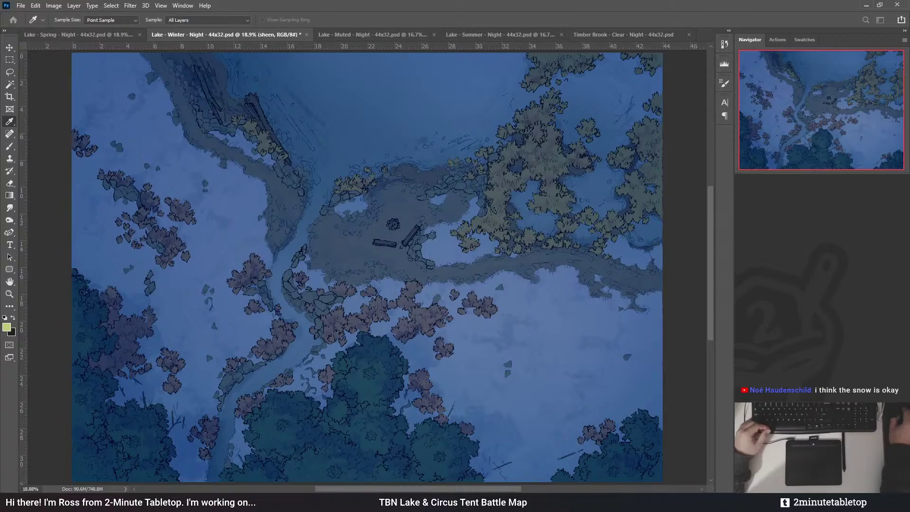
{"action": "key", "text": "g"}
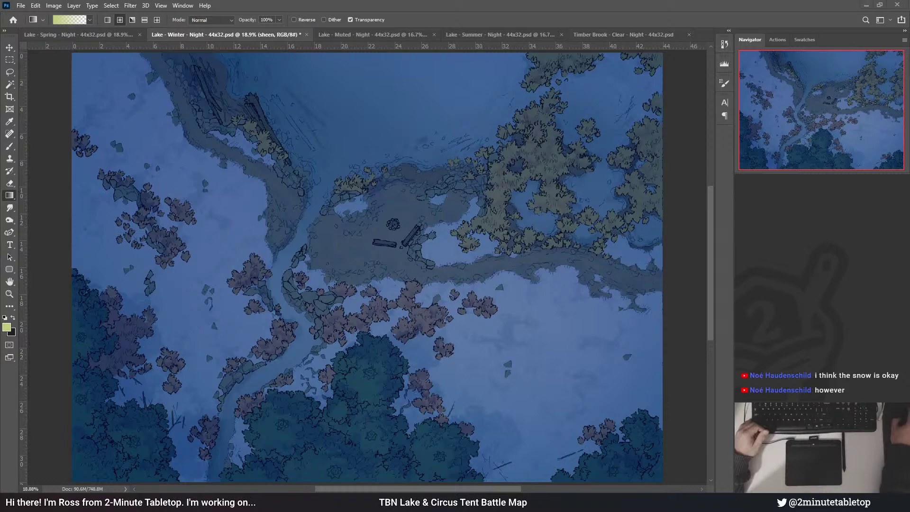
- Place the Timber Brook - Winter - Night - 44x32 map over the upper-left part of the Winter lake map as a colour reference
{"action": "key", "text": "alt+["}
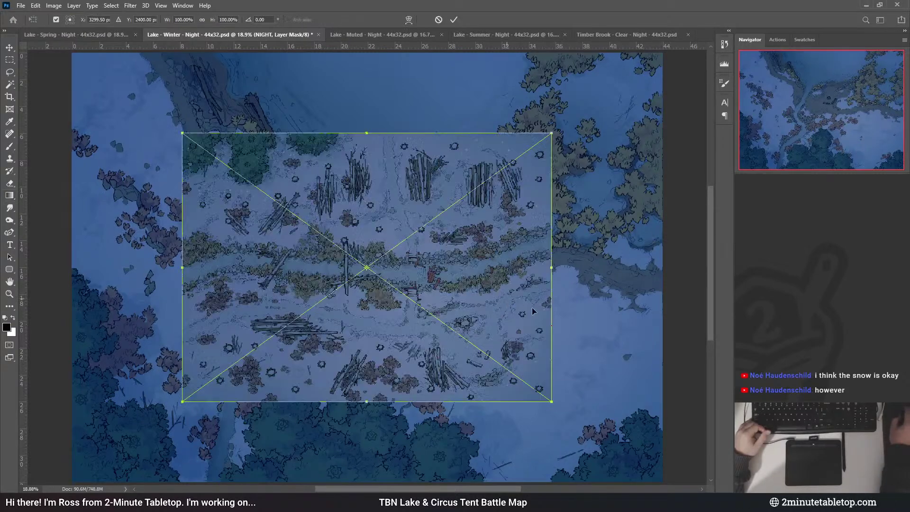
{"action": "left_click_drag", "start_coordinate": [486, 308], "coordinate": [432, 262]}
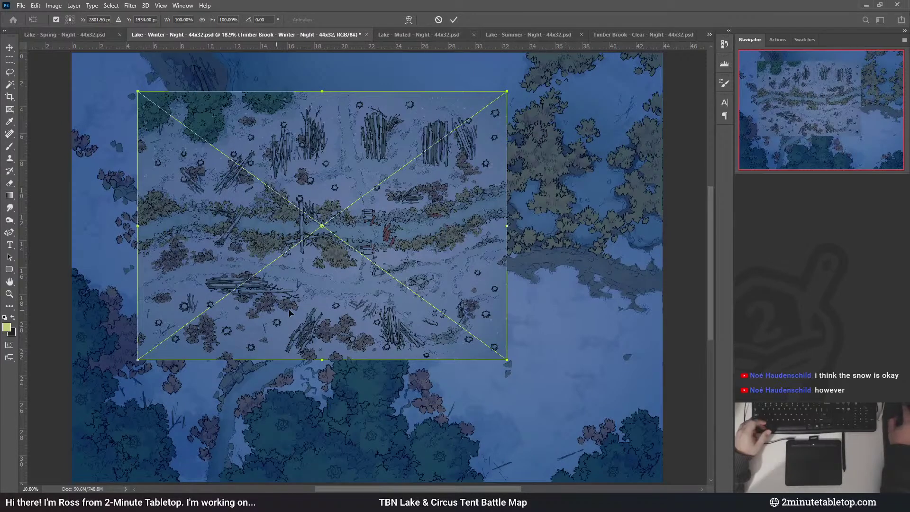
{"action": "left_click", "coordinate": [454, 20]}
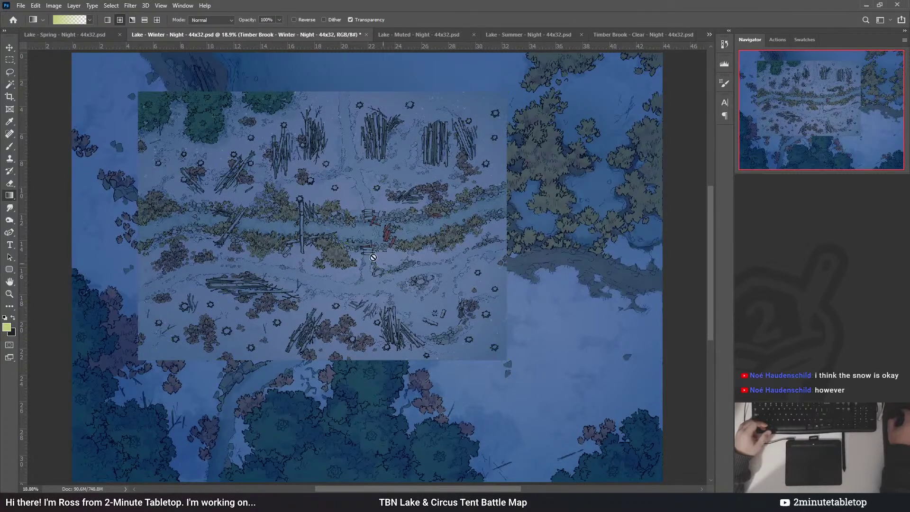
- Move the Timber Brook reference across to the lake map's right edge for comparison, and delete it
{"action": "left_click", "coordinate": [10, 47]}
{"action": "left_click_drag", "start_coordinate": [211, 159], "coordinate": [389, 191]}
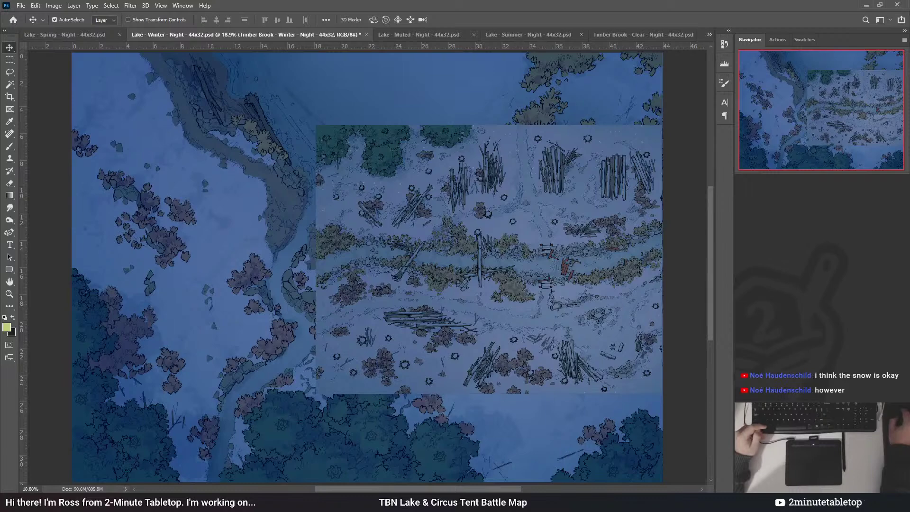
{"action": "key", "text": "Delete"}
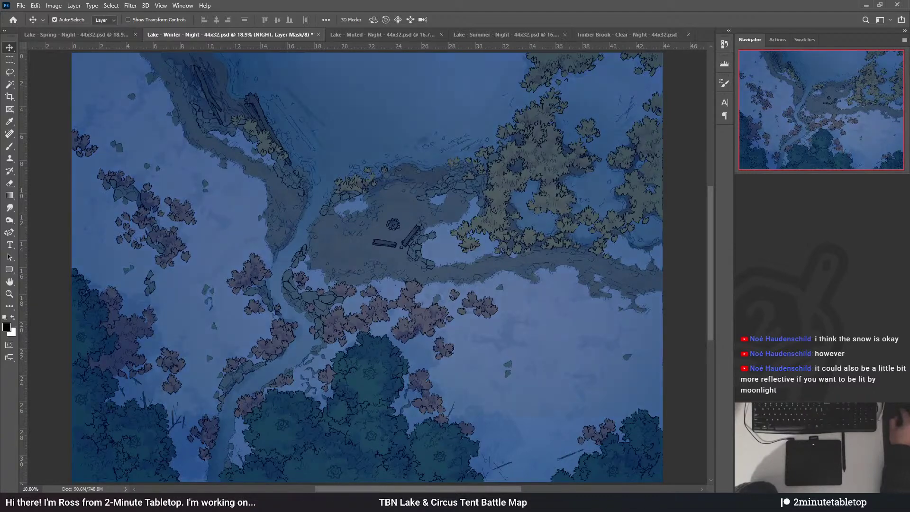
- Brighten the moonlit snow with the Exposure 1 adjustment in the Winter night map and make the sheen layer active
{"action": "key", "text": "ctrl+z"}
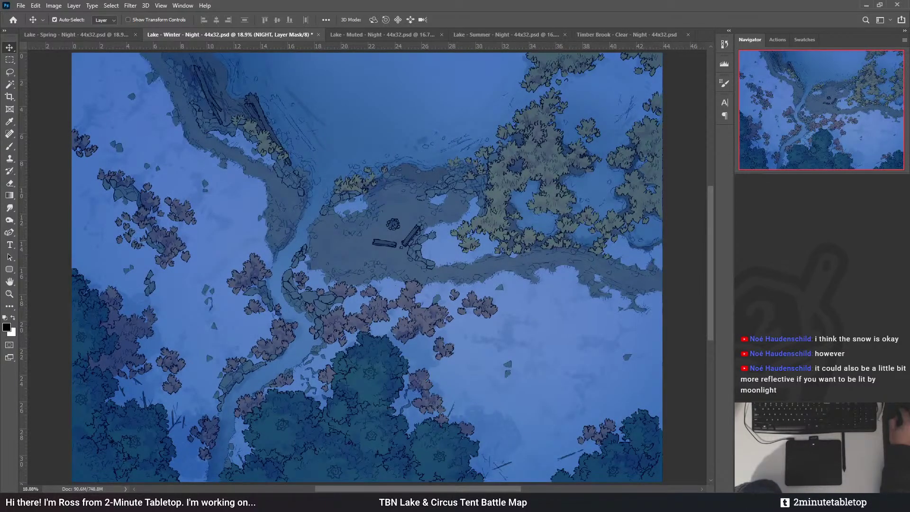
{"action": "key", "text": "ctrl+shift+z"}
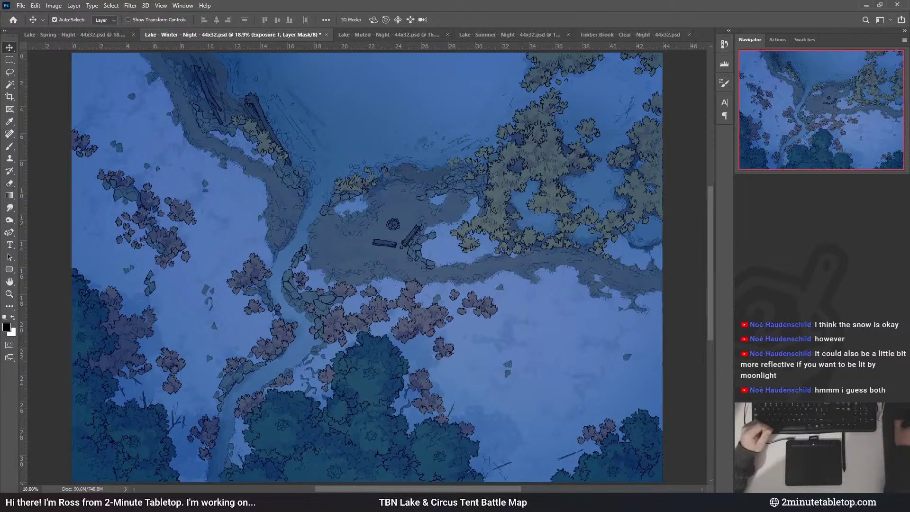
{"action": "key", "text": "alt+bracketleft"}
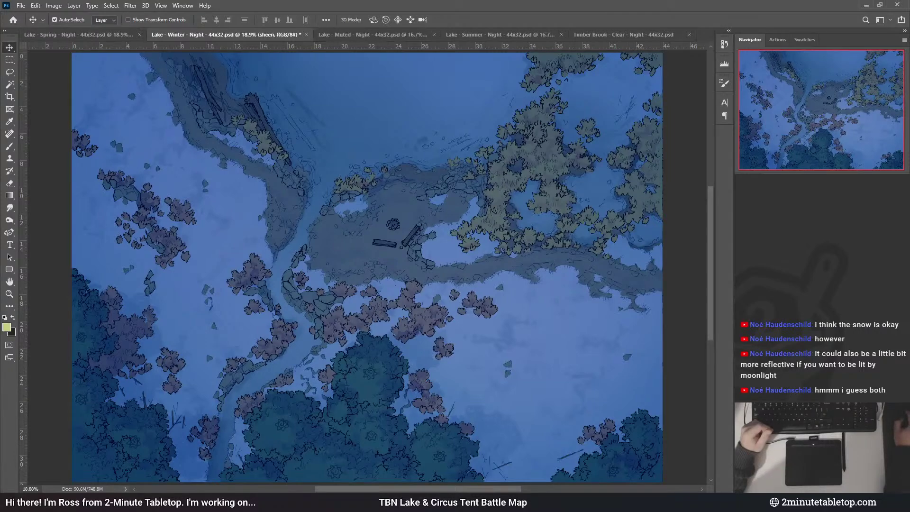
{"action": "key", "text": "i"}
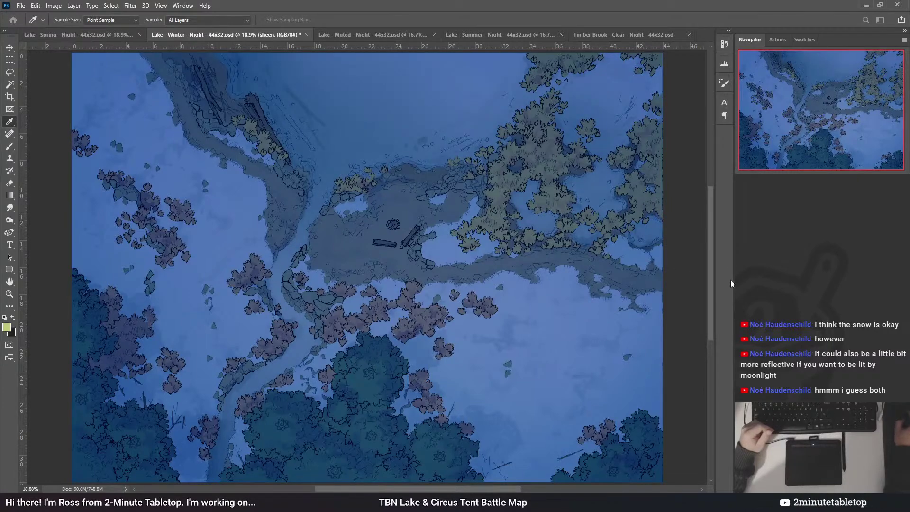
{"action": "key", "text": "v"}
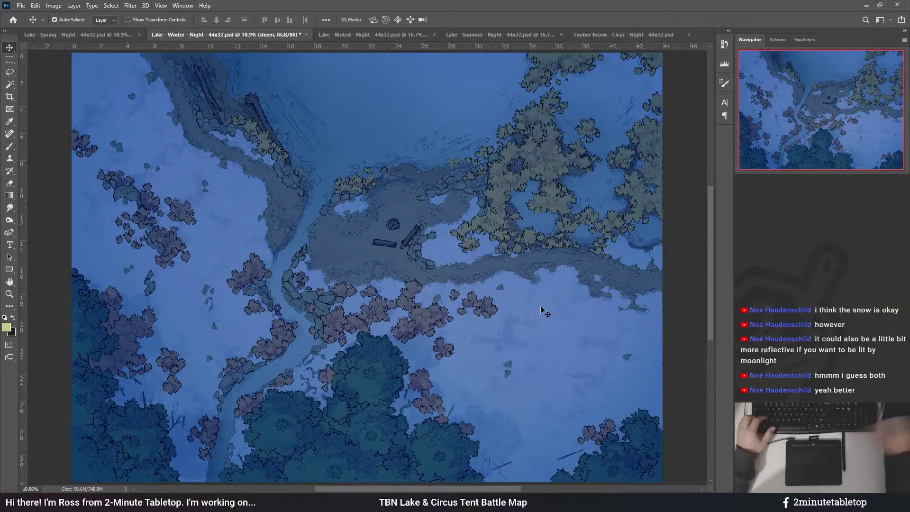
- Save the Winter night map and bring up the Muted night map
{"action": "key", "text": "ctrl+s"}
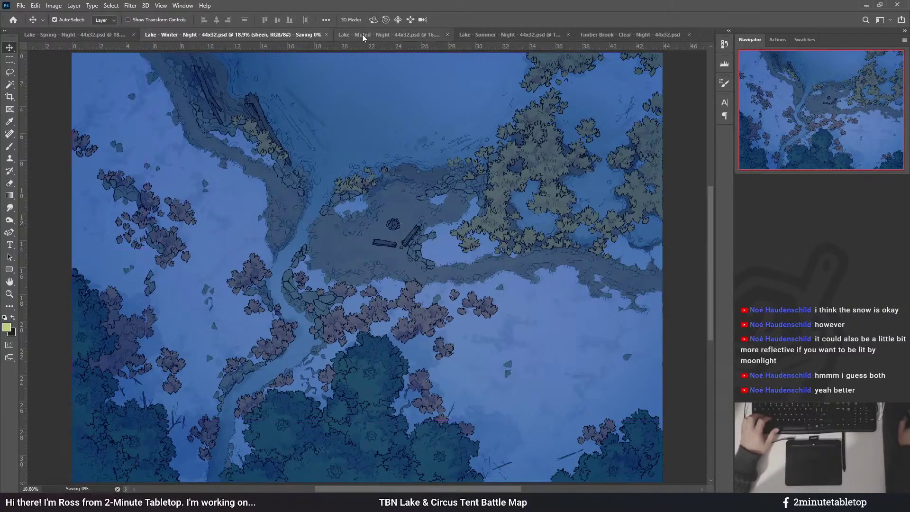
{"action": "left_click", "coordinate": [362, 34]}
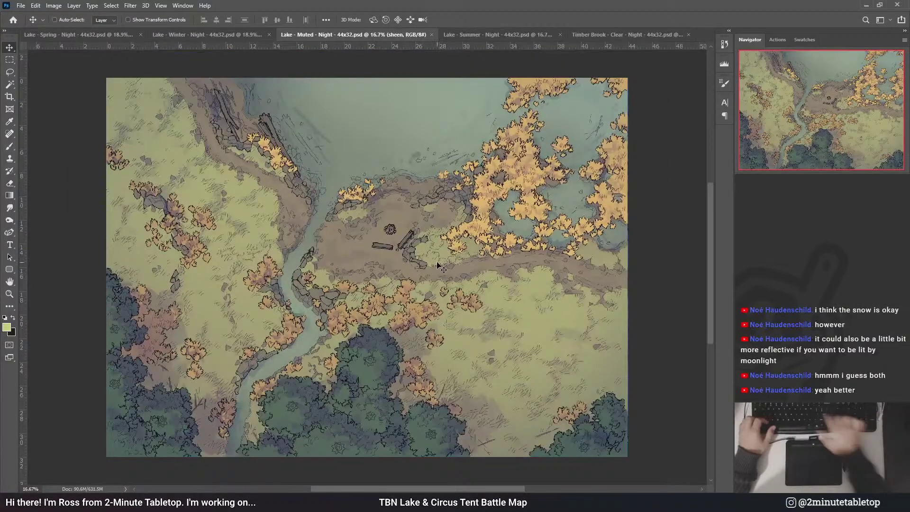
{"action": "scroll", "coordinate": [437, 260], "scroll_direction": "up", "scroll_amount": 1}
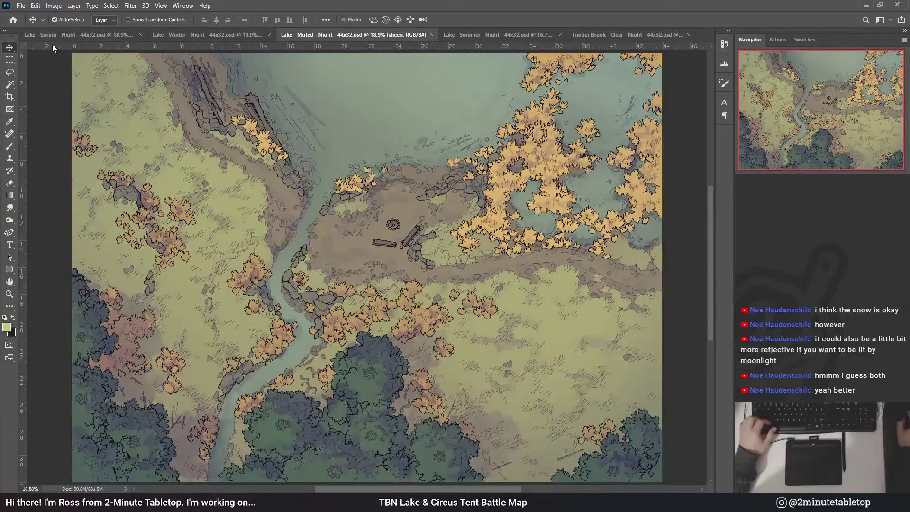
- Reorder the open documents so the Summer night map precedes the Muted one, and close the Timber Brook - Clear - Night reference
{"action": "left_click_drag", "start_coordinate": [490, 35], "coordinate": [322, 30]}
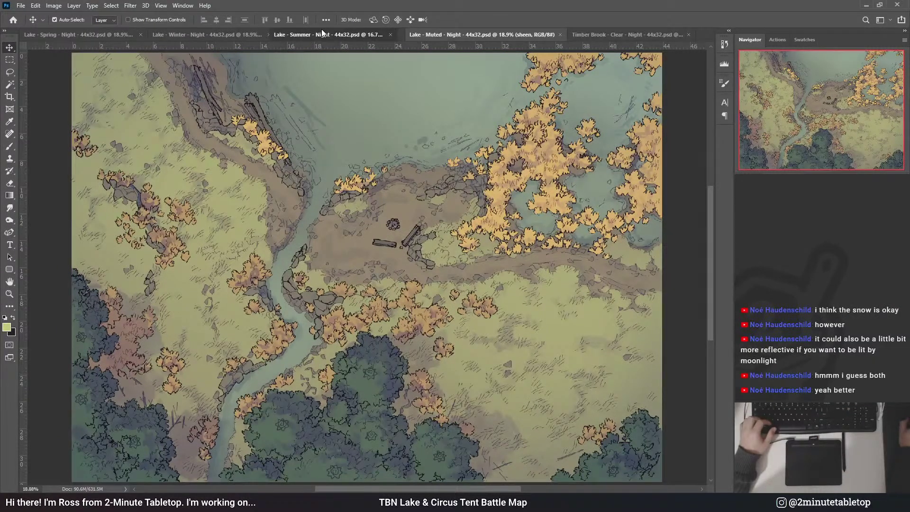
{"action": "left_click", "coordinate": [624, 34]}
{"action": "left_click", "coordinate": [688, 35]}
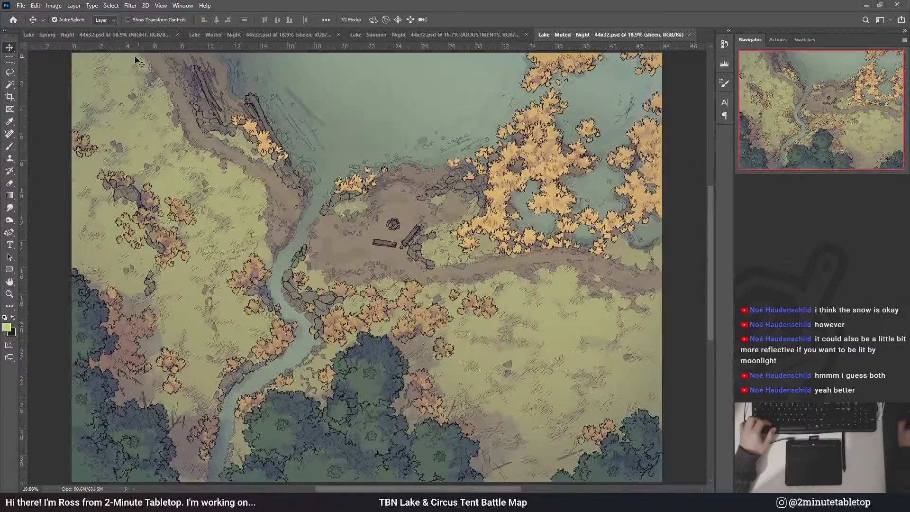
- Copy the NIGHT and FIREFLIES groups from the Spring night map into the Summer night map
{"action": "left_click", "coordinate": [77, 34]}
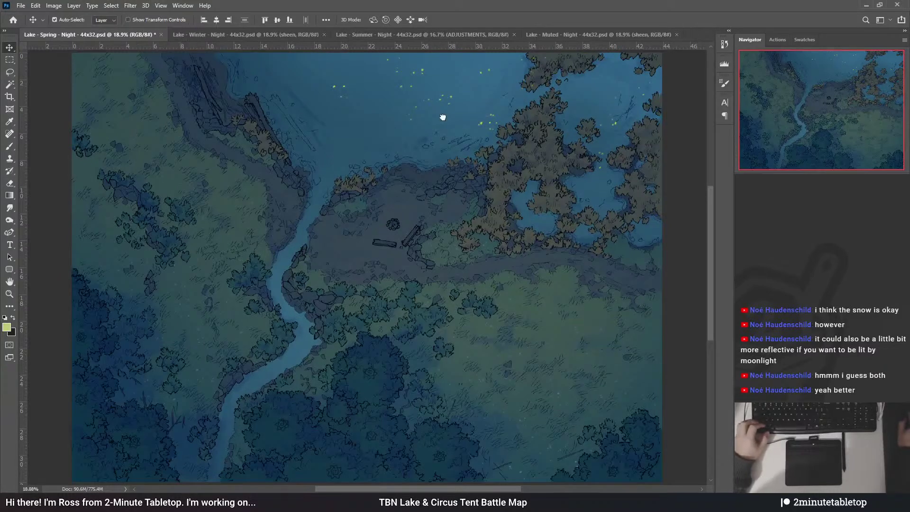
{"action": "key", "text": "ctrl+Tab"}
{"action": "key", "text": "ctrl+Tab"}
{"action": "left_click_drag", "start_coordinate": [351, 269], "coordinate": [360, 275]}
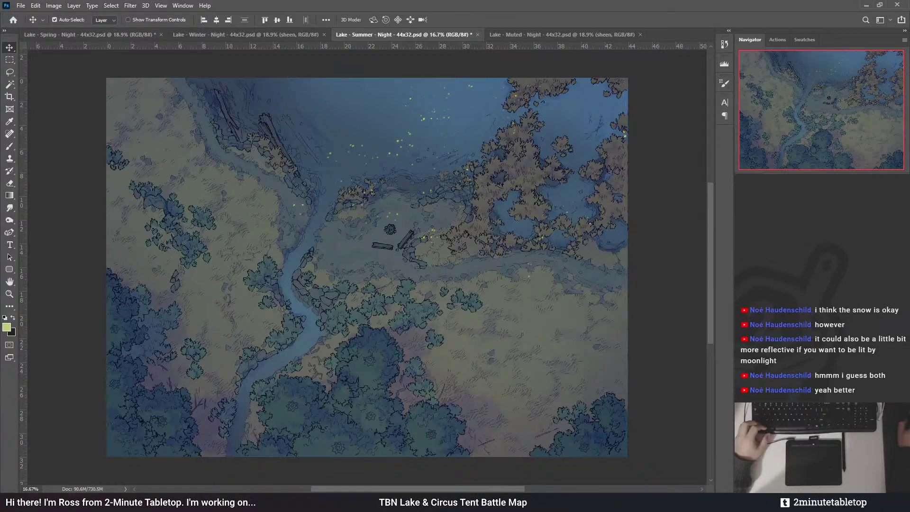
{"action": "key", "text": "Delete"}
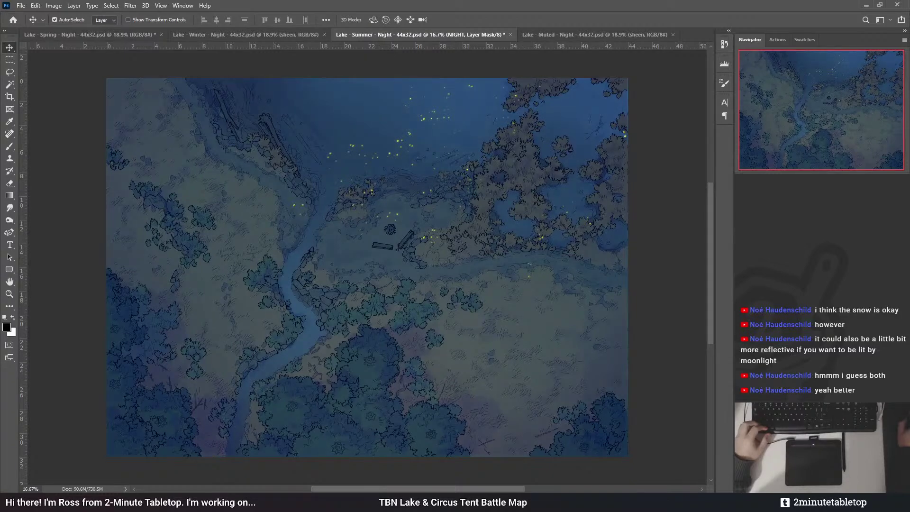
- Align the NIGHT group with the Summer map's canvas, centred at X 3300 px and Y 2400 px, and compare the map with it hidden and shown
{"action": "key", "text": "alt+bracketright"}
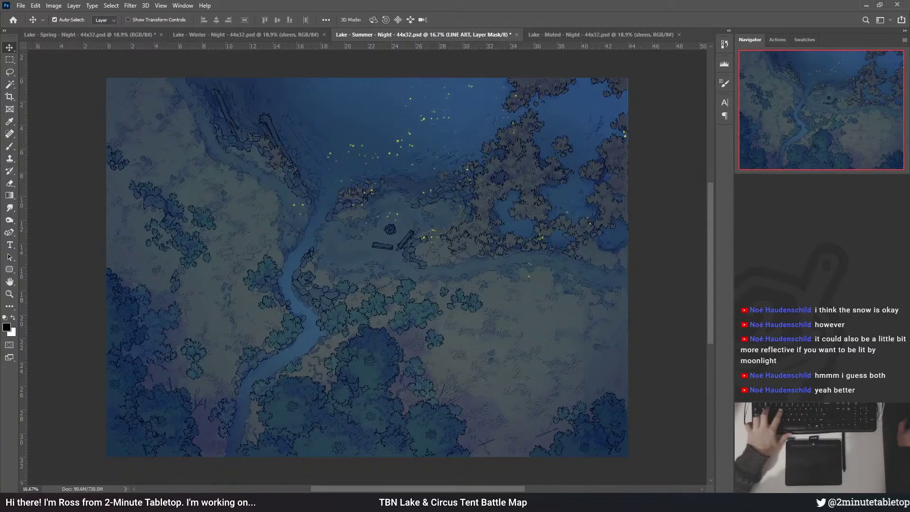
{"action": "key", "text": "alt+bracketleft"}
{"action": "key", "text": "ctrl+t"}
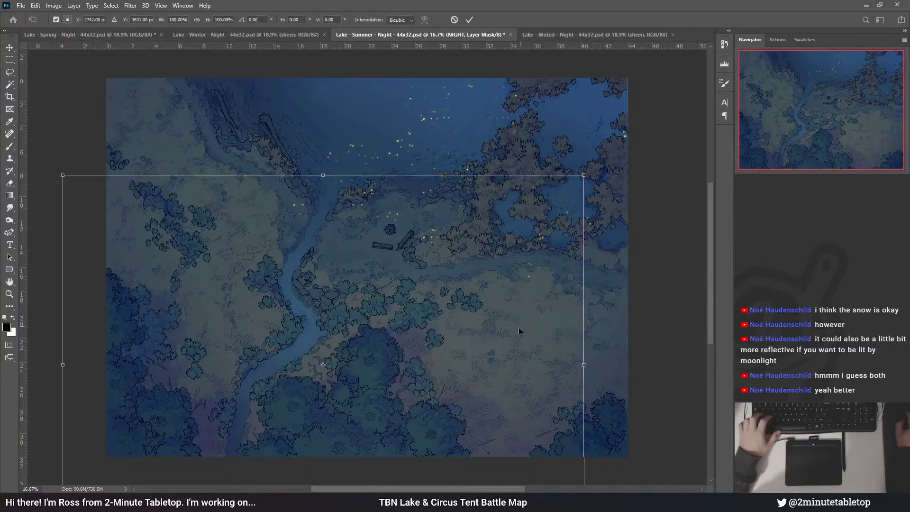
{"action": "left_click_drag", "start_coordinate": [505, 386], "coordinate": [551, 284]}
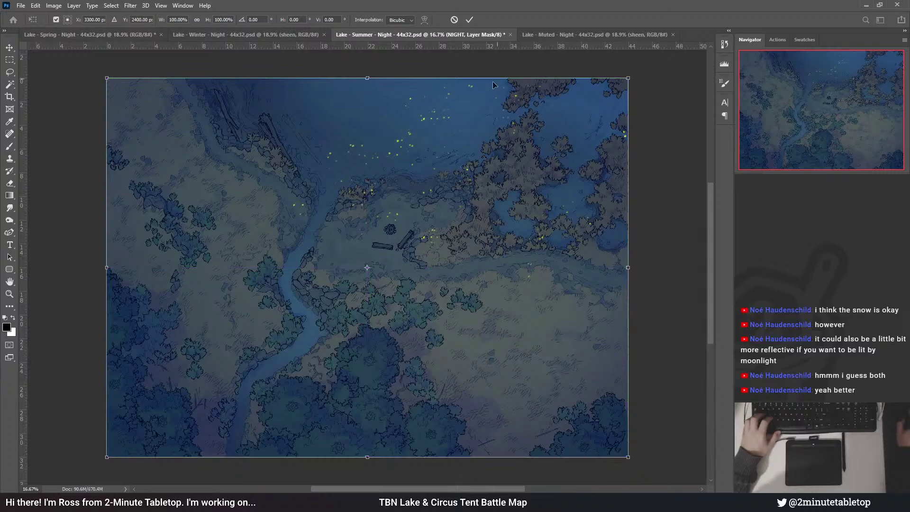
{"action": "left_click", "coordinate": [469, 19]}
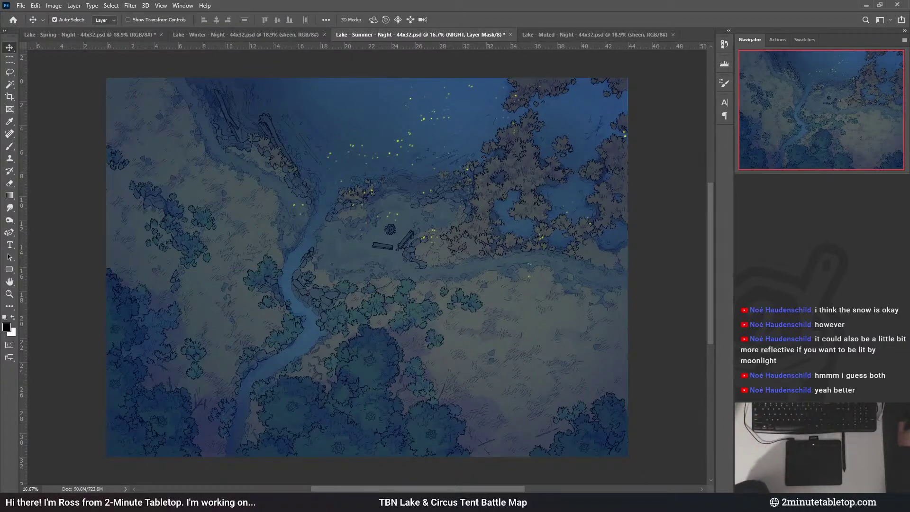
{"action": "key", "text": "ctrl+comma"}
{"action": "key", "text": "ctrl+comma"}
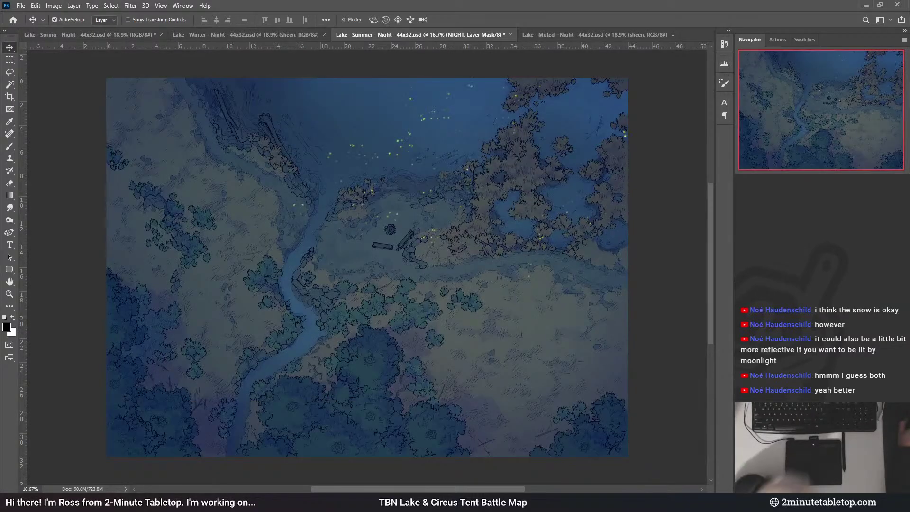
- Rotate the FIREFLIES group to 16.2° and shift it over the lake and foliage in the Summer map's upper-right part
{"action": "key", "text": "alt+bracketright"}
{"action": "key", "text": "ctrl+t"}
{"action": "left_click_drag", "start_coordinate": [512, 223], "coordinate": [655, 232]}
{"action": "scroll", "coordinate": [375, 279], "scroll_direction": "down", "scroll_amount": 2}
{"action": "scroll", "coordinate": [605, 122], "scroll_direction": "up", "scroll_amount": 2}
{"action": "left_click_drag", "start_coordinate": [454, 277], "coordinate": [530, 284]}
{"action": "scroll", "coordinate": [378, 322], "scroll_direction": "up", "scroll_amount": 1}
{"action": "scroll", "coordinate": [393, 369], "scroll_direction": "up", "scroll_amount": 3}
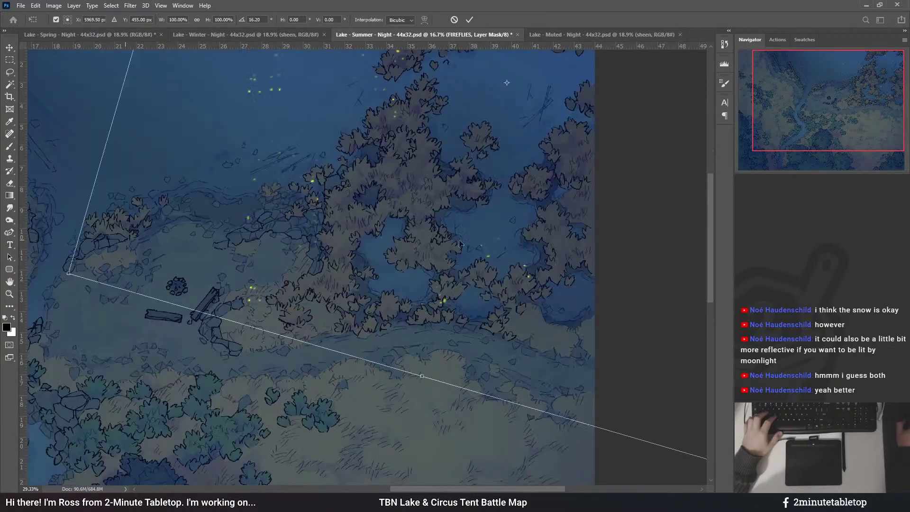
{"action": "scroll", "coordinate": [492, 216], "scroll_direction": "down", "scroll_amount": 1}
{"action": "left_click_drag", "start_coordinate": [492, 216], "coordinate": [349, 272]}
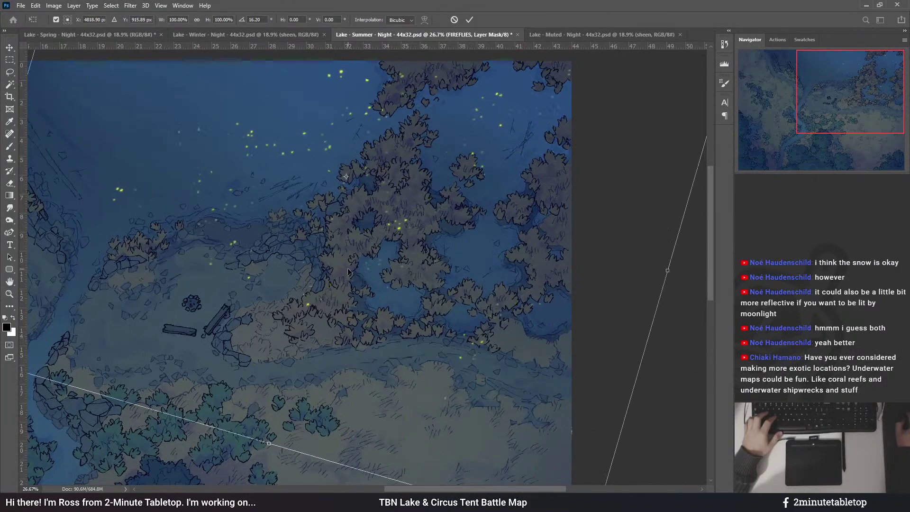
- Flip the FIREFLIES group horizontally, rotate it to about 154.85° and place its centre near X 6704 px, Y 1496 px beside the map's right edge
{"action": "left_click", "coordinate": [457, 435]}
{"action": "scroll", "coordinate": [423, 301], "scroll_direction": "down", "scroll_amount": 3}
{"action": "left_click_drag", "start_coordinate": [344, 225], "coordinate": [494, 294]}
{"action": "scroll", "coordinate": [506, 203], "scroll_direction": "down", "scroll_amount": 2}
{"action": "scroll", "coordinate": [506, 203], "scroll_direction": "up", "scroll_amount": 2}
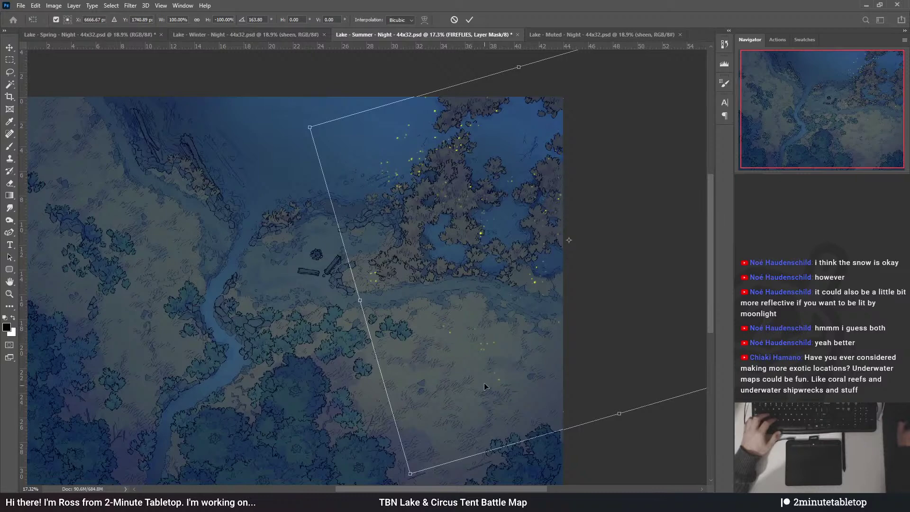
{"action": "left_click_drag", "start_coordinate": [488, 248], "coordinate": [490, 245]}
{"action": "left_click_drag", "start_coordinate": [278, 278], "coordinate": [557, 242]}
{"action": "scroll", "coordinate": [516, 328], "scroll_direction": "up", "scroll_amount": 3}
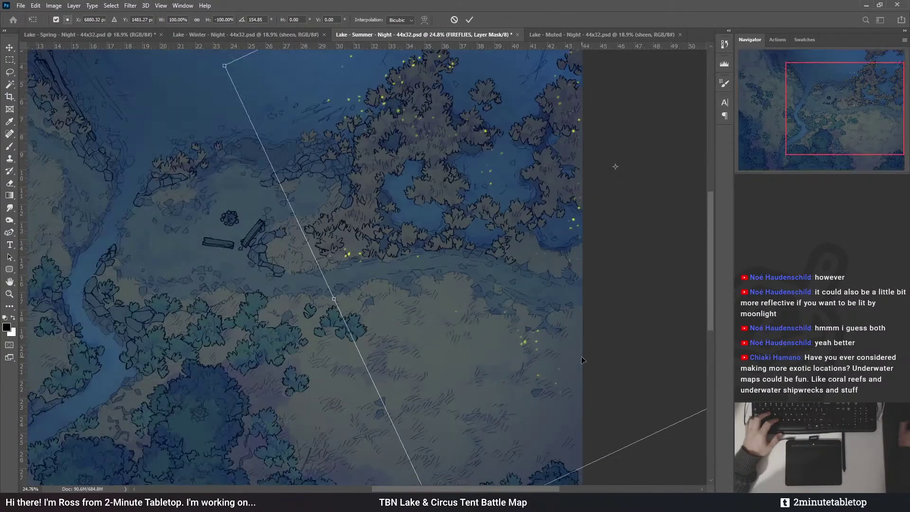
{"action": "scroll", "coordinate": [530, 358], "scroll_direction": "down", "scroll_amount": 1}
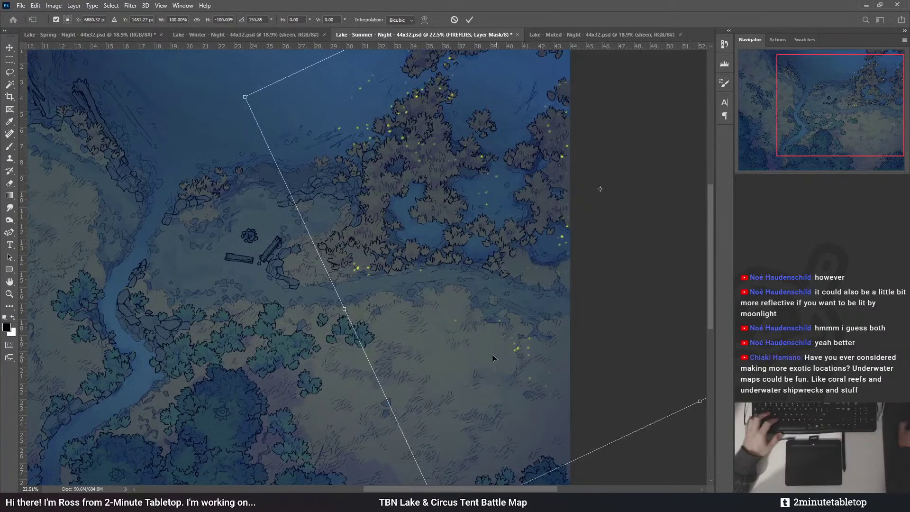
{"action": "scroll", "coordinate": [506, 360], "scroll_direction": "down", "scroll_amount": 1}
{"action": "left_click_drag", "start_coordinate": [475, 164], "coordinate": [460, 165]}
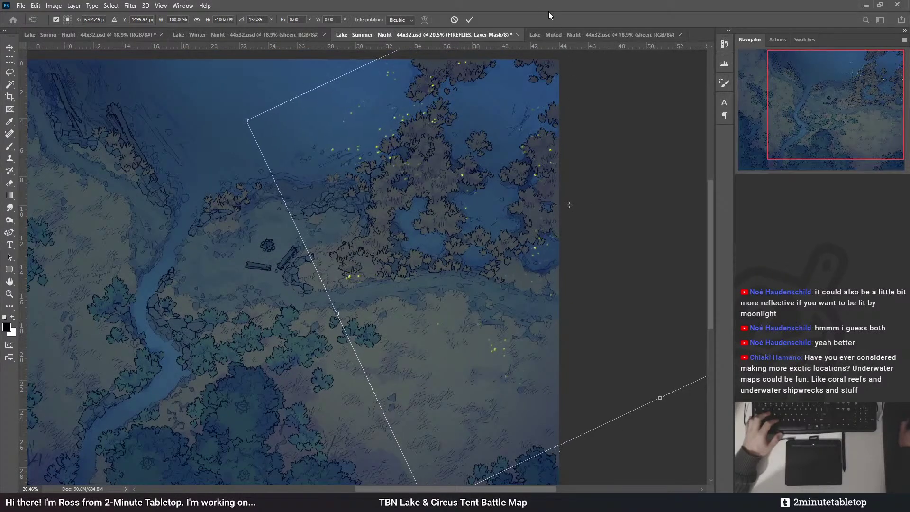
{"action": "left_click", "coordinate": [471, 19]}
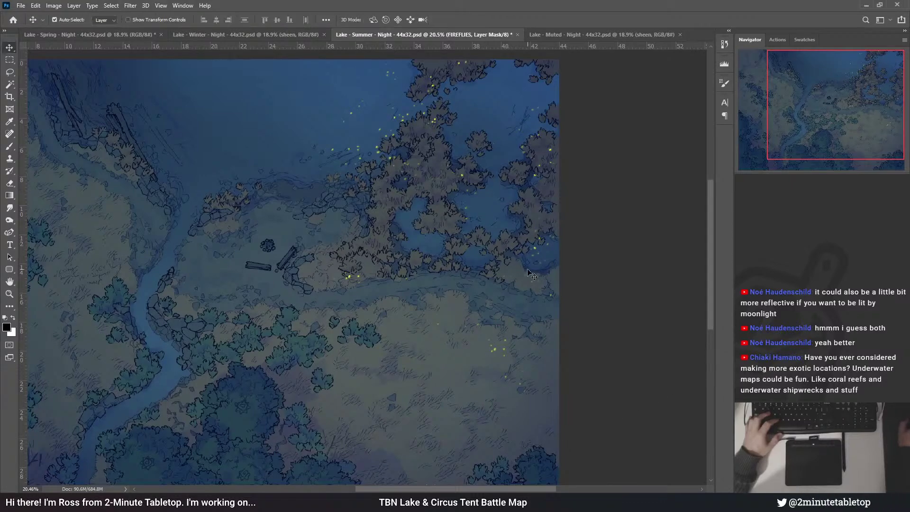
- Check the firefly placement on the Summer night map both close up and across the whole map
{"action": "scroll", "coordinate": [469, 254], "scroll_direction": "down", "scroll_amount": 1}
{"action": "scroll", "coordinate": [564, 230], "scroll_direction": "down", "scroll_amount": 4}
{"action": "scroll", "coordinate": [564, 229], "scroll_direction": "up", "scroll_amount": 6}
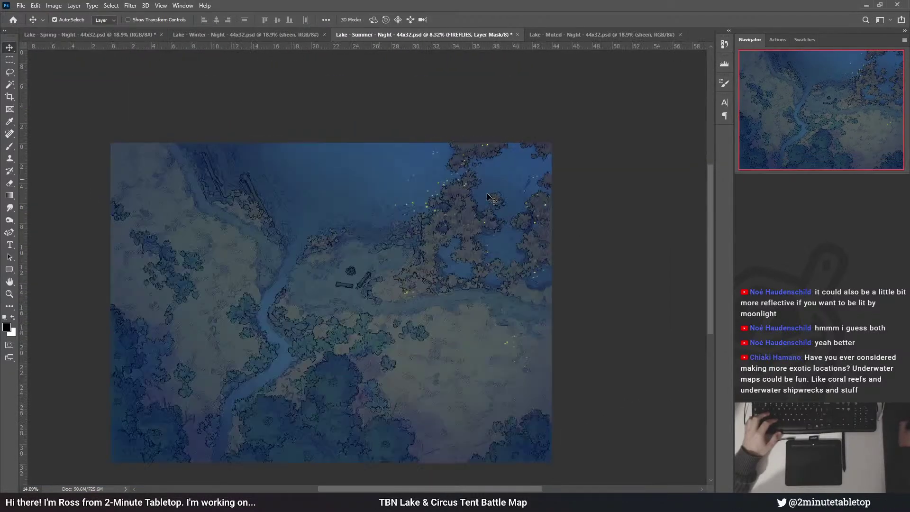
{"action": "key", "text": "b"}
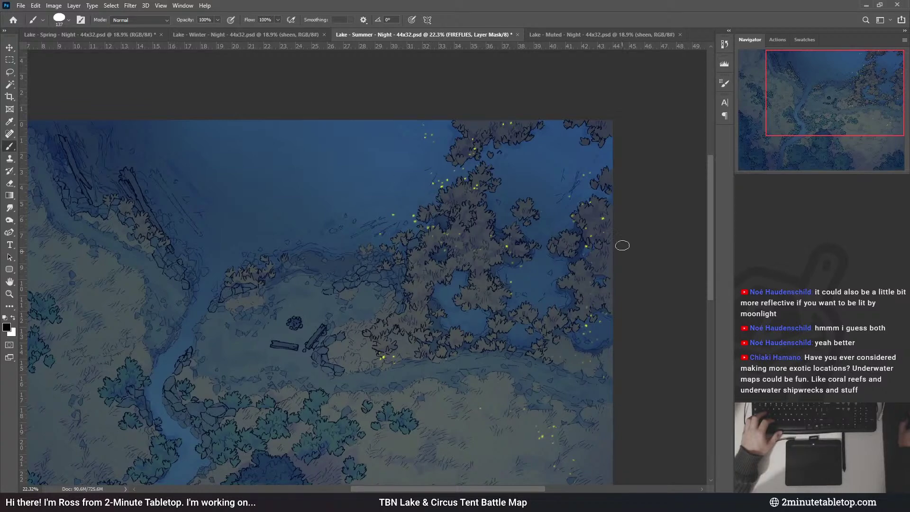
{"action": "scroll", "coordinate": [585, 150], "scroll_direction": "down", "scroll_amount": 3}
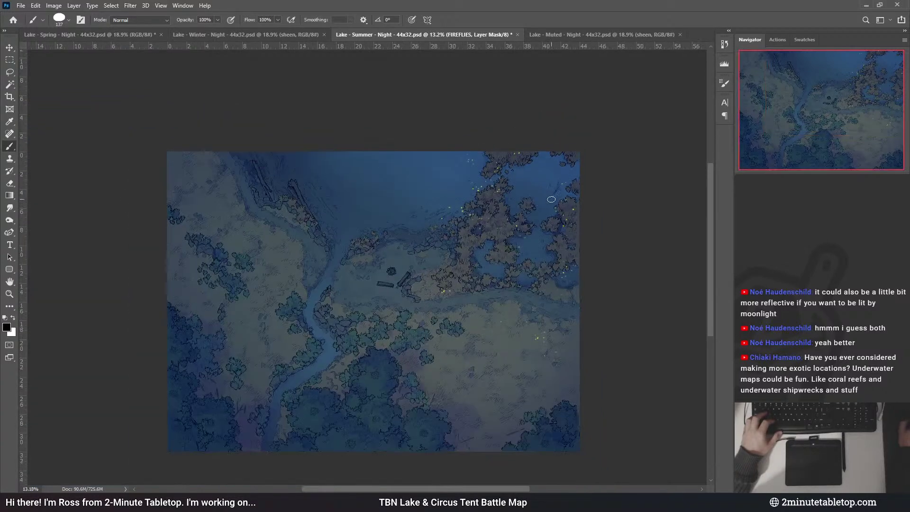
{"action": "scroll", "coordinate": [390, 268], "scroll_direction": "up", "scroll_amount": 2}
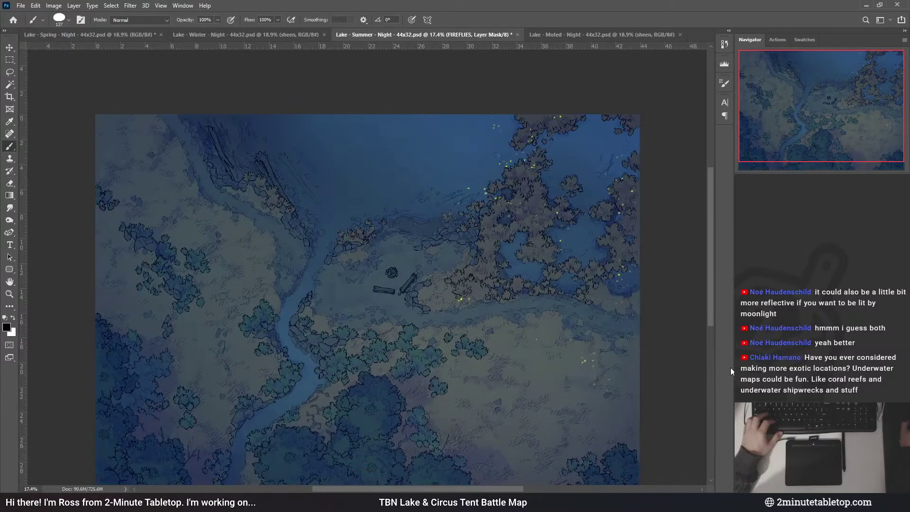
{"action": "scroll", "coordinate": [367, 267], "scroll_direction": "up", "scroll_amount": 1}
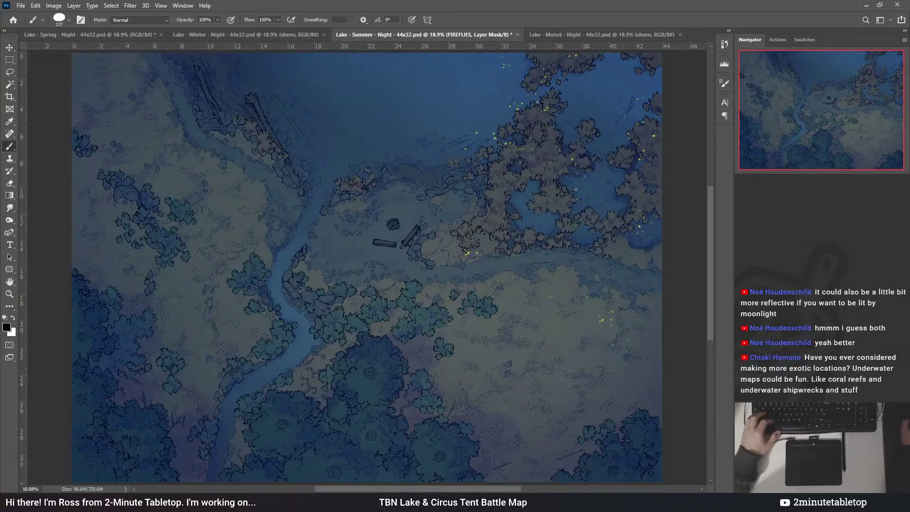
- Go through the primary, secondary and sheen layers of the Summer night map to check its night colouring, ending on the sheen layer
{"action": "key", "text": "alt+bracketleft"}
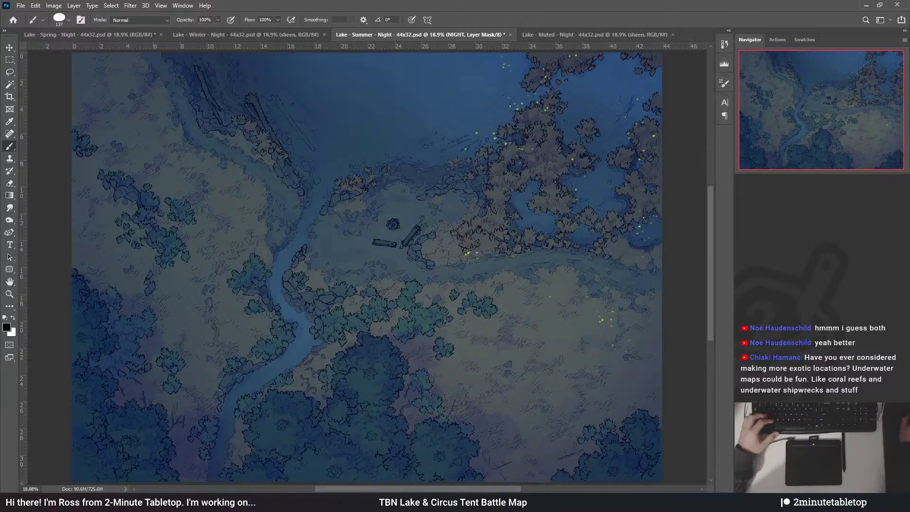
{"action": "left_click", "coordinate": [822, 331]}
{"action": "key", "text": "alt"}
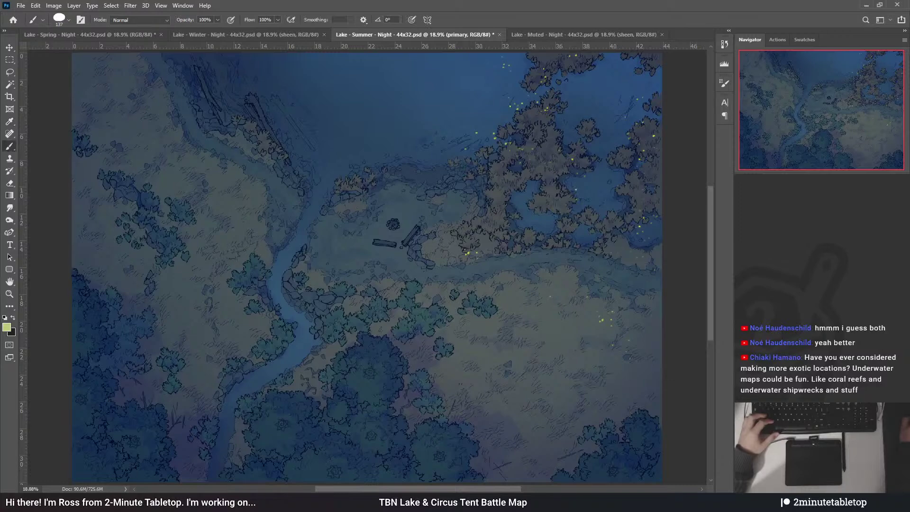
{"action": "key", "text": "alt+bracketleft"}
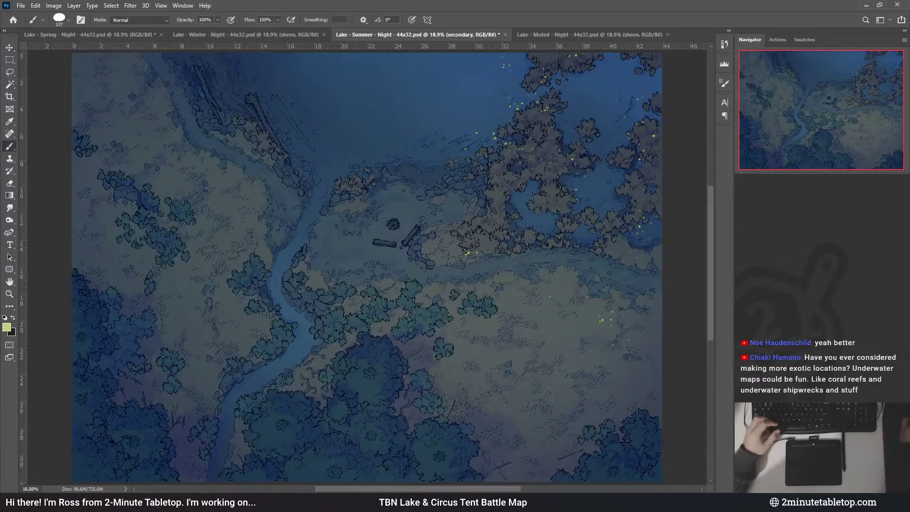
{"action": "key", "text": "alt+bracketright"}
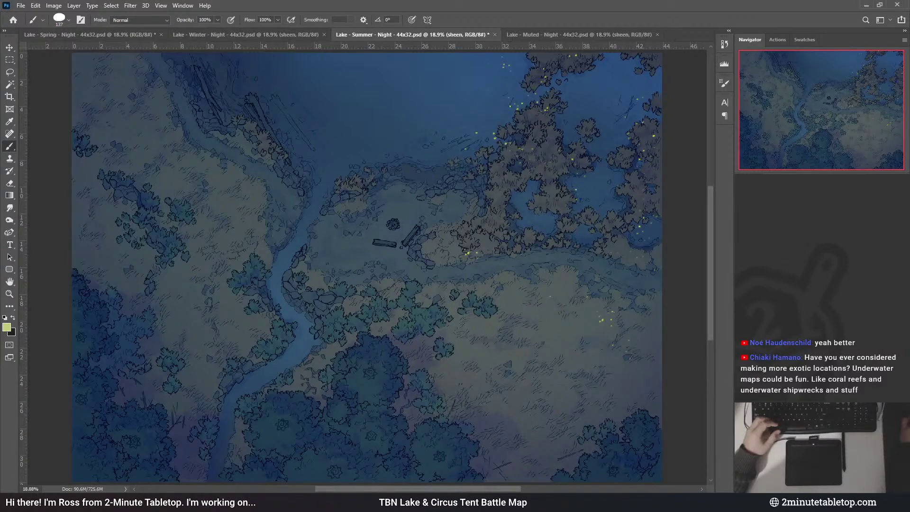
{"action": "key", "text": "i"}
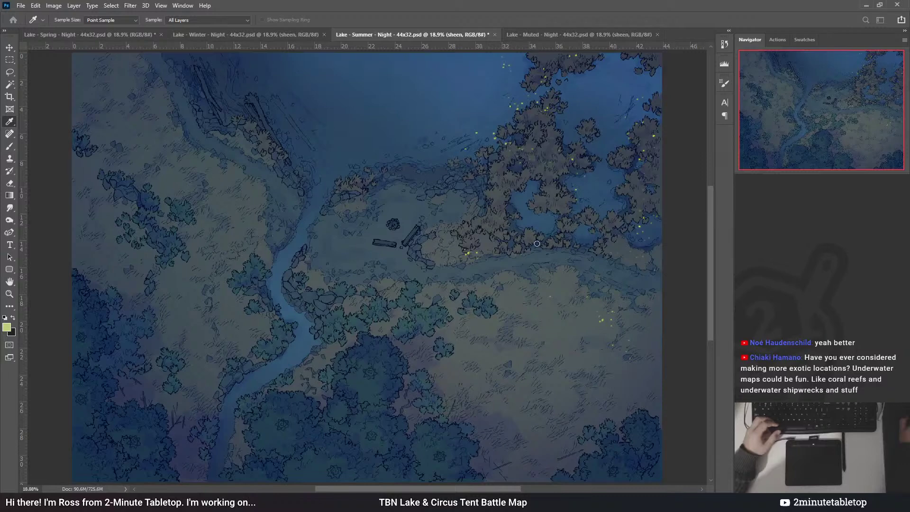
{"action": "key", "text": "b"}
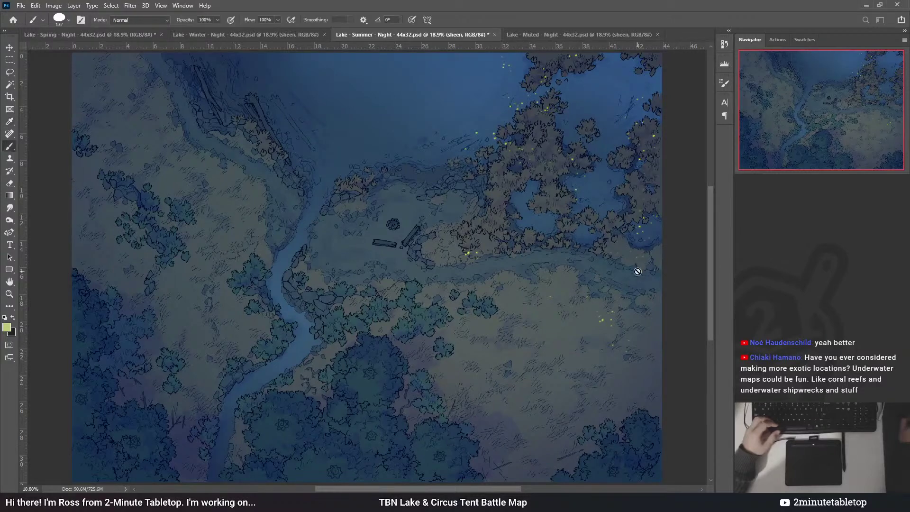
{"action": "scroll", "coordinate": [402, 315], "scroll_direction": "up", "scroll_amount": 5}
{"action": "key", "text": "ctrl+0"}
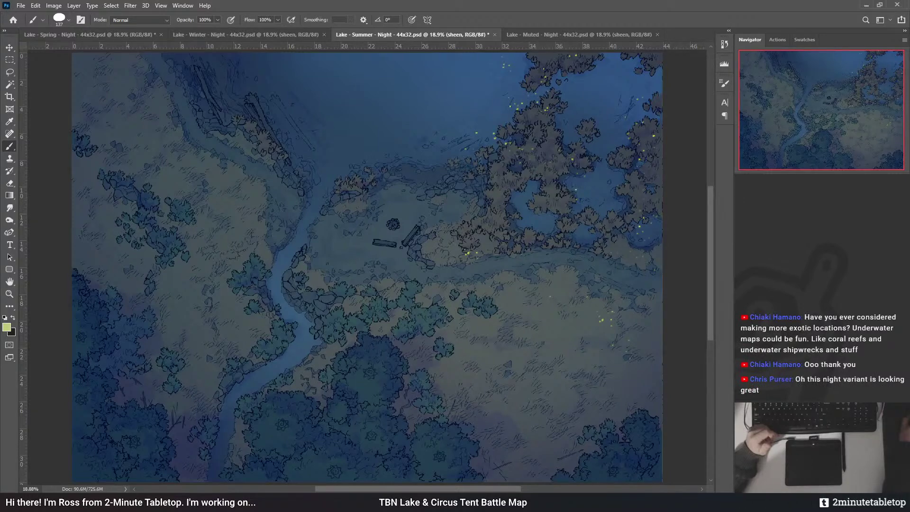
- Make the watercolor layer of the Summer night map active with the Brush tool ready
{"action": "key", "text": "alt+bracketleft"}
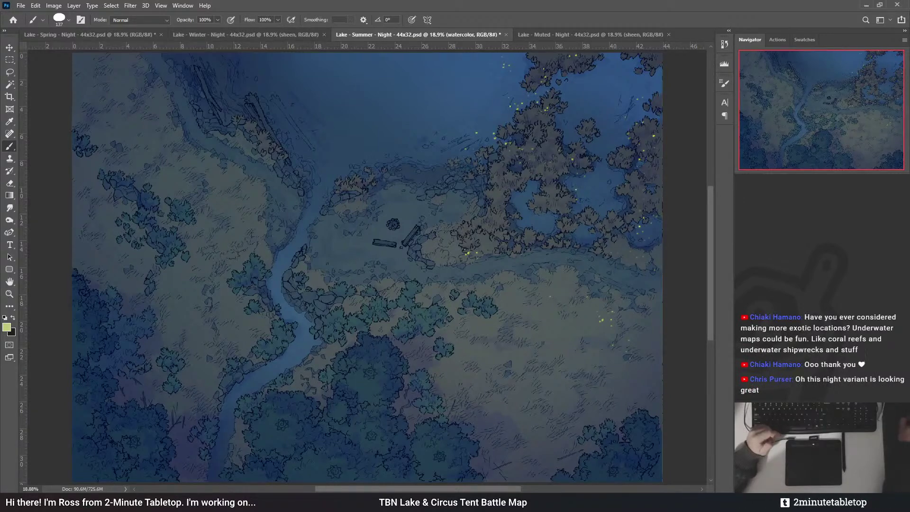
{"action": "key", "text": "i"}
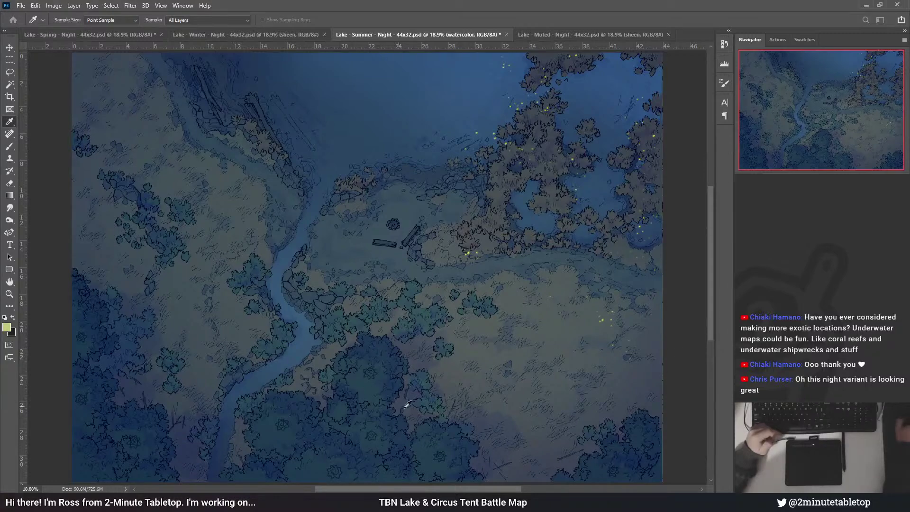
{"action": "key", "text": "b"}
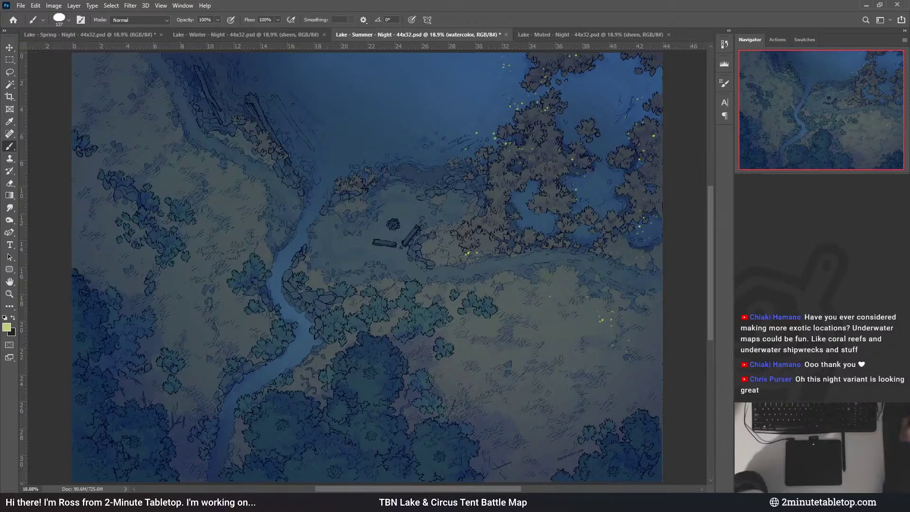
- Go through the Color Fill 2 layer and the NIGHT group's layer mask to check the Summer map's night lighting
{"action": "key", "text": "alt+bracketright"}
{"action": "key", "text": "alt+bracketright"}
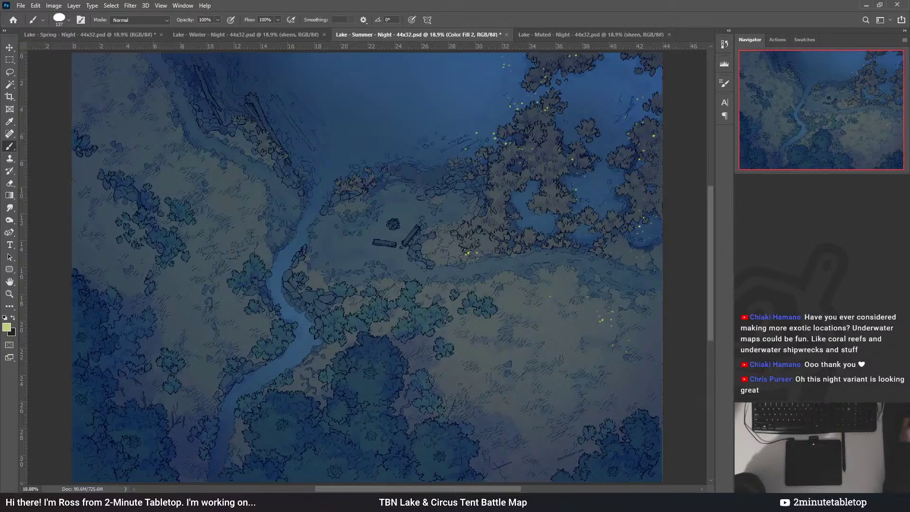
{"action": "scroll", "coordinate": [431, 246], "scroll_direction": "down", "scroll_amount": 4}
{"action": "scroll", "coordinate": [430, 246], "scroll_direction": "up", "scroll_amount": 3}
{"action": "key", "text": "alt+["}
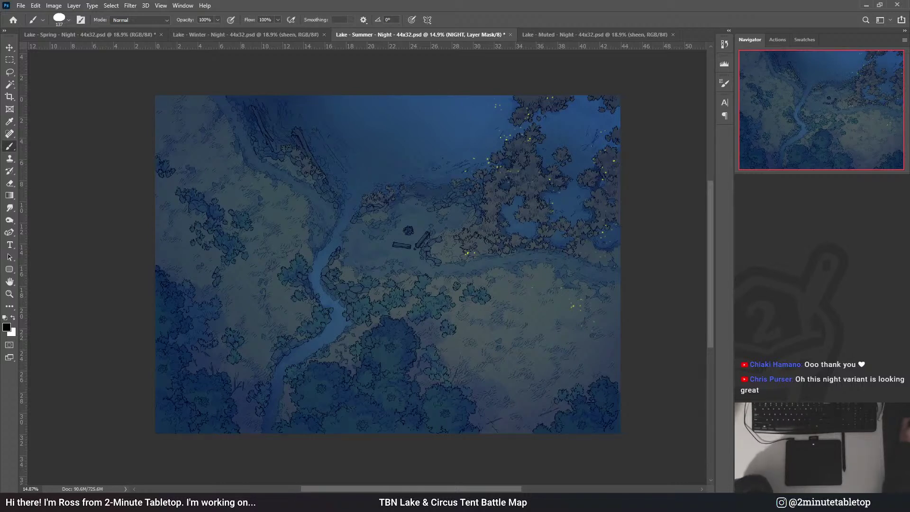
- Make the fill layer active with the Brush tool ready and check the Summer night map's colouring at small and large scale
{"action": "key", "text": "alt+bracketleft"}
{"action": "key", "text": "i"}
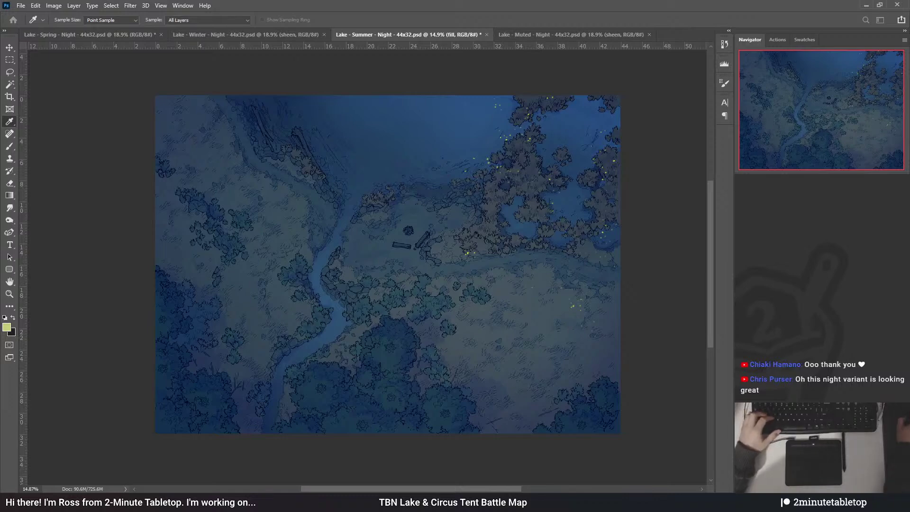
{"action": "key", "text": "b"}
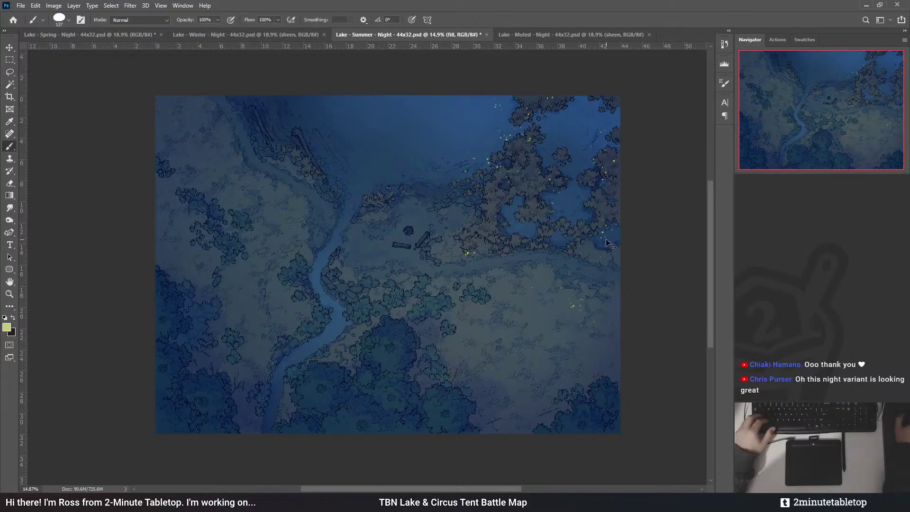
{"action": "scroll", "coordinate": [595, 240], "scroll_direction": "down", "scroll_amount": 3}
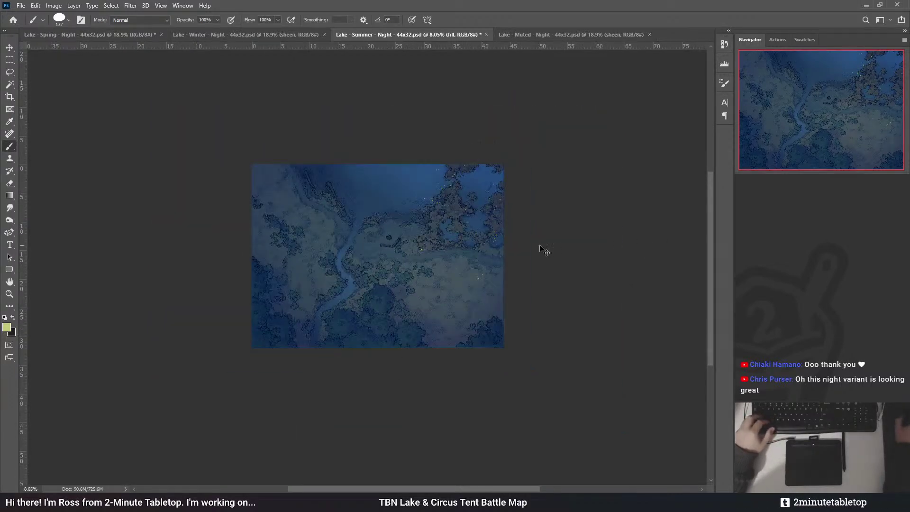
{"action": "scroll", "coordinate": [510, 284], "scroll_direction": "down", "scroll_amount": 1}
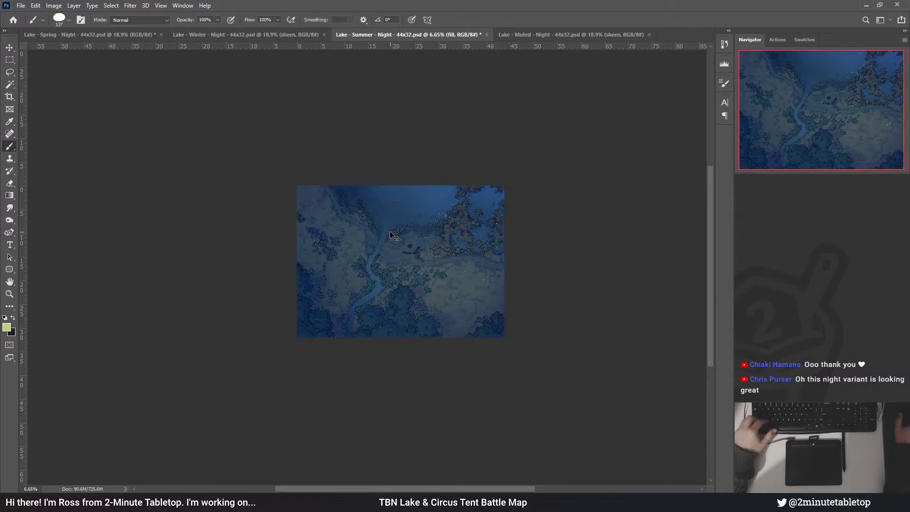
{"action": "scroll", "coordinate": [390, 240], "scroll_direction": "up", "scroll_amount": 2}
{"action": "scroll", "coordinate": [439, 290], "scroll_direction": "up", "scroll_amount": 1}
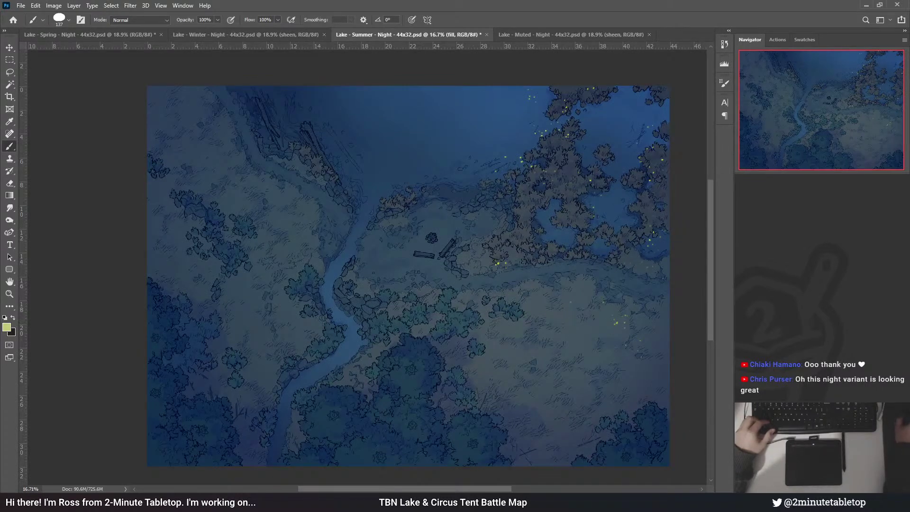
- Return to the Color Fill 2 layer and check its effect on the whole Summer night map
{"action": "key", "text": "alt+bracketleft"}
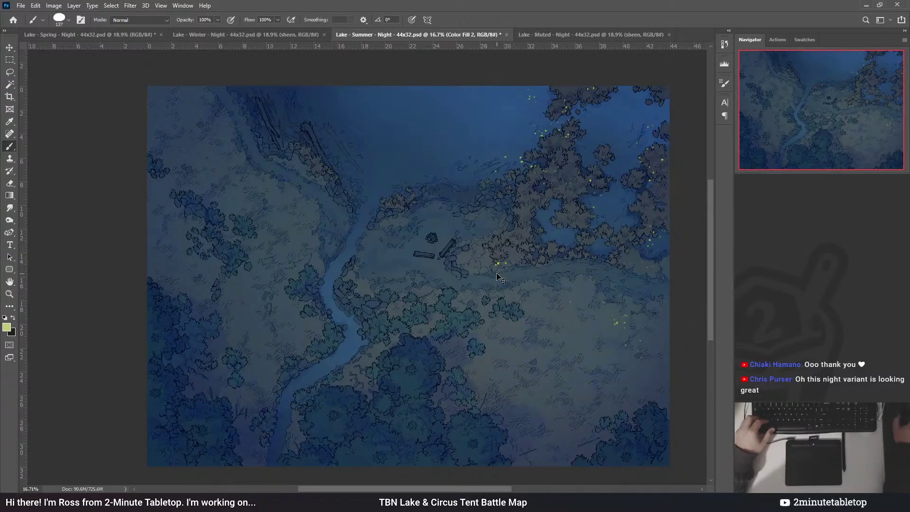
{"action": "scroll", "coordinate": [474, 275], "scroll_direction": "down", "scroll_amount": 5}
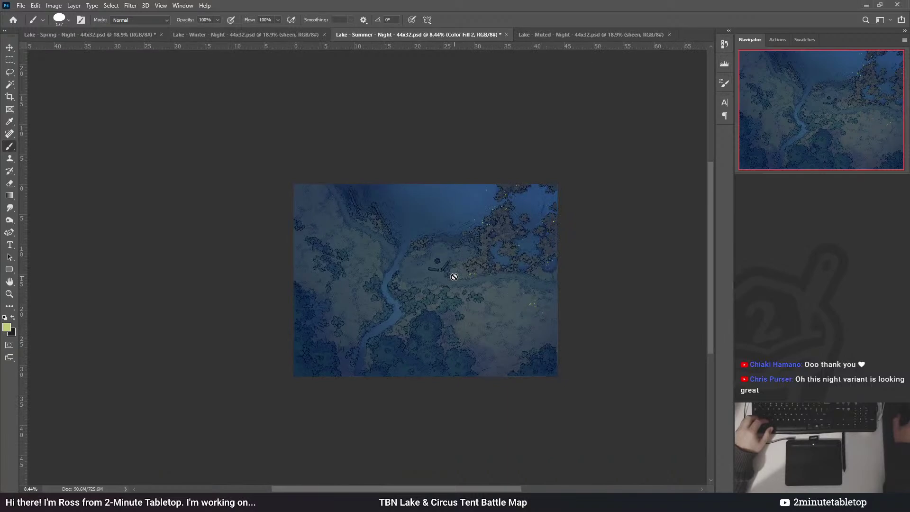
{"action": "scroll", "coordinate": [448, 285], "scroll_direction": "up", "scroll_amount": 3}
{"action": "scroll", "coordinate": [448, 285], "scroll_direction": "up", "scroll_amount": 2}
{"action": "scroll", "coordinate": [441, 361], "scroll_direction": "down", "scroll_amount": 2}
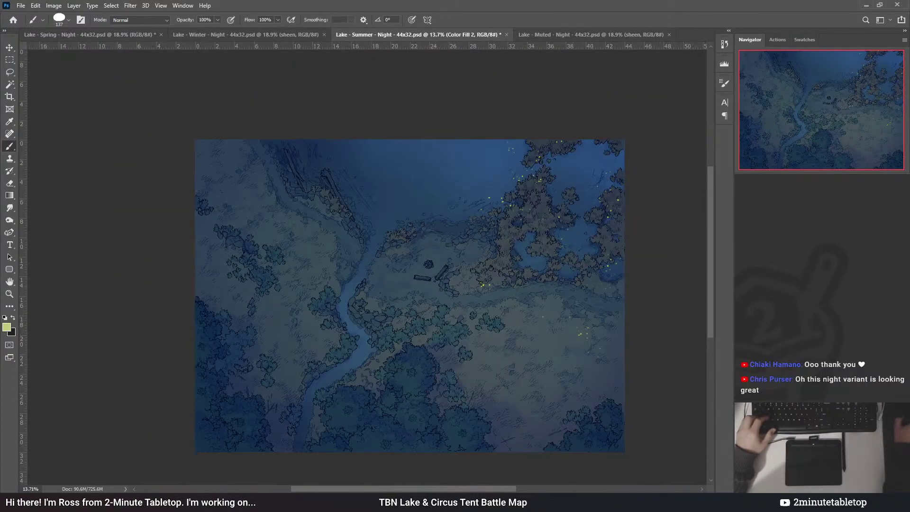
- Make the sheen layer active and compare the Summer night map with and without the last change to its water
{"action": "key", "text": "alt+bracketleft"}
{"action": "key", "text": "i"}
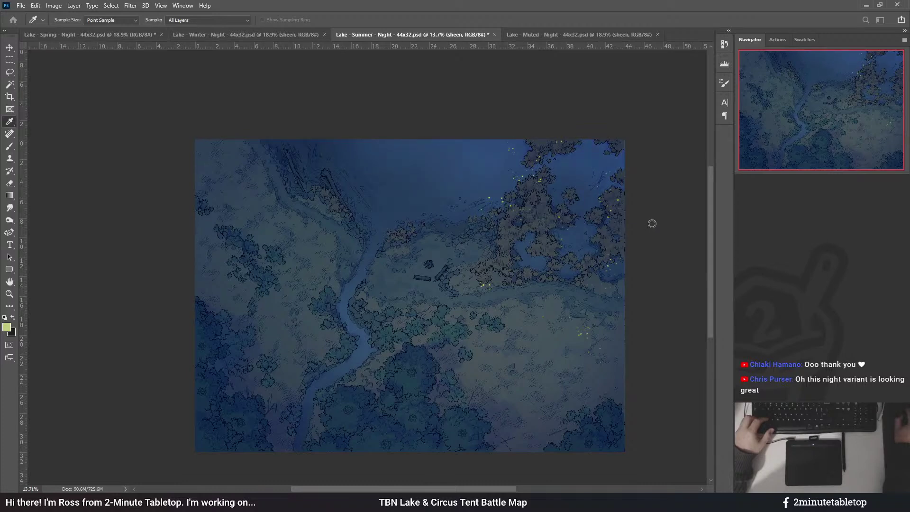
{"action": "key", "text": "b"}
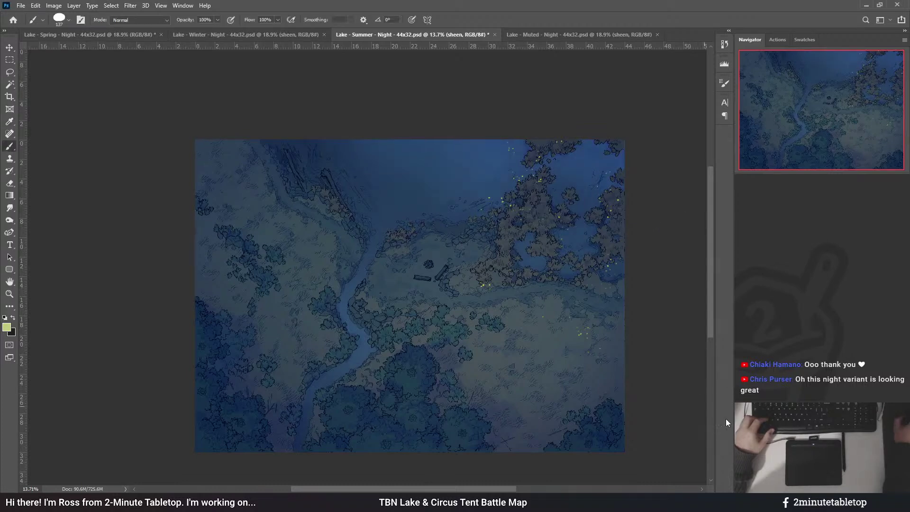
{"action": "key", "text": "ctrl+z"}
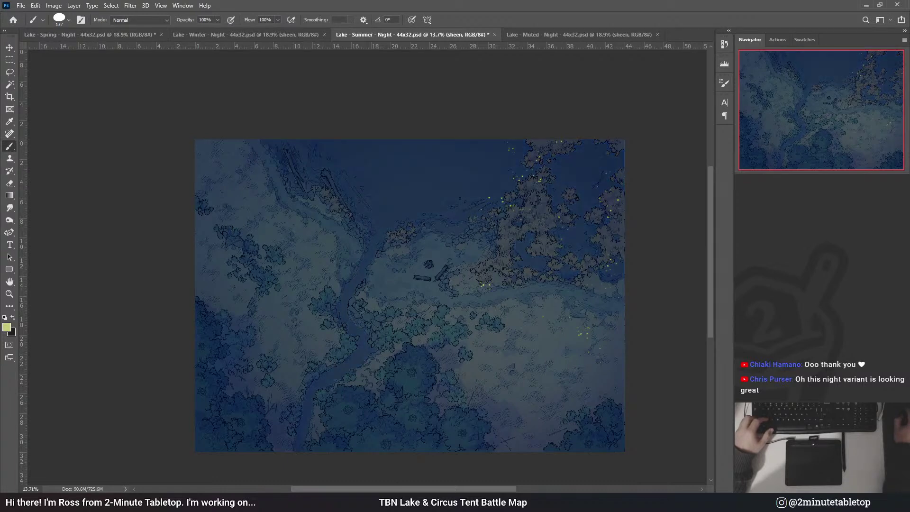
{"action": "key", "text": "ctrl+shift+z"}
{"action": "key", "text": "ctrl+z"}
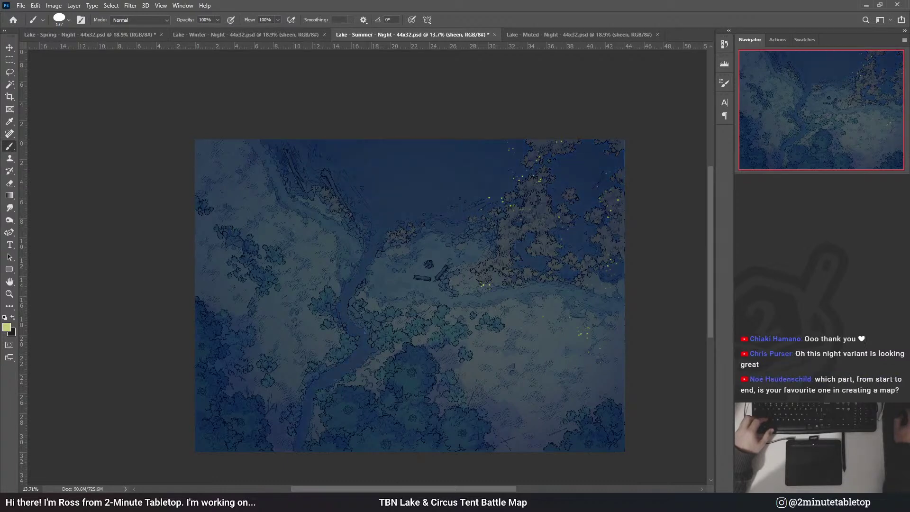
{"action": "key", "text": "ctrl+shift+z"}
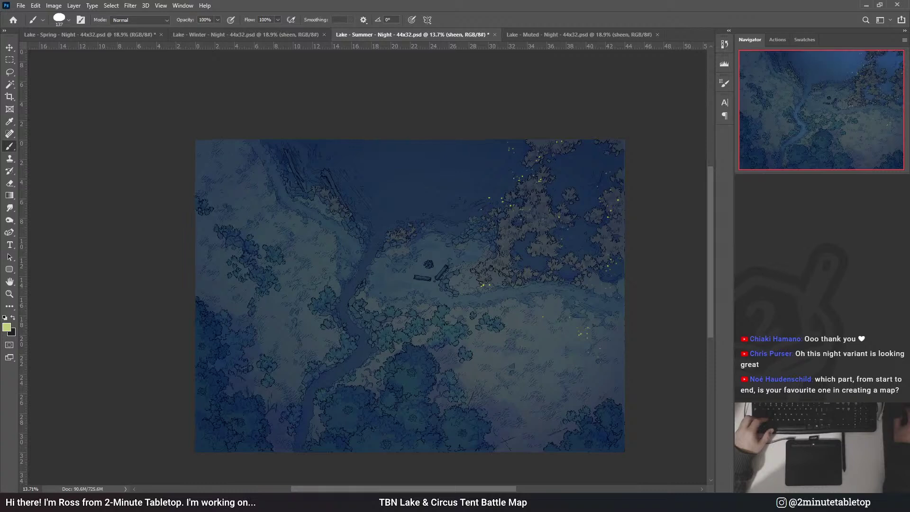
- Make the water layer active with the Brush tool ready and fit the whole Summer night map in view
{"action": "key", "text": "i"}
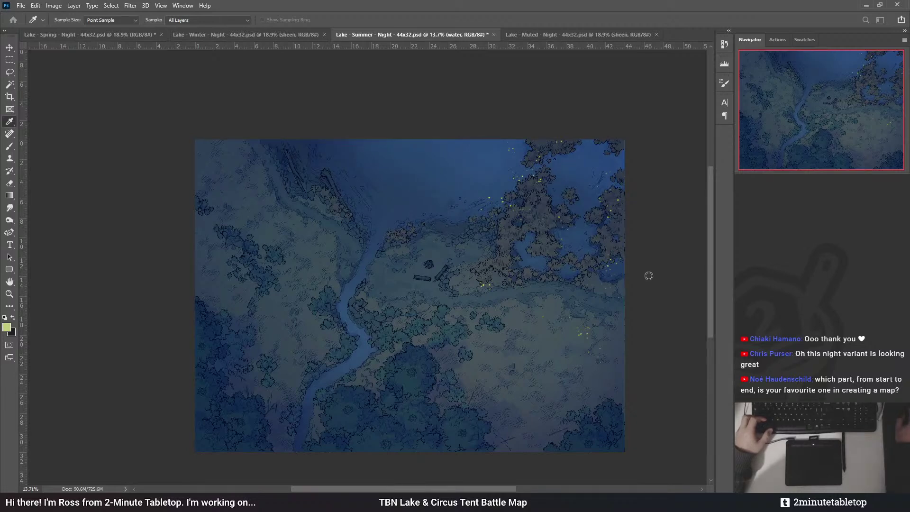
{"action": "key", "text": "b"}
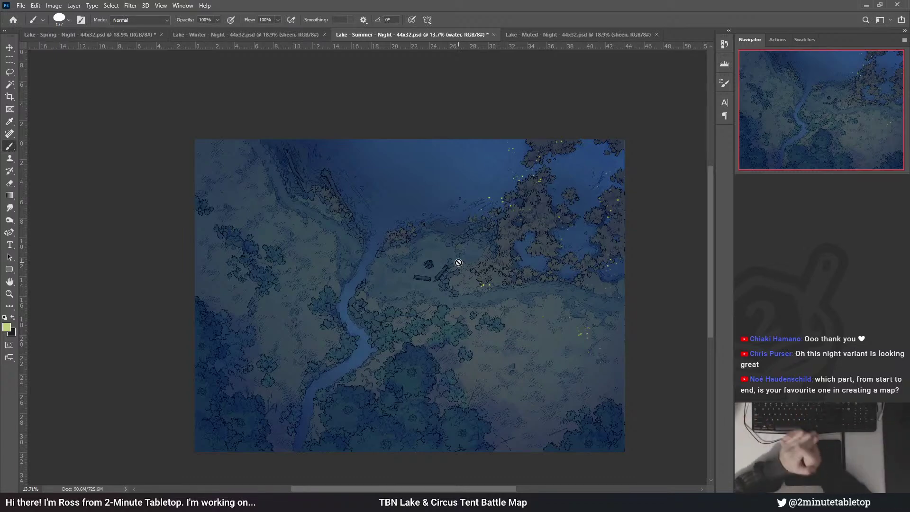
{"action": "key", "text": "ctrl+0"}
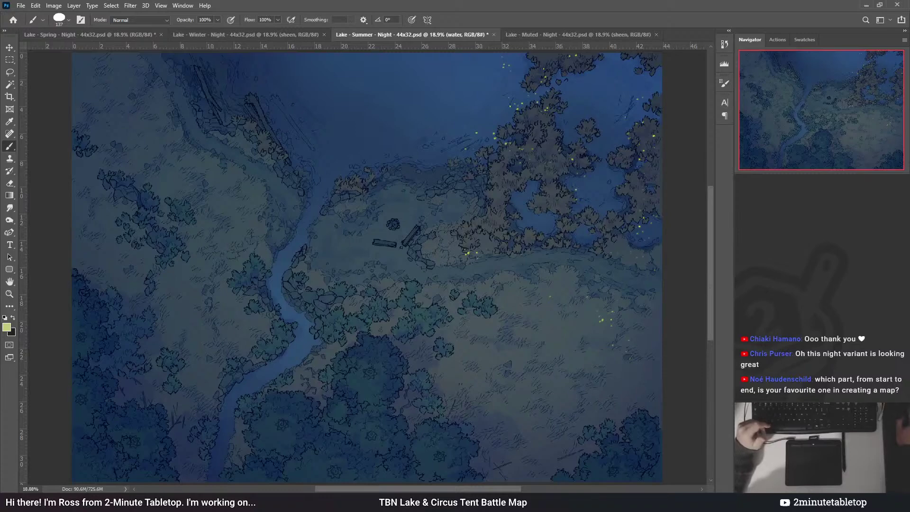
- Try a brush stroke down the river on the water layer and compare the map with and without it
{"action": "left_click_drag", "start_coordinate": [331, 183], "coordinate": [265, 379]}
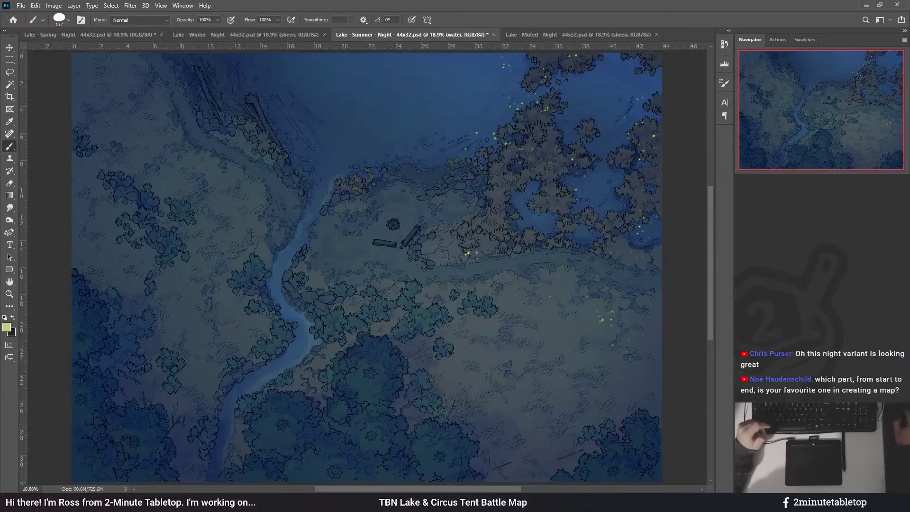
{"action": "key", "text": "ctrl+z"}
{"action": "key", "text": "ctrl+shift+z"}
{"action": "key", "text": "ctrl+z"}
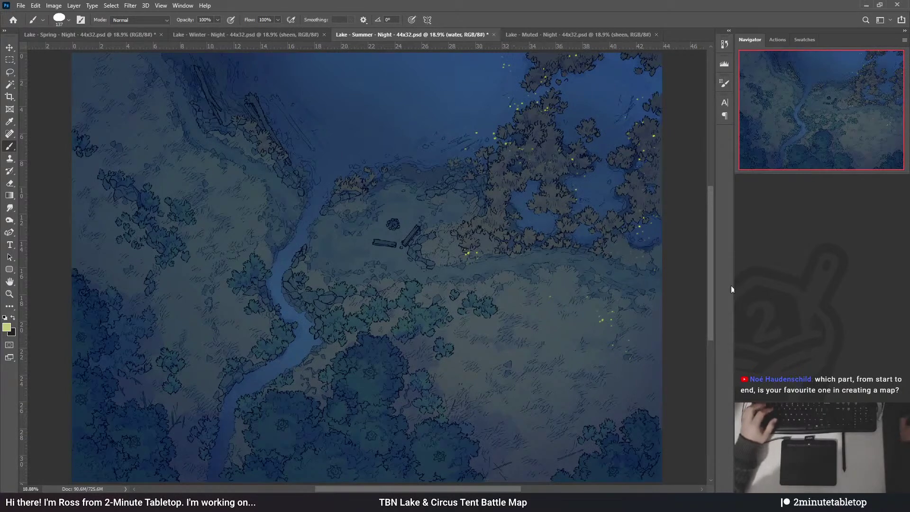
- Save the Summer night map and compare its colours with the Spring and Winter night maps, ending on Summer
{"action": "key", "text": "ctrl+s"}
{"action": "left_click", "coordinate": [122, 37]}
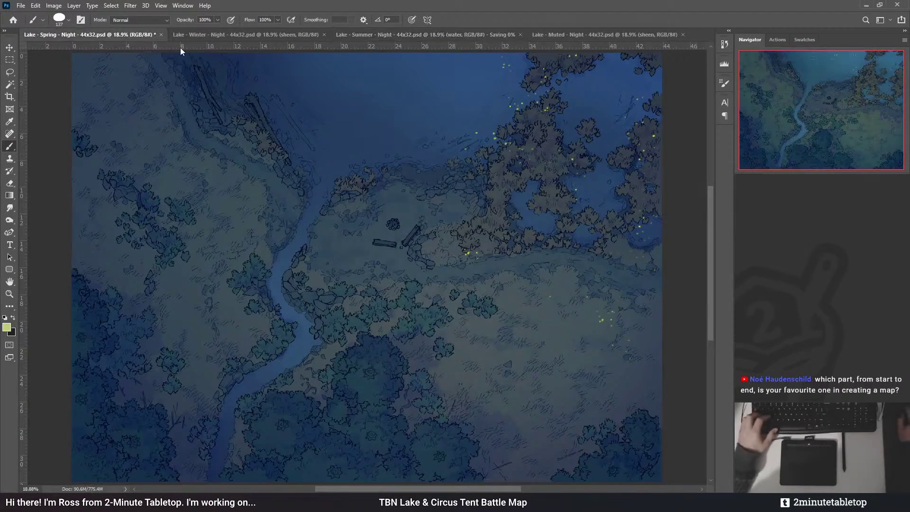
{"action": "left_click", "coordinate": [277, 33]}
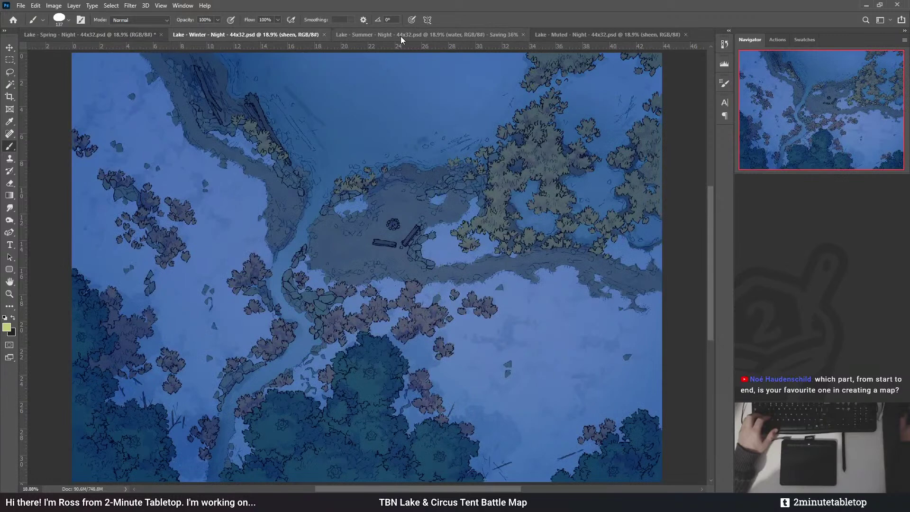
{"action": "left_click", "coordinate": [400, 36]}
{"action": "left_click", "coordinate": [121, 33]}
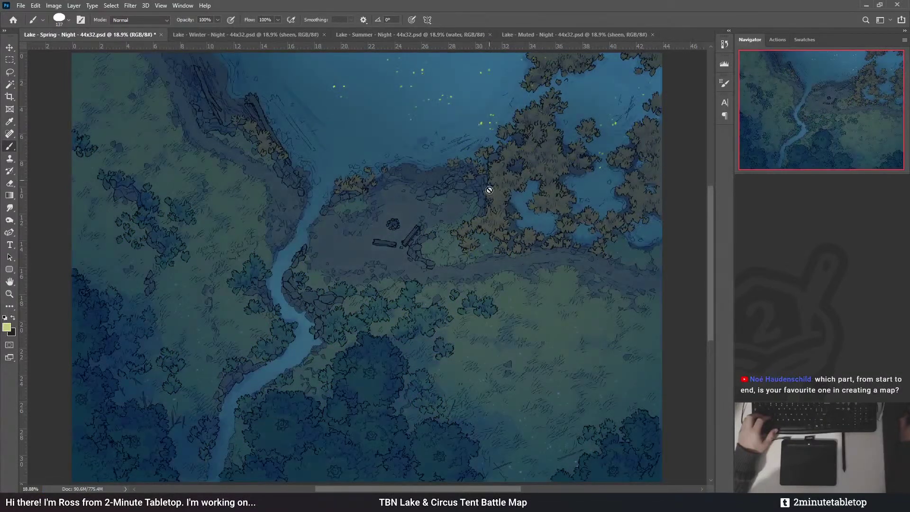
{"action": "left_click", "coordinate": [405, 36]}
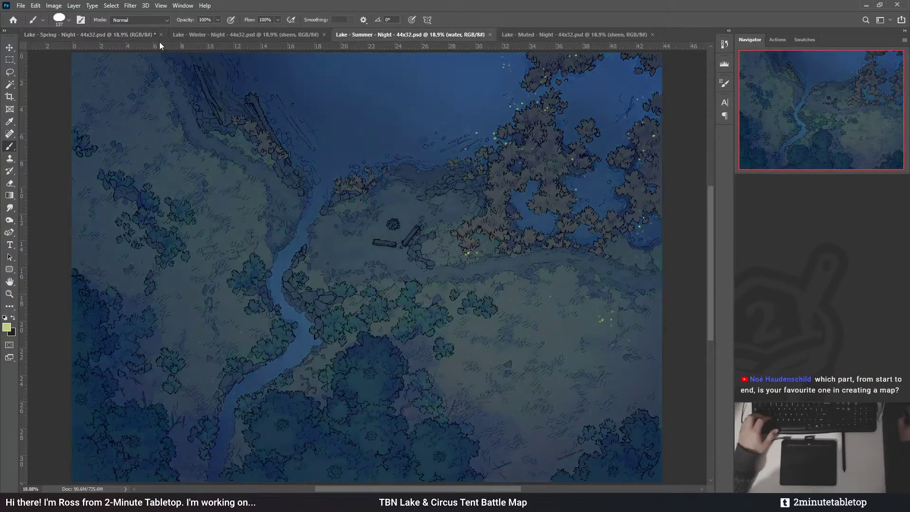
{"action": "left_click", "coordinate": [121, 37]}
{"action": "left_click", "coordinate": [403, 38]}
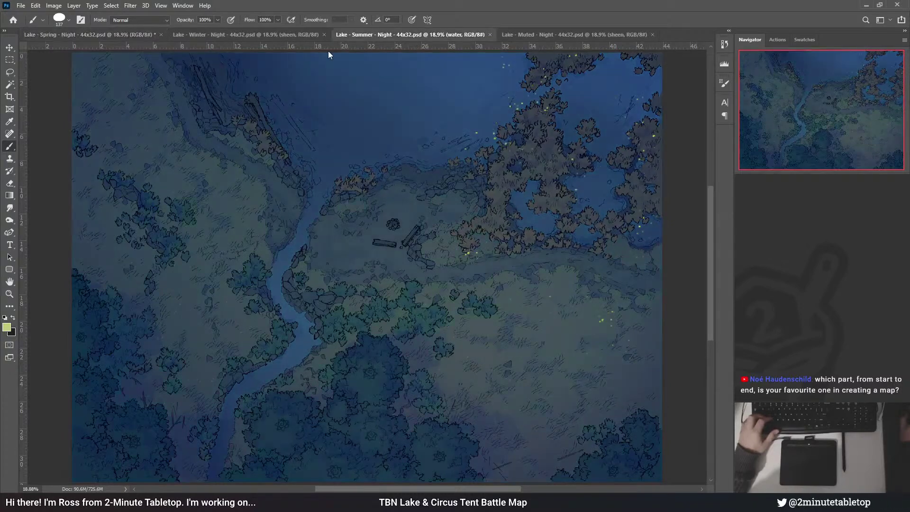
{"action": "left_click", "coordinate": [123, 35]}
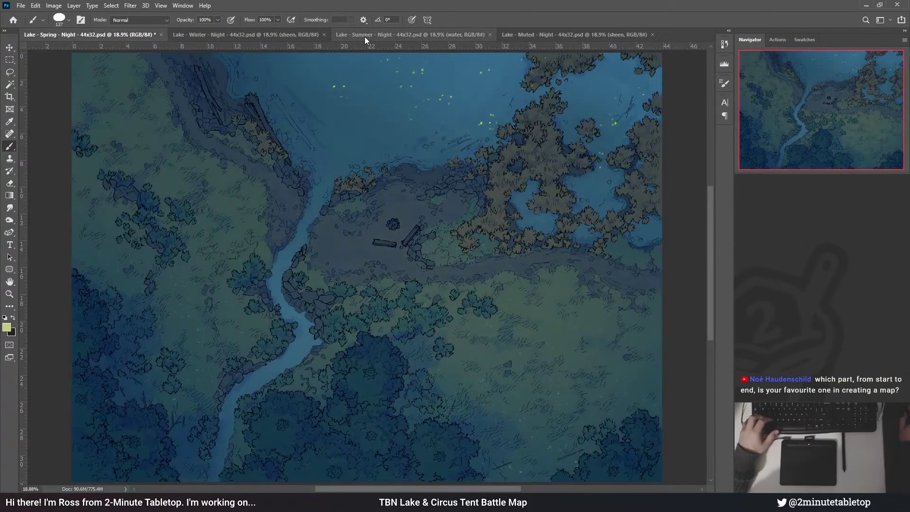
{"action": "left_click", "coordinate": [365, 36]}
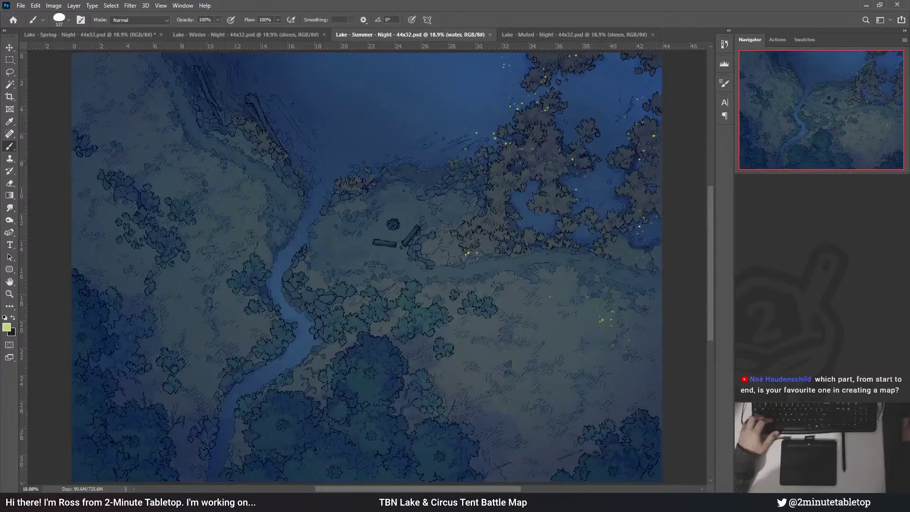
- Recolour the water layer of the Summer night map to a brighter blue and make the sheen layer active
{"action": "key", "text": "i"}
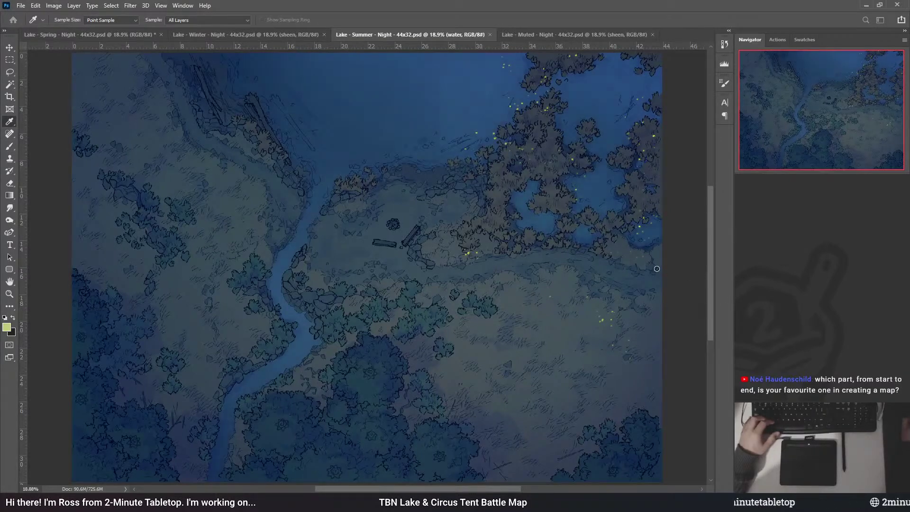
{"action": "key", "text": "b"}
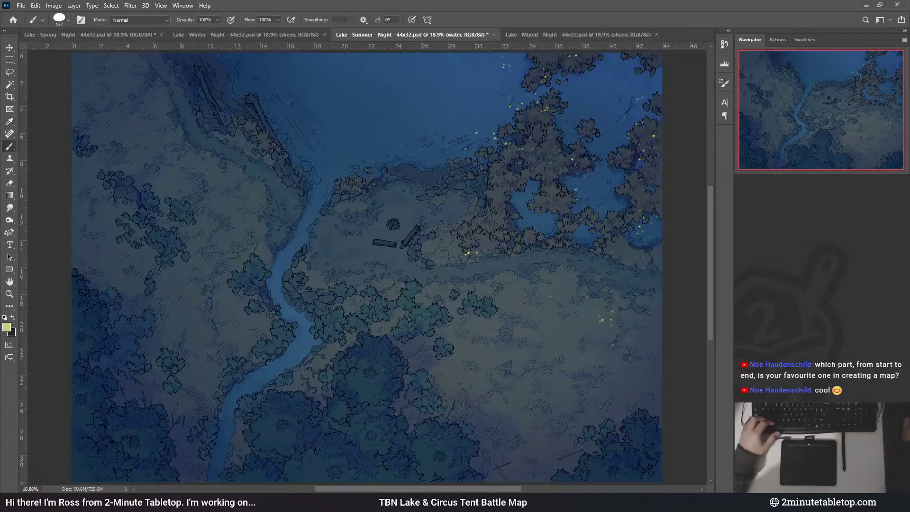
{"action": "key", "text": "alt+["}
{"action": "key", "text": "i"}
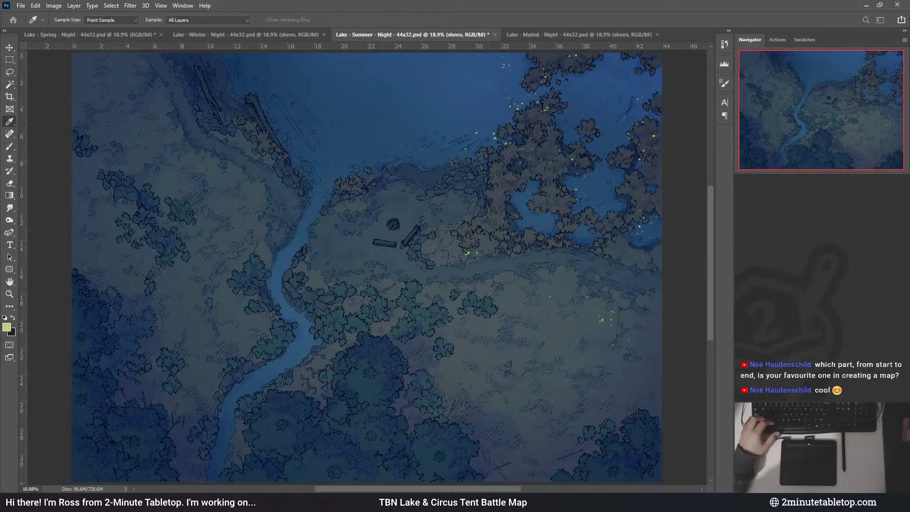
{"action": "key", "text": "b"}
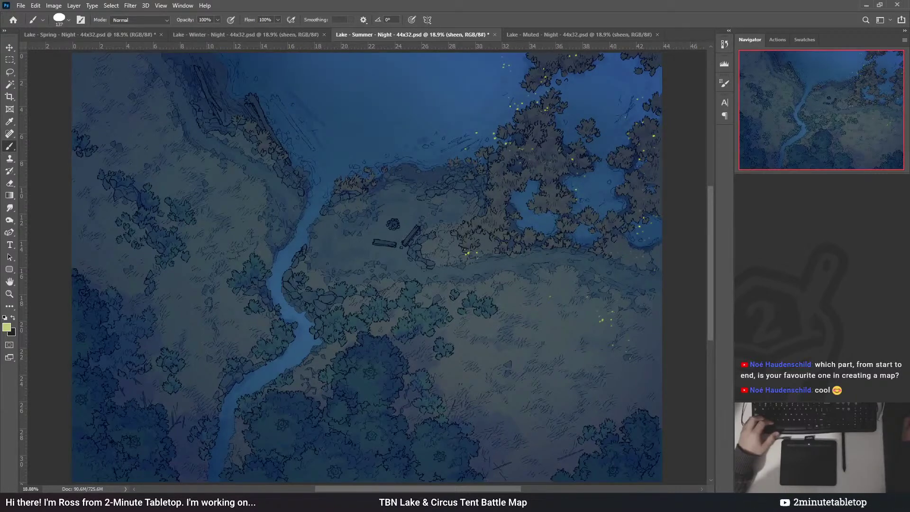
- Compare the Summer map's recoloured lake and river with the Spring night map, ending on Summer
{"action": "left_click", "coordinate": [113, 35]}
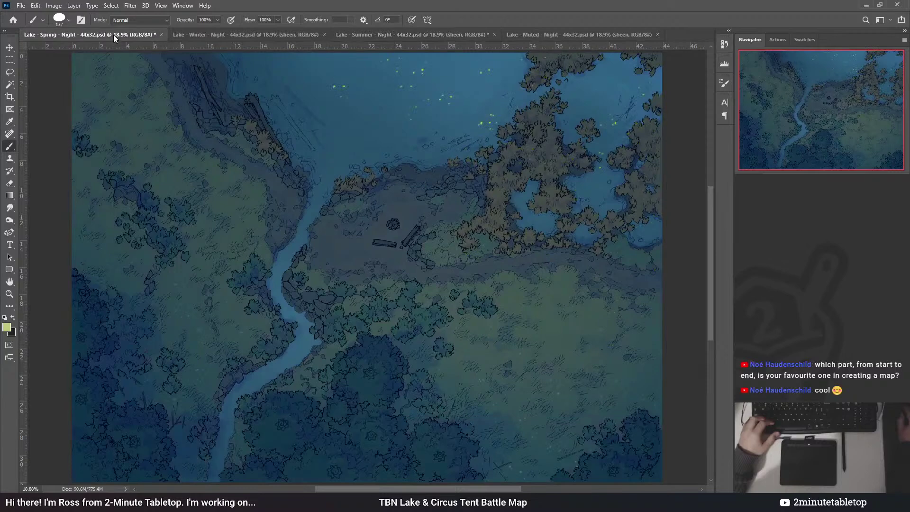
{"action": "left_click", "coordinate": [361, 35]}
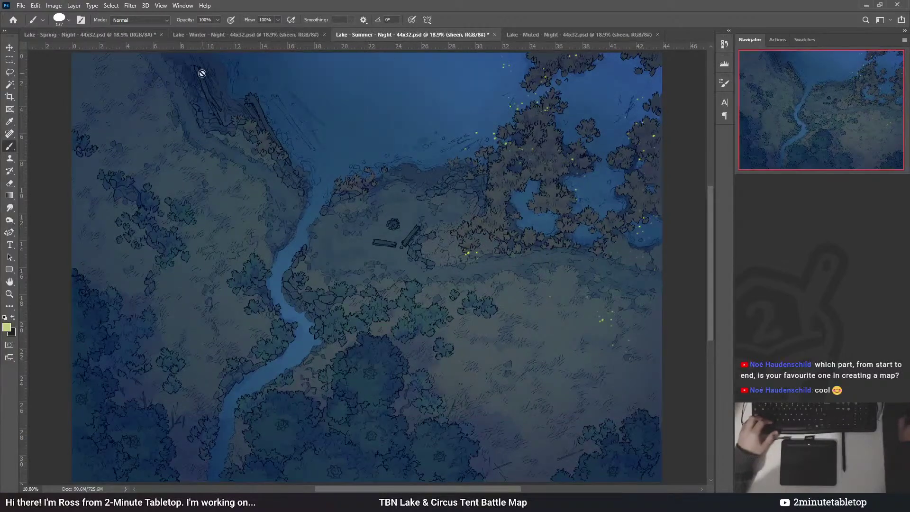
{"action": "left_click", "coordinate": [110, 33]}
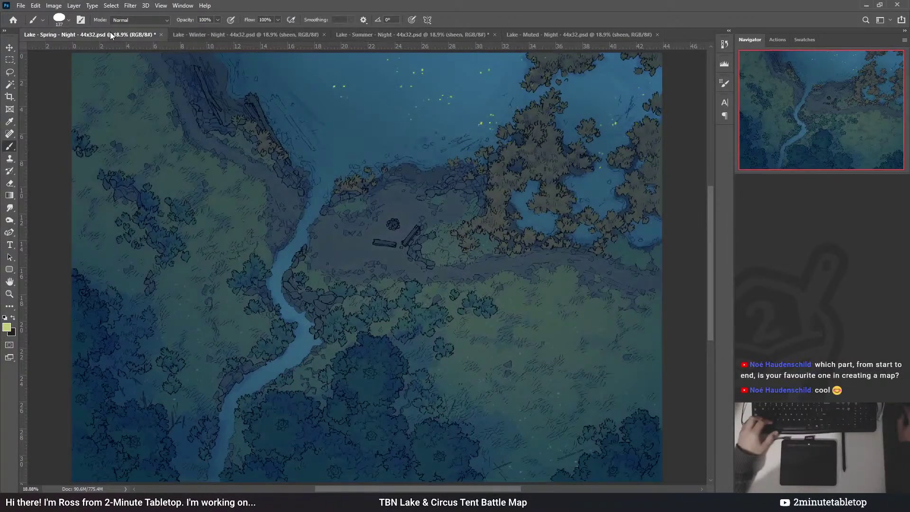
{"action": "left_click", "coordinate": [356, 35]}
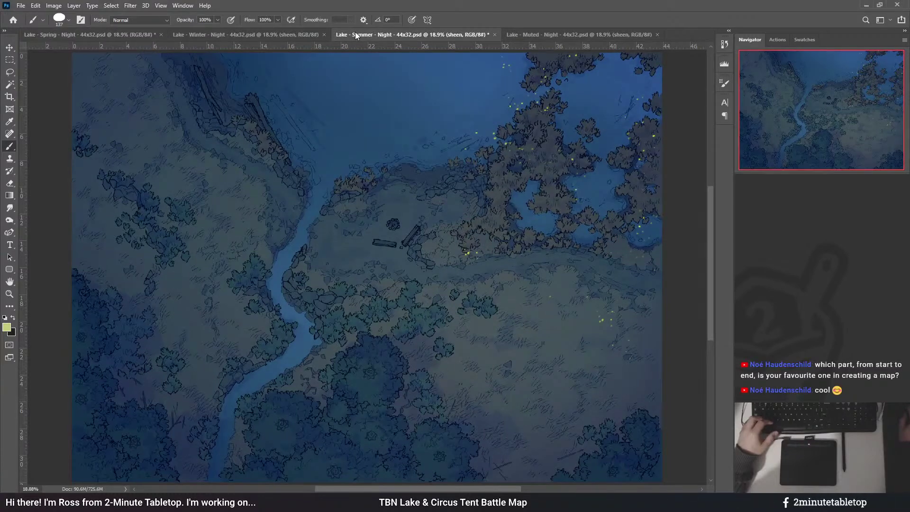
- Compare the Summer night map's water and ground colours with the Spring night map and save the Summer file
{"action": "left_click", "coordinate": [136, 35]}
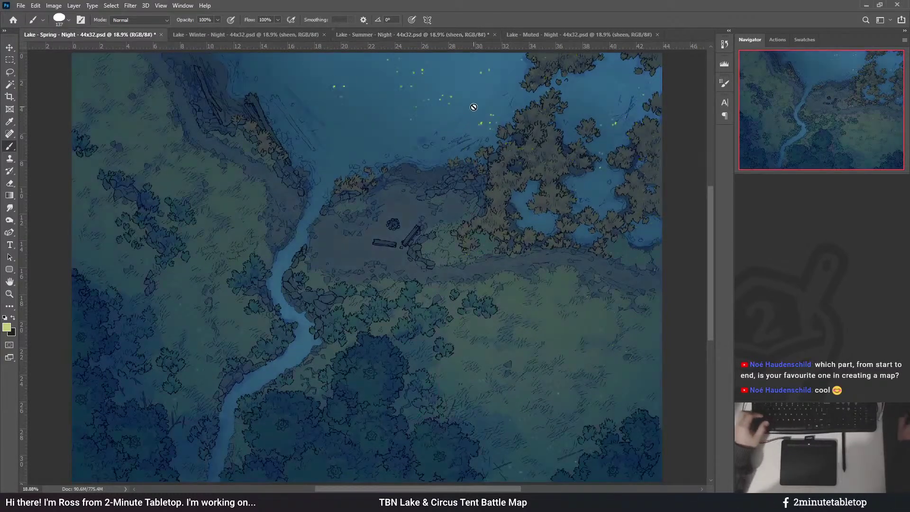
{"action": "left_click", "coordinate": [419, 36]}
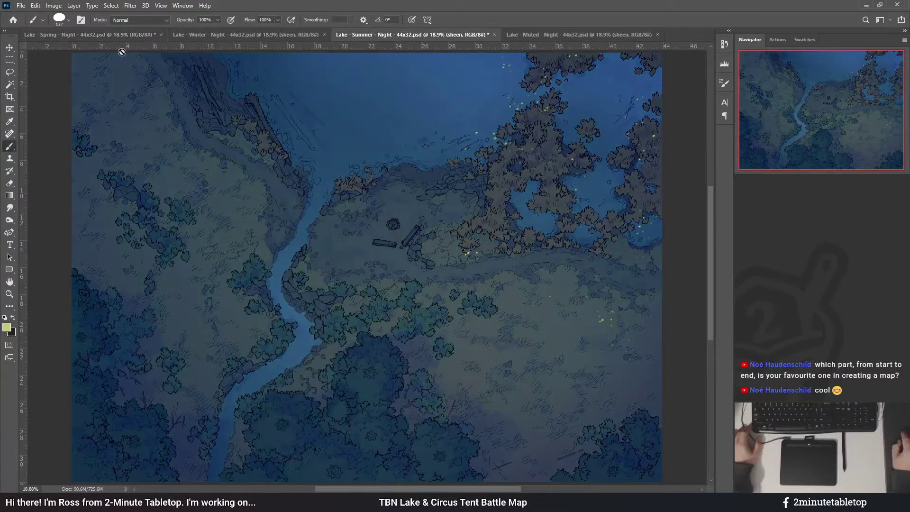
{"action": "left_click", "coordinate": [118, 35]}
{"action": "left_click", "coordinate": [408, 35]}
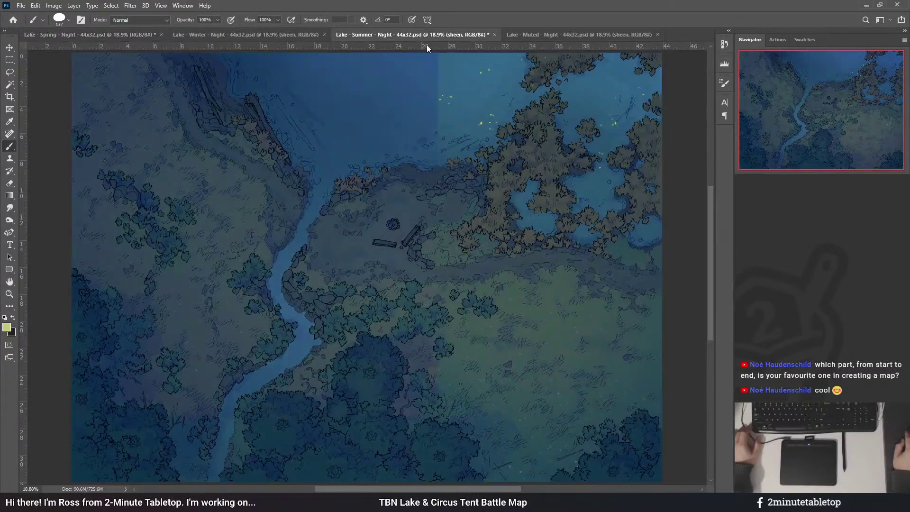
{"action": "key", "text": "ctrl+s"}
- Bring the NIGHT and FIREFLIES groups from the Spring map into the Muted map and align the NIGHT group with the canvas edges
{"action": "left_click", "coordinate": [565, 37]}
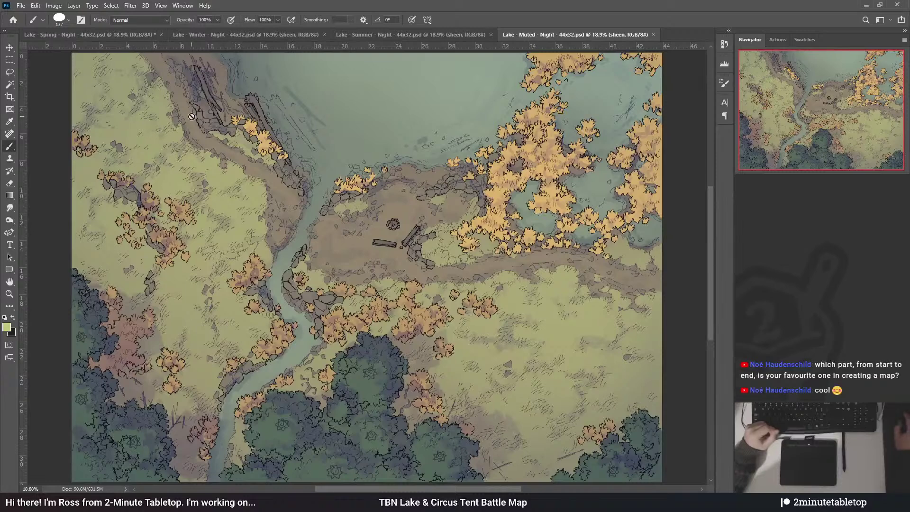
{"action": "left_click", "coordinate": [109, 35]}
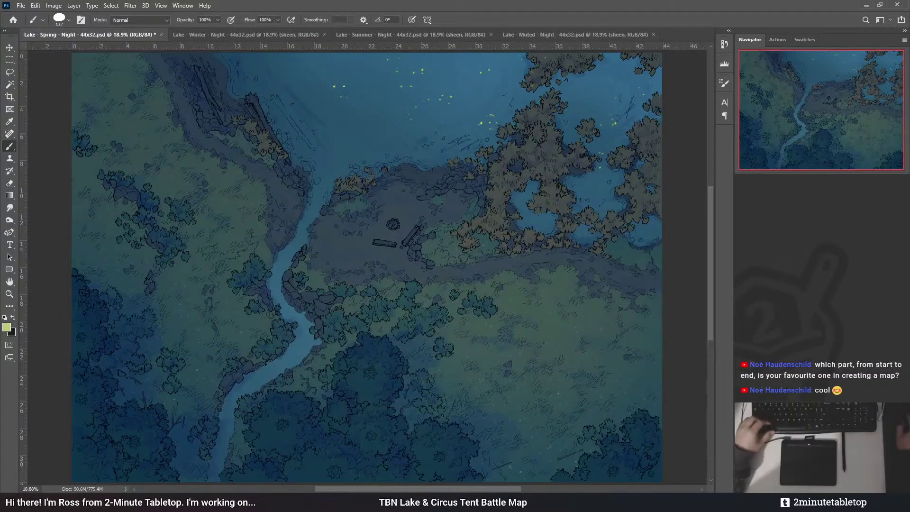
{"action": "left_click", "coordinate": [540, 35]}
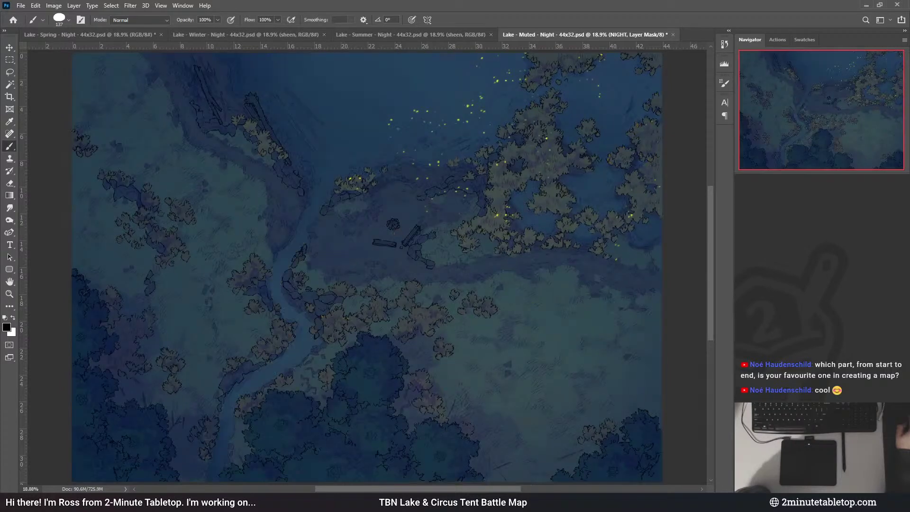
{"action": "key", "text": "ctrl+t"}
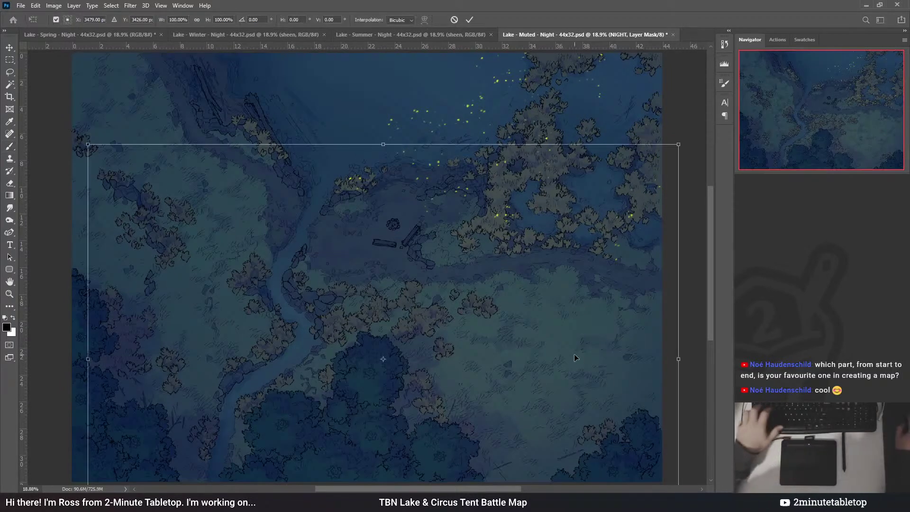
{"action": "left_click_drag", "start_coordinate": [561, 317], "coordinate": [551, 252]}
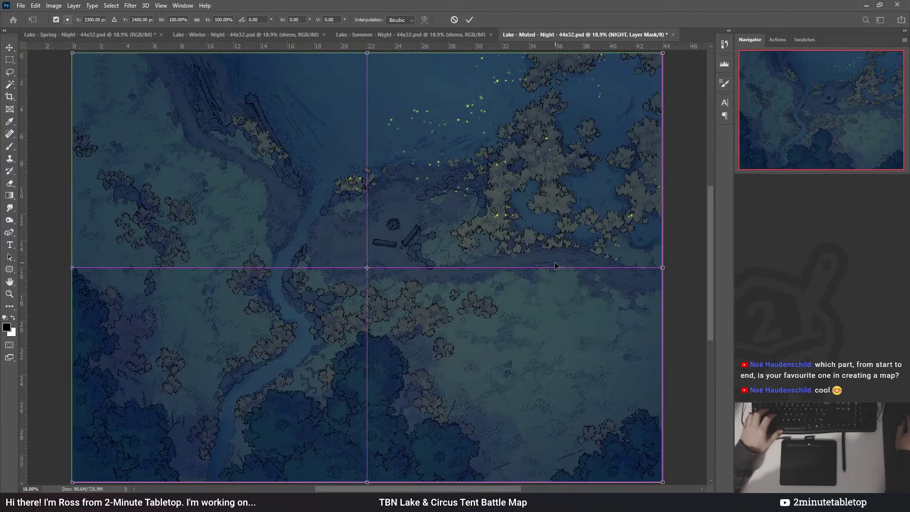
{"action": "left_click", "coordinate": [470, 20]}
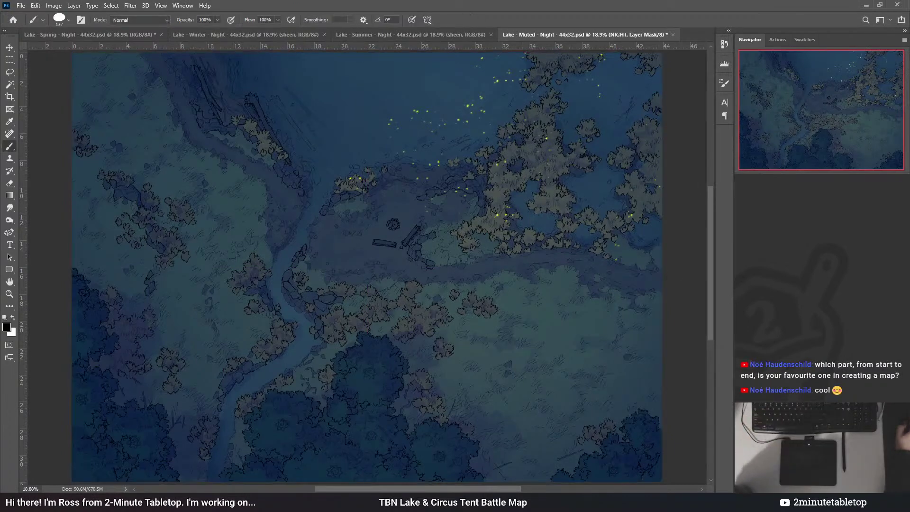
- Move the Muted map's FIREFLIES group up and to the right, over the lake and flooded trees
{"action": "key", "text": "alt+]"}
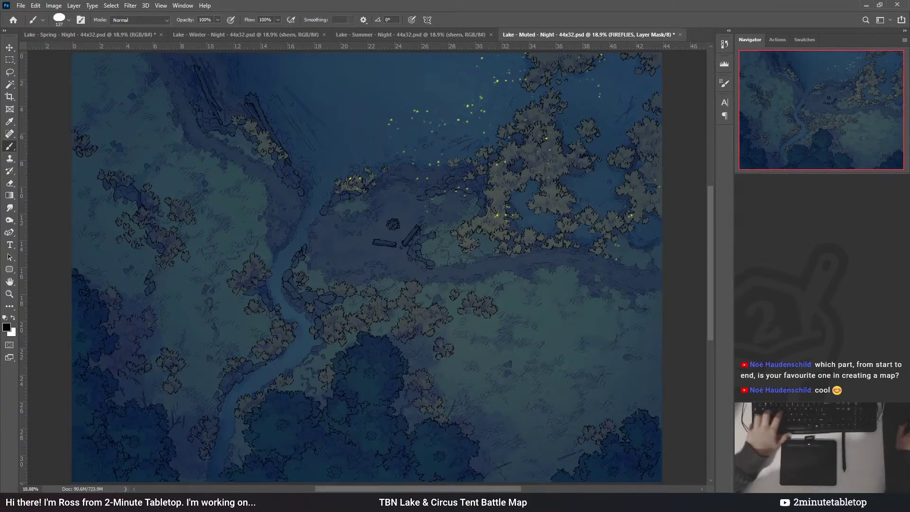
{"action": "key", "text": "ctrl+t"}
{"action": "left_click_drag", "start_coordinate": [580, 222], "coordinate": [650, 154]}
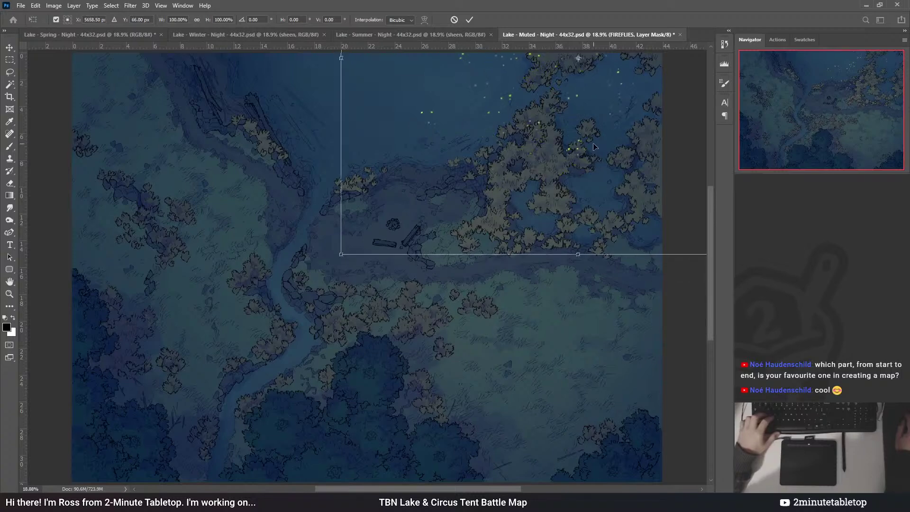
{"action": "scroll", "coordinate": [505, 420], "scroll_direction": "down", "scroll_amount": 1}
{"action": "scroll", "coordinate": [505, 420], "scroll_direction": "down", "scroll_amount": 3}
{"action": "scroll", "coordinate": [603, 200], "scroll_direction": "up", "scroll_amount": 4}
{"action": "left_click_drag", "start_coordinate": [589, 223], "coordinate": [639, 189]}
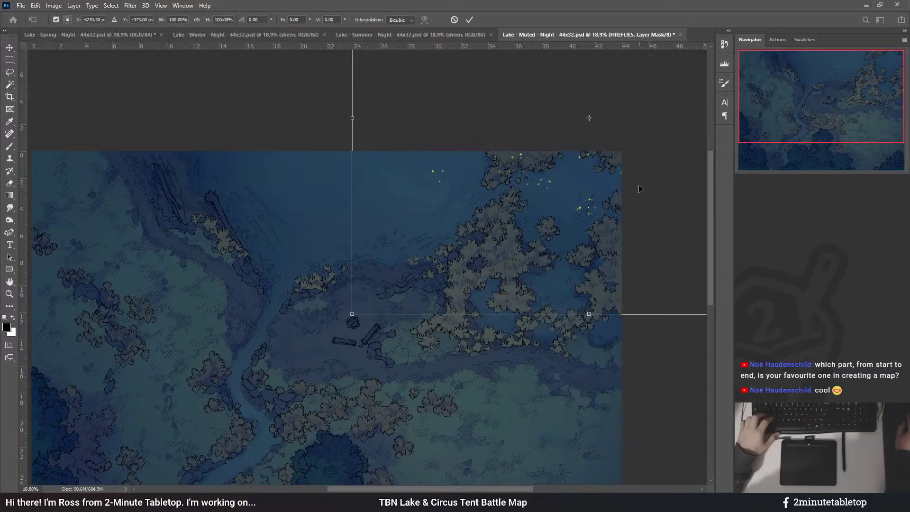
{"action": "left_click", "coordinate": [469, 21]}
- Rotate the FIREFLIES group about 71° and reposition it over the flooded trees and nearby meadow of the Muted map
{"action": "scroll", "coordinate": [549, 288], "scroll_direction": "down", "scroll_amount": 2}
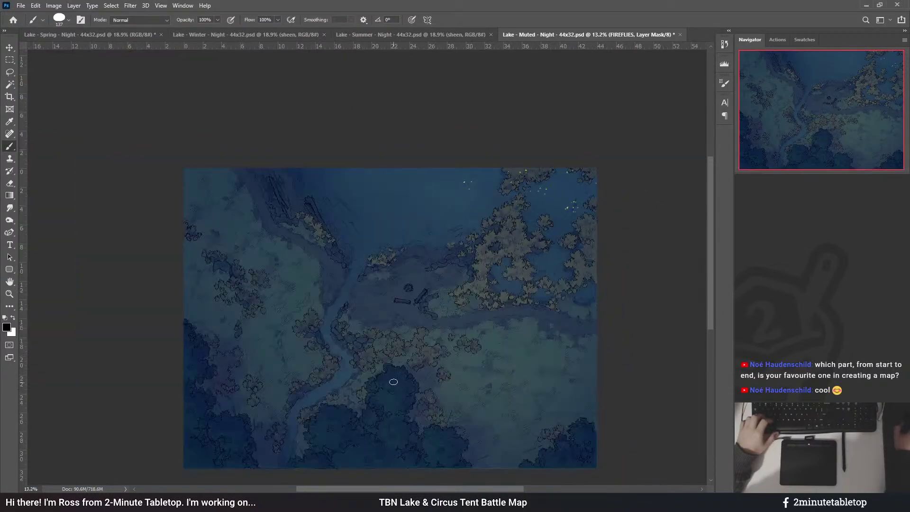
{"action": "scroll", "coordinate": [505, 347], "scroll_direction": "down", "scroll_amount": 2}
{"action": "scroll", "coordinate": [531, 348], "scroll_direction": "up", "scroll_amount": 3}
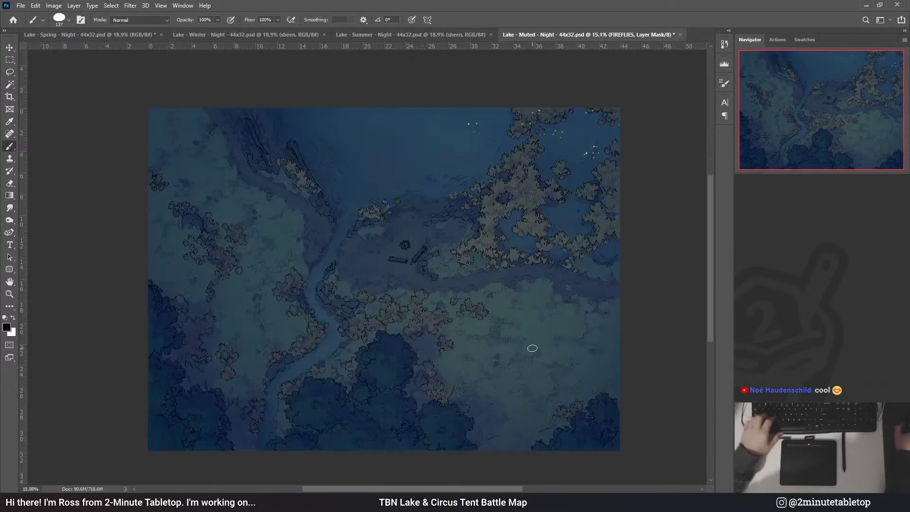
{"action": "key", "text": "ctrl+t"}
{"action": "left_click_drag", "start_coordinate": [605, 179], "coordinate": [570, 331]}
{"action": "scroll", "coordinate": [571, 331], "scroll_direction": "down", "scroll_amount": 3}
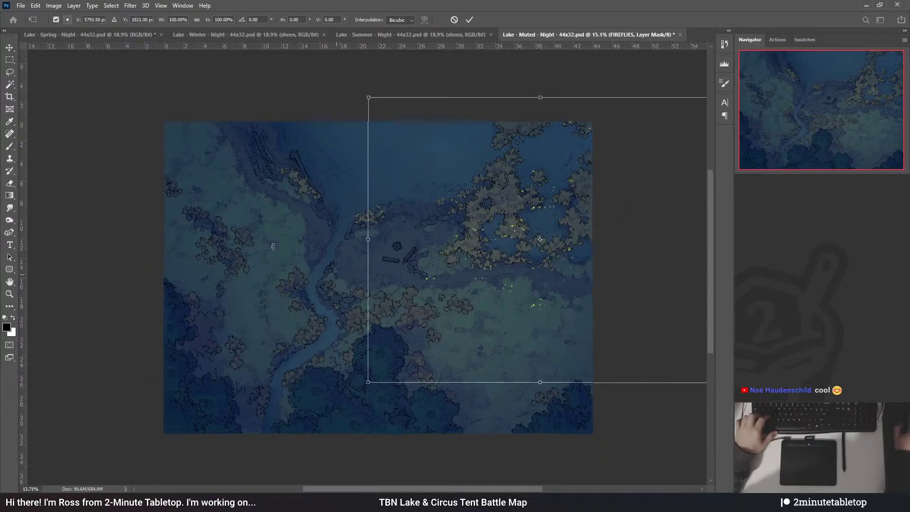
{"action": "left_click_drag", "start_coordinate": [618, 242], "coordinate": [562, 145]}
{"action": "left_click_drag", "start_coordinate": [425, 123], "coordinate": [612, 155]}
{"action": "mouse_move", "coordinate": [516, 275]}
{"action": "left_mouse_down"}
{"action": "mouse_move", "coordinate": [510, 256]}
{"action": "mouse_move", "coordinate": [506, 263]}
{"action": "left_mouse_up"}
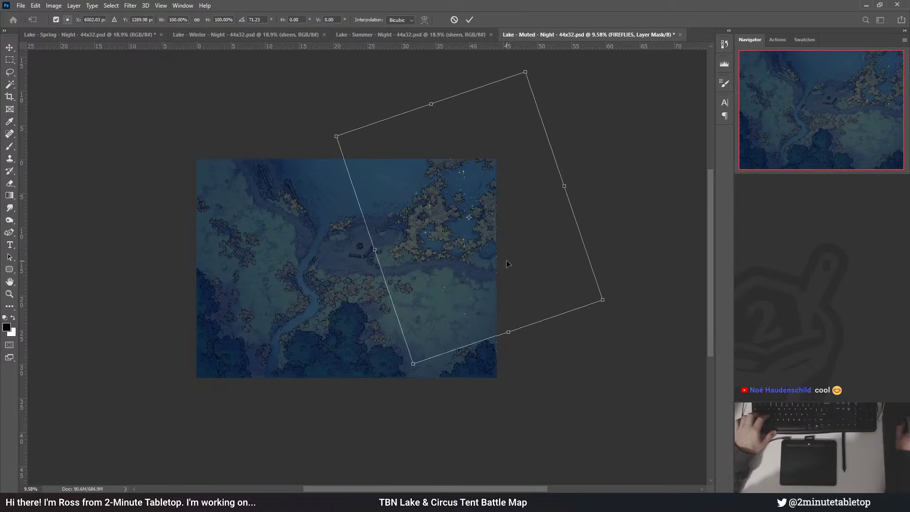
{"action": "left_click", "coordinate": [469, 19]}
{"action": "scroll", "coordinate": [284, 233], "scroll_direction": "up", "scroll_amount": 3}
{"action": "key", "text": "b"}
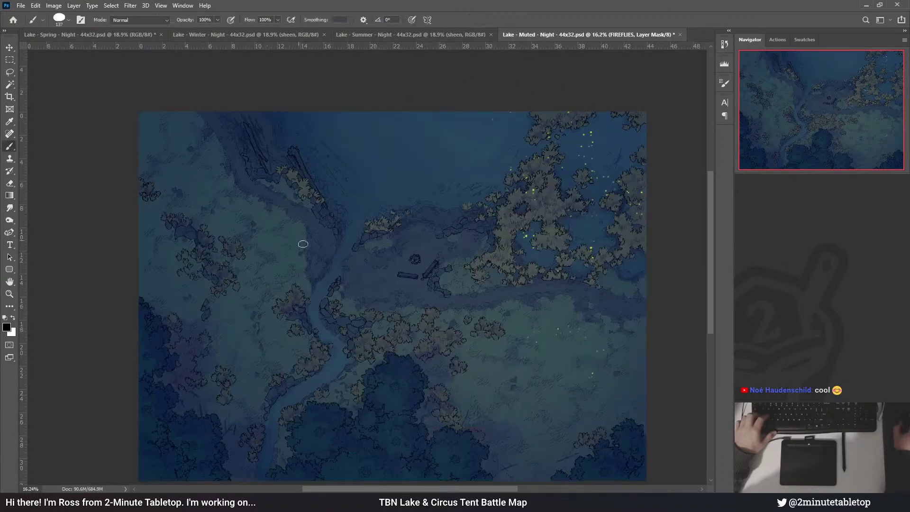
{"action": "scroll", "coordinate": [535, 323], "scroll_direction": "up", "scroll_amount": 1}
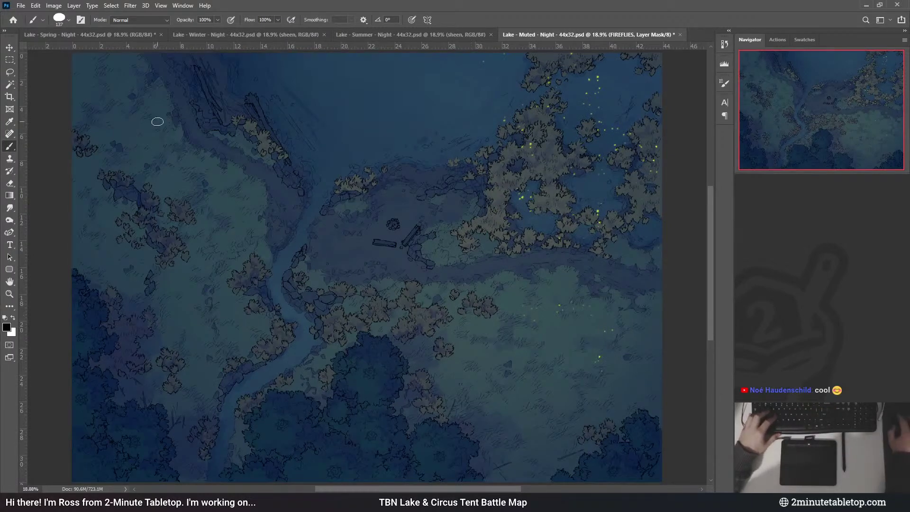
- Check the Muted map against the Spring night map and deepen the blue darkness of the Muted map's NIGHT group
{"action": "left_click", "coordinate": [72, 33]}
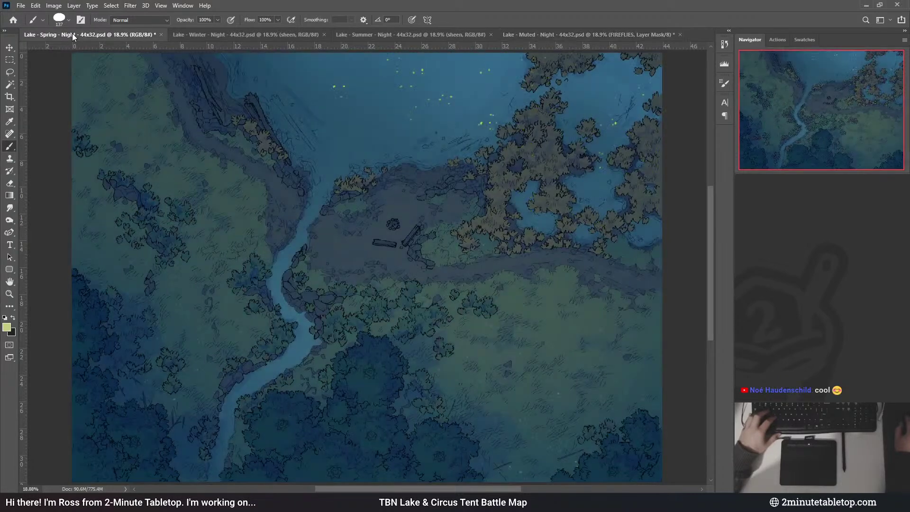
{"action": "left_click", "coordinate": [572, 37]}
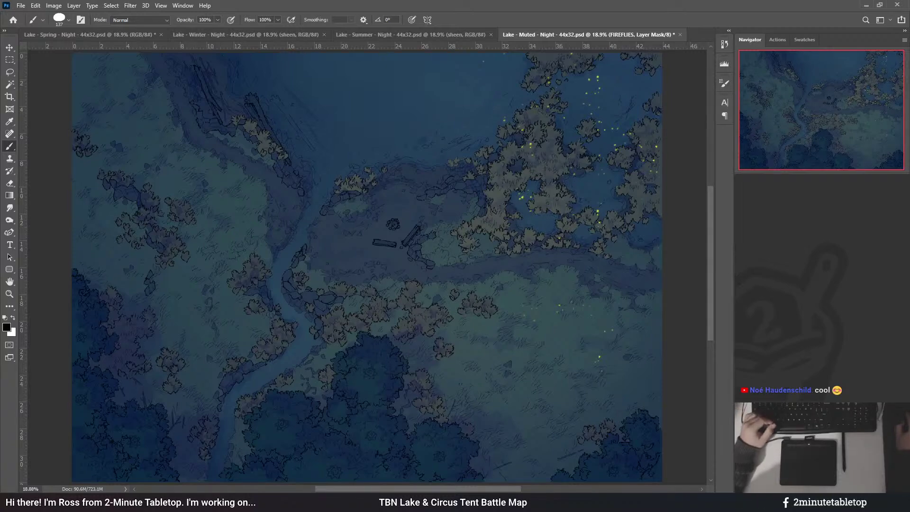
{"action": "key", "text": "alt+bracketleft"}
{"action": "key", "text": "ctrl+BackSpace"}
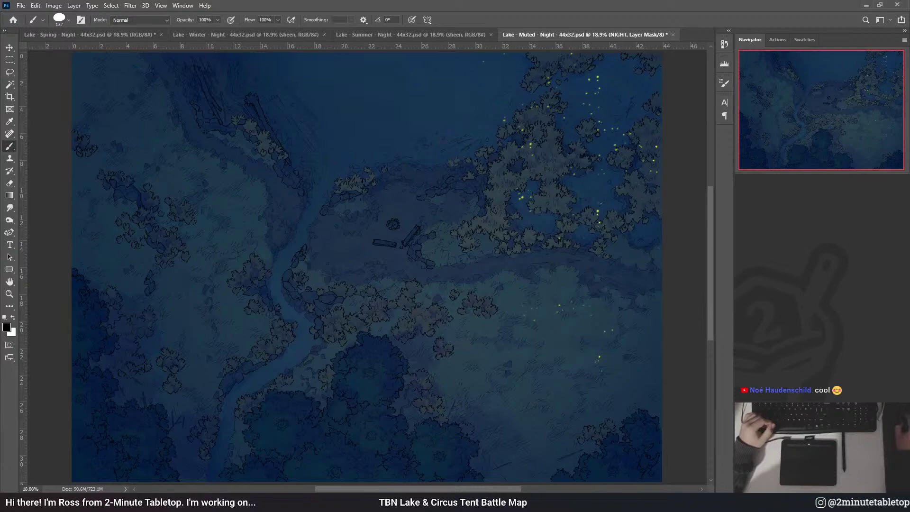
- Make the secondary layer of the Muted map active and darken its line detail
{"action": "key", "text": "alt+bracketleft"}
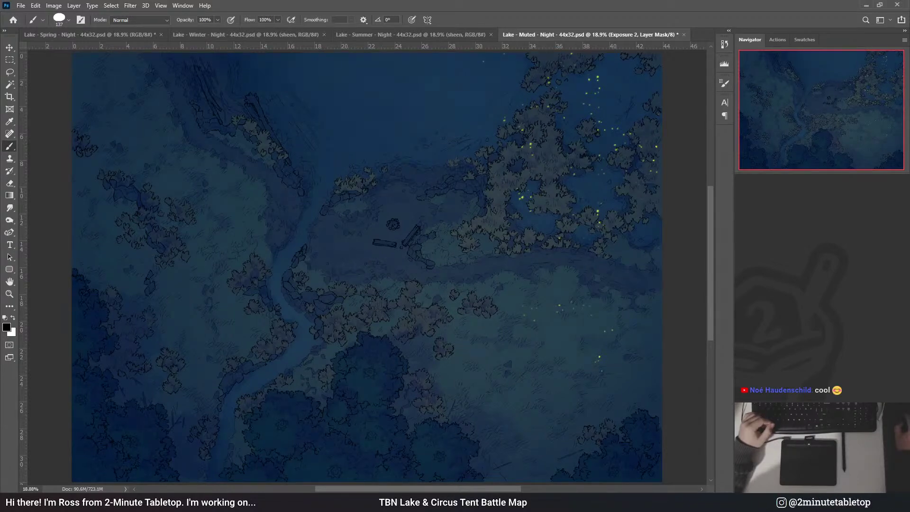
{"action": "key", "text": "alt+bracketleft"}
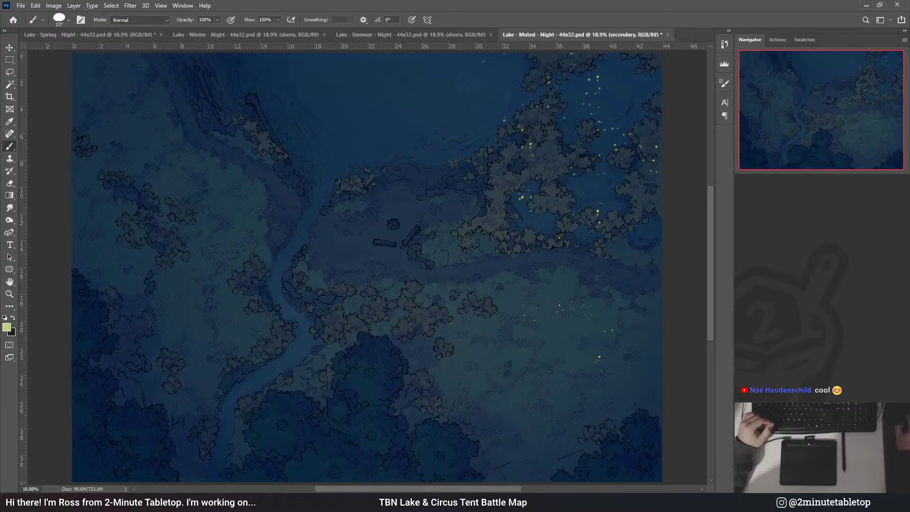
{"action": "key", "text": "i"}
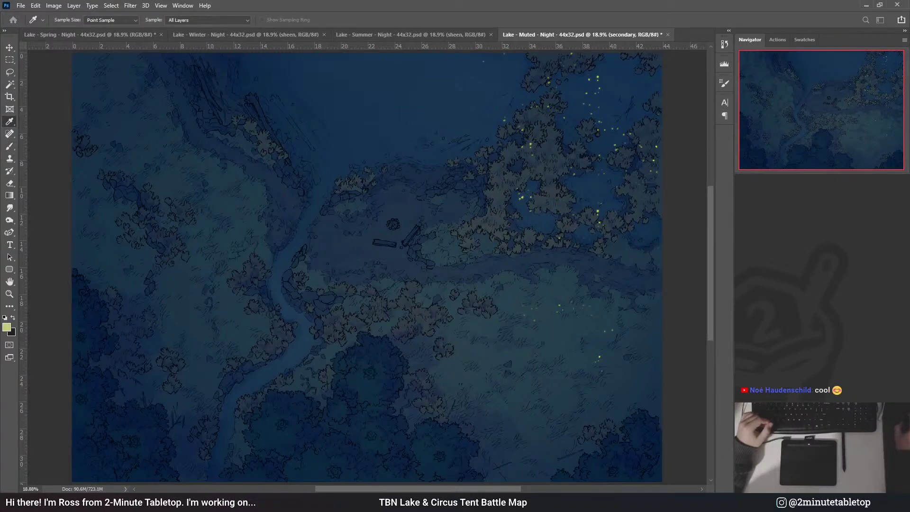
{"action": "key", "text": "b"}
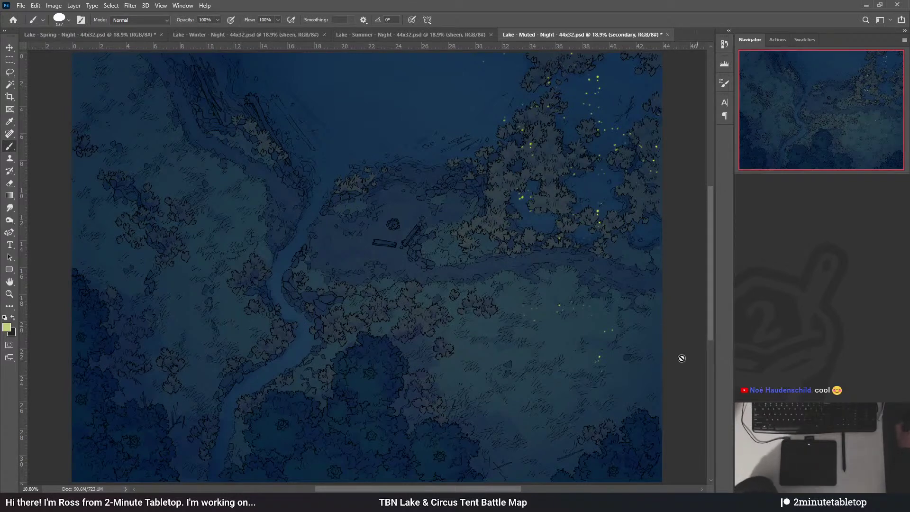
- Darken the Spring night map by adjusting its NIGHT group lighting
{"action": "left_click", "coordinate": [112, 35]}
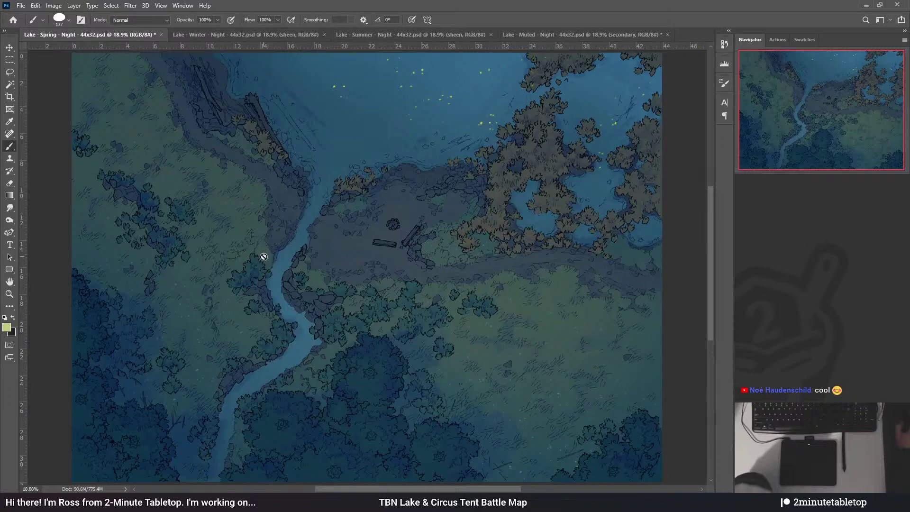
{"action": "key", "text": "ctrl+backslash"}
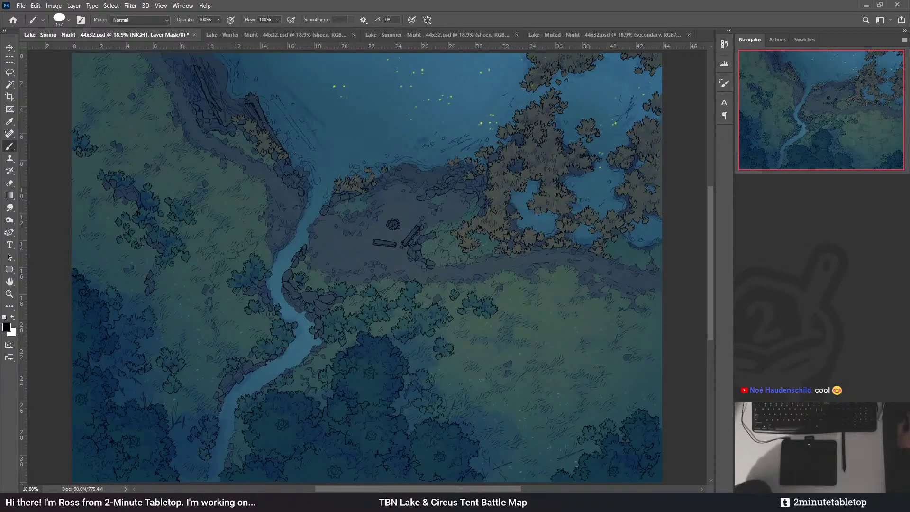
{"action": "key", "text": "alt+bracketright"}
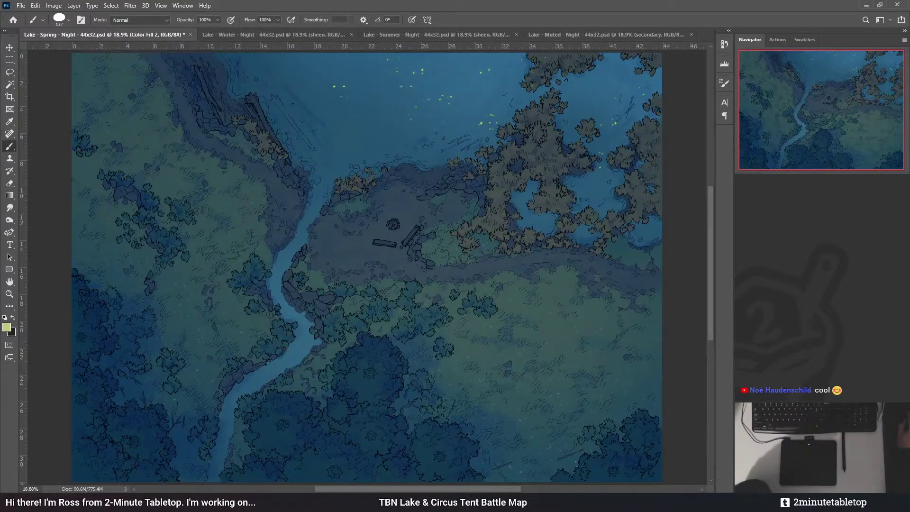
{"action": "key", "text": "alt+bracketright"}
{"action": "key", "text": "alt+bracketright"}
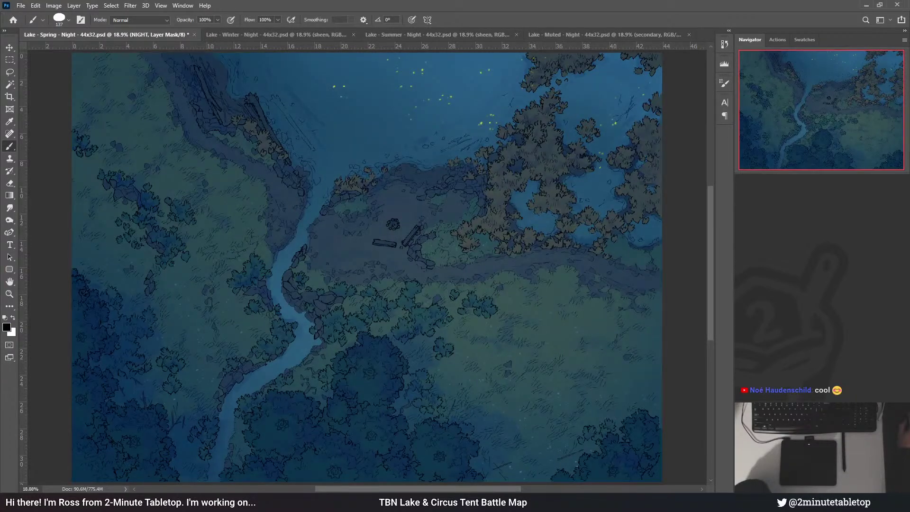
{"action": "left_click_drag", "start_coordinate": [348, 59], "coordinate": [493, 71]}
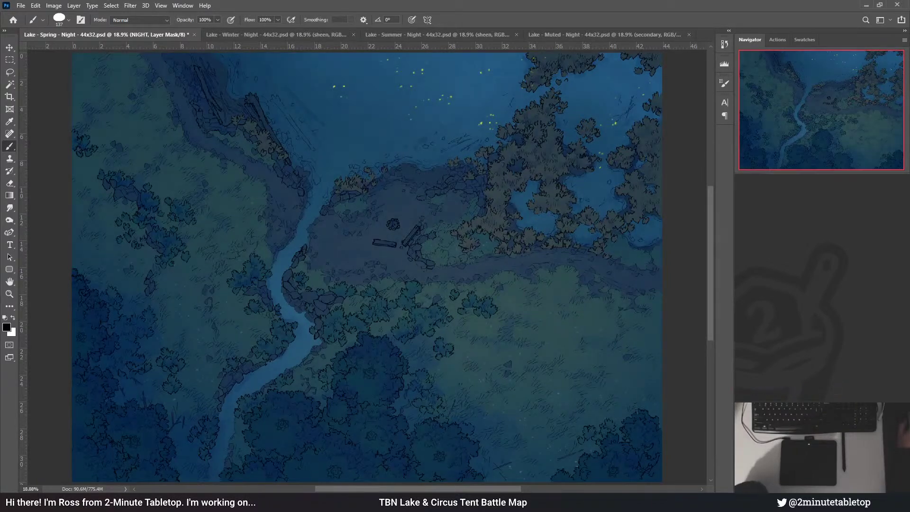
- Compare the darkened Spring night map with the Winter and Summer night maps
{"action": "left_click", "coordinate": [271, 37]}
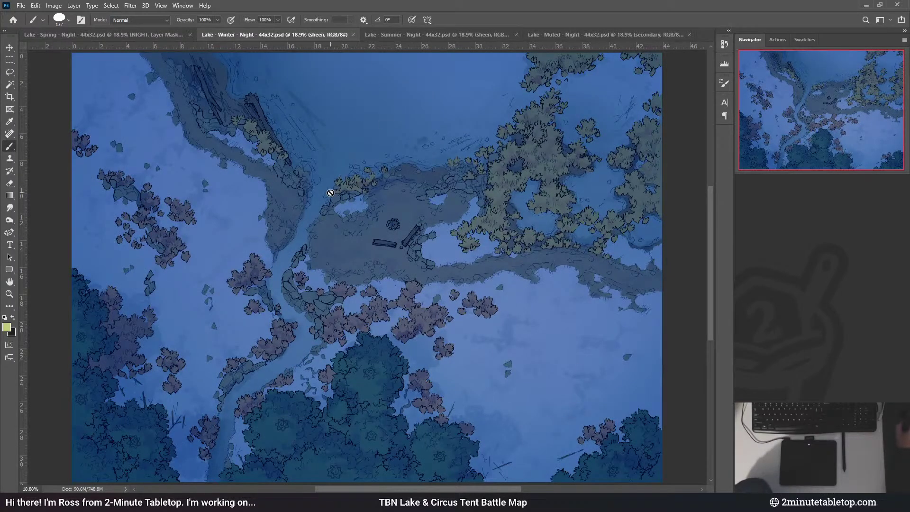
{"action": "left_click", "coordinate": [179, 34]}
{"action": "left_click", "coordinate": [465, 32]}
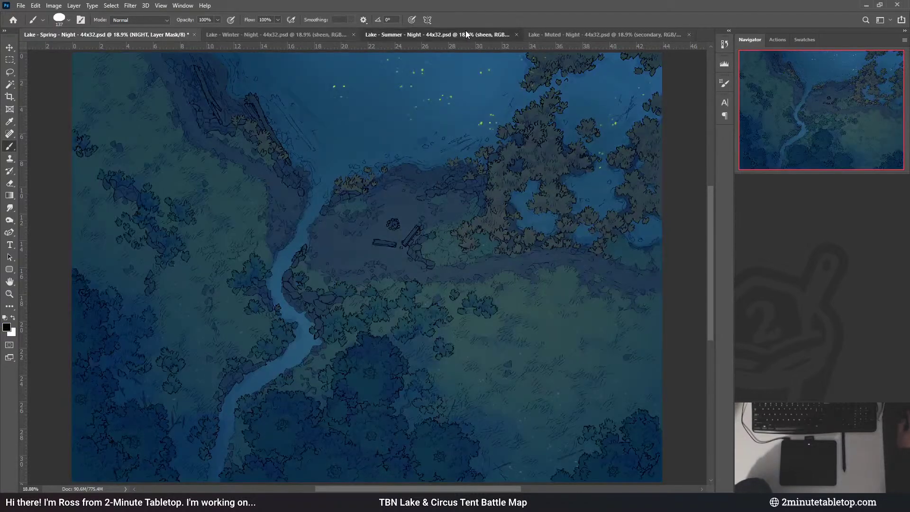
- Remove the FIREFLIES group from the Muted night map and make the ADJUSTMENTS group active
{"action": "left_click", "coordinate": [573, 39]}
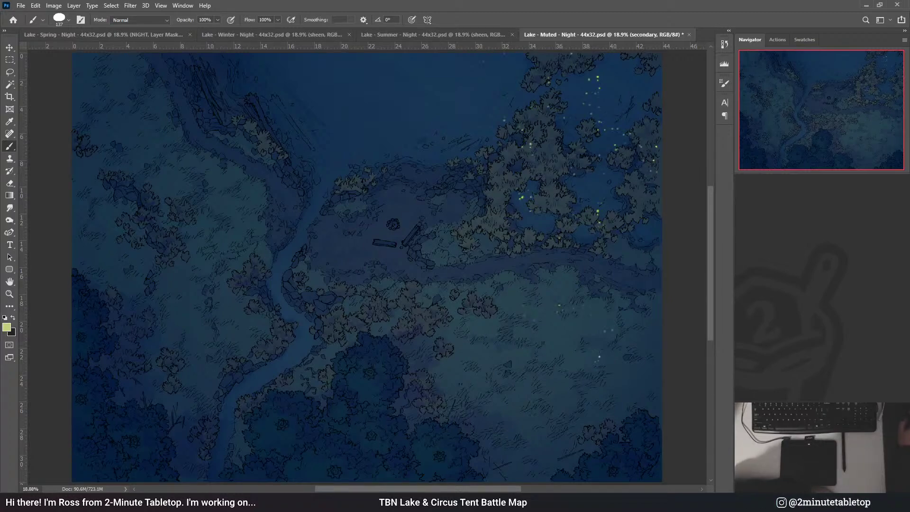
{"action": "key", "text": "Delete"}
{"action": "key", "text": "ctrl+2"}
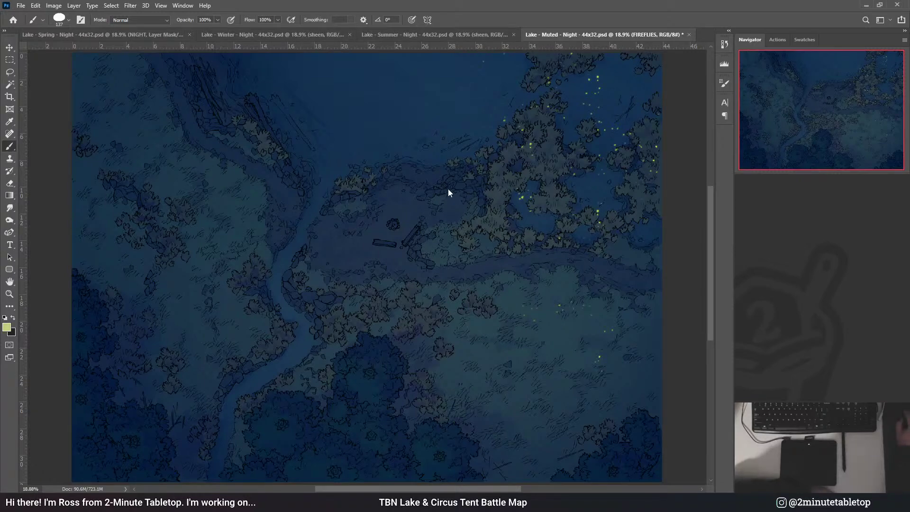
{"action": "key", "text": "Delete"}
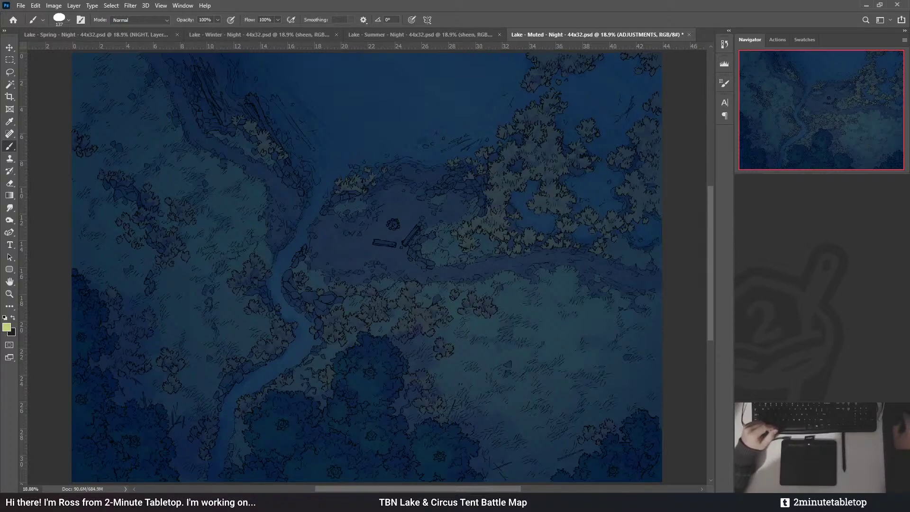
- Check the last tint change on the Muted night map and adjust the colour of the Color Fill 1 layer
{"action": "key", "text": "ctrl+z"}
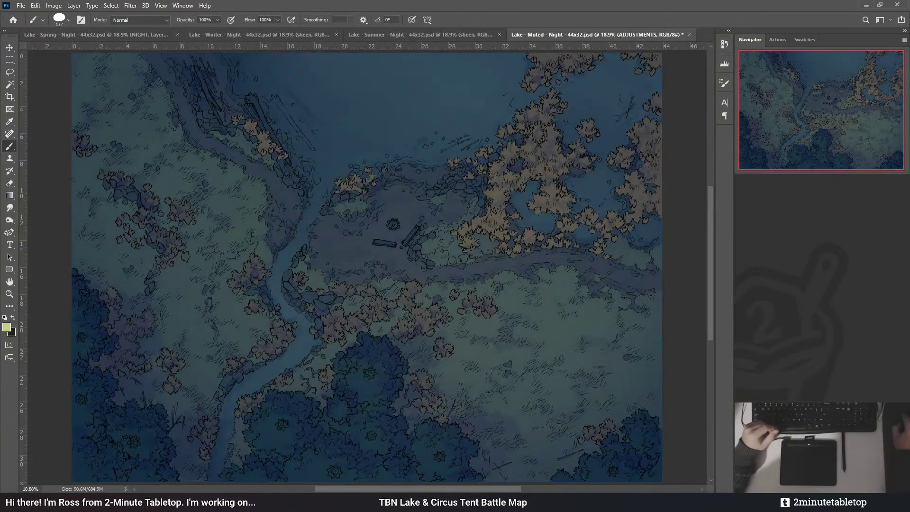
{"action": "key", "text": "ctrl+shift+z"}
{"action": "key", "text": "alt+bracketleft"}
{"action": "key", "text": "i"}
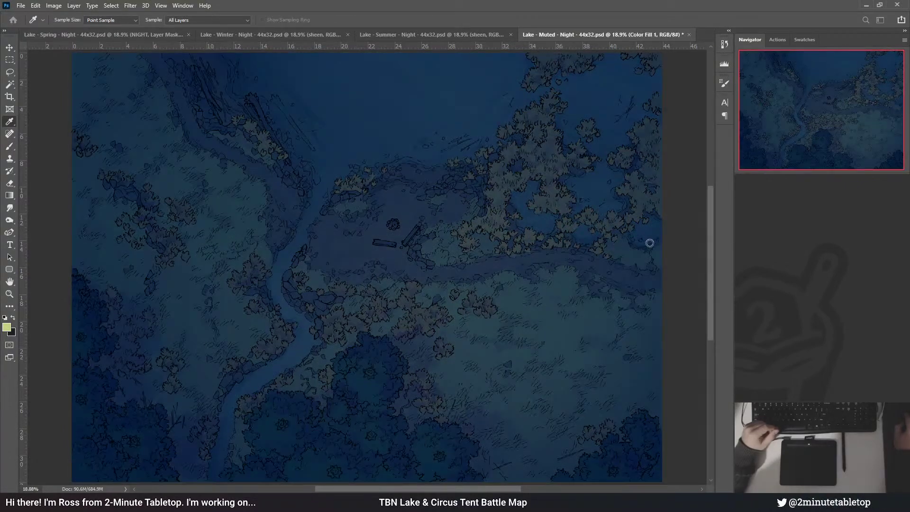
{"action": "left_click", "coordinate": [696, 242]}
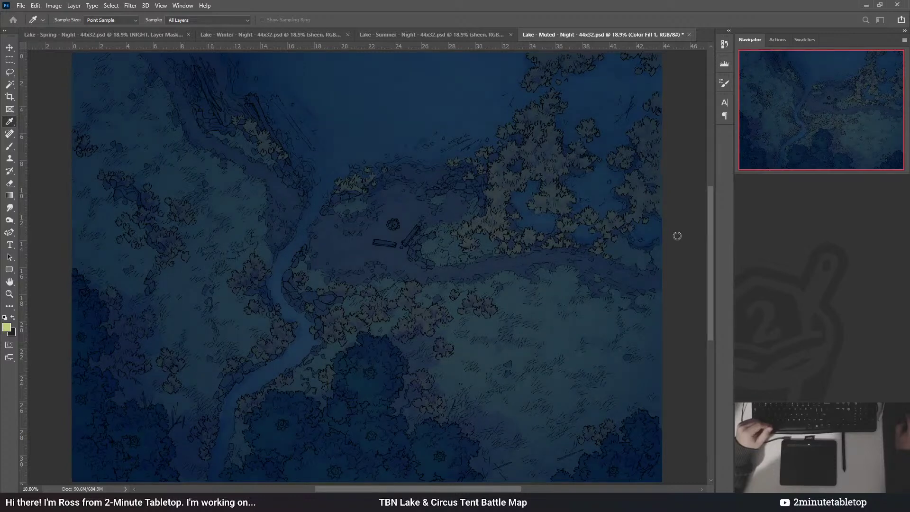
{"action": "key", "text": "b"}
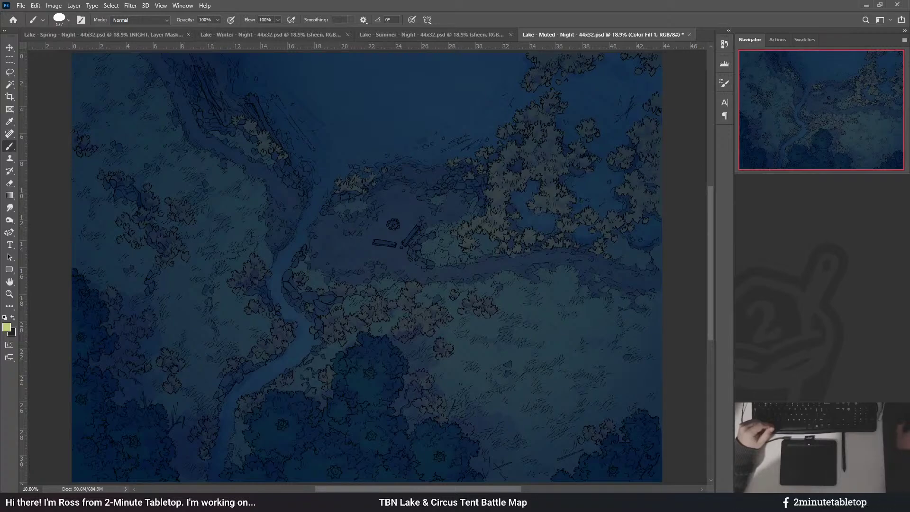
- Go through the Muted map's adjustment and vignette layers, make the water layer active and recolour the lake and river blue
{"action": "key", "text": "alt+bracketright"}
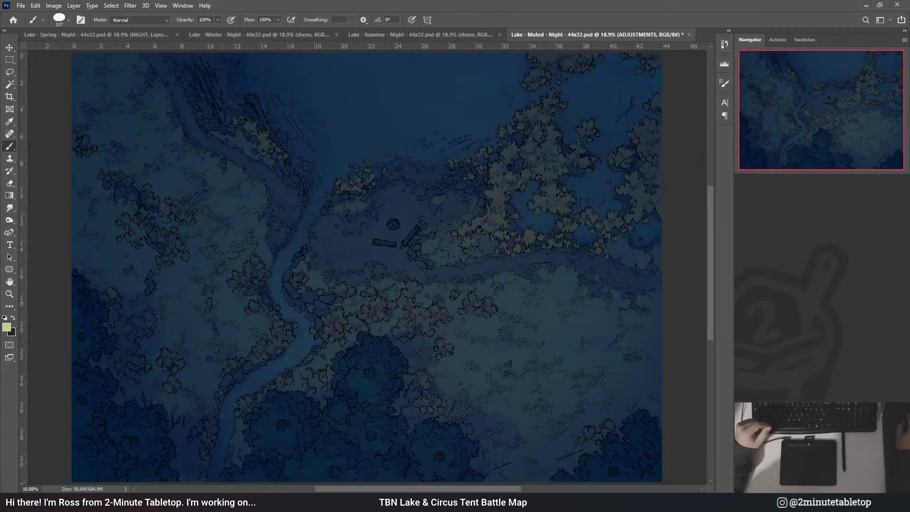
{"action": "key", "text": "alt+bracketright"}
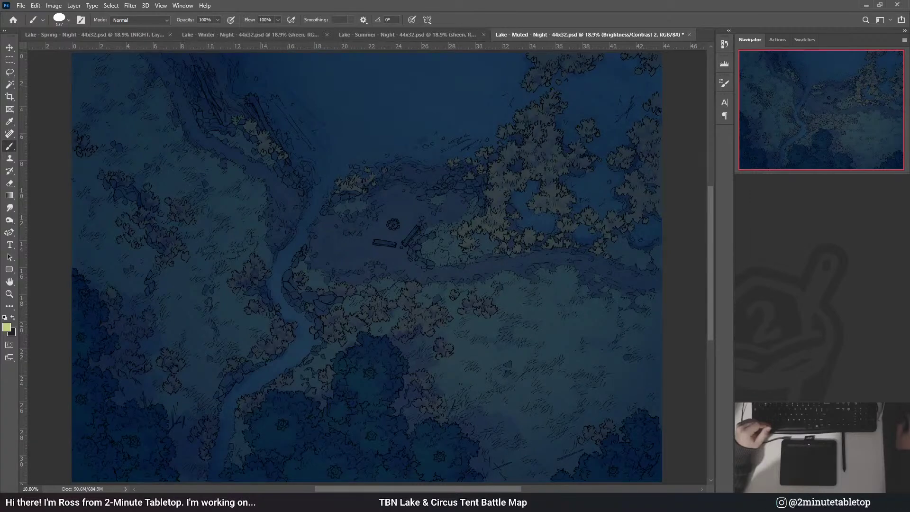
{"action": "key", "text": "d"}
{"action": "key", "text": "alt+bracketright"}
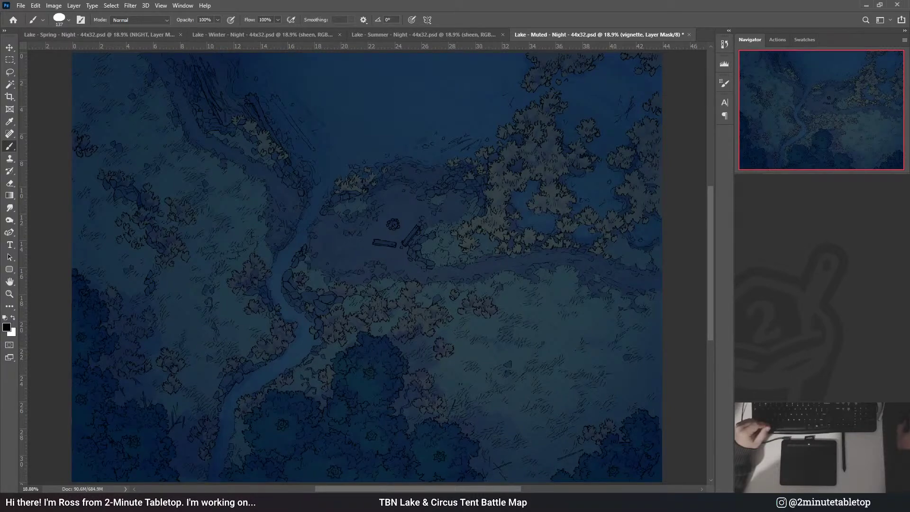
{"action": "key", "text": "ctrl+BackSpace"}
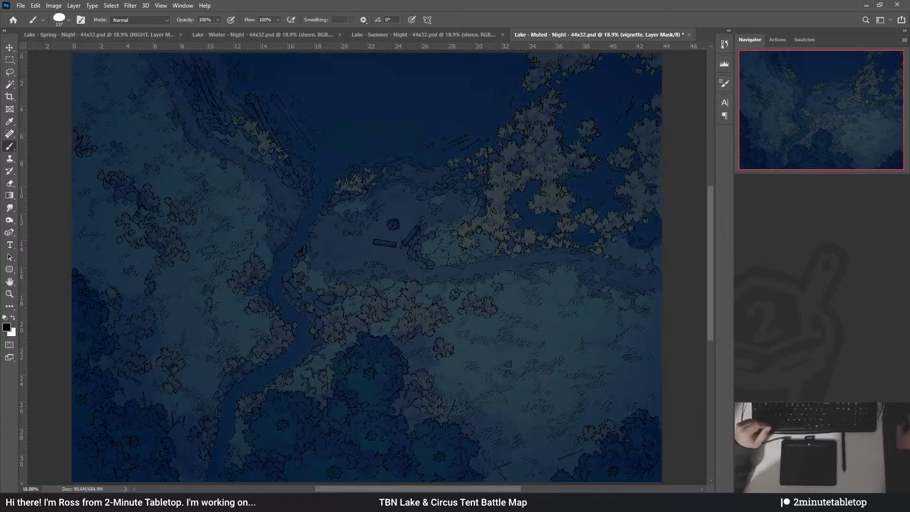
{"action": "key", "text": "alt+bracketleft"}
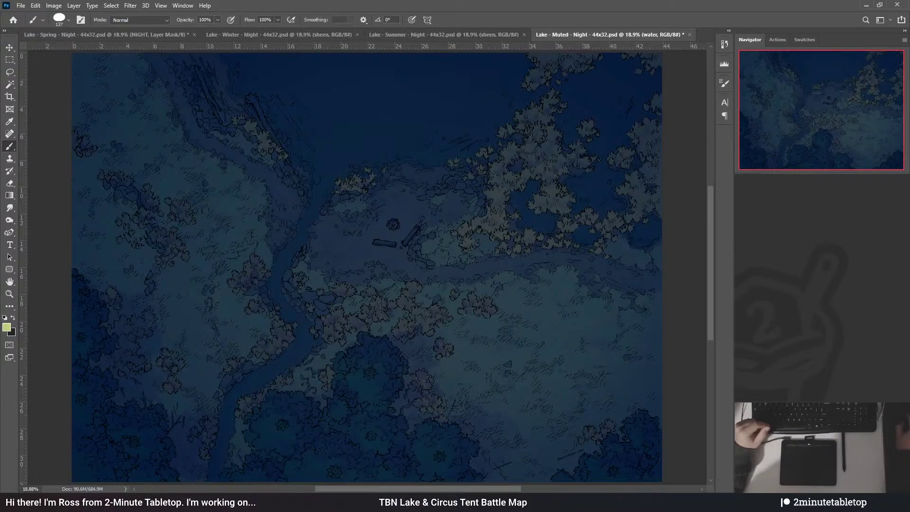
{"action": "key", "text": "i"}
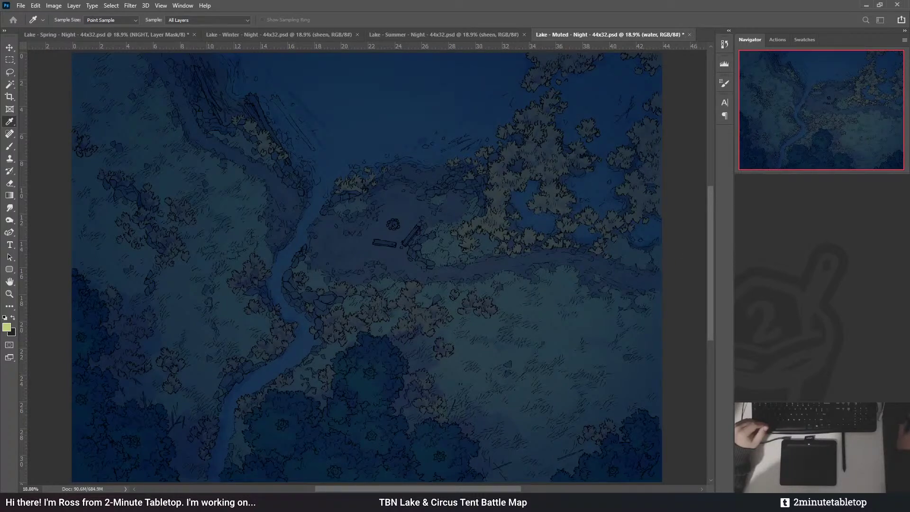
{"action": "key", "text": "b"}
- Refine the water layer's colour to a more muted blue after checking the whole map
{"action": "scroll", "coordinate": [459, 249], "scroll_direction": "down", "scroll_amount": 8}
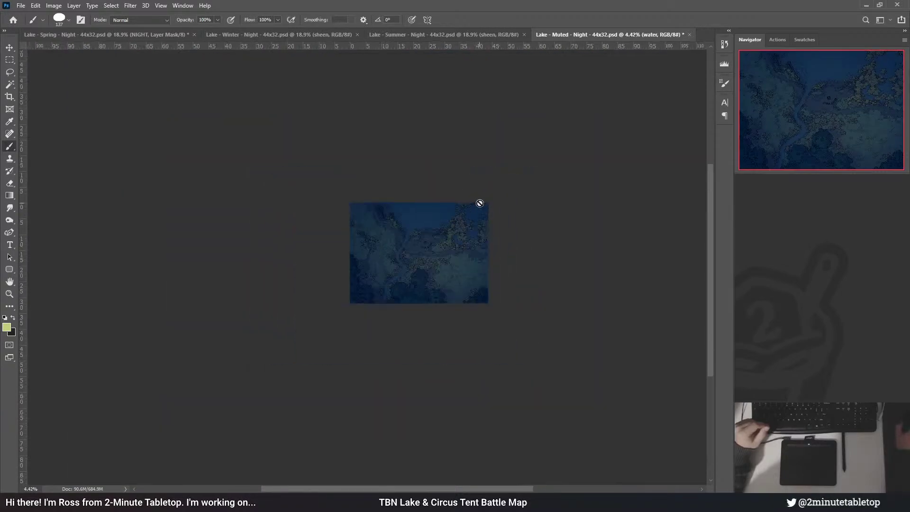
{"action": "scroll", "coordinate": [458, 205], "scroll_direction": "up", "scroll_amount": 6}
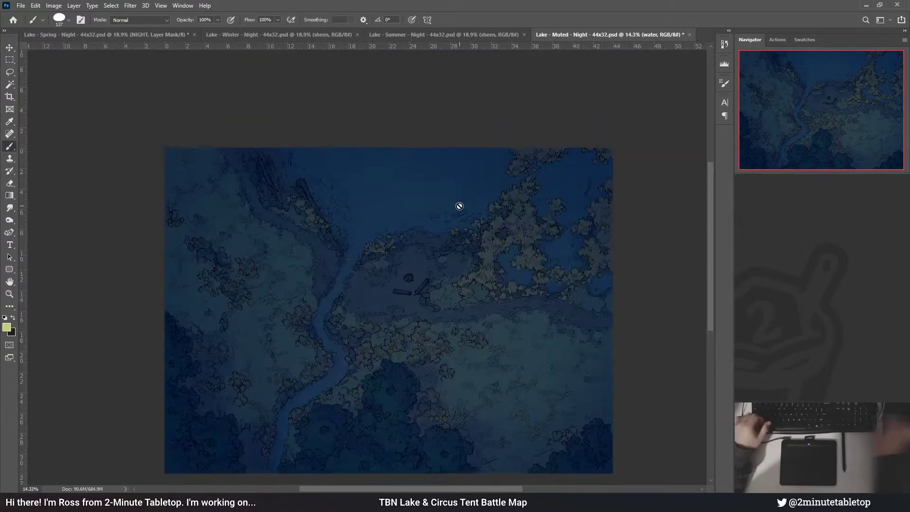
{"action": "scroll", "coordinate": [458, 210], "scroll_direction": "up", "scroll_amount": 2}
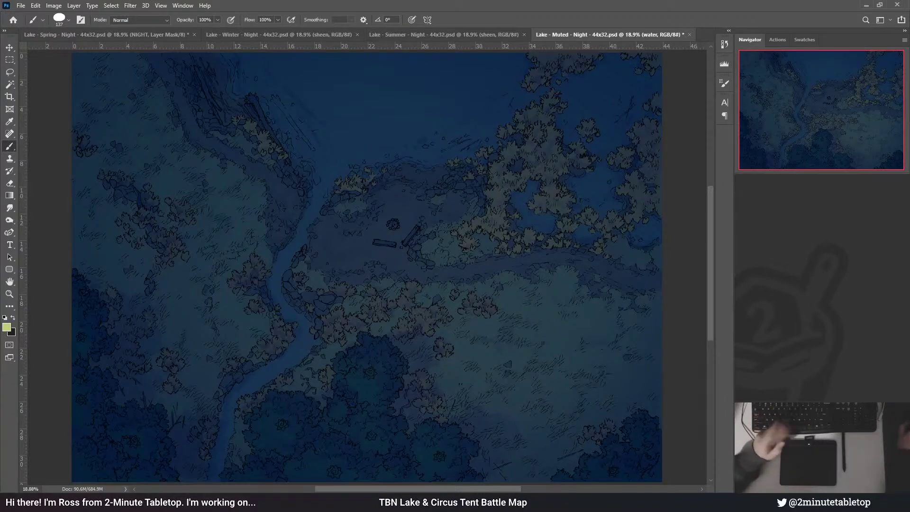
{"action": "key", "text": "i"}
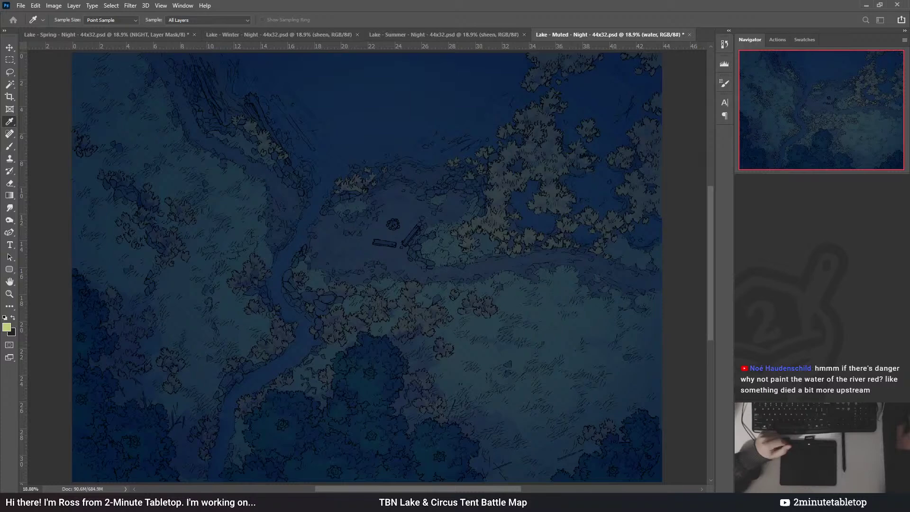
{"action": "key", "text": "b"}
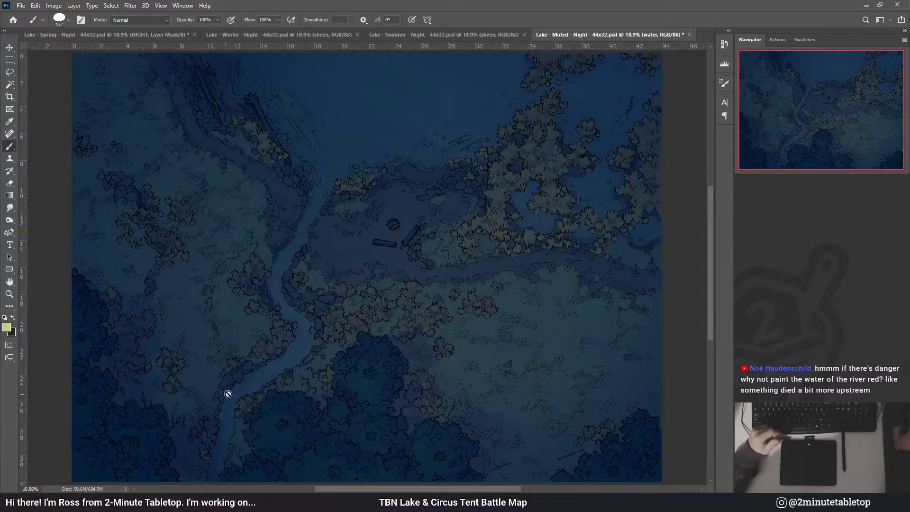
- Make the sheen layer active and tune the sheen on the lake and river, comparing it with the previous version
{"action": "key", "text": "alt+bracketright"}
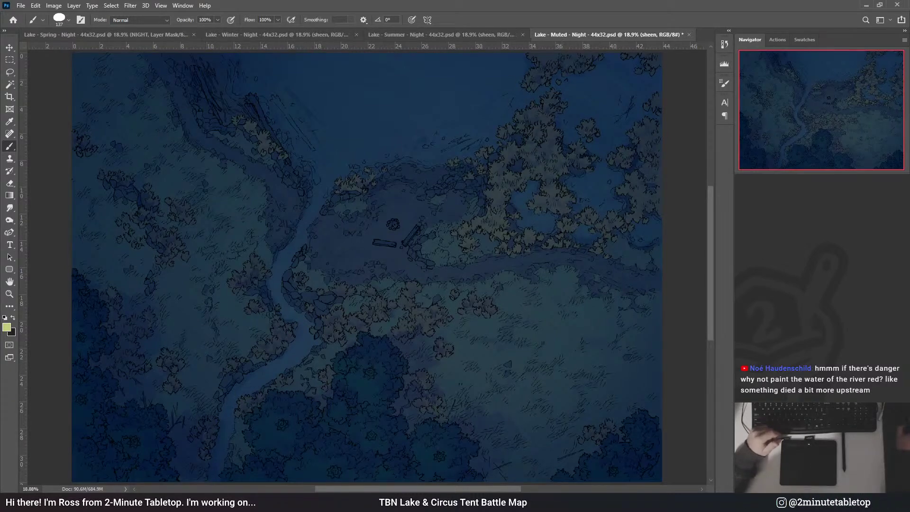
{"action": "key", "text": "ctrl+z"}
{"action": "key", "text": "ctrl+shift+z"}
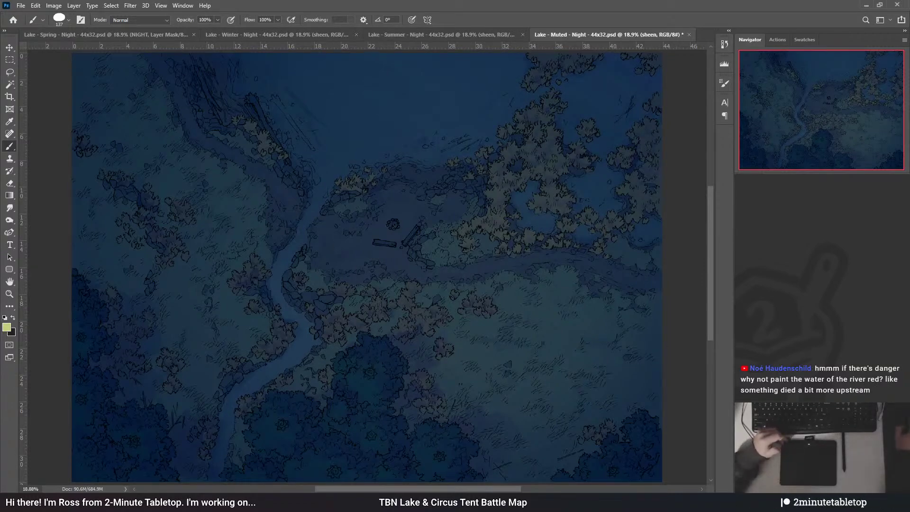
{"action": "key", "text": "ctrl+z"}
{"action": "key", "text": "ctrl+shift+z"}
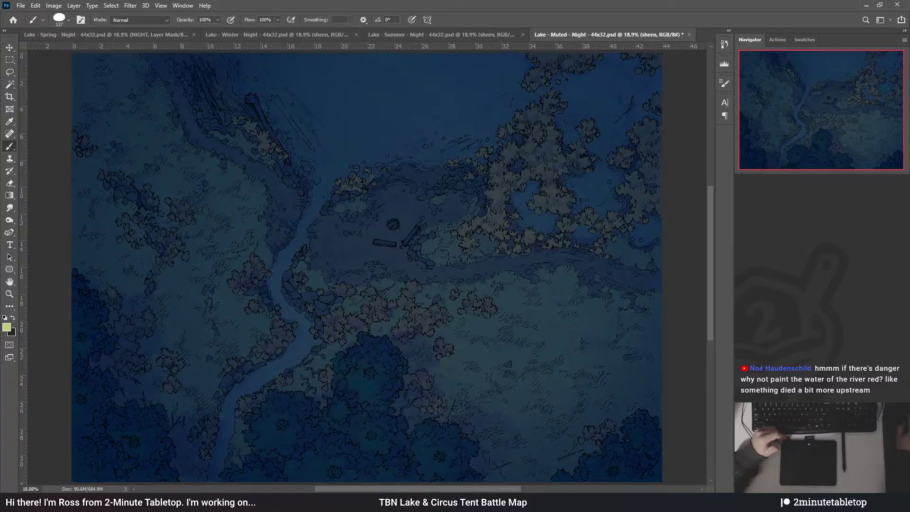
{"action": "key", "text": "ctrl+z"}
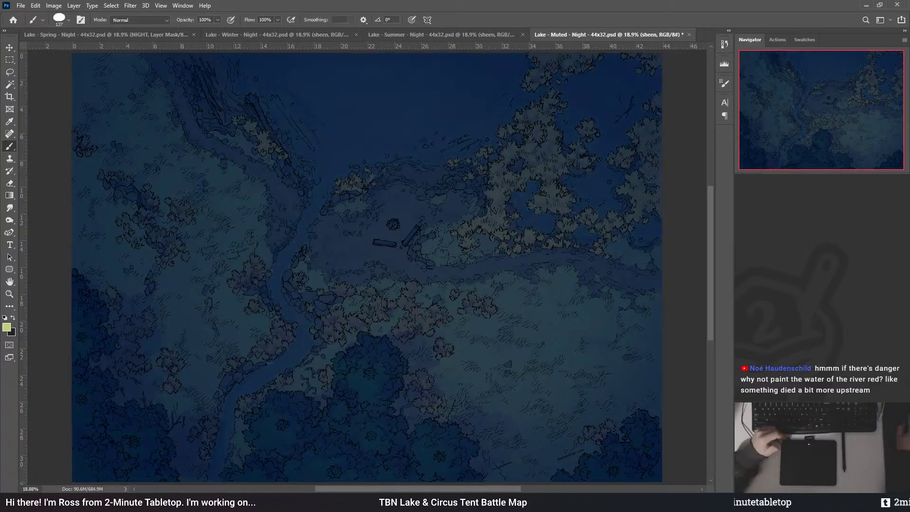
{"action": "key", "text": "ctrl+shift+z"}
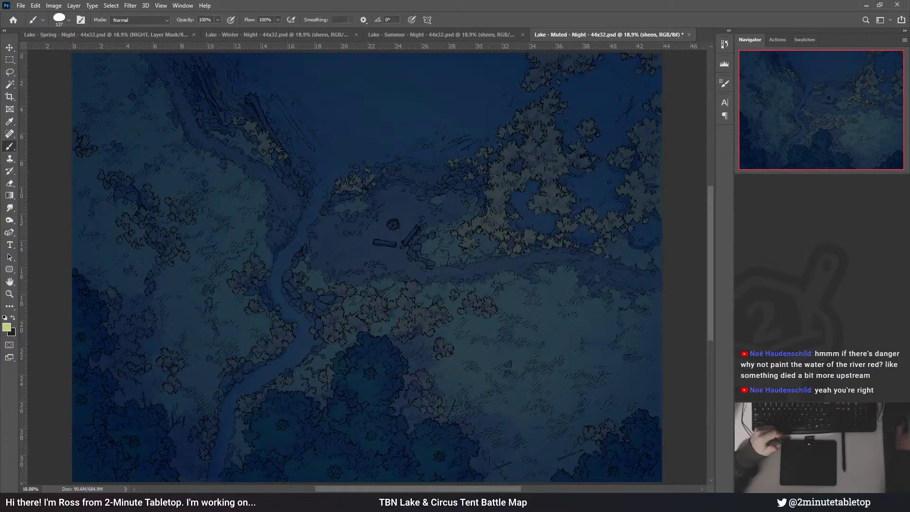
{"action": "scroll", "coordinate": [483, 282], "scroll_direction": "down", "scroll_amount": 3}
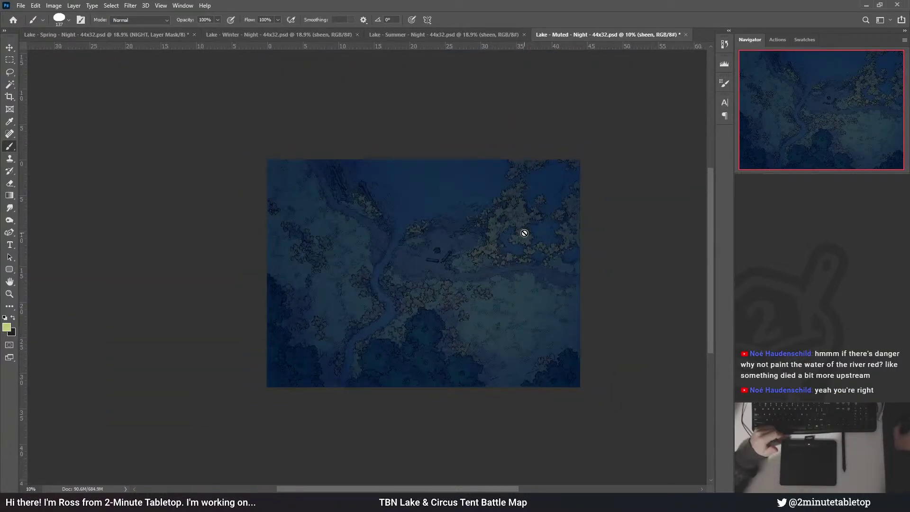
{"action": "scroll", "coordinate": [524, 233], "scroll_direction": "down", "scroll_amount": 2}
{"action": "scroll", "coordinate": [440, 177], "scroll_direction": "up", "scroll_amount": 5}
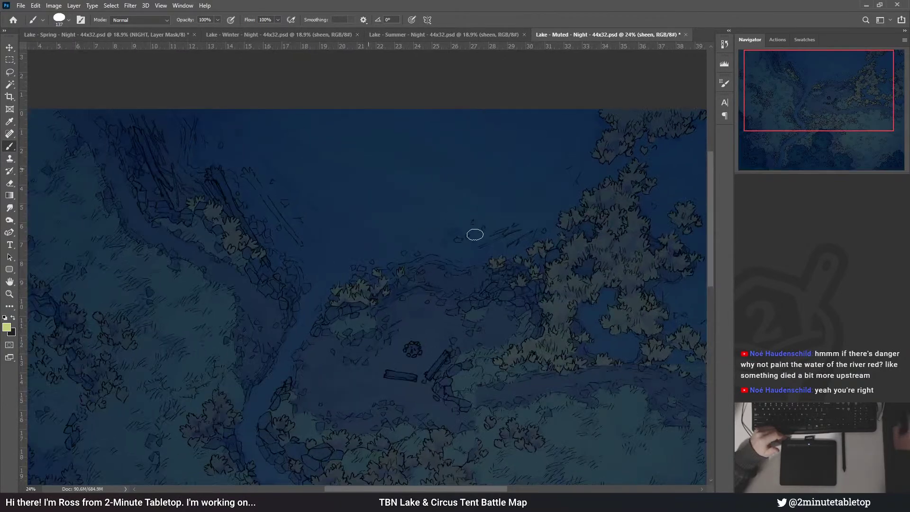
{"action": "scroll", "coordinate": [467, 228], "scroll_direction": "up", "scroll_amount": 2}
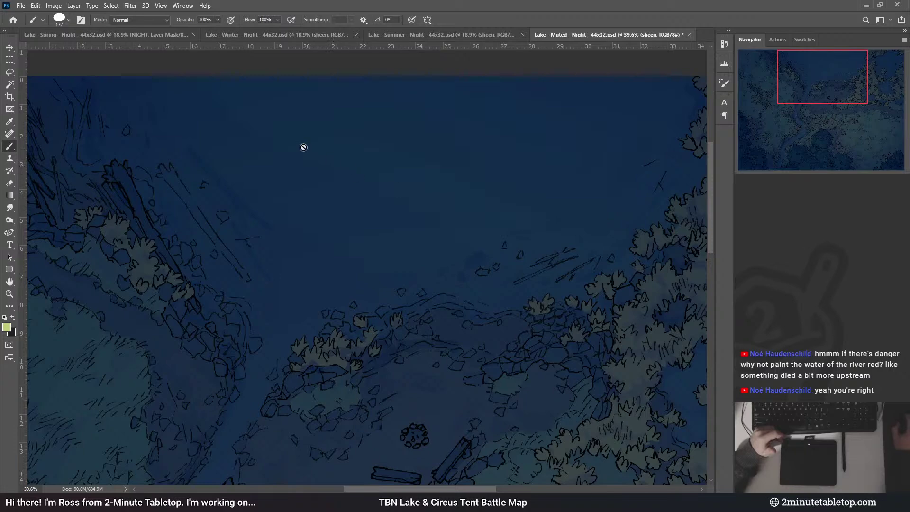
{"action": "scroll", "coordinate": [337, 219], "scroll_direction": "down", "scroll_amount": 3}
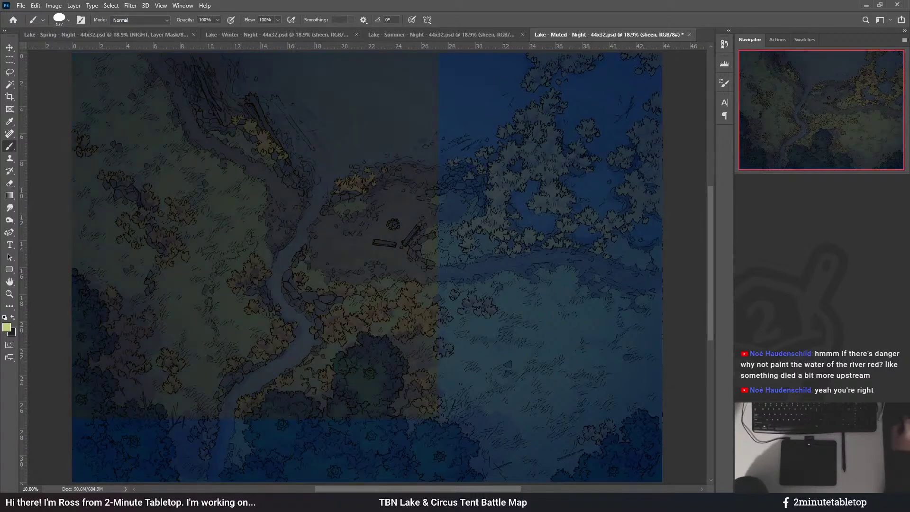
- Make the Color Fill 2 layer active and change its colour to deepen the blue night tint across the map
{"action": "key", "text": "alt+bracketright"}
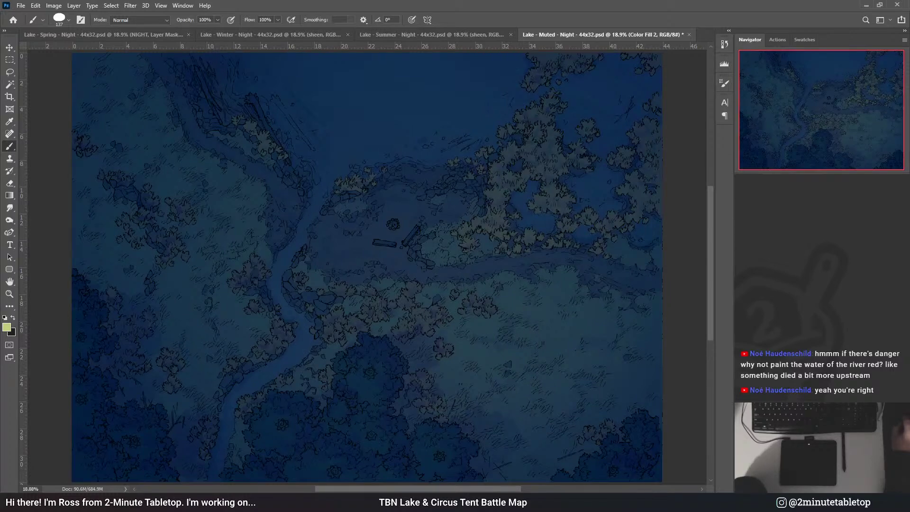
{"action": "key", "text": "i"}
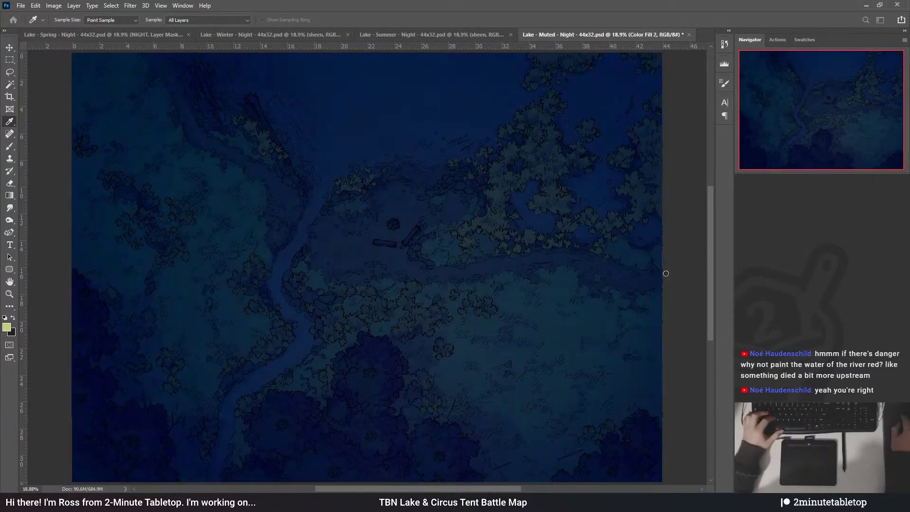
{"action": "key", "text": "ctrl+z"}
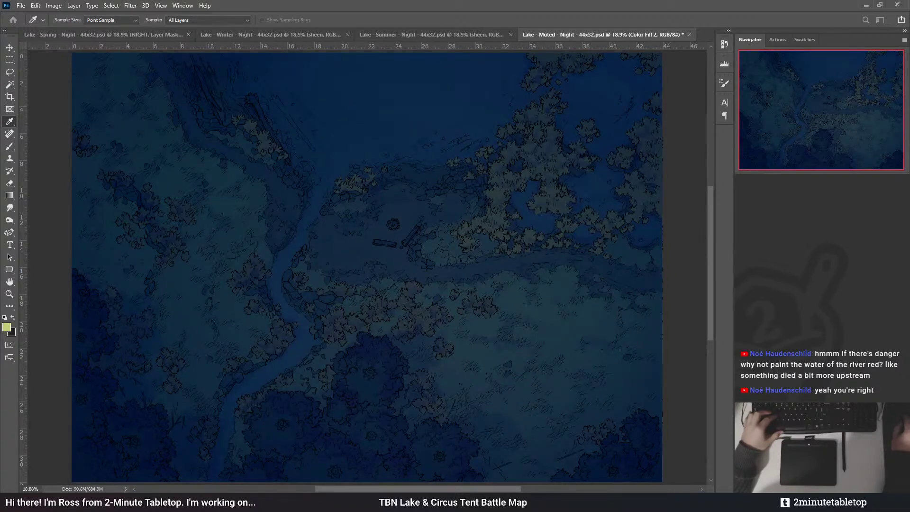
{"action": "key", "text": "b"}
{"action": "scroll", "coordinate": [468, 265], "scroll_direction": "down", "scroll_amount": 3}
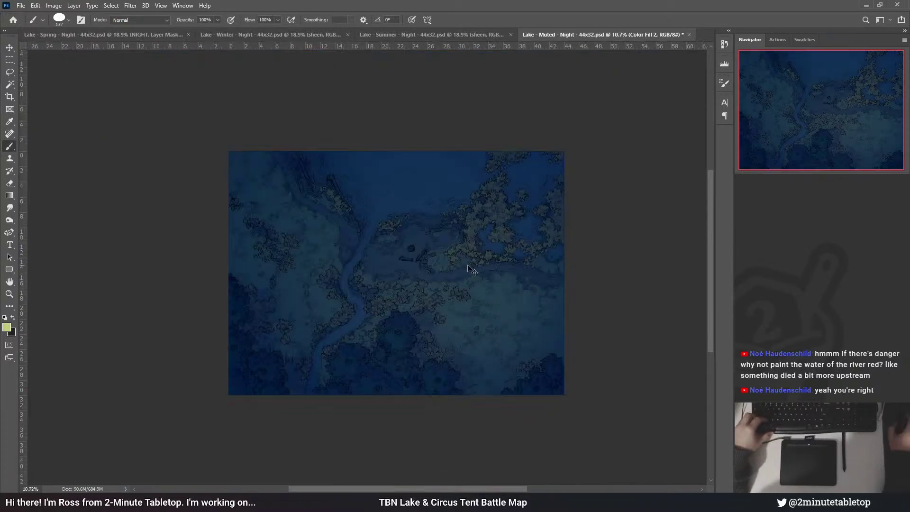
{"action": "scroll", "coordinate": [471, 270], "scroll_direction": "down", "scroll_amount": 3}
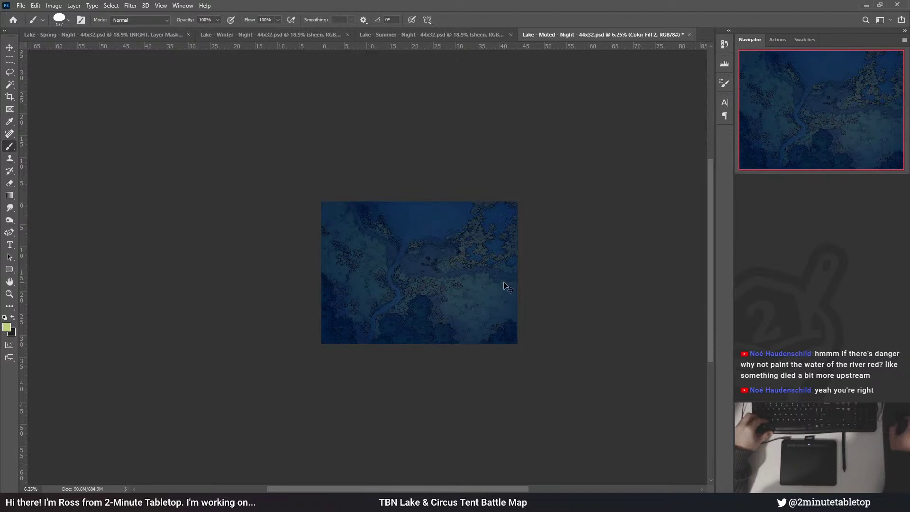
{"action": "scroll", "coordinate": [459, 283], "scroll_direction": "up", "scroll_amount": 3}
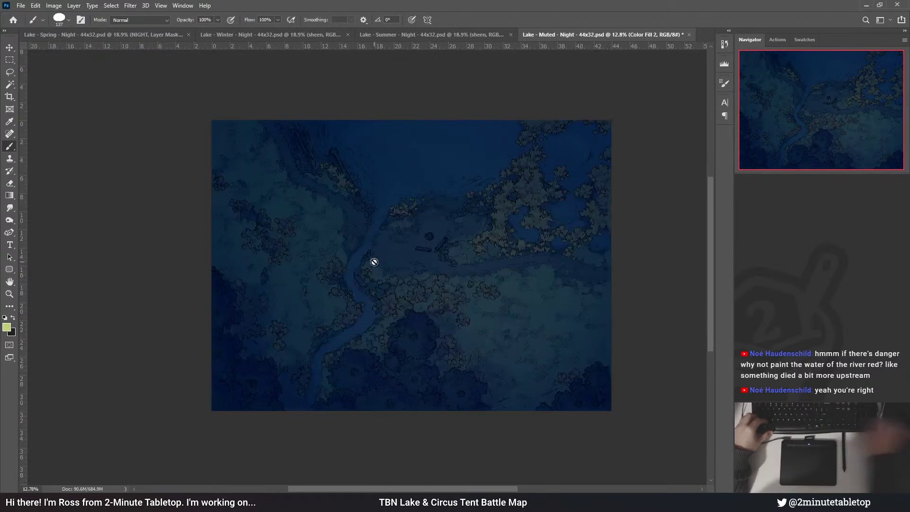
{"action": "scroll", "coordinate": [374, 263], "scroll_direction": "up", "scroll_amount": 1}
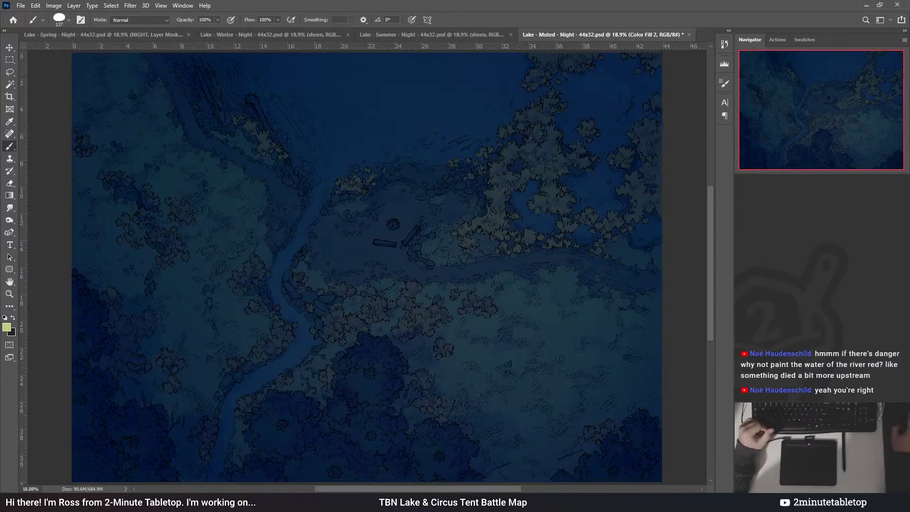
- Compare the Muted map with and without the Color Fill 2 layer and retune the layer's blue tint
{"action": "key", "text": "ctrl+comma"}
{"action": "key", "text": "ctrl+comma"}
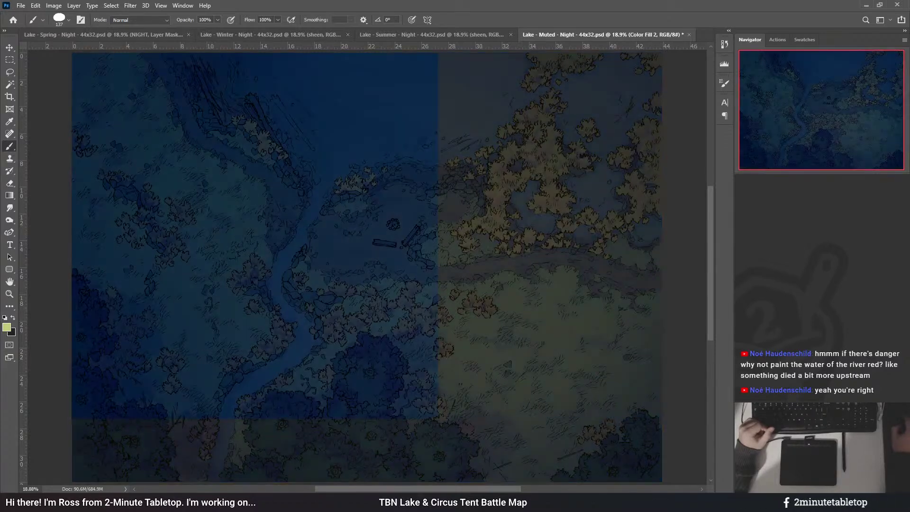
{"action": "key", "text": "ctrl+comma"}
{"action": "key", "text": "ctrl+comma"}
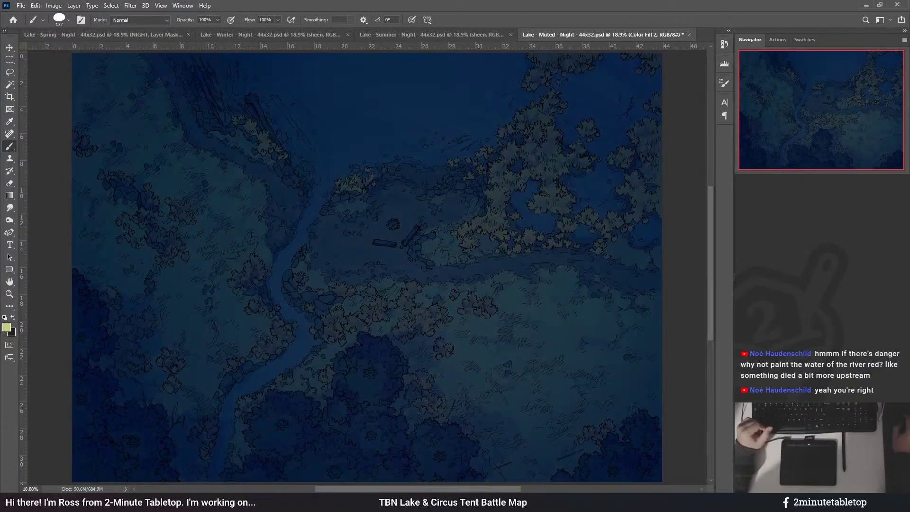
{"action": "key", "text": "i"}
{"action": "key", "text": "ctrl+comma"}
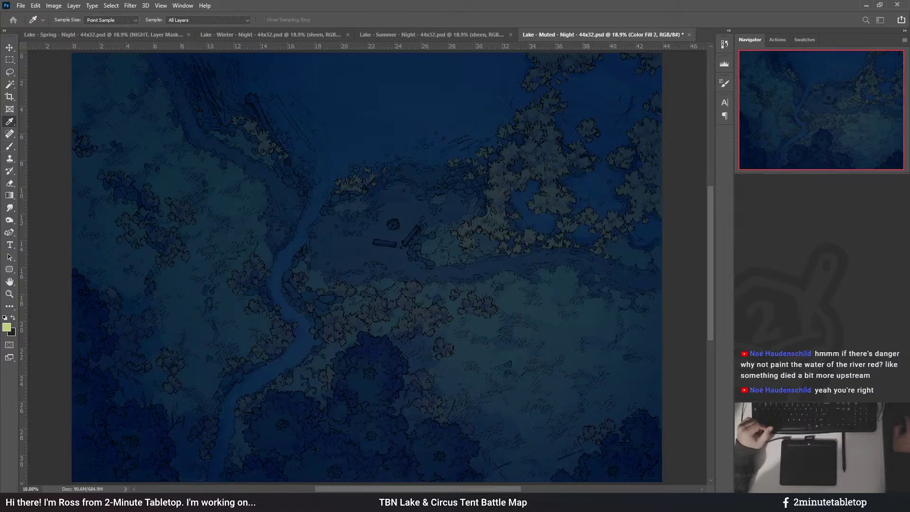
{"action": "key", "text": "ctrl+comma"}
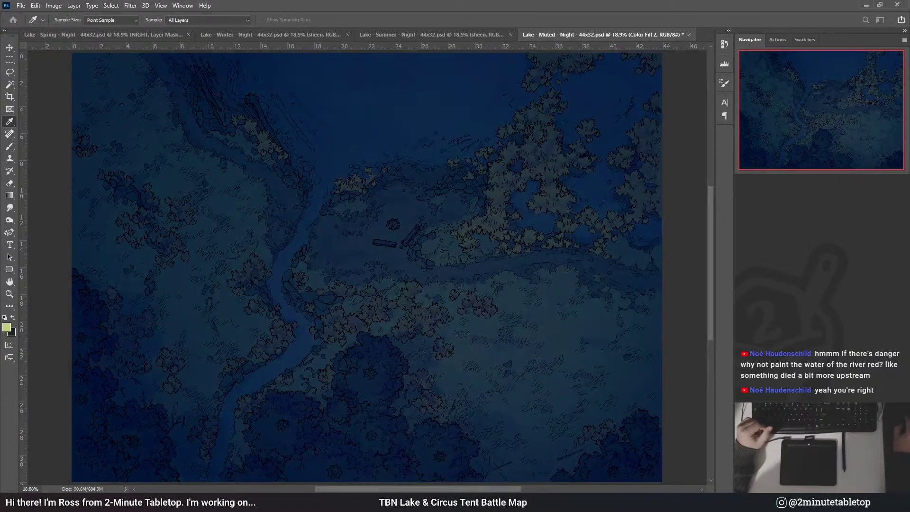
{"action": "key", "text": "ctrl+comma"}
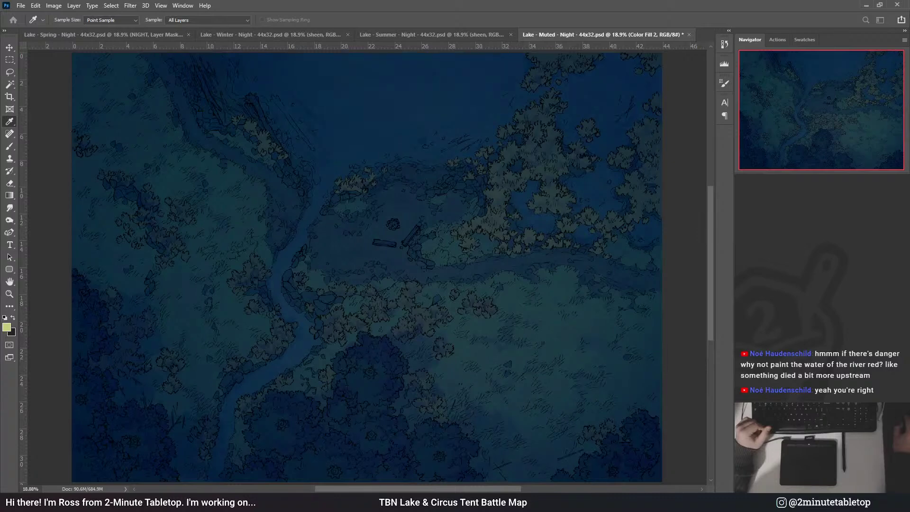
{"action": "key", "text": "b"}
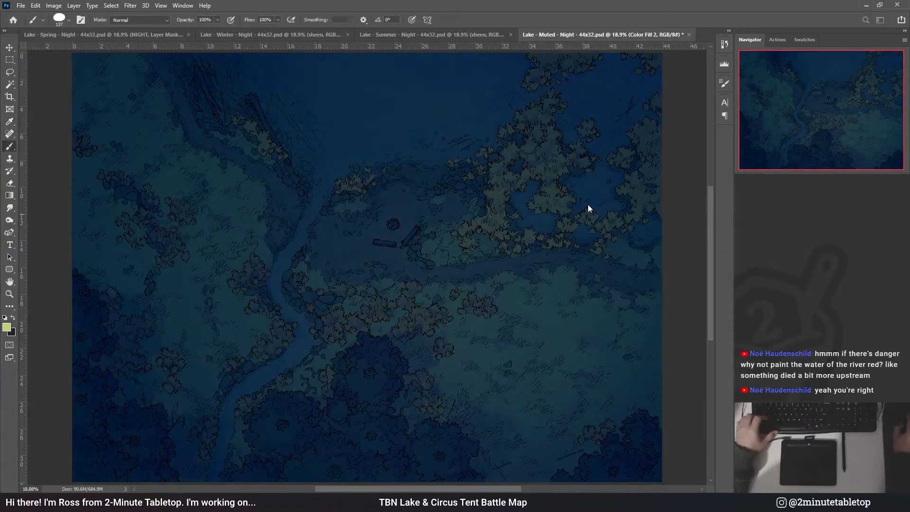
- Review the whole map, then make the water layer active and darken the blue of the lake and river
{"action": "scroll", "coordinate": [550, 198], "scroll_direction": "down", "scroll_amount": 3}
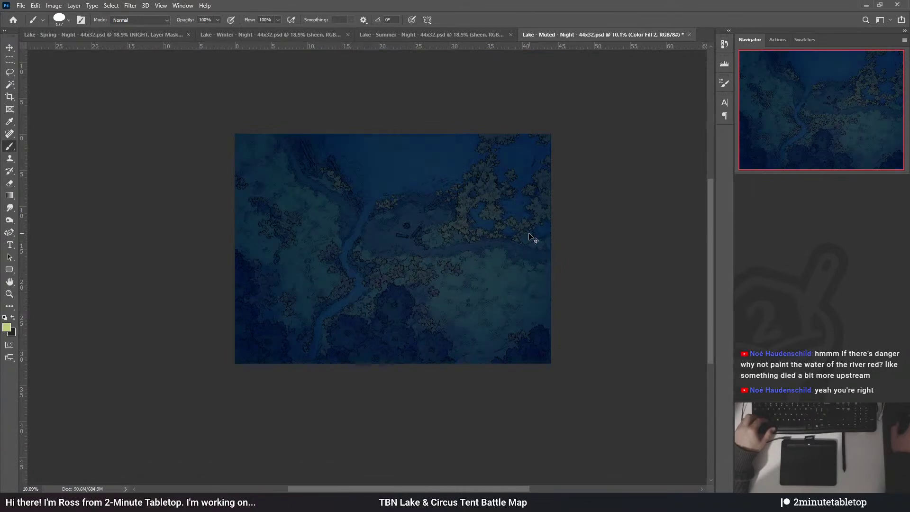
{"action": "scroll", "coordinate": [434, 229], "scroll_direction": "up", "scroll_amount": 2}
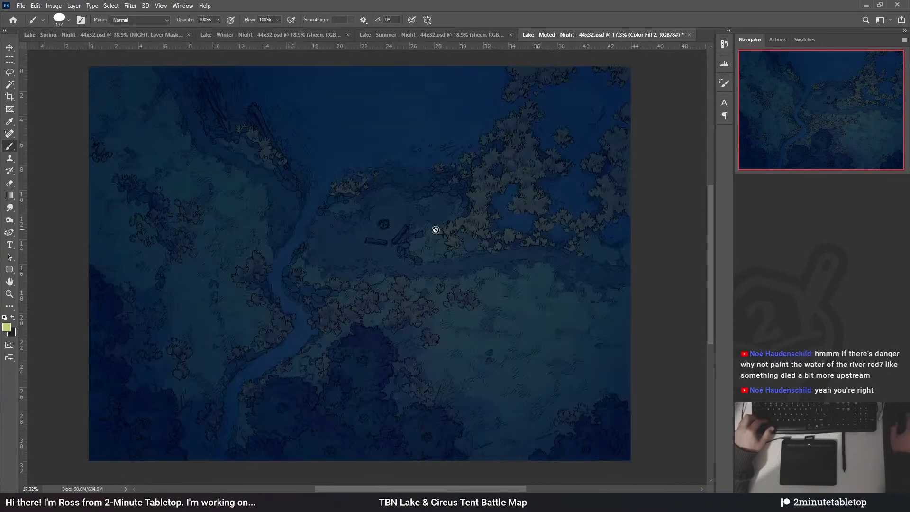
{"action": "scroll", "coordinate": [353, 295], "scroll_direction": "down", "scroll_amount": 2}
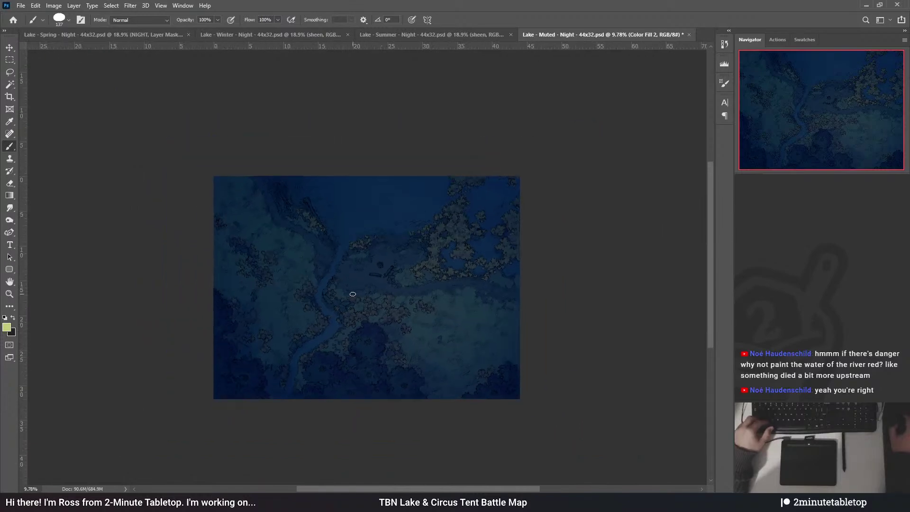
{"action": "scroll", "coordinate": [319, 284], "scroll_direction": "up", "scroll_amount": 1}
{"action": "scroll", "coordinate": [319, 284], "scroll_direction": "up", "scroll_amount": 1}
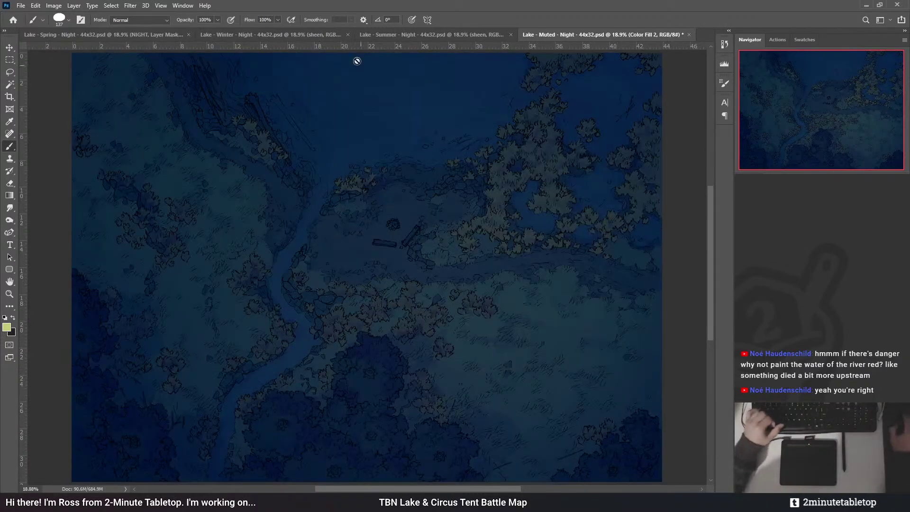
{"action": "scroll", "coordinate": [332, 331], "scroll_direction": "down", "scroll_amount": 2}
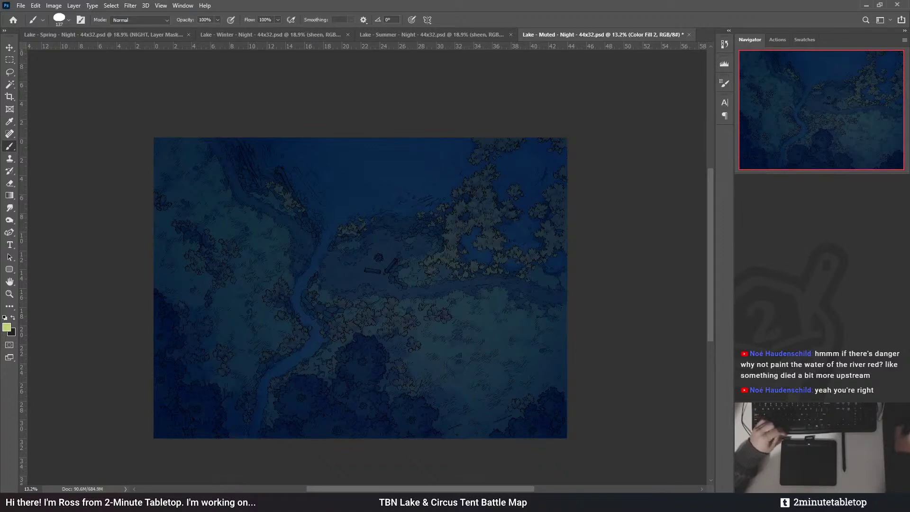
{"action": "key", "text": "alt+bracketleft"}
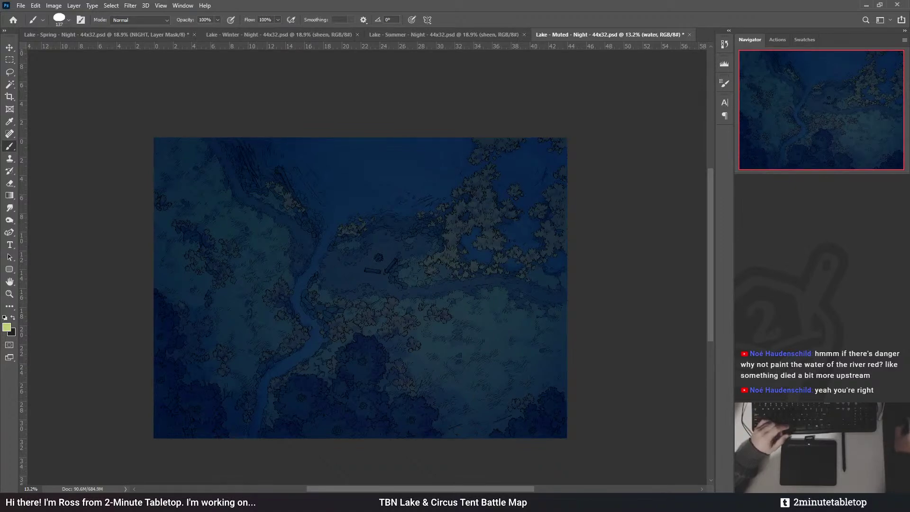
{"action": "key", "text": "i"}
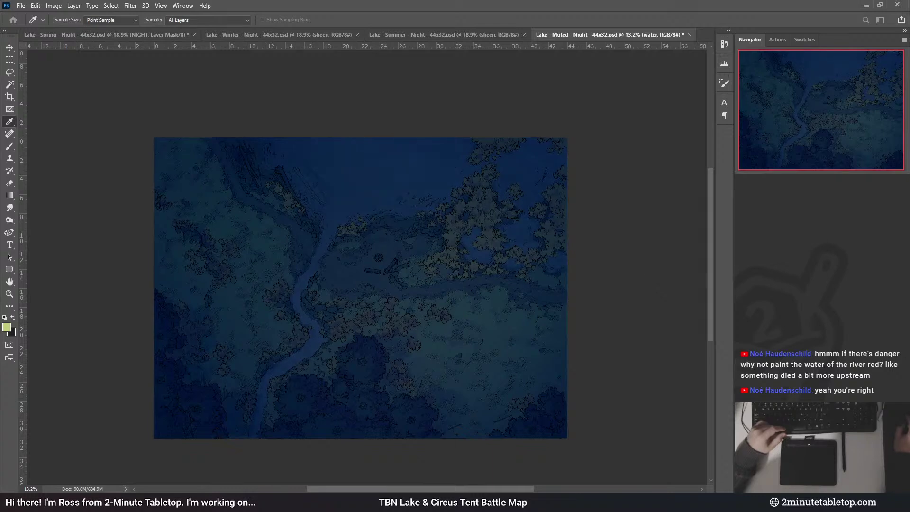
{"action": "key", "text": "b"}
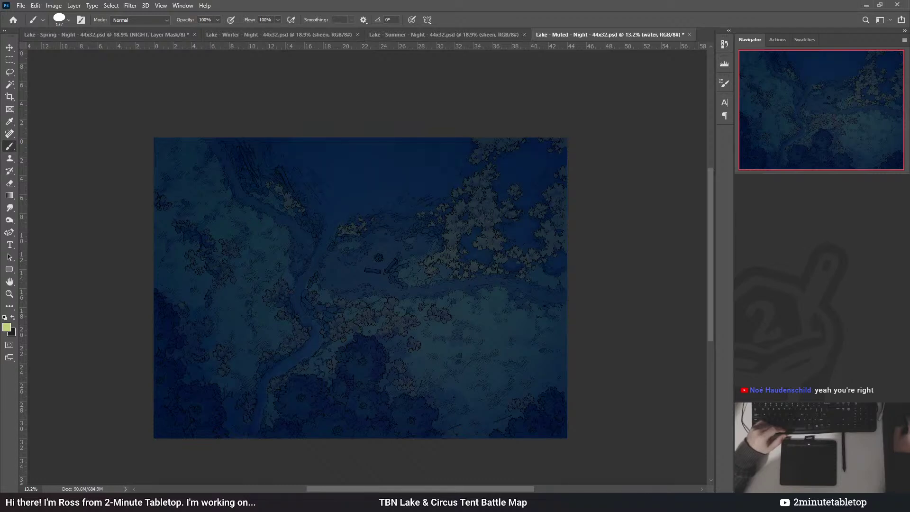
- Try a near-black navy on the lake and river, undo it, and settle the water layer on a deep blue
{"action": "key", "text": "i"}
{"action": "key", "text": "0"}
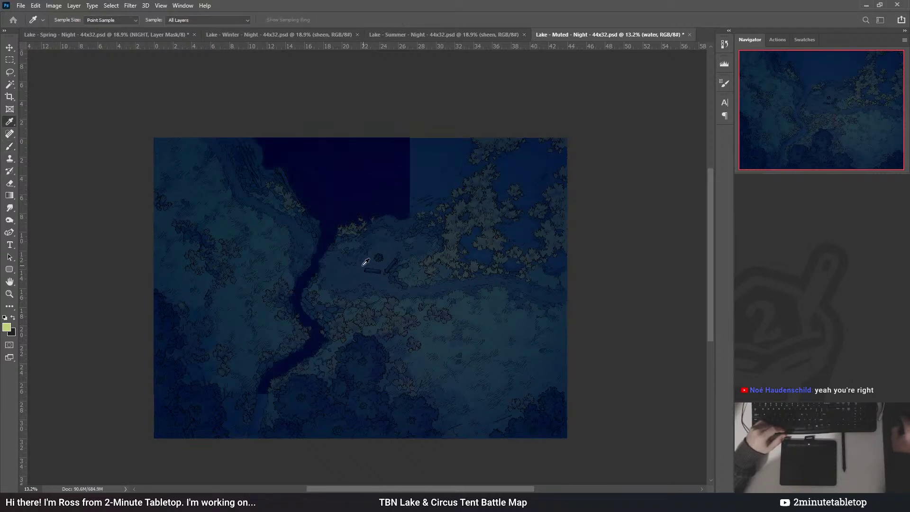
{"action": "key", "text": "ctrl+z"}
{"action": "key", "text": "b"}
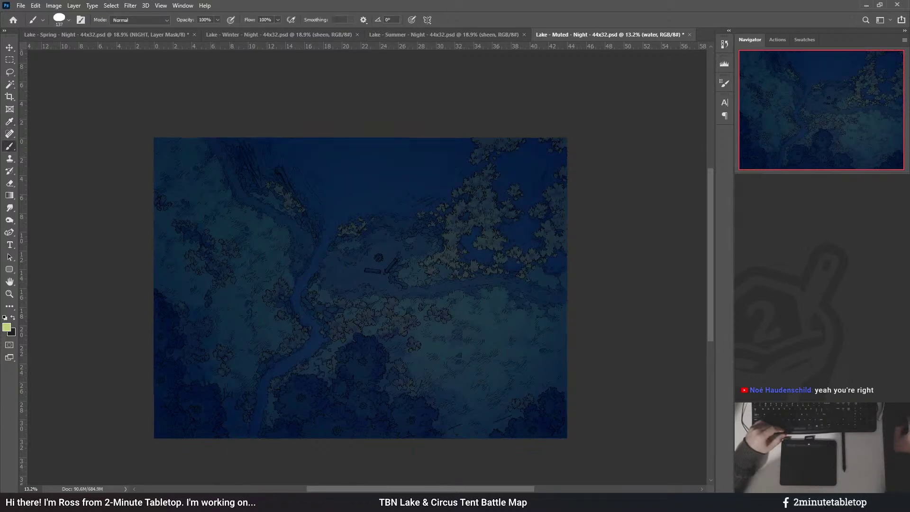
{"action": "key", "text": "i"}
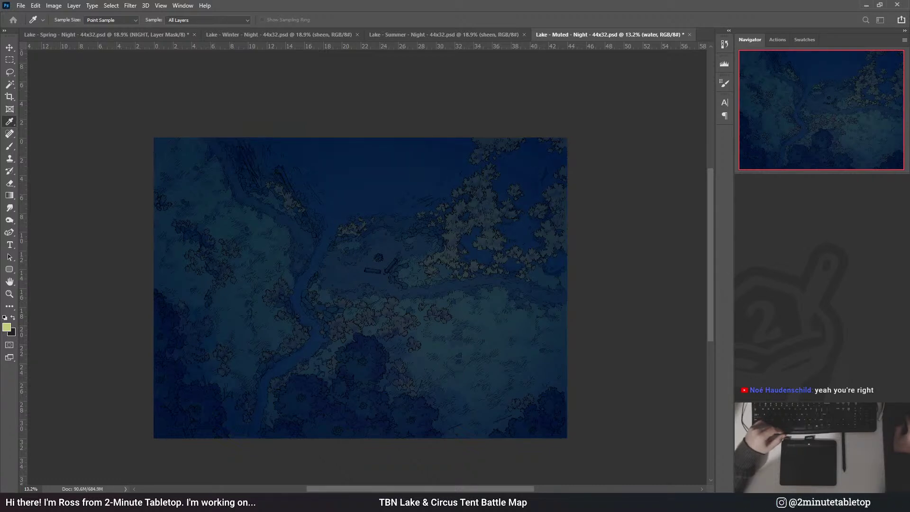
{"action": "key", "text": "b"}
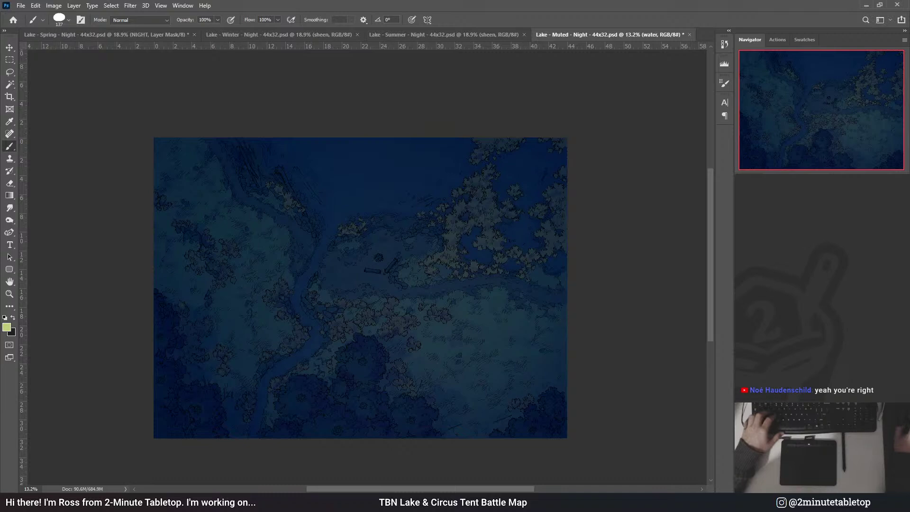
- Check the neighbouring rocks layer, retune the water layer's blue once more and undo the last change
{"action": "key", "text": "alt+bracketright"}
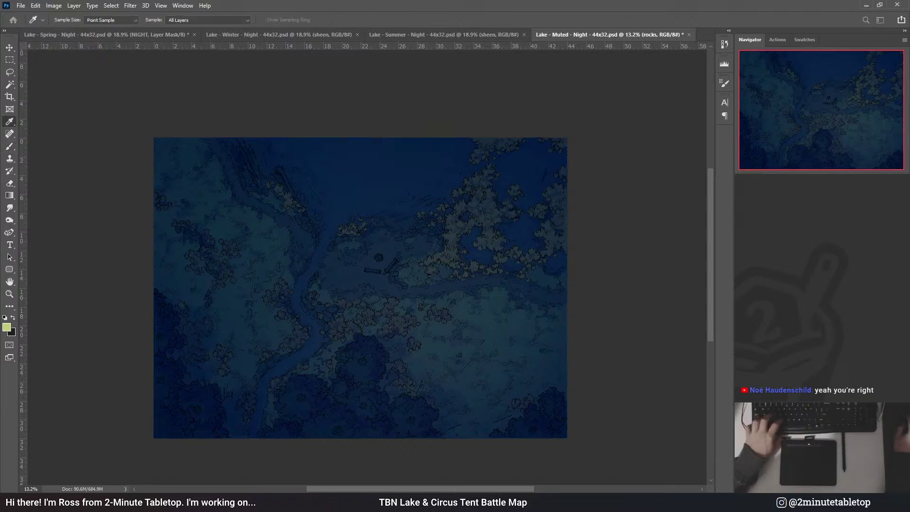
{"action": "key", "text": "alt+bracketleft"}
{"action": "key", "text": "i"}
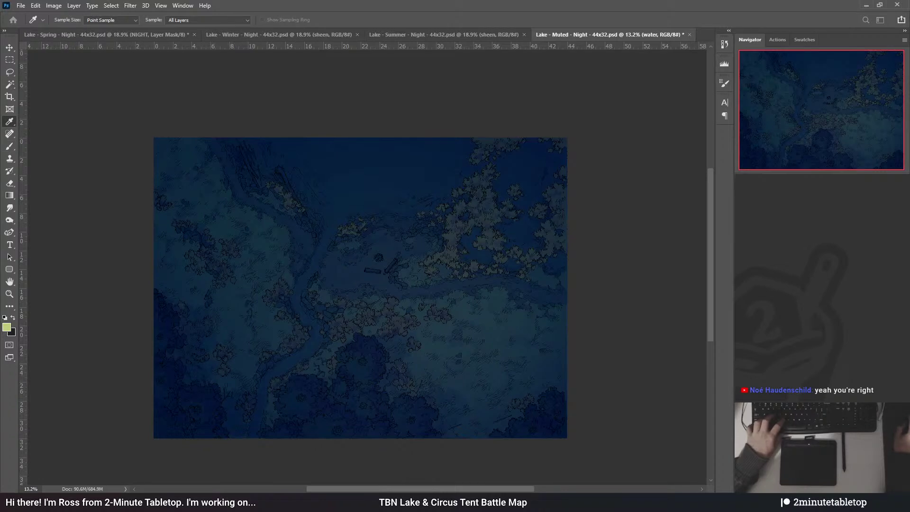
{"action": "key", "text": "b"}
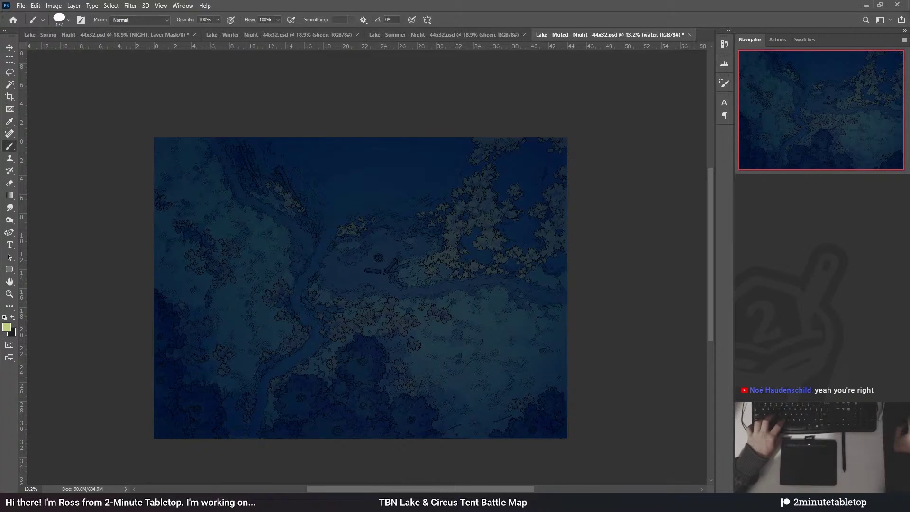
{"action": "key", "text": "ctrl+z"}
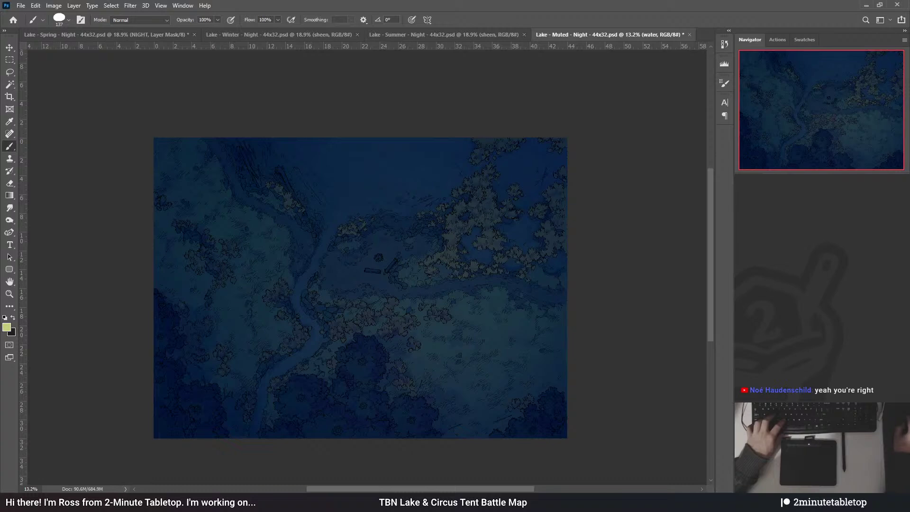
- Make the sheen layer active and examine the night lighting from far out and close up
{"action": "key", "text": "alt+]"}
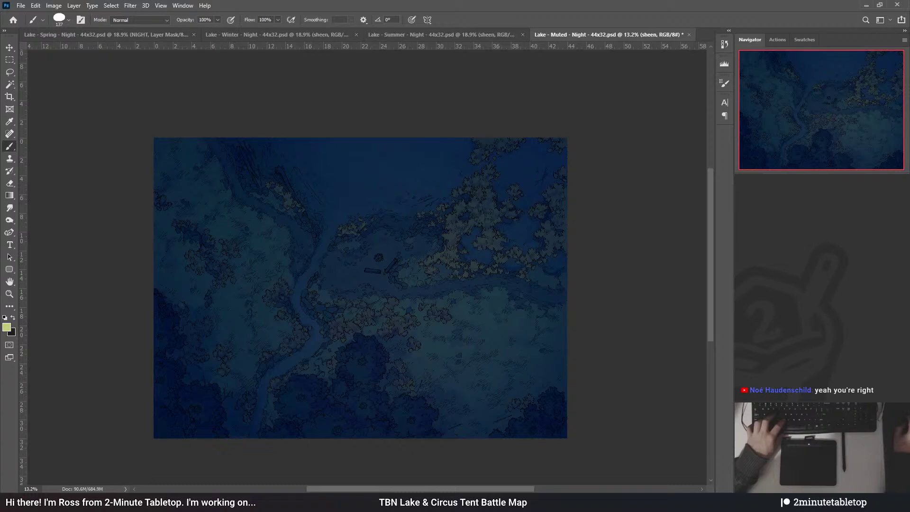
{"action": "scroll", "coordinate": [365, 224], "scroll_direction": "down", "scroll_amount": 3}
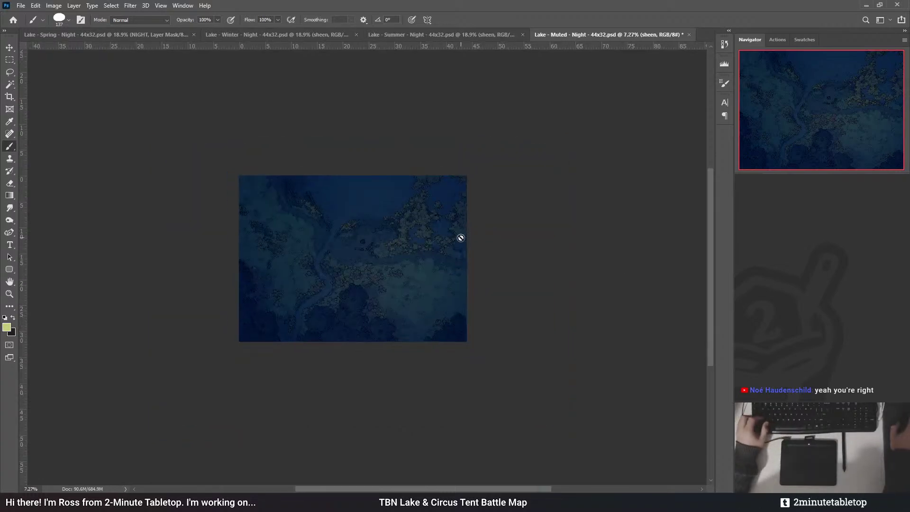
{"action": "scroll", "coordinate": [361, 258], "scroll_direction": "down", "scroll_amount": 2}
{"action": "scroll", "coordinate": [361, 258], "scroll_direction": "up", "scroll_amount": 5}
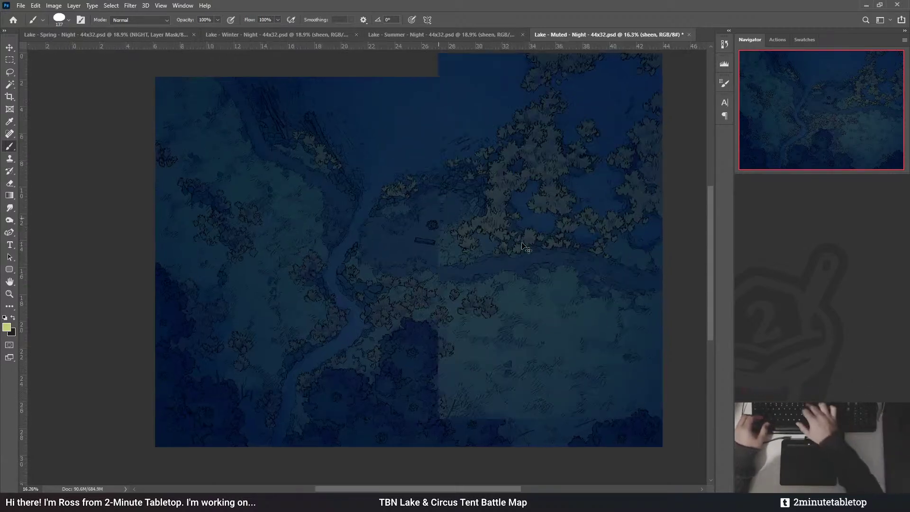
{"action": "scroll", "coordinate": [522, 243], "scroll_direction": "up", "scroll_amount": 1}
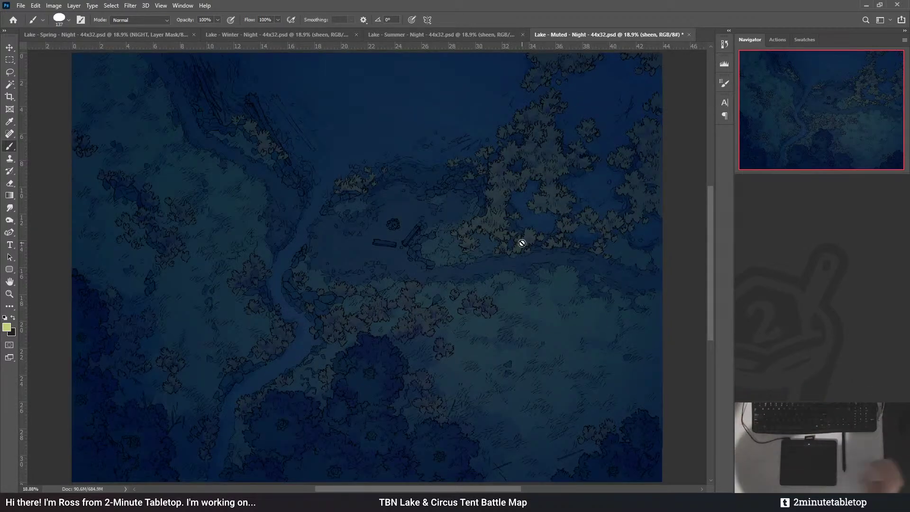
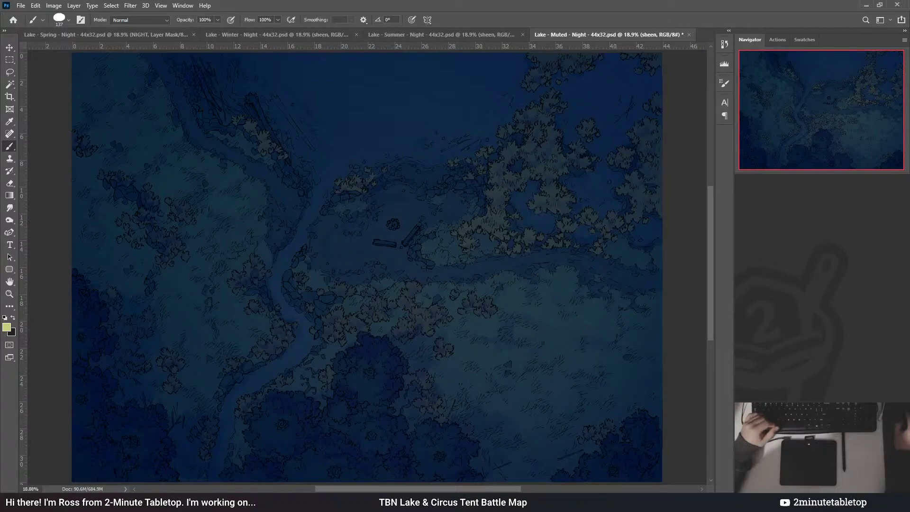
- Make the Brightness/Contrast 2 adjustment layer active on the Muted map and compare its effect with the previous version
{"action": "key", "text": "ctrl+z"}
{"action": "key", "text": "ctrl+shift+z"}
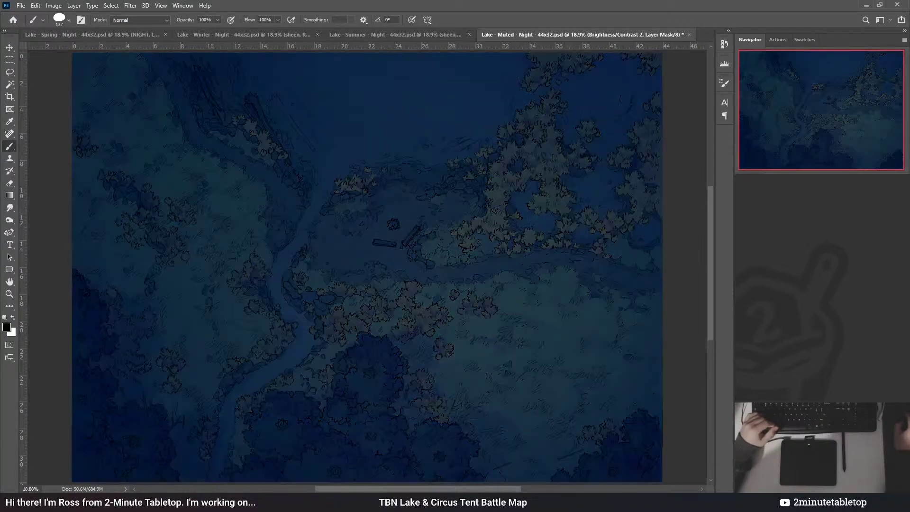
{"action": "key", "text": "ctrl+z"}
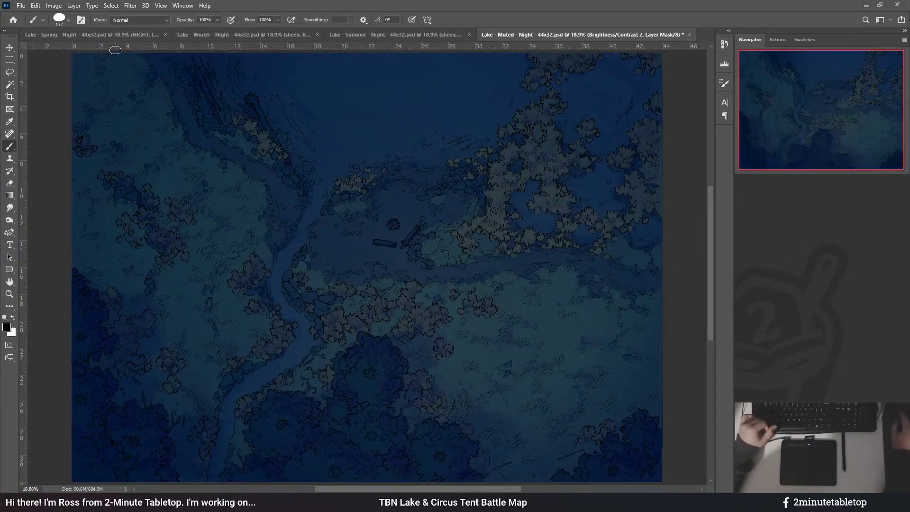
- Compare the Spring night map with the Muted one, then make Spring's watercolor layer active and check its colour
{"action": "left_click", "coordinate": [97, 31]}
{"action": "left_click", "coordinate": [591, 32]}
{"action": "left_click", "coordinate": [87, 33]}
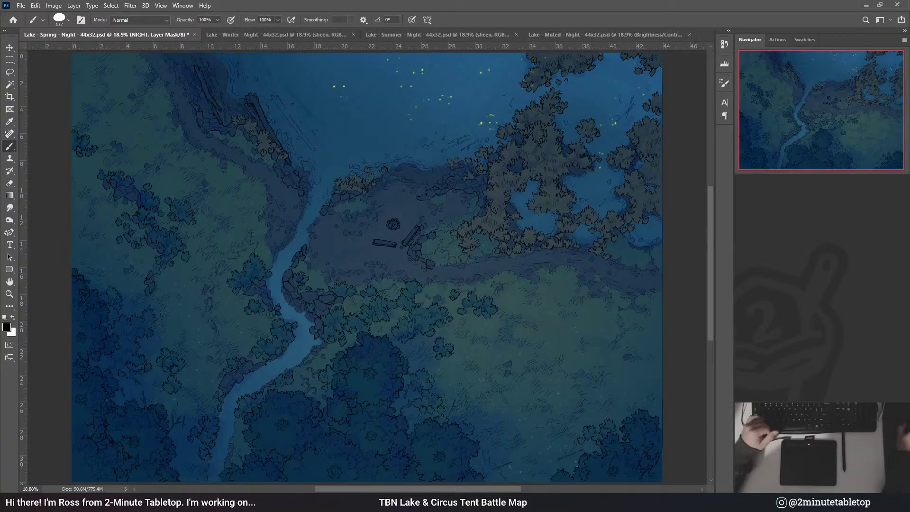
{"action": "key", "text": "alt+bracketleft"}
{"action": "key", "text": "i"}
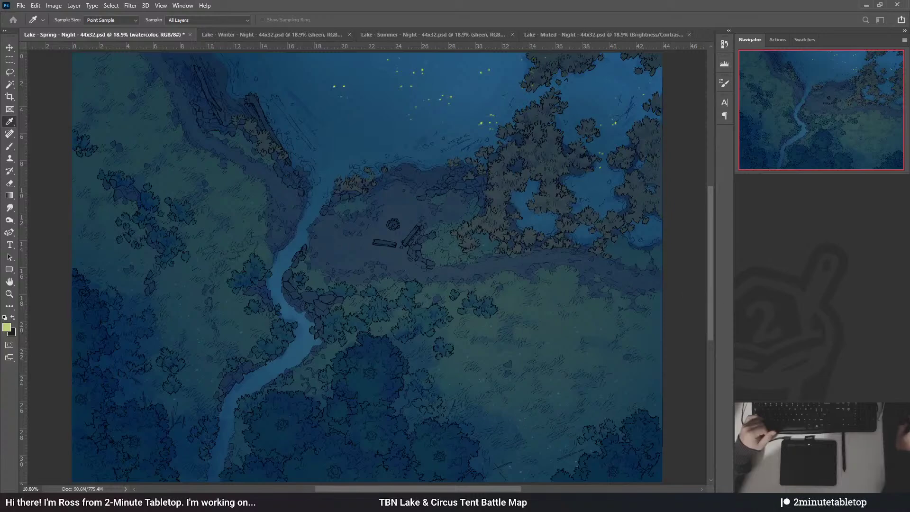
{"action": "key", "text": "b"}
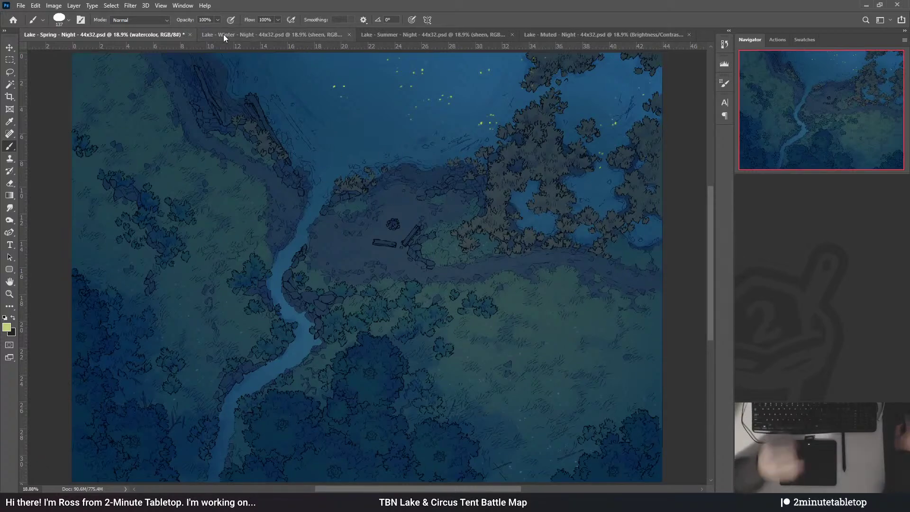
- Switch to the Winter night map, make the Exposure 1 adjustment layer active and check the whole map
{"action": "left_click", "coordinate": [261, 39]}
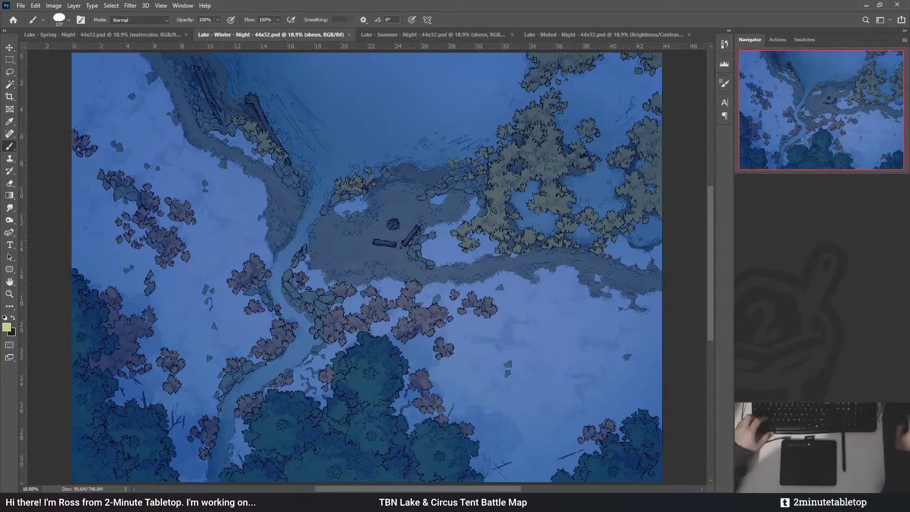
{"action": "key", "text": "alt+]"}
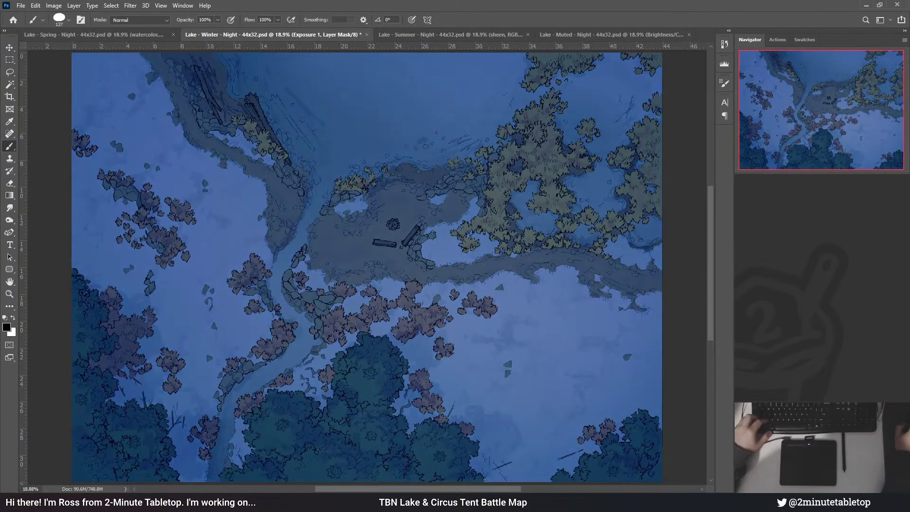
{"action": "scroll", "coordinate": [417, 220], "scroll_direction": "down", "scroll_amount": 3}
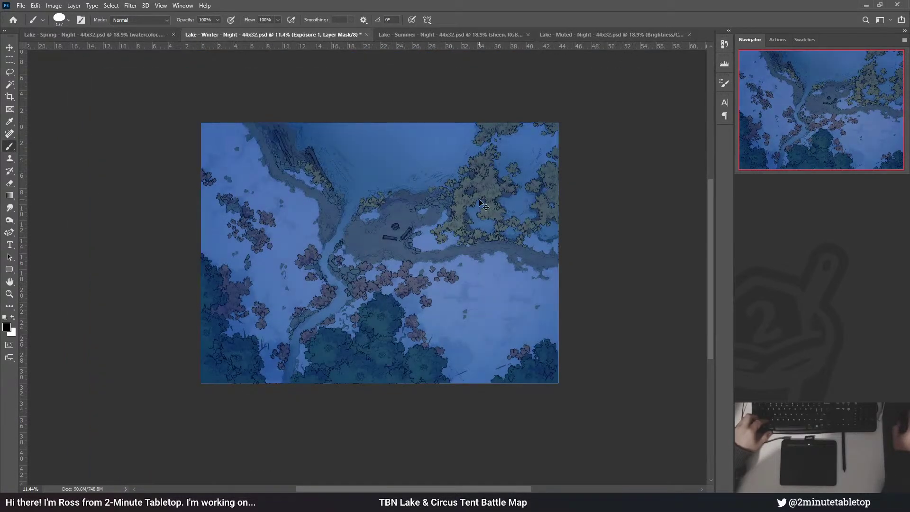
- Check the Winter night map from far out, then switch to the Summer night map and make its Exposure 1 layer active
{"action": "scroll", "coordinate": [396, 189], "scroll_direction": "down", "scroll_amount": 3}
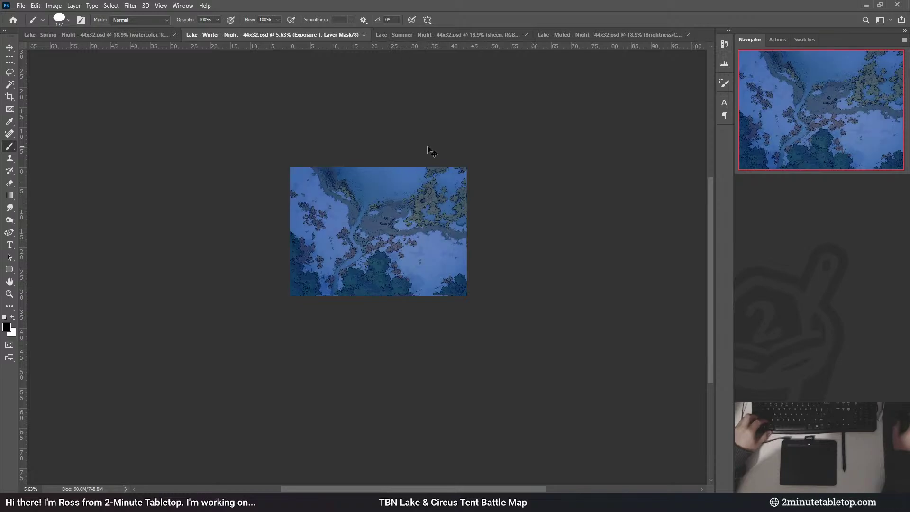
{"action": "scroll", "coordinate": [391, 194], "scroll_direction": "up", "scroll_amount": 3}
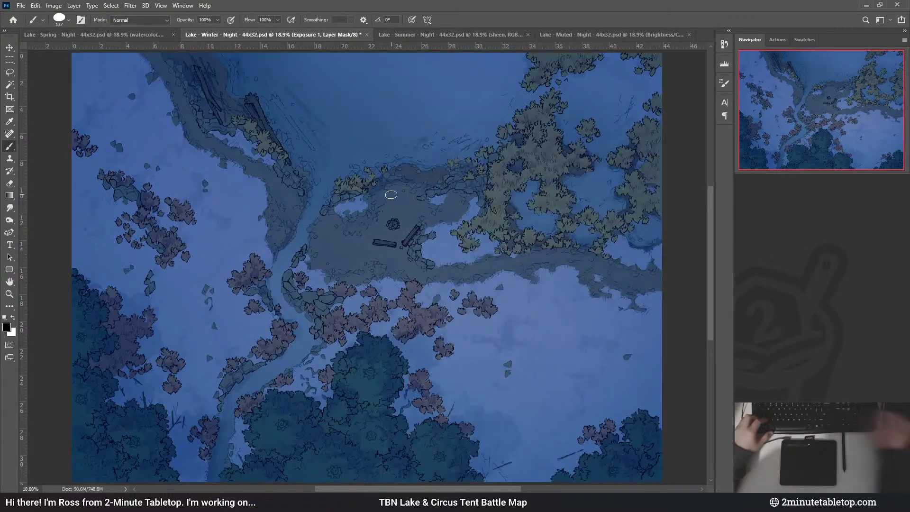
{"action": "left_click", "coordinate": [403, 36]}
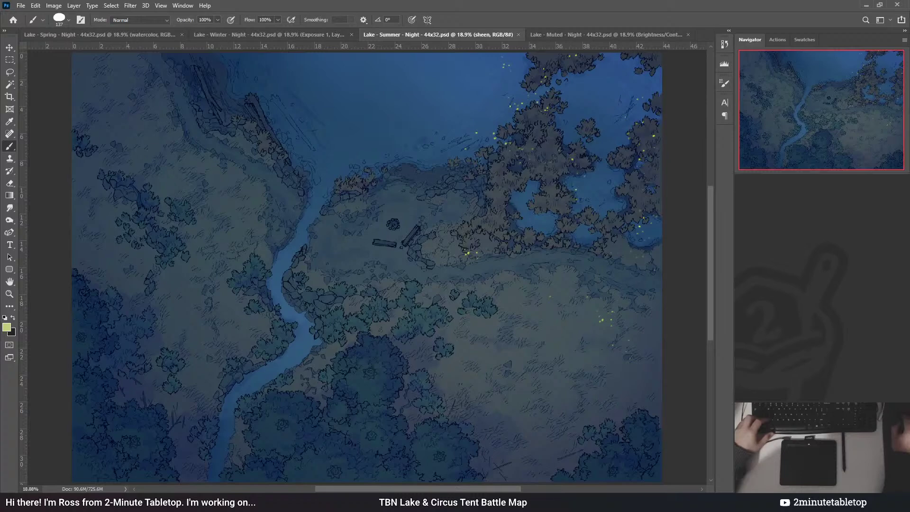
{"action": "key", "text": "ctrl+j"}
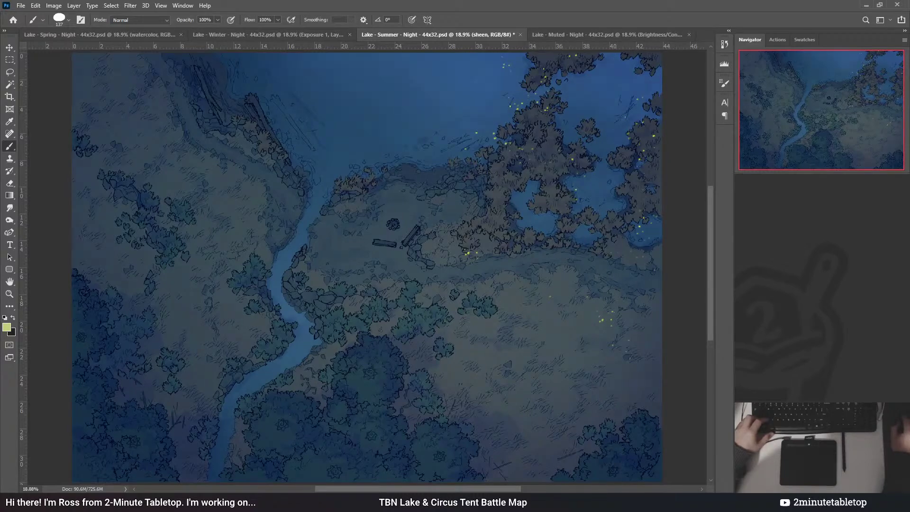
{"action": "key", "text": "ctrl+z"}
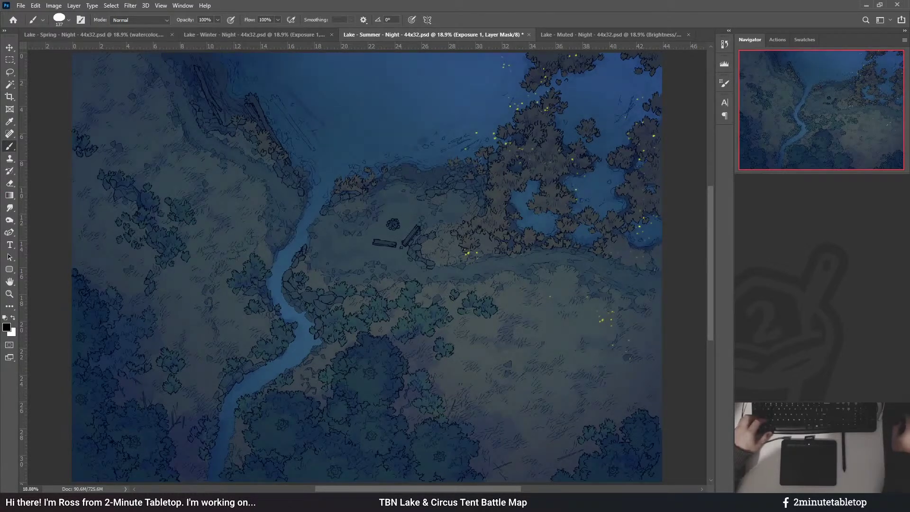
- Make the Summer map's Color Fill 2 layer active and check the whole map from far out
{"action": "key", "text": "alt+bracketleft"}
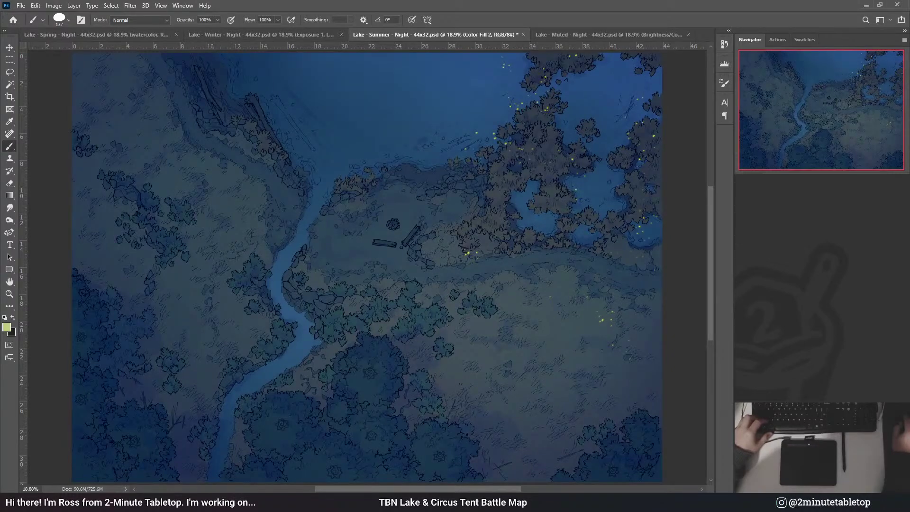
{"action": "scroll", "coordinate": [482, 257], "scroll_direction": "down", "scroll_amount": 3}
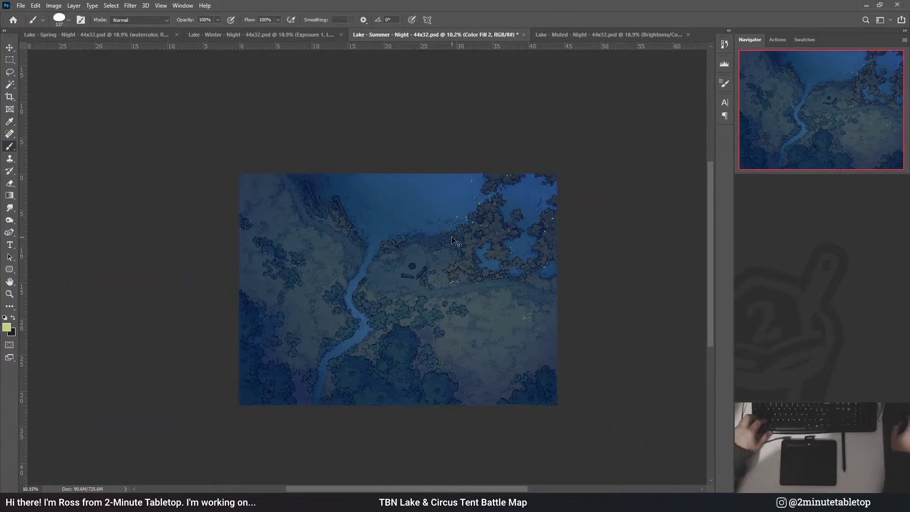
{"action": "key", "text": "ctrl+0"}
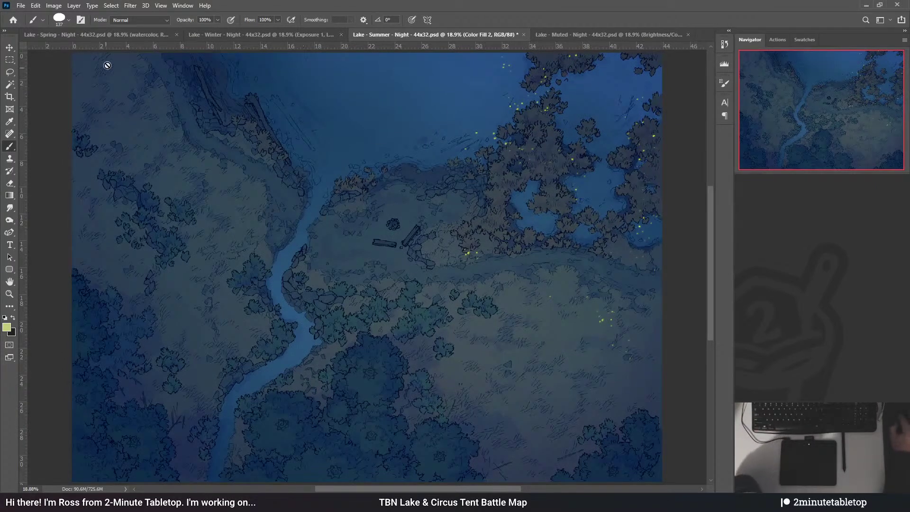
- Add a partly transparent white Color Fill layer to the Spring night map and invert its mask to hide the fill
{"action": "left_click", "coordinate": [101, 35]}
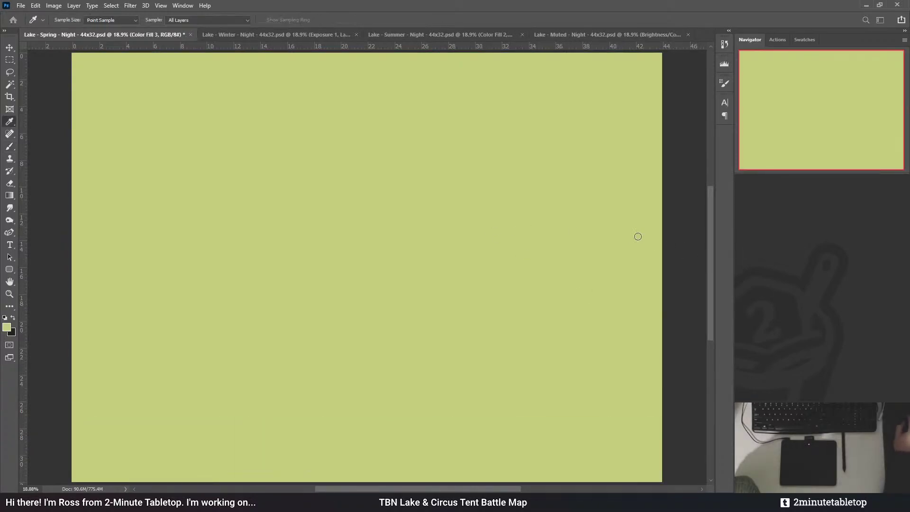
{"action": "left_click", "coordinate": [638, 236]}
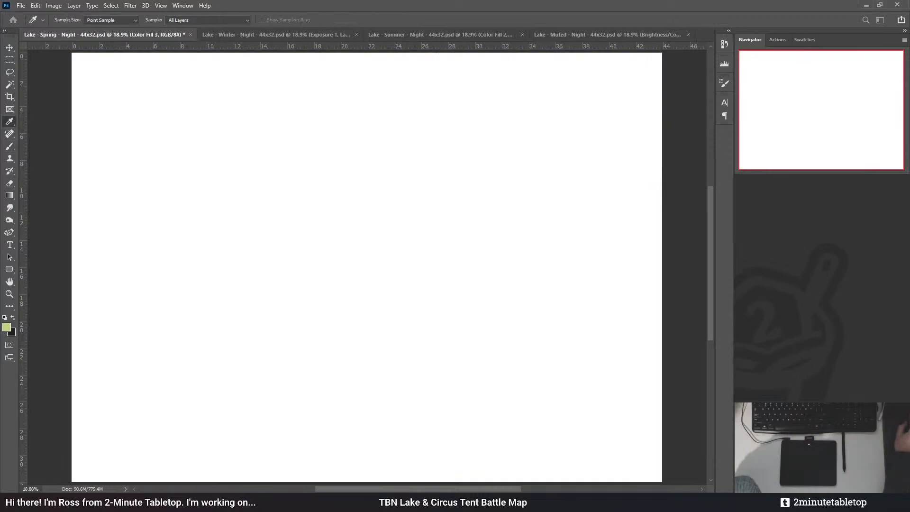
{"action": "key", "text": "Return"}
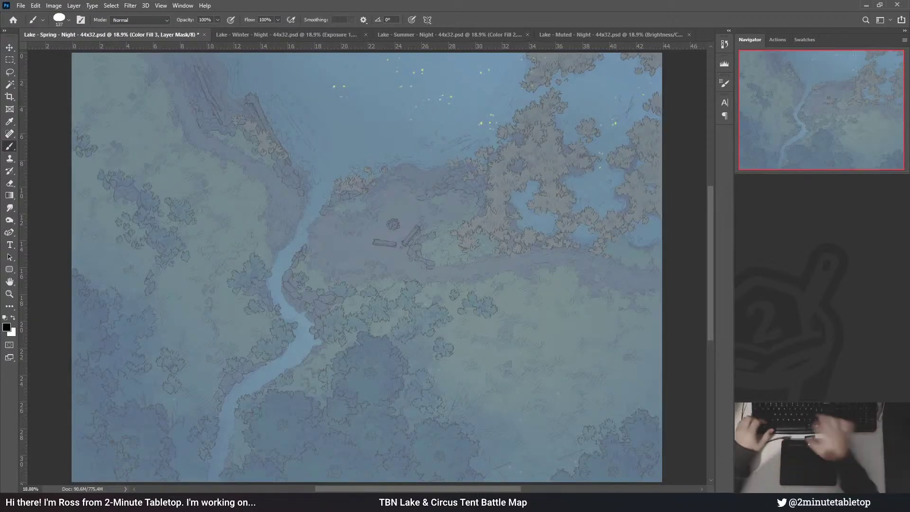
{"action": "key", "text": "ctrl+i"}
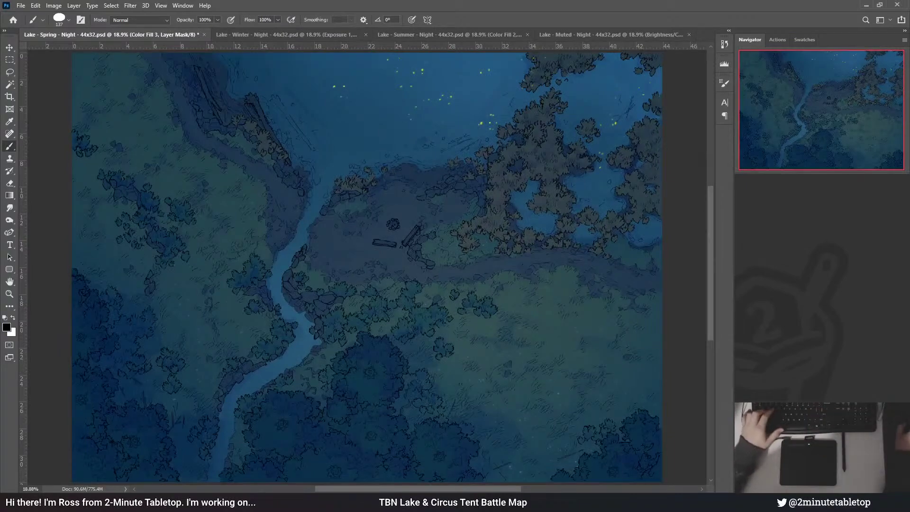
- Rename the new white Color Fill layer as mist
{"action": "key", "text": "ctrl+2"}
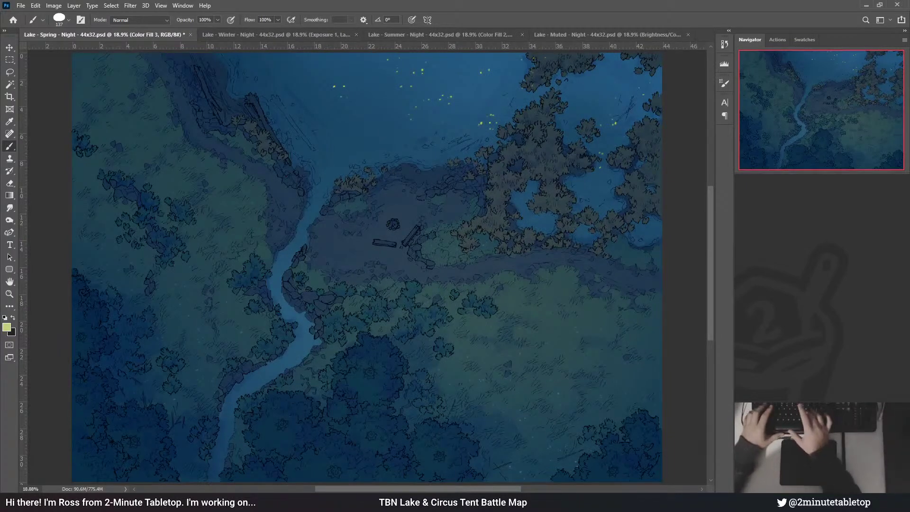
{"action": "type", "text": "mist"}
{"action": "key", "text": "Return"}
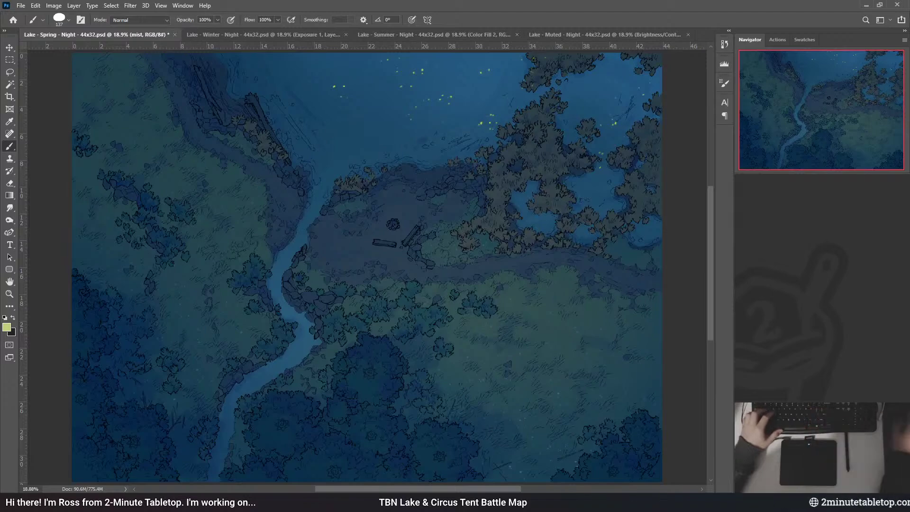
- Reveal mist with white radial gradients on the layer mask over the Spring map's upper corners, top edge and sides
{"action": "key", "text": "ctrl+backslash"}
{"action": "key", "text": "g"}
{"action": "key", "text": "d"}
{"action": "scroll", "coordinate": [121, 70], "scroll_direction": "down", "scroll_amount": 3}
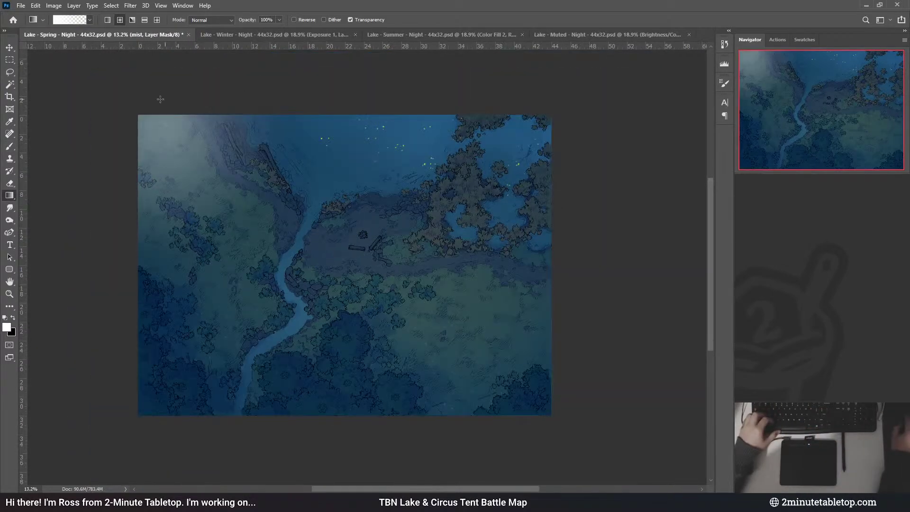
{"action": "scroll", "coordinate": [262, 229], "scroll_direction": "down", "scroll_amount": 1}
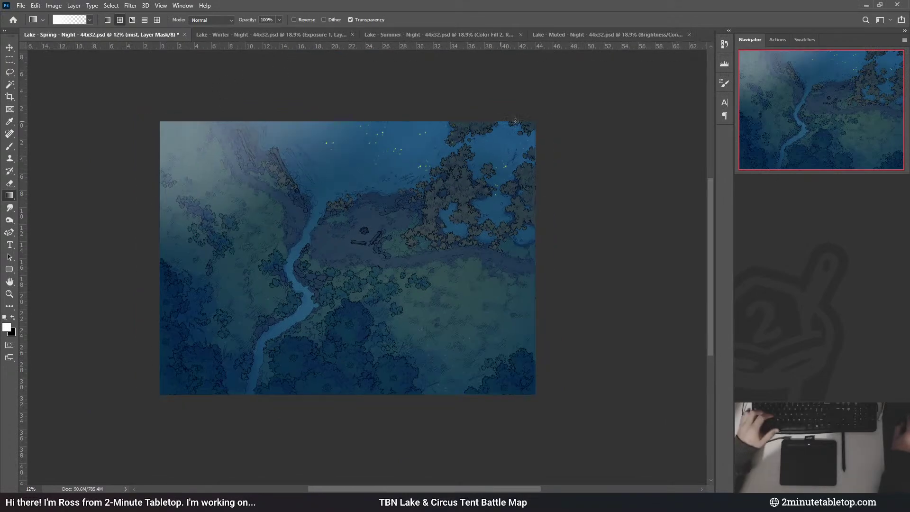
{"action": "scroll", "coordinate": [503, 85], "scroll_direction": "down", "scroll_amount": 3}
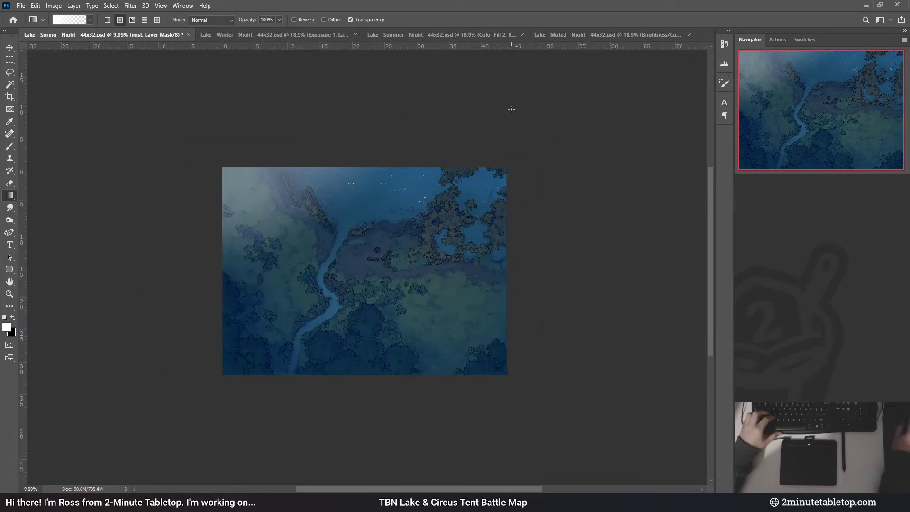
{"action": "left_click_drag", "start_coordinate": [513, 110], "coordinate": [507, 189]}
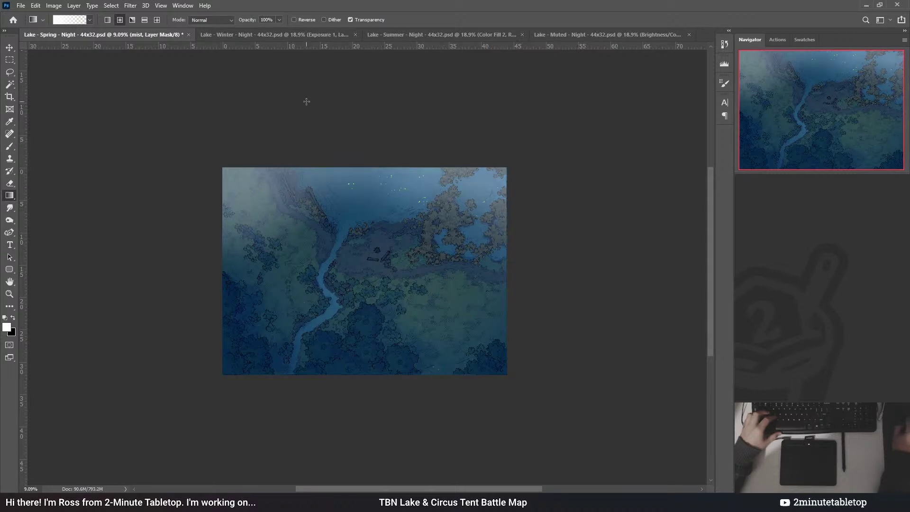
{"action": "left_click_drag", "start_coordinate": [223, 261], "coordinate": [258, 261]}
{"action": "left_click_drag", "start_coordinate": [228, 167], "coordinate": [245, 190]}
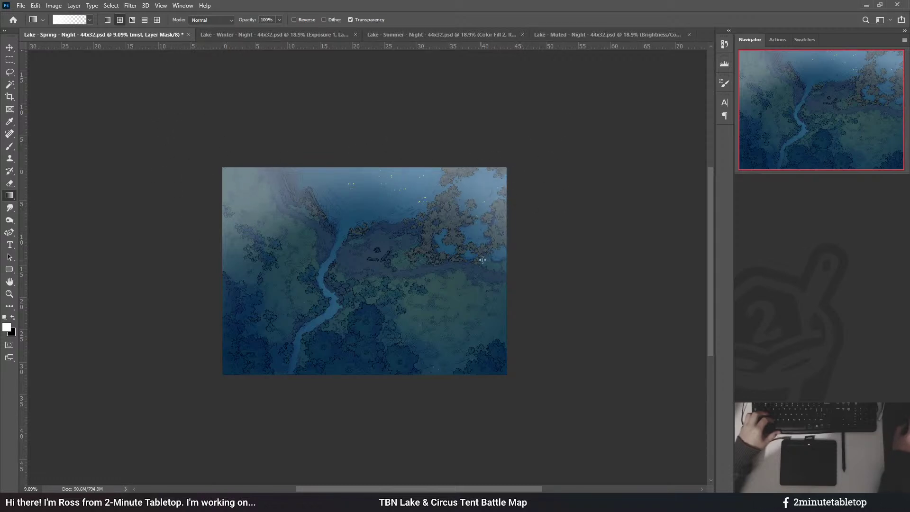
{"action": "left_click_drag", "start_coordinate": [420, 224], "coordinate": [419, 224]}
- Clear mist from the middle of the Spring map with black radial gradients on the mist layer's mask
{"action": "scroll", "coordinate": [356, 266], "scroll_direction": "down", "scroll_amount": 1}
{"action": "key", "text": "x"}
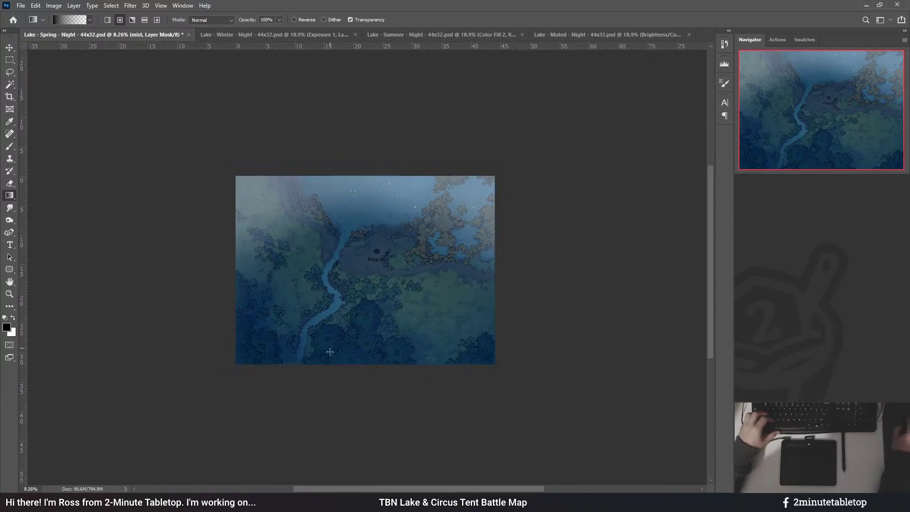
{"action": "left_click_drag", "start_coordinate": [315, 293], "coordinate": [352, 188]}
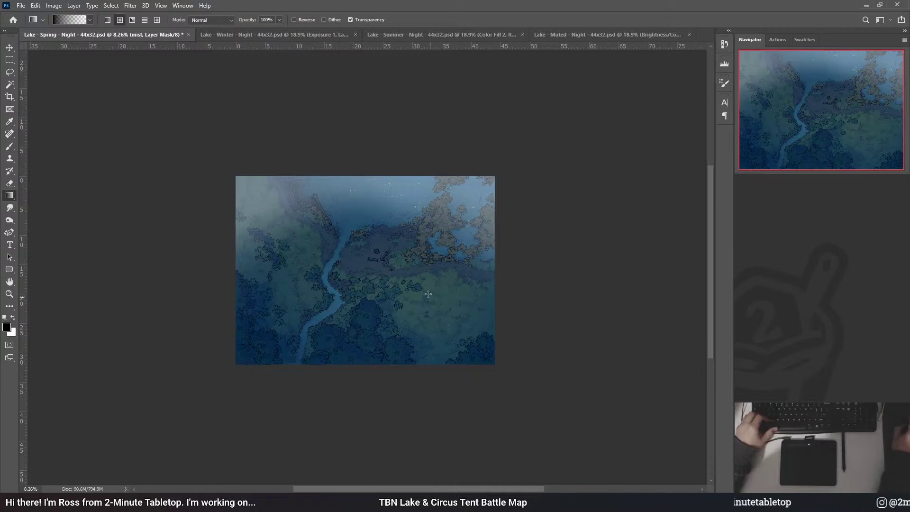
{"action": "left_click_drag", "start_coordinate": [371, 298], "coordinate": [362, 142]}
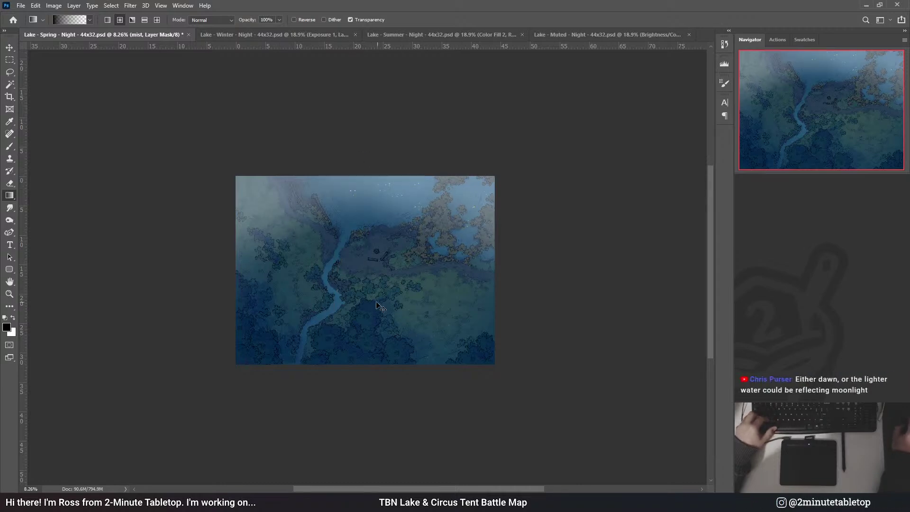
{"action": "left_click_drag", "start_coordinate": [354, 303], "coordinate": [365, 147]}
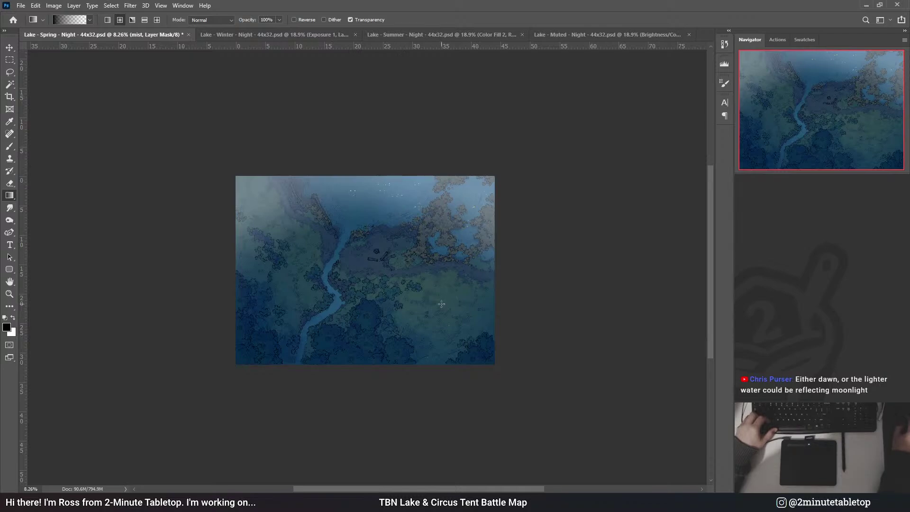
- Target the mist layer's fill instead of its mask and soften the mist over the whole Spring map
{"action": "scroll", "coordinate": [352, 278], "scroll_direction": "up", "scroll_amount": 4}
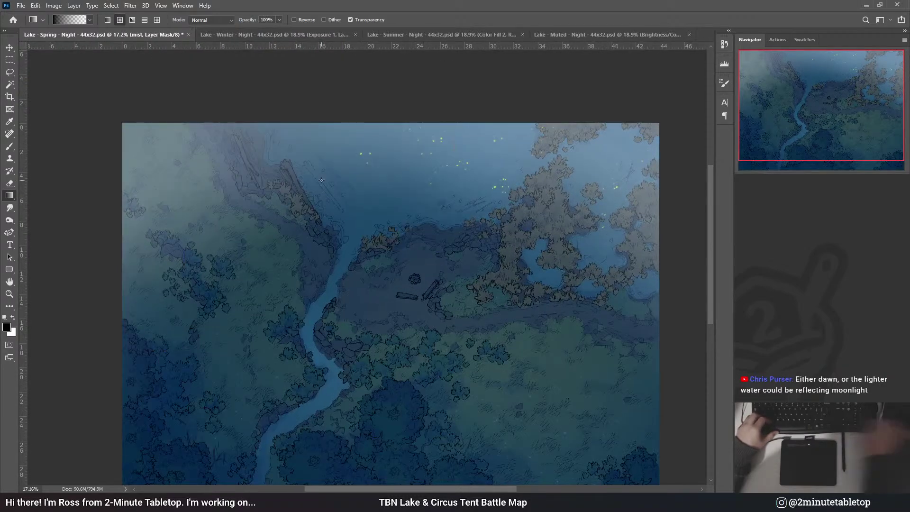
{"action": "key", "text": "ctrl+0"}
{"action": "key", "text": "ctrl+2"}
{"action": "key", "text": "i"}
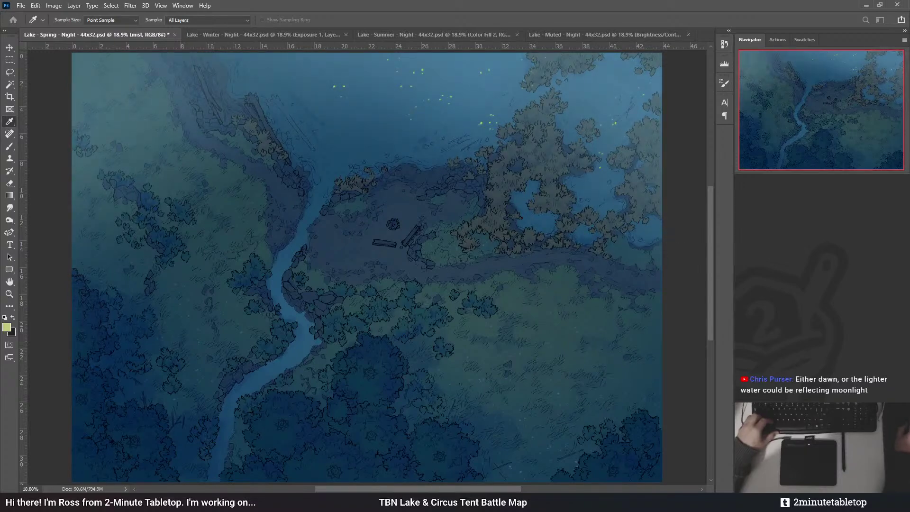
- Compare the Spring night map repeatedly with and without the mist effect
{"action": "key", "text": "g"}
{"action": "scroll", "coordinate": [413, 260], "scroll_direction": "down", "scroll_amount": 3}
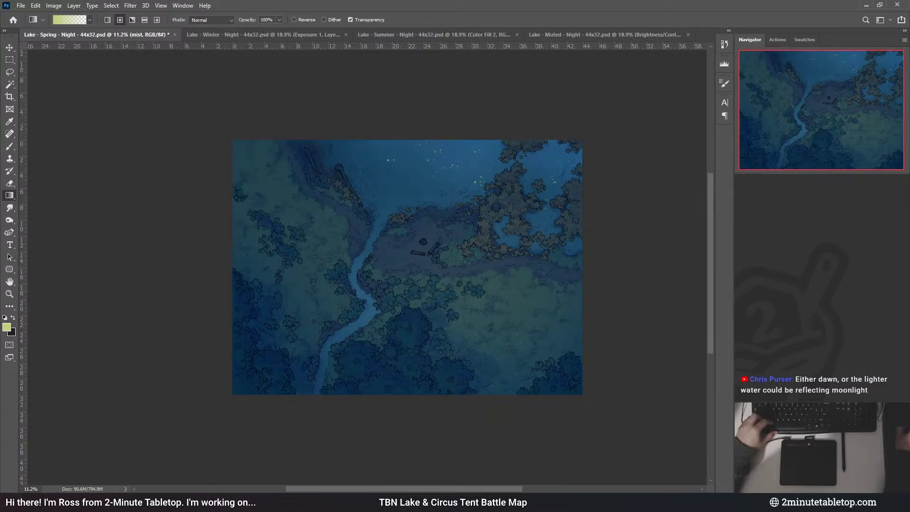
{"action": "key", "text": "ctrl+z"}
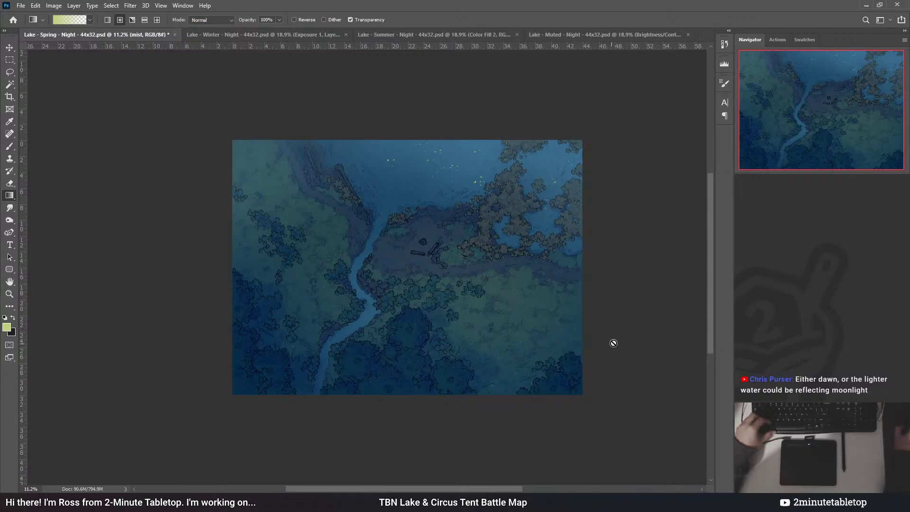
{"action": "key", "text": "ctrl+z"}
{"action": "key", "text": "ctrl+shift+z"}
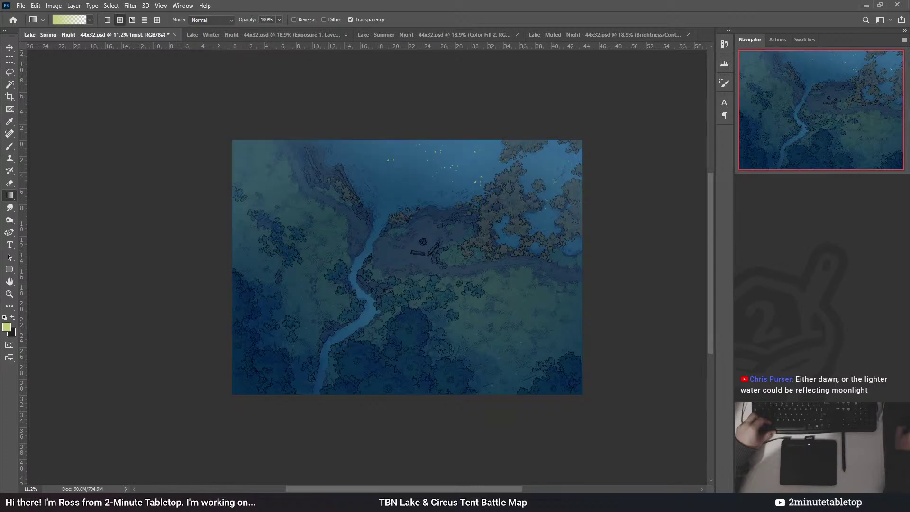
{"action": "key", "text": "ctrl+z"}
{"action": "key", "text": "ctrl+shift+z"}
{"action": "key", "text": "ctrl+z"}
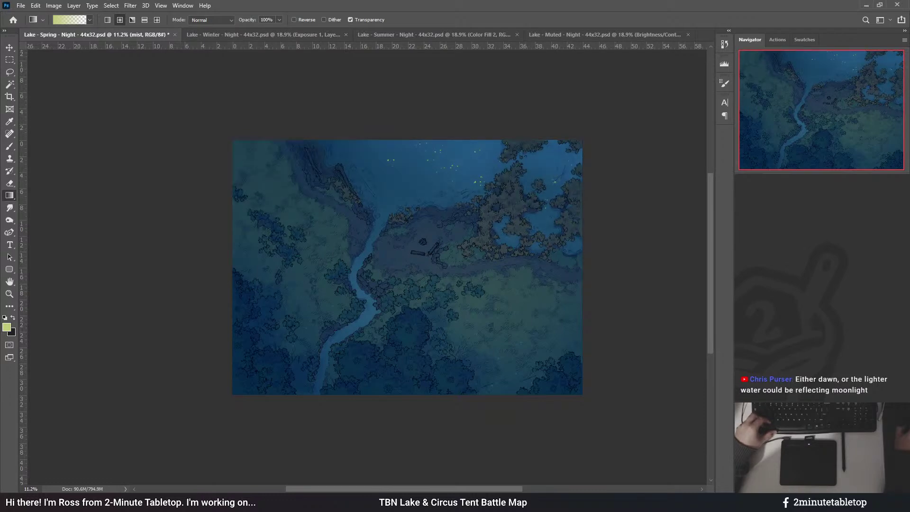
{"action": "key", "text": "ctrl+shift+z"}
{"action": "key", "text": "ctrl+z"}
{"action": "key", "text": "ctrl+shift+z"}
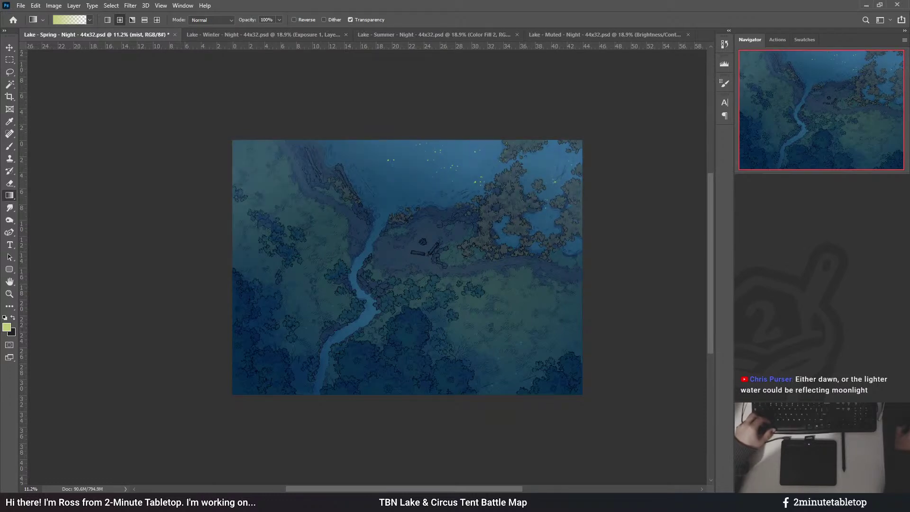
{"action": "key", "text": "ctrl+z"}
- Check the misty Spring map from far out and at full size, then compare it with the Winter and Summer maps
{"action": "scroll", "coordinate": [412, 190], "scroll_direction": "down", "scroll_amount": 2}
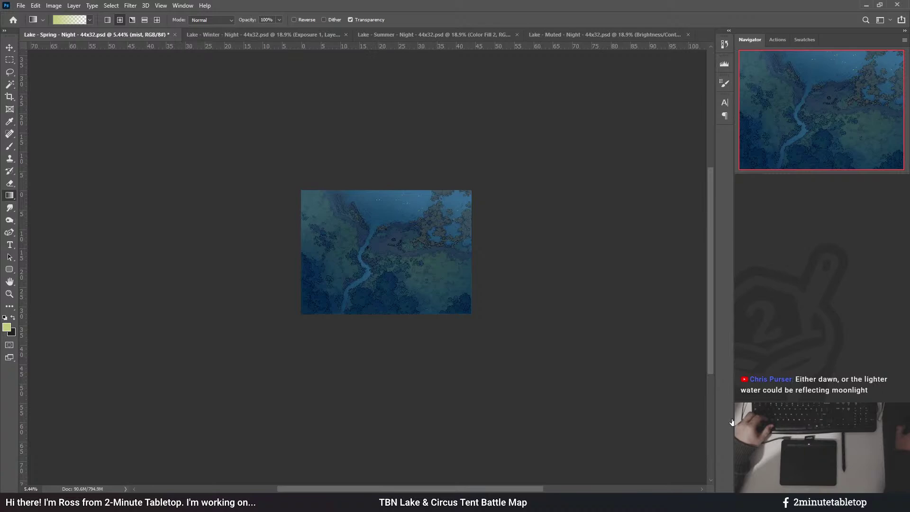
{"action": "scroll", "coordinate": [354, 225], "scroll_direction": "up", "scroll_amount": 2}
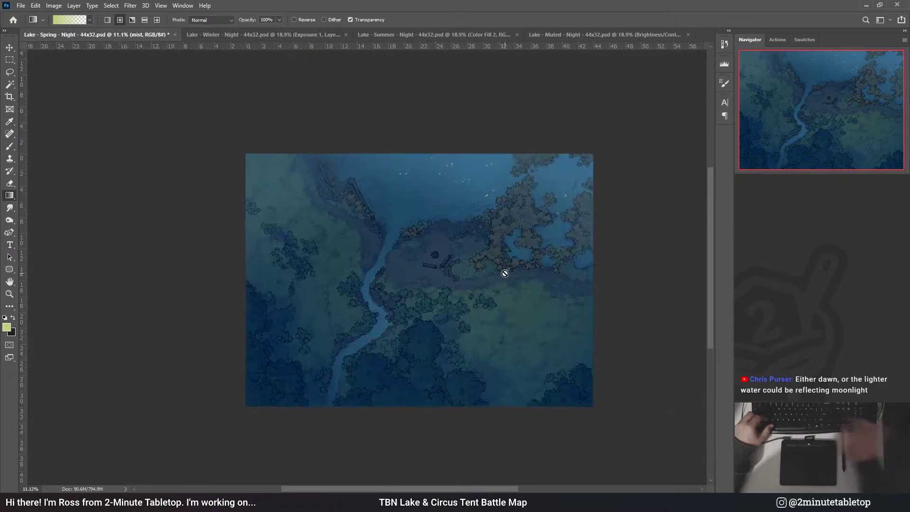
{"action": "scroll", "coordinate": [503, 270], "scroll_direction": "up", "scroll_amount": 2}
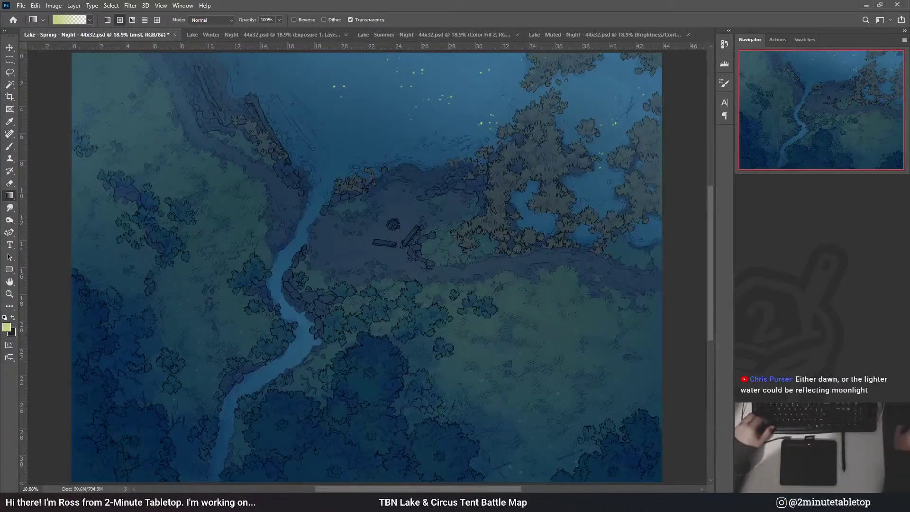
{"action": "left_click", "coordinate": [281, 34]}
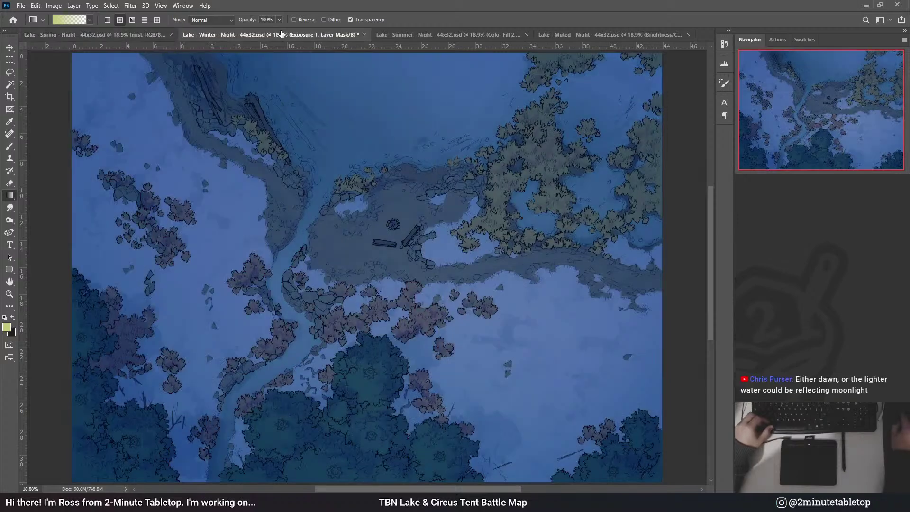
{"action": "left_click", "coordinate": [404, 34]}
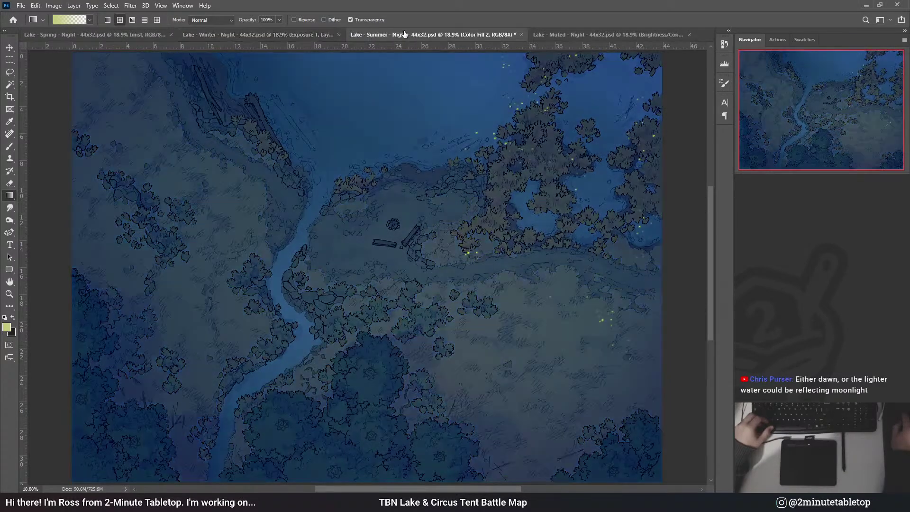
- Bring the mist layer into the Winter map and align it with the canvas's top and side edges
{"action": "left_click", "coordinate": [283, 36]}
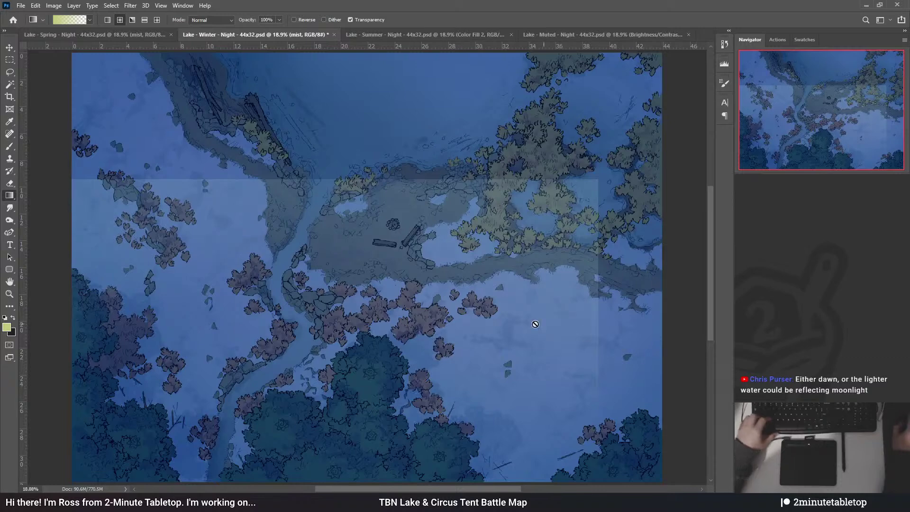
{"action": "scroll", "coordinate": [359, 360], "scroll_direction": "down", "scroll_amount": 2}
{"action": "key", "text": "ctrl+t"}
{"action": "left_click_drag", "start_coordinate": [493, 282], "coordinate": [538, 194]}
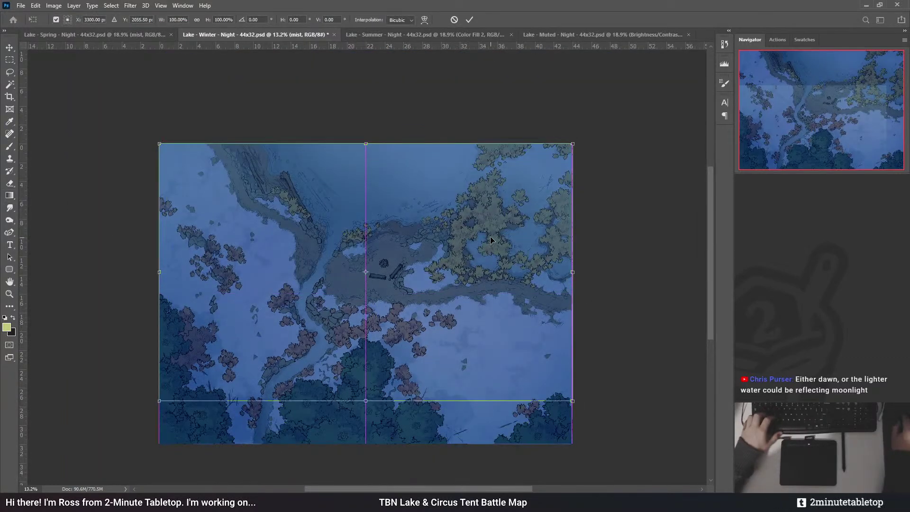
{"action": "left_click", "coordinate": [470, 19]}
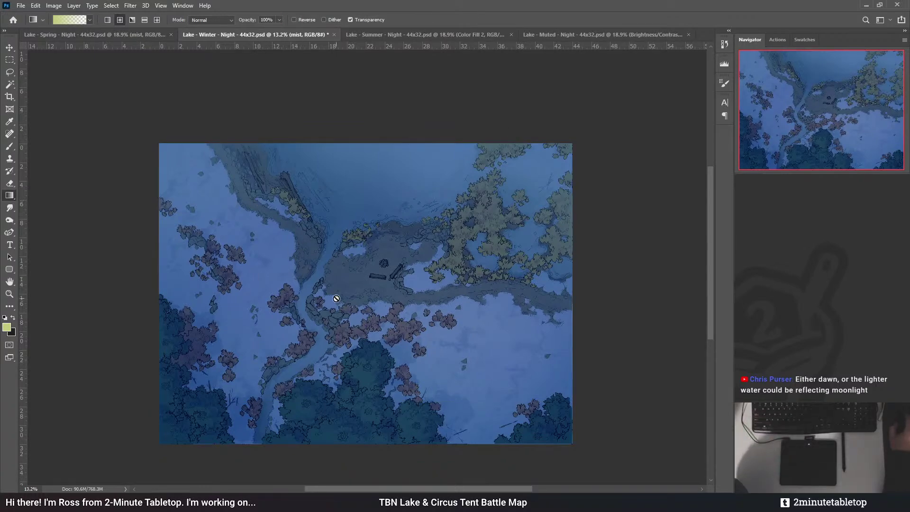
- Compare the Winter night map repeatedly with and without the mist, at full size and from far out
{"action": "scroll", "coordinate": [336, 299], "scroll_direction": "up", "scroll_amount": 2}
{"action": "scroll", "coordinate": [548, 252], "scroll_direction": "down", "scroll_amount": 2}
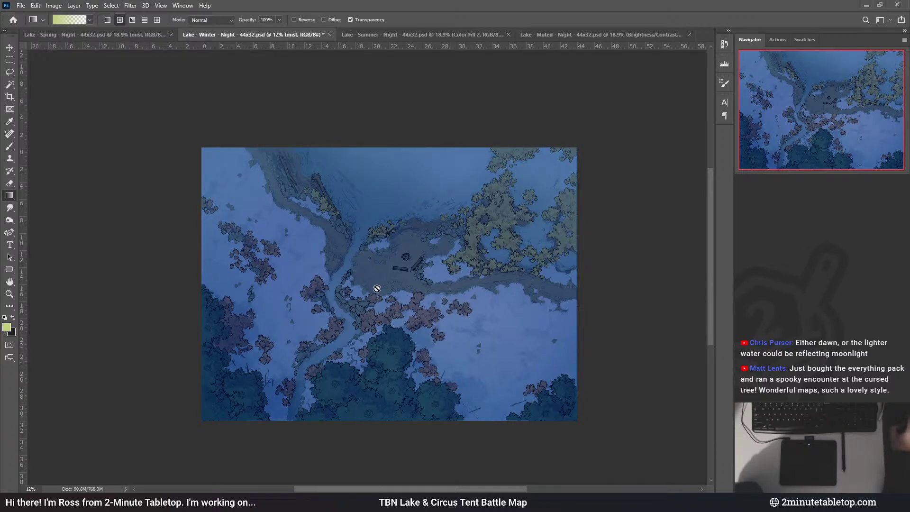
{"action": "key", "text": "ctrl+0"}
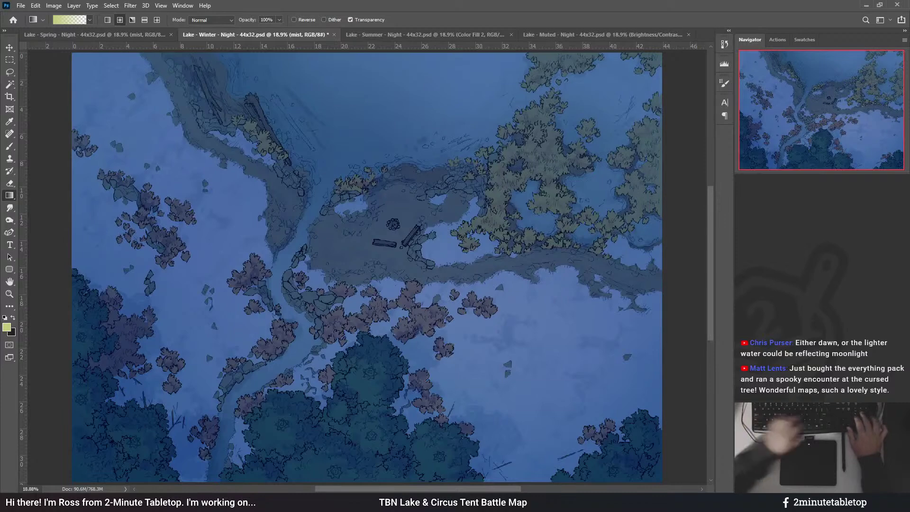
{"action": "key", "text": "ctrl+z"}
{"action": "key", "text": "ctrl+shift+z"}
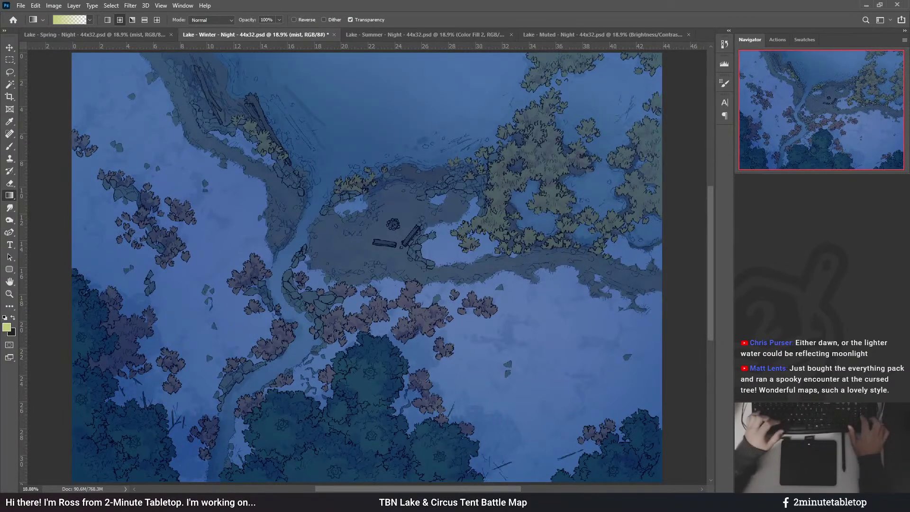
{"action": "key", "text": "ctrl+z"}
{"action": "key", "text": "ctrl+z"}
{"action": "key", "text": "ctrl+shift+z"}
{"action": "key", "text": "ctrl+z"}
{"action": "key", "text": "ctrl+shift+z"}
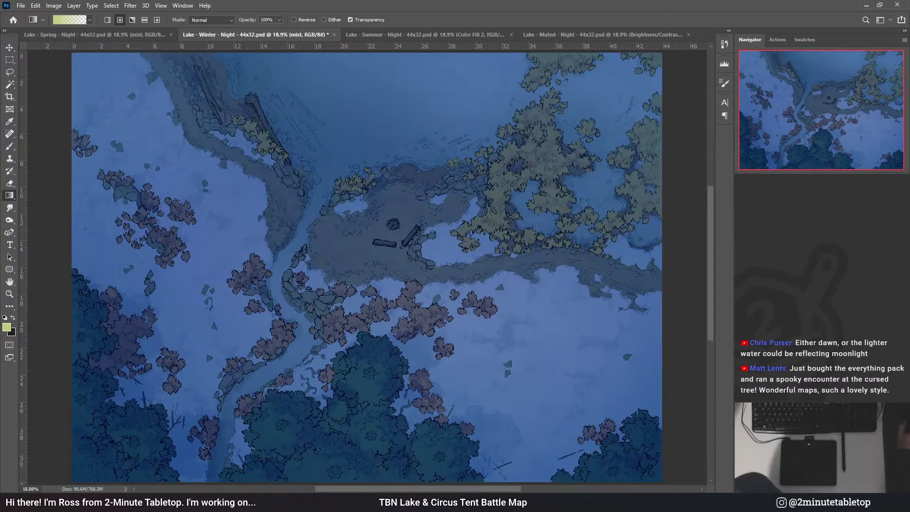
{"action": "key", "text": "ctrl+z"}
{"action": "key", "text": "ctrl+shift+z"}
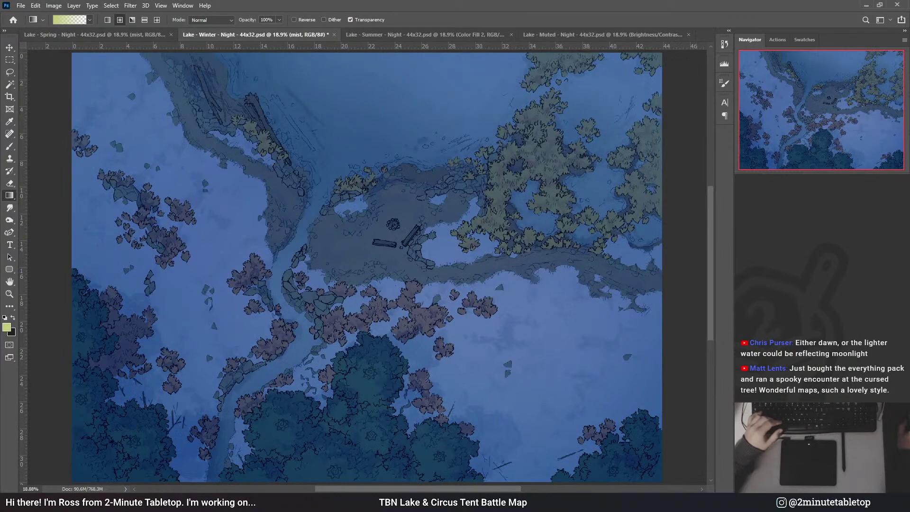
{"action": "key", "text": "ctrl+z"}
{"action": "key", "text": "ctrl+shift+z"}
{"action": "scroll", "coordinate": [428, 276], "scroll_direction": "down", "scroll_amount": 1}
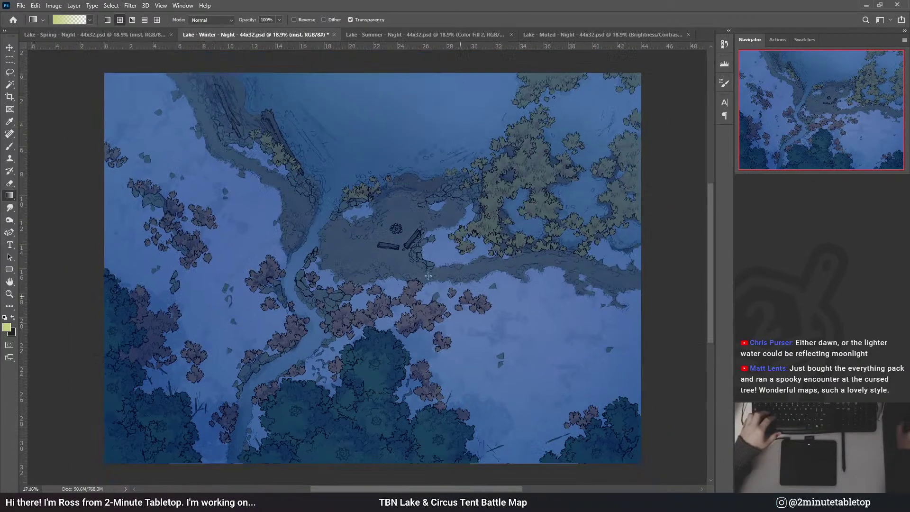
{"action": "scroll", "coordinate": [427, 275], "scroll_direction": "down", "scroll_amount": 3}
{"action": "scroll", "coordinate": [434, 218], "scroll_direction": "up", "scroll_amount": 4}
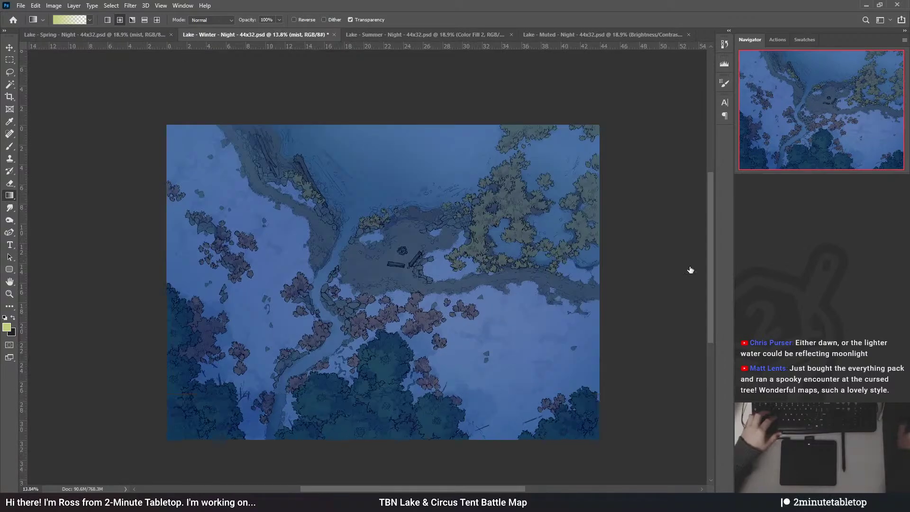
- Bring the mist layer into the Summer map and align it with the canvas's top and side edges
{"action": "left_click", "coordinate": [421, 35]}
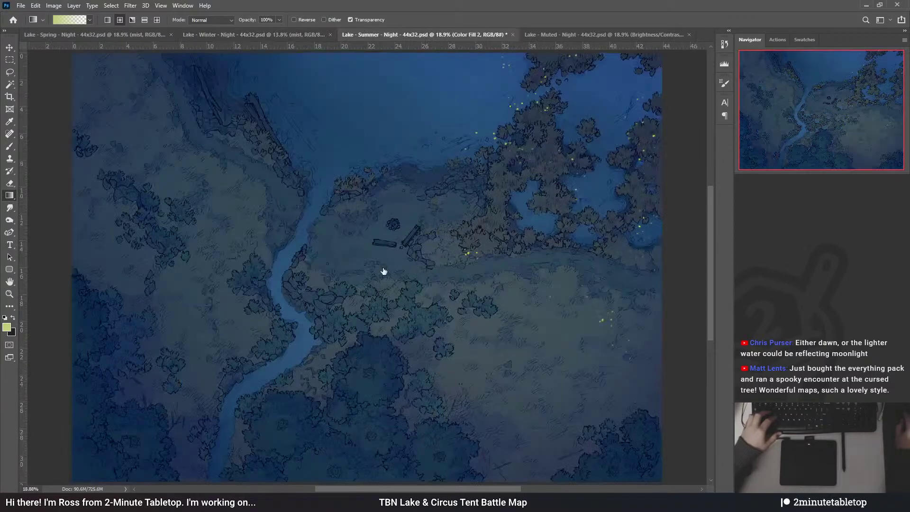
{"action": "left_click_drag", "start_coordinate": [383, 290], "coordinate": [574, 363]}
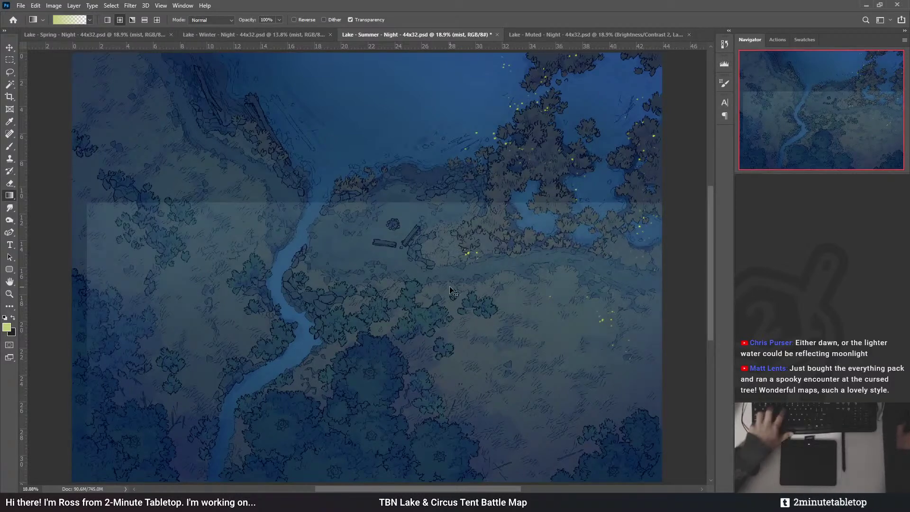
{"action": "key", "text": "ctrl+t"}
{"action": "left_click_drag", "start_coordinate": [554, 271], "coordinate": [542, 176]}
{"action": "key", "text": "Return"}
{"action": "key", "text": "g"}
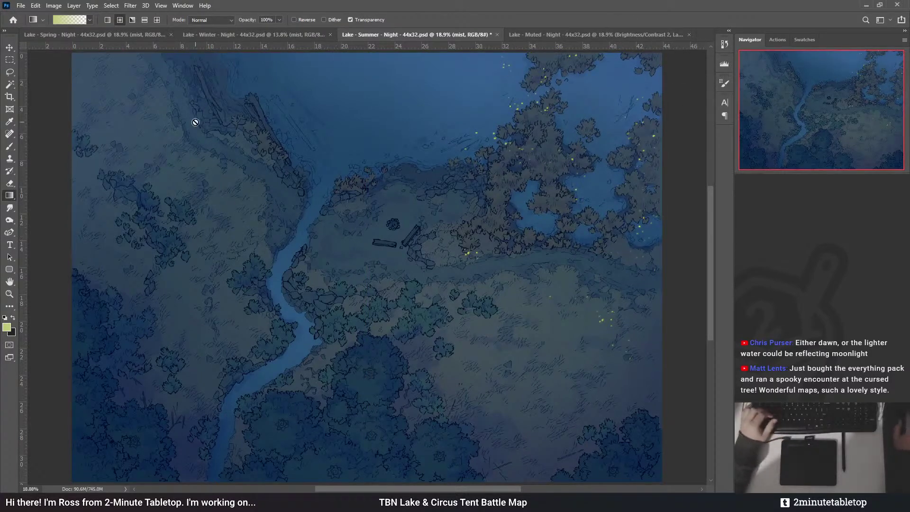
- Compare the Summer night map with and without the mist, checking it from far out and closer in
{"action": "scroll", "coordinate": [379, 233], "scroll_direction": "down", "scroll_amount": 3}
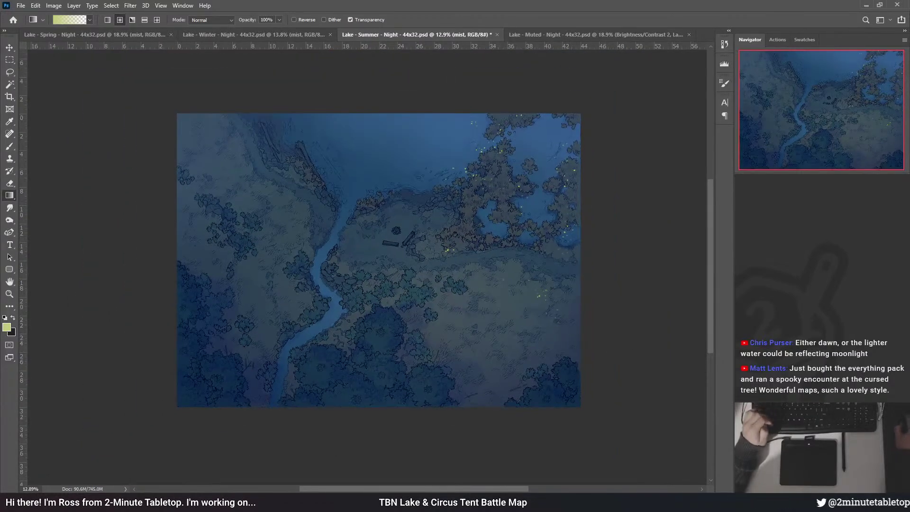
{"action": "key", "text": "ctrl+z"}
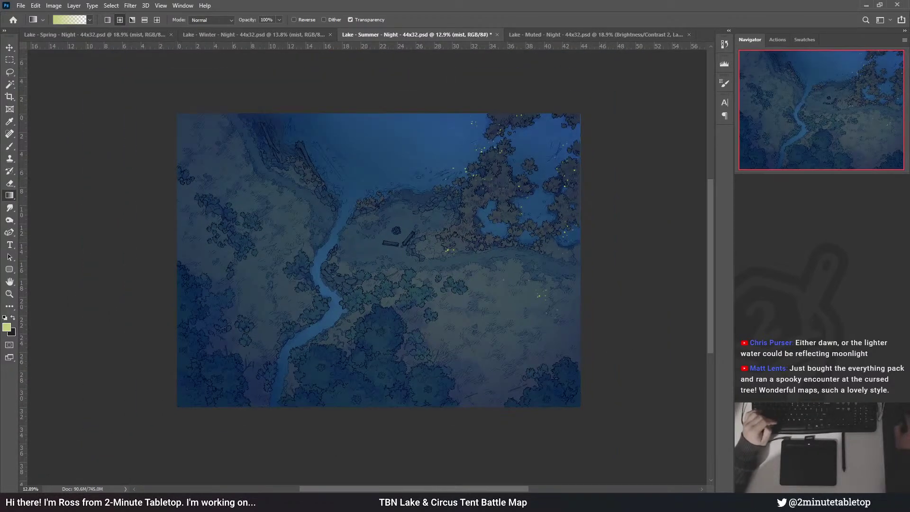
{"action": "key", "text": "ctrl+shift+z"}
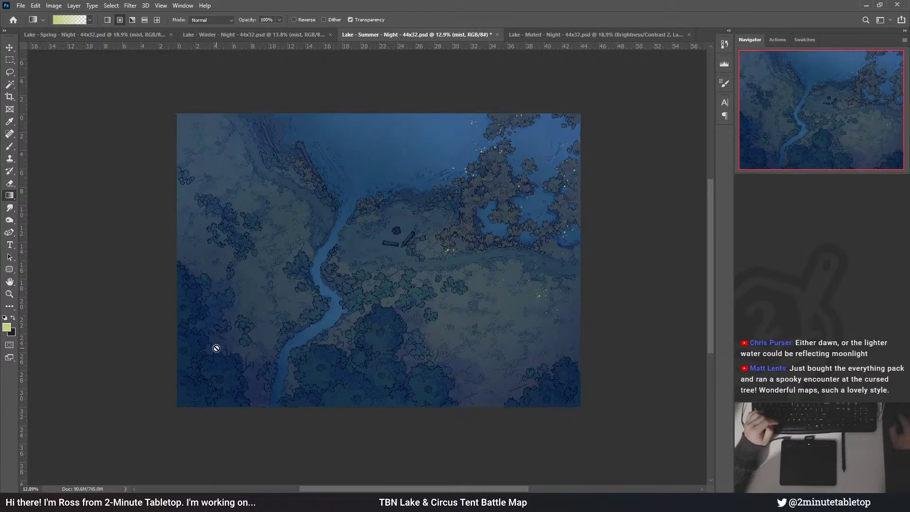
{"action": "scroll", "coordinate": [250, 428], "scroll_direction": "up", "scroll_amount": 3}
{"action": "scroll", "coordinate": [304, 352], "scroll_direction": "down", "scroll_amount": 2}
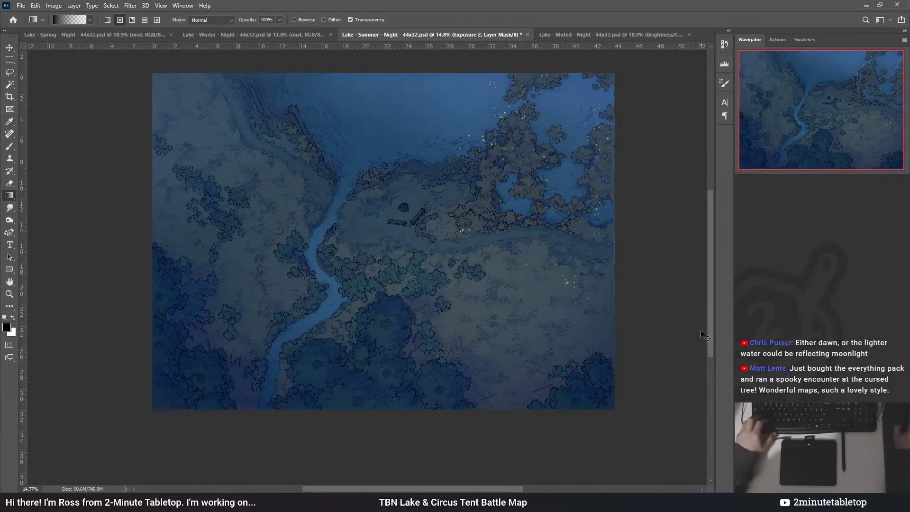
{"action": "scroll", "coordinate": [547, 275], "scroll_direction": "down", "scroll_amount": 3, "text": "alt"}
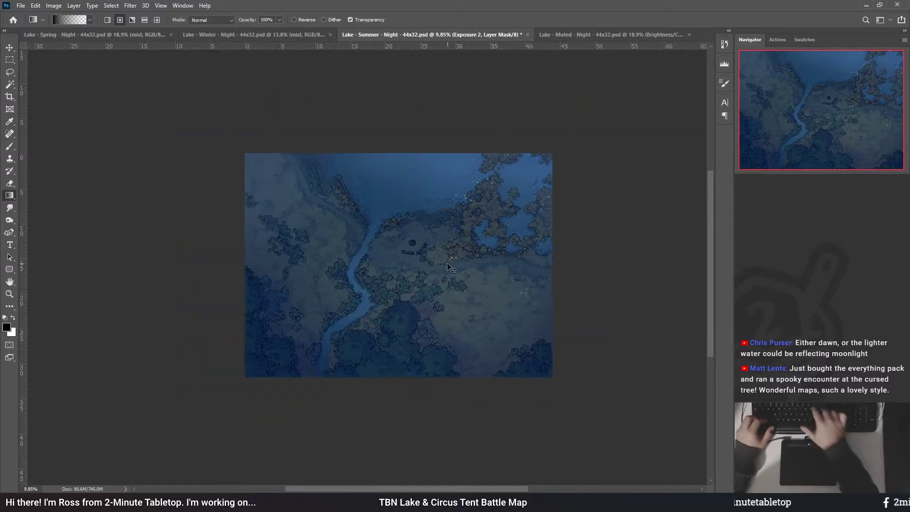
{"action": "scroll", "coordinate": [559, 70], "scroll_direction": "up", "scroll_amount": 3, "text": "alt"}
- Try copying the Spring map's mist layer into the Muted map, aligned with the canvas's top and side edges
{"action": "left_click", "coordinate": [579, 34]}
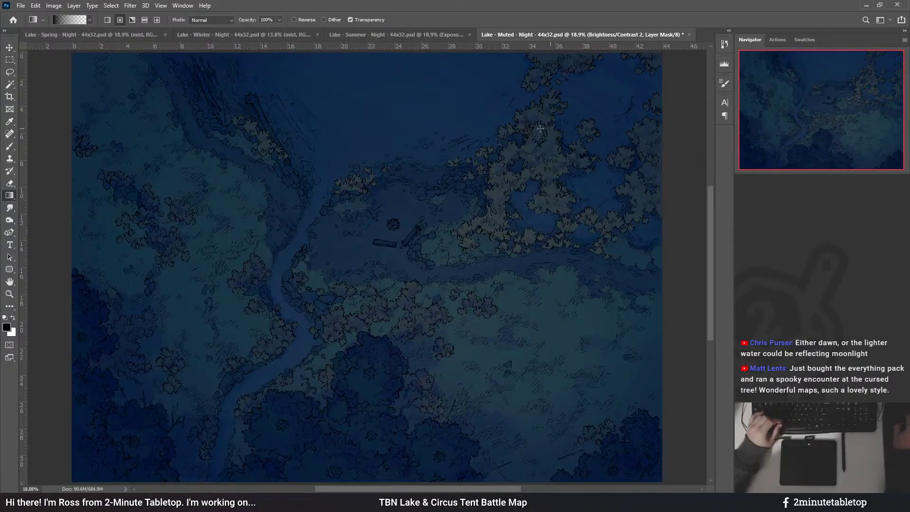
{"action": "scroll", "coordinate": [407, 302], "scroll_direction": "down", "scroll_amount": 1, "text": "alt"}
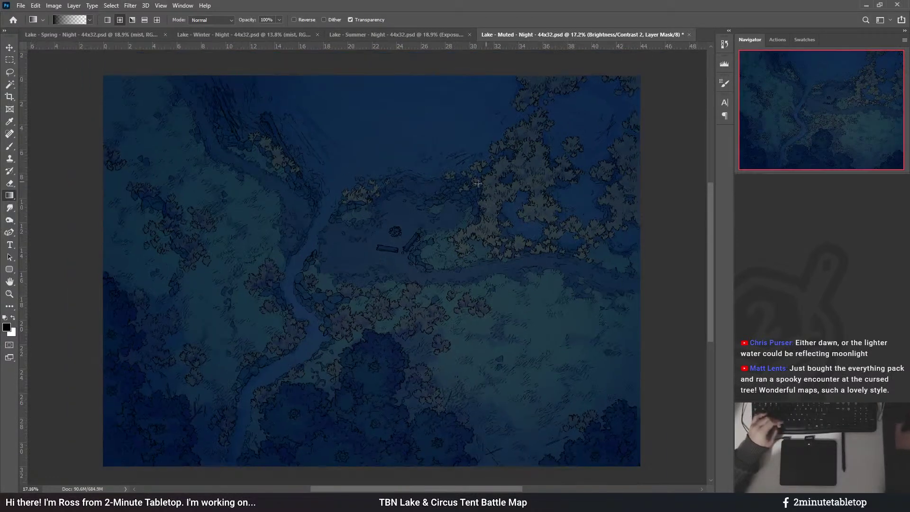
{"action": "left_click", "coordinate": [98, 31]}
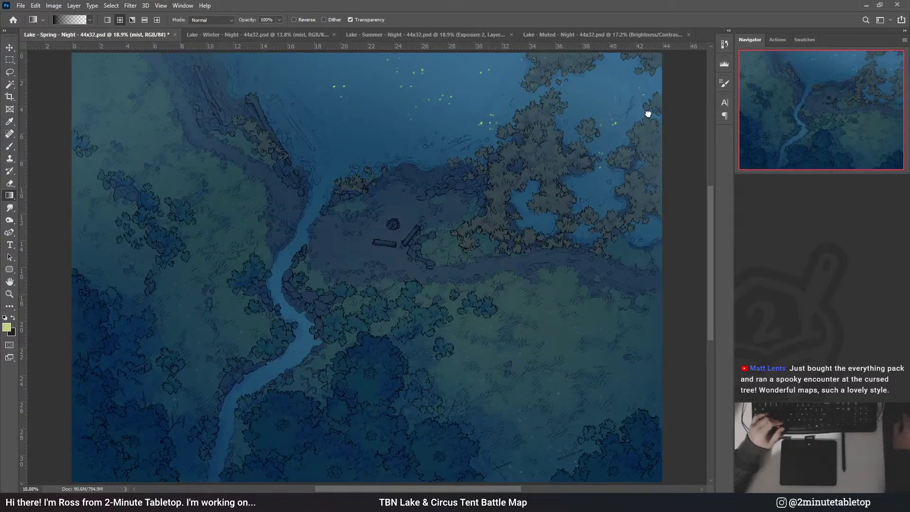
{"action": "left_click_drag", "start_coordinate": [618, 30], "coordinate": [415, 211]}
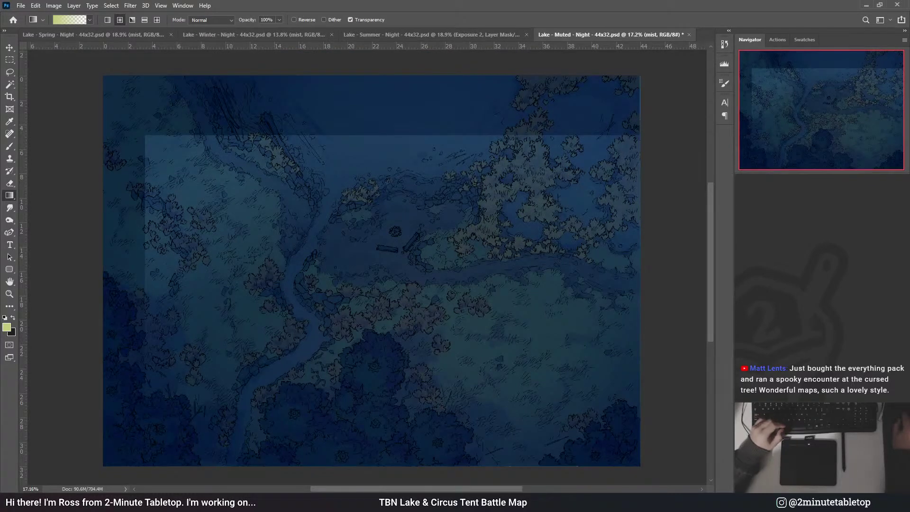
{"action": "key", "text": "ctrl+t"}
{"action": "left_click_drag", "start_coordinate": [526, 224], "coordinate": [485, 165]}
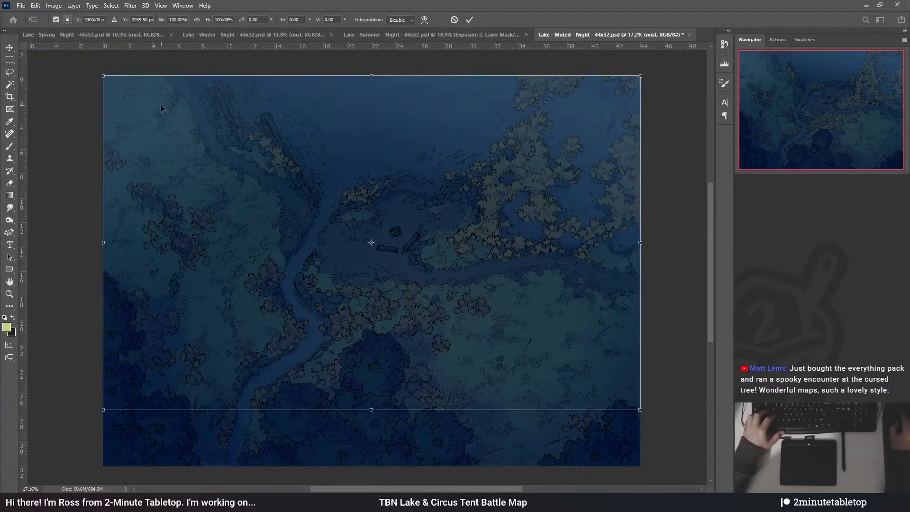
{"action": "left_click", "coordinate": [470, 22]}
- Try resizing and repositioning the mist layer over the Muted map
{"action": "scroll", "coordinate": [496, 172], "scroll_direction": "down", "scroll_amount": 3}
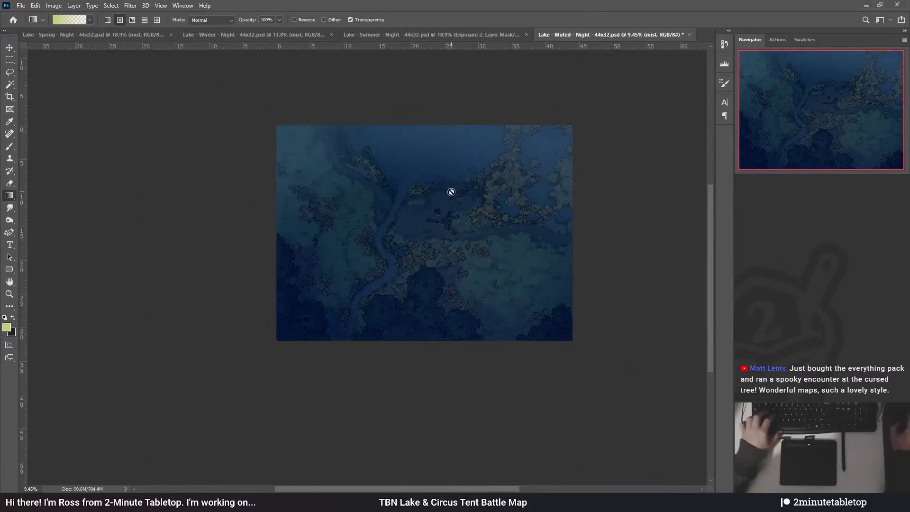
{"action": "key", "text": "ctrl+t"}
{"action": "left_click_drag", "start_coordinate": [424, 125], "coordinate": [420, 108]}
{"action": "left_click_drag", "start_coordinate": [428, 312], "coordinate": [408, 287]}
{"action": "key", "text": "Return"}
{"action": "key", "text": "g"}
{"action": "scroll", "coordinate": [446, 110], "scroll_direction": "up", "scroll_amount": 1}
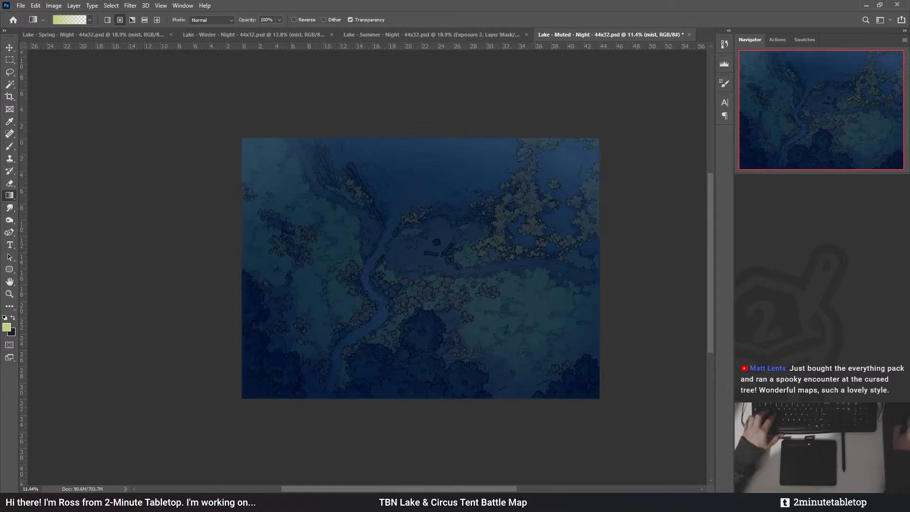
- Undo the mist adjustments on the Muted map and remove its mist layer
{"action": "key", "text": "ctrl+z"}
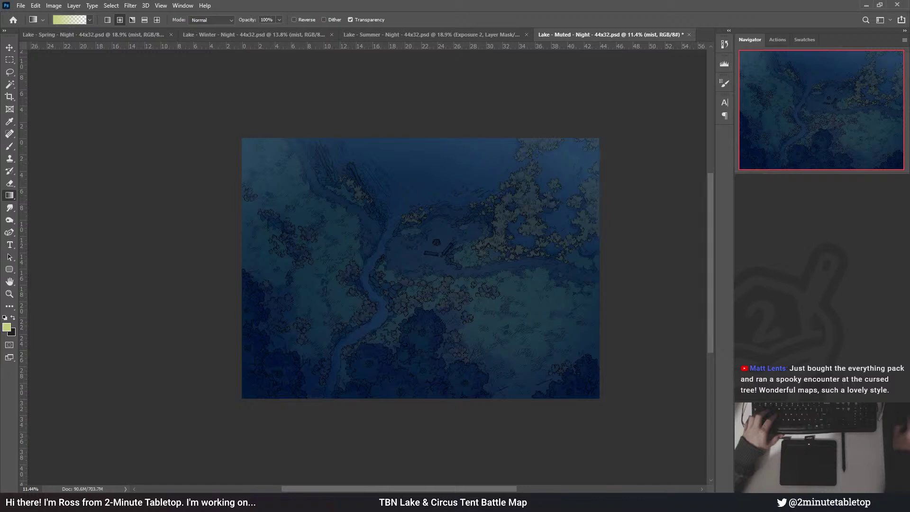
{"action": "key", "text": "ctrl+z"}
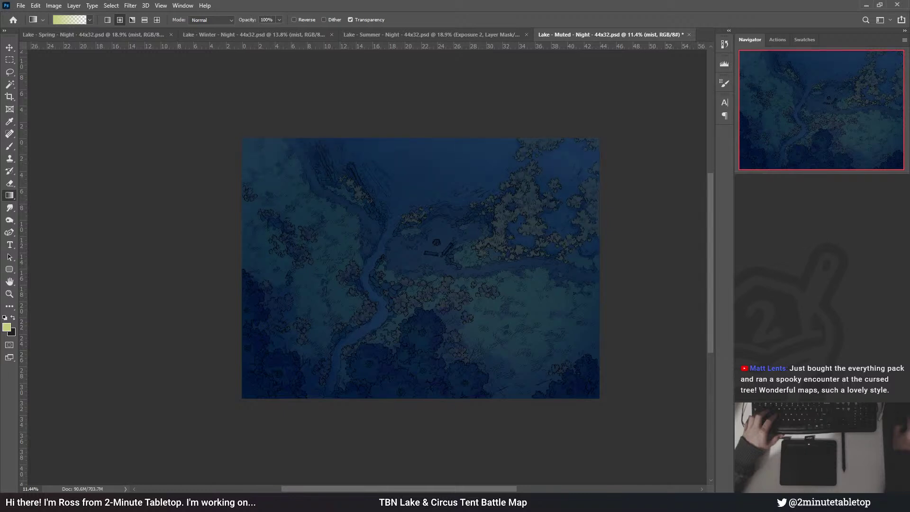
{"action": "key", "text": "ctrl+z"}
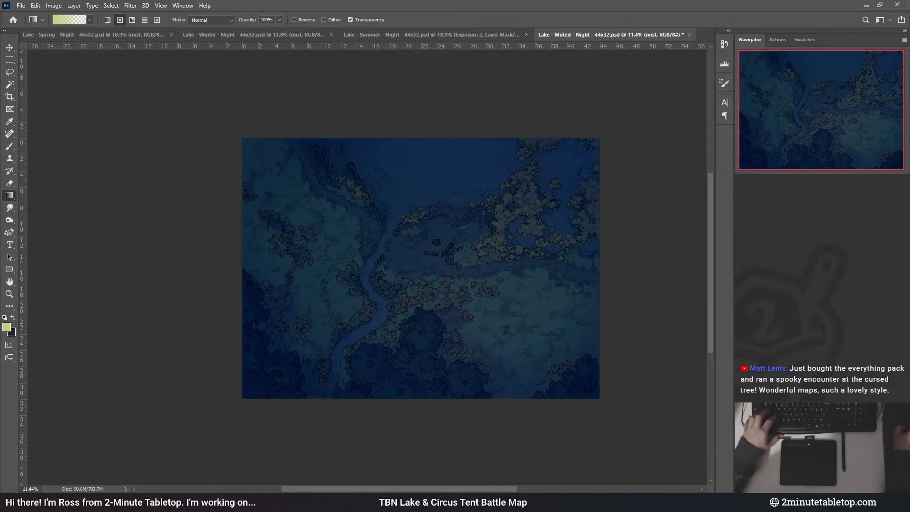
{"action": "key", "text": "alt+]"}
{"action": "scroll", "coordinate": [417, 235], "scroll_direction": "up", "scroll_amount": 1}
{"action": "scroll", "coordinate": [434, 270], "scroll_direction": "up", "scroll_amount": 2}
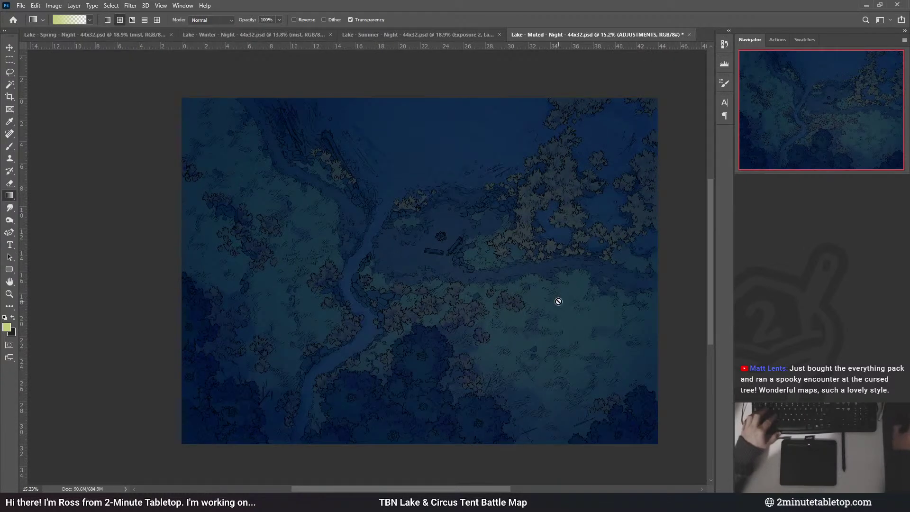
- Save the Spring, Winter, Summer and Muted night maps
{"action": "left_click", "coordinate": [115, 33]}
{"action": "key", "text": "ctrl+s"}
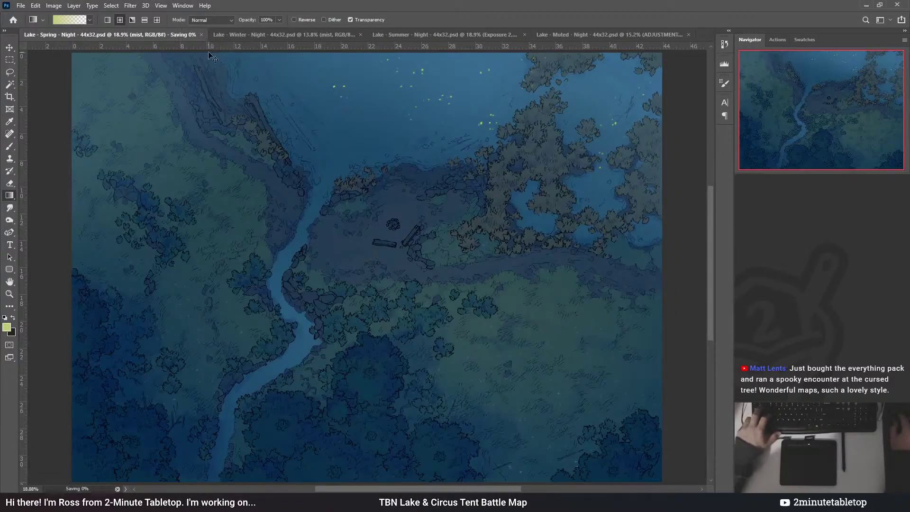
{"action": "left_click", "coordinate": [242, 37]}
{"action": "left_click", "coordinate": [434, 38]}
{"action": "key", "text": "ctrl+s"}
{"action": "left_click", "coordinate": [584, 37]}
{"action": "key", "text": "ctrl+s"}
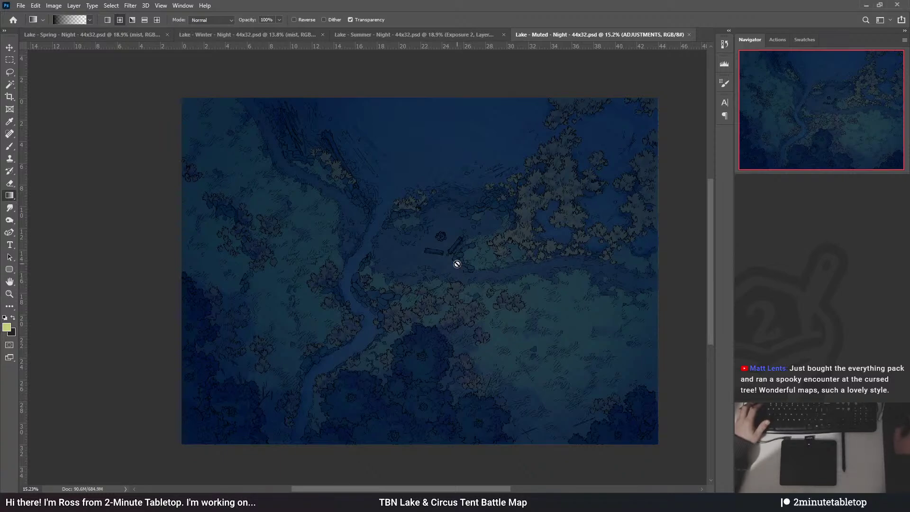
- Close the Muted, Summer and Winter maps and save the Spring map again
{"action": "left_click", "coordinate": [689, 34]}
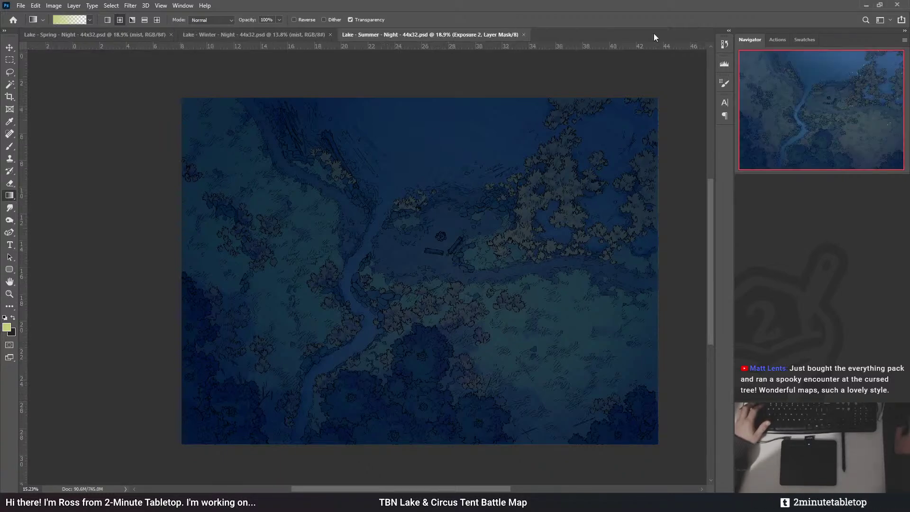
{"action": "left_click", "coordinate": [524, 35]}
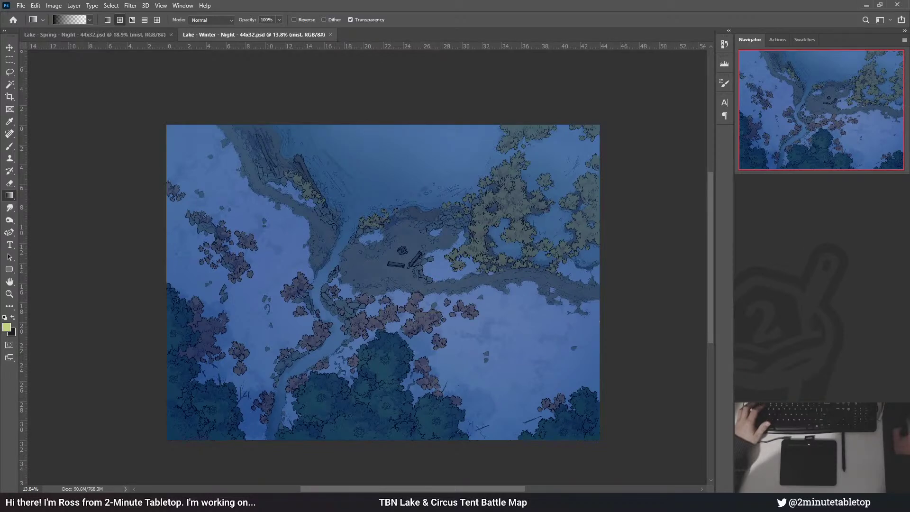
{"action": "left_click", "coordinate": [330, 35]}
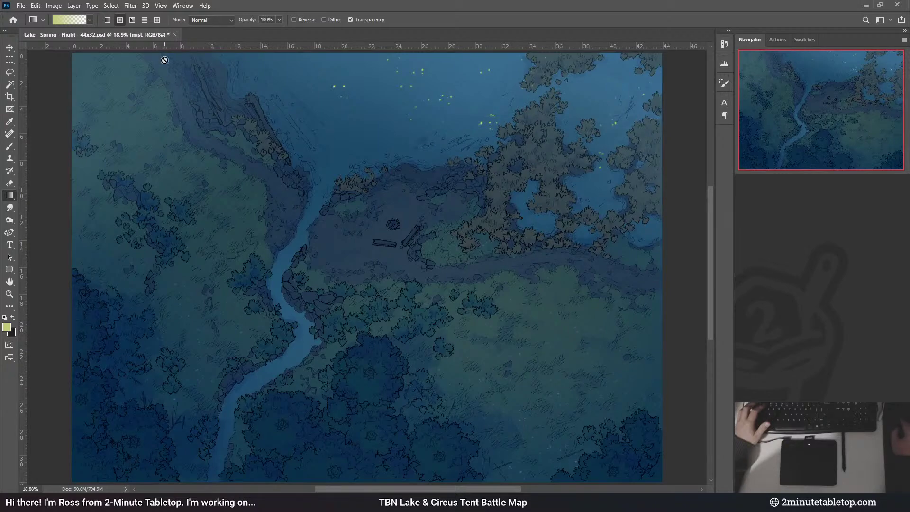
{"action": "key", "text": "ctrl+s"}
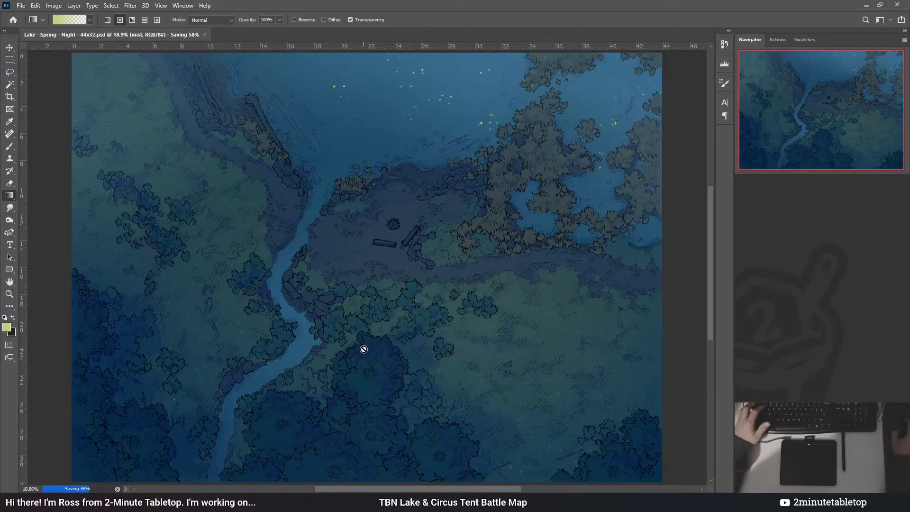
- Close the Spring night map and open the Spring day map
{"action": "key", "text": "ctrl+w"}
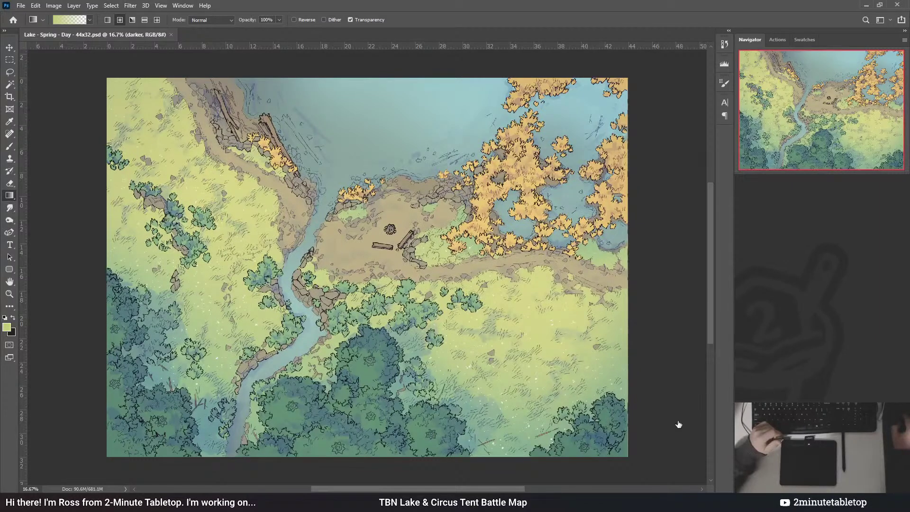
{"action": "key", "text": "i"}
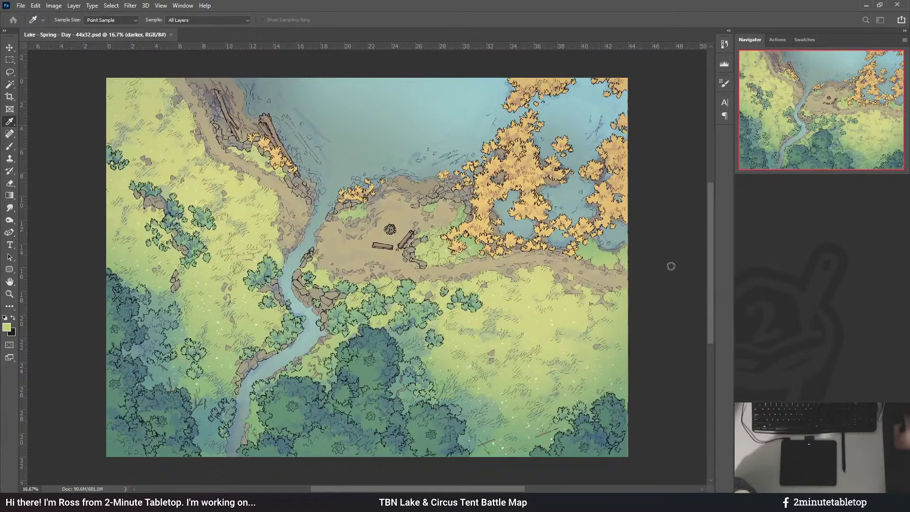
{"action": "key", "text": "g"}
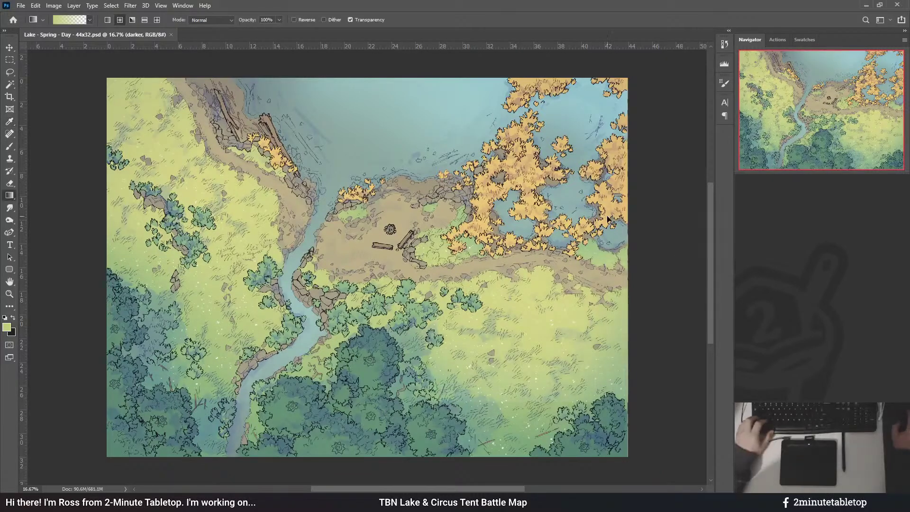
- Examine the Spring day map's shading as a whole and up close around the stream and forest
{"action": "scroll", "coordinate": [472, 236], "scroll_direction": "down", "scroll_amount": 2}
{"action": "scroll", "coordinate": [563, 241], "scroll_direction": "down", "scroll_amount": 3}
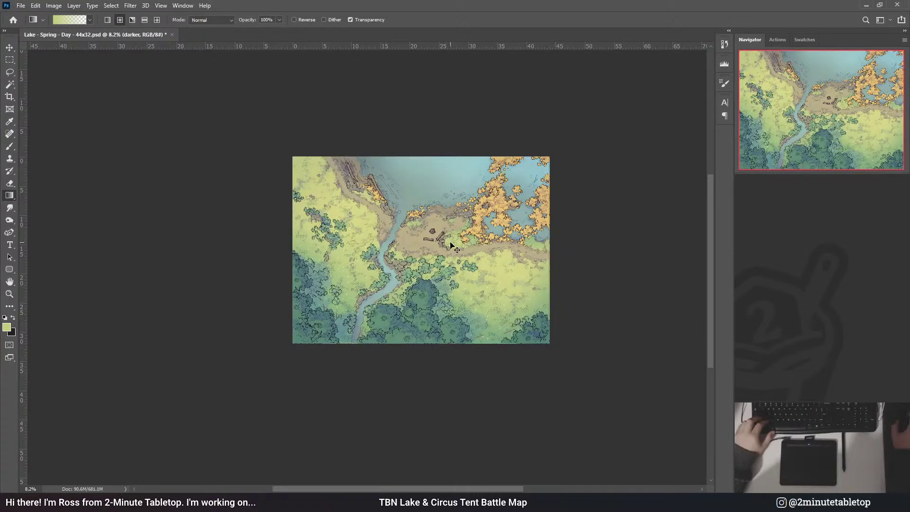
{"action": "scroll", "coordinate": [450, 244], "scroll_direction": "up", "scroll_amount": 3}
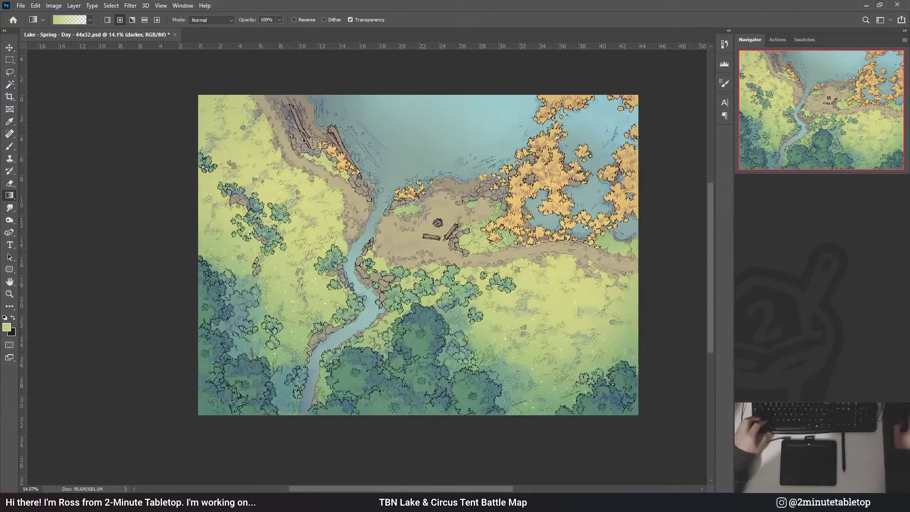
{"action": "key", "text": "i"}
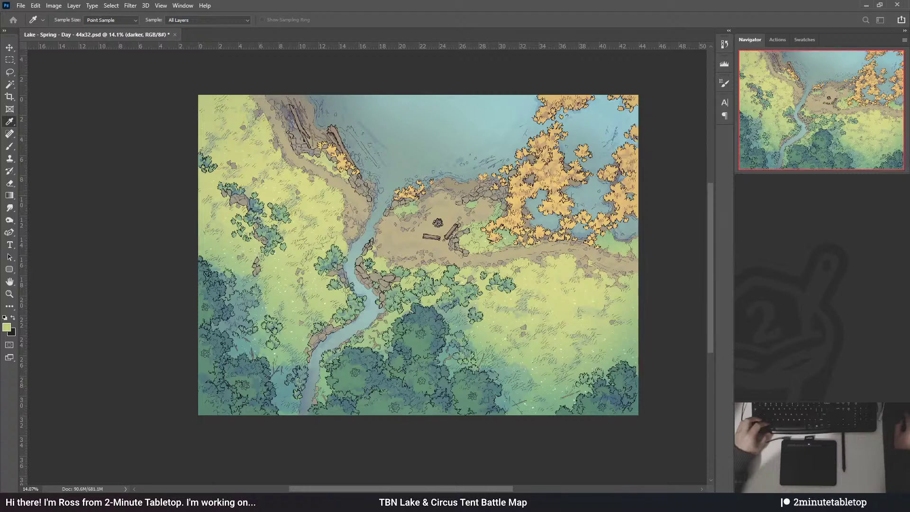
{"action": "key", "text": "g"}
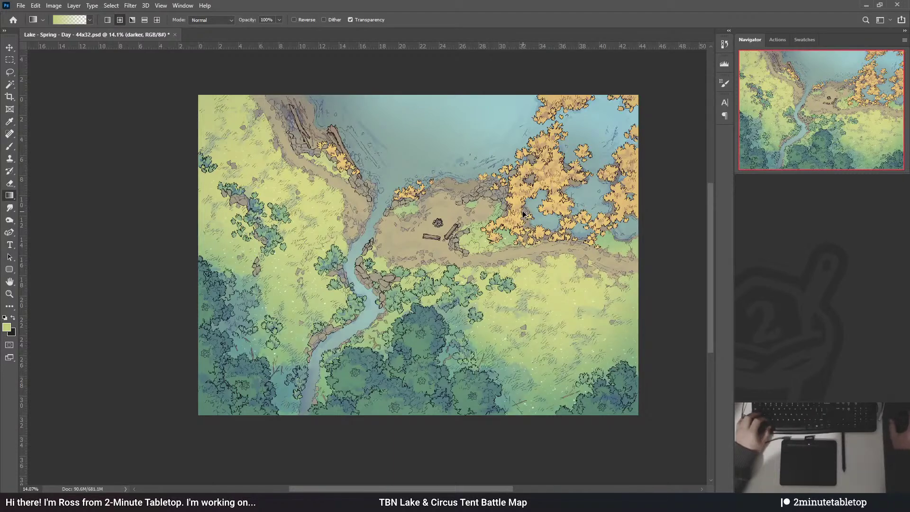
{"action": "scroll", "coordinate": [523, 216], "scroll_direction": "down", "scroll_amount": 3}
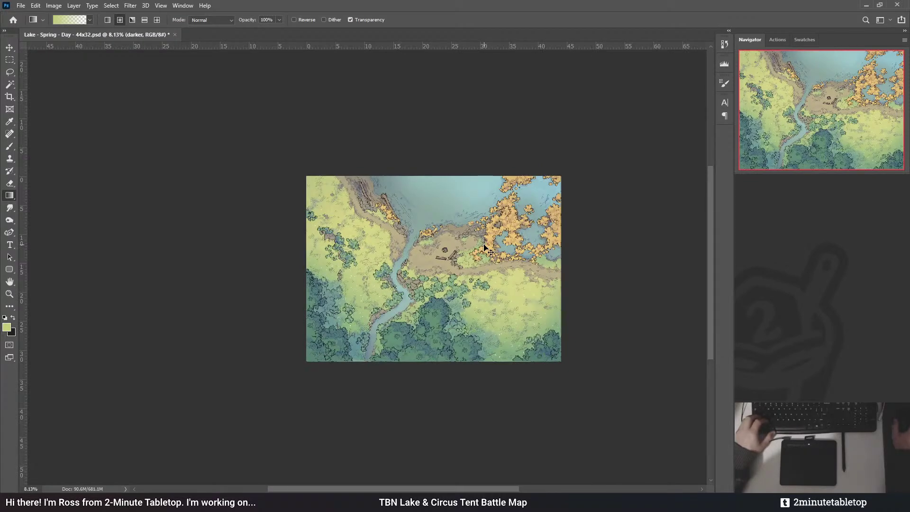
{"action": "scroll", "coordinate": [338, 330], "scroll_direction": "up", "scroll_amount": 3}
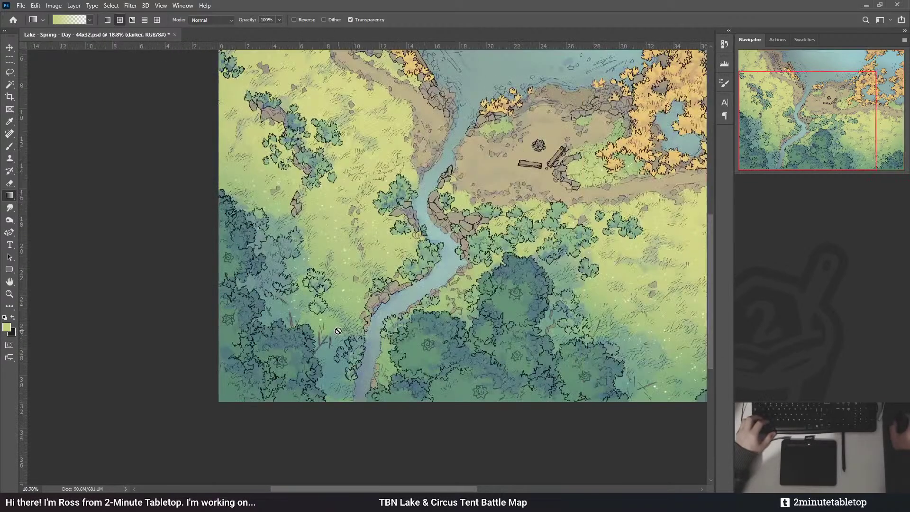
{"action": "scroll", "coordinate": [337, 330], "scroll_direction": "up", "scroll_amount": 1}
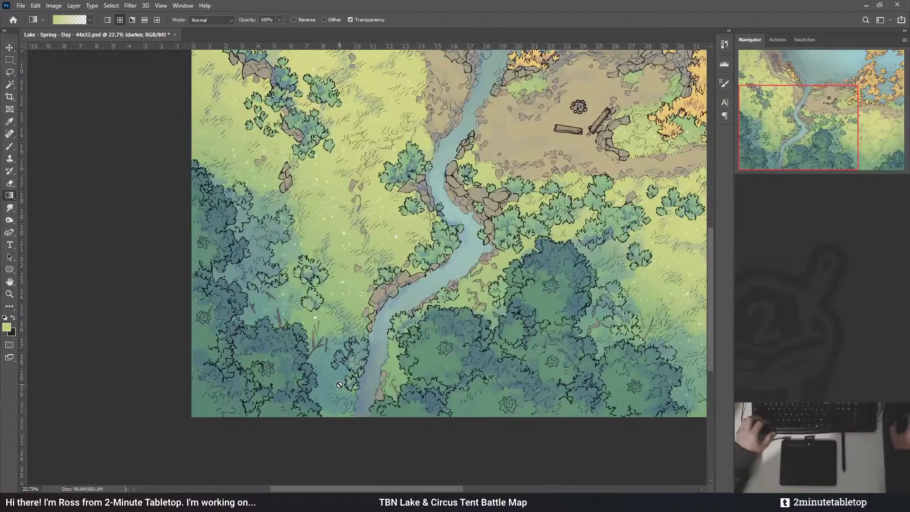
{"action": "scroll", "coordinate": [309, 417], "scroll_direction": "down", "scroll_amount": 1}
{"action": "scroll", "coordinate": [309, 417], "scroll_direction": "down", "scroll_amount": 4}
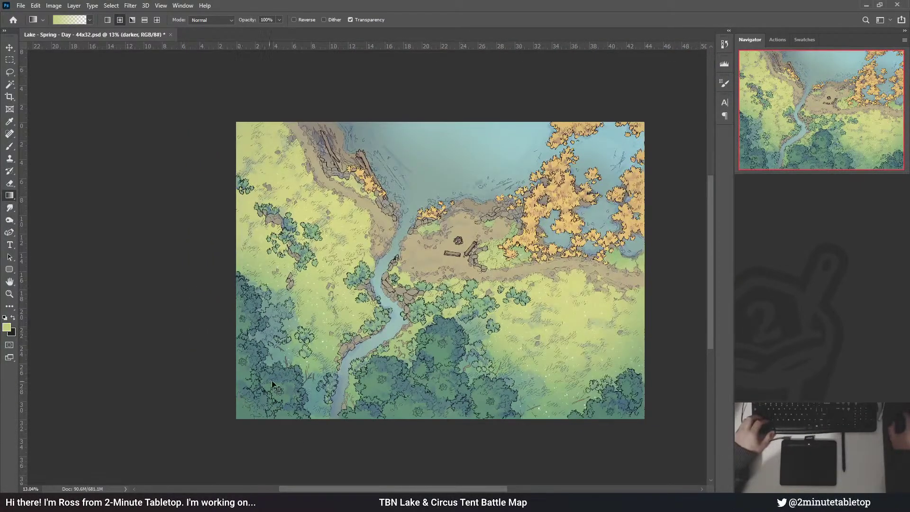
{"action": "scroll", "coordinate": [327, 294], "scroll_direction": "down", "scroll_amount": 3}
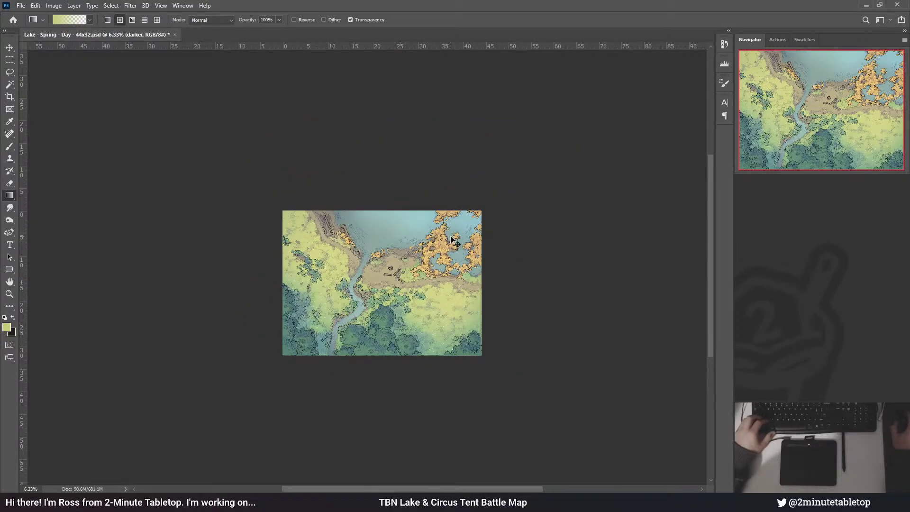
{"action": "scroll", "coordinate": [364, 292], "scroll_direction": "up", "scroll_amount": 2}
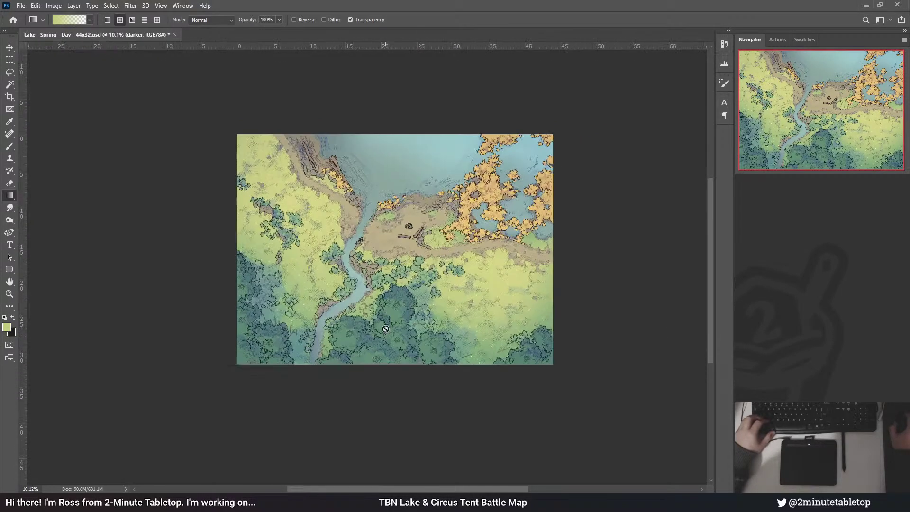
{"action": "scroll", "coordinate": [388, 317], "scroll_direction": "up", "scroll_amount": 3}
- Save and close the Spring day map and reopen it from the recent files
{"action": "key", "text": "ctrl+s"}
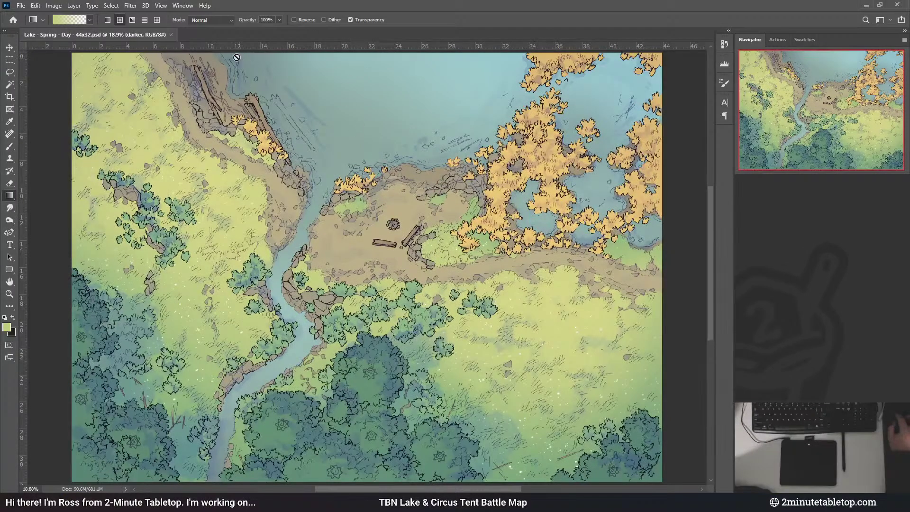
{"action": "left_click", "coordinate": [171, 35]}
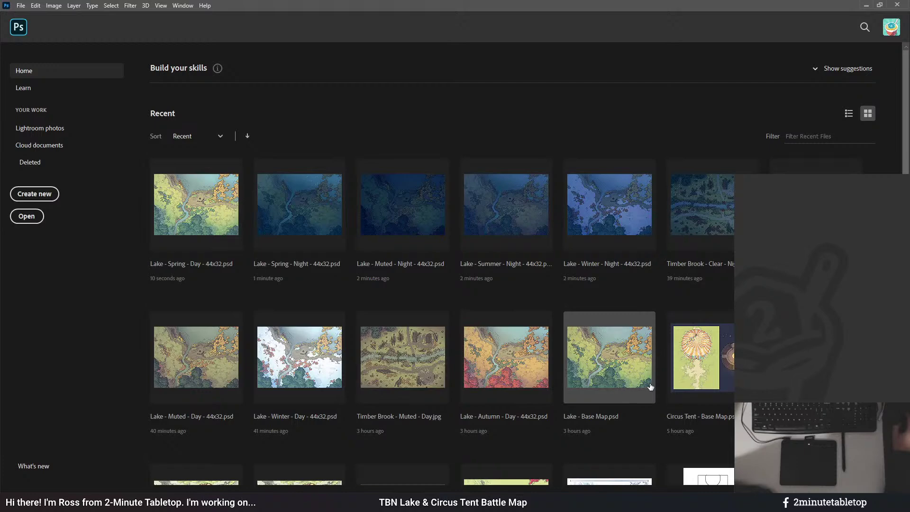
{"action": "left_click", "coordinate": [220, 219]}
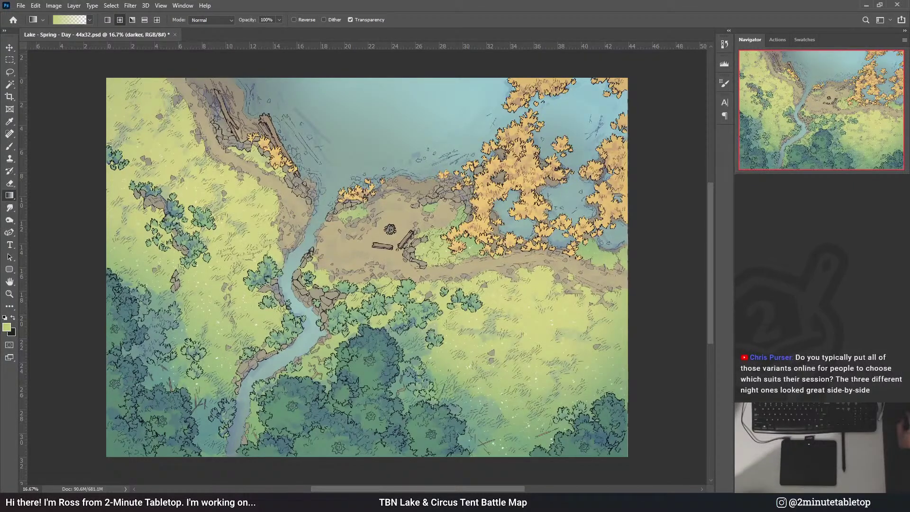
- Turn off the lighting adjustment on the Spring day map to flatten its brightness
{"action": "key", "text": "ctrl+z"}
{"action": "key", "text": "ctrl+z"}
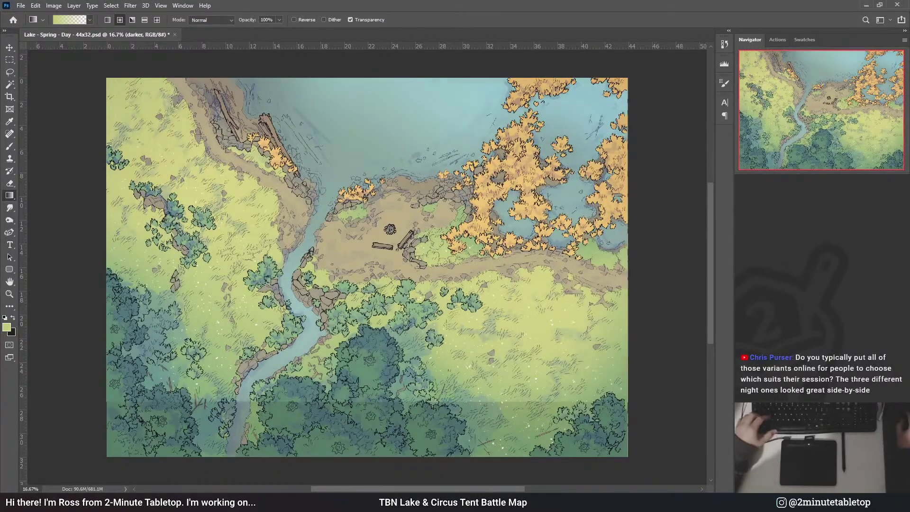
{"action": "key", "text": "ctrl+z"}
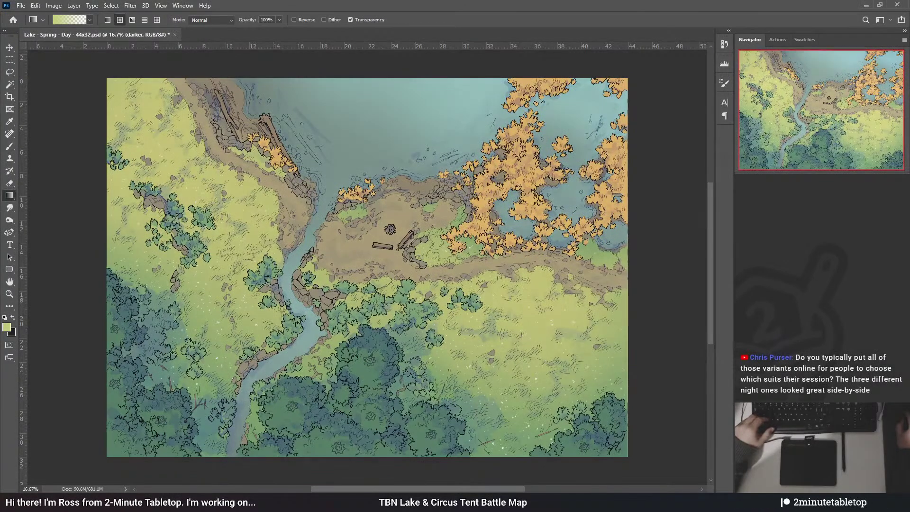
{"action": "key", "text": "ctrl+z"}
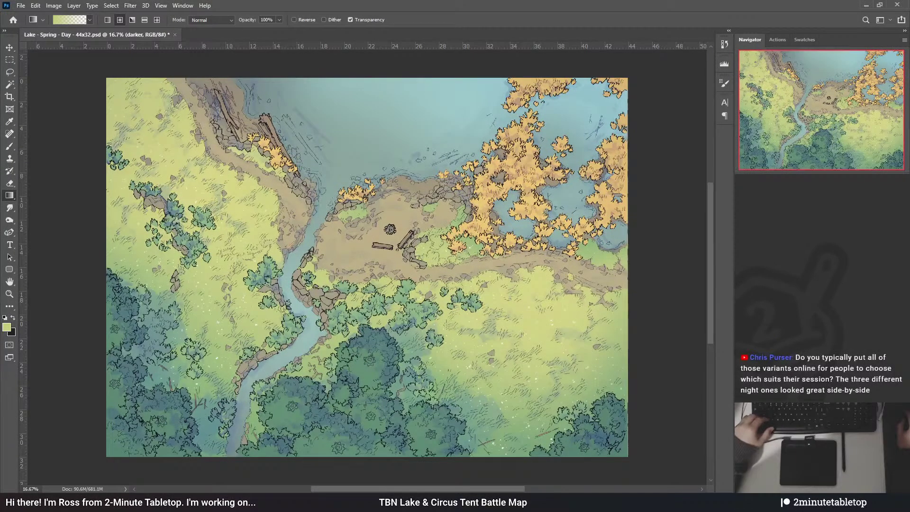
{"action": "key", "text": "ctrl+z"}
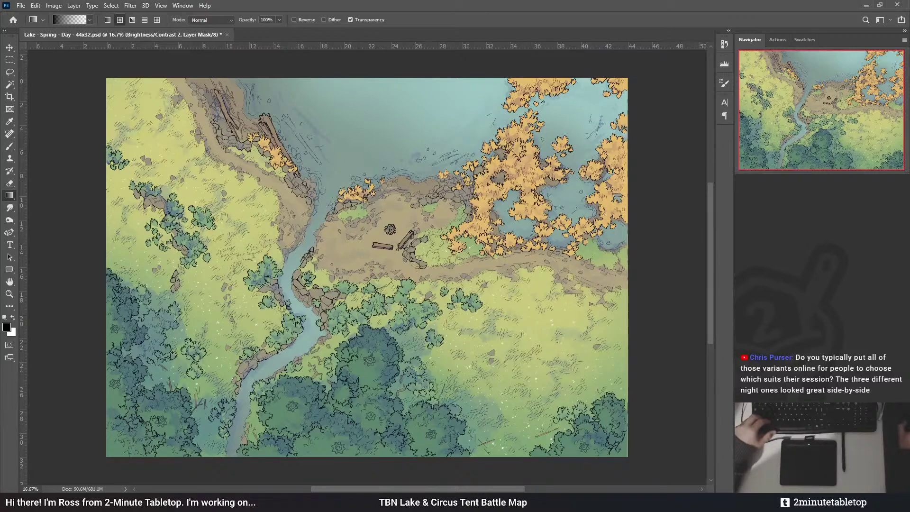
- Try hiding the ground and water to isolate the trees, rocks and logs, and restore them
{"action": "key", "text": "ctrl+comma"}
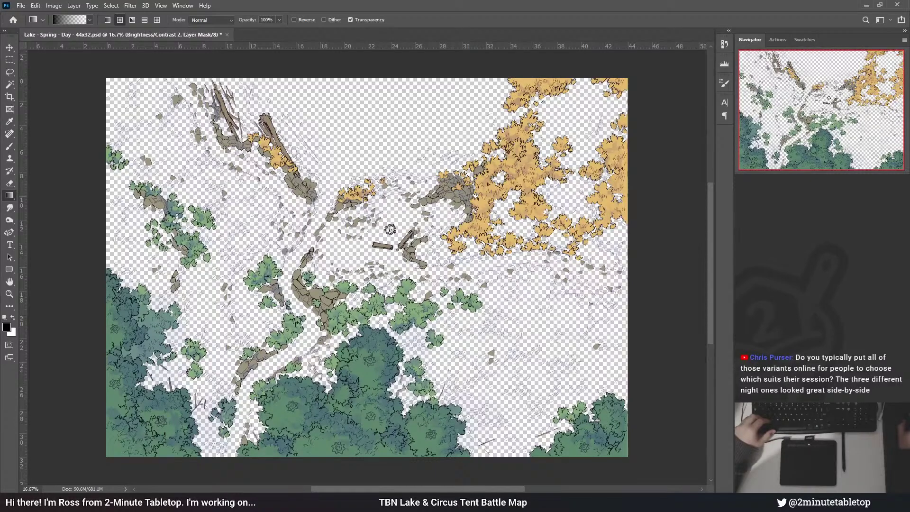
{"action": "key", "text": "ctrl+comma"}
{"action": "key", "text": "ctrl+comma"}
{"action": "key", "text": "ctrl+comma"}
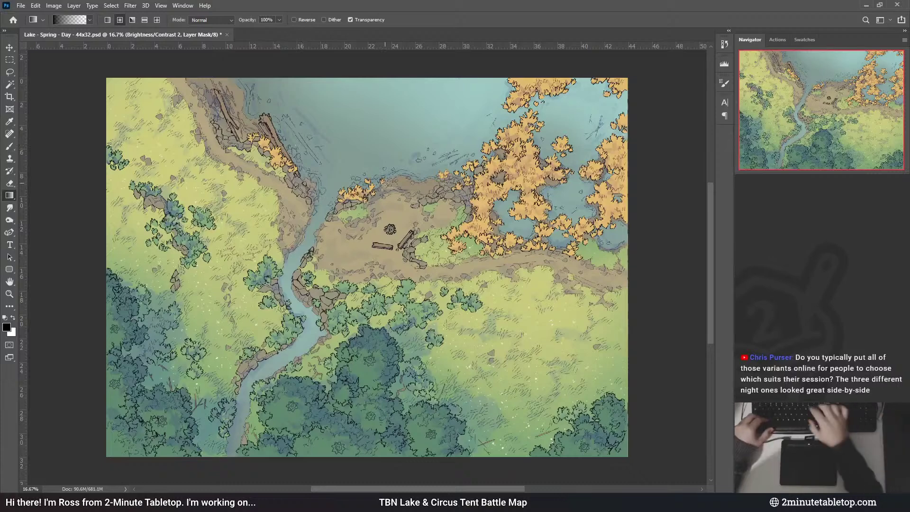
- Save a copy of the Spring day map as Lake - Assets.psd
{"action": "scroll", "coordinate": [385, 182], "scroll_direction": "up", "scroll_amount": 1}
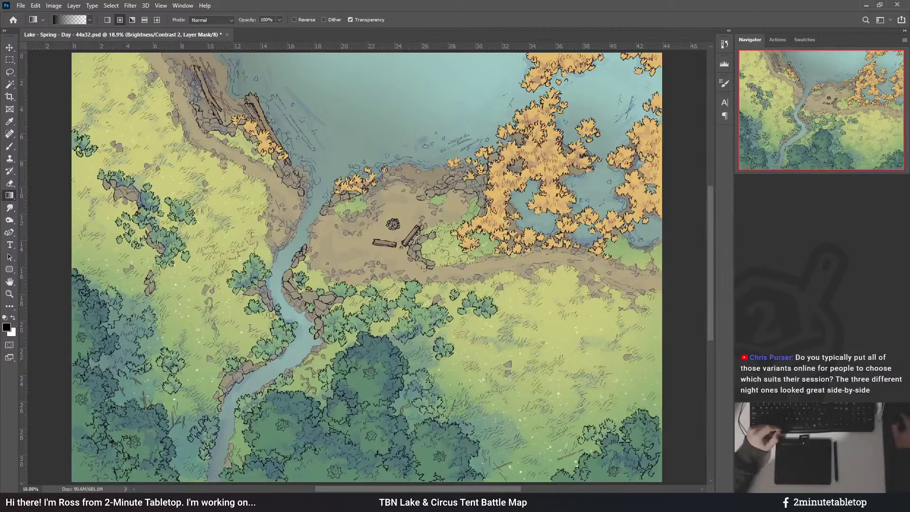
{"action": "key", "text": "ctrl+s"}
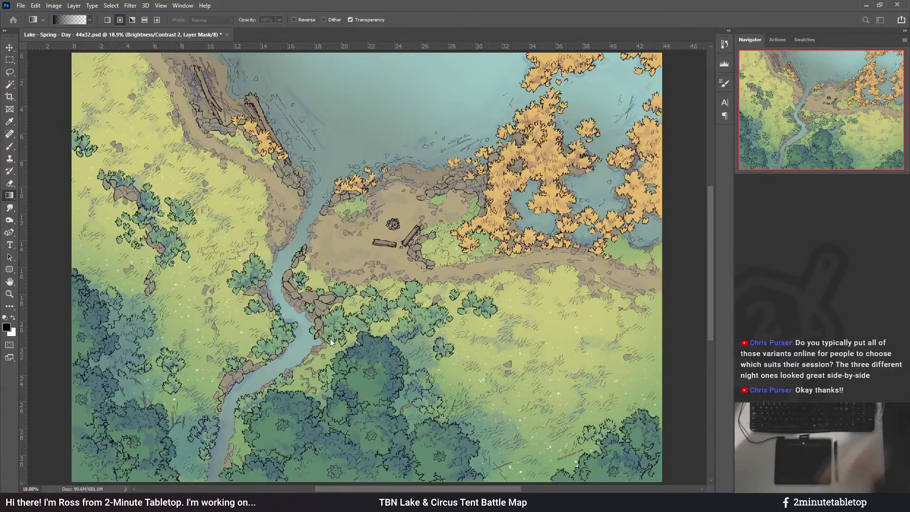
{"action": "key", "text": "Return"}
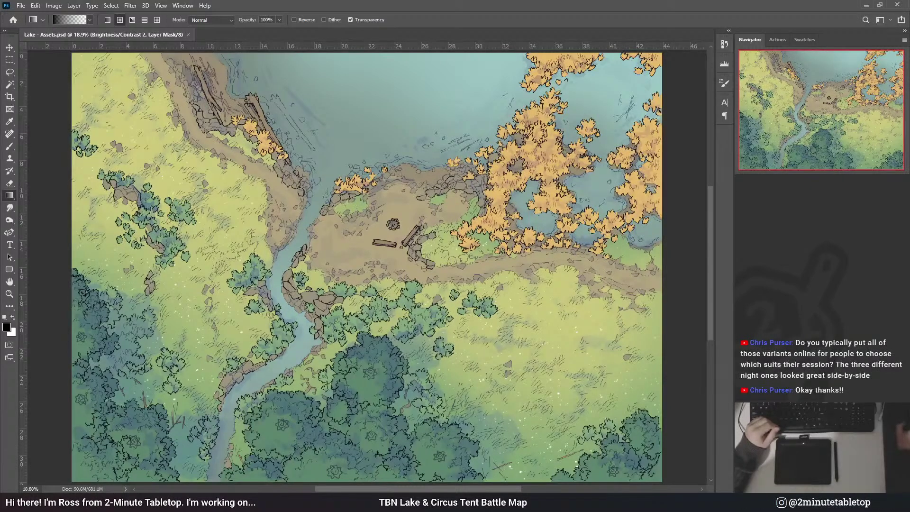
- Add a black color fill layer over the water and release its clipping so it covers all the ground behind the assets
{"action": "key", "text": "ctrl+z"}
{"action": "key", "text": "ctrl+z"}
{"action": "key", "text": "ctrl+z"}
{"action": "key", "text": "ctrl+z"}
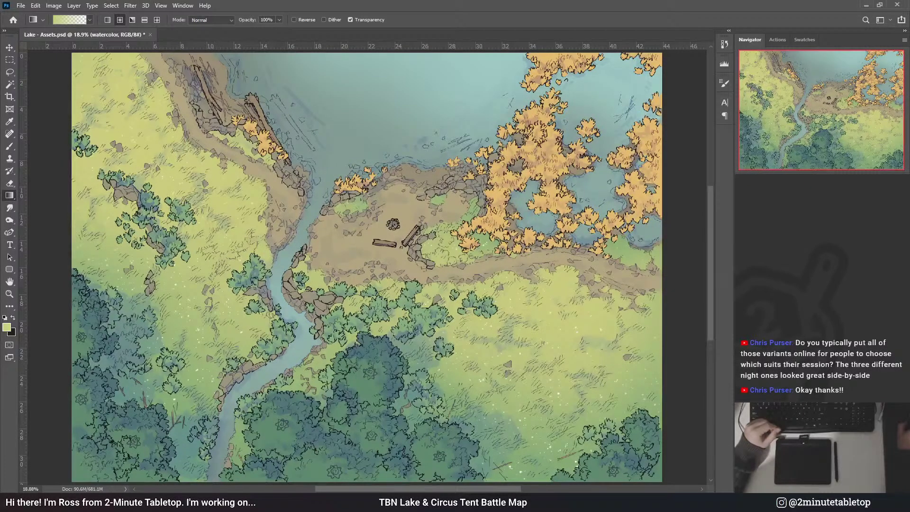
{"action": "key", "text": "ctrl+z"}
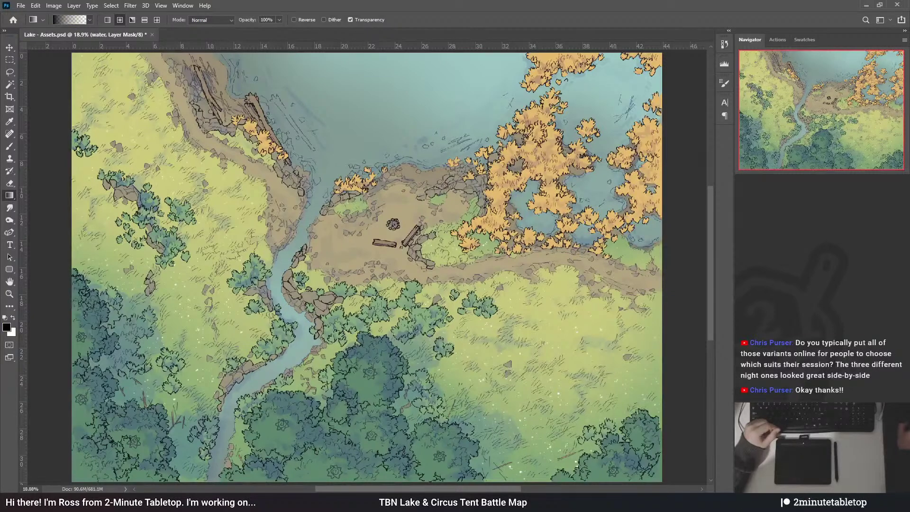
{"action": "left_click_drag", "start_coordinate": [534, 363], "coordinate": [533, 400]}
{"action": "key", "text": "g"}
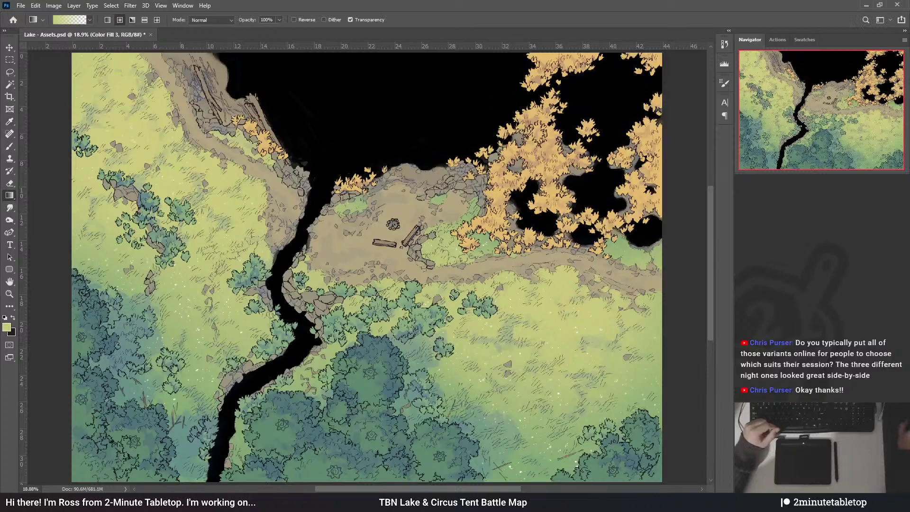
{"action": "key", "text": "ctrl+alt+g"}
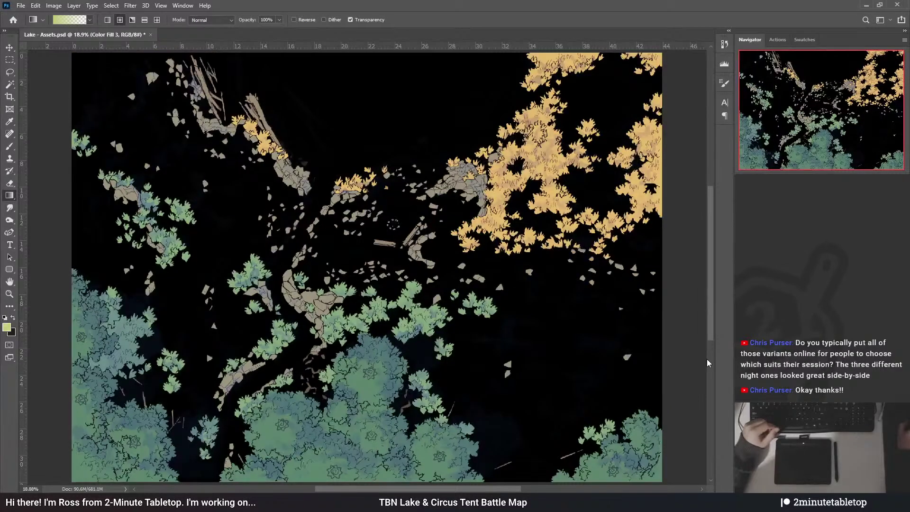
- Change the color fill behind the trees, rocks and logs to dark grey
{"action": "key", "text": "i"}
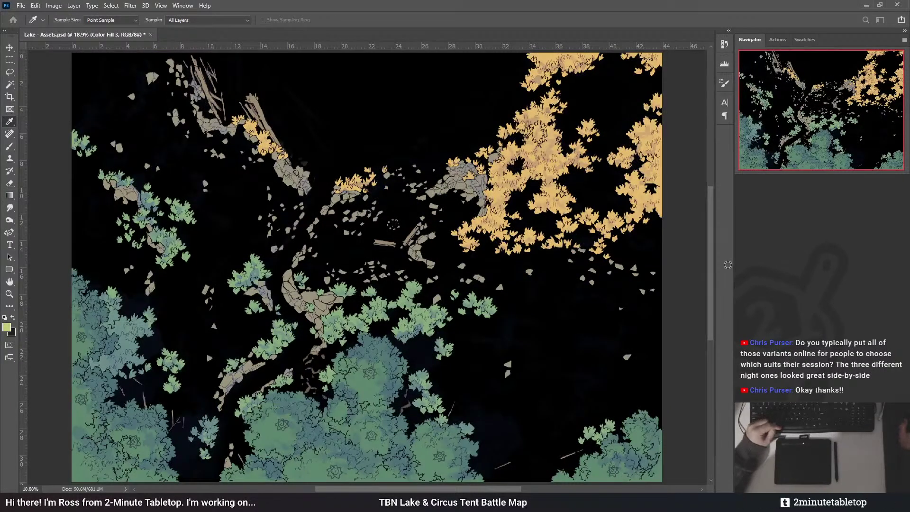
{"action": "left_click_drag", "start_coordinate": [643, 301], "coordinate": [508, 304]}
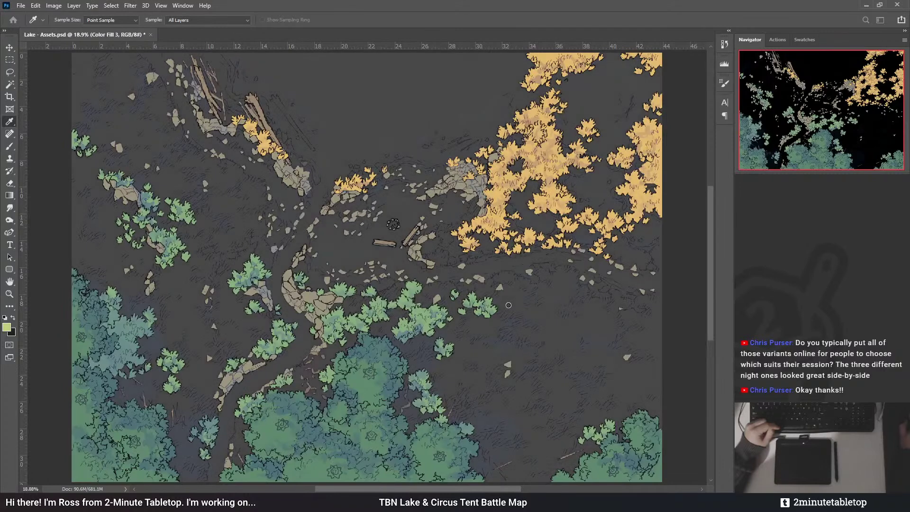
{"action": "key", "text": "g"}
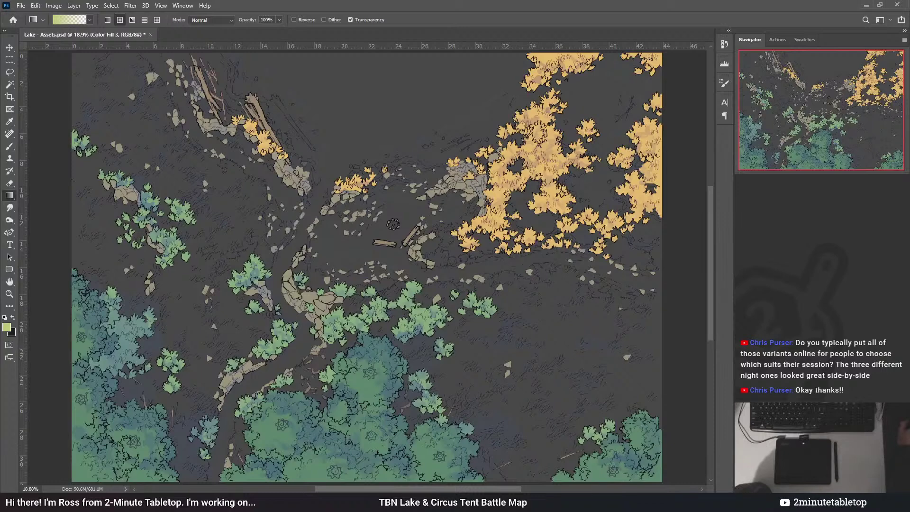
- Load the tree, rock and log shapes as a selection and mask the COLOR group with it
{"action": "key", "text": "d"}
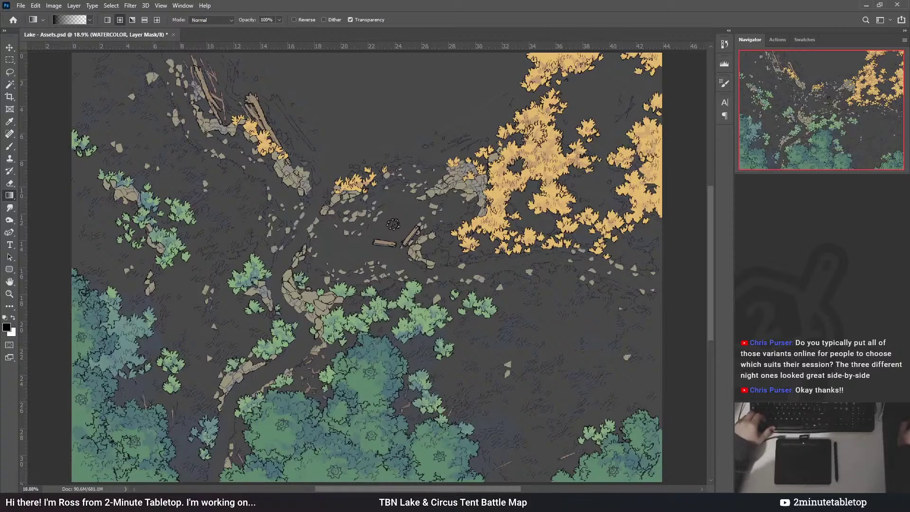
{"action": "key", "text": "ctrl+alt+2"}
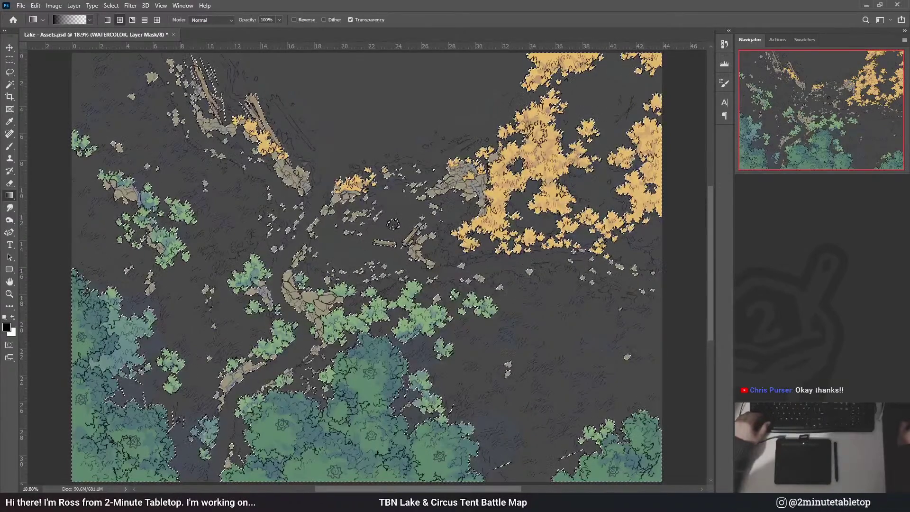
{"action": "key", "text": "alt+["}
{"action": "key", "text": "ctrl+shift+m"}
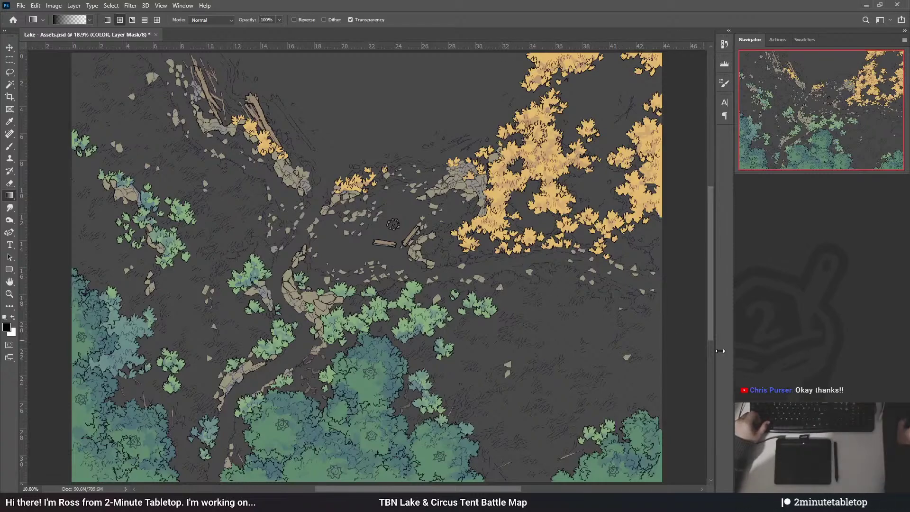
- Reselect the tree, rock and log shapes, mask the LINE ART group to them, and clear the selection
{"action": "key", "text": "ctrl+shift+d"}
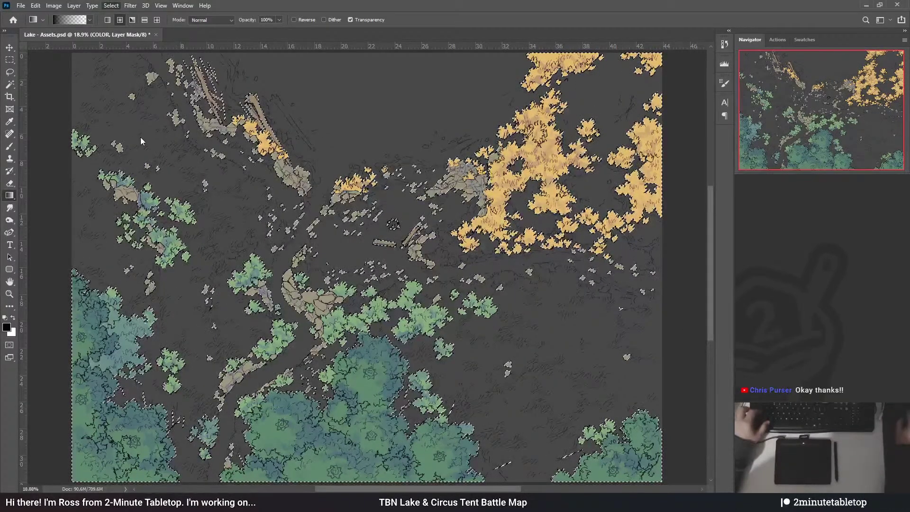
{"action": "left_click_drag", "start_coordinate": [219, 154], "coordinate": [548, 252]}
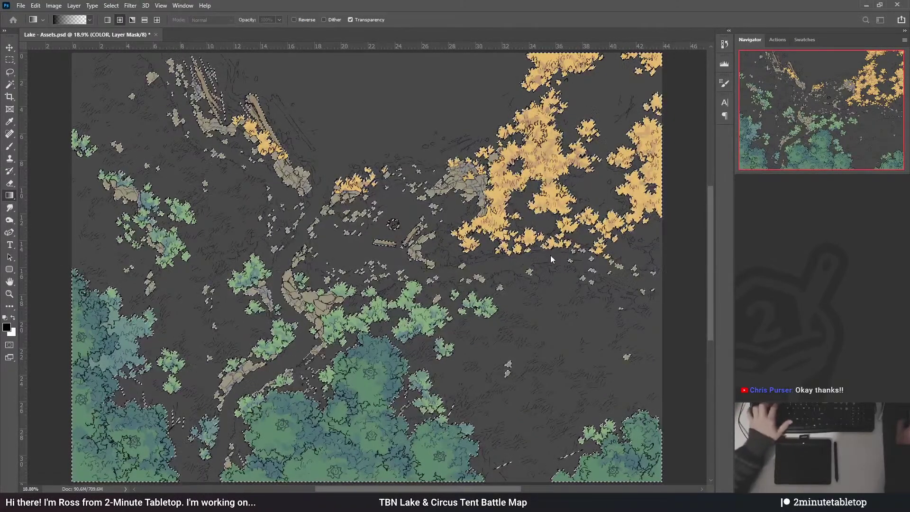
{"action": "scroll", "coordinate": [456, 231], "scroll_direction": "up", "scroll_amount": 8}
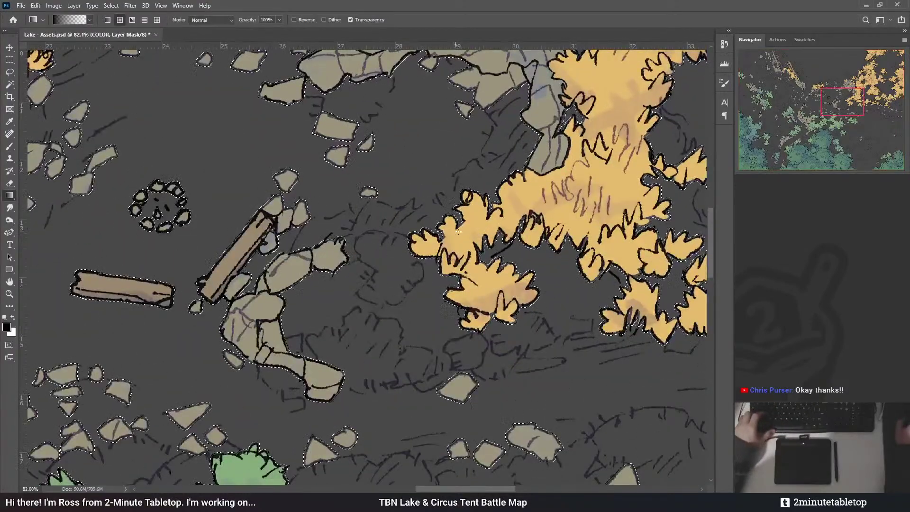
{"action": "key", "text": "alt+bracketright"}
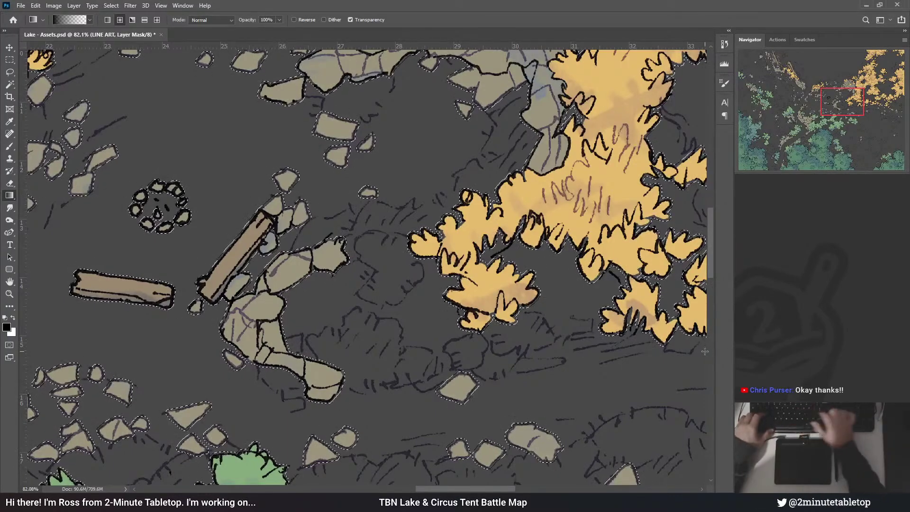
{"action": "key", "text": "x"}
{"action": "key", "text": "ctrl+BackSpace"}
{"action": "key", "text": "ctrl+d"}
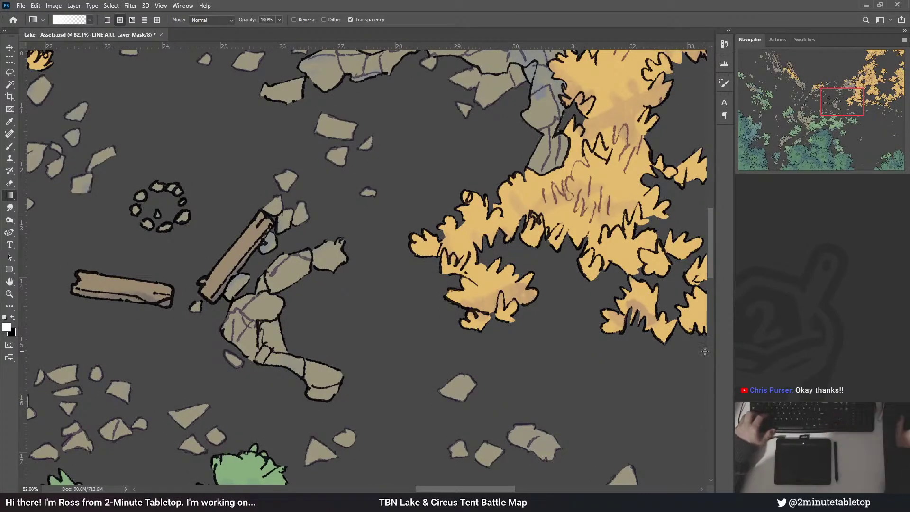
- Examine the rocks, logs and foliage around the campfire for leftover ground line art and clean edges
{"action": "scroll", "coordinate": [511, 340], "scroll_direction": "down", "scroll_amount": 2}
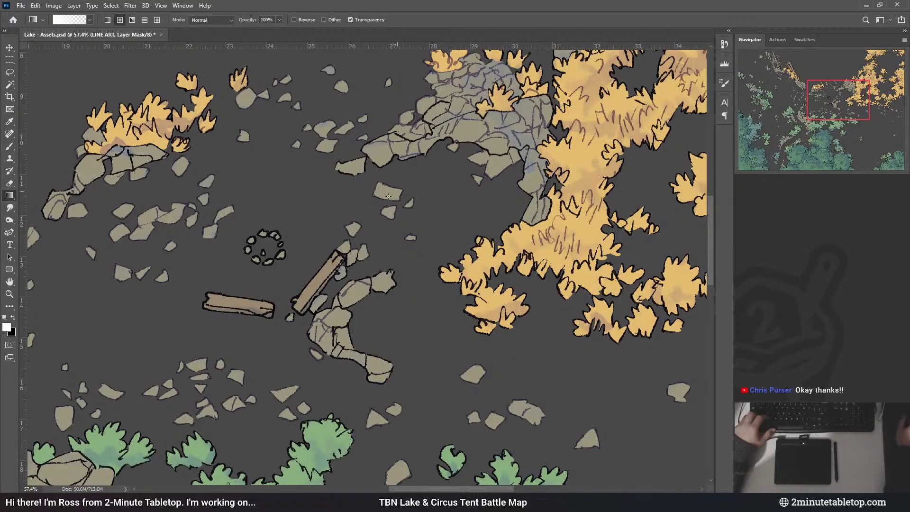
{"action": "scroll", "coordinate": [344, 211], "scroll_direction": "down", "scroll_amount": 2}
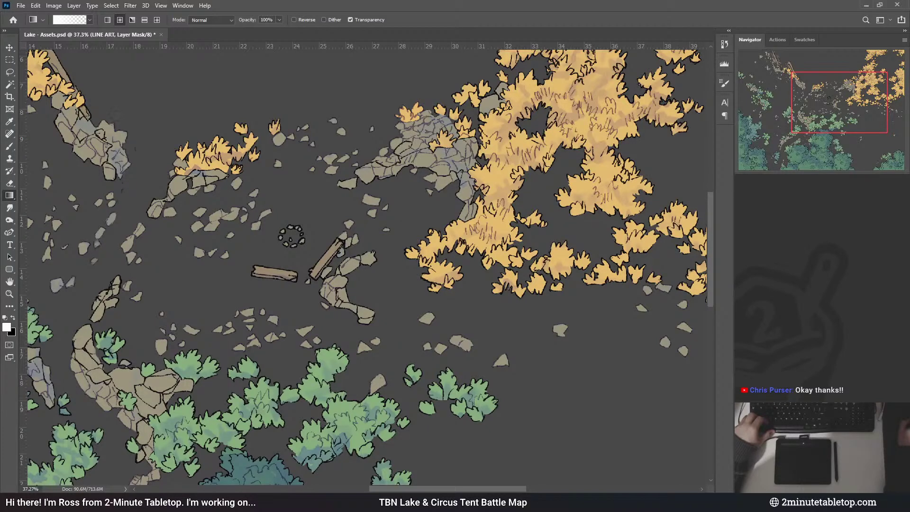
{"action": "key", "text": "alt+bracketleft"}
{"action": "key", "text": "i"}
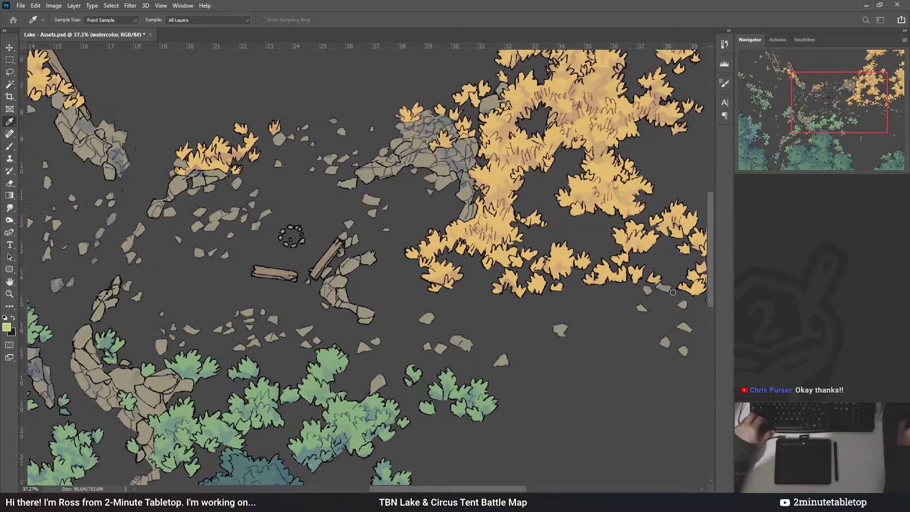
{"action": "key", "text": "g"}
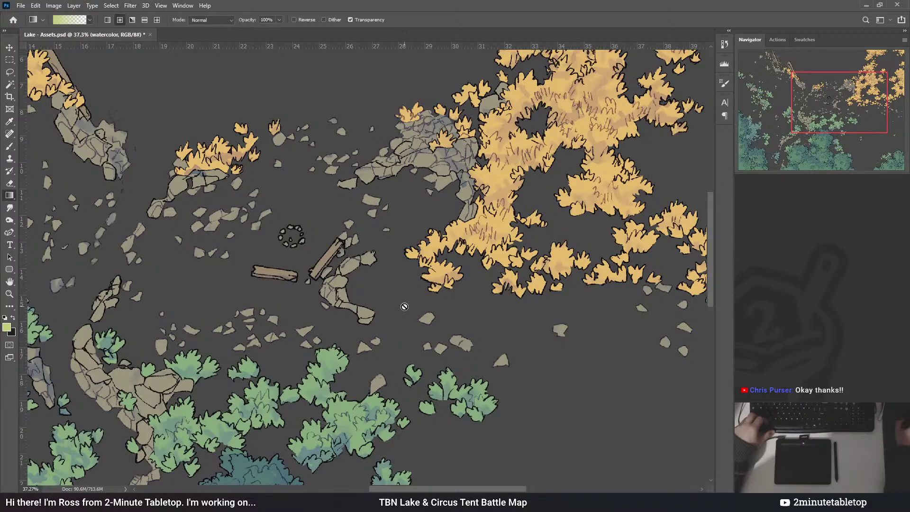
{"action": "scroll", "coordinate": [200, 315], "scroll_direction": "up", "scroll_amount": 2}
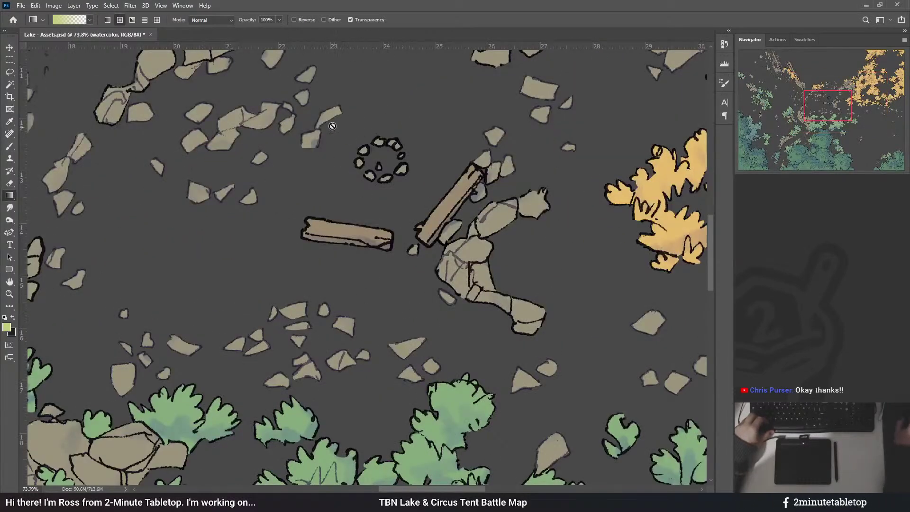
{"action": "scroll", "coordinate": [242, 246], "scroll_direction": "down", "scroll_amount": 2}
{"action": "scroll", "coordinate": [245, 243], "scroll_direction": "down", "scroll_amount": 1}
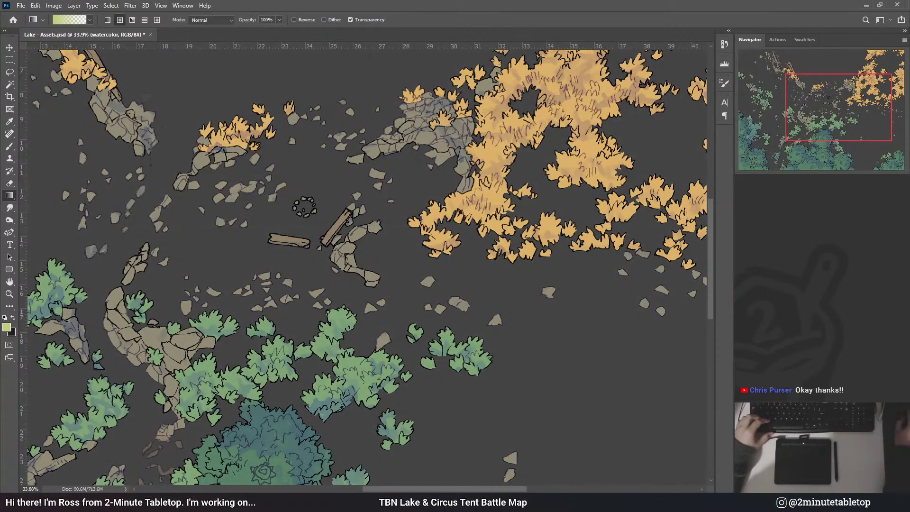
- Nest the ADJUSTMENTS, LINE ART and COLOR groups in an INNER group within a MASTER group, and add a layer mask to INNER
{"action": "key", "text": "alt+]"}
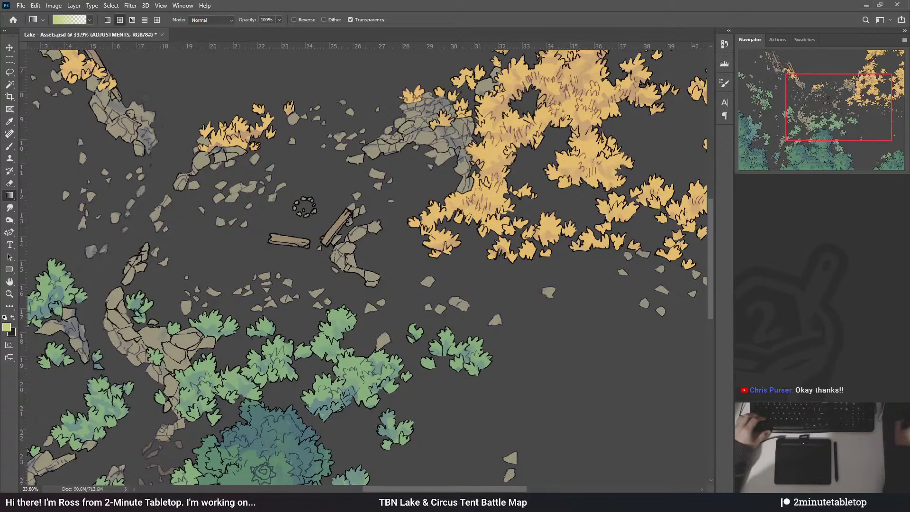
{"action": "scroll", "coordinate": [610, 343], "scroll_direction": "down", "scroll_amount": 3}
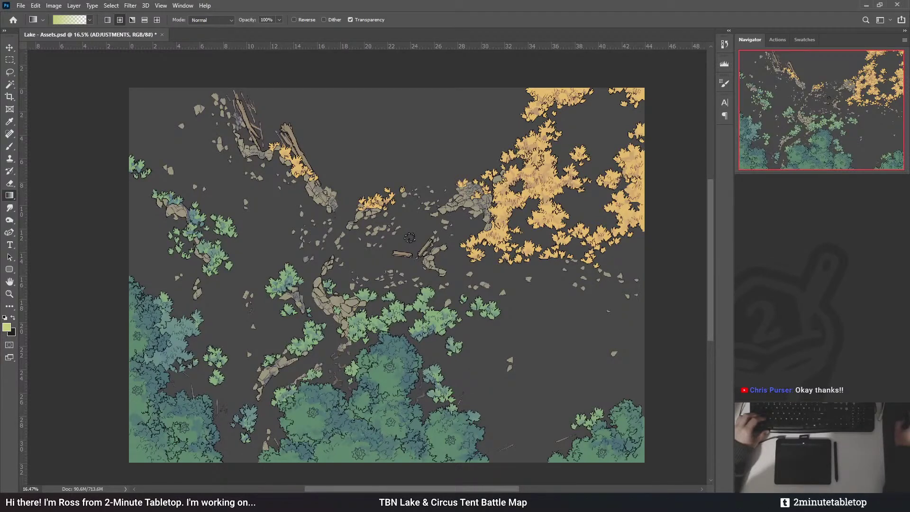
{"action": "key", "text": "ctrl+alt+shift+a"}
{"action": "key", "text": "ctrl+g"}
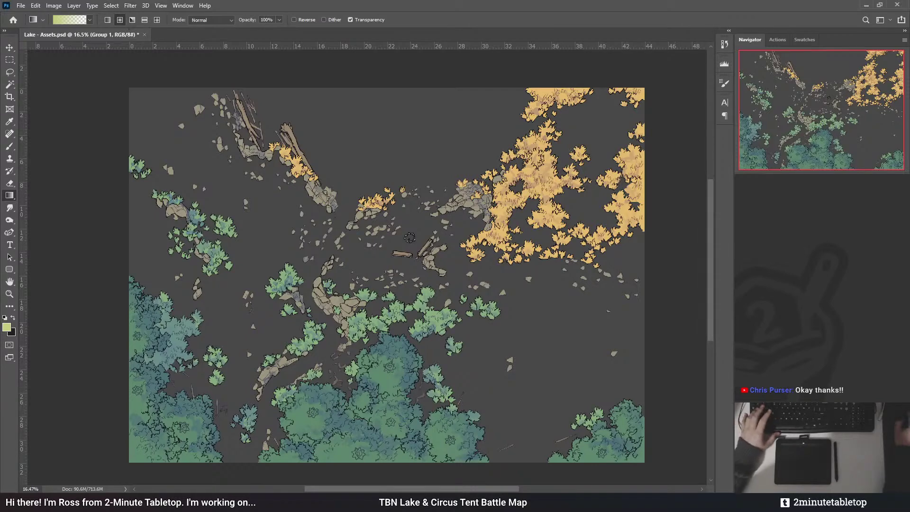
{"action": "key", "text": "alt+bracketleft"}
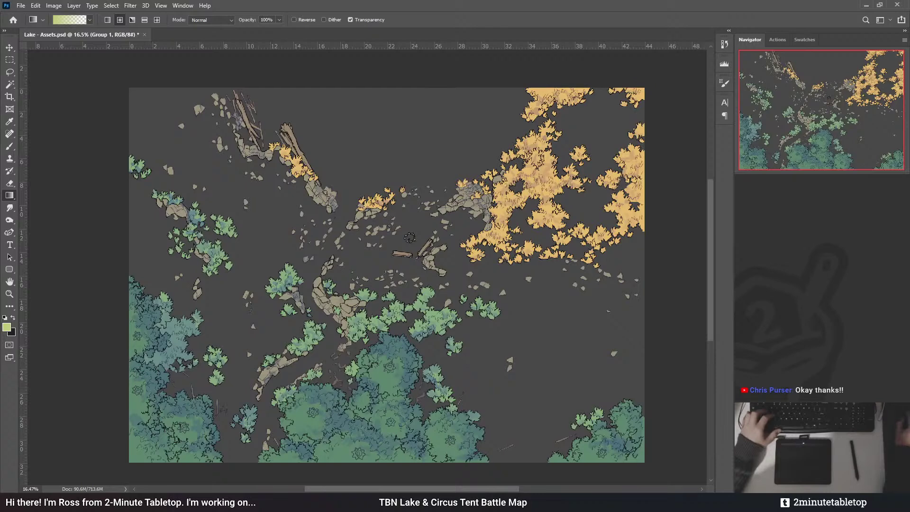
{"action": "key", "text": "alt+bracketright"}
{"action": "key", "text": "alt+bracketright"}
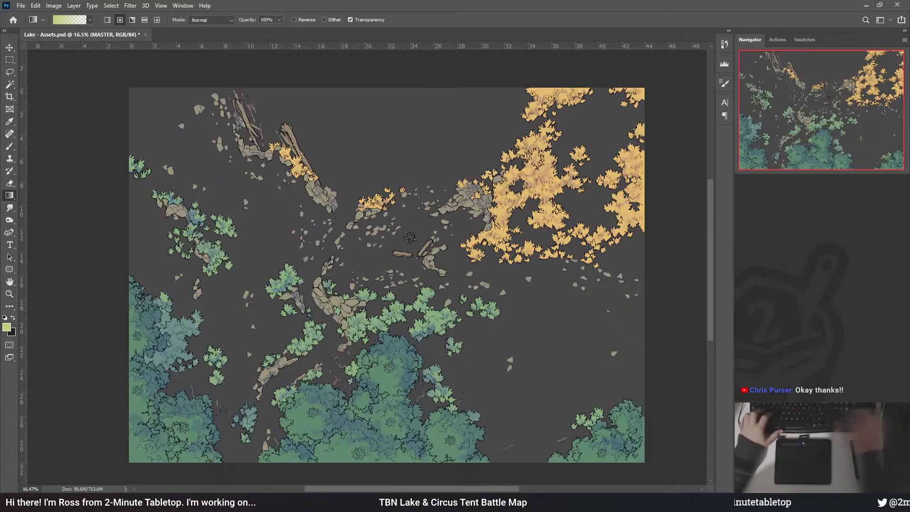
{"action": "key", "text": "alt+bracketleft"}
{"action": "key", "text": "alt+bracketleft"}
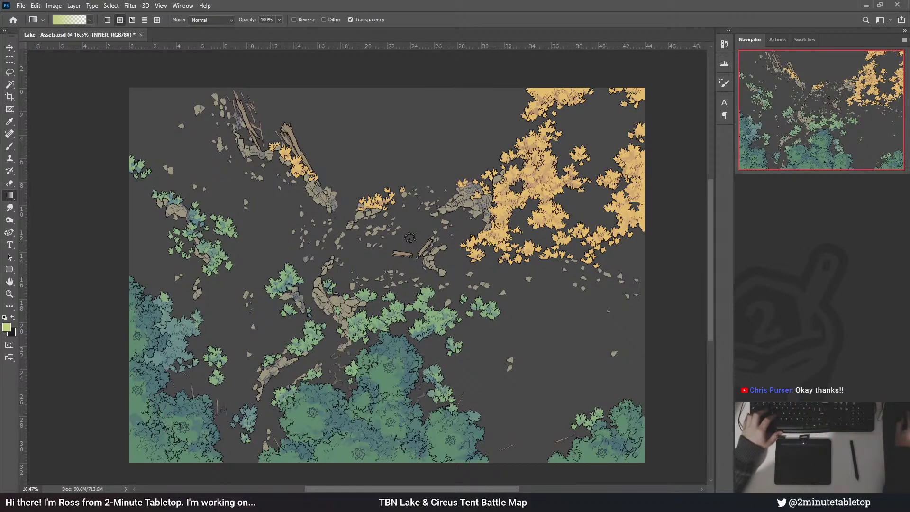
{"action": "key", "text": "ctrl+backslash"}
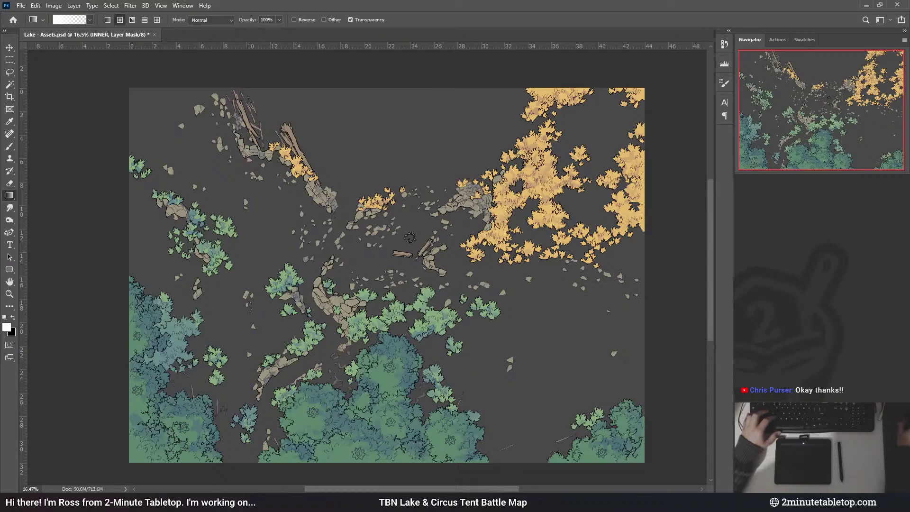
- Check the watercolor and bushes layers against the isolated bushes, trees and rocks beside the stream
{"action": "key", "text": "alt+["}
{"action": "key", "text": "i"}
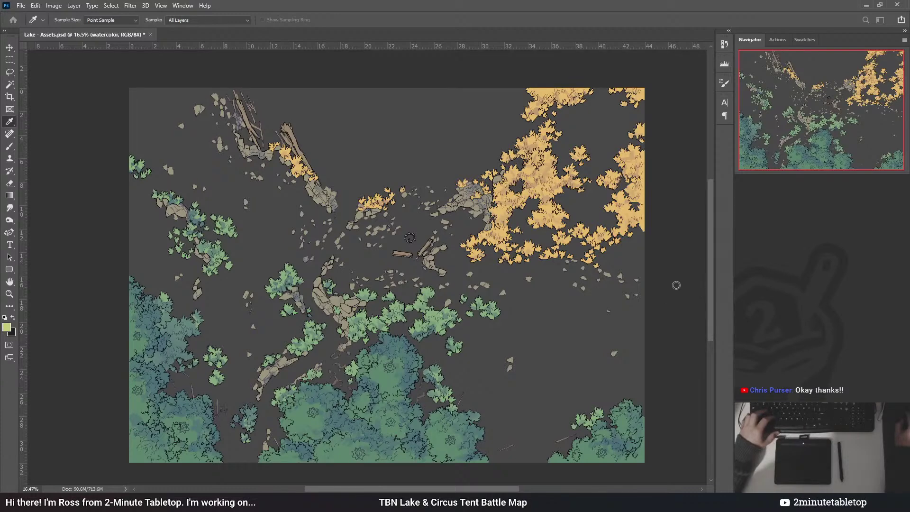
{"action": "key", "text": "g"}
{"action": "left_click_drag", "start_coordinate": [409, 237], "coordinate": [482, 176]}
{"action": "key", "text": "alt+bracketleft"}
{"action": "key", "text": "i"}
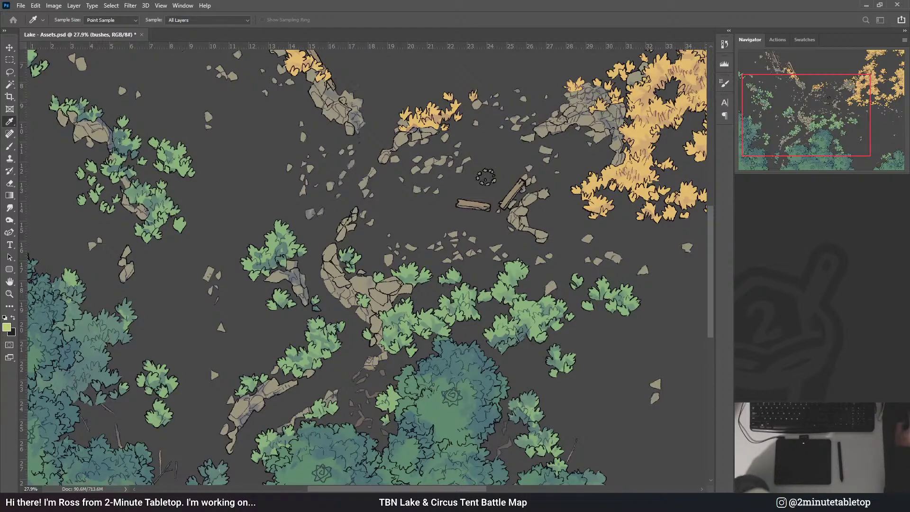
{"action": "key", "text": "g"}
- Preview the full map with and without line art, restore the isolated assets on dark grey, and save Lake - Assets.psd
{"action": "key", "text": "ctrl+minus"}
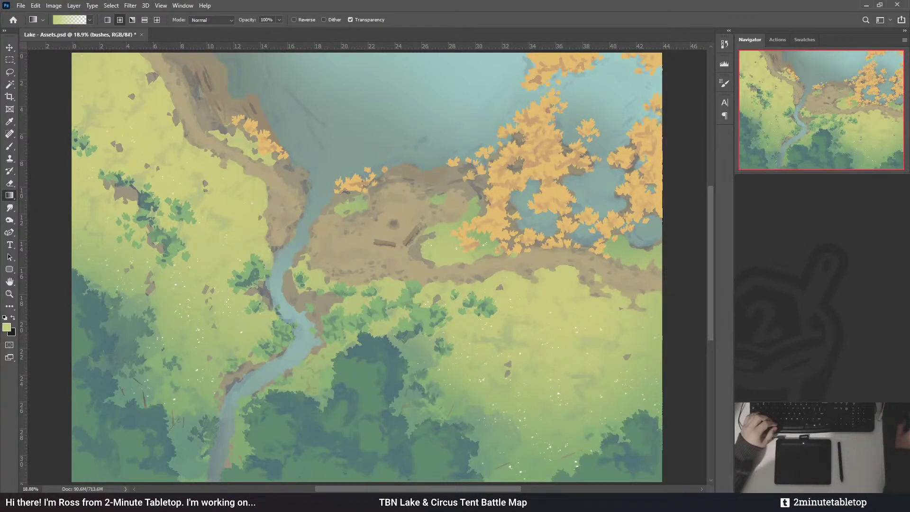
{"action": "scroll", "coordinate": [400, 288], "scroll_direction": "down", "scroll_amount": 3}
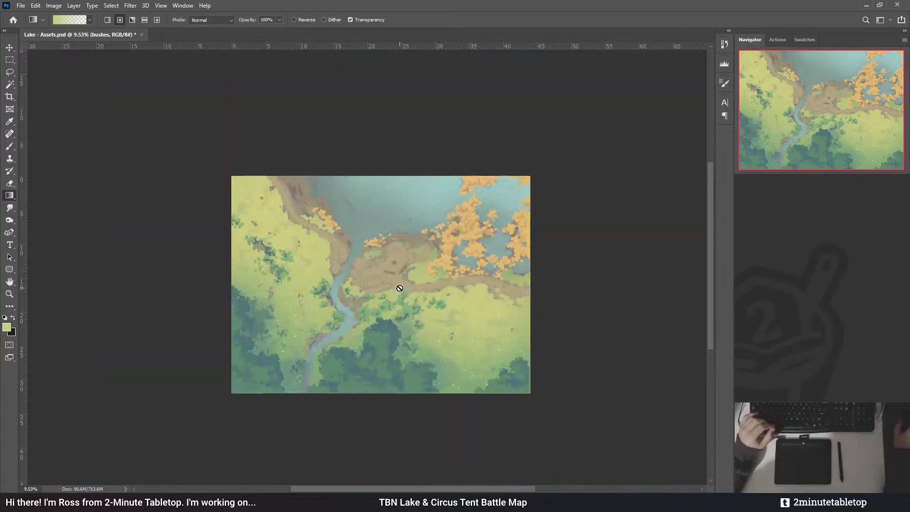
{"action": "scroll", "coordinate": [394, 276], "scroll_direction": "down", "scroll_amount": 2}
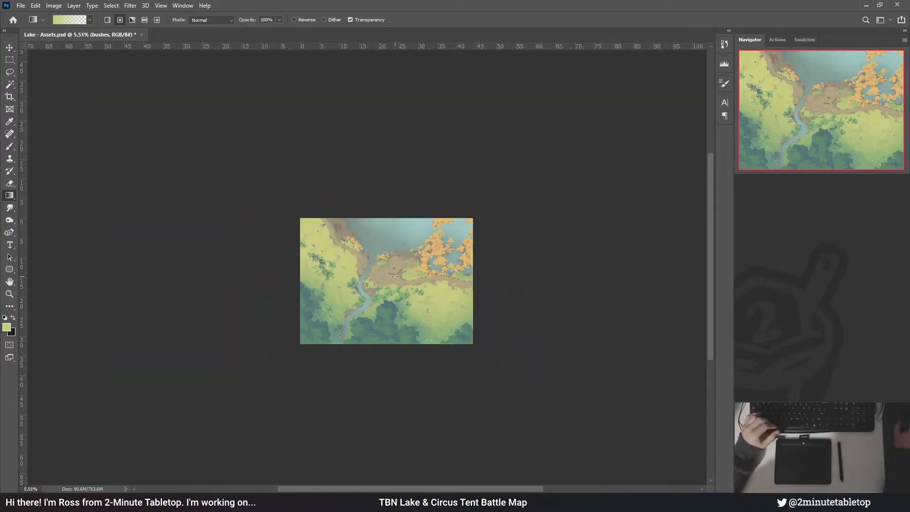
{"action": "scroll", "coordinate": [395, 276], "scroll_direction": "up", "scroll_amount": 5}
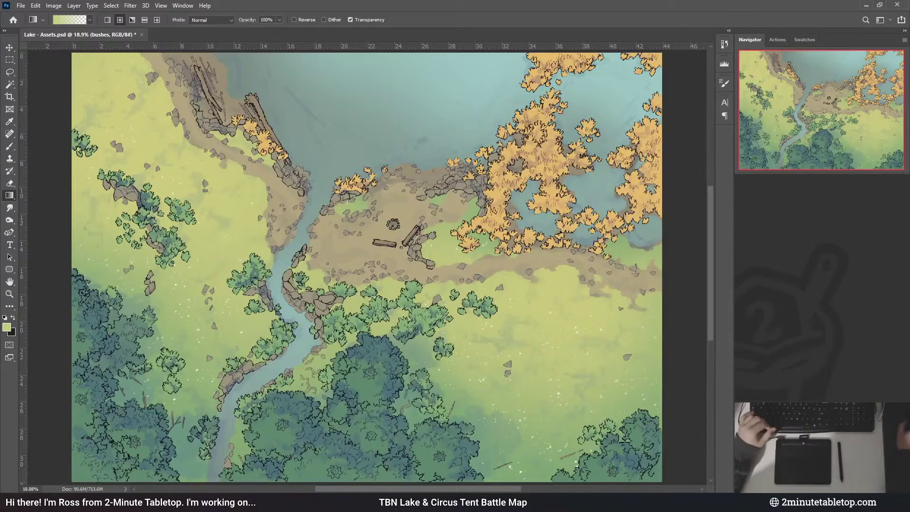
{"action": "key", "text": "ctrl+comma"}
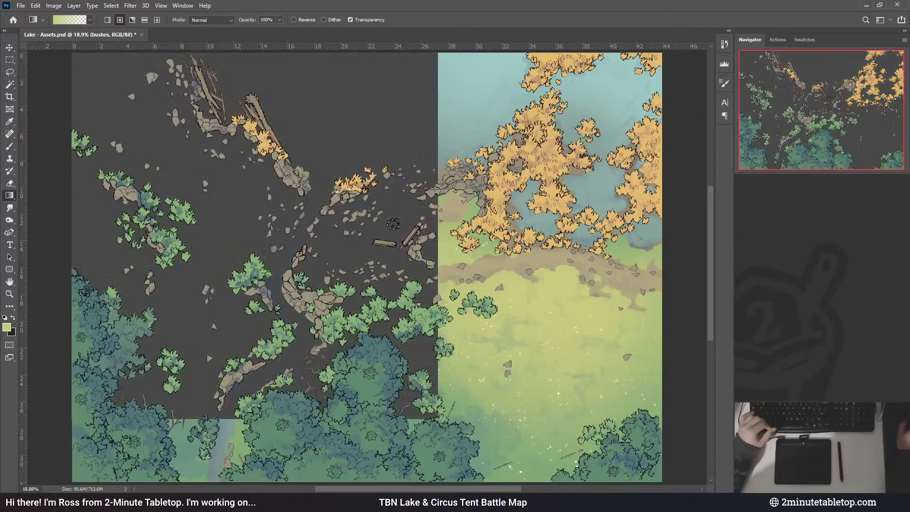
{"action": "key", "text": "ctrl+s"}
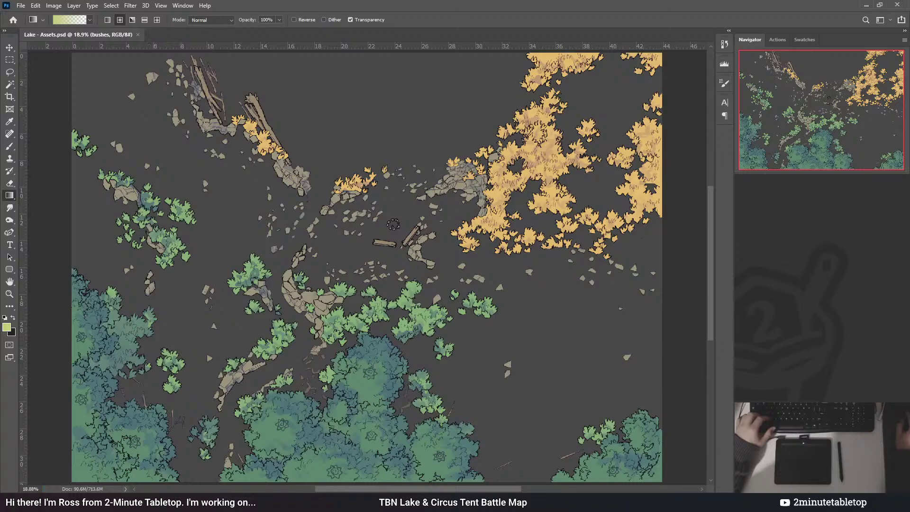
- Compare the full map with the isolated assets by switching the ground artwork on and off
{"action": "key", "text": "ctrl+comma"}
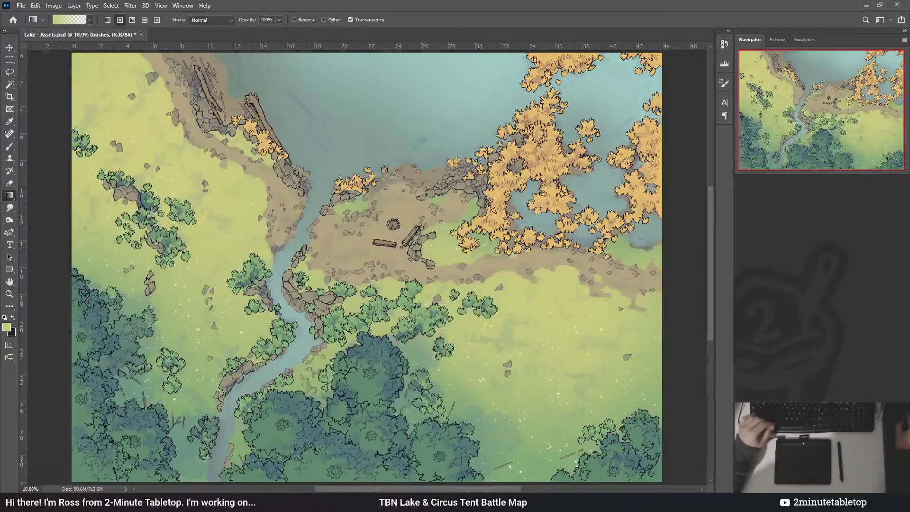
{"action": "key", "text": "ctrl+comma"}
{"action": "key", "text": "ctrl+comma"}
{"action": "key", "text": "ctrl+comma"}
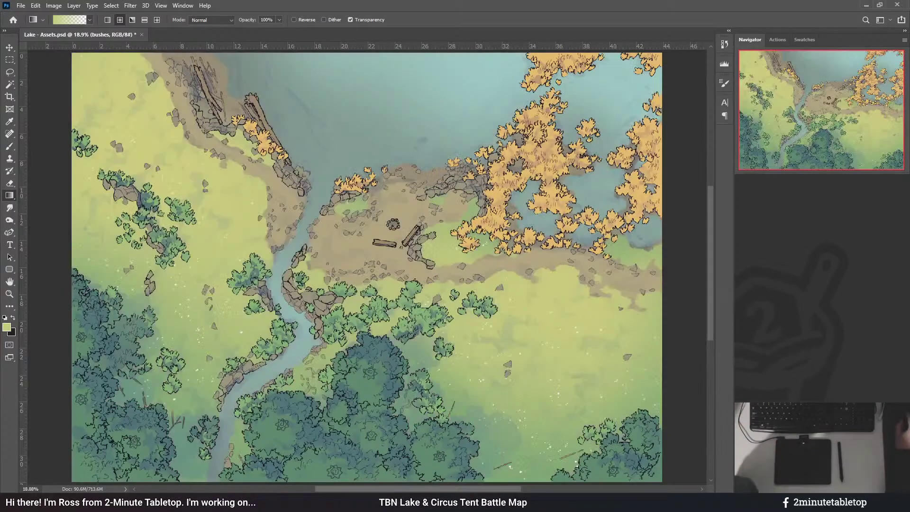
{"action": "scroll", "coordinate": [512, 382], "scroll_direction": "down", "scroll_amount": 2}
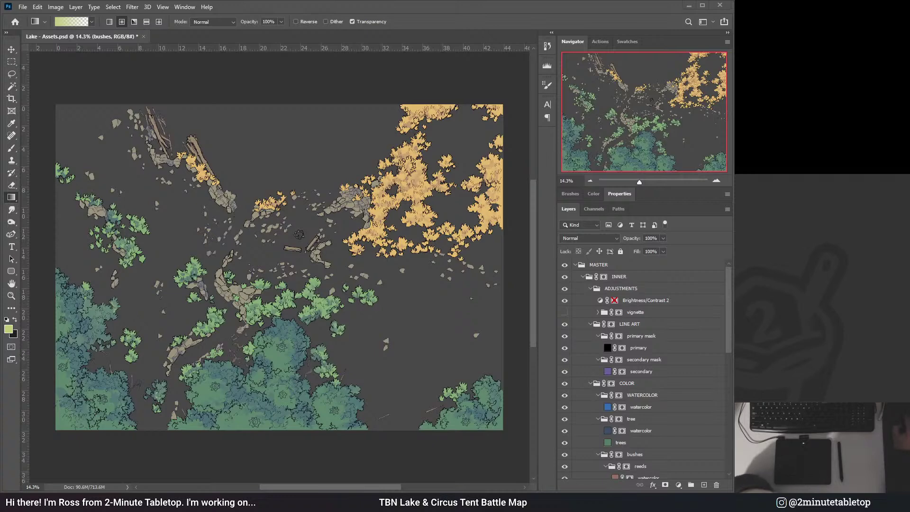
- Switch the OBS scene to EVERYTHING with a taller chat window, and return to the Lake - Assets document in Photoshop
{"action": "left_click", "coordinate": [189, 423]}
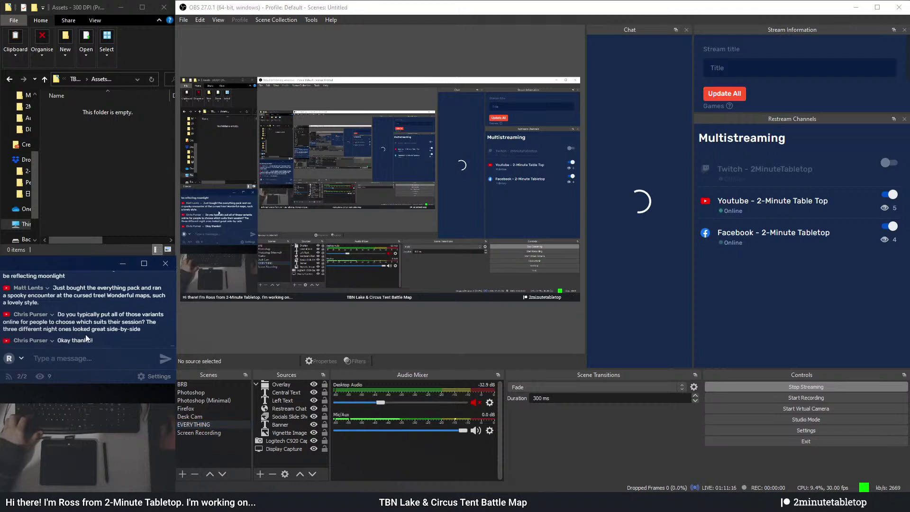
{"action": "left_click_drag", "start_coordinate": [70, 393], "coordinate": [70, 401]}
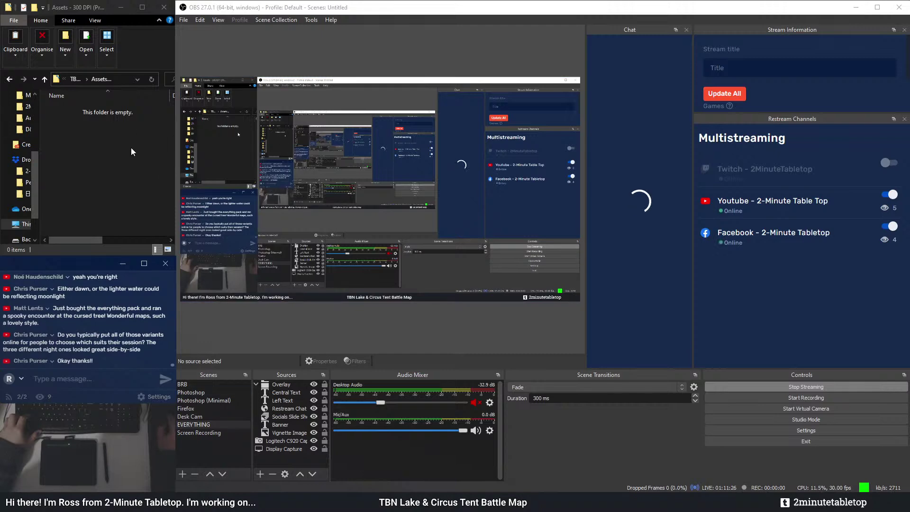
{"action": "left_click", "coordinate": [132, 171]}
{"action": "left_click", "coordinate": [856, 7]}
{"action": "left_click", "coordinate": [488, 4]}
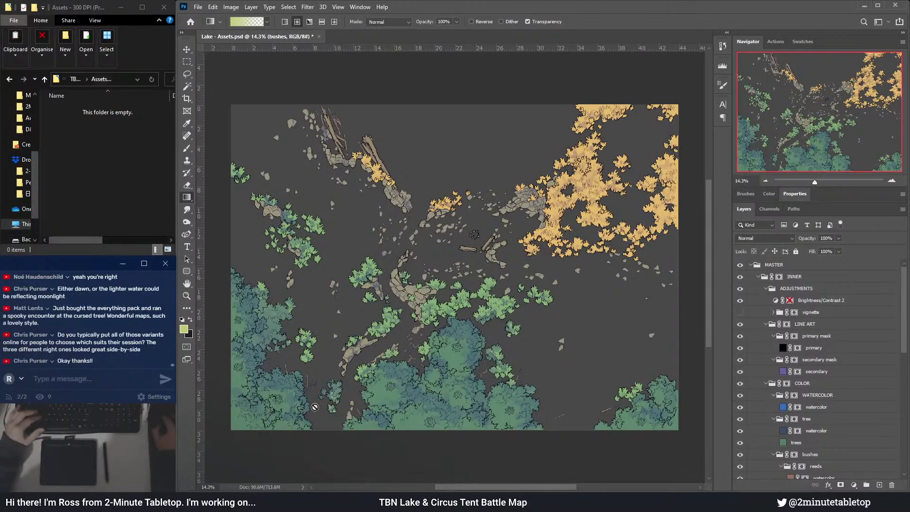
- Create a new action set named Circus Assets for the old export actions stored in the TEMPORARY set
{"action": "left_click", "coordinate": [776, 42]}
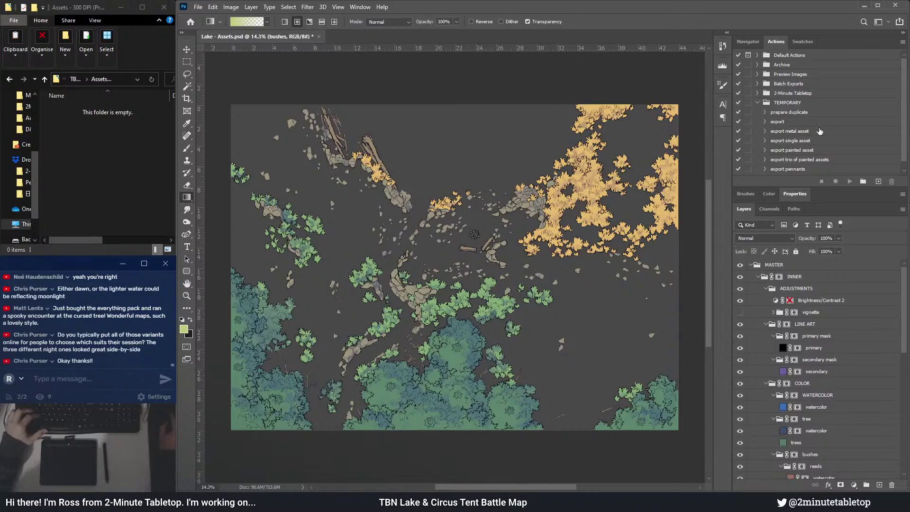
{"action": "left_click", "coordinate": [788, 170]}
{"action": "left_click", "coordinate": [785, 105]}
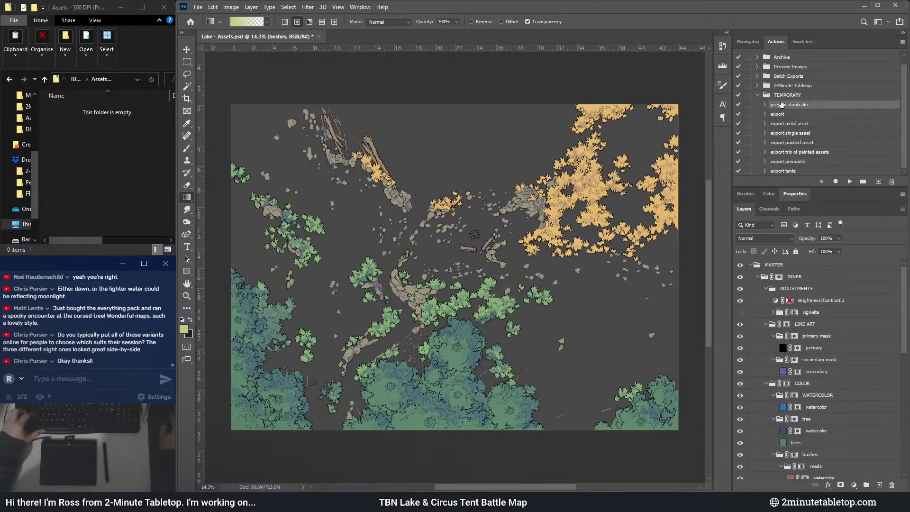
{"action": "left_click", "coordinate": [780, 172], "text": "shift"}
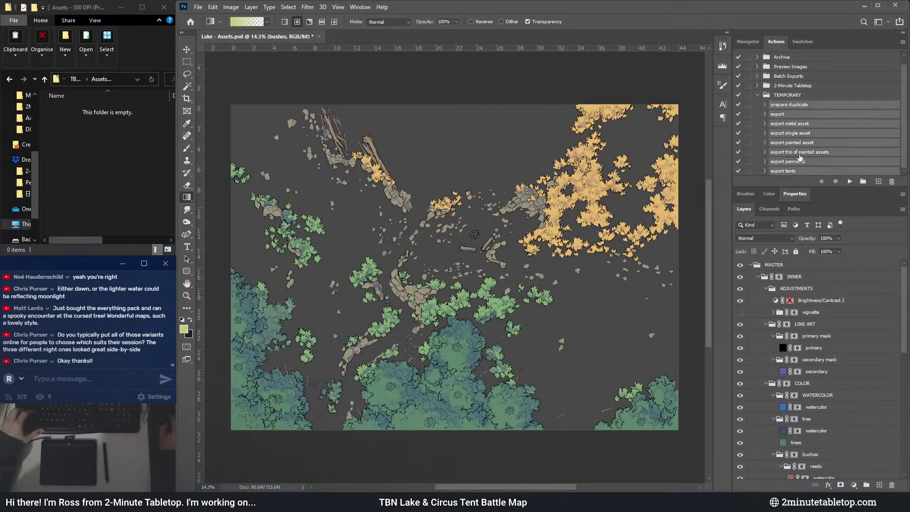
{"action": "left_click", "coordinate": [862, 181]}
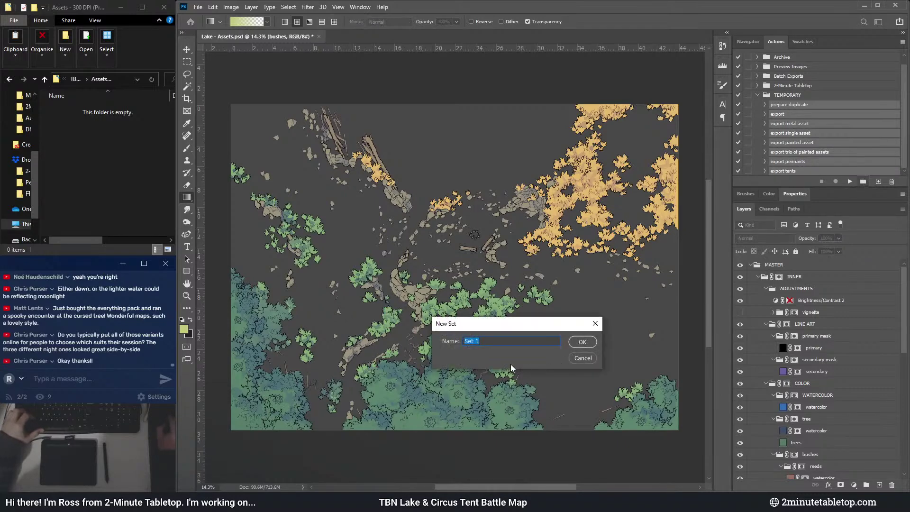
{"action": "left_click_drag", "start_coordinate": [533, 327], "coordinate": [643, 127]}
{"action": "type", "text": "Circus Assets"}
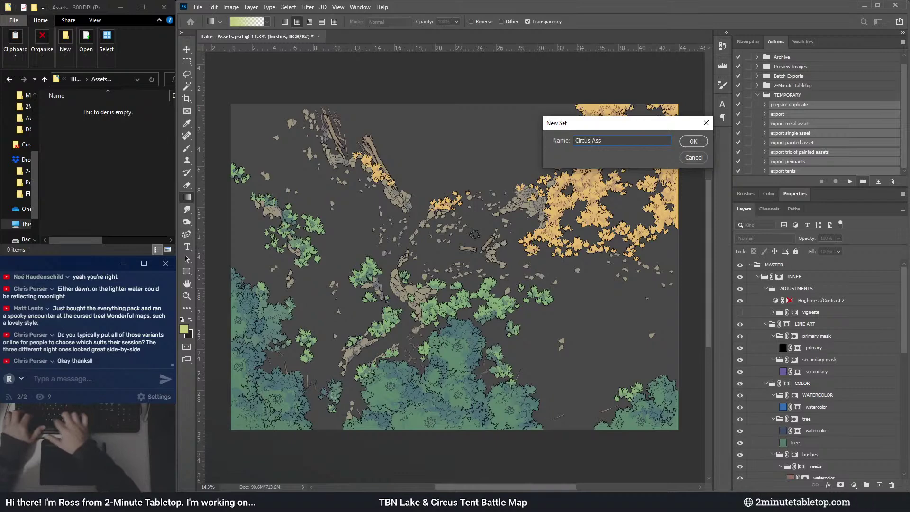
{"action": "key", "text": "Return"}
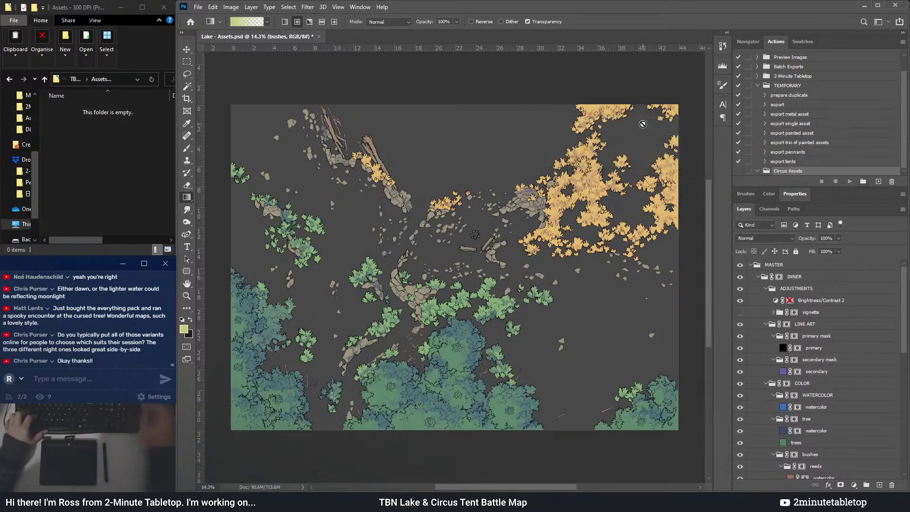
- Move all actions from prepare duplicate through export tents out of the TEMPORARY set into the Circus Assets set
{"action": "left_click", "coordinate": [787, 162]}
{"action": "left_click", "coordinate": [789, 95], "text": "shift"}
{"action": "left_click_drag", "start_coordinate": [788, 161], "coordinate": [788, 175]}
{"action": "left_click", "coordinate": [757, 95]}
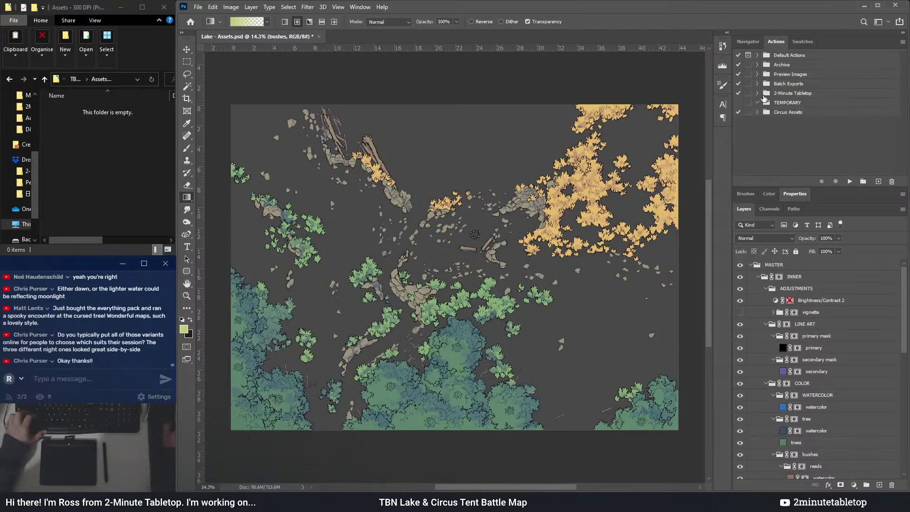
- Try to move the Circus Assets action set into the Archive set
{"action": "key", "text": "ctrl+plus"}
{"action": "left_click_drag", "start_coordinate": [789, 112], "coordinate": [786, 69]}
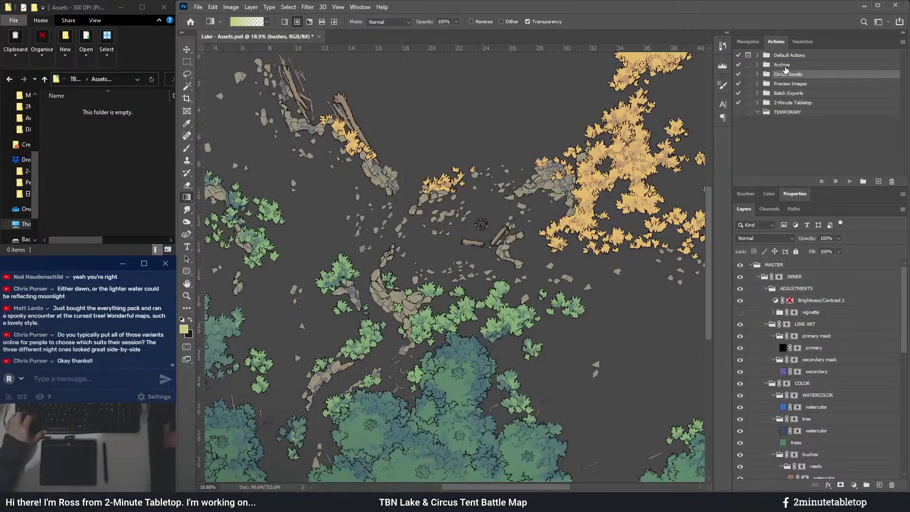
{"action": "left_click", "coordinate": [757, 65]}
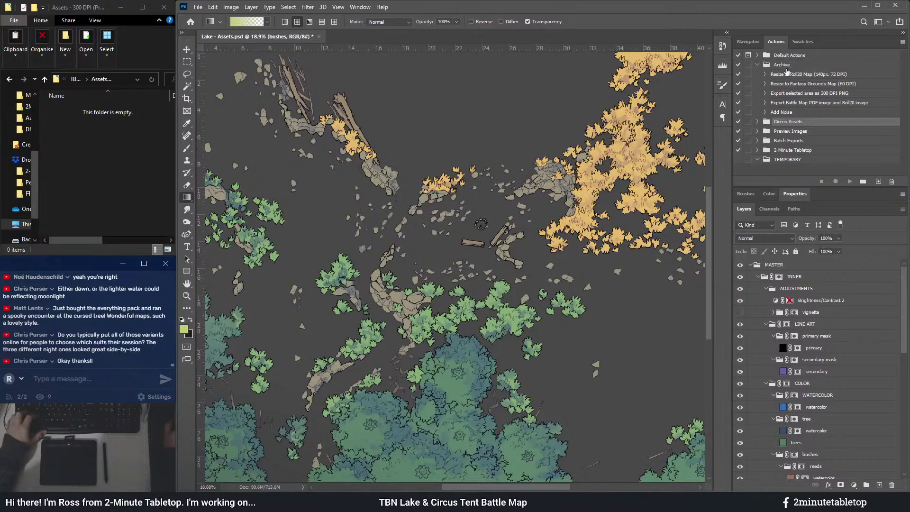
{"action": "left_click_drag", "start_coordinate": [781, 127], "coordinate": [760, 66]}
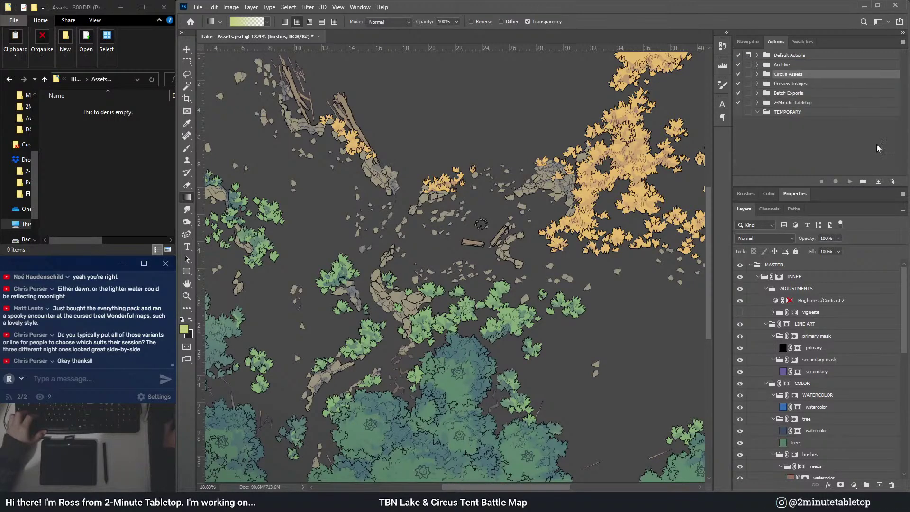
- Delete the Circus Assets action set and make the TEMPORARY set the active one
{"action": "left_click", "coordinate": [890, 182]}
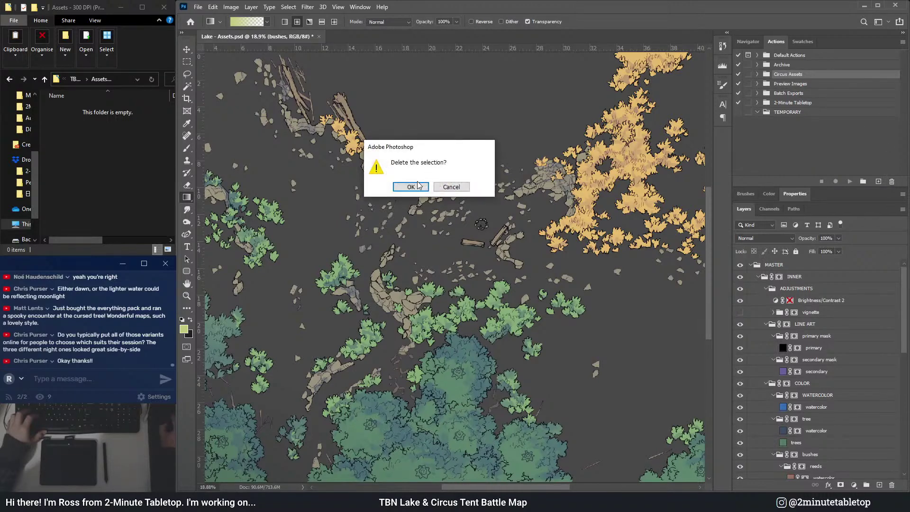
{"action": "left_click", "coordinate": [405, 188]}
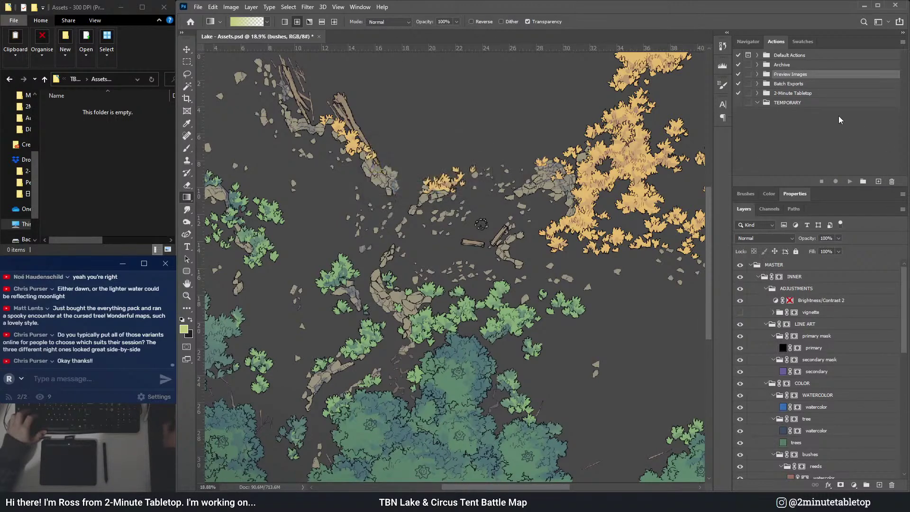
{"action": "left_click", "coordinate": [787, 104]}
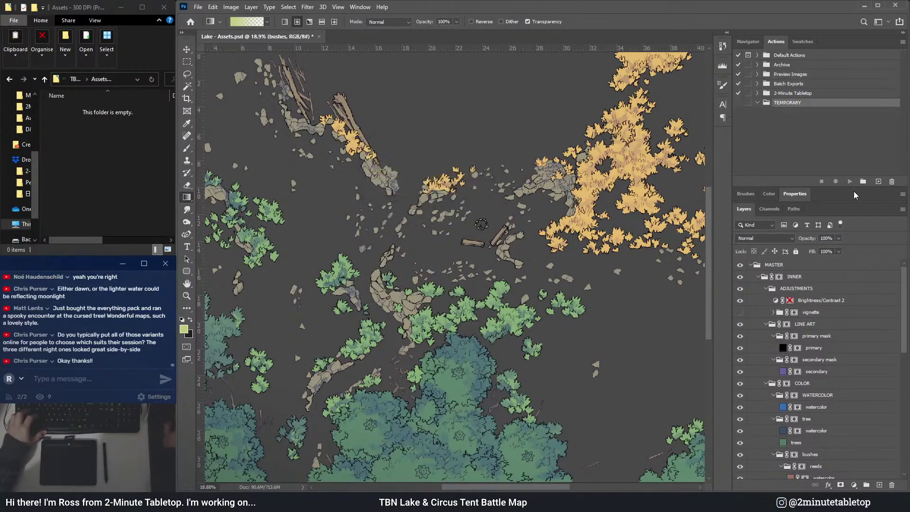
- Target the COLOR group's layer mask with the Brush tool at the campfire stone ring near the two logs
{"action": "left_click", "coordinate": [187, 74]}
{"action": "scroll", "coordinate": [408, 84], "scroll_direction": "up", "scroll_amount": 3}
{"action": "scroll", "coordinate": [418, 276], "scroll_direction": "up", "scroll_amount": 10}
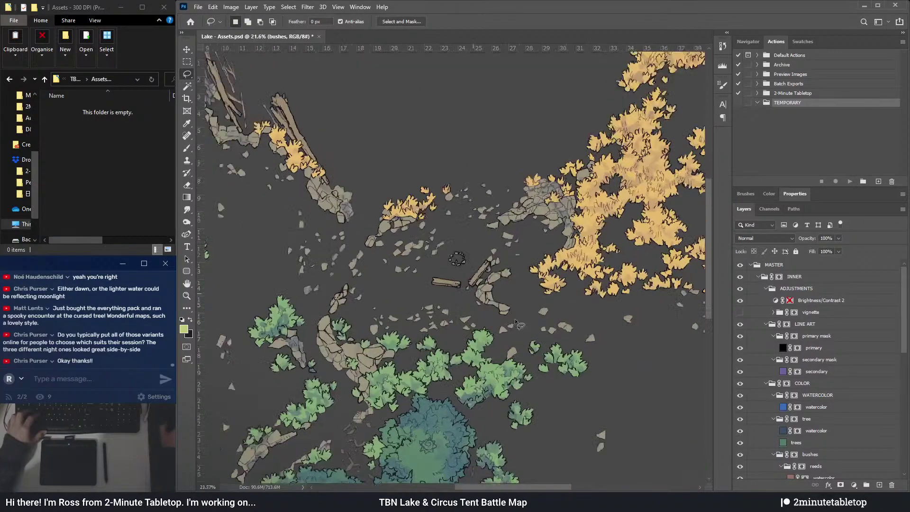
{"action": "mouse_move", "coordinate": [418, 275]}
{"action": "left_mouse_down"}
{"action": "mouse_move", "coordinate": [452, 286]}
{"action": "mouse_move", "coordinate": [407, 219]}
{"action": "mouse_move", "coordinate": [391, 265]}
{"action": "left_mouse_up"}
{"action": "left_click", "coordinate": [400, 215]}
{"action": "scroll", "coordinate": [401, 215], "scroll_direction": "up", "scroll_amount": 2}
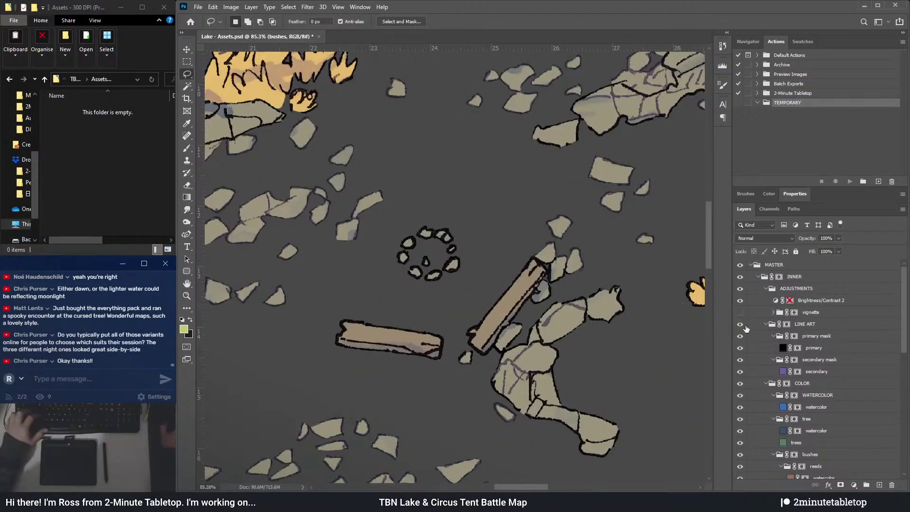
{"action": "left_click", "coordinate": [787, 324]}
{"action": "left_click", "coordinate": [787, 383]}
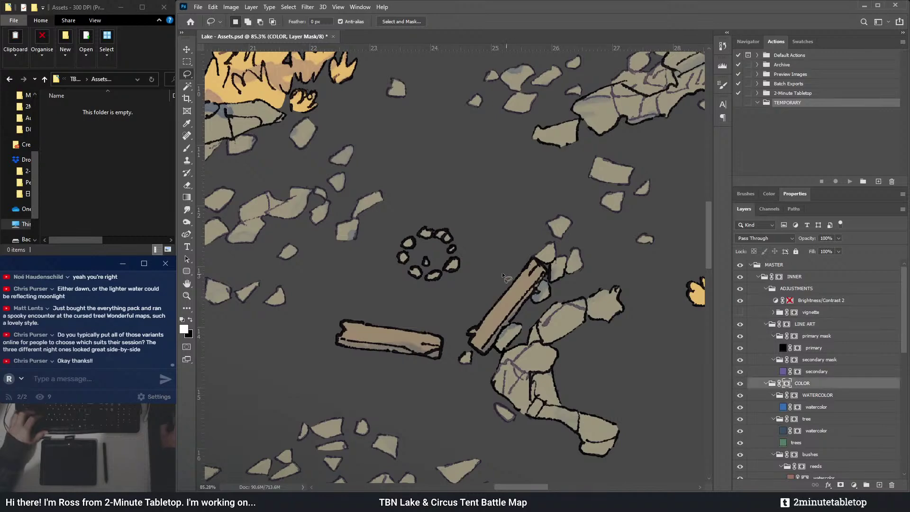
{"action": "key", "text": "b"}
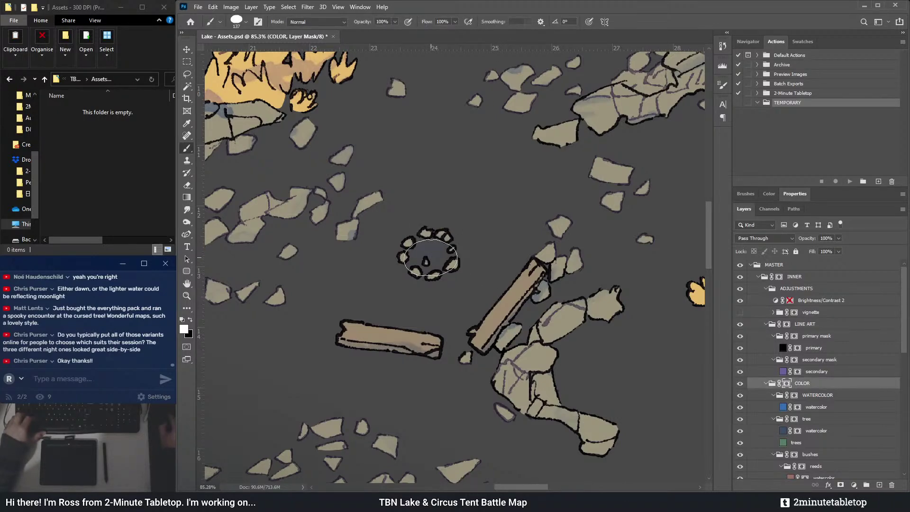
{"action": "left_click", "coordinate": [781, 410]}
{"action": "left_click", "coordinate": [769, 240]}
{"action": "left_click", "coordinate": [769, 240]}
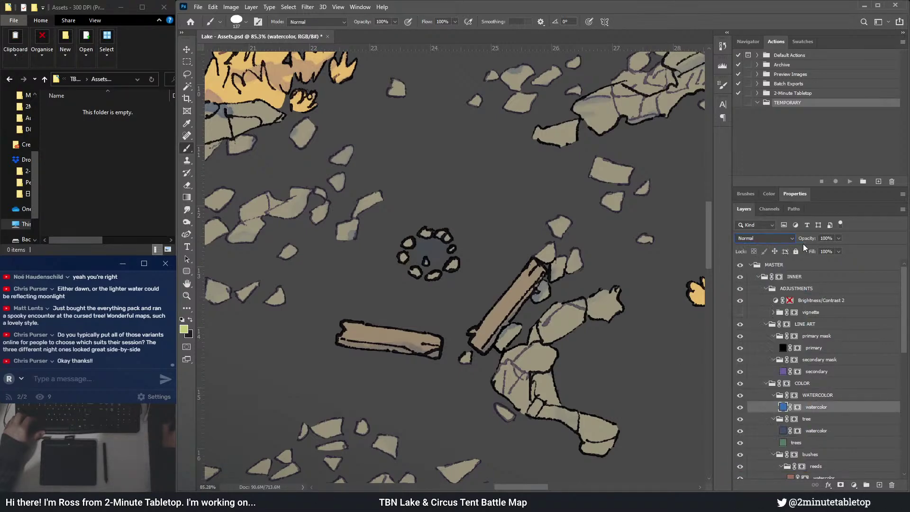
{"action": "double_click", "coordinate": [783, 407]}
{"action": "left_click", "coordinate": [703, 303]}
{"action": "type", "text": "000000"}
{"action": "type", "text": "354e70"}
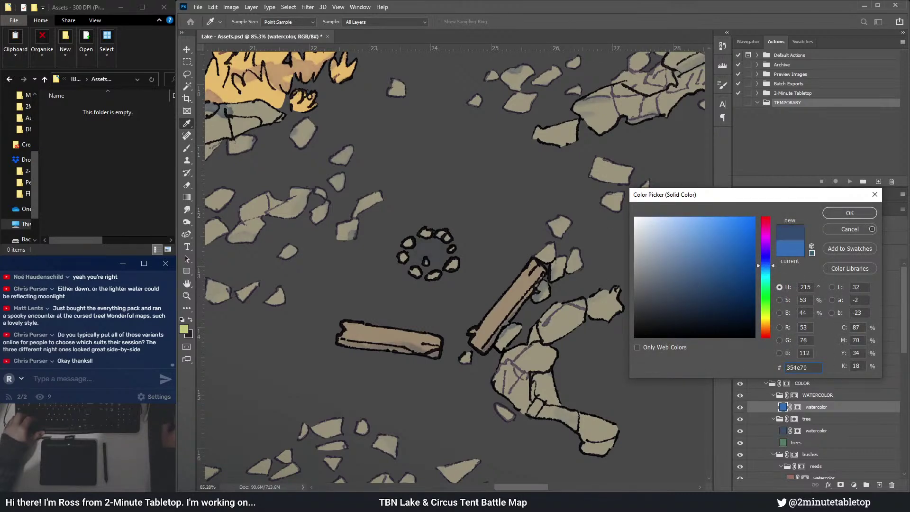
{"action": "left_click", "coordinate": [865, 229]}
{"action": "key", "text": "b"}
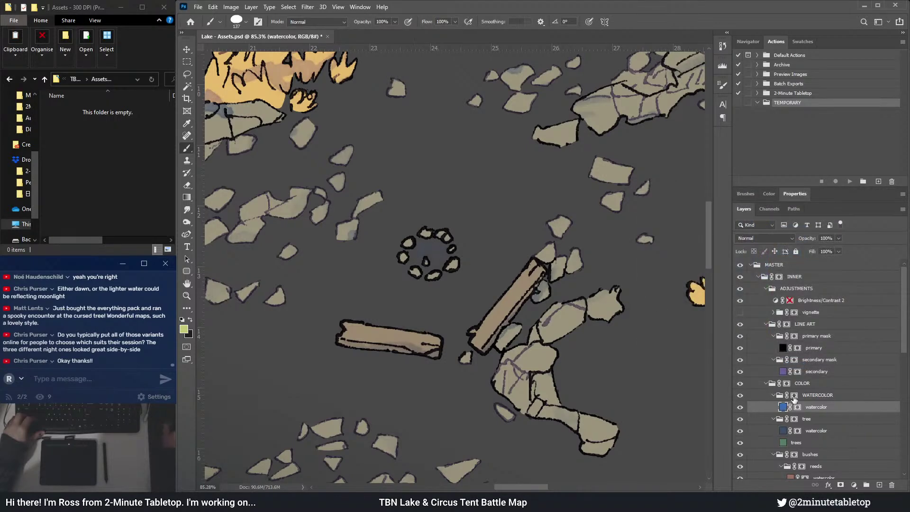
- Make the COLOR group active and outline the campfire stone ring with a loose freehand selection
{"action": "left_click", "coordinate": [786, 383]}
{"action": "key", "text": "x"}
{"action": "key", "text": "ctrl+2"}
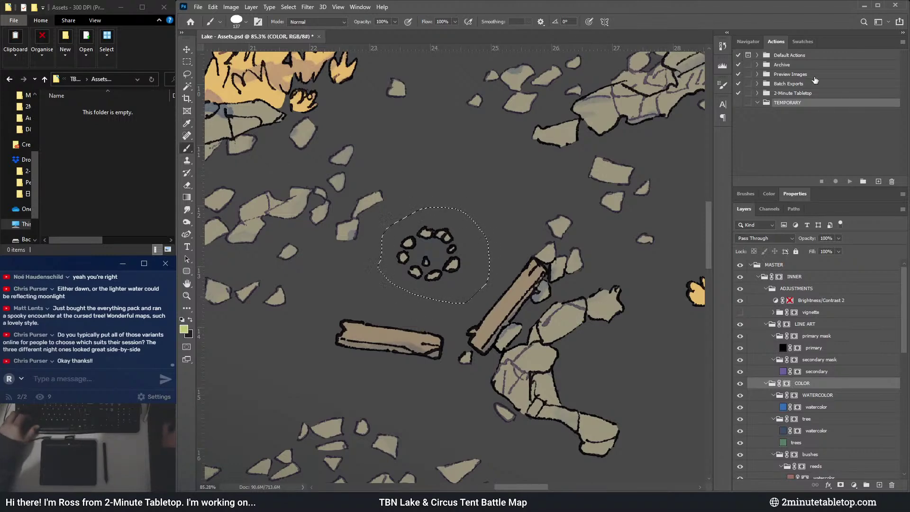
- Create an action named export lake asset in the TEMPORARY set and start recording it
{"action": "left_click", "coordinate": [879, 181]}
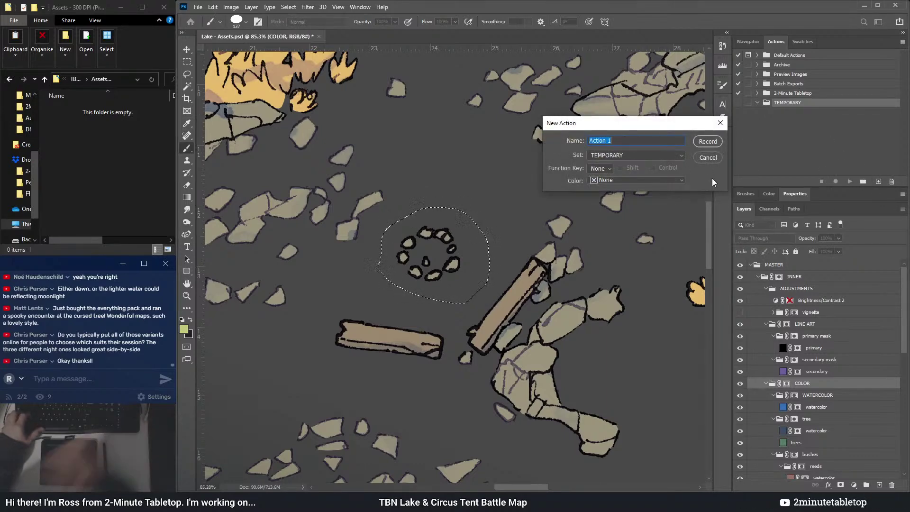
{"action": "type", "text": "expor"}
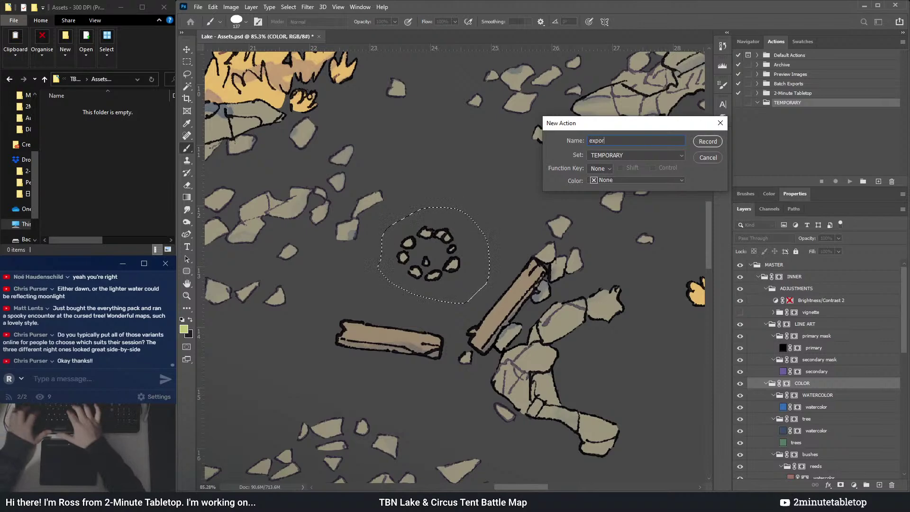
{"action": "type", "text": "t lake asset"}
{"action": "key", "text": "Return"}
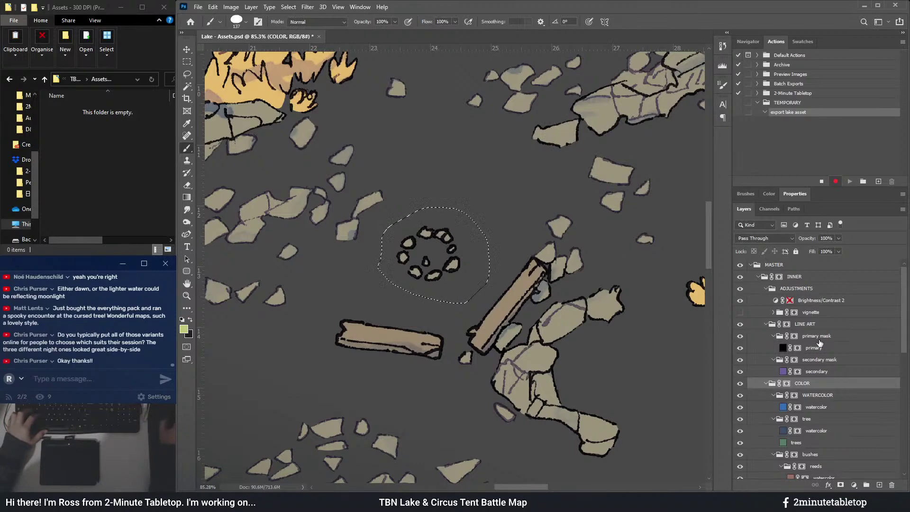
- Mask the MASTER group to the selected stone ring and trim all four sides of the canvas based on the top left pixel color
{"action": "left_click", "coordinate": [782, 265]}
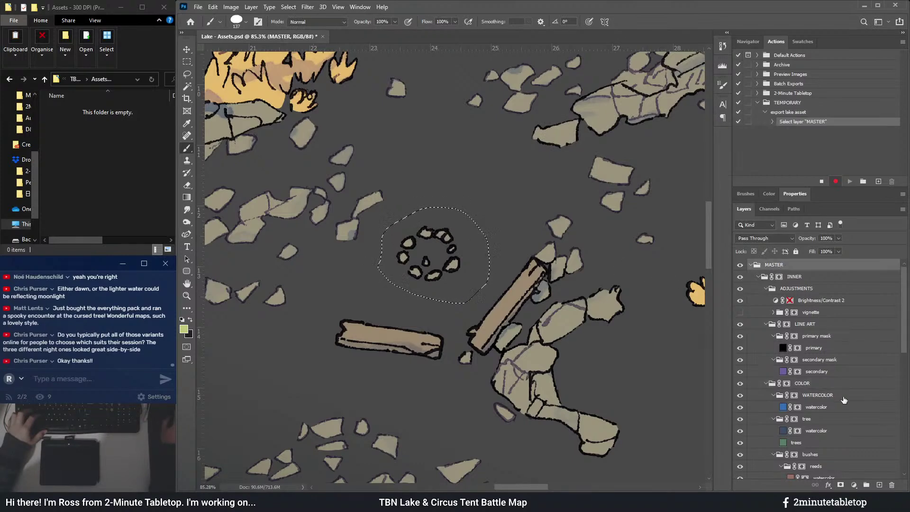
{"action": "left_click", "coordinate": [840, 484]}
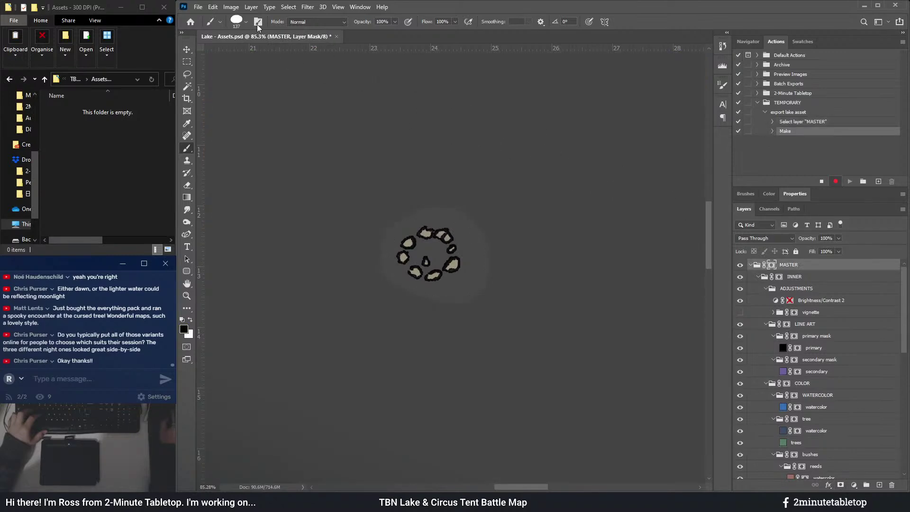
{"action": "left_click", "coordinate": [231, 7]}
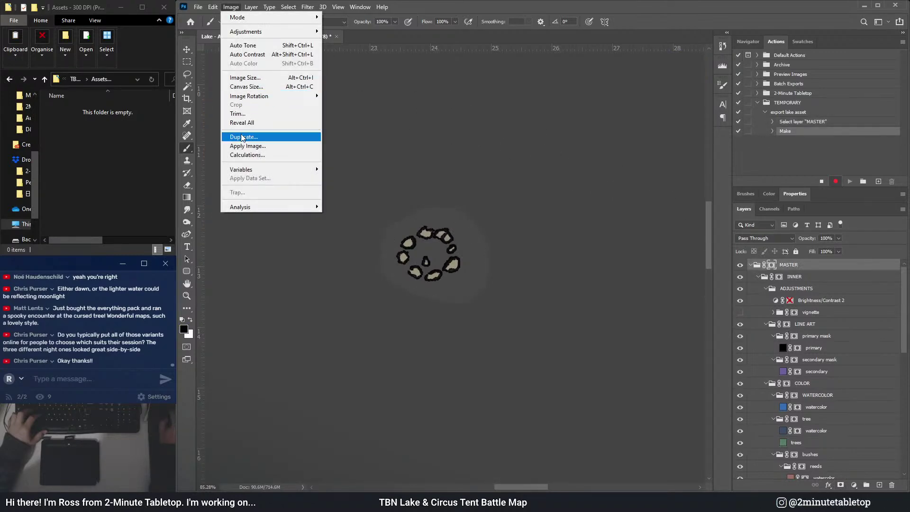
{"action": "left_click", "coordinate": [240, 114]}
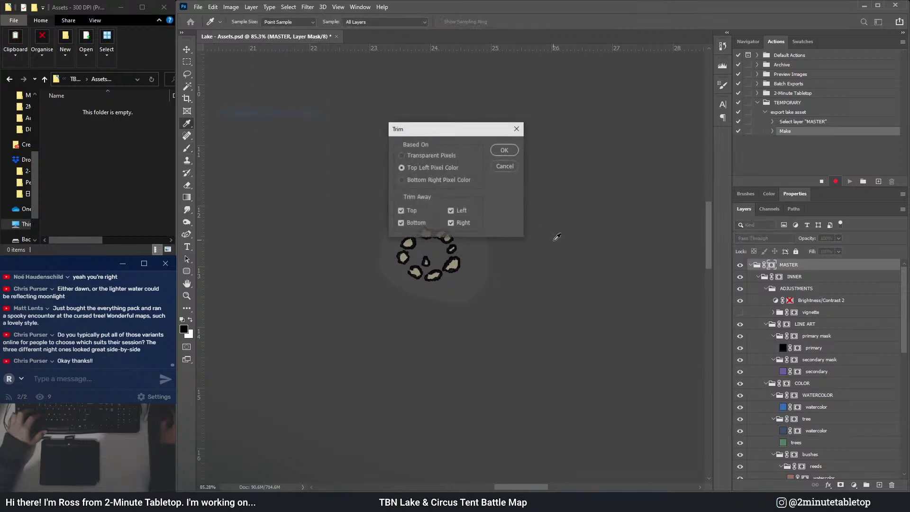
{"action": "left_click", "coordinate": [424, 159]}
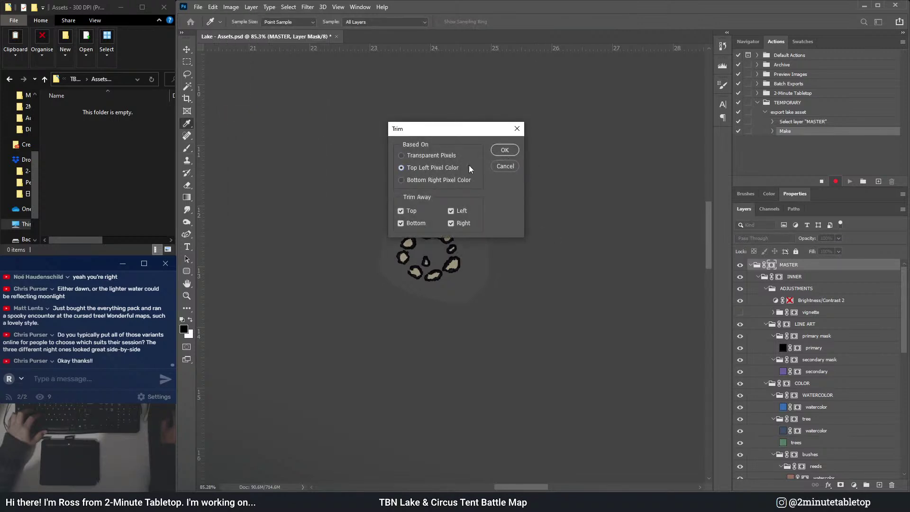
{"action": "left_click", "coordinate": [504, 150]}
{"action": "key", "text": "b"}
{"action": "scroll", "coordinate": [348, 192], "scroll_direction": "up", "scroll_amount": 3}
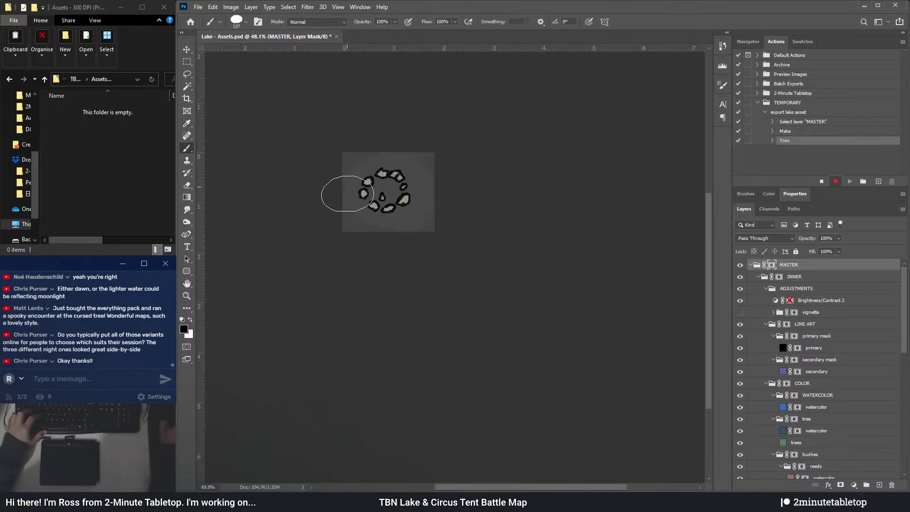
- Stop recording and delete the Select layer "MASTER", Make and Trim commands from the export lake asset action
{"action": "left_click", "coordinate": [821, 182]}
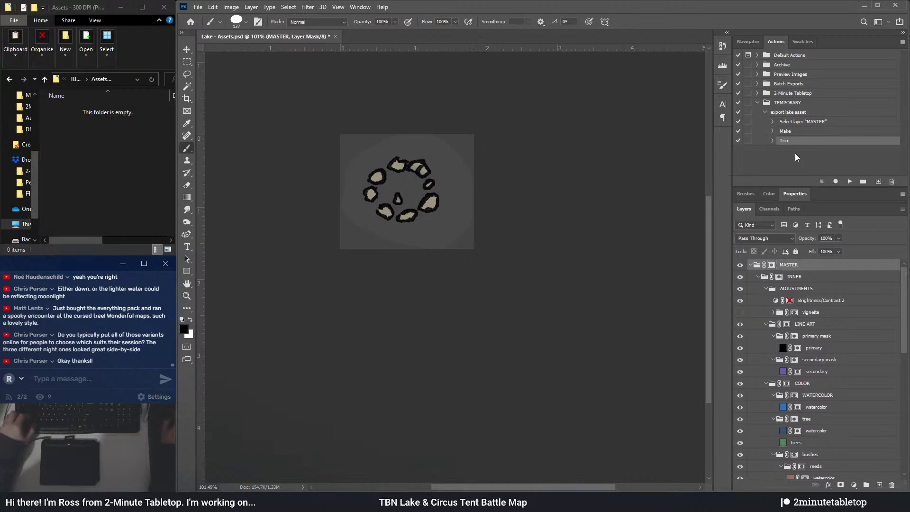
{"action": "left_click", "coordinate": [801, 133], "text": "shift"}
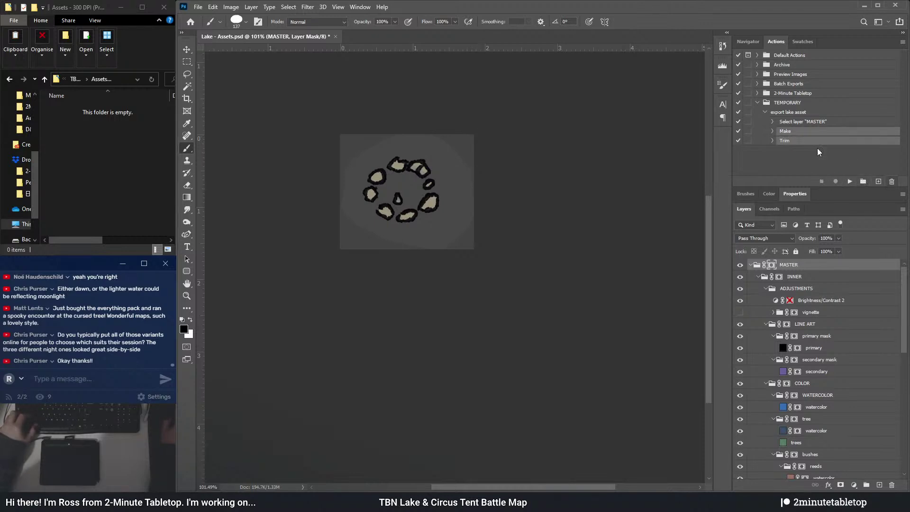
{"action": "left_click", "coordinate": [808, 123], "text": "shift"}
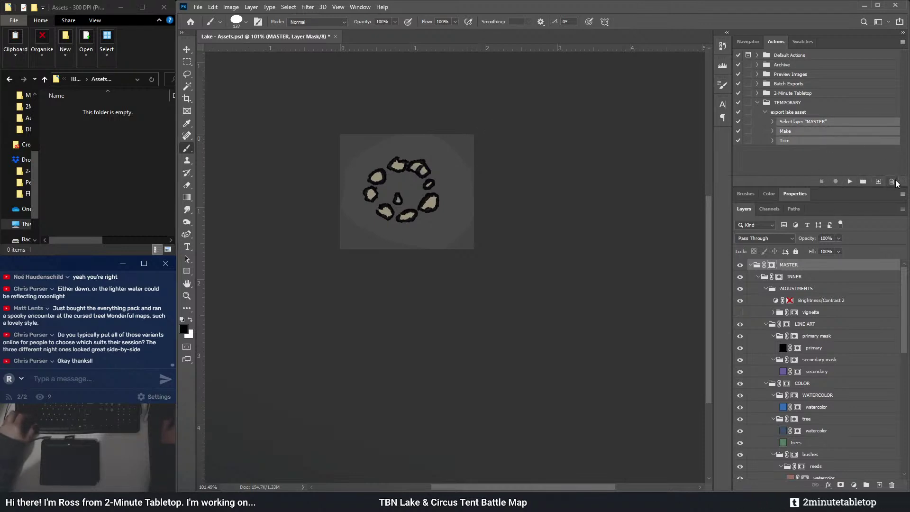
{"action": "left_click", "coordinate": [891, 181]}
- Undo the canvas trim and the MASTER group's mask, restoring the freehand selection around the campfire stone ring
{"action": "left_click", "coordinate": [411, 187]}
{"action": "key", "text": "ctrl+z"}
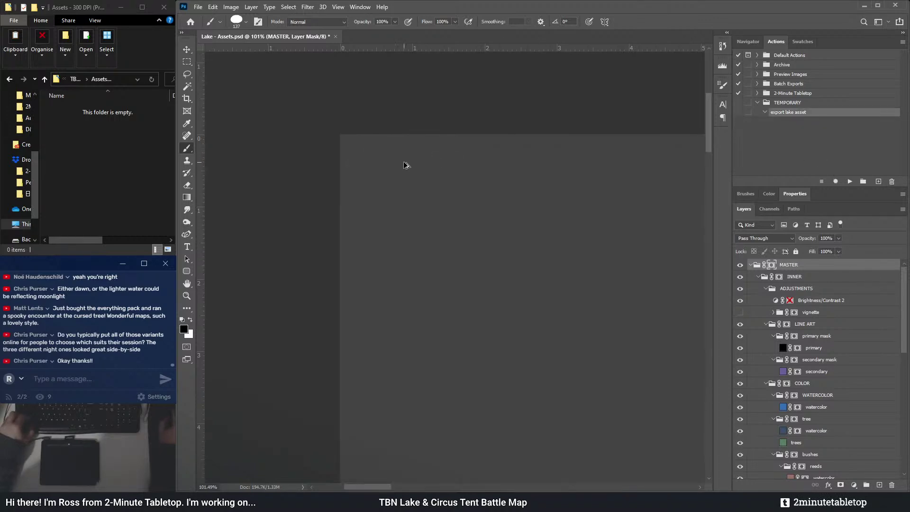
{"action": "scroll", "coordinate": [319, 164], "scroll_direction": "down", "scroll_amount": 4}
{"action": "scroll", "coordinate": [345, 129], "scroll_direction": "down", "scroll_amount": 5}
{"action": "key", "text": "ctrl+z"}
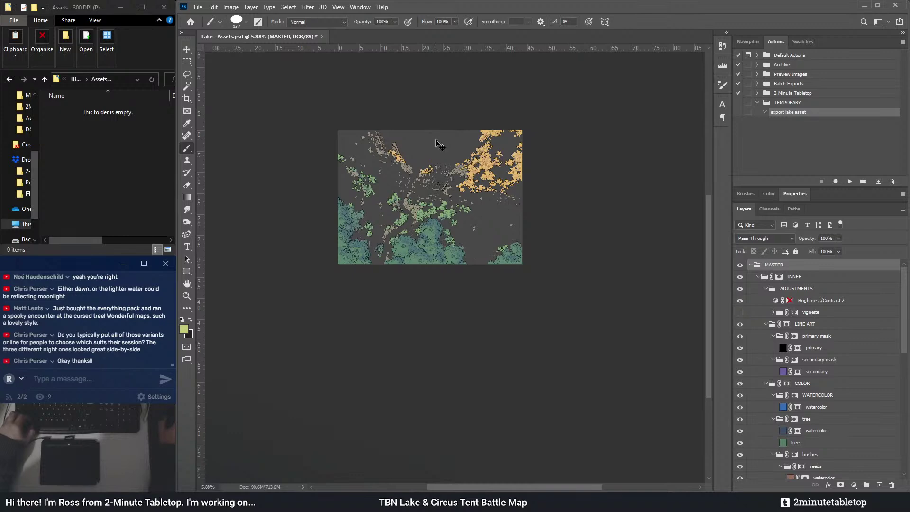
{"action": "left_click", "coordinate": [213, 7]}
{"action": "left_click", "coordinate": [229, 28]}
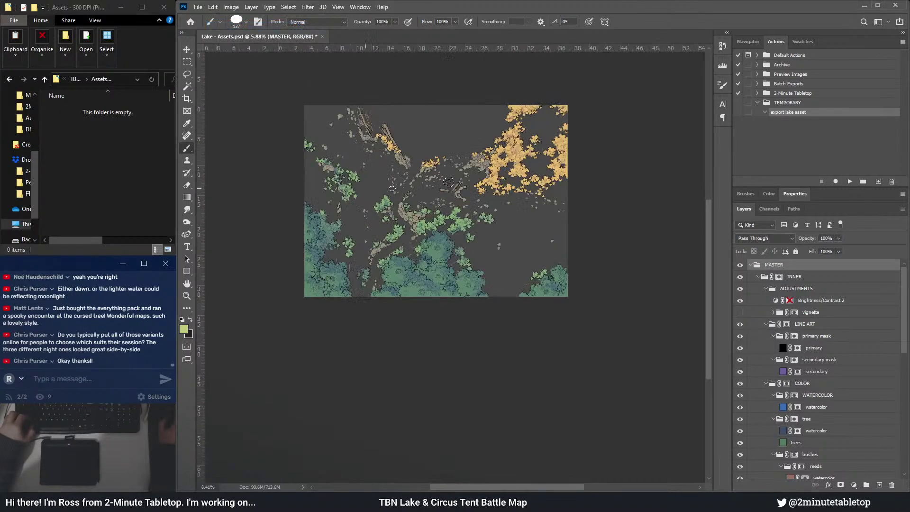
{"action": "scroll", "coordinate": [439, 176], "scroll_direction": "up", "scroll_amount": 8}
{"action": "scroll", "coordinate": [439, 176], "scroll_direction": "up", "scroll_amount": 3}
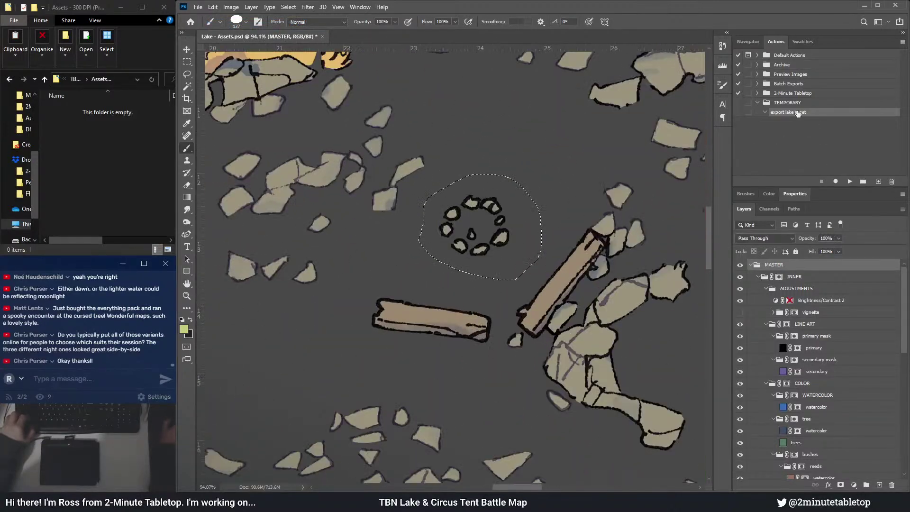
- Resume recording the export lake asset action and hide the BACKGROUND group
{"action": "left_click", "coordinate": [835, 181]}
{"action": "scroll", "coordinate": [819, 408], "scroll_direction": "down", "scroll_amount": 8}
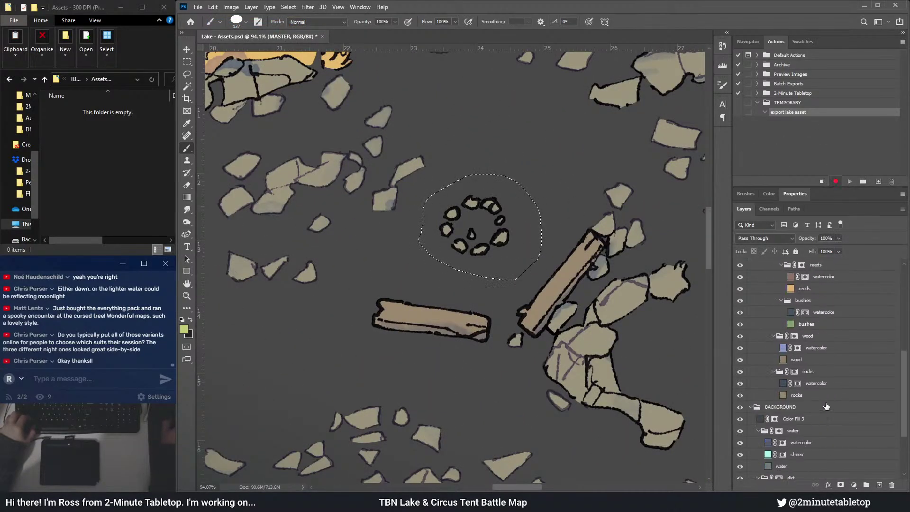
{"action": "scroll", "coordinate": [807, 373], "scroll_direction": "up", "scroll_amount": 1}
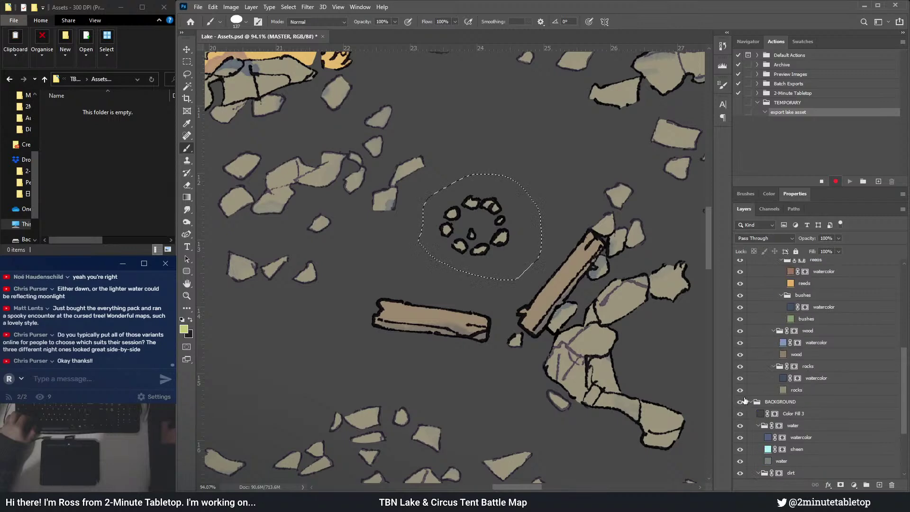
{"action": "left_click", "coordinate": [740, 402]}
{"action": "scroll", "coordinate": [846, 384], "scroll_direction": "up", "scroll_amount": 5}
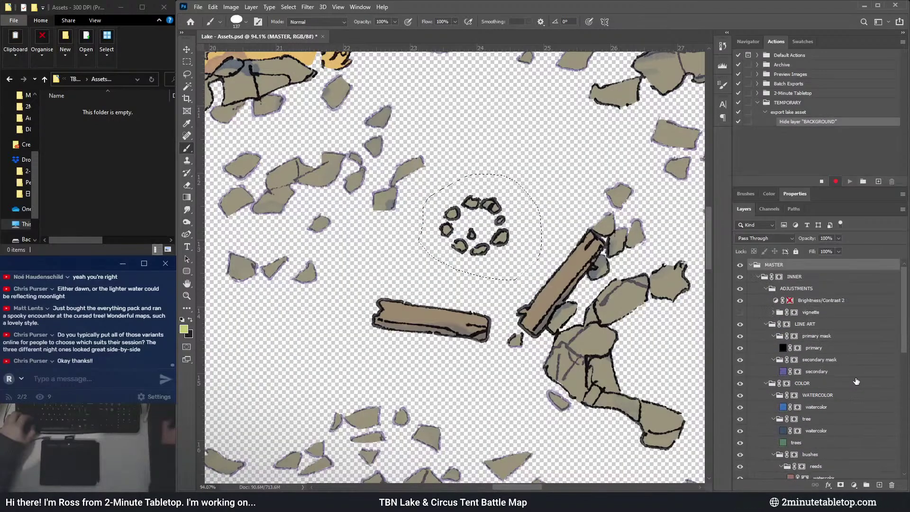
{"action": "scroll", "coordinate": [384, 286], "scroll_direction": "down", "scroll_amount": 2}
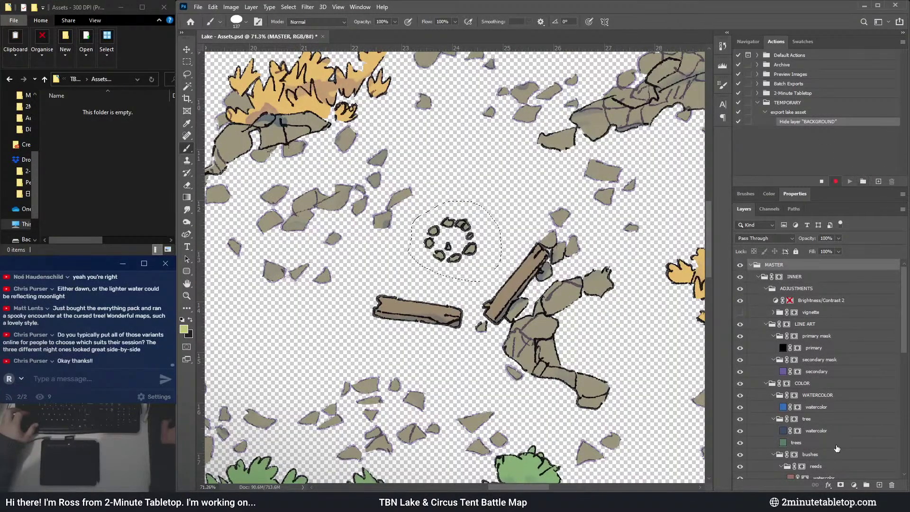
- Mask the MASTER group to the stone ring selection and trim all four sides based on transparent pixels
{"action": "left_click", "coordinate": [840, 484]}
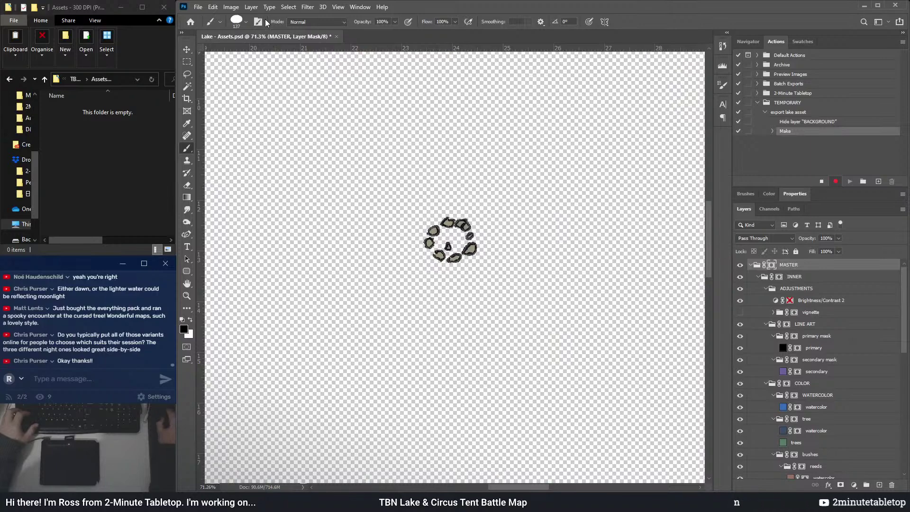
{"action": "left_click", "coordinate": [231, 7]}
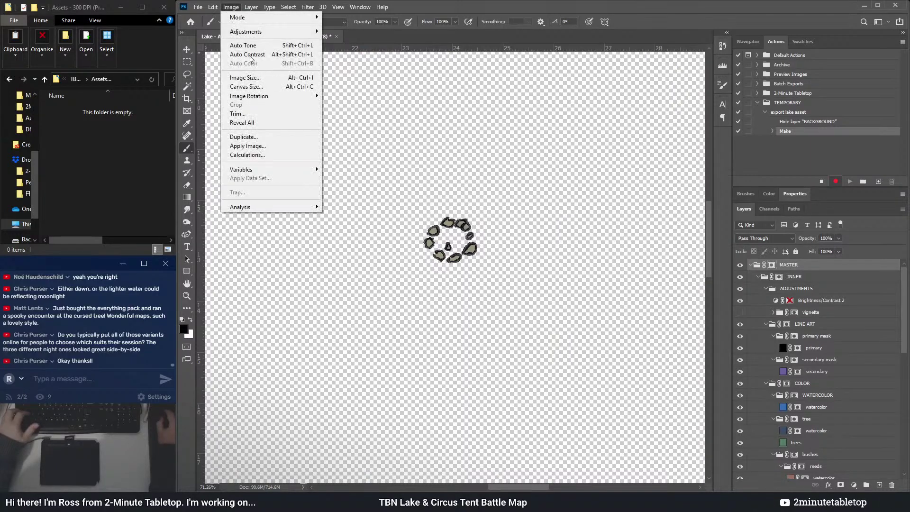
{"action": "left_click", "coordinate": [236, 111]}
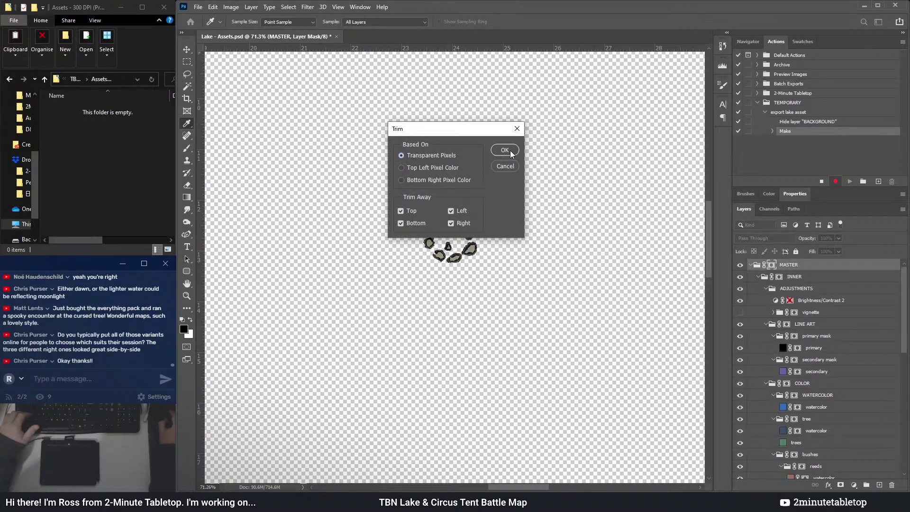
{"action": "left_click", "coordinate": [504, 150]}
{"action": "key", "text": "b"}
{"action": "scroll", "coordinate": [303, 138], "scroll_direction": "up", "scroll_amount": 2}
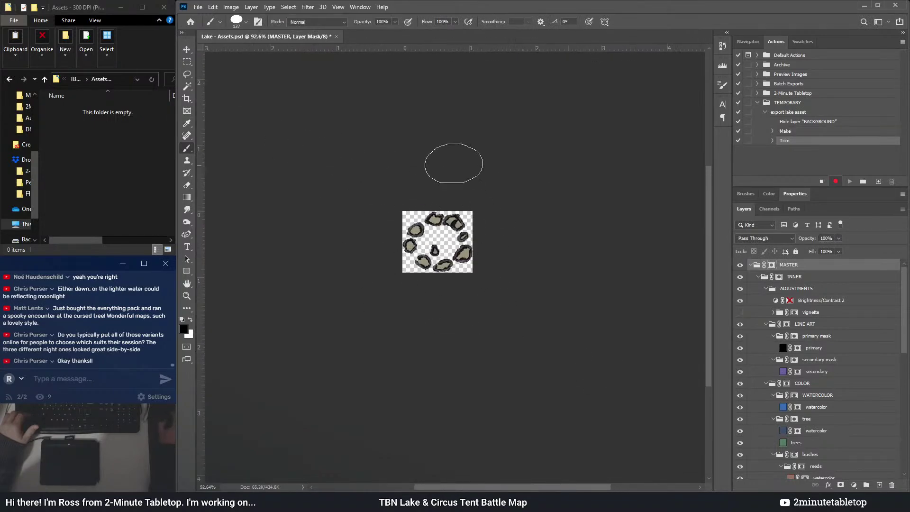
- Save the trimmed asset as a PNG named _NEW in Assets - 300 DPI (Print), using the smallest file size
{"action": "left_click", "coordinate": [198, 7]}
{"action": "left_click", "coordinate": [219, 121]}
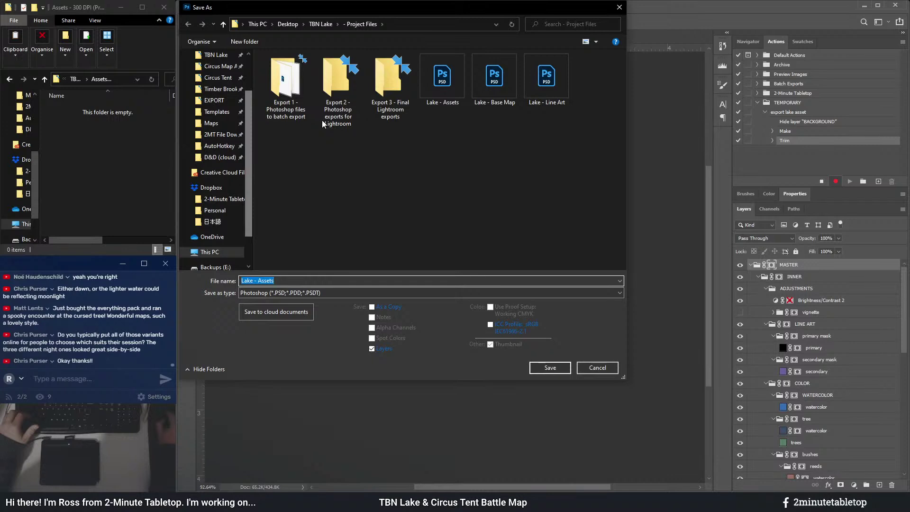
{"action": "left_click", "coordinate": [320, 24]}
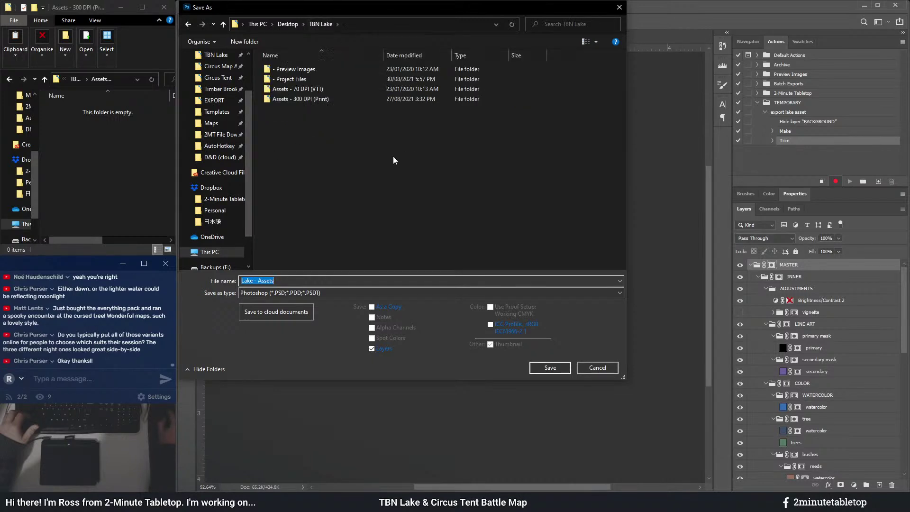
{"action": "double_click", "coordinate": [290, 99]}
{"action": "left_click", "coordinate": [298, 292]}
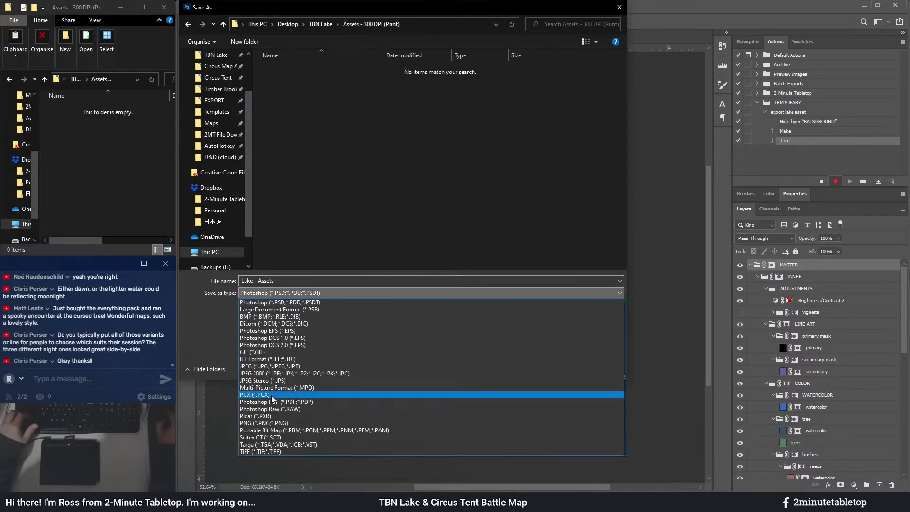
{"action": "left_click", "coordinate": [257, 423]}
{"action": "key", "text": "alt+n"}
{"action": "type", "text": "_Night"}
{"action": "key", "text": "Return"}
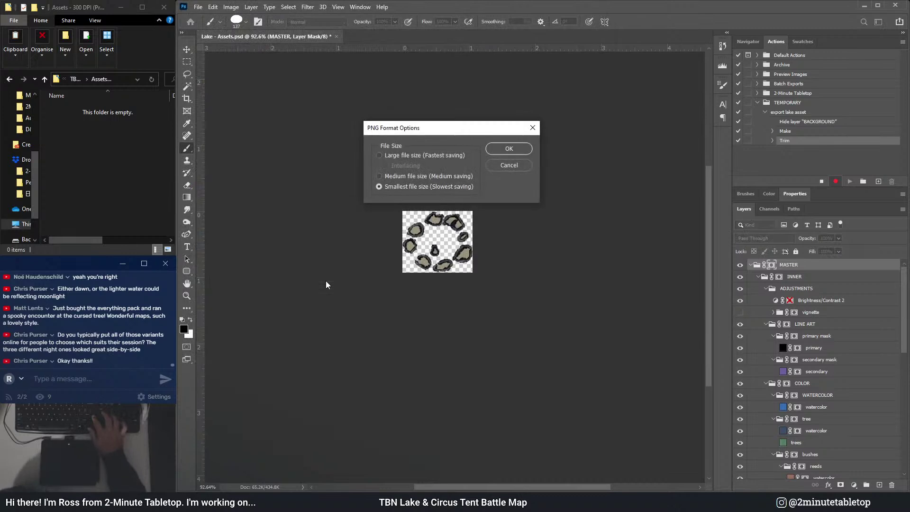
{"action": "key", "text": "Return"}
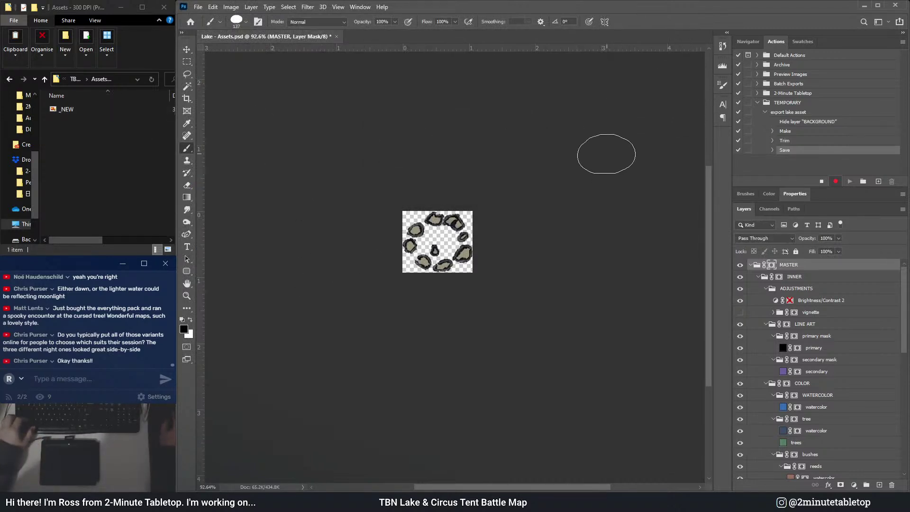
- Step back two history states and clear the selected stone ring area on the INNER group's layer mask
{"action": "key", "text": "ctrl+alt+z"}
{"action": "key", "text": "ctrl+alt+z"}
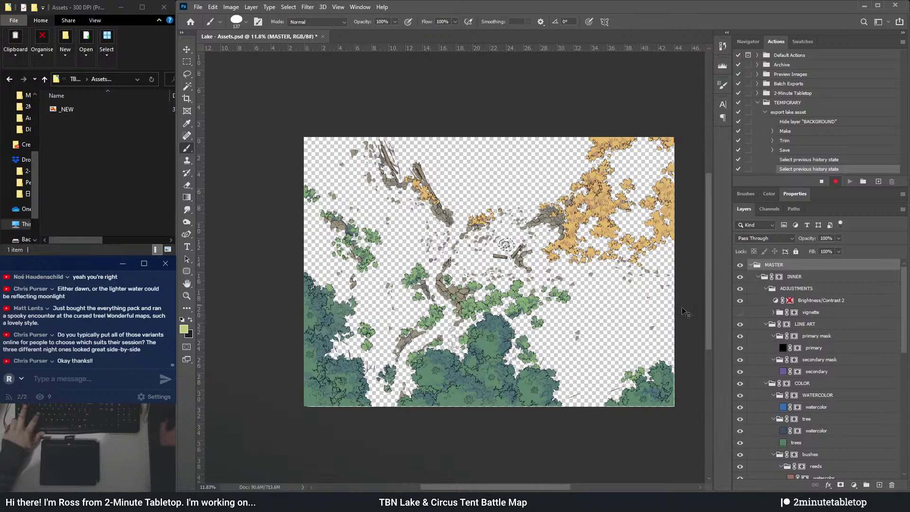
{"action": "left_click", "coordinate": [776, 278]}
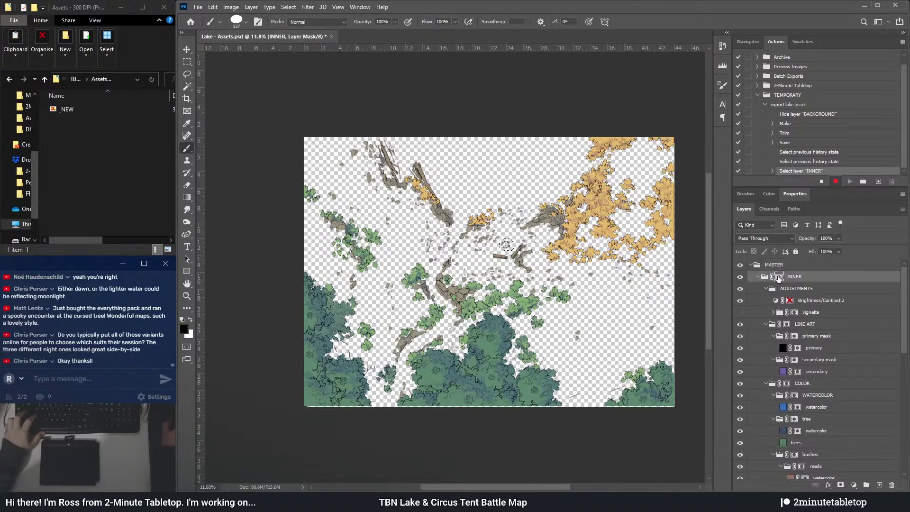
{"action": "left_click", "coordinate": [835, 181]}
{"action": "key", "text": "x"}
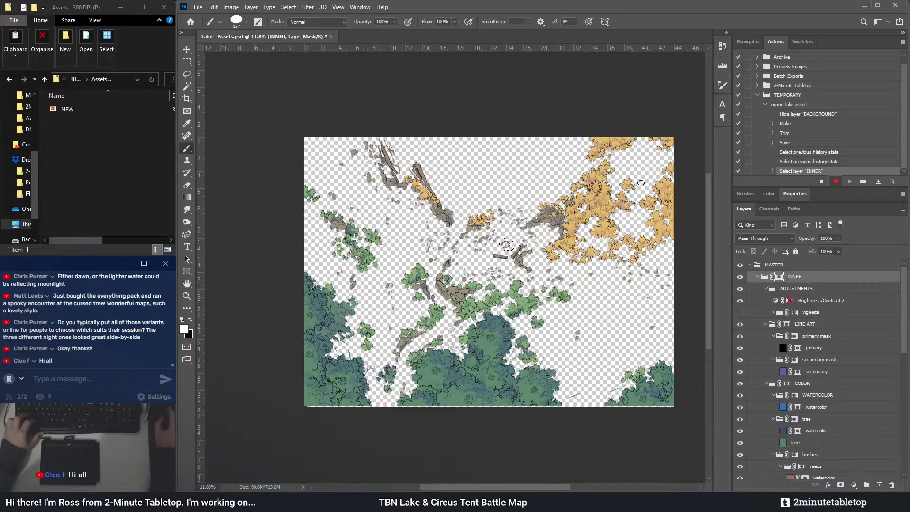
{"action": "key", "text": "Delete"}
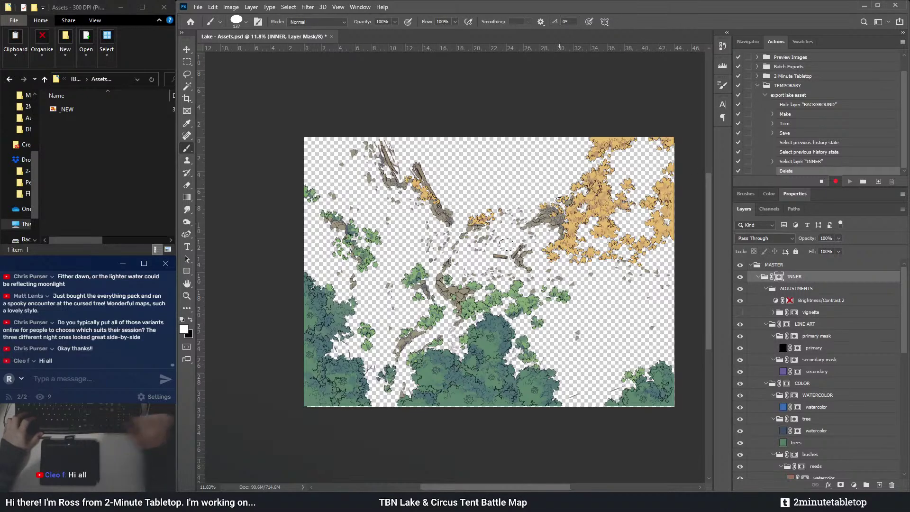
- Deselect the stone ring area and show the BACKGROUND group
{"action": "scroll", "coordinate": [558, 200], "scroll_direction": "up", "scroll_amount": 1}
{"action": "left_click", "coordinate": [782, 347], "text": "ctrl"}
{"action": "scroll", "coordinate": [850, 385], "scroll_direction": "down", "scroll_amount": 10}
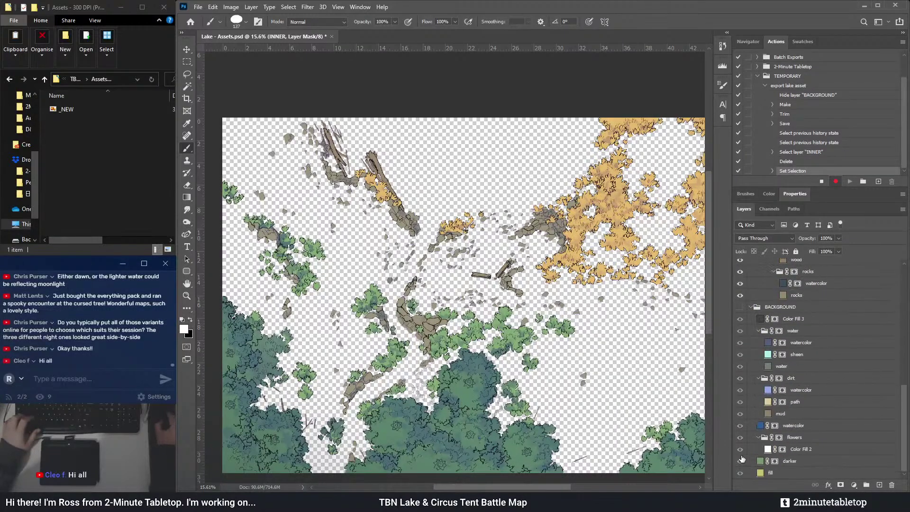
{"action": "scroll", "coordinate": [768, 390], "scroll_direction": "up", "scroll_amount": 3}
{"action": "left_click", "coordinate": [740, 365]}
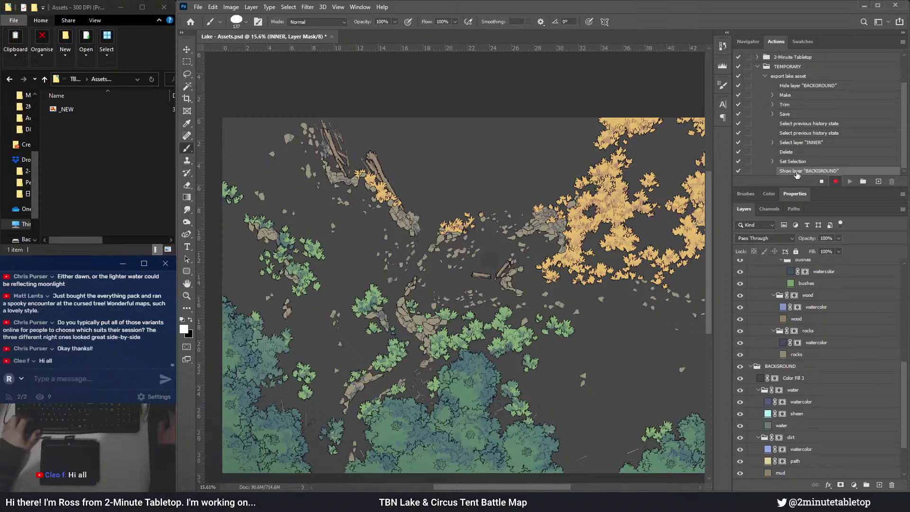
- Insert the Fit on Screen menu command at the end of the export lake asset action and fit the map in view
{"action": "left_click", "coordinate": [902, 41]}
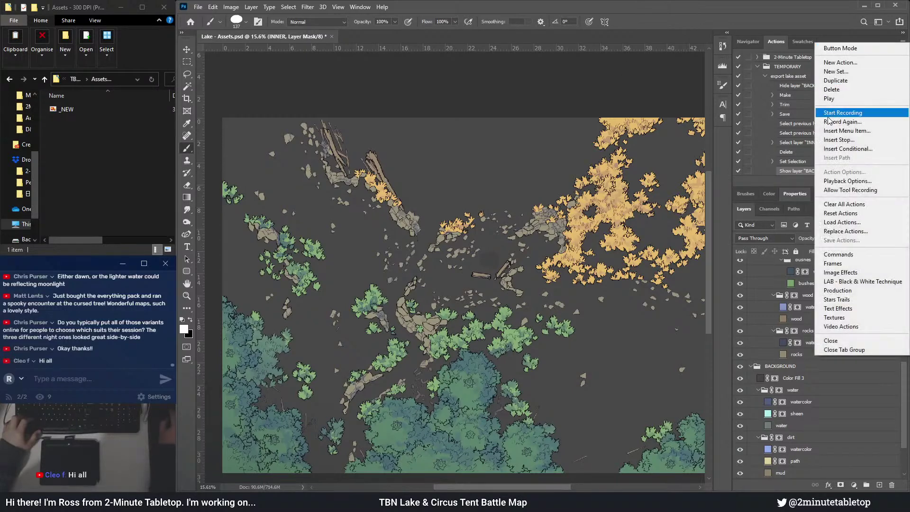
{"action": "left_click", "coordinate": [837, 133]}
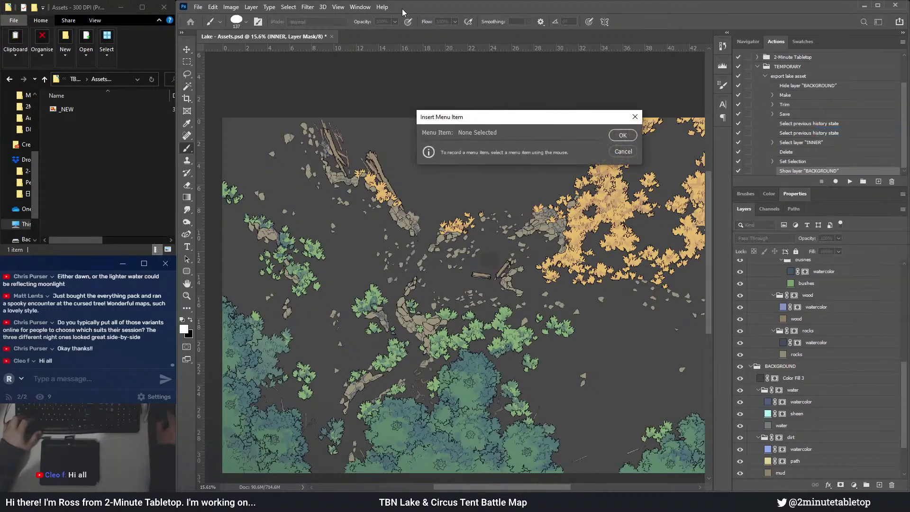
{"action": "left_click", "coordinate": [338, 7]}
{"action": "left_click", "coordinate": [356, 94]}
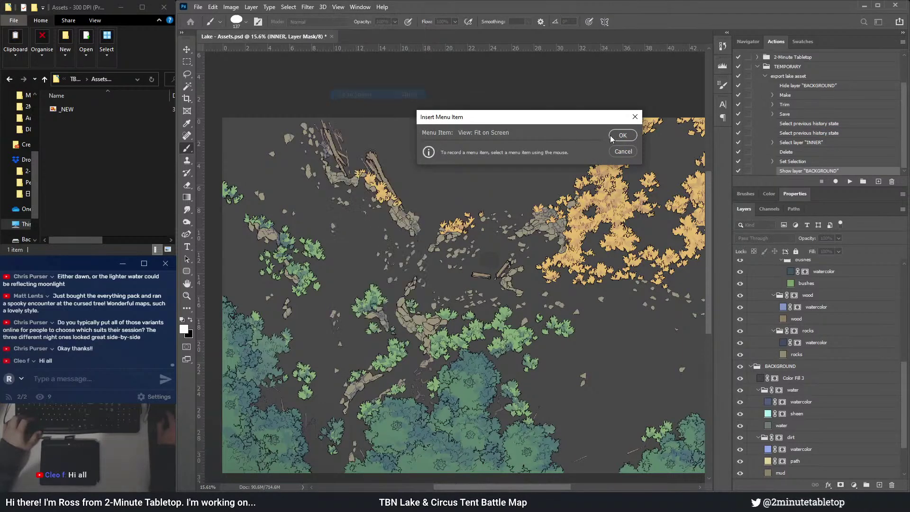
{"action": "left_click", "coordinate": [622, 135]}
{"action": "key", "text": "ctrl+0"}
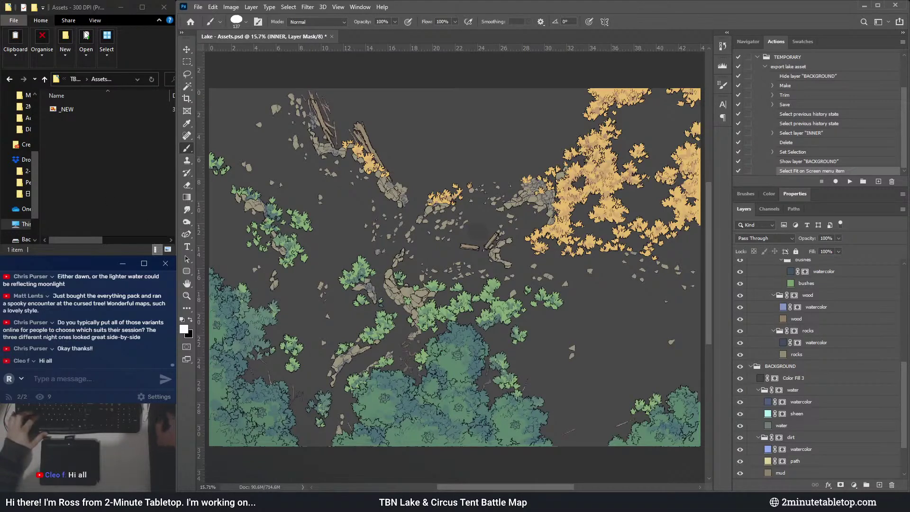
- In File Explorer, show the Assets - 300 DPI (Print) folder as icon thumbnails and rename the _NEW image to Campfire
{"action": "left_click", "coordinate": [94, 20]}
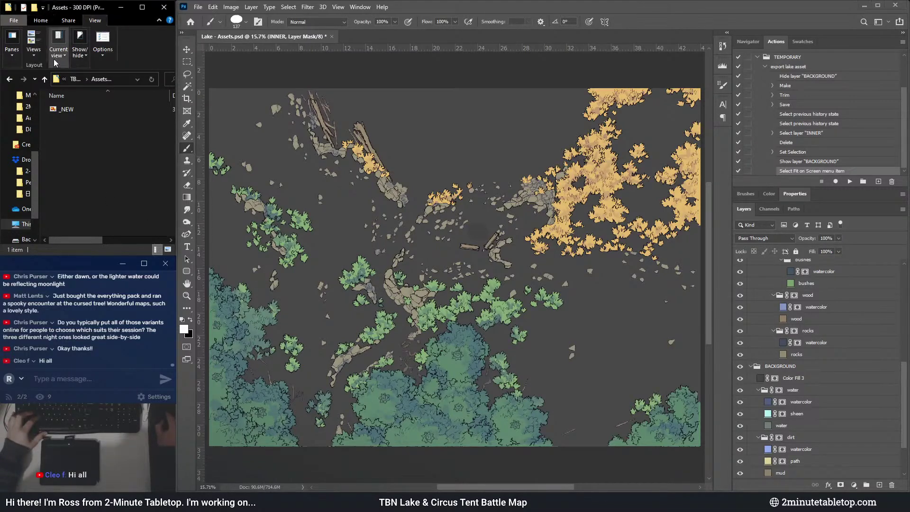
{"action": "left_click", "coordinate": [35, 52]}
{"action": "left_click", "coordinate": [86, 64]}
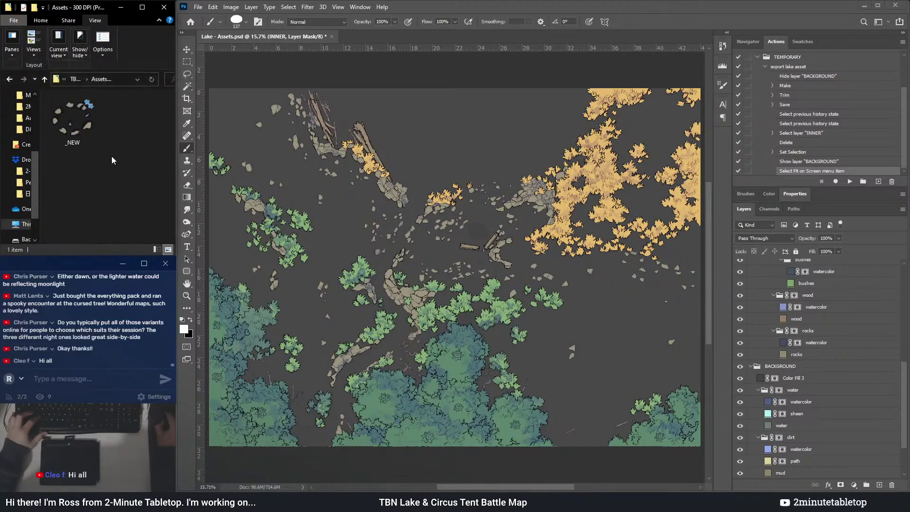
{"action": "left_click", "coordinate": [72, 139]}
{"action": "key", "text": "F2"}
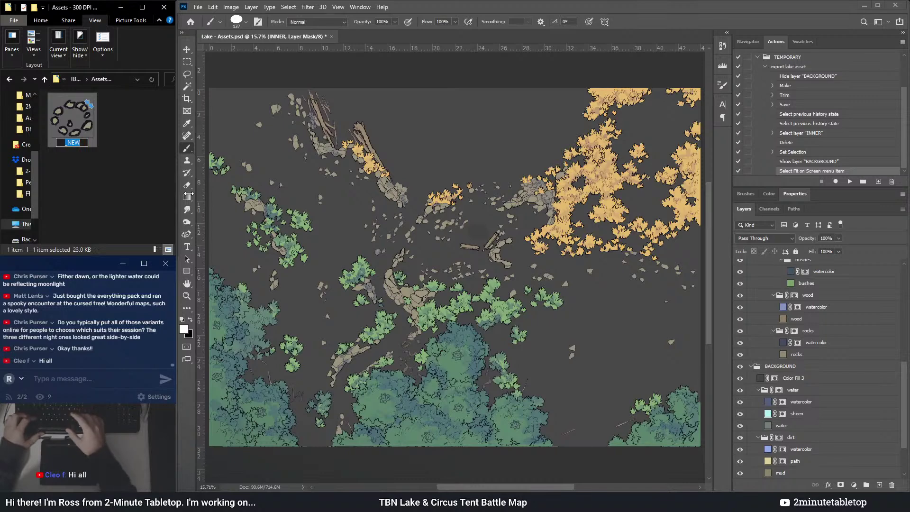
{"action": "type", "text": "Campfire"}
{"action": "key", "text": "Return"}
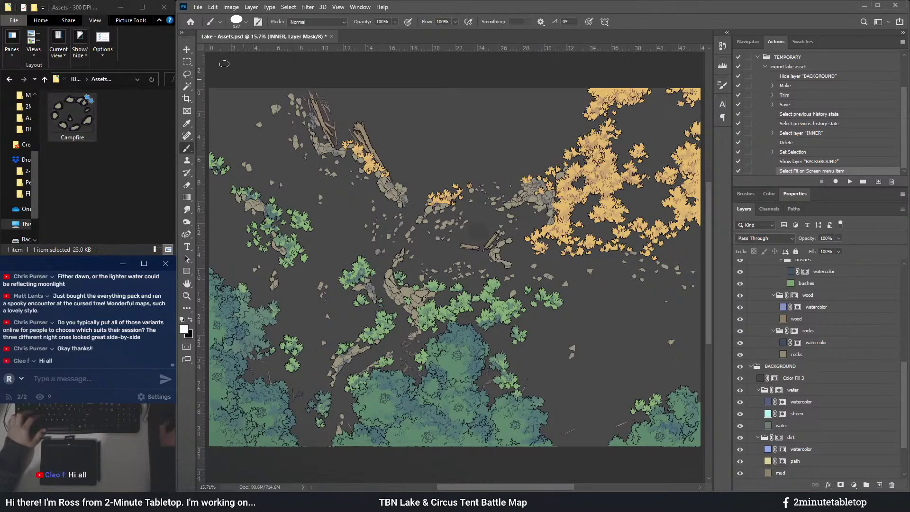
- Mask out the small loose stones around the upper end of the slanted plank on the INNER layer mask, using black and a 45 px brush
{"action": "key", "text": "l"}
{"action": "scroll", "coordinate": [494, 234], "scroll_direction": "up", "scroll_amount": 1}
{"action": "scroll", "coordinate": [495, 234], "scroll_direction": "up", "scroll_amount": 15}
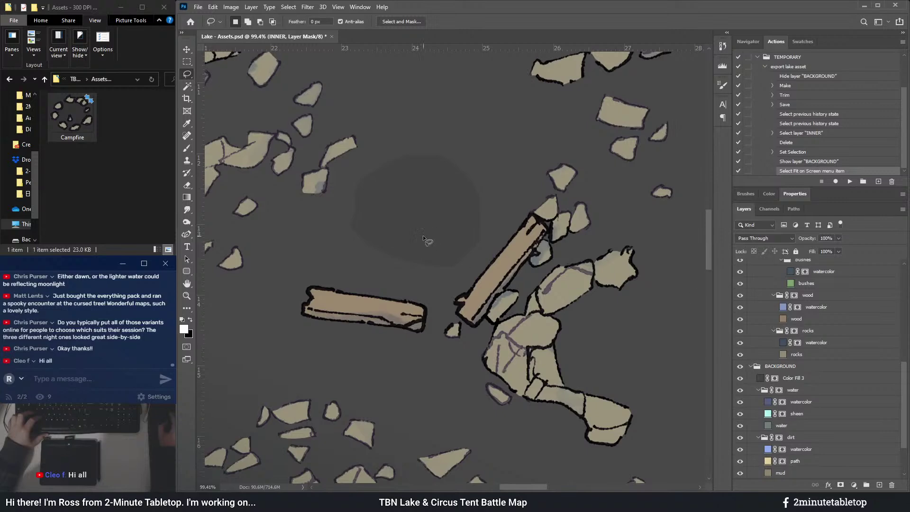
{"action": "scroll", "coordinate": [429, 242], "scroll_direction": "down", "scroll_amount": 3}
{"action": "scroll", "coordinate": [505, 284], "scroll_direction": "up", "scroll_amount": 1}
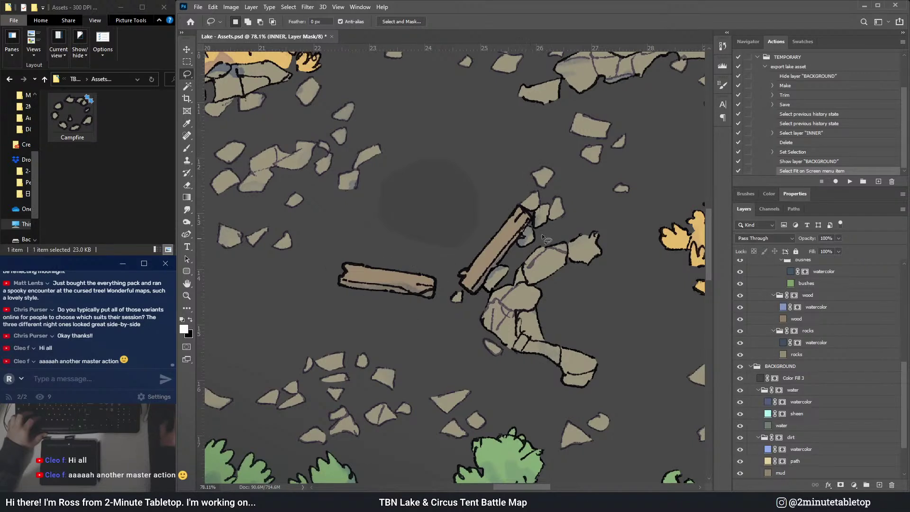
{"action": "scroll", "coordinate": [536, 194], "scroll_direction": "up", "scroll_amount": 1}
{"action": "scroll", "coordinate": [798, 315], "scroll_direction": "up", "scroll_amount": 5}
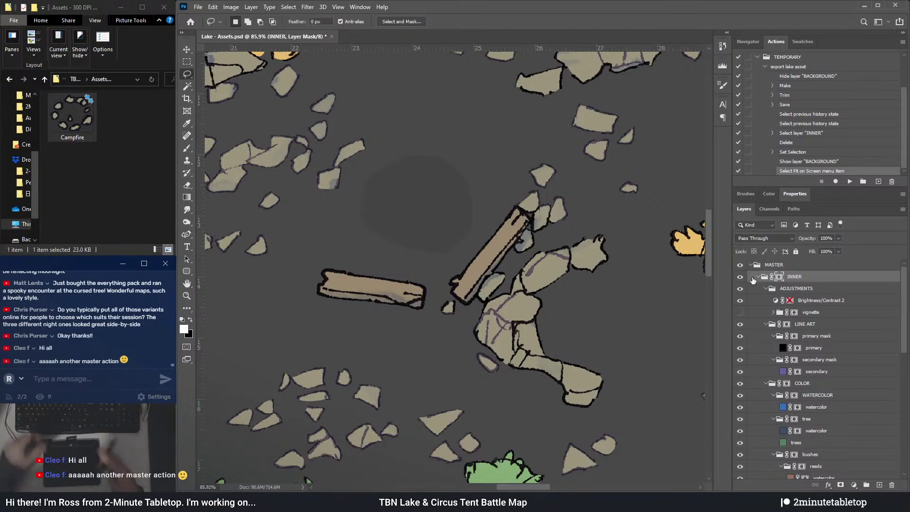
{"action": "key", "text": "b"}
{"action": "key", "text": "x"}
{"action": "left_click_drag", "start_coordinate": [535, 169], "coordinate": [559, 168]}
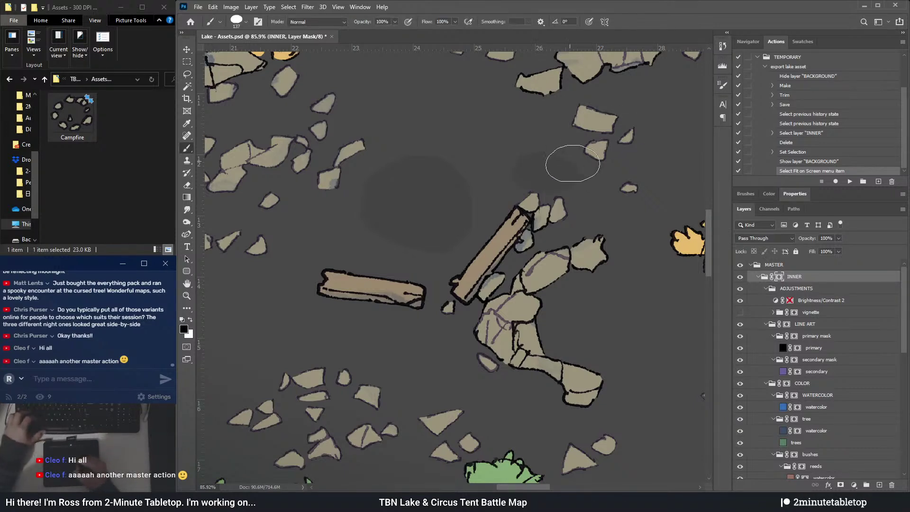
{"action": "left_click", "coordinate": [745, 194]}
{"action": "left_click_drag", "start_coordinate": [758, 220], "coordinate": [753, 221]}
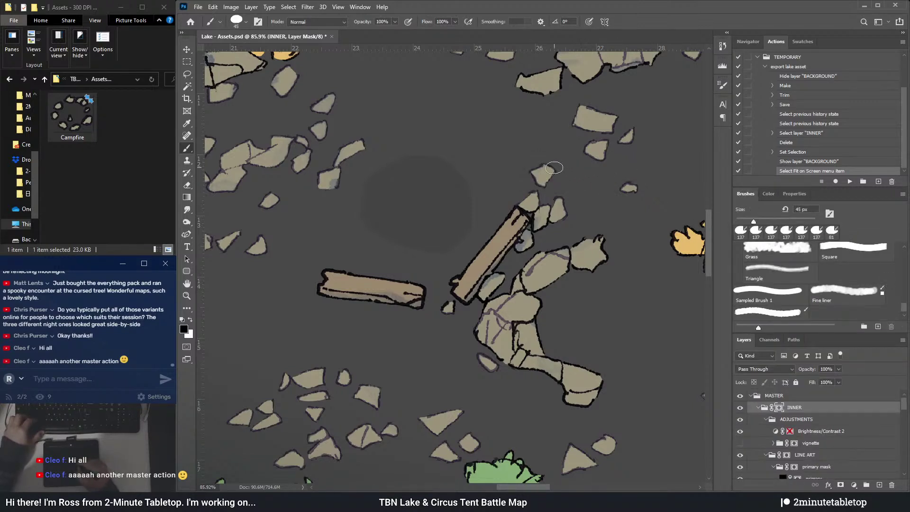
{"action": "mouse_move", "coordinate": [554, 167]}
{"action": "left_mouse_down"}
{"action": "mouse_move", "coordinate": [539, 190]}
{"action": "mouse_move", "coordinate": [550, 213]}
{"action": "mouse_move", "coordinate": [560, 195]}
{"action": "left_mouse_up"}
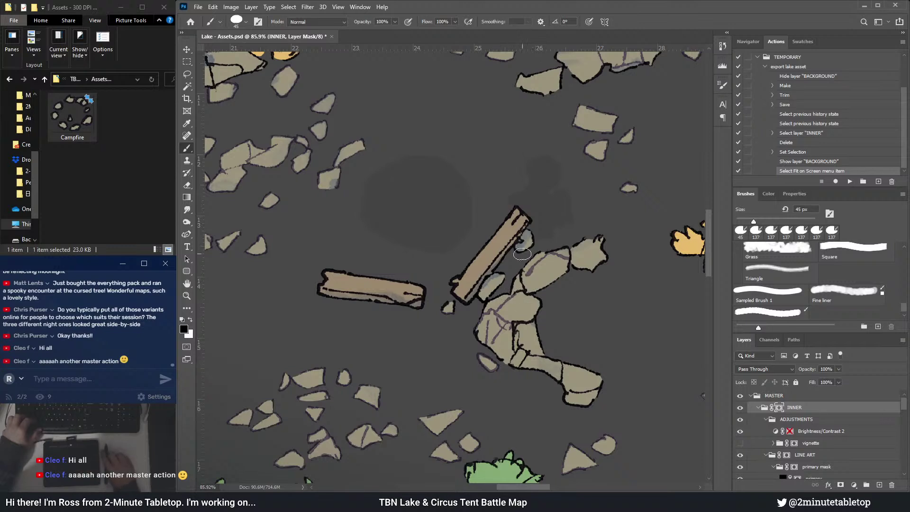
- Lasso both campsite planks together in one freehand selection
{"action": "left_click", "coordinate": [190, 75]}
{"action": "mouse_move", "coordinate": [431, 268]}
{"action": "left_mouse_down"}
{"action": "mouse_move", "coordinate": [381, 250]}
{"action": "mouse_move", "coordinate": [314, 251]}
{"action": "left_mouse_up"}
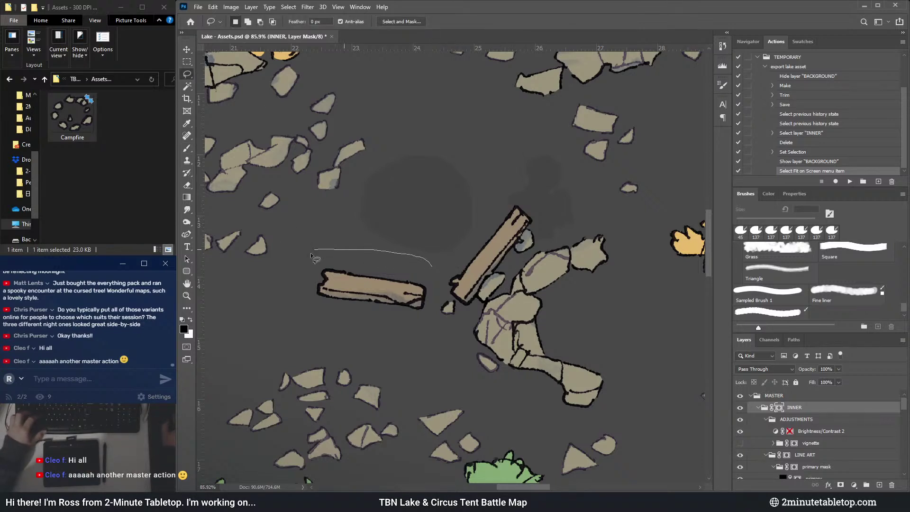
{"action": "mouse_move", "coordinate": [412, 321]}
{"action": "left_mouse_down"}
{"action": "mouse_move", "coordinate": [458, 325]}
{"action": "mouse_move", "coordinate": [504, 290]}
{"action": "left_mouse_up"}
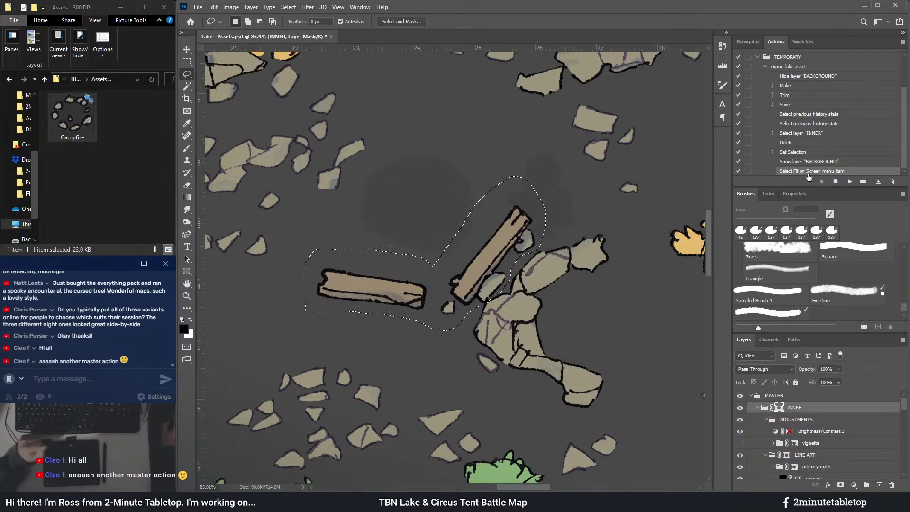
- Try to run the export lake asset action on the two-plank selection, stop it at the Make command and show the BACKGROUND group again
{"action": "left_click", "coordinate": [788, 67]}
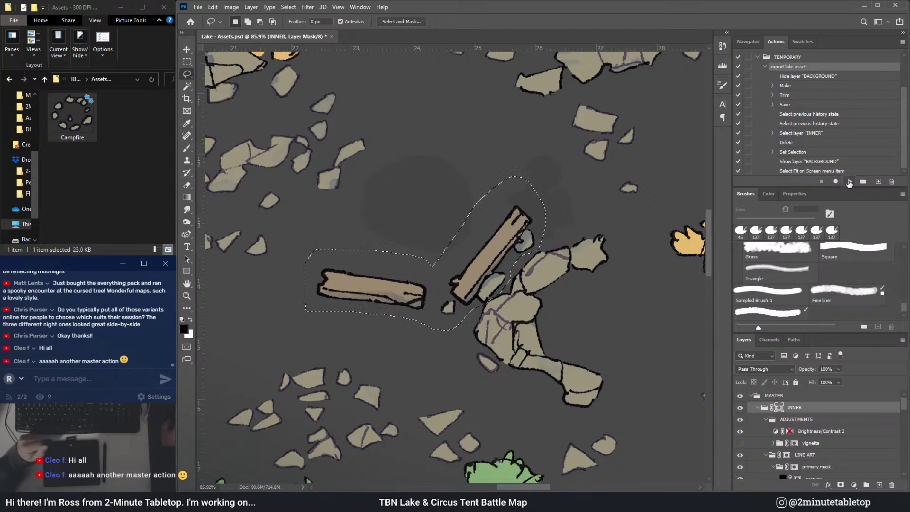
{"action": "left_click", "coordinate": [849, 182]}
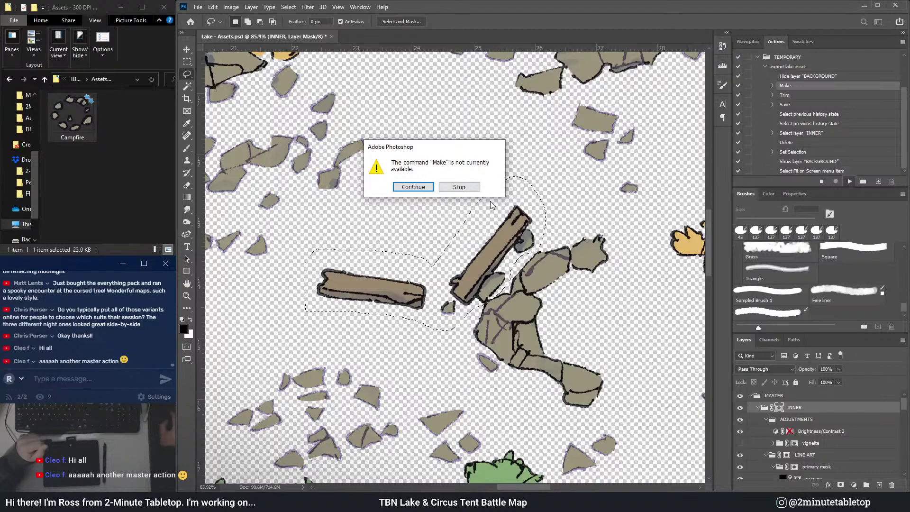
{"action": "left_click", "coordinate": [457, 189]}
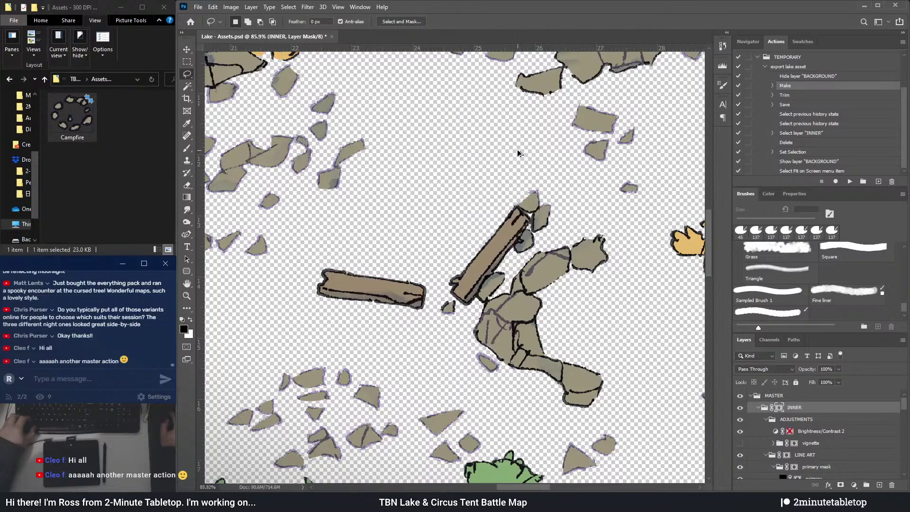
{"action": "mouse_move", "coordinate": [542, 223]}
{"action": "left_mouse_down"}
{"action": "mouse_move", "coordinate": [466, 237]}
{"action": "mouse_move", "coordinate": [541, 230]}
{"action": "left_mouse_up"}
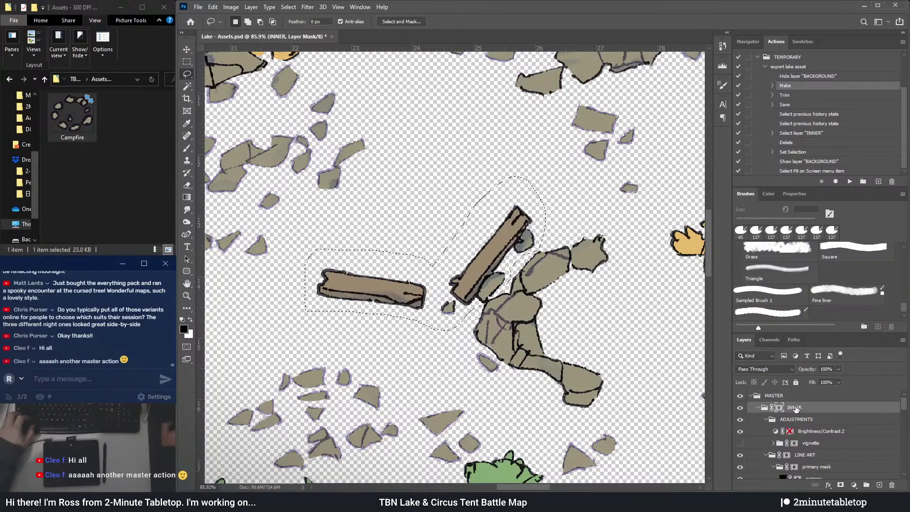
{"action": "scroll", "coordinate": [818, 434], "scroll_direction": "down", "scroll_amount": 5}
{"action": "scroll", "coordinate": [818, 433], "scroll_direction": "down", "scroll_amount": 5}
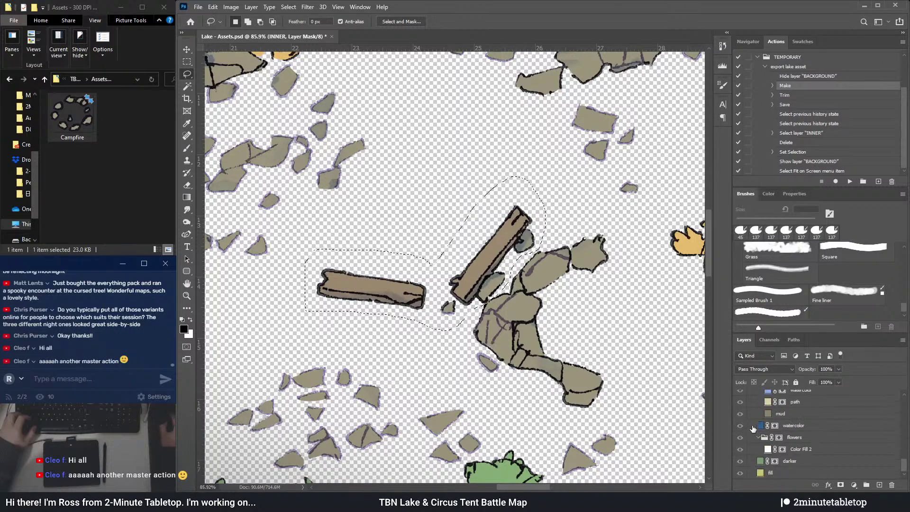
{"action": "scroll", "coordinate": [768, 429], "scroll_direction": "down", "scroll_amount": 3}
{"action": "left_click", "coordinate": [740, 449]}
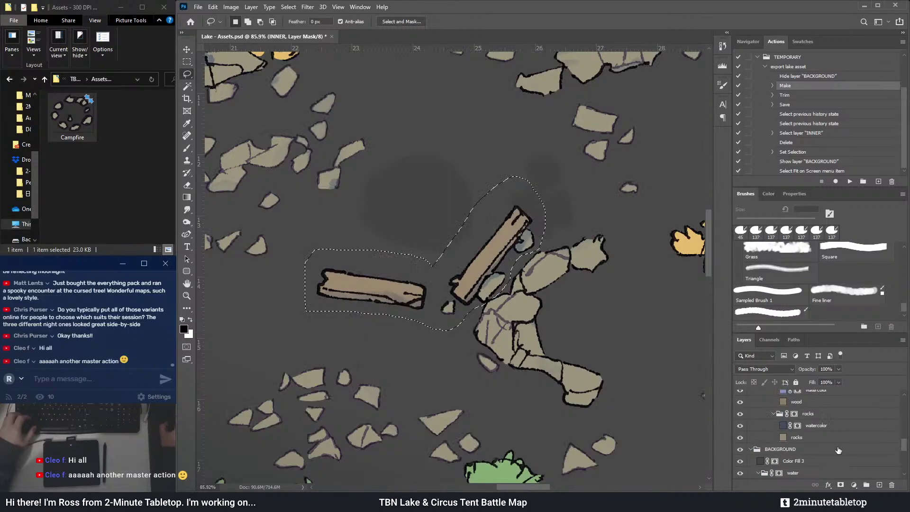
{"action": "scroll", "coordinate": [805, 439], "scroll_direction": "up", "scroll_amount": 15}
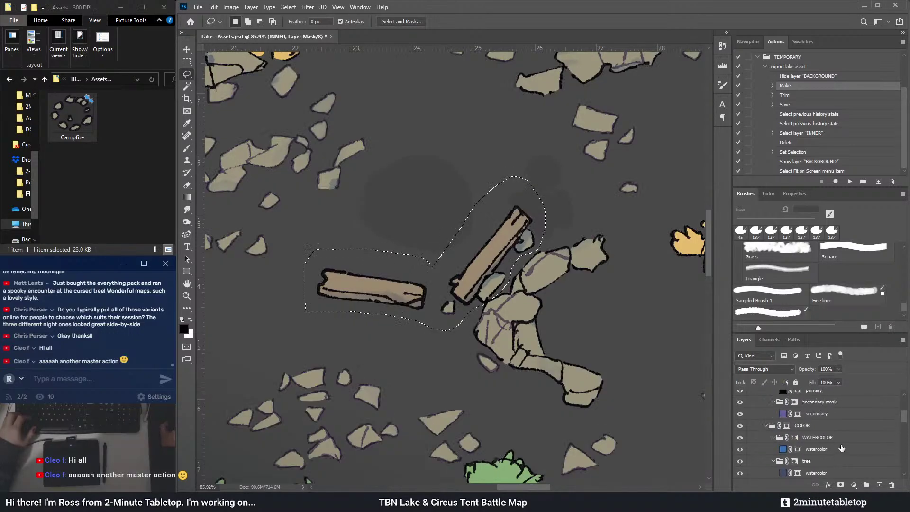
- Record selecting the MASTER group into the export lake asset action, directly after its Hide layer "BACKGROUND" command
{"action": "left_click", "coordinate": [801, 77]}
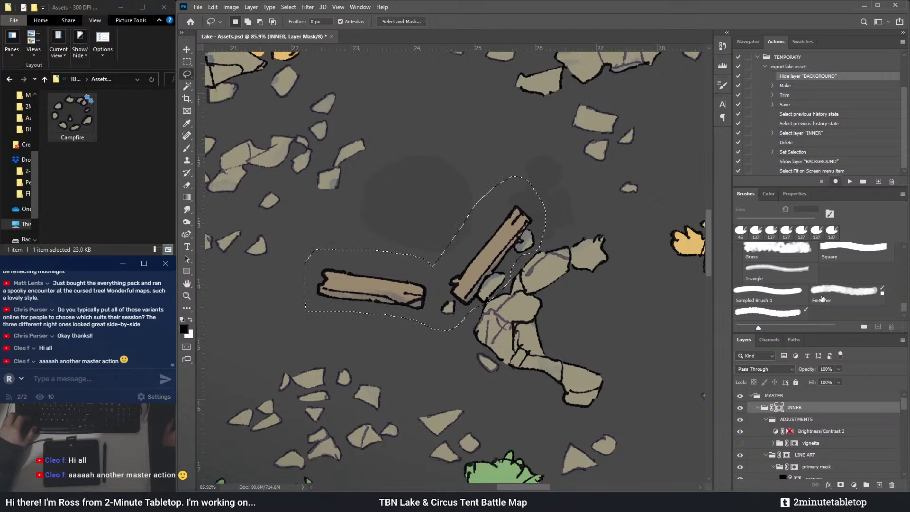
{"action": "left_click", "coordinate": [770, 398]}
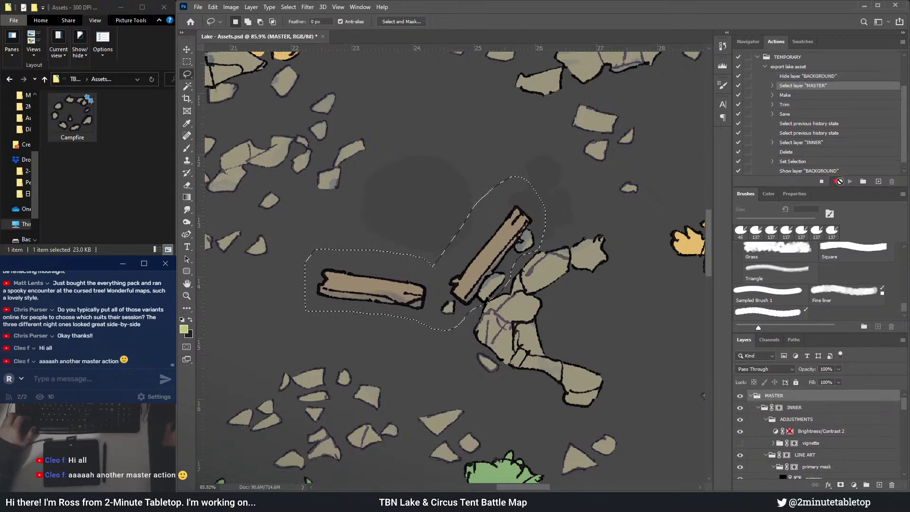
{"action": "left_click", "coordinate": [821, 182]}
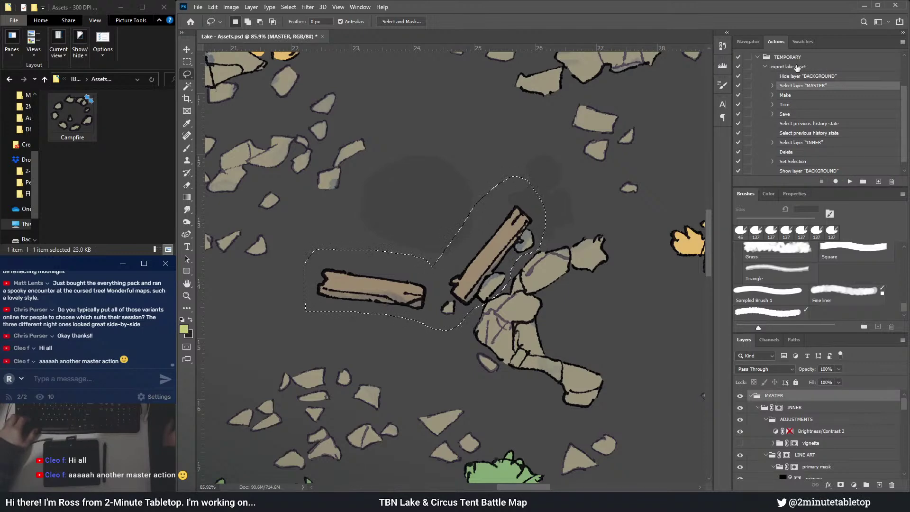
- Run the export lake asset action from its beginning on the two planks and check the _NEW image in File Explorer
{"action": "left_click", "coordinate": [797, 67]}
{"action": "left_click", "coordinate": [849, 183]}
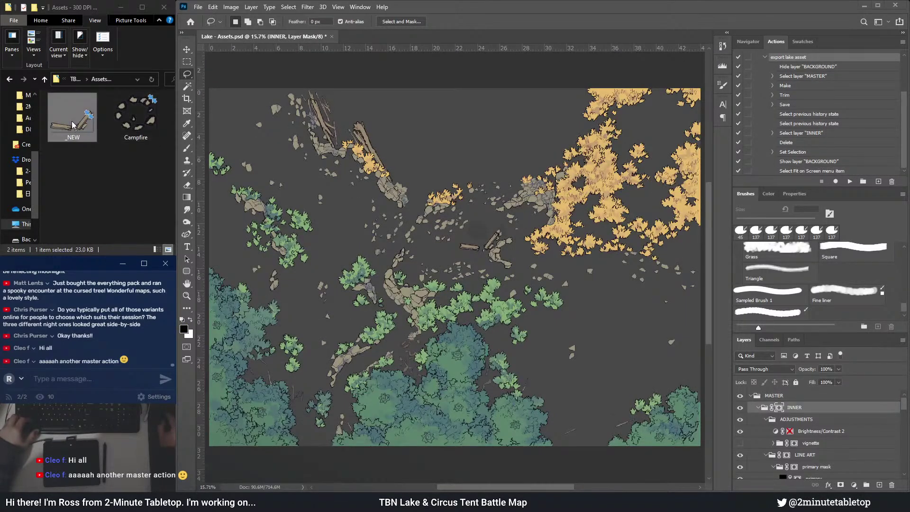
{"action": "left_click", "coordinate": [72, 125]}
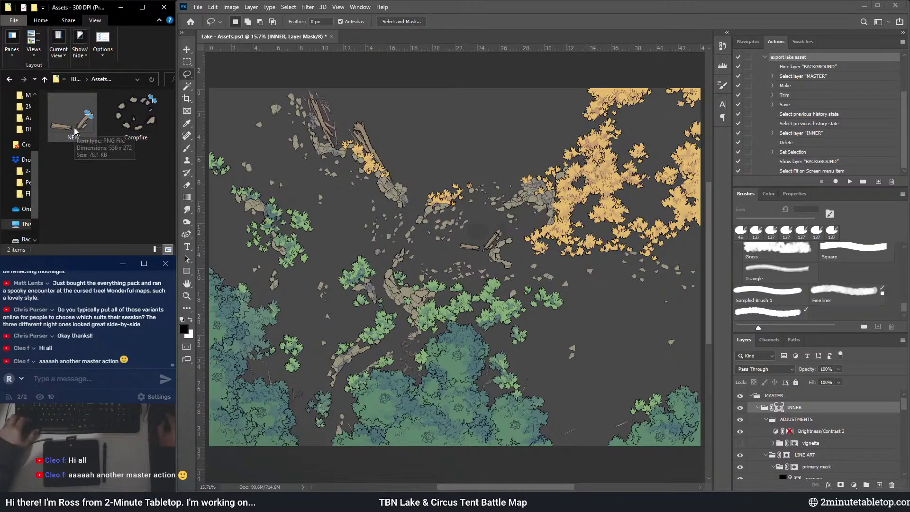
- Undo the action's removal of the two planks in Photoshop and delete the _NEW image in File Explorer
{"action": "left_click", "coordinate": [578, 15]}
{"action": "scroll", "coordinate": [498, 226], "scroll_direction": "up", "scroll_amount": 2}
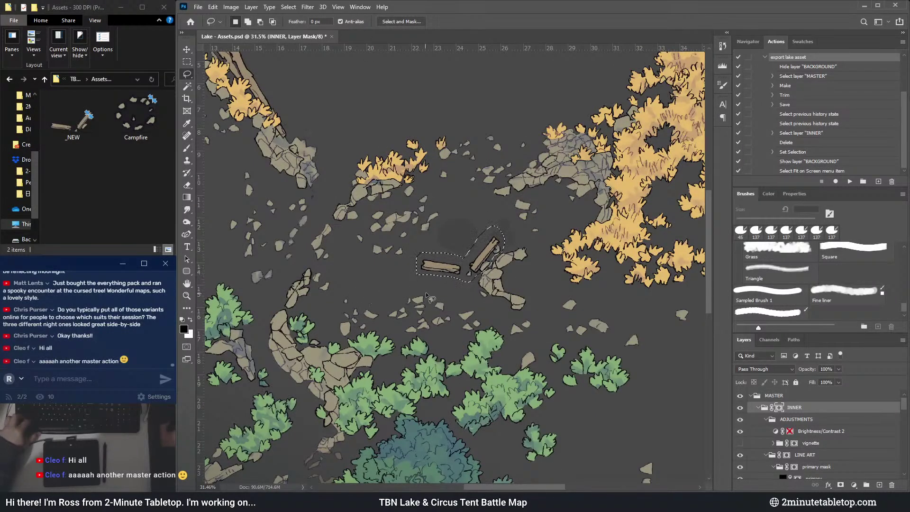
{"action": "scroll", "coordinate": [465, 264], "scroll_direction": "up", "scroll_amount": 2}
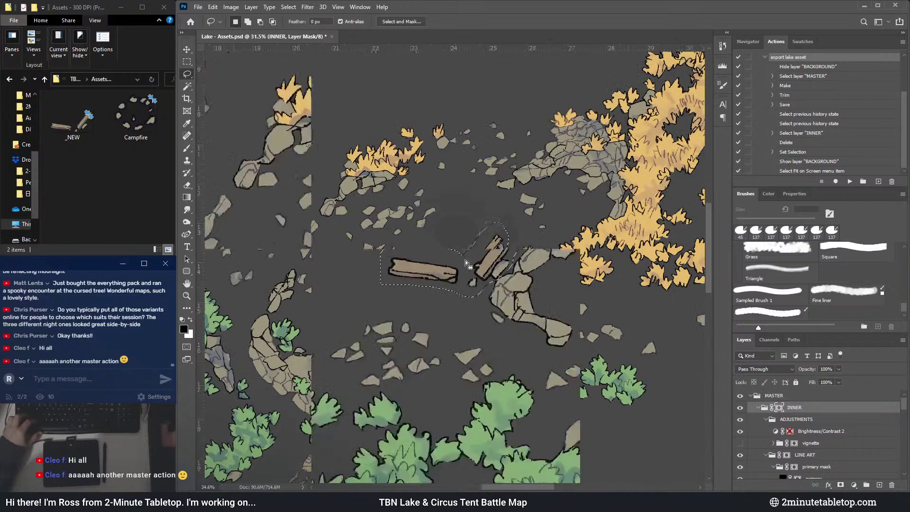
{"action": "left_click", "coordinate": [80, 128]}
{"action": "key", "text": "Delete"}
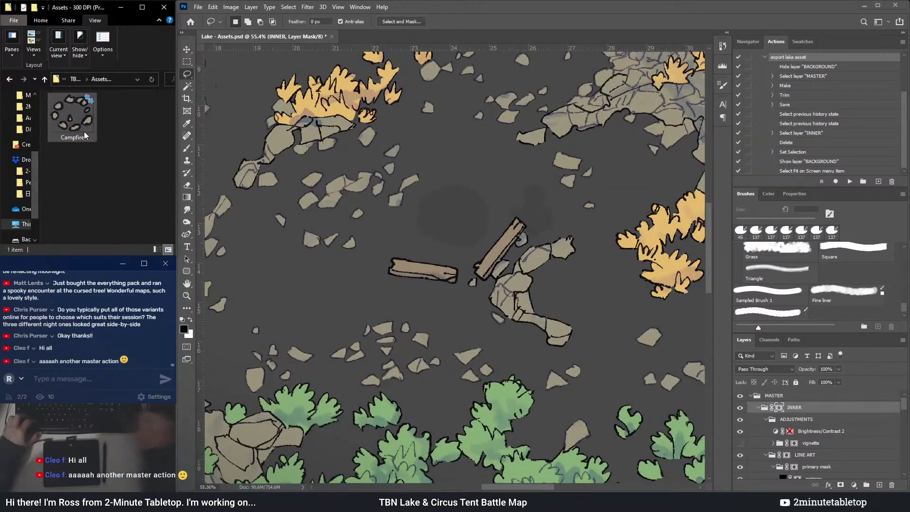
- Deselect the planks and mask out the small stone between them on the INNER layer mask with the 45 px black brush
{"action": "scroll", "coordinate": [431, 256], "scroll_direction": "up", "scroll_amount": 1}
{"action": "scroll", "coordinate": [431, 255], "scroll_direction": "up", "scroll_amount": 2}
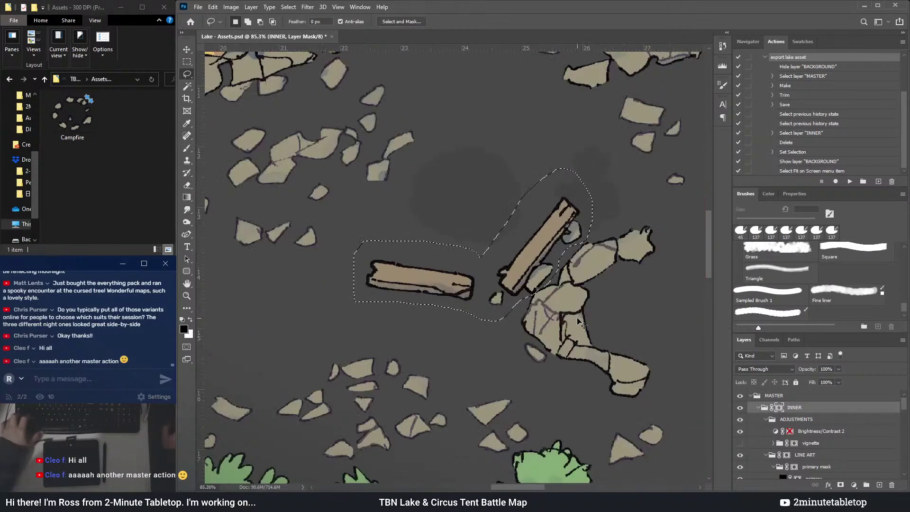
{"action": "key", "text": "ctrl+d"}
{"action": "key", "text": "b"}
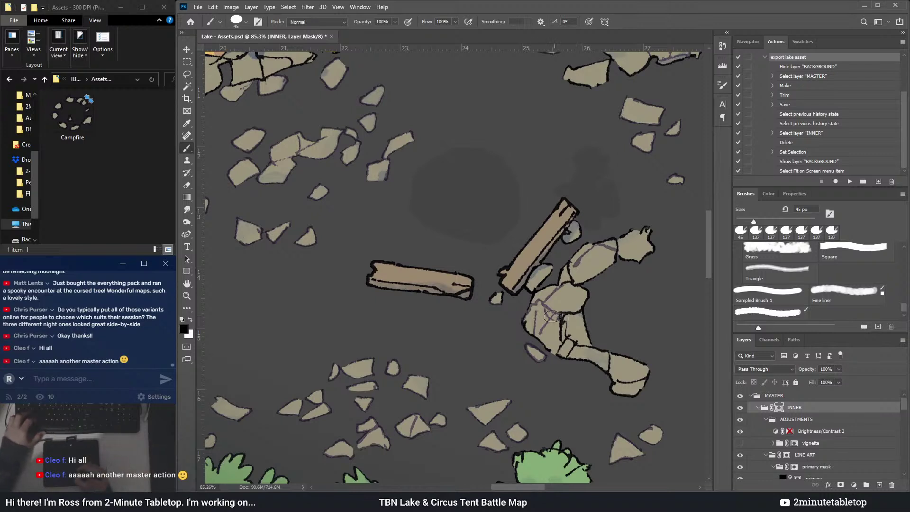
{"action": "left_click_drag", "start_coordinate": [527, 311], "coordinate": [586, 292]}
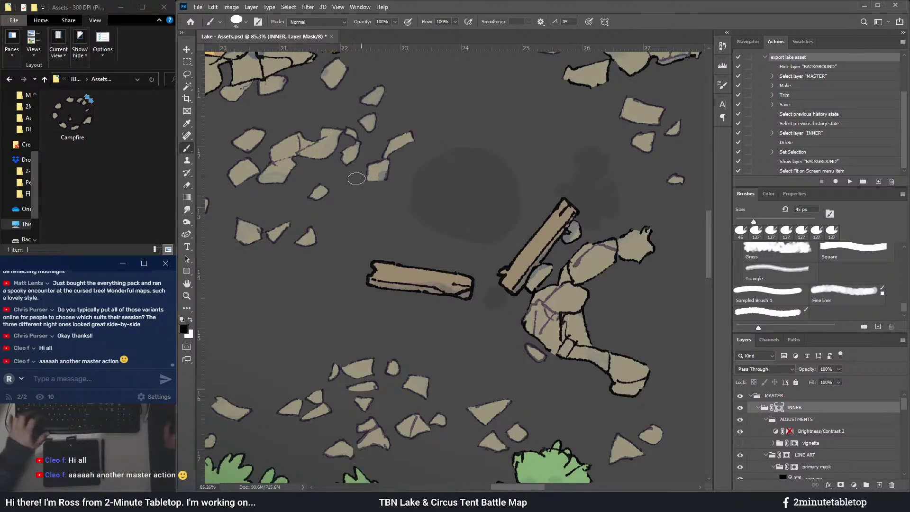
- Swap the mask colours to white foreground, lasso the slanted plank with its two adjoining stones and run the export lake asset action on it
{"action": "key", "text": "l"}
{"action": "key", "text": "x"}
{"action": "scroll", "coordinate": [599, 280], "scroll_direction": "up", "scroll_amount": 6}
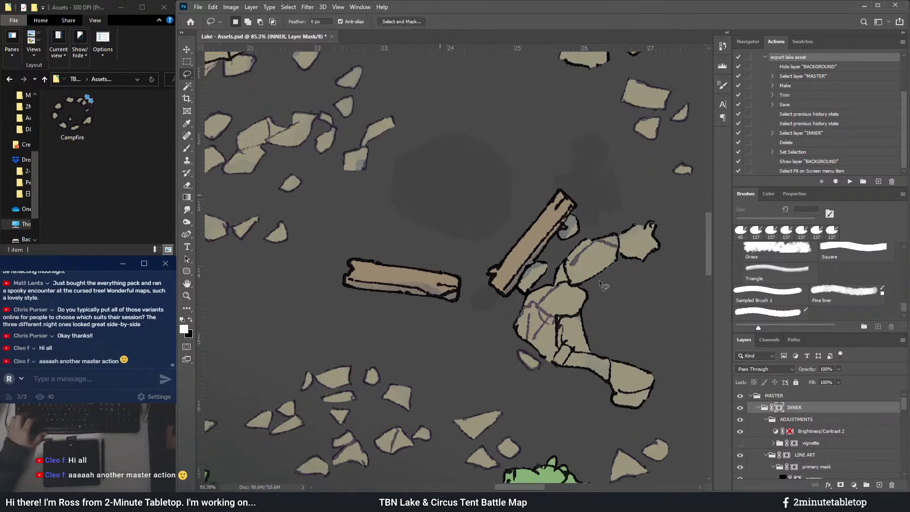
{"action": "left_click_drag", "start_coordinate": [406, 274], "coordinate": [452, 315]}
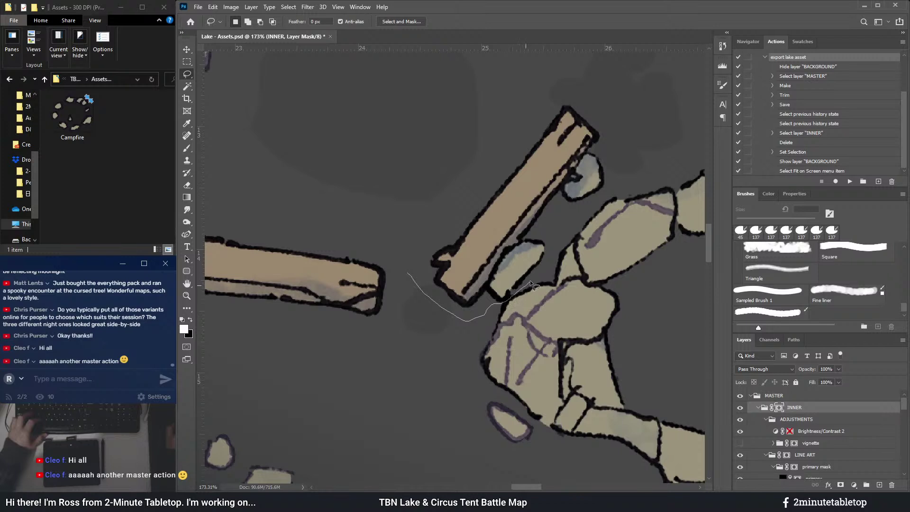
{"action": "mouse_move", "coordinate": [595, 207]}
{"action": "left_mouse_down"}
{"action": "mouse_move", "coordinate": [634, 122]}
{"action": "mouse_move", "coordinate": [440, 159]}
{"action": "left_mouse_up"}
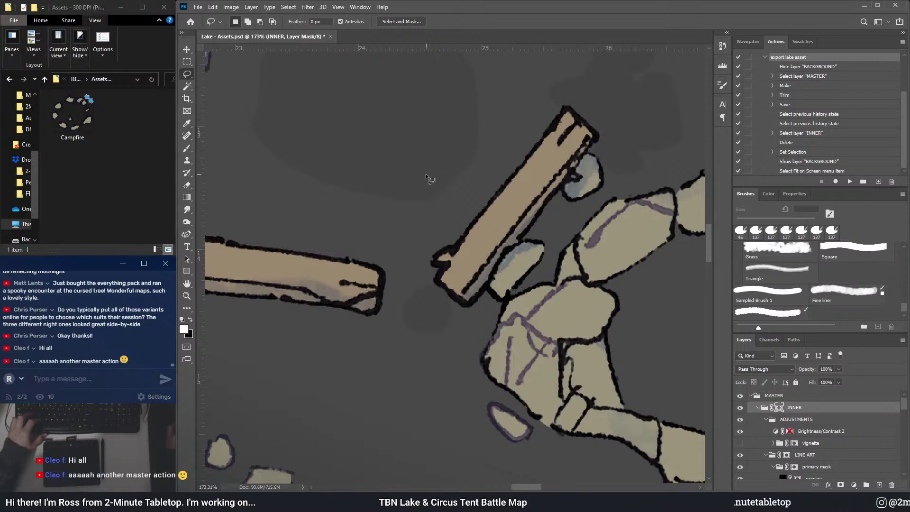
{"action": "left_click", "coordinate": [850, 182]}
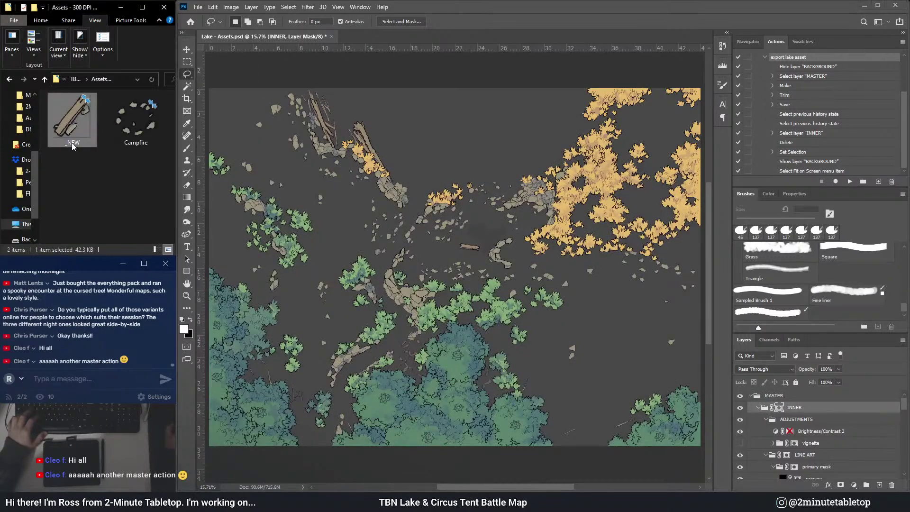
- In File Explorer, rename the Campfire image to Campsite fire ring
{"action": "left_click", "coordinate": [72, 132]}
{"action": "left_click", "coordinate": [143, 117]}
{"action": "left_click", "coordinate": [130, 141]}
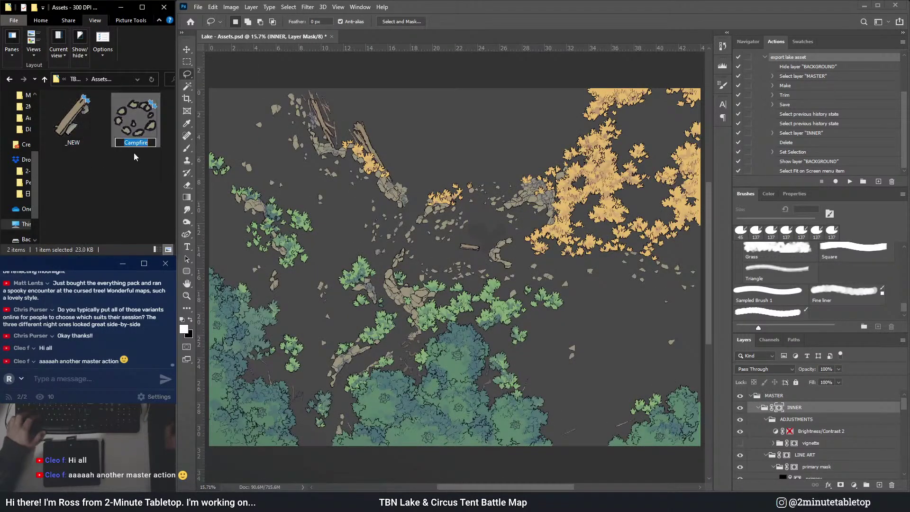
{"action": "type", "text": "Campsite"}
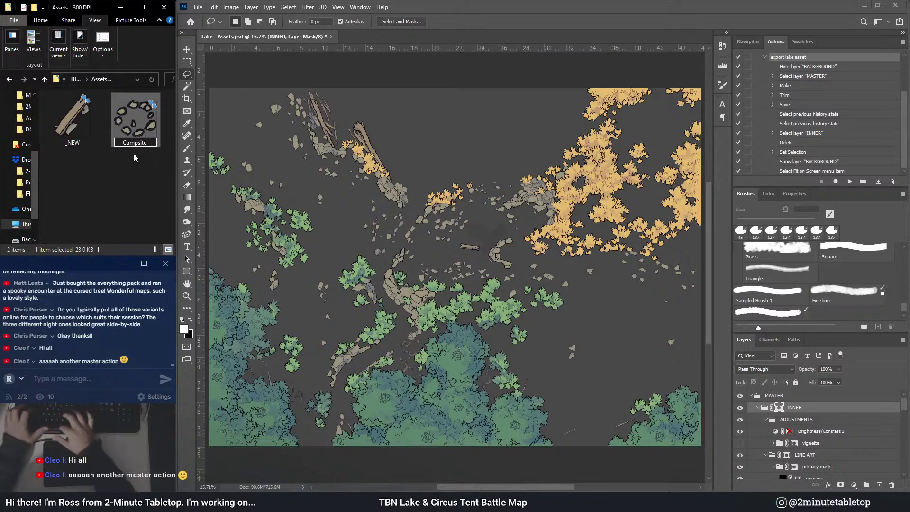
{"action": "type", "text": " fire ring"}
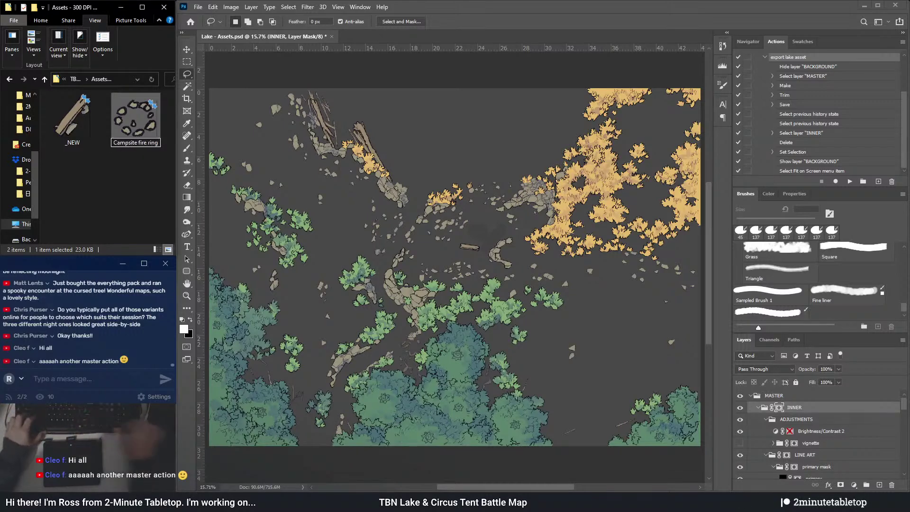
{"action": "key", "text": "Return"}
- In File Explorer, rename the exported slanted plank image from _NEW to Campsite log bench 1
{"action": "key", "text": "Left"}
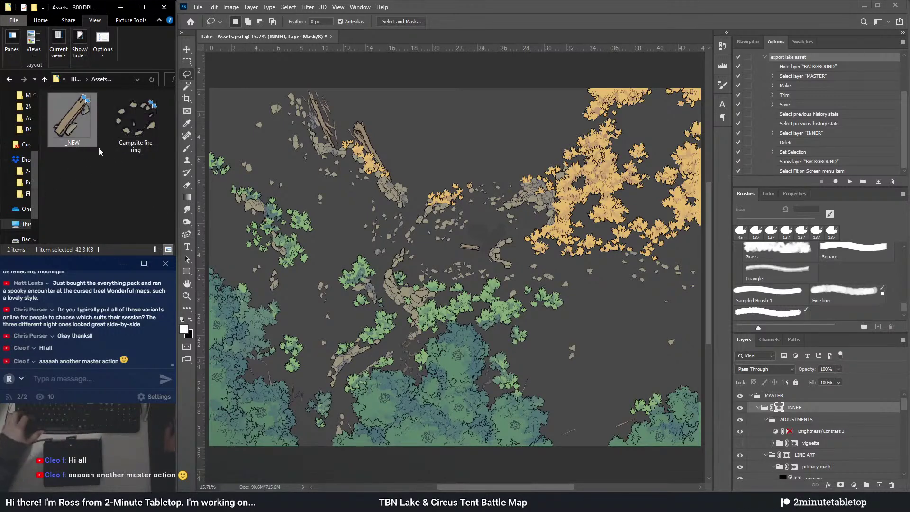
{"action": "key", "text": "F2"}
{"action": "type", "text": "Campsite"}
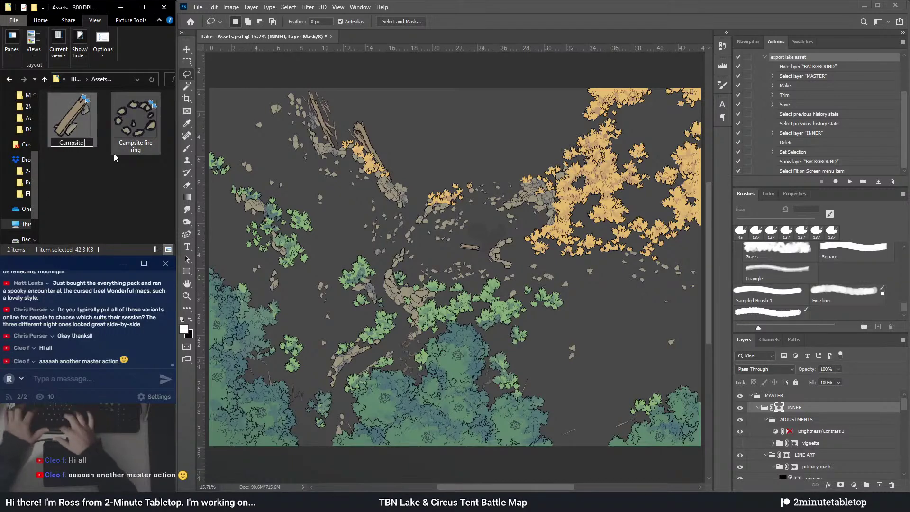
{"action": "type", "text": " log bench 1"}
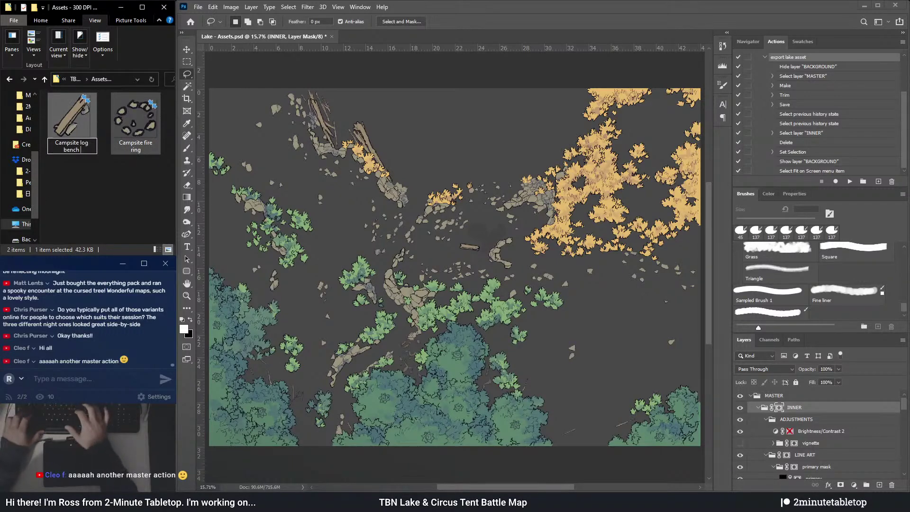
{"action": "key", "text": "Return"}
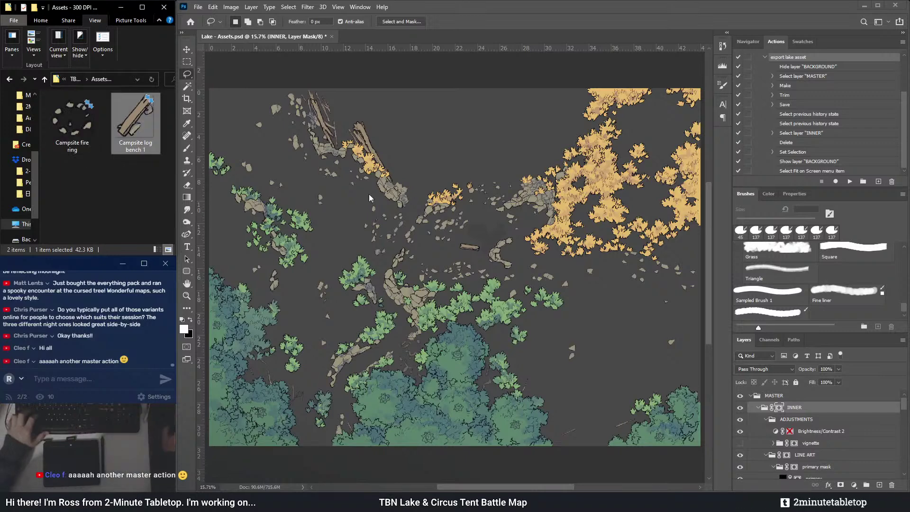
- In Photoshop, lasso the remaining horizontal plank near the map's centre and run the export lake asset action on it
{"action": "left_click", "coordinate": [480, 254]}
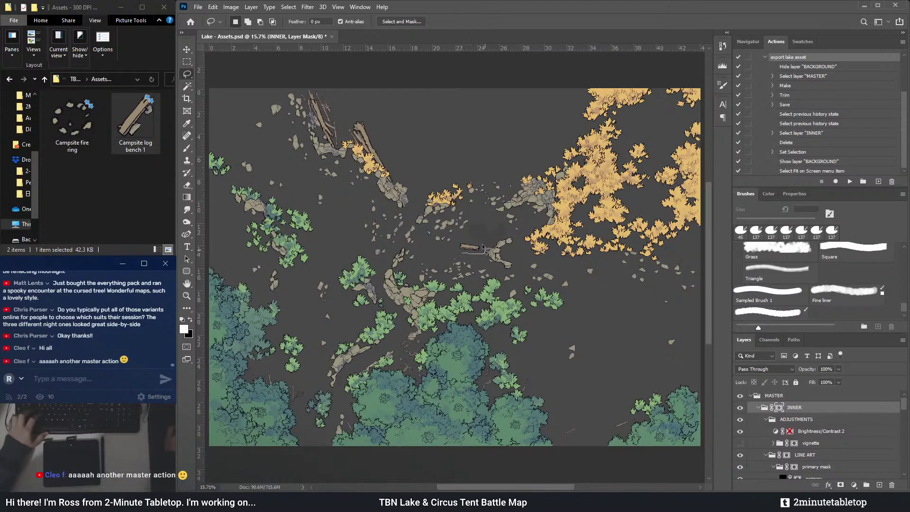
{"action": "left_click_drag", "start_coordinate": [453, 251], "coordinate": [455, 251]}
{"action": "left_click", "coordinate": [849, 182]}
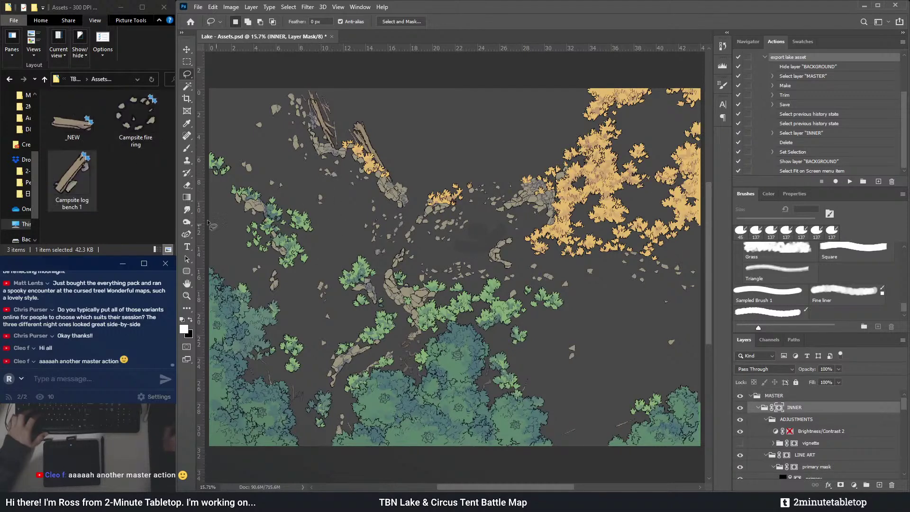
- In File Explorer, rename the newly exported horizontal plank image to Campsite log bench 2
{"action": "left_click", "coordinate": [74, 142]}
{"action": "key", "text": "F2"}
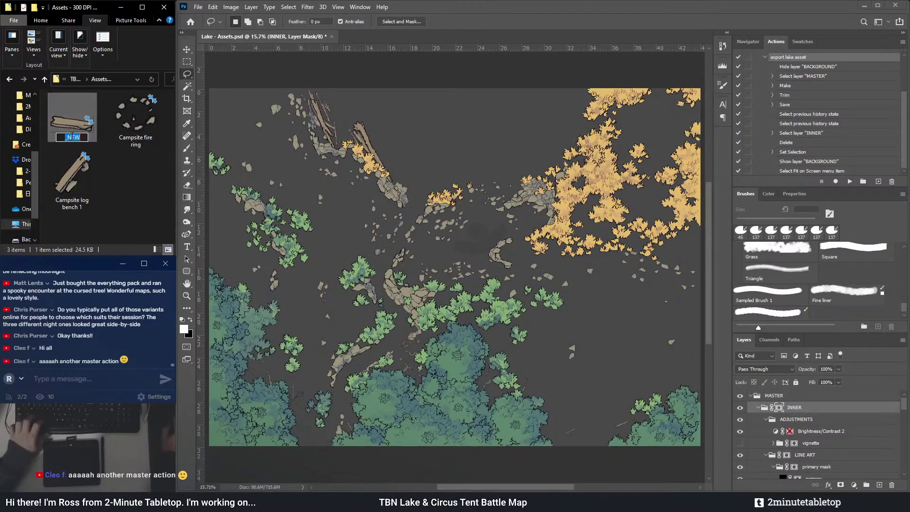
{"action": "type", "text": "Campsite log bench 2"}
{"action": "key", "text": "Return"}
- In Photoshop, lasso the dark forest mass in the map's lower-left corner along its outer edge and run the export lake asset action on it
{"action": "left_click", "coordinate": [525, 279]}
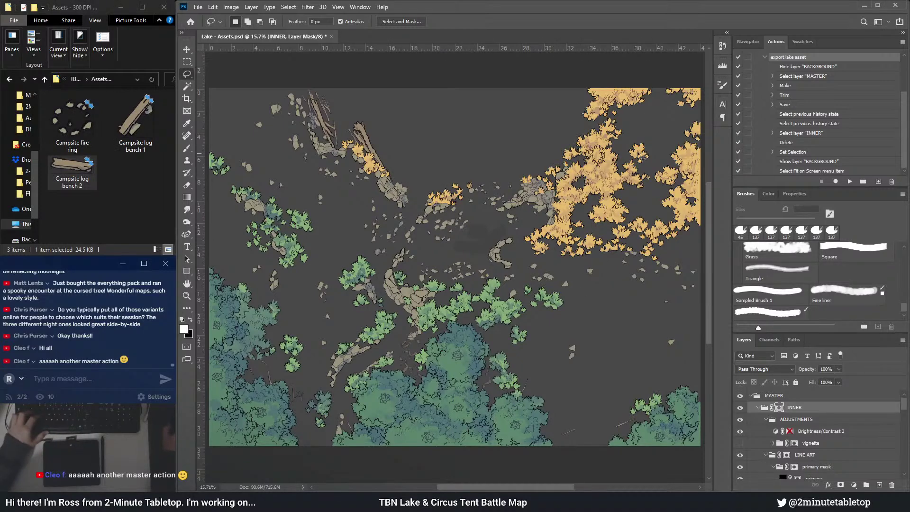
{"action": "scroll", "coordinate": [629, 161], "scroll_direction": "up", "scroll_amount": 5}
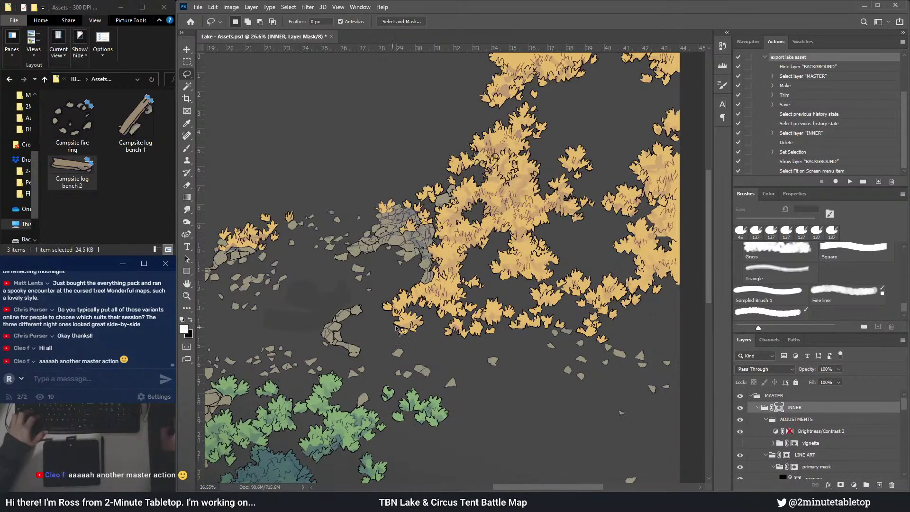
{"action": "scroll", "coordinate": [454, 341], "scroll_direction": "down", "scroll_amount": 4}
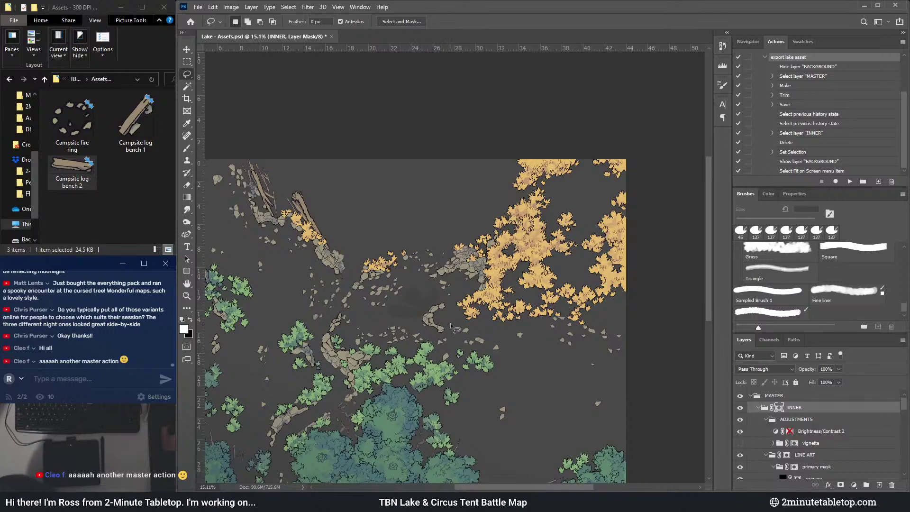
{"action": "scroll", "coordinate": [507, 263], "scroll_direction": "down", "scroll_amount": 2}
{"action": "scroll", "coordinate": [507, 263], "scroll_direction": "up", "scroll_amount": 6}
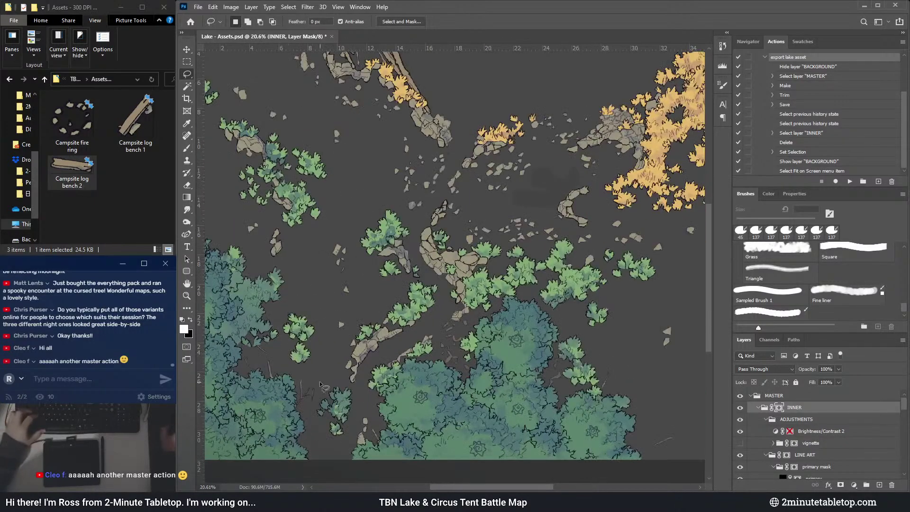
{"action": "scroll", "coordinate": [367, 362], "scroll_direction": "up", "scroll_amount": 3}
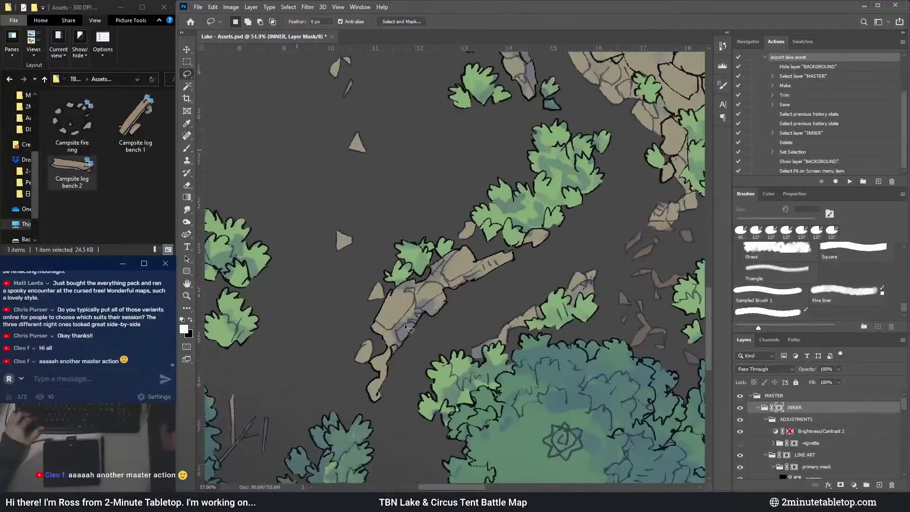
{"action": "scroll", "coordinate": [343, 347], "scroll_direction": "down", "scroll_amount": 5}
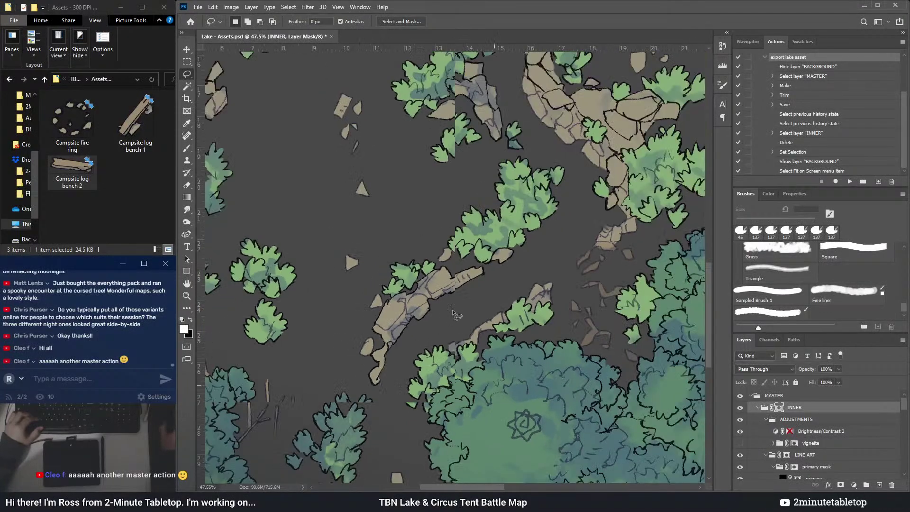
{"action": "scroll", "coordinate": [284, 313], "scroll_direction": "up", "scroll_amount": 2}
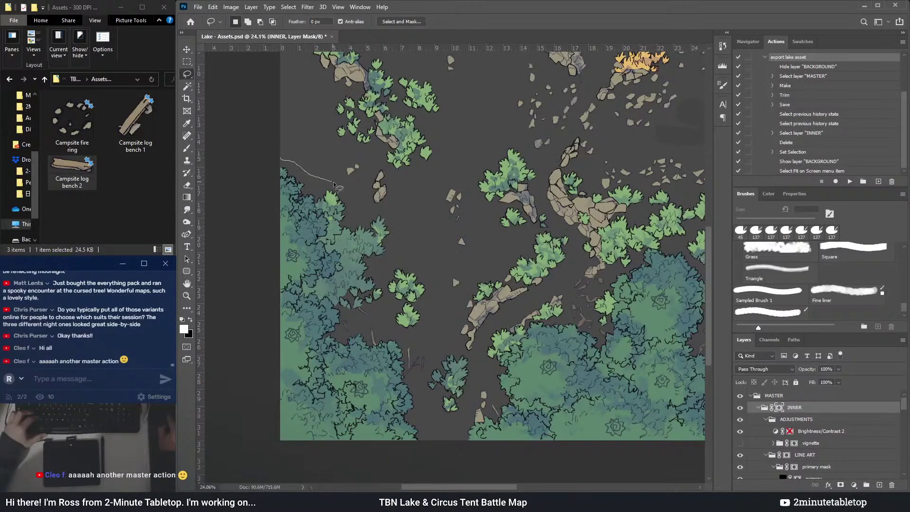
{"action": "mouse_move", "coordinate": [397, 216]}
{"action": "left_mouse_down"}
{"action": "mouse_move", "coordinate": [406, 250]}
{"action": "mouse_move", "coordinate": [385, 290]}
{"action": "left_mouse_up"}
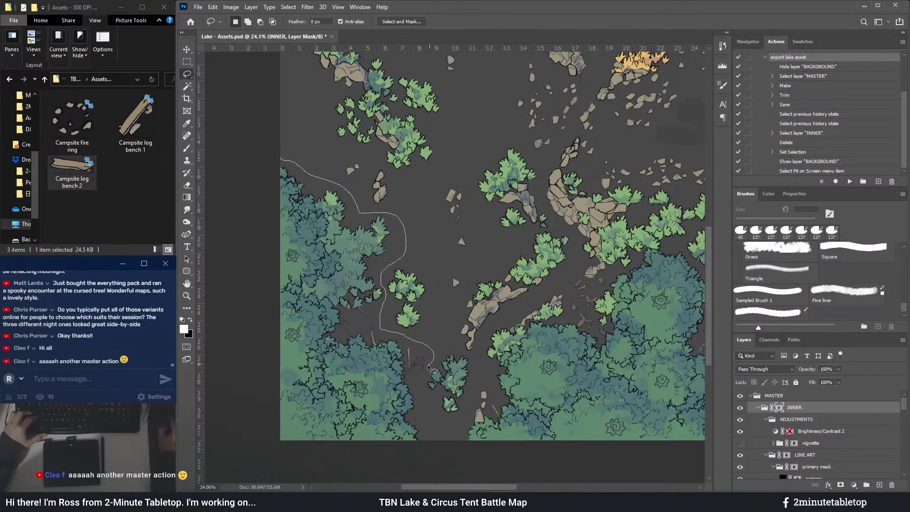
{"action": "mouse_move", "coordinate": [423, 410]}
{"action": "left_mouse_down"}
{"action": "mouse_move", "coordinate": [433, 439]}
{"action": "mouse_move", "coordinate": [419, 455]}
{"action": "mouse_move", "coordinate": [259, 471]}
{"action": "left_mouse_up"}
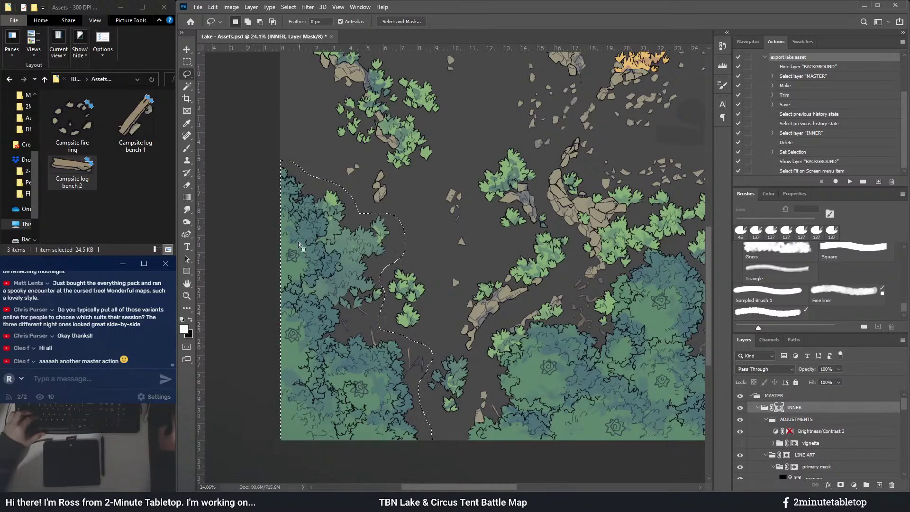
{"action": "scroll", "coordinate": [352, 375], "scroll_direction": "up", "scroll_amount": 5}
{"action": "scroll", "coordinate": [546, 374], "scroll_direction": "down", "scroll_amount": 3}
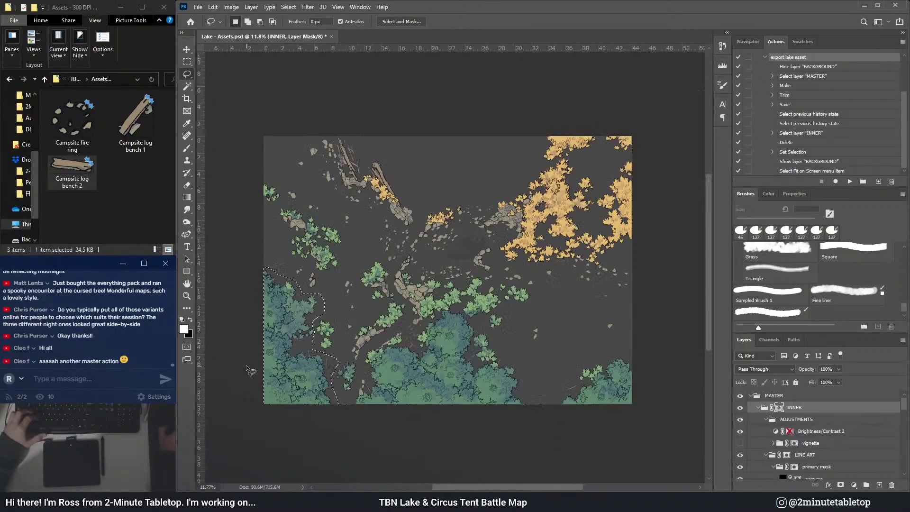
{"action": "scroll", "coordinate": [329, 327], "scroll_direction": "up", "scroll_amount": 1}
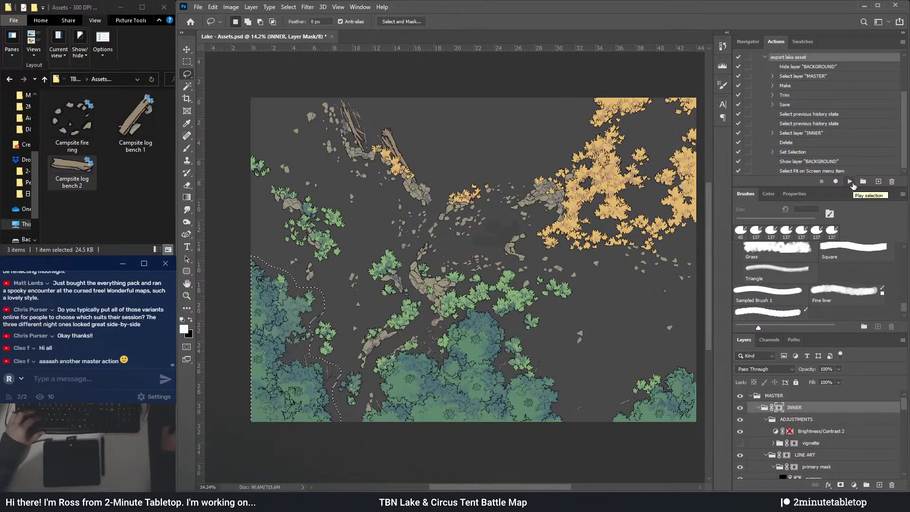
{"action": "left_click", "coordinate": [850, 182]}
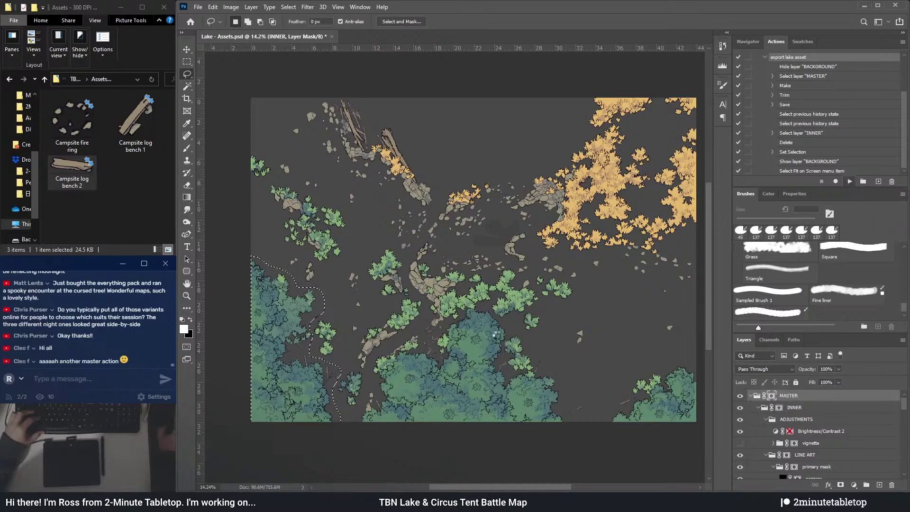
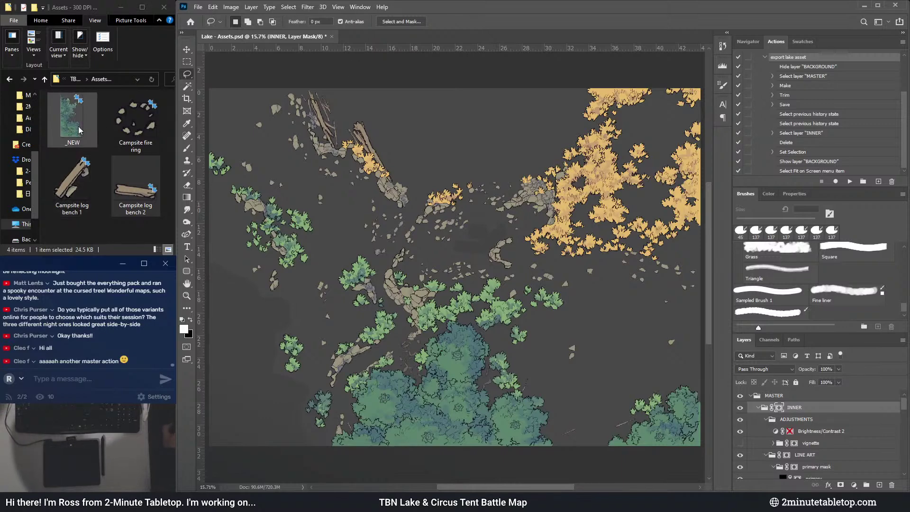
- In File Explorer, rename the newly exported forest image to Forest edge 1
{"action": "left_click", "coordinate": [72, 144]}
{"action": "key", "text": "F2"}
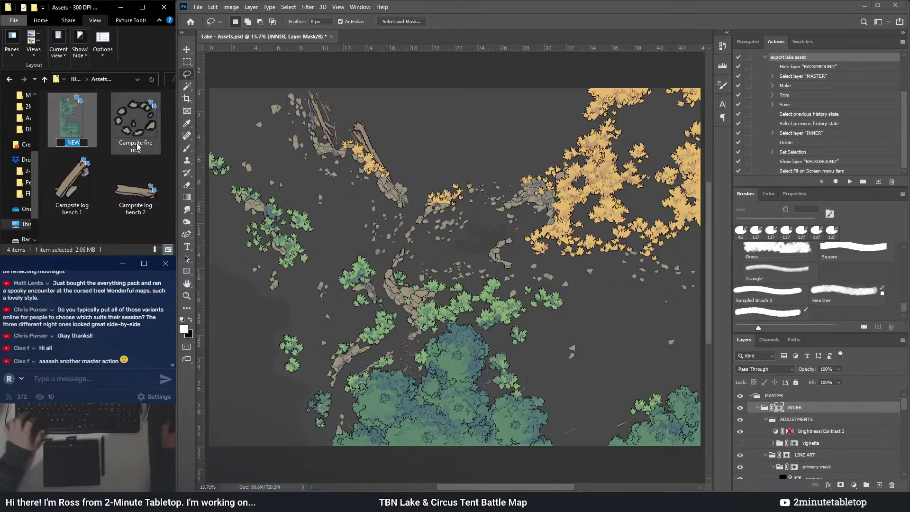
{"action": "type", "text": "Forest edge"}
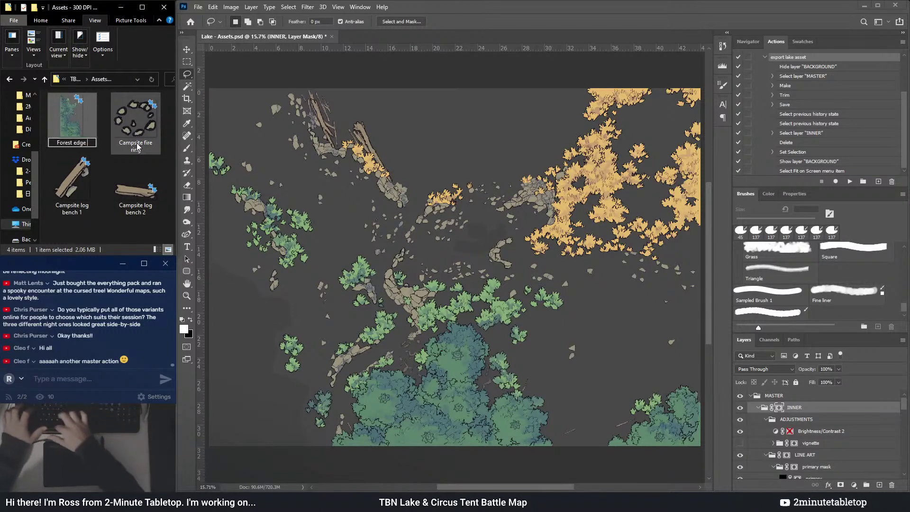
{"action": "type", "text": " 1"}
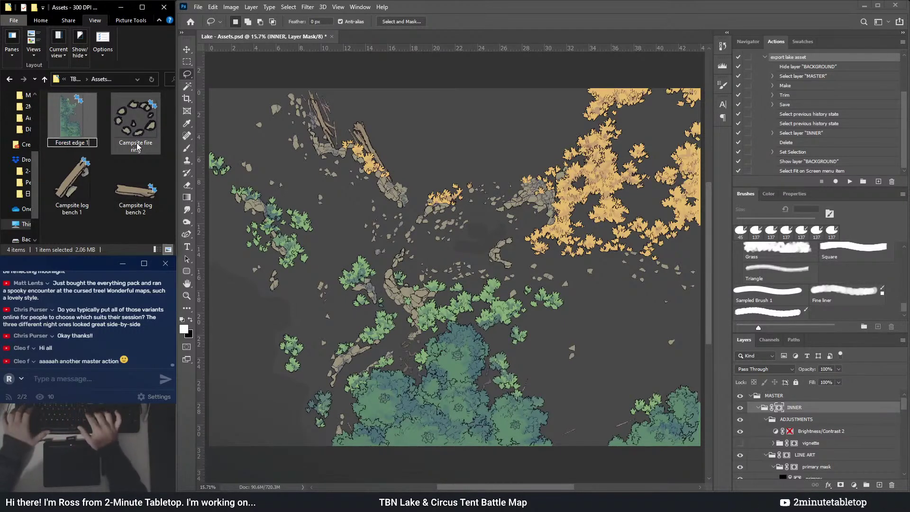
{"action": "key", "text": "Return"}
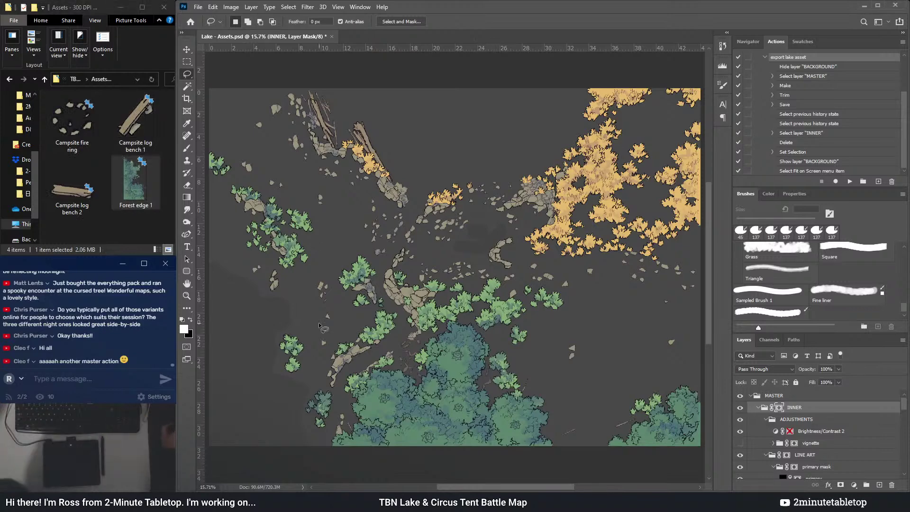
- In Photoshop, swap the foreground to black and try painting out the rock tip above the large tree on the rocks group mask with the 45 px brush
{"action": "scroll", "coordinate": [486, 358], "scroll_direction": "up", "scroll_amount": 3}
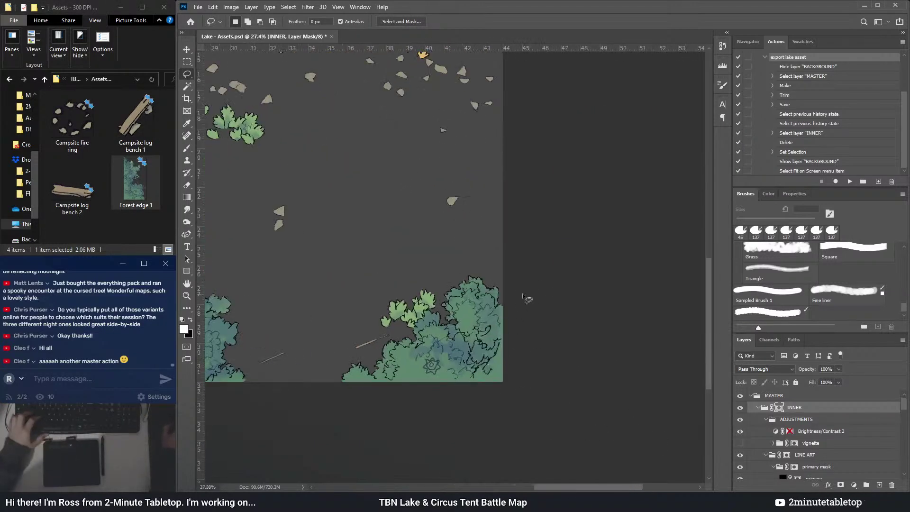
{"action": "scroll", "coordinate": [512, 267], "scroll_direction": "down", "scroll_amount": 2}
{"action": "scroll", "coordinate": [474, 270], "scroll_direction": "up", "scroll_amount": 3}
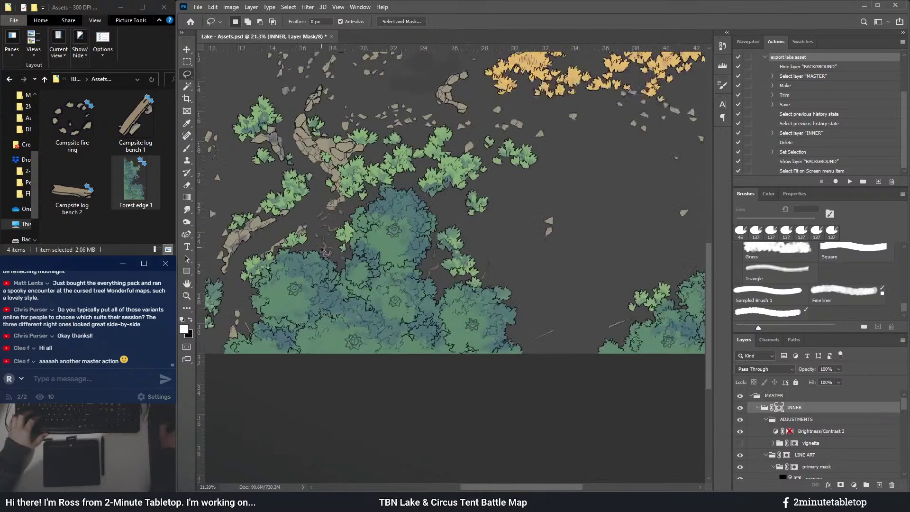
{"action": "scroll", "coordinate": [352, 268], "scroll_direction": "up", "scroll_amount": 2}
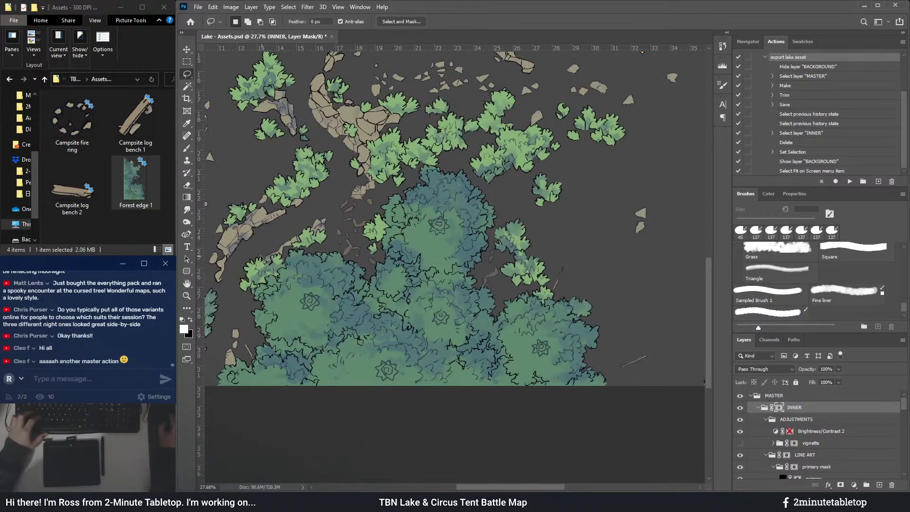
{"action": "scroll", "coordinate": [310, 217], "scroll_direction": "up", "scroll_amount": 2}
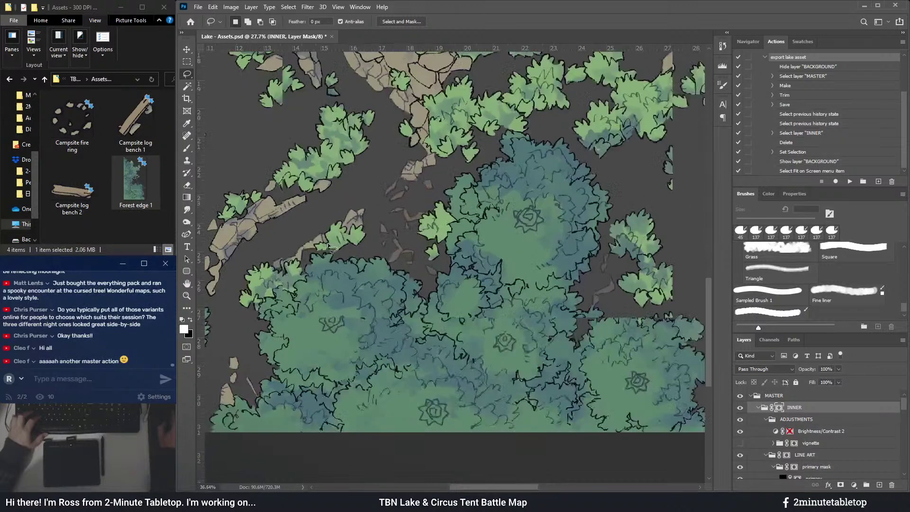
{"action": "scroll", "coordinate": [298, 235], "scroll_direction": "up", "scroll_amount": 1}
{"action": "scroll", "coordinate": [298, 236], "scroll_direction": "up", "scroll_amount": 3}
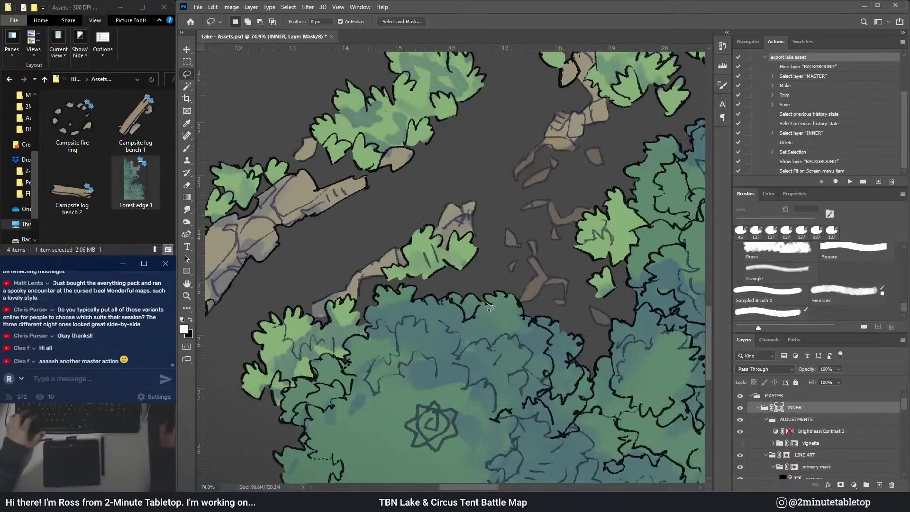
{"action": "scroll", "coordinate": [802, 433], "scroll_direction": "down", "scroll_amount": 3}
{"action": "scroll", "coordinate": [801, 434], "scroll_direction": "down", "scroll_amount": 4}
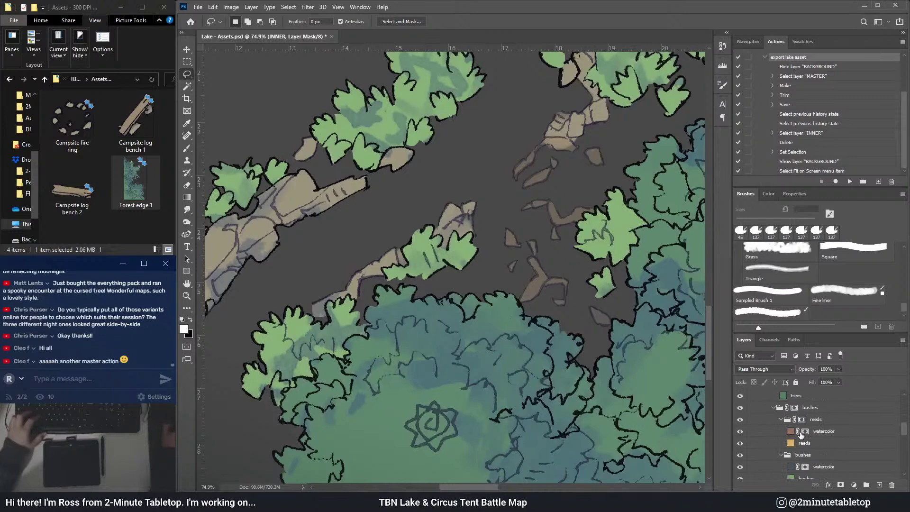
{"action": "scroll", "coordinate": [798, 428], "scroll_direction": "down", "scroll_amount": 2}
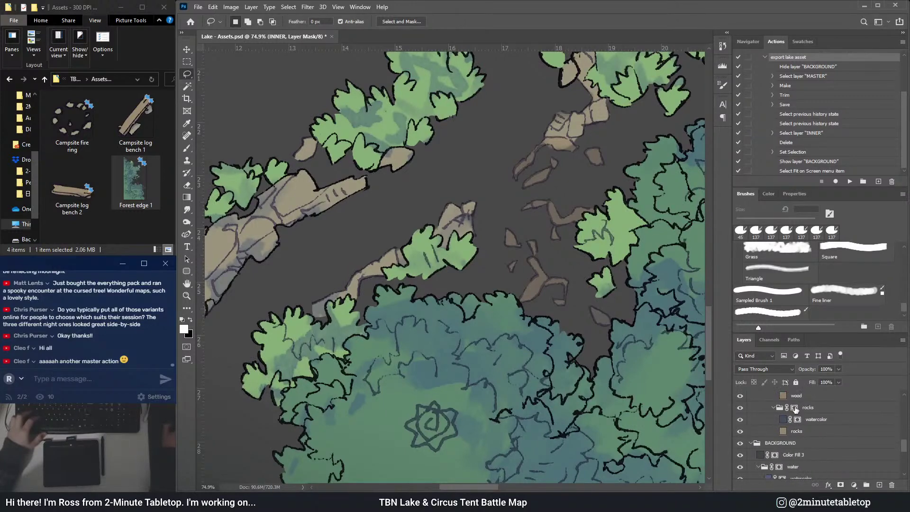
{"action": "left_click", "coordinate": [794, 407]}
{"action": "key", "text": "b"}
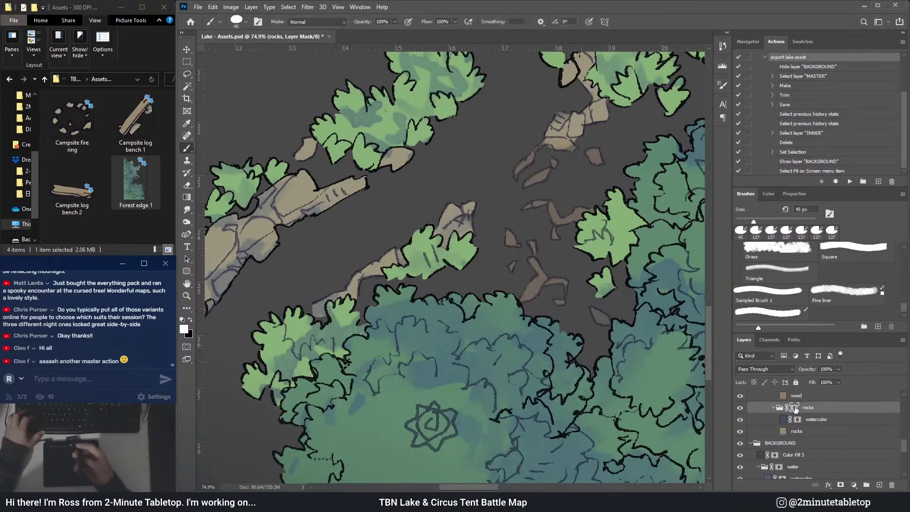
{"action": "key", "text": "x"}
{"action": "left_click_drag", "start_coordinate": [306, 305], "coordinate": [356, 281]}
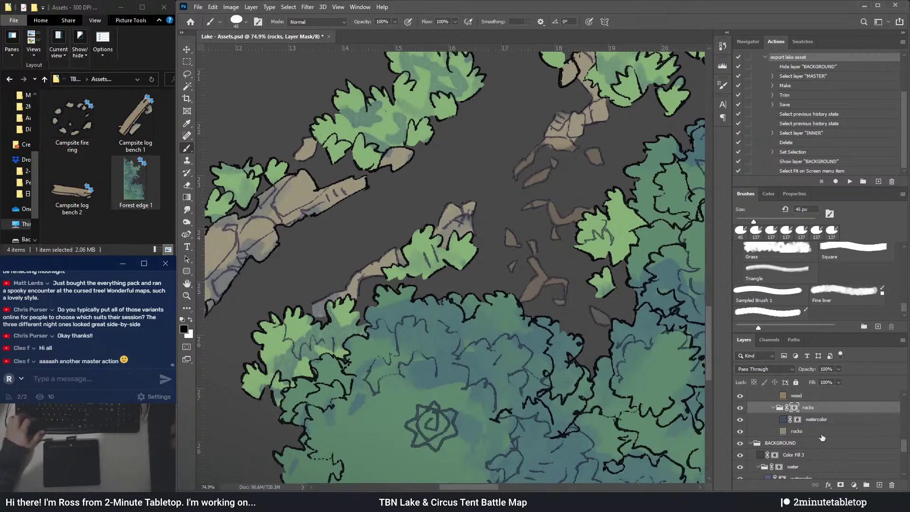
- On the COLOR group mask, paint out the rock strip between the small bush and the forest edge with the 45 px brush
{"action": "scroll", "coordinate": [823, 443], "scroll_direction": "up", "scroll_amount": 5}
{"action": "scroll", "coordinate": [823, 443], "scroll_direction": "up", "scroll_amount": 1}
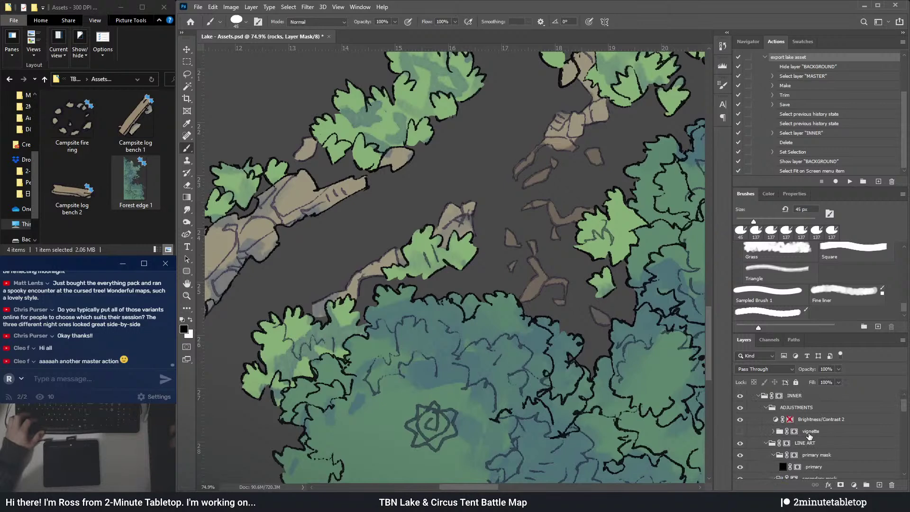
{"action": "left_click", "coordinate": [786, 432]}
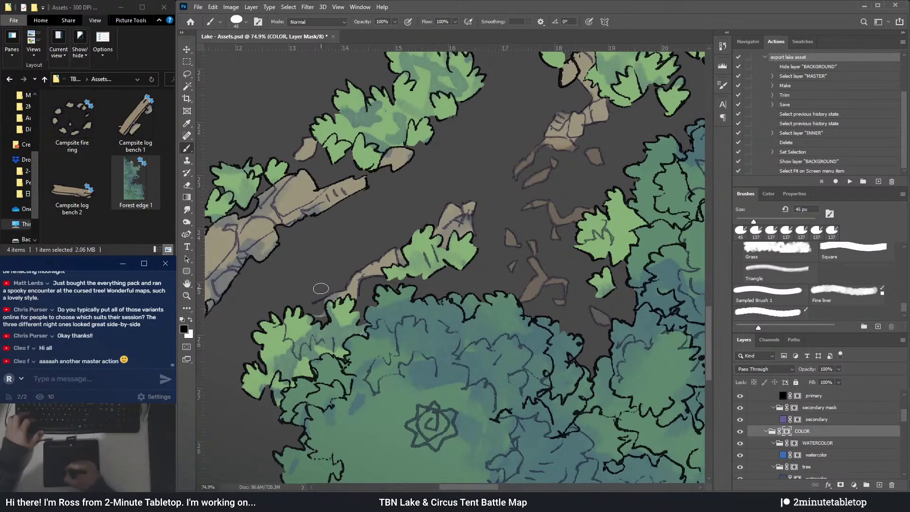
{"action": "key", "text": "x"}
{"action": "key", "text": "x"}
{"action": "key", "text": "x"}
{"action": "key", "text": "x"}
{"action": "key", "text": "x"}
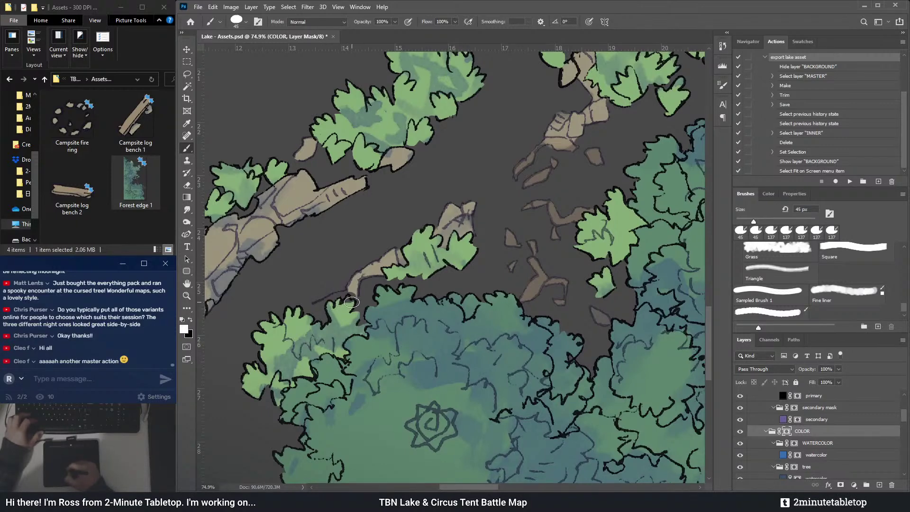
{"action": "key", "text": "x"}
{"action": "left_click_drag", "start_coordinate": [358, 276], "coordinate": [441, 270]}
- Touch up the COLOR mask where the light bush meets the large tree's crown, hiding the gap in black and restoring foliage in white
{"action": "scroll", "coordinate": [474, 237], "scroll_direction": "right", "scroll_amount": 5}
{"action": "scroll", "coordinate": [473, 237], "scroll_direction": "up", "scroll_amount": 1}
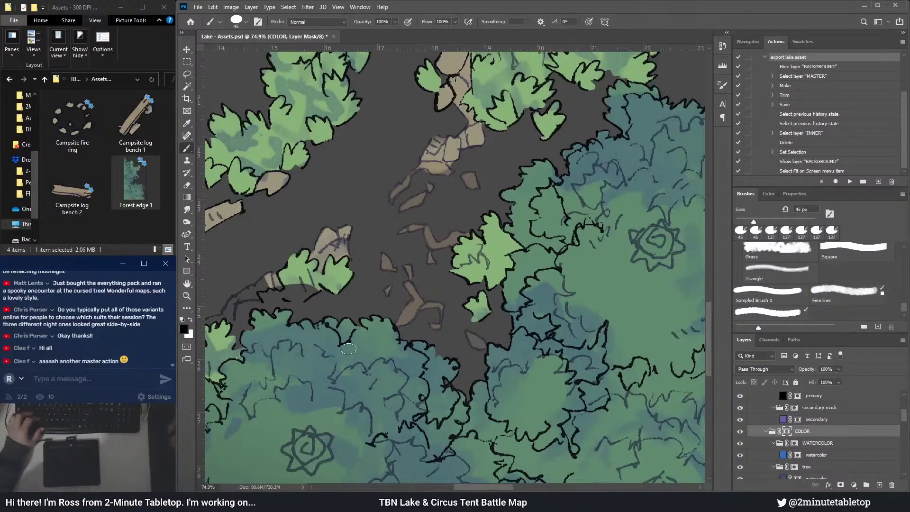
{"action": "scroll", "coordinate": [451, 299], "scroll_direction": "down", "scroll_amount": 3}
{"action": "scroll", "coordinate": [498, 226], "scroll_direction": "up", "scroll_amount": 2}
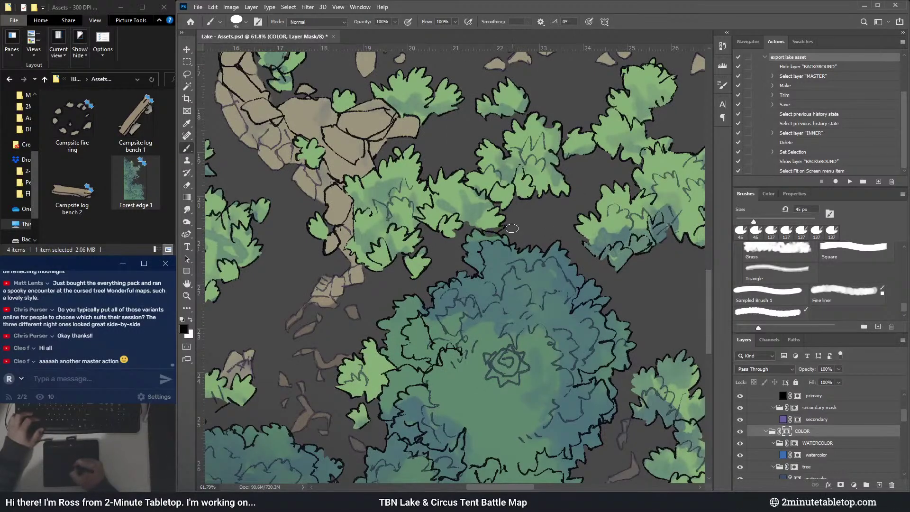
{"action": "key", "text": "x"}
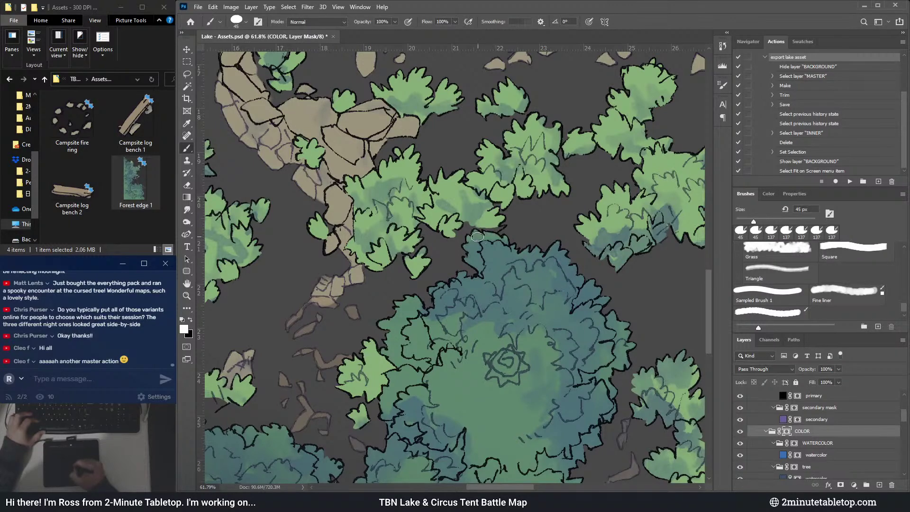
{"action": "scroll", "coordinate": [380, 170], "scroll_direction": "down", "scroll_amount": 2}
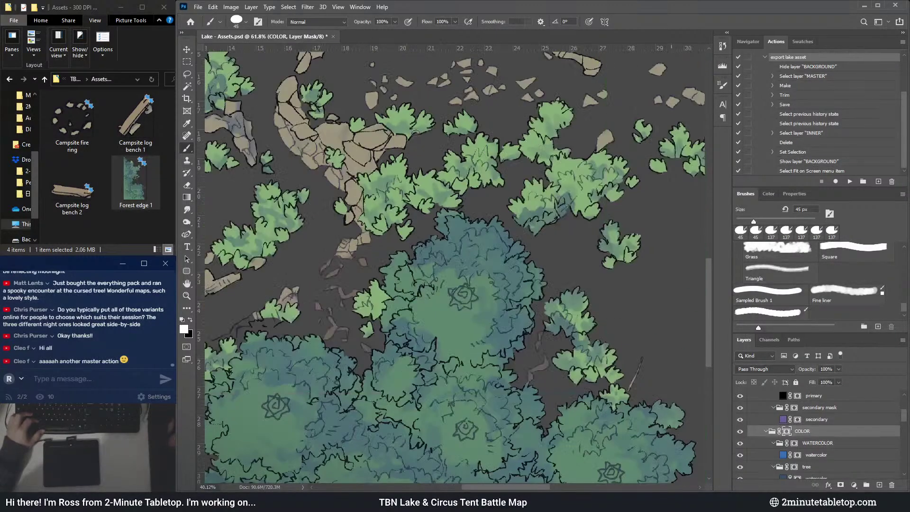
{"action": "scroll", "coordinate": [552, 270], "scroll_direction": "down", "scroll_amount": 2}
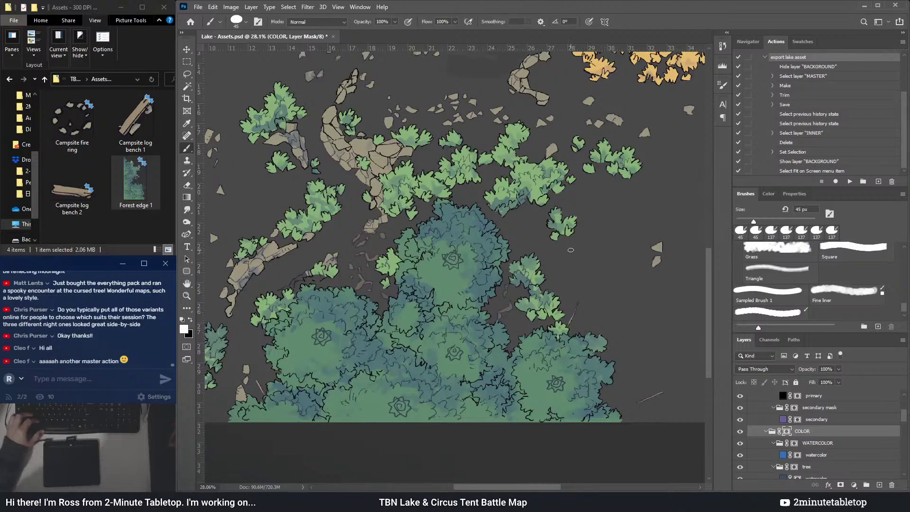
- On the LINE ART group mask, paint out leftover rock strip outlines above the forest in black, and save the document
{"action": "scroll", "coordinate": [811, 402], "scroll_direction": "up", "scroll_amount": 3}
{"action": "left_click", "coordinate": [797, 444]}
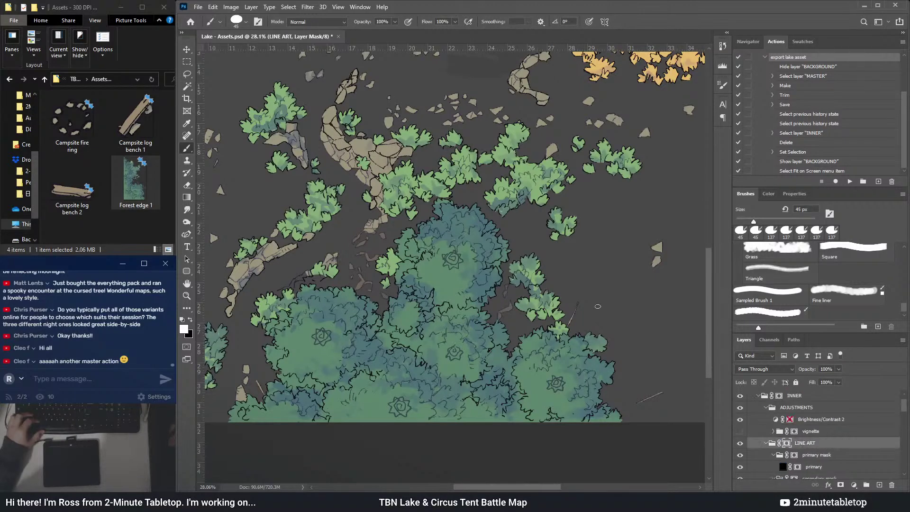
{"action": "scroll", "coordinate": [281, 291], "scroll_direction": "up", "scroll_amount": 2}
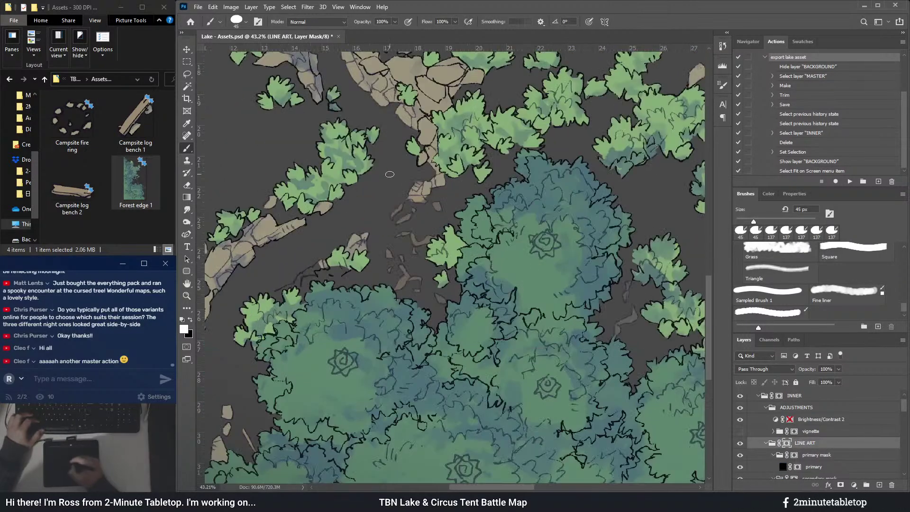
{"action": "key", "text": "x"}
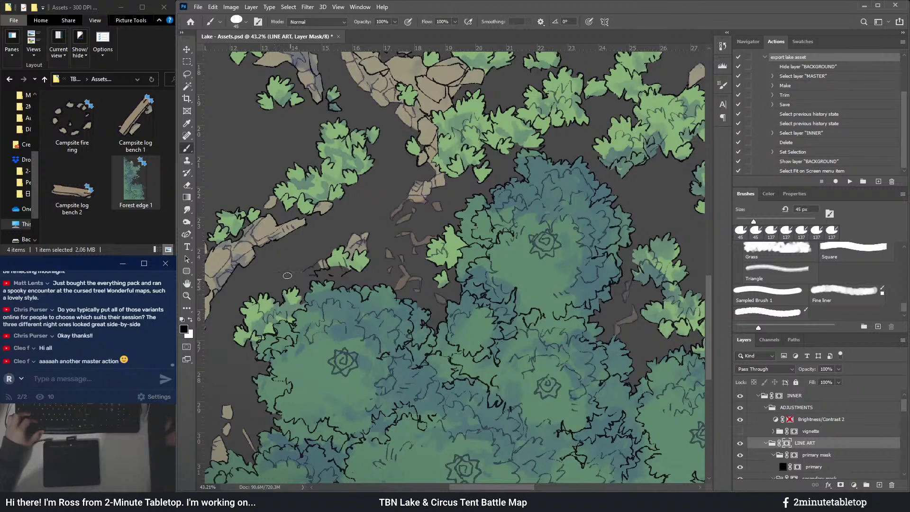
{"action": "scroll", "coordinate": [454, 193], "scroll_direction": "down", "scroll_amount": 2}
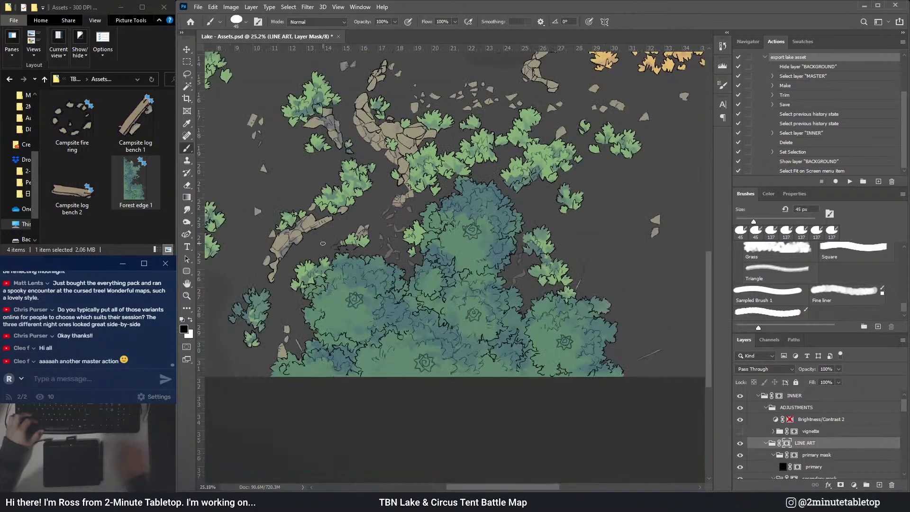
{"action": "left_click", "coordinate": [187, 75]}
{"action": "key", "text": "ctrl+s"}
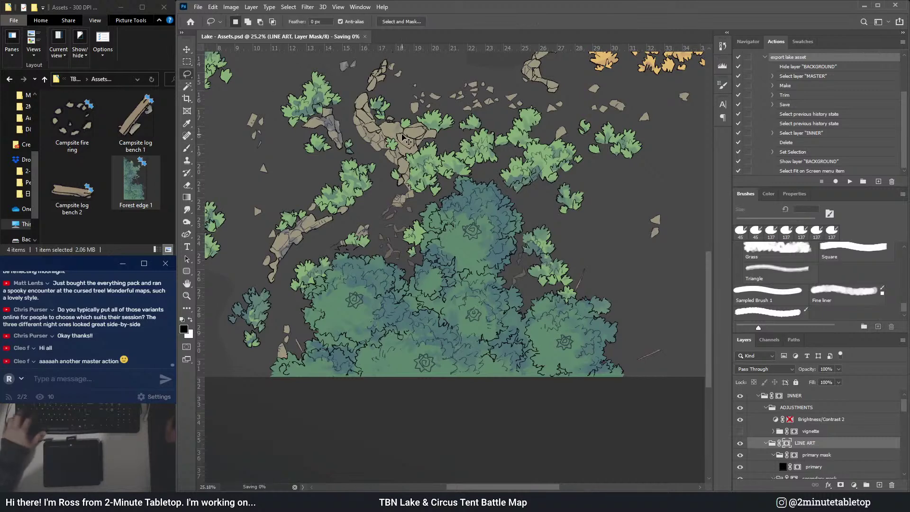
- On the COLOR group mask, paint out the three stones beside the forest's lower-left corner in black
{"action": "scroll", "coordinate": [310, 307], "scroll_direction": "up", "scroll_amount": 2}
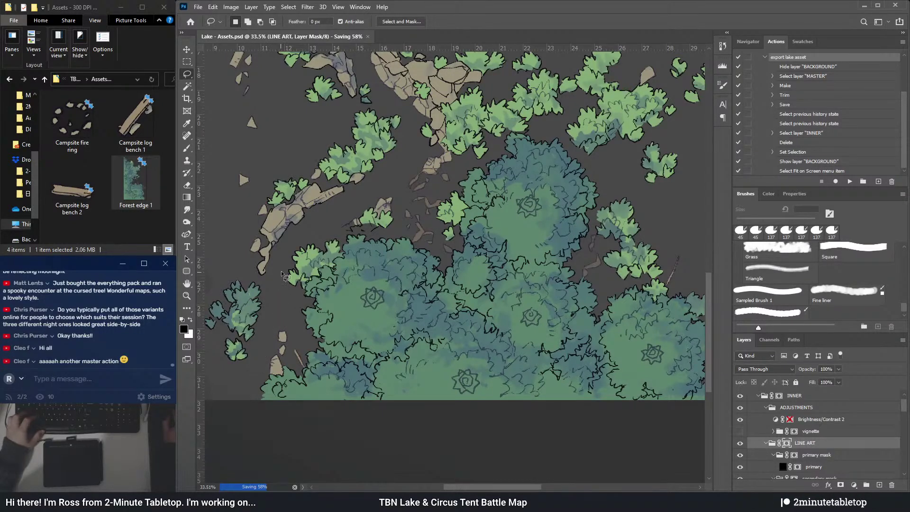
{"action": "scroll", "coordinate": [283, 276], "scroll_direction": "up", "scroll_amount": 3}
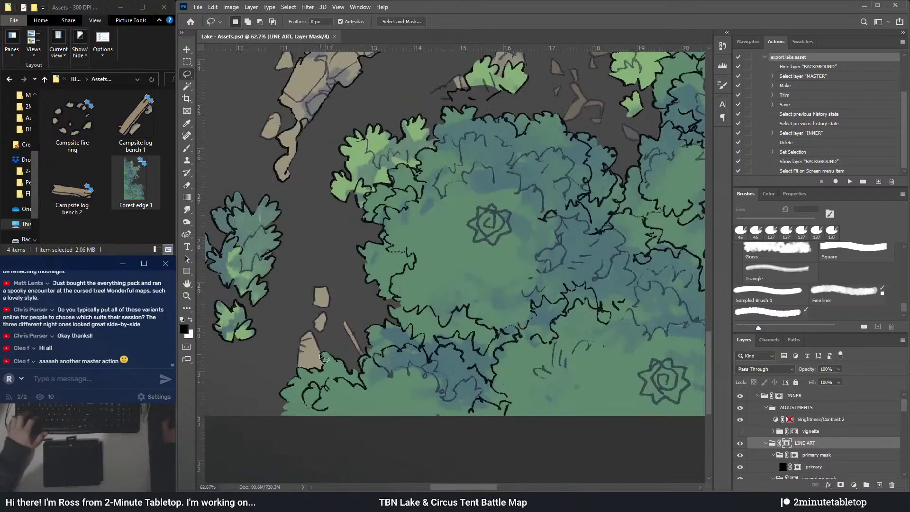
{"action": "scroll", "coordinate": [819, 425], "scroll_direction": "down", "scroll_amount": 3}
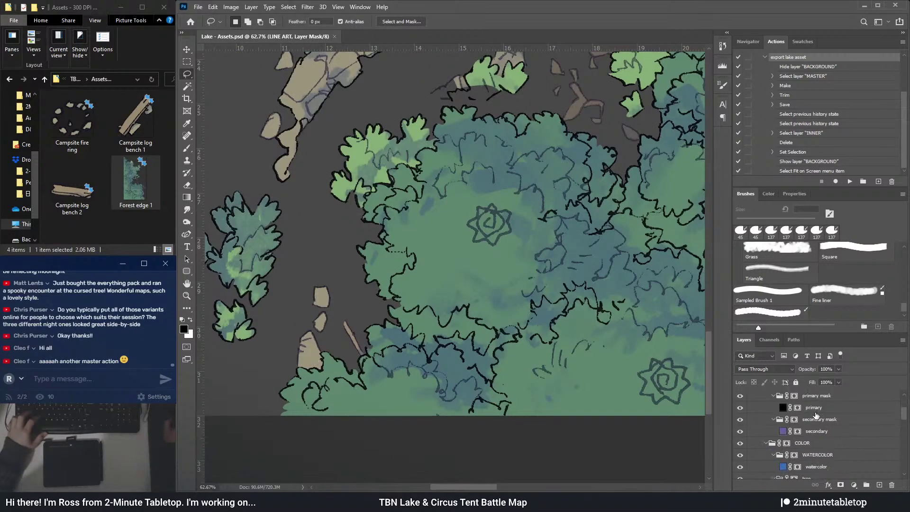
{"action": "left_click", "coordinate": [788, 443]}
{"action": "scroll", "coordinate": [299, 384], "scroll_direction": "up", "scroll_amount": 3}
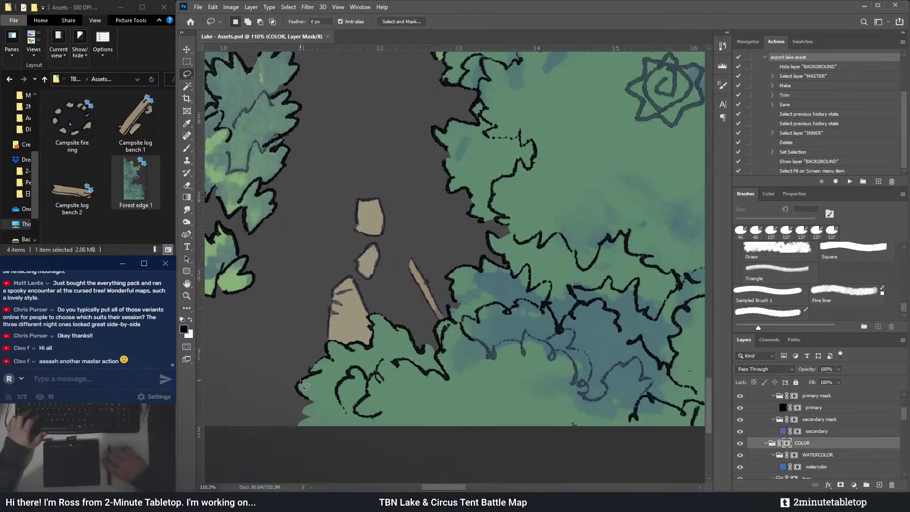
{"action": "key", "text": "b"}
{"action": "mouse_move", "coordinate": [334, 313]}
{"action": "left_mouse_down"}
{"action": "mouse_move", "coordinate": [367, 263]}
{"action": "mouse_move", "coordinate": [339, 280]}
{"action": "mouse_move", "coordinate": [363, 290]}
{"action": "mouse_move", "coordinate": [362, 342]}
{"action": "mouse_move", "coordinate": [350, 335]}
{"action": "left_mouse_up"}
{"action": "key", "text": "x"}
{"action": "key", "text": "x"}
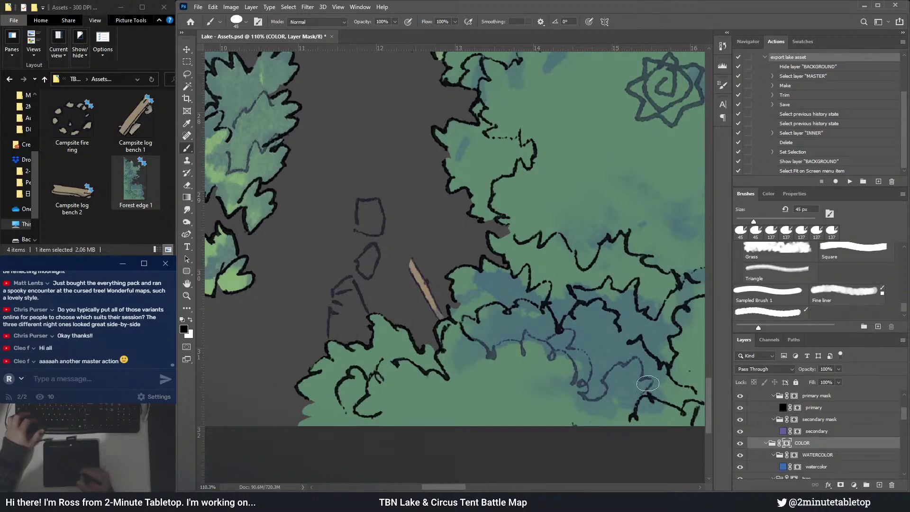
- On the LINE ART group mask, paint out the outlines of the three stones beside the forest's lower-left corner
{"action": "scroll", "coordinate": [856, 402], "scroll_direction": "up", "scroll_amount": 1}
{"action": "left_click", "coordinate": [786, 395]}
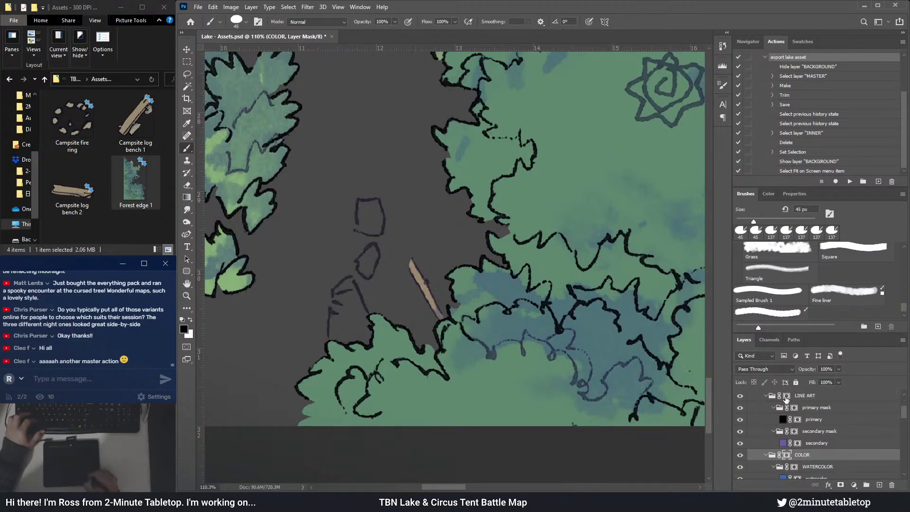
{"action": "mouse_move", "coordinate": [326, 326]}
{"action": "left_mouse_down"}
{"action": "mouse_move", "coordinate": [356, 287]}
{"action": "mouse_move", "coordinate": [361, 294]}
{"action": "mouse_move", "coordinate": [367, 243]}
{"action": "mouse_move", "coordinate": [392, 199]}
{"action": "left_mouse_up"}
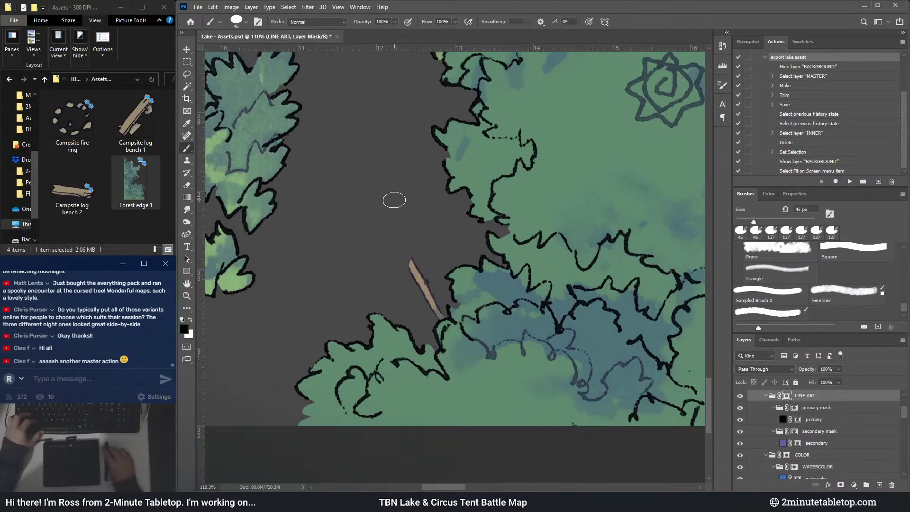
{"action": "scroll", "coordinate": [358, 284], "scroll_direction": "down", "scroll_amount": 5}
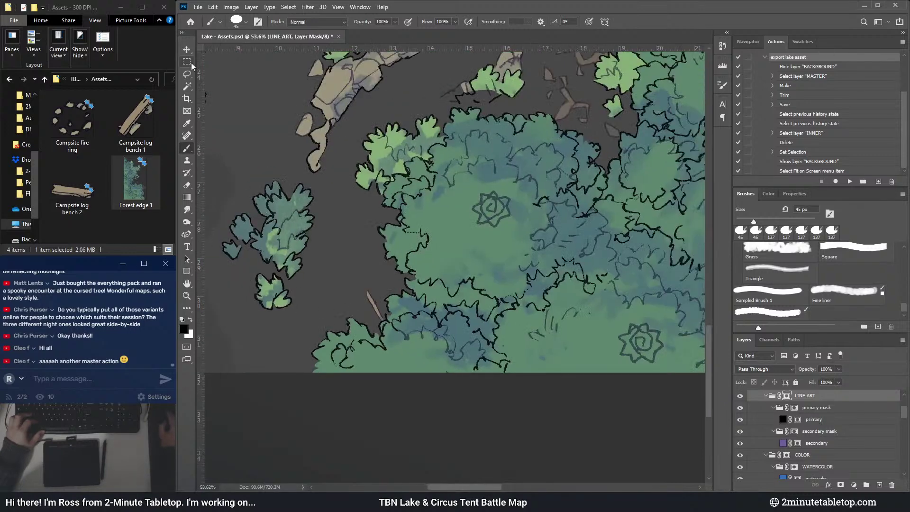
- Lasso the large central forest along its outer edge, including the small bushes and roots beside it, down past the map's lower border
{"action": "key", "text": "l"}
{"action": "scroll", "coordinate": [275, 332], "scroll_direction": "down", "scroll_amount": 1}
{"action": "scroll", "coordinate": [274, 331], "scroll_direction": "down", "scroll_amount": 1}
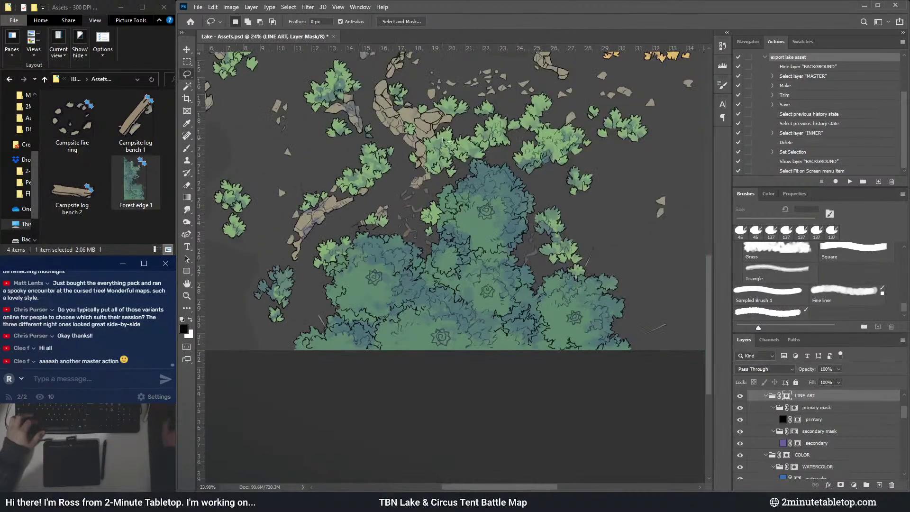
{"action": "scroll", "coordinate": [469, 164], "scroll_direction": "down", "scroll_amount": 2}
{"action": "scroll", "coordinate": [566, 267], "scroll_direction": "up", "scroll_amount": 1}
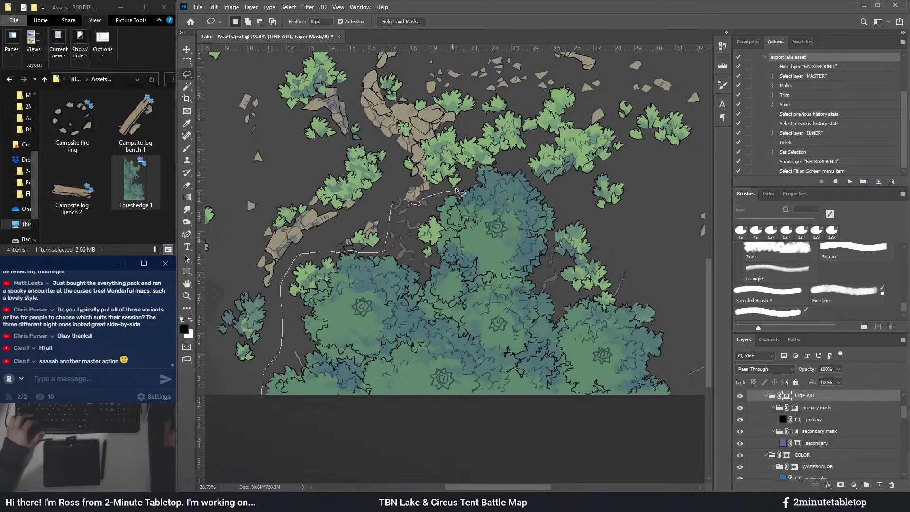
{"action": "left_click_drag", "start_coordinate": [475, 170], "coordinate": [525, 166]}
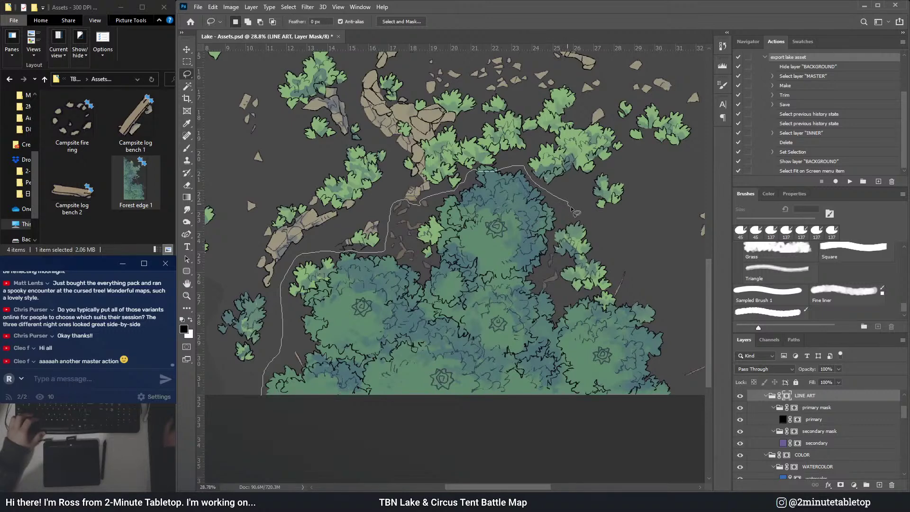
{"action": "mouse_move", "coordinate": [611, 261]}
{"action": "left_mouse_down"}
{"action": "mouse_move", "coordinate": [637, 259]}
{"action": "mouse_move", "coordinate": [676, 335]}
{"action": "mouse_move", "coordinate": [670, 375]}
{"action": "left_mouse_up"}
{"action": "left_click_drag", "start_coordinate": [688, 426], "coordinate": [689, 426]}
- Refine the forest selection to include the whole tip of the large tree's crown and leave out the end of the pale rock path
{"action": "scroll", "coordinate": [498, 178], "scroll_direction": "up", "scroll_amount": 10}
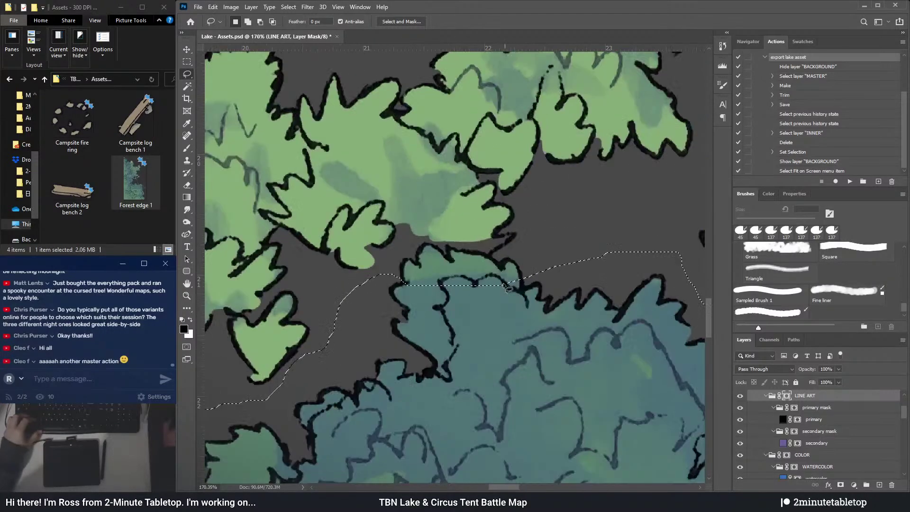
{"action": "left_click_drag", "start_coordinate": [438, 303], "coordinate": [536, 290]}
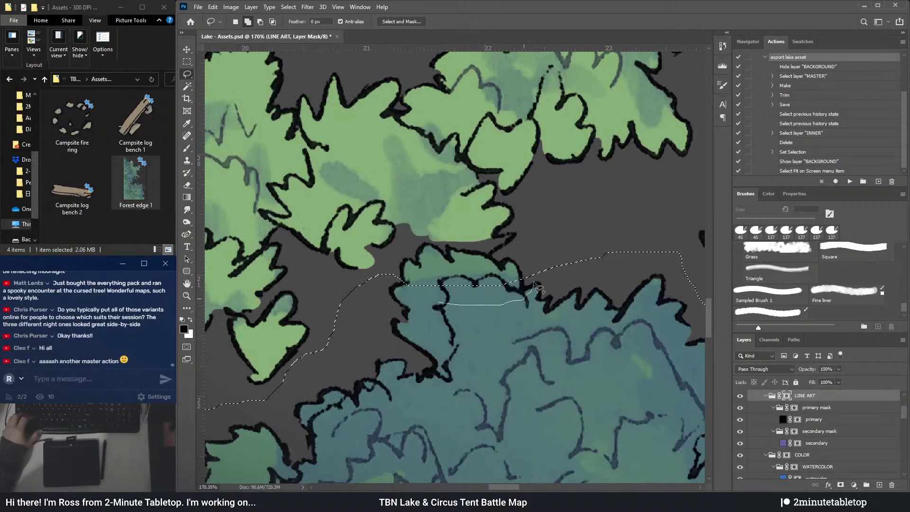
{"action": "mouse_move", "coordinate": [525, 256]}
{"action": "left_mouse_down"}
{"action": "mouse_move", "coordinate": [417, 241]}
{"action": "mouse_move", "coordinate": [401, 250]}
{"action": "mouse_move", "coordinate": [394, 300]}
{"action": "left_mouse_up"}
{"action": "scroll", "coordinate": [502, 306], "scroll_direction": "down", "scroll_amount": 10}
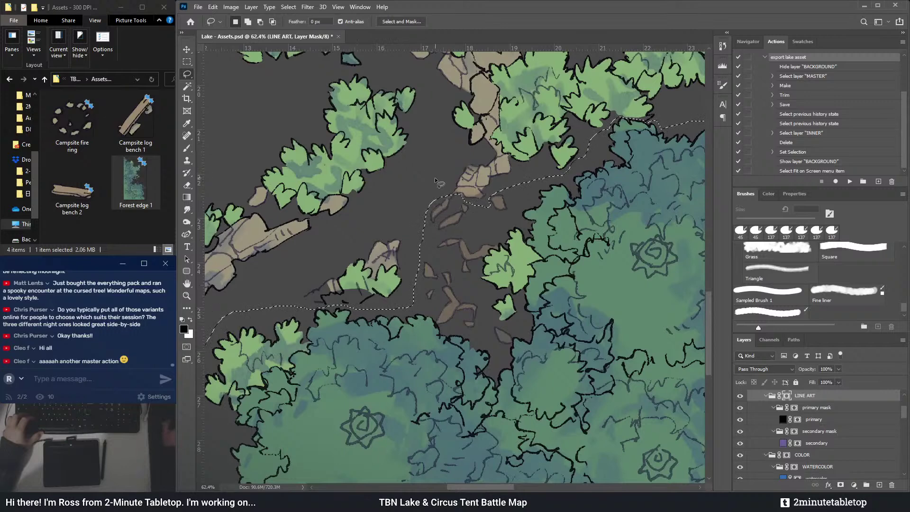
{"action": "scroll", "coordinate": [393, 194], "scroll_direction": "up", "scroll_amount": 8}
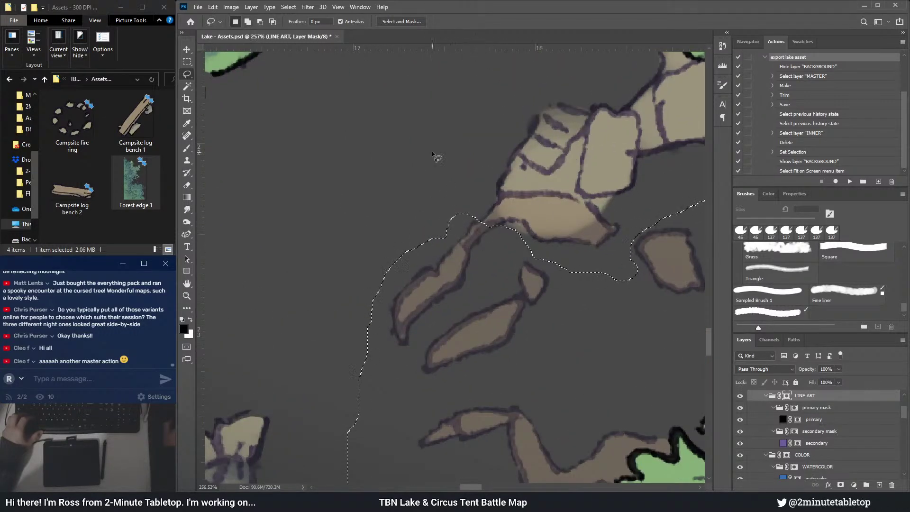
{"action": "scroll", "coordinate": [405, 108], "scroll_direction": "down", "scroll_amount": 3}
{"action": "scroll", "coordinate": [404, 109], "scroll_direction": "down", "scroll_amount": 5}
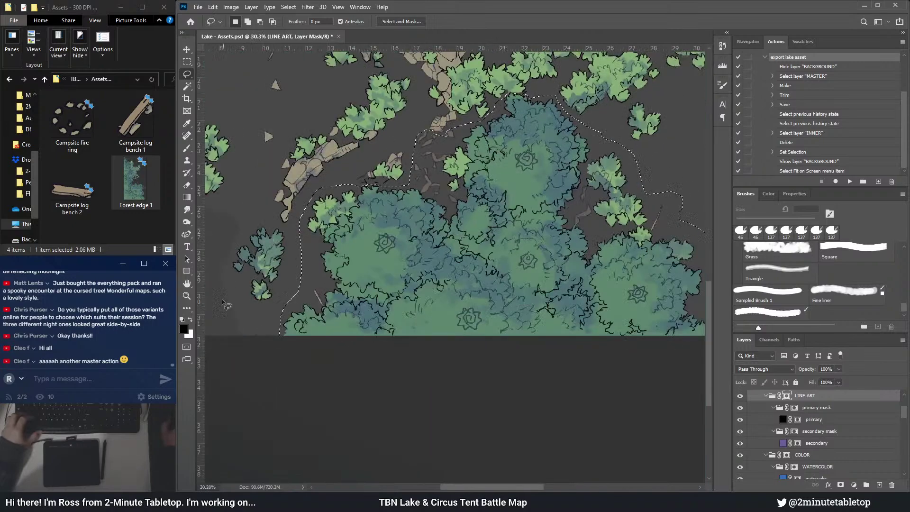
- Run the export lake asset action on the selected central forest
{"action": "scroll", "coordinate": [303, 326], "scroll_direction": "down", "scroll_amount": 2}
{"action": "scroll", "coordinate": [593, 362], "scroll_direction": "up", "scroll_amount": 2}
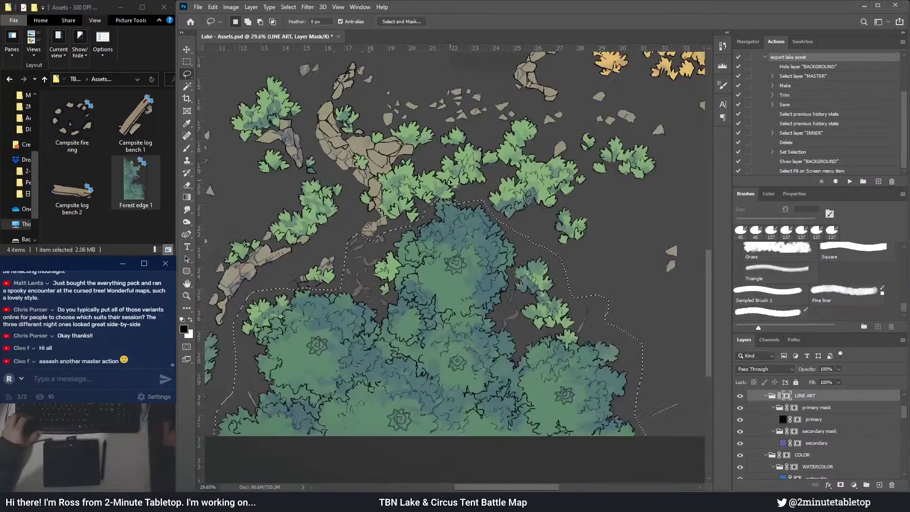
{"action": "scroll", "coordinate": [593, 362], "scroll_direction": "down", "scroll_amount": 1}
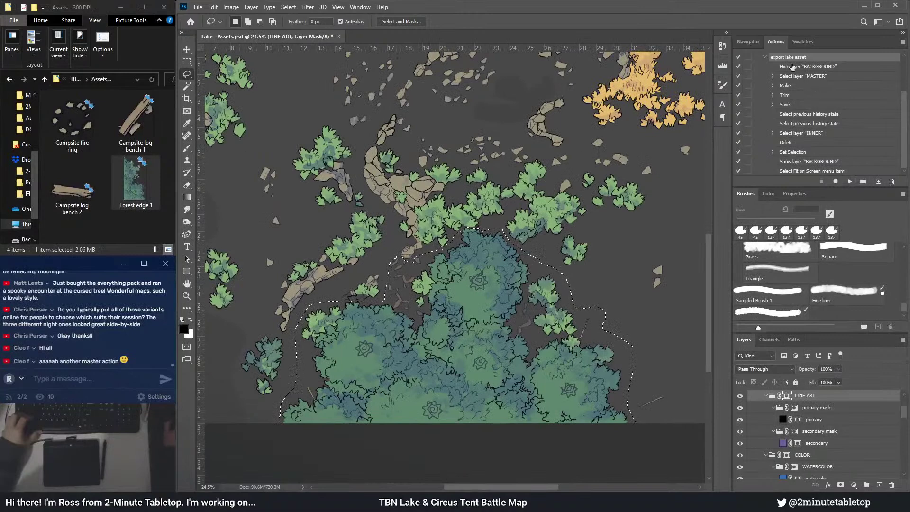
{"action": "left_click", "coordinate": [849, 181]}
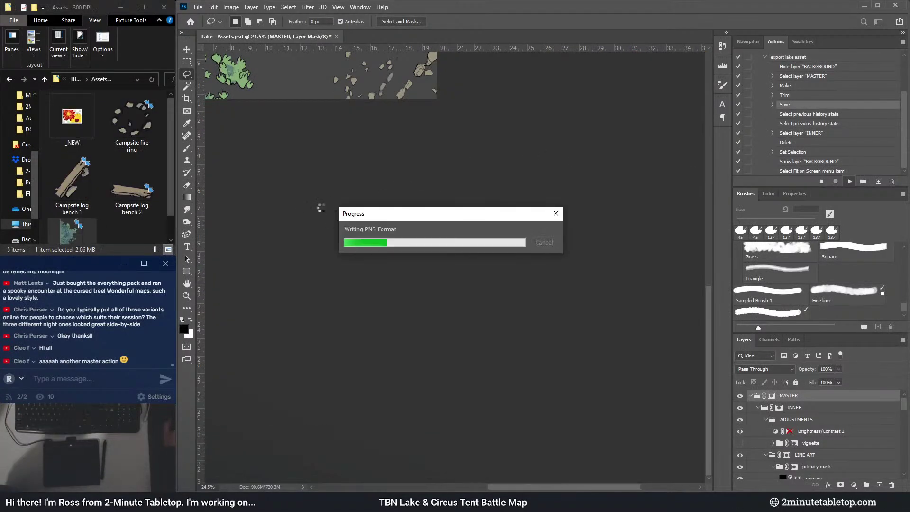
{"action": "scroll", "coordinate": [112, 198], "scroll_direction": "up", "scroll_amount": 1}
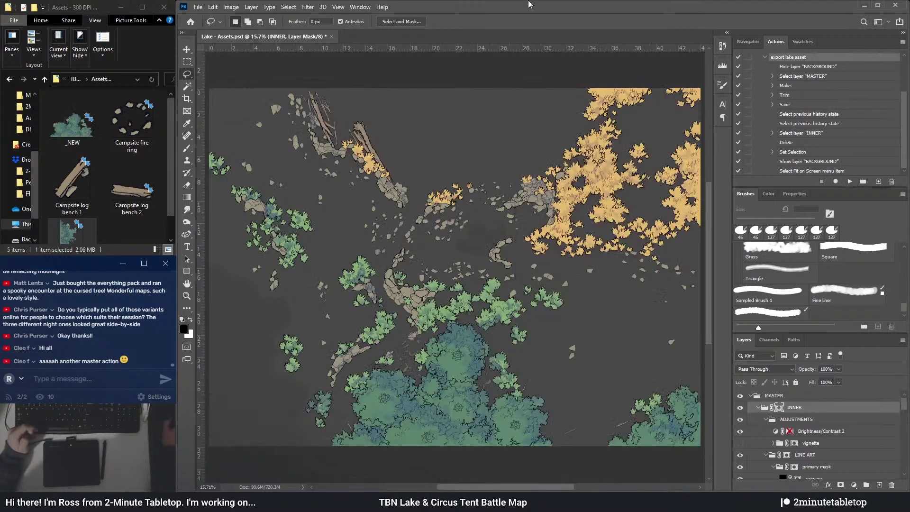
- Bring back the forest selection and clear the central forest from the INNER group mask with the swapped background colour, then deselect
{"action": "key", "text": "ctrl+z"}
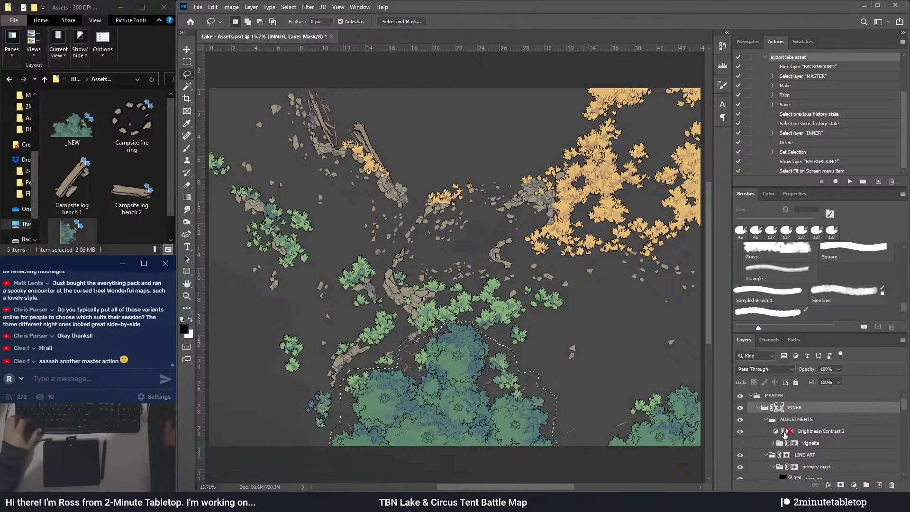
{"action": "key", "text": "x"}
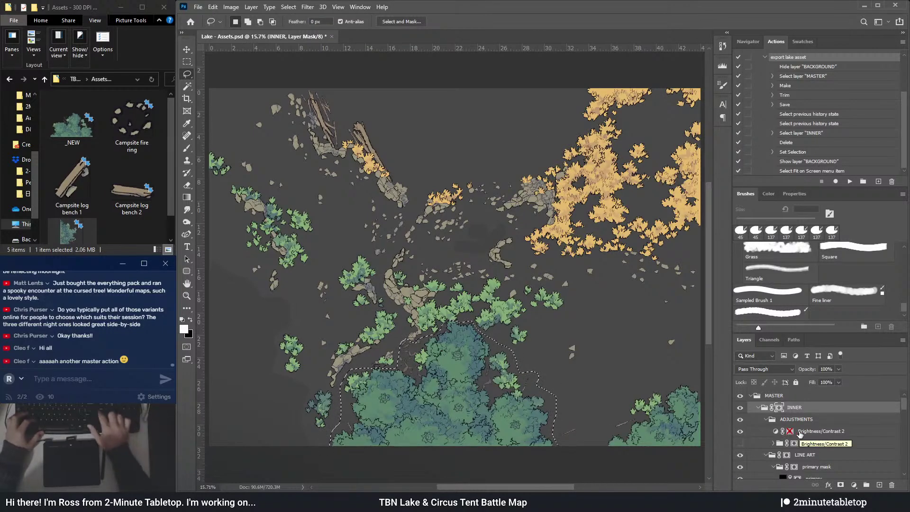
{"action": "key", "text": "Delete"}
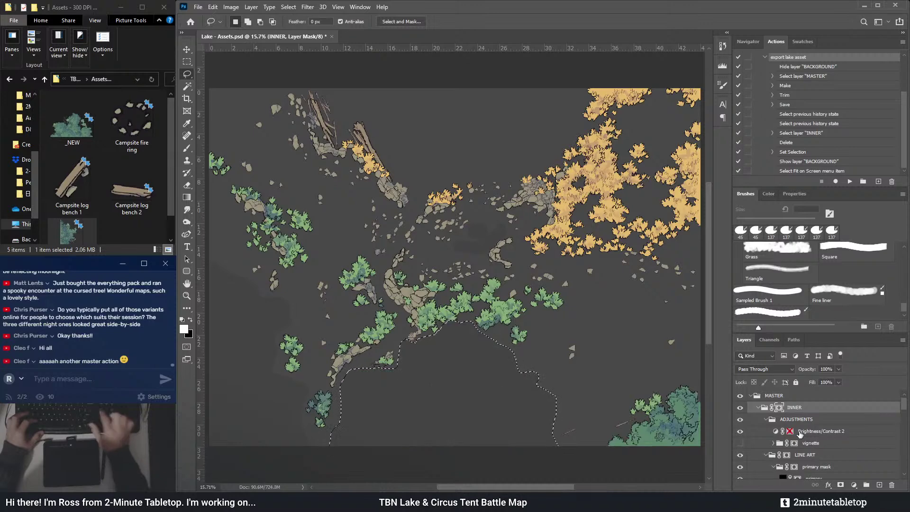
{"action": "key", "text": "ctrl+d"}
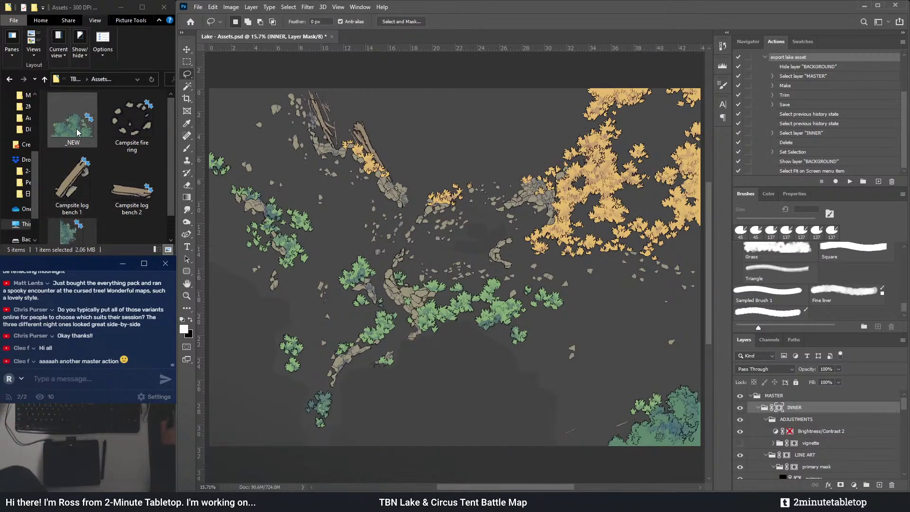
- Open the exported _NEW asset in Photoshop and place a white solid colour fill layer beneath Layer 1
{"action": "left_click", "coordinate": [60, 134]}
{"action": "left_click_drag", "start_coordinate": [61, 134], "coordinate": [368, 38]}
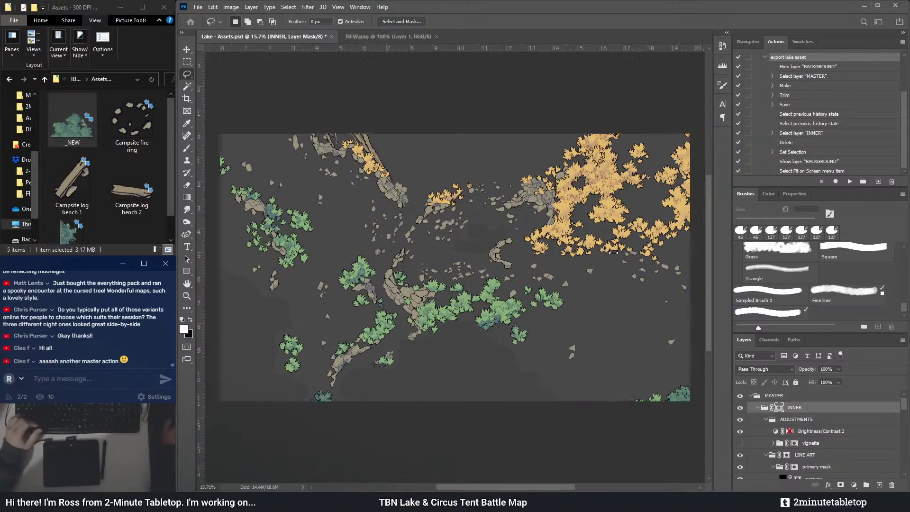
{"action": "left_click", "coordinate": [853, 485]}
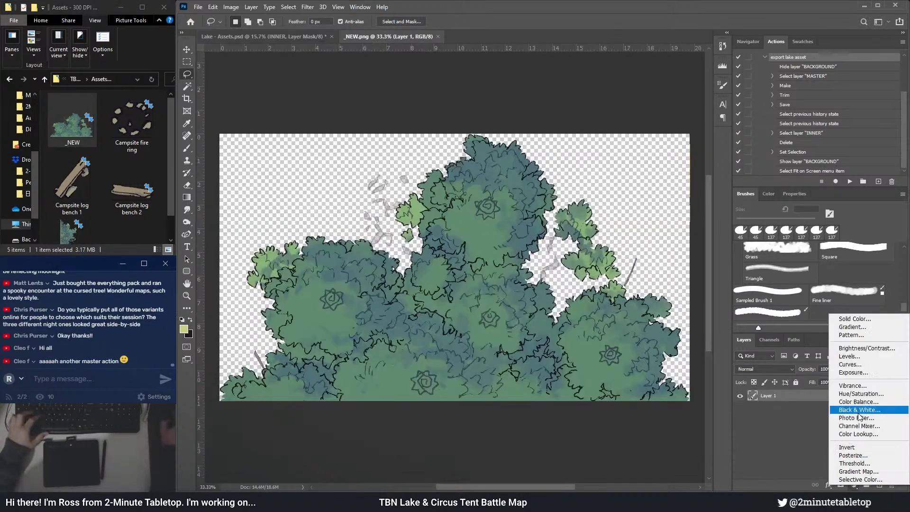
{"action": "left_click", "coordinate": [846, 319]}
{"action": "left_click_drag", "start_coordinate": [683, 242], "coordinate": [640, 221]}
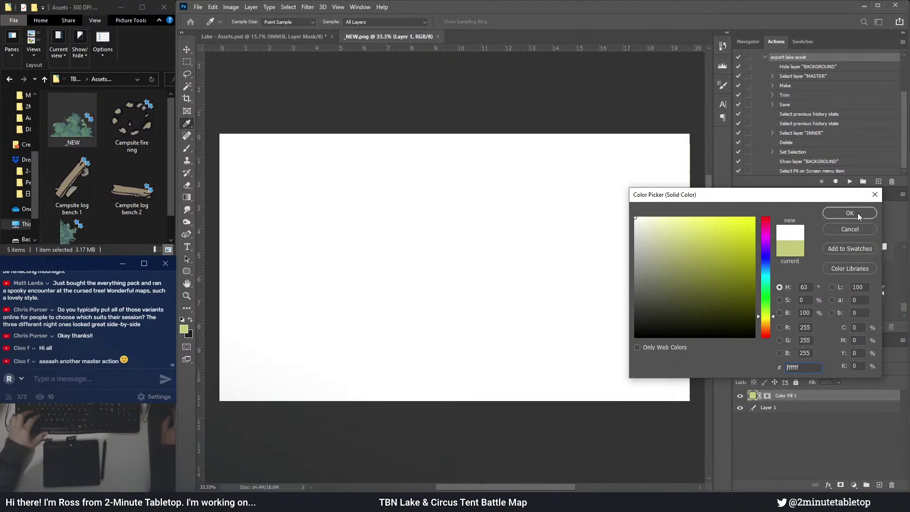
{"action": "left_click", "coordinate": [848, 214]}
{"action": "left_click_drag", "start_coordinate": [782, 395], "coordinate": [778, 412]}
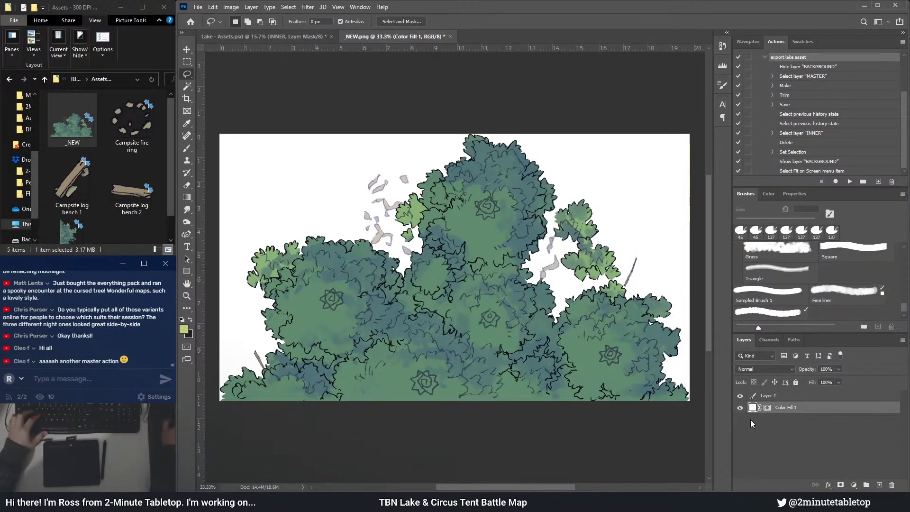
- Change the solid fill behind the forest to black (000000) and inspect the stones and line art against it
{"action": "double_click", "coordinate": [751, 407]}
{"action": "left_click_drag", "start_coordinate": [654, 327], "coordinate": [631, 340]}
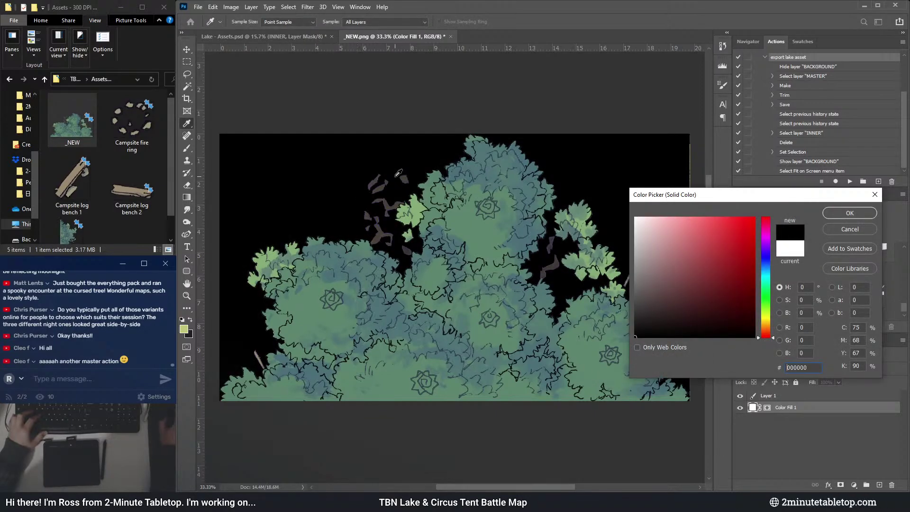
{"action": "left_click", "coordinate": [840, 215]}
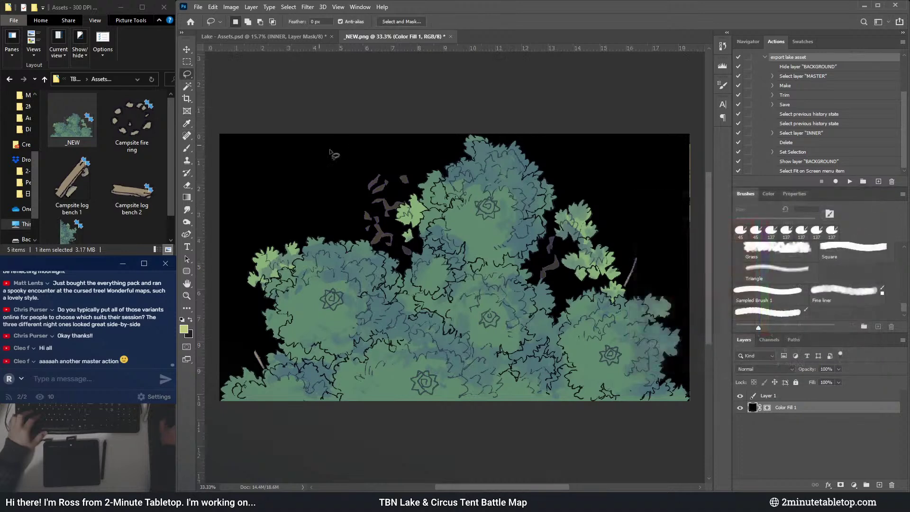
{"action": "scroll", "coordinate": [428, 214], "scroll_direction": "up", "scroll_amount": 5}
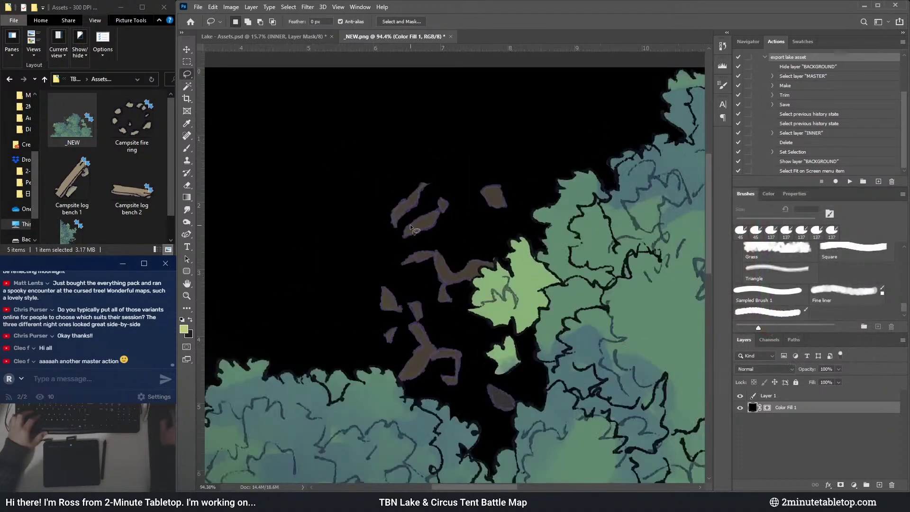
{"action": "scroll", "coordinate": [357, 201], "scroll_direction": "down", "scroll_amount": 3}
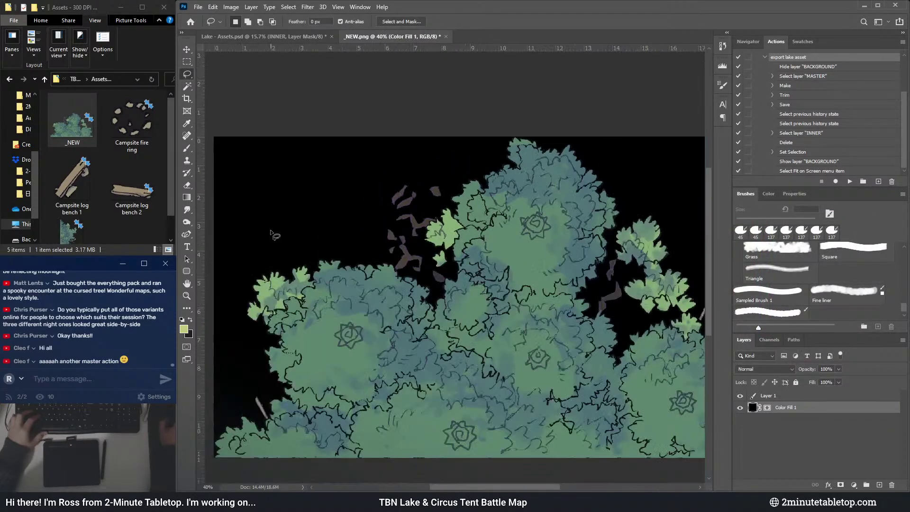
{"action": "scroll", "coordinate": [445, 286], "scroll_direction": "down", "scroll_amount": 2}
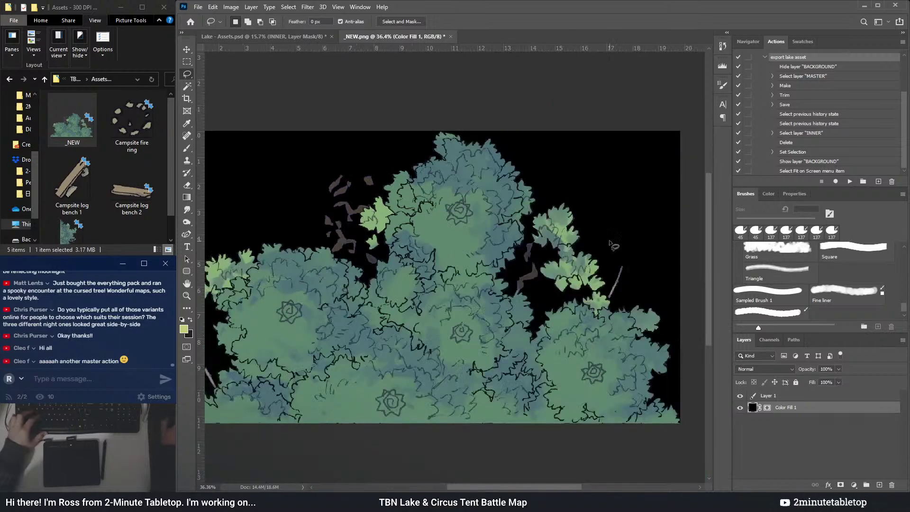
- Try an olive green (959d76) as the colour of the fill behind the forest
{"action": "double_click", "coordinate": [752, 407]}
{"action": "left_click", "coordinate": [765, 313]}
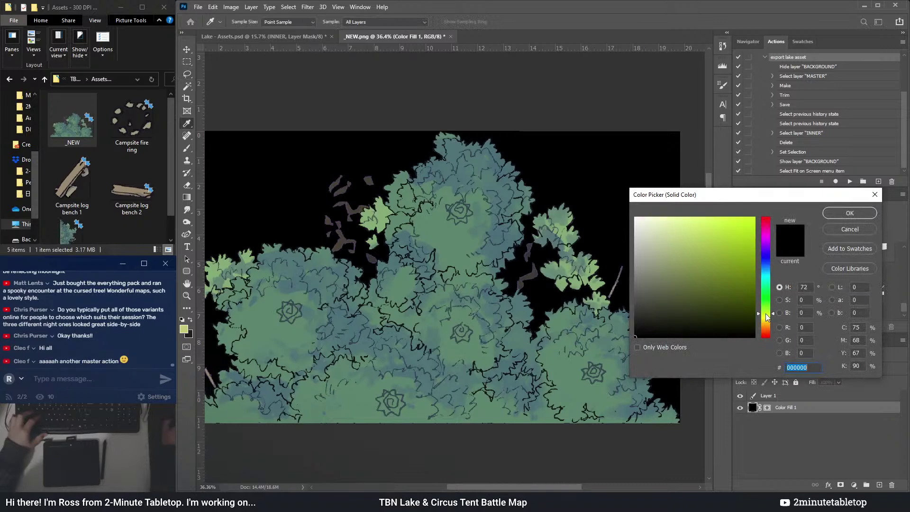
{"action": "mouse_move", "coordinate": [676, 278]}
{"action": "left_mouse_down"}
{"action": "mouse_move", "coordinate": [677, 266]}
{"action": "mouse_move", "coordinate": [664, 263]}
{"action": "left_mouse_up"}
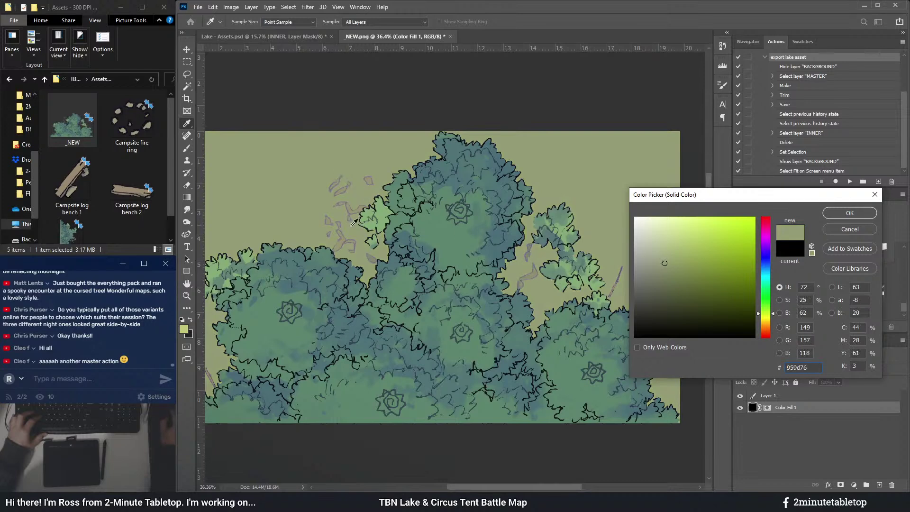
{"action": "left_click", "coordinate": [850, 230]}
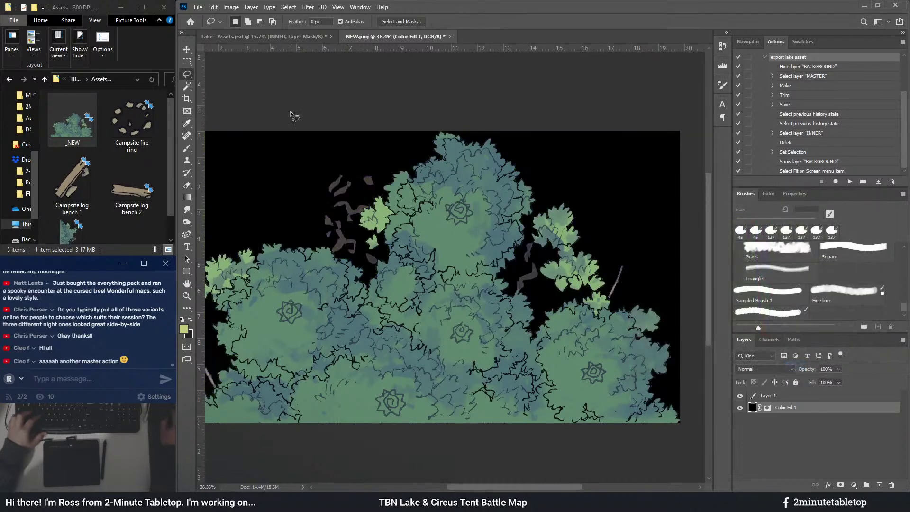
- Return to Lake - Assets.psd, undo the clearing of the central forest on the INNER mask, and deselect
{"action": "left_click", "coordinate": [263, 36]}
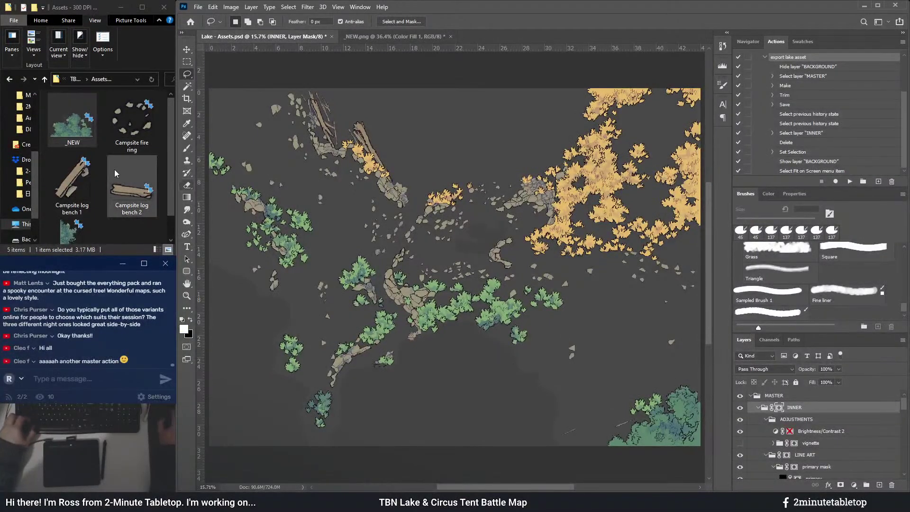
{"action": "scroll", "coordinate": [442, 221], "scroll_direction": "down", "scroll_amount": 1}
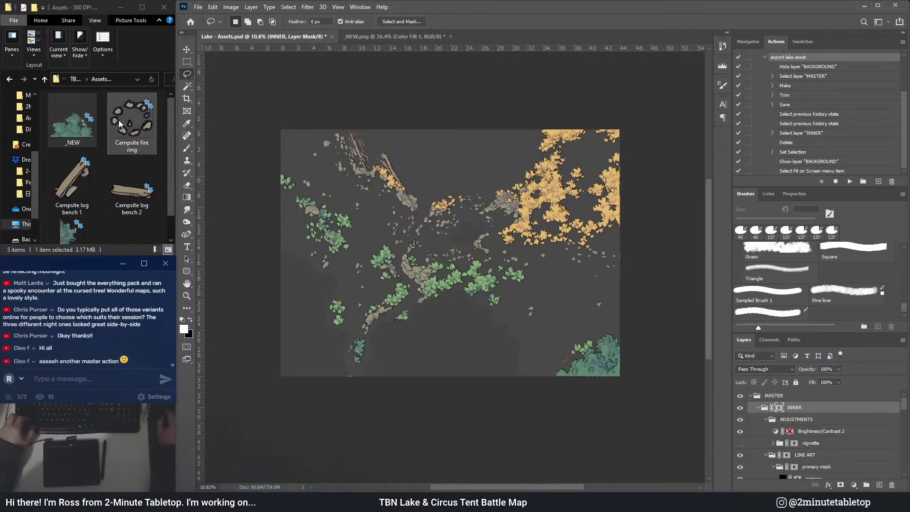
{"action": "scroll", "coordinate": [377, 287], "scroll_direction": "up", "scroll_amount": 2}
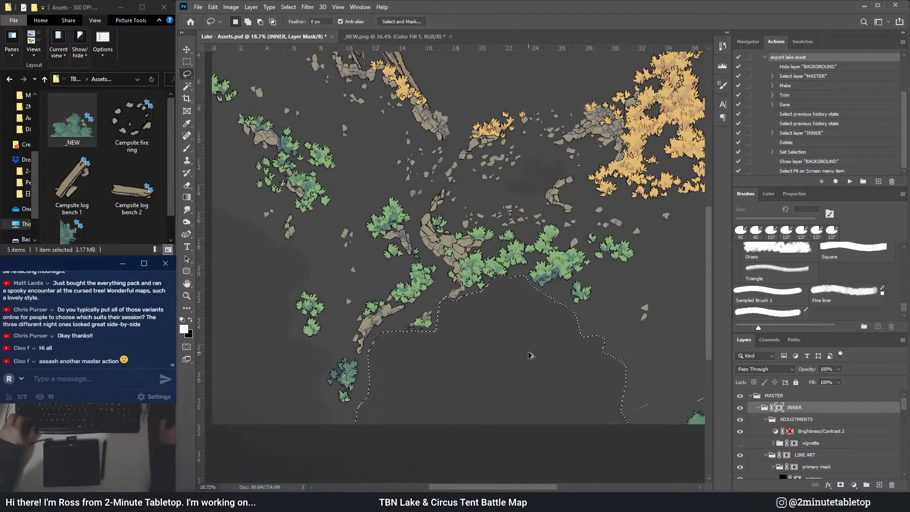
{"action": "key", "text": "ctrl+z"}
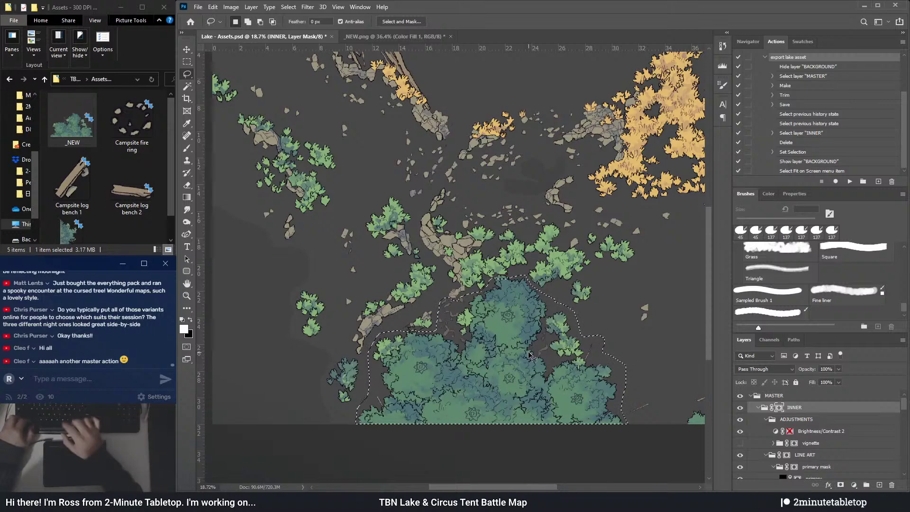
{"action": "key", "text": "ctrl+shift+z"}
{"action": "key", "text": "ctrl+z"}
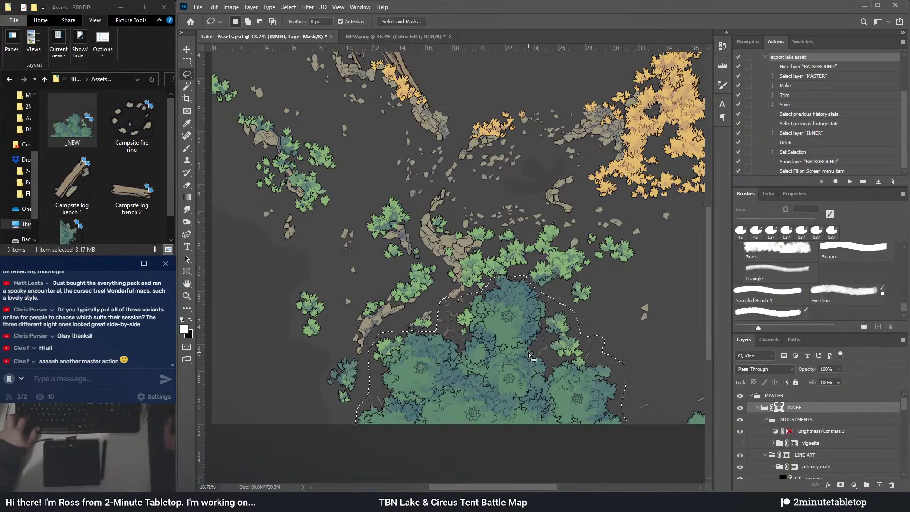
{"action": "key", "text": "ctrl+d"}
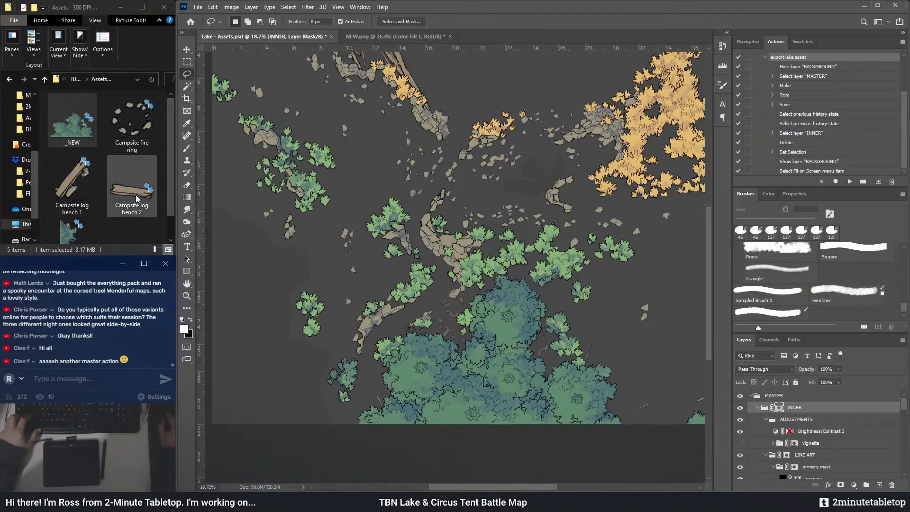
- Delete the exported _NEW and Forest edge 1 files from the Assets folder
{"action": "scroll", "coordinate": [123, 201], "scroll_direction": "down", "scroll_amount": 1}
{"action": "left_click", "coordinate": [93, 231], "text": "ctrl"}
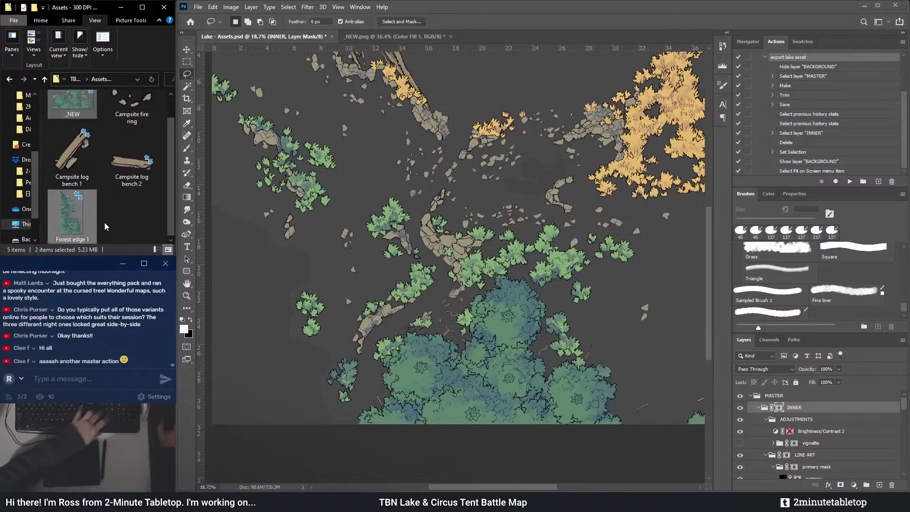
{"action": "key", "text": "Delete"}
{"action": "scroll", "coordinate": [456, 376], "scroll_direction": "up", "scroll_amount": 1}
- Set the blend mode of the secondary mask group inside LINE ART to Normal
{"action": "scroll", "coordinate": [456, 375], "scroll_direction": "up", "scroll_amount": 8}
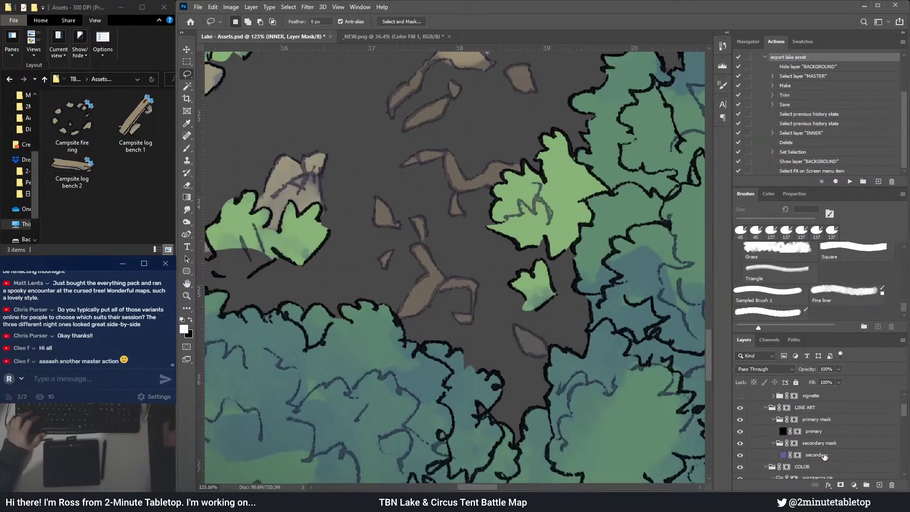
{"action": "left_click", "coordinate": [825, 454]}
{"action": "left_click", "coordinate": [827, 443]}
{"action": "left_click", "coordinate": [764, 369]}
{"action": "left_click", "coordinate": [742, 258]}
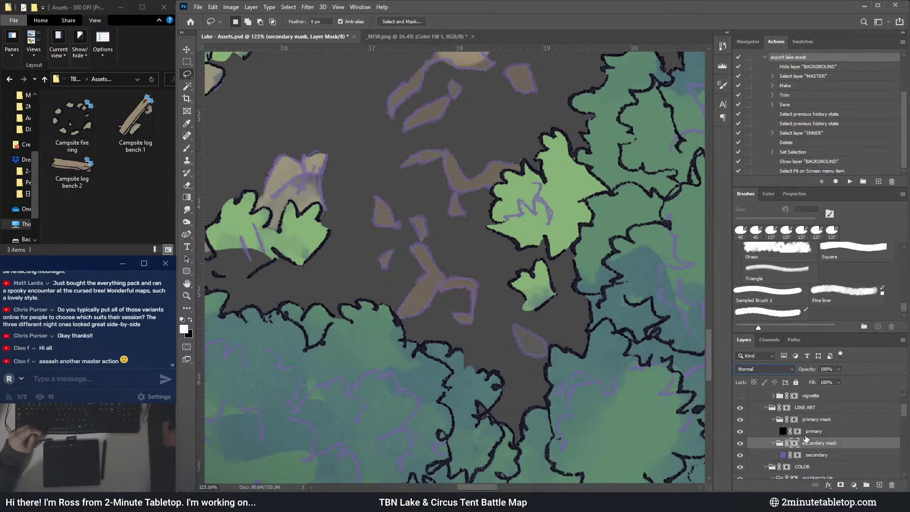
- Recolour the secondary line art fill layer to dark blue 252a3f and check the lines across the forest and stones
{"action": "left_click", "coordinate": [806, 459]}
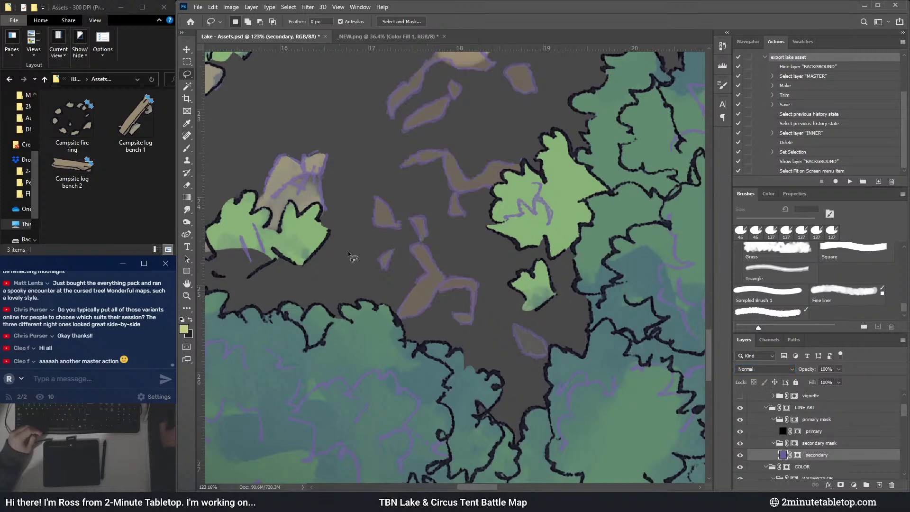
{"action": "scroll", "coordinate": [372, 265], "scroll_direction": "down", "scroll_amount": 5}
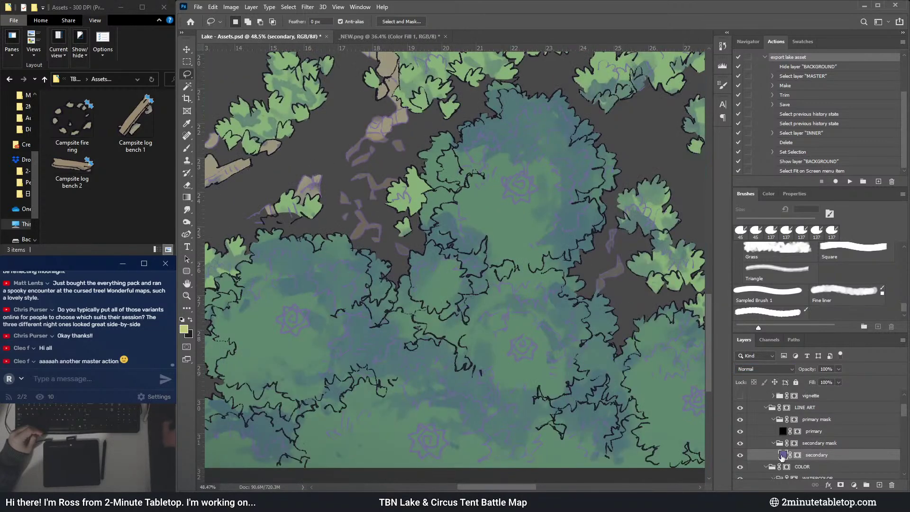
{"action": "double_click", "coordinate": [782, 455]}
{"action": "left_click", "coordinate": [665, 305]}
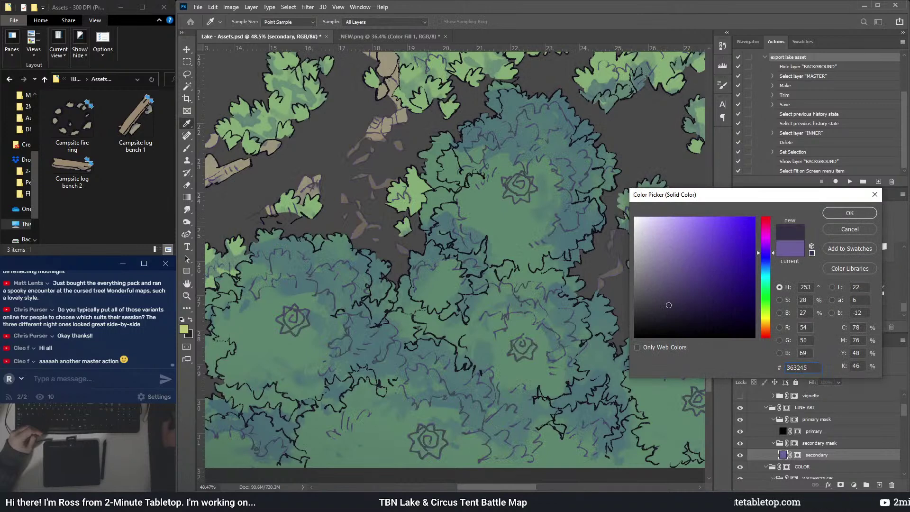
{"action": "type", "text": "282e45"}
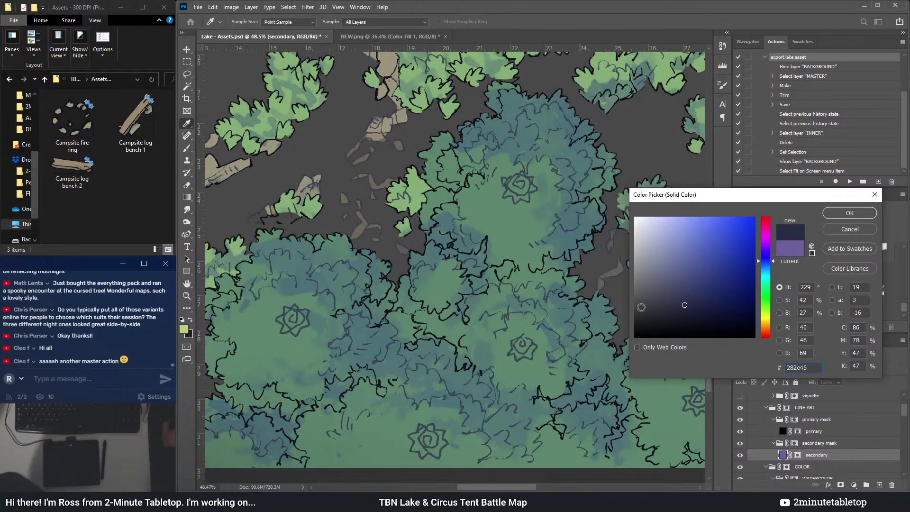
{"action": "left_click", "coordinate": [686, 308]}
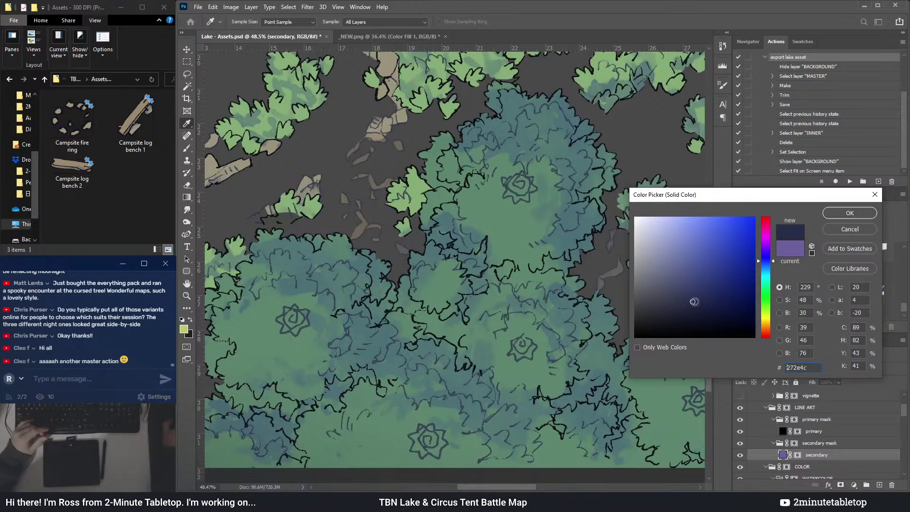
{"action": "left_click", "coordinate": [684, 308]}
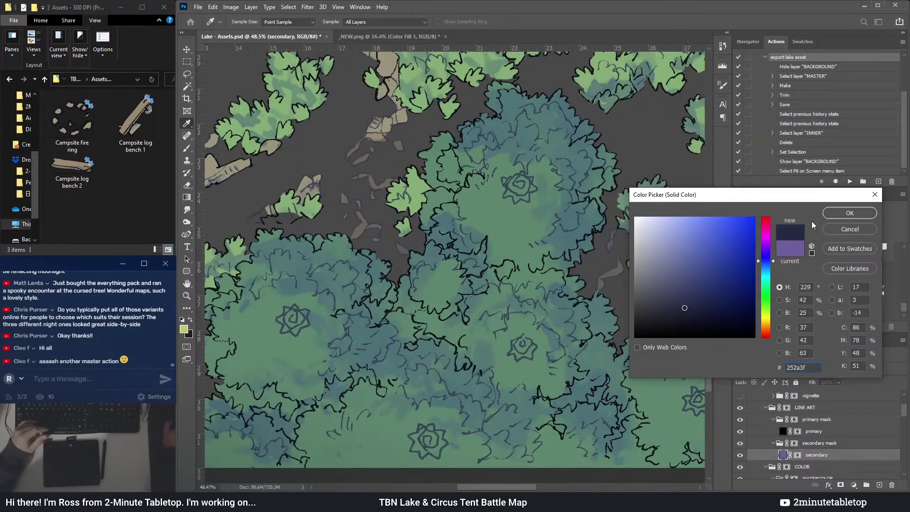
{"action": "left_click", "coordinate": [849, 212]}
{"action": "key", "text": "l"}
{"action": "scroll", "coordinate": [538, 259], "scroll_direction": "down", "scroll_amount": 3}
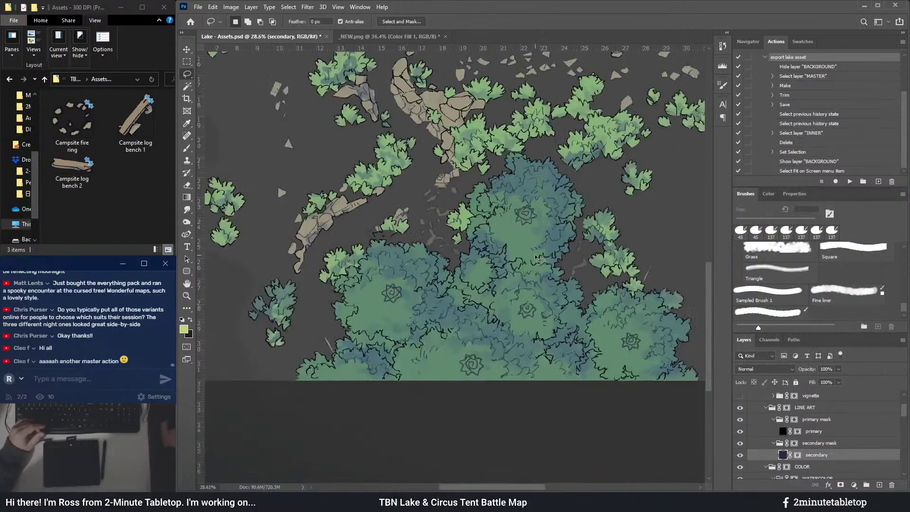
{"action": "scroll", "coordinate": [469, 284], "scroll_direction": "up", "scroll_amount": 3}
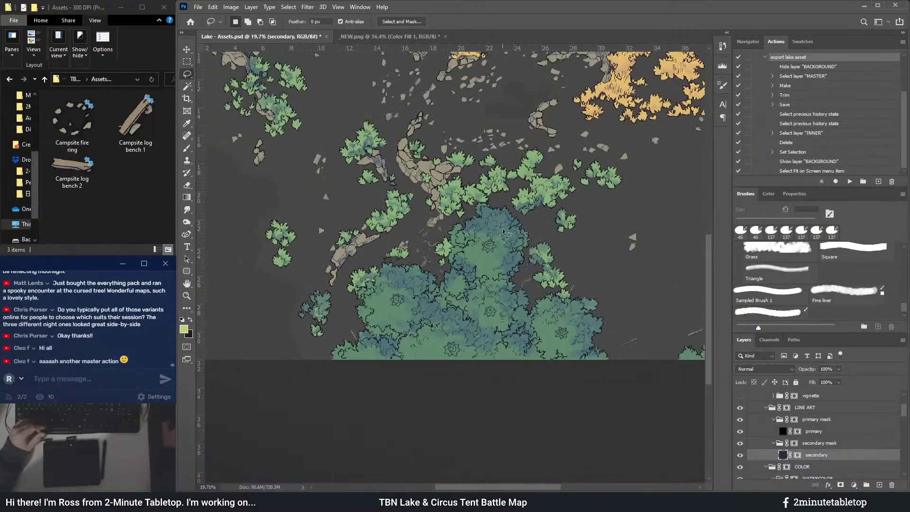
- Close the _NEW.png document without saving its changes
{"action": "left_click", "coordinate": [385, 36]}
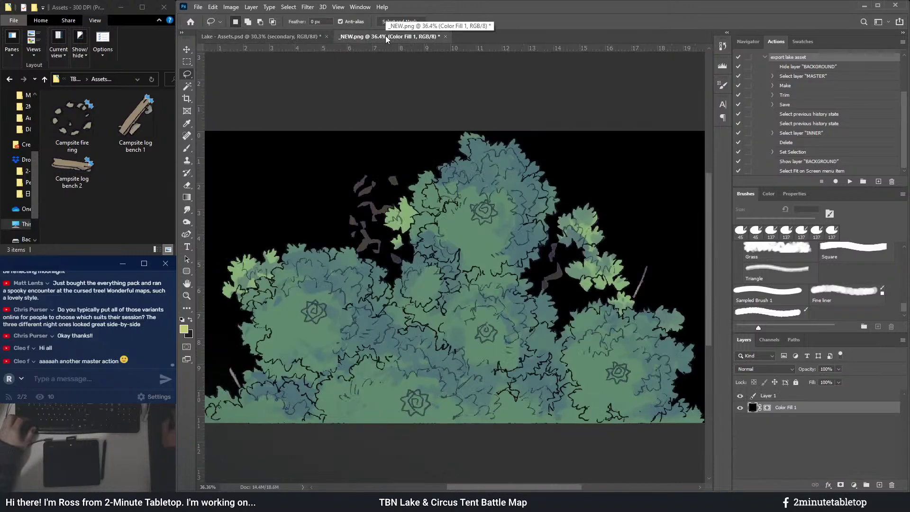
{"action": "left_click", "coordinate": [445, 37]}
{"action": "left_click", "coordinate": [450, 187]}
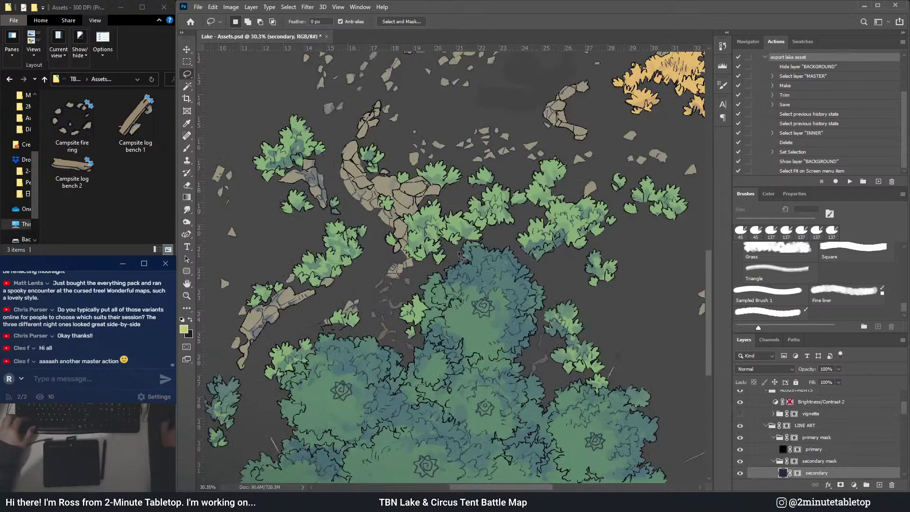
- Load the INNER group's mask as an inverted selection and subtract the campsite cut-outs, keeping only the forest area along the map's left edge
{"action": "scroll", "coordinate": [770, 404], "scroll_direction": "up", "scroll_amount": 2}
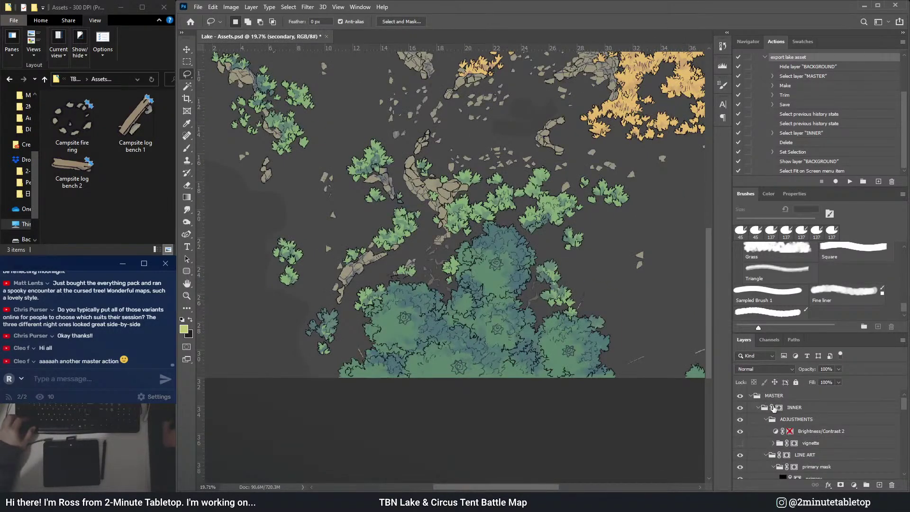
{"action": "left_click", "coordinate": [780, 408], "text": "ctrl"}
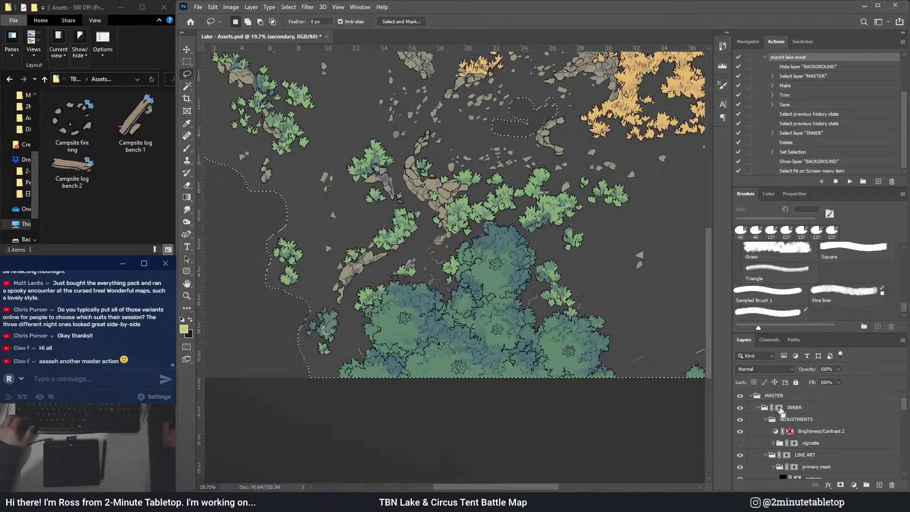
{"action": "key", "text": "ctrl+0"}
{"action": "scroll", "coordinate": [393, 320], "scroll_direction": "up", "scroll_amount": 2}
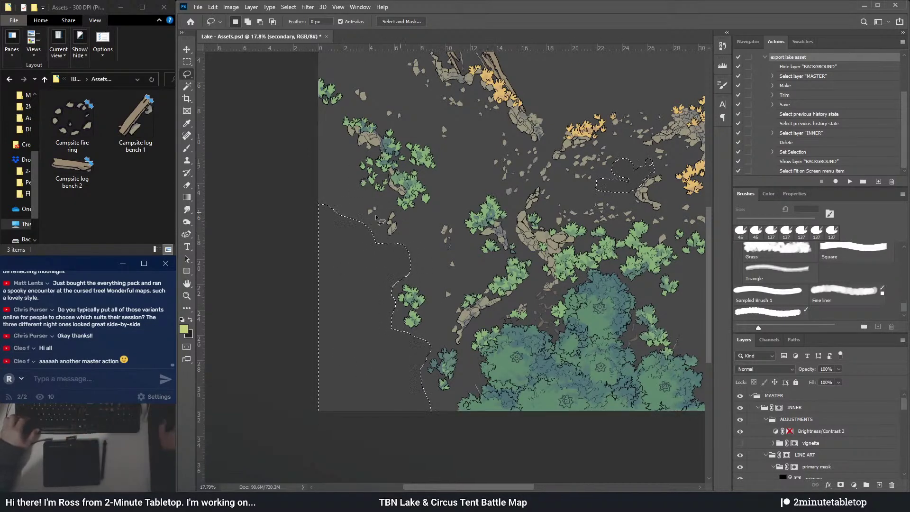
{"action": "left_click", "coordinate": [186, 61]}
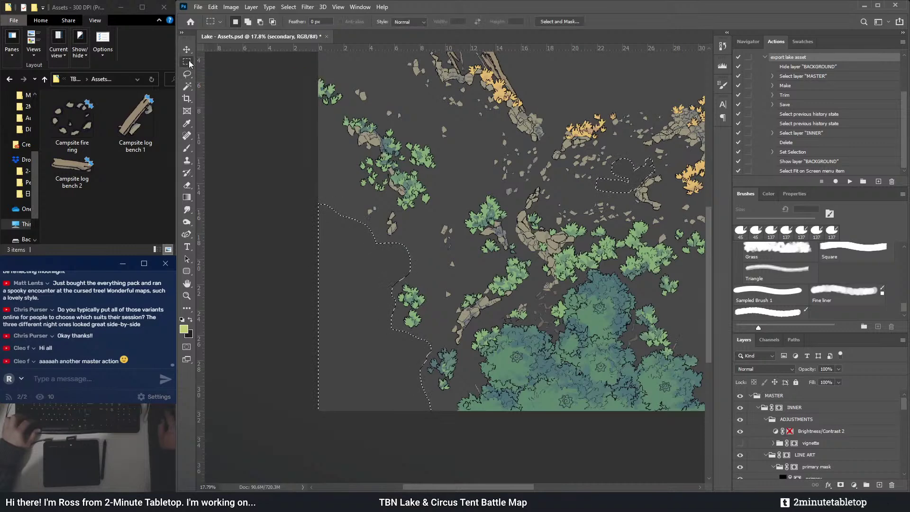
{"action": "scroll", "coordinate": [417, 224], "scroll_direction": "down", "scroll_amount": 2}
{"action": "left_click_drag", "start_coordinate": [539, 160], "coordinate": [541, 167]}
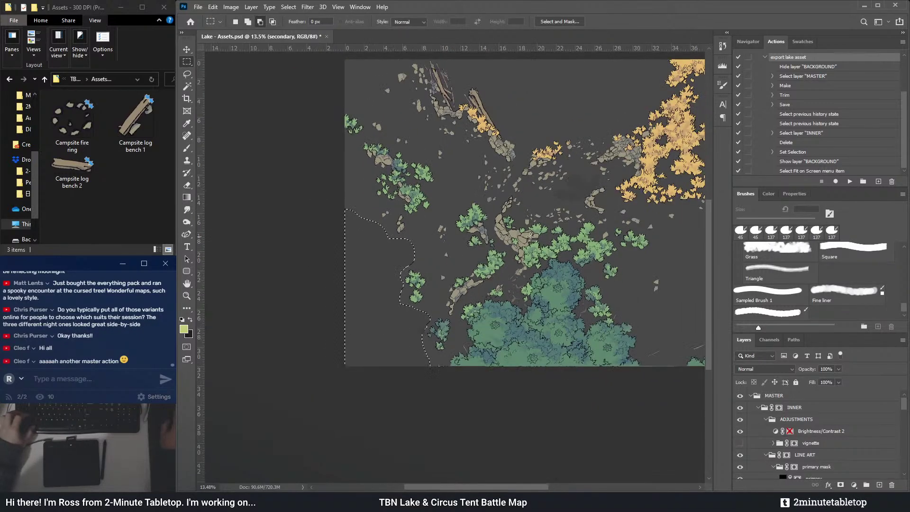
{"action": "scroll", "coordinate": [541, 167], "scroll_direction": "down", "scroll_amount": 2}
{"action": "scroll", "coordinate": [540, 166], "scroll_direction": "up", "scroll_amount": 3}
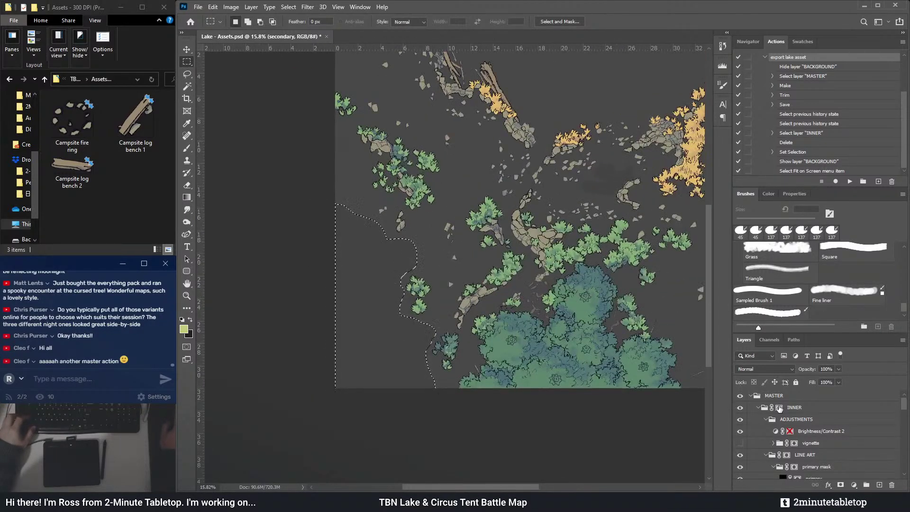
- Restore the selected forest edge by clearing that area to white on the INNER group's mask, and swap the foreground and background colours
{"action": "left_click", "coordinate": [778, 407]}
{"action": "key", "text": "Delete"}
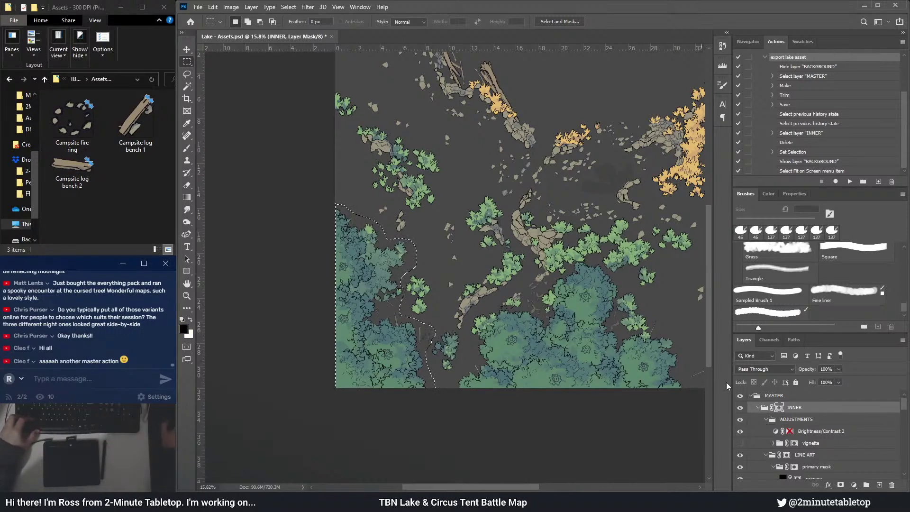
{"action": "key", "text": "x"}
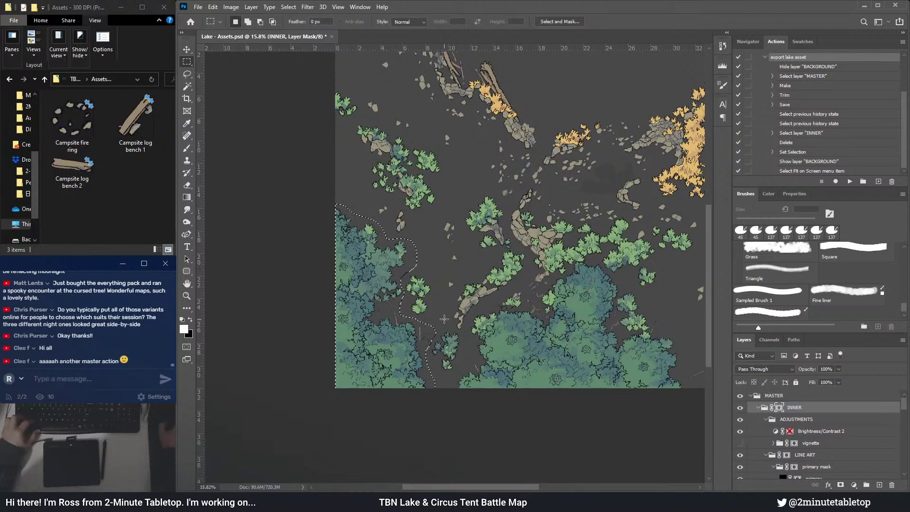
{"action": "scroll", "coordinate": [444, 319], "scroll_direction": "up", "scroll_amount": 2}
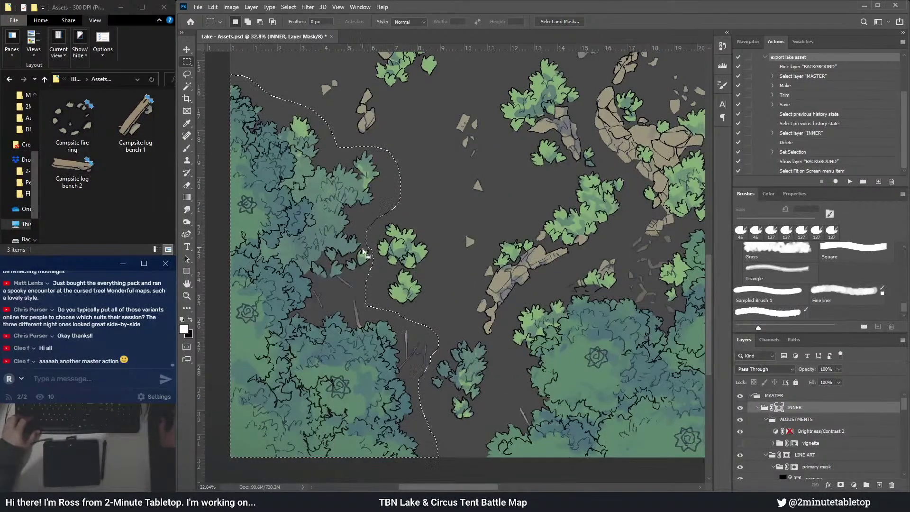
{"action": "scroll", "coordinate": [328, 252], "scroll_direction": "down", "scroll_amount": 2}
- Run the export lake asset action on the selected forest along the map's left edge
{"action": "left_click", "coordinate": [764, 57]}
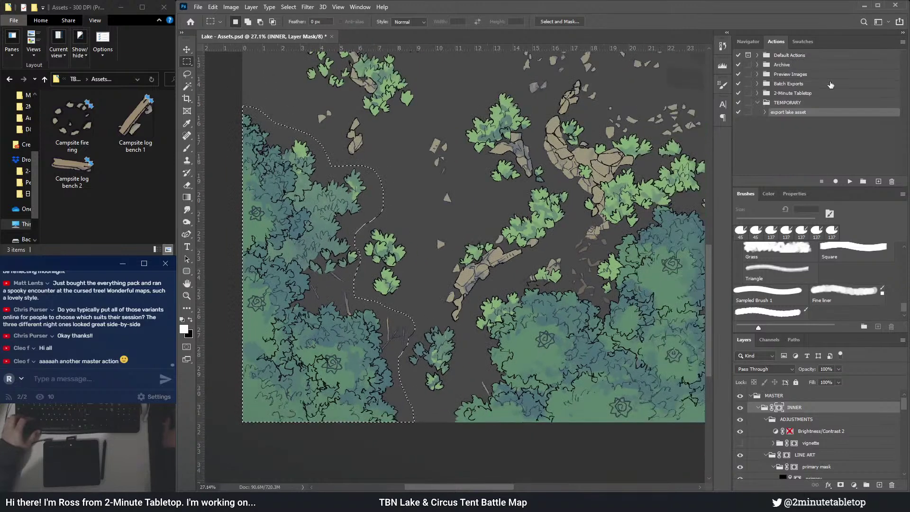
{"action": "left_click", "coordinate": [849, 181]}
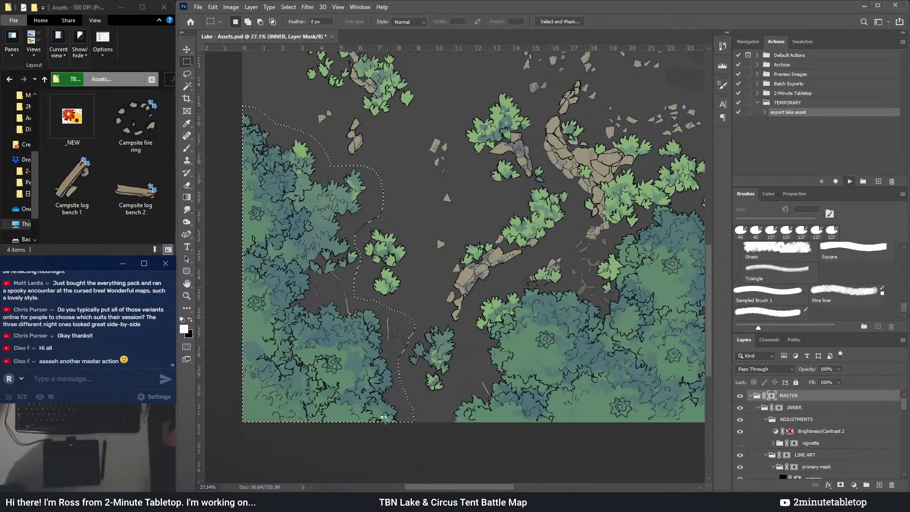
{"action": "key", "text": "alt+Tab"}
{"action": "key", "text": "alt+Tab"}
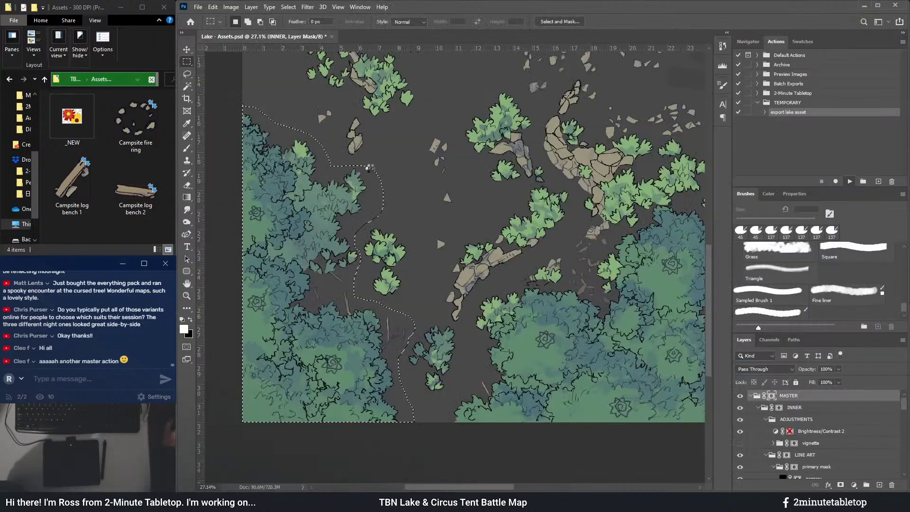
- Rename the exported _NEW file in the Assets folder as Forest edge 1
{"action": "left_click", "coordinate": [85, 145]}
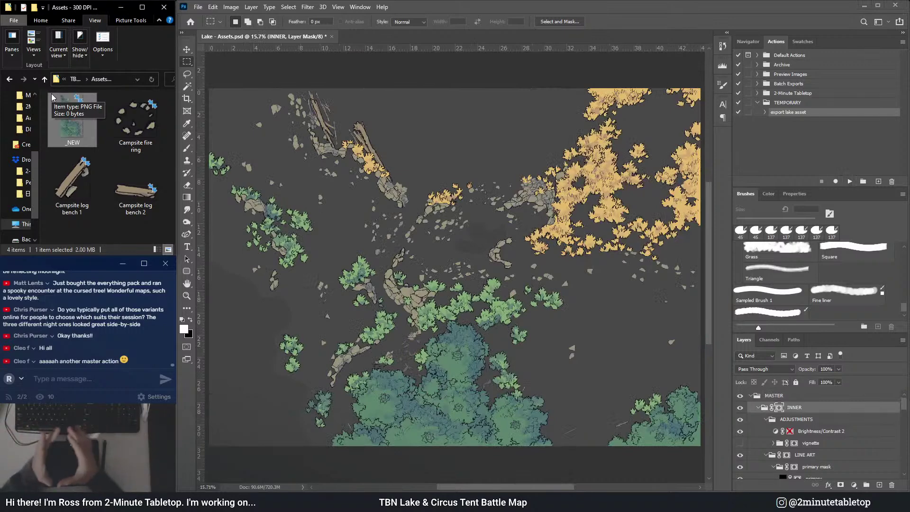
{"action": "left_click", "coordinate": [139, 123]}
{"action": "left_click", "coordinate": [71, 128]}
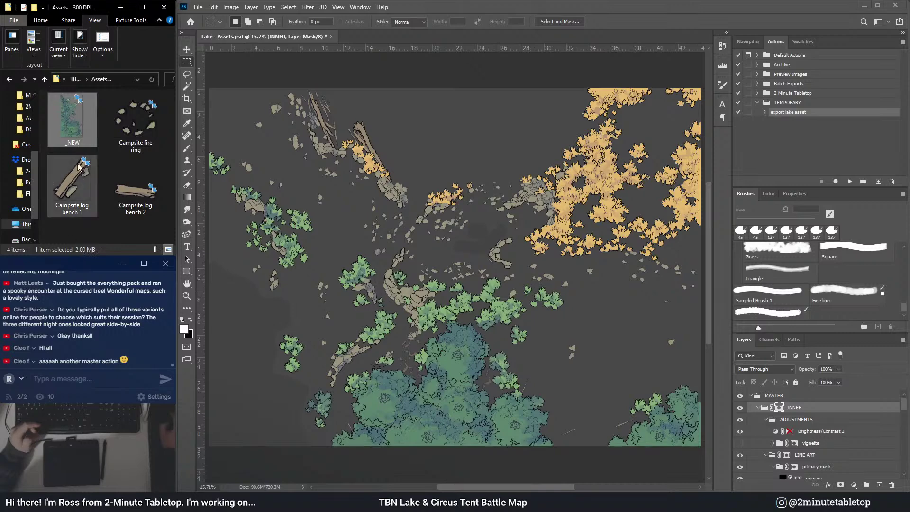
{"action": "left_click", "coordinate": [72, 143]}
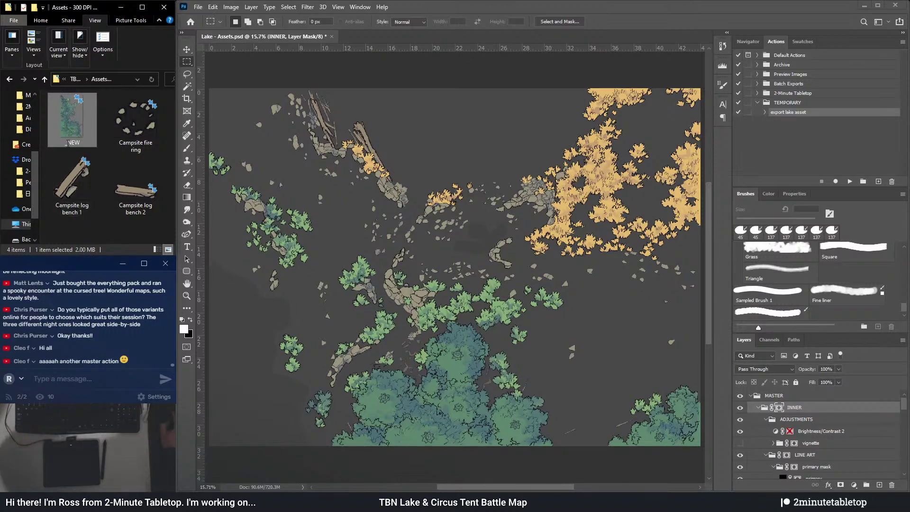
{"action": "type", "text": "Forest edge 1"}
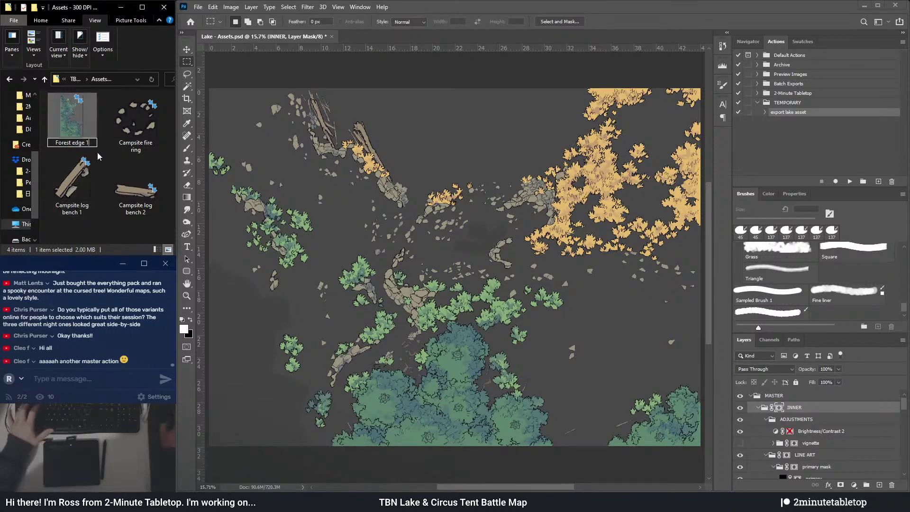
{"action": "key", "text": "Return"}
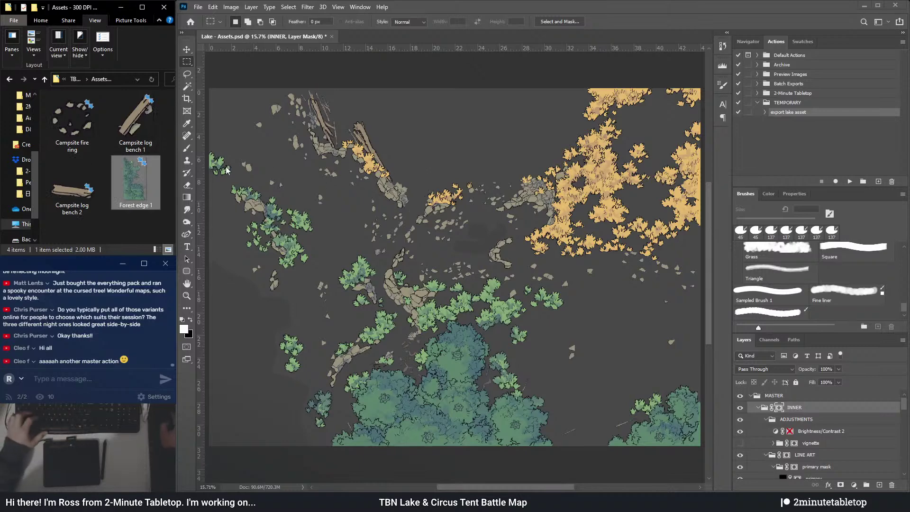
- Lasso the large forest clump in the middle of the map's lower edge, including its adjoining bushes
{"action": "left_click", "coordinate": [418, 238]}
{"action": "scroll", "coordinate": [415, 214], "scroll_direction": "down", "scroll_amount": 2}
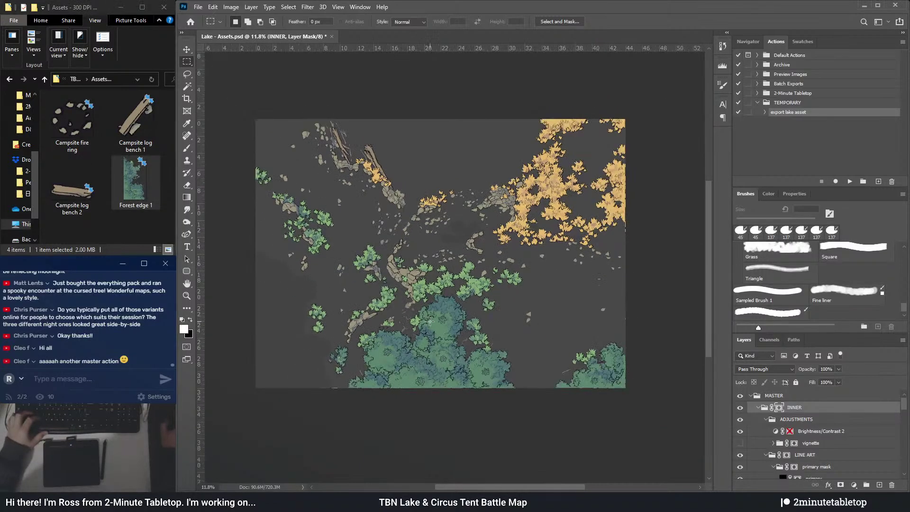
{"action": "scroll", "coordinate": [416, 413], "scroll_direction": "up", "scroll_amount": 3}
{"action": "left_click", "coordinate": [187, 74]}
{"action": "scroll", "coordinate": [580, 326], "scroll_direction": "up", "scroll_amount": 2}
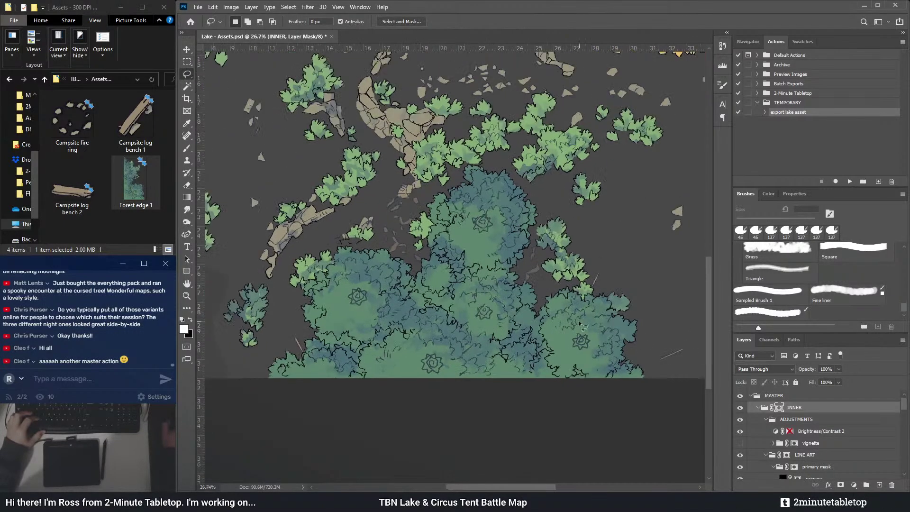
{"action": "mouse_move", "coordinate": [256, 379]}
{"action": "left_mouse_down"}
{"action": "mouse_move", "coordinate": [263, 354]}
{"action": "mouse_move", "coordinate": [279, 343]}
{"action": "mouse_move", "coordinate": [283, 271]}
{"action": "mouse_move", "coordinate": [294, 252]}
{"action": "mouse_move", "coordinate": [322, 245]}
{"action": "left_mouse_up"}
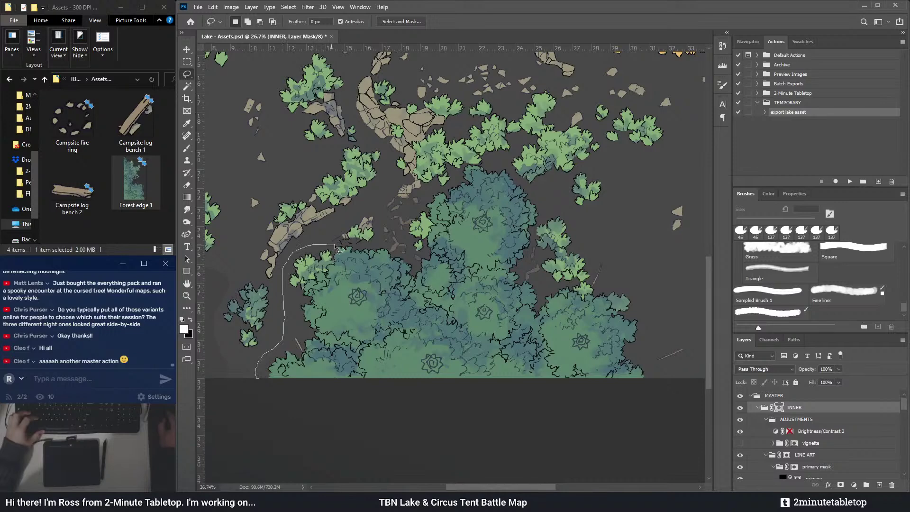
{"action": "left_click_drag", "start_coordinate": [351, 246], "coordinate": [375, 235]}
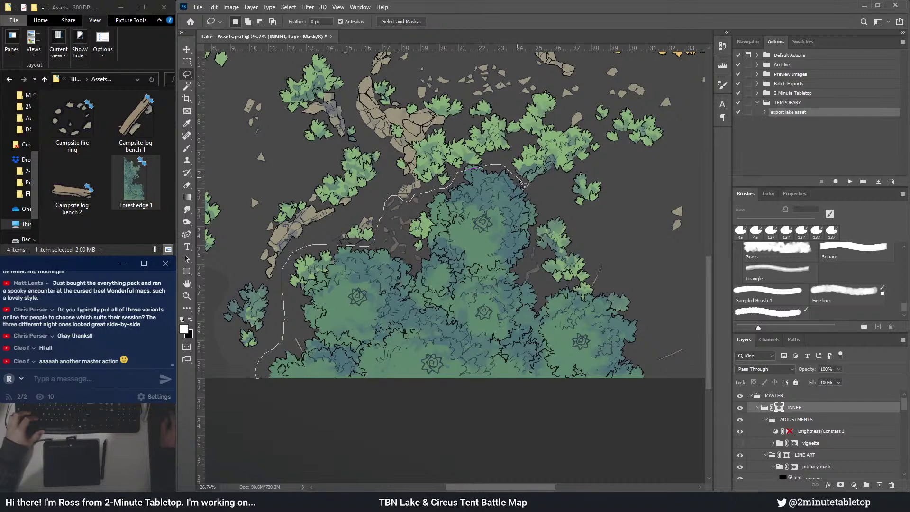
{"action": "left_click_drag", "start_coordinate": [552, 206], "coordinate": [649, 289]}
{"action": "left_click_drag", "start_coordinate": [658, 385], "coordinate": [258, 376]}
- Refine the forest clump's selection border to include the cut-off treetop leaves and exclude the neighbouring path stones and small bush
{"action": "scroll", "coordinate": [461, 154], "scroll_direction": "up", "scroll_amount": 5}
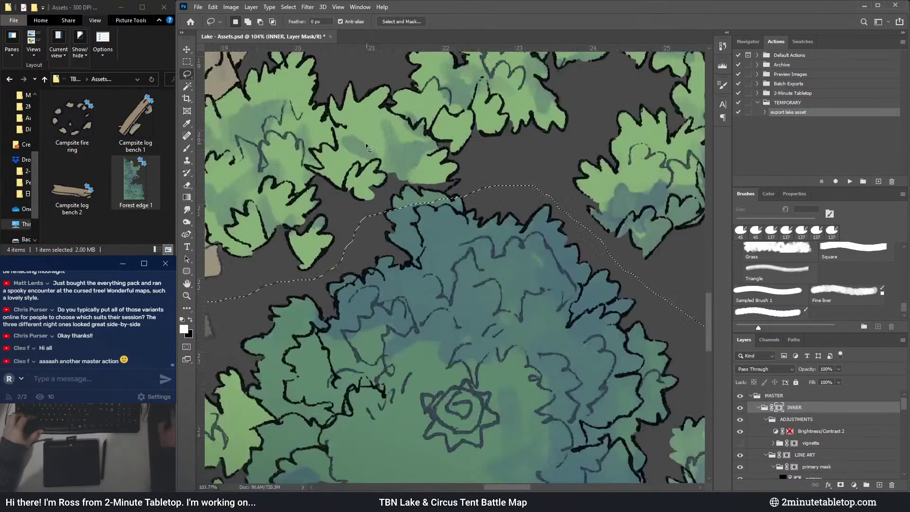
{"action": "scroll", "coordinate": [368, 143], "scroll_direction": "up", "scroll_amount": 3}
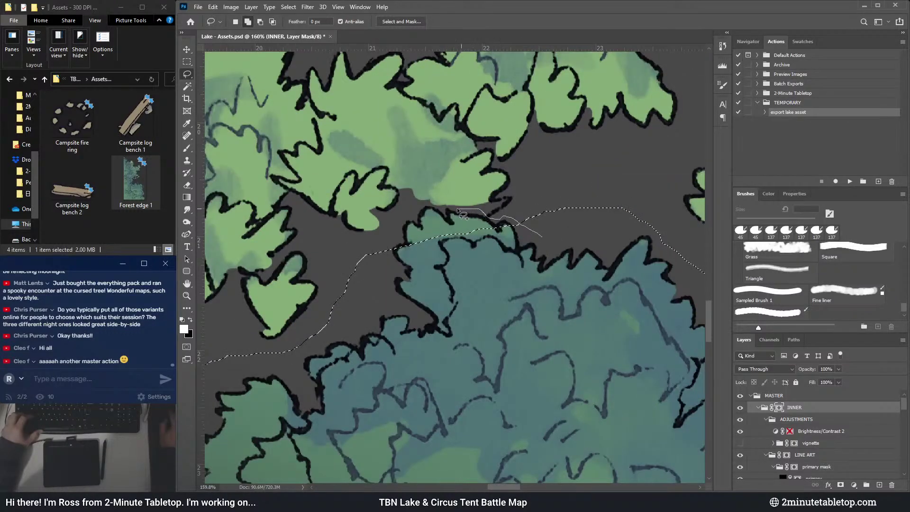
{"action": "left_click_drag", "start_coordinate": [445, 211], "coordinate": [439, 213]}
{"action": "left_click_drag", "start_coordinate": [378, 260], "coordinate": [378, 260]}
{"action": "scroll", "coordinate": [483, 164], "scroll_direction": "down", "scroll_amount": 4}
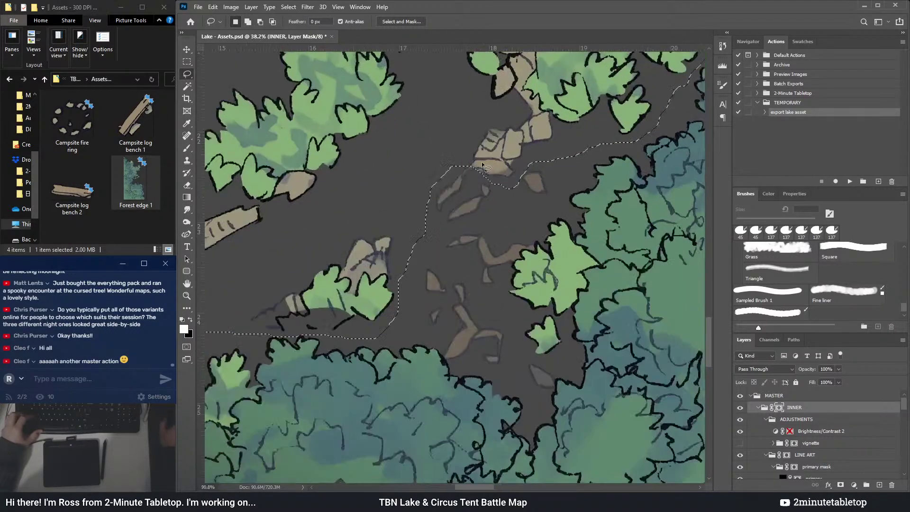
{"action": "scroll", "coordinate": [482, 165], "scroll_direction": "up", "scroll_amount": 5}
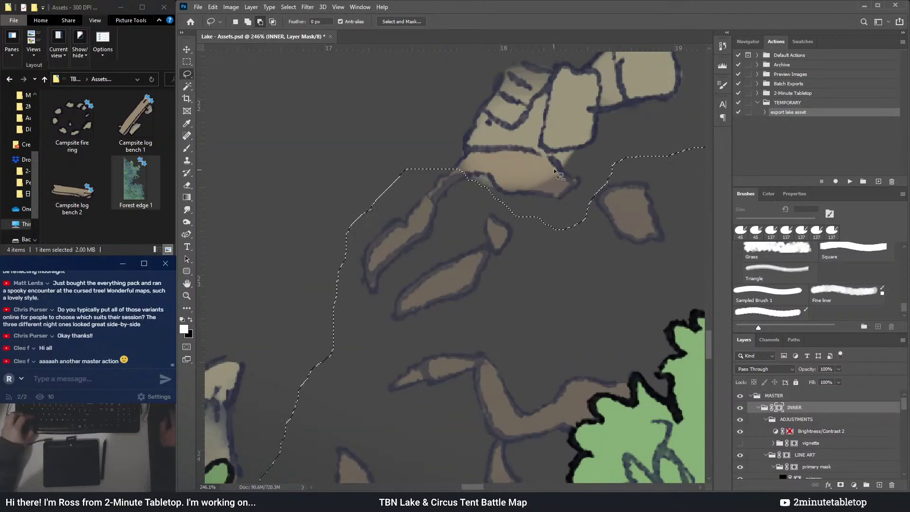
{"action": "scroll", "coordinate": [473, 174], "scroll_direction": "down", "scroll_amount": 8}
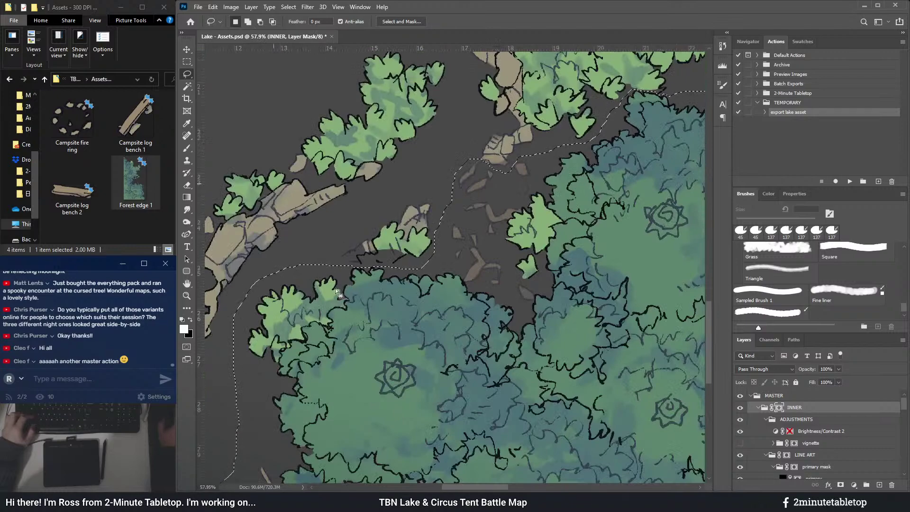
{"action": "scroll", "coordinate": [363, 268], "scroll_direction": "up", "scroll_amount": 5}
{"action": "mouse_move", "coordinate": [381, 229]}
{"action": "left_mouse_down"}
{"action": "mouse_move", "coordinate": [427, 217]}
{"action": "mouse_move", "coordinate": [426, 251]}
{"action": "left_mouse_up"}
{"action": "scroll", "coordinate": [488, 211], "scroll_direction": "down", "scroll_amount": 6}
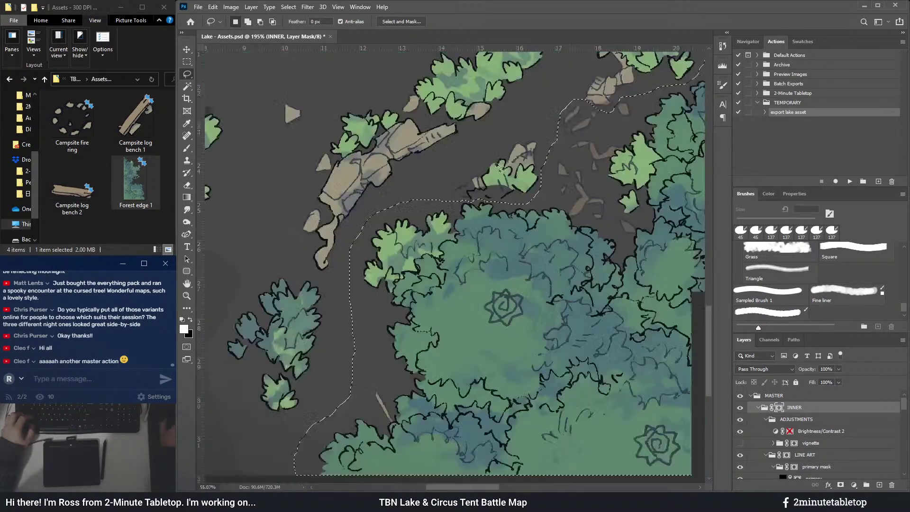
{"action": "scroll", "coordinate": [450, 225], "scroll_direction": "down", "scroll_amount": 1}
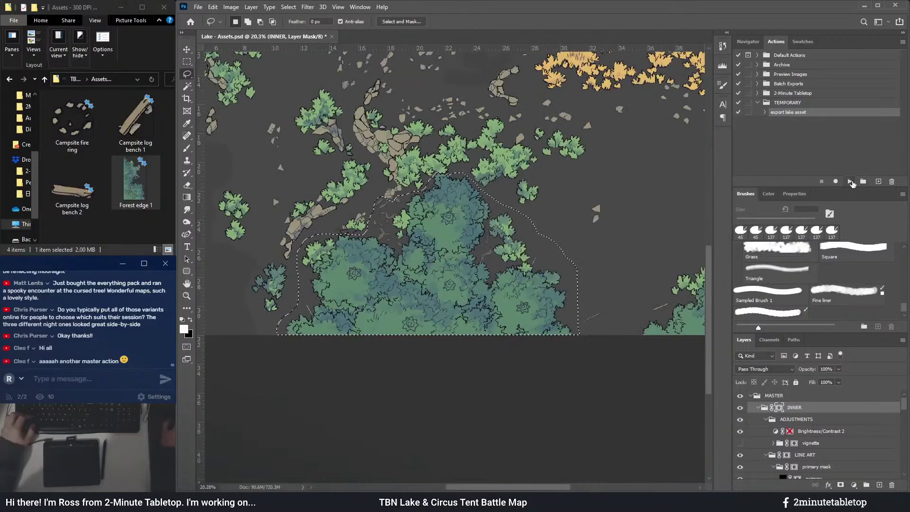
- Export the selected forest clump with the export lake asset action and rename the new _NEW file as Forest edge 2
{"action": "left_click", "coordinate": [850, 181]}
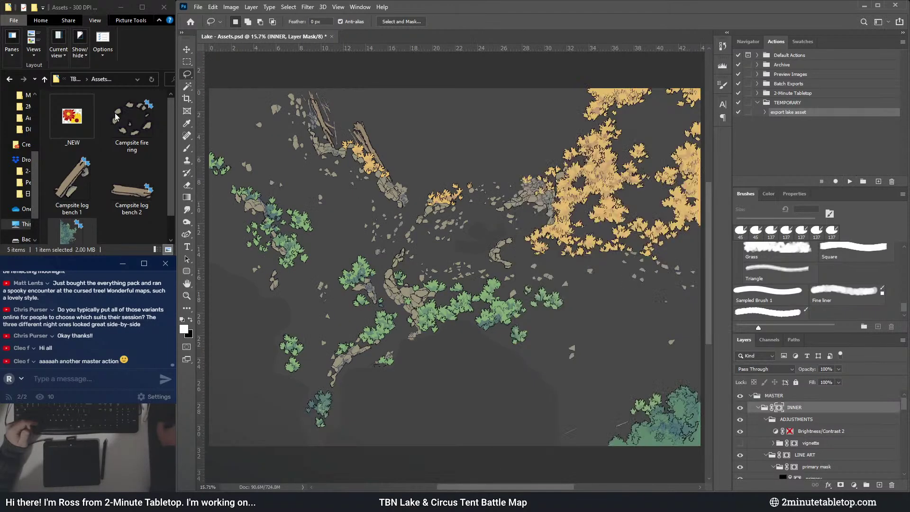
{"action": "left_click", "coordinate": [64, 129]}
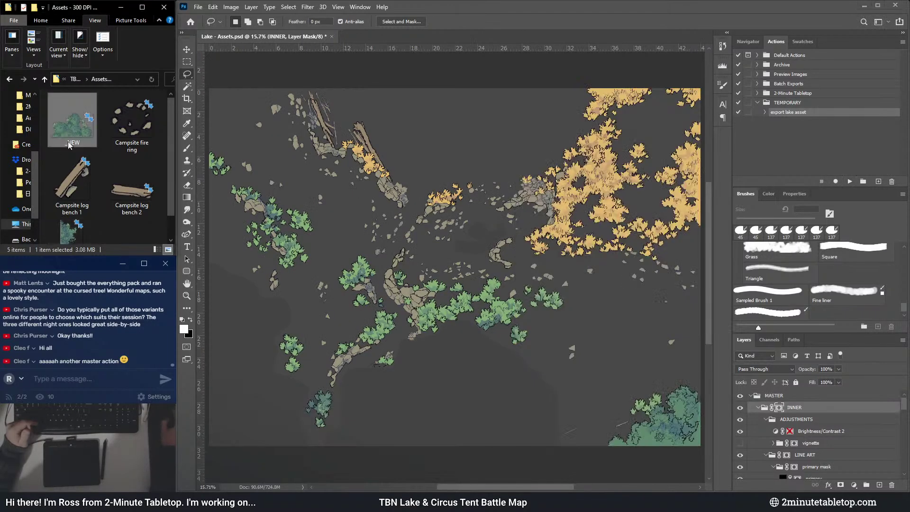
{"action": "scroll", "coordinate": [100, 183], "scroll_direction": "down", "scroll_amount": 1}
{"action": "left_click", "coordinate": [73, 235]}
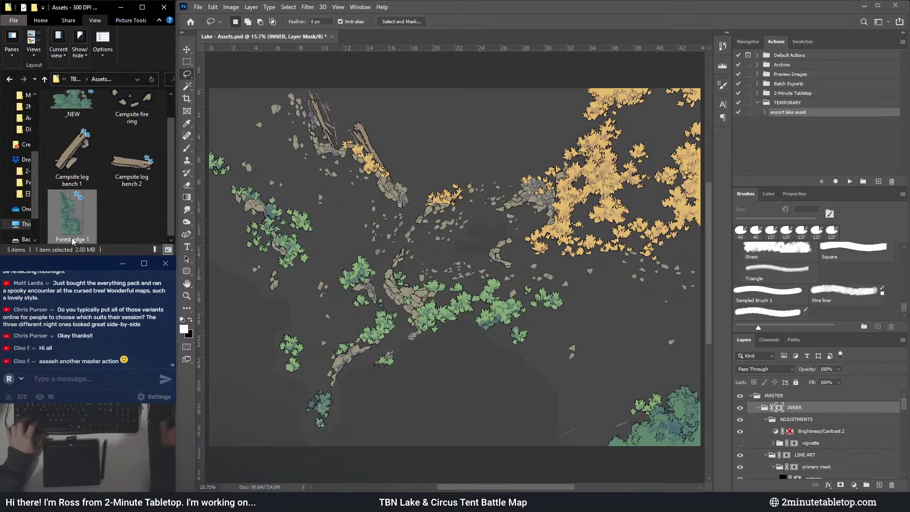
{"action": "key", "text": "F2"}
{"action": "left_click", "coordinate": [72, 121]}
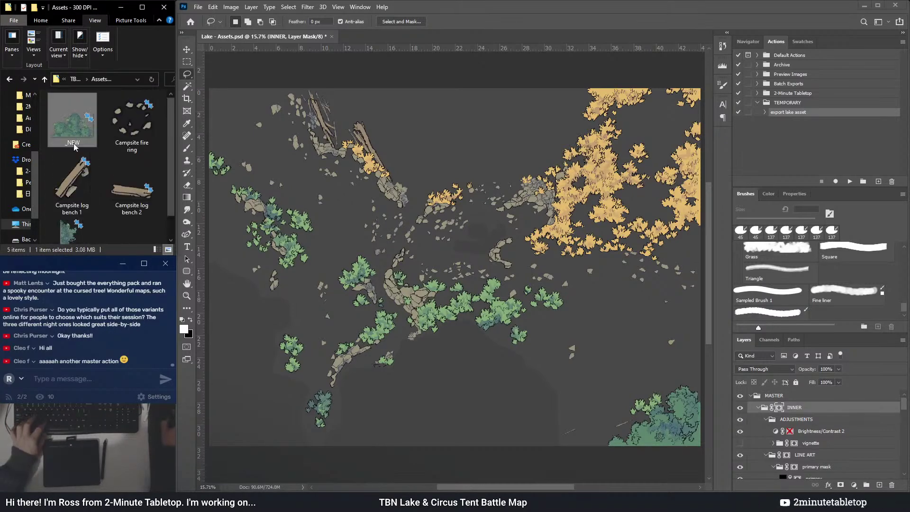
{"action": "key", "text": "F2"}
{"action": "type", "text": "Forest edge 2"}
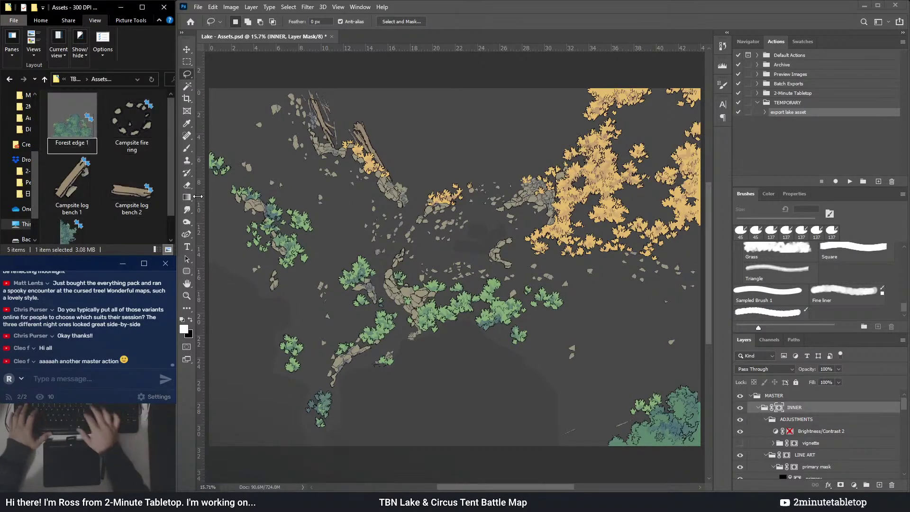
{"action": "key", "text": "Return"}
- Lasso the forest clump in the map's lower-right corner, including its light green bushes and the nearby twig
{"action": "scroll", "coordinate": [594, 255], "scroll_direction": "down", "scroll_amount": 2}
{"action": "scroll", "coordinate": [457, 382], "scroll_direction": "up", "scroll_amount": 4}
{"action": "scroll", "coordinate": [457, 382], "scroll_direction": "up", "scroll_amount": 3}
{"action": "scroll", "coordinate": [348, 337], "scroll_direction": "down", "scroll_amount": 1}
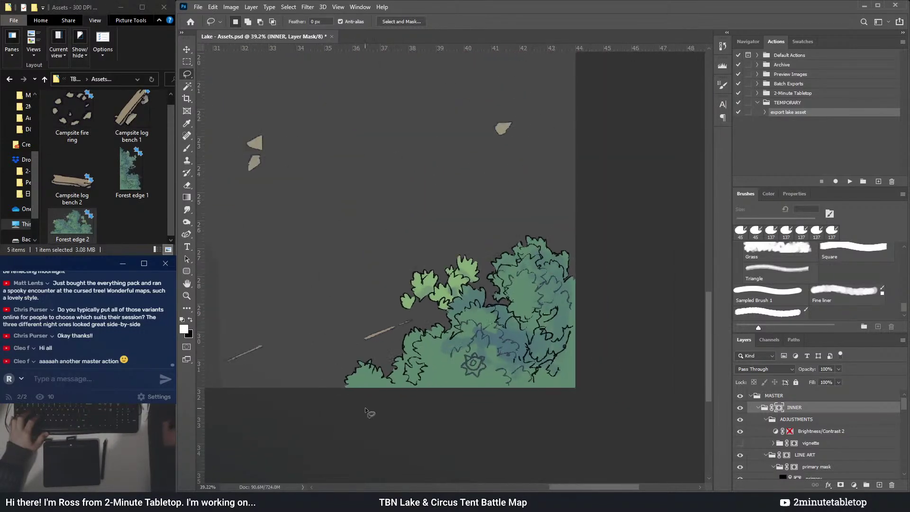
{"action": "mouse_move", "coordinate": [331, 400]}
{"action": "left_mouse_down"}
{"action": "mouse_move", "coordinate": [343, 301]}
{"action": "mouse_move", "coordinate": [412, 236]}
{"action": "mouse_move", "coordinate": [573, 222]}
{"action": "mouse_move", "coordinate": [658, 357]}
{"action": "mouse_move", "coordinate": [648, 433]}
{"action": "left_mouse_up"}
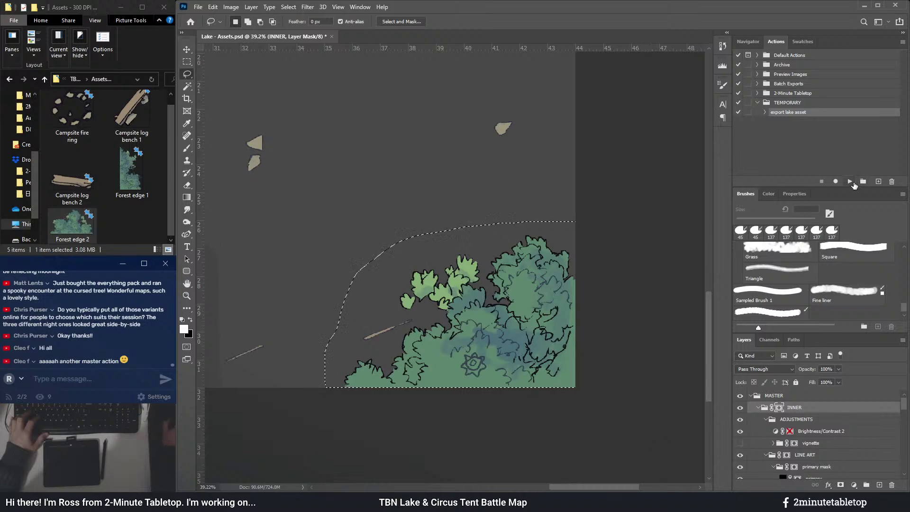
- Export the selected corner forest clump with the export lake asset action and rename the new _NEW file as Forest edge 3
{"action": "left_click", "coordinate": [850, 182]}
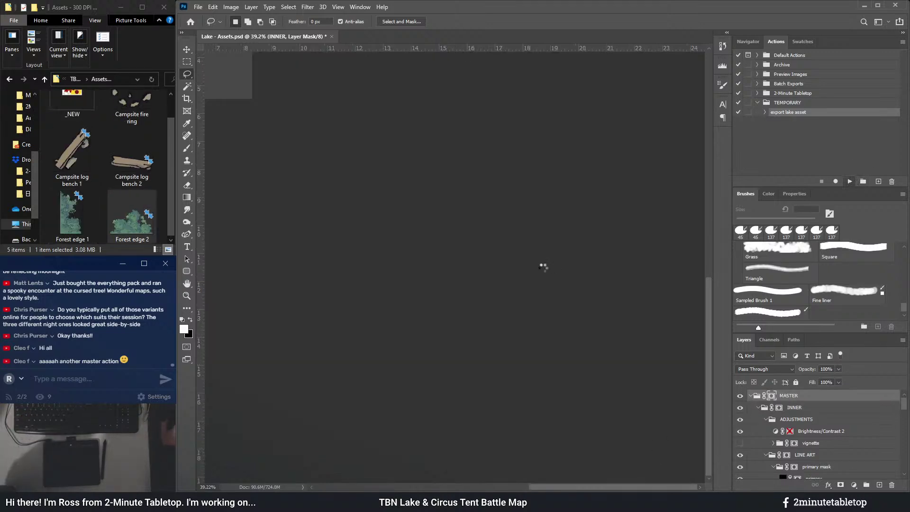
{"action": "scroll", "coordinate": [130, 208], "scroll_direction": "up", "scroll_amount": 1}
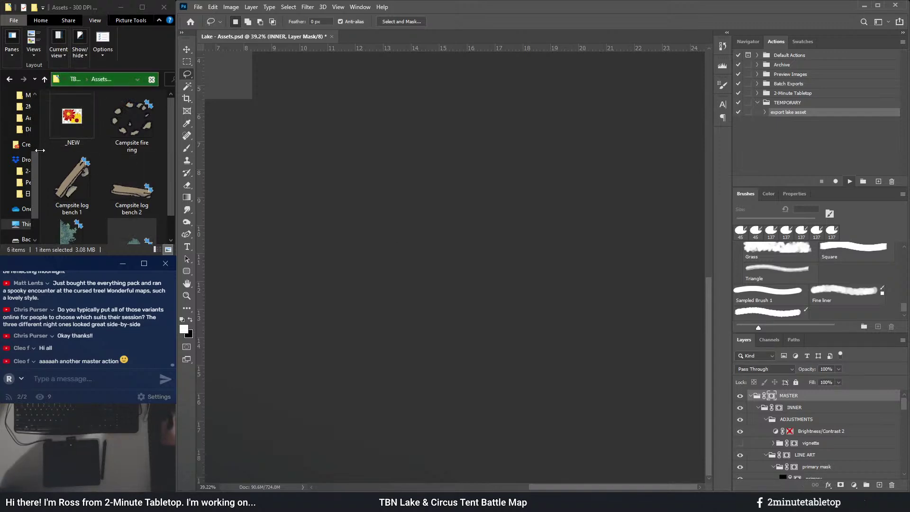
{"action": "left_click_drag", "start_coordinate": [38, 150], "coordinate": [23, 148]}
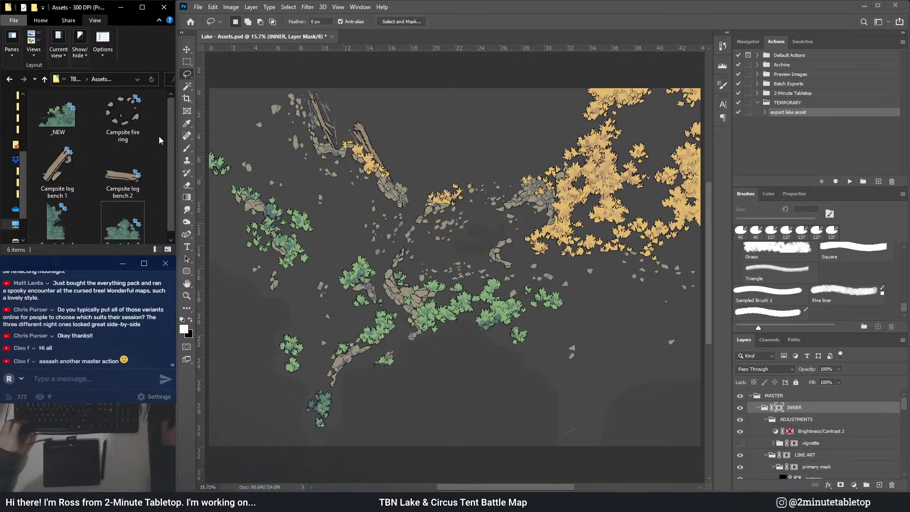
{"action": "left_click", "coordinate": [54, 129]}
{"action": "left_click", "coordinate": [57, 133]}
{"action": "type", "text": "Forest edge 3"}
{"action": "key", "text": "Return"}
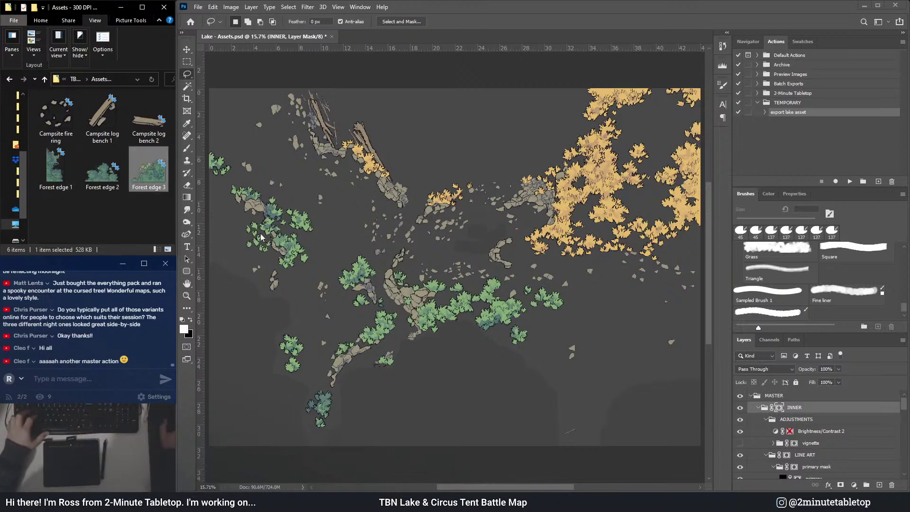
- Lasso the curved rock ledge in the map's lower-left area, including its small green bushes and the loose stones beside it
{"action": "scroll", "coordinate": [421, 362], "scroll_direction": "down", "scroll_amount": 2}
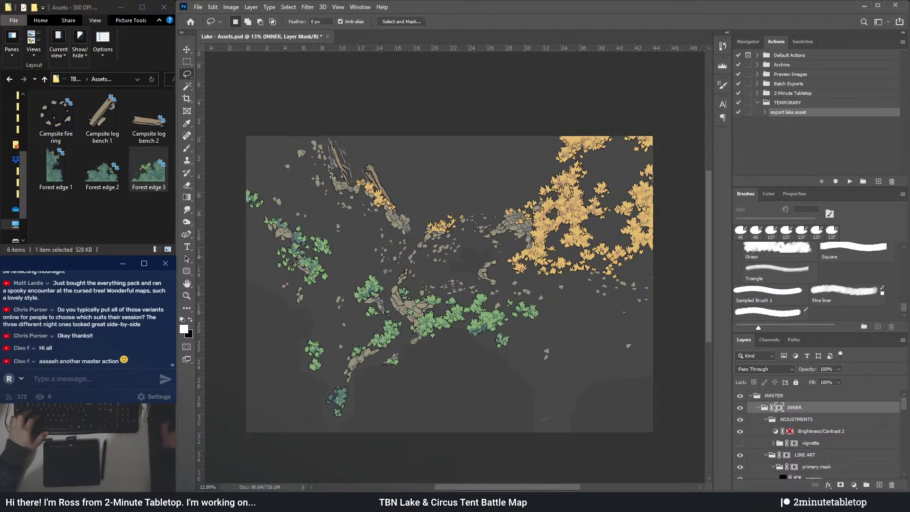
{"action": "scroll", "coordinate": [327, 395], "scroll_direction": "up", "scroll_amount": 4}
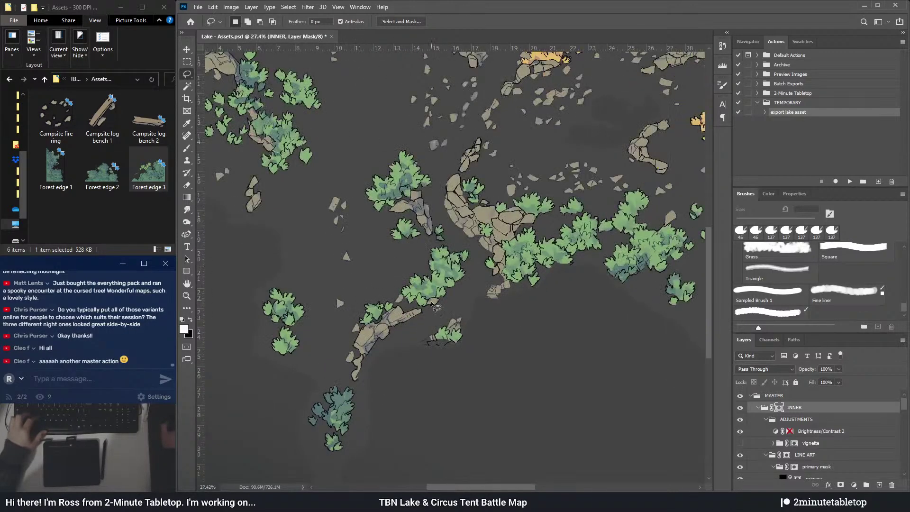
{"action": "scroll", "coordinate": [431, 302], "scroll_direction": "up", "scroll_amount": 5}
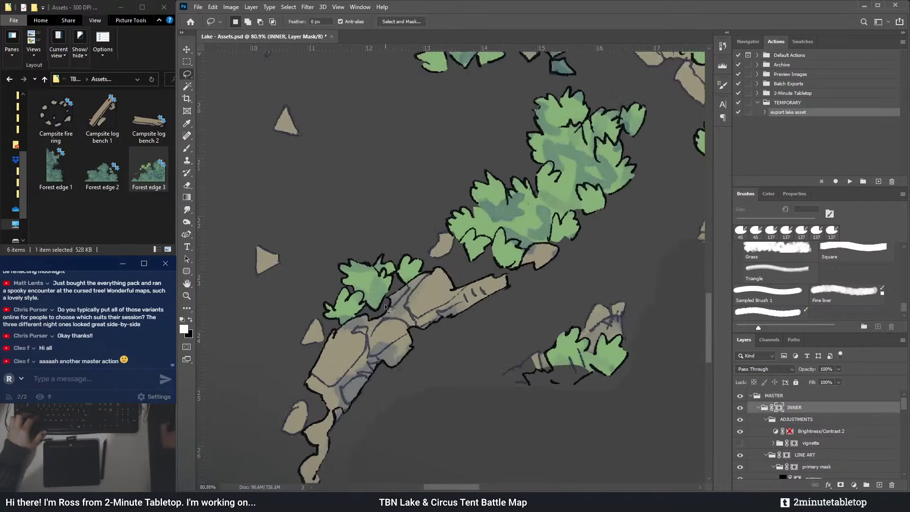
{"action": "scroll", "coordinate": [389, 322], "scroll_direction": "down", "scroll_amount": 2}
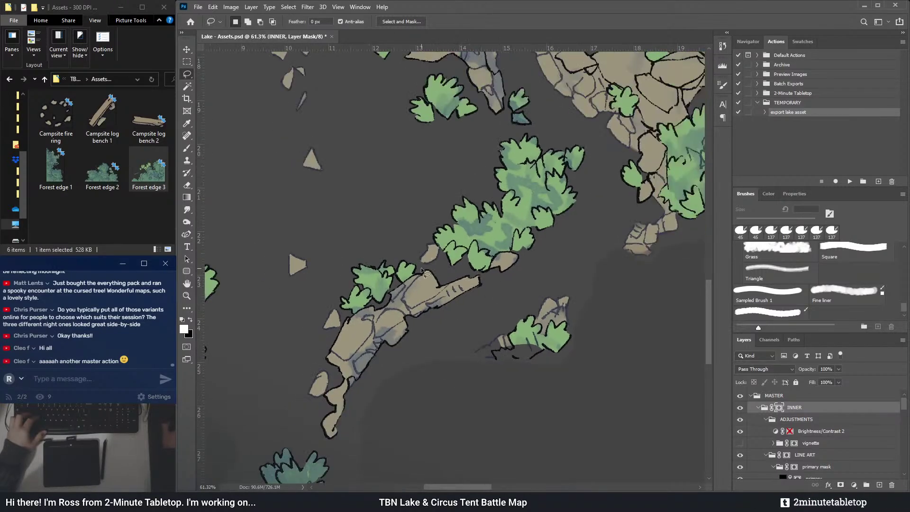
{"action": "scroll", "coordinate": [338, 327], "scroll_direction": "up", "scroll_amount": 2}
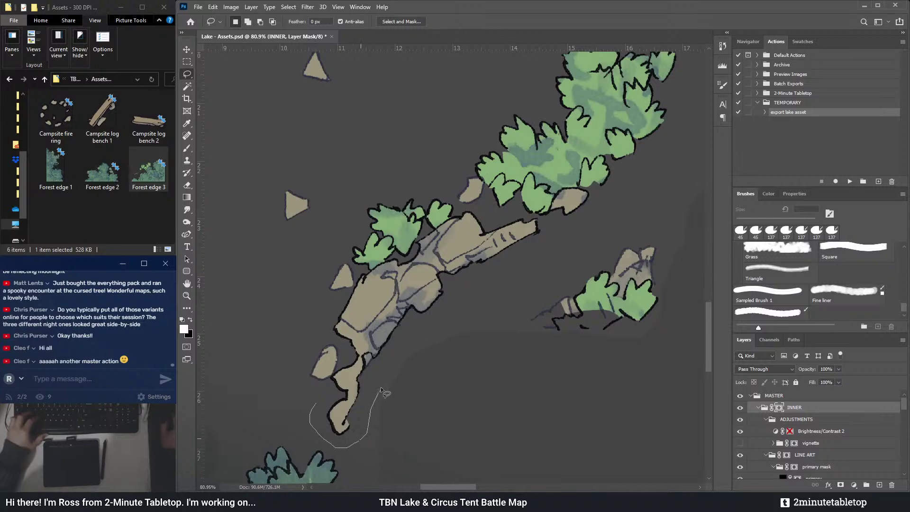
{"action": "left_click_drag", "start_coordinate": [540, 221], "coordinate": [520, 216]}
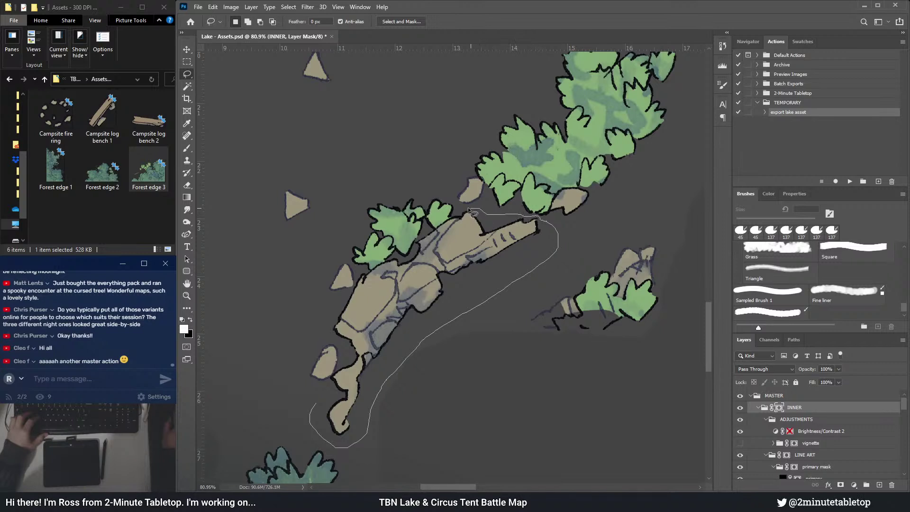
{"action": "mouse_move", "coordinate": [374, 192]}
{"action": "left_mouse_down"}
{"action": "mouse_move", "coordinate": [330, 238]}
{"action": "mouse_move", "coordinate": [306, 299]}
{"action": "left_mouse_up"}
{"action": "left_click_drag", "start_coordinate": [288, 365], "coordinate": [313, 404]}
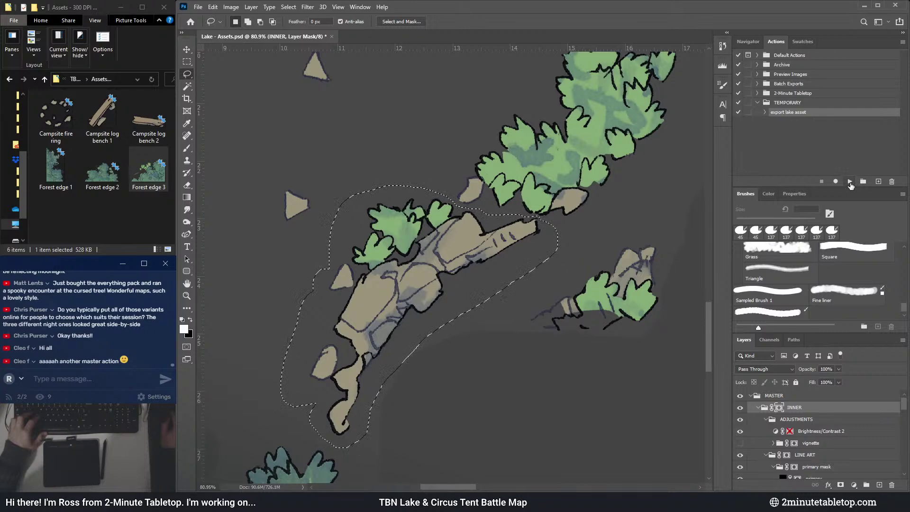
- Export the selected rock ledge with the export lake asset action and rename the new _NEW file as Ledge 1
{"action": "left_click", "coordinate": [850, 182]}
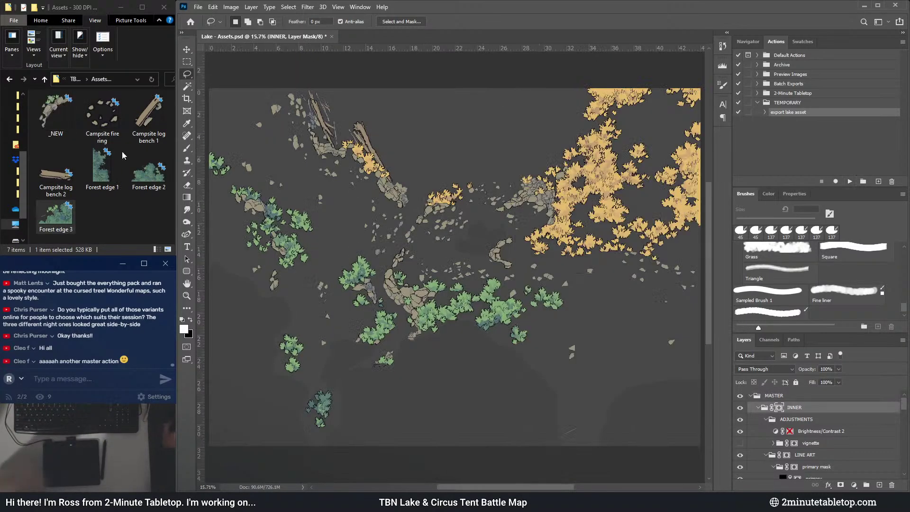
{"action": "left_click", "coordinate": [55, 114]}
{"action": "key", "text": "F2"}
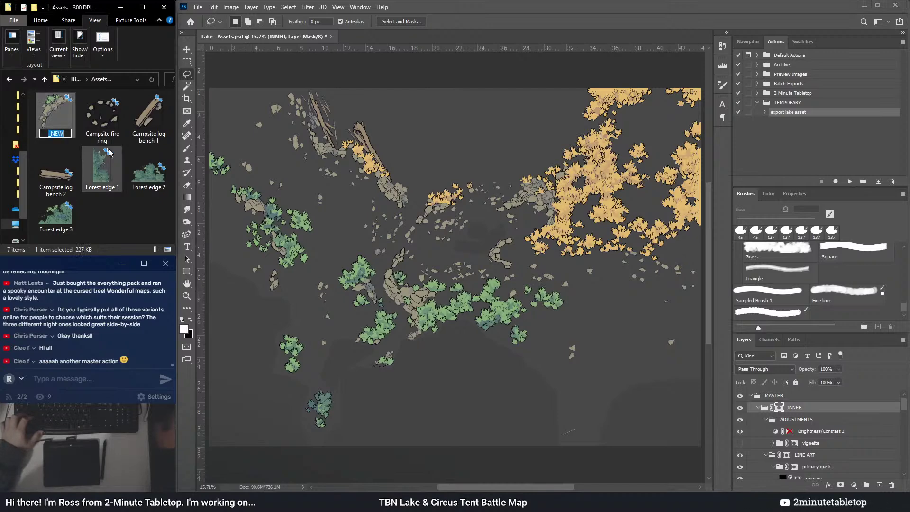
{"action": "type", "text": "Ledge"}
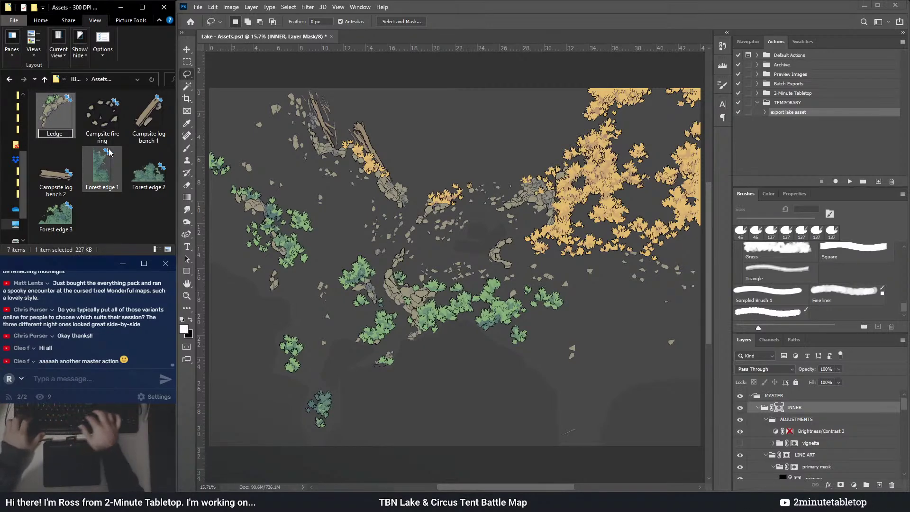
{"action": "type", "text": " 1"}
{"action": "key", "text": "Return"}
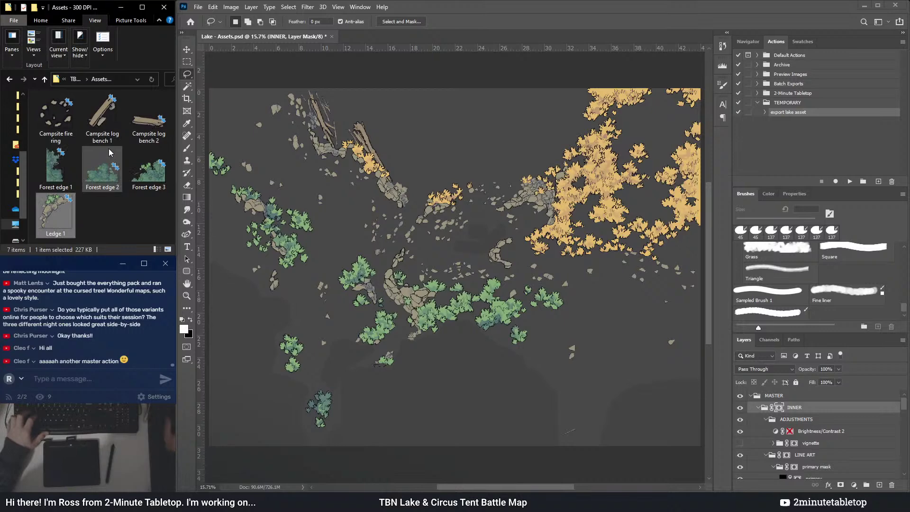
- Lasso the small grey rock ledge just west of the large central ledge, together with the green bushes around it
{"action": "scroll", "coordinate": [334, 246], "scroll_direction": "up", "scroll_amount": 4}
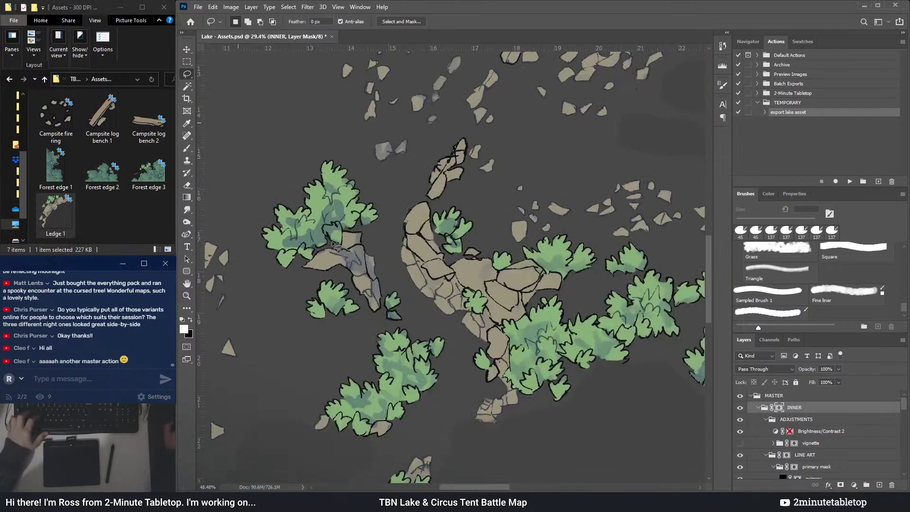
{"action": "scroll", "coordinate": [334, 246], "scroll_direction": "up", "scroll_amount": 3}
{"action": "mouse_move", "coordinate": [402, 342]}
{"action": "left_mouse_down"}
{"action": "mouse_move", "coordinate": [424, 332]}
{"action": "mouse_move", "coordinate": [420, 302]}
{"action": "mouse_move", "coordinate": [402, 257]}
{"action": "left_mouse_up"}
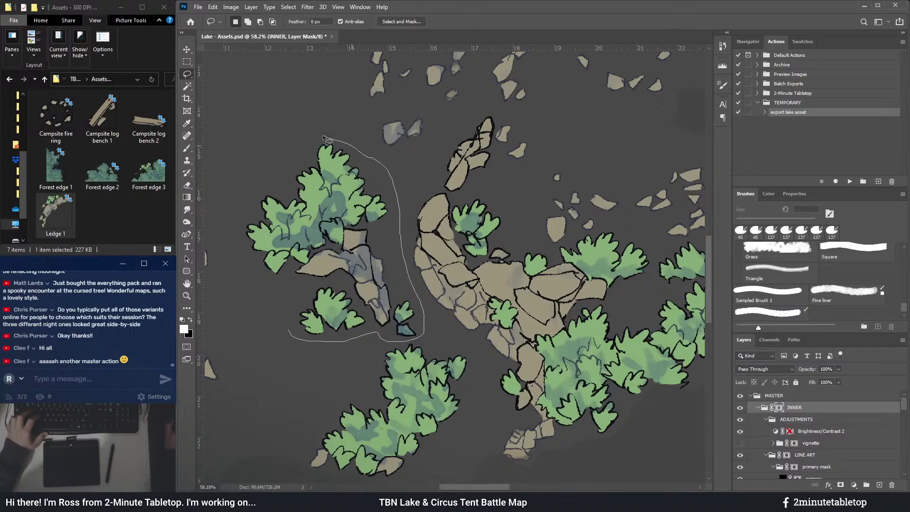
{"action": "mouse_move", "coordinate": [322, 139]}
{"action": "left_mouse_down"}
{"action": "mouse_move", "coordinate": [231, 221]}
{"action": "mouse_move", "coordinate": [285, 327]}
{"action": "left_mouse_up"}
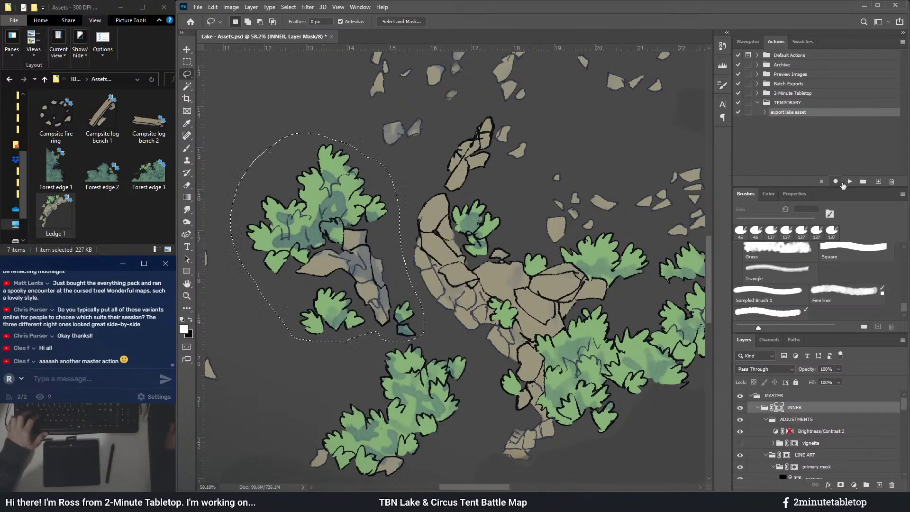
- Export the selected small ledge with the export lake asset action and rename the new _NEW file as Ledge 2
{"action": "left_click", "coordinate": [849, 181]}
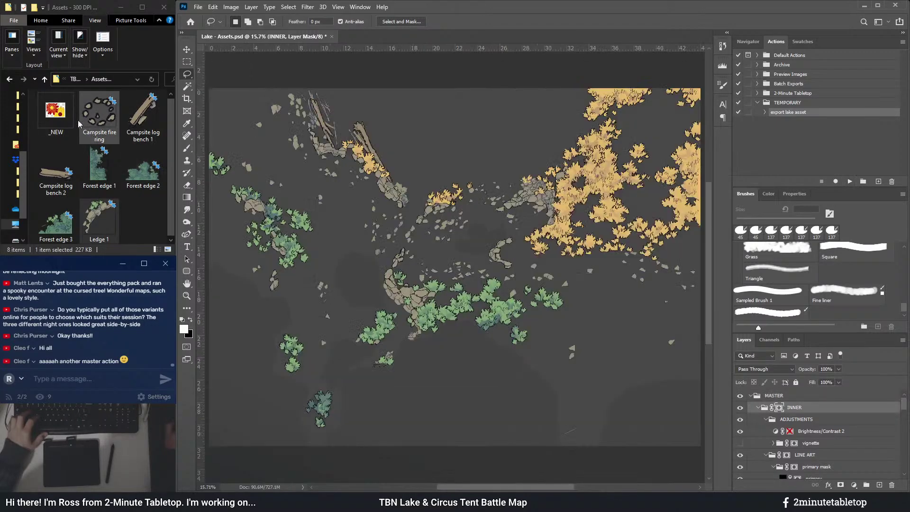
{"action": "left_click", "coordinate": [54, 133]}
{"action": "left_click", "coordinate": [54, 133]}
{"action": "type", "text": "Ledge 2"}
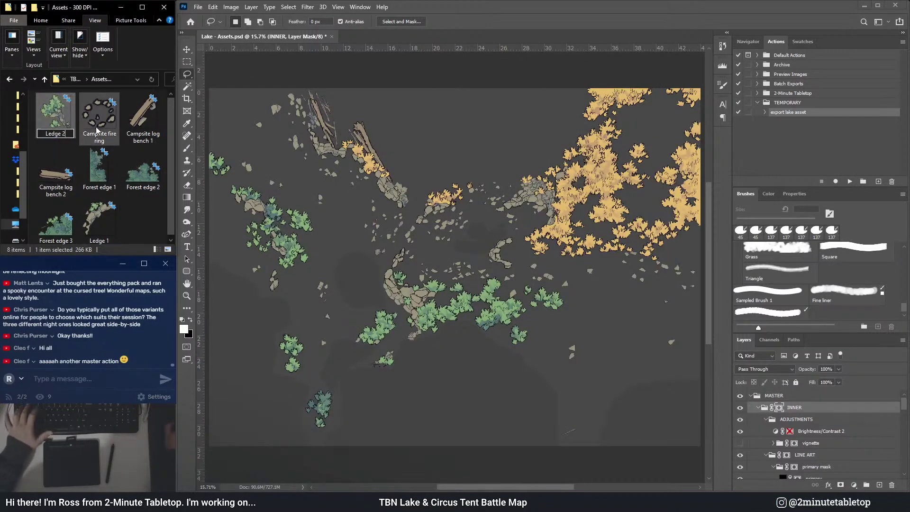
{"action": "key", "text": "Return"}
- Paint black on the INNER layer mask with the 45 px brush to hide the small bush bridging the two bush clumps east of the central ledge
{"action": "left_click", "coordinate": [416, 236]}
{"action": "left_click_drag", "start_coordinate": [378, 298], "coordinate": [597, 244]}
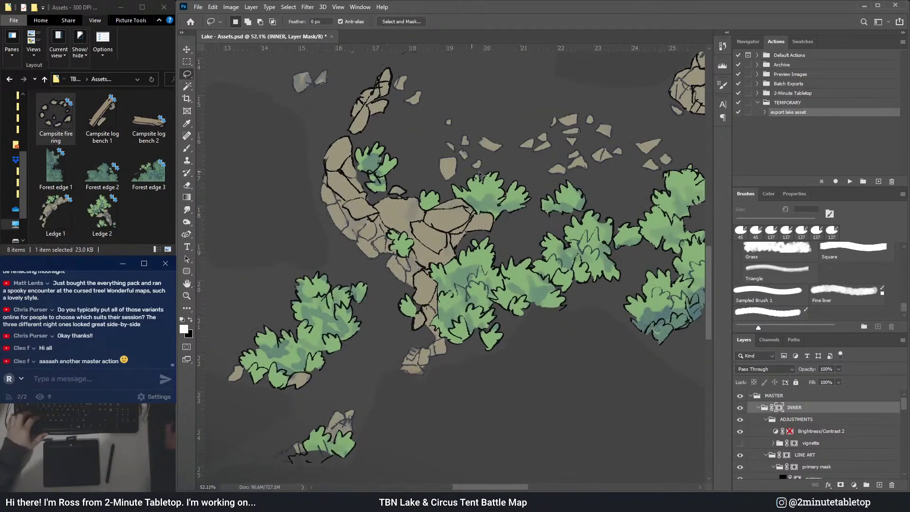
{"action": "left_click_drag", "start_coordinate": [531, 209], "coordinate": [565, 219]}
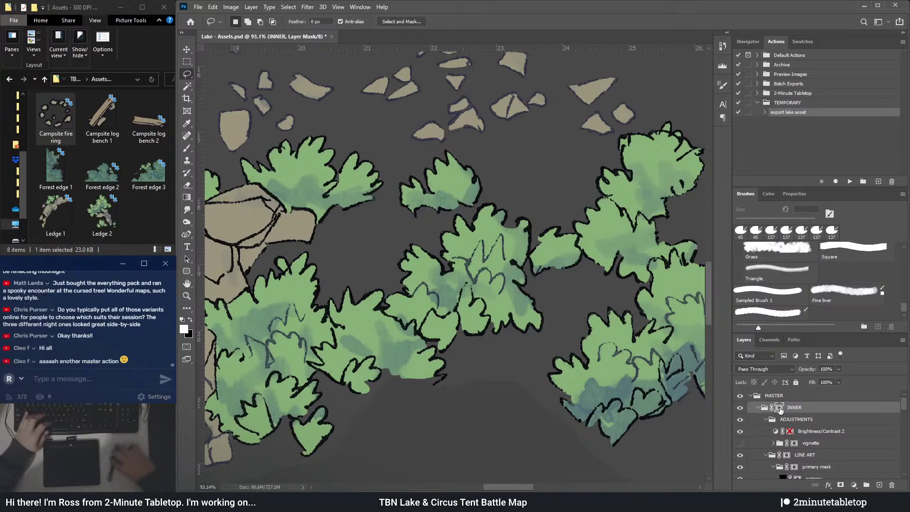
{"action": "key", "text": "b"}
{"action": "key", "text": "x"}
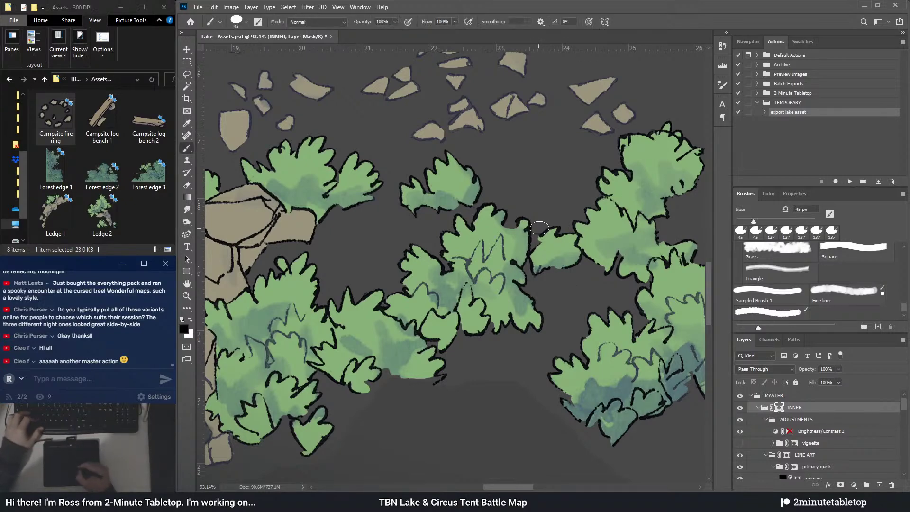
{"action": "left_click_drag", "start_coordinate": [547, 248], "coordinate": [547, 221]}
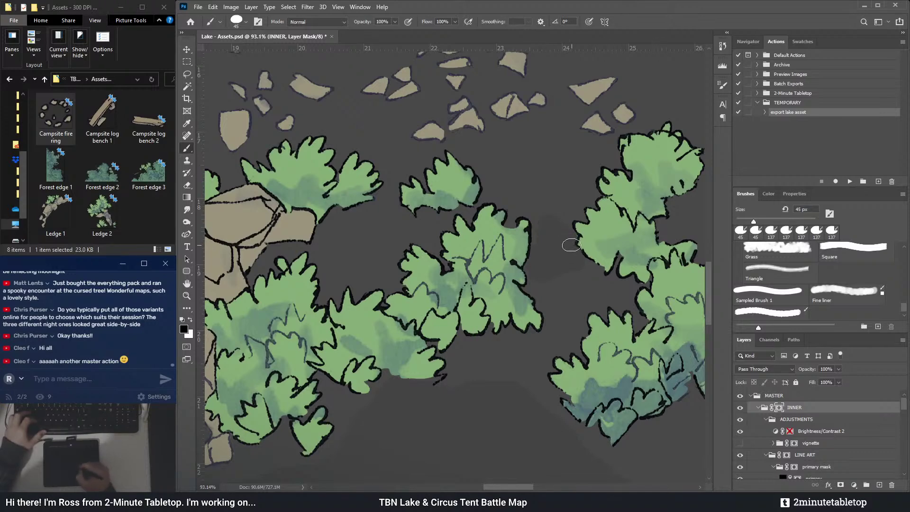
{"action": "key", "text": "x"}
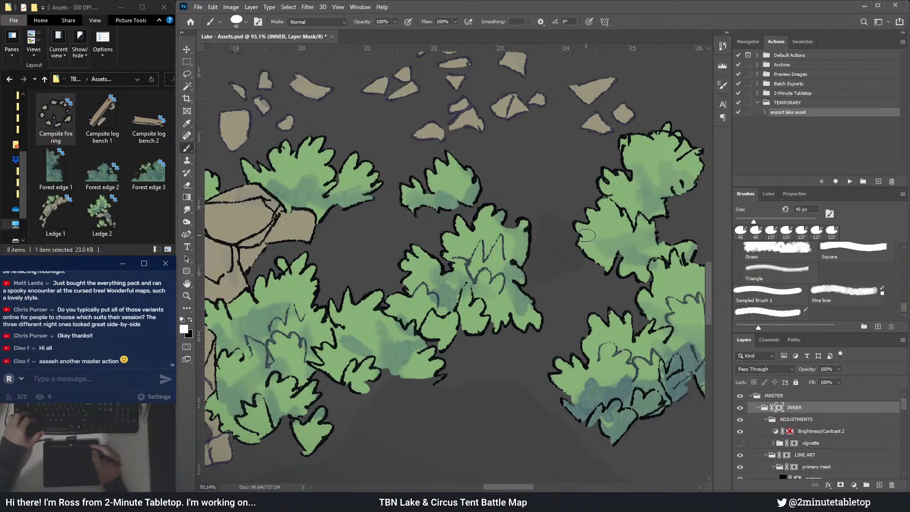
- Paint black on the INNER layer mask to hide the loose stones below the southern tip of the large central ledge
{"action": "key", "text": "ctrl+0"}
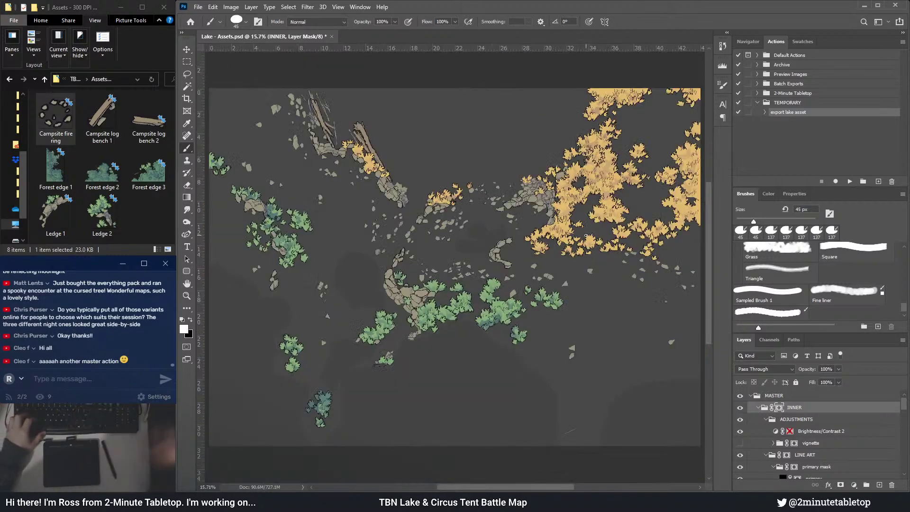
{"action": "key", "text": "l"}
{"action": "scroll", "coordinate": [456, 300], "scroll_direction": "up", "scroll_amount": 3}
{"action": "scroll", "coordinate": [456, 299], "scroll_direction": "up", "scroll_amount": 3}
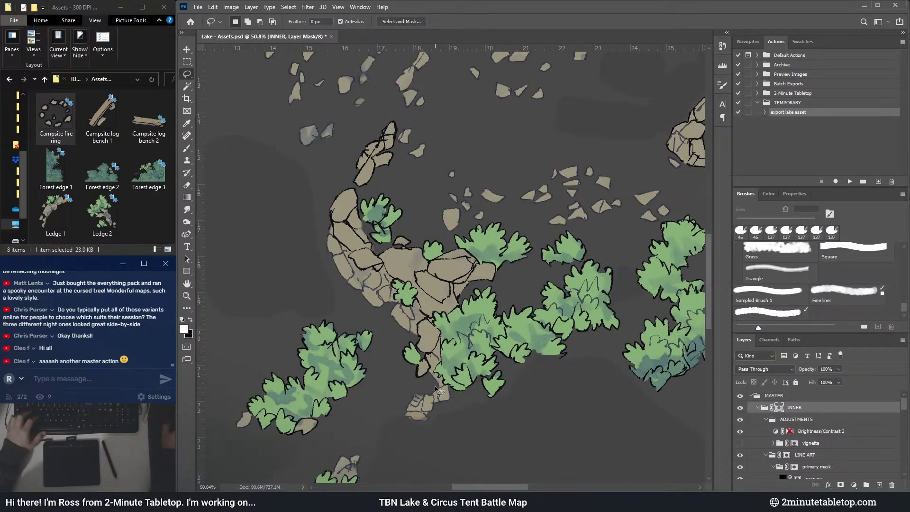
{"action": "scroll", "coordinate": [393, 415], "scroll_direction": "up", "scroll_amount": 3}
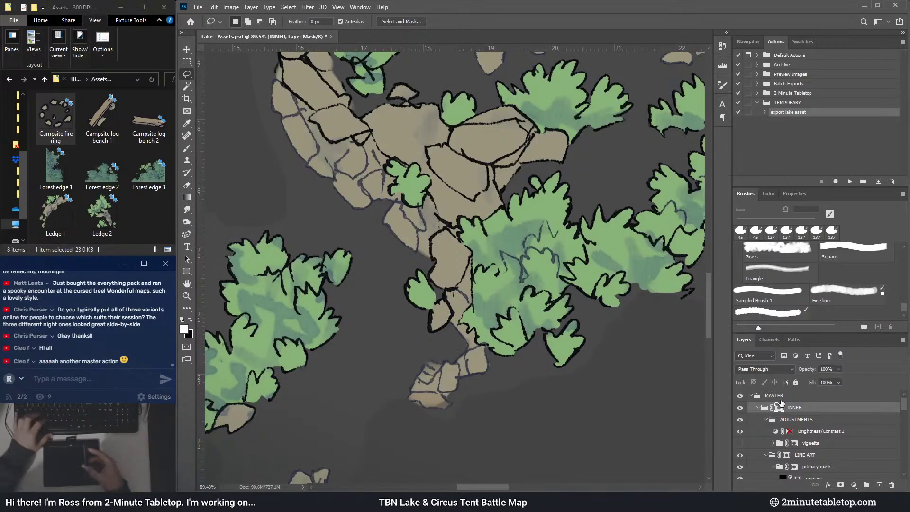
{"action": "key", "text": "b"}
{"action": "key", "text": "x"}
{"action": "mouse_move", "coordinate": [414, 396]}
{"action": "left_mouse_down"}
{"action": "mouse_move", "coordinate": [422, 356]}
{"action": "mouse_move", "coordinate": [445, 379]}
{"action": "mouse_move", "coordinate": [468, 364]}
{"action": "left_mouse_up"}
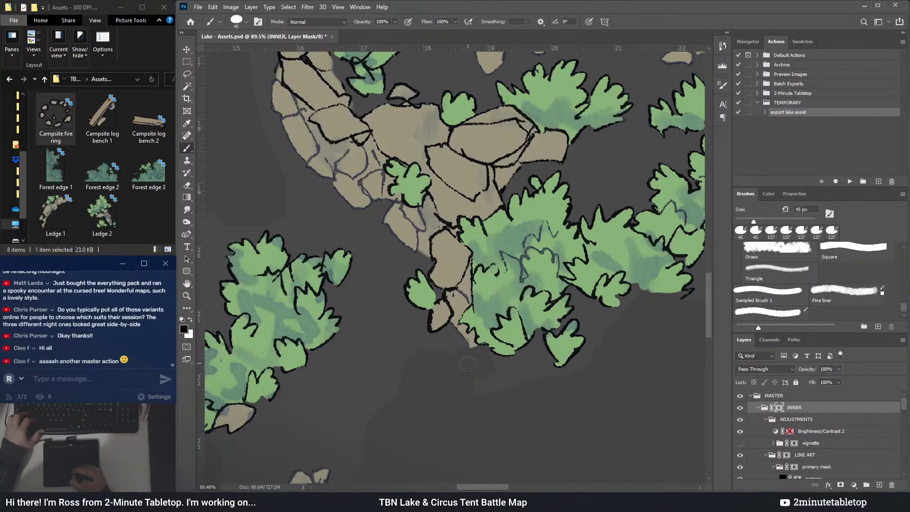
- Lasso the large central rock ledge with its adjoining green bushes, excluding the scattered path stones and the neighbouring bush clumps
{"action": "key", "text": "ctrl+0"}
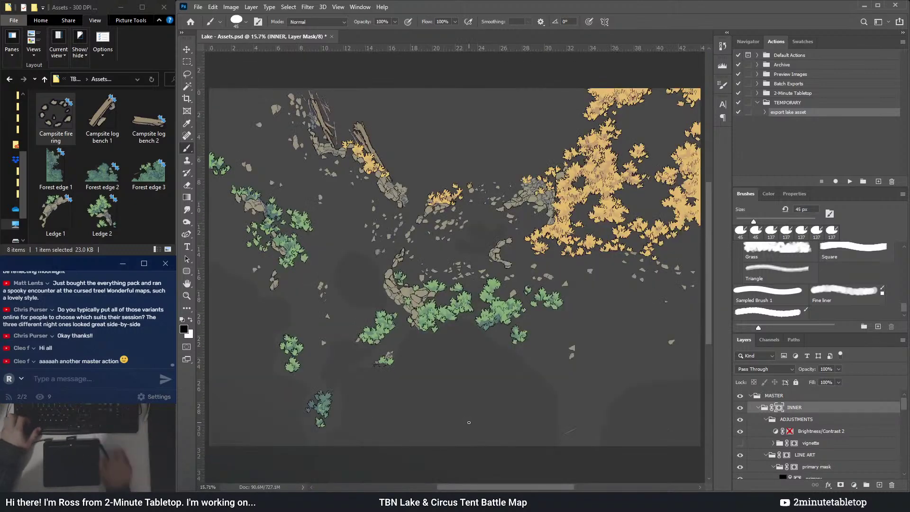
{"action": "key", "text": "l"}
{"action": "left_click_drag", "start_coordinate": [406, 274], "coordinate": [447, 260]}
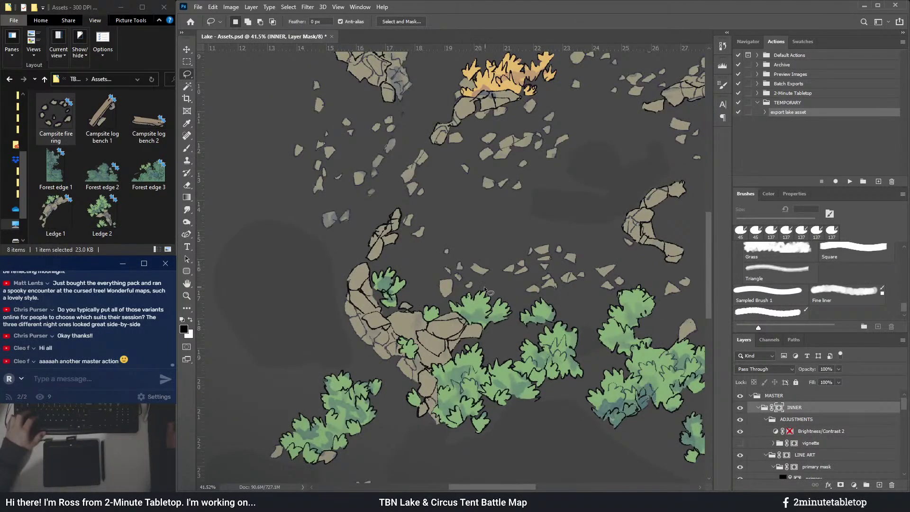
{"action": "mouse_move", "coordinate": [485, 282]}
{"action": "left_mouse_down"}
{"action": "mouse_move", "coordinate": [496, 264]}
{"action": "mouse_move", "coordinate": [461, 234]}
{"action": "left_mouse_up"}
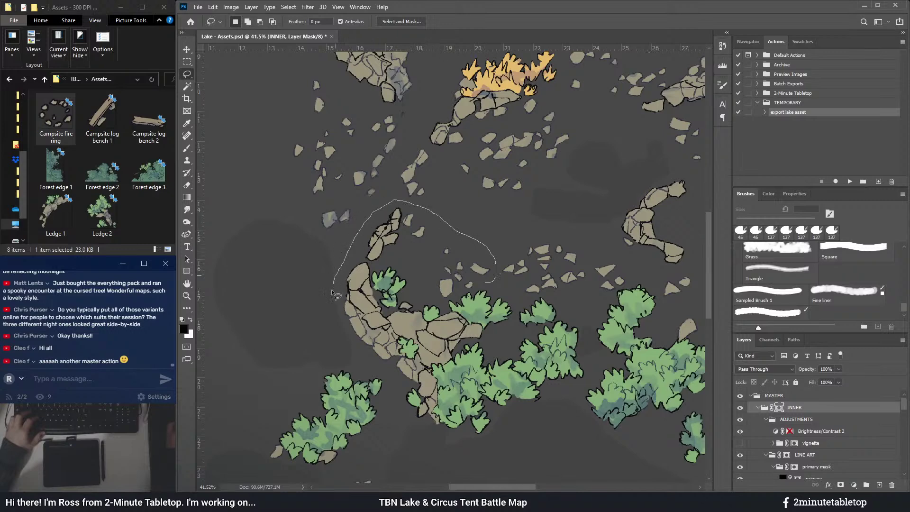
{"action": "mouse_move", "coordinate": [408, 419]}
{"action": "left_mouse_down"}
{"action": "mouse_move", "coordinate": [421, 435]}
{"action": "mouse_move", "coordinate": [484, 449]}
{"action": "mouse_move", "coordinate": [533, 432]}
{"action": "mouse_move", "coordinate": [551, 416]}
{"action": "left_mouse_up"}
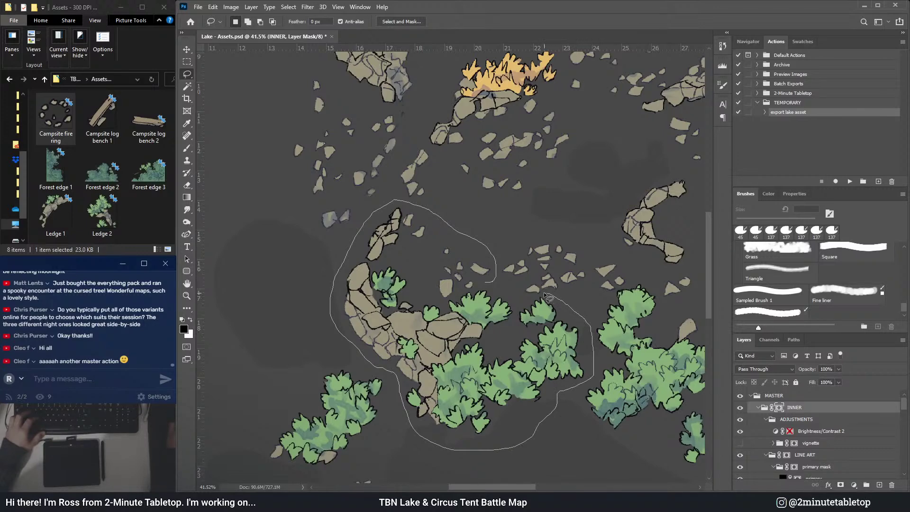
{"action": "left_click_drag", "start_coordinate": [536, 302], "coordinate": [537, 299]}
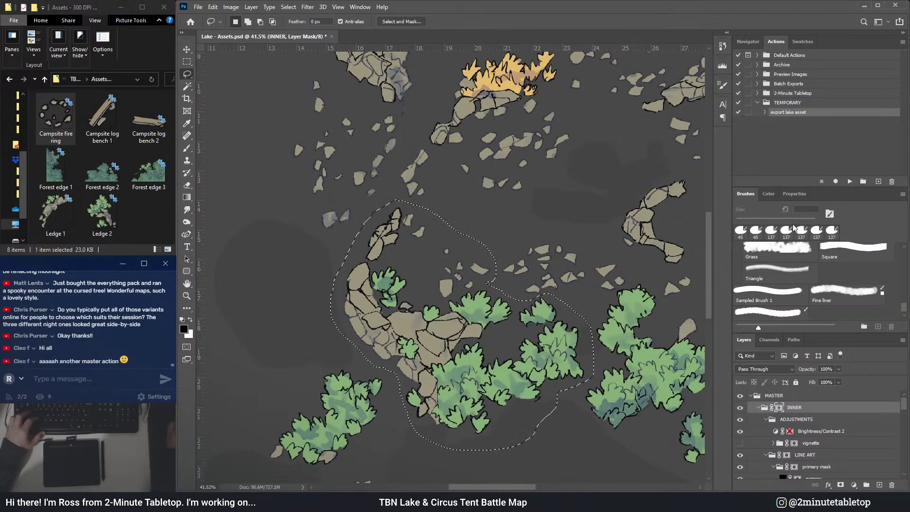
- Export the selected large central ledge with the export lake asset action and rename the new _NEW file as Ledge 3
{"action": "left_click", "coordinate": [849, 182]}
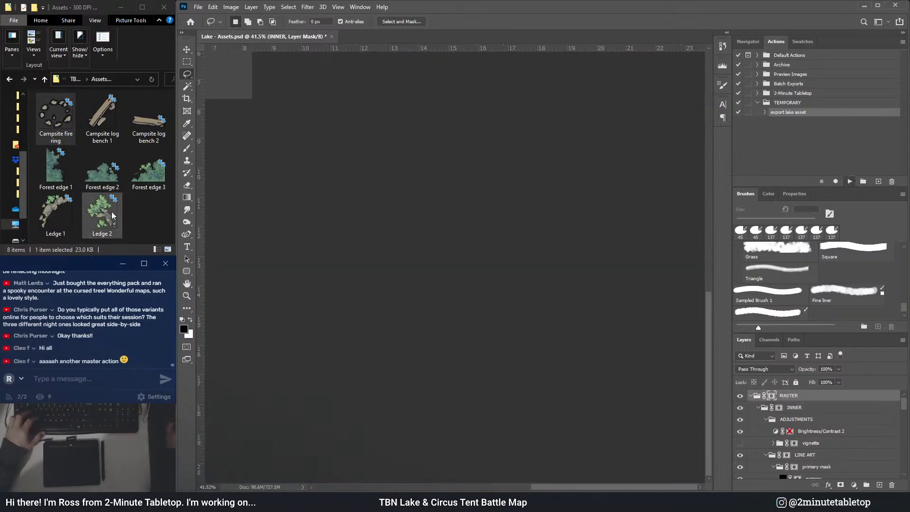
{"action": "left_click", "coordinate": [59, 116]}
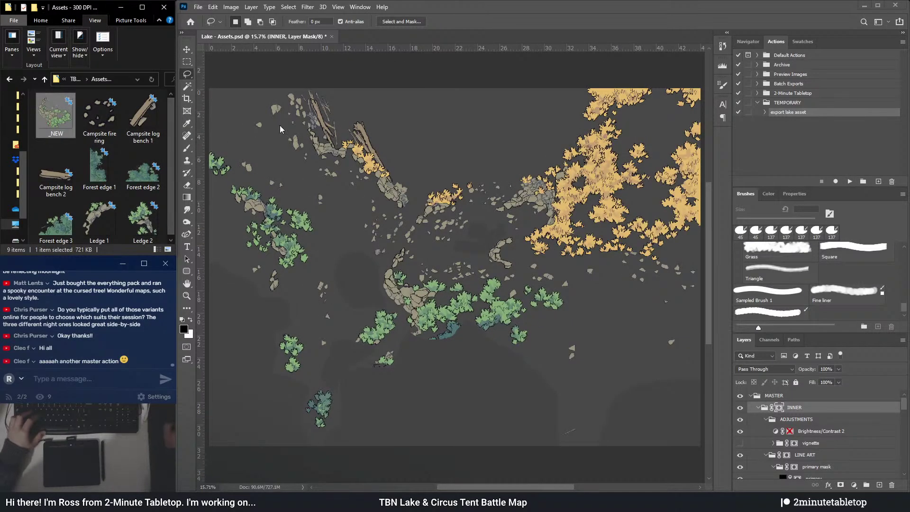
{"action": "left_click", "coordinate": [56, 133]}
{"action": "type", "text": "Ledge 3"}
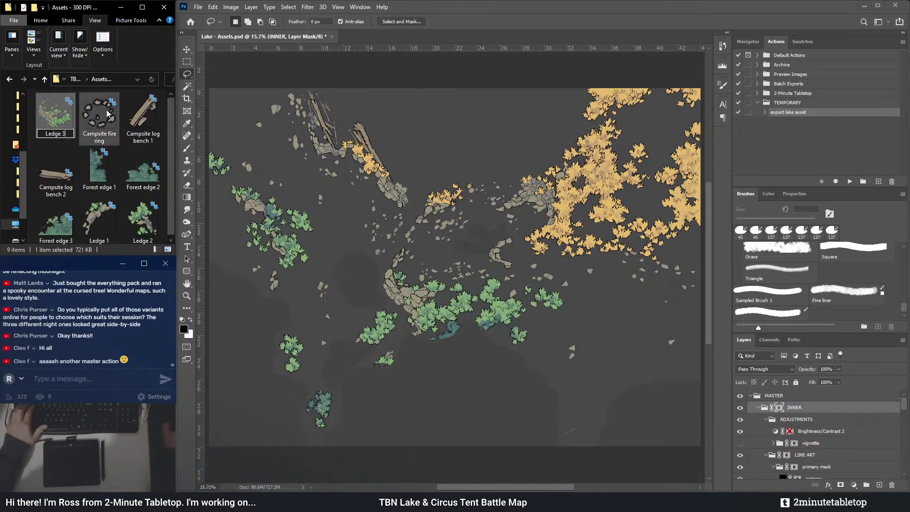
{"action": "key", "text": "Return"}
- Fill the selected area of the INNER layer mask with black to hide the exported central ledge, its bushes and the teal bush
{"action": "scroll", "coordinate": [442, 293], "scroll_direction": "up", "scroll_amount": 3}
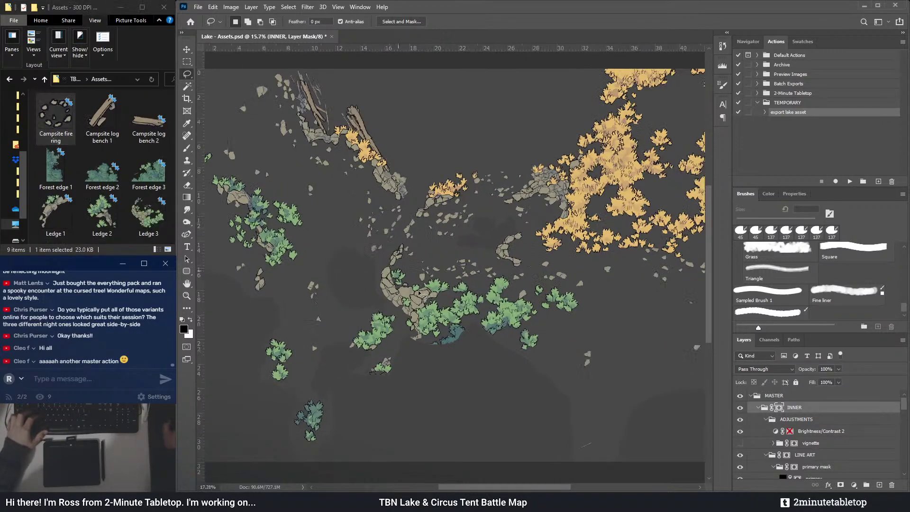
{"action": "mouse_move", "coordinate": [493, 327]}
{"action": "left_mouse_down"}
{"action": "mouse_move", "coordinate": [374, 227]}
{"action": "mouse_move", "coordinate": [442, 359]}
{"action": "left_mouse_up"}
{"action": "scroll", "coordinate": [439, 354], "scroll_direction": "up", "scroll_amount": 6}
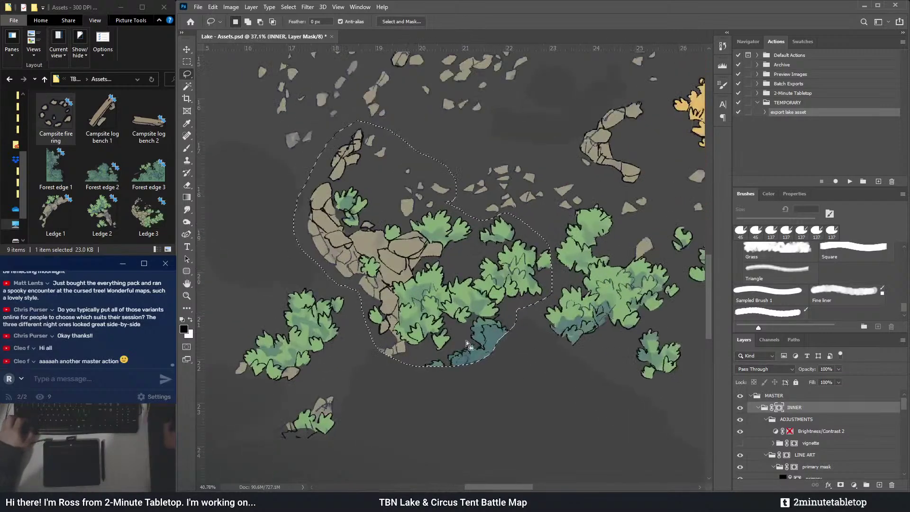
{"action": "key", "text": "x"}
{"action": "key", "text": "Delete"}
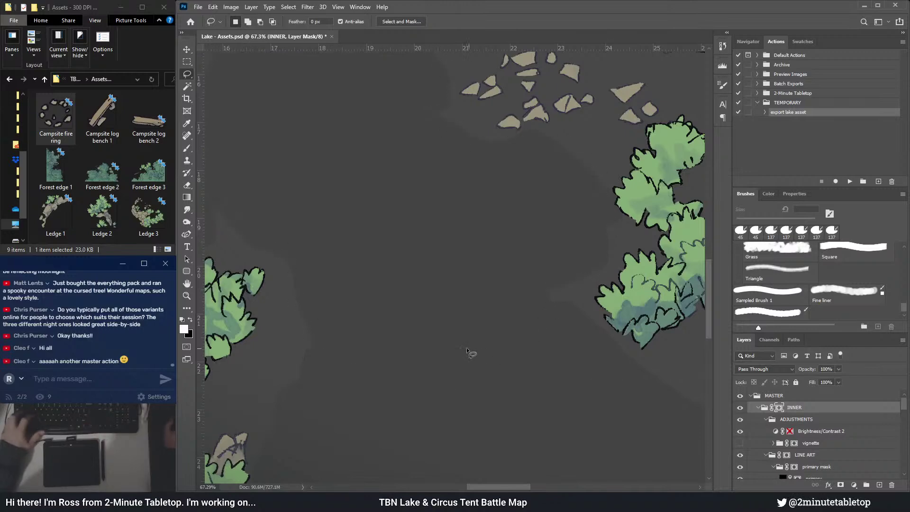
- Lasso the western rock ledge with its green bushes, excluding the separate bush clump to its east and the stones to its south
{"action": "scroll", "coordinate": [520, 222], "scroll_direction": "down", "scroll_amount": 6}
{"action": "scroll", "coordinate": [520, 222], "scroll_direction": "up", "scroll_amount": 3}
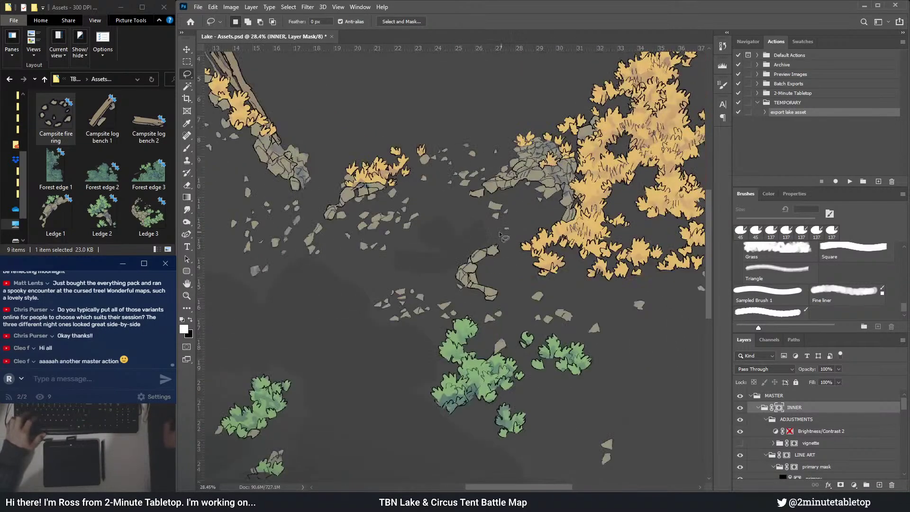
{"action": "scroll", "coordinate": [472, 264], "scroll_direction": "down", "scroll_amount": 3}
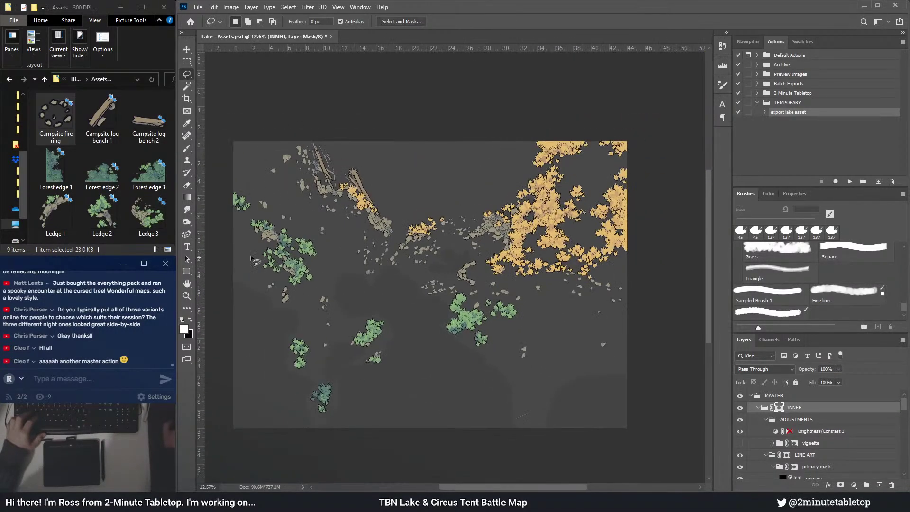
{"action": "scroll", "coordinate": [275, 266], "scroll_direction": "up", "scroll_amount": 5}
{"action": "scroll", "coordinate": [327, 278], "scroll_direction": "up", "scroll_amount": 2}
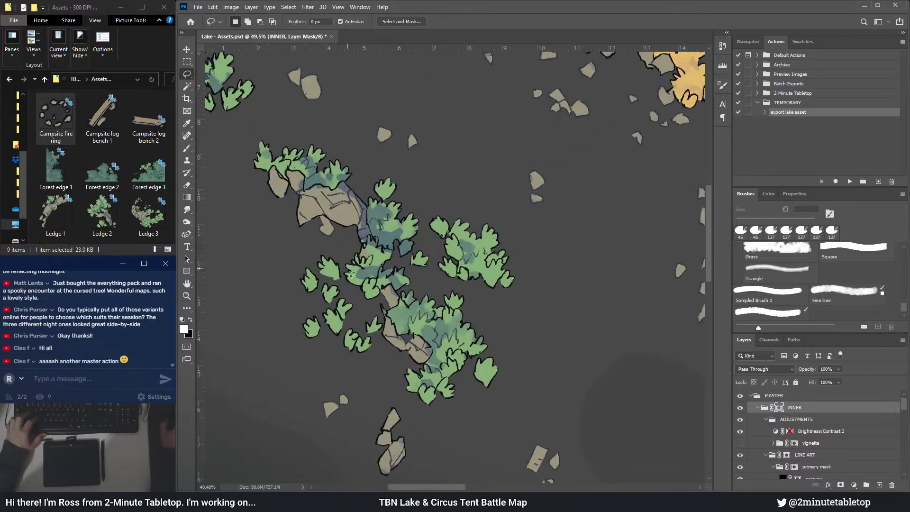
{"action": "left_click_drag", "start_coordinate": [337, 369], "coordinate": [423, 419]}
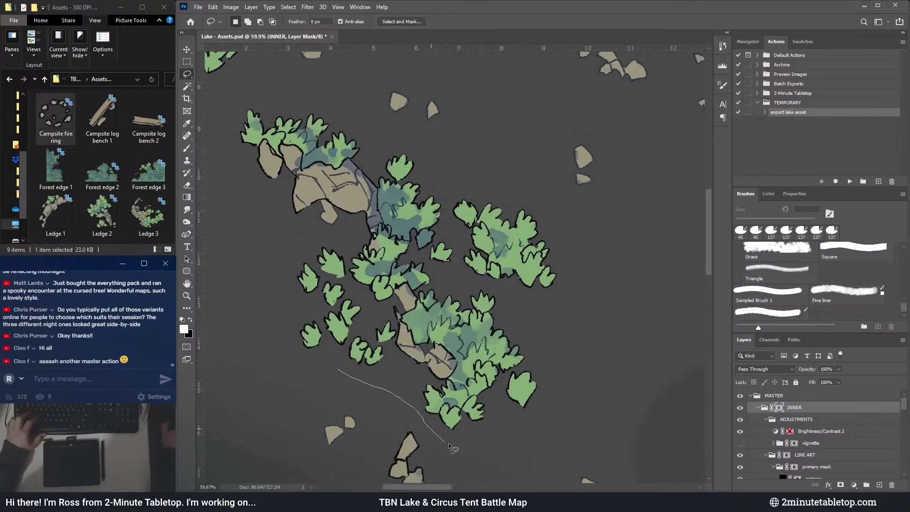
{"action": "mouse_move", "coordinate": [539, 426]}
{"action": "left_mouse_down"}
{"action": "mouse_move", "coordinate": [557, 360]}
{"action": "mouse_move", "coordinate": [520, 305]}
{"action": "left_mouse_up"}
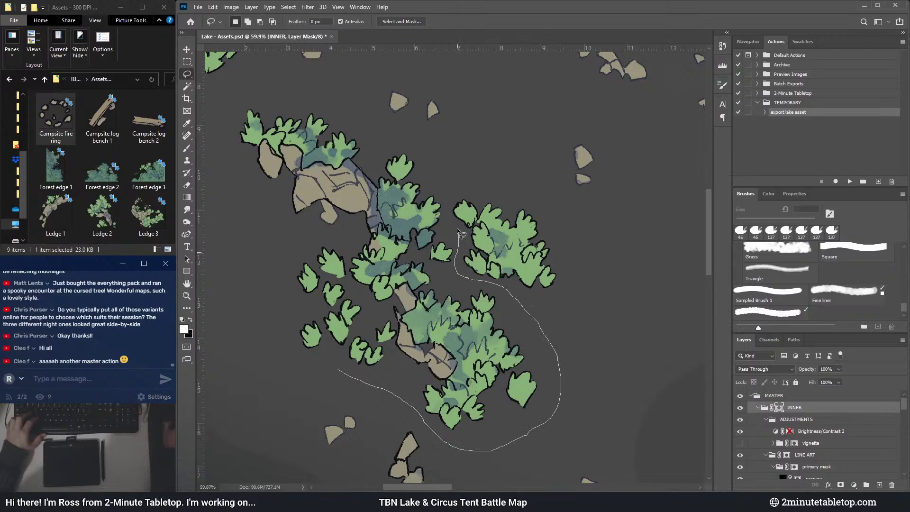
{"action": "mouse_move", "coordinate": [246, 183]}
{"action": "left_mouse_down"}
{"action": "mouse_move", "coordinate": [278, 227]}
{"action": "mouse_move", "coordinate": [243, 327]}
{"action": "mouse_move", "coordinate": [323, 366]}
{"action": "left_mouse_up"}
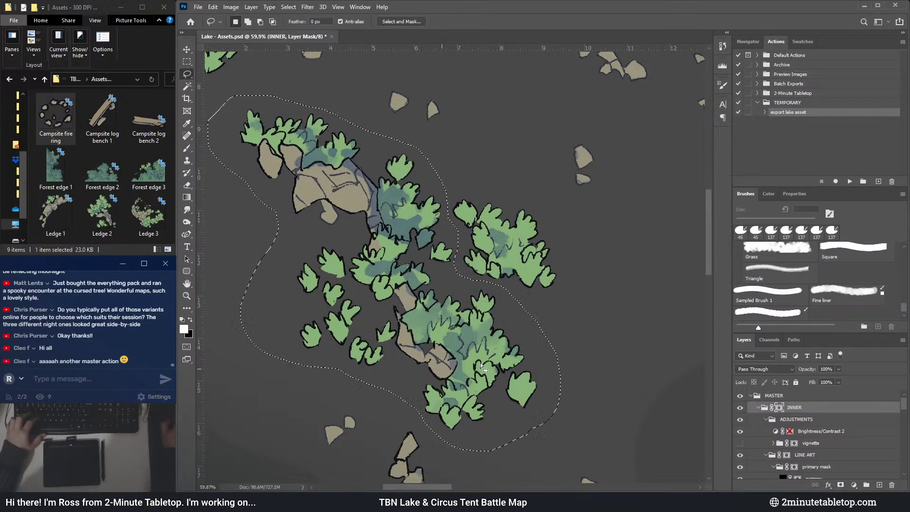
- Export the selected western bushy ledge with the export lake asset action and rename the new _NEW file as Ledge 4
{"action": "left_click", "coordinate": [850, 181]}
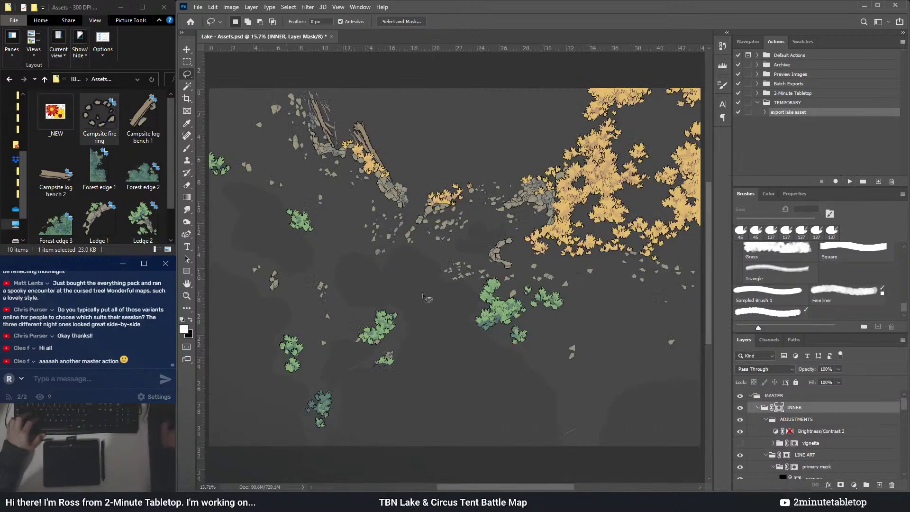
{"action": "left_click", "coordinate": [60, 135]}
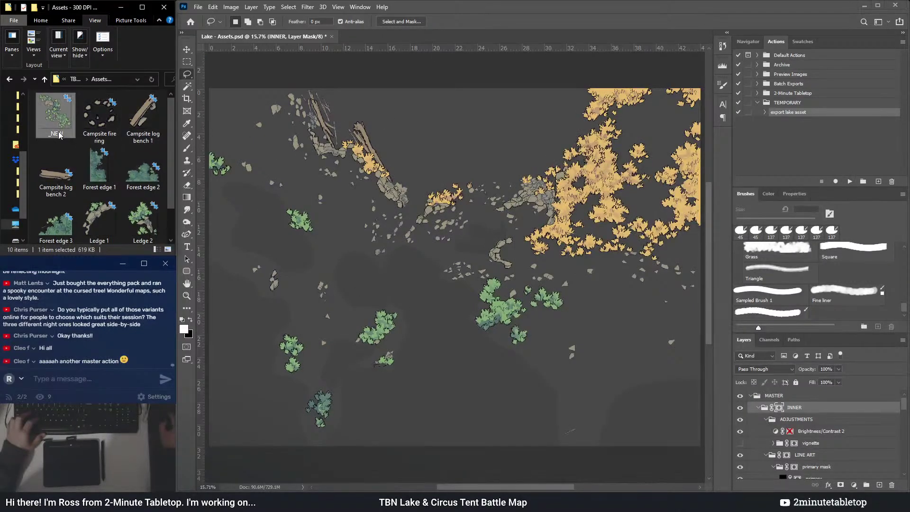
{"action": "key", "text": "F2"}
{"action": "type", "text": "Ledge"}
{"action": "scroll", "coordinate": [71, 163], "scroll_direction": "down", "scroll_amount": 1}
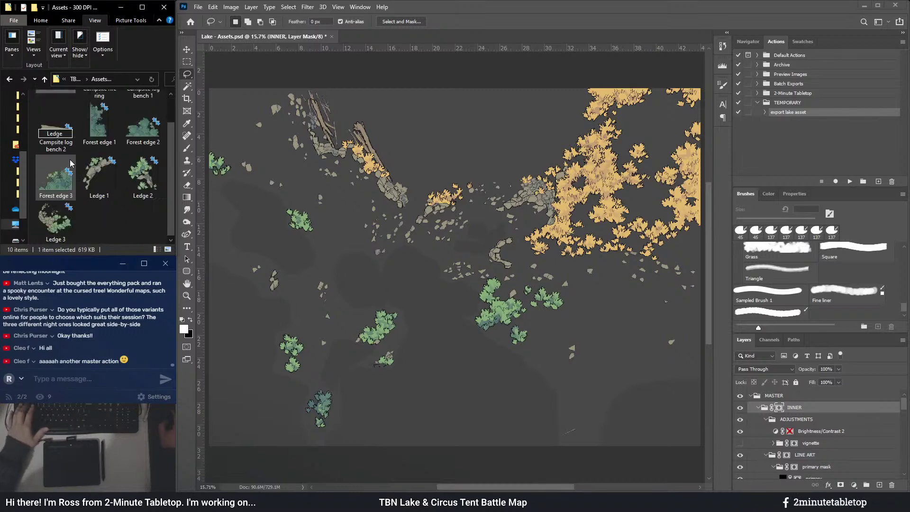
{"action": "key", "text": "Return"}
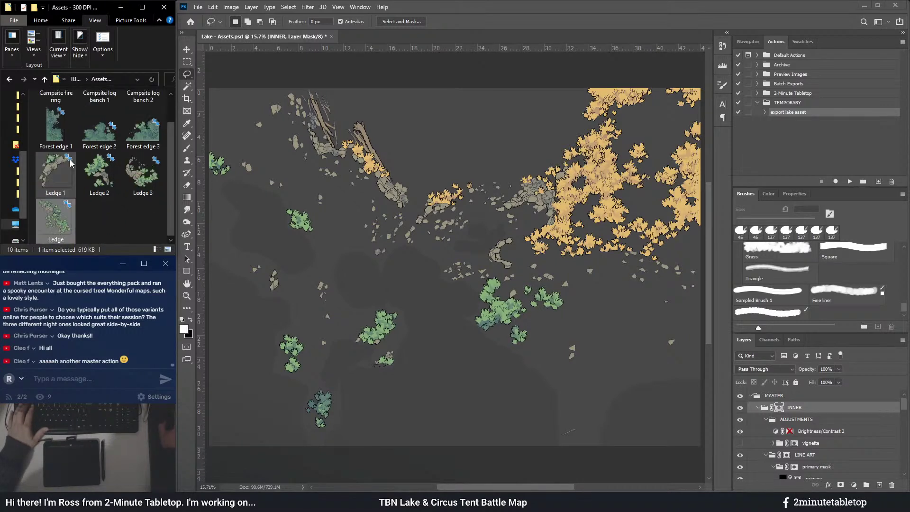
{"action": "left_click", "coordinate": [66, 240]}
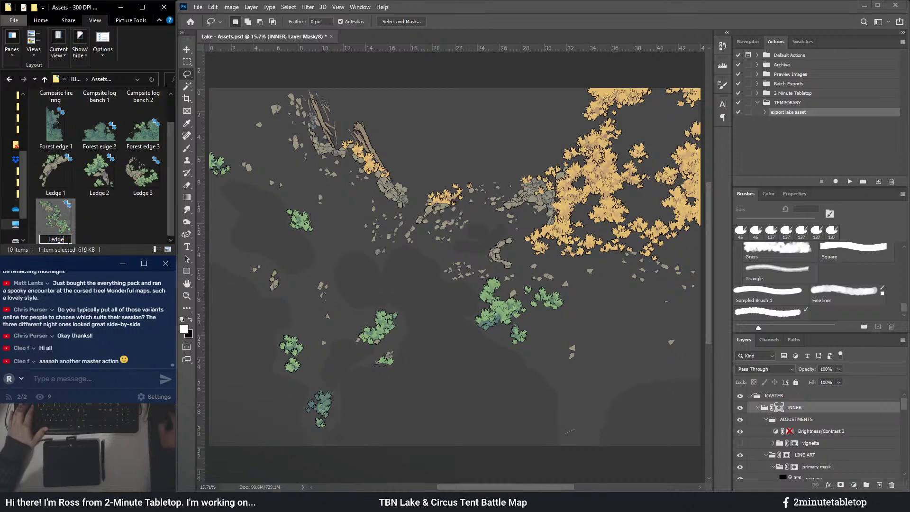
{"action": "type", "text": "4"}
{"action": "left_click", "coordinate": [112, 227]}
- Lasso the small bare C-shaped rock ledge north of the eastern green bushes, leaving out the loose stones around it
{"action": "left_click", "coordinate": [351, 213]}
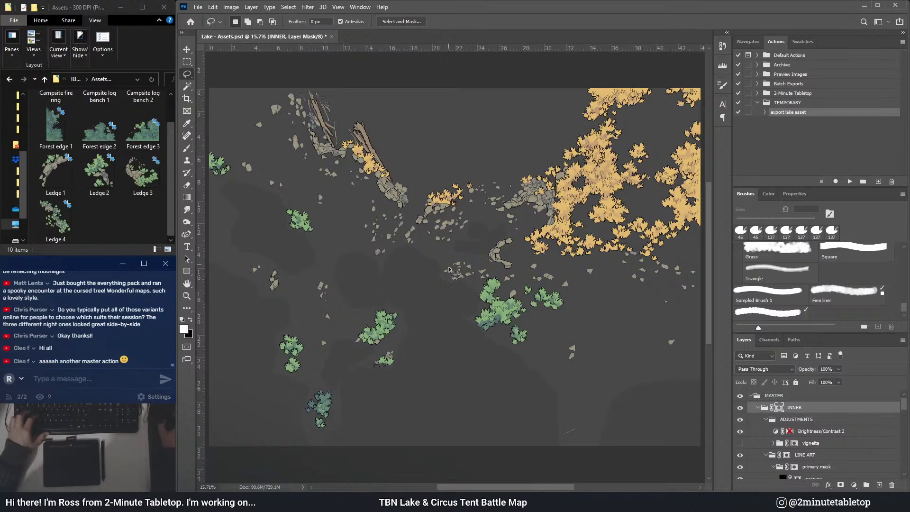
{"action": "scroll", "coordinate": [450, 262], "scroll_direction": "up", "scroll_amount": 5}
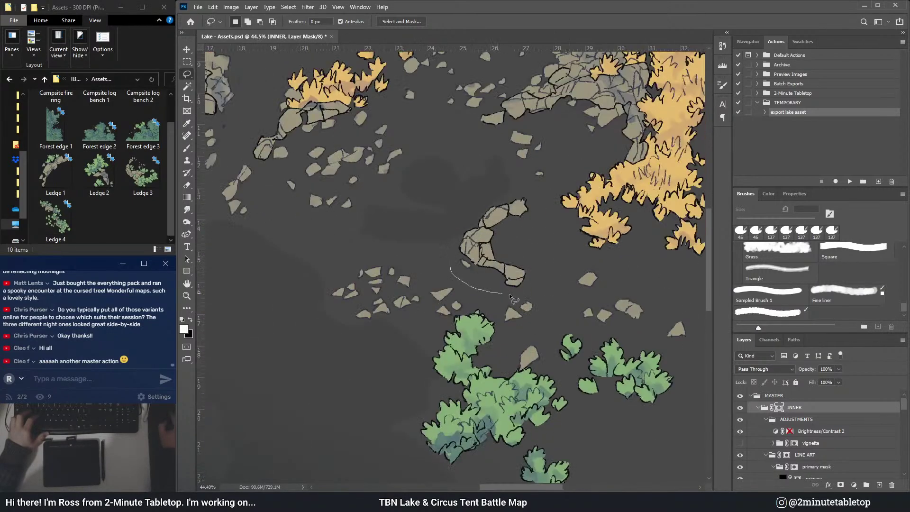
{"action": "mouse_move", "coordinate": [547, 256]}
{"action": "left_mouse_down"}
{"action": "mouse_move", "coordinate": [527, 186]}
{"action": "mouse_move", "coordinate": [475, 192]}
{"action": "mouse_move", "coordinate": [449, 260]}
{"action": "left_mouse_up"}
- Export the selected C-shaped ledge with the export lake asset action and rename the new _NEW file with the next Ledge number
{"action": "left_click", "coordinate": [851, 182]}
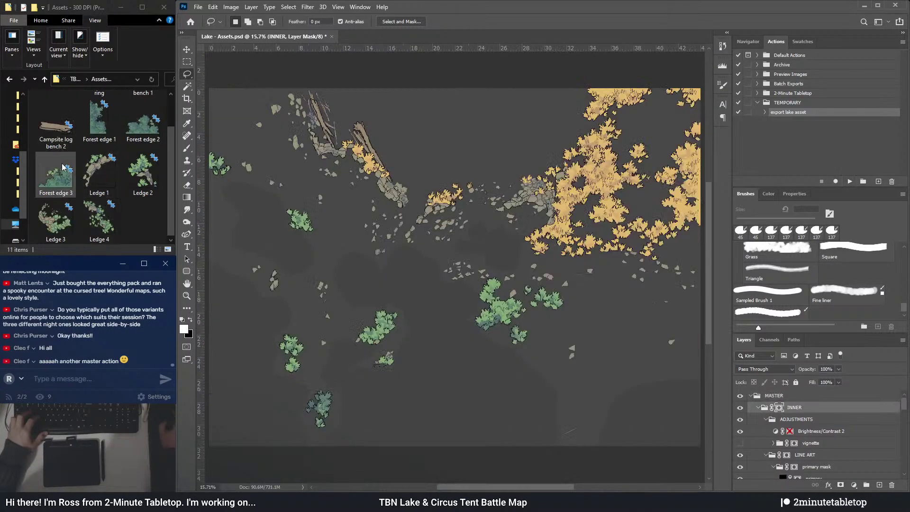
{"action": "scroll", "coordinate": [76, 152], "scroll_direction": "up", "scroll_amount": 1}
{"action": "left_click", "coordinate": [72, 132]}
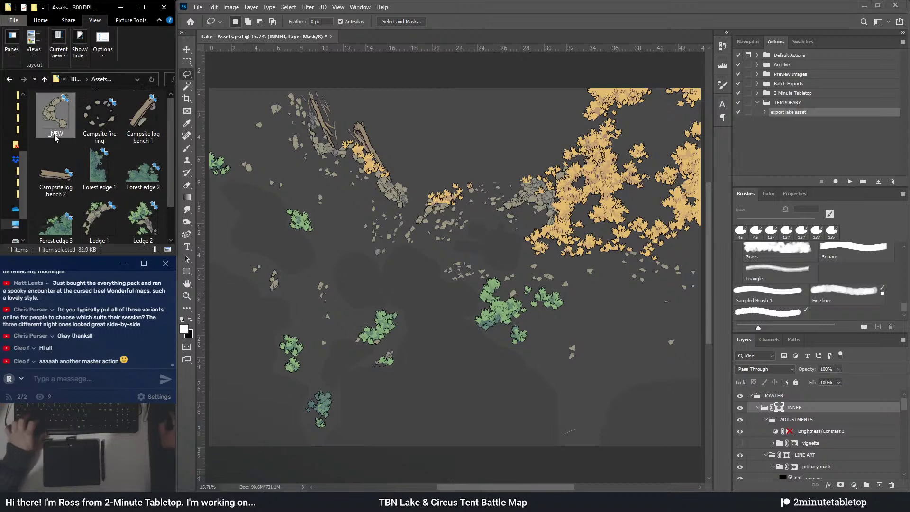
{"action": "key", "text": "F2"}
{"action": "type", "text": "Ledge 3"}
{"action": "key", "text": "Return"}
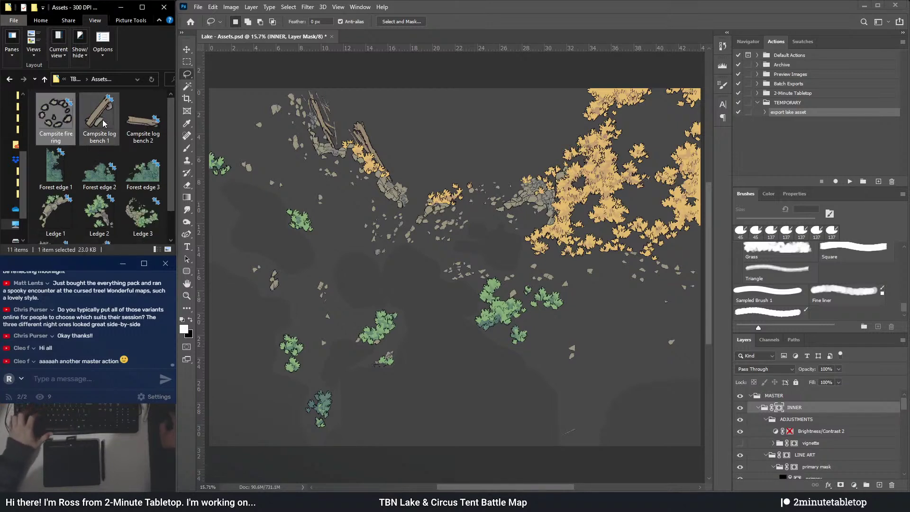
{"action": "scroll", "coordinate": [141, 194], "scroll_direction": "up", "scroll_amount": 1}
- Lasso the small rock ledge topped with orange bushes, excluding the separate orange tuft and stone to its east and the path stones
{"action": "left_click", "coordinate": [479, 140]}
{"action": "scroll", "coordinate": [448, 161], "scroll_direction": "up", "scroll_amount": 3}
{"action": "scroll", "coordinate": [374, 296], "scroll_direction": "up", "scroll_amount": 2}
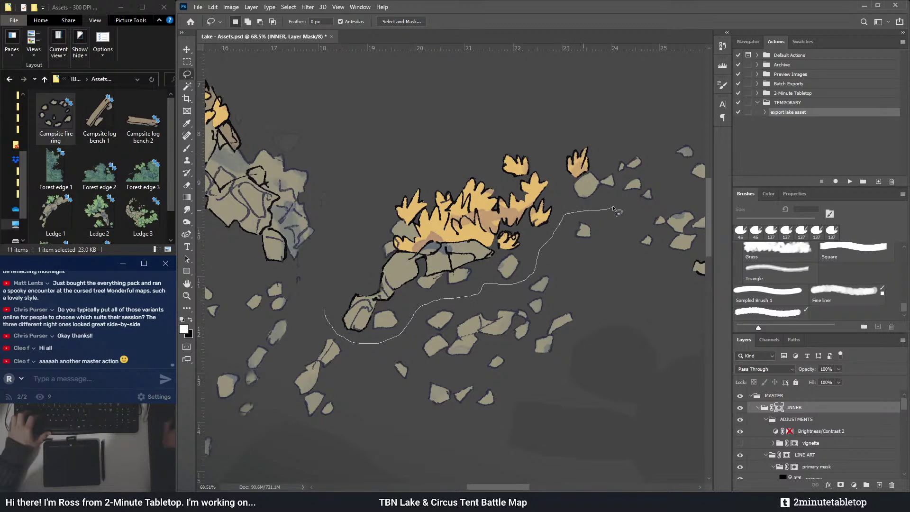
{"action": "left_click_drag", "start_coordinate": [620, 192], "coordinate": [620, 182]}
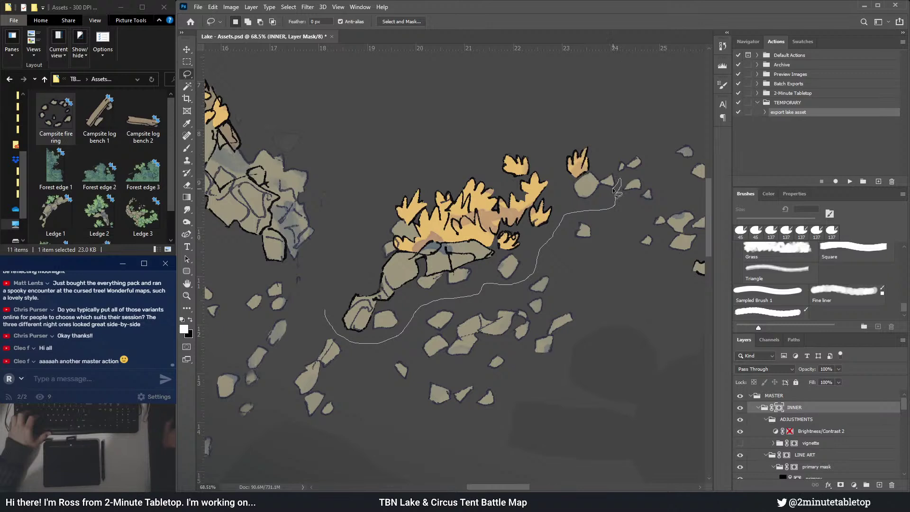
{"action": "mouse_move", "coordinate": [445, 152]}
{"action": "left_mouse_down"}
{"action": "mouse_move", "coordinate": [377, 208]}
{"action": "mouse_move", "coordinate": [344, 290]}
{"action": "left_mouse_up"}
{"action": "mouse_move", "coordinate": [548, 196]}
{"action": "left_mouse_down"}
{"action": "mouse_move", "coordinate": [559, 173]}
{"action": "mouse_move", "coordinate": [540, 154]}
{"action": "left_mouse_up"}
{"action": "mouse_move", "coordinate": [609, 199]}
{"action": "left_mouse_down"}
{"action": "mouse_move", "coordinate": [625, 202]}
{"action": "mouse_move", "coordinate": [584, 209]}
{"action": "left_mouse_up"}
{"action": "left_click_drag", "start_coordinate": [632, 160], "coordinate": [630, 163]}
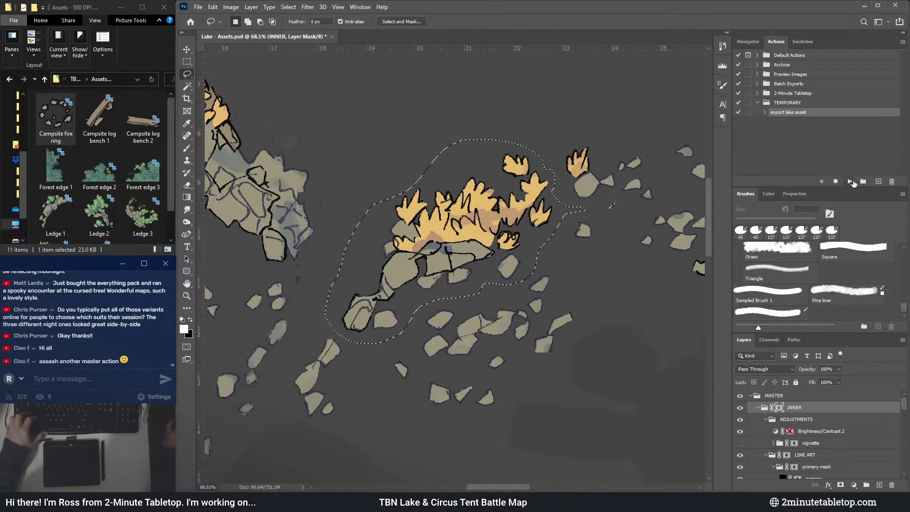
- Export the selected orange-bush ledge with the export lake asset action and rename the new _NEW file as Ledge 6
{"action": "left_click", "coordinate": [850, 182]}
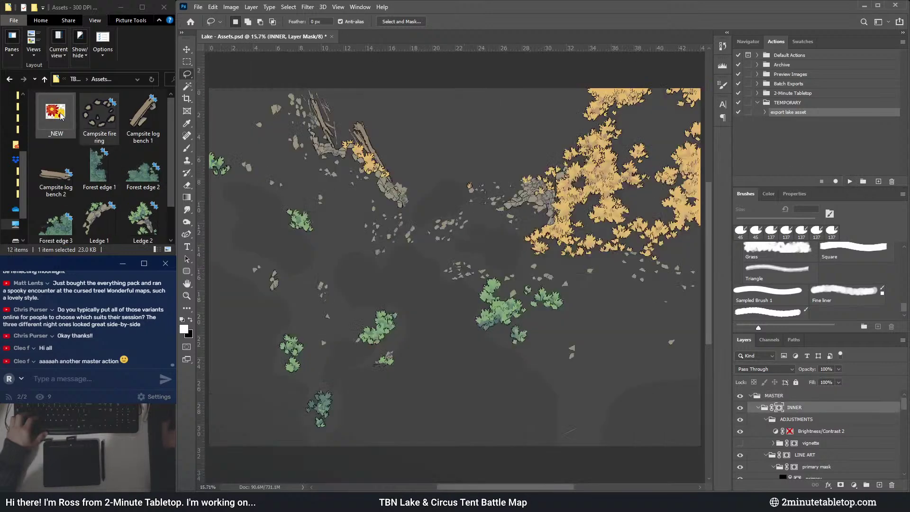
{"action": "left_click", "coordinate": [54, 135]}
{"action": "key", "text": "F2"}
{"action": "type", "text": "Ledge 6"}
{"action": "key", "text": "Return"}
- Paint black on the INNER layer mask with the 45 px brush to hide the orange bush joining the two northern ledges and shading beside the log
{"action": "left_click", "coordinate": [443, 161]}
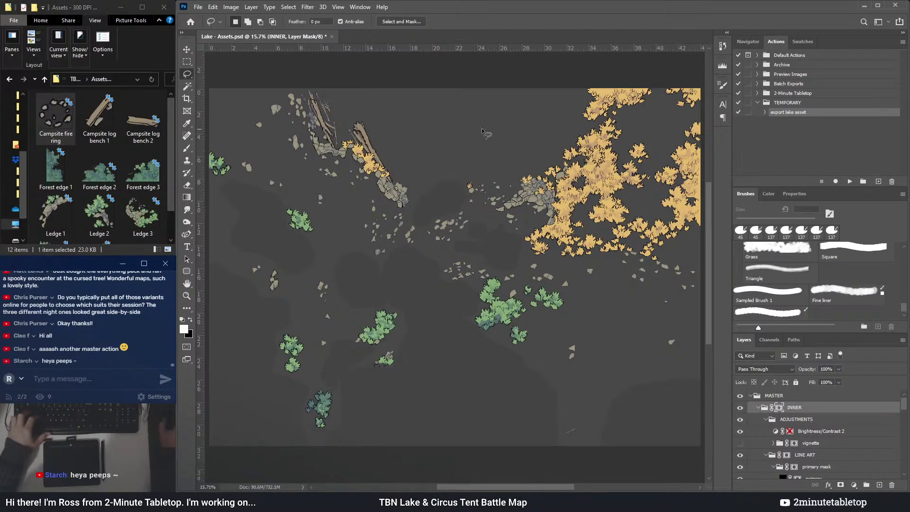
{"action": "scroll", "coordinate": [344, 104], "scroll_direction": "up", "scroll_amount": 3}
{"action": "scroll", "coordinate": [390, 230], "scroll_direction": "up", "scroll_amount": 3}
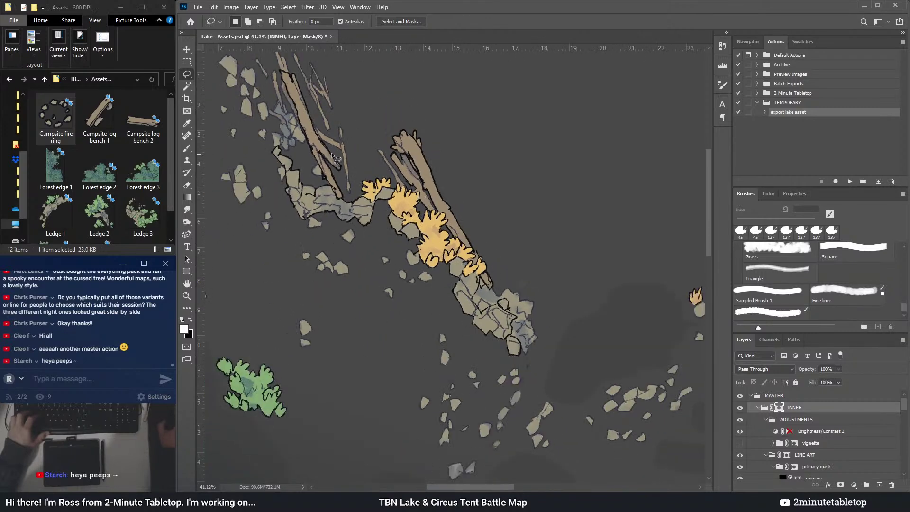
{"action": "scroll", "coordinate": [316, 178], "scroll_direction": "up", "scroll_amount": 2}
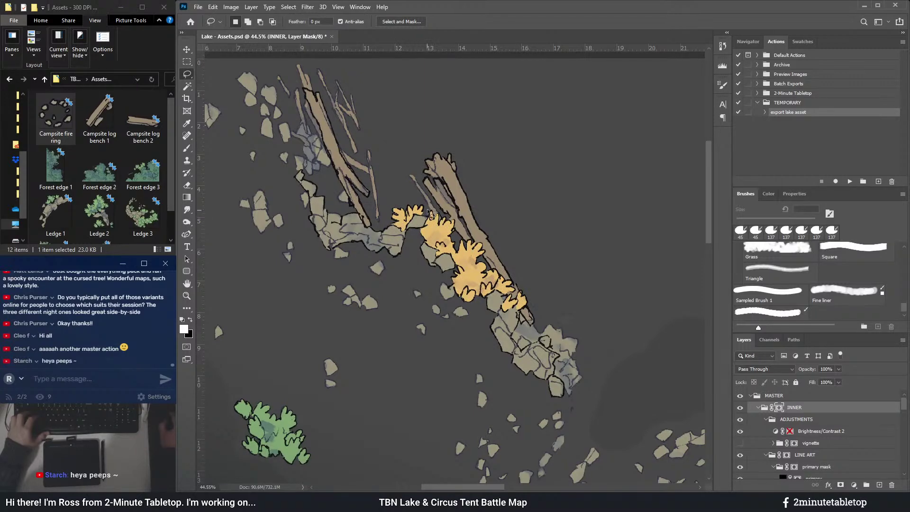
{"action": "scroll", "coordinate": [628, 336], "scroll_direction": "up", "scroll_amount": 2}
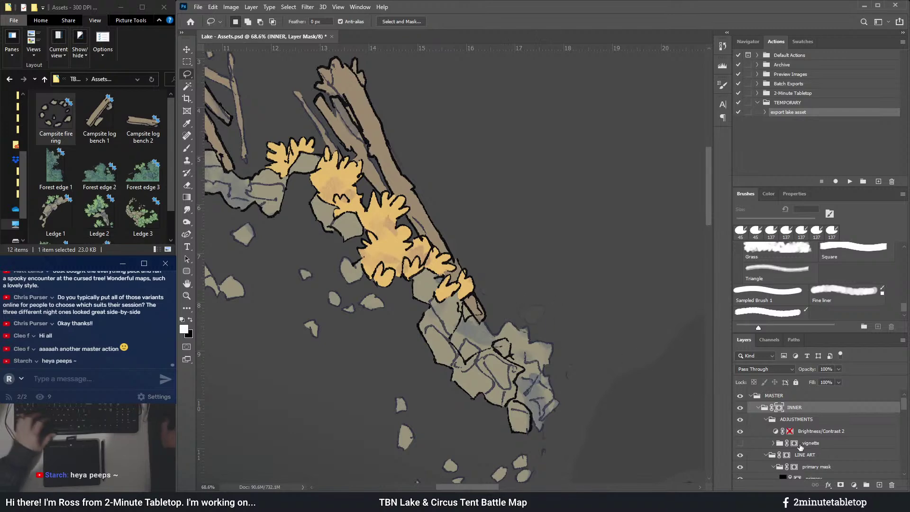
{"action": "key", "text": "b"}
{"action": "key", "text": "x"}
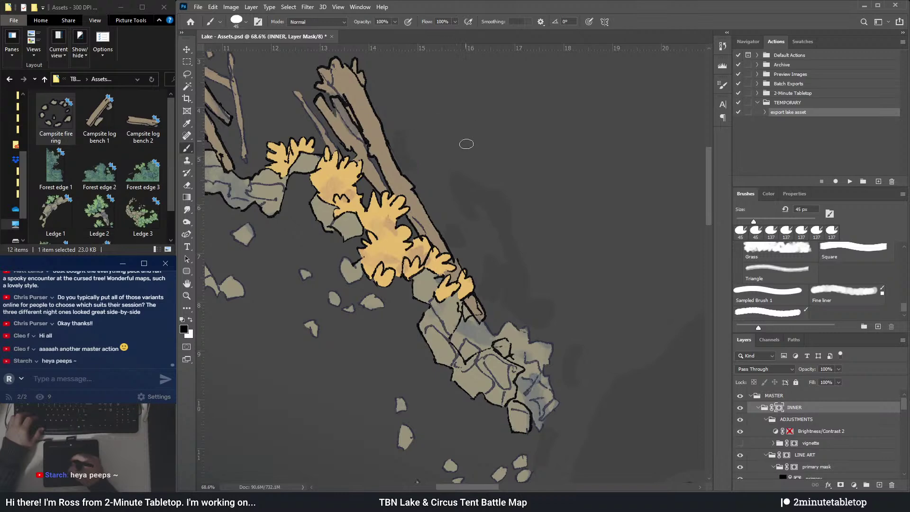
{"action": "left_click_drag", "start_coordinate": [409, 157], "coordinate": [500, 194]}
{"action": "left_click_drag", "start_coordinate": [401, 131], "coordinate": [482, 203]}
{"action": "left_click_drag", "start_coordinate": [455, 301], "coordinate": [452, 278]}
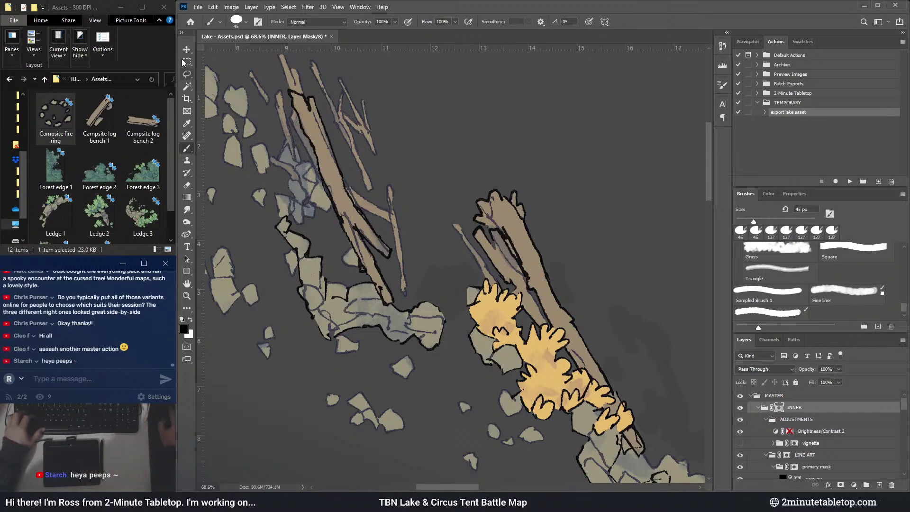
- Lasso the northwestern rock ledge with its fallen log, loose branches and adjacent stones, excluding the large stone to its west
{"action": "left_click", "coordinate": [187, 74]}
{"action": "scroll", "coordinate": [477, 251], "scroll_direction": "down", "scroll_amount": 3}
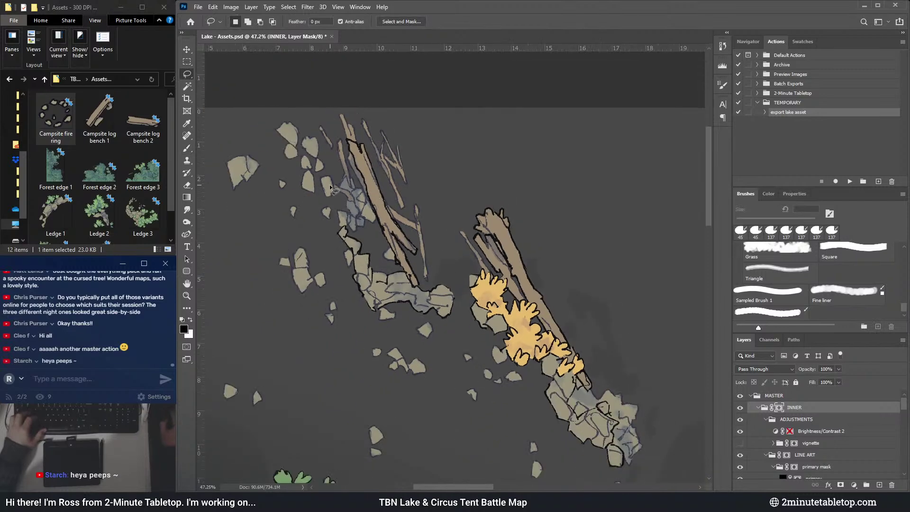
{"action": "scroll", "coordinate": [330, 154], "scroll_direction": "up", "scroll_amount": 2}
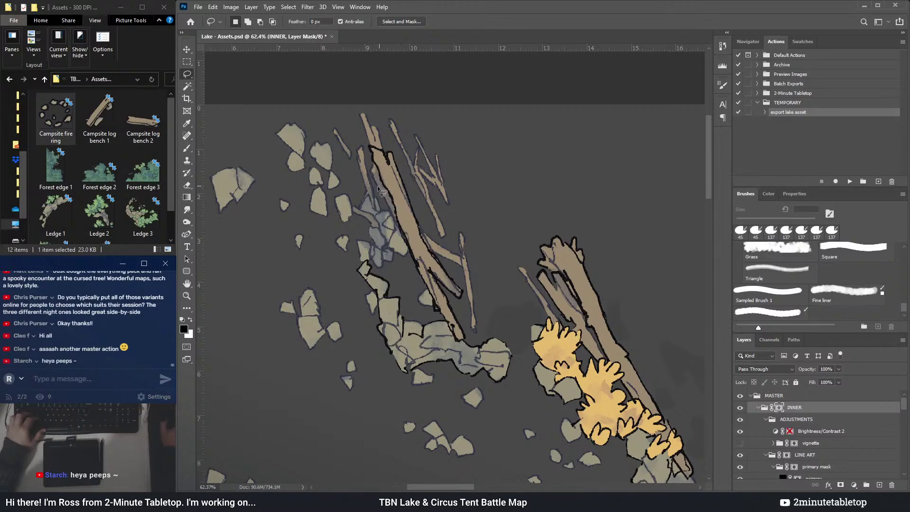
{"action": "left_click_drag", "start_coordinate": [336, 261], "coordinate": [382, 372]}
{"action": "mouse_move", "coordinate": [494, 294]}
{"action": "left_mouse_down"}
{"action": "mouse_move", "coordinate": [450, 151]}
{"action": "mouse_move", "coordinate": [395, 101]}
{"action": "mouse_move", "coordinate": [310, 84]}
{"action": "mouse_move", "coordinate": [268, 133]}
{"action": "left_mouse_up"}
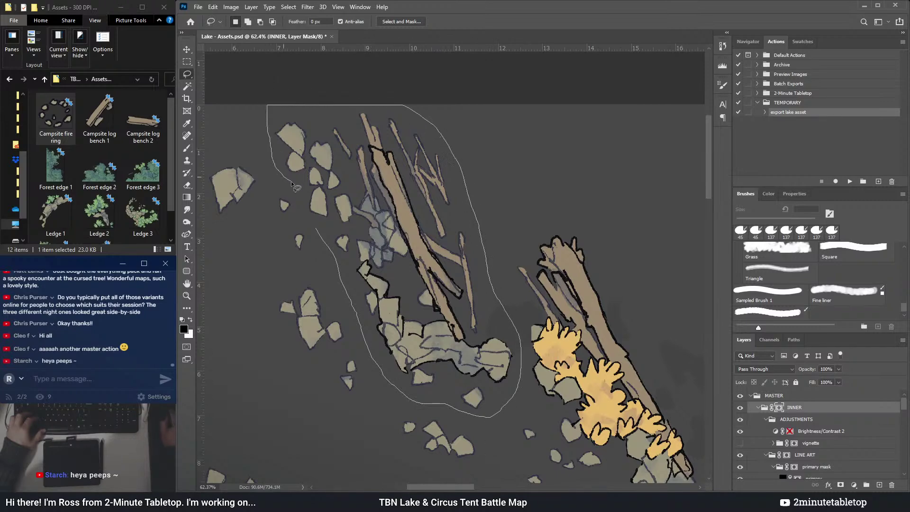
{"action": "left_click_drag", "start_coordinate": [306, 225], "coordinate": [311, 231]}
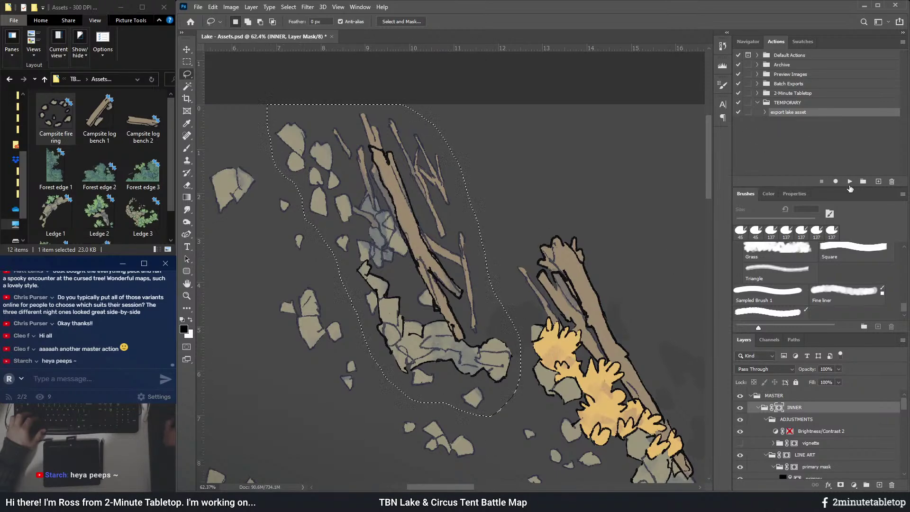
- Export the selected log ledge with the export lake asset action and rename the new _NEW file as Ledge 7
{"action": "left_click", "coordinate": [849, 182]}
{"action": "scroll", "coordinate": [107, 174], "scroll_direction": "down", "scroll_amount": 3}
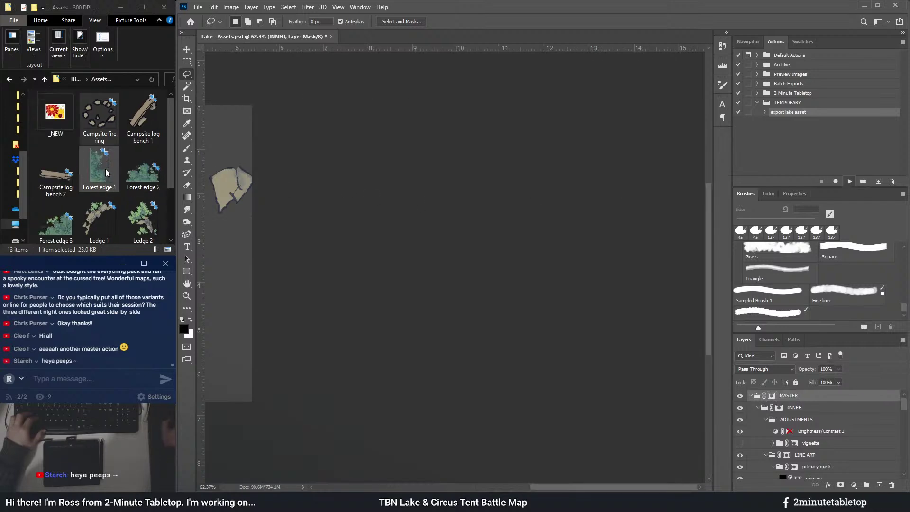
{"action": "scroll", "coordinate": [95, 135], "scroll_direction": "up", "scroll_amount": 3}
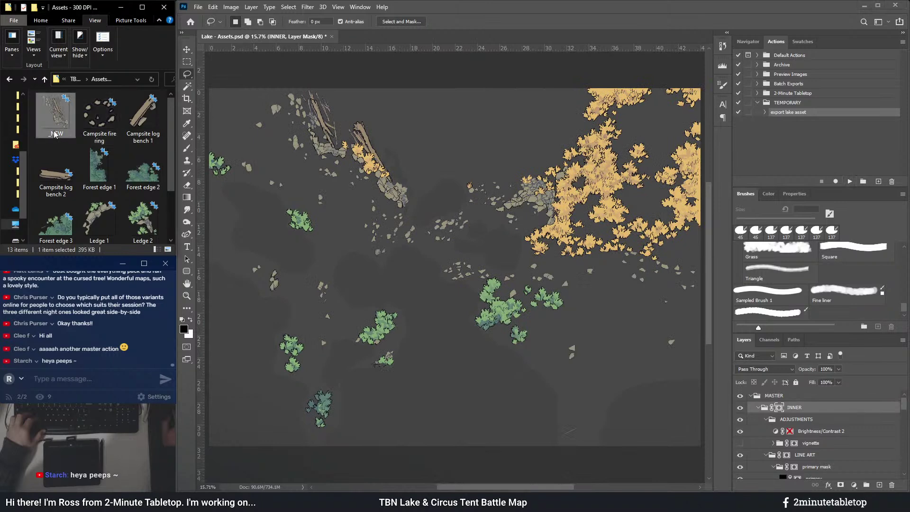
{"action": "key", "text": "F2"}
{"action": "type", "text": "Ledge 7"}
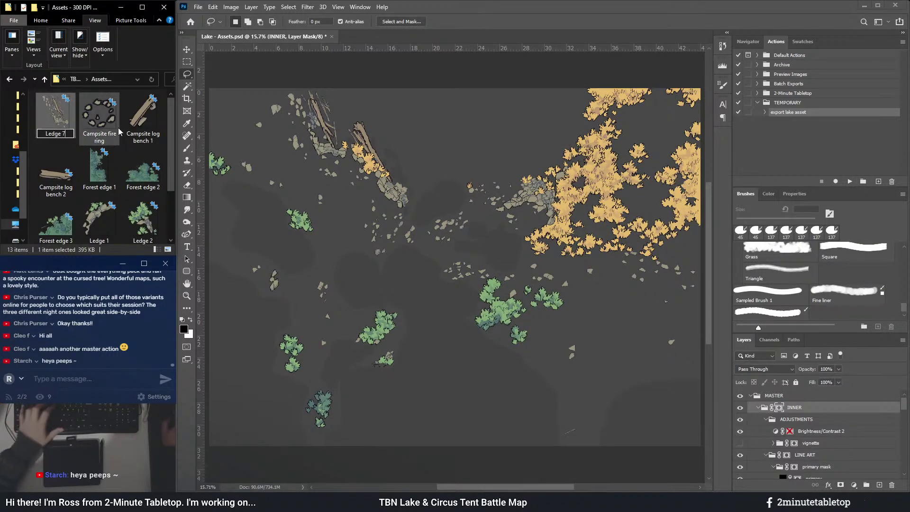
{"action": "key", "text": "Return"}
- Clear the still selected Ledge 7 area from view on the INNER layer mask by filling it with black, and deselect
{"action": "left_click", "coordinate": [457, 169]}
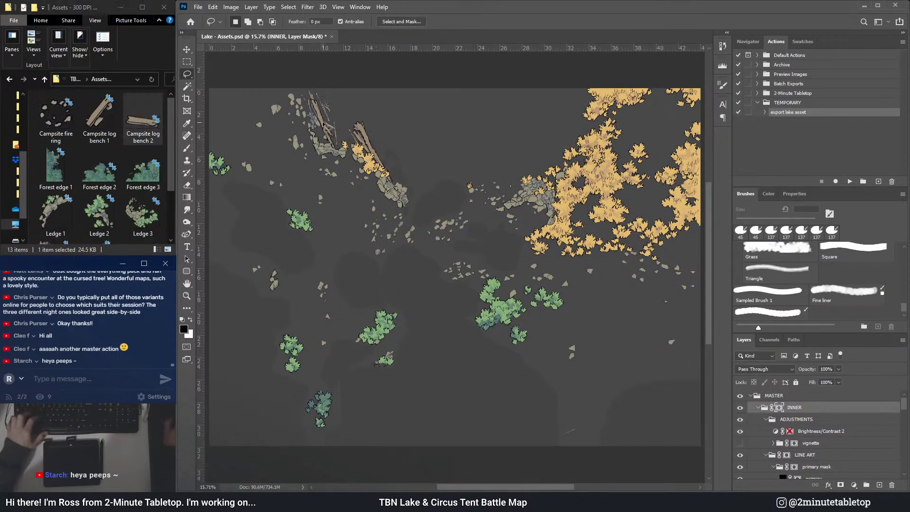
{"action": "scroll", "coordinate": [328, 127], "scroll_direction": "up", "scroll_amount": 2}
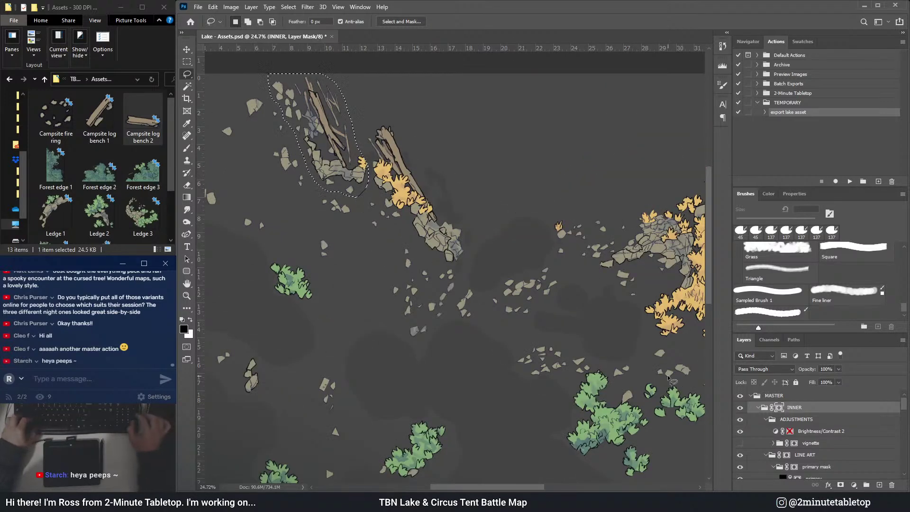
{"action": "key", "text": "x"}
{"action": "key", "text": "Delete"}
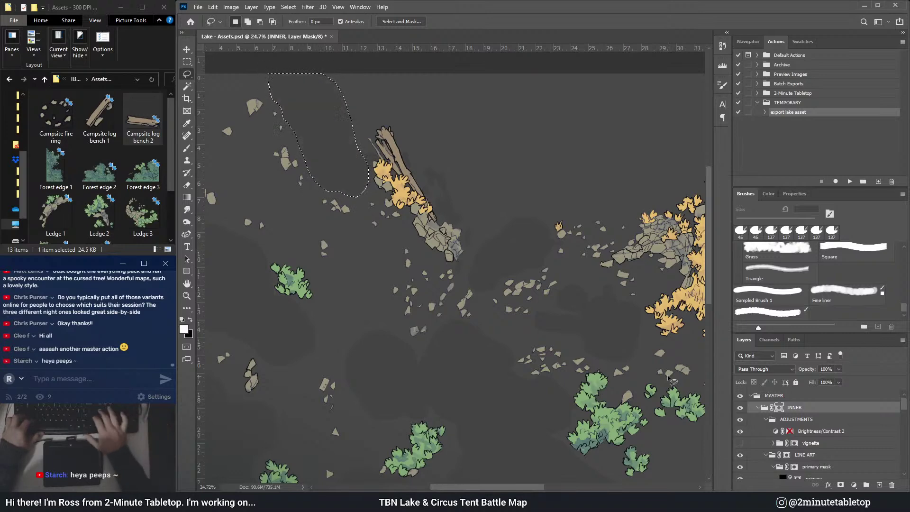
{"action": "key", "text": "ctrl+d"}
- Lasso the log ledge with orange bushes, export it with the export lake asset action, and rename the _NEW file as Ledge 8
{"action": "scroll", "coordinate": [433, 307], "scroll_direction": "up", "scroll_amount": 2}
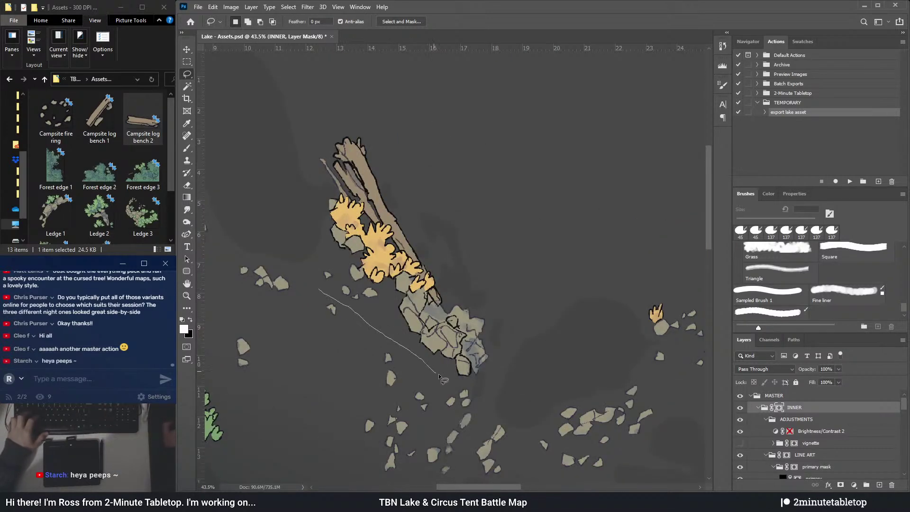
{"action": "mouse_move", "coordinate": [467, 384]}
{"action": "left_mouse_down"}
{"action": "mouse_move", "coordinate": [495, 299]}
{"action": "mouse_move", "coordinate": [365, 132]}
{"action": "mouse_move", "coordinate": [319, 129]}
{"action": "mouse_move", "coordinate": [305, 180]}
{"action": "mouse_move", "coordinate": [317, 278]}
{"action": "left_mouse_up"}
{"action": "left_click", "coordinate": [849, 182]}
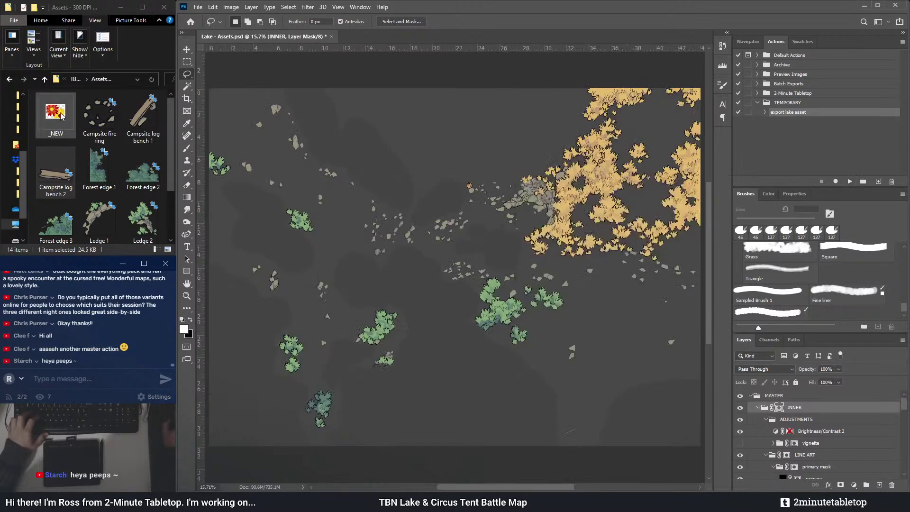
{"action": "left_click", "coordinate": [62, 119]}
{"action": "left_click", "coordinate": [56, 133]}
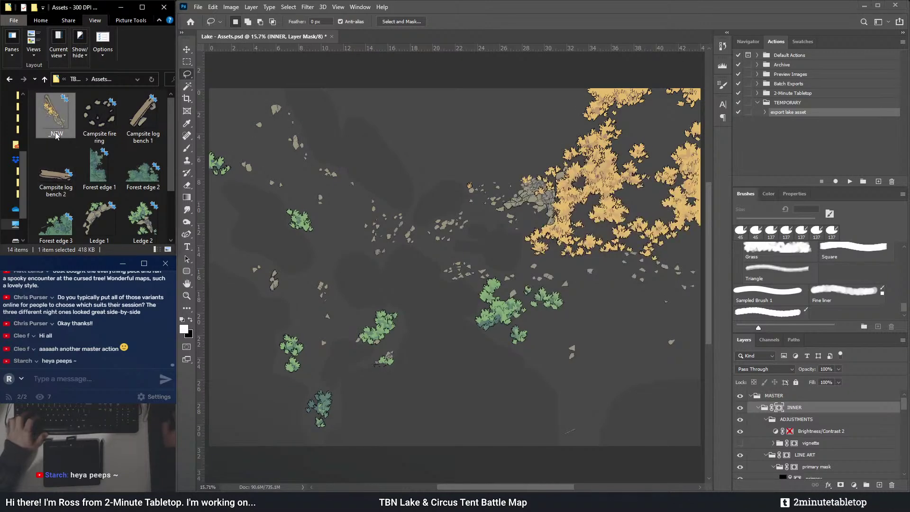
{"action": "type", "text": "Ledge 8"}
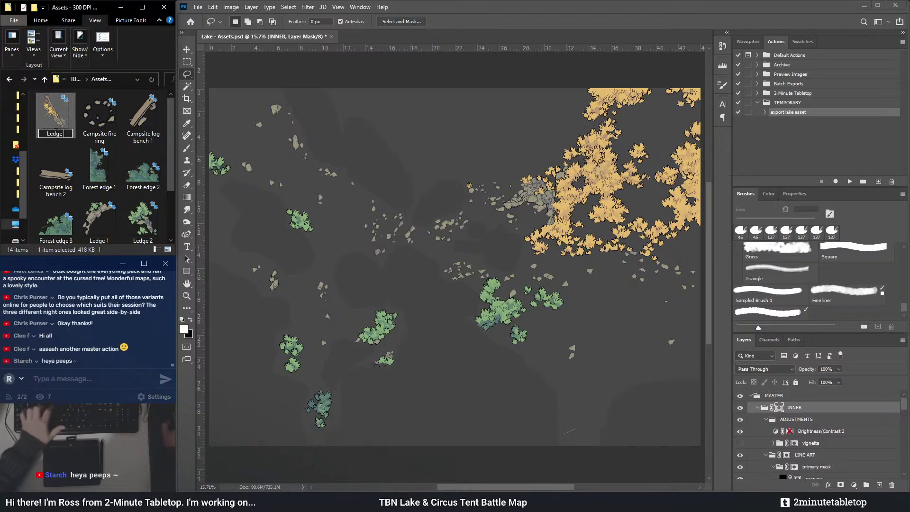
{"action": "left_click", "coordinate": [95, 119]}
- Lasso the small cut-off bush and rock fragment south of the elongated green bush and clear it on the INNER mask
{"action": "left_click", "coordinate": [441, 154]}
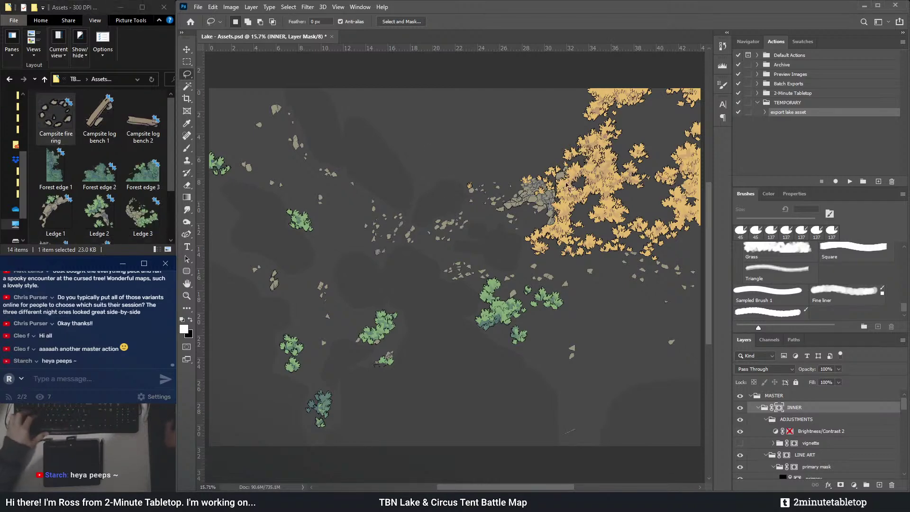
{"action": "scroll", "coordinate": [429, 240], "scroll_direction": "down", "scroll_amount": 2}
{"action": "scroll", "coordinate": [434, 253], "scroll_direction": "up", "scroll_amount": 4}
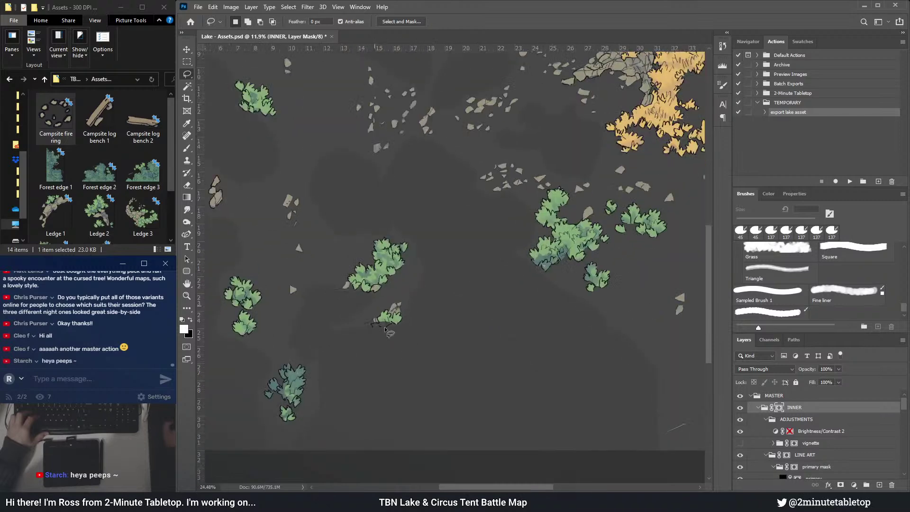
{"action": "scroll", "coordinate": [386, 331], "scroll_direction": "up", "scroll_amount": 3}
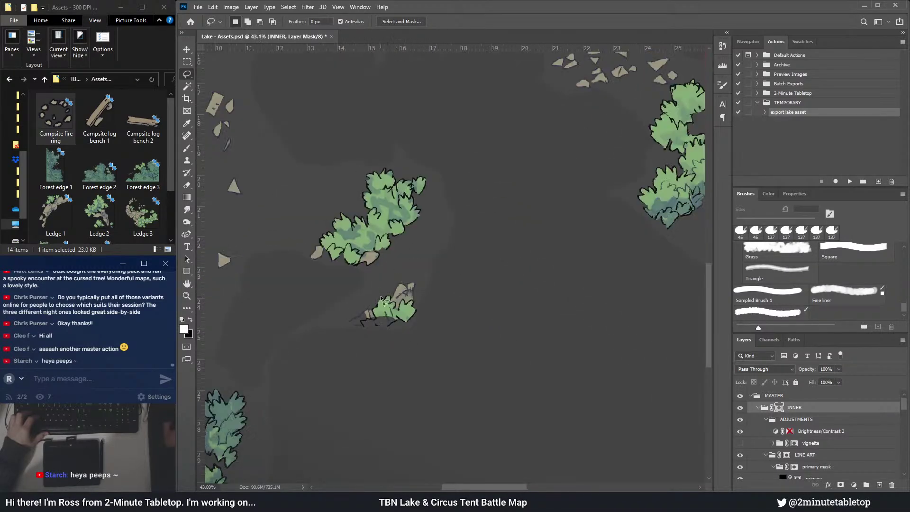
{"action": "mouse_move", "coordinate": [356, 344]}
{"action": "left_mouse_down"}
{"action": "mouse_move", "coordinate": [436, 318]}
{"action": "mouse_move", "coordinate": [339, 315]}
{"action": "mouse_move", "coordinate": [362, 330]}
{"action": "left_mouse_up"}
{"action": "key", "text": "Delete"}
- Examine the remaining orange foliage, rocky ledge, scattered stones and green bushes across the sheet for the next pieces to export
{"action": "scroll", "coordinate": [363, 331], "scroll_direction": "down", "scroll_amount": 5}
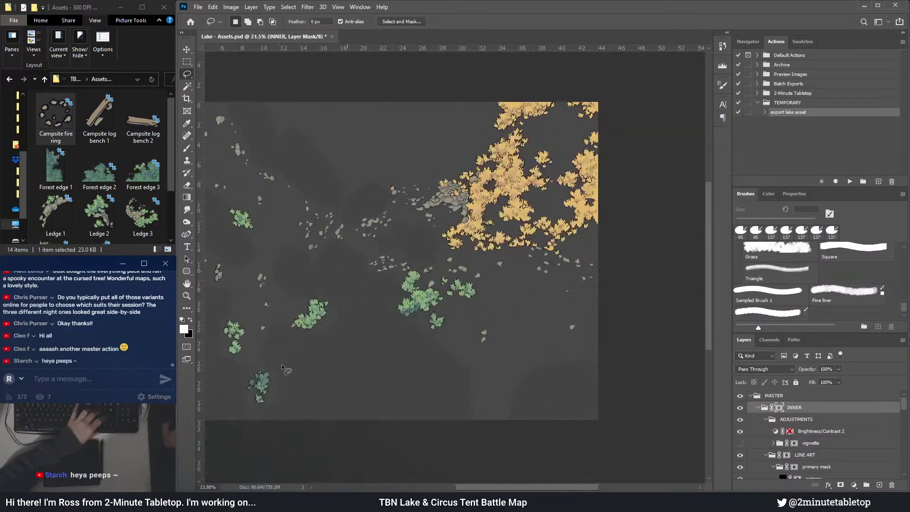
{"action": "scroll", "coordinate": [499, 152], "scroll_direction": "up", "scroll_amount": 5}
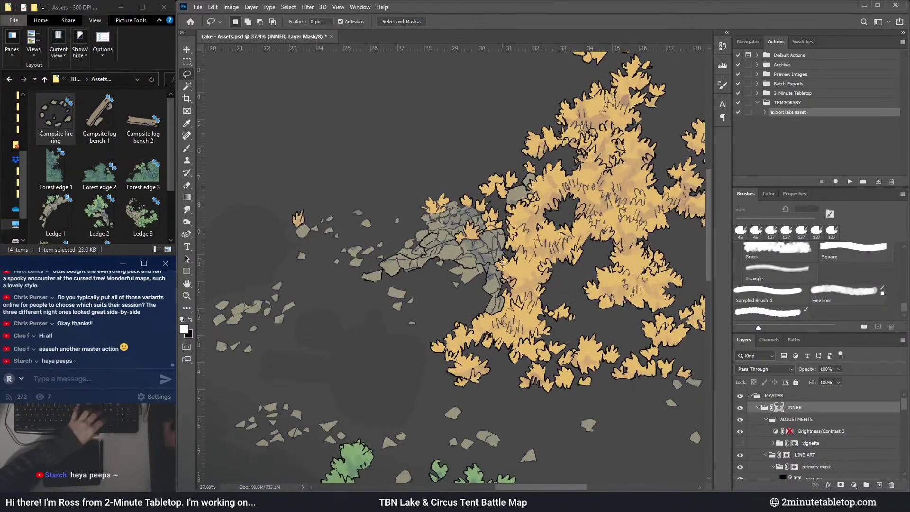
{"action": "scroll", "coordinate": [494, 233], "scroll_direction": "up", "scroll_amount": 2}
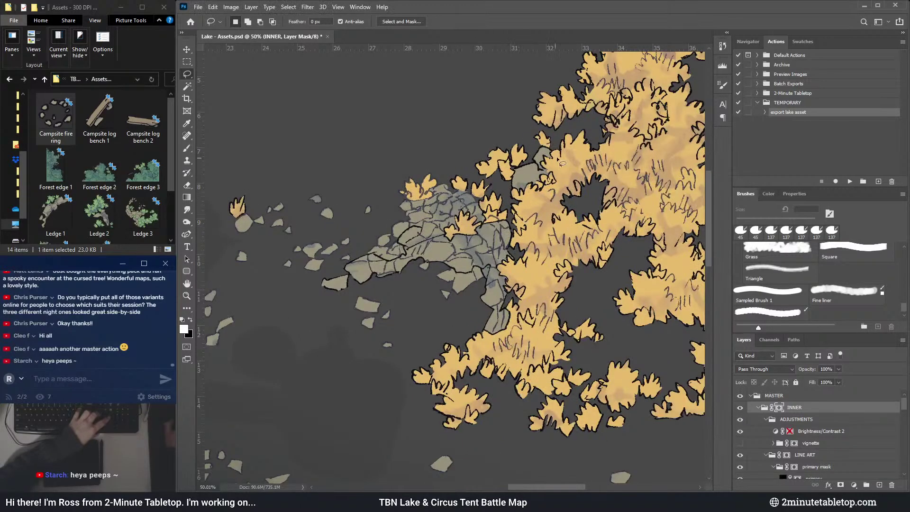
{"action": "scroll", "coordinate": [554, 165], "scroll_direction": "down", "scroll_amount": 2}
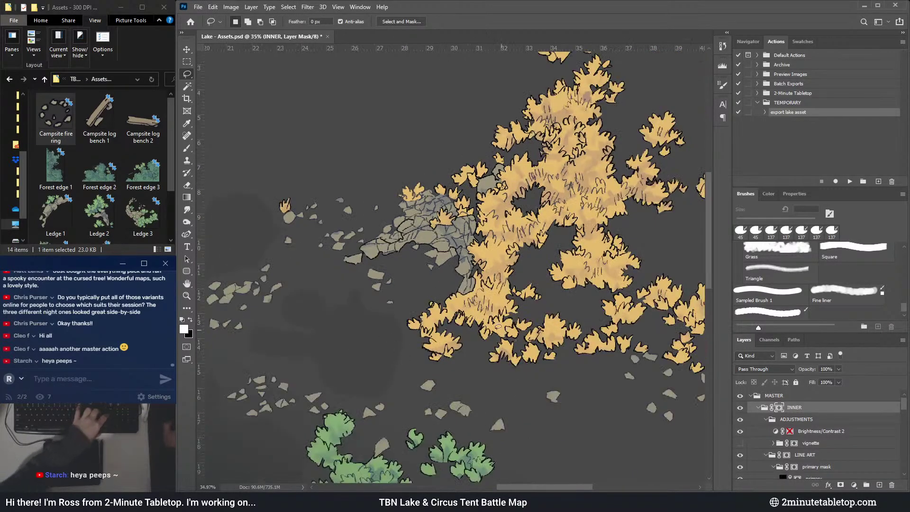
{"action": "scroll", "coordinate": [422, 241], "scroll_direction": "down", "scroll_amount": 2}
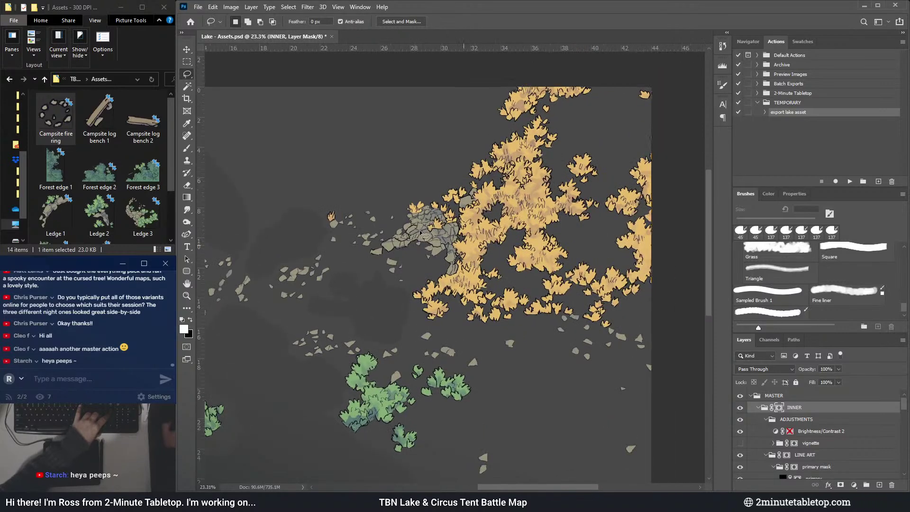
{"action": "scroll", "coordinate": [422, 242], "scroll_direction": "down", "scroll_amount": 1}
{"action": "scroll", "coordinate": [421, 241], "scroll_direction": "up", "scroll_amount": 3}
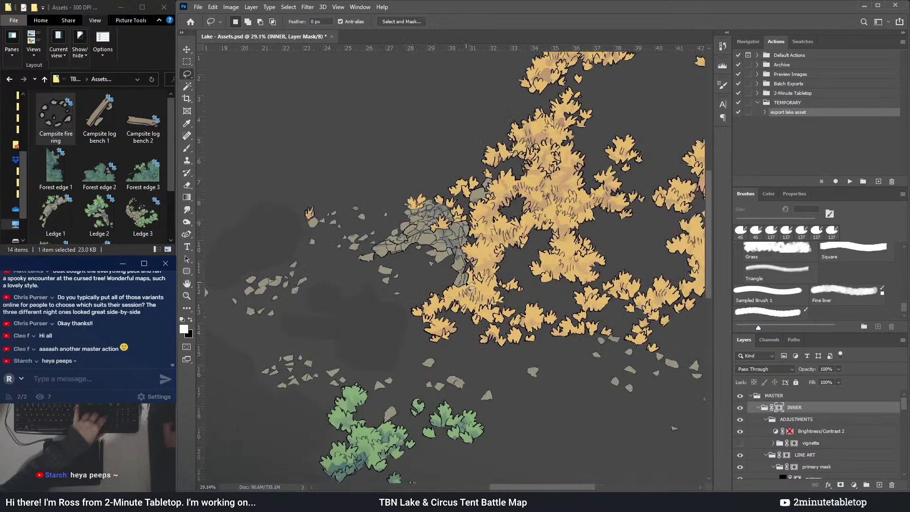
{"action": "scroll", "coordinate": [438, 244], "scroll_direction": "down", "scroll_amount": 4}
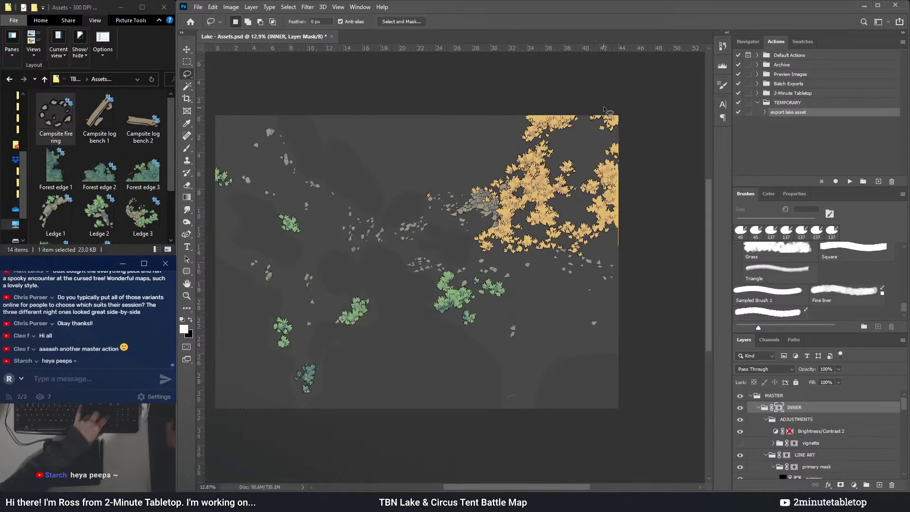
{"action": "scroll", "coordinate": [492, 176], "scroll_direction": "up", "scroll_amount": 2}
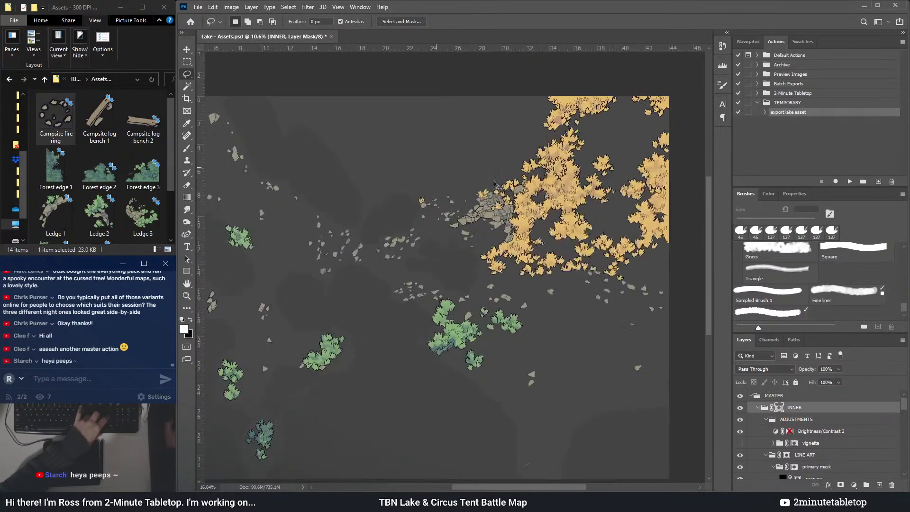
{"action": "scroll", "coordinate": [540, 263], "scroll_direction": "down", "scroll_amount": 1}
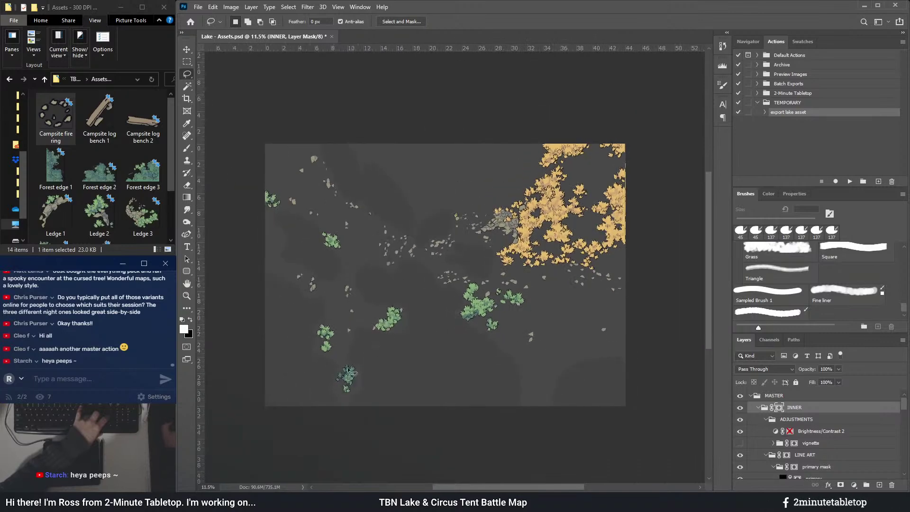
{"action": "scroll", "coordinate": [309, 392], "scroll_direction": "up", "scroll_amount": 3}
{"action": "scroll", "coordinate": [308, 391], "scroll_direction": "up", "scroll_amount": 3}
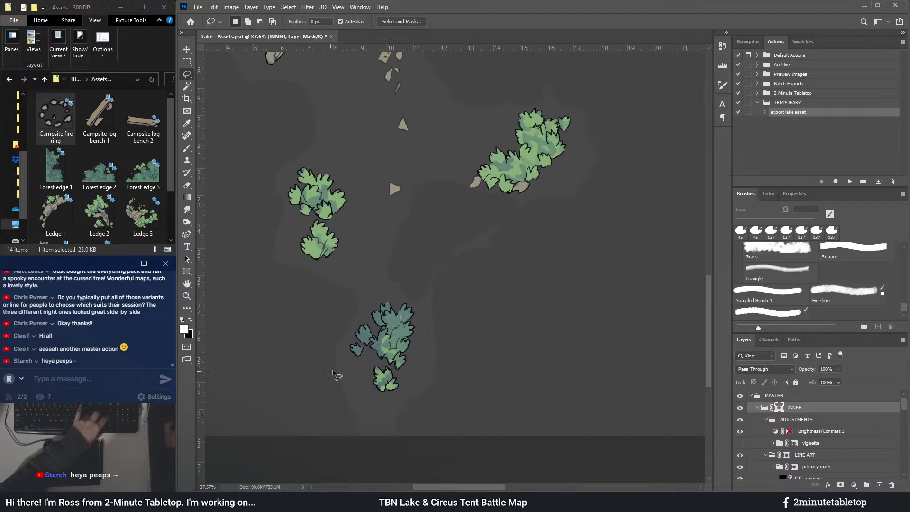
{"action": "scroll", "coordinate": [460, 448], "scroll_direction": "down", "scroll_amount": 2}
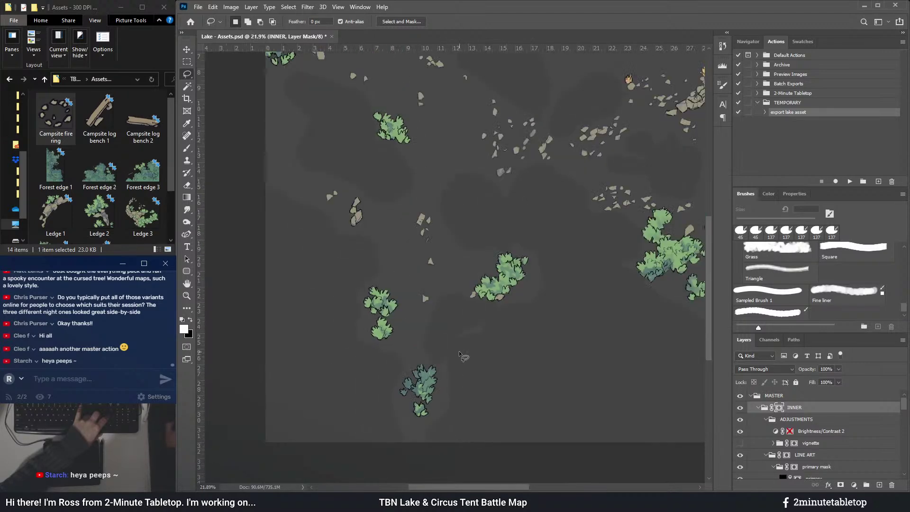
{"action": "scroll", "coordinate": [283, 75], "scroll_direction": "down", "scroll_amount": 2}
- Lasso the green bush cut off by the western canvas edge and clear it on the INNER mask
{"action": "scroll", "coordinate": [283, 74], "scroll_direction": "up", "scroll_amount": 2}
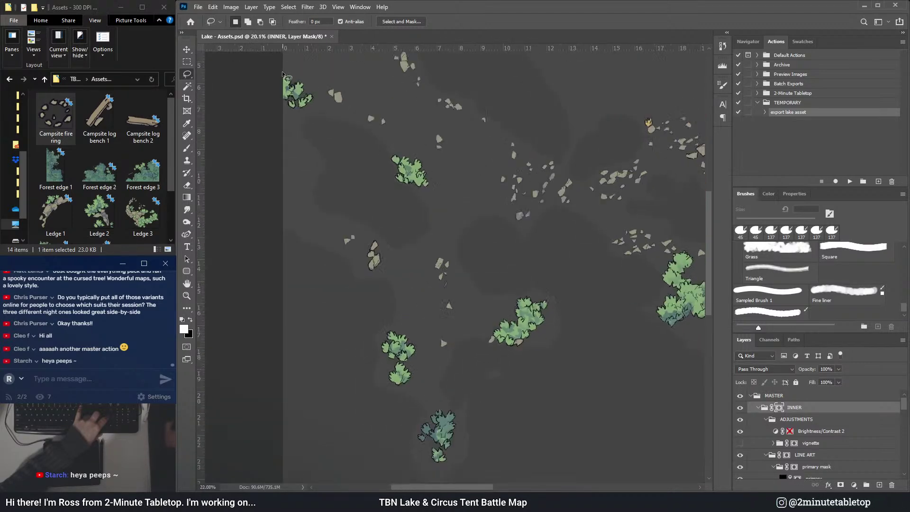
{"action": "scroll", "coordinate": [283, 76], "scroll_direction": "up", "scroll_amount": 2}
{"action": "mouse_move", "coordinate": [273, 143]}
{"action": "left_mouse_down"}
{"action": "mouse_move", "coordinate": [355, 108]}
{"action": "mouse_move", "coordinate": [319, 74]}
{"action": "mouse_move", "coordinate": [243, 110]}
{"action": "left_mouse_up"}
{"action": "key", "text": "Delete"}
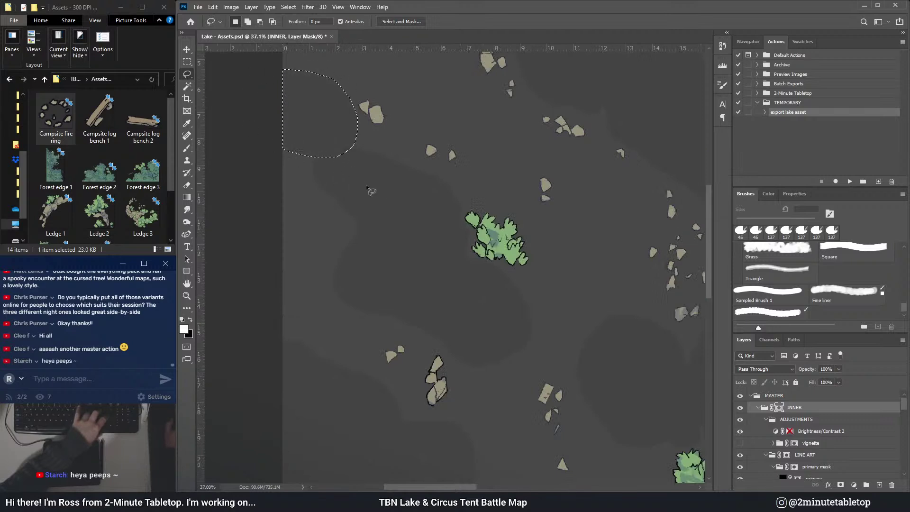
- Lasso the isolated green bush in the northwest, export it with the export lake asset action, and rename the _NEW file as Bushes 1
{"action": "mouse_move", "coordinate": [443, 233]}
{"action": "left_mouse_down"}
{"action": "mouse_move", "coordinate": [467, 265]}
{"action": "mouse_move", "coordinate": [538, 280]}
{"action": "left_mouse_up"}
{"action": "left_click_drag", "start_coordinate": [449, 215], "coordinate": [447, 216]}
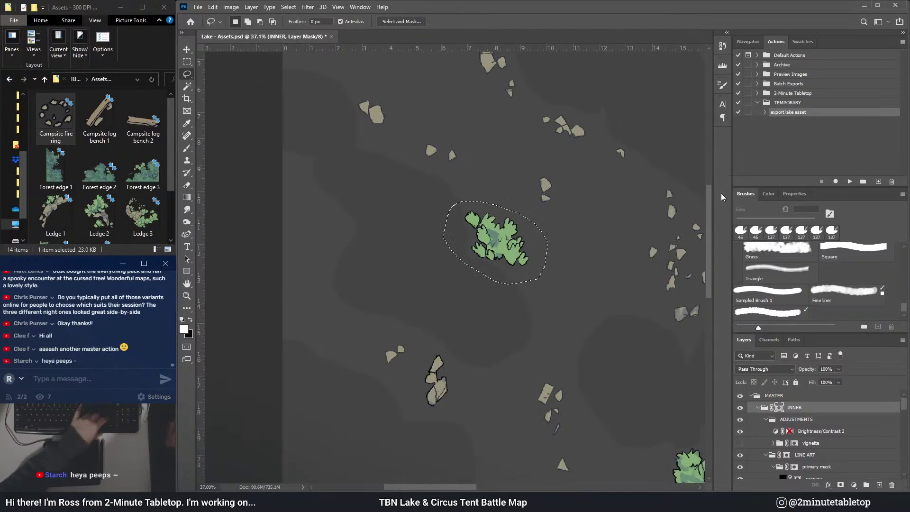
{"action": "left_click", "coordinate": [847, 181]}
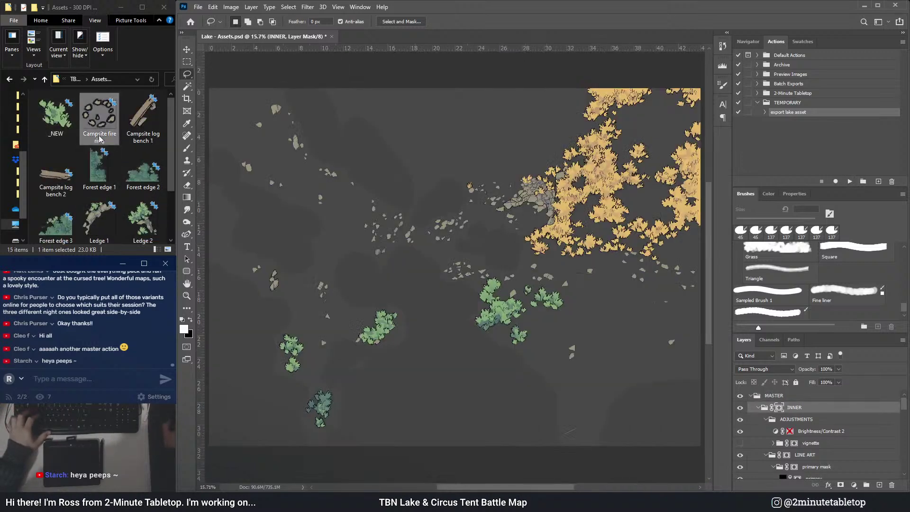
{"action": "left_click", "coordinate": [56, 115]}
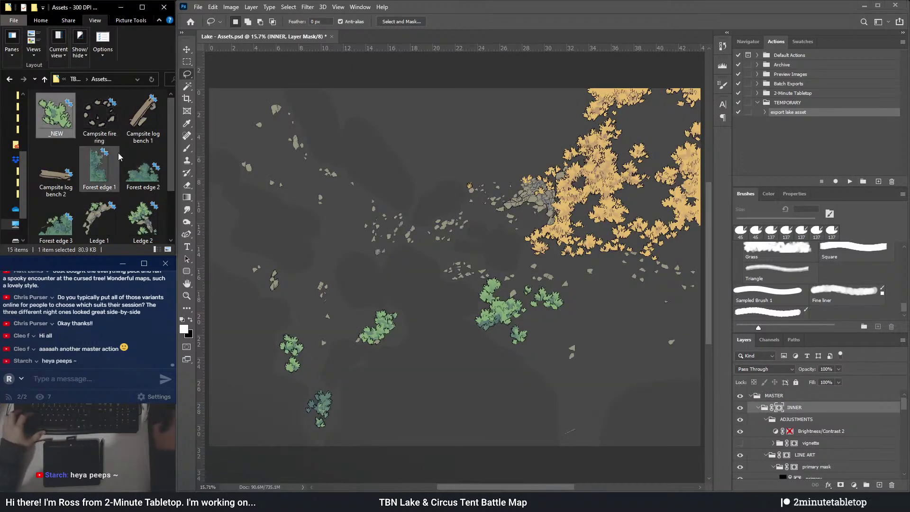
{"action": "key", "text": "F2"}
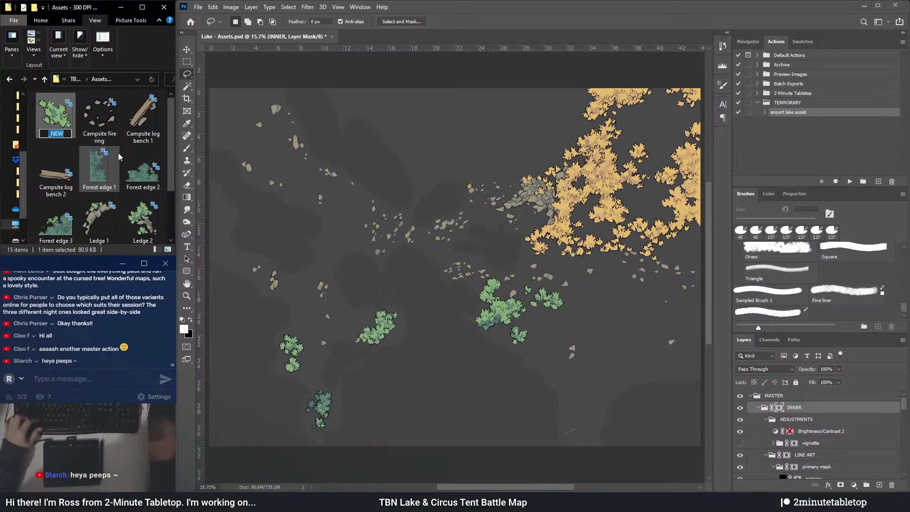
{"action": "type", "text": "Bushes 1"}
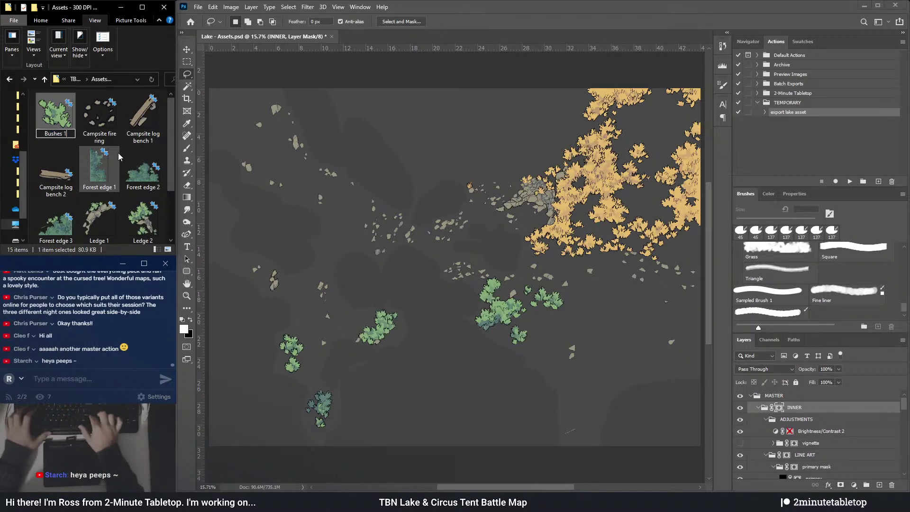
{"action": "key", "text": "Return"}
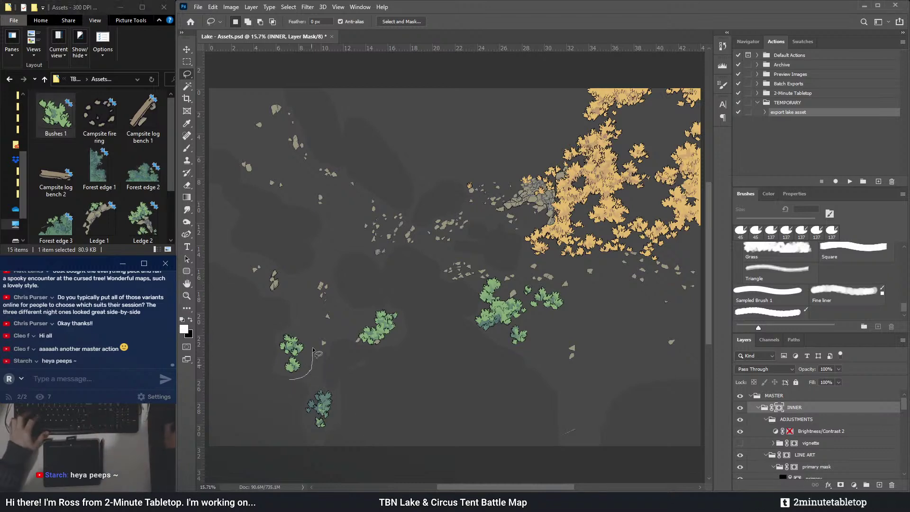
- Lasso the pair of green bushes in the southwest and export them with the export lake asset action
{"action": "left_click_drag", "start_coordinate": [274, 355], "coordinate": [271, 347]}
{"action": "left_click", "coordinate": [849, 181]}
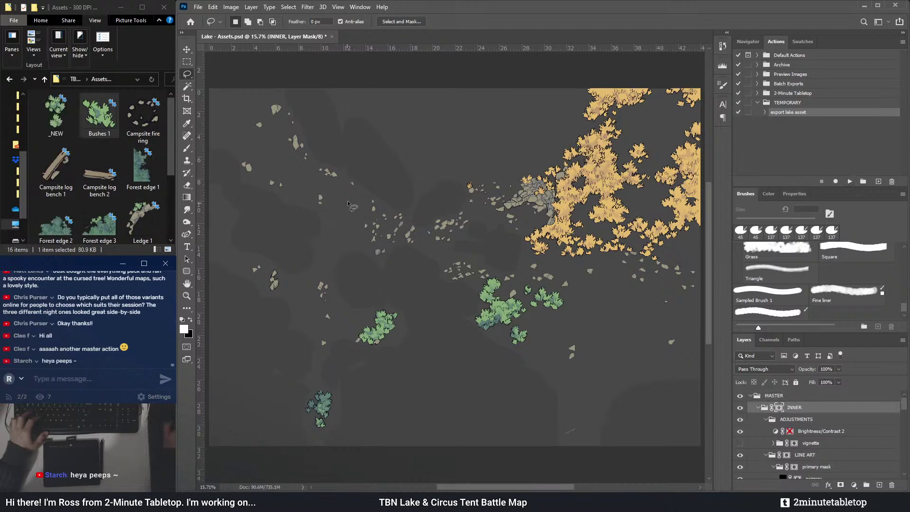
- Rename the exported _NEW asset file in the Assets folder as "Bushes 2"
{"action": "left_click", "coordinate": [55, 135]}
{"action": "type", "text": "Bushes 2"}
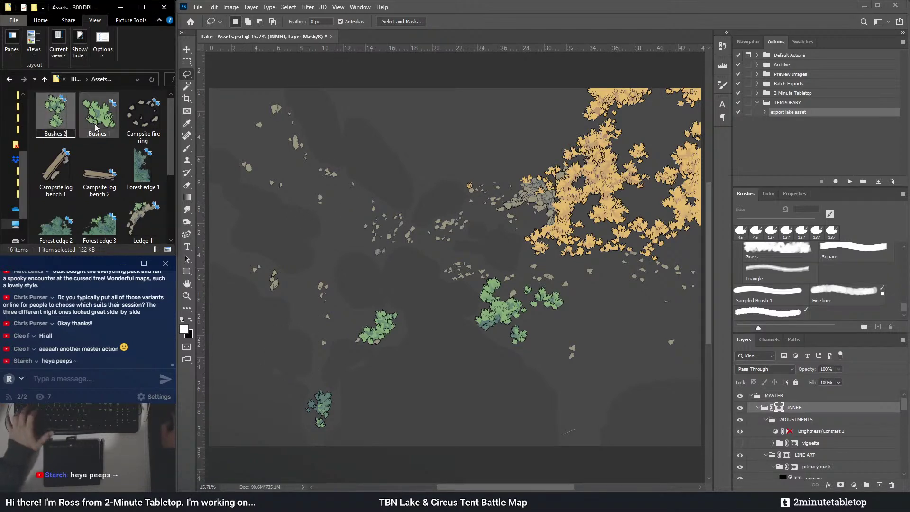
{"action": "key", "text": "Return"}
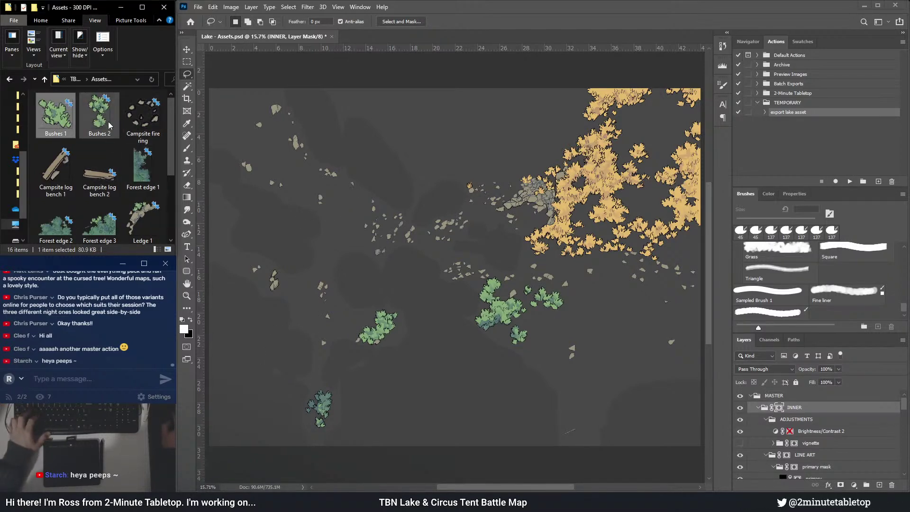
- Lasso the area beside the dark bush and fill it white in the INNER layer mask to restore the two exported bushes
{"action": "mouse_move", "coordinate": [277, 374]}
{"action": "left_mouse_down"}
{"action": "mouse_move", "coordinate": [303, 331]}
{"action": "mouse_move", "coordinate": [275, 374]}
{"action": "left_mouse_up"}
{"action": "key", "text": "alt+BackSpace"}
- Lasso only the upper bush of the restored pair, excluding the lower one, and export it with the "export lake asset" action
{"action": "scroll", "coordinate": [256, 393], "scroll_direction": "up", "scroll_amount": 5}
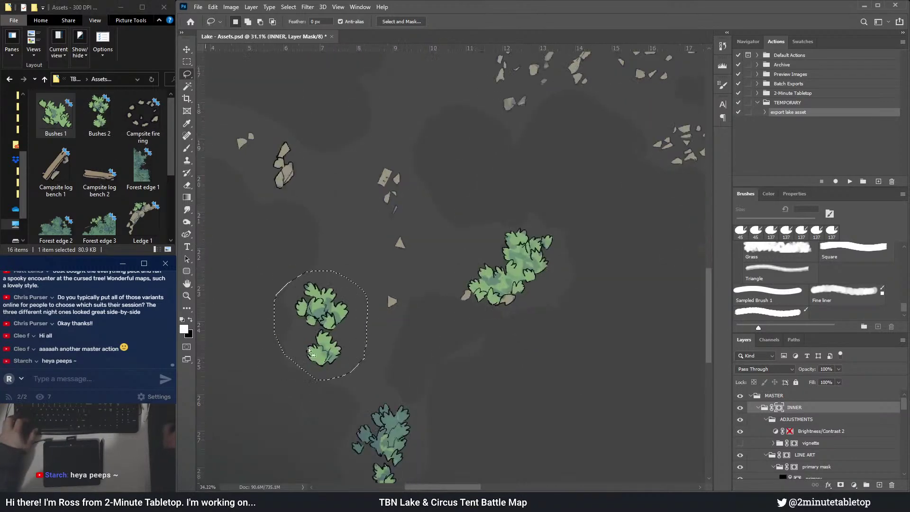
{"action": "scroll", "coordinate": [377, 271], "scroll_direction": "up", "scroll_amount": 2}
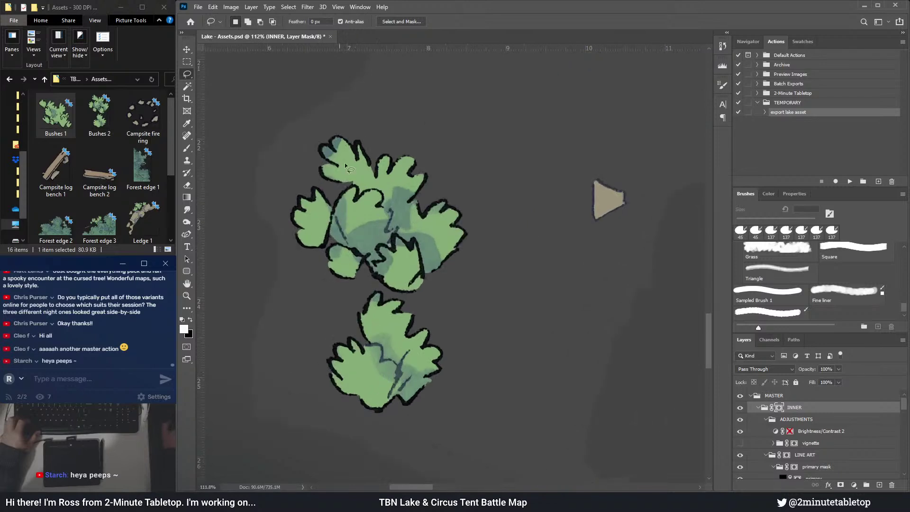
{"action": "mouse_move", "coordinate": [395, 112]}
{"action": "left_mouse_down"}
{"action": "mouse_move", "coordinate": [305, 114]}
{"action": "mouse_move", "coordinate": [282, 192]}
{"action": "left_mouse_up"}
{"action": "mouse_move", "coordinate": [363, 287]}
{"action": "left_mouse_down"}
{"action": "mouse_move", "coordinate": [382, 288]}
{"action": "mouse_move", "coordinate": [509, 234]}
{"action": "mouse_move", "coordinate": [456, 142]}
{"action": "left_mouse_up"}
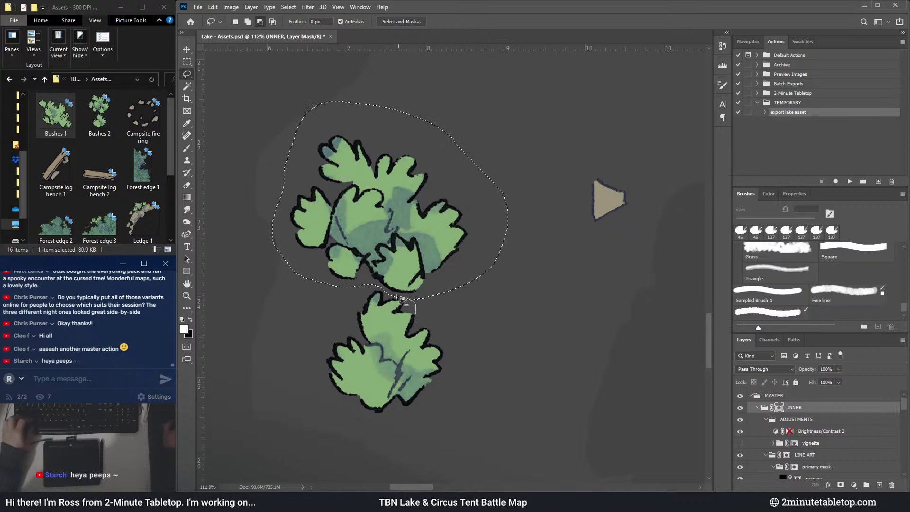
{"action": "left_click_drag", "start_coordinate": [388, 302], "coordinate": [385, 299]}
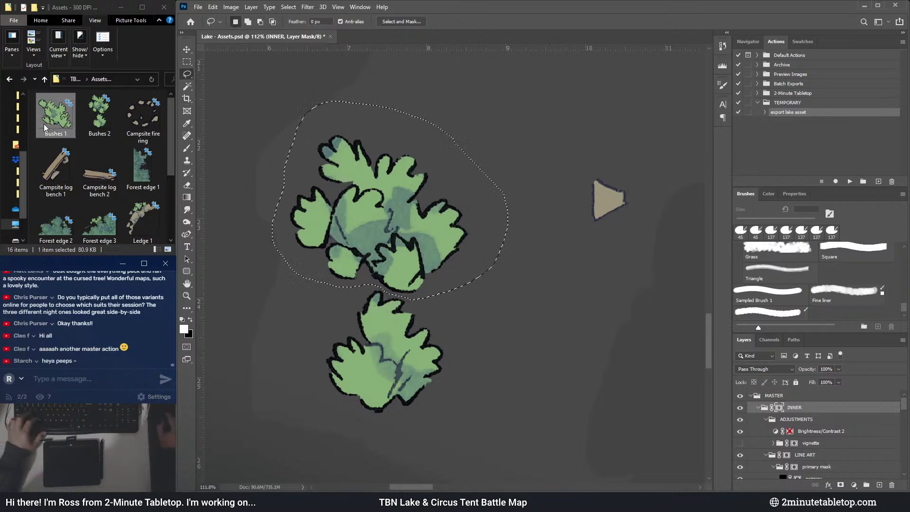
- Delete the old two-bush "Bushes 2" file and rename the new single-bush _NEW export as "Bushes 2"
{"action": "key", "text": "F2"}
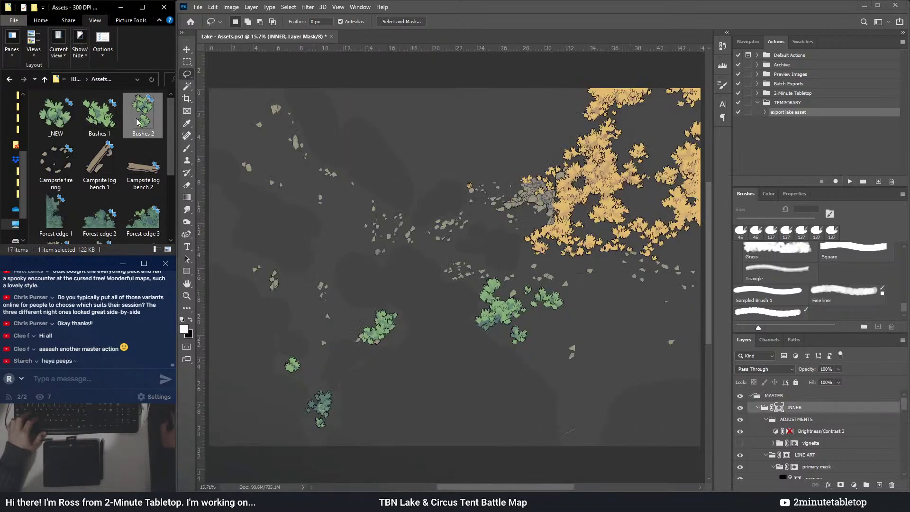
{"action": "key", "text": "Delete"}
{"action": "left_click", "coordinate": [56, 119]}
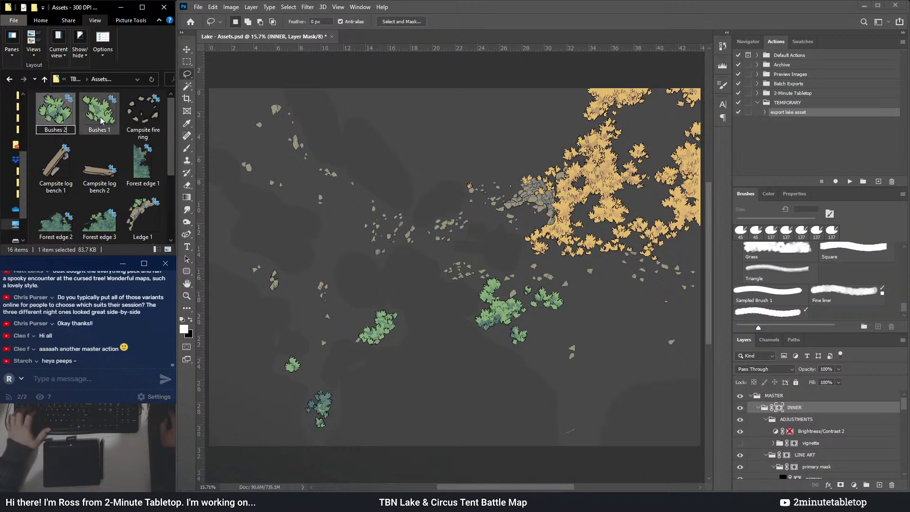
- Lasso the remaining small green bush, export it with the "export lake asset" action, and rename its _NEW file as "Bushes 3"
{"action": "left_click", "coordinate": [303, 376]}
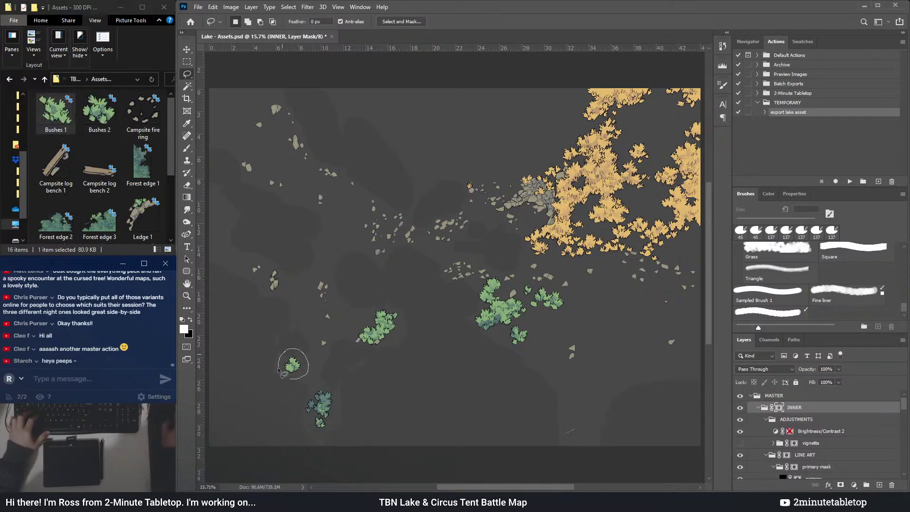
{"action": "left_click", "coordinate": [850, 181]}
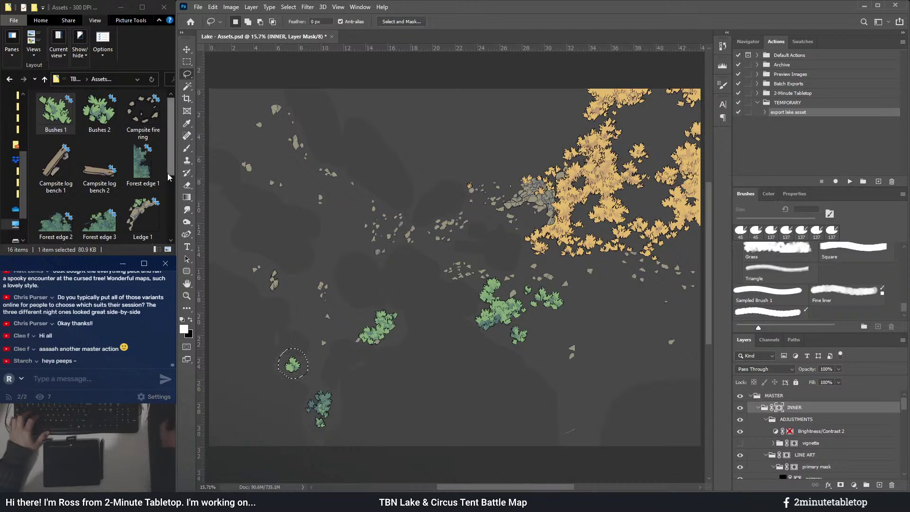
{"action": "left_click", "coordinate": [56, 114]}
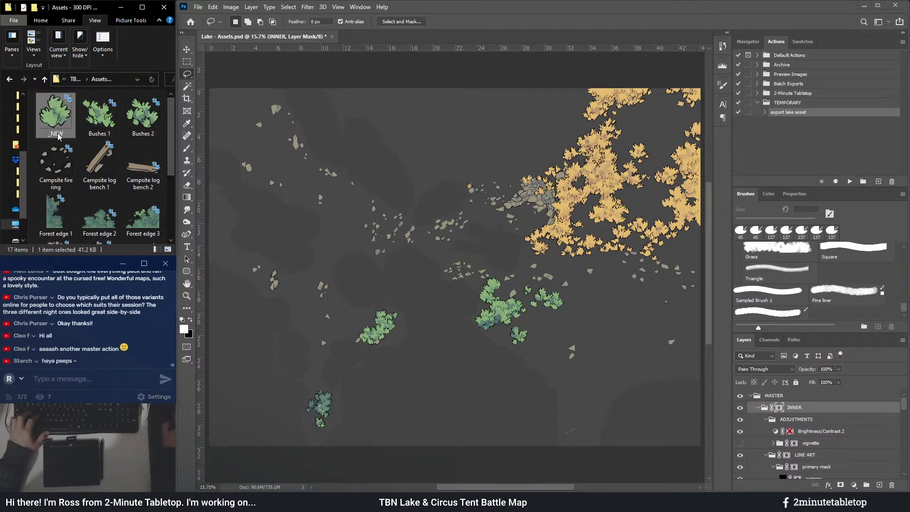
{"action": "key", "text": "F2"}
{"action": "type", "text": "Bushes 3"}
{"action": "key", "text": "Return"}
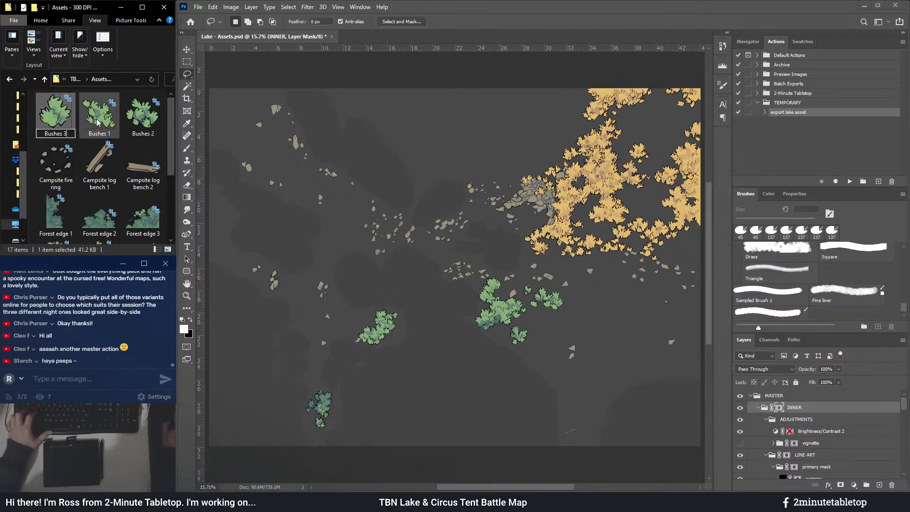
- Lasso the dark blue-green bush, export it with the "export lake asset" action, and rename its _NEW file as "Bushes 4"
{"action": "left_click", "coordinate": [324, 438]}
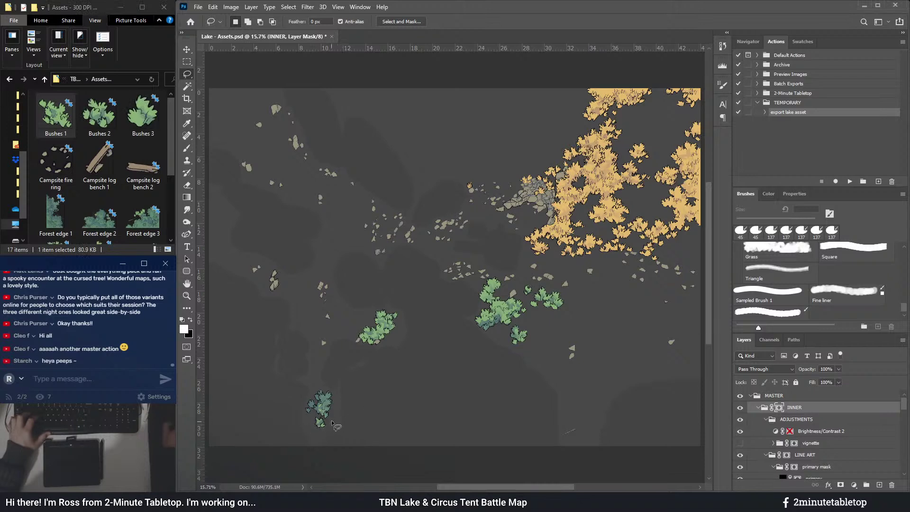
{"action": "mouse_move", "coordinate": [315, 432]}
{"action": "left_mouse_down"}
{"action": "mouse_move", "coordinate": [332, 424]}
{"action": "mouse_move", "coordinate": [339, 391]}
{"action": "mouse_move", "coordinate": [307, 387]}
{"action": "mouse_move", "coordinate": [296, 399]}
{"action": "mouse_move", "coordinate": [297, 415]}
{"action": "mouse_move", "coordinate": [313, 429]}
{"action": "left_mouse_up"}
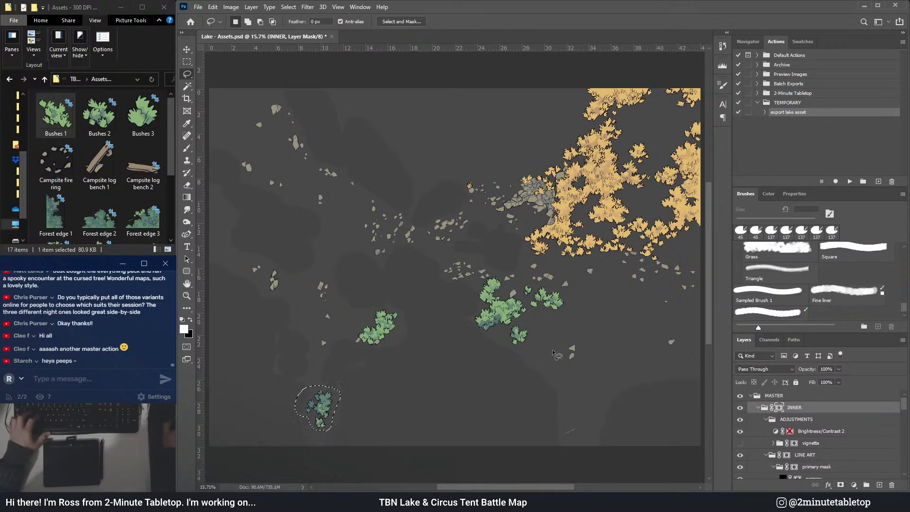
{"action": "left_click", "coordinate": [850, 182]}
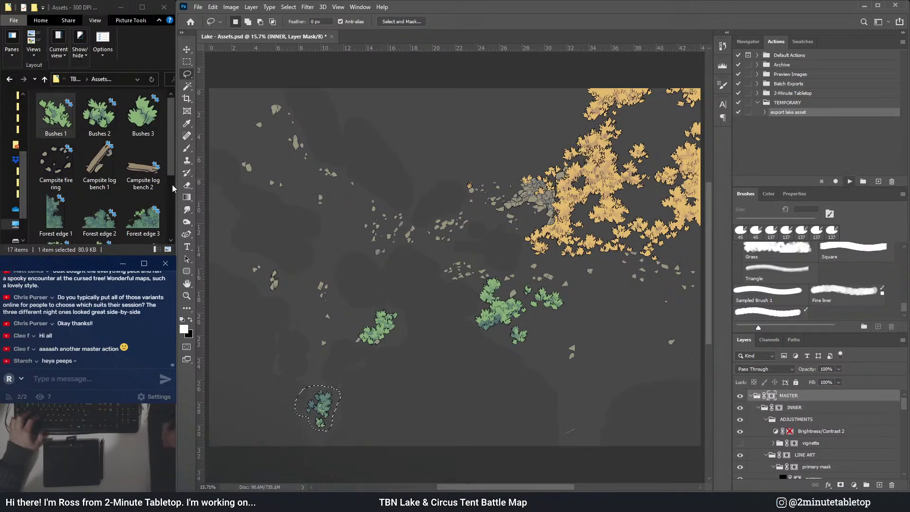
{"action": "left_click", "coordinate": [60, 133]}
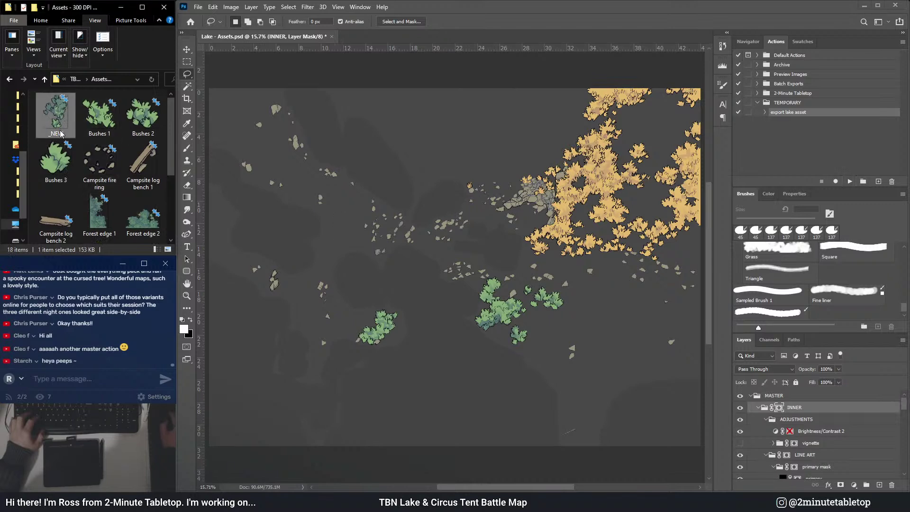
{"action": "key", "text": "F2"}
{"action": "type", "text": "Bushes 4"}
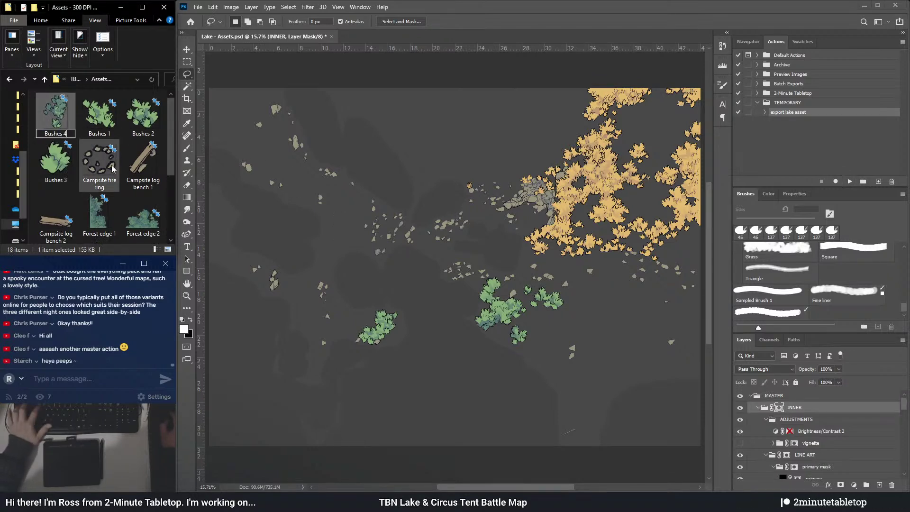
{"action": "left_click", "coordinate": [114, 169]}
- Lasso the loose rock at the lower-left tip of the elongated green bush and erase it in the INNER layer mask
{"action": "left_click", "coordinate": [383, 327]}
{"action": "scroll", "coordinate": [384, 326], "scroll_direction": "up", "scroll_amount": 5}
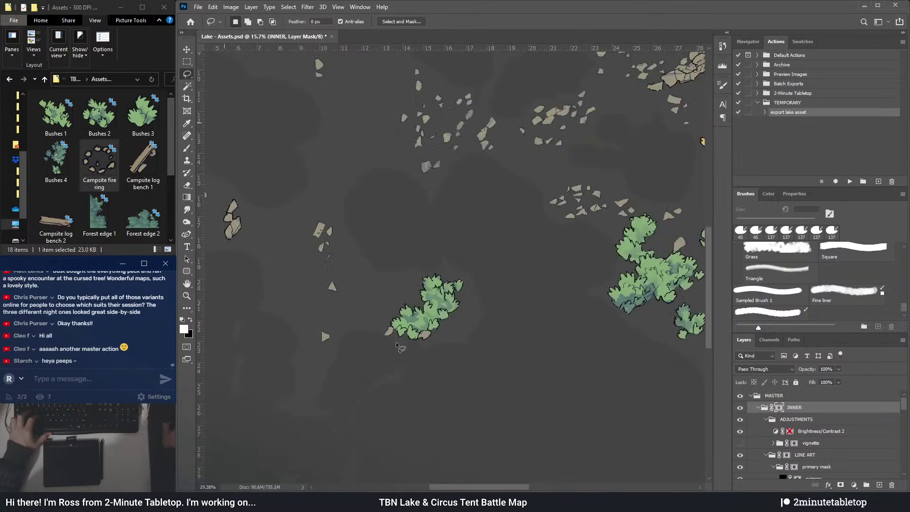
{"action": "scroll", "coordinate": [383, 326], "scroll_direction": "up", "scroll_amount": 6}
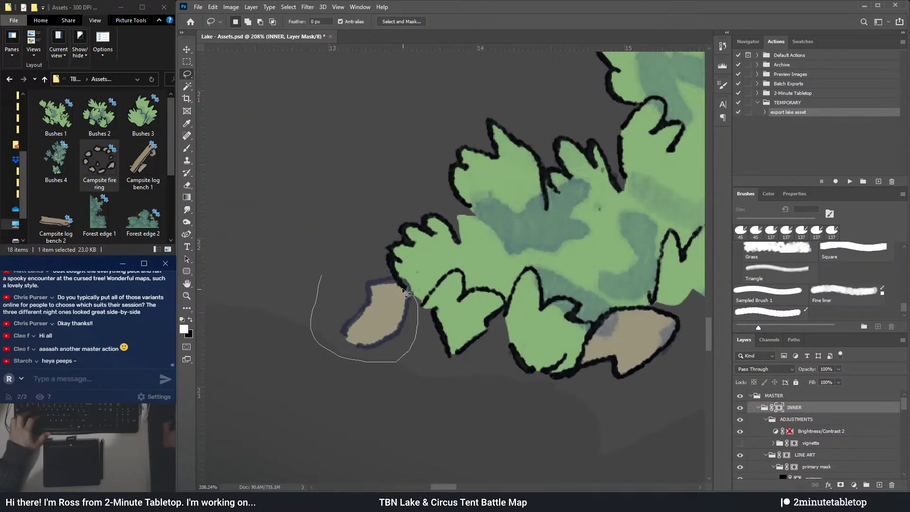
{"action": "left_click_drag", "start_coordinate": [393, 279], "coordinate": [385, 275]}
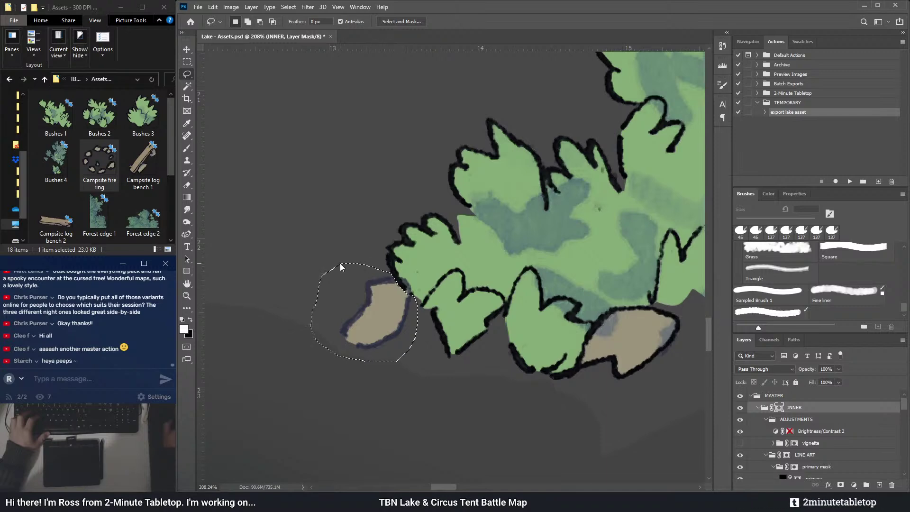
{"action": "key", "text": "Delete"}
{"action": "key", "text": "ctrl+d"}
- Lasso the elongated green bush with its attached rock, run the "export lake asset" action, and rename the _NEW file as "Bushes 5"
{"action": "scroll", "coordinate": [274, 342], "scroll_direction": "down", "scroll_amount": 5}
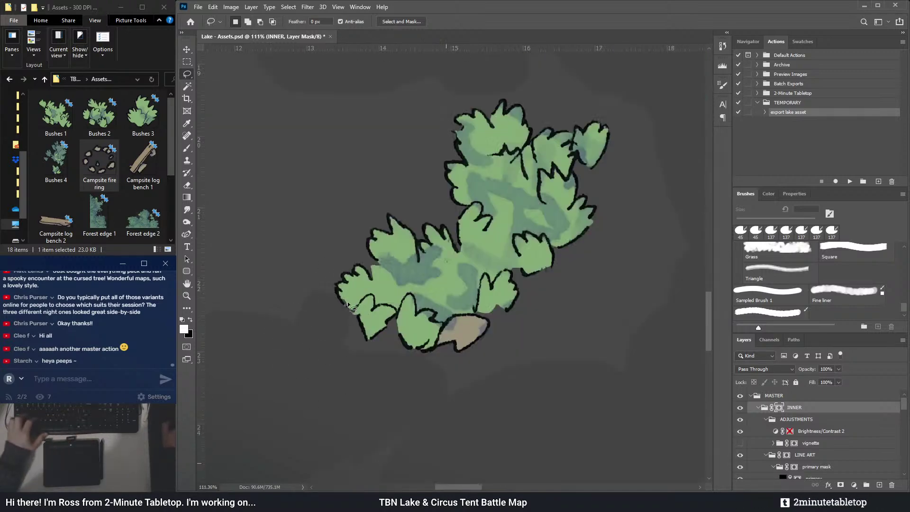
{"action": "mouse_move", "coordinate": [302, 298]}
{"action": "left_mouse_down"}
{"action": "mouse_move", "coordinate": [506, 313]}
{"action": "mouse_move", "coordinate": [410, 158]}
{"action": "mouse_move", "coordinate": [304, 295]}
{"action": "left_mouse_up"}
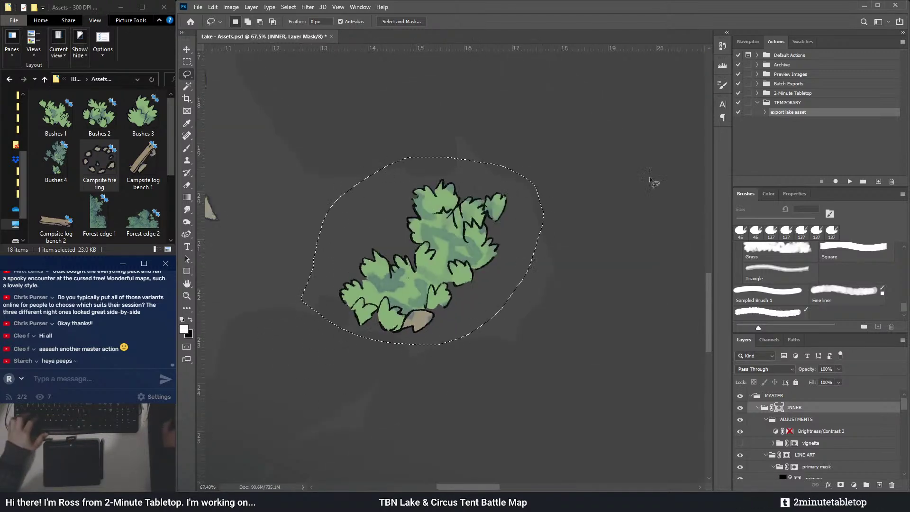
{"action": "left_click", "coordinate": [849, 181]}
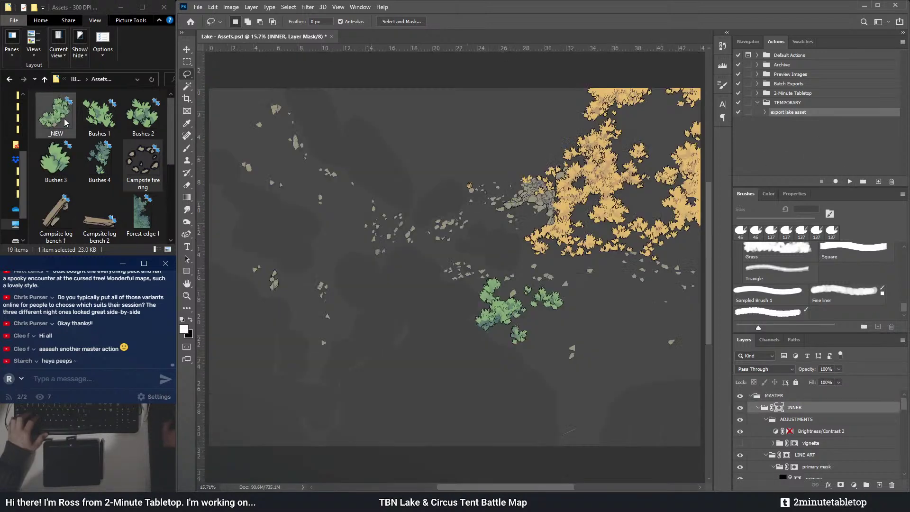
{"action": "left_click", "coordinate": [56, 133]}
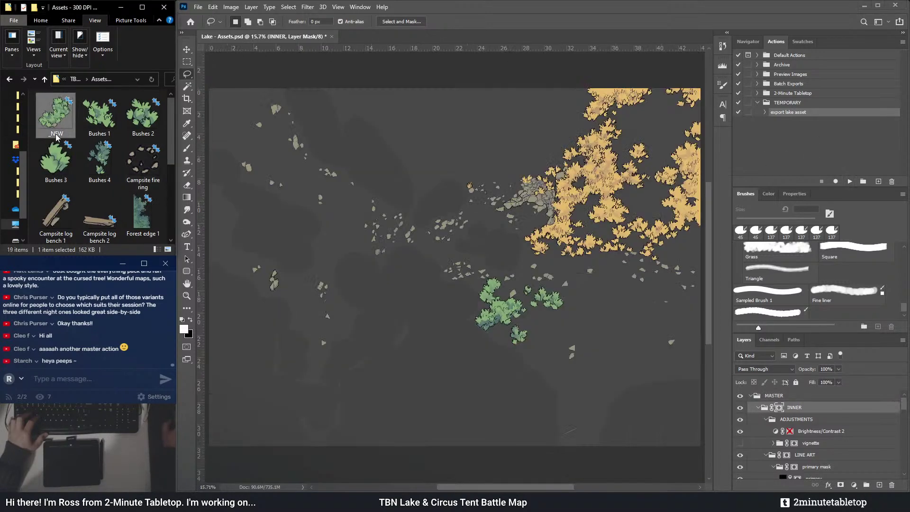
{"action": "key", "text": "F2"}
{"action": "type", "text": "Bushes 5"}
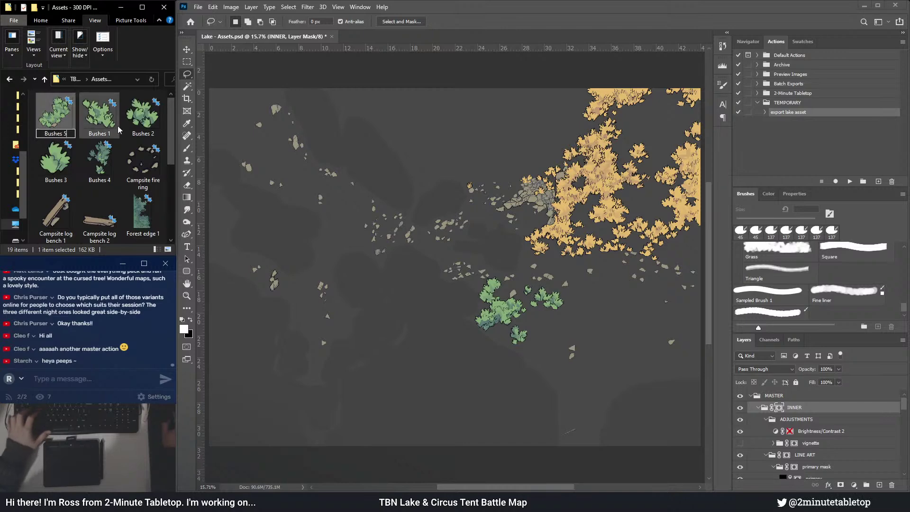
{"action": "key", "text": "Return"}
- Lasso the tiny stray bush between the large and the right-hand bush clusters and erase it in the INNER layer mask
{"action": "left_click", "coordinate": [550, 285]}
{"action": "scroll", "coordinate": [573, 318], "scroll_direction": "up", "scroll_amount": 5}
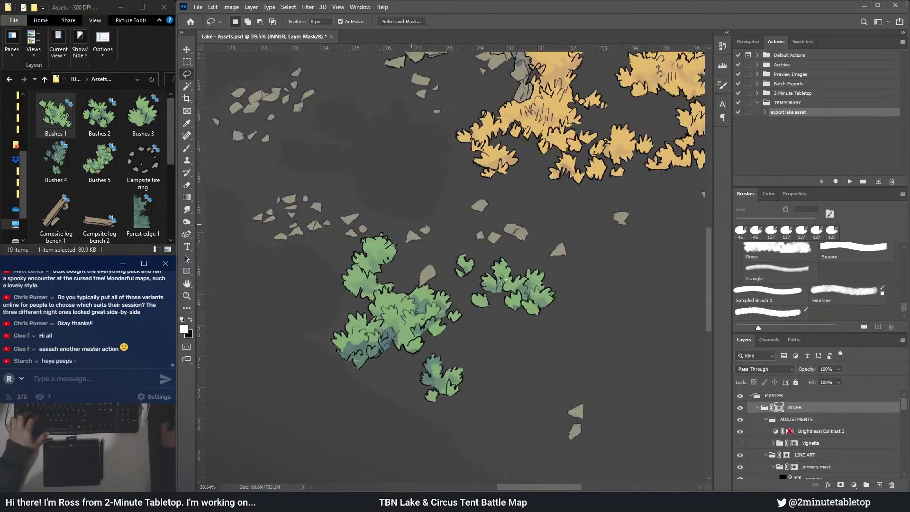
{"action": "left_click_drag", "start_coordinate": [427, 246], "coordinate": [434, 274]}
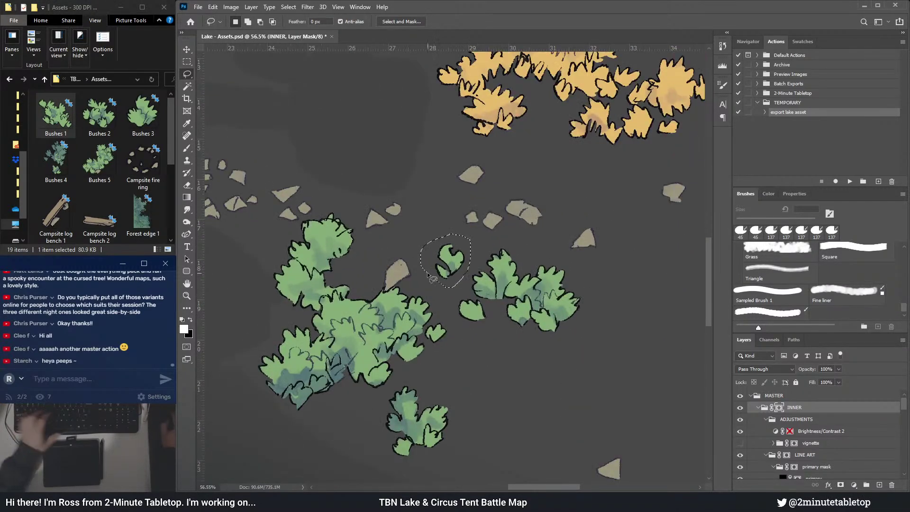
{"action": "key", "text": "Delete"}
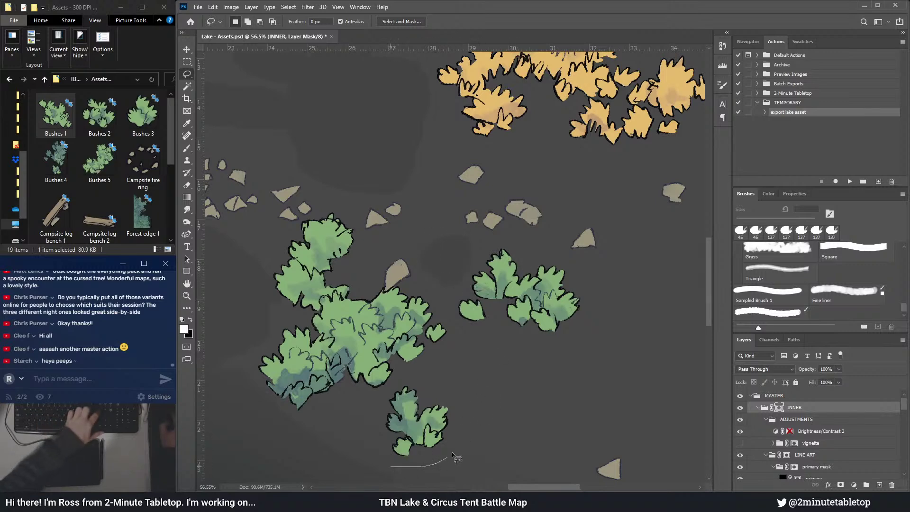
- Lasso the small bush below the large cluster, export it with the "export lake asset" action, and rename its file as "Bushes 6"
{"action": "mouse_move", "coordinate": [419, 379]}
{"action": "left_mouse_down"}
{"action": "mouse_move", "coordinate": [382, 397]}
{"action": "mouse_move", "coordinate": [379, 441]}
{"action": "mouse_move", "coordinate": [389, 464]}
{"action": "left_mouse_up"}
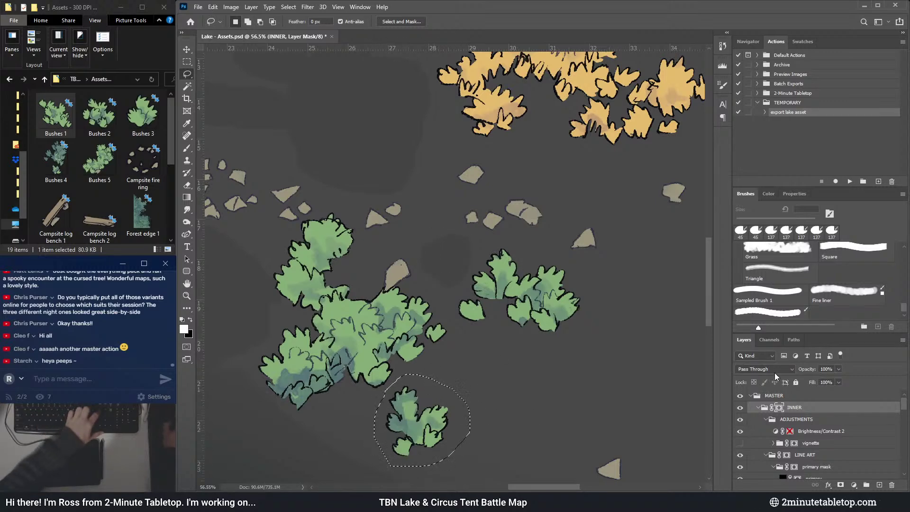
{"action": "left_click", "coordinate": [849, 182]}
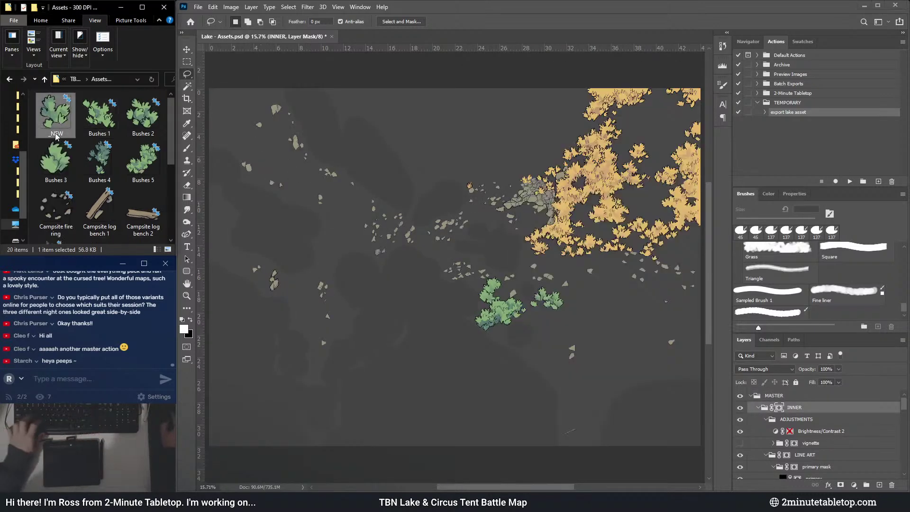
{"action": "key", "text": "F2"}
{"action": "type", "text": "Bushes"}
{"action": "key", "text": "Return"}
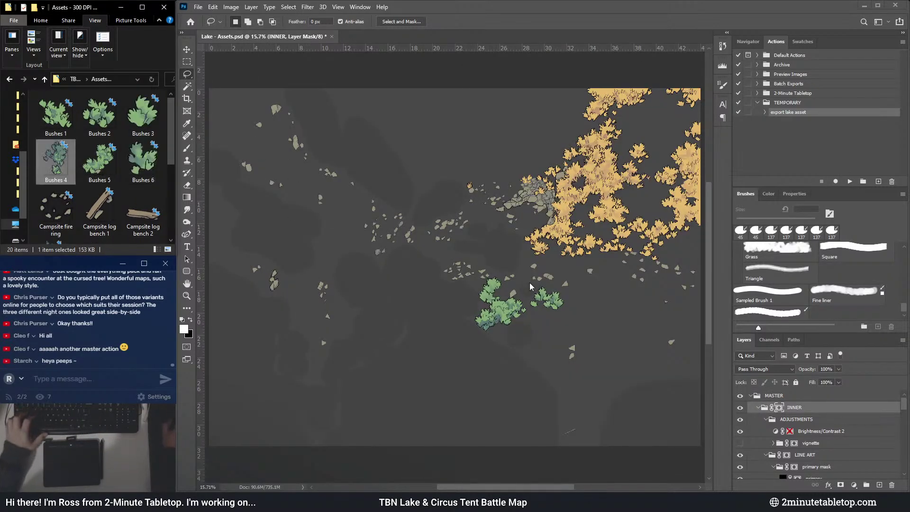
- Lasso the bush group to the right of the large cluster, run the "export lake asset" action, and rename its file as "Bushes 7"
{"action": "scroll", "coordinate": [537, 274], "scroll_direction": "up", "scroll_amount": 4}
{"action": "mouse_move", "coordinate": [550, 351]}
{"action": "left_mouse_down"}
{"action": "mouse_move", "coordinate": [575, 352]}
{"action": "mouse_move", "coordinate": [602, 327]}
{"action": "left_mouse_up"}
{"action": "left_click_drag", "start_coordinate": [516, 323], "coordinate": [525, 344]}
{"action": "left_click", "coordinate": [851, 182]}
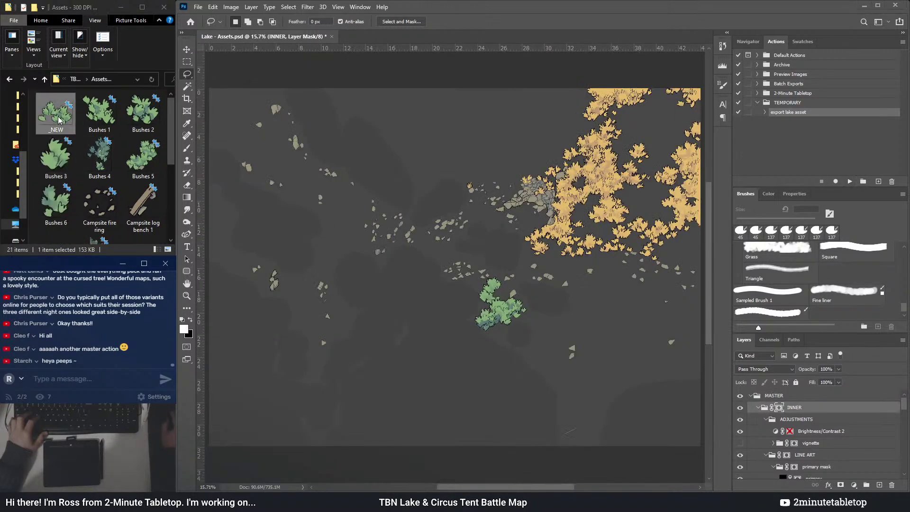
{"action": "left_click", "coordinate": [59, 122]}
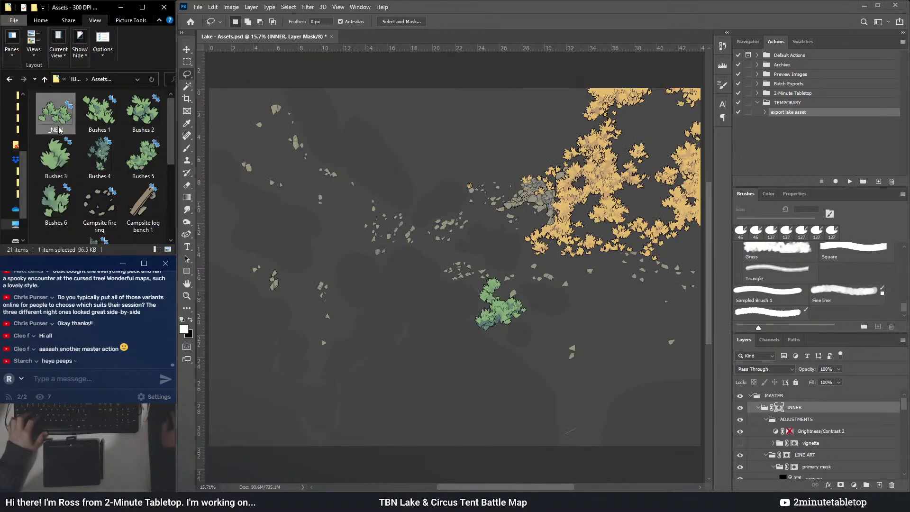
{"action": "left_click", "coordinate": [57, 129]}
{"action": "type", "text": "Bushes 7"}
{"action": "key", "text": "Return"}
- Lasso the upper part of the rock attached to the remaining bush cluster and erase it in the INNER layer mask
{"action": "left_click", "coordinate": [493, 350]}
{"action": "scroll", "coordinate": [493, 351], "scroll_direction": "up", "scroll_amount": 8}
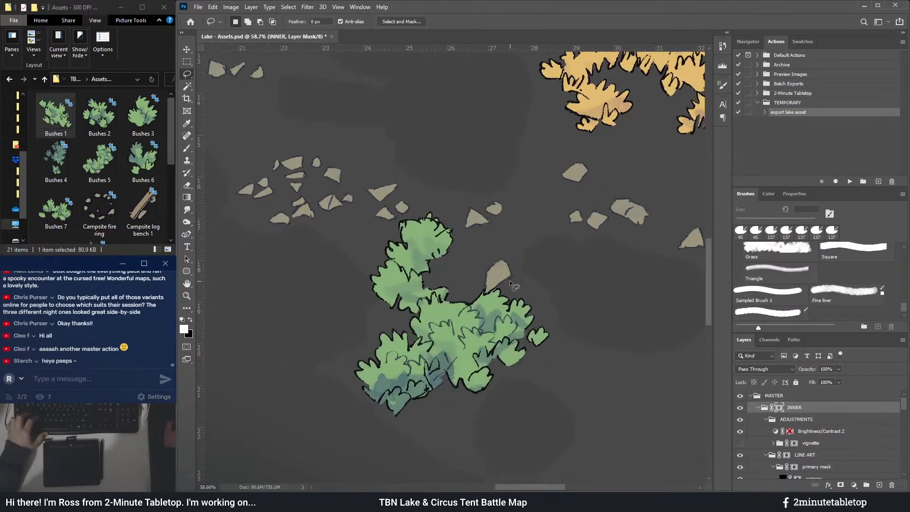
{"action": "scroll", "coordinate": [510, 283], "scroll_direction": "up", "scroll_amount": 8}
{"action": "left_click_drag", "start_coordinate": [471, 303], "coordinate": [557, 270]}
{"action": "mouse_move", "coordinate": [497, 160]}
{"action": "left_mouse_down"}
{"action": "mouse_move", "coordinate": [391, 181]}
{"action": "mouse_move", "coordinate": [368, 257]}
{"action": "left_mouse_up"}
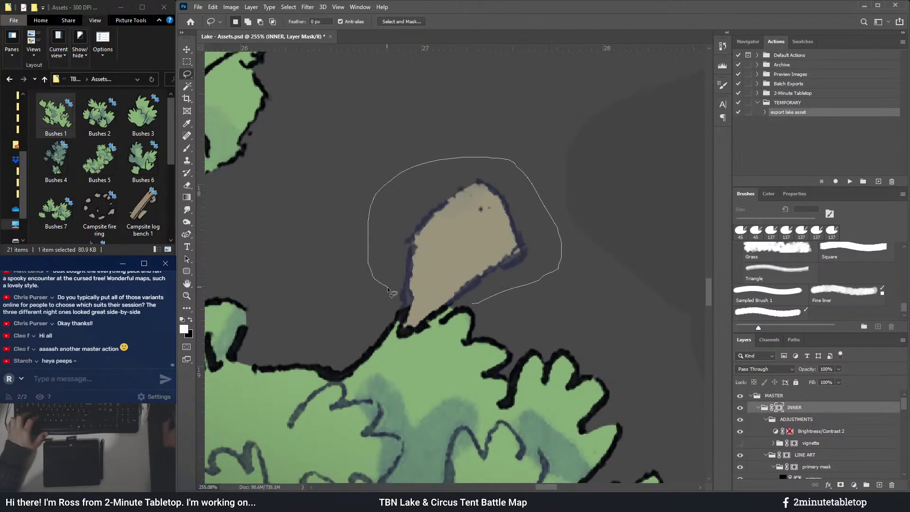
{"action": "left_click_drag", "start_coordinate": [403, 289], "coordinate": [402, 294]}
{"action": "key", "text": "Delete"}
{"action": "key", "text": "ctrl+d"}
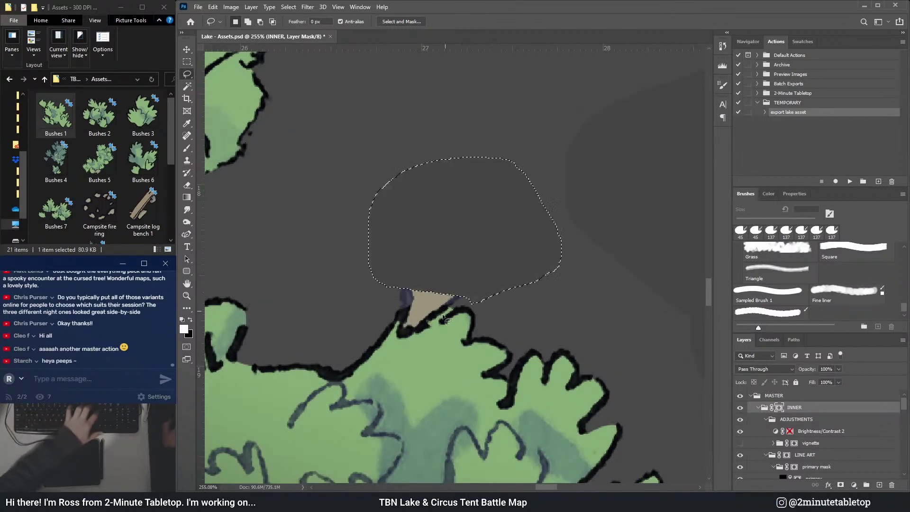
- Lasso the leftover base of that rock along the bush's outline and erase it in the INNER layer mask
{"action": "scroll", "coordinate": [389, 311], "scroll_direction": "up", "scroll_amount": 2}
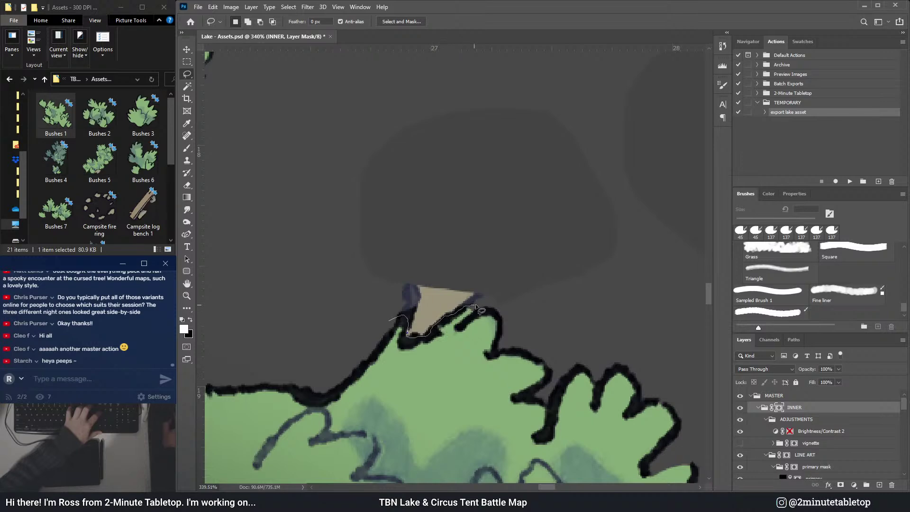
{"action": "left_click_drag", "start_coordinate": [497, 280], "coordinate": [375, 298]}
{"action": "key", "text": "Delete"}
{"action": "key", "text": "ctrl+d"}
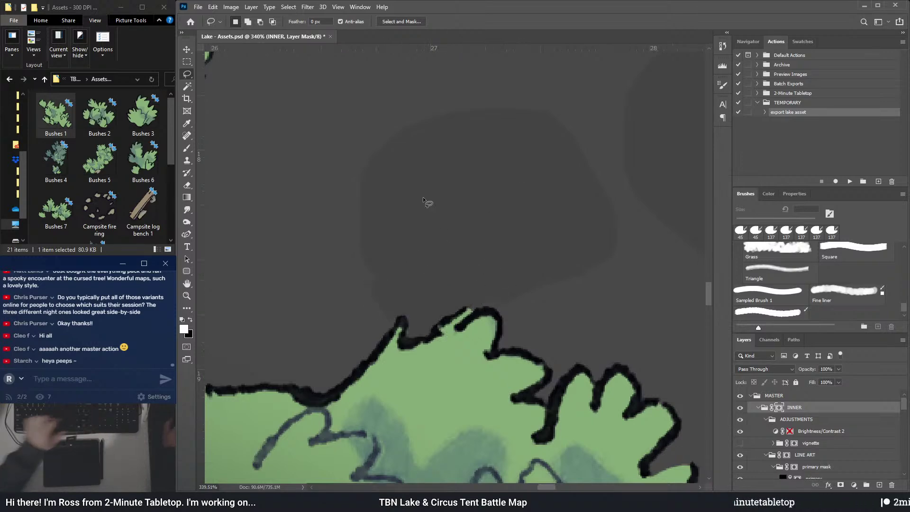
- Lasso the whole remaining green bush cluster, export it with the "export lake asset" action, and rename its _NEW file as "Bushes 8"
{"action": "scroll", "coordinate": [444, 218], "scroll_direction": "down", "scroll_amount": 3}
{"action": "scroll", "coordinate": [444, 217], "scroll_direction": "down", "scroll_amount": 4}
{"action": "scroll", "coordinate": [374, 235], "scroll_direction": "up", "scroll_amount": 2}
{"action": "left_click_drag", "start_coordinate": [386, 283], "coordinate": [351, 353]}
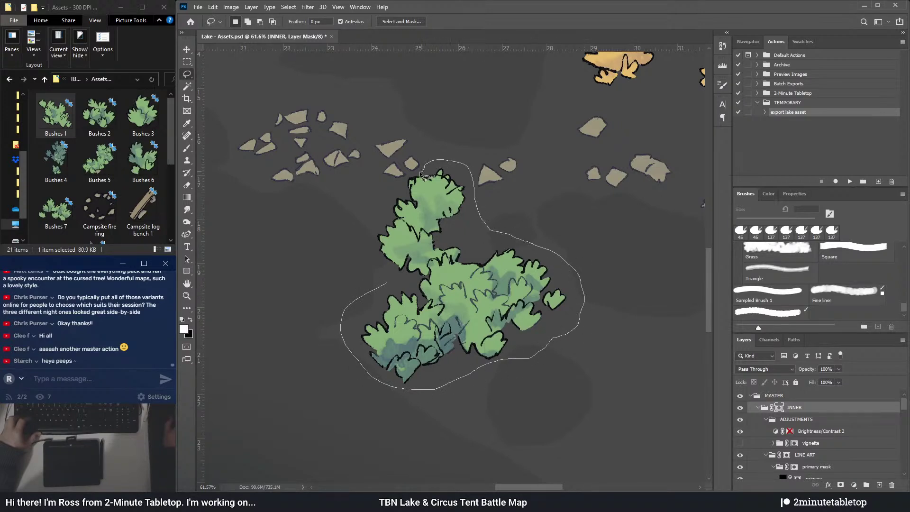
{"action": "left_click_drag", "start_coordinate": [374, 209], "coordinate": [386, 283]}
{"action": "left_click", "coordinate": [850, 181]}
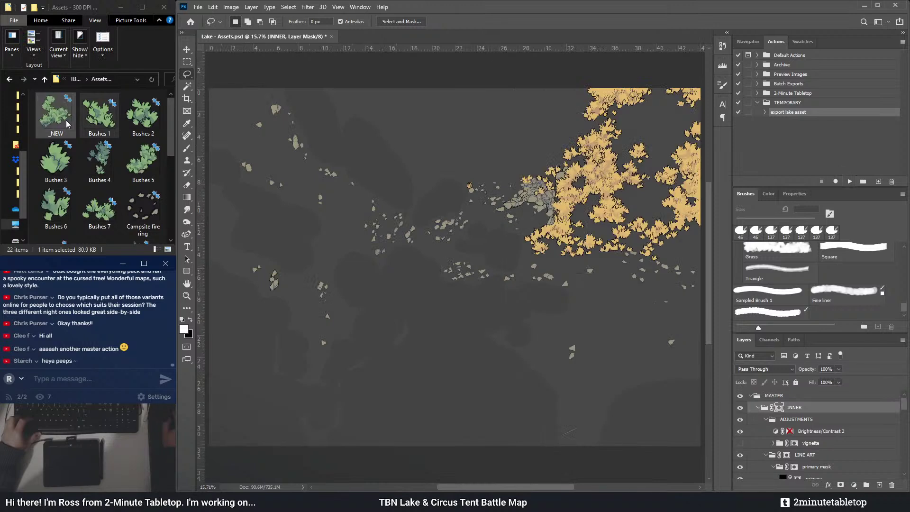
{"action": "left_click", "coordinate": [66, 122]}
{"action": "left_click", "coordinate": [57, 133]}
{"action": "type", "text": "Bushes 1"}
{"action": "key", "text": "Return"}
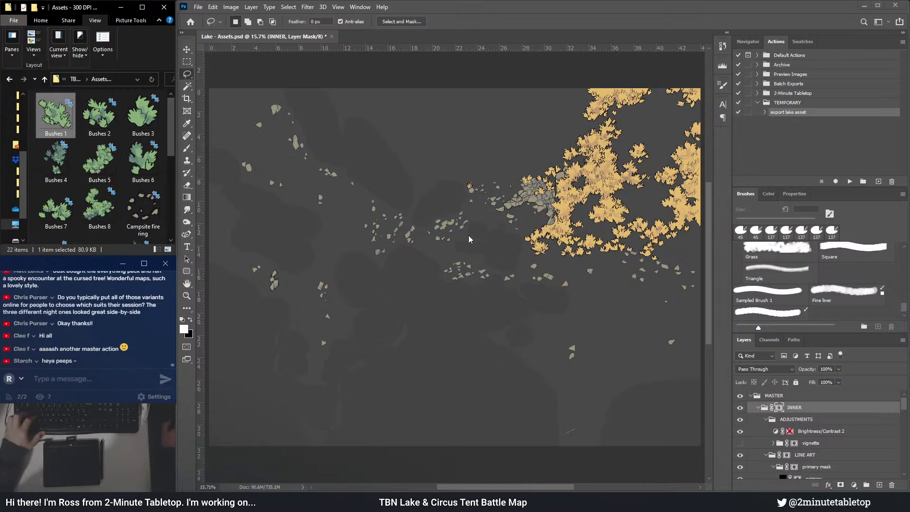
- Lasso the large scatter of loose rocks left of the map's center and run the "export lake asset" action on it
{"action": "left_click", "coordinate": [559, 246]}
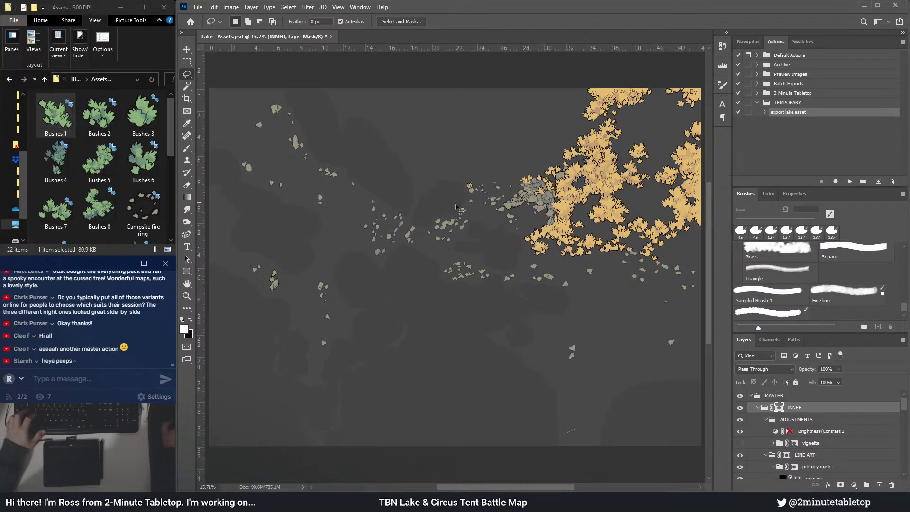
{"action": "scroll", "coordinate": [326, 169], "scroll_direction": "up", "scroll_amount": 3}
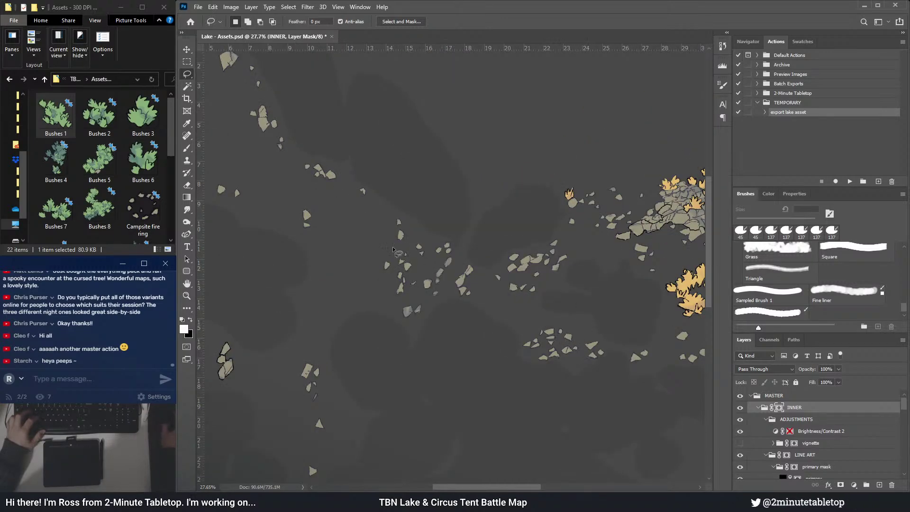
{"action": "scroll", "coordinate": [435, 254], "scroll_direction": "down", "scroll_amount": 2}
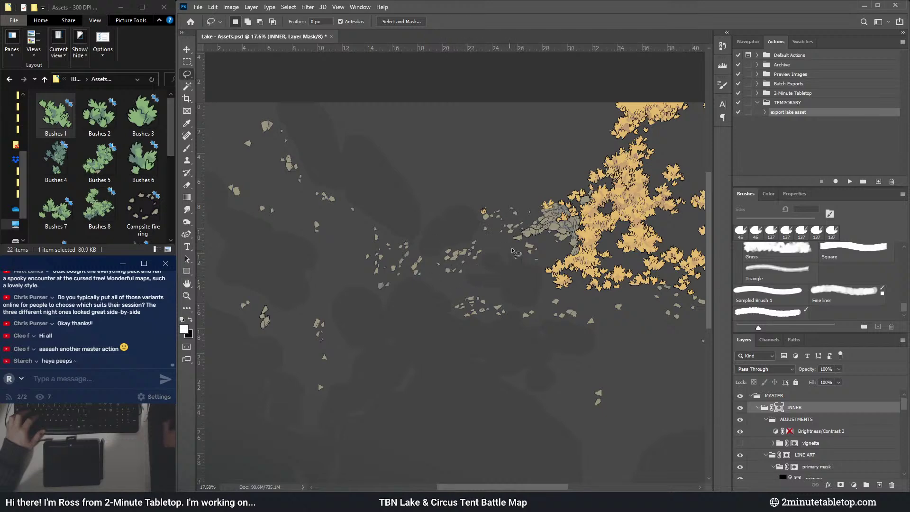
{"action": "scroll", "coordinate": [478, 280], "scroll_direction": "up", "scroll_amount": 2}
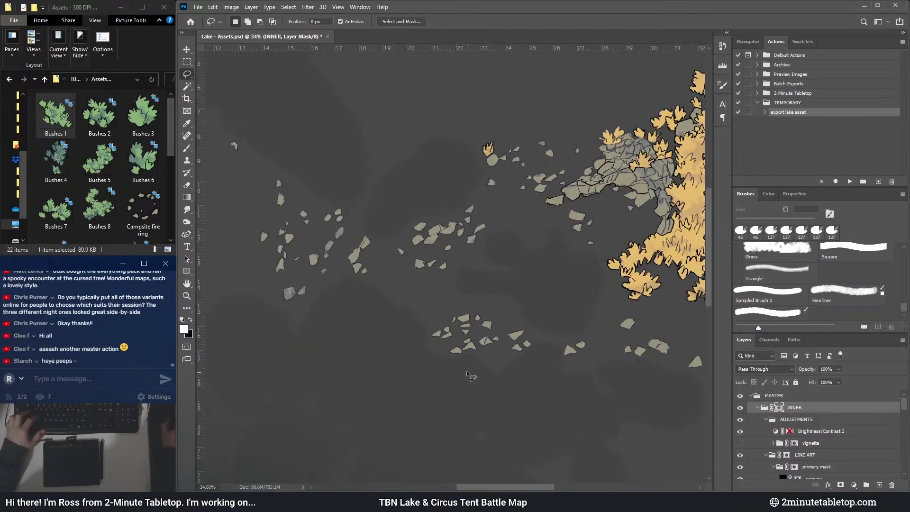
{"action": "scroll", "coordinate": [477, 151], "scroll_direction": "down", "scroll_amount": 1}
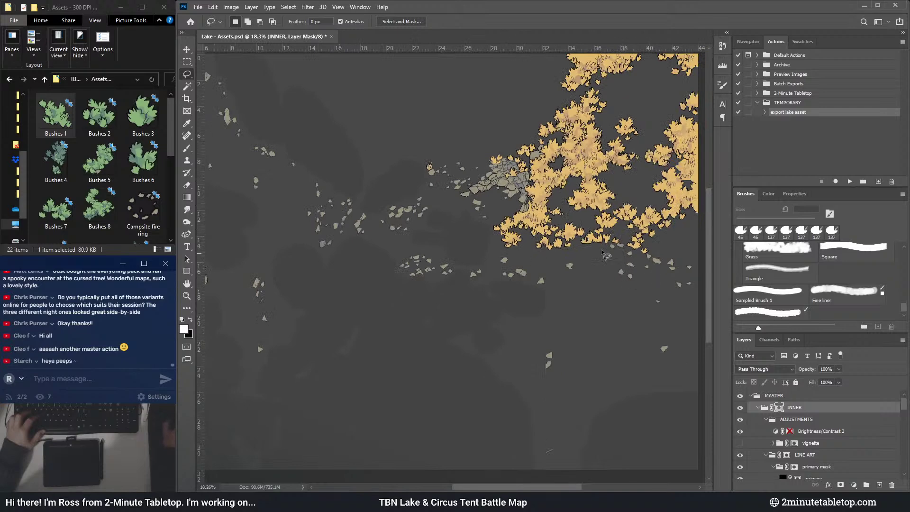
{"action": "scroll", "coordinate": [320, 213], "scroll_direction": "up", "scroll_amount": 4}
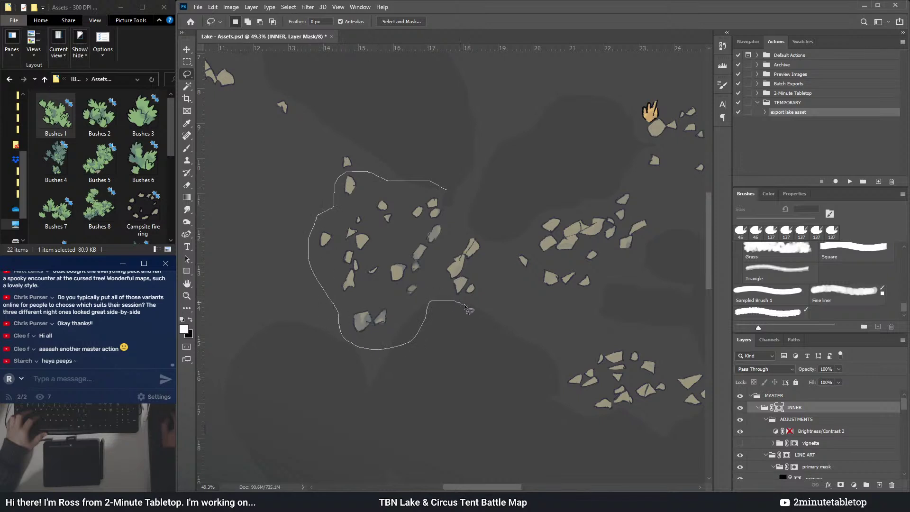
{"action": "left_click_drag", "start_coordinate": [496, 253], "coordinate": [447, 190]}
{"action": "left_click", "coordinate": [850, 181]}
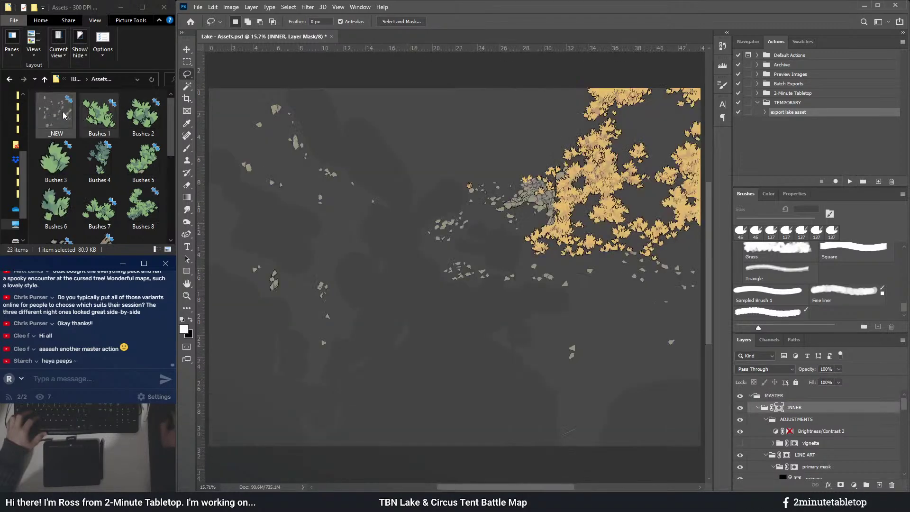
- Rename the exported _NEW rock file as "Rock clusters 1"
{"action": "left_click", "coordinate": [56, 137]}
{"action": "key", "text": "F2"}
{"action": "type", "text": "Rock"}
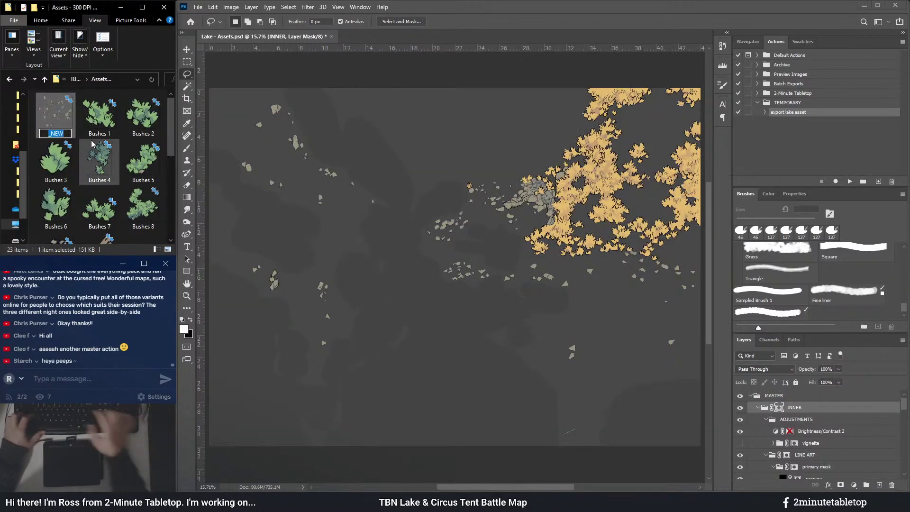
{"action": "type", "text": " clusters 1"}
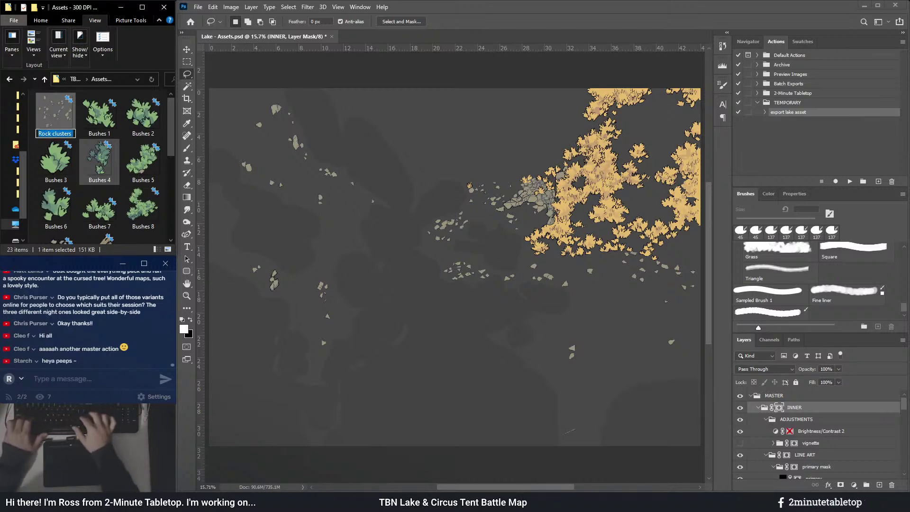
{"action": "key", "text": "Return"}
- Lasso the neighbouring rock scatter near the map's center, export it with the "export lake asset" action, and rename its file as "Rock clusters 2"
{"action": "left_click", "coordinate": [395, 237]}
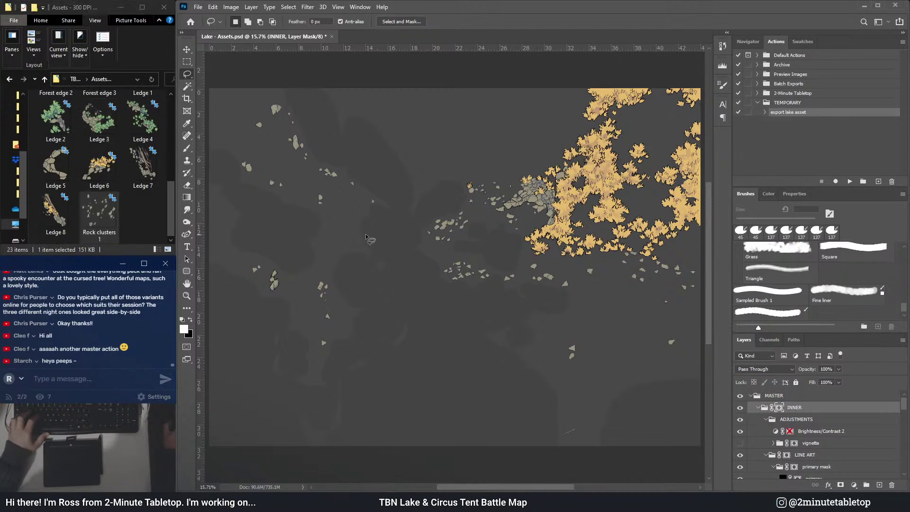
{"action": "scroll", "coordinate": [437, 191], "scroll_direction": "up", "scroll_amount": 5}
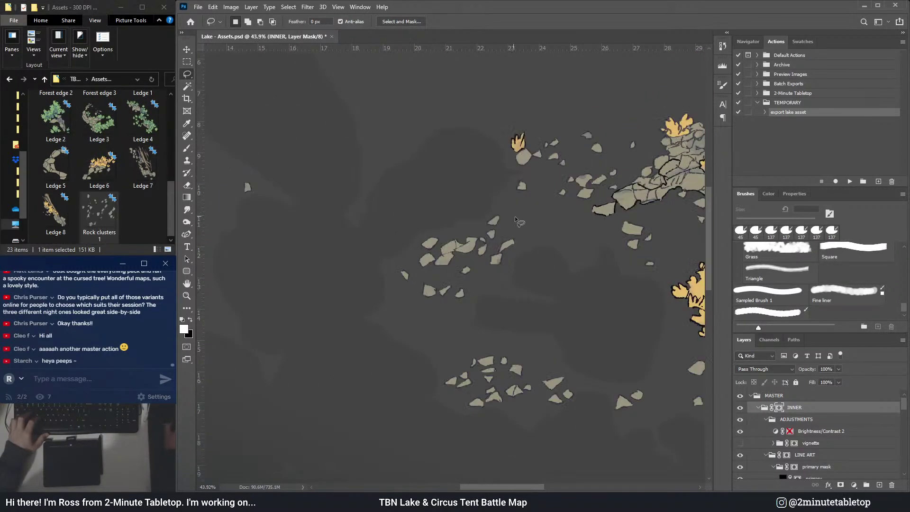
{"action": "left_click_drag", "start_coordinate": [484, 286], "coordinate": [526, 265]}
{"action": "key", "text": "F2"}
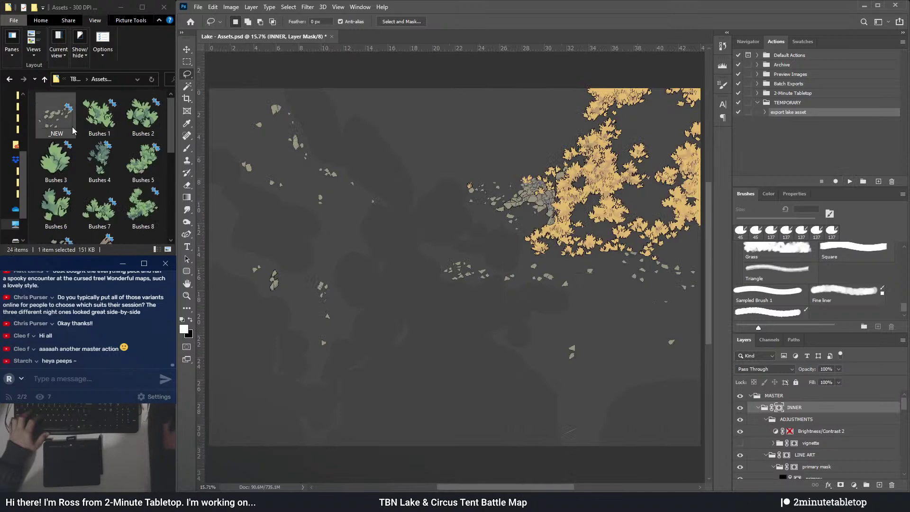
{"action": "left_click", "coordinate": [51, 136]}
{"action": "key", "text": "F2"}
{"action": "type", "text": "Rock clusters 2"}
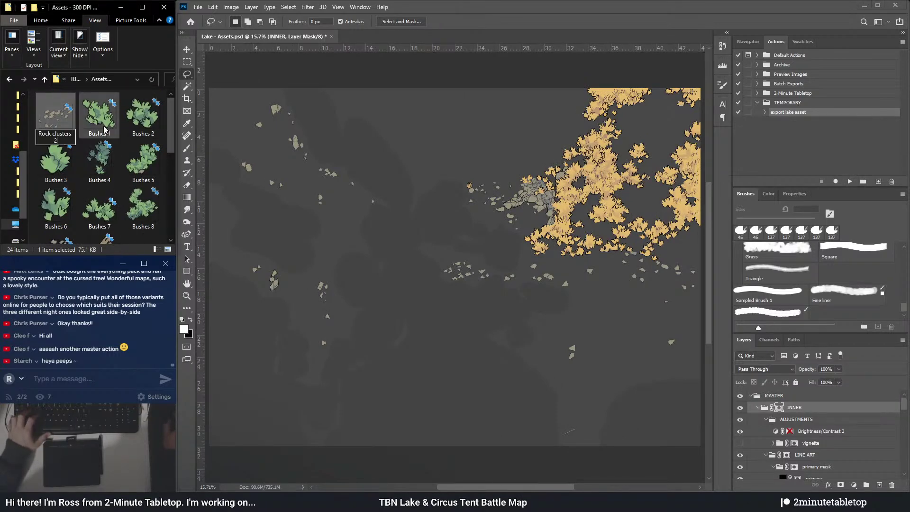
{"action": "key", "text": "Return"}
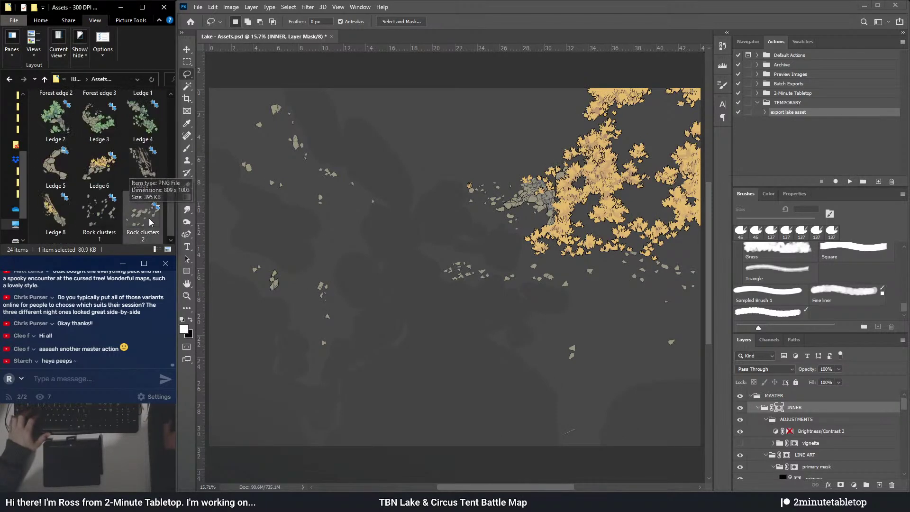
- Lasso the loose rocks between the lone yellow plant and the stone ledge, adding the small rock beside the ledge to the selection
{"action": "left_click", "coordinate": [457, 229]}
{"action": "scroll", "coordinate": [524, 162], "scroll_direction": "up", "scroll_amount": 5}
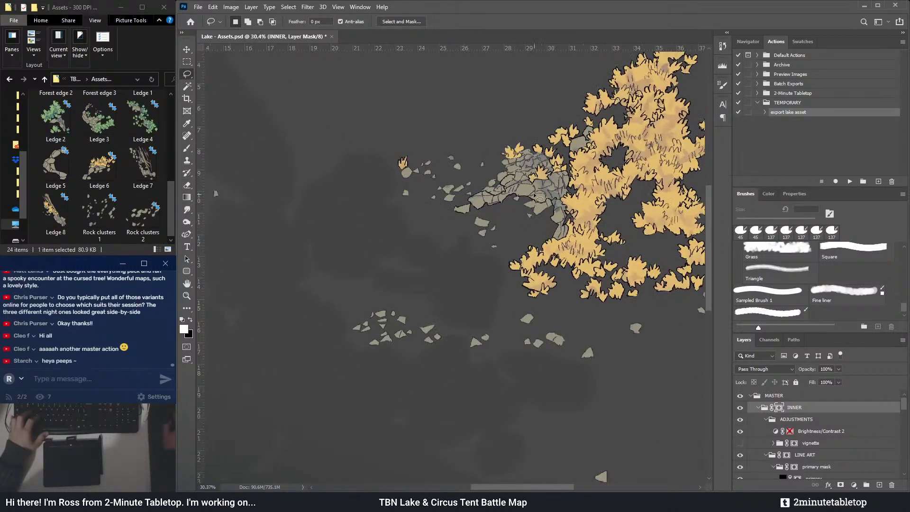
{"action": "scroll", "coordinate": [447, 109], "scroll_direction": "up", "scroll_amount": 5}
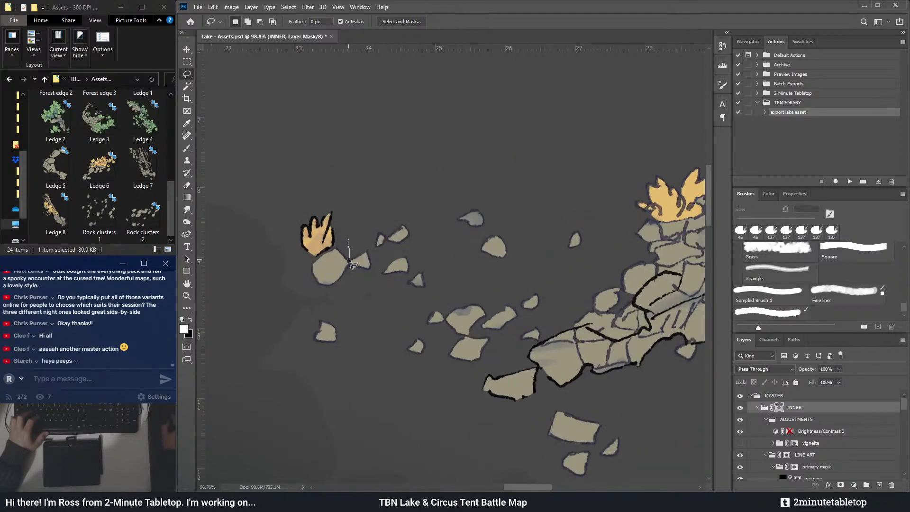
{"action": "left_click_drag", "start_coordinate": [470, 374], "coordinate": [519, 348]}
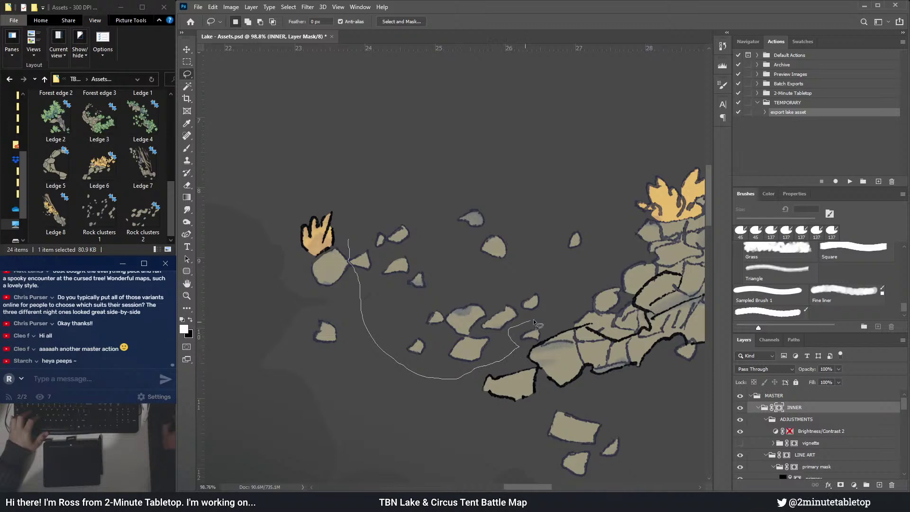
{"action": "mouse_move", "coordinate": [560, 267]}
{"action": "left_mouse_down"}
{"action": "mouse_move", "coordinate": [398, 192]}
{"action": "mouse_move", "coordinate": [350, 238]}
{"action": "left_mouse_up"}
{"action": "scroll", "coordinate": [561, 313], "scroll_direction": "up", "scroll_amount": 3}
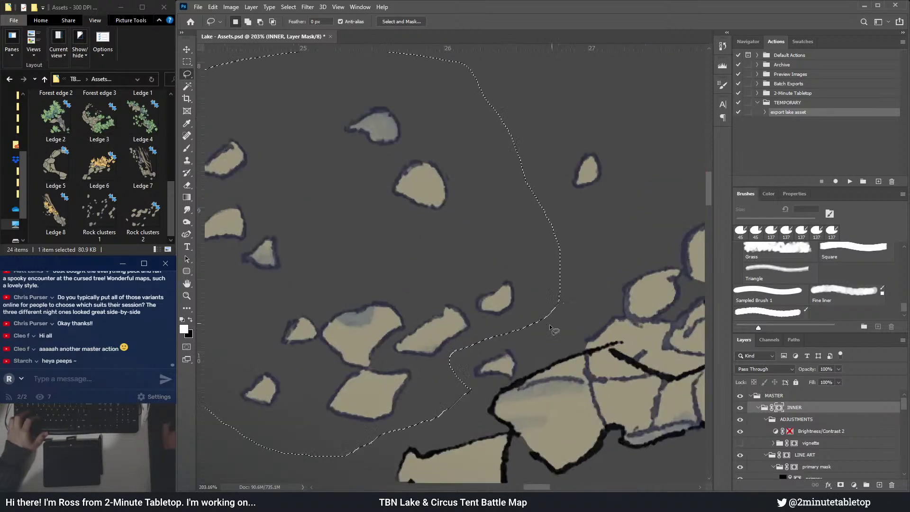
{"action": "key", "text": "shift"}
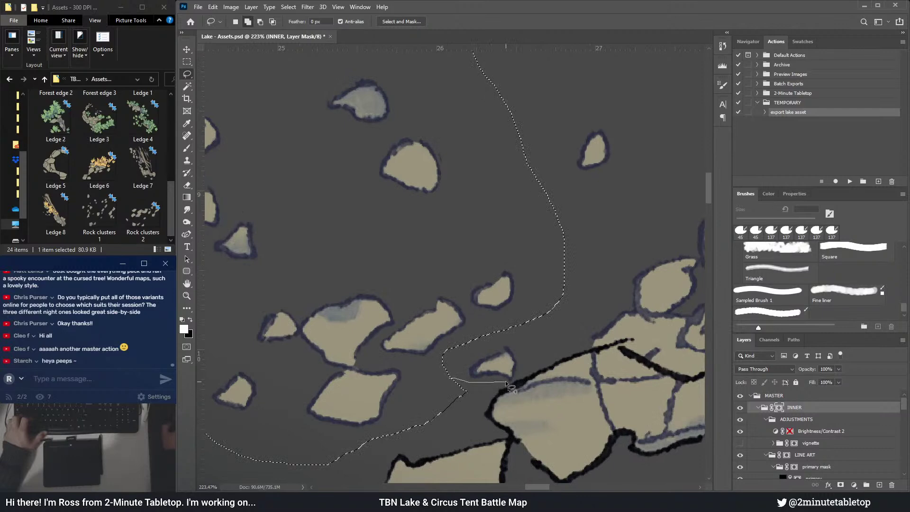
{"action": "left_click_drag", "start_coordinate": [488, 337], "coordinate": [487, 334]}
{"action": "scroll", "coordinate": [502, 266], "scroll_direction": "down", "scroll_amount": 5}
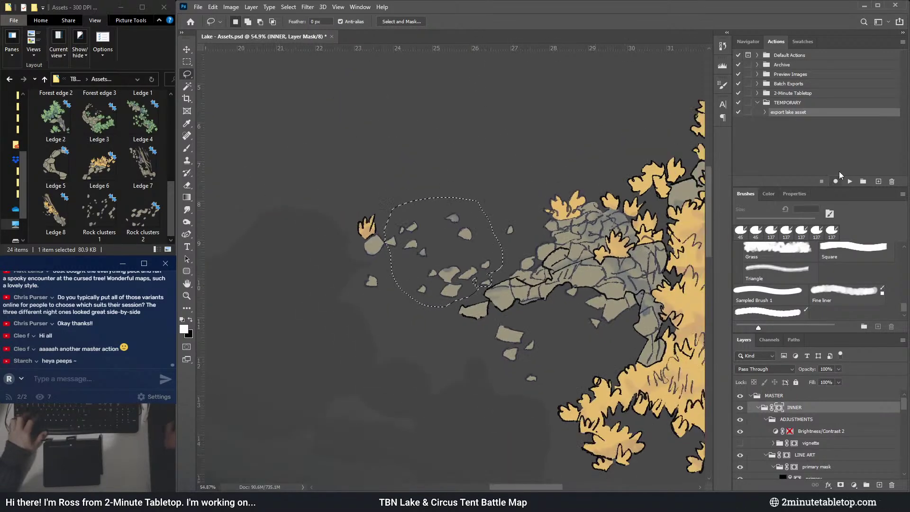
{"action": "key", "text": "shift"}
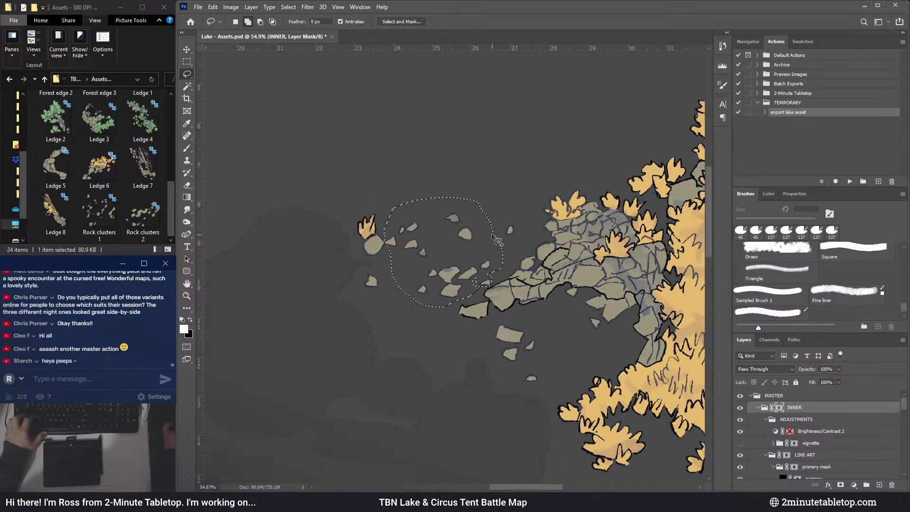
- Run the "export lake asset" action on the selected rocks and rename the _NEW file as "Rock clusters 3"
{"action": "left_click", "coordinate": [850, 182]}
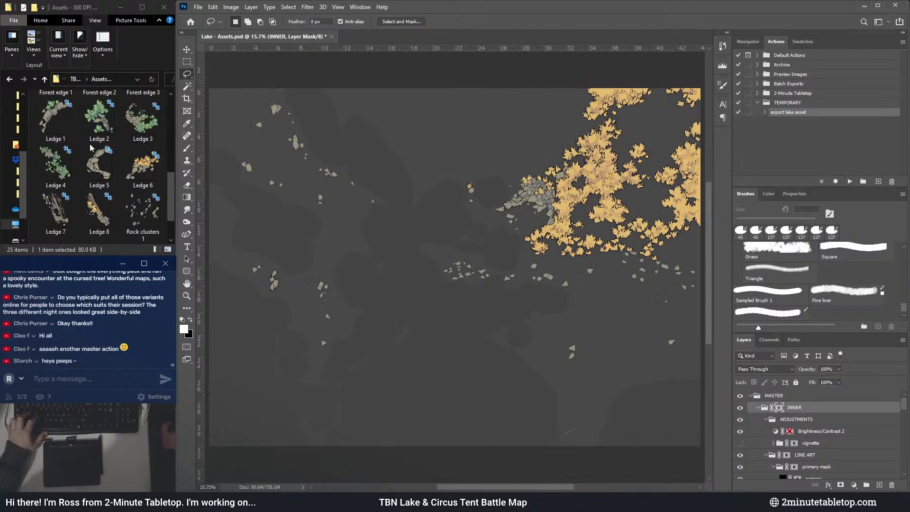
{"action": "left_click", "coordinate": [55, 114]}
{"action": "left_click", "coordinate": [54, 129]}
{"action": "type", "text": "Rock clusters 1"}
{"action": "key", "text": "Return"}
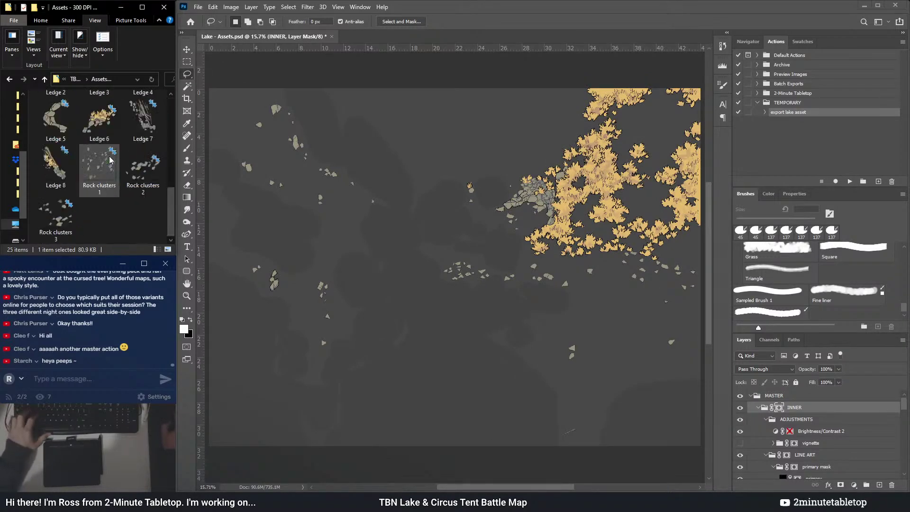
- Lasso the left part of the lower-center rock scatter, export it with "export lake asset", and rename its file as the next "Rock clusters" file
{"action": "left_click", "coordinate": [401, 234]}
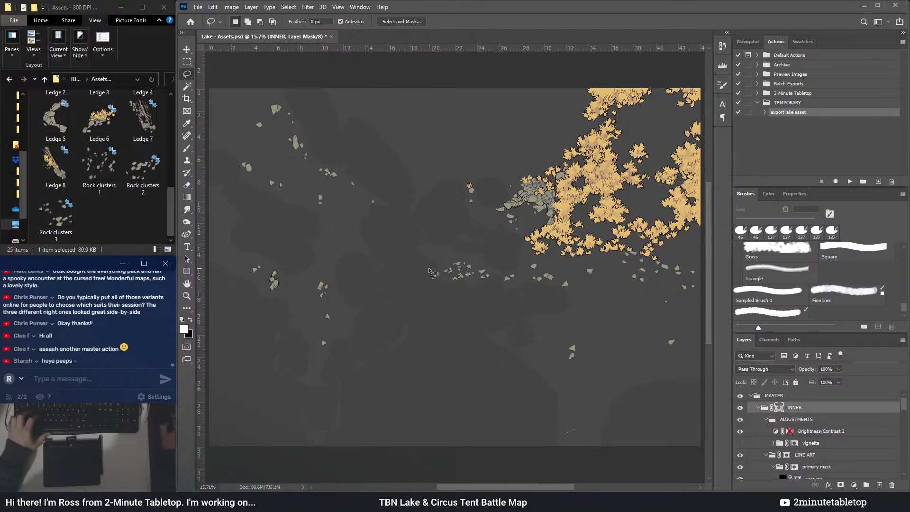
{"action": "left_click_drag", "start_coordinate": [478, 274], "coordinate": [474, 262]}
{"action": "left_click", "coordinate": [849, 182]}
{"action": "scroll", "coordinate": [99, 165], "scroll_direction": "up", "scroll_amount": 10}
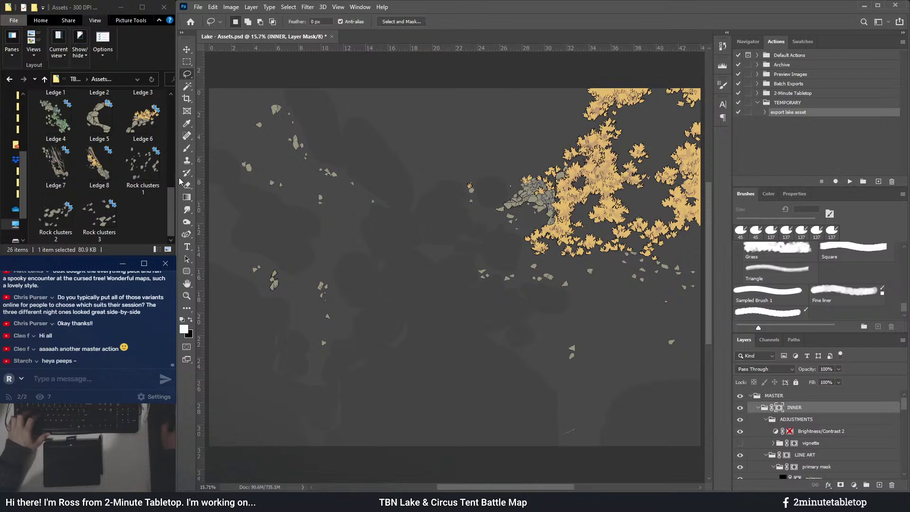
{"action": "left_click", "coordinate": [57, 113]}
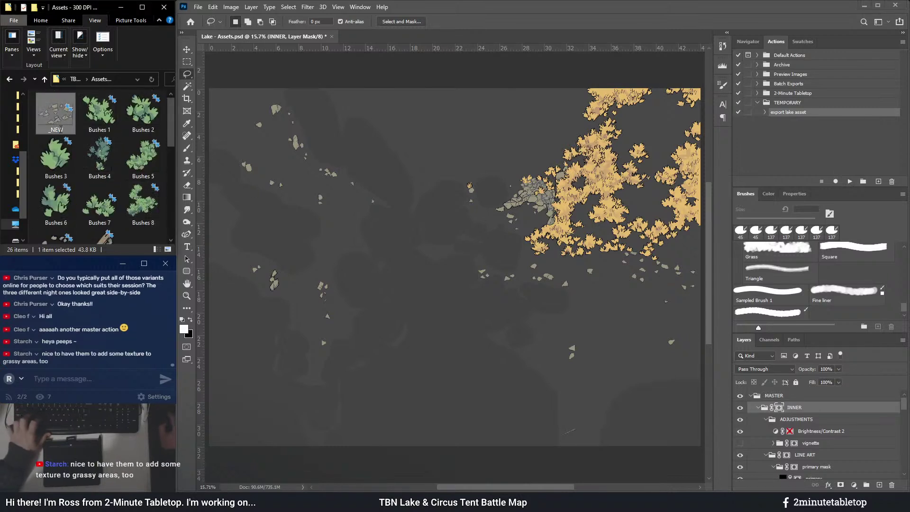
{"action": "key", "text": "F2"}
{"action": "type", "text": "Rock clusters"}
{"action": "key", "text": "Return"}
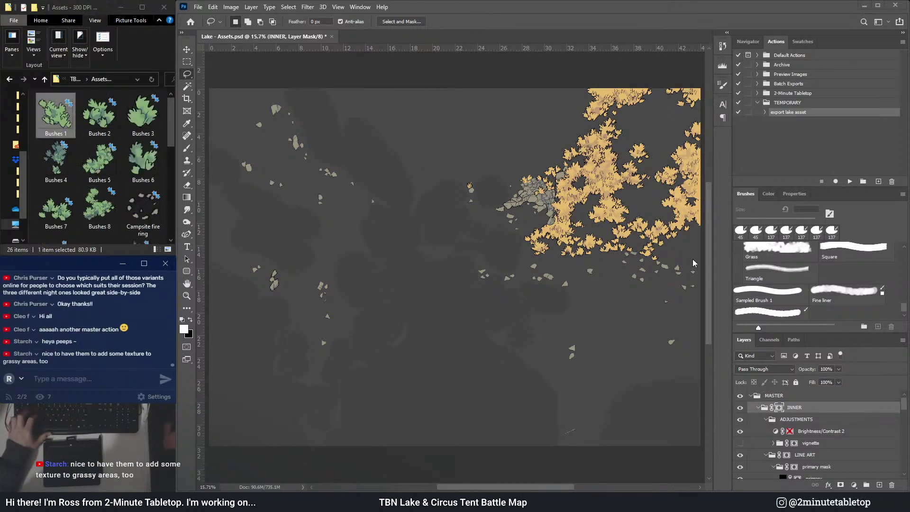
- Lasso the scattered rocks just below the lower right edge of the yellow reeds, leaving out the rocks nearest the map's right edge
{"action": "scroll", "coordinate": [587, 246], "scroll_direction": "down", "scroll_amount": 2}
{"action": "scroll", "coordinate": [588, 246], "scroll_direction": "up", "scroll_amount": 8}
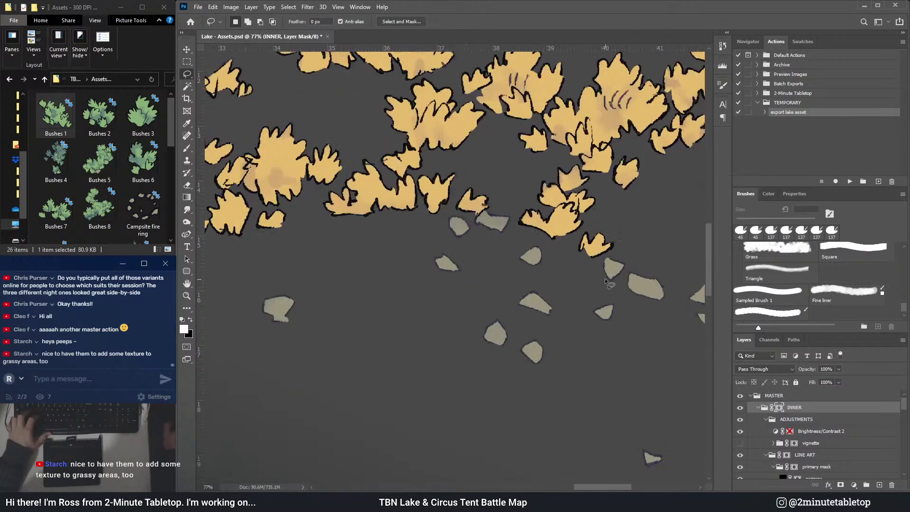
{"action": "scroll", "coordinate": [427, 263], "scroll_direction": "down", "scroll_amount": 3}
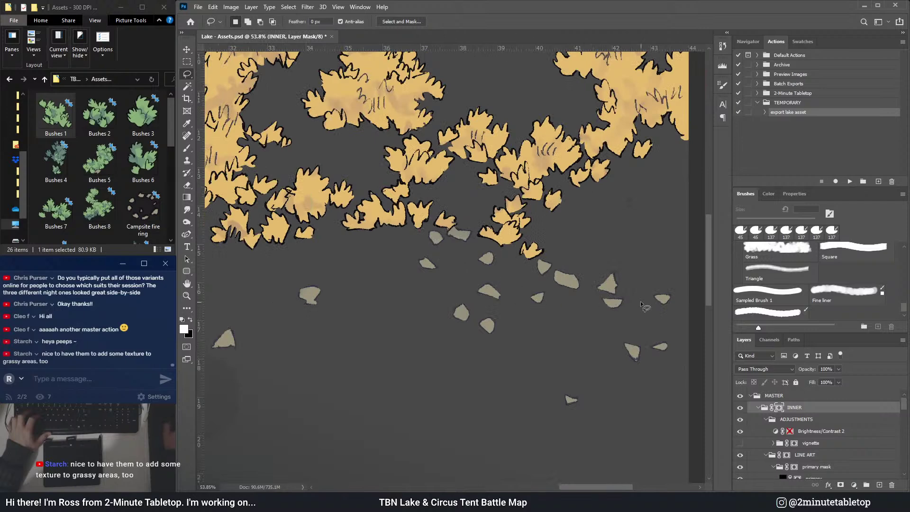
{"action": "scroll", "coordinate": [550, 293], "scroll_direction": "up", "scroll_amount": 3}
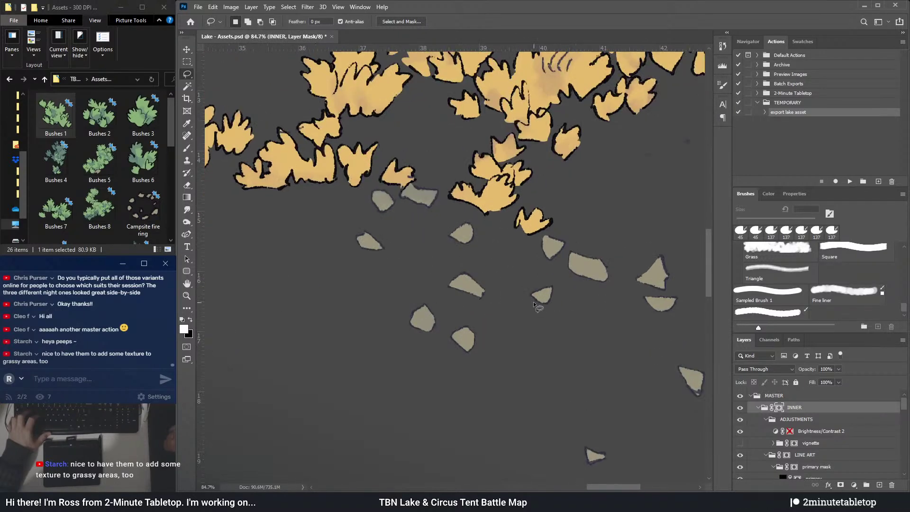
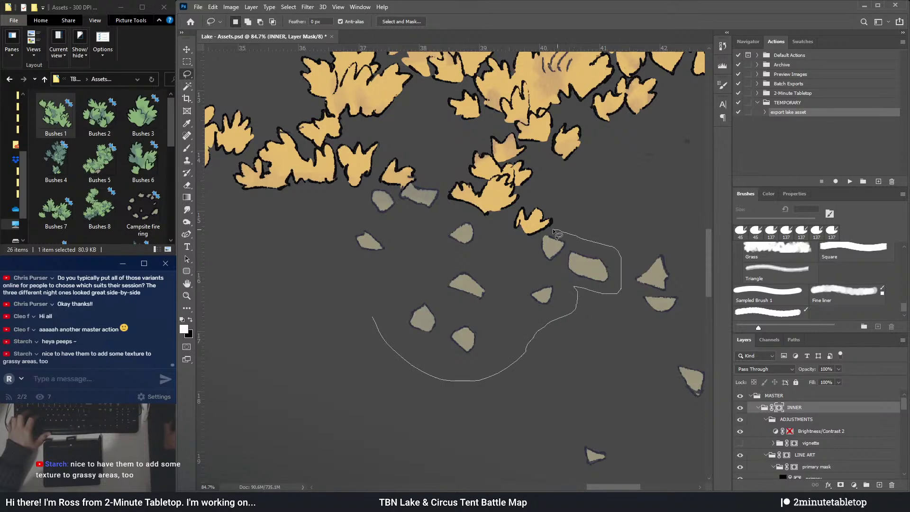
{"action": "left_click_drag", "start_coordinate": [413, 225], "coordinate": [401, 207]}
{"action": "left_click_drag", "start_coordinate": [349, 292], "coordinate": [348, 294]}
- Run the "export lake asset" action on the selected rocks and rename the _NEW file as "Rock clusters 5"
{"action": "left_click", "coordinate": [851, 181]}
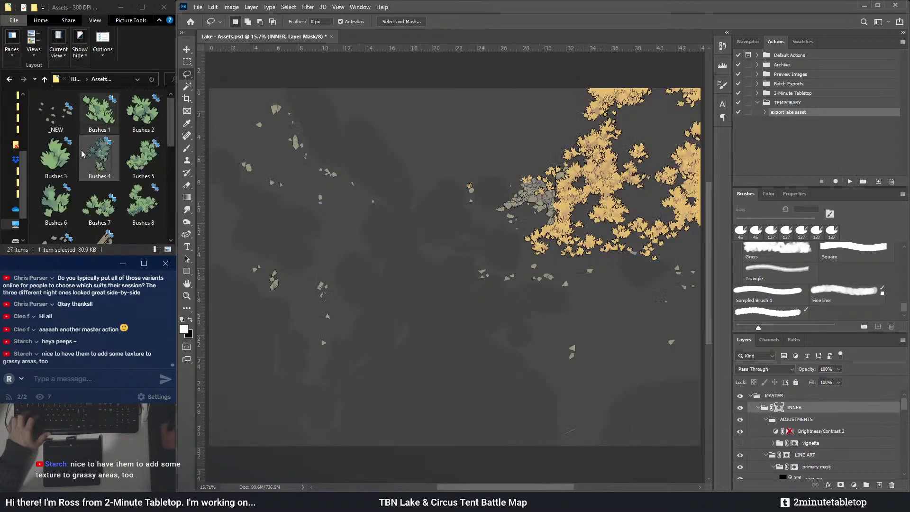
{"action": "left_click", "coordinate": [53, 128]}
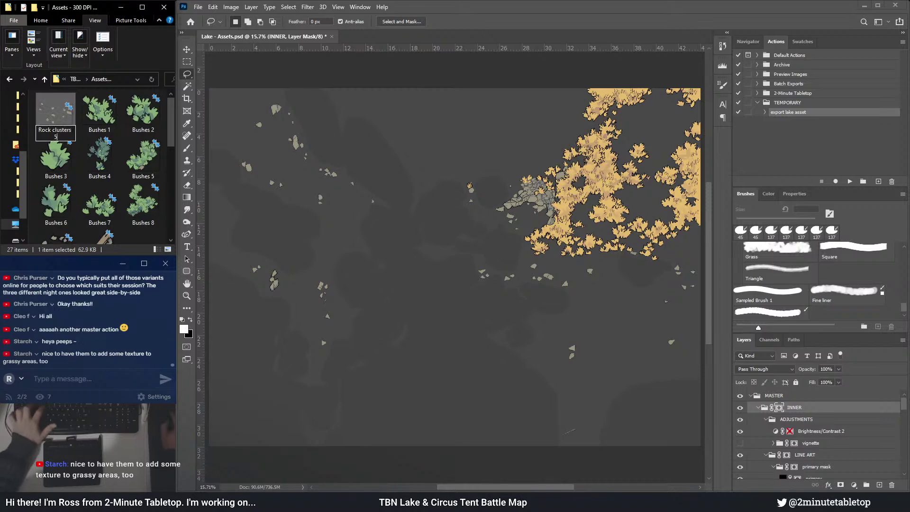
{"action": "key", "text": "Delete"}
{"action": "left_click", "coordinate": [545, 298]}
- Crop the map to a rectangular selection around the yellow reeds, the stone ledge and the rocks just below them
{"action": "scroll", "coordinate": [553, 300], "scroll_direction": "down", "scroll_amount": 2}
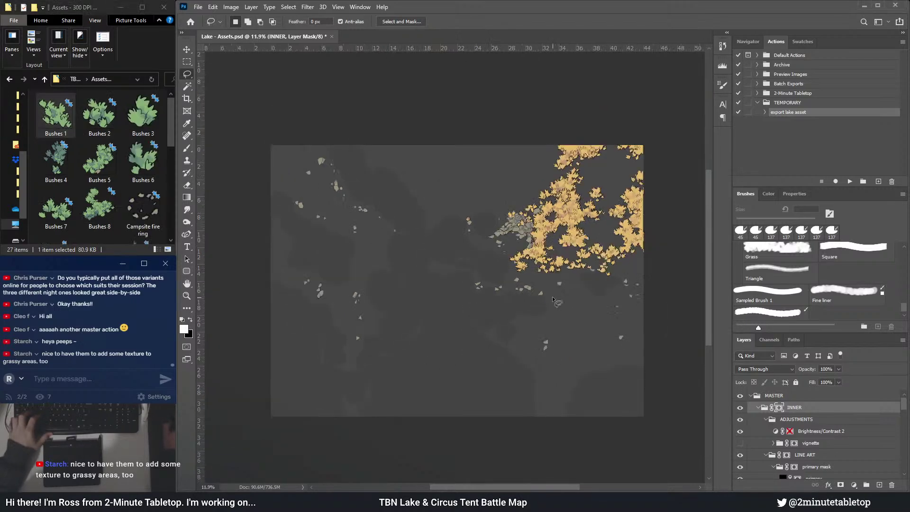
{"action": "left_click", "coordinate": [187, 62]}
{"action": "left_click_drag", "start_coordinate": [643, 146], "coordinate": [483, 302]}
{"action": "left_click", "coordinate": [231, 7]}
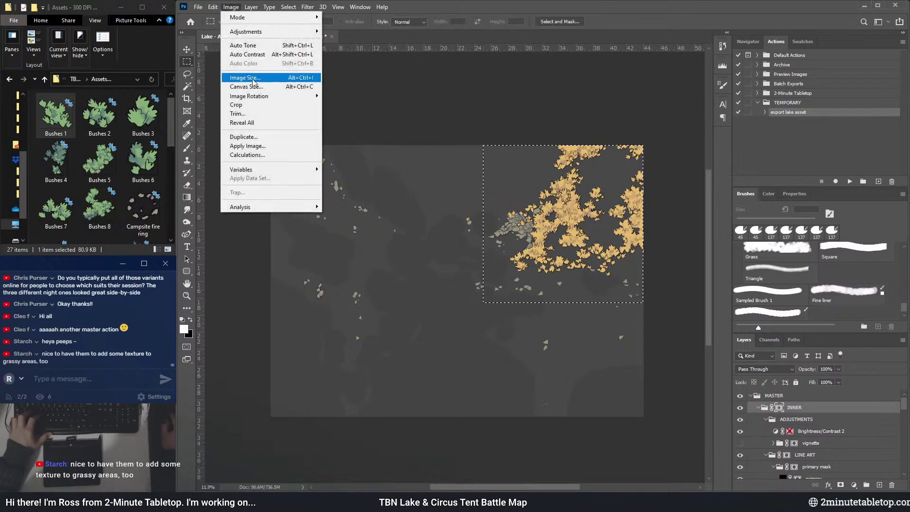
{"action": "left_click", "coordinate": [236, 104]}
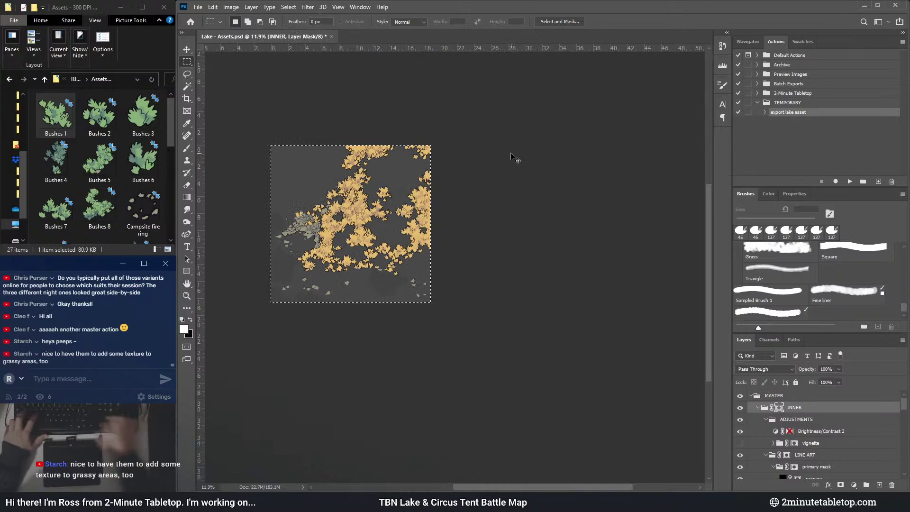
{"action": "key", "text": "ctrl+0"}
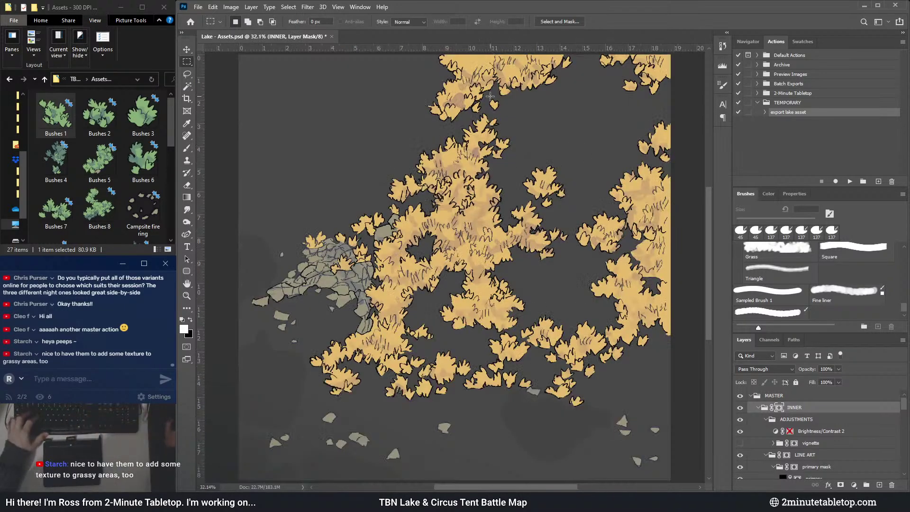
- Duplicate the cropped image as "rocks", keeping its layers unmerged
{"action": "left_click", "coordinate": [230, 7]}
{"action": "left_click", "coordinate": [266, 137]}
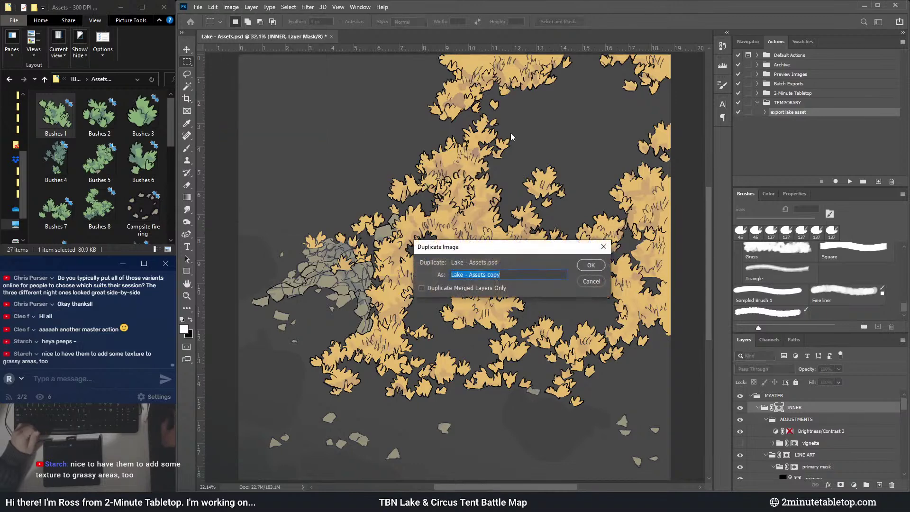
{"action": "type", "text": "rocks"}
{"action": "key", "text": "Return"}
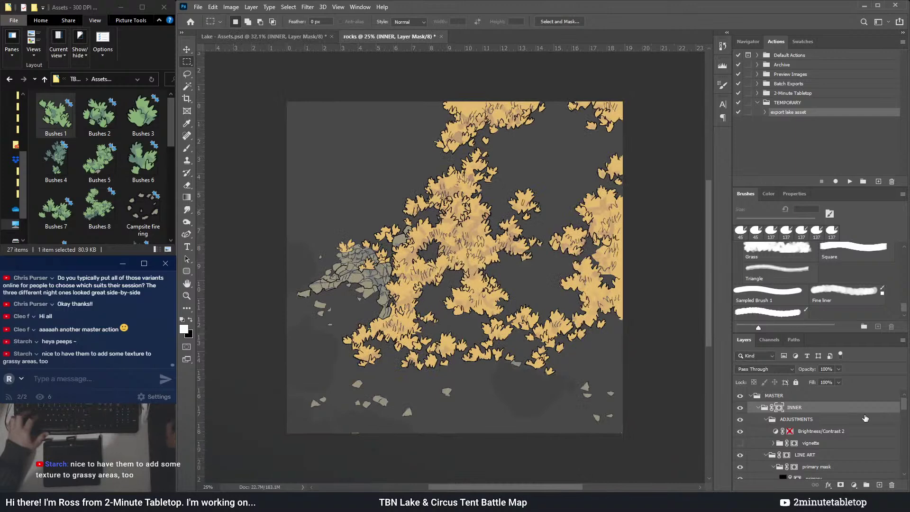
- Load the yellow reeds' color shape as a selection and invert it to cover everything except the reeds
{"action": "scroll", "coordinate": [831, 431], "scroll_direction": "down", "scroll_amount": 5}
{"action": "left_click", "coordinate": [806, 419], "text": "ctrl"}
{"action": "scroll", "coordinate": [815, 431], "scroll_direction": "up", "scroll_amount": 4}
{"action": "scroll", "coordinate": [815, 433], "scroll_direction": "down", "scroll_amount": 4}
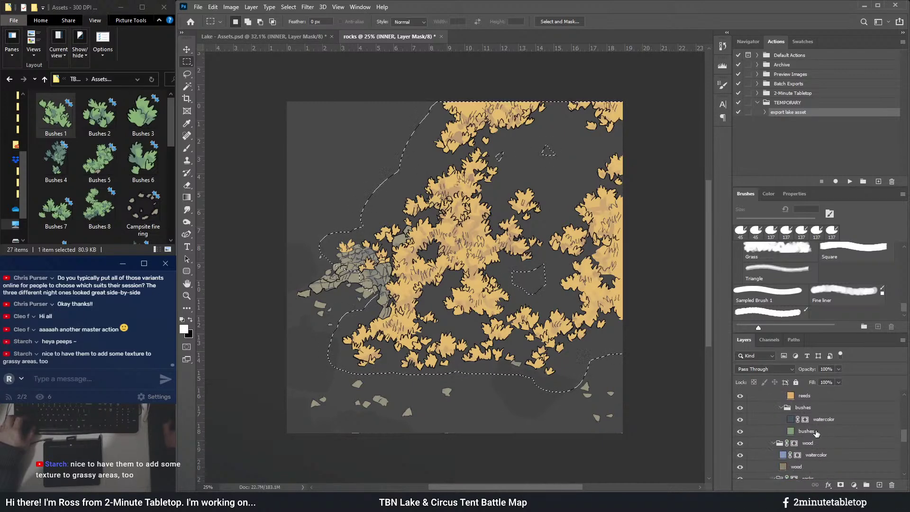
{"action": "scroll", "coordinate": [813, 428], "scroll_direction": "up", "scroll_amount": 4}
{"action": "left_click", "coordinate": [798, 408], "text": "ctrl"}
{"action": "key", "text": "ctrl+shift+i"}
- Clear the inverted selection from the COLOR group's layer mask to hide the rock colors
{"action": "scroll", "coordinate": [801, 417], "scroll_direction": "up", "scroll_amount": 3}
{"action": "scroll", "coordinate": [805, 422], "scroll_direction": "up", "scroll_amount": 3}
{"action": "left_click", "coordinate": [789, 408]}
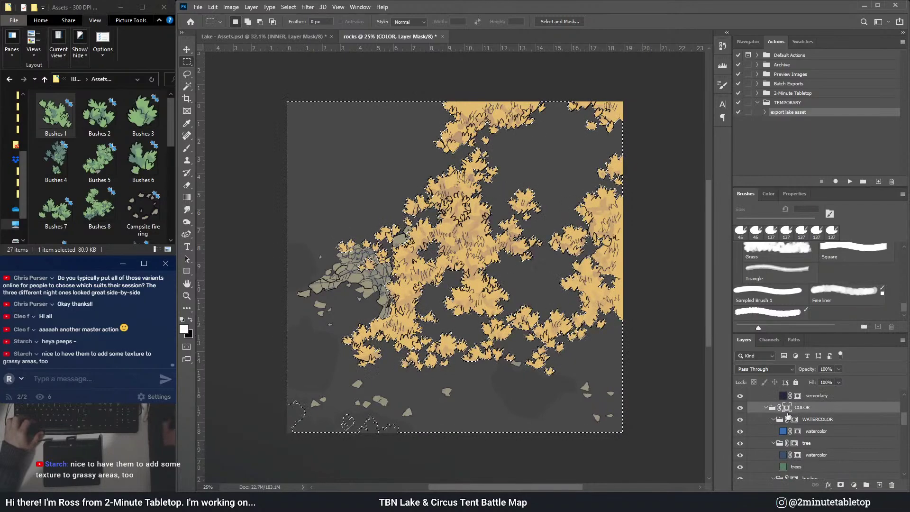
{"action": "key", "text": "Delete"}
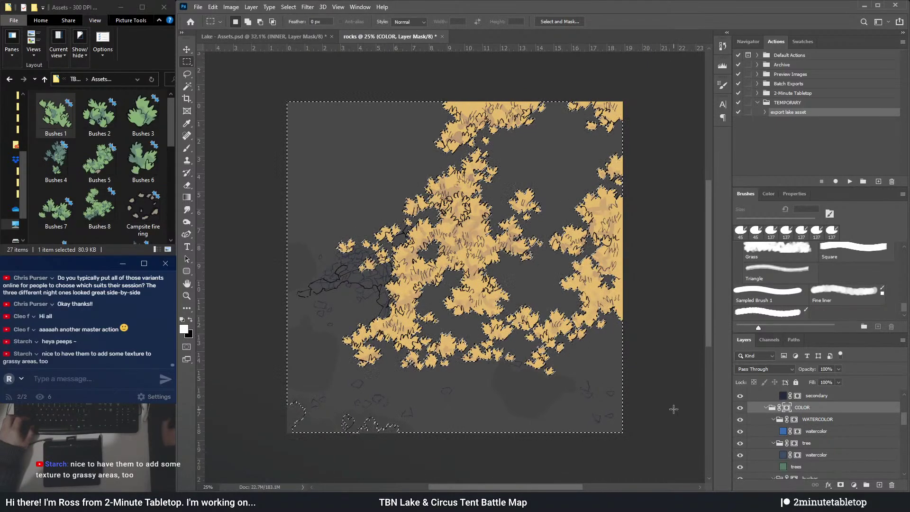
- Invert the selection back to the reeds, expand it by 5 pixels, and invert it again
{"action": "key", "text": "ctrl+shift+i"}
{"action": "left_click", "coordinate": [284, 7]}
{"action": "mouse_move", "coordinate": [327, 140]}
{"action": "left_click", "coordinate": [393, 159]}
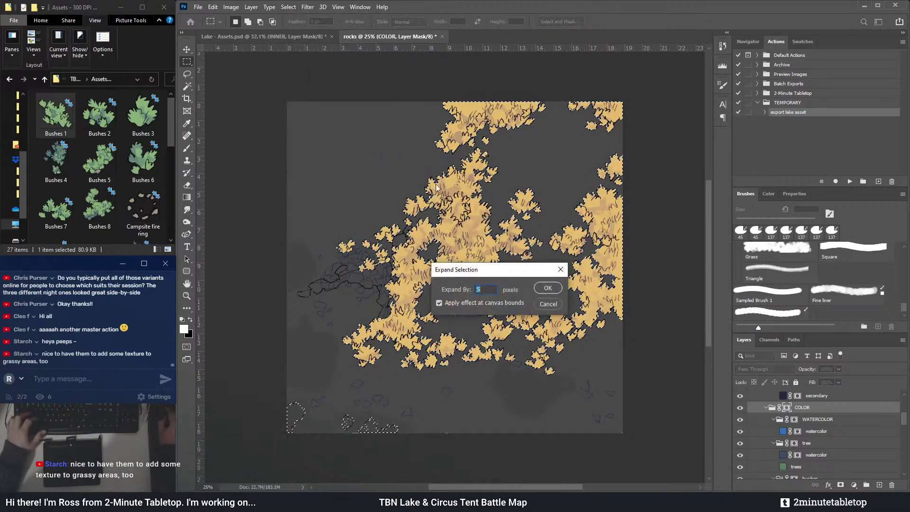
{"action": "left_click", "coordinate": [547, 288]}
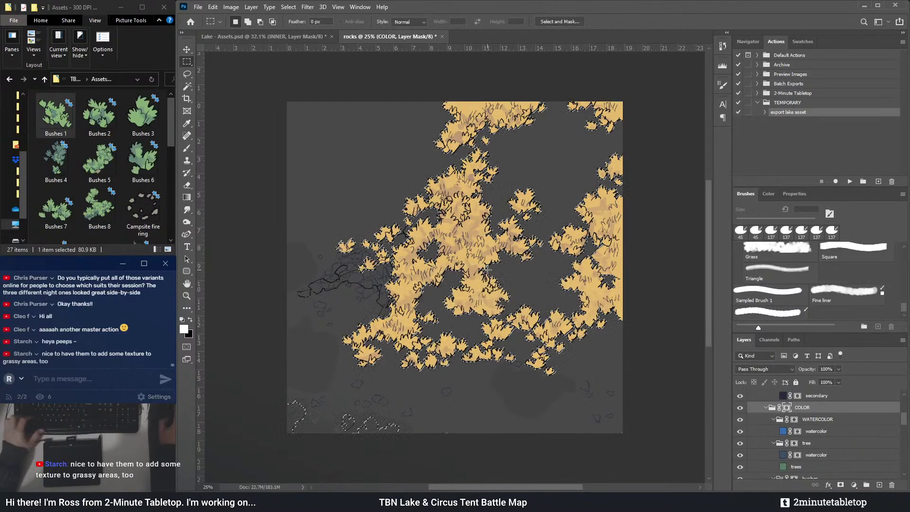
{"action": "key", "text": "ctrl+shift+i"}
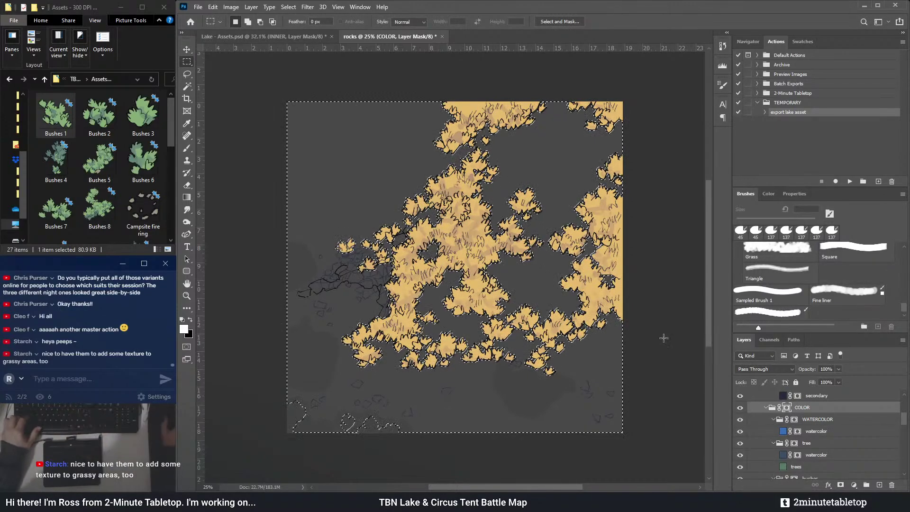
- Clear the selected area from the LINE ART group's layer mask to hide the rock outlines, and deselect
{"action": "scroll", "coordinate": [797, 436], "scroll_direction": "up", "scroll_amount": 4}
{"action": "left_click", "coordinate": [787, 432]}
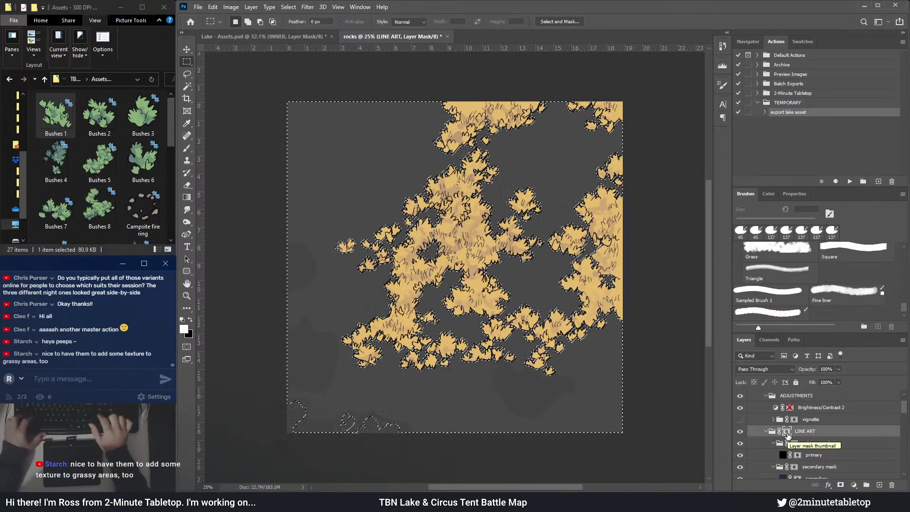
{"action": "key", "text": "ctrl+d"}
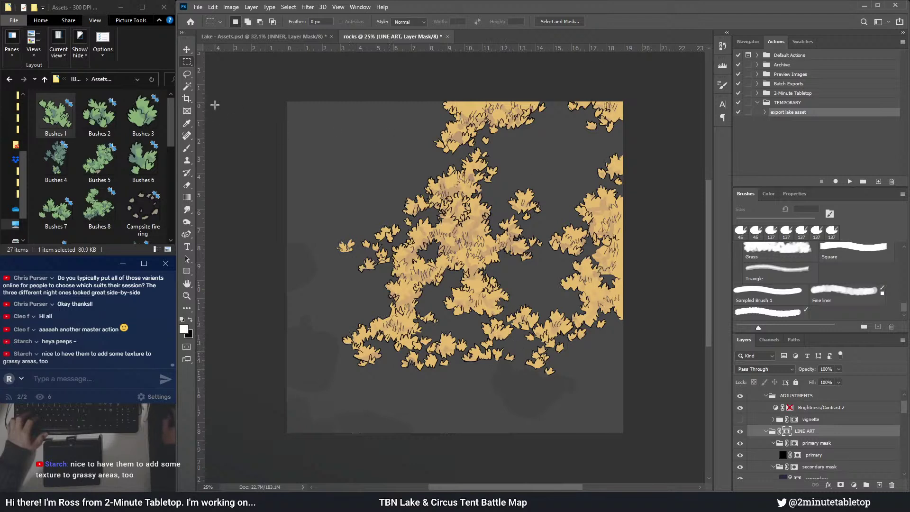
- Lasso the small reed cluster in the image's upper right corner and clear it from the INNER group's layer mask
{"action": "left_click", "coordinate": [187, 74]}
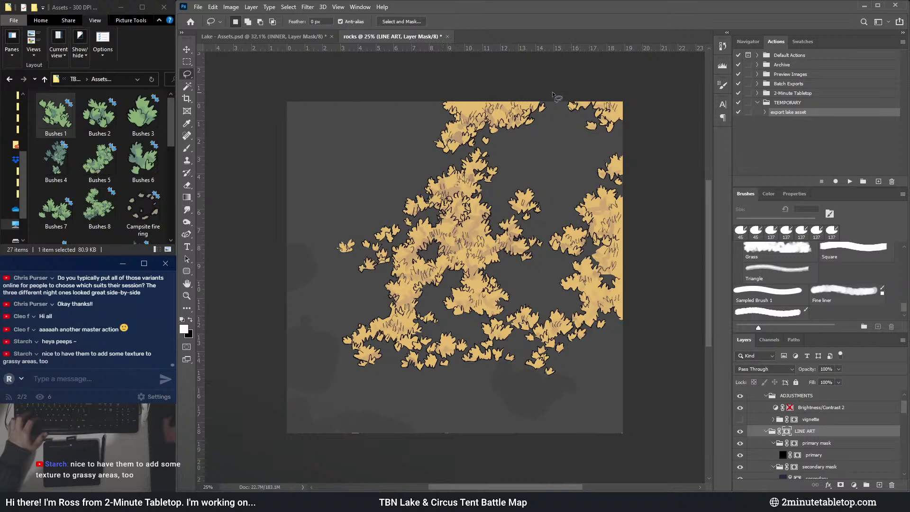
{"action": "scroll", "coordinate": [625, 90], "scroll_direction": "up", "scroll_amount": 2}
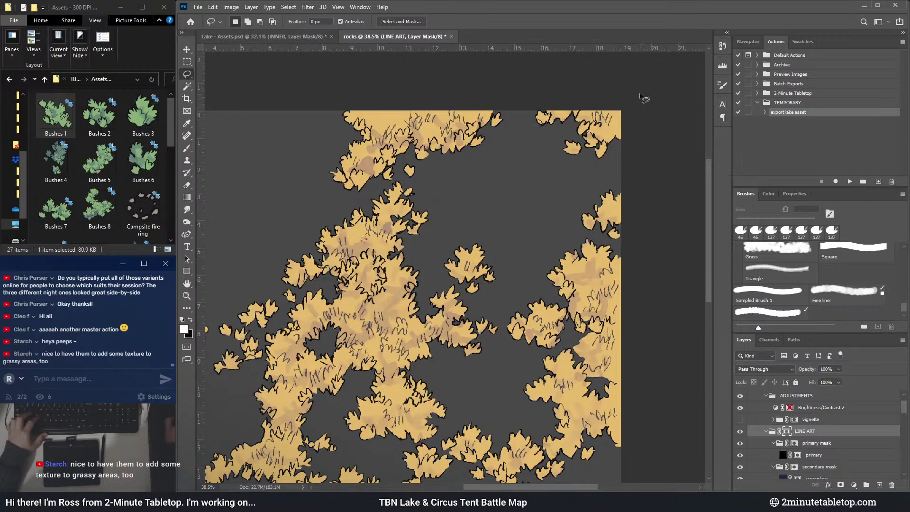
{"action": "mouse_move", "coordinate": [541, 149]}
{"action": "left_mouse_down"}
{"action": "mouse_move", "coordinate": [620, 168]}
{"action": "mouse_move", "coordinate": [661, 147]}
{"action": "mouse_move", "coordinate": [658, 94]}
{"action": "left_mouse_up"}
{"action": "scroll", "coordinate": [817, 408], "scroll_direction": "up", "scroll_amount": 1}
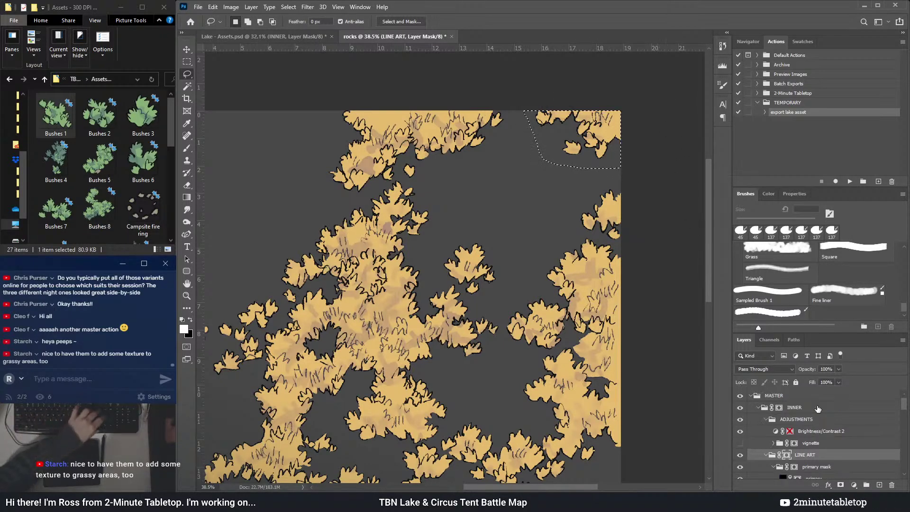
{"action": "left_click", "coordinate": [779, 409]}
{"action": "key", "text": "Delete"}
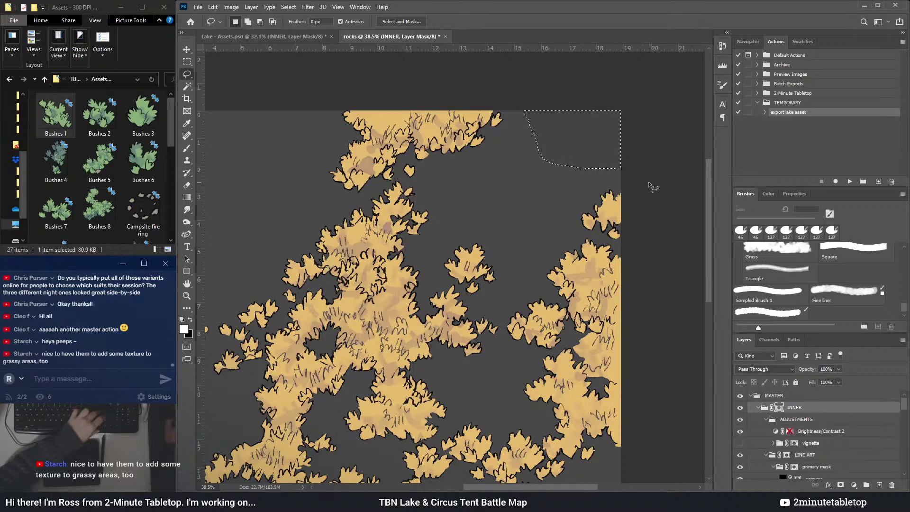
- Lasso the reed cluster along the image's top edge, including the small loose leaf clump beneath it
{"action": "scroll", "coordinate": [615, 171], "scroll_direction": "down", "scroll_amount": 2}
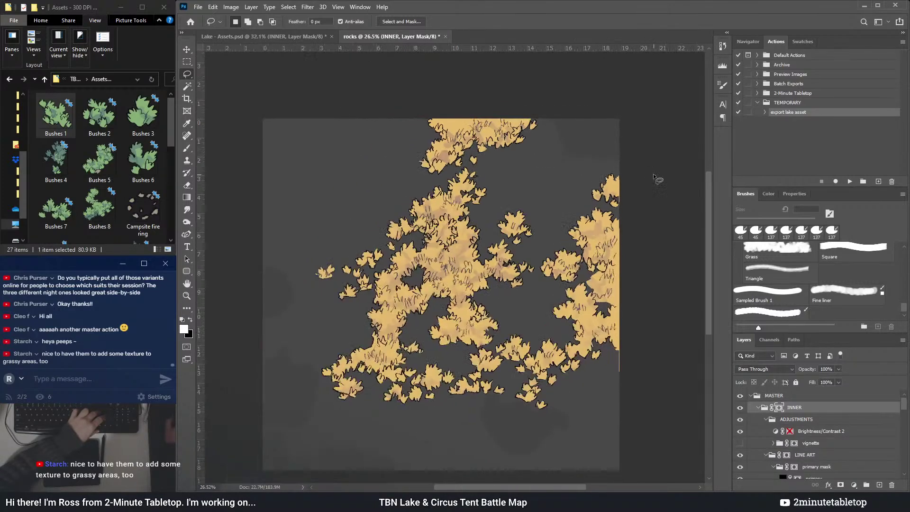
{"action": "scroll", "coordinate": [503, 131], "scroll_direction": "up", "scroll_amount": 3}
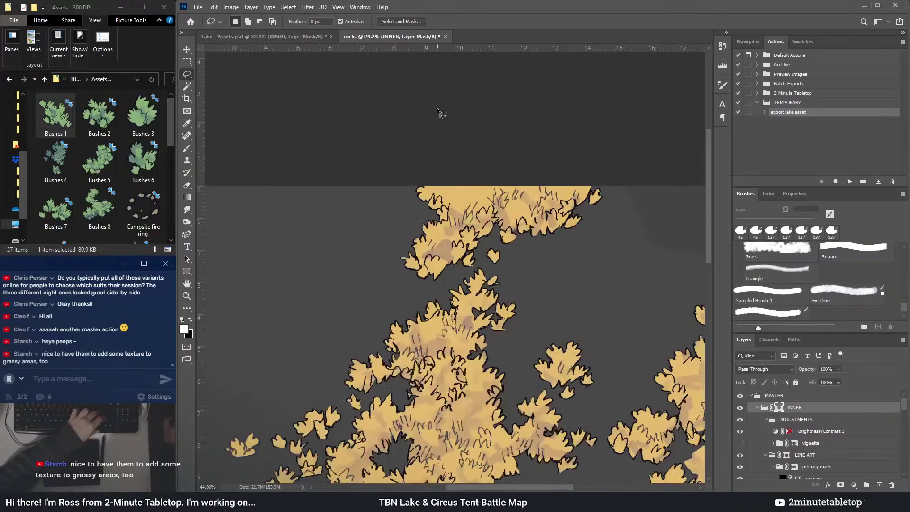
{"action": "left_click_drag", "start_coordinate": [404, 187], "coordinate": [392, 267]}
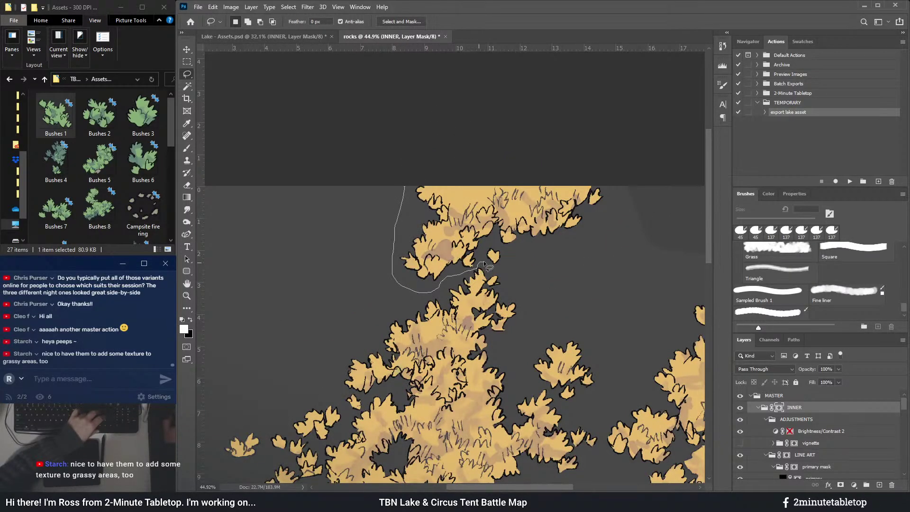
{"action": "left_click_drag", "start_coordinate": [626, 156], "coordinate": [623, 153]}
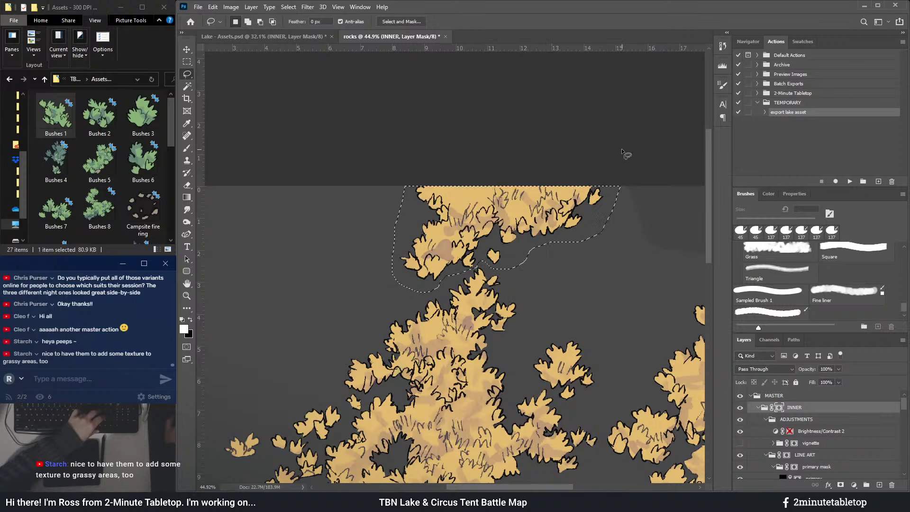
{"action": "scroll", "coordinate": [473, 284], "scroll_direction": "up", "scroll_amount": 4}
{"action": "scroll", "coordinate": [473, 283], "scroll_direction": "down", "scroll_amount": 5}
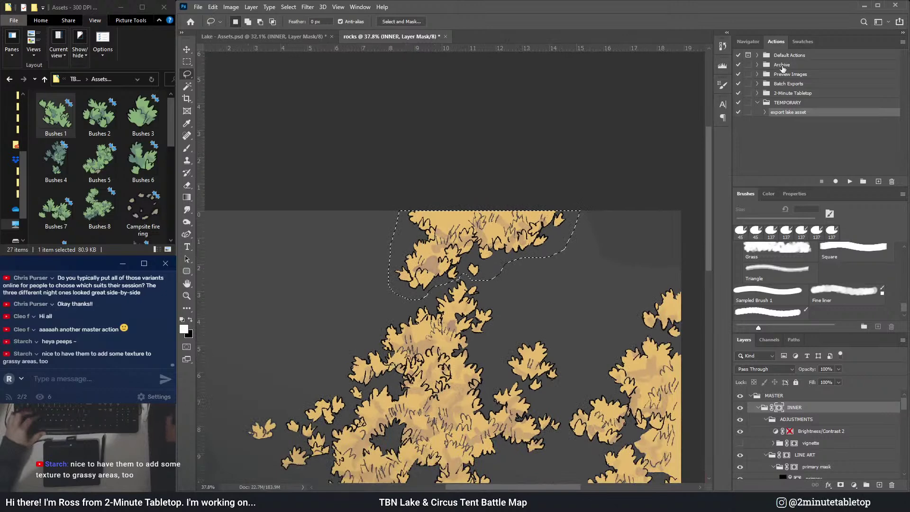
- Run the "export lake asset" action on the selected reeds and rename the _NEW file as "Reeds - Edge 1"
{"action": "left_click", "coordinate": [848, 182]}
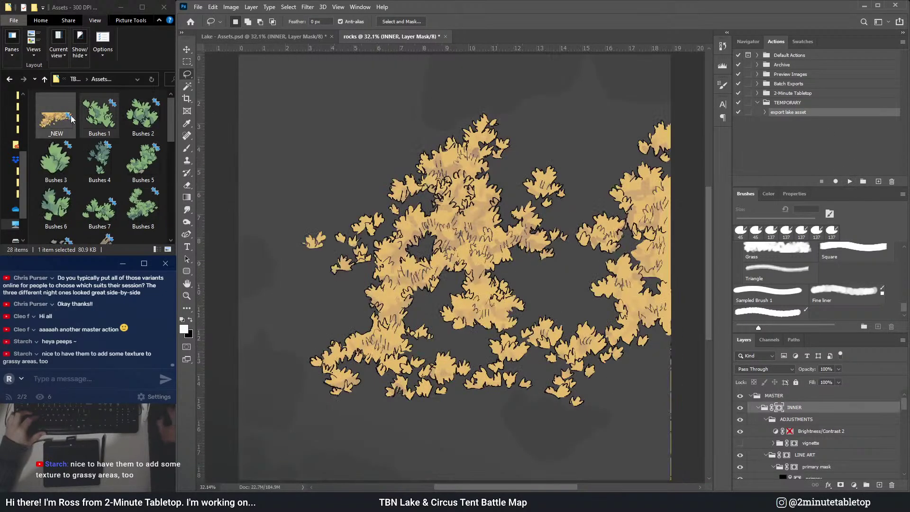
{"action": "left_click", "coordinate": [61, 130]}
{"action": "key", "text": "F2"}
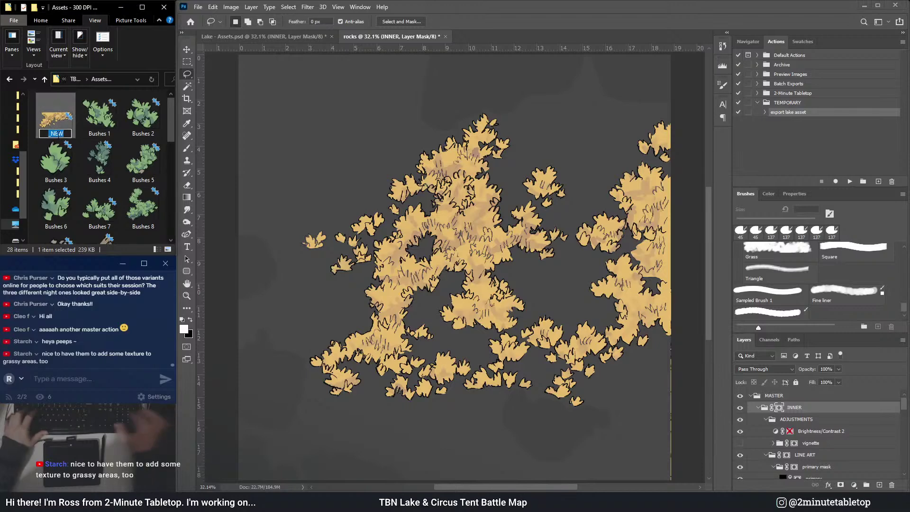
{"action": "type", "text": "Reeds - Edge"}
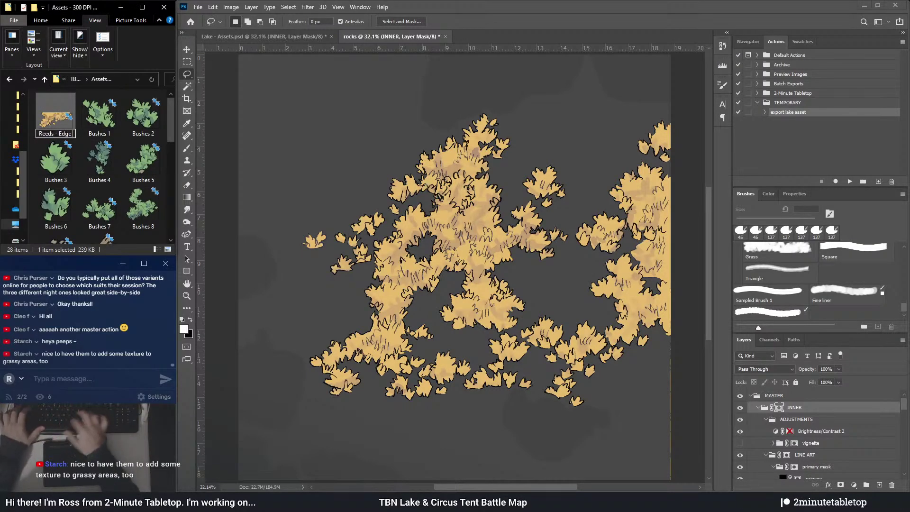
{"action": "key", "text": "Return"}
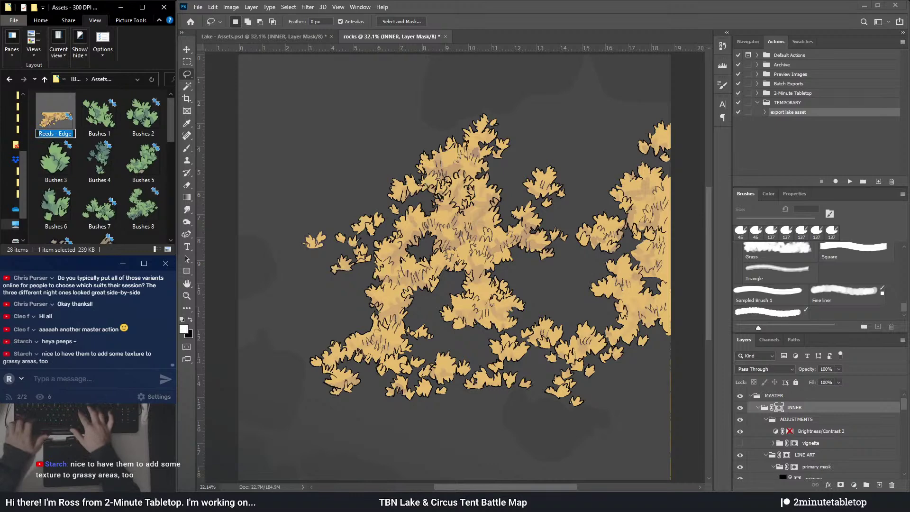
{"action": "key", "text": "F2"}
{"action": "key", "text": "End"}
{"action": "type", "text": "1"}
{"action": "key", "text": "Return"}
{"action": "left_click", "coordinate": [690, 163]}
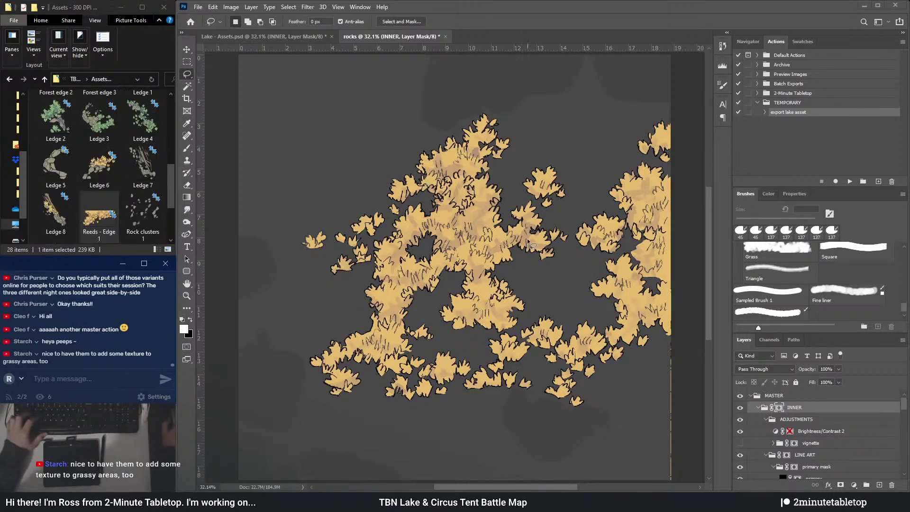
- Lasso the reed cluster along the image's right edge, from its small upper clump down to its lower end
{"action": "scroll", "coordinate": [691, 164], "scroll_direction": "down", "scroll_amount": 2}
{"action": "scroll", "coordinate": [691, 163], "scroll_direction": "up", "scroll_amount": 3}
{"action": "mouse_move", "coordinate": [526, 88]}
{"action": "left_mouse_down"}
{"action": "mouse_move", "coordinate": [468, 89]}
{"action": "mouse_move", "coordinate": [452, 138]}
{"action": "left_mouse_up"}
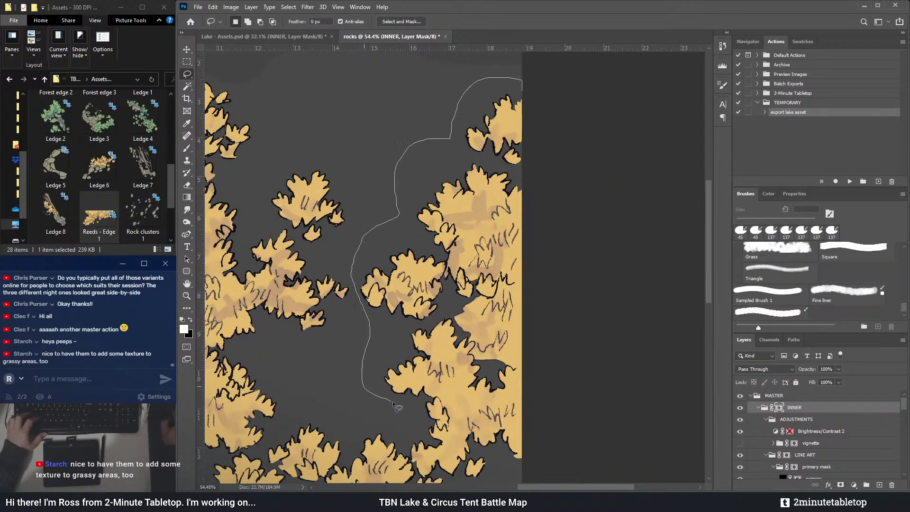
{"action": "left_click_drag", "start_coordinate": [592, 402], "coordinate": [593, 403]}
- Add the lower tips of the right-edge reeds and the loose leaf beneath them to the selection
{"action": "scroll", "coordinate": [545, 304], "scroll_direction": "down", "scroll_amount": 2}
{"action": "scroll", "coordinate": [545, 303], "scroll_direction": "up", "scroll_amount": 5}
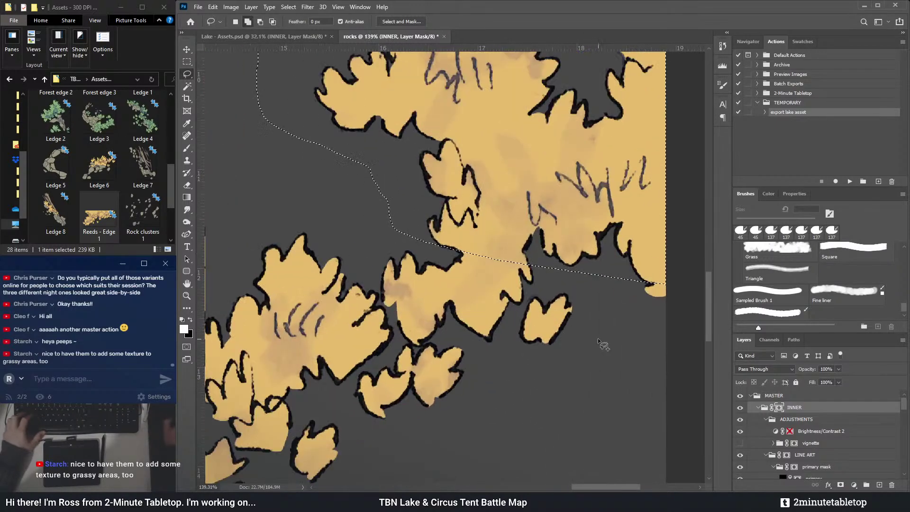
{"action": "left_click_drag", "start_coordinate": [583, 235], "coordinate": [689, 365]}
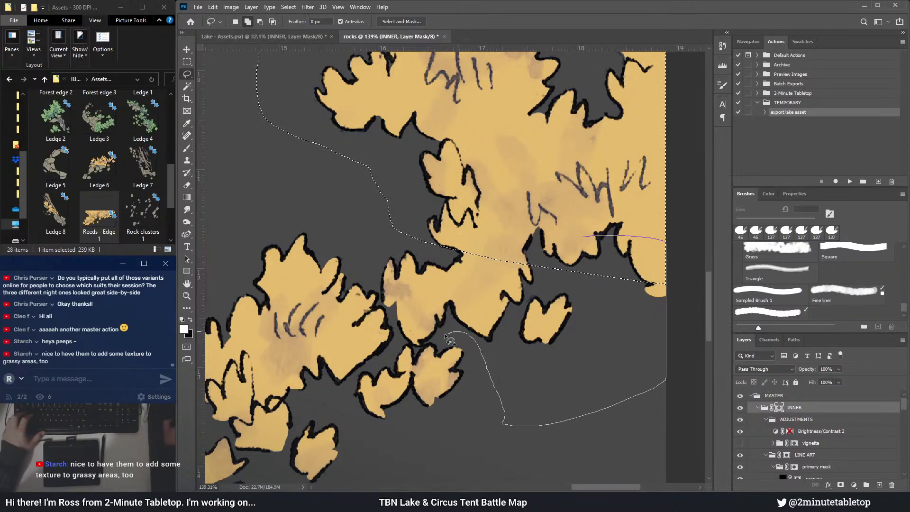
{"action": "left_click_drag", "start_coordinate": [443, 284], "coordinate": [443, 283]}
- Extend the selection around the leaf clump at the right-edge cluster's lower-left end, following the gap to the neighbouring reeds
{"action": "scroll", "coordinate": [434, 205], "scroll_direction": "up", "scroll_amount": 5}
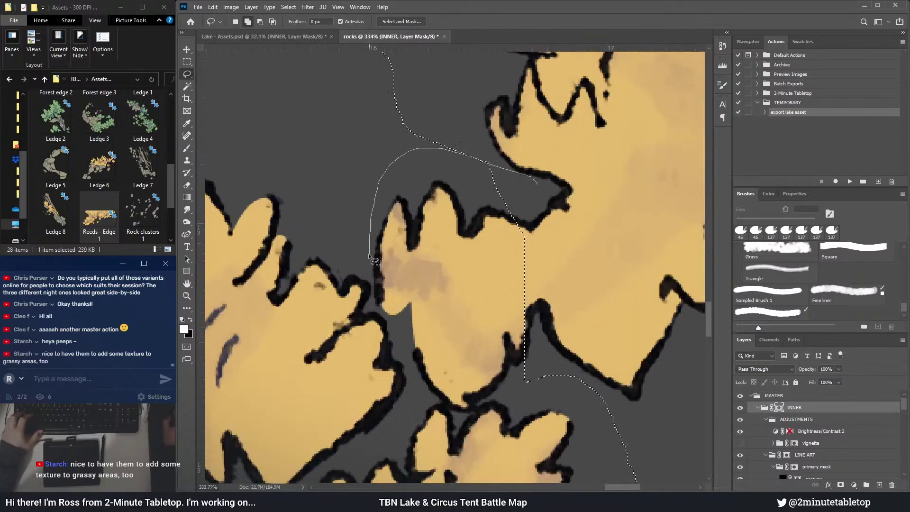
{"action": "left_click_drag", "start_coordinate": [377, 283], "coordinate": [380, 305]}
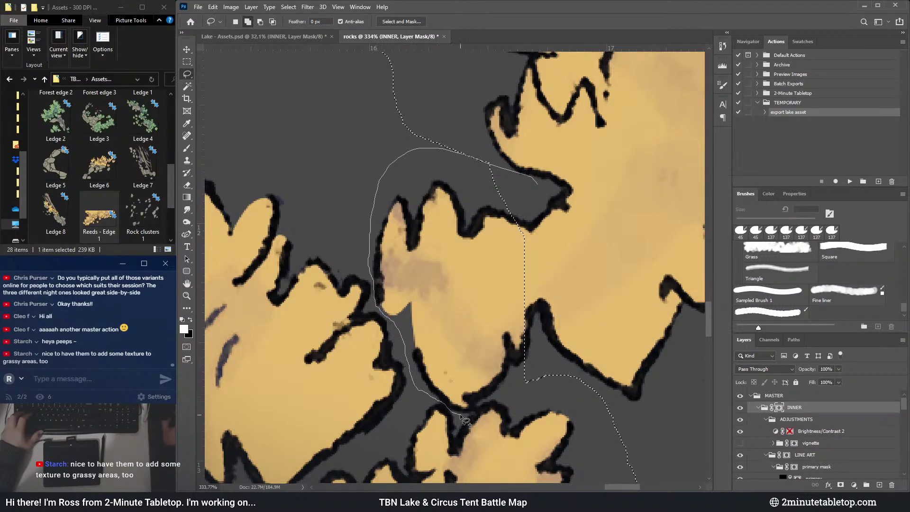
{"action": "left_click_drag", "start_coordinate": [485, 401], "coordinate": [510, 393]}
{"action": "left_click_drag", "start_coordinate": [559, 344], "coordinate": [561, 345]}
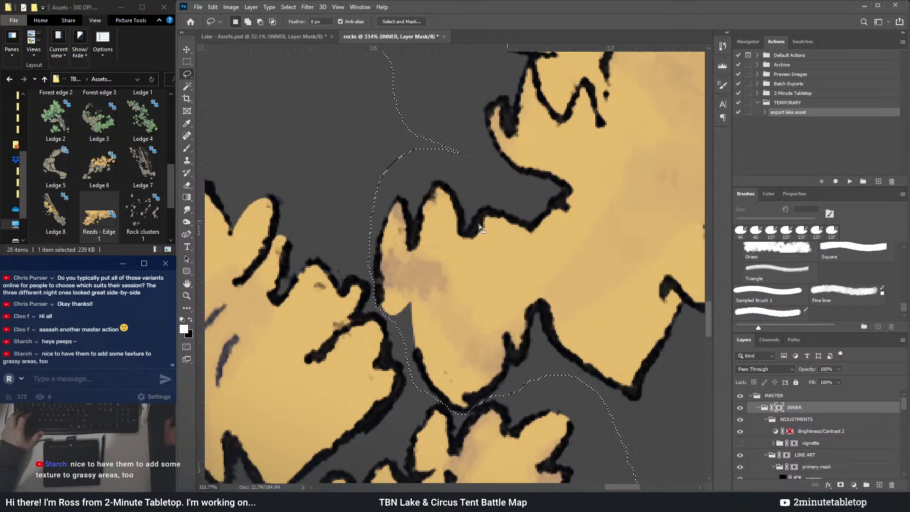
{"action": "scroll", "coordinate": [491, 402], "scroll_direction": "down", "scroll_amount": 8}
{"action": "scroll", "coordinate": [491, 401], "scroll_direction": "down", "scroll_amount": 3}
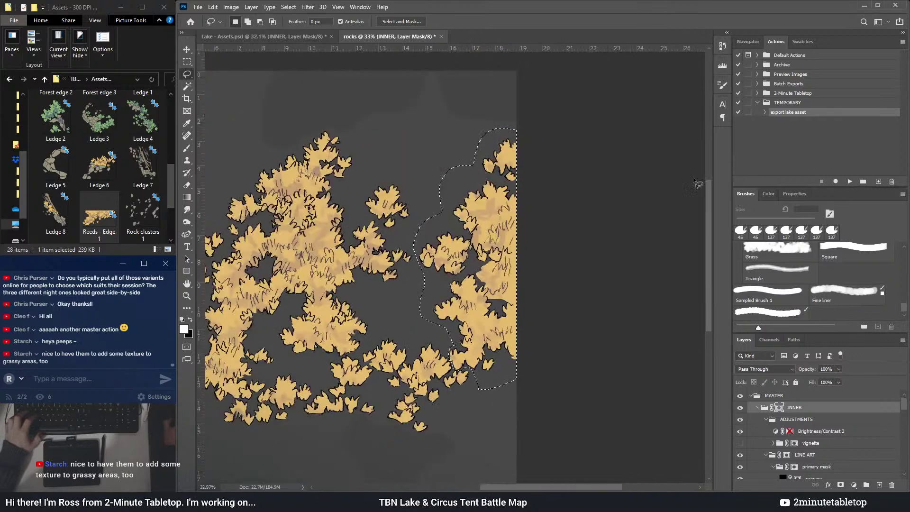
- Run the "export lake asset" action on the selected reeds and rename the _NEW file as "Reeds - Edge 2"
{"action": "left_click", "coordinate": [848, 182]}
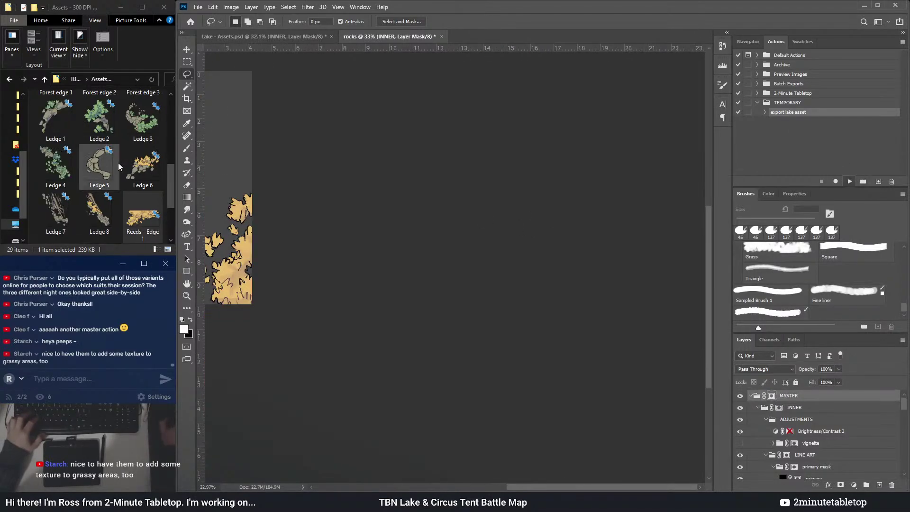
{"action": "left_click", "coordinate": [61, 129]}
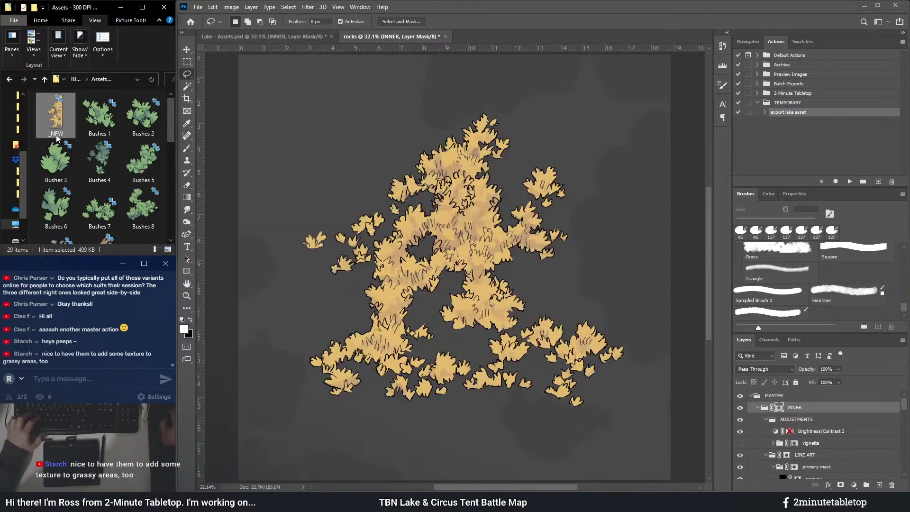
{"action": "key", "text": "F2"}
{"action": "type", "text": "Reeds - Edge"}
{"action": "key", "text": "Return"}
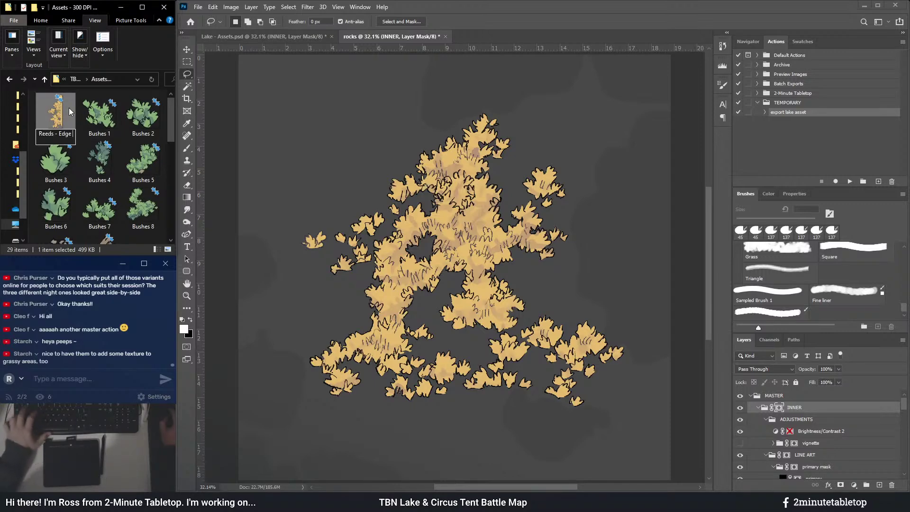
{"action": "left_click", "coordinate": [69, 107]}
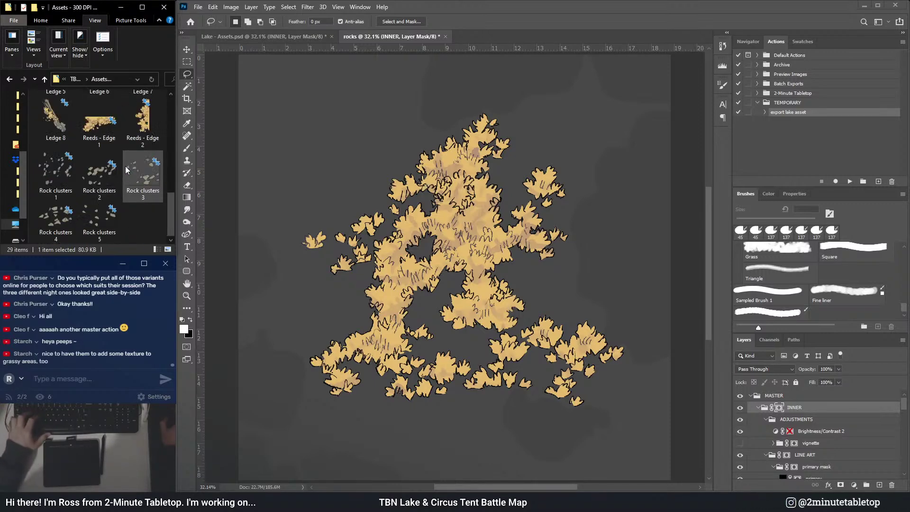
{"action": "left_click", "coordinate": [548, 289]}
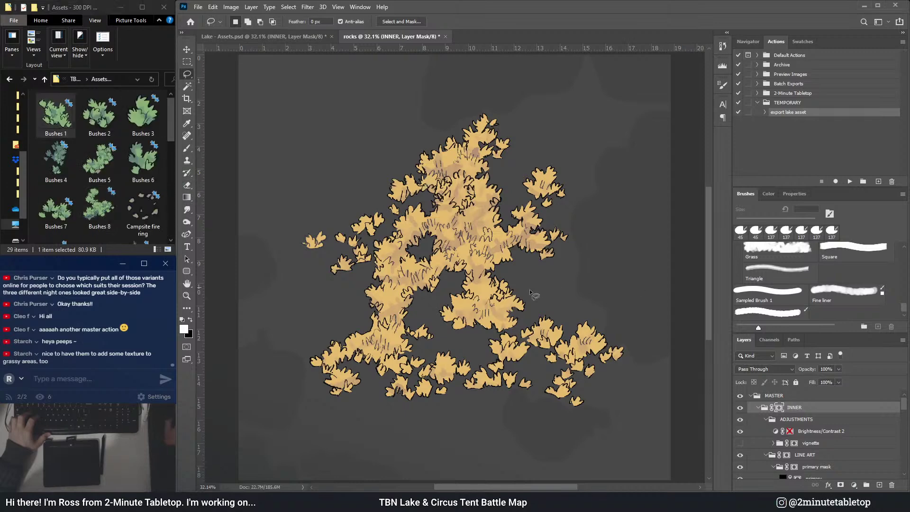
- Lasso the upper part of the large central reed cluster, leaving out the loose clumps on both sides
{"action": "scroll", "coordinate": [484, 282], "scroll_direction": "up", "scroll_amount": 1}
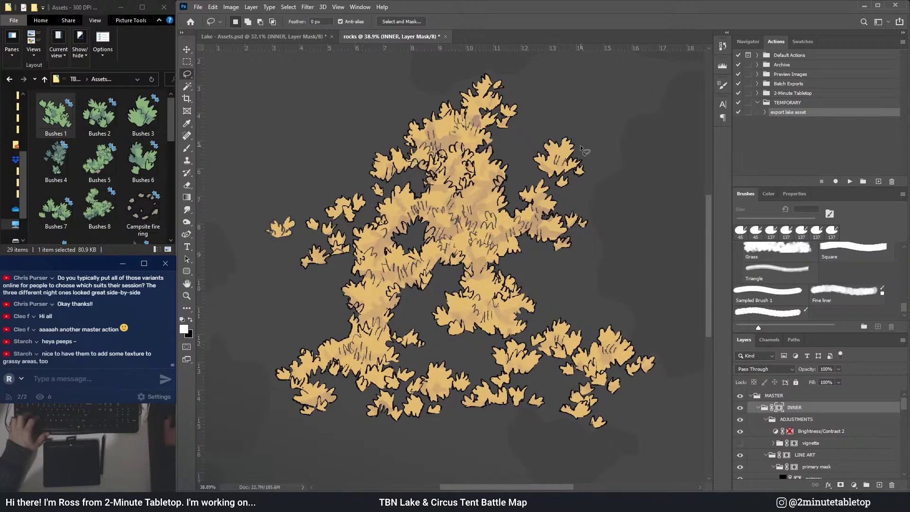
{"action": "scroll", "coordinate": [535, 311], "scroll_direction": "down", "scroll_amount": 3}
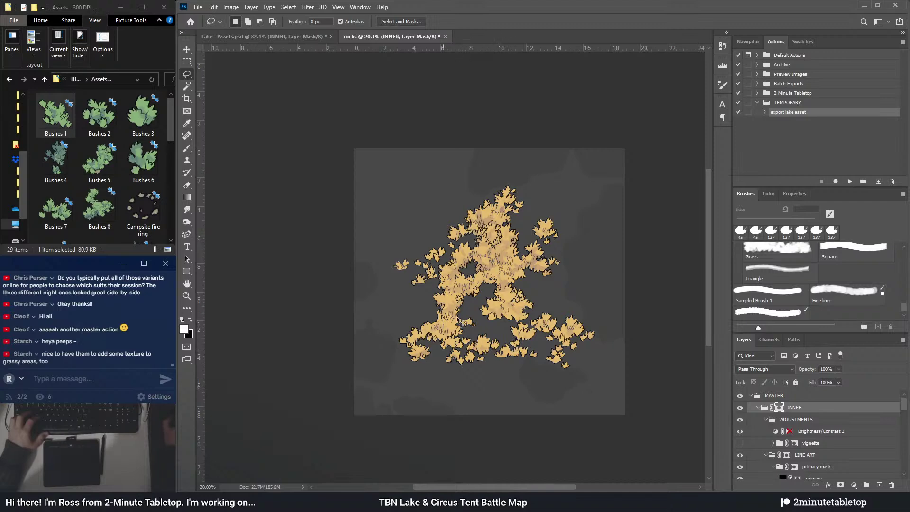
{"action": "scroll", "coordinate": [497, 314], "scroll_direction": "up", "scroll_amount": 2}
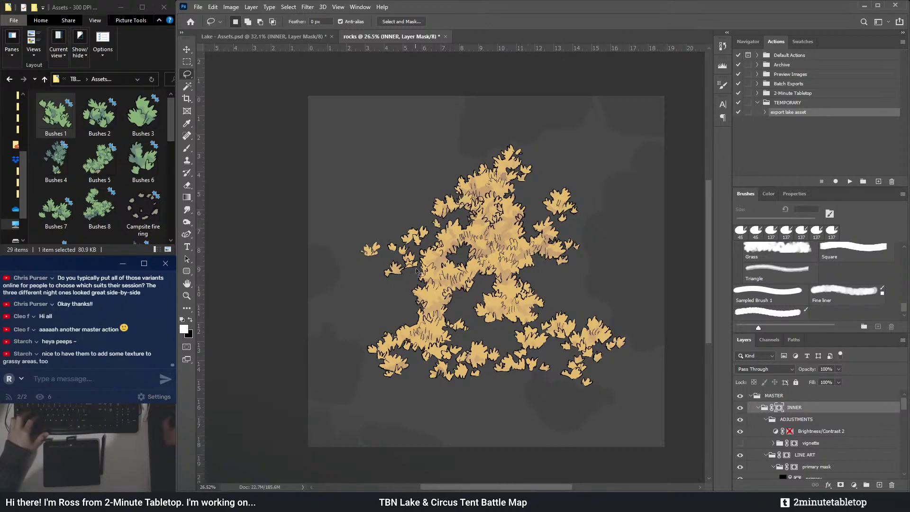
{"action": "scroll", "coordinate": [471, 259], "scroll_direction": "up", "scroll_amount": 4}
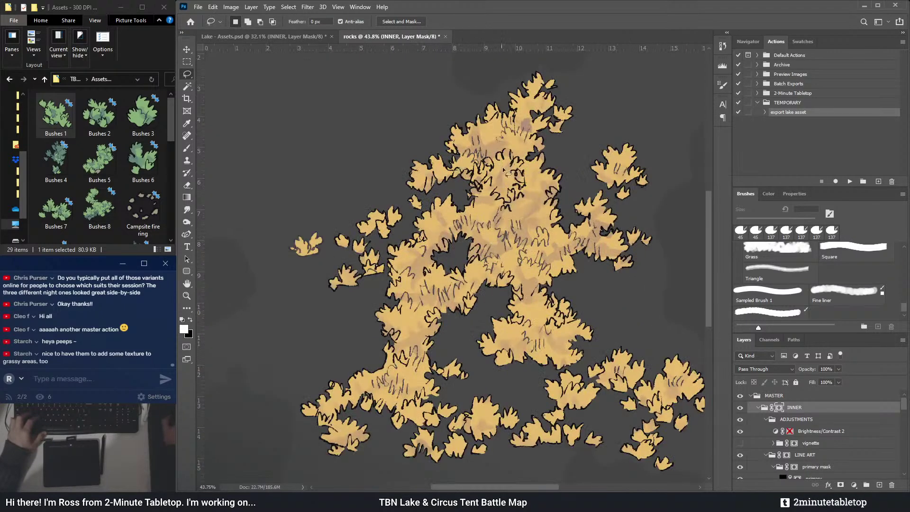
{"action": "scroll", "coordinate": [559, 76], "scroll_direction": "up", "scroll_amount": 3}
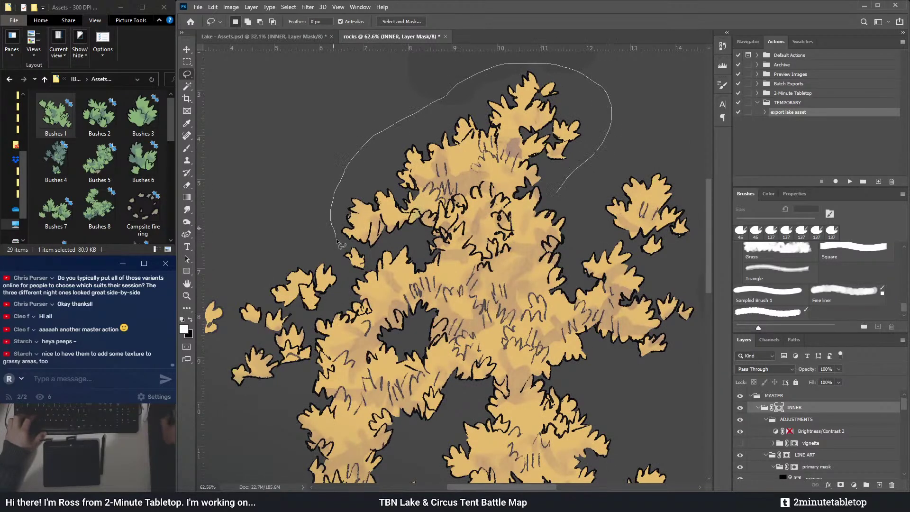
{"action": "left_click_drag", "start_coordinate": [327, 316], "coordinate": [315, 319]}
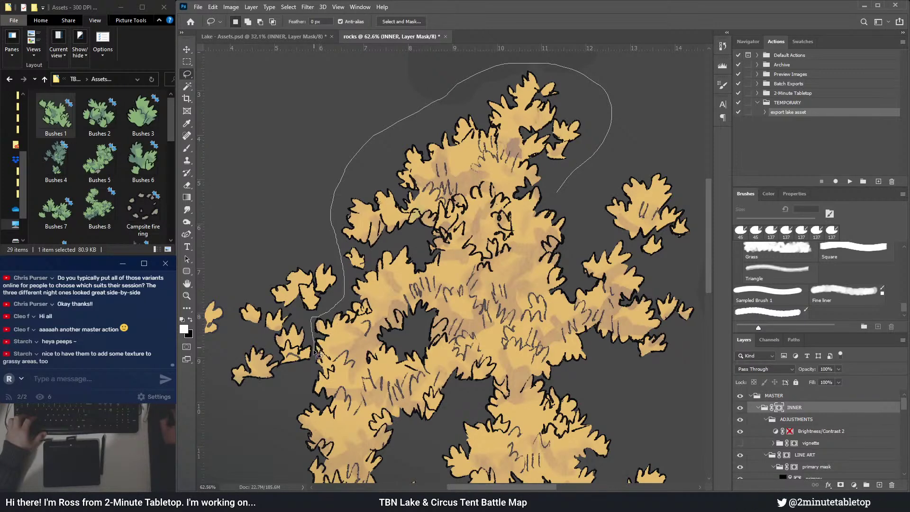
{"action": "mouse_move", "coordinate": [293, 444]}
{"action": "left_mouse_down"}
{"action": "mouse_move", "coordinate": [323, 452]}
{"action": "mouse_move", "coordinate": [548, 443]}
{"action": "left_mouse_up"}
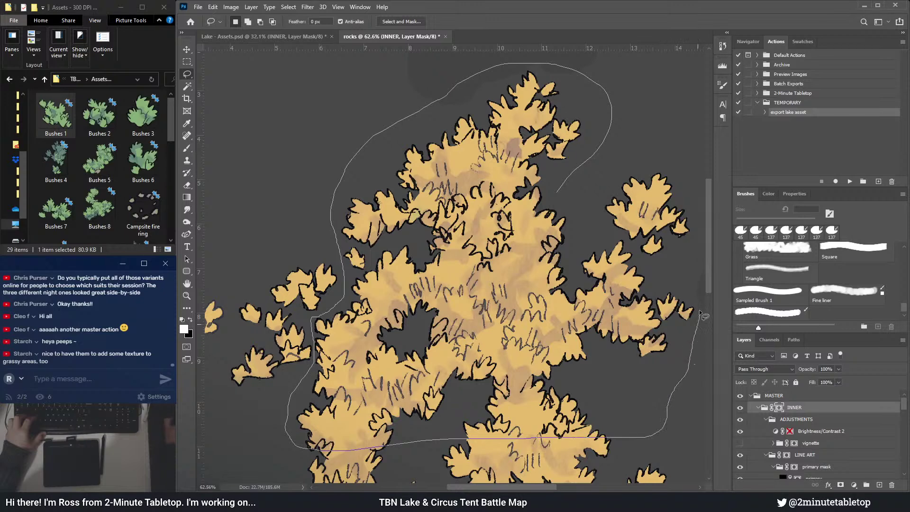
{"action": "left_click_drag", "start_coordinate": [586, 229], "coordinate": [587, 230]}
- Add the rest of the central cluster's lower-right clump to the selection
{"action": "scroll", "coordinate": [521, 265], "scroll_direction": "down", "scroll_amount": 3}
{"action": "scroll", "coordinate": [397, 273], "scroll_direction": "up", "scroll_amount": 3}
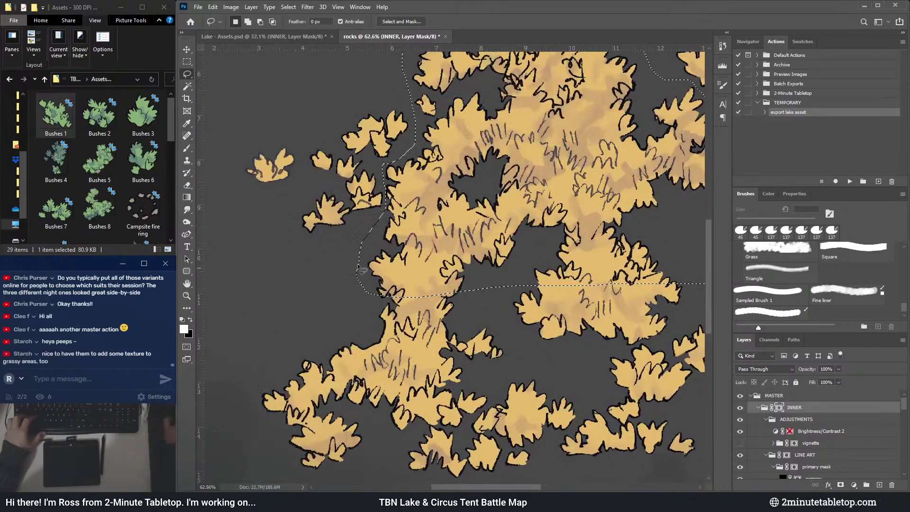
{"action": "scroll", "coordinate": [397, 273], "scroll_direction": "down", "scroll_amount": 3}
{"action": "scroll", "coordinate": [569, 240], "scroll_direction": "up", "scroll_amount": 5}
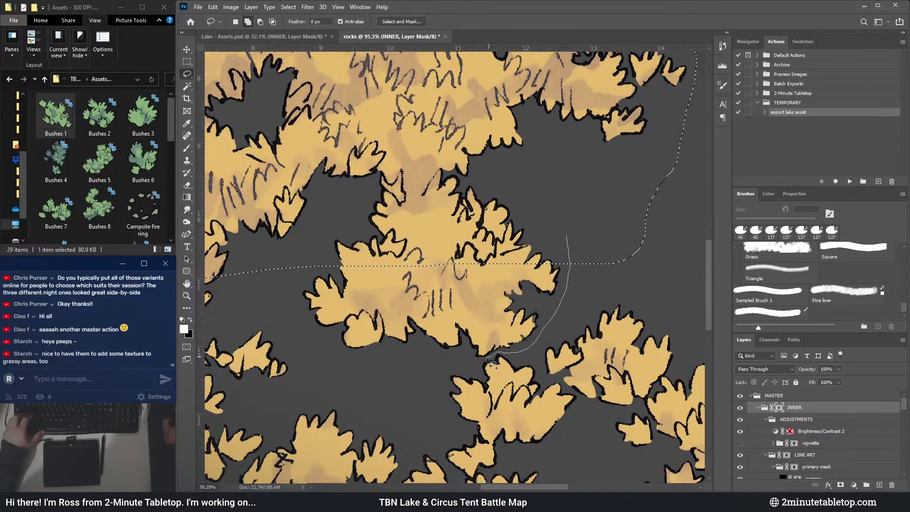
{"action": "left_click_drag", "start_coordinate": [298, 268], "coordinate": [290, 277]}
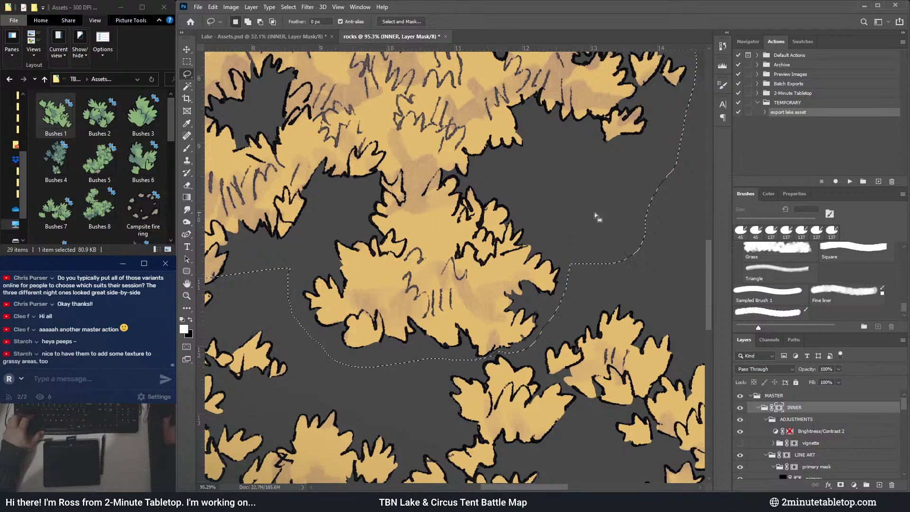
- Add the central cluster's lower-left arm, down to its lowest leaf clumps, to the selection
{"action": "scroll", "coordinate": [583, 213], "scroll_direction": "down", "scroll_amount": 3}
{"action": "scroll", "coordinate": [339, 270], "scroll_direction": "up", "scroll_amount": 2}
{"action": "scroll", "coordinate": [340, 270], "scroll_direction": "down", "scroll_amount": 2}
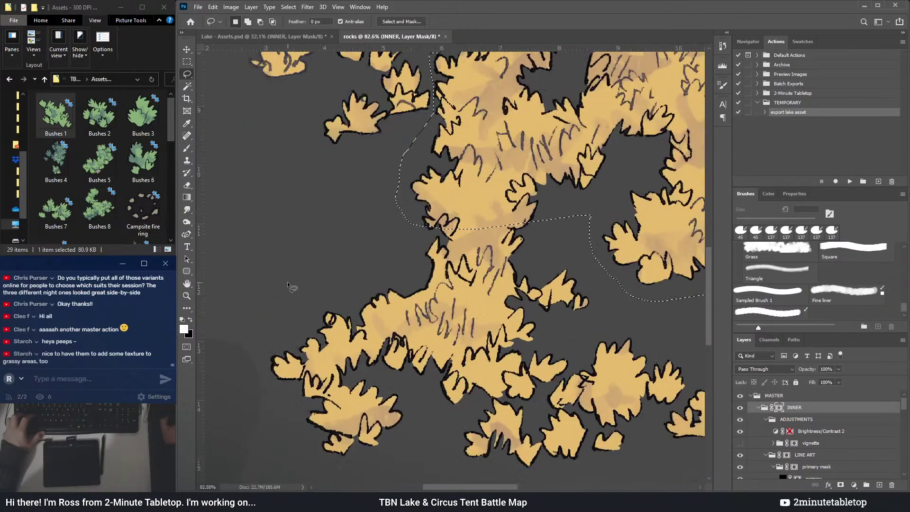
{"action": "scroll", "coordinate": [377, 250], "scroll_direction": "up", "scroll_amount": 3}
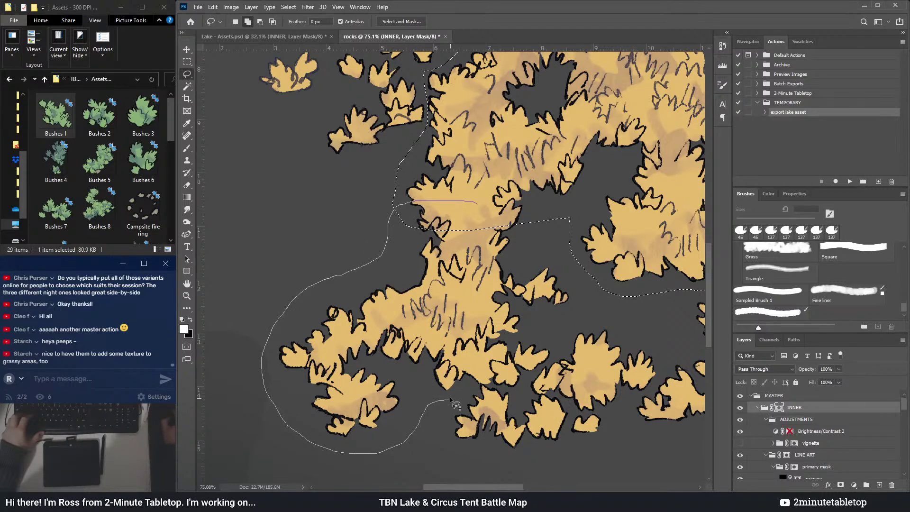
{"action": "left_click_drag", "start_coordinate": [533, 215], "coordinate": [531, 214]}
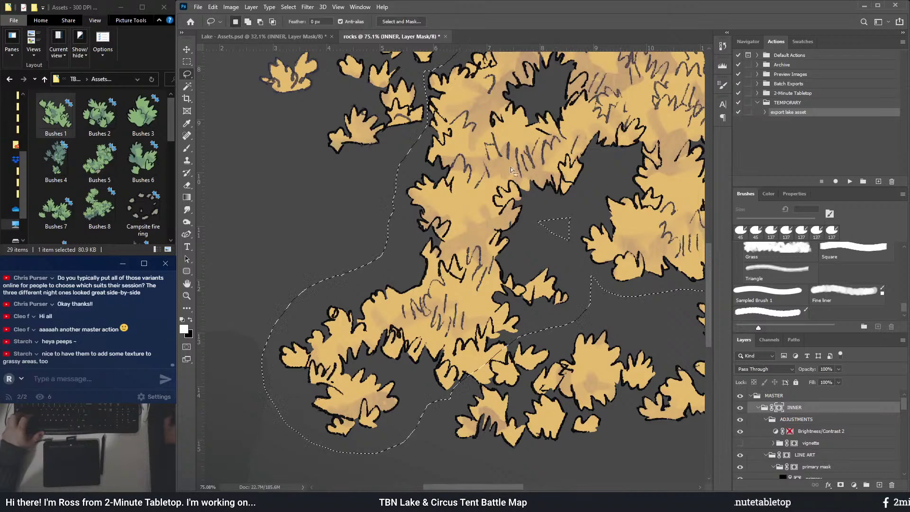
- Add the small leaf clumps below and beside the lower-left arm to the selection, stopping at the neighbouring reeds
{"action": "scroll", "coordinate": [404, 267], "scroll_direction": "up", "scroll_amount": 2}
{"action": "scroll", "coordinate": [404, 268], "scroll_direction": "down", "scroll_amount": 2}
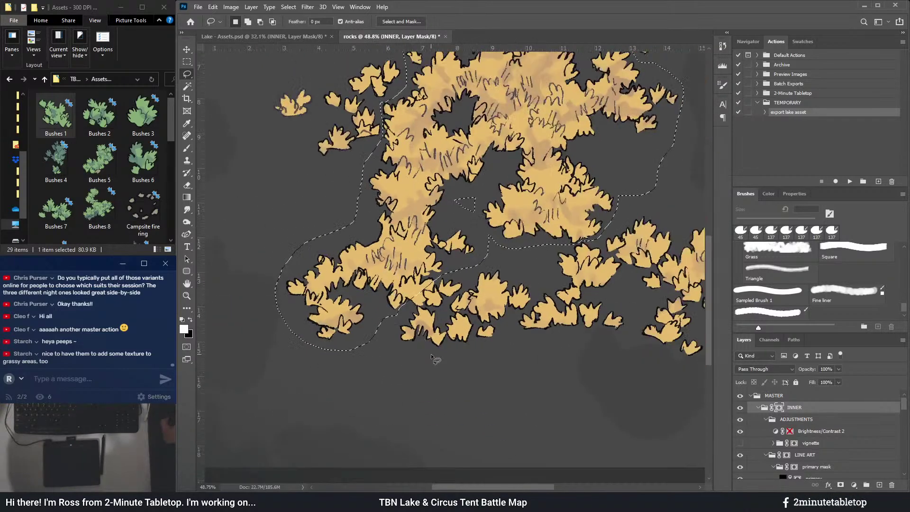
{"action": "scroll", "coordinate": [434, 316], "scroll_direction": "up", "scroll_amount": 2}
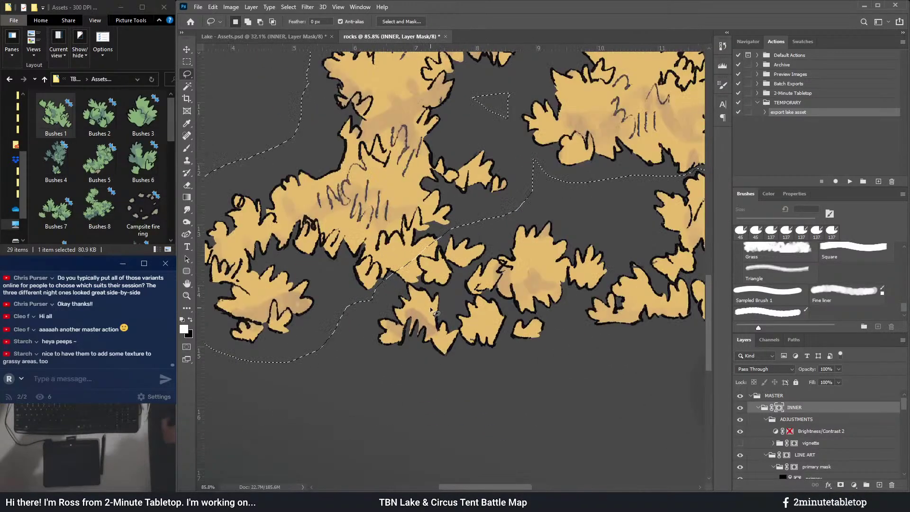
{"action": "scroll", "coordinate": [435, 317], "scroll_direction": "down", "scroll_amount": 4}
{"action": "scroll", "coordinate": [471, 345], "scroll_direction": "down", "scroll_amount": 2}
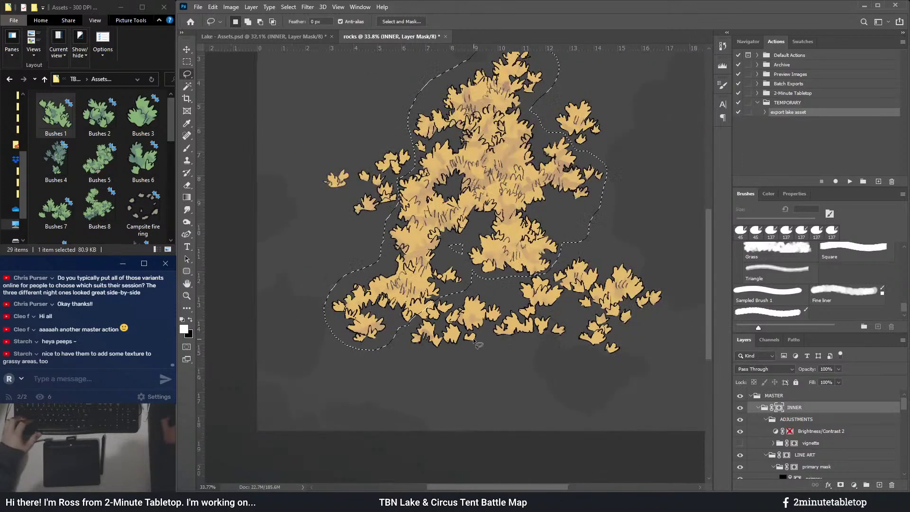
{"action": "scroll", "coordinate": [373, 336], "scroll_direction": "up", "scroll_amount": 5}
{"action": "mouse_move", "coordinate": [368, 307]}
{"action": "left_mouse_down"}
{"action": "mouse_move", "coordinate": [362, 360]}
{"action": "mouse_move", "coordinate": [436, 410]}
{"action": "mouse_move", "coordinate": [495, 386]}
{"action": "left_mouse_up"}
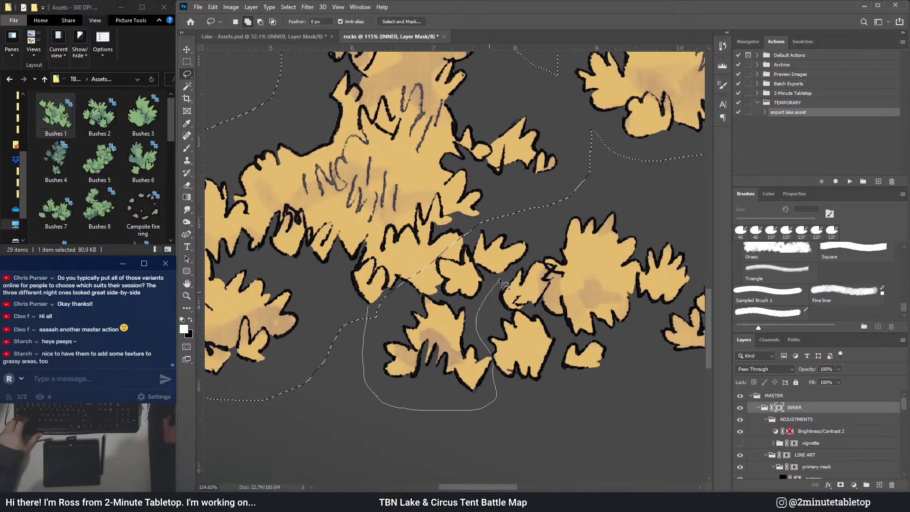
{"action": "left_click_drag", "start_coordinate": [537, 256], "coordinate": [533, 214]}
{"action": "scroll", "coordinate": [423, 368], "scroll_direction": "down", "scroll_amount": 6}
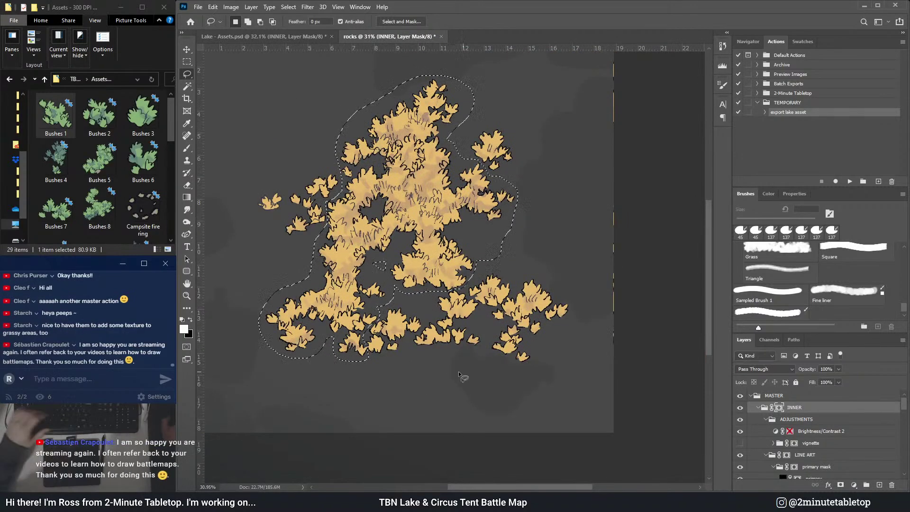
{"action": "scroll", "coordinate": [342, 226], "scroll_direction": "up", "scroll_amount": 3}
{"action": "scroll", "coordinate": [323, 221], "scroll_direction": "down", "scroll_amount": 2}
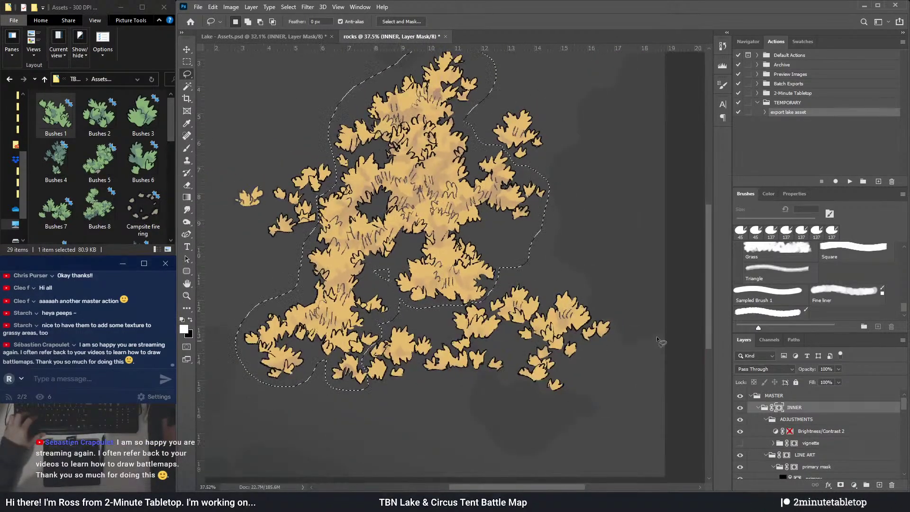
- Run the "export lake asset" action on the selected central reeds and rename the _NEW file as "Reeds 1"
{"action": "left_click", "coordinate": [850, 181]}
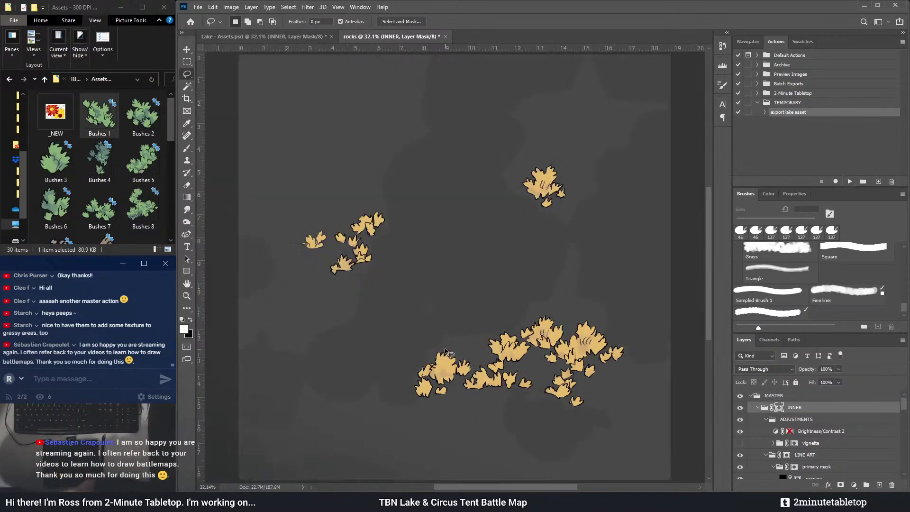
{"action": "left_click", "coordinate": [169, 133]}
{"action": "left_click", "coordinate": [66, 105]}
{"action": "left_click", "coordinate": [61, 135]}
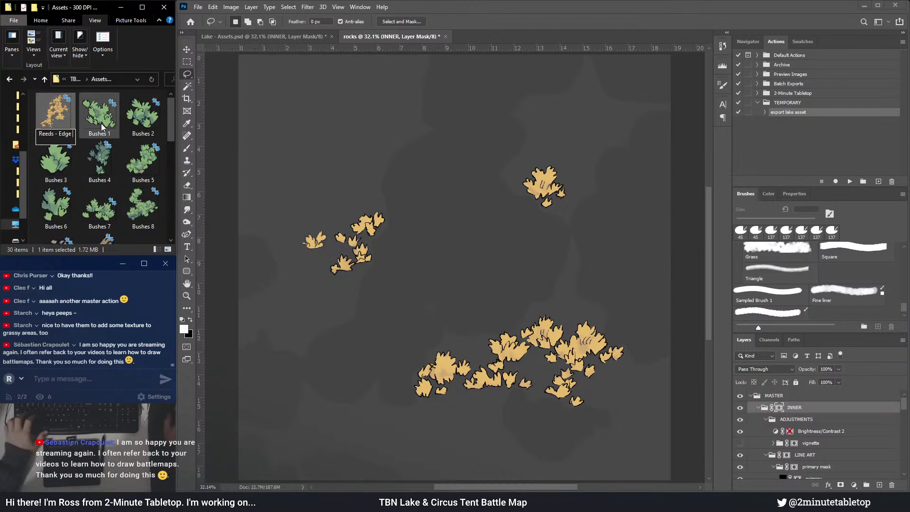
{"action": "type", "text": "Reeds -"}
{"action": "key", "text": "BackSpace"}
{"action": "key", "text": "BackSpace"}
{"action": "key", "text": "ctrl+a"}
{"action": "type", "text": "Reeds 1"}
{"action": "key", "text": "Return"}
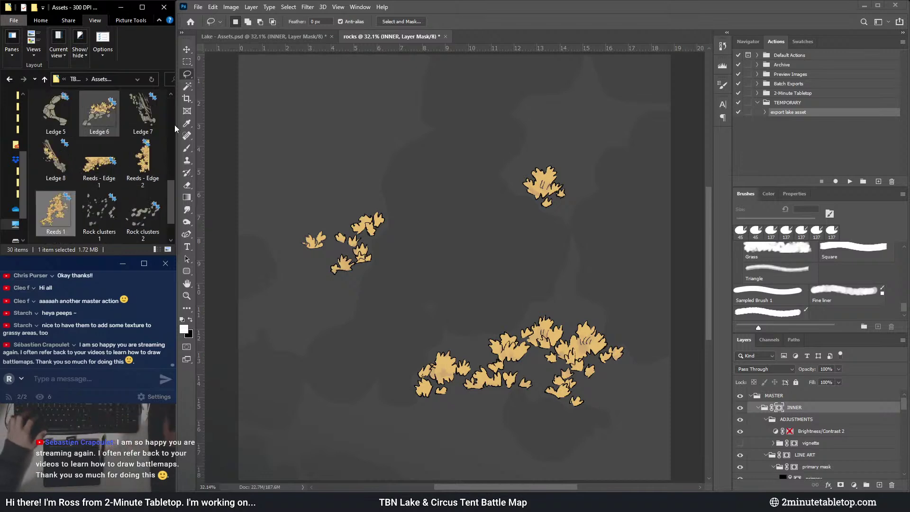
{"action": "left_click", "coordinate": [463, 274]}
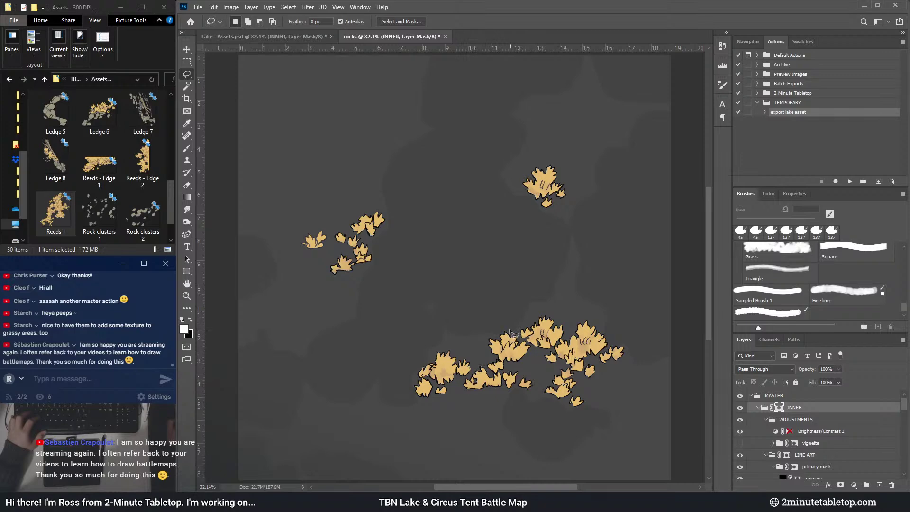
- Lasso the middle clump of the lower reed band, separating it from both neighbouring clumps, and run the "export lake asset" action
{"action": "scroll", "coordinate": [504, 397], "scroll_direction": "up", "scroll_amount": 5}
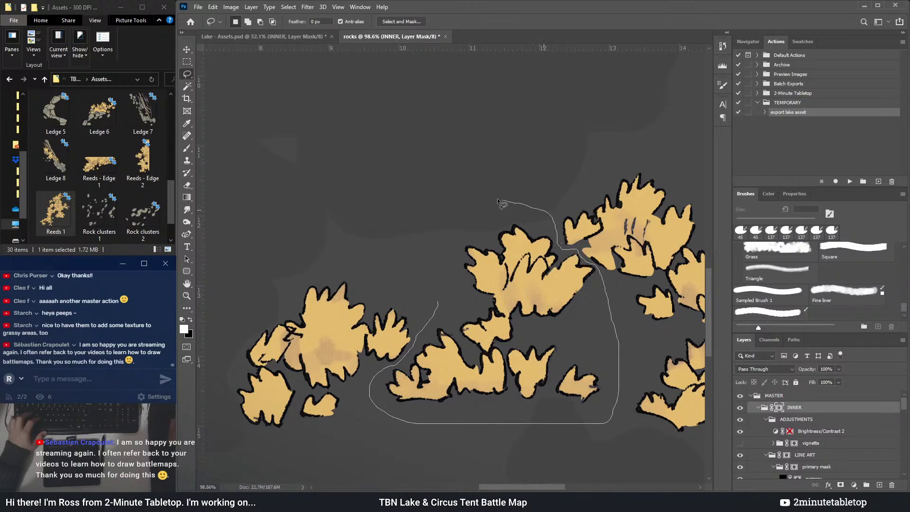
{"action": "left_click_drag", "start_coordinate": [430, 271], "coordinate": [432, 263]}
{"action": "scroll", "coordinate": [433, 336], "scroll_direction": "down", "scroll_amount": 3}
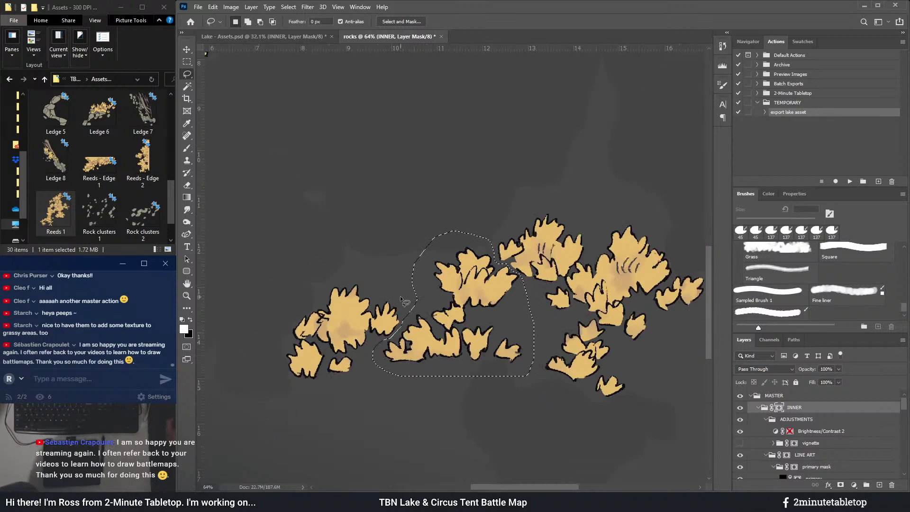
{"action": "scroll", "coordinate": [540, 363], "scroll_direction": "down", "scroll_amount": 3}
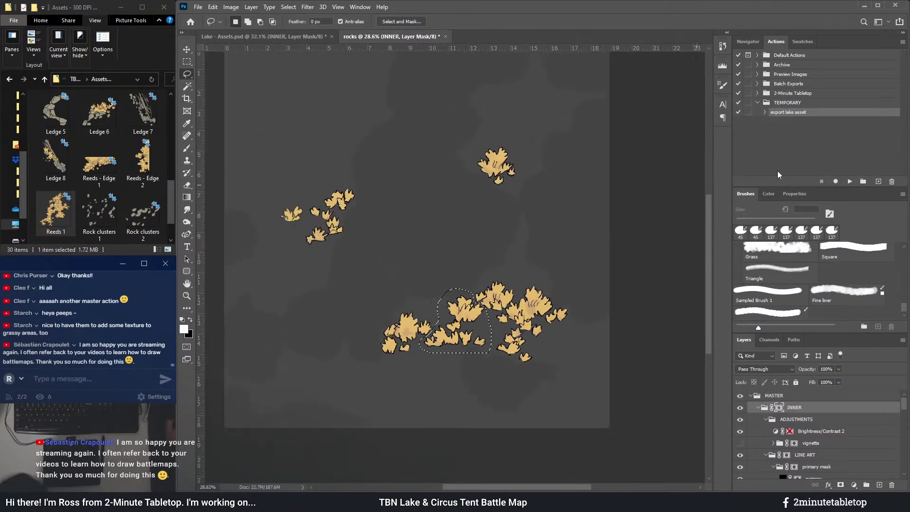
{"action": "left_click", "coordinate": [849, 181]}
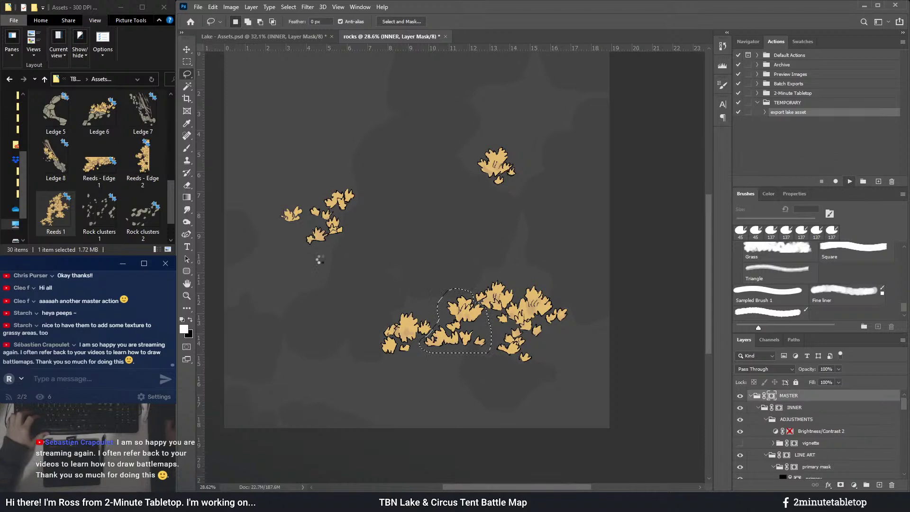
- Check the existing reed numbering in the assets folder and rename the exported _NEW file as "Reeds 2"
{"action": "scroll", "coordinate": [104, 148], "scroll_direction": "up", "scroll_amount": 10}
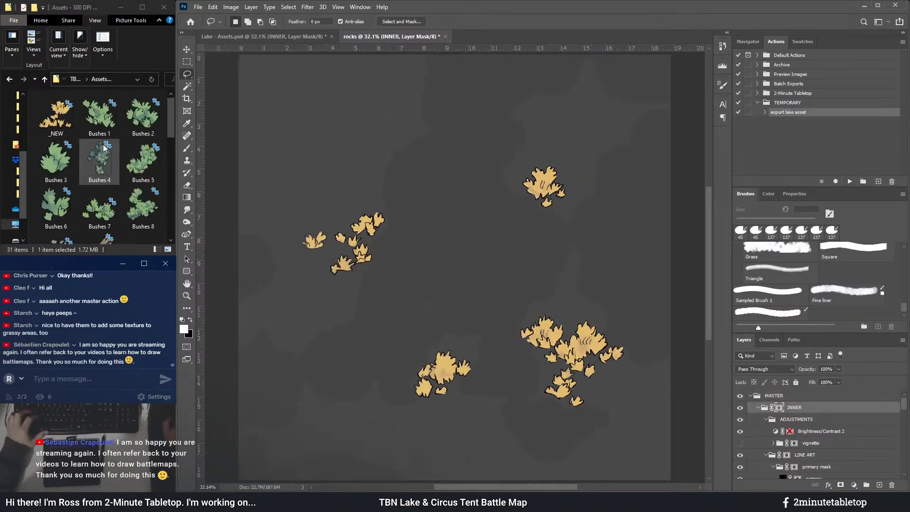
{"action": "left_click", "coordinate": [53, 121]}
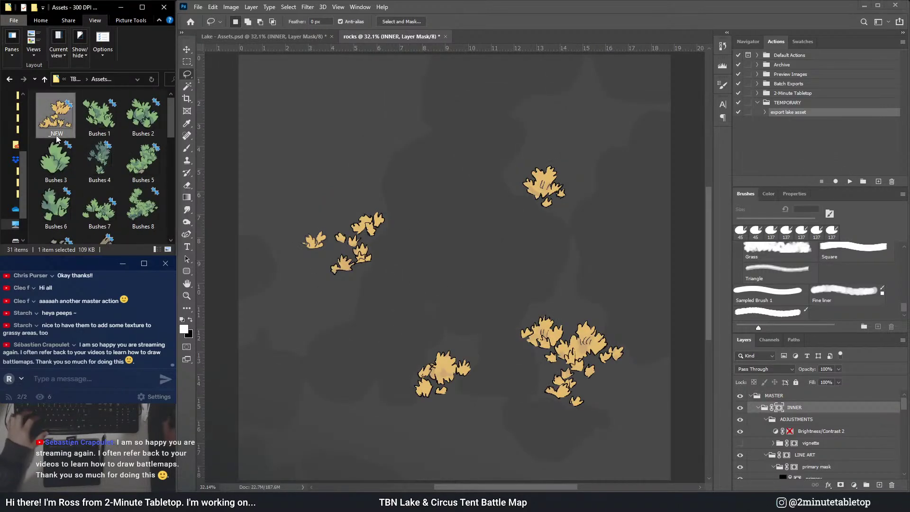
{"action": "scroll", "coordinate": [95, 142], "scroll_direction": "down", "scroll_amount": 10}
{"action": "scroll", "coordinate": [108, 143], "scroll_direction": "up", "scroll_amount": 2}
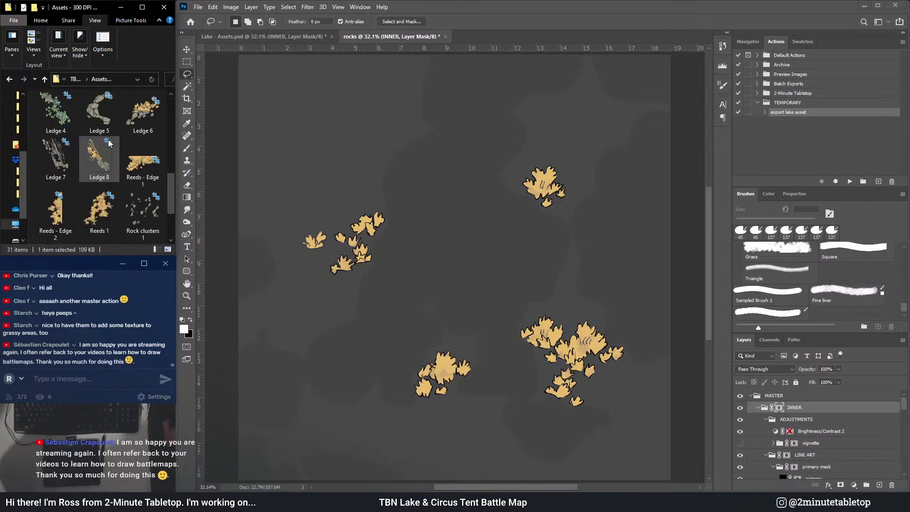
{"action": "scroll", "coordinate": [108, 142], "scroll_direction": "down", "scroll_amount": 2}
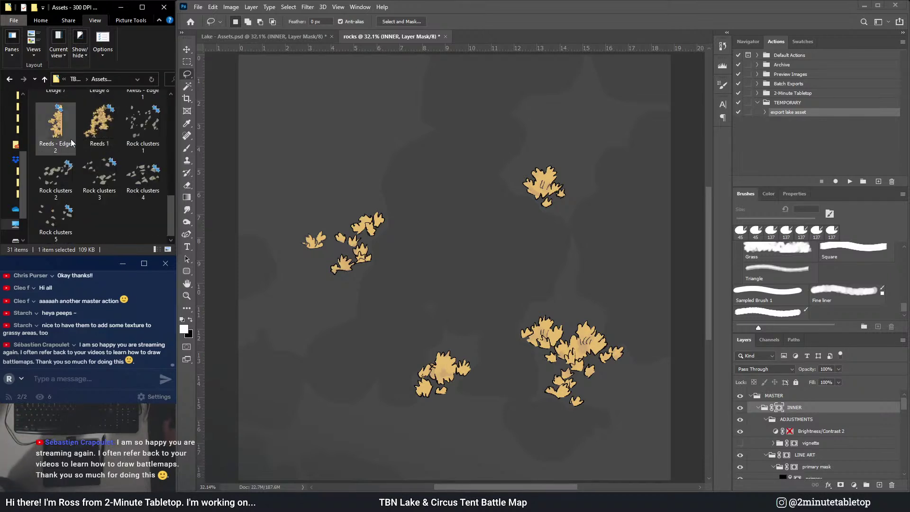
{"action": "scroll", "coordinate": [73, 134], "scroll_direction": "up", "scroll_amount": 10}
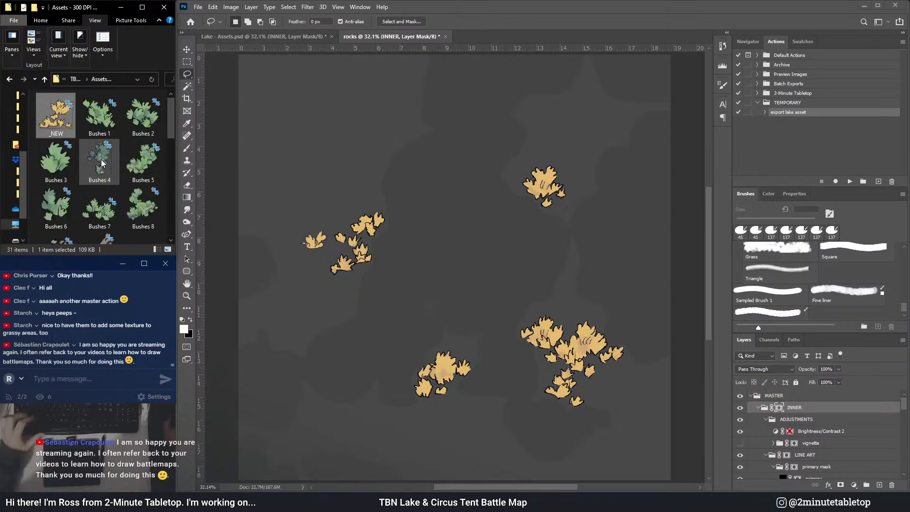
{"action": "key", "text": "F2"}
{"action": "type", "text": "Reeds 2"}
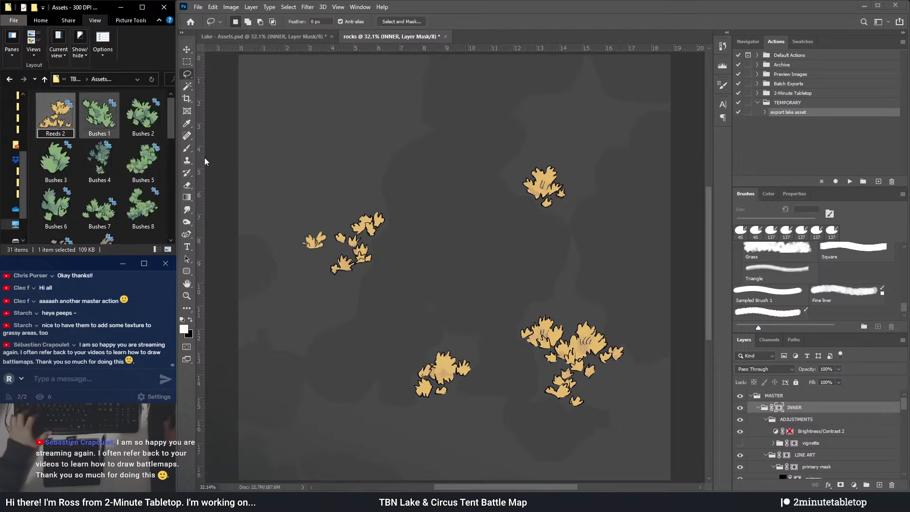
{"action": "left_click", "coordinate": [469, 287]}
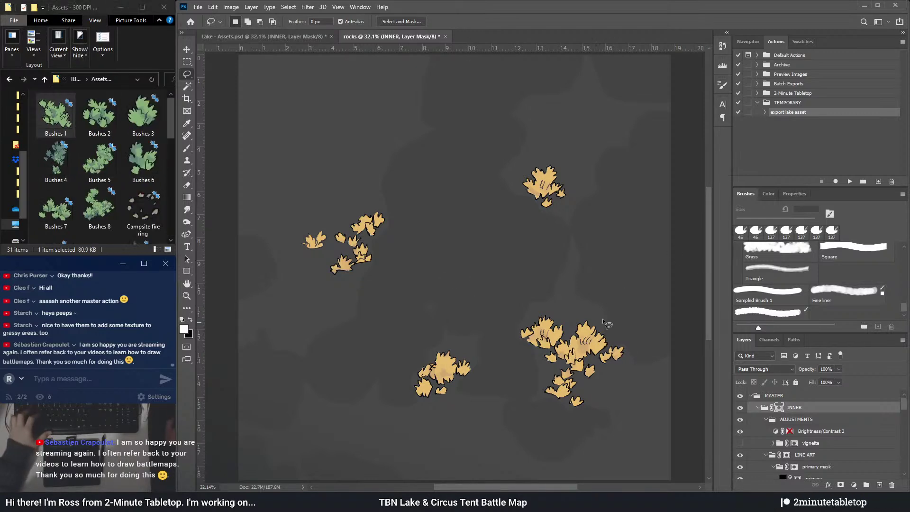
- Select the lower-right reed cluster, export it with the "export lake asset" action and rename the _NEW file as "Reeds 3"
{"action": "left_click_drag", "start_coordinate": [636, 369], "coordinate": [609, 314]}
{"action": "left_click", "coordinate": [849, 181]}
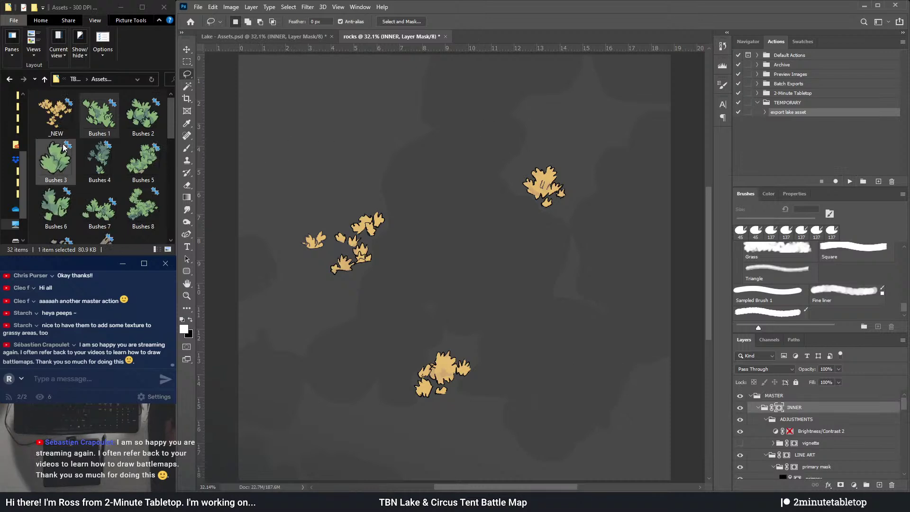
{"action": "left_click", "coordinate": [56, 133]}
{"action": "key", "text": "F2"}
{"action": "type", "text": "Reeds 3"}
{"action": "left_click", "coordinate": [488, 360]}
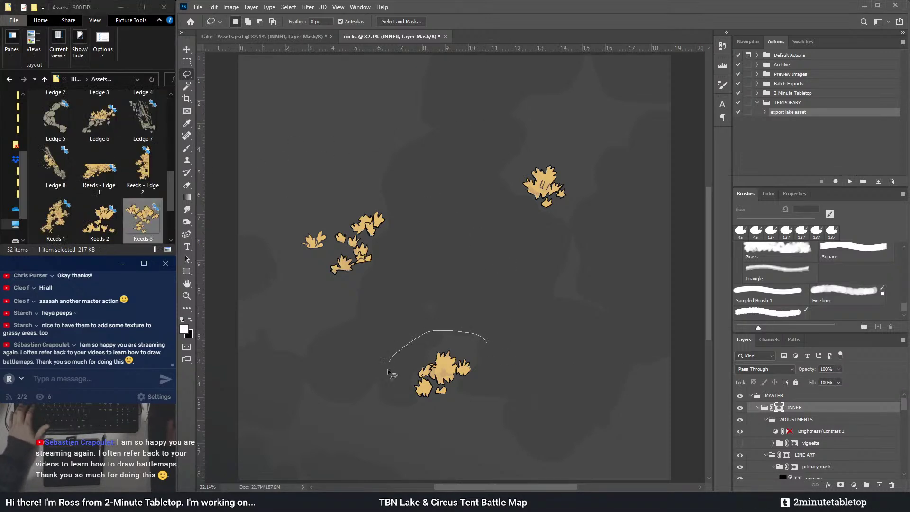
- Select the remaining lower reed cluster, export it with the lake asset action and rename the _NEW file as "Reeds 4"
{"action": "left_click_drag", "start_coordinate": [500, 369], "coordinate": [500, 372]}
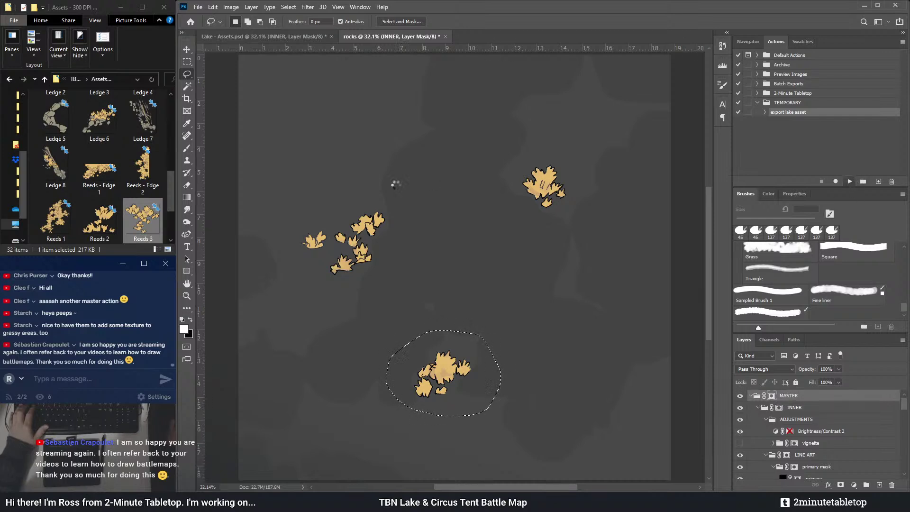
{"action": "key", "text": "F12"}
{"action": "left_click", "coordinate": [55, 134]}
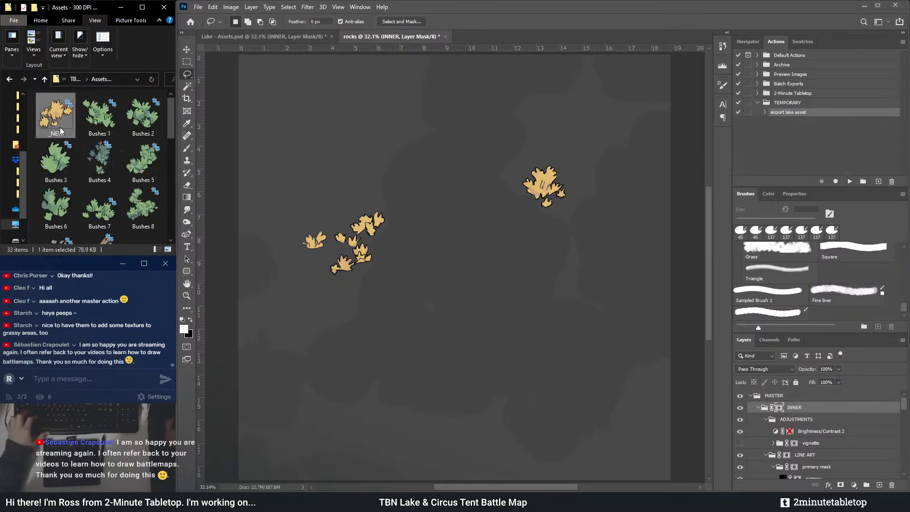
{"action": "key", "text": "F2"}
{"action": "type", "text": "Reeds 4"}
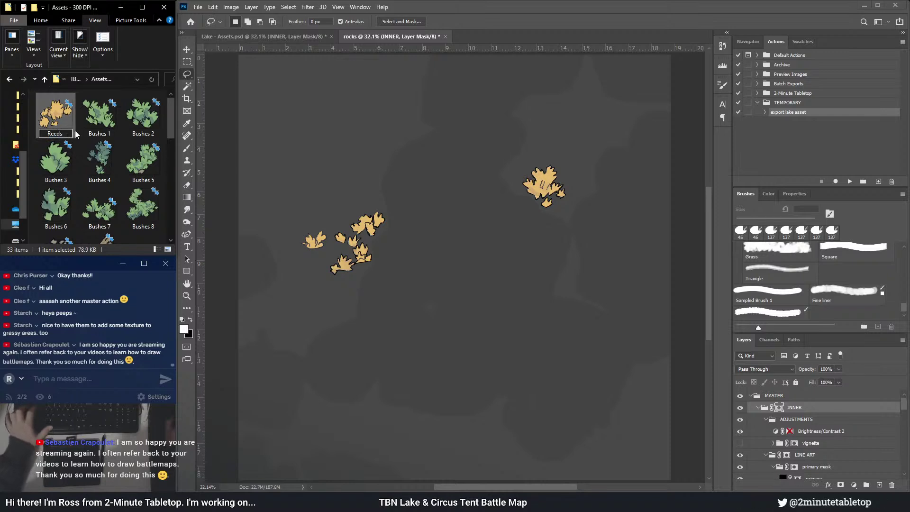
{"action": "left_click", "coordinate": [111, 127]}
- Select the lone upper-right reed clump, export it with the lake asset action and rename the _NEW file as "Reeds 5"
{"action": "left_click", "coordinate": [573, 212]}
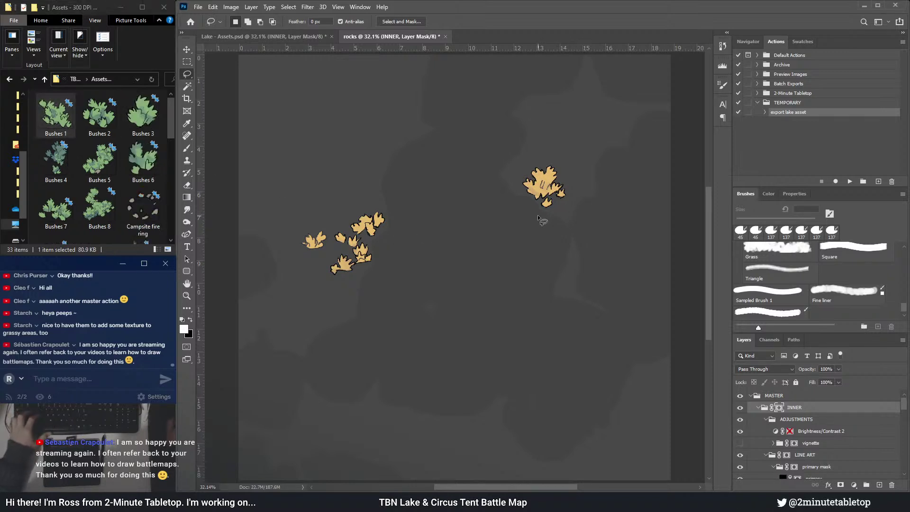
{"action": "left_click_drag", "start_coordinate": [511, 207], "coordinate": [509, 194]}
{"action": "key", "text": "F12"}
{"action": "scroll", "coordinate": [120, 194], "scroll_direction": "down", "scroll_amount": 8}
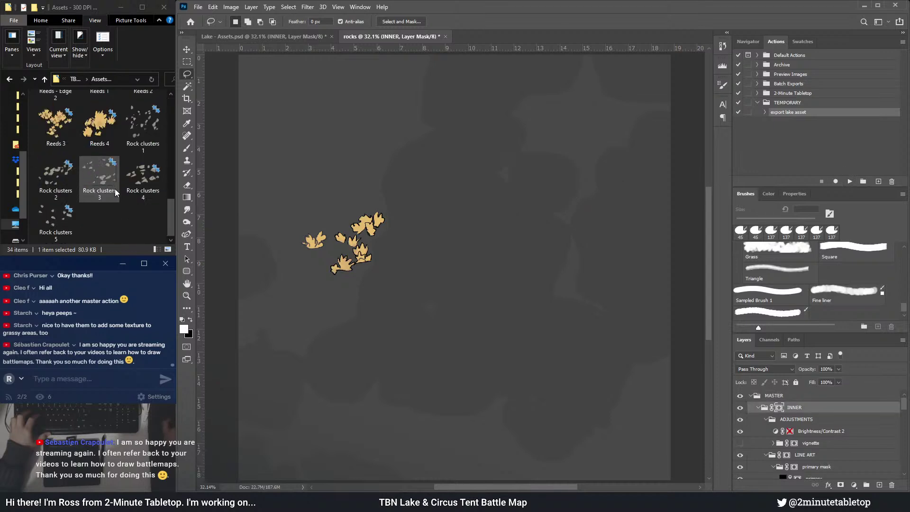
{"action": "scroll", "coordinate": [115, 192], "scroll_direction": "up", "scroll_amount": 8}
{"action": "left_click", "coordinate": [55, 122]}
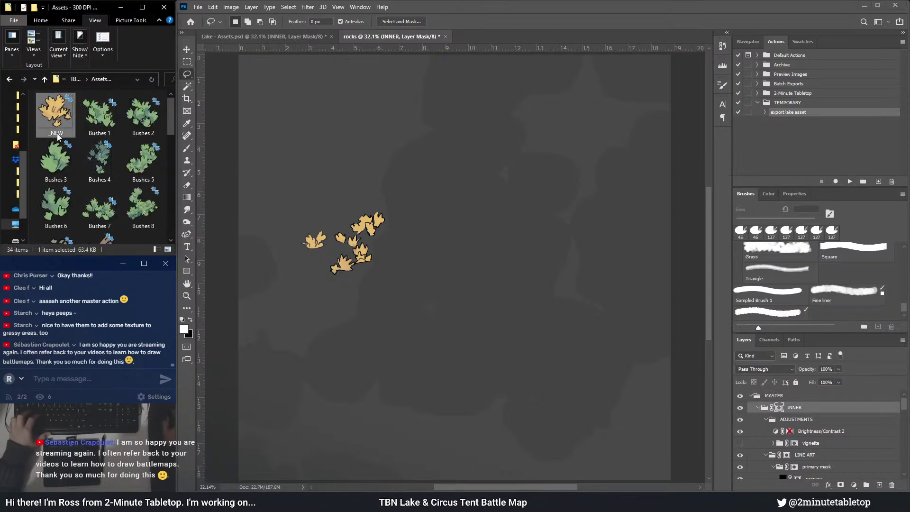
{"action": "left_click", "coordinate": [57, 134]}
{"action": "type", "text": "Reeds 5"}
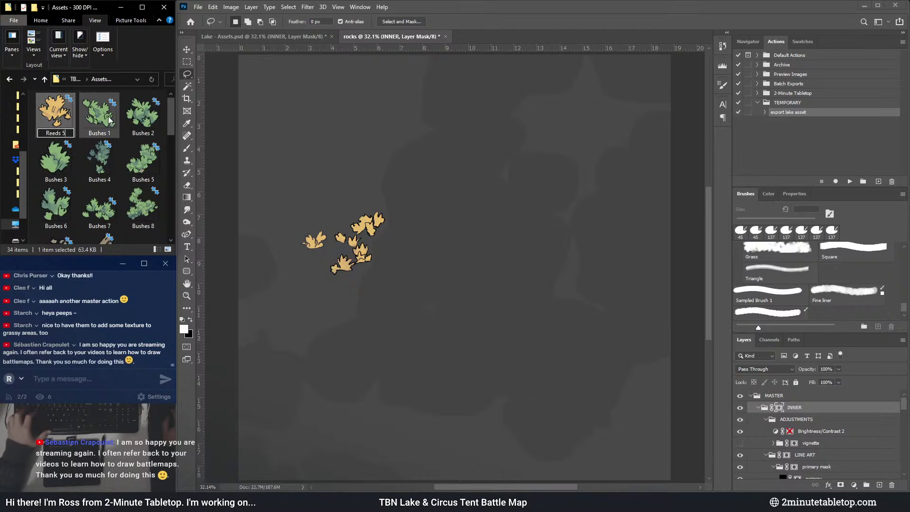
{"action": "left_click", "coordinate": [108, 116]}
- Lasso the detached leaf clump at the far left of the last reed group, delete it and deselect
{"action": "left_click", "coordinate": [354, 284]}
{"action": "scroll", "coordinate": [322, 237], "scroll_direction": "up", "scroll_amount": 5}
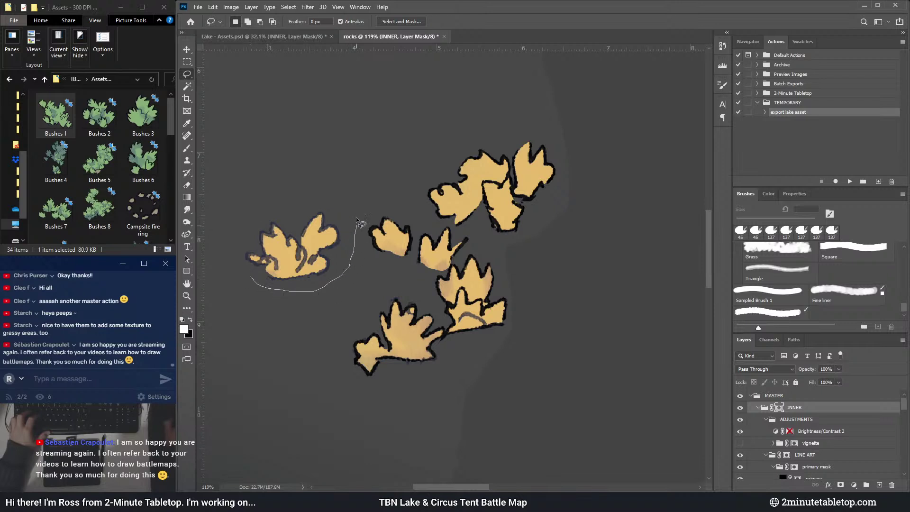
{"action": "left_click_drag", "start_coordinate": [232, 221], "coordinate": [249, 254]}
{"action": "key", "text": "Delete"}
{"action": "key", "text": "ctrl+d"}
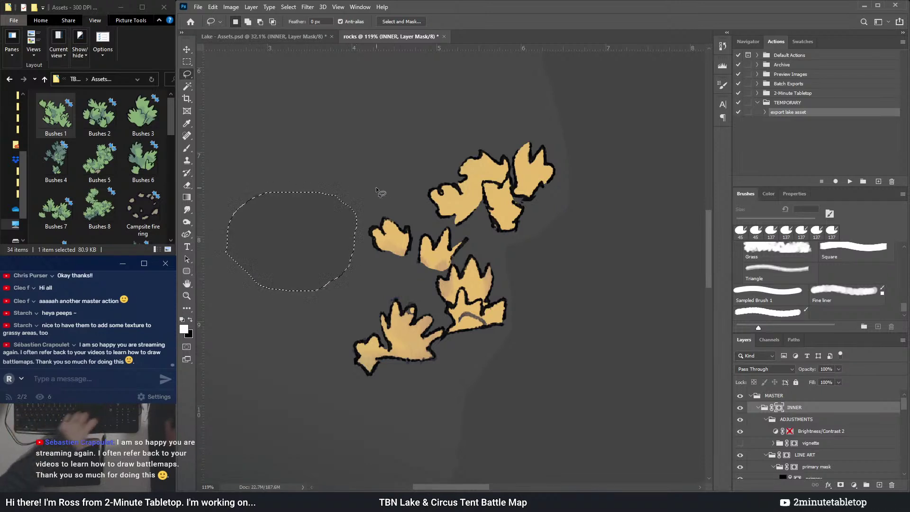
- Select the rest of the last reed group, run the "export lake asset" action and rename the _NEW file as "Reeds 6"
{"action": "mouse_move", "coordinate": [511, 256]}
{"action": "left_mouse_down"}
{"action": "mouse_move", "coordinate": [606, 162]}
{"action": "mouse_move", "coordinate": [425, 114]}
{"action": "mouse_move", "coordinate": [346, 187]}
{"action": "left_mouse_up"}
{"action": "left_click_drag", "start_coordinate": [338, 410], "coordinate": [559, 332]}
{"action": "left_click", "coordinate": [849, 181]}
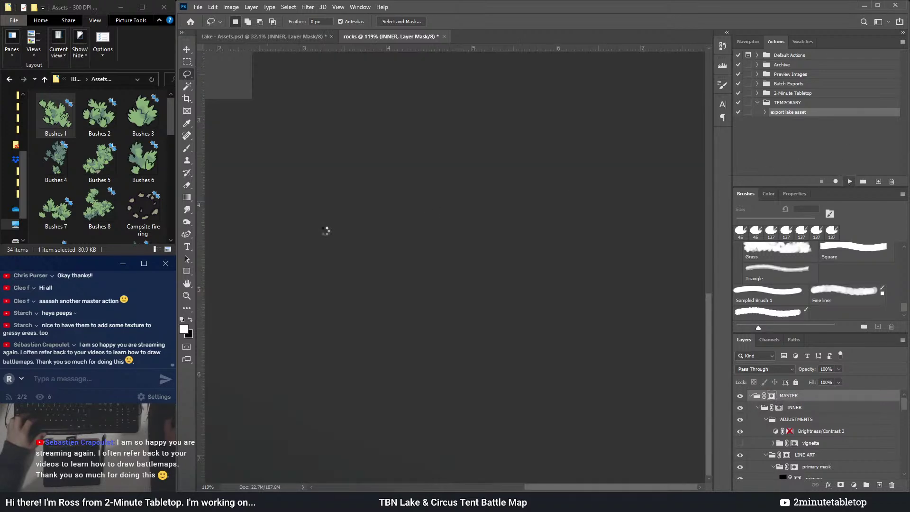
{"action": "scroll", "coordinate": [84, 161], "scroll_direction": "down", "scroll_amount": 10}
{"action": "scroll", "coordinate": [89, 159], "scroll_direction": "up", "scroll_amount": 10}
{"action": "left_click", "coordinate": [61, 123]}
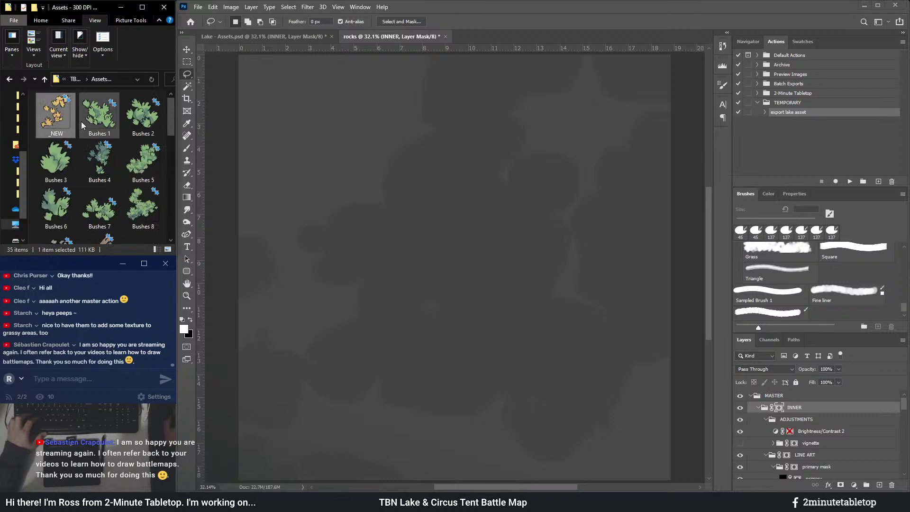
{"action": "key", "text": "F2"}
{"action": "type", "text": "Reeds 6"}
{"action": "key", "text": "Return"}
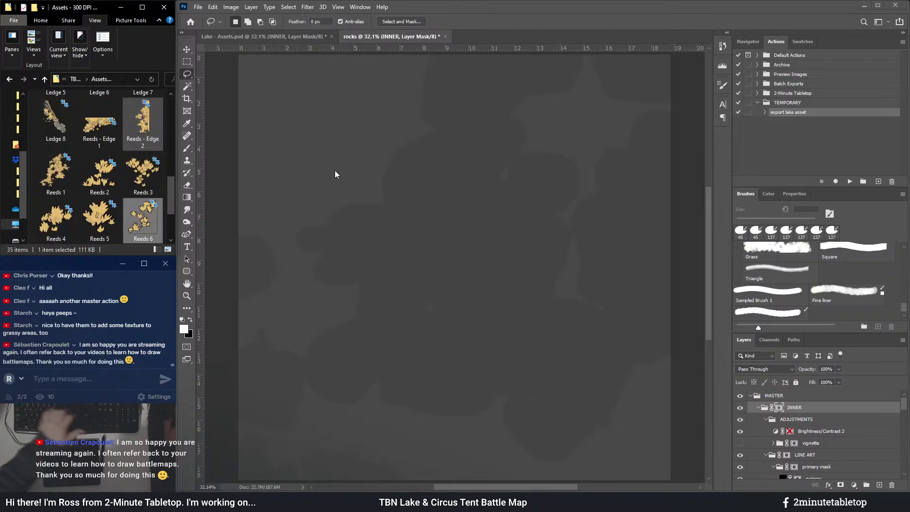
- Close the emptied "rocks" document and return to Lake - Assets.psd
{"action": "left_click", "coordinate": [412, 218]}
{"action": "scroll", "coordinate": [445, 130], "scroll_direction": "down", "scroll_amount": 1}
{"action": "left_click", "coordinate": [444, 37]}
{"action": "left_click", "coordinate": [444, 189]}
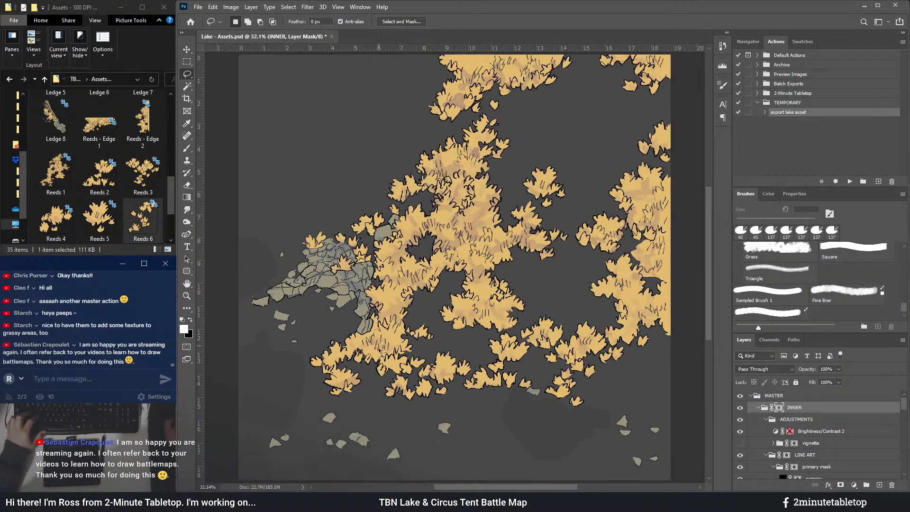
- Load the rocks group's mask as a selection, examine its outline where the stone ledge meets the reeds, and deselect
{"action": "scroll", "coordinate": [781, 430], "scroll_direction": "down", "scroll_amount": 5}
{"action": "scroll", "coordinate": [785, 431], "scroll_direction": "down", "scroll_amount": 2}
{"action": "scroll", "coordinate": [846, 428], "scroll_direction": "down", "scroll_amount": 5}
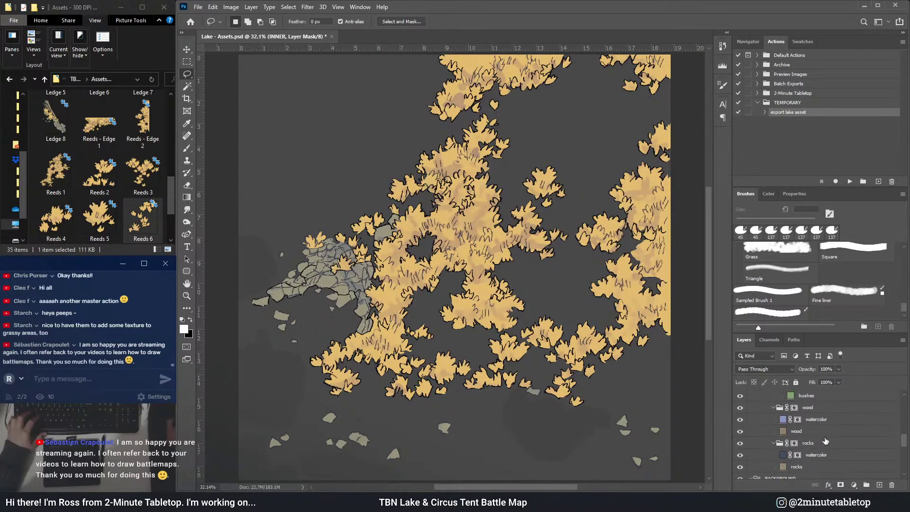
{"action": "scroll", "coordinate": [819, 441], "scroll_direction": "down", "scroll_amount": 2}
{"action": "left_click", "coordinate": [794, 421], "text": "ctrl"}
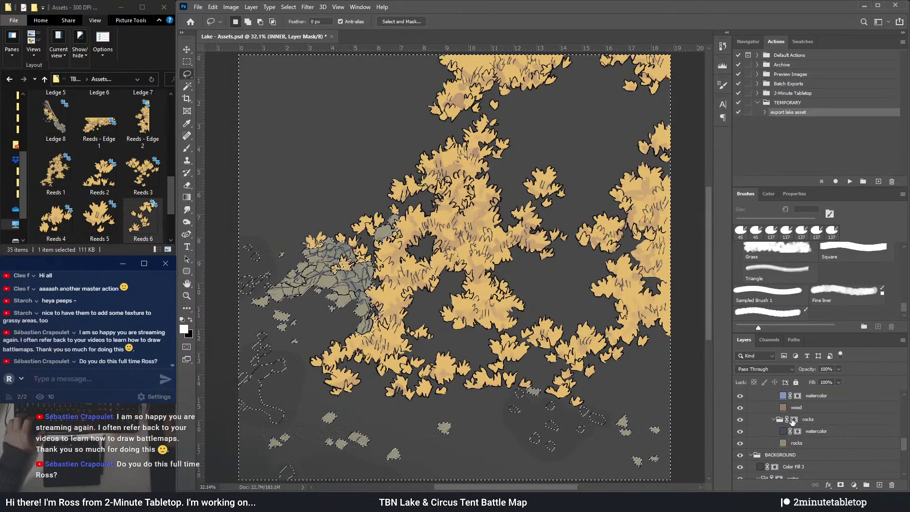
{"action": "scroll", "coordinate": [364, 266], "scroll_direction": "up", "scroll_amount": 6}
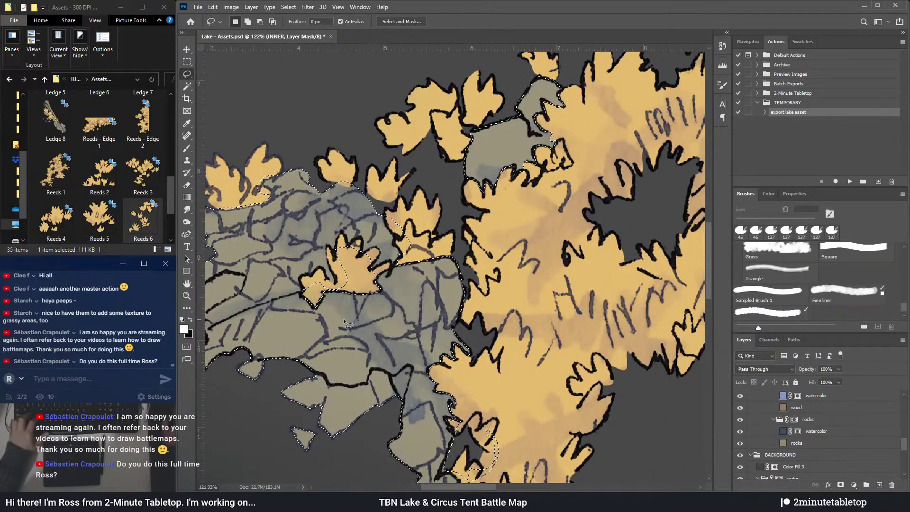
{"action": "scroll", "coordinate": [464, 247], "scroll_direction": "down", "scroll_amount": 4}
{"action": "scroll", "coordinate": [456, 292], "scroll_direction": "up", "scroll_amount": 4}
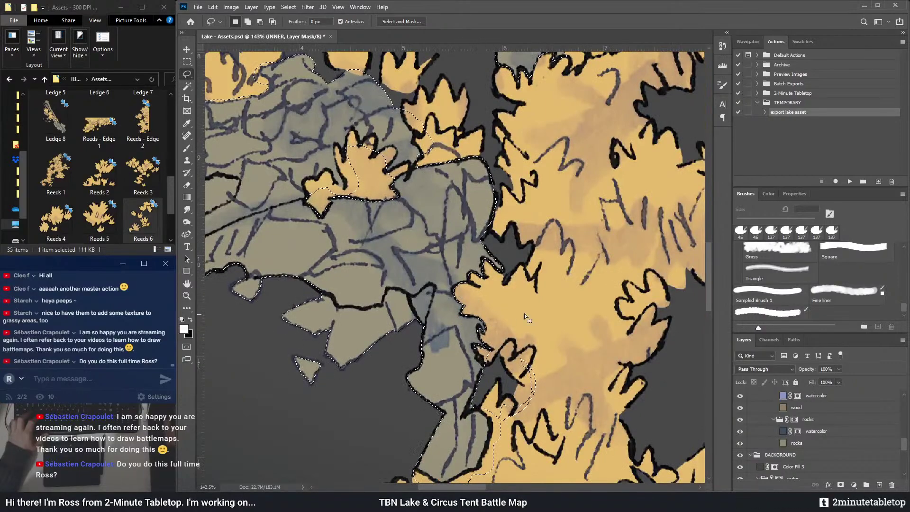
{"action": "scroll", "coordinate": [491, 228], "scroll_direction": "down", "scroll_amount": 4}
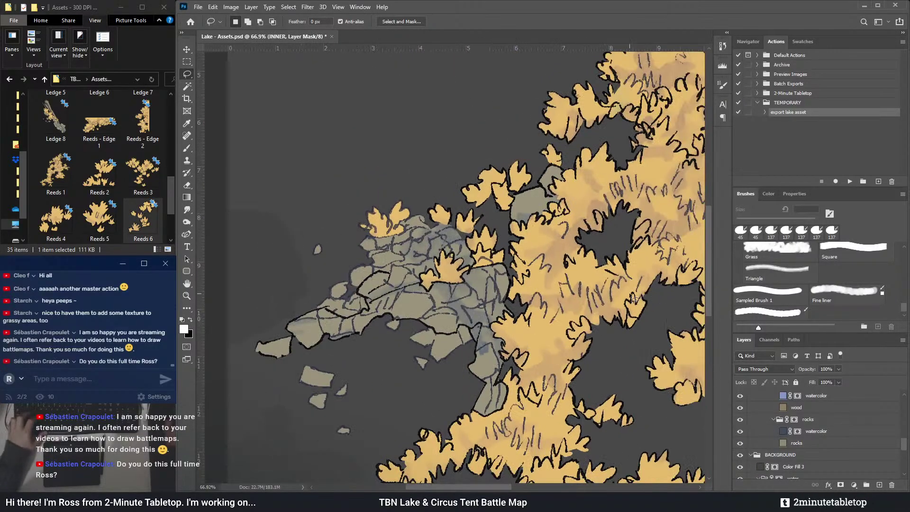
- On the INNER layer mask, lasso the band of reeds curving around the stone ledge, delete it and deselect
{"action": "scroll", "coordinate": [796, 426], "scroll_direction": "up", "scroll_amount": 6}
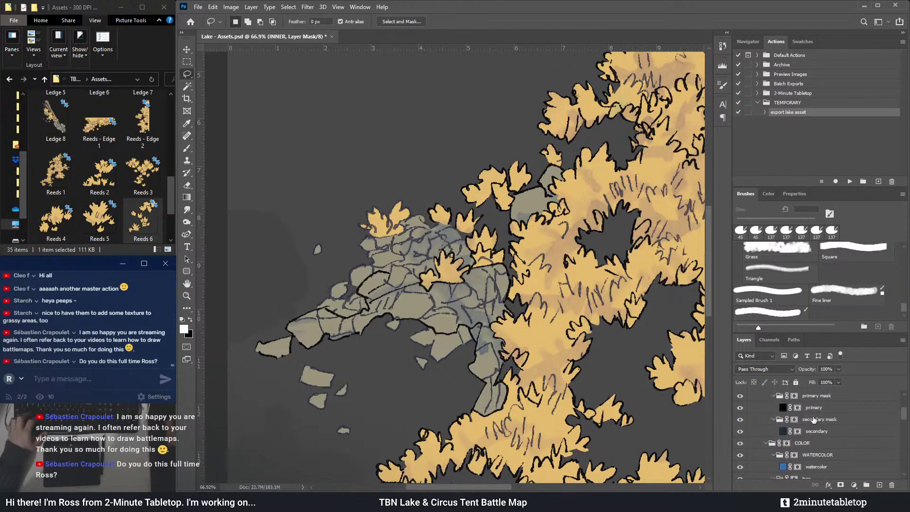
{"action": "key", "text": "b"}
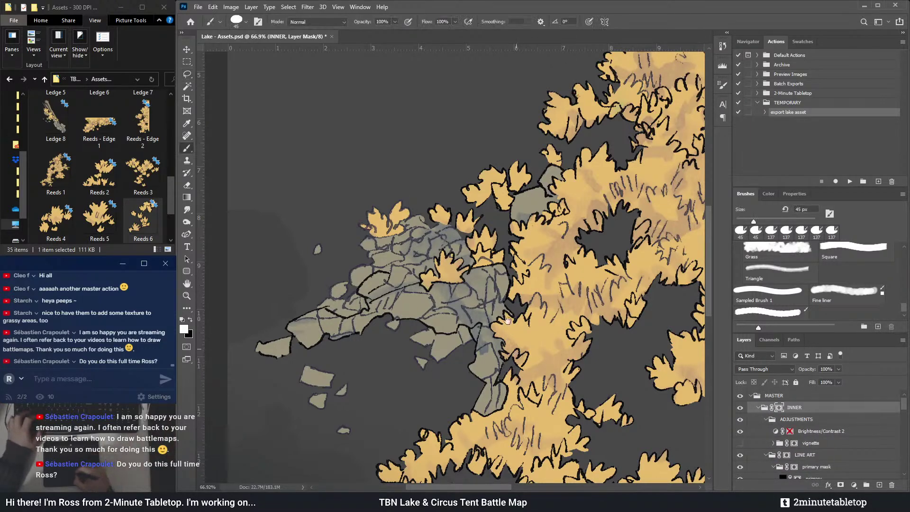
{"action": "left_click_drag", "start_coordinate": [484, 333], "coordinate": [452, 243]}
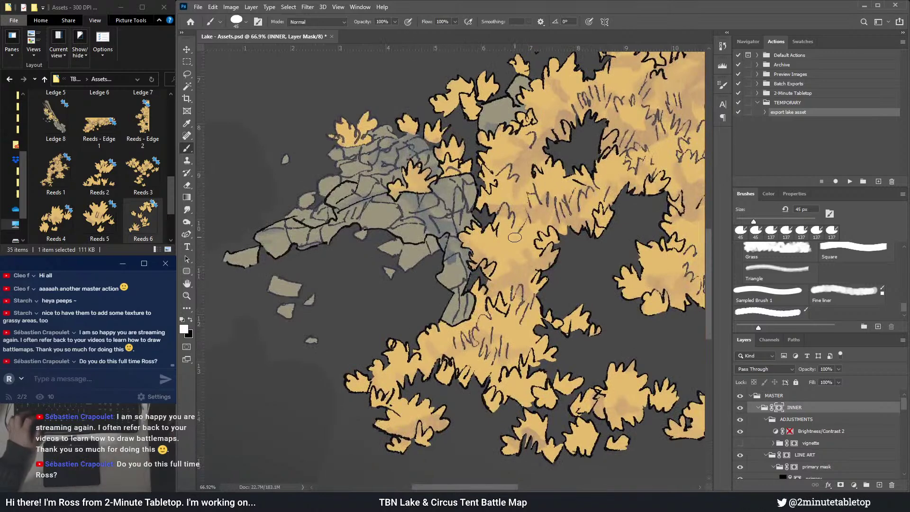
{"action": "scroll", "coordinate": [363, 166], "scroll_direction": "down", "scroll_amount": 5}
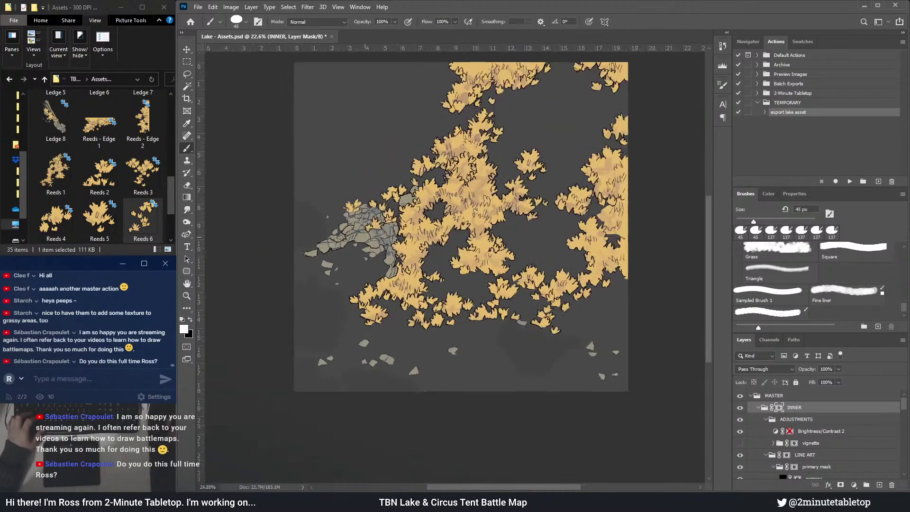
{"action": "scroll", "coordinate": [363, 294], "scroll_direction": "up", "scroll_amount": 3}
{"action": "scroll", "coordinate": [363, 294], "scroll_direction": "up", "scroll_amount": 2}
{"action": "left_click", "coordinate": [186, 73]}
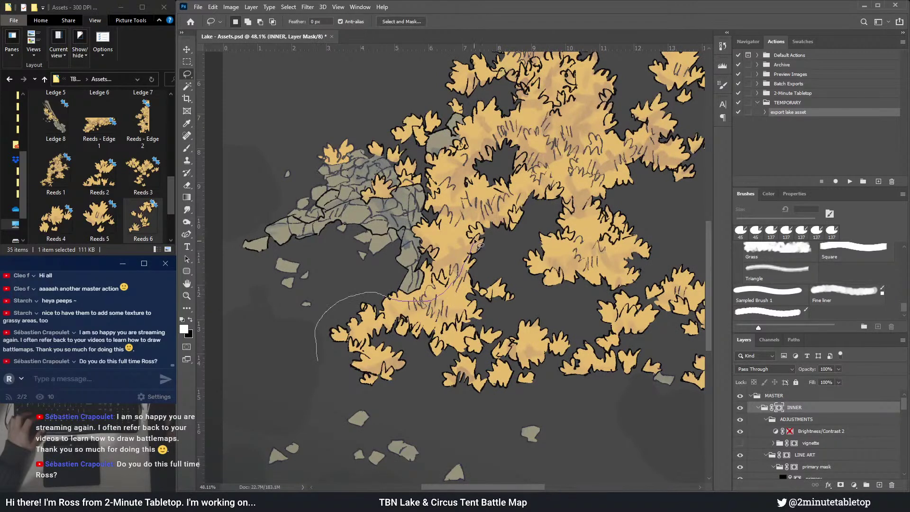
{"action": "left_click_drag", "start_coordinate": [421, 154], "coordinate": [400, 146]}
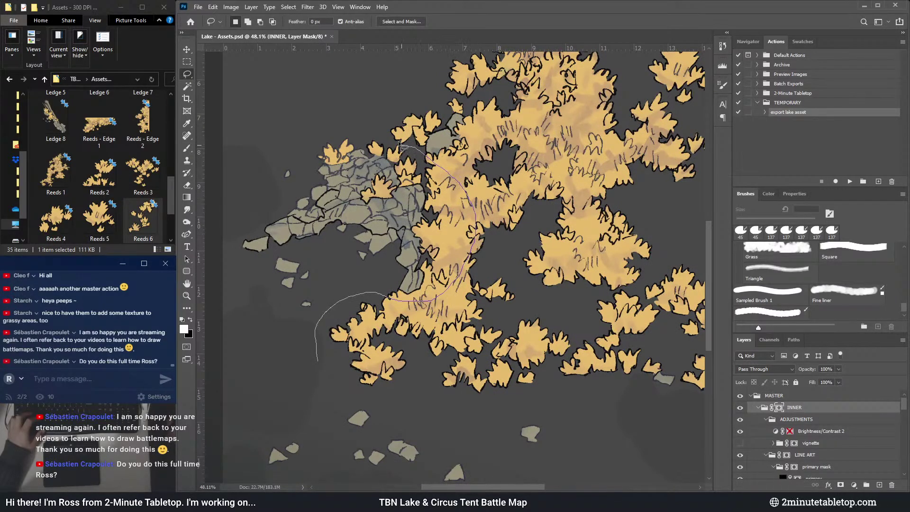
{"action": "mouse_move", "coordinate": [565, 149]}
{"action": "left_mouse_down"}
{"action": "mouse_move", "coordinate": [570, 285]}
{"action": "mouse_move", "coordinate": [469, 414]}
{"action": "mouse_move", "coordinate": [375, 414]}
{"action": "mouse_move", "coordinate": [321, 396]}
{"action": "left_mouse_up"}
{"action": "key", "text": "Delete"}
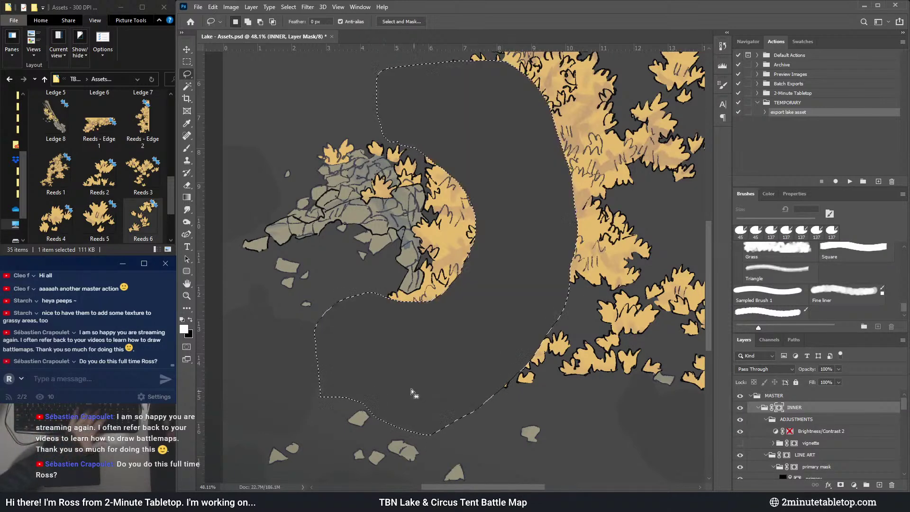
{"action": "key", "text": "ctrl+d"}
- Paint black on the INNER mask to hide the upper part of the leftover reeds beside the stone ledge
{"action": "scroll", "coordinate": [350, 114], "scroll_direction": "up", "scroll_amount": 1}
{"action": "scroll", "coordinate": [415, 160], "scroll_direction": "up", "scroll_amount": 8}
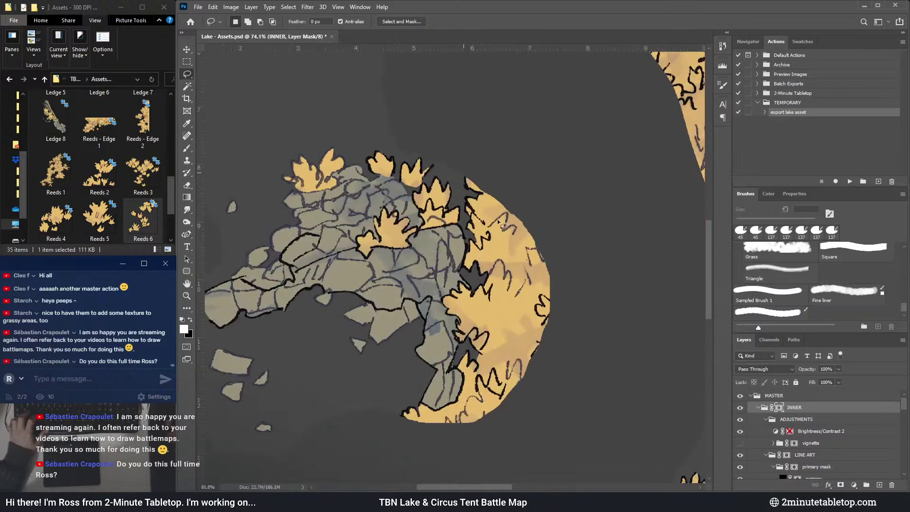
{"action": "key", "text": "b"}
{"action": "left_click_drag", "start_coordinate": [482, 175], "coordinate": [490, 180]}
{"action": "key", "text": "x"}
{"action": "mouse_move", "coordinate": [461, 127]}
{"action": "left_mouse_down"}
{"action": "mouse_move", "coordinate": [467, 165]}
{"action": "mouse_move", "coordinate": [491, 206]}
{"action": "left_mouse_up"}
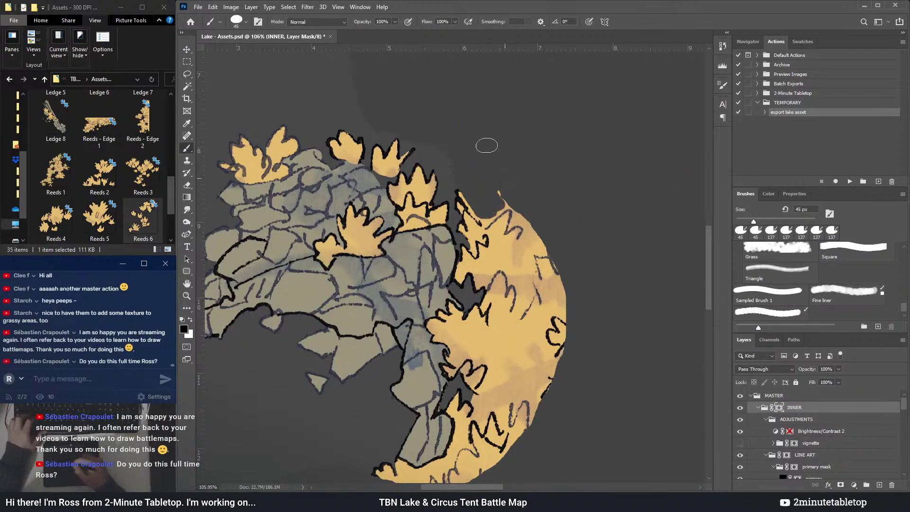
{"action": "mouse_move", "coordinate": [496, 207]}
{"action": "left_mouse_down"}
{"action": "mouse_move", "coordinate": [489, 174]}
{"action": "mouse_move", "coordinate": [529, 226]}
{"action": "mouse_move", "coordinate": [456, 174]}
{"action": "mouse_move", "coordinate": [557, 288]}
{"action": "mouse_move", "coordinate": [549, 364]}
{"action": "mouse_move", "coordinate": [512, 275]}
{"action": "left_mouse_up"}
{"action": "mouse_move", "coordinate": [521, 306]}
{"action": "left_mouse_down"}
{"action": "mouse_move", "coordinate": [497, 244]}
{"action": "mouse_move", "coordinate": [474, 240]}
{"action": "mouse_move", "coordinate": [483, 259]}
{"action": "mouse_move", "coordinate": [471, 240]}
{"action": "mouse_move", "coordinate": [467, 270]}
{"action": "left_mouse_up"}
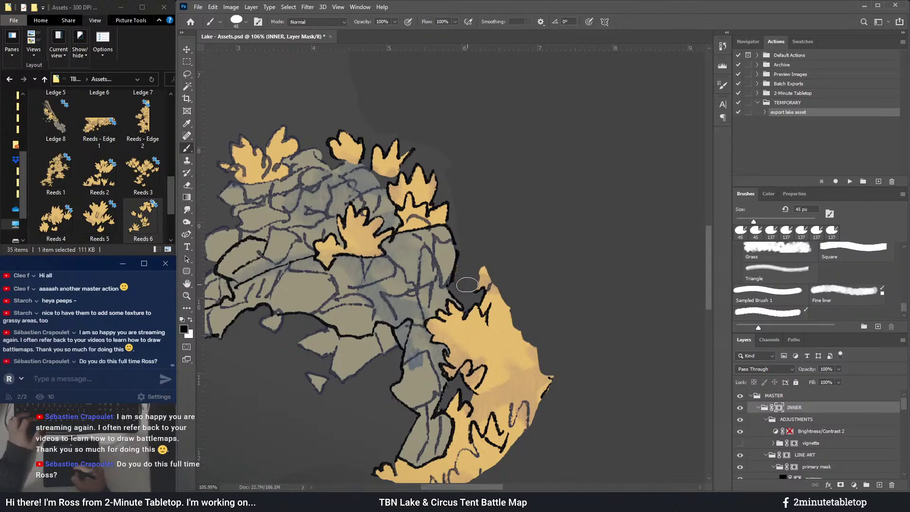
- Mask out the lower leftover reeds and the lowest stone of the ledge, leaving one leaf clump beside the remaining stones
{"action": "mouse_move", "coordinate": [467, 284]}
{"action": "left_mouse_down"}
{"action": "mouse_move", "coordinate": [491, 261]}
{"action": "mouse_move", "coordinate": [478, 303]}
{"action": "mouse_move", "coordinate": [523, 327]}
{"action": "left_mouse_up"}
{"action": "scroll", "coordinate": [530, 295], "scroll_direction": "down", "scroll_amount": 5}
{"action": "mouse_move", "coordinate": [531, 294]}
{"action": "left_mouse_down"}
{"action": "mouse_move", "coordinate": [524, 220]}
{"action": "mouse_move", "coordinate": [507, 303]}
{"action": "left_mouse_up"}
{"action": "left_click_drag", "start_coordinate": [498, 206], "coordinate": [490, 318]}
{"action": "left_click_drag", "start_coordinate": [496, 282], "coordinate": [460, 278]}
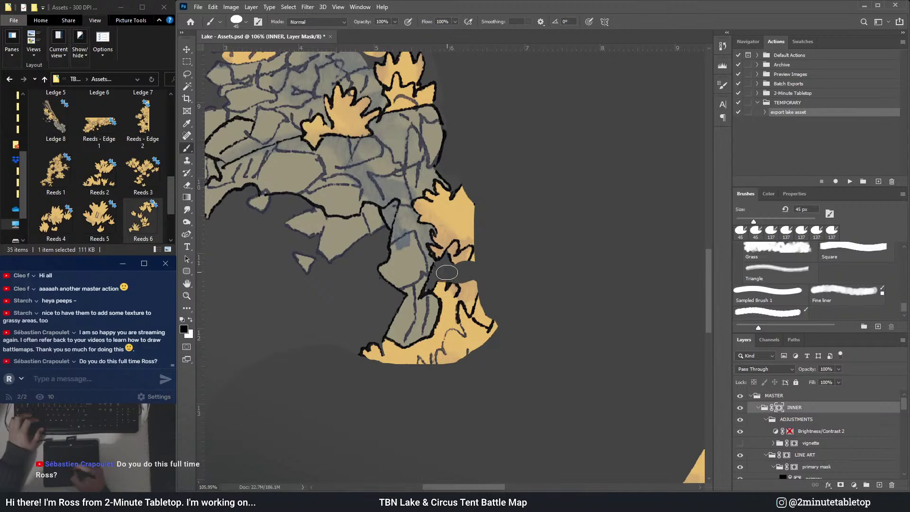
{"action": "left_click_drag", "start_coordinate": [446, 272], "coordinate": [437, 303]}
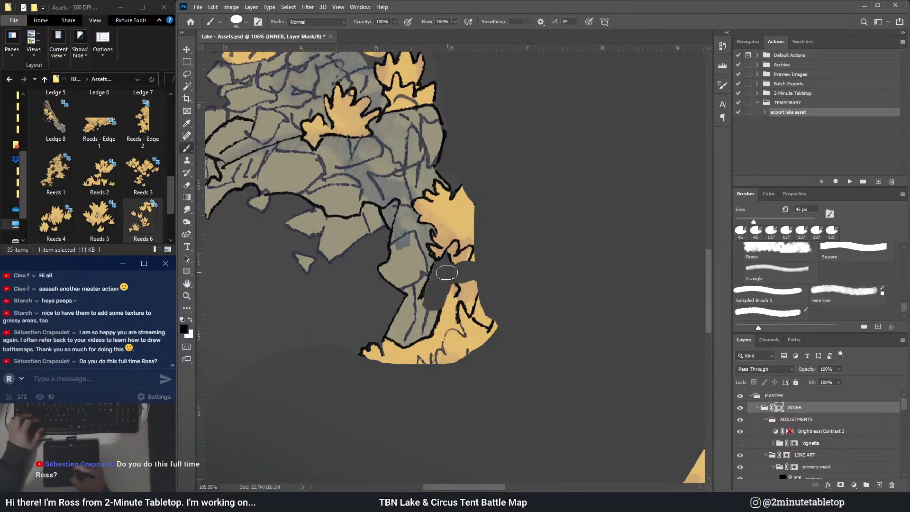
{"action": "mouse_move", "coordinate": [446, 272]}
{"action": "left_mouse_down"}
{"action": "mouse_move", "coordinate": [402, 304]}
{"action": "mouse_move", "coordinate": [394, 323]}
{"action": "mouse_move", "coordinate": [450, 315]}
{"action": "mouse_move", "coordinate": [471, 289]}
{"action": "mouse_move", "coordinate": [463, 277]}
{"action": "mouse_move", "coordinate": [362, 349]}
{"action": "left_mouse_up"}
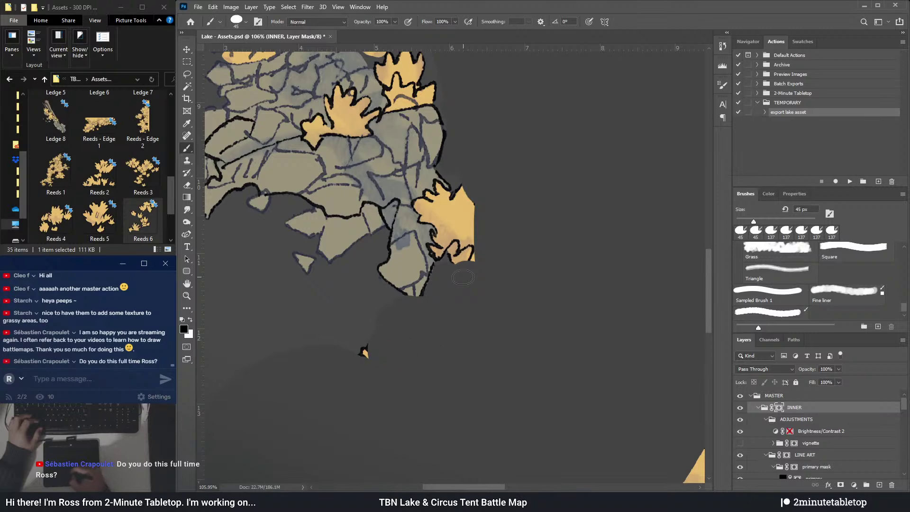
- Brush away most of the last leaf clump touching the ledge's lower stones on the INNER mask
{"action": "scroll", "coordinate": [522, 382], "scroll_direction": "down", "scroll_amount": 1}
{"action": "scroll", "coordinate": [522, 382], "scroll_direction": "down", "scroll_amount": 5}
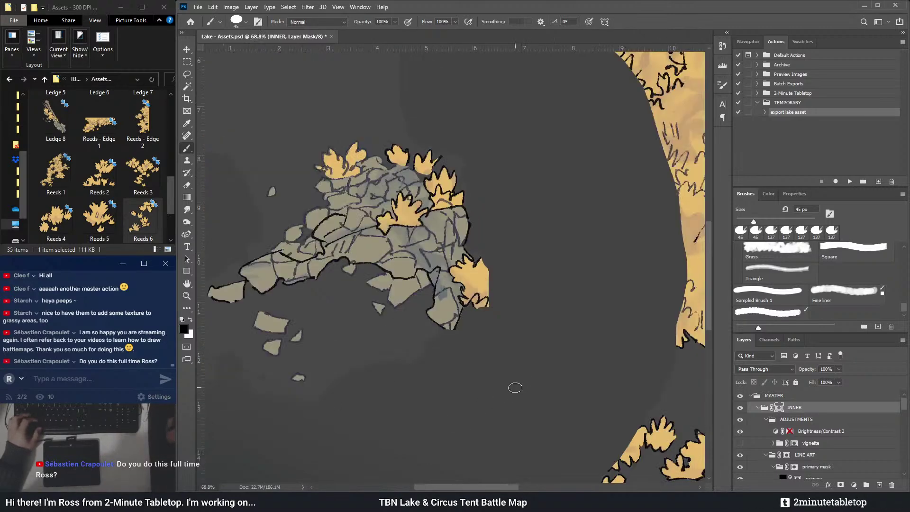
{"action": "scroll", "coordinate": [442, 336], "scroll_direction": "up", "scroll_amount": 5}
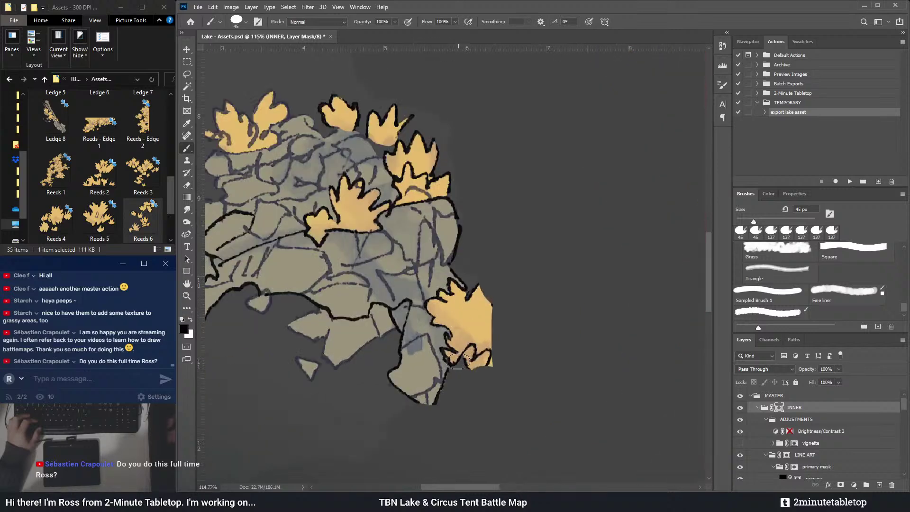
{"action": "scroll", "coordinate": [412, 331], "scroll_direction": "up", "scroll_amount": 2}
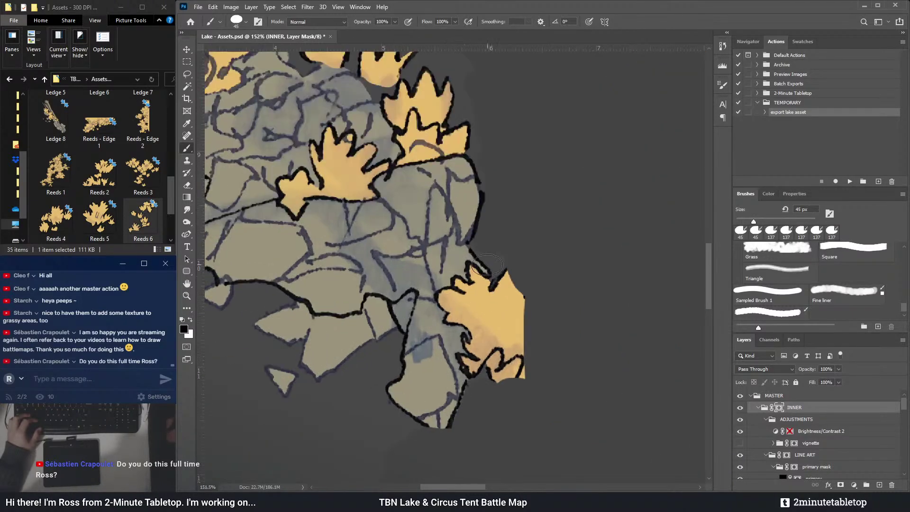
{"action": "mouse_move", "coordinate": [486, 257]}
{"action": "left_mouse_down"}
{"action": "mouse_move", "coordinate": [468, 267]}
{"action": "mouse_move", "coordinate": [462, 257]}
{"action": "mouse_move", "coordinate": [459, 300]}
{"action": "mouse_move", "coordinate": [494, 268]}
{"action": "mouse_move", "coordinate": [506, 270]}
{"action": "mouse_move", "coordinate": [462, 258]}
{"action": "mouse_move", "coordinate": [480, 266]}
{"action": "mouse_move", "coordinate": [423, 262]}
{"action": "mouse_move", "coordinate": [425, 251]}
{"action": "mouse_move", "coordinate": [462, 260]}
{"action": "left_mouse_up"}
{"action": "key", "text": "x"}
{"action": "key", "text": "x"}
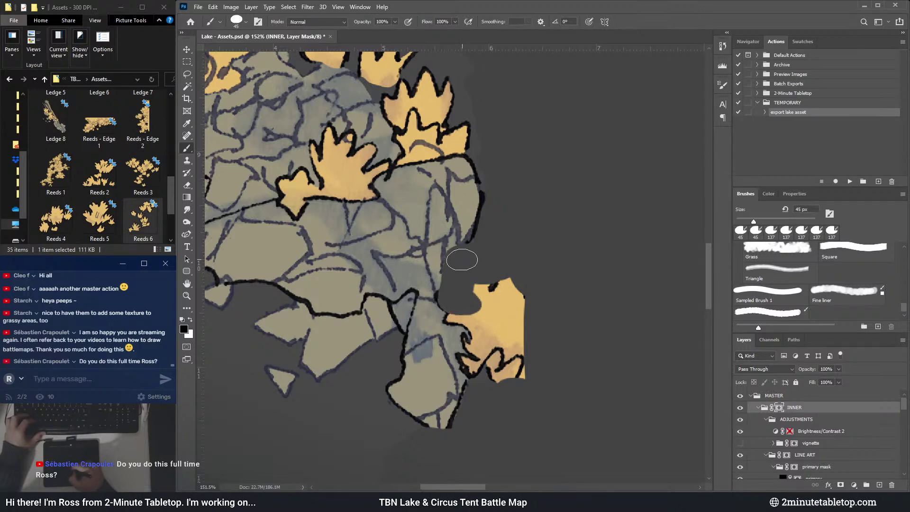
{"action": "mouse_move", "coordinate": [462, 260]}
{"action": "left_mouse_down"}
{"action": "mouse_move", "coordinate": [511, 323]}
{"action": "mouse_move", "coordinate": [517, 367]}
{"action": "mouse_move", "coordinate": [505, 338]}
{"action": "left_mouse_up"}
{"action": "left_click_drag", "start_coordinate": [456, 273], "coordinate": [468, 218]}
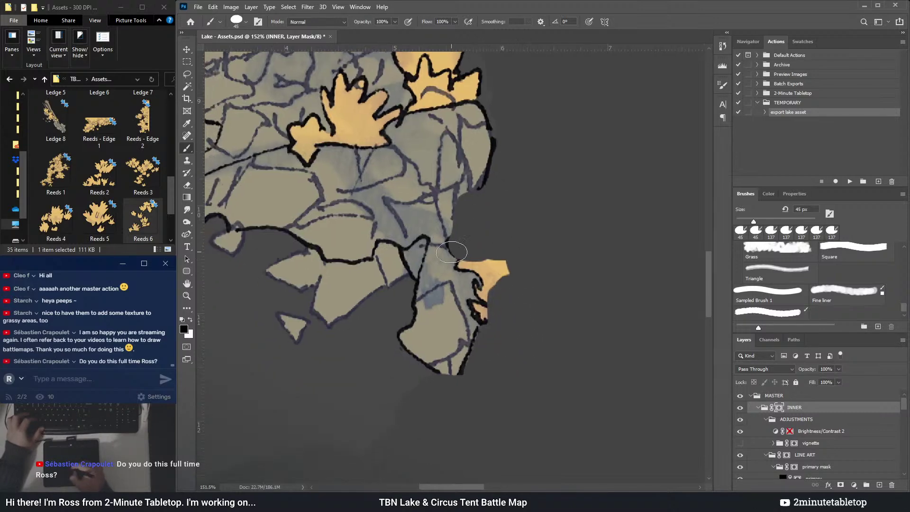
- Paint a gap in the mask between the ledge's main body and its lowest remaining stone, retouching the stone outlines
{"action": "scroll", "coordinate": [521, 293], "scroll_direction": "down", "scroll_amount": 4}
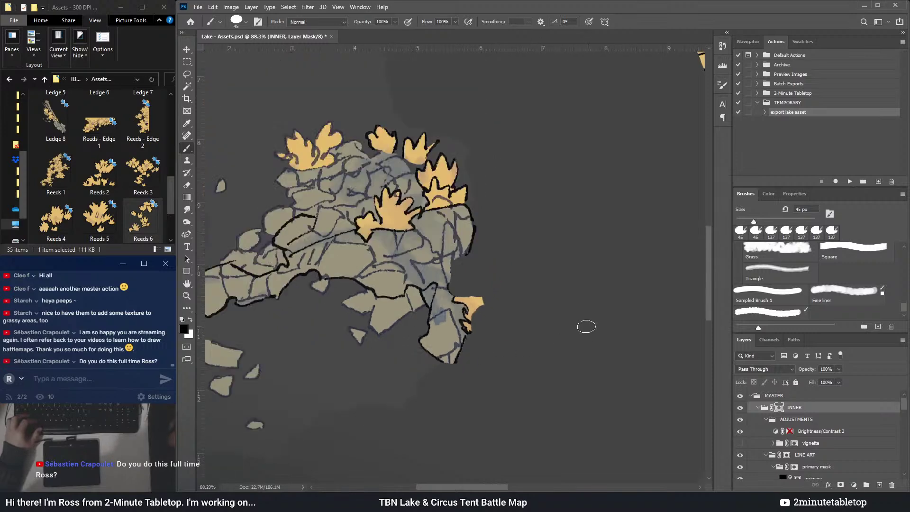
{"action": "scroll", "coordinate": [453, 315], "scroll_direction": "up", "scroll_amount": 1}
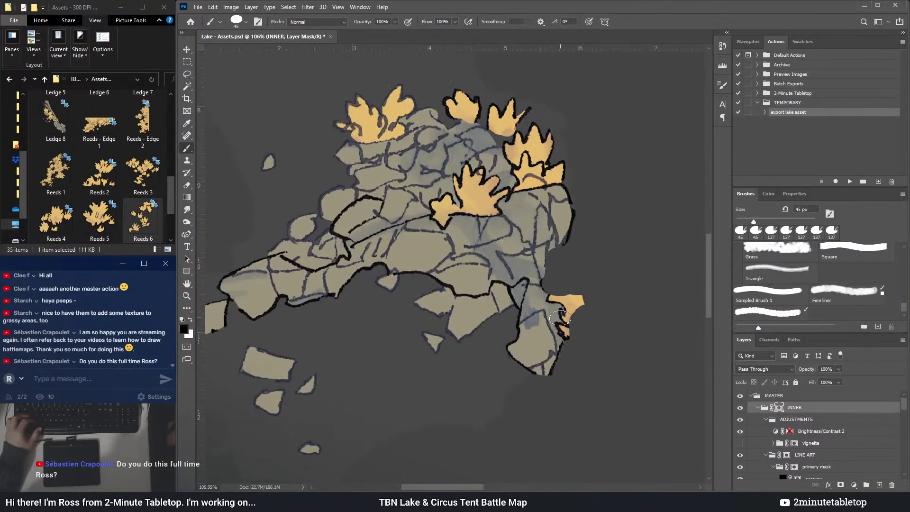
{"action": "scroll", "coordinate": [560, 318], "scroll_direction": "up", "scroll_amount": 1}
{"action": "scroll", "coordinate": [560, 320], "scroll_direction": "down", "scroll_amount": 2}
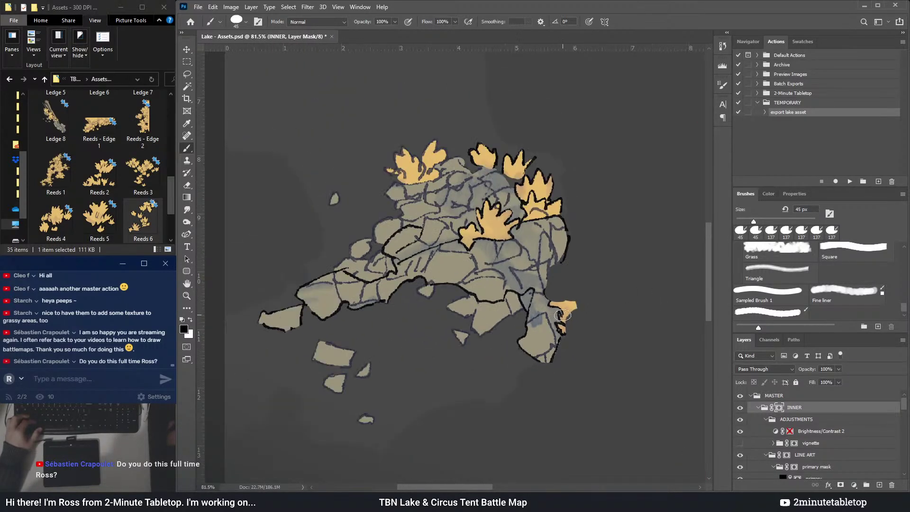
{"action": "scroll", "coordinate": [562, 314], "scroll_direction": "up", "scroll_amount": 3}
{"action": "left_click_drag", "start_coordinate": [546, 279], "coordinate": [517, 249]}
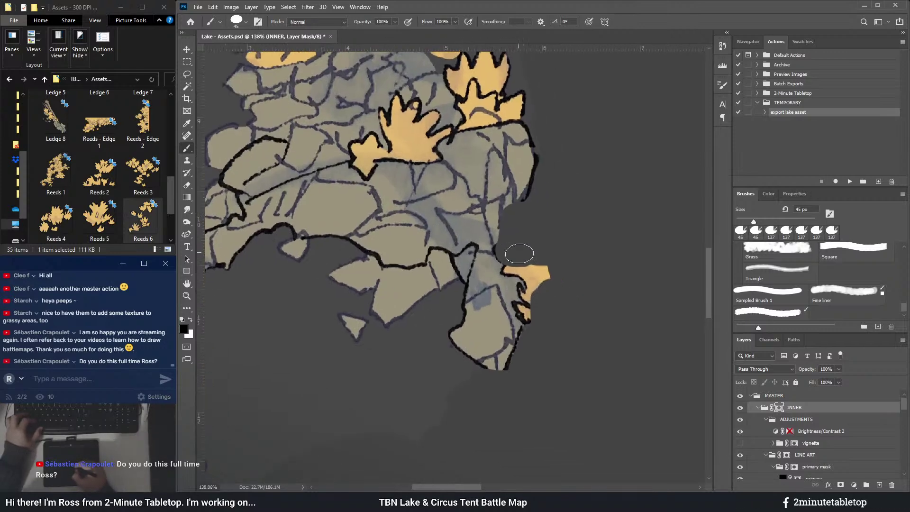
{"action": "left_click_drag", "start_coordinate": [454, 294], "coordinate": [485, 277]}
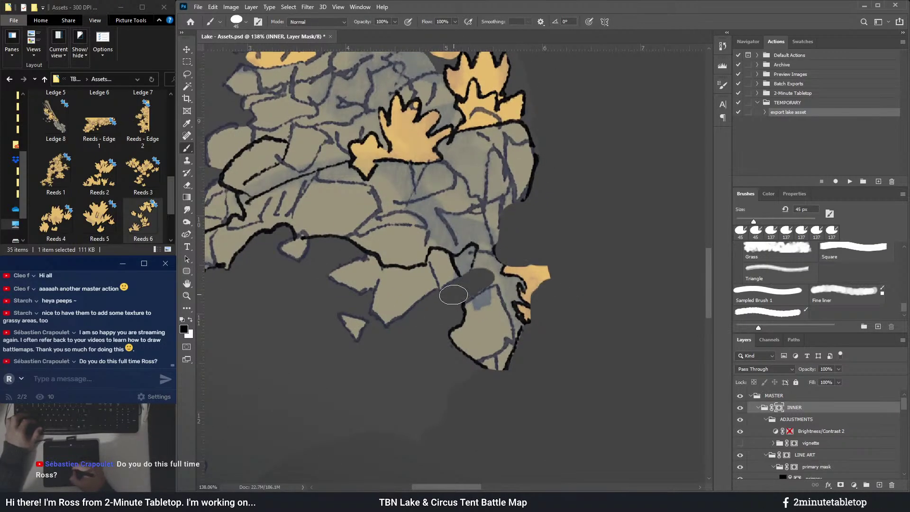
{"action": "key", "text": "x"}
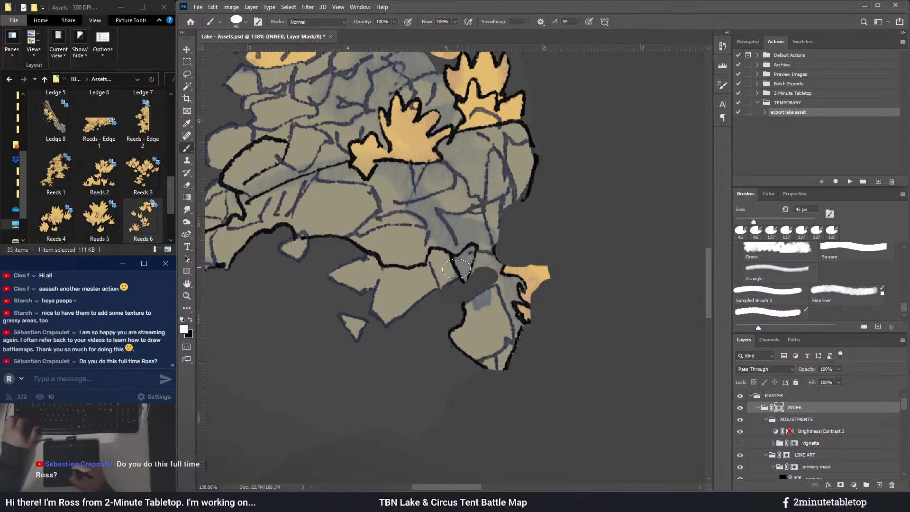
{"action": "key", "text": "x"}
{"action": "key", "text": "x"}
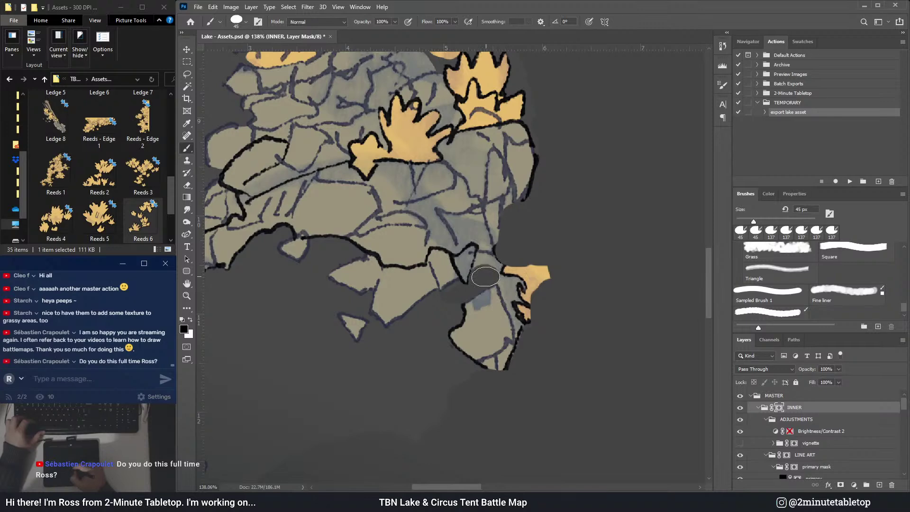
{"action": "mouse_move", "coordinate": [485, 277]}
{"action": "left_mouse_down"}
{"action": "mouse_move", "coordinate": [488, 244]}
{"action": "mouse_move", "coordinate": [502, 239]}
{"action": "mouse_move", "coordinate": [485, 262]}
{"action": "left_mouse_up"}
- Mask out the remaining reed fragments and stray stone slivers beside the detached lower stone
{"action": "key", "text": "x"}
{"action": "key", "text": "x"}
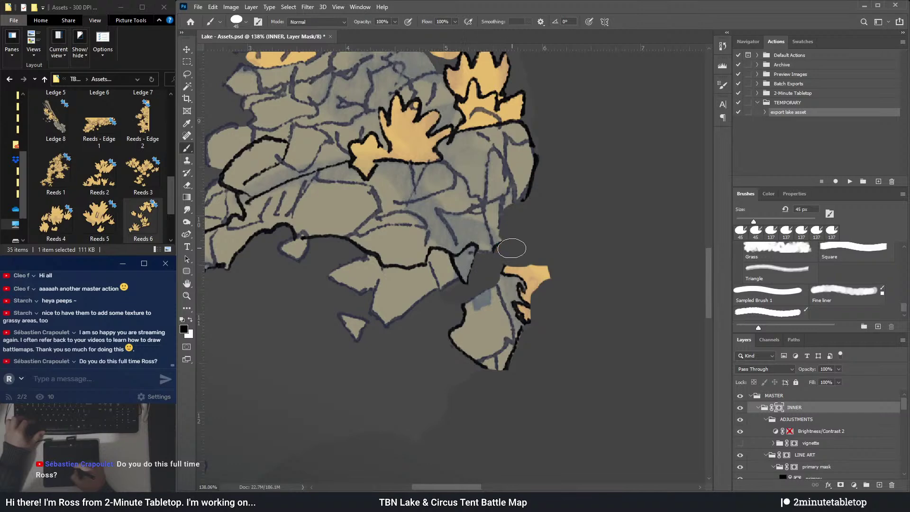
{"action": "left_click_drag", "start_coordinate": [503, 269], "coordinate": [504, 268]}
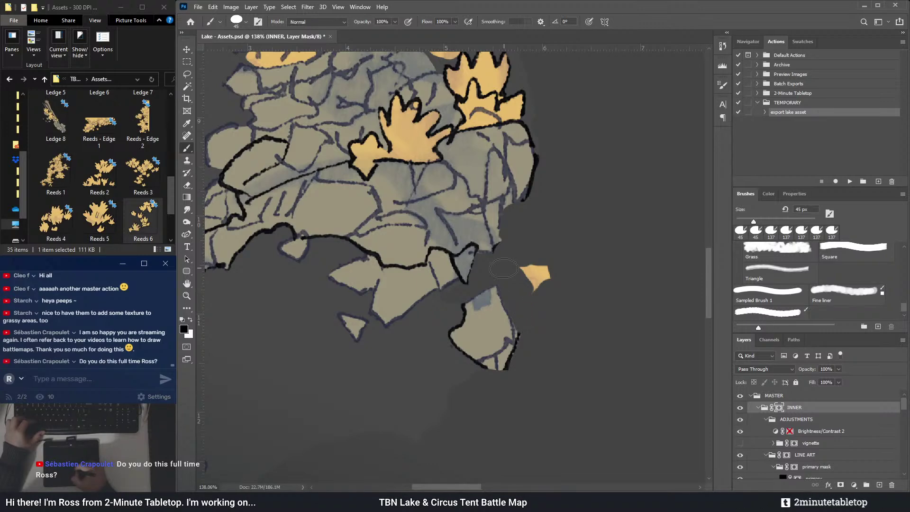
{"action": "left_click_drag", "start_coordinate": [504, 269], "coordinate": [504, 268]}
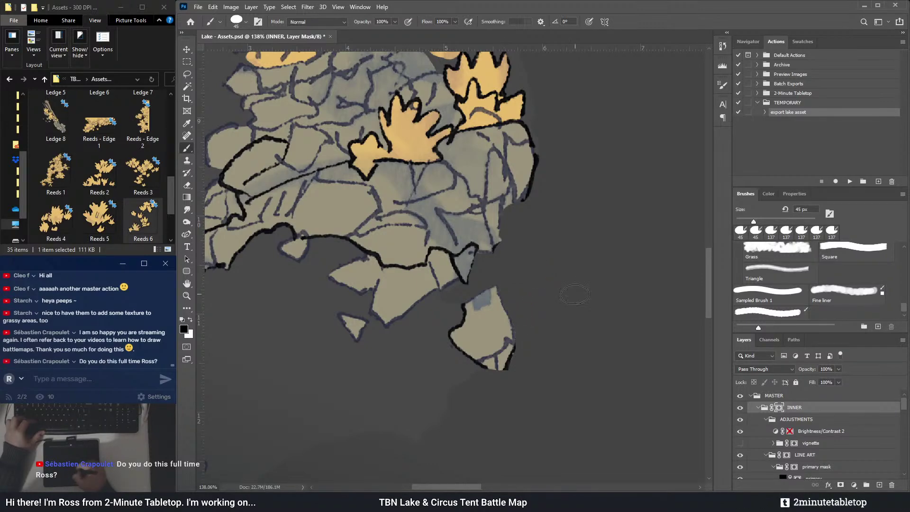
- Select the isolated ledge and its loose rocks with a rectangular marquee and run the "export lake asset" action
{"action": "key", "text": "ctrl+0"}
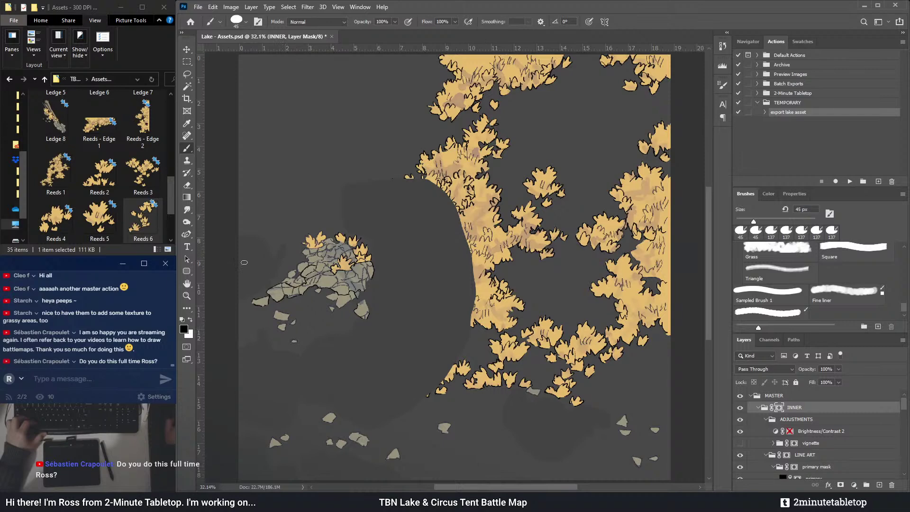
{"action": "scroll", "coordinate": [247, 327], "scroll_direction": "up", "scroll_amount": 3}
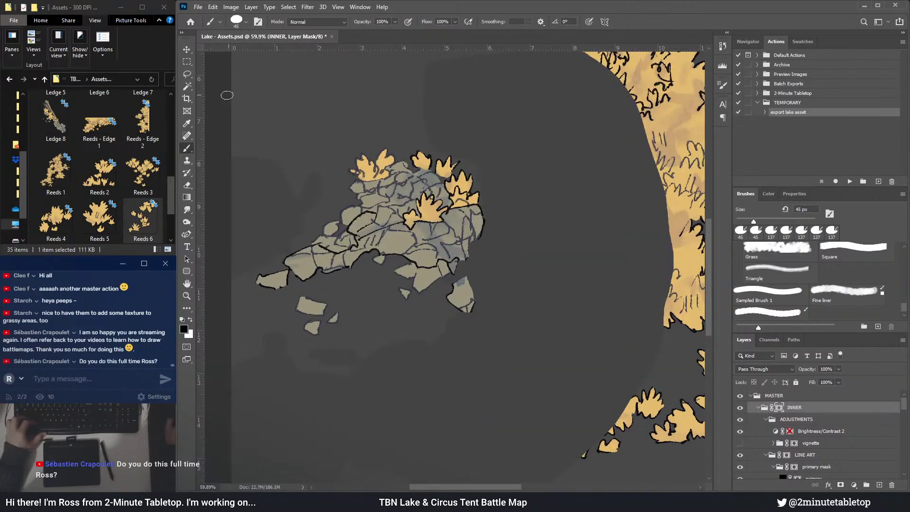
{"action": "left_click", "coordinate": [187, 62]}
{"action": "scroll", "coordinate": [455, 211], "scroll_direction": "down", "scroll_amount": 2}
{"action": "left_click_drag", "start_coordinate": [498, 325], "coordinate": [286, 152]}
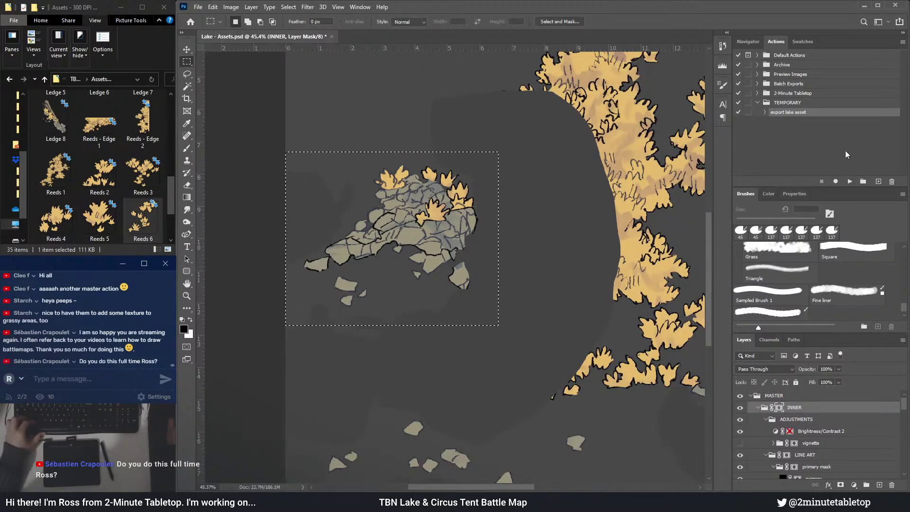
{"action": "left_click", "coordinate": [850, 181]}
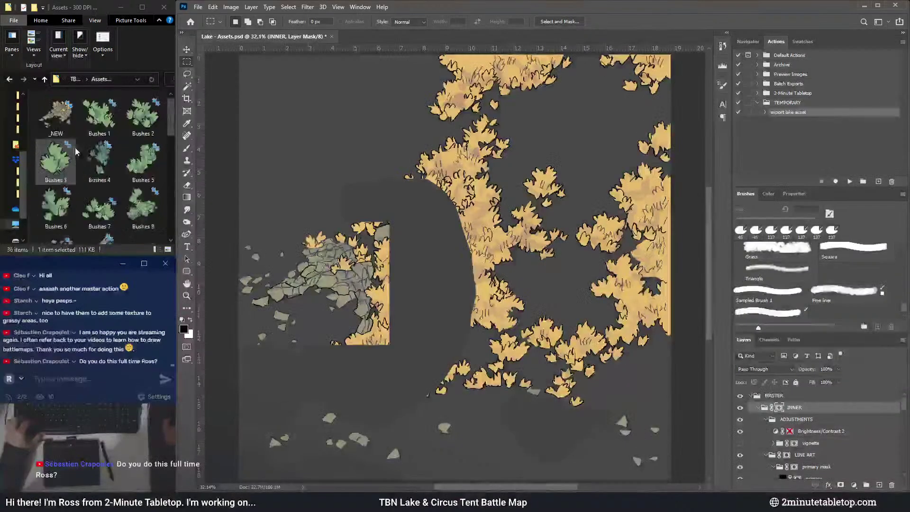
- Check the existing ledge numbering in the Assets folder and rename the _NEW image as Ledge 9
{"action": "scroll", "coordinate": [100, 227], "scroll_direction": "down", "scroll_amount": 5}
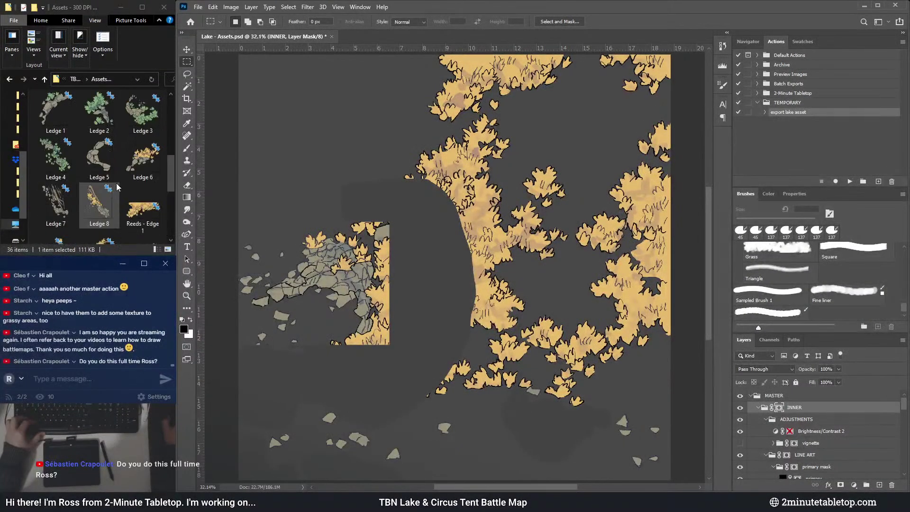
{"action": "scroll", "coordinate": [104, 184], "scroll_direction": "up", "scroll_amount": 5}
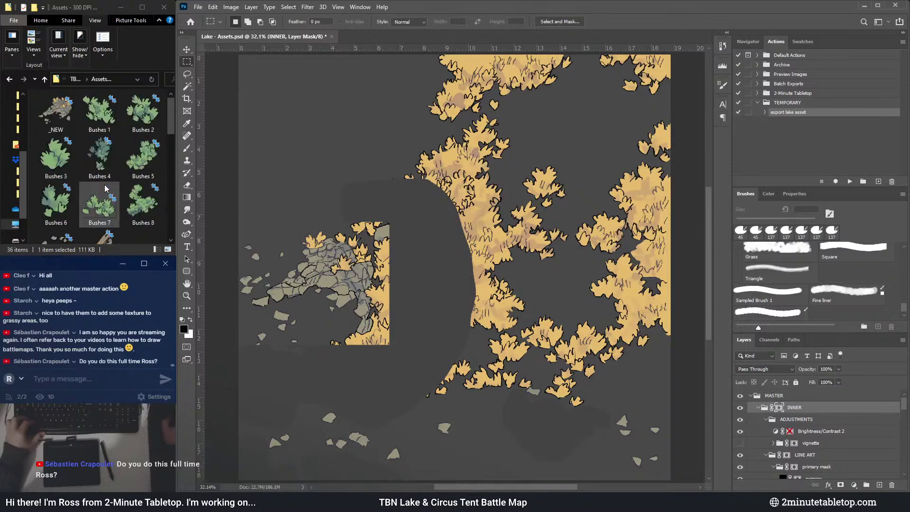
{"action": "left_click", "coordinate": [72, 133]}
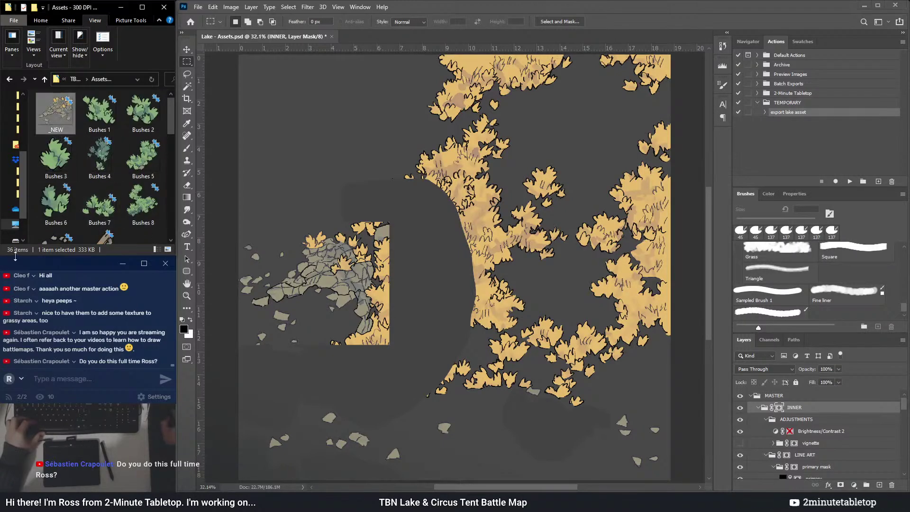
{"action": "key", "text": "F2"}
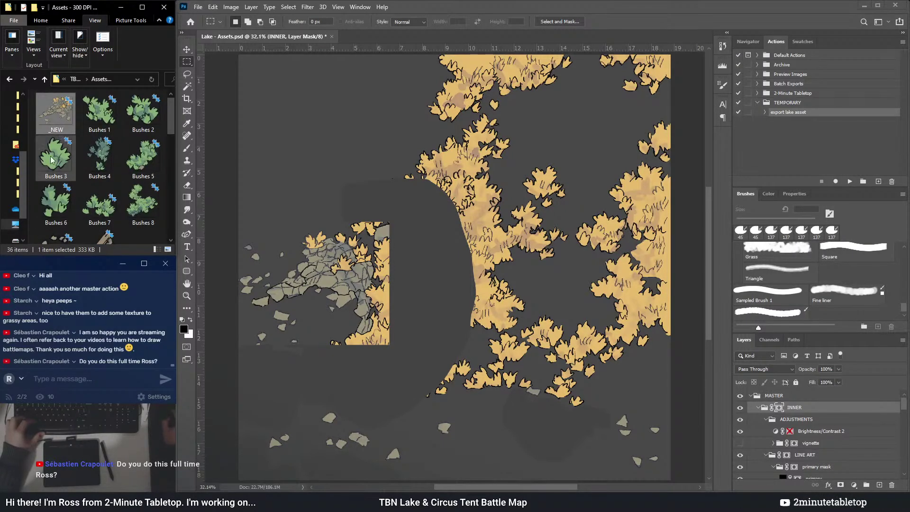
{"action": "type", "text": "Reeds"}
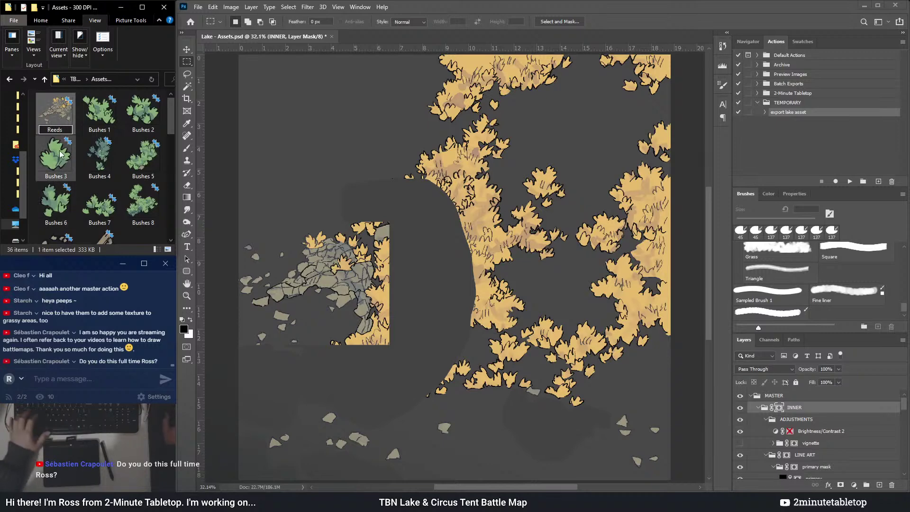
{"action": "key", "text": "BackSpace"}
{"action": "key", "text": "BackSpace"}
{"action": "key", "text": "BackSpace"}
{"action": "key", "text": "BackSpace"}
{"action": "key", "text": "BackSpace"}
{"action": "type", "text": "Ledge 9"}
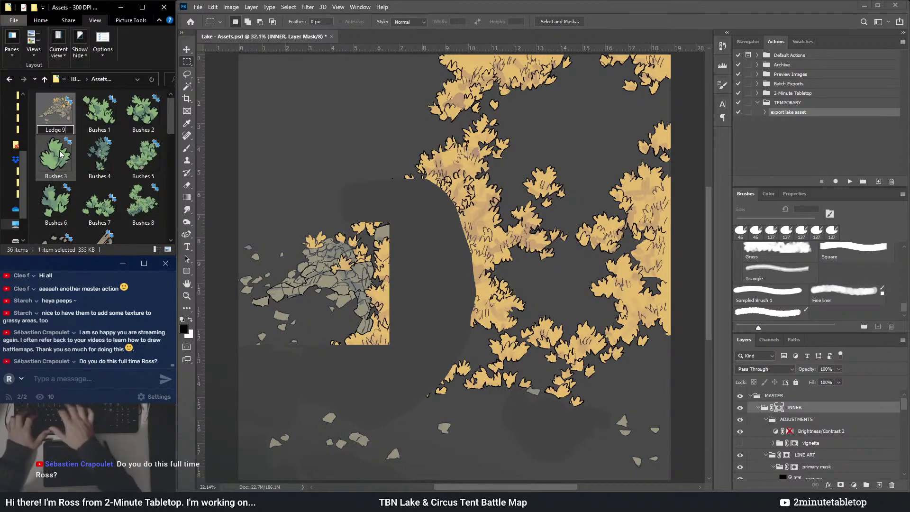
{"action": "key", "text": "Return"}
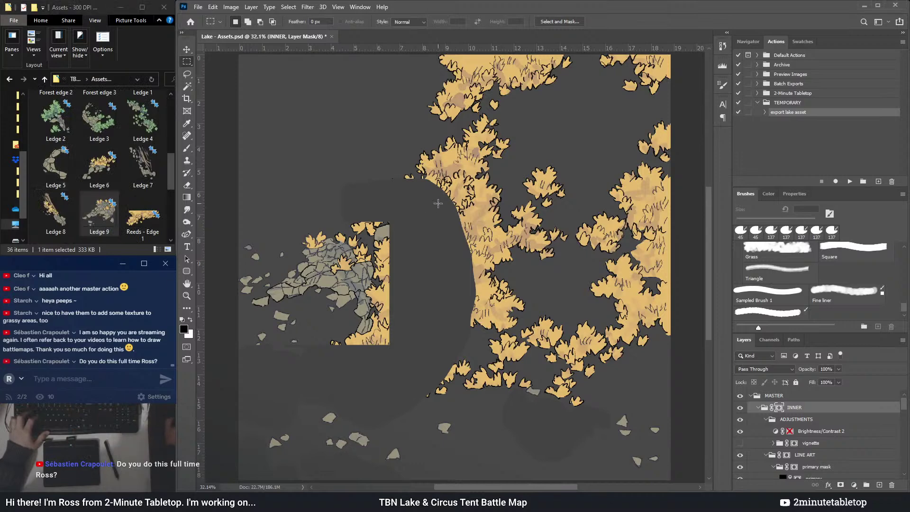
- Check the exported images in the Assets folder and close Lake - Assets.psd without saving the changes
{"action": "scroll", "coordinate": [138, 158], "scroll_direction": "up", "scroll_amount": 4}
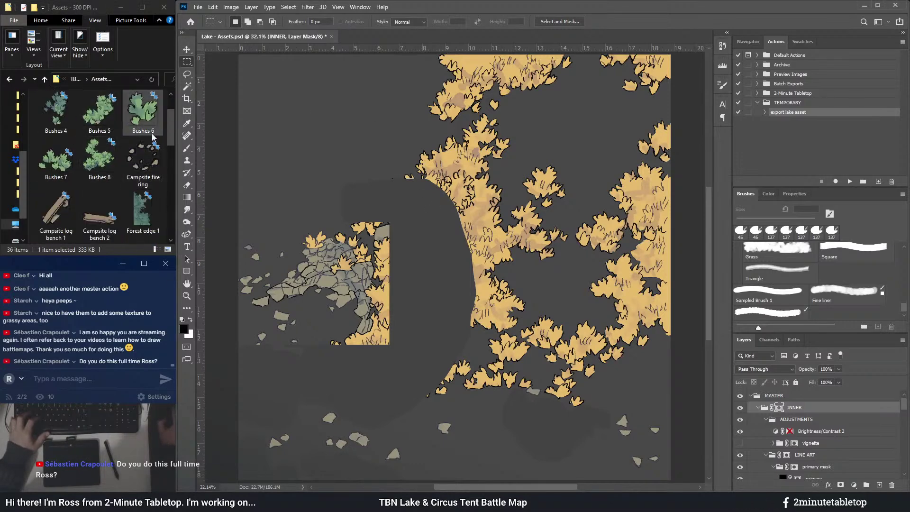
{"action": "left_click_drag", "start_coordinate": [166, 130], "coordinate": [172, 171]}
{"action": "left_click", "coordinate": [333, 41]}
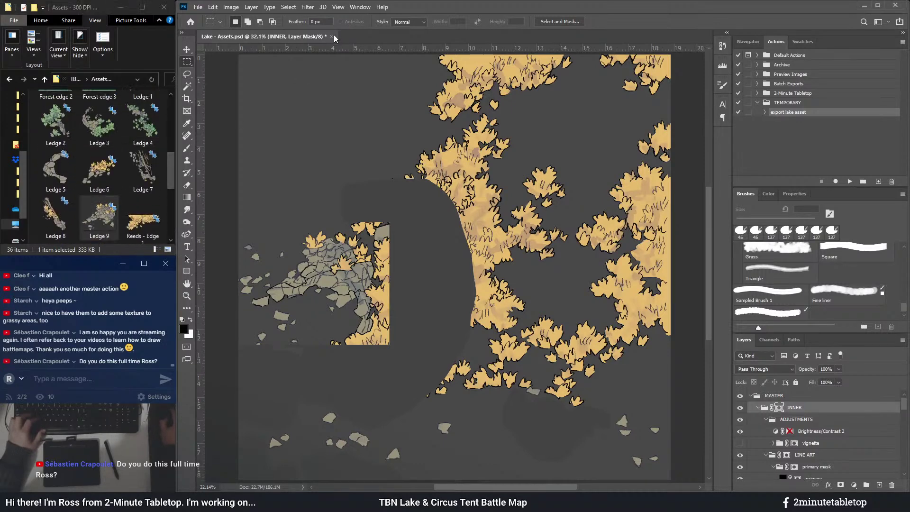
{"action": "left_click", "coordinate": [332, 37]}
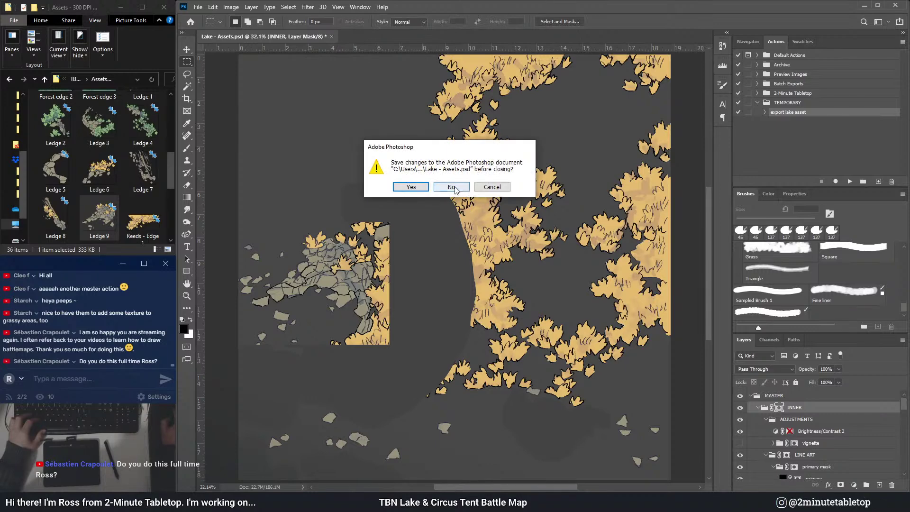
{"action": "left_click", "coordinate": [450, 187]}
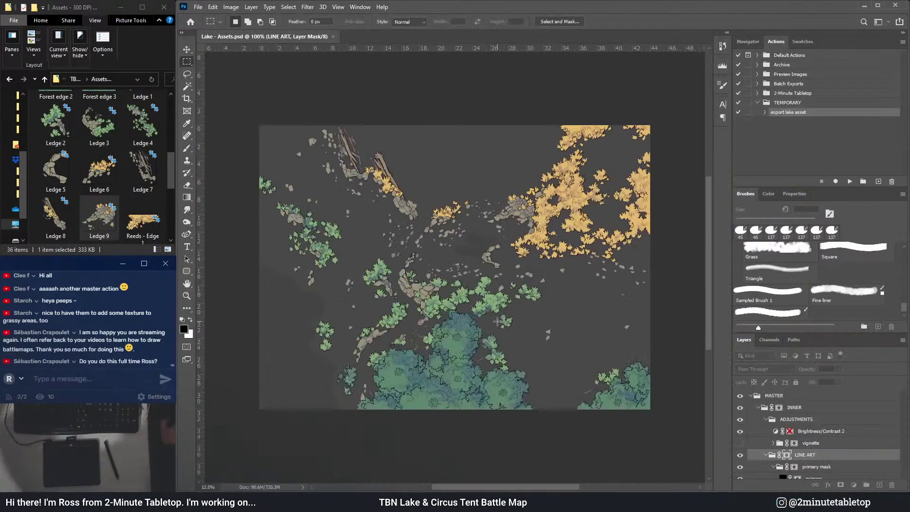
- Hide the Color Fill 3 layer in the BACKGROUND group to reveal the painted lake map
{"action": "scroll", "coordinate": [365, 294], "scroll_direction": "up", "scroll_amount": 2}
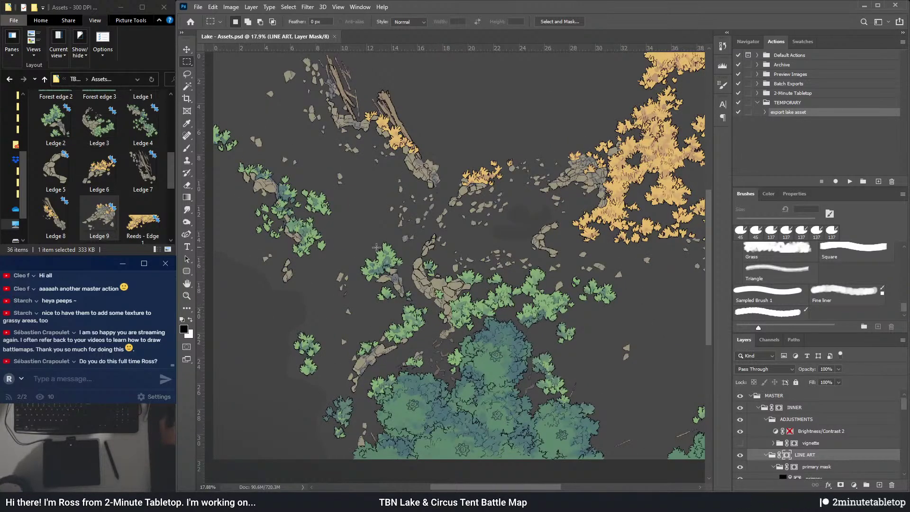
{"action": "scroll", "coordinate": [423, 244], "scroll_direction": "down", "scroll_amount": 2}
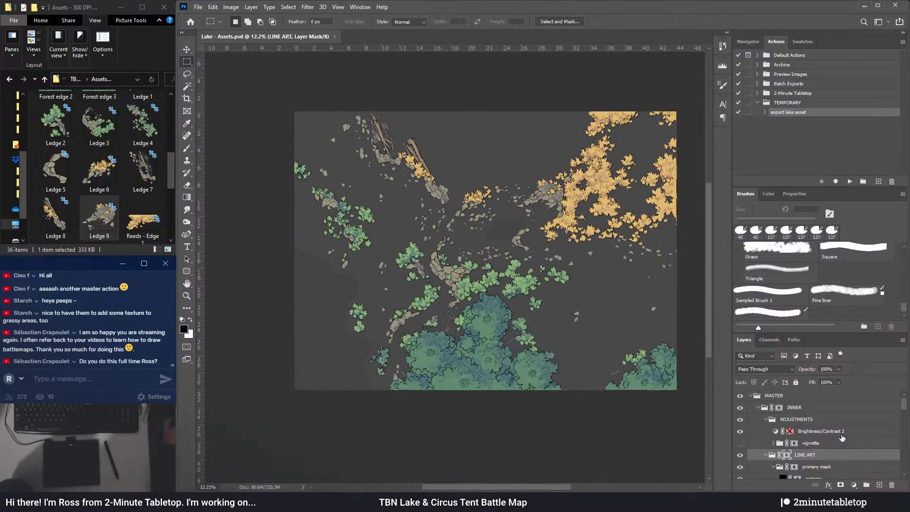
{"action": "scroll", "coordinate": [840, 447], "scroll_direction": "down", "scroll_amount": 10}
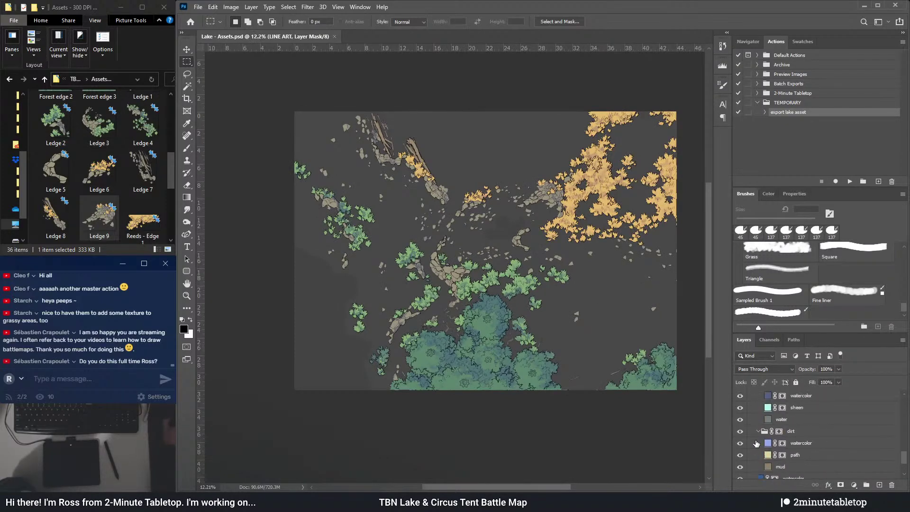
{"action": "scroll", "coordinate": [760, 441], "scroll_direction": "down", "scroll_amount": 3}
{"action": "scroll", "coordinate": [782, 437], "scroll_direction": "up", "scroll_amount": 5}
{"action": "left_click", "coordinate": [739, 425]}
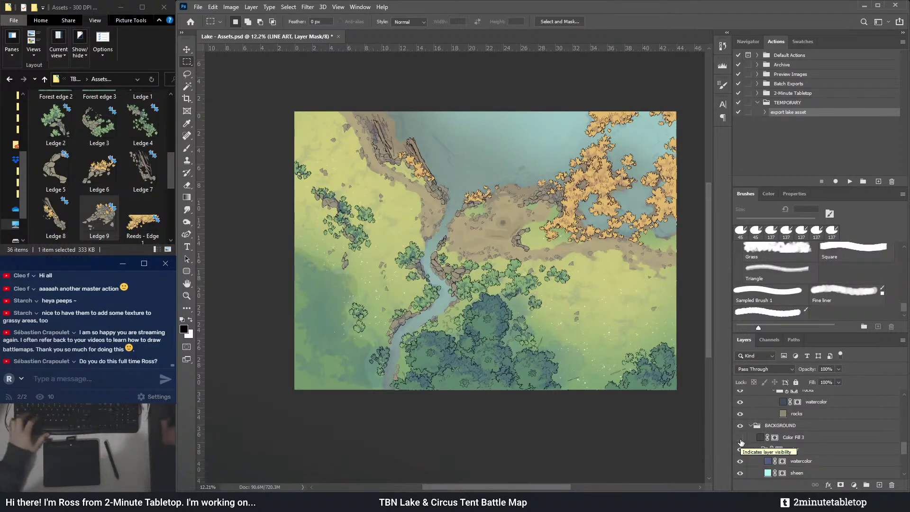
{"action": "left_click", "coordinate": [740, 438]}
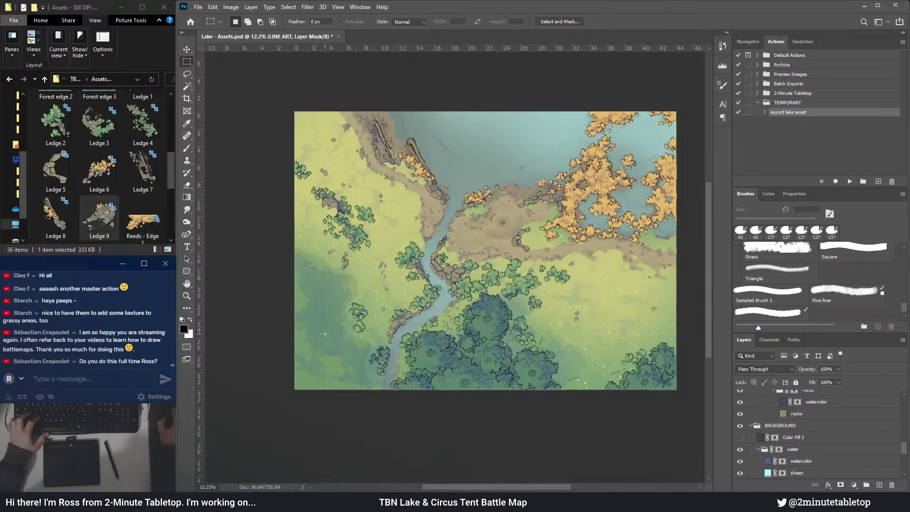
- Look over the full-colour lake map and close the document, discarding its changes
{"action": "scroll", "coordinate": [440, 266], "scroll_direction": "up", "scroll_amount": 2}
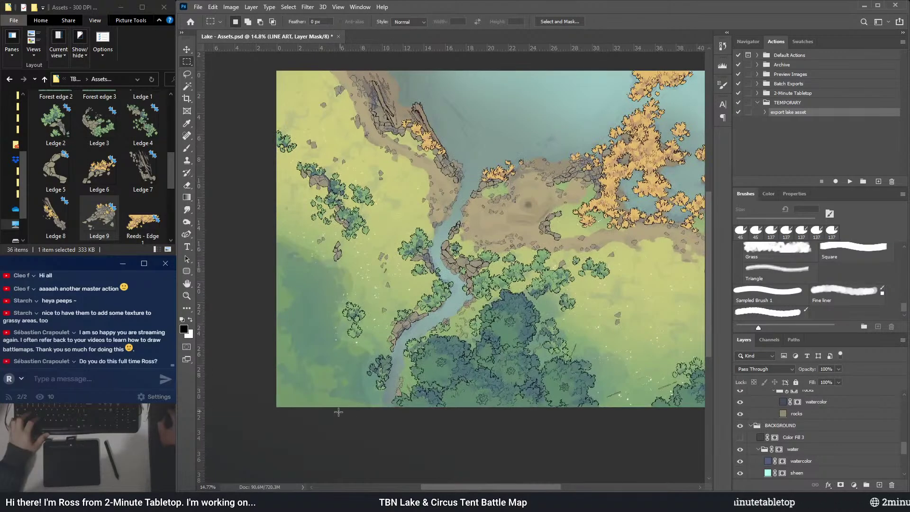
{"action": "scroll", "coordinate": [330, 418], "scroll_direction": "down", "scroll_amount": 2}
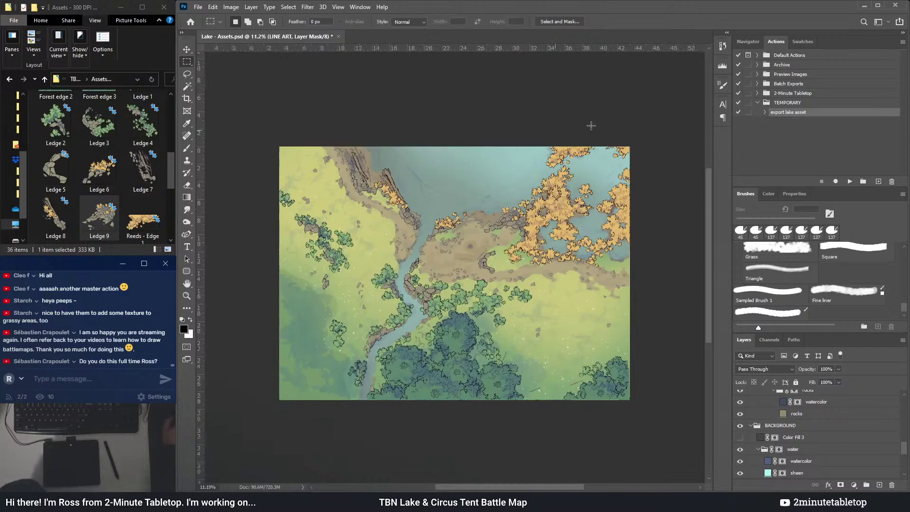
{"action": "scroll", "coordinate": [585, 128], "scroll_direction": "up", "scroll_amount": 3}
{"action": "scroll", "coordinate": [885, 438], "scroll_direction": "up", "scroll_amount": 2}
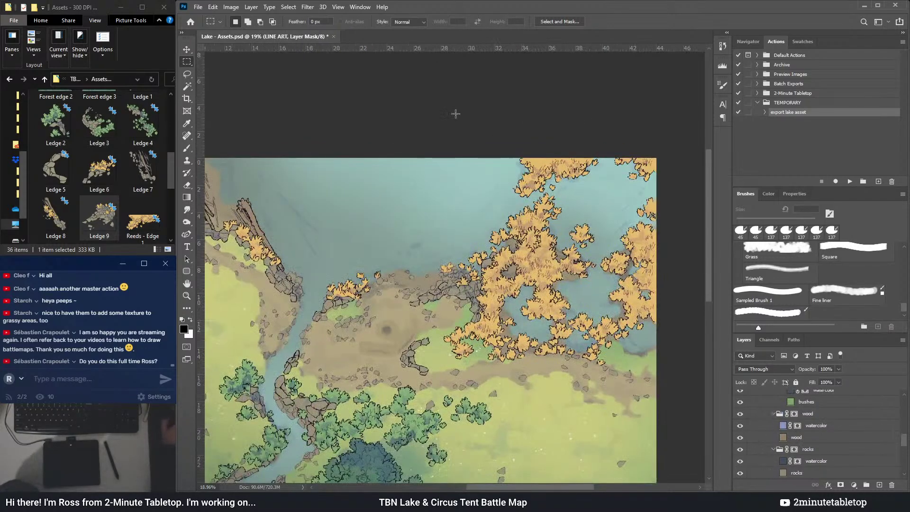
{"action": "scroll", "coordinate": [499, 263], "scroll_direction": "down", "scroll_amount": 3}
{"action": "left_click", "coordinate": [338, 37]}
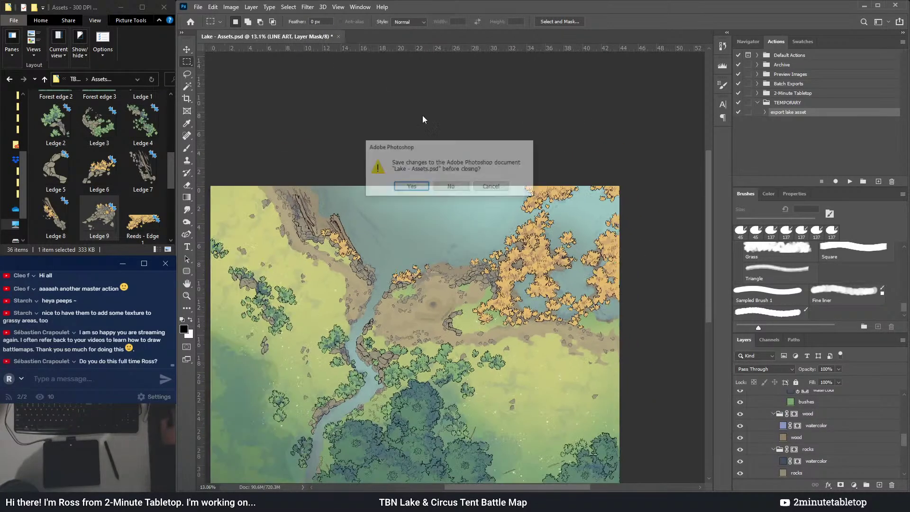
{"action": "left_click", "coordinate": [451, 187]}
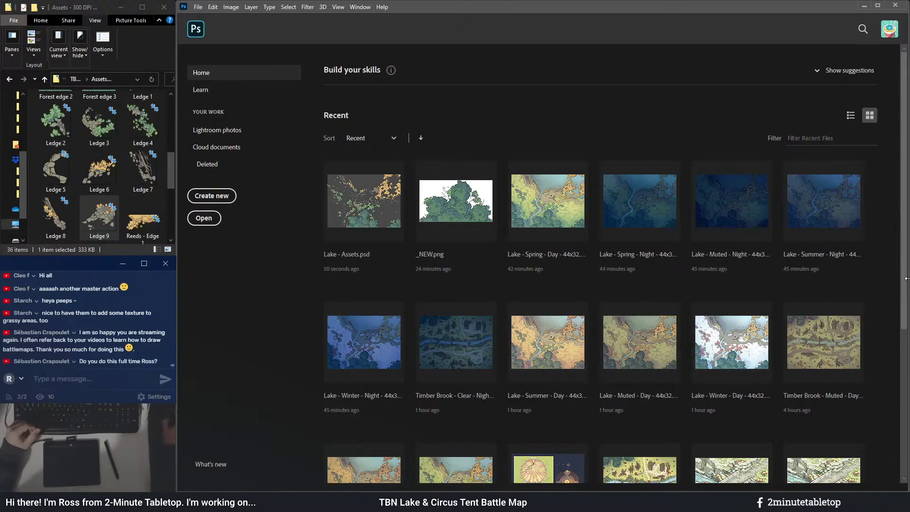
- Look through the recent files and open Circus Tent - Base Map.psd
{"action": "left_click_drag", "start_coordinate": [904, 285], "coordinate": [903, 297]}
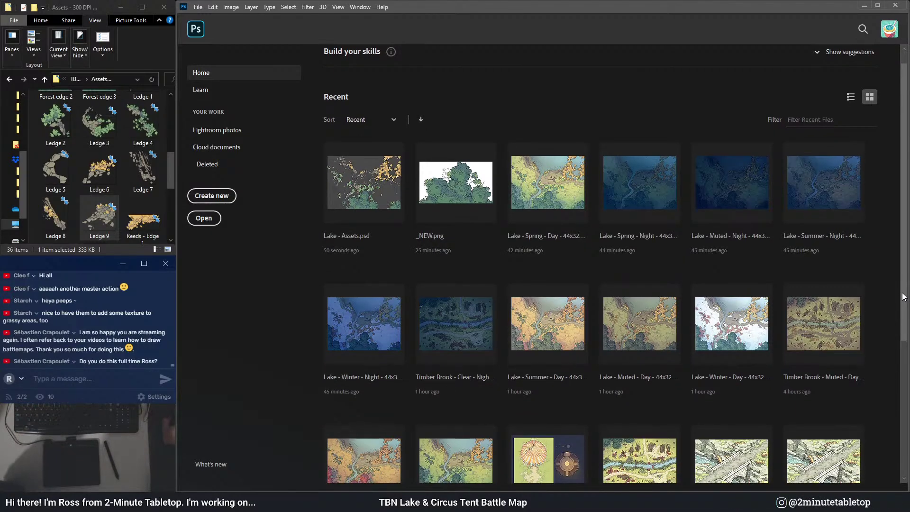
{"action": "scroll", "coordinate": [903, 297], "scroll_direction": "down", "scroll_amount": 2}
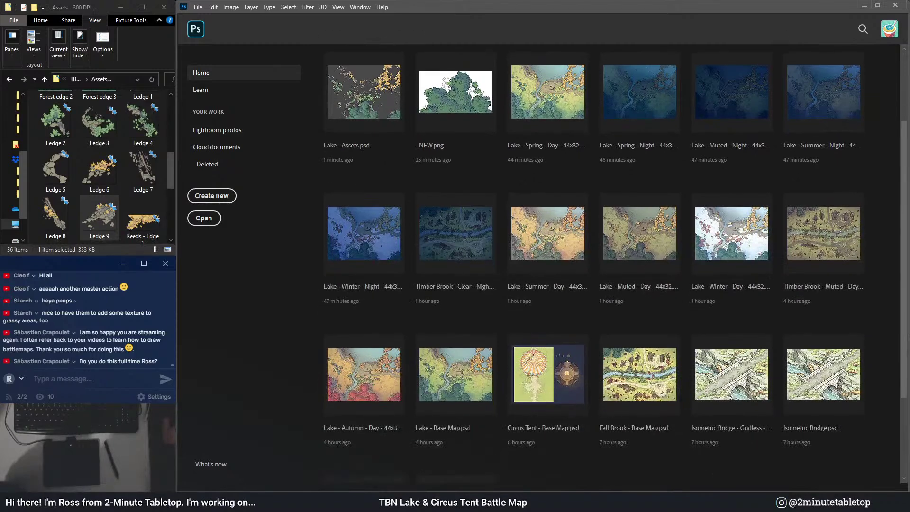
{"action": "scroll", "coordinate": [899, 385], "scroll_direction": "down", "scroll_amount": 1}
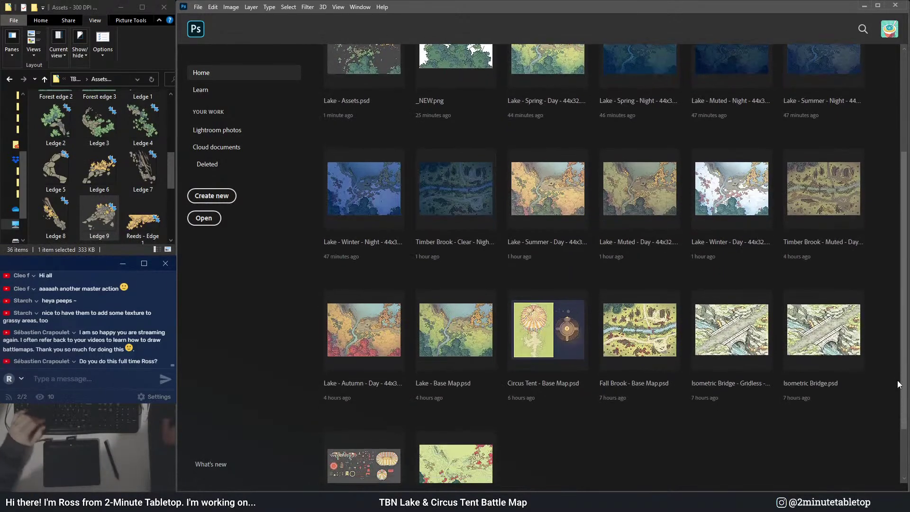
{"action": "scroll", "coordinate": [899, 379], "scroll_direction": "up", "scroll_amount": 3}
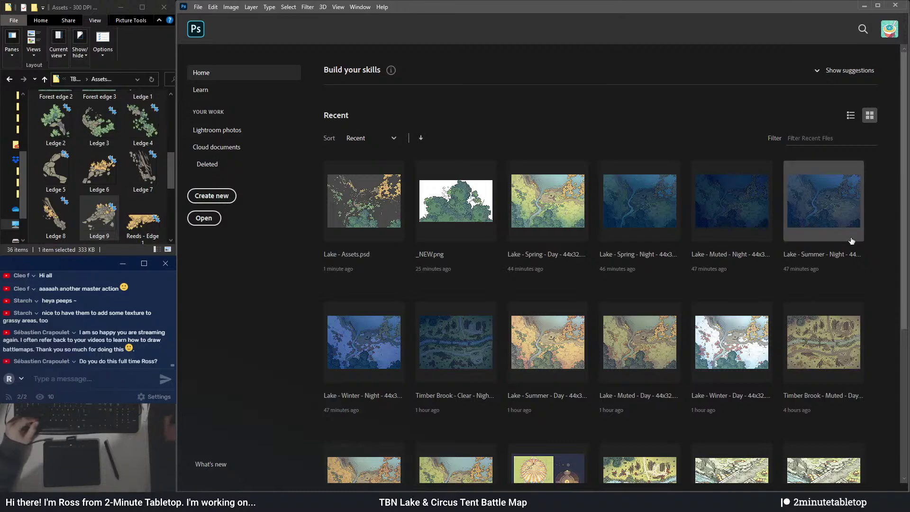
{"action": "left_click_drag", "start_coordinate": [904, 187], "coordinate": [903, 204]}
{"action": "scroll", "coordinate": [530, 357], "scroll_direction": "down", "scroll_amount": 3}
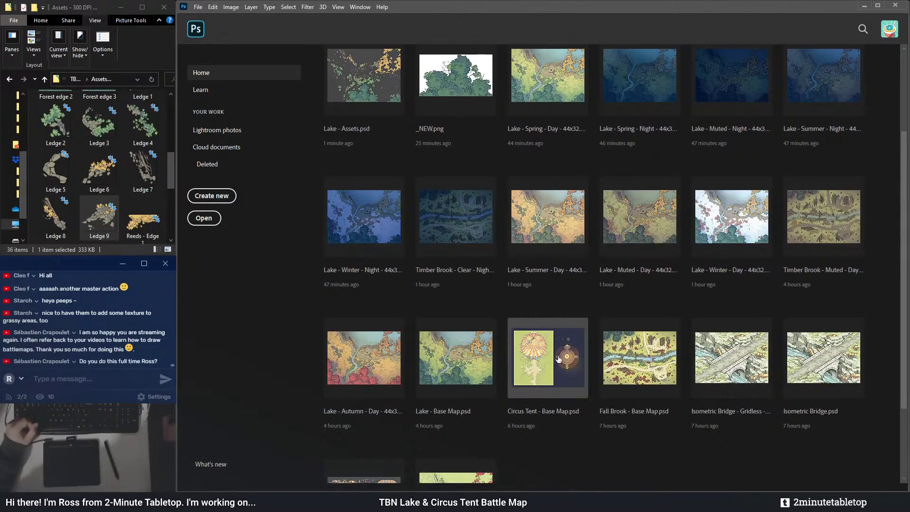
{"action": "left_click", "coordinate": [536, 358]}
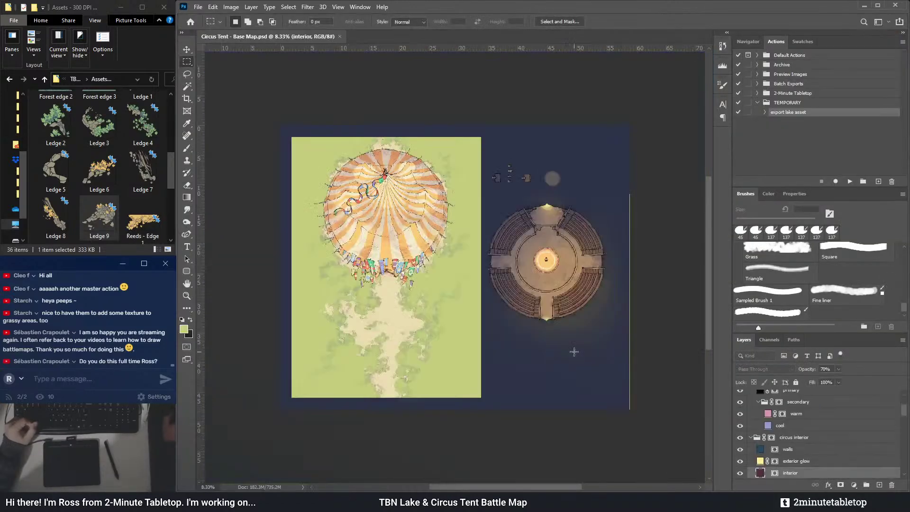
- Delete the lit round stage and its figure from the centre of the circus interior ring
{"action": "scroll", "coordinate": [416, 295], "scroll_direction": "up", "scroll_amount": 2}
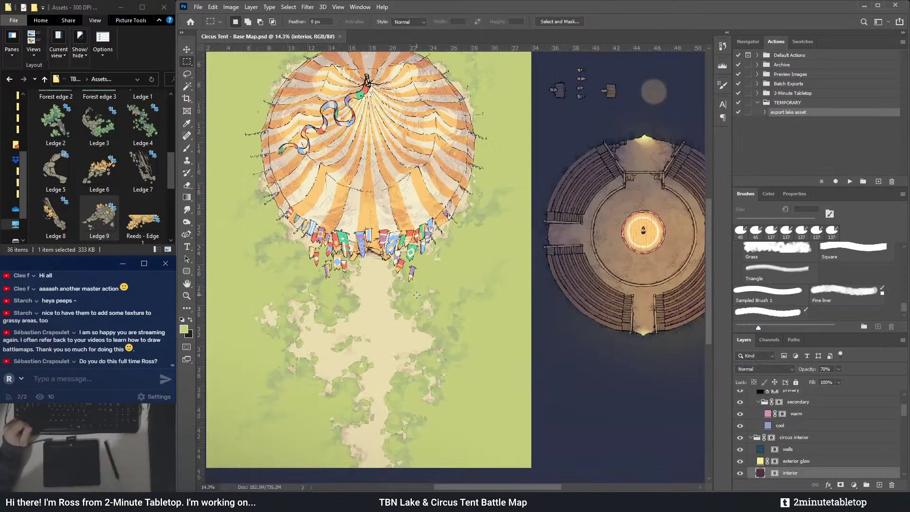
{"action": "scroll", "coordinate": [341, 228], "scroll_direction": "down", "scroll_amount": 3}
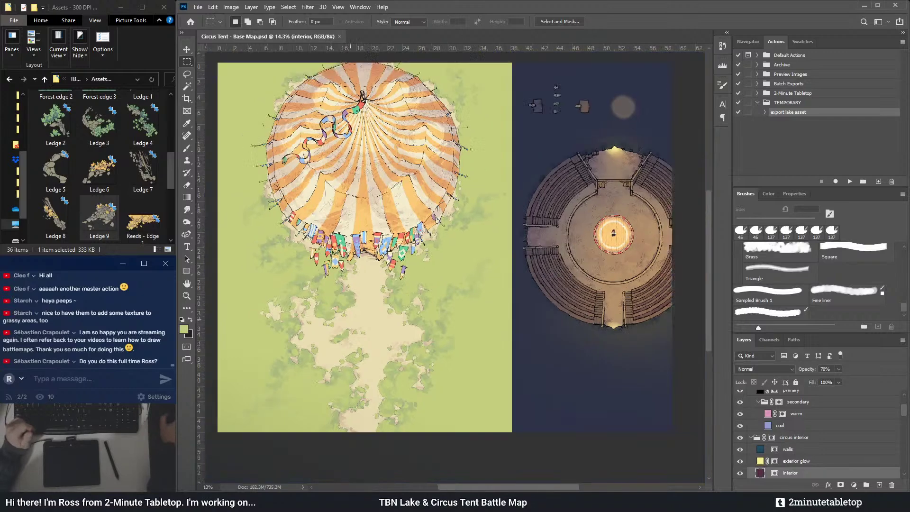
{"action": "scroll", "coordinate": [574, 256], "scroll_direction": "up", "scroll_amount": 4}
{"action": "left_click", "coordinate": [188, 51]}
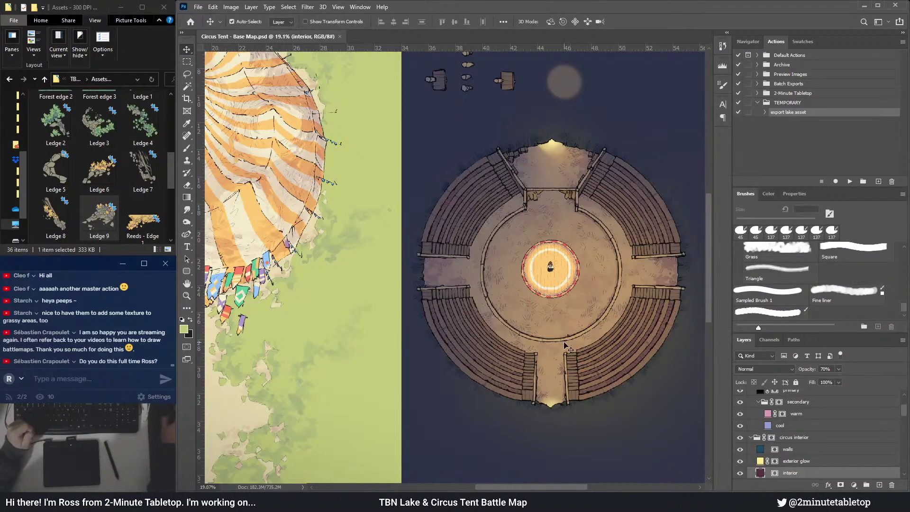
{"action": "scroll", "coordinate": [540, 225], "scroll_direction": "up", "scroll_amount": 2}
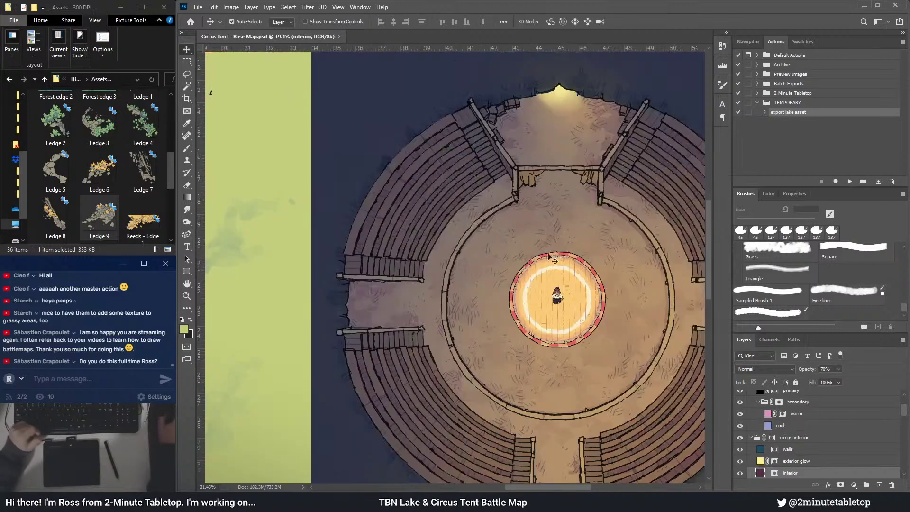
{"action": "scroll", "coordinate": [556, 308], "scroll_direction": "up", "scroll_amount": 2}
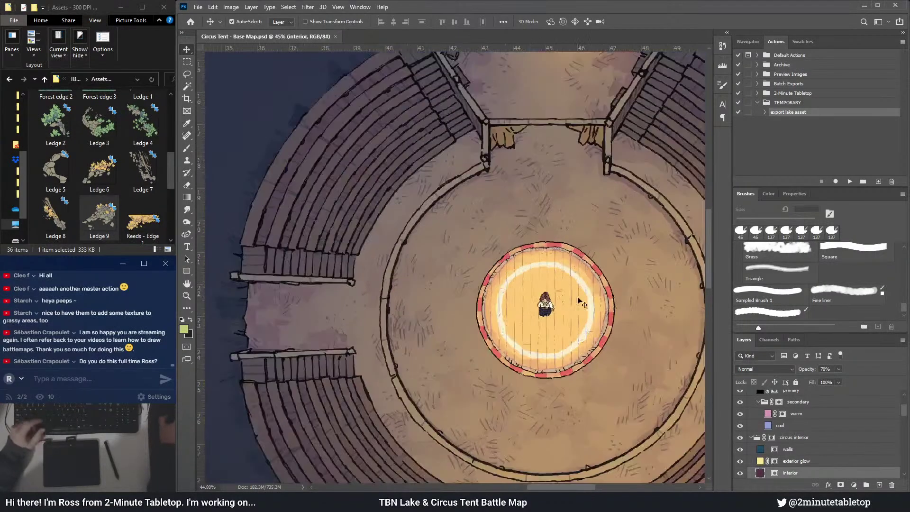
{"action": "left_click", "coordinate": [555, 314]}
{"action": "key", "text": "Delete"}
{"action": "scroll", "coordinate": [616, 402], "scroll_direction": "down", "scroll_amount": 2}
{"action": "scroll", "coordinate": [629, 408], "scroll_direction": "down", "scroll_amount": 3}
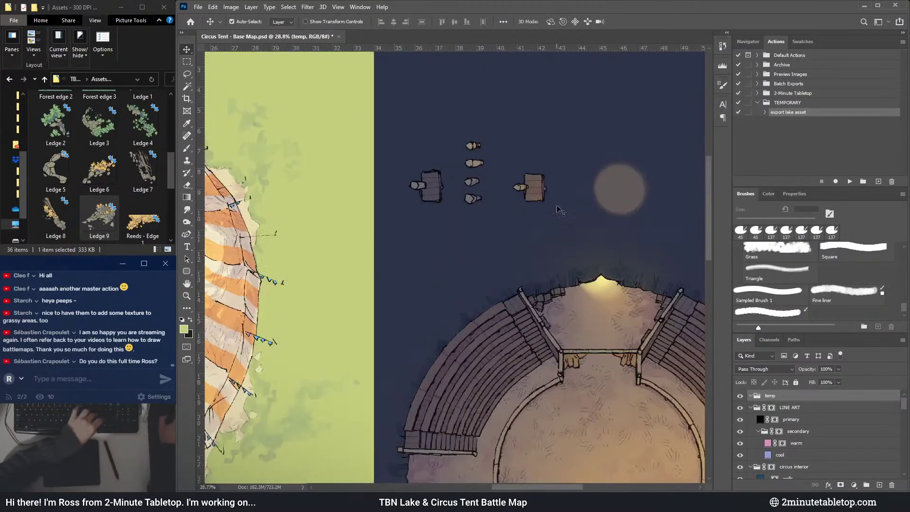
{"action": "scroll", "coordinate": [616, 153], "scroll_direction": "down", "scroll_amount": 3}
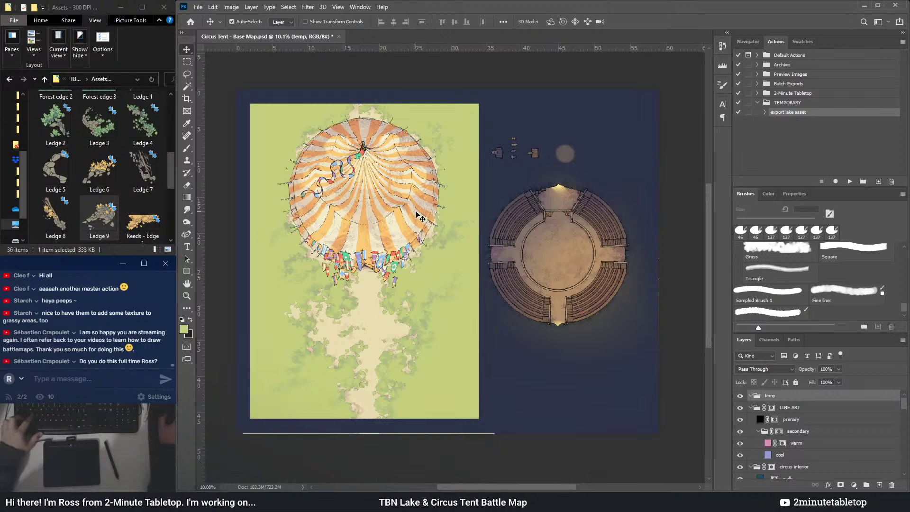
- Make more room for the layer list and delete the temp group above LINE ART
{"action": "scroll", "coordinate": [418, 214], "scroll_direction": "up", "scroll_amount": 1}
{"action": "left_click", "coordinate": [192, 8]}
{"action": "left_click", "coordinate": [192, 8]}
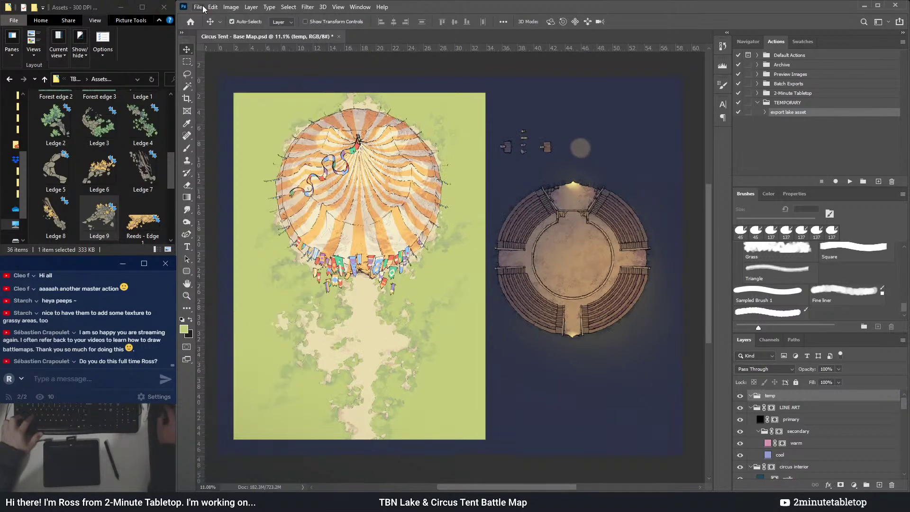
{"action": "double_click", "coordinate": [744, 195]}
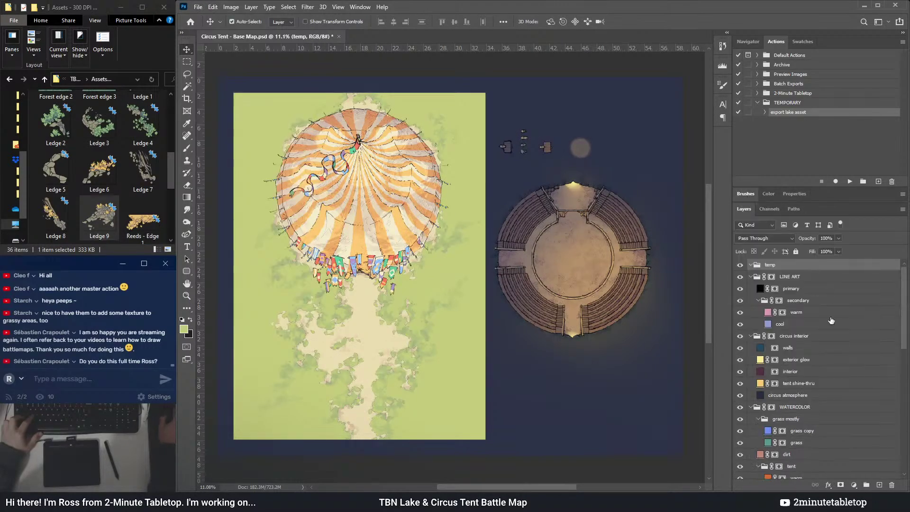
{"action": "left_click", "coordinate": [893, 487]}
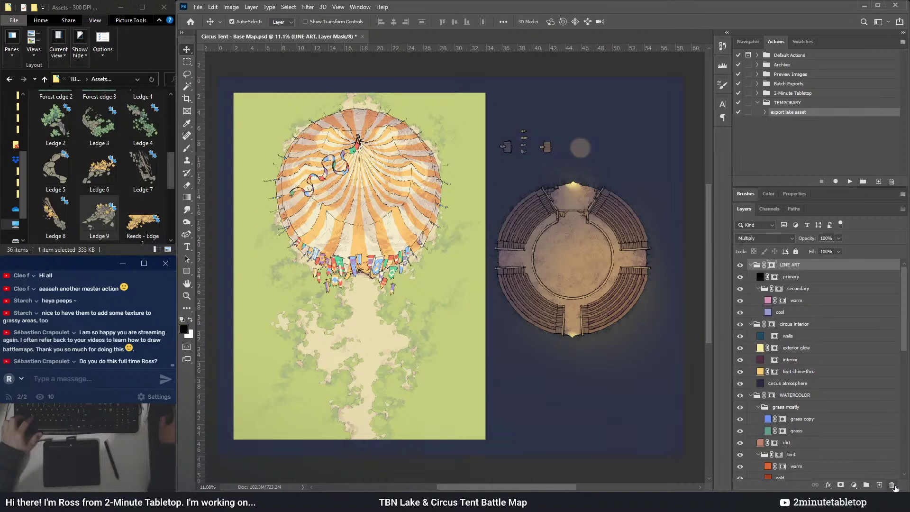
{"action": "scroll", "coordinate": [787, 377], "scroll_direction": "down", "scroll_amount": 1}
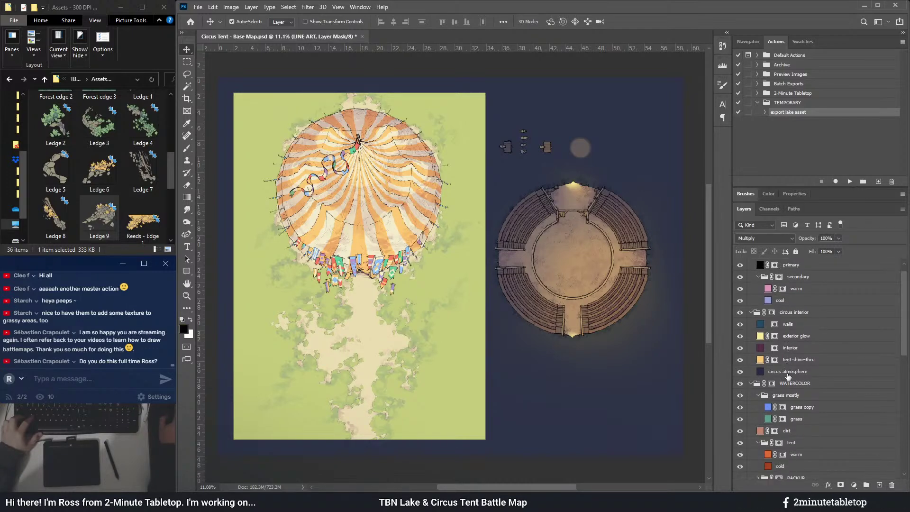
{"action": "left_click", "coordinate": [767, 349]}
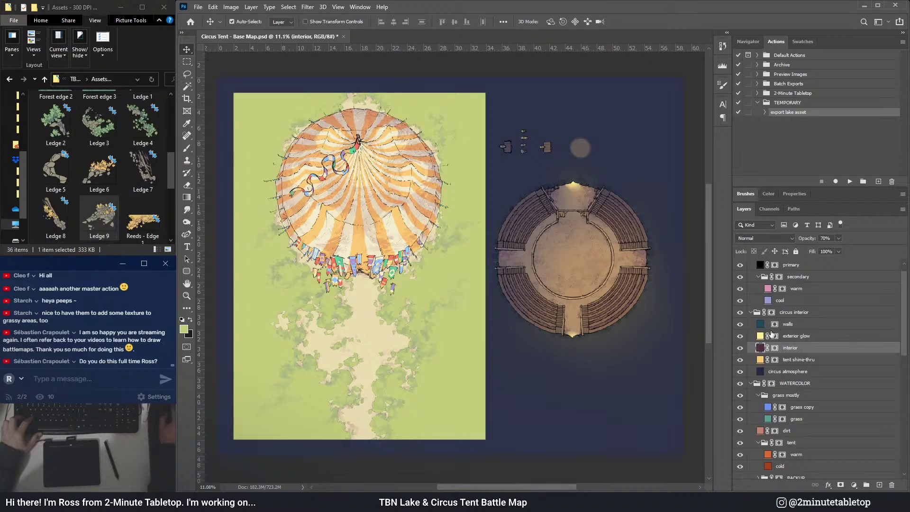
{"action": "left_click", "coordinate": [794, 312]}
{"action": "left_click", "coordinate": [786, 335], "text": "shift"}
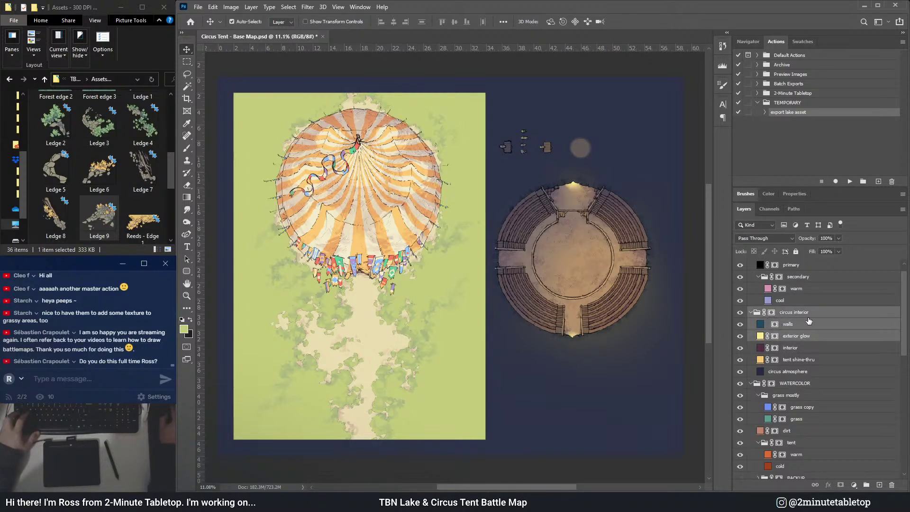
{"action": "left_click", "coordinate": [812, 348]}
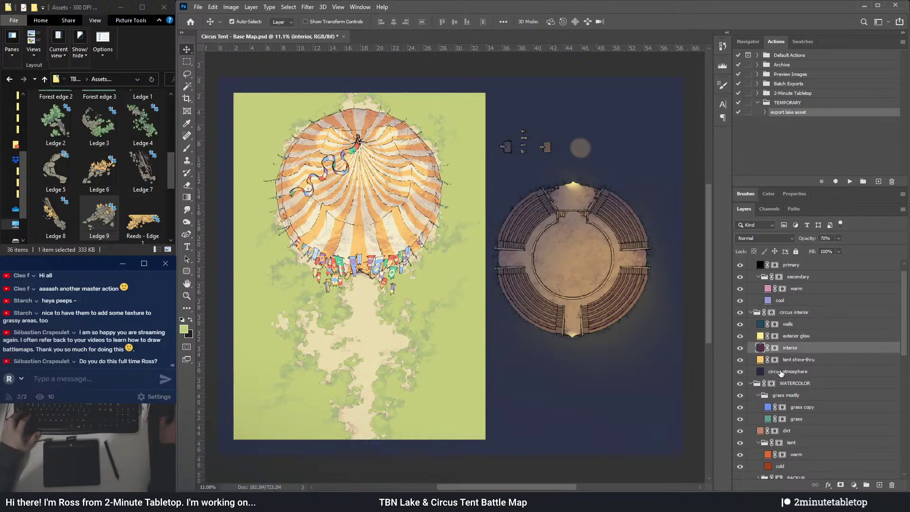
- Delete the hidden BACKUP group together with its contents from the WATERCOLOR group
{"action": "scroll", "coordinate": [795, 369], "scroll_direction": "down", "scroll_amount": 4}
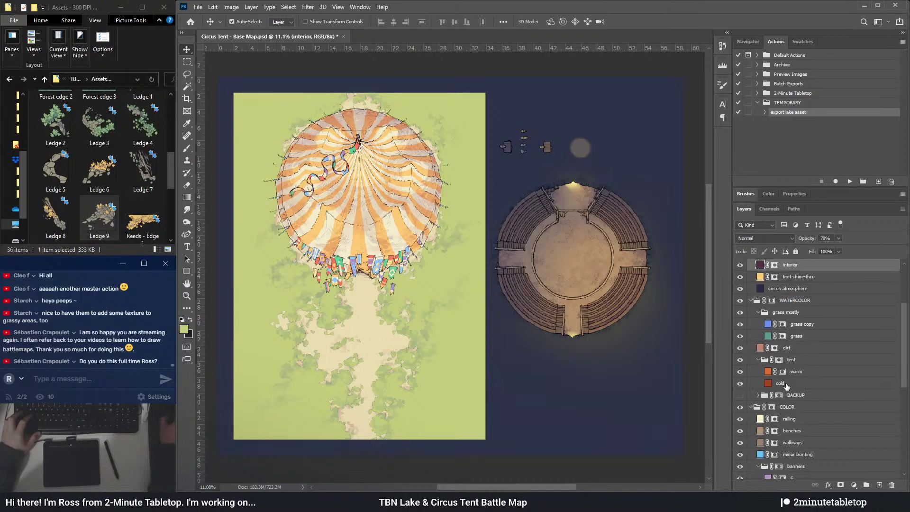
{"action": "scroll", "coordinate": [786, 386], "scroll_direction": "down", "scroll_amount": 1}
{"action": "left_click", "coordinate": [741, 360]}
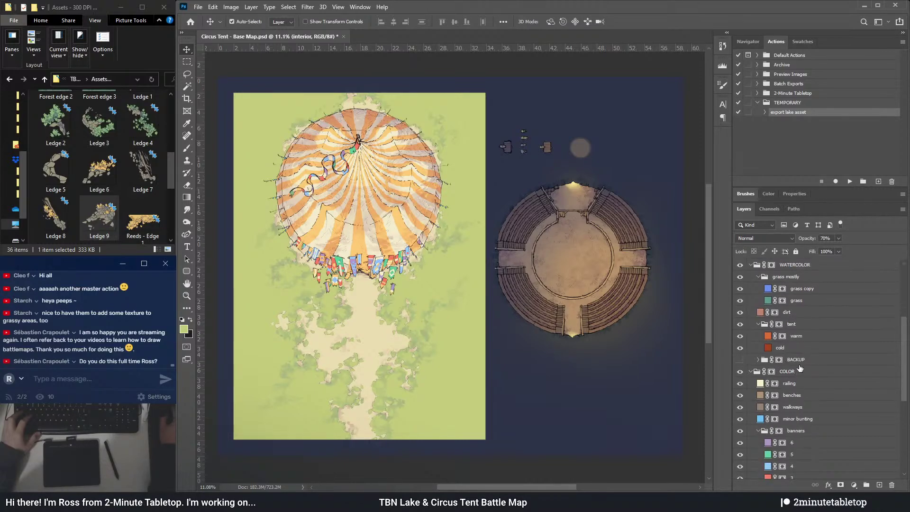
{"action": "left_click", "coordinate": [792, 363]}
{"action": "left_click", "coordinate": [758, 360]}
{"action": "left_click", "coordinate": [763, 359]}
{"action": "left_click", "coordinate": [891, 485]}
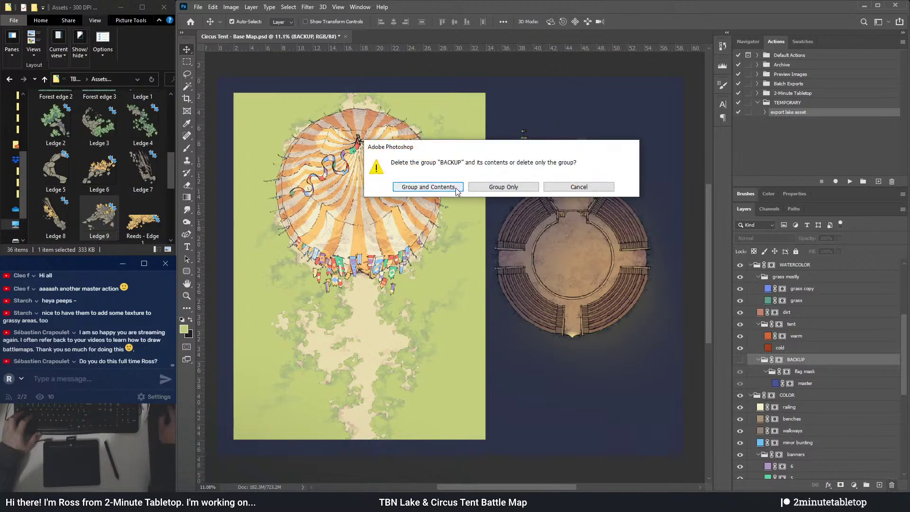
{"action": "left_click", "coordinate": [433, 185]}
- Compare the circus interior with the interior background layer hidden and shown
{"action": "scroll", "coordinate": [800, 380], "scroll_direction": "down", "scroll_amount": 3}
{"action": "scroll", "coordinate": [807, 378], "scroll_direction": "down", "scroll_amount": 3}
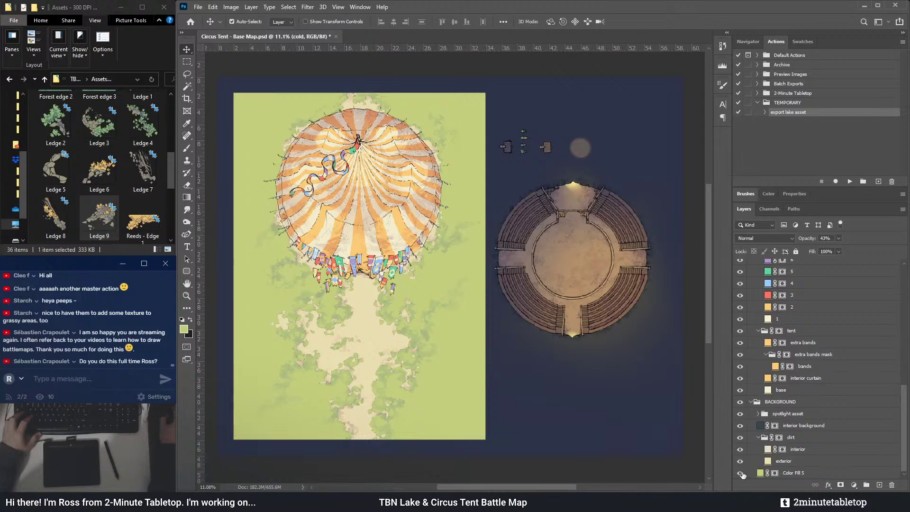
{"action": "left_click", "coordinate": [740, 426]}
{"action": "left_click", "coordinate": [740, 426]}
{"action": "left_click", "coordinate": [741, 426]}
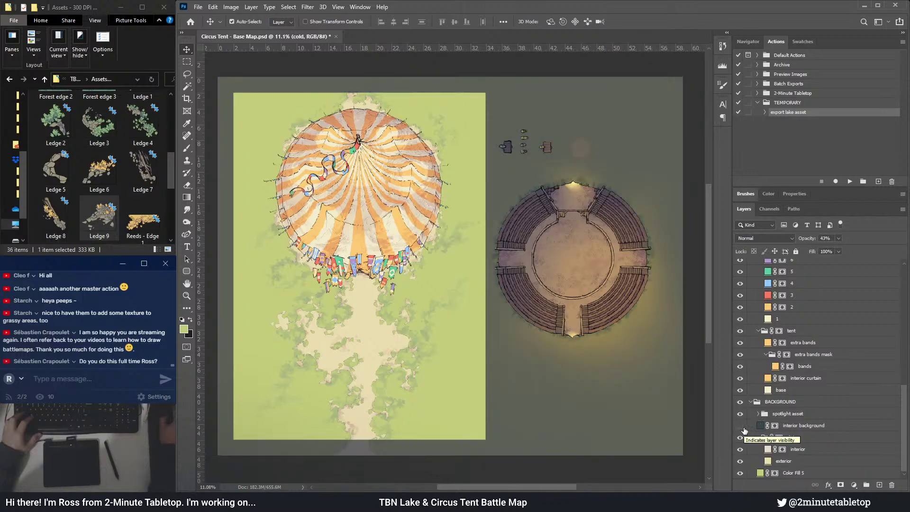
{"action": "scroll", "coordinate": [699, 335], "scroll_direction": "up", "scroll_amount": 3}
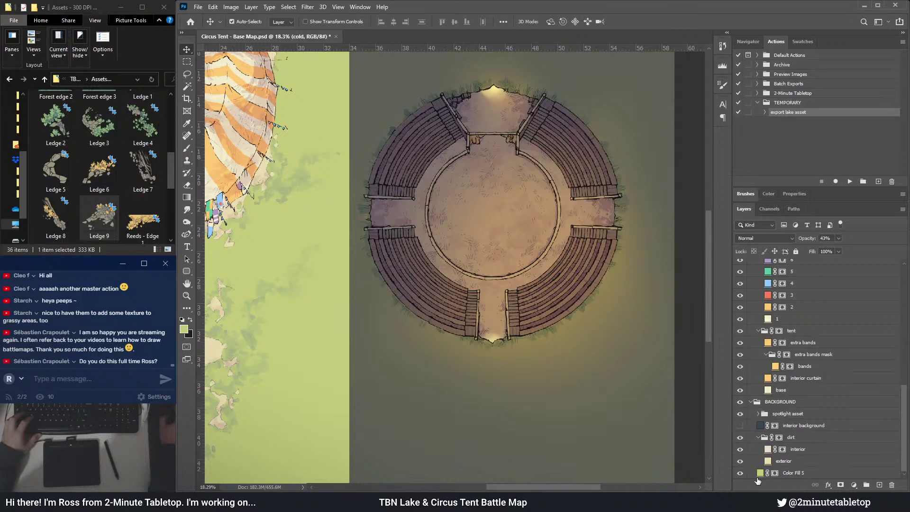
{"action": "left_click", "coordinate": [739, 426]}
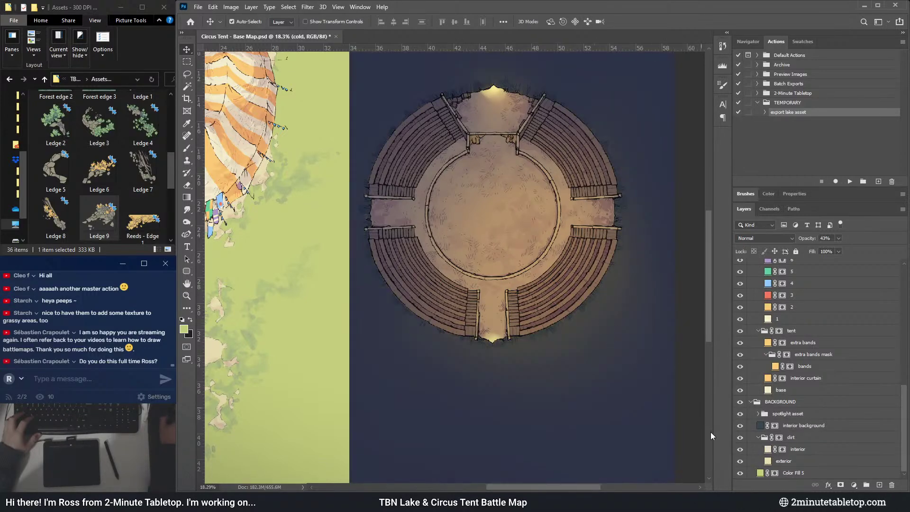
{"action": "scroll", "coordinate": [603, 330], "scroll_direction": "up", "scroll_amount": 5}
{"action": "scroll", "coordinate": [624, 406], "scroll_direction": "down", "scroll_amount": 5}
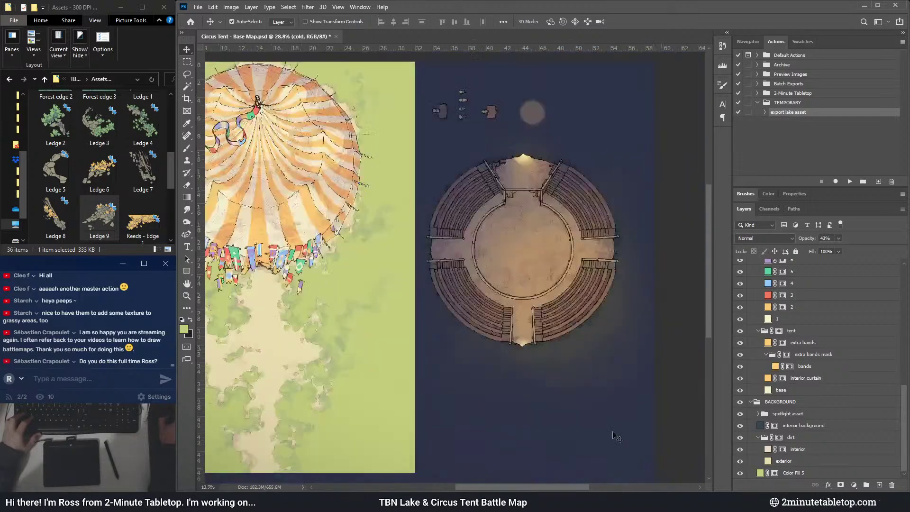
- Move the spotlight asset group out of the BACKGROUND group to just above it, and hide BACKGROUND
{"action": "left_click_drag", "start_coordinate": [786, 415], "coordinate": [774, 402]}
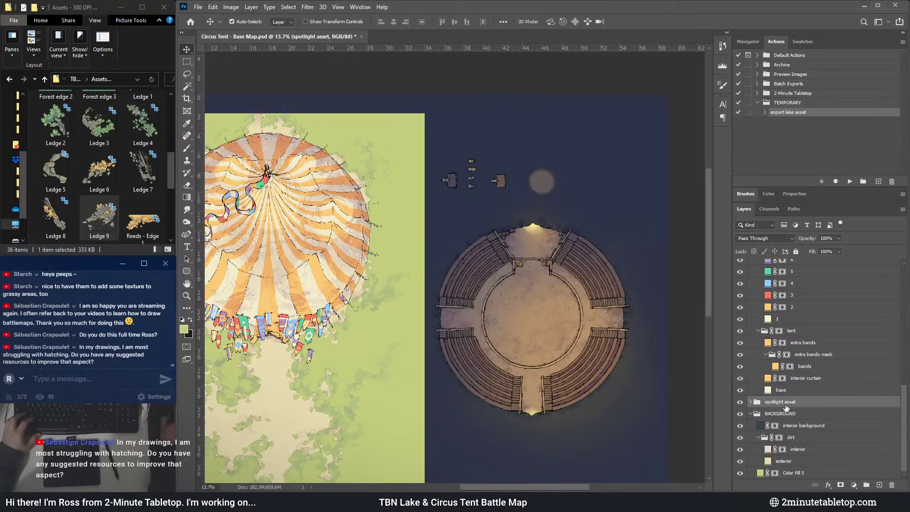
{"action": "scroll", "coordinate": [637, 193], "scroll_direction": "down", "scroll_amount": 2}
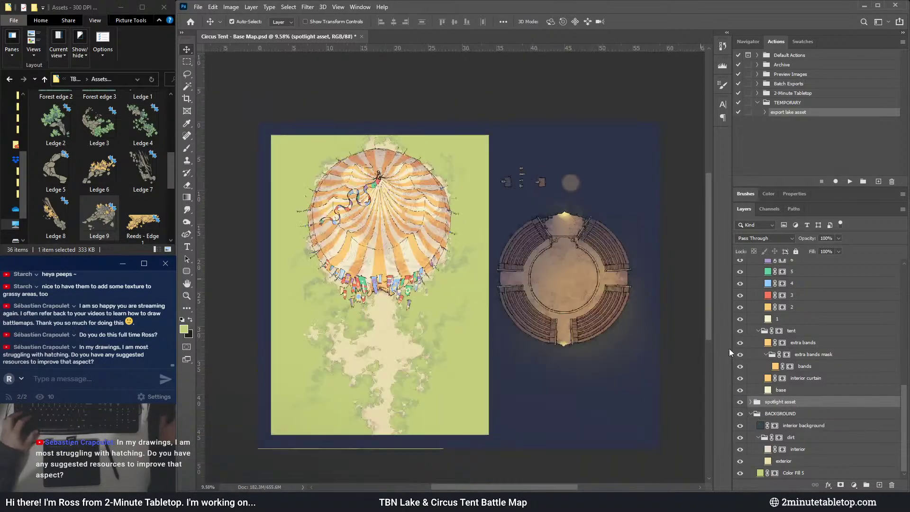
{"action": "left_click", "coordinate": [740, 413]}
{"action": "scroll", "coordinate": [545, 237], "scroll_direction": "up", "scroll_amount": 3}
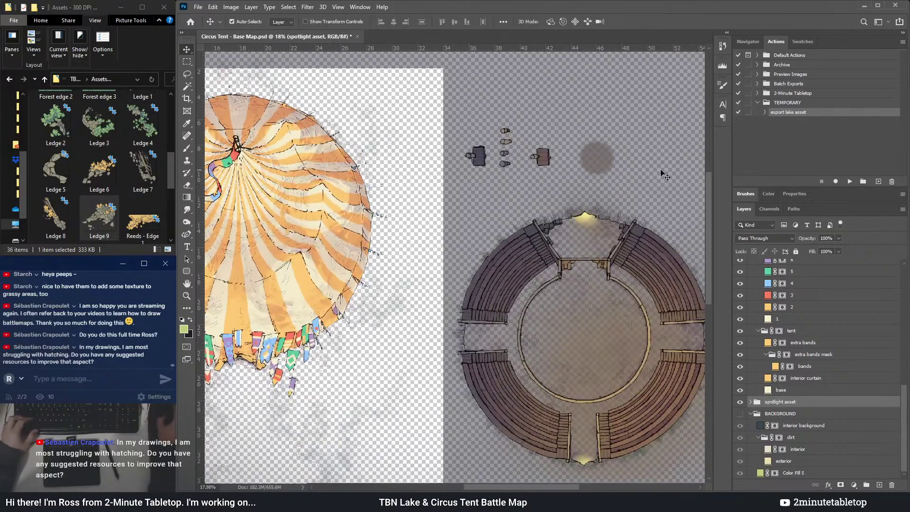
- Compare the map with the circus atmosphere layer hidden and shown, and examine the seating and ring up close
{"action": "scroll", "coordinate": [834, 344], "scroll_direction": "up", "scroll_amount": 5}
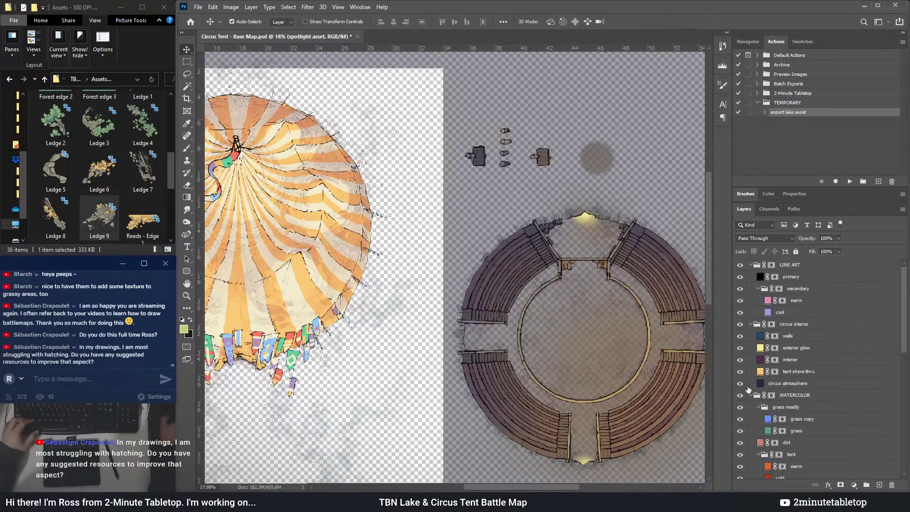
{"action": "left_click", "coordinate": [740, 384]}
{"action": "left_click", "coordinate": [741, 384]}
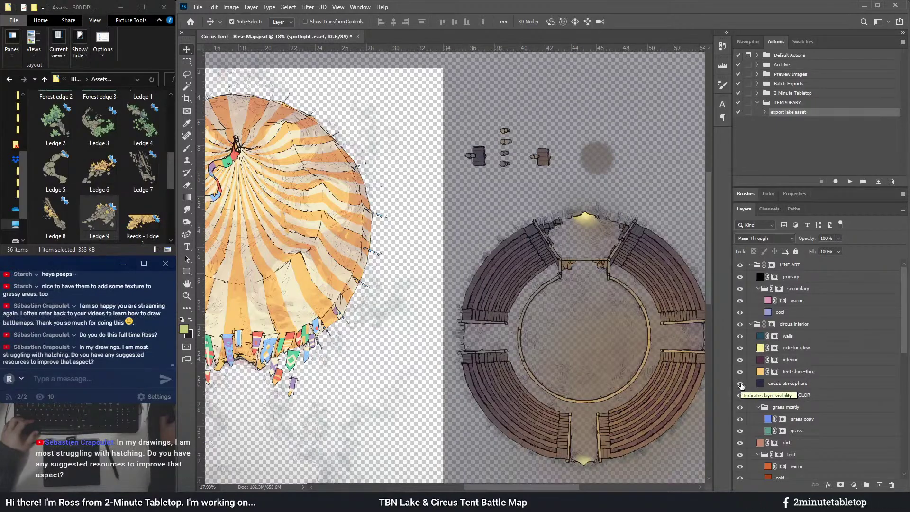
{"action": "left_click", "coordinate": [741, 384]}
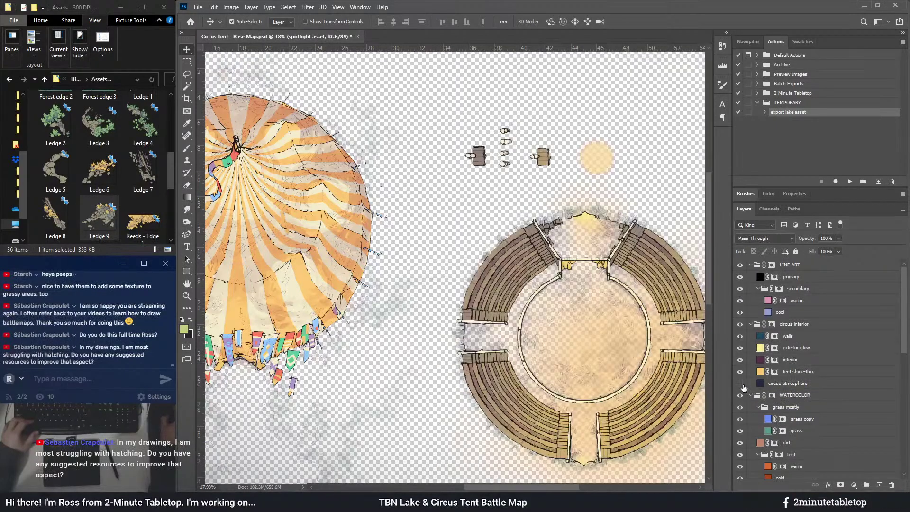
{"action": "left_click", "coordinate": [740, 384]}
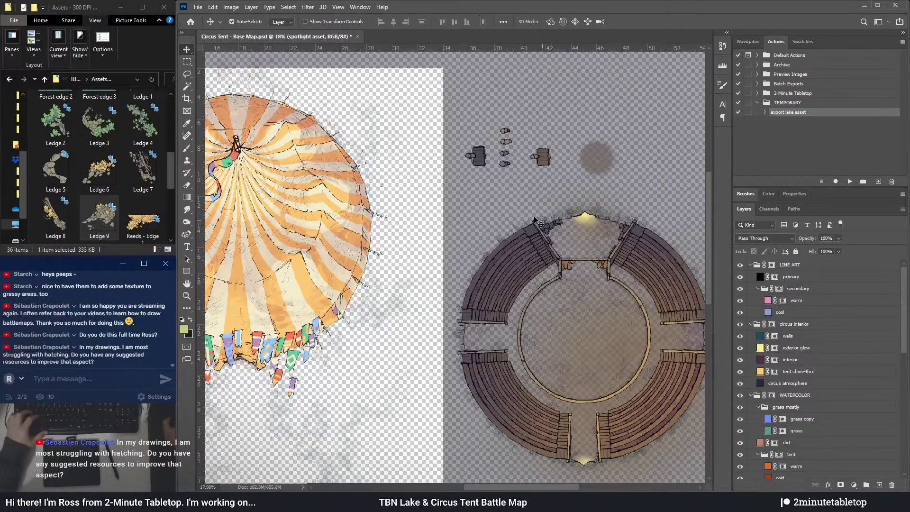
{"action": "scroll", "coordinate": [492, 156], "scroll_direction": "down", "scroll_amount": 2}
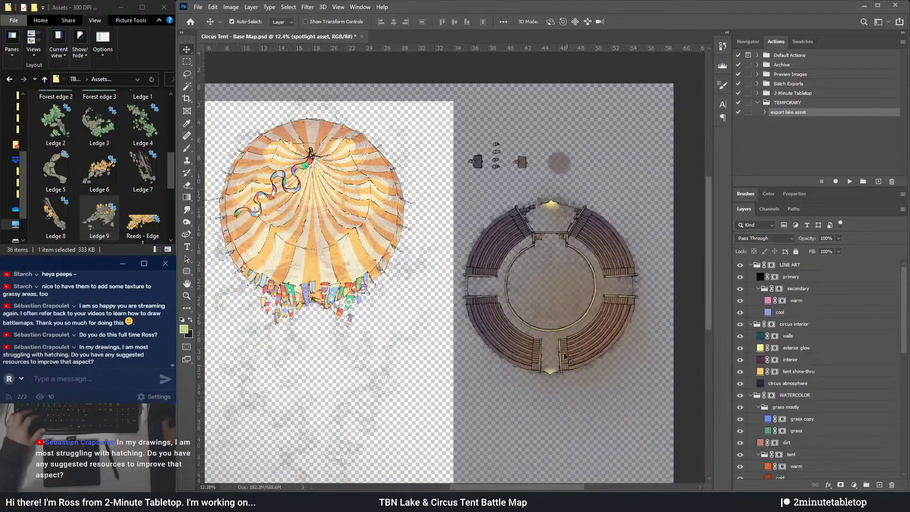
{"action": "scroll", "coordinate": [554, 284], "scroll_direction": "up", "scroll_amount": 4}
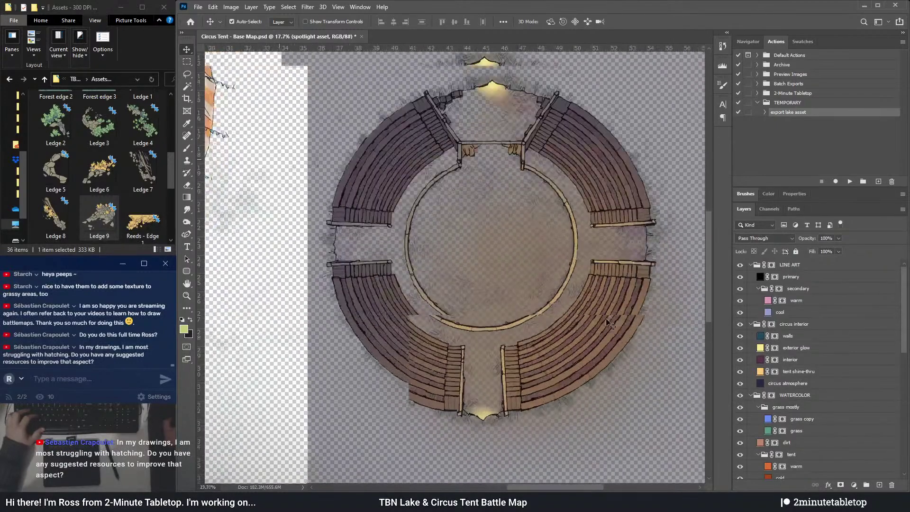
{"action": "scroll", "coordinate": [510, 231], "scroll_direction": "up", "scroll_amount": 1}
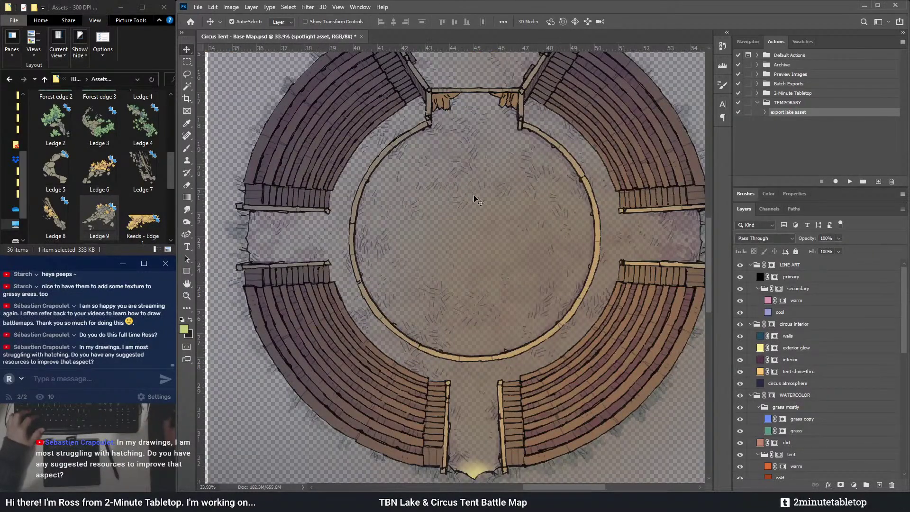
{"action": "scroll", "coordinate": [577, 254], "scroll_direction": "down", "scroll_amount": 2}
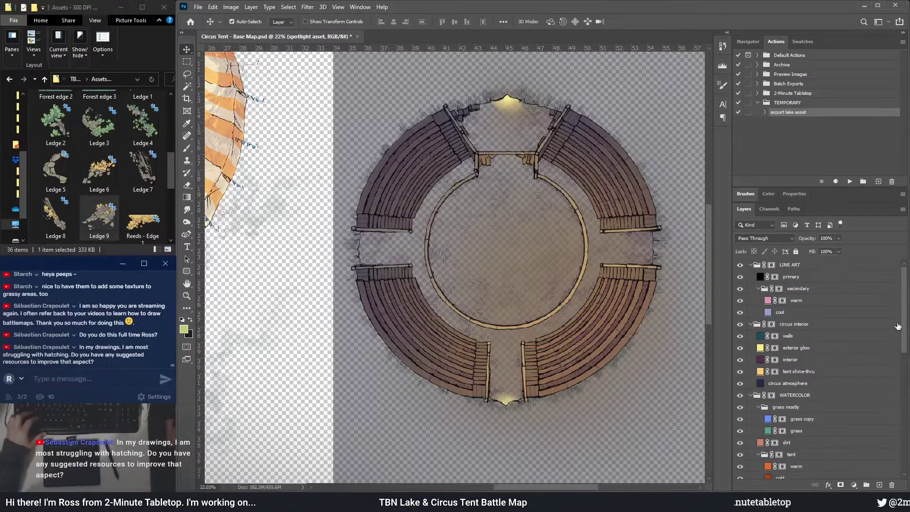
{"action": "scroll", "coordinate": [638, 247], "scroll_direction": "down", "scroll_amount": 2}
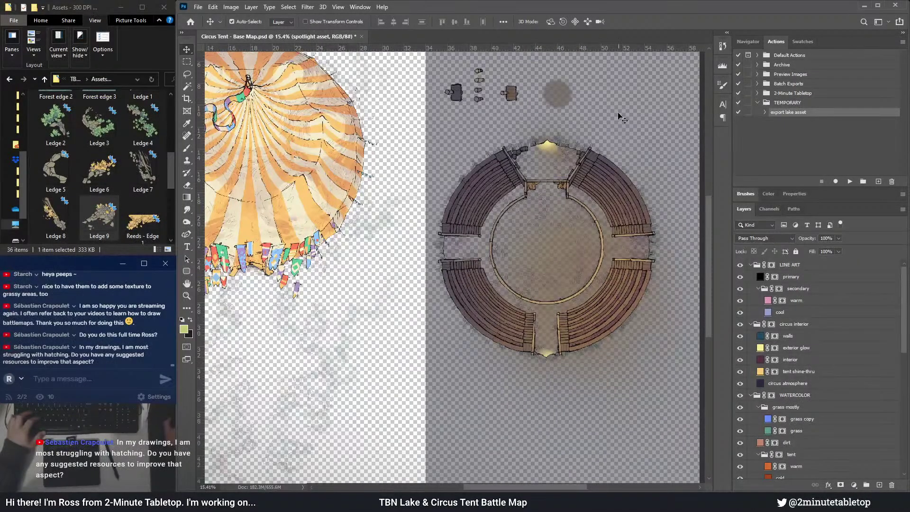
{"action": "scroll", "coordinate": [651, 192], "scroll_direction": "up", "scroll_amount": 1}
- Add a pattern fill layer in the LINE ART group using the green grass pattern from Forest Floor Textures
{"action": "left_click", "coordinate": [806, 265]}
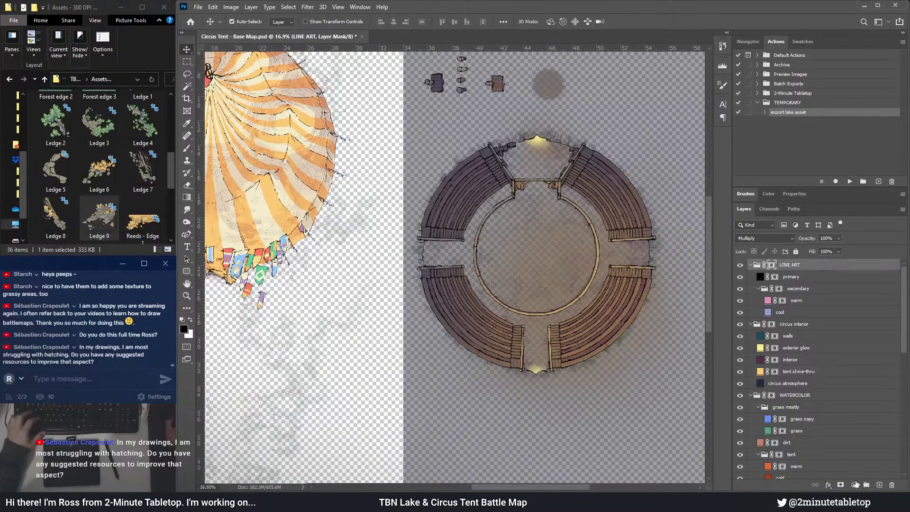
{"action": "left_click", "coordinate": [854, 485]}
{"action": "left_click", "coordinate": [848, 337]}
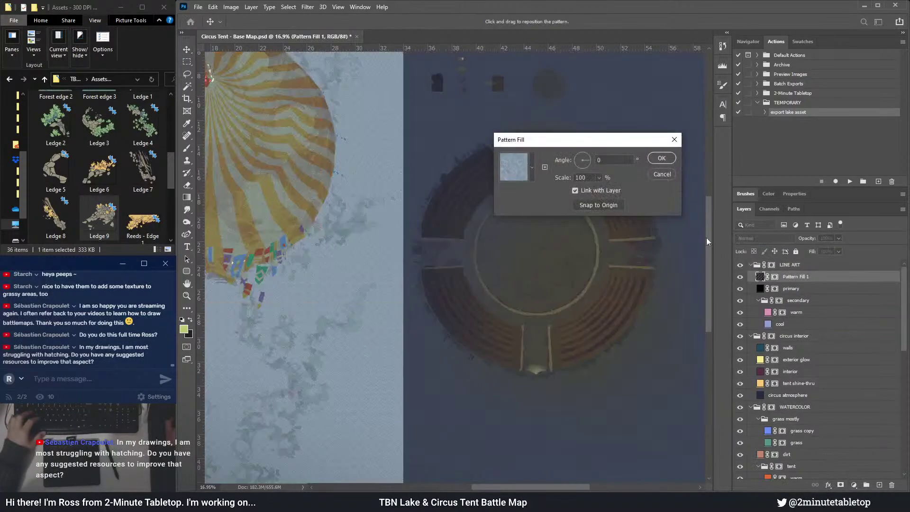
{"action": "left_click", "coordinate": [531, 172]}
{"action": "left_click_drag", "start_coordinate": [556, 215], "coordinate": [555, 235]}
{"action": "left_click", "coordinate": [518, 233]}
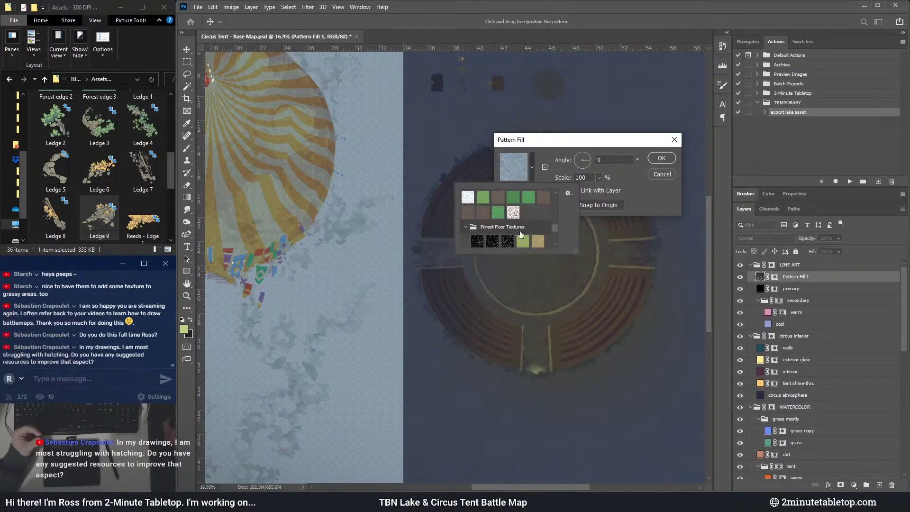
{"action": "left_click", "coordinate": [523, 242]}
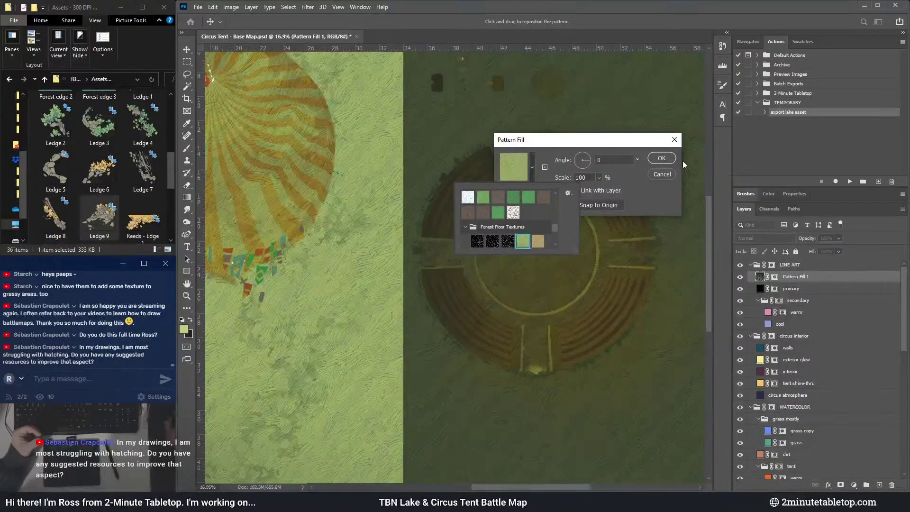
{"action": "left_click", "coordinate": [661, 158]}
- Examine the hatching strokes of the grass pattern across the tent exterior up close
{"action": "scroll", "coordinate": [502, 287], "scroll_direction": "up", "scroll_amount": 6}
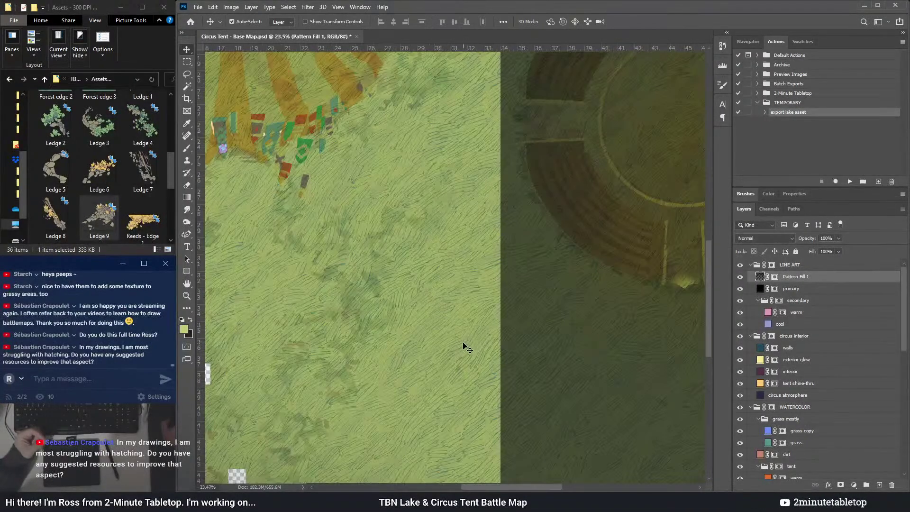
{"action": "scroll", "coordinate": [498, 275], "scroll_direction": "down", "scroll_amount": 2}
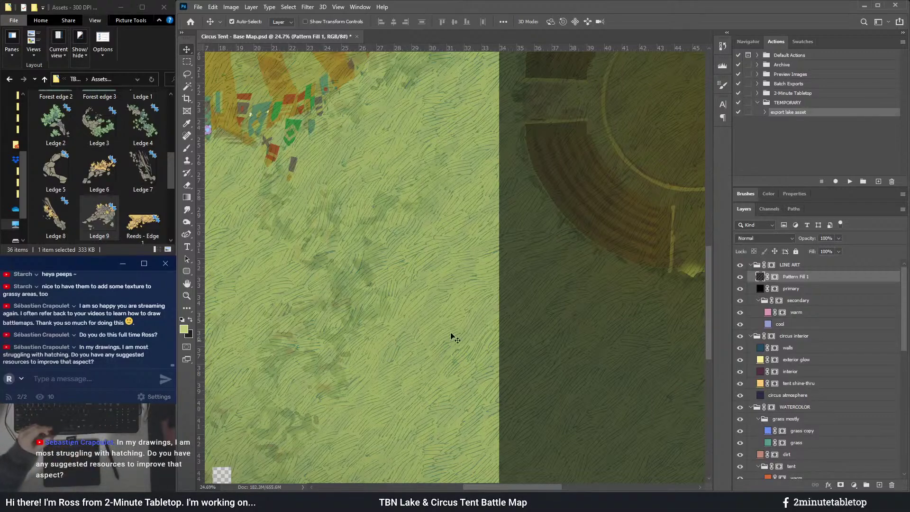
{"action": "scroll", "coordinate": [402, 416], "scroll_direction": "up", "scroll_amount": 5}
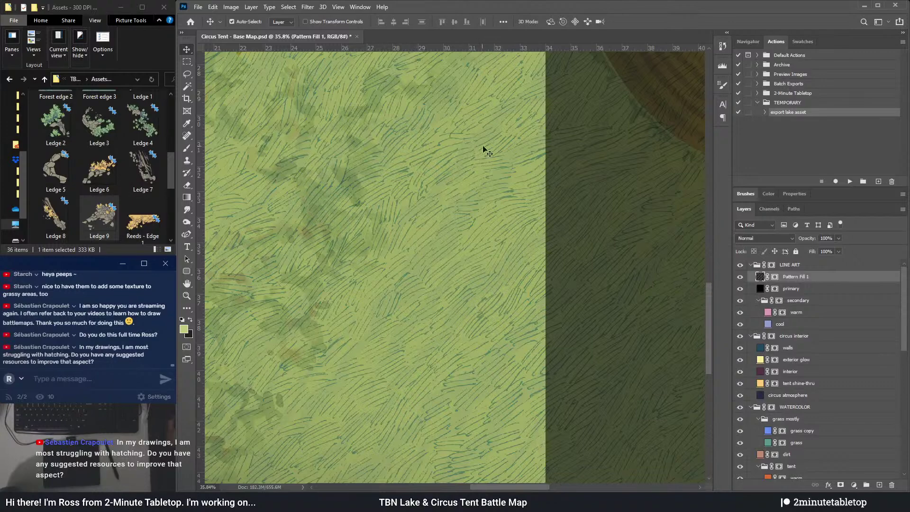
{"action": "scroll", "coordinate": [351, 208], "scroll_direction": "down", "scroll_amount": 3}
{"action": "scroll", "coordinate": [534, 347], "scroll_direction": "up", "scroll_amount": 4}
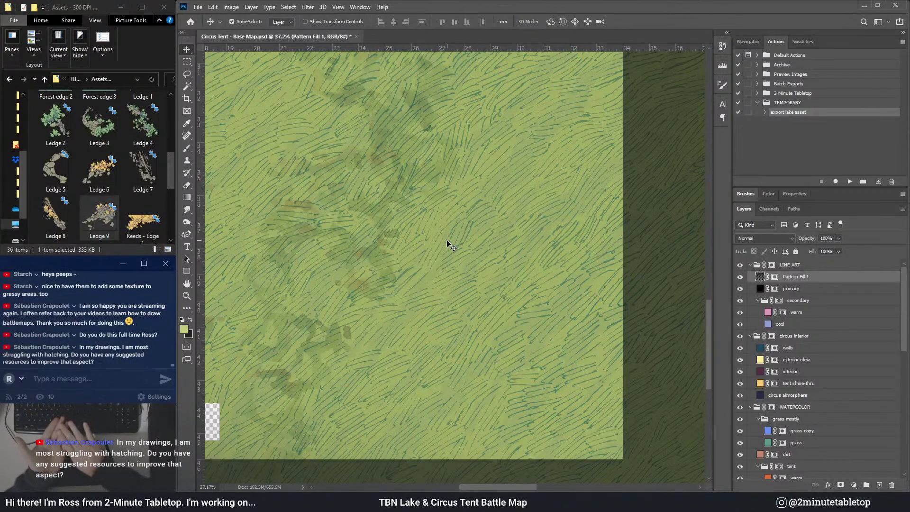
- Switch the pattern fill layer to another green grass pattern made of short, straight hatching strokes in varied directions
{"action": "left_click_drag", "start_coordinate": [447, 241], "coordinate": [488, 259]}
{"action": "scroll", "coordinate": [487, 258], "scroll_direction": "down", "scroll_amount": 3}
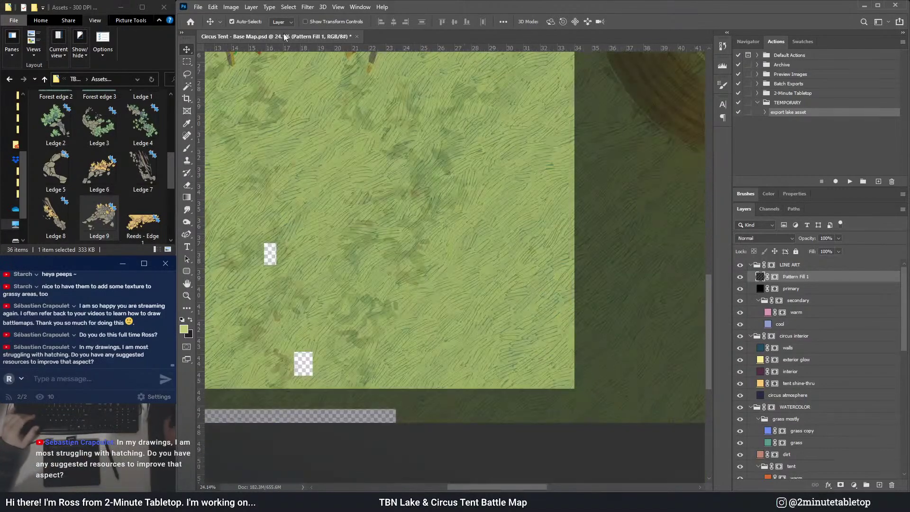
{"action": "double_click", "coordinate": [758, 279]}
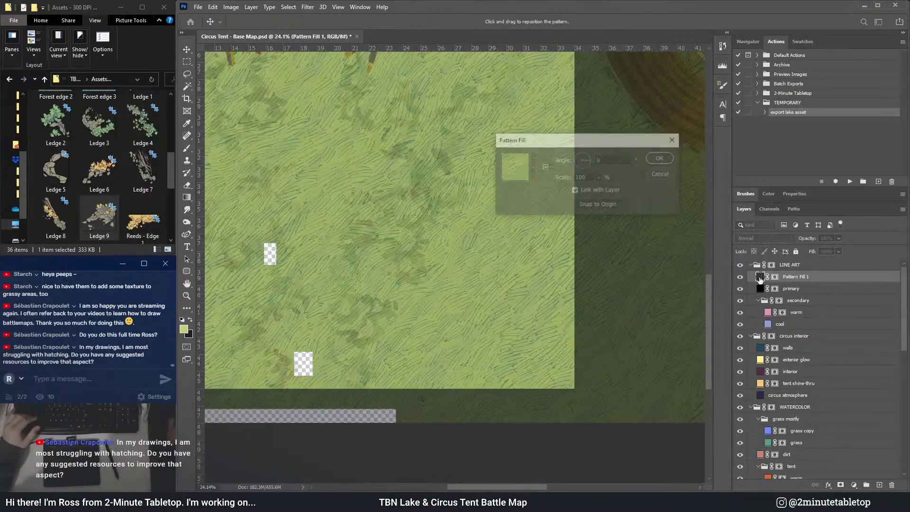
{"action": "left_click", "coordinate": [533, 175]}
{"action": "scroll", "coordinate": [532, 226], "scroll_direction": "down", "scroll_amount": 2}
{"action": "left_click", "coordinate": [492, 233]}
{"action": "left_click", "coordinate": [661, 159]}
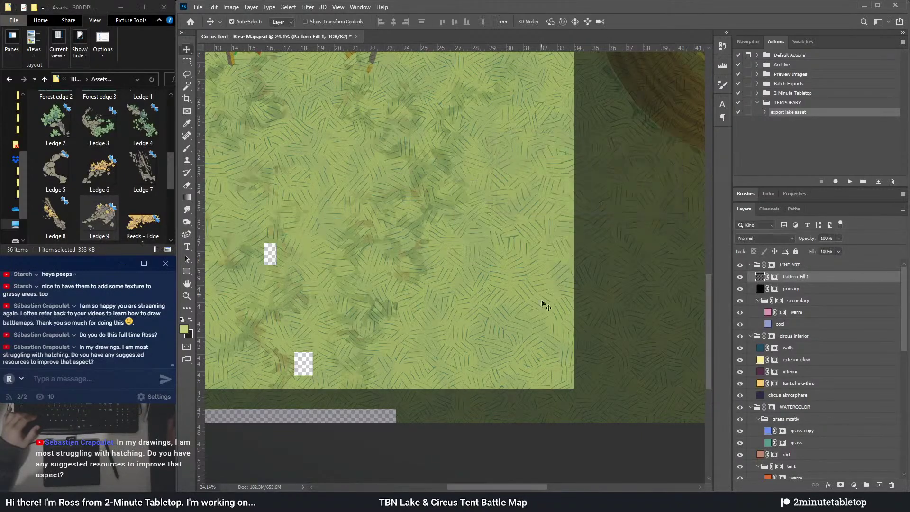
- Examine the straight hatching strokes of the grass pattern along the edge of the tent exterior map
{"action": "scroll", "coordinate": [522, 278], "scroll_direction": "up", "scroll_amount": 2}
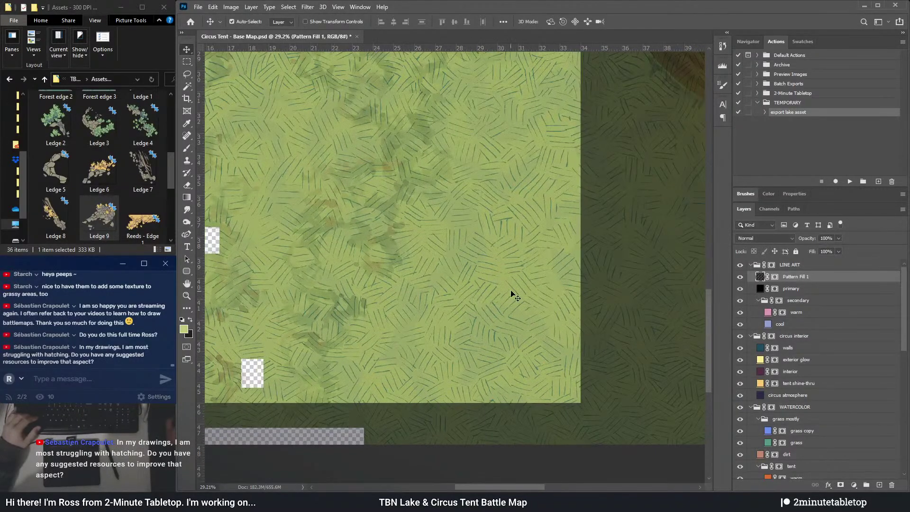
{"action": "scroll", "coordinate": [527, 419], "scroll_direction": "down", "scroll_amount": 2}
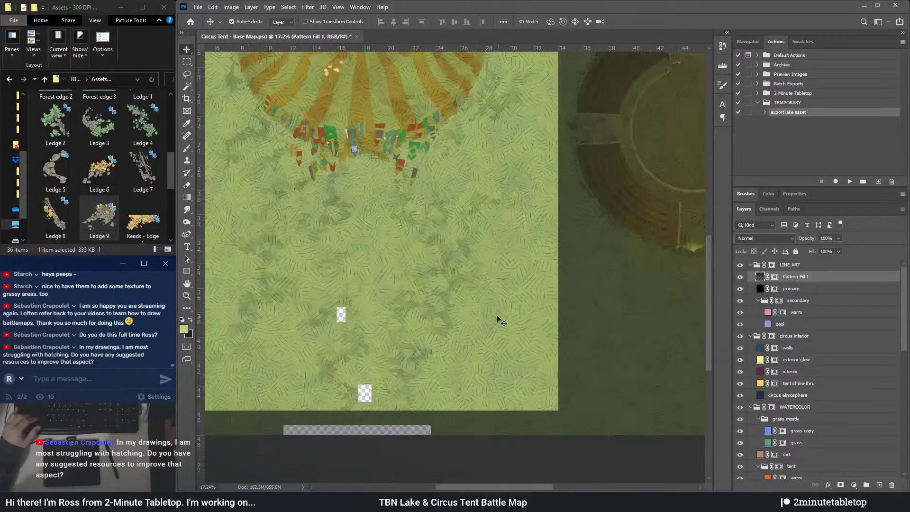
{"action": "scroll", "coordinate": [518, 315], "scroll_direction": "up", "scroll_amount": 2}
{"action": "scroll", "coordinate": [532, 300], "scroll_direction": "up", "scroll_amount": 1}
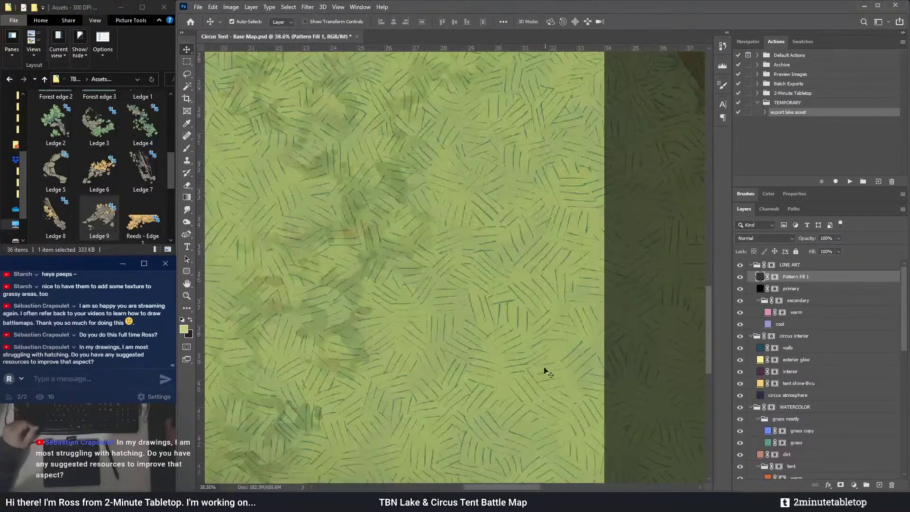
{"action": "scroll", "coordinate": [513, 325], "scroll_direction": "up", "scroll_amount": 1}
{"action": "scroll", "coordinate": [482, 344], "scroll_direction": "down", "scroll_amount": 1}
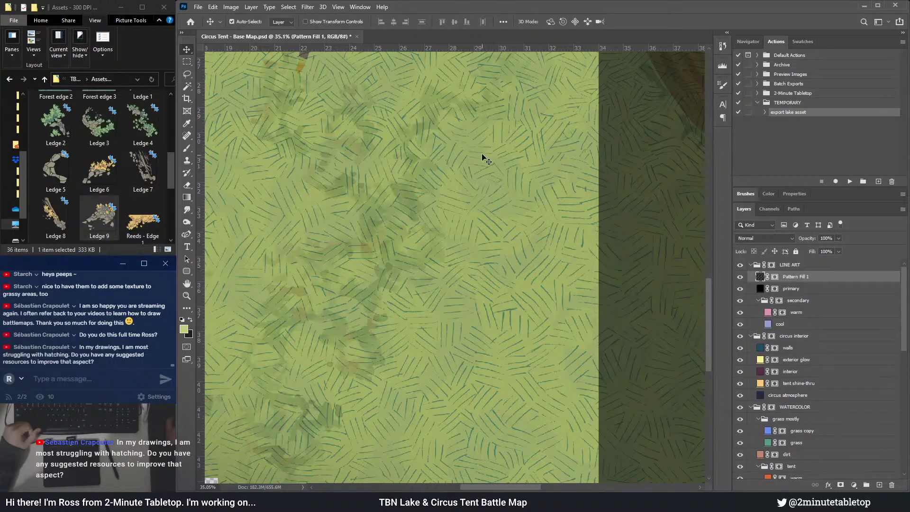
{"action": "scroll", "coordinate": [459, 179], "scroll_direction": "up", "scroll_amount": 1}
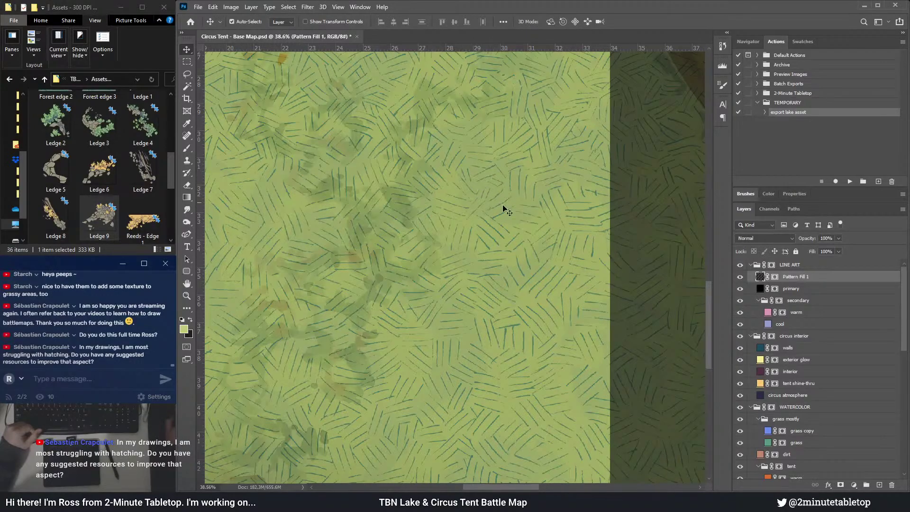
- Delete the pattern fill layer from the LINE ART group
{"action": "scroll", "coordinate": [490, 198], "scroll_direction": "down", "scroll_amount": 4}
{"action": "scroll", "coordinate": [416, 349], "scroll_direction": "down", "scroll_amount": 3}
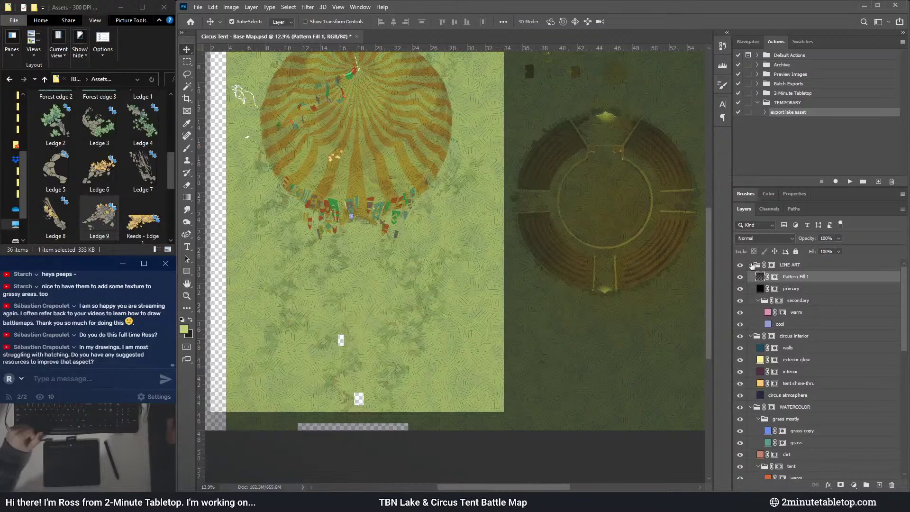
{"action": "left_click", "coordinate": [892, 485]}
{"action": "left_click", "coordinate": [892, 485]}
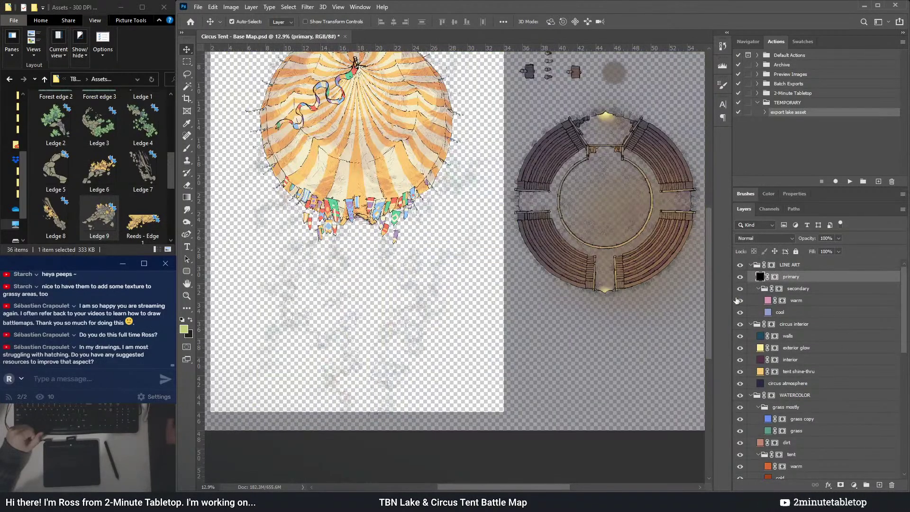
- Compare the map with the circus atmosphere layer on and off, and leave that layer hidden
{"action": "scroll", "coordinate": [767, 351], "scroll_direction": "down", "scroll_amount": 2}
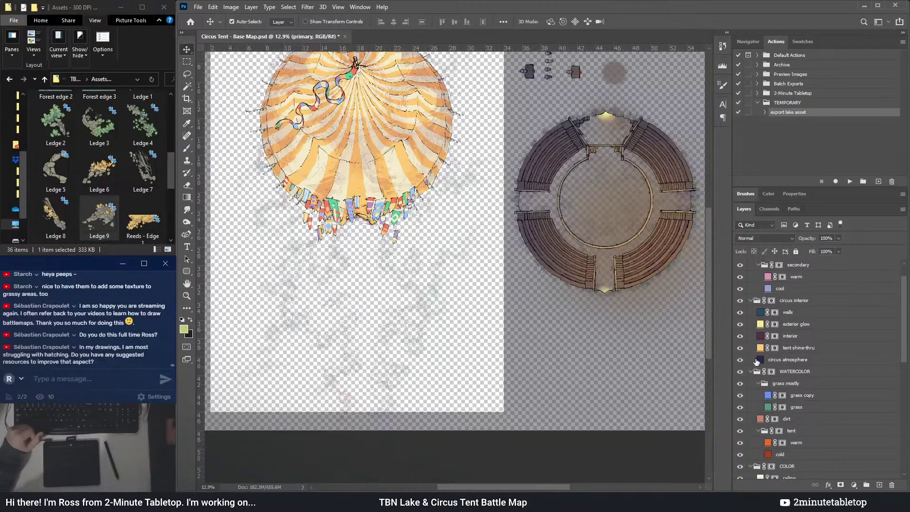
{"action": "left_click", "coordinate": [740, 360]}
{"action": "left_click", "coordinate": [740, 360]}
{"action": "scroll", "coordinate": [386, 284], "scroll_direction": "up", "scroll_amount": 1}
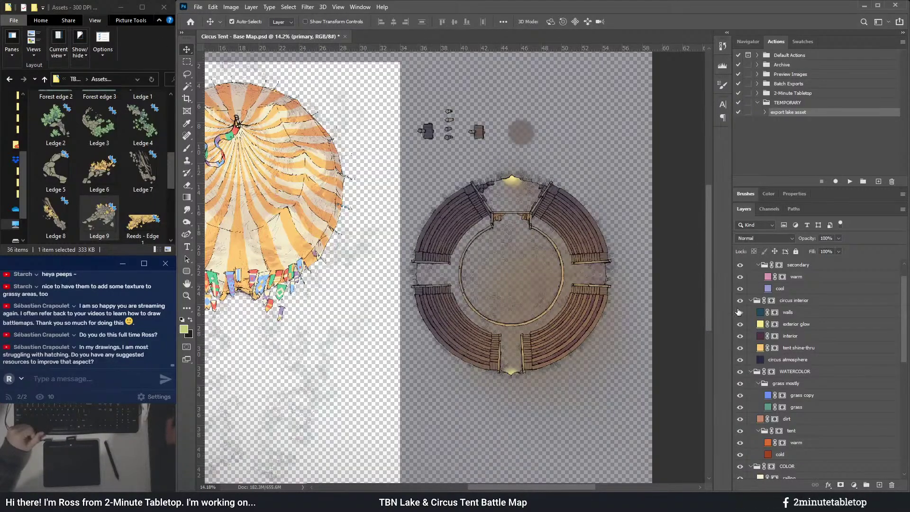
{"action": "left_click", "coordinate": [741, 360]}
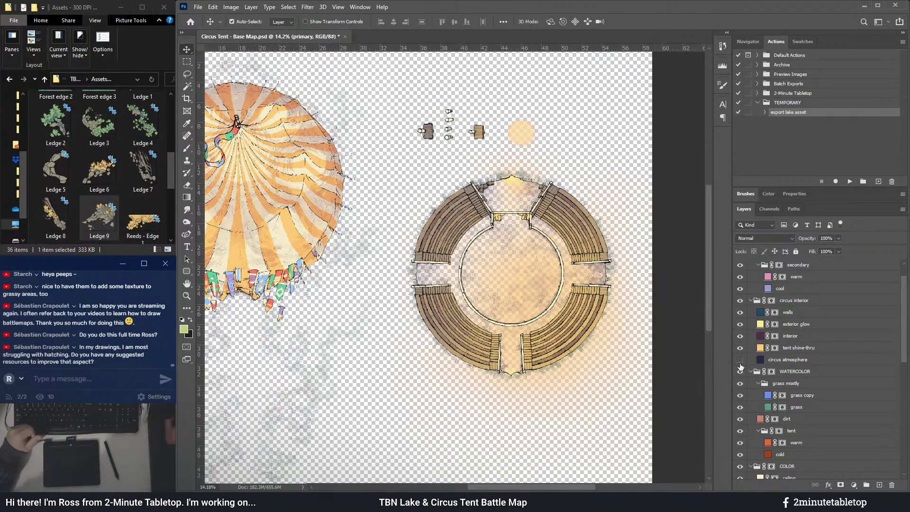
- Show the BACKGROUND group again and hide the interior background layer inside it
{"action": "scroll", "coordinate": [799, 369], "scroll_direction": "down", "scroll_amount": 8}
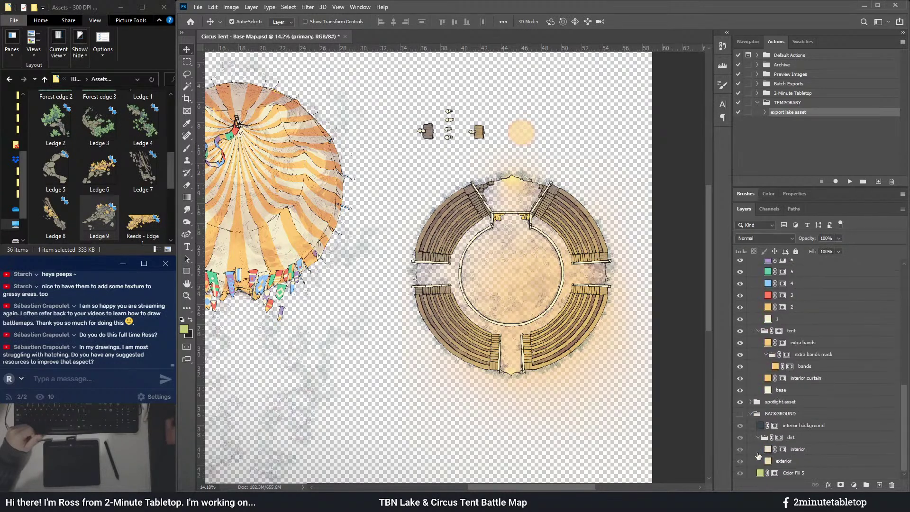
{"action": "left_click", "coordinate": [740, 414]}
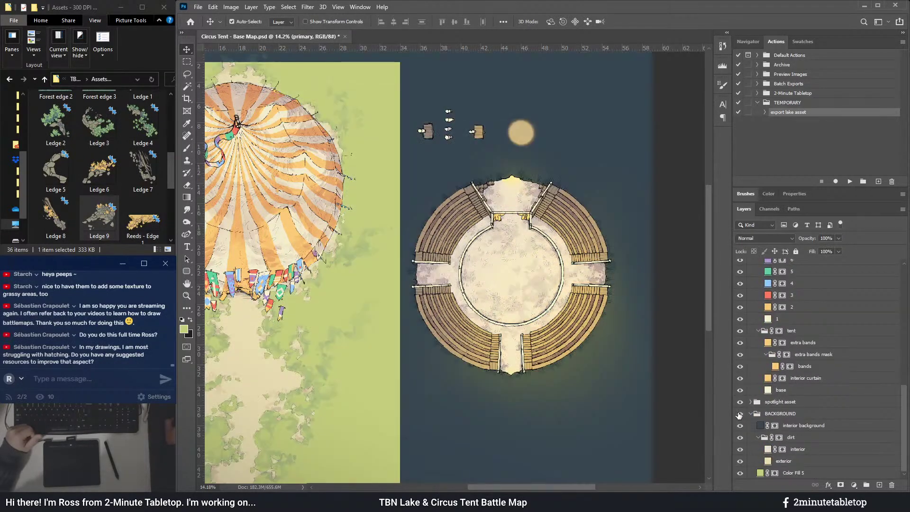
{"action": "left_click", "coordinate": [739, 425]}
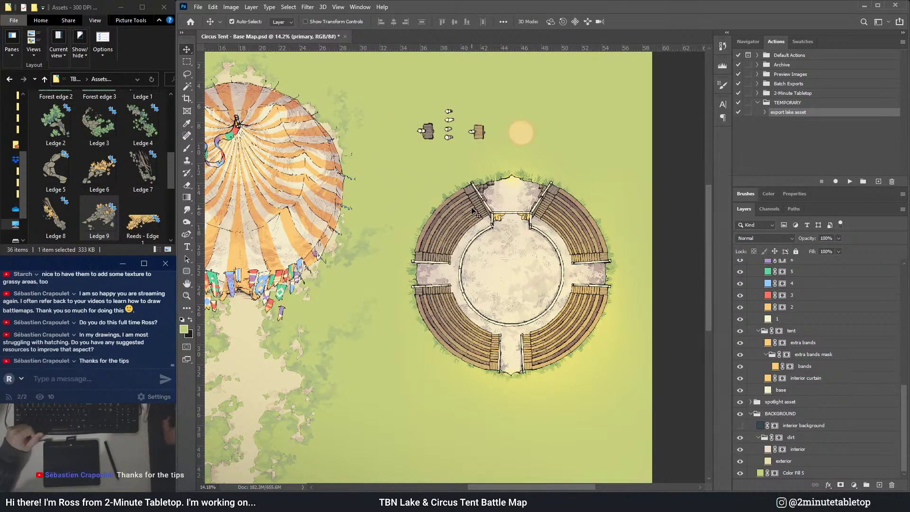
- Inspect the seating ring on the green background, and hide the dirt group in BACKGROUND
{"action": "scroll", "coordinate": [487, 202], "scroll_direction": "up", "scroll_amount": 1}
{"action": "scroll", "coordinate": [487, 202], "scroll_direction": "up", "scroll_amount": 3}
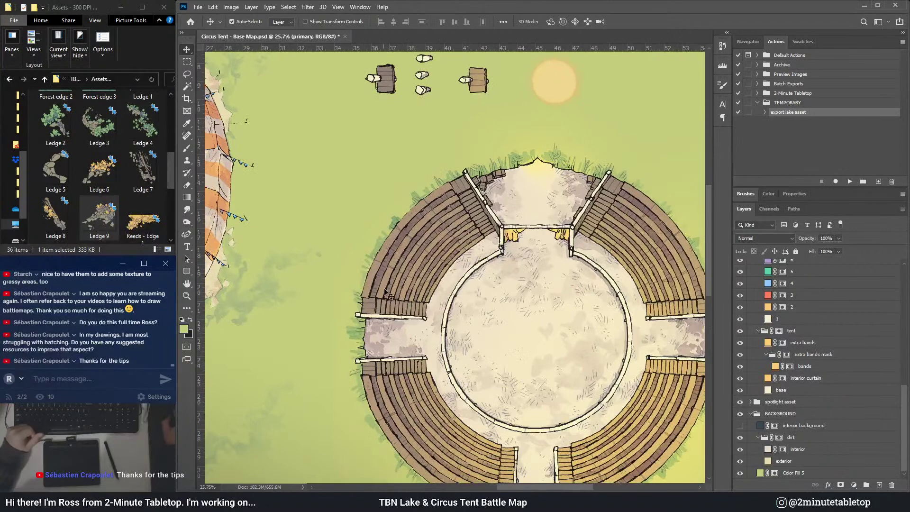
{"action": "scroll", "coordinate": [496, 162], "scroll_direction": "down", "scroll_amount": 2}
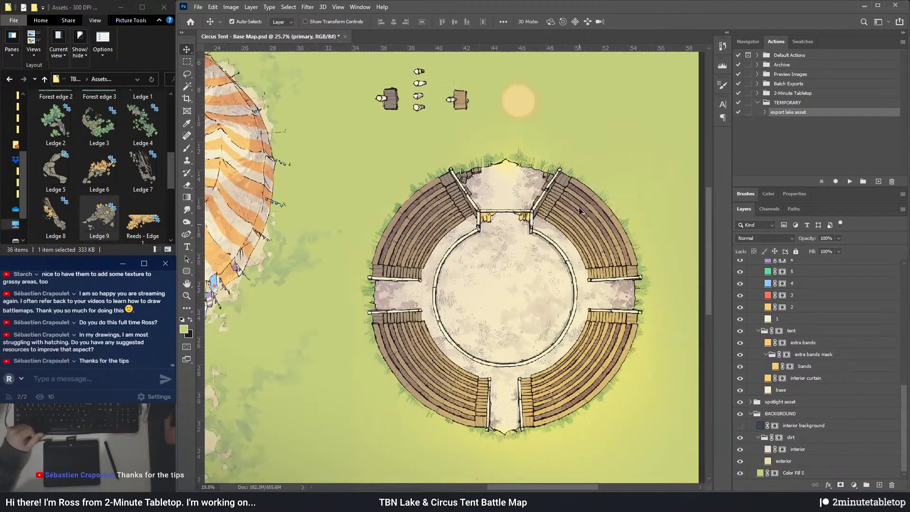
{"action": "scroll", "coordinate": [646, 227], "scroll_direction": "down", "scroll_amount": 4}
{"action": "scroll", "coordinate": [452, 363], "scroll_direction": "up", "scroll_amount": 1}
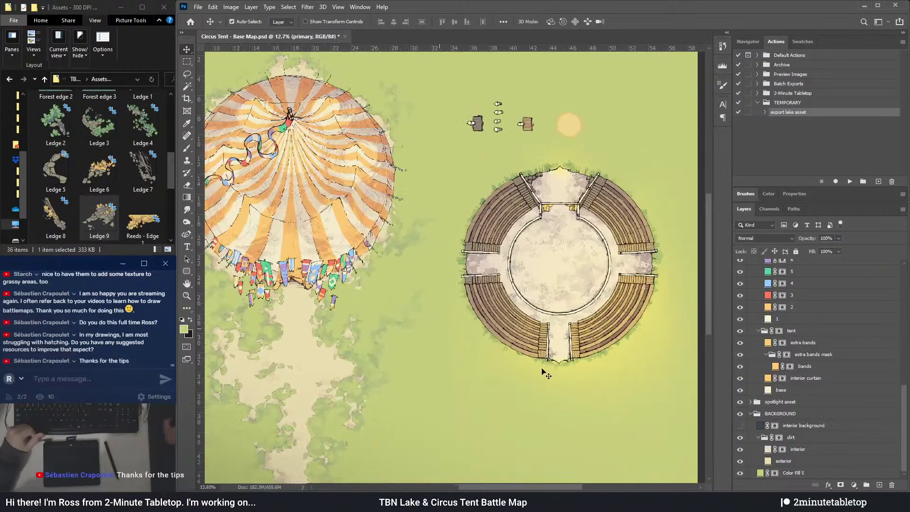
{"action": "left_click", "coordinate": [742, 439]}
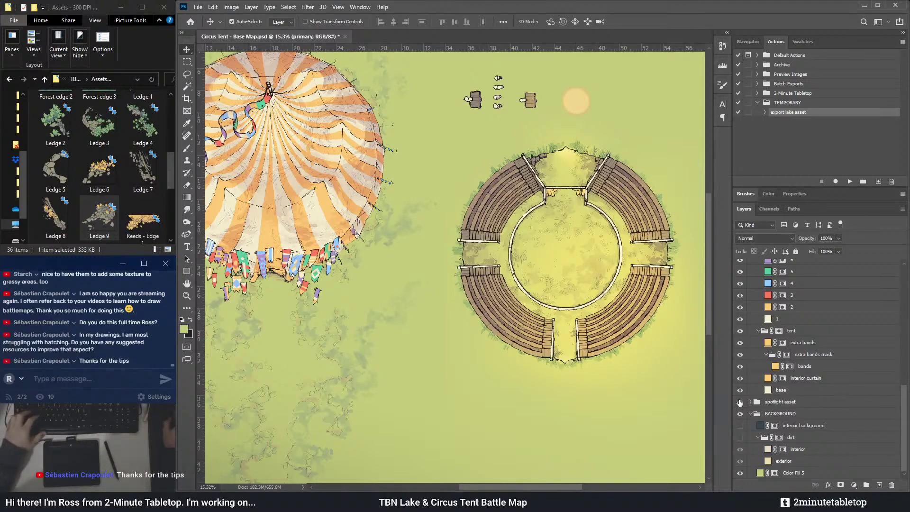
- Hide the exterior glow and tent shine-thru layers in the circus interior group
{"action": "scroll", "coordinate": [796, 353], "scroll_direction": "up", "scroll_amount": 5}
{"action": "scroll", "coordinate": [797, 353], "scroll_direction": "up", "scroll_amount": 4}
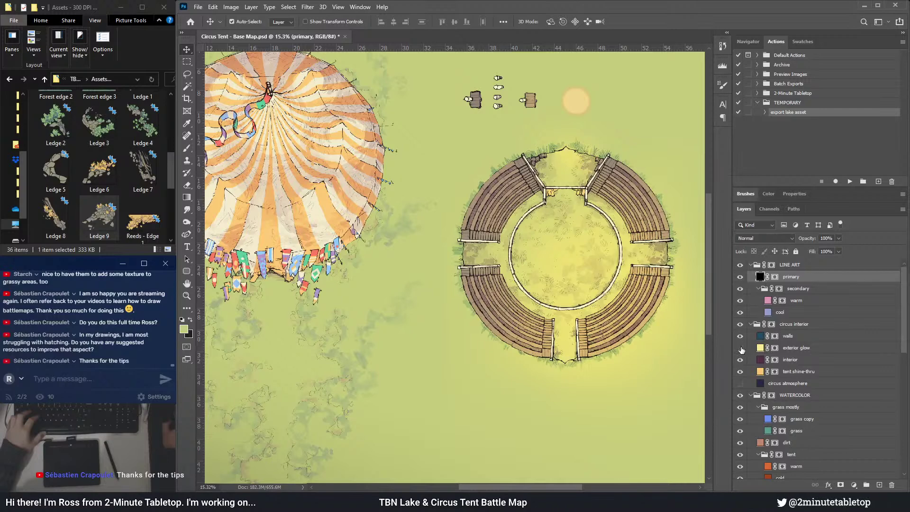
{"action": "left_click", "coordinate": [743, 372]}
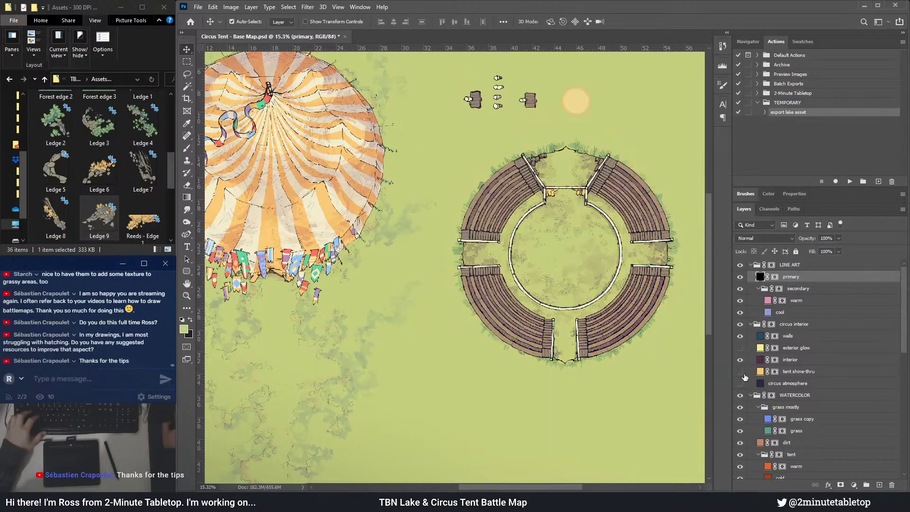
- Check the interior layer's shading off and on, and recolor its fill to slate blue 43556e
{"action": "left_click", "coordinate": [740, 360]}
{"action": "left_click", "coordinate": [740, 361]}
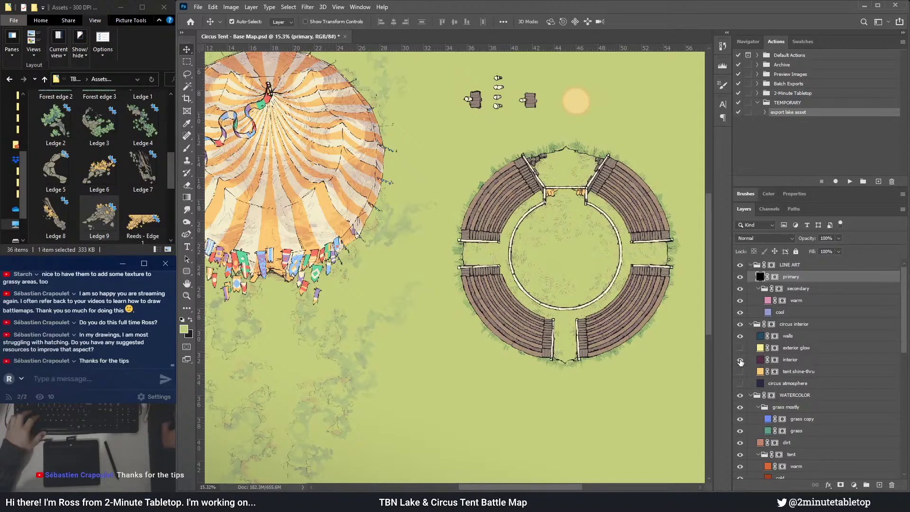
{"action": "scroll", "coordinate": [561, 284], "scroll_direction": "down", "scroll_amount": 2}
{"action": "scroll", "coordinate": [560, 285], "scroll_direction": "up", "scroll_amount": 3}
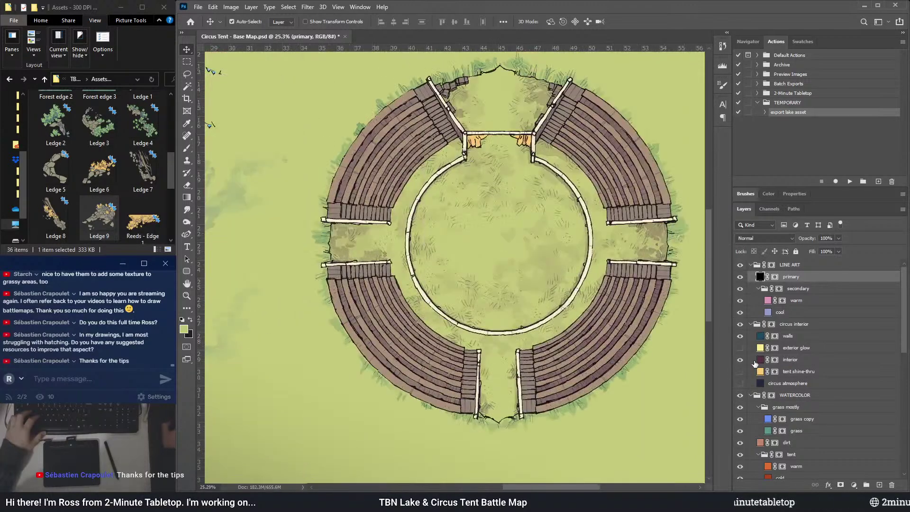
{"action": "double_click", "coordinate": [760, 359]}
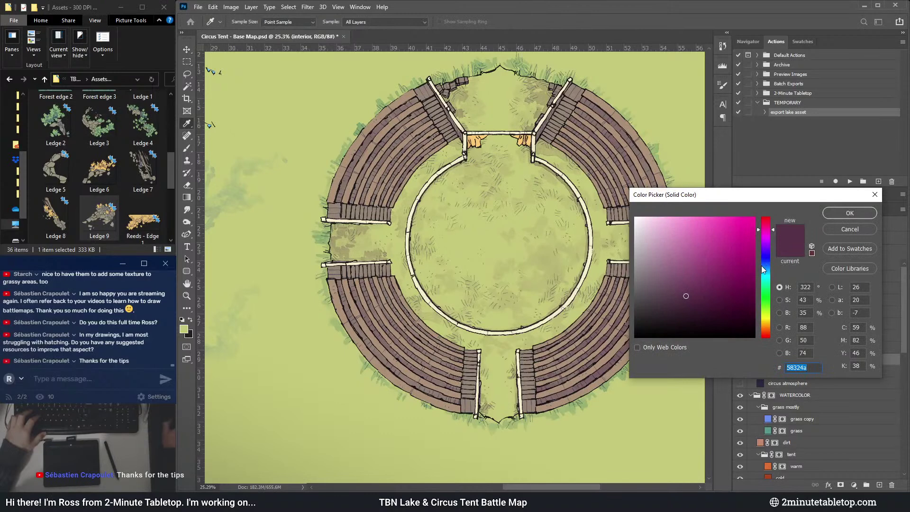
{"action": "left_click", "coordinate": [764, 266]}
{"action": "left_click", "coordinate": [685, 276]}
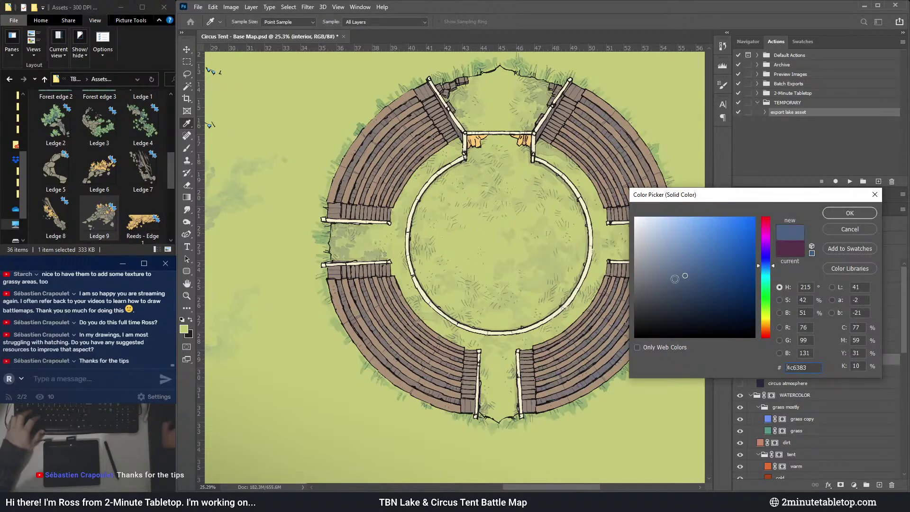
{"action": "left_click", "coordinate": [680, 286]}
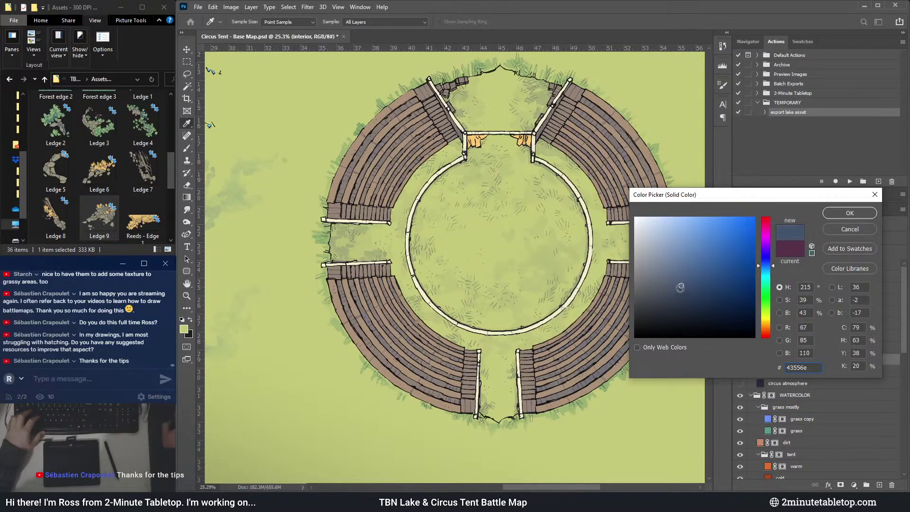
{"action": "left_click", "coordinate": [850, 213]}
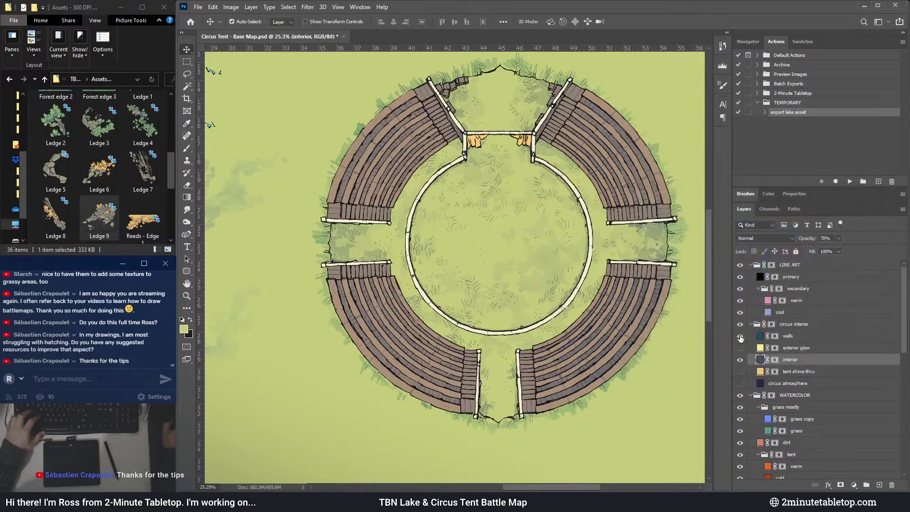
- Compare the seating ring with the walls layer off and on, and leave that layer hidden
{"action": "left_click", "coordinate": [740, 336]}
{"action": "left_click", "coordinate": [740, 336]}
{"action": "left_click", "coordinate": [741, 336]}
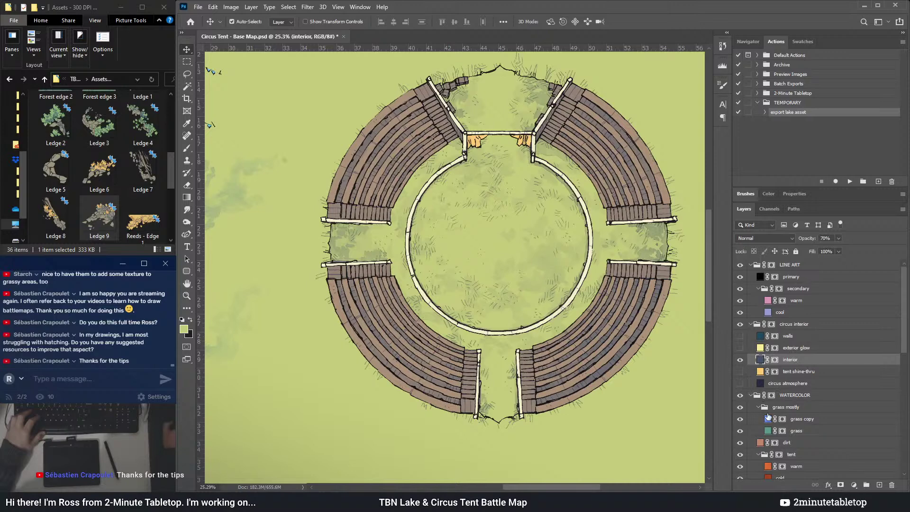
- Recolor the benches fill layer in the COLOR group to a slightly more saturated brown, and check the seating up close
{"action": "scroll", "coordinate": [768, 412], "scroll_direction": "down", "scroll_amount": 3}
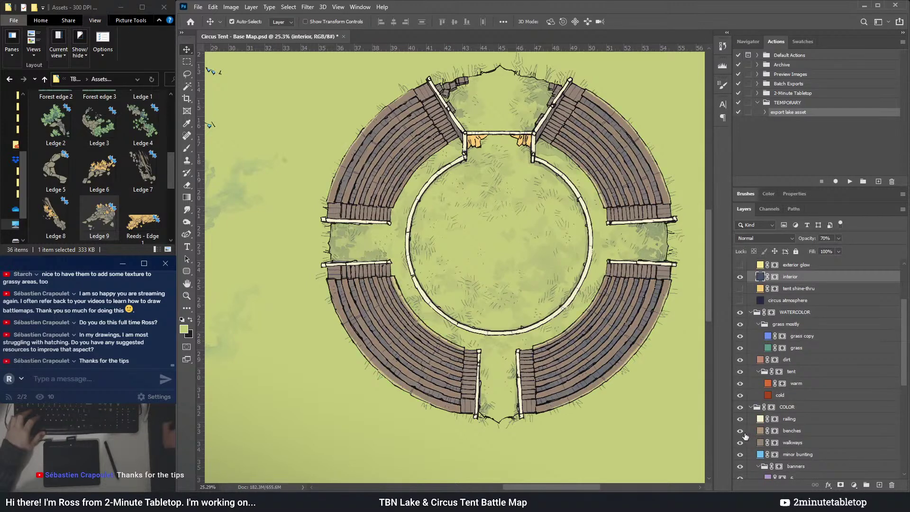
{"action": "left_click", "coordinate": [761, 433]}
{"action": "double_click", "coordinate": [761, 432]}
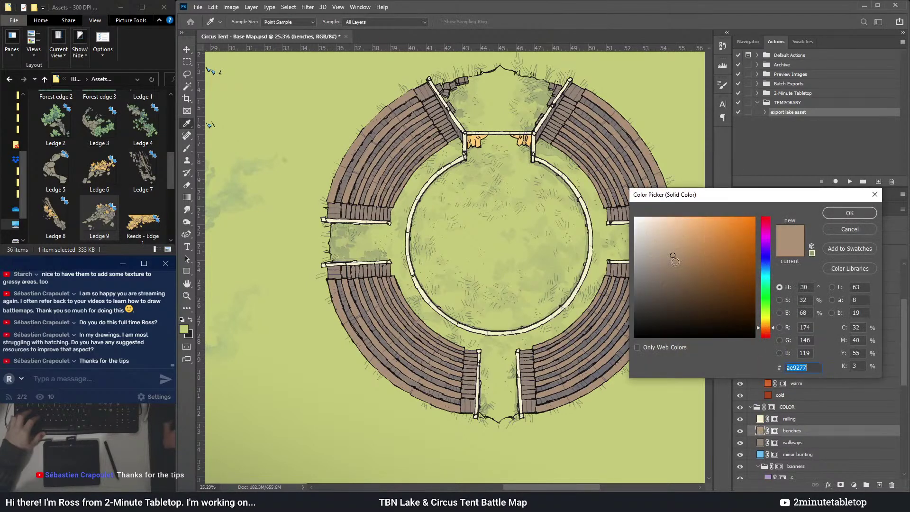
{"action": "type", "text": "a8896b"}
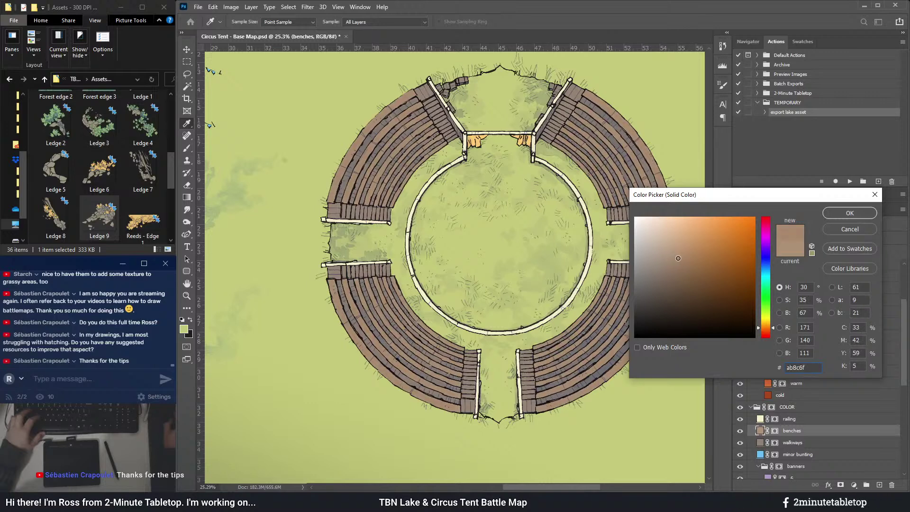
{"action": "left_click_drag", "start_coordinate": [678, 257], "coordinate": [676, 256]}
{"action": "left_click", "coordinate": [849, 212]}
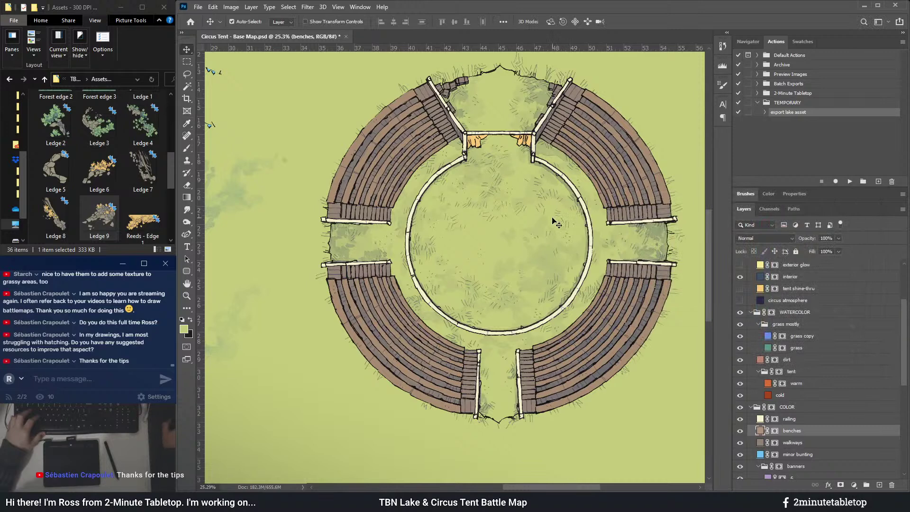
{"action": "scroll", "coordinate": [469, 64], "scroll_direction": "up", "scroll_amount": 3}
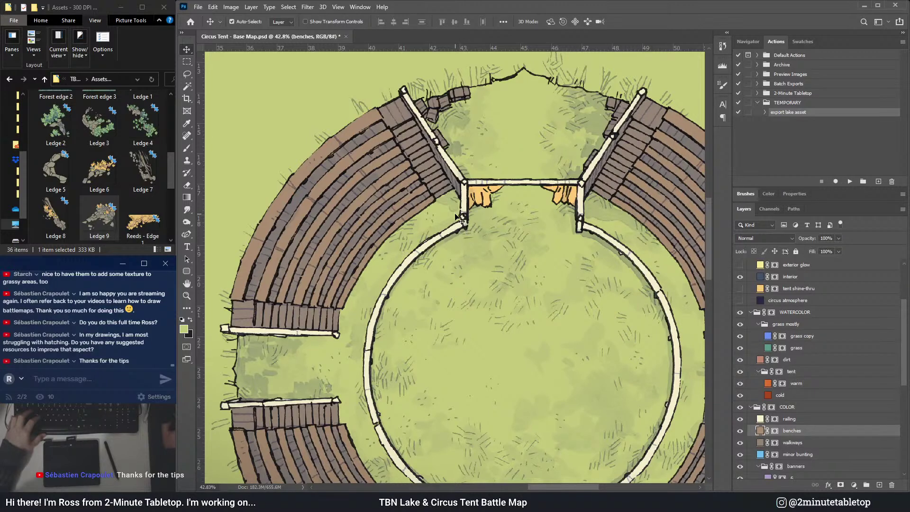
{"action": "scroll", "coordinate": [457, 201], "scroll_direction": "down", "scroll_amount": 3}
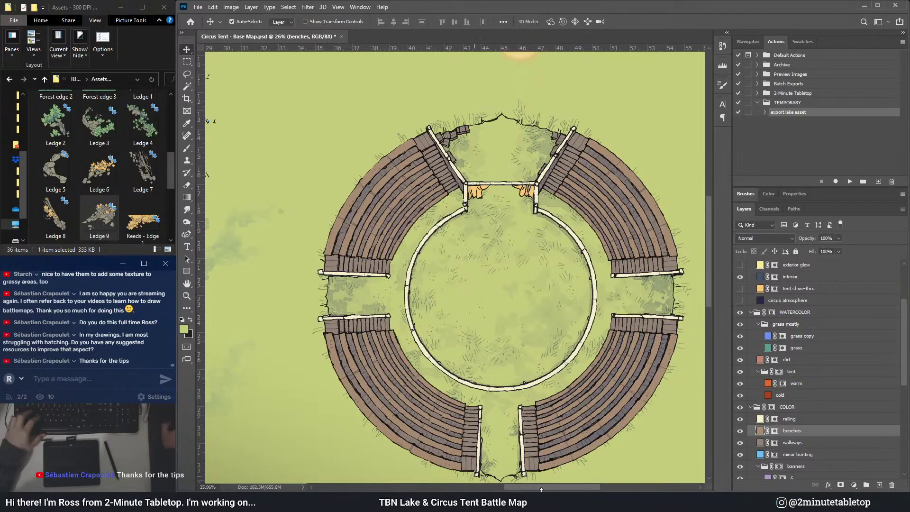
- Examine the seating ring and the loose props beside it, and compare them with the railing layer off and on
{"action": "scroll", "coordinate": [609, 309], "scroll_direction": "down", "scroll_amount": 2}
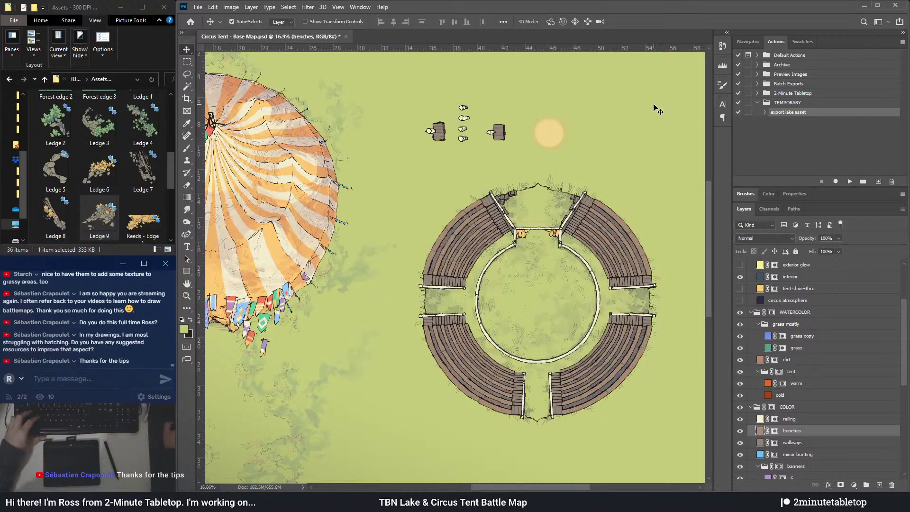
{"action": "scroll", "coordinate": [580, 236], "scroll_direction": "up", "scroll_amount": 2}
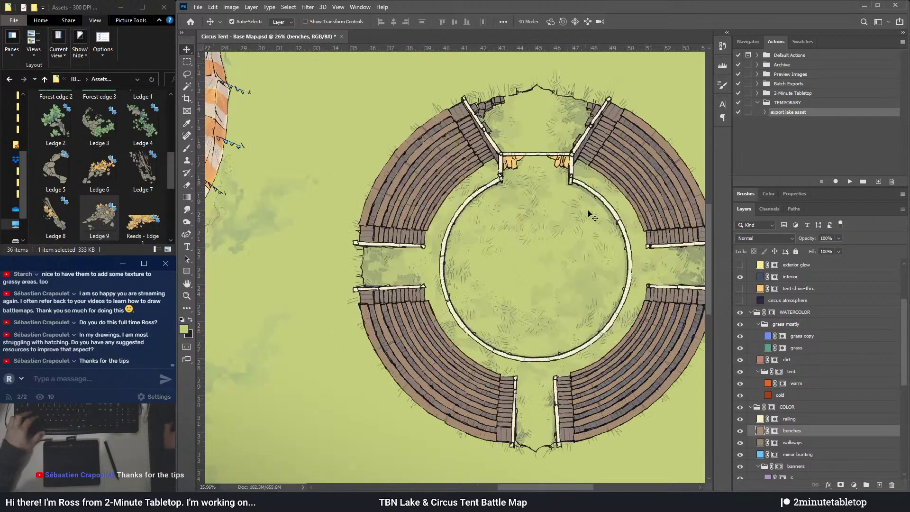
{"action": "scroll", "coordinate": [303, 189], "scroll_direction": "down", "scroll_amount": 1}
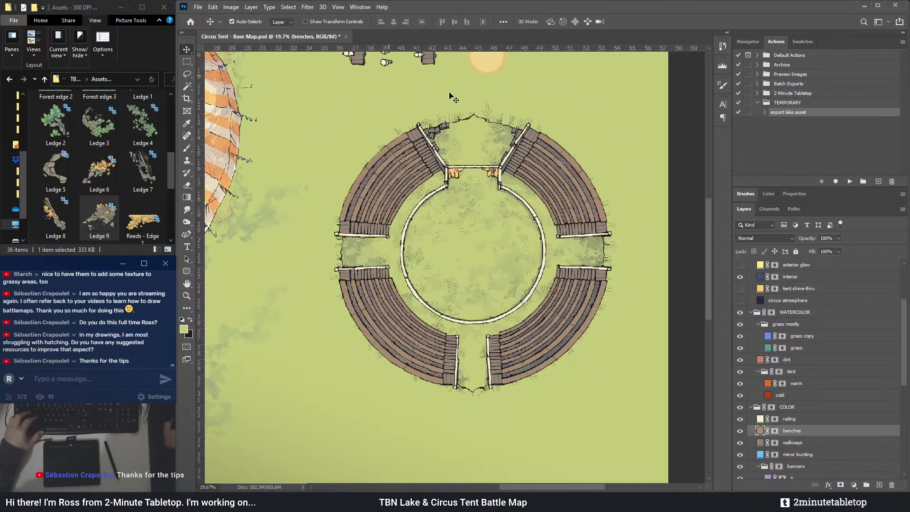
{"action": "scroll", "coordinate": [451, 94], "scroll_direction": "up", "scroll_amount": 2}
{"action": "scroll", "coordinate": [424, 95], "scroll_direction": "up", "scroll_amount": 2}
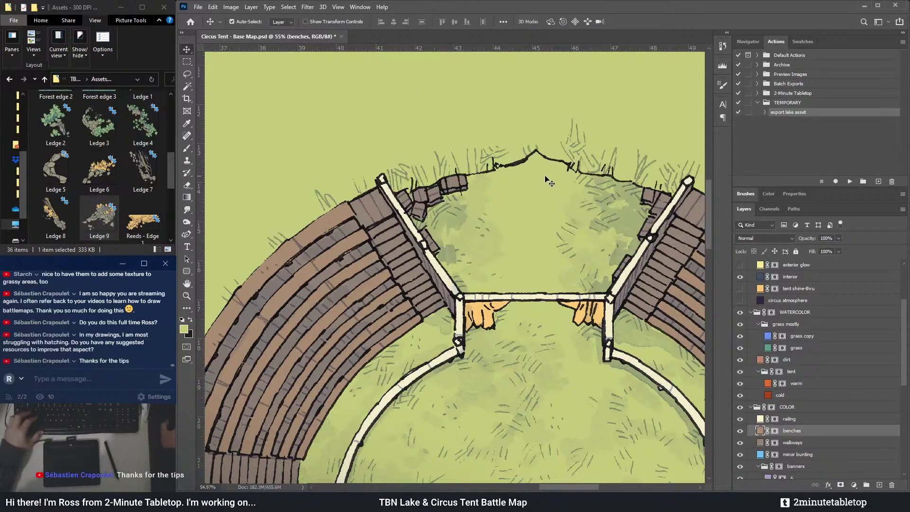
{"action": "scroll", "coordinate": [527, 176], "scroll_direction": "down", "scroll_amount": 3}
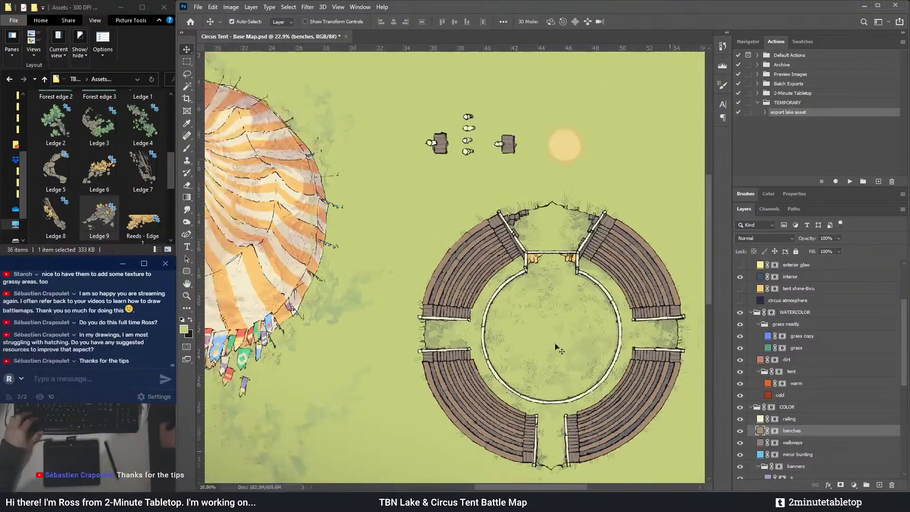
{"action": "scroll", "coordinate": [564, 382], "scroll_direction": "up", "scroll_amount": 2}
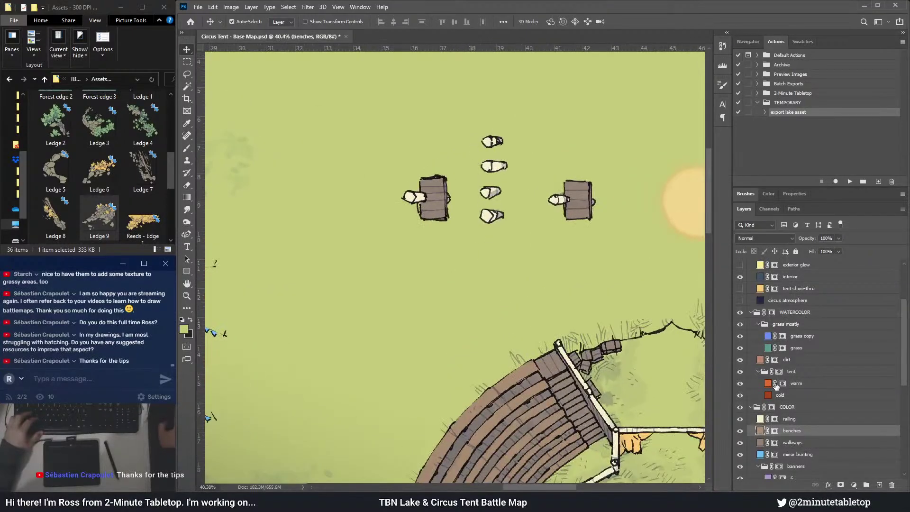
{"action": "left_click", "coordinate": [740, 418]}
{"action": "scroll", "coordinate": [448, 132], "scroll_direction": "down", "scroll_amount": 3}
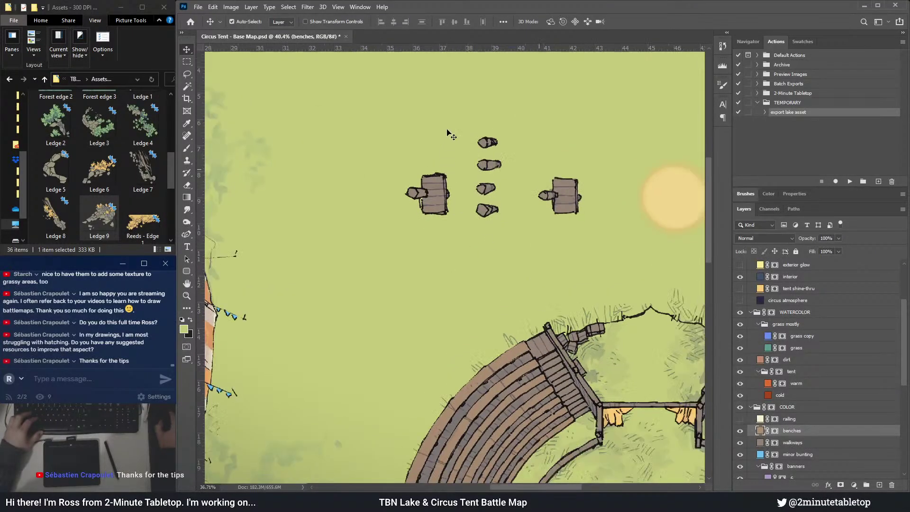
{"action": "left_click", "coordinate": [740, 419]}
{"action": "left_click", "coordinate": [739, 419]}
{"action": "left_click", "coordinate": [740, 419]}
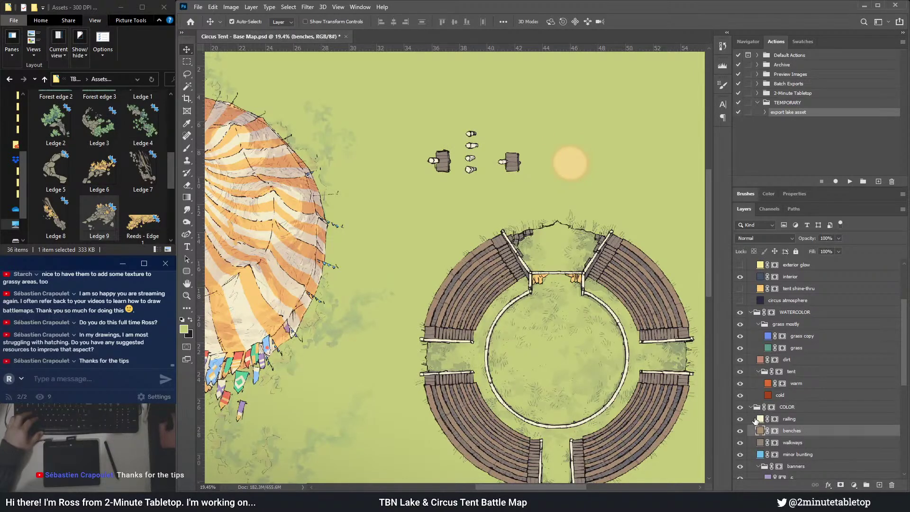
- Recolor the railing fill layer in the COLOR group to a muted reddish brown, a48575
{"action": "double_click", "coordinate": [759, 419]}
{"action": "left_click", "coordinate": [684, 270]}
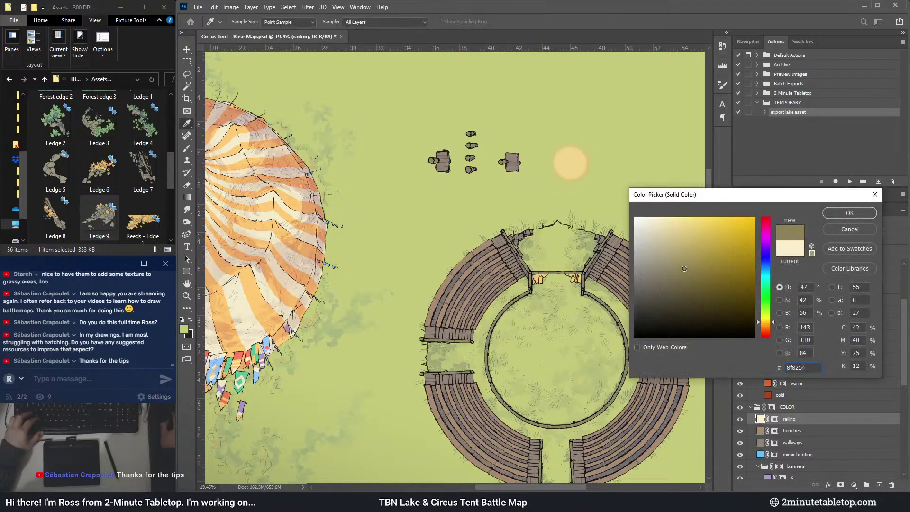
{"action": "left_click", "coordinate": [764, 330]}
{"action": "left_click", "coordinate": [676, 258]}
{"action": "left_click_drag", "start_coordinate": [676, 258], "coordinate": [671, 258]}
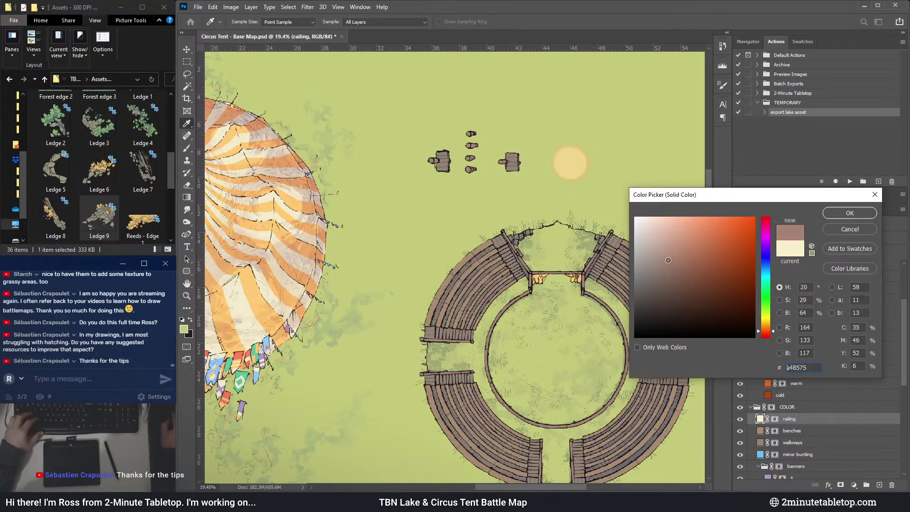
{"action": "left_click", "coordinate": [850, 213]}
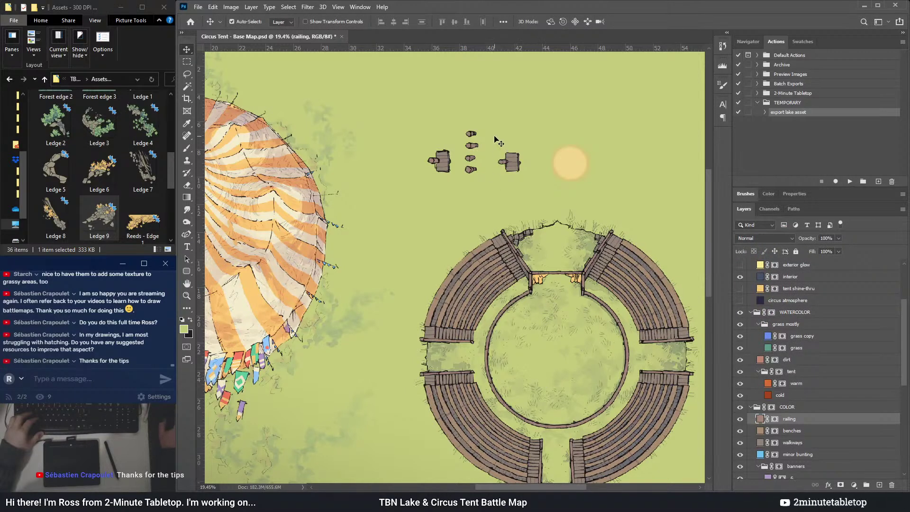
- Show the circus atmosphere and tent shine-thru layers, and compare the exterior glow layer on and off, leaving it hidden
{"action": "scroll", "coordinate": [776, 345], "scroll_direction": "up", "scroll_amount": 5}
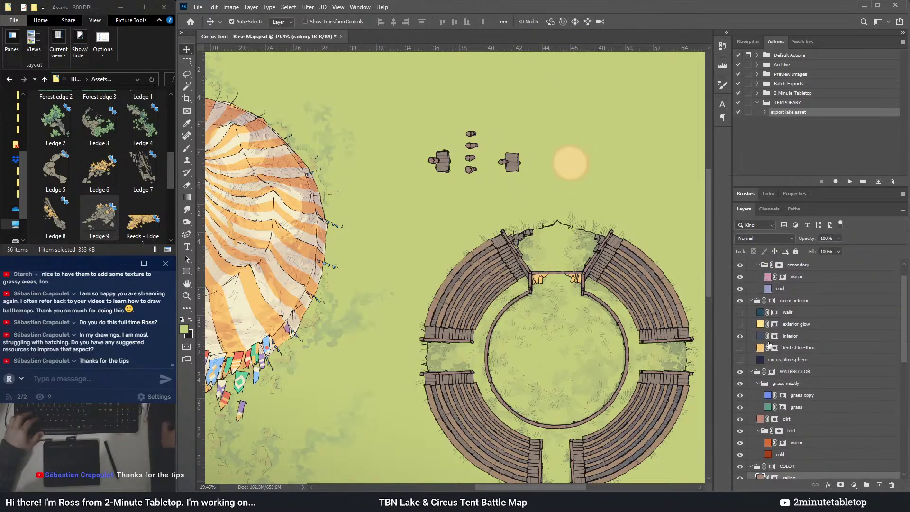
{"action": "left_click", "coordinate": [739, 361]}
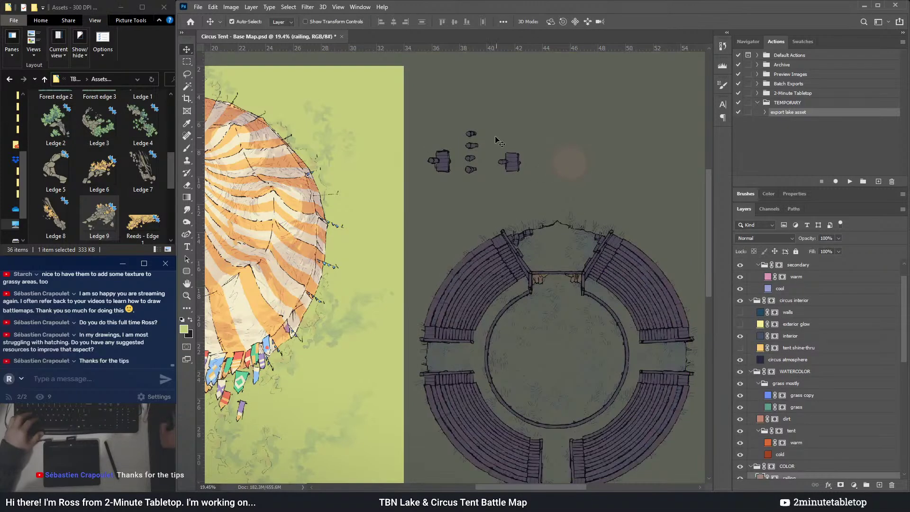
{"action": "scroll", "coordinate": [495, 136], "scroll_direction": "up", "scroll_amount": 3}
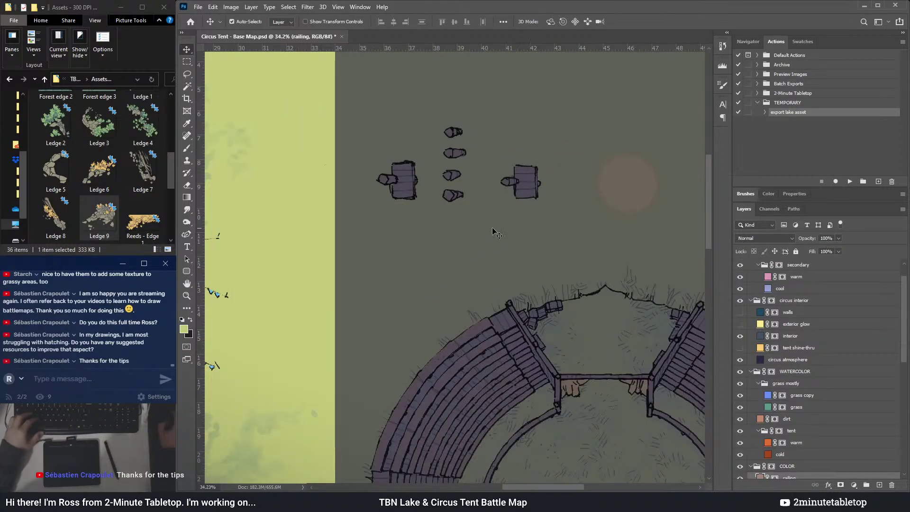
{"action": "left_click", "coordinate": [741, 349]}
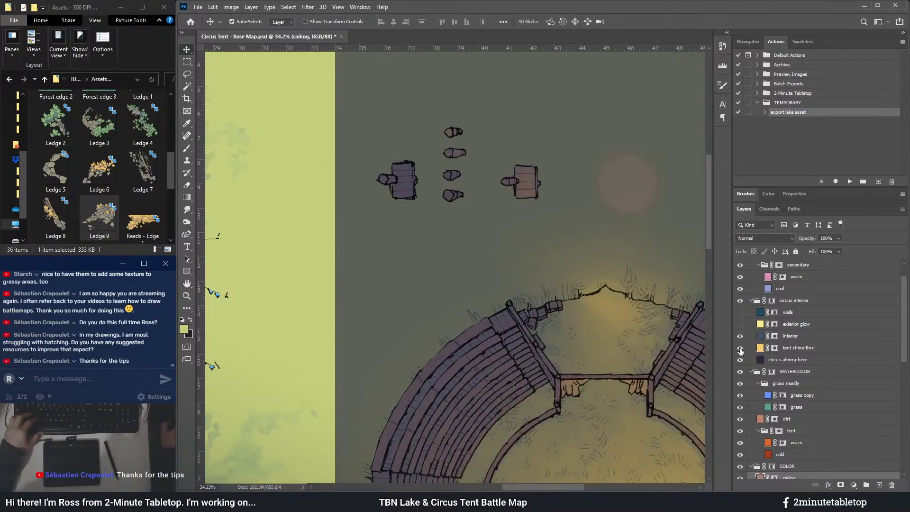
{"action": "left_click", "coordinate": [740, 324]}
{"action": "left_click", "coordinate": [740, 324]}
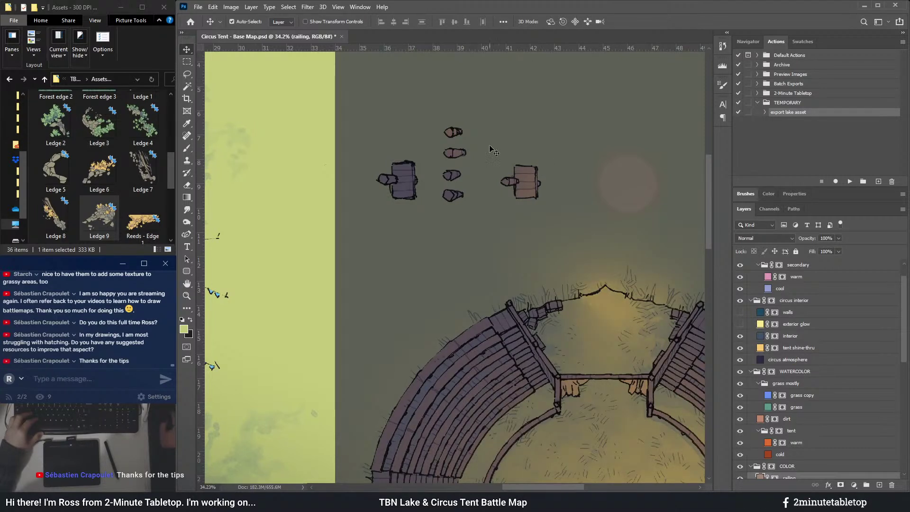
{"action": "scroll", "coordinate": [533, 204], "scroll_direction": "down", "scroll_amount": 3}
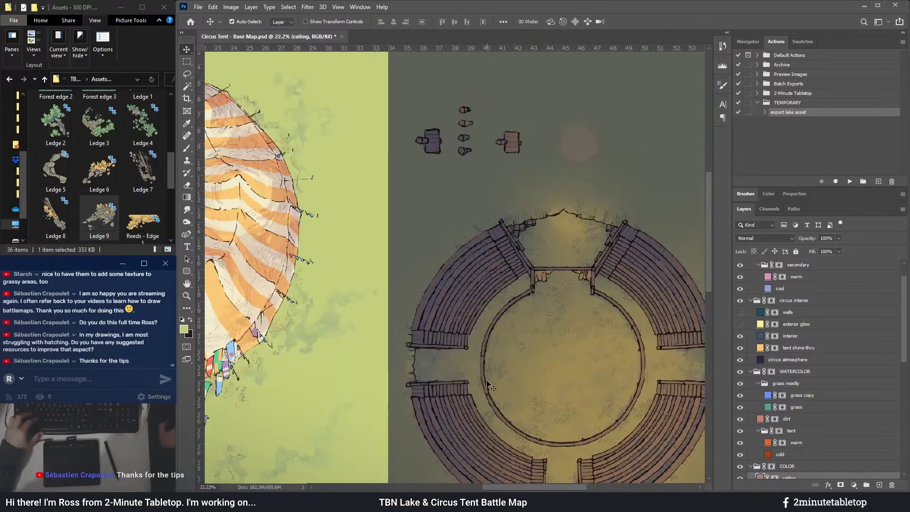
{"action": "scroll", "coordinate": [485, 63], "scroll_direction": "up", "scroll_amount": 3}
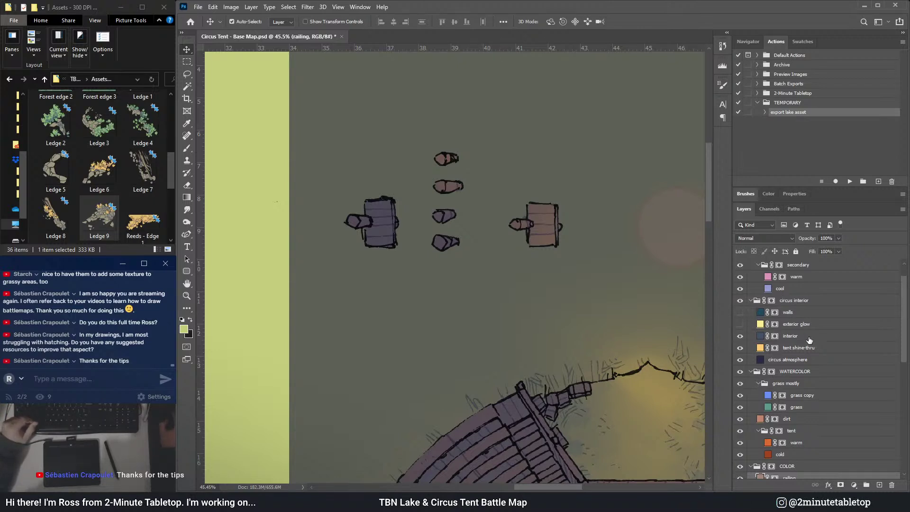
- Load the COLOR group's mask as a selection and use it to limit the circus interior group's mask to the seating and props
{"action": "scroll", "coordinate": [784, 351], "scroll_direction": "down", "scroll_amount": 3}
{"action": "left_click", "coordinate": [772, 396], "text": "ctrl"}
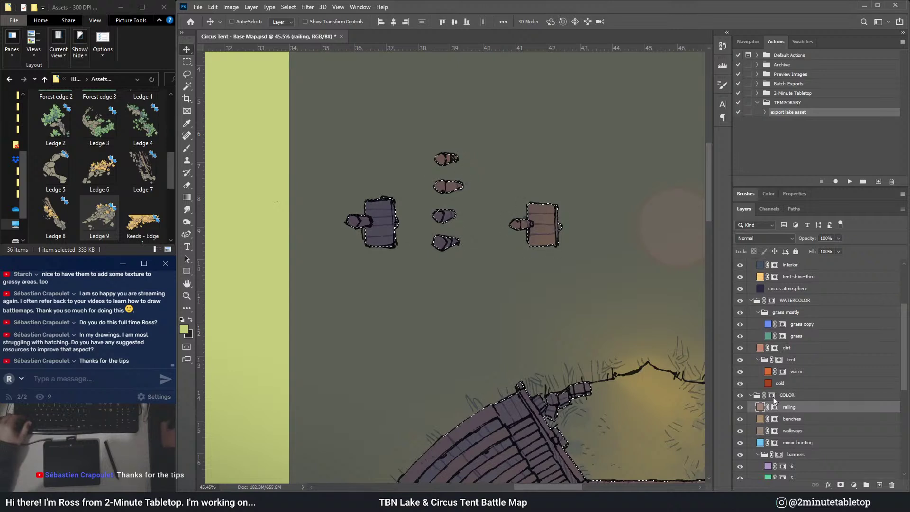
{"action": "scroll", "coordinate": [781, 350], "scroll_direction": "up", "scroll_amount": 3}
{"action": "left_click", "coordinate": [772, 289]}
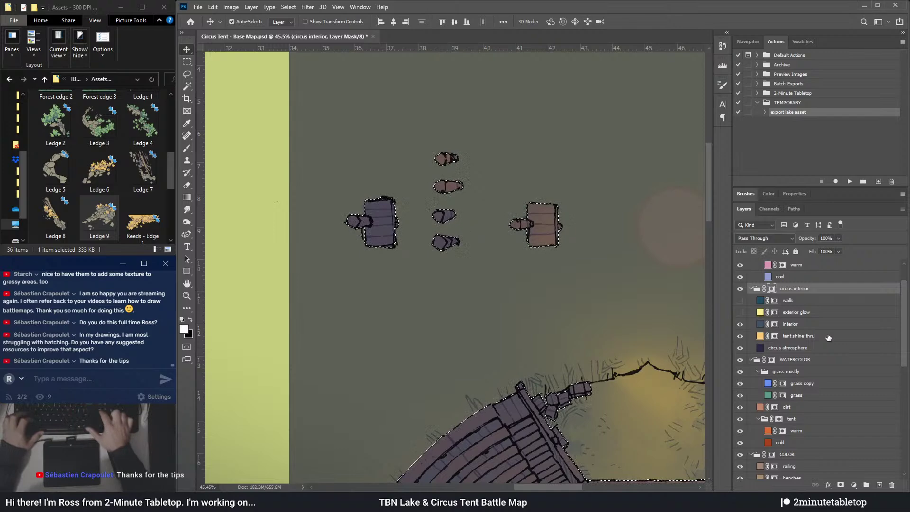
{"action": "key", "text": "ctrl+d"}
{"action": "key", "text": "x"}
{"action": "key", "text": "ctrl+BackSpace"}
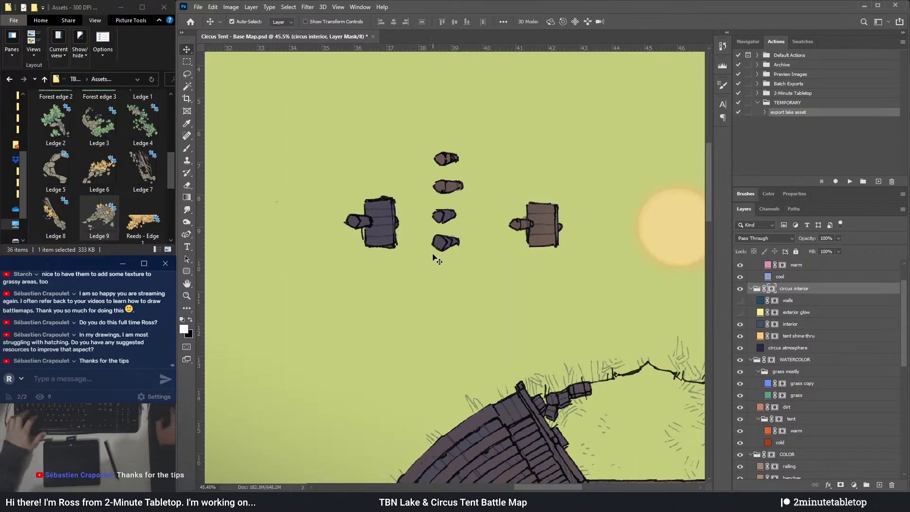
- Compare the seating ring with the tent shine-thru layer off and on
{"action": "scroll", "coordinate": [467, 192], "scroll_direction": "down", "scroll_amount": 5}
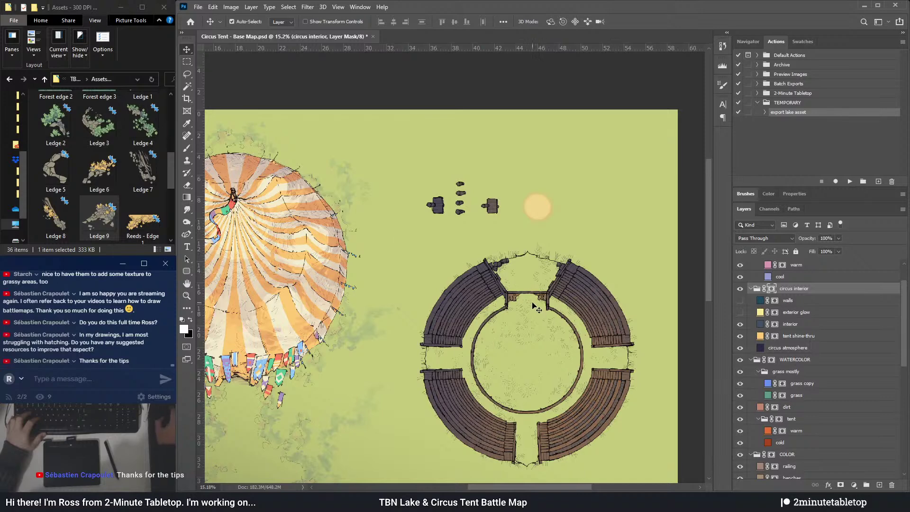
{"action": "left_click", "coordinate": [740, 335]}
{"action": "left_click", "coordinate": [740, 336]}
{"action": "scroll", "coordinate": [549, 260], "scroll_direction": "down", "scroll_amount": 3}
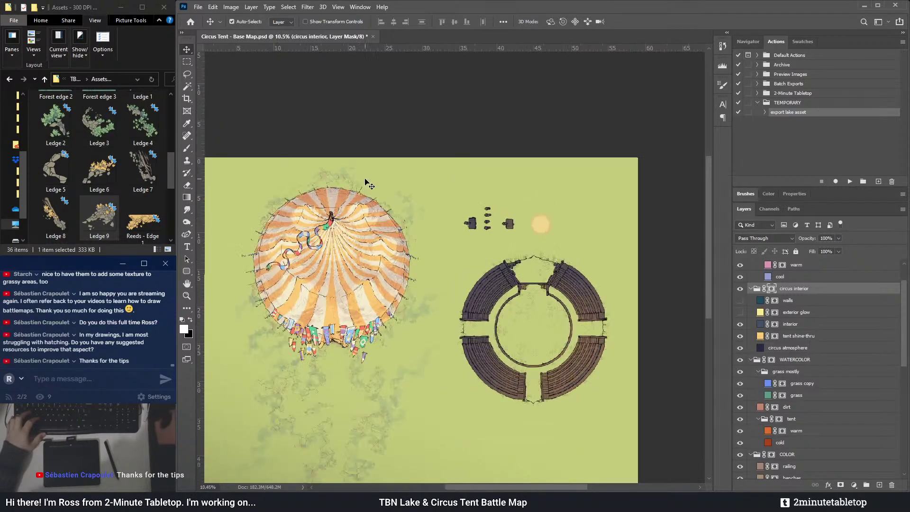
- Save the document as a new Photoshop file named "Circus Tent - Assets" in the Project Files folder, keeping Maximize Compatibility on
{"action": "left_click", "coordinate": [198, 7]}
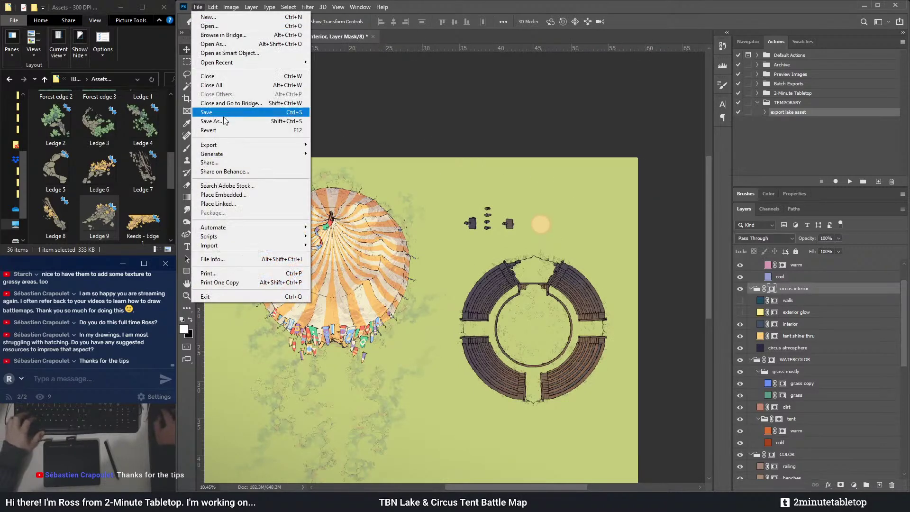
{"action": "left_click", "coordinate": [218, 122]}
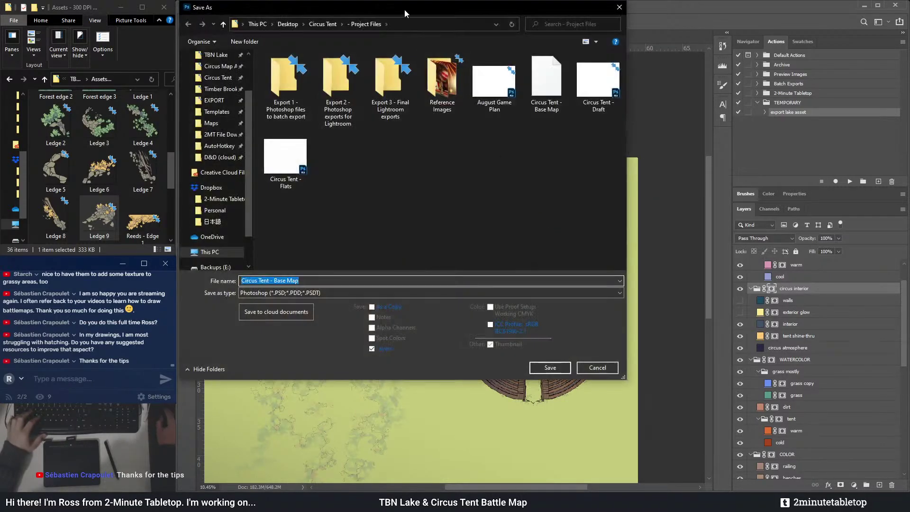
{"action": "left_click_drag", "start_coordinate": [402, 13], "coordinate": [558, 102]}
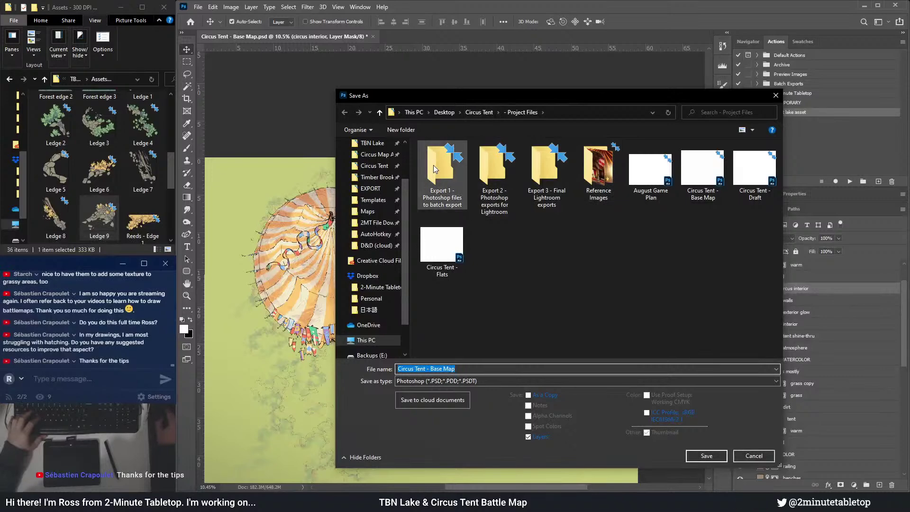
{"action": "left_click_drag", "start_coordinate": [455, 369], "coordinate": [434, 371]}
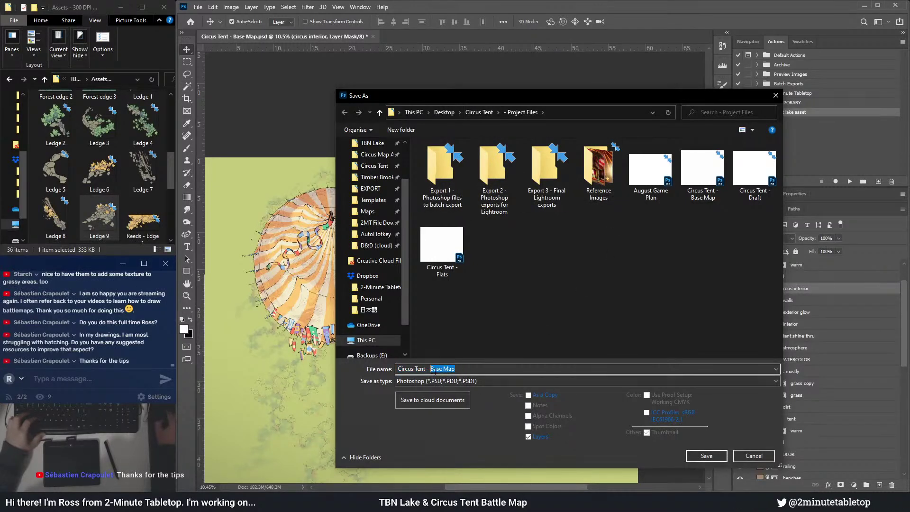
{"action": "type", "text": "Interior"}
{"action": "key", "text": "Return"}
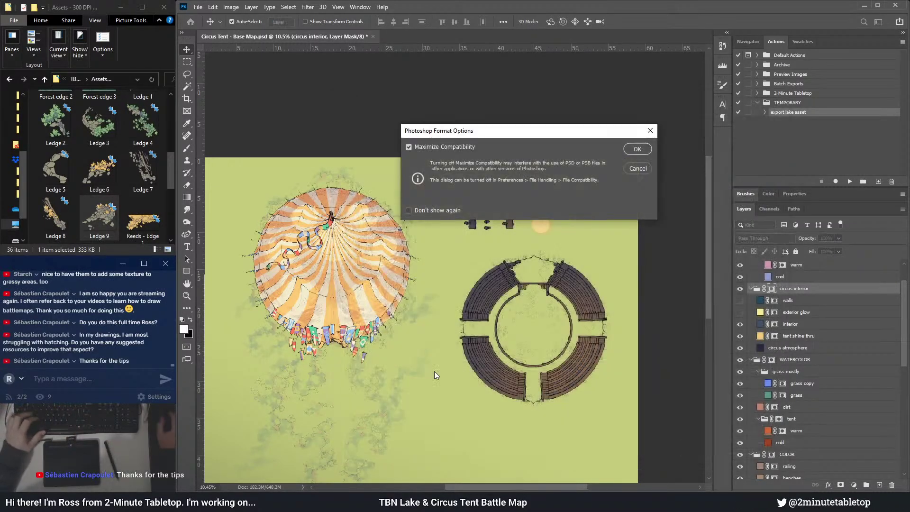
{"action": "left_click", "coordinate": [637, 148]}
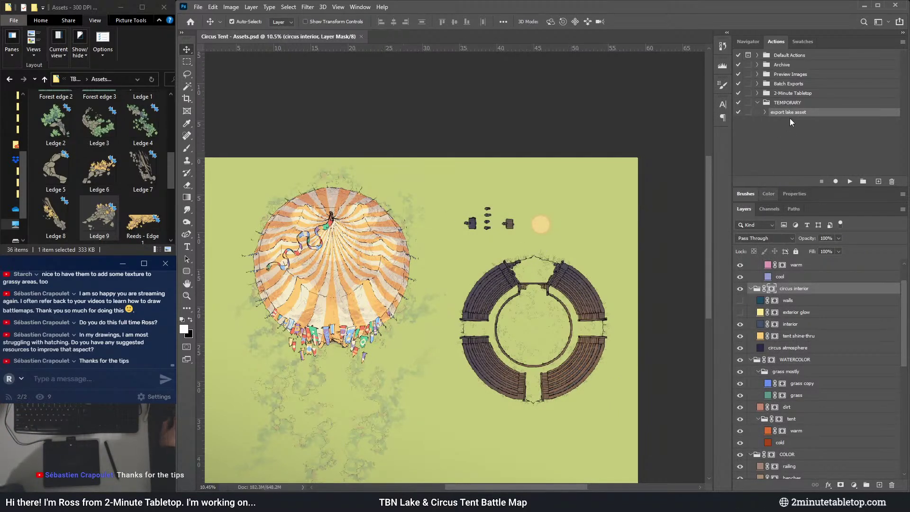
- Rename the "export lake asset" action in the TEMPORARY set to "export asset"
{"action": "left_click", "coordinate": [27, 143]}
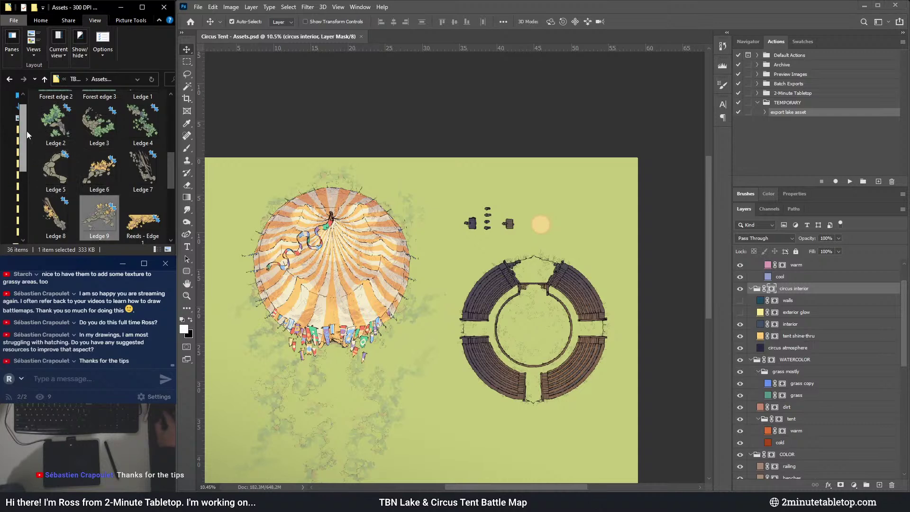
{"action": "left_click", "coordinate": [799, 113]}
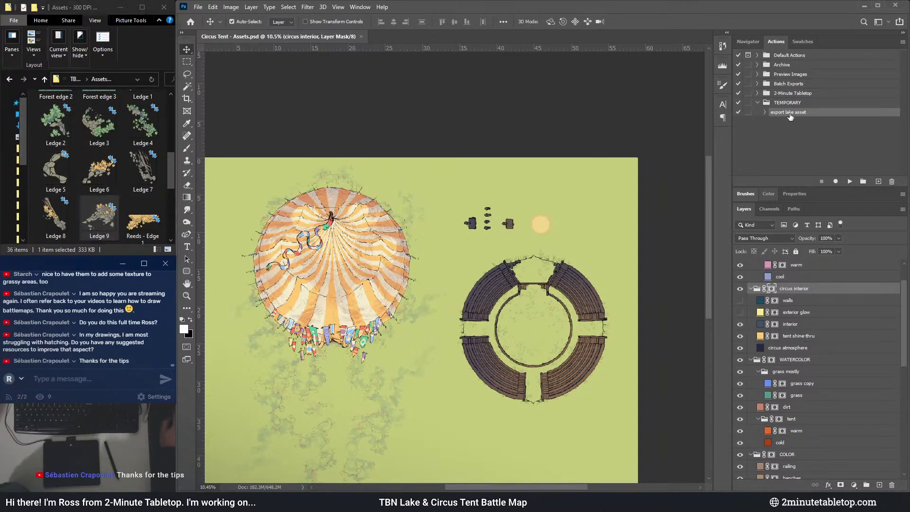
{"action": "double_click", "coordinate": [790, 116]}
{"action": "double_click", "coordinate": [790, 114]}
{"action": "key", "text": "BackSpace"}
{"action": "key", "text": "Return"}
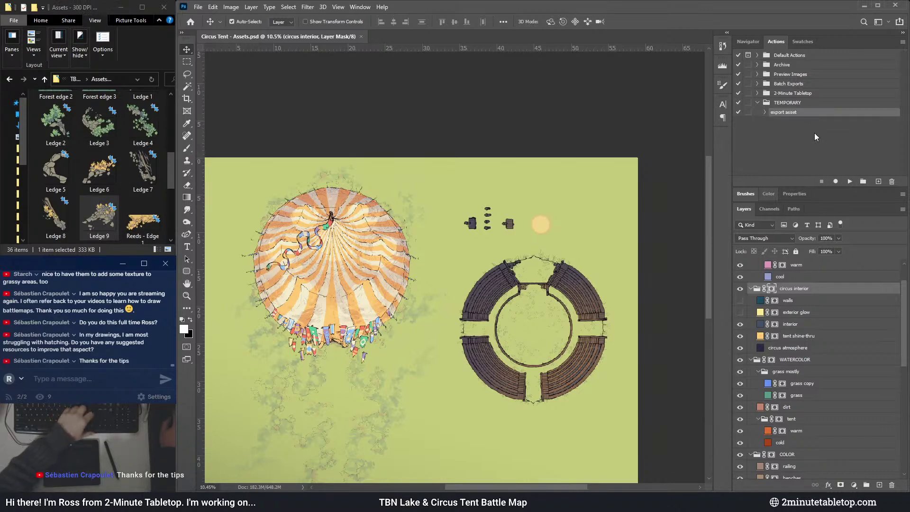
- In File Explorer, open the Circus Tent project's "Assets - 300 DPI (Print)" folder, narrow the navigation pane, and return to Photoshop
{"action": "left_click_drag", "start_coordinate": [26, 147], "coordinate": [59, 152]}
{"action": "left_click", "coordinate": [36, 171]}
{"action": "scroll", "coordinate": [119, 175], "scroll_direction": "down", "scroll_amount": 3}
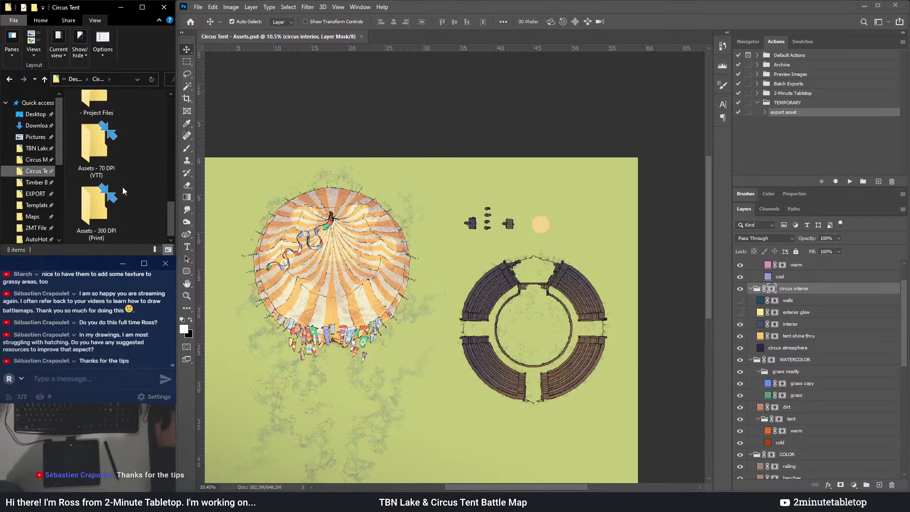
{"action": "double_click", "coordinate": [118, 192]}
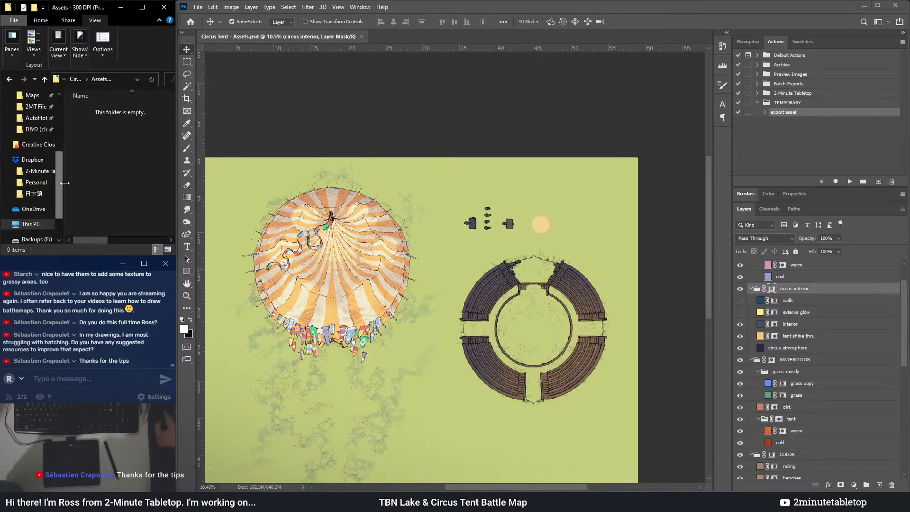
{"action": "left_click_drag", "start_coordinate": [65, 182], "coordinate": [27, 190]}
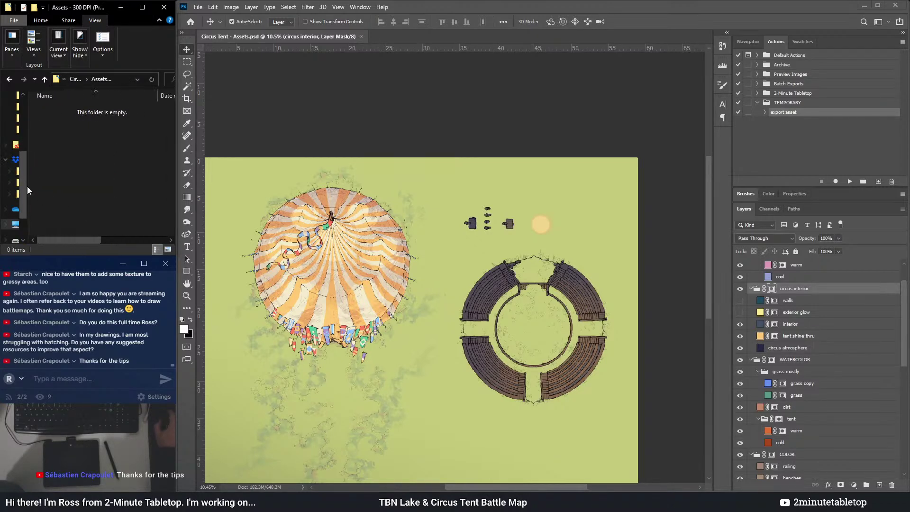
{"action": "left_click", "coordinate": [560, 9]}
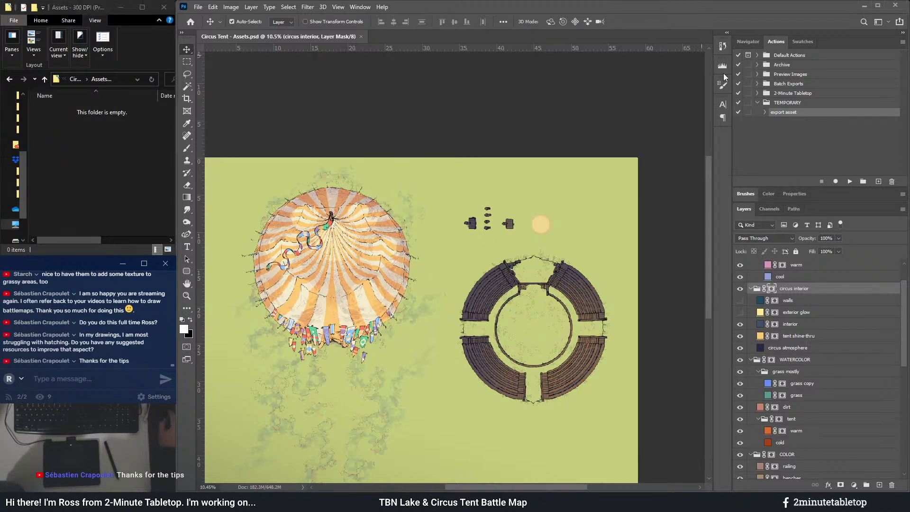
- Crop the document to a small rectangular marquee selection of empty grass above the yellow glow
{"action": "left_click", "coordinate": [187, 62]}
{"action": "left_click_drag", "start_coordinate": [566, 172], "coordinate": [579, 191]}
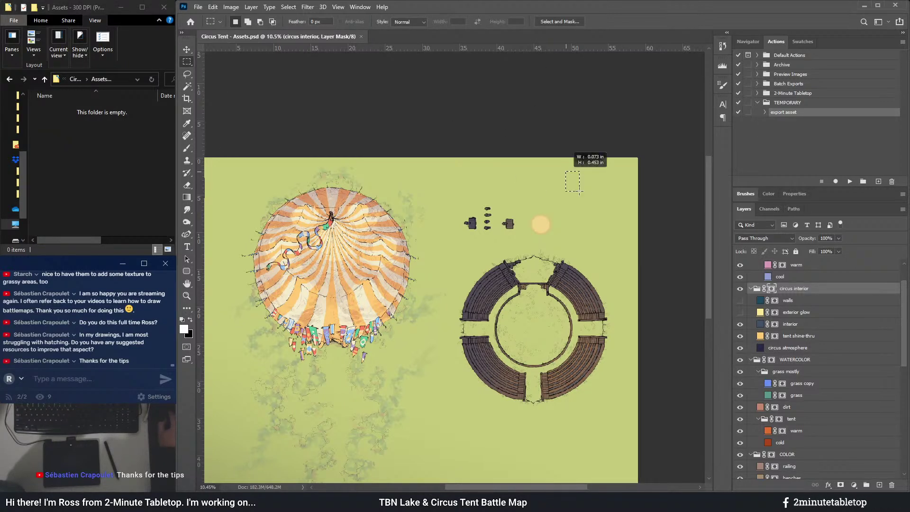
{"action": "left_click", "coordinate": [231, 7]}
{"action": "left_click", "coordinate": [238, 105]}
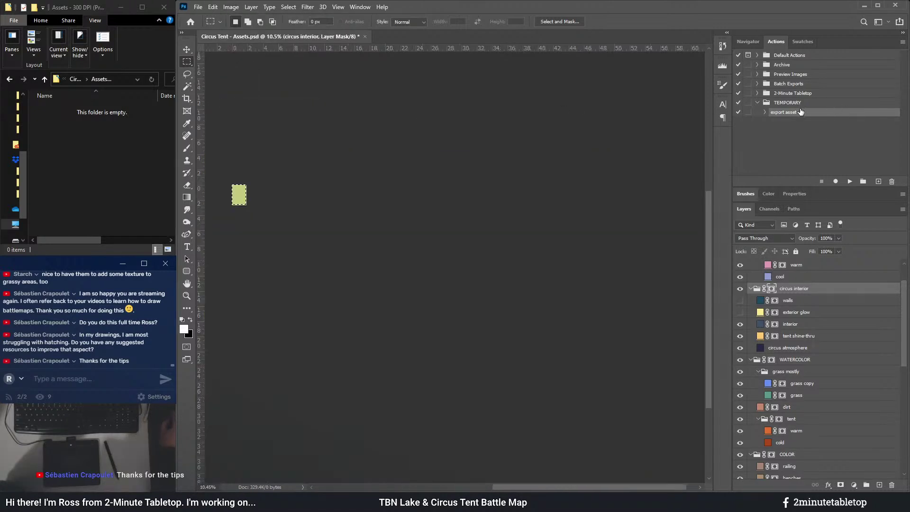
- Re-record the export asset action's Save step as a PNG named _NEW in the Circus Tent folder's Assets - 300 DPI (Print) subfolder
{"action": "left_click", "coordinate": [765, 113]}
{"action": "scroll", "coordinate": [798, 143], "scroll_direction": "down", "scroll_amount": 3}
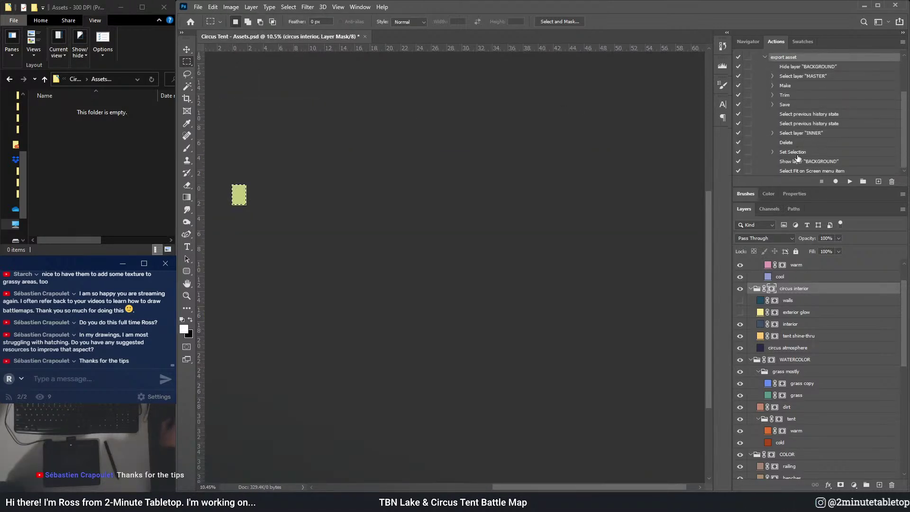
{"action": "double_click", "coordinate": [790, 106]}
{"action": "scroll", "coordinate": [403, 222], "scroll_direction": "up", "scroll_amount": 2}
{"action": "left_click", "coordinate": [375, 218]}
{"action": "double_click", "coordinate": [459, 188]}
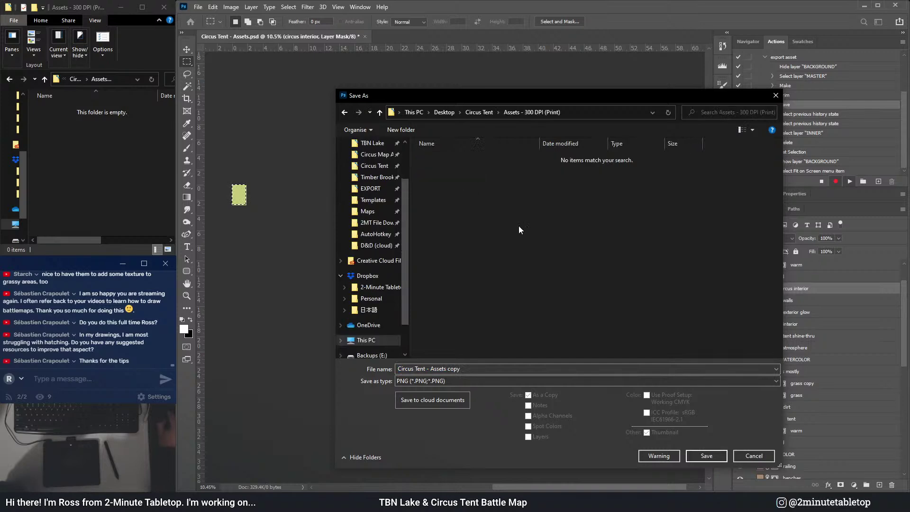
{"action": "left_click", "coordinate": [367, 368]}
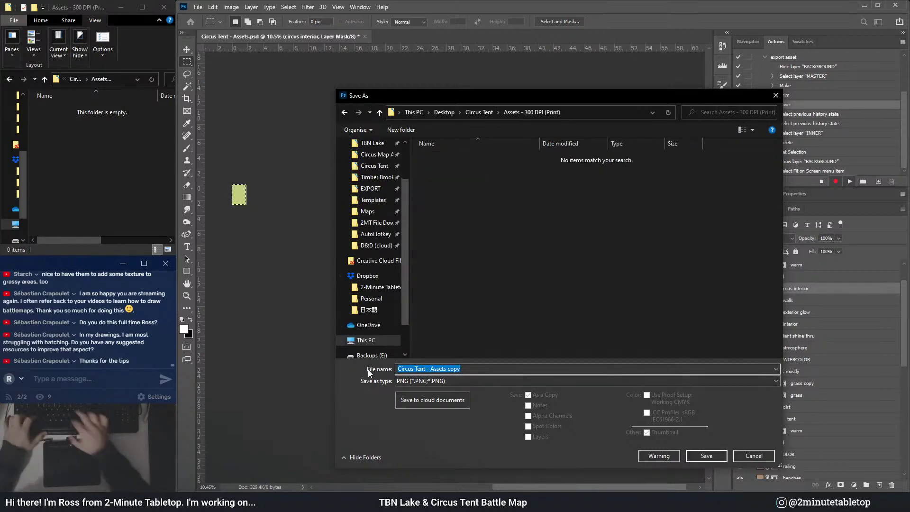
{"action": "type", "text": "_NEW"}
{"action": "key", "text": "Return"}
{"action": "key", "text": "Return"}
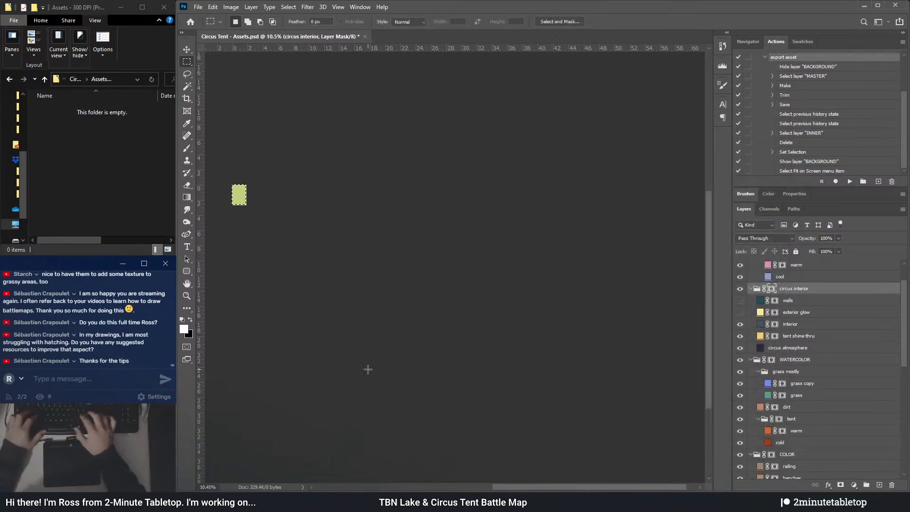
- In File Explorer, show the Assets - 300 DPI (Print) folder as large icons and delete the _NEW test image
{"action": "double_click", "coordinate": [93, 20]}
{"action": "left_click", "coordinate": [93, 22]}
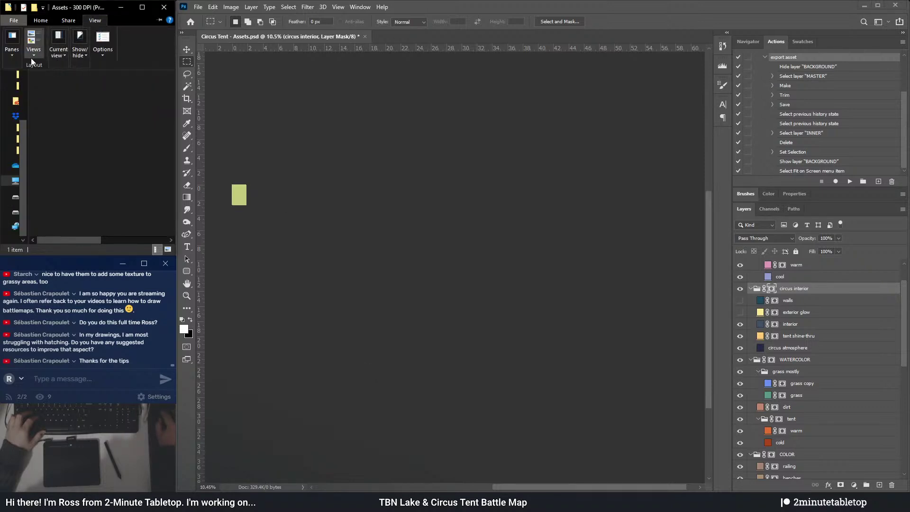
{"action": "left_click", "coordinate": [104, 20]}
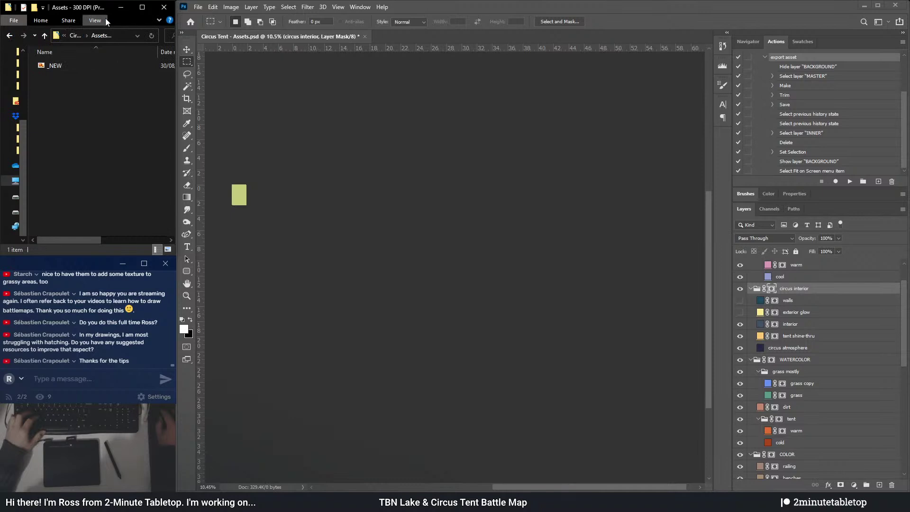
{"action": "double_click", "coordinate": [98, 21]}
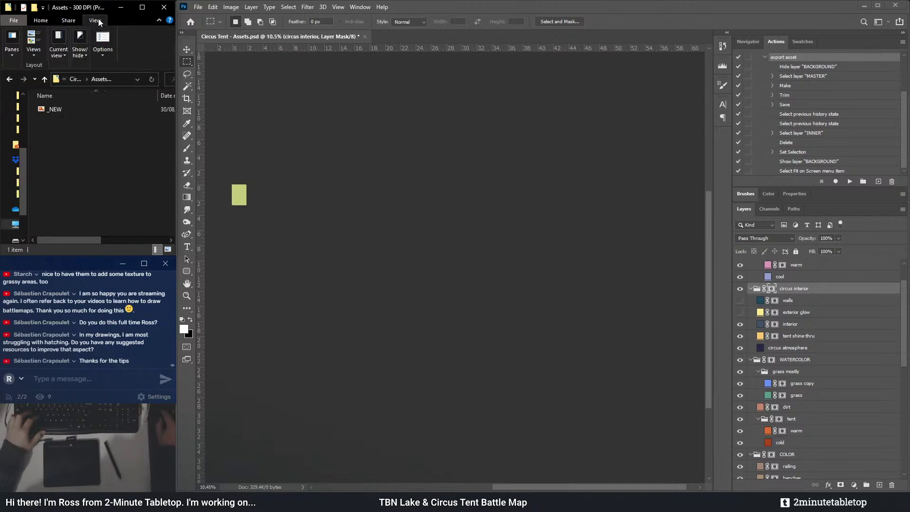
{"action": "double_click", "coordinate": [95, 20]}
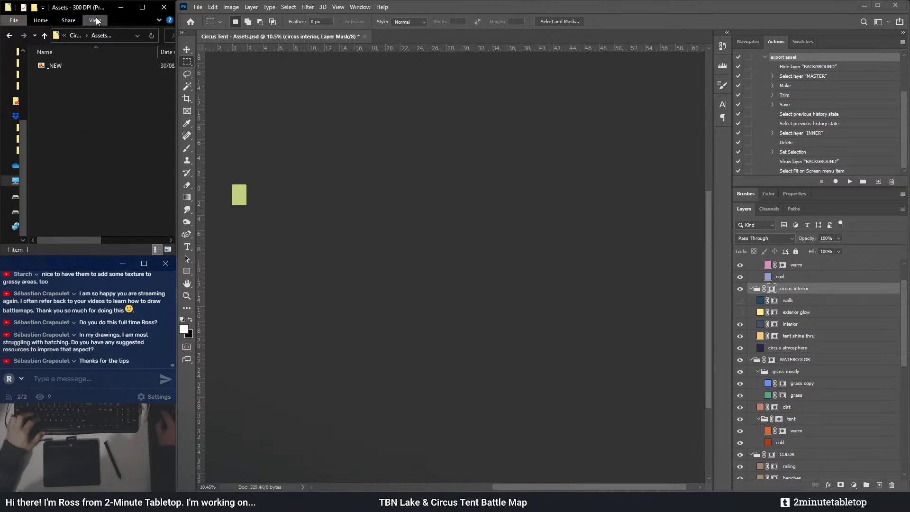
{"action": "left_click", "coordinate": [97, 21]}
{"action": "left_click", "coordinate": [31, 51]}
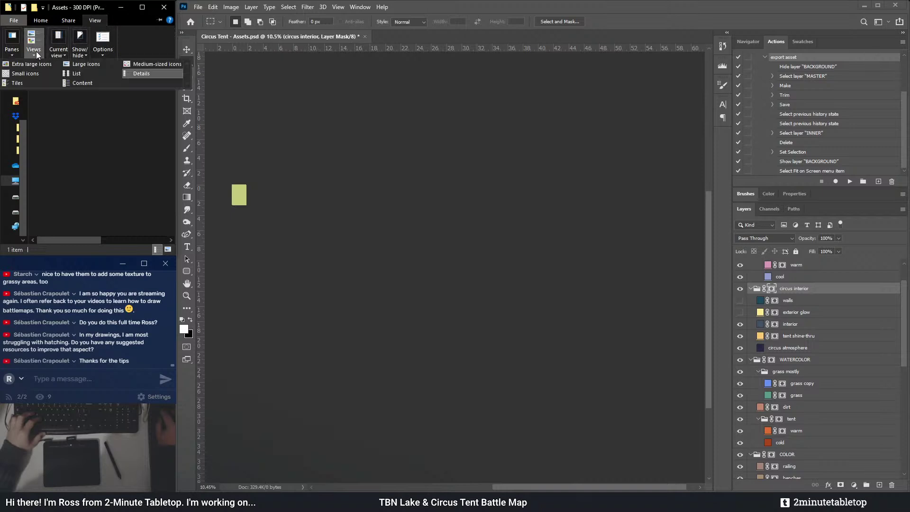
{"action": "left_click", "coordinate": [84, 63]}
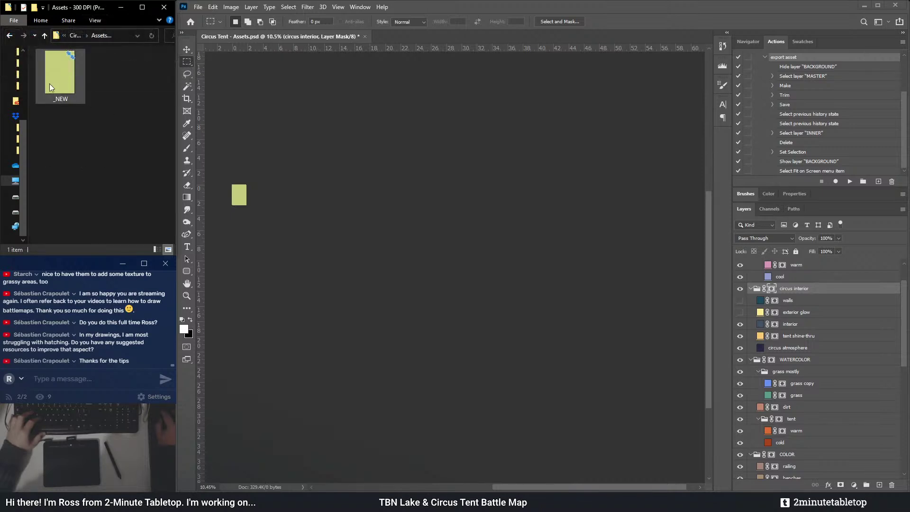
{"action": "left_click", "coordinate": [64, 64]}
{"action": "key", "text": "Delete"}
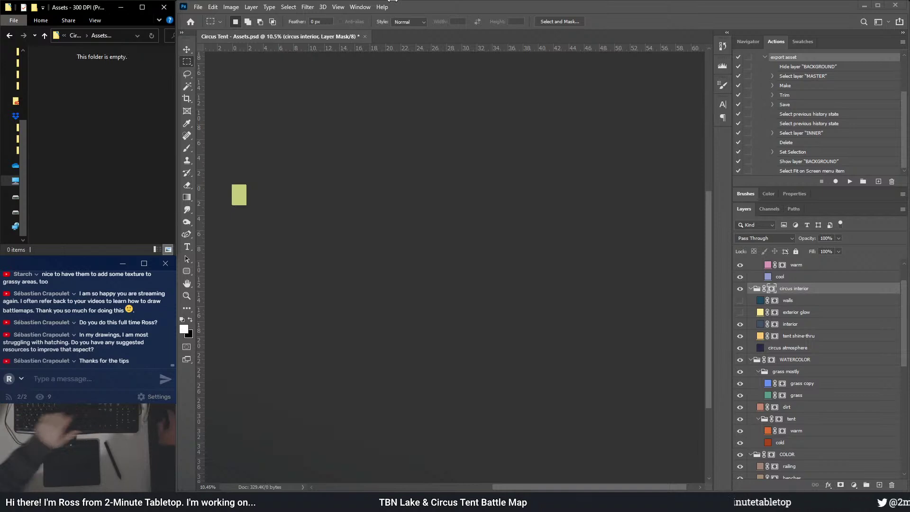
- Switch to OBS, put the BRB scene on air and hide the Restream Chat source
{"action": "left_click", "coordinate": [392, 2]}
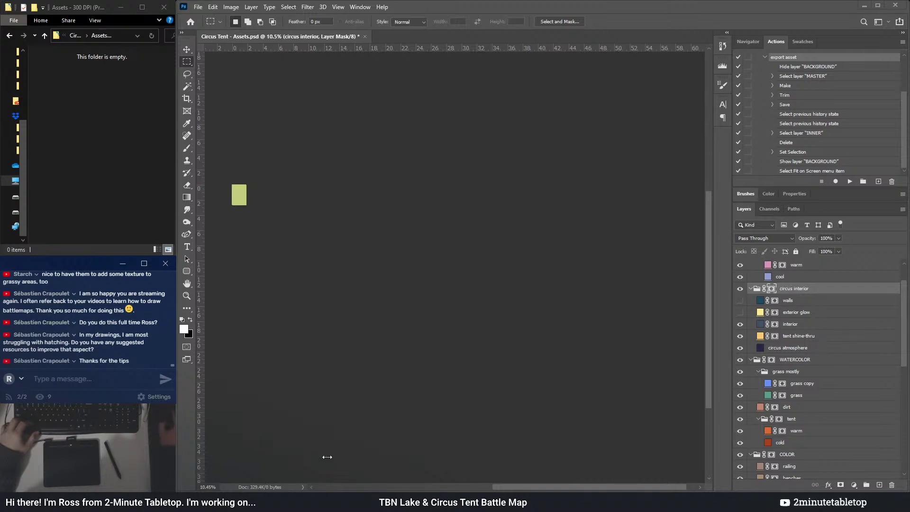
{"action": "key", "text": "alt+Tab"}
{"action": "left_click", "coordinate": [196, 384]}
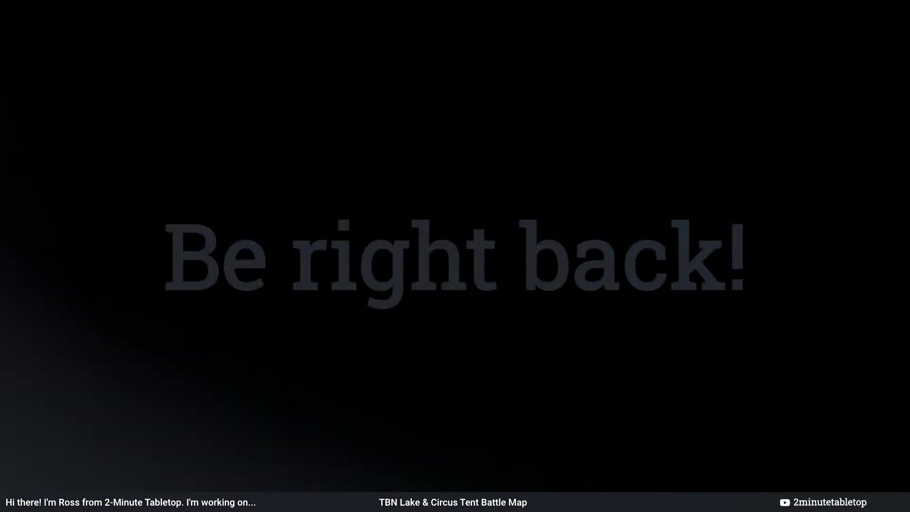
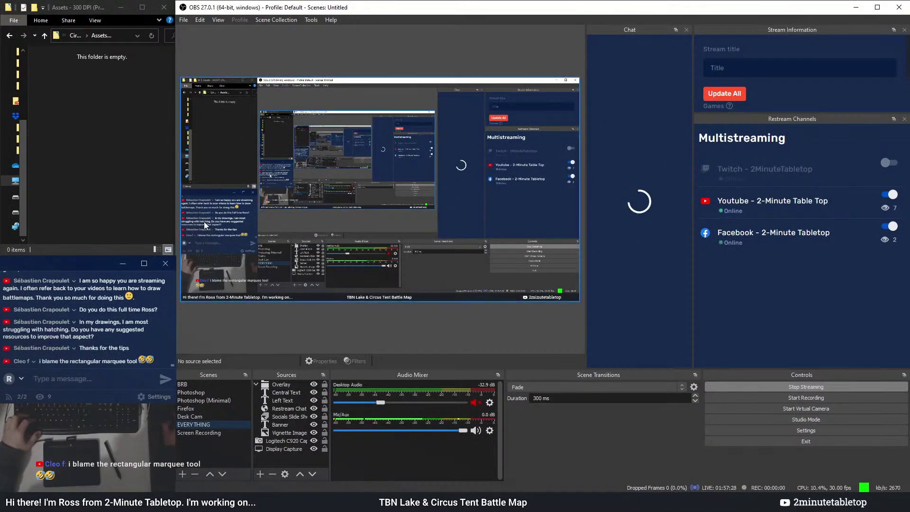
{"action": "left_click", "coordinate": [314, 408]}
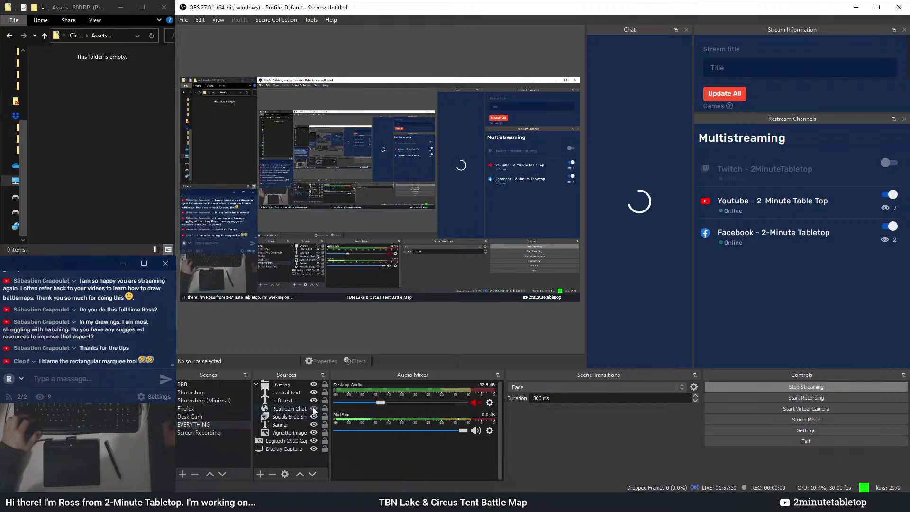
{"action": "left_click", "coordinate": [857, 7]}
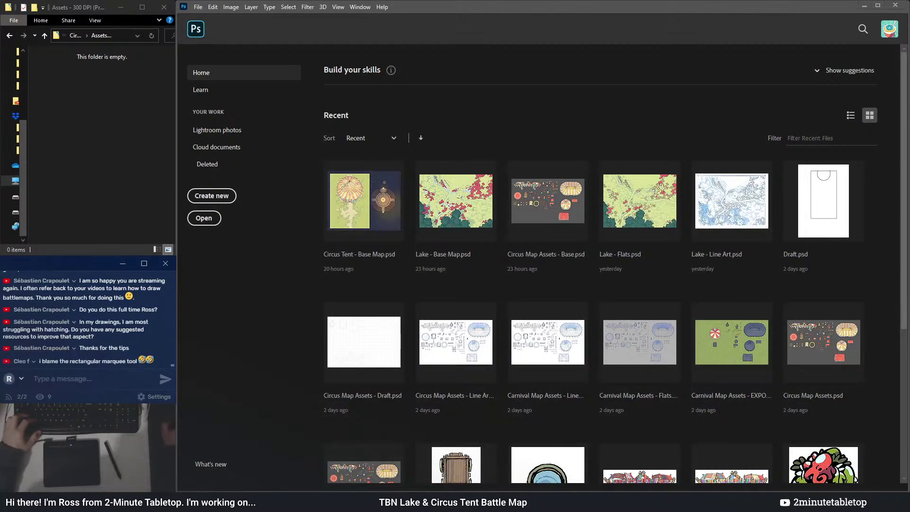
{"action": "left_click", "coordinate": [22, 36]}
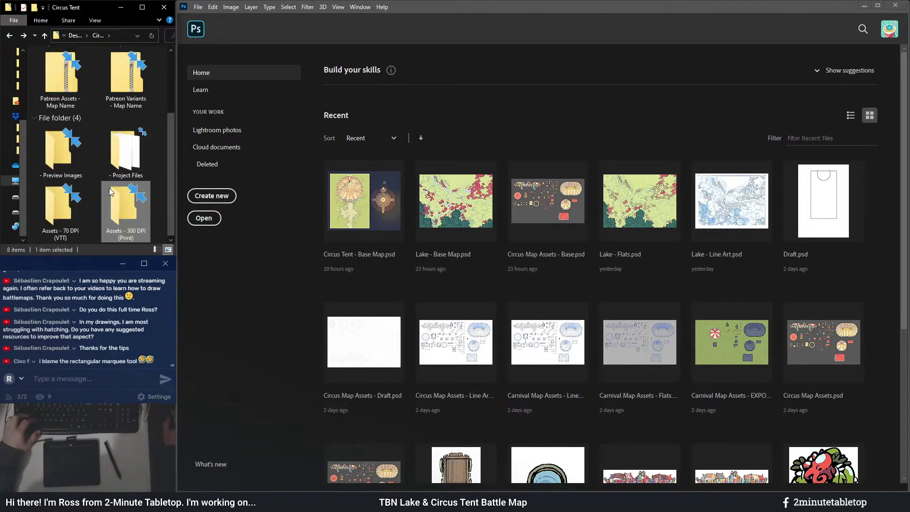
{"action": "double_click", "coordinate": [118, 152]}
{"action": "scroll", "coordinate": [118, 151], "scroll_direction": "down", "scroll_amount": 3}
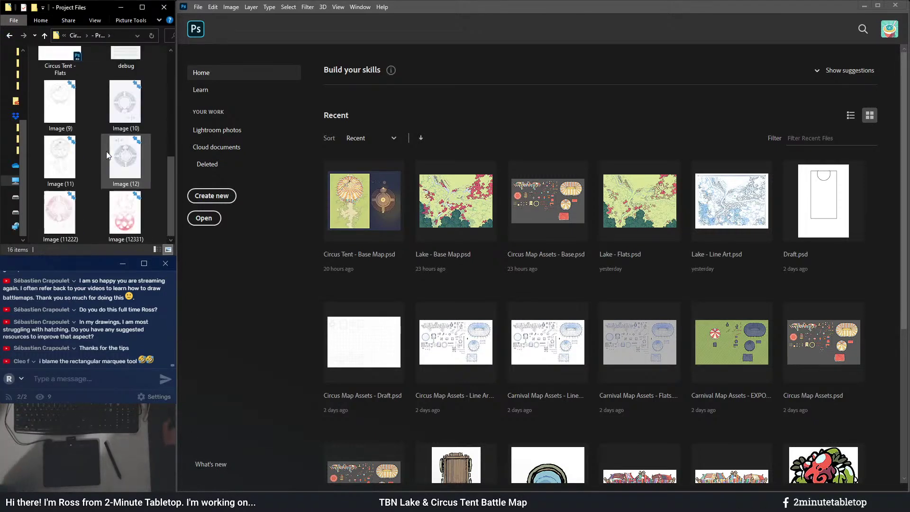
{"action": "scroll", "coordinate": [106, 152], "scroll_direction": "up", "scroll_amount": 1}
{"action": "double_click", "coordinate": [55, 71]}
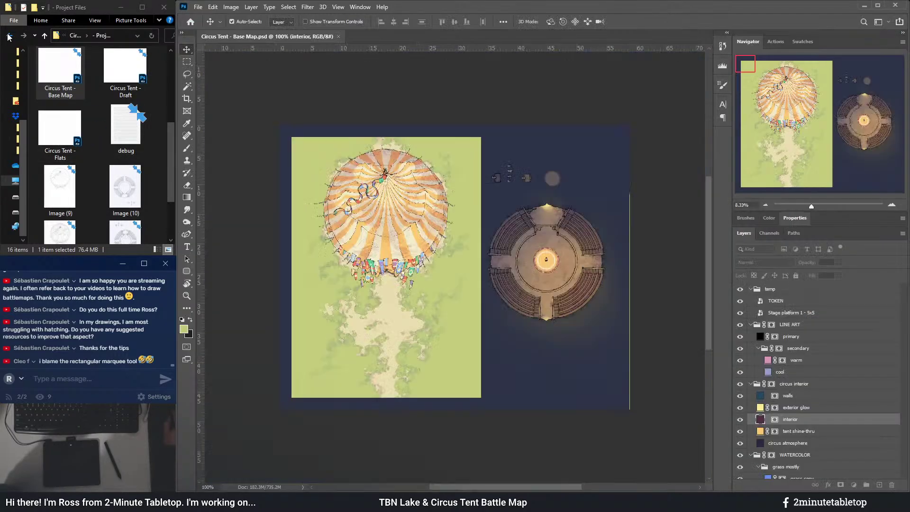
{"action": "left_click", "coordinate": [9, 35]}
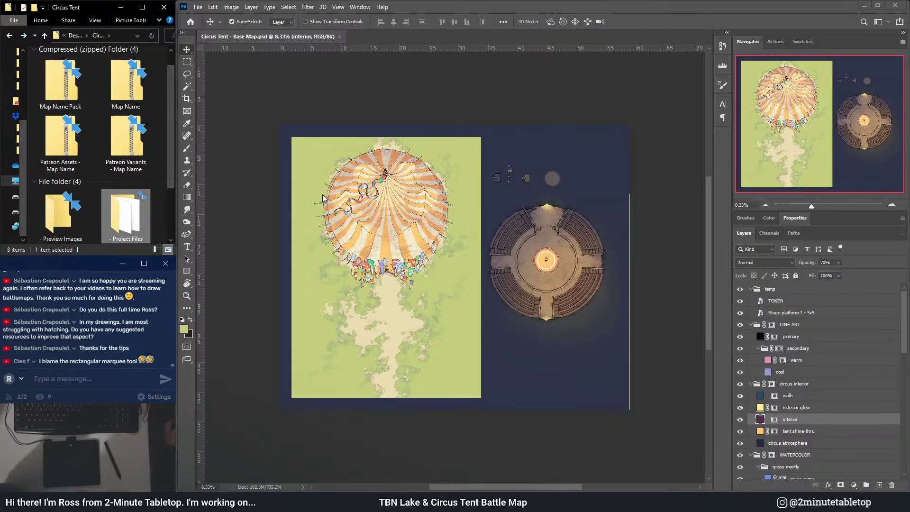
- Open Circus Tent - Assets from the Project Files folder, and return File Explorer to the Assets - 300 DPI (Print) folder
{"action": "left_click", "coordinate": [24, 36]}
{"action": "double_click", "coordinate": [127, 151]}
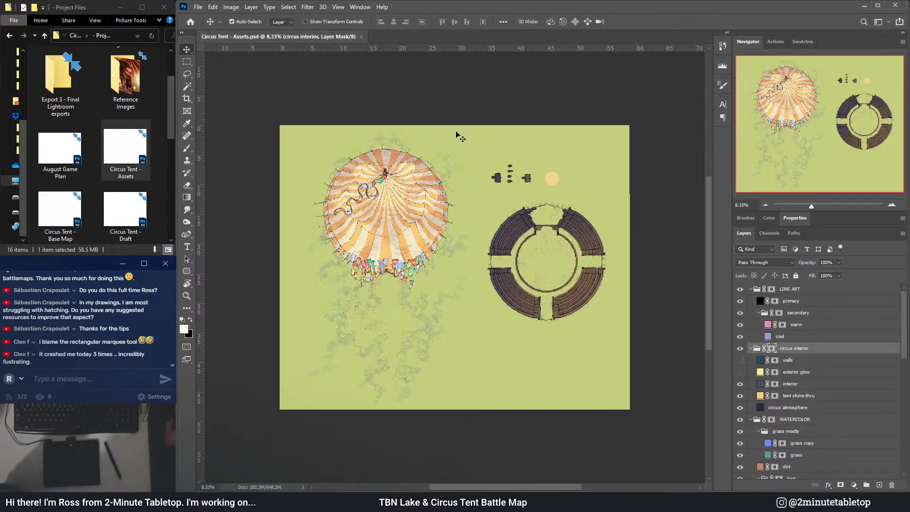
{"action": "left_click", "coordinate": [8, 37]}
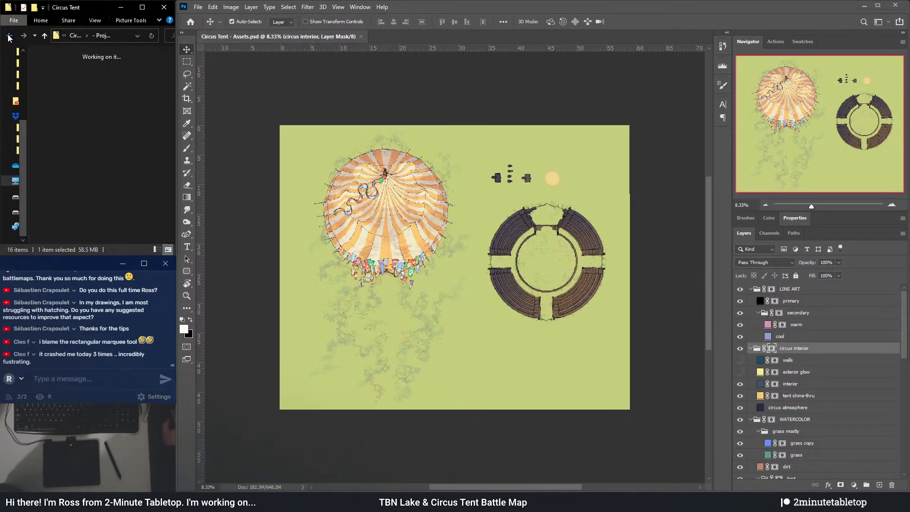
{"action": "scroll", "coordinate": [65, 216], "scroll_direction": "down", "scroll_amount": 2}
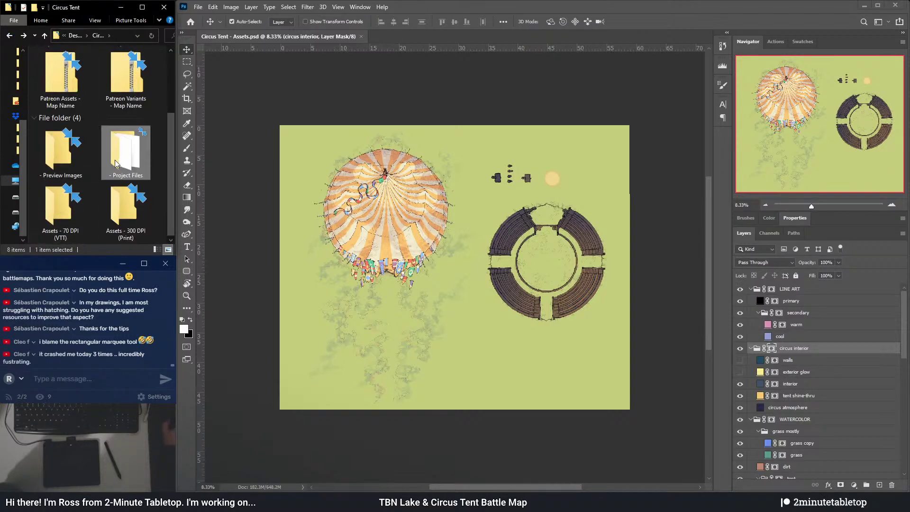
{"action": "double_click", "coordinate": [128, 217]}
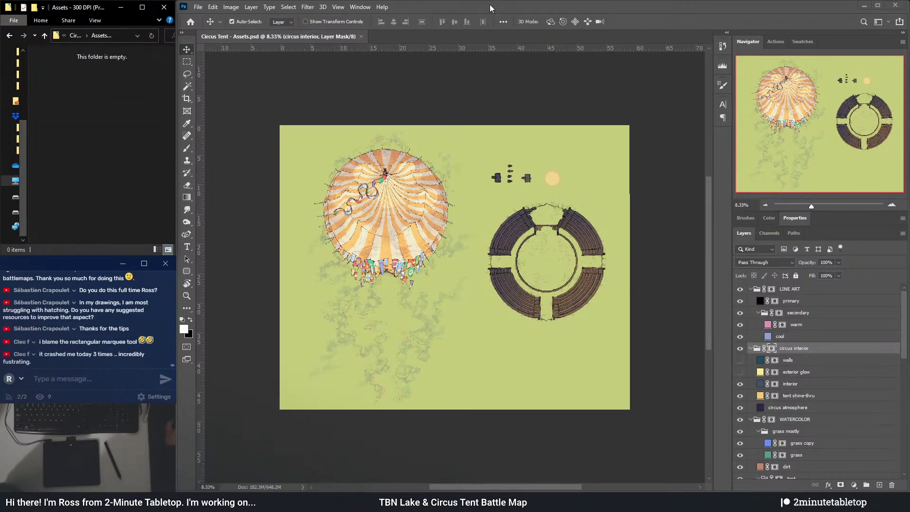
- Pick the Rectangular Marquee tool and check the save folder recorded in the export asset action
{"action": "scroll", "coordinate": [508, 180], "scroll_direction": "up", "scroll_amount": 1}
{"action": "scroll", "coordinate": [508, 180], "scroll_direction": "up", "scroll_amount": 3}
{"action": "left_click", "coordinate": [187, 62]}
{"action": "scroll", "coordinate": [626, 201], "scroll_direction": "up", "scroll_amount": 1}
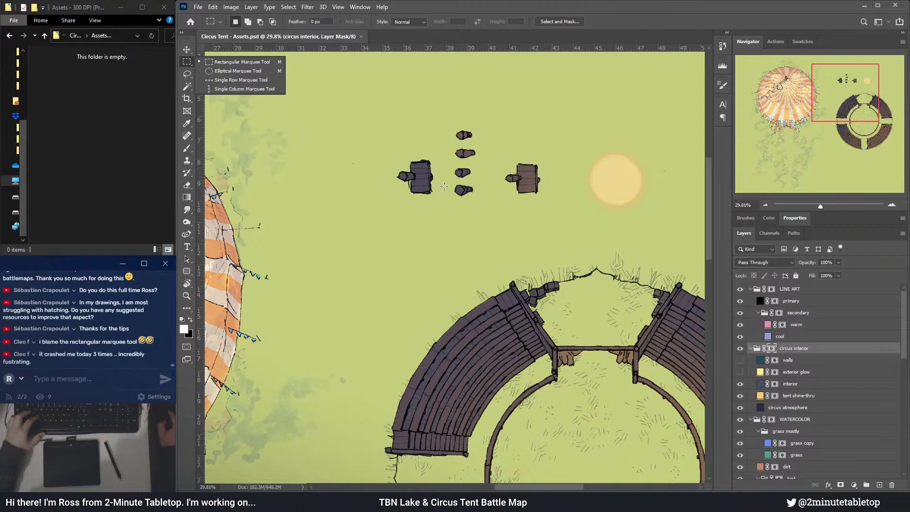
{"action": "scroll", "coordinate": [590, 149], "scroll_direction": "up", "scroll_amount": 1}
{"action": "scroll", "coordinate": [616, 204], "scroll_direction": "down", "scroll_amount": 2}
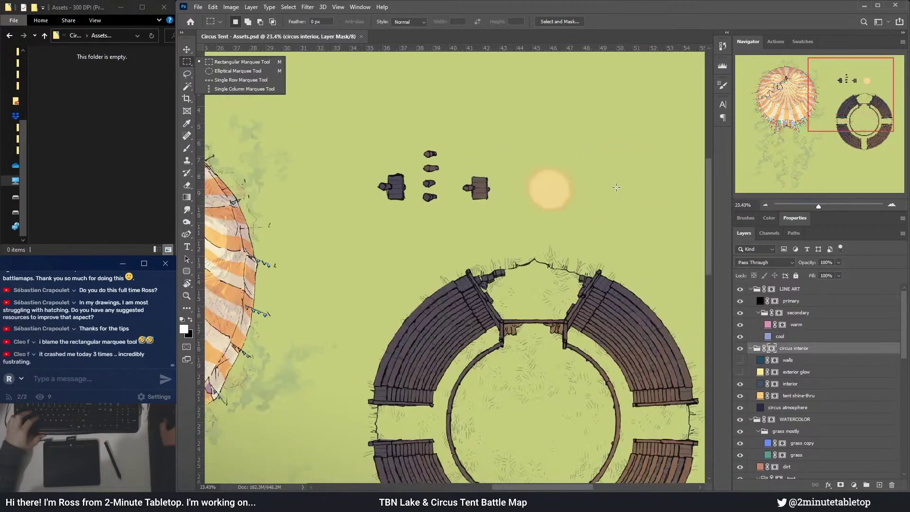
{"action": "scroll", "coordinate": [657, 262], "scroll_direction": "up", "scroll_amount": 1}
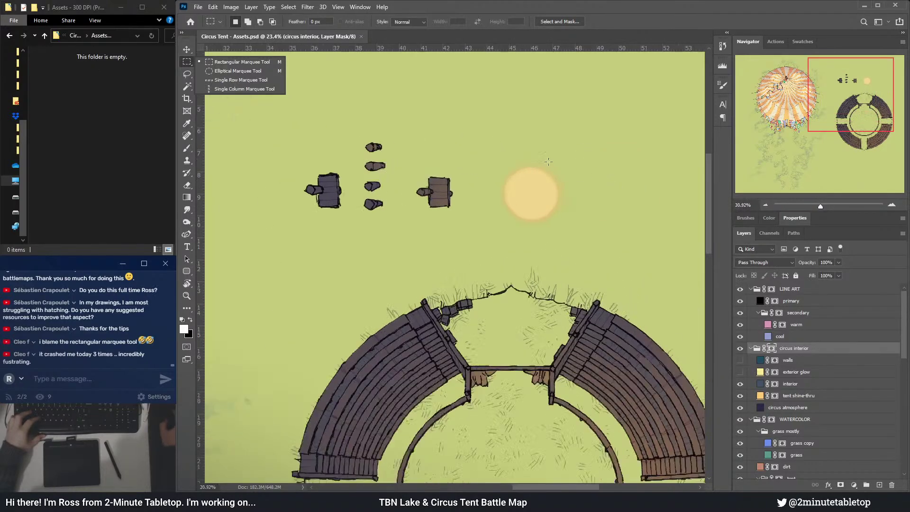
{"action": "left_click", "coordinate": [780, 41]}
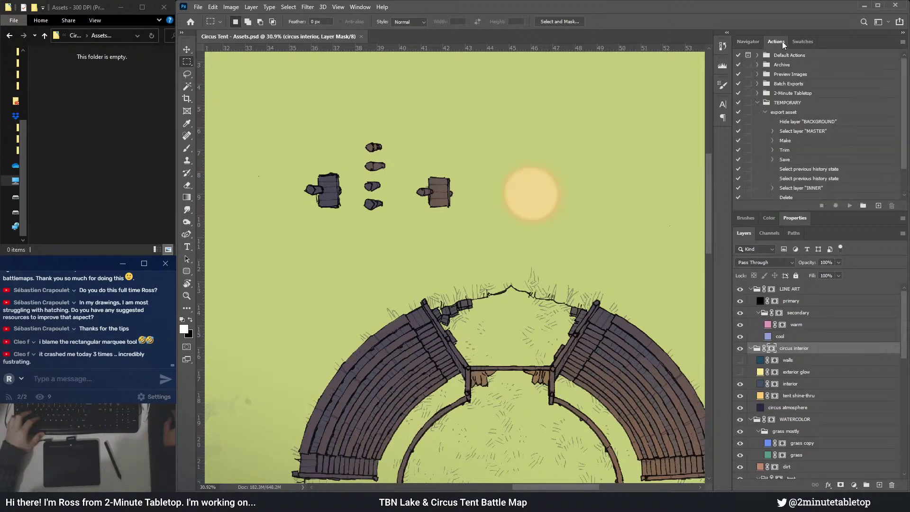
{"action": "left_click", "coordinate": [772, 159]}
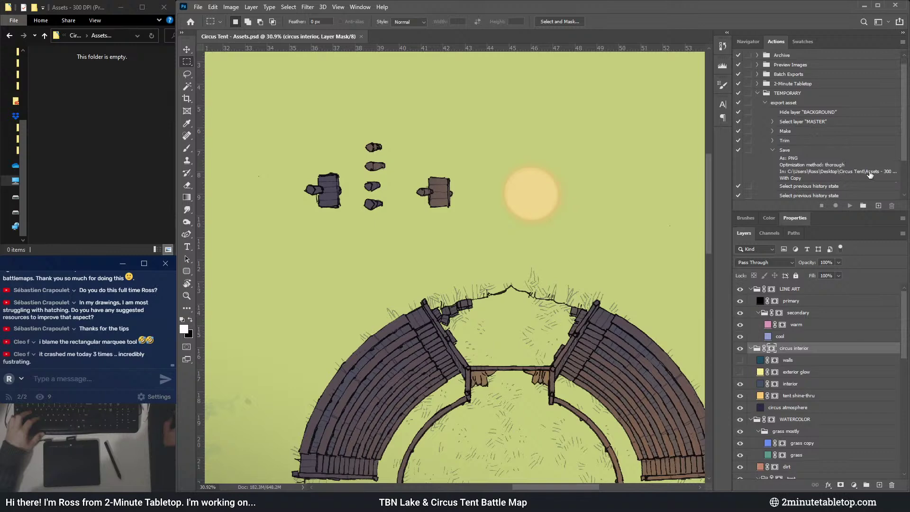
{"action": "left_click", "coordinate": [772, 150]}
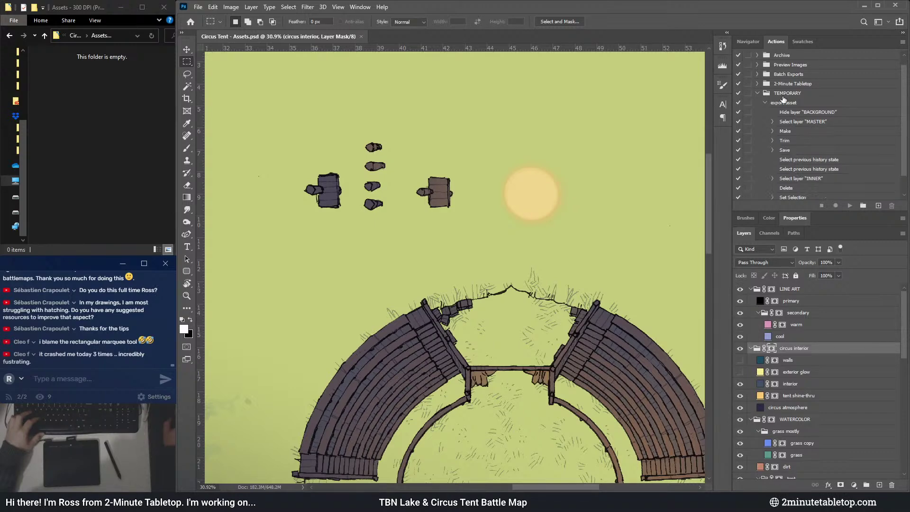
{"action": "left_click", "coordinate": [764, 104]}
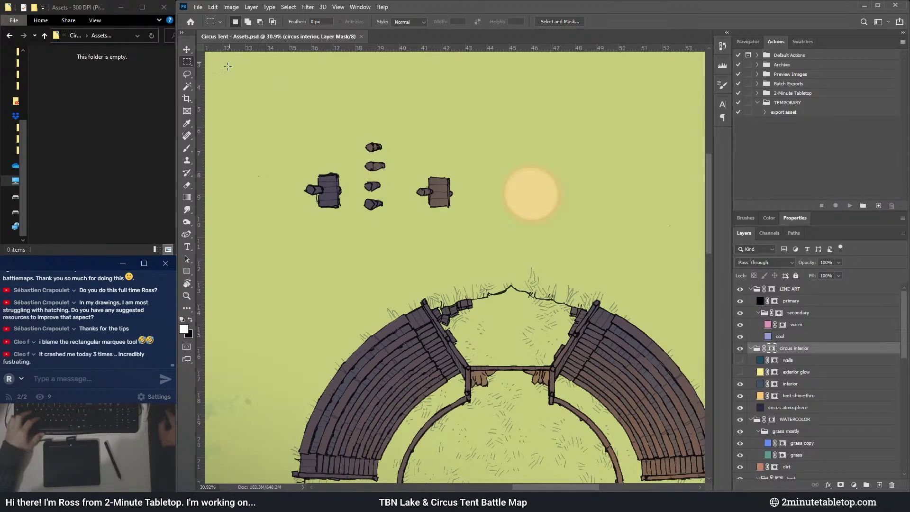
- Try to export the spotlight circle with the export asset action, stop the action, and restore the BACKGROUND group's visibility
{"action": "left_click_drag", "start_coordinate": [483, 147], "coordinate": [583, 241]}
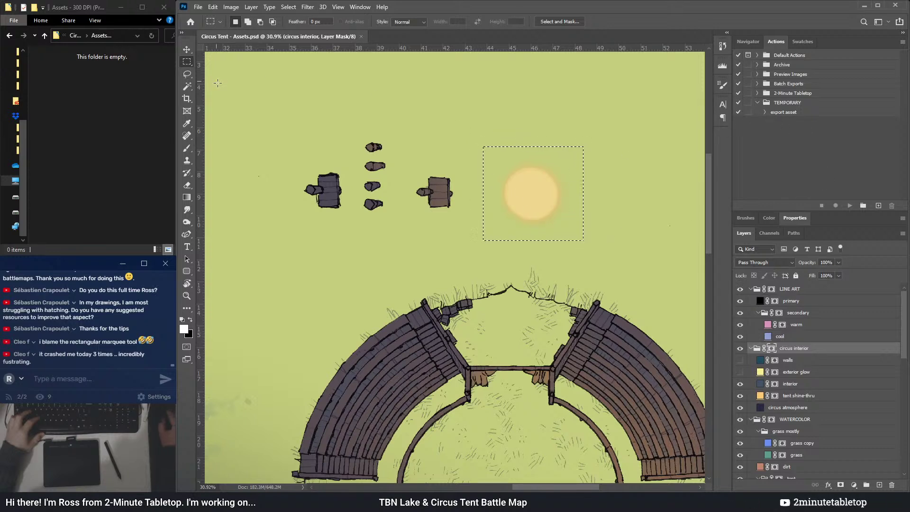
{"action": "left_click", "coordinate": [806, 114]}
{"action": "left_click", "coordinate": [851, 206]}
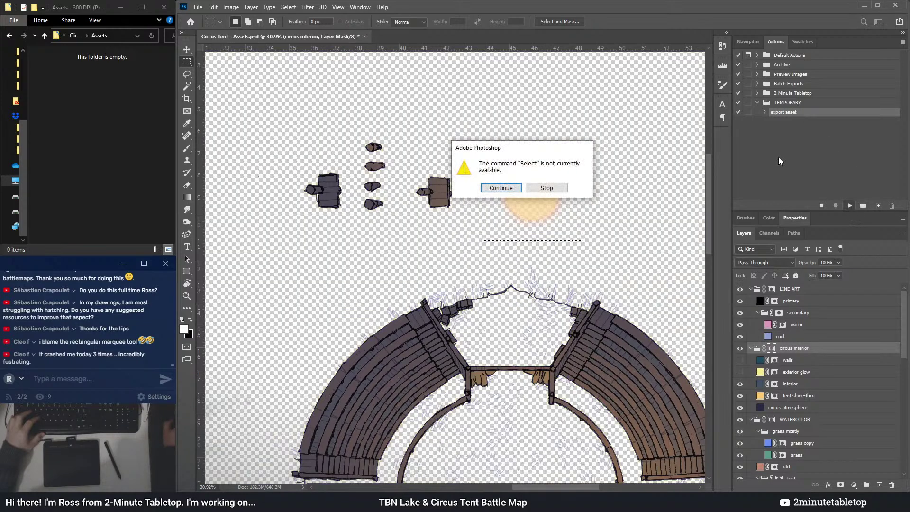
{"action": "left_click", "coordinate": [552, 193]}
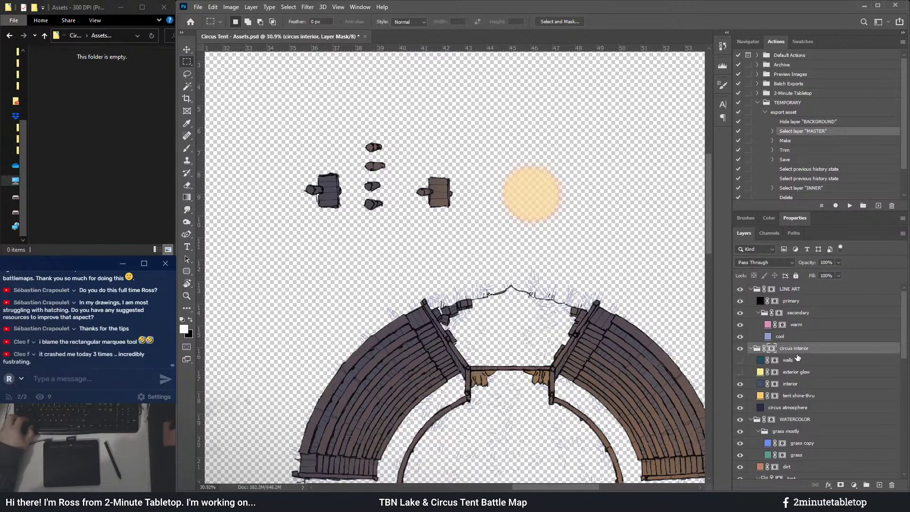
{"action": "scroll", "coordinate": [788, 363], "scroll_direction": "down", "scroll_amount": 10}
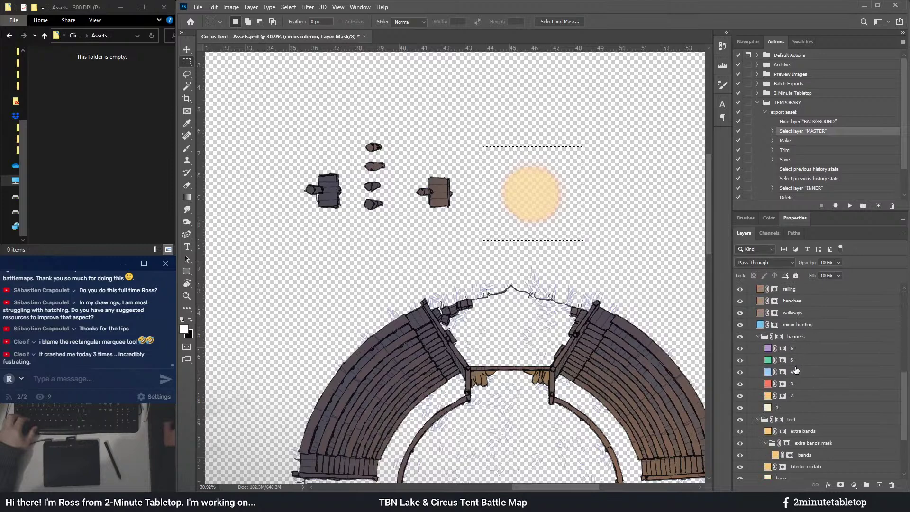
{"action": "left_click", "coordinate": [740, 415]}
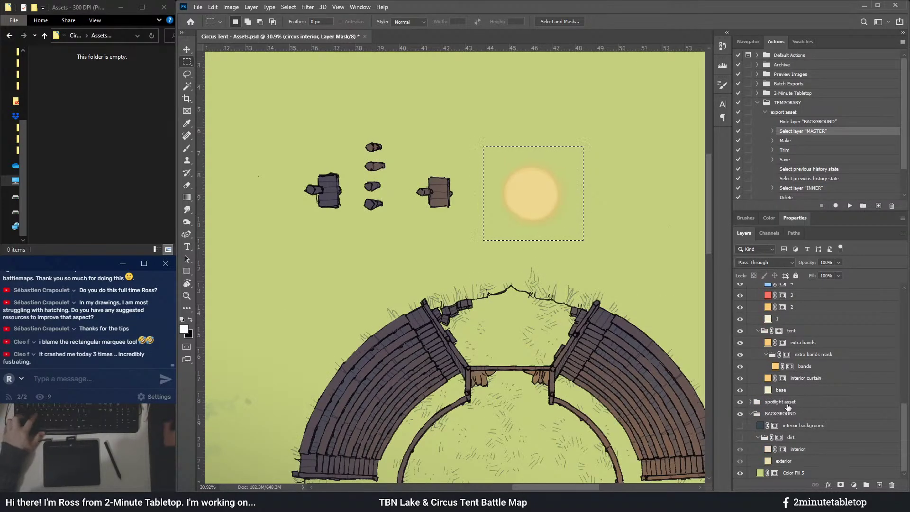
{"action": "key", "text": "ctrl+d"}
- Group all layers from LINE ART through spotlight asset into a group named INNER
{"action": "left_click", "coordinate": [781, 402]}
{"action": "scroll", "coordinate": [806, 341], "scroll_direction": "up", "scroll_amount": 5}
{"action": "left_click", "coordinate": [790, 288], "text": "shift"}
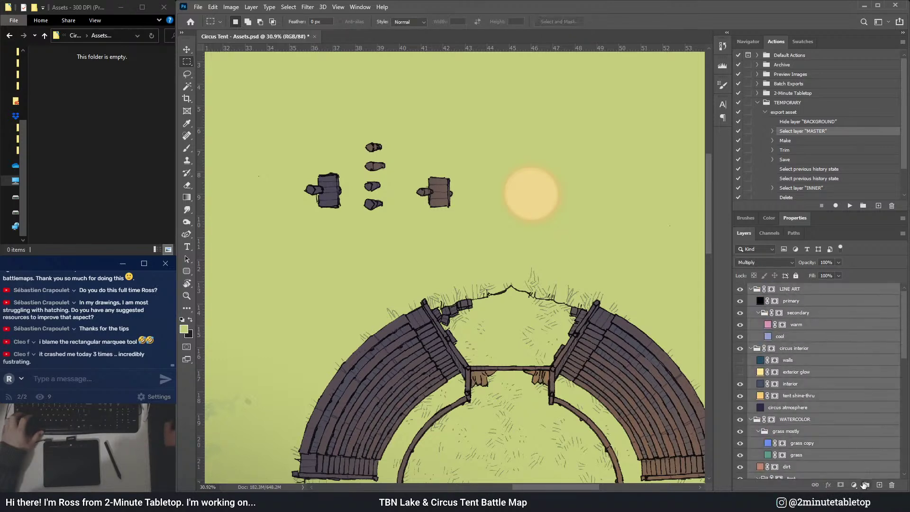
{"action": "left_click", "coordinate": [865, 485]}
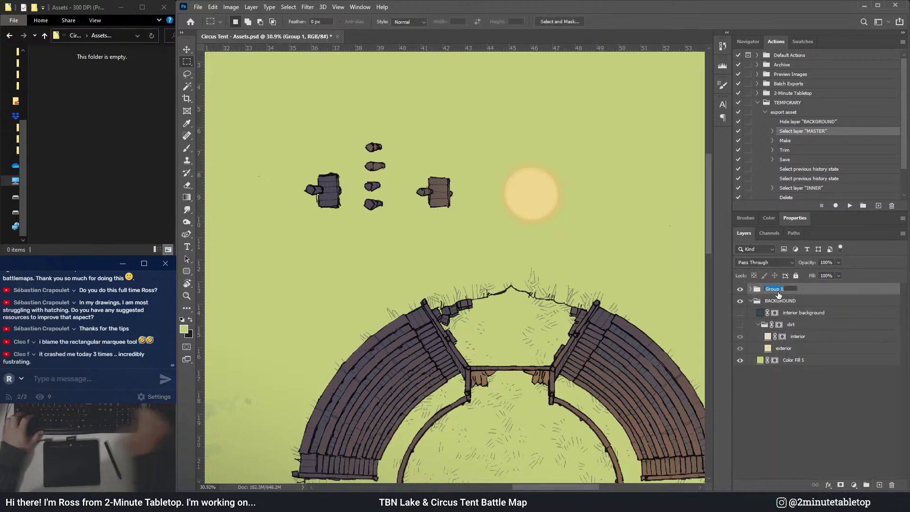
{"action": "type", "text": "INNER"}
{"action": "key", "text": "Return"}
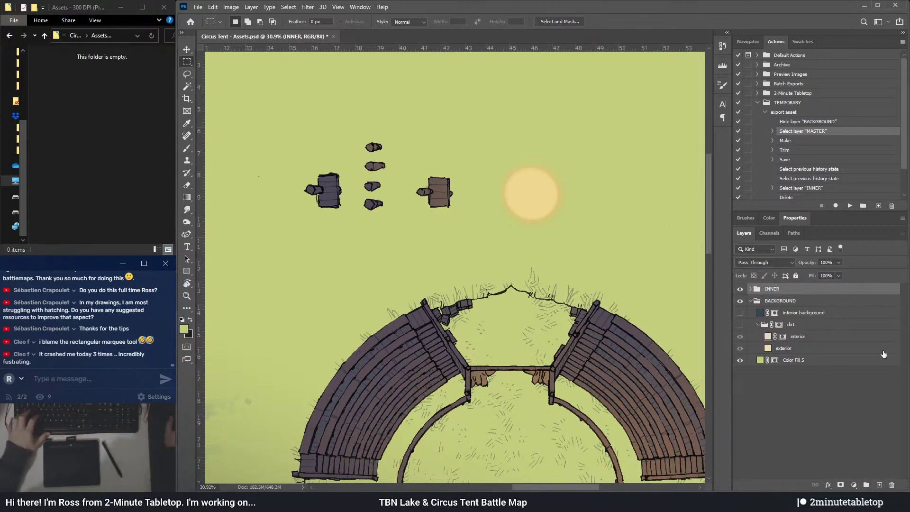
- Nest the INNER group inside a new group named MASTER and give INNER a layer mask
{"action": "left_click", "coordinate": [866, 485]}
{"action": "double_click", "coordinate": [778, 290]}
{"action": "type", "text": "MASTER"}
{"action": "key", "text": "Return"}
{"action": "left_click_drag", "start_coordinate": [772, 302], "coordinate": [773, 291]}
{"action": "left_click", "coordinate": [840, 484]}
{"action": "left_click", "coordinate": [757, 302]}
- Select a rectangular area around the spotlight circle and run the export asset action on it
{"action": "left_click", "coordinate": [782, 360]}
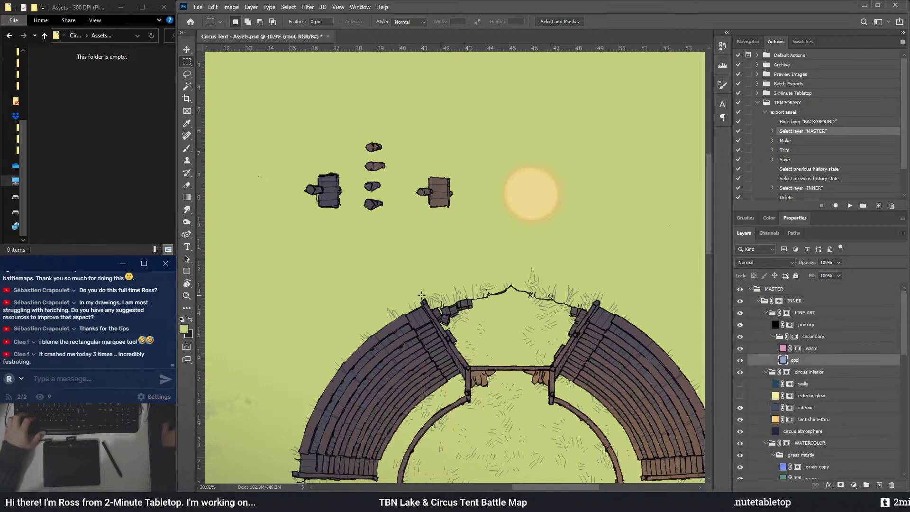
{"action": "left_click", "coordinate": [790, 384]}
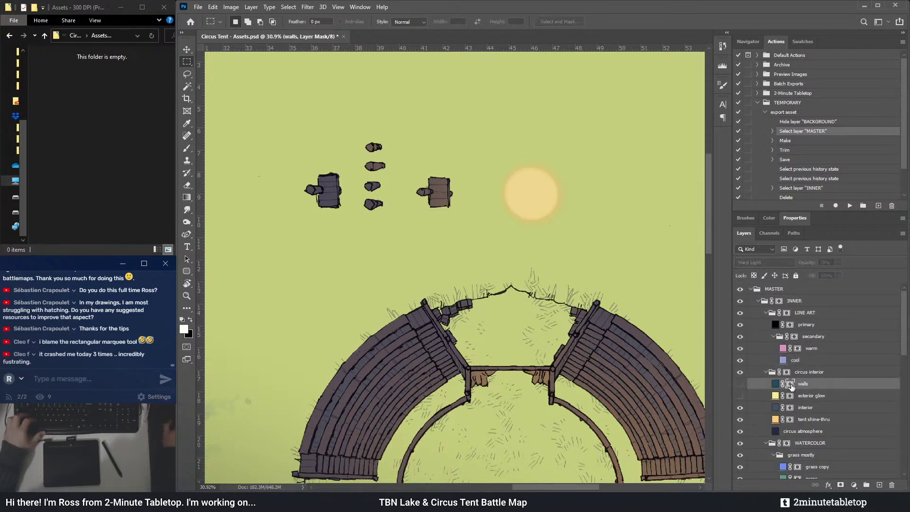
{"action": "key", "text": "x"}
{"action": "key", "text": "x"}
{"action": "left_click_drag", "start_coordinate": [486, 156], "coordinate": [576, 228]}
{"action": "left_click", "coordinate": [782, 113]}
{"action": "left_click", "coordinate": [765, 112]}
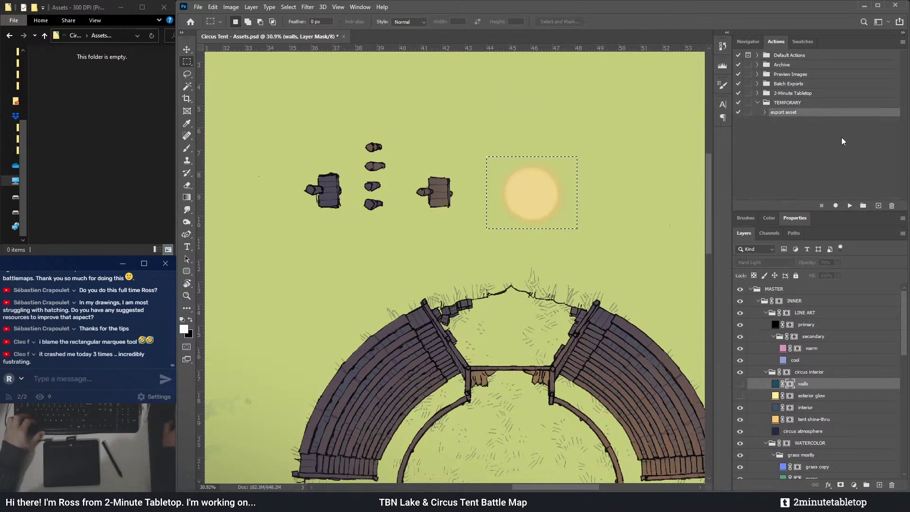
{"action": "left_click", "coordinate": [849, 205]}
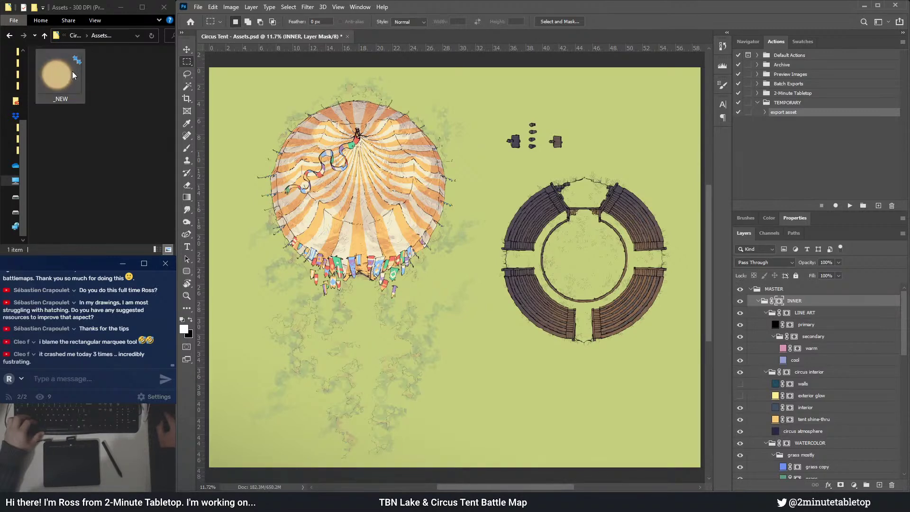
- Restore the spotlight circle in the circus map, list the export asset action's recorded commands, and clear the selection
{"action": "left_click_drag", "start_coordinate": [60, 75], "coordinate": [592, 142]}
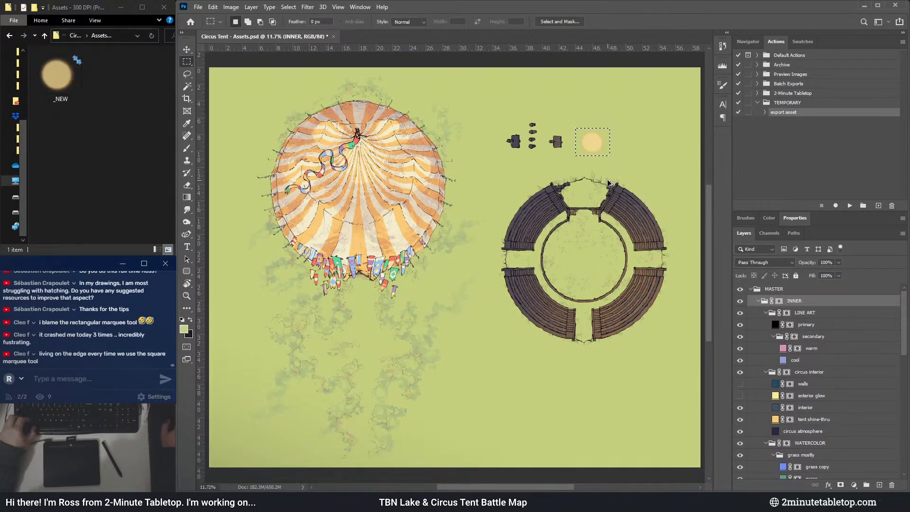
{"action": "scroll", "coordinate": [604, 115], "scroll_direction": "up", "scroll_amount": 4}
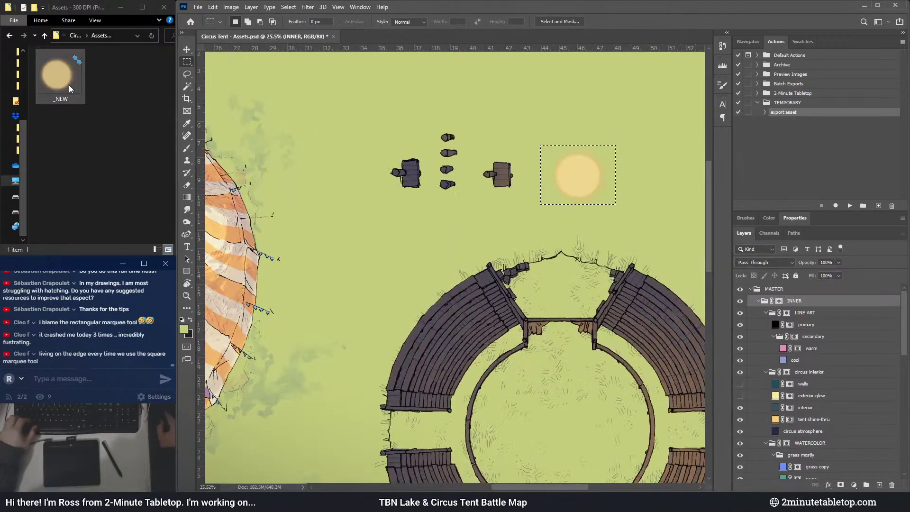
{"action": "left_click", "coordinate": [764, 112]}
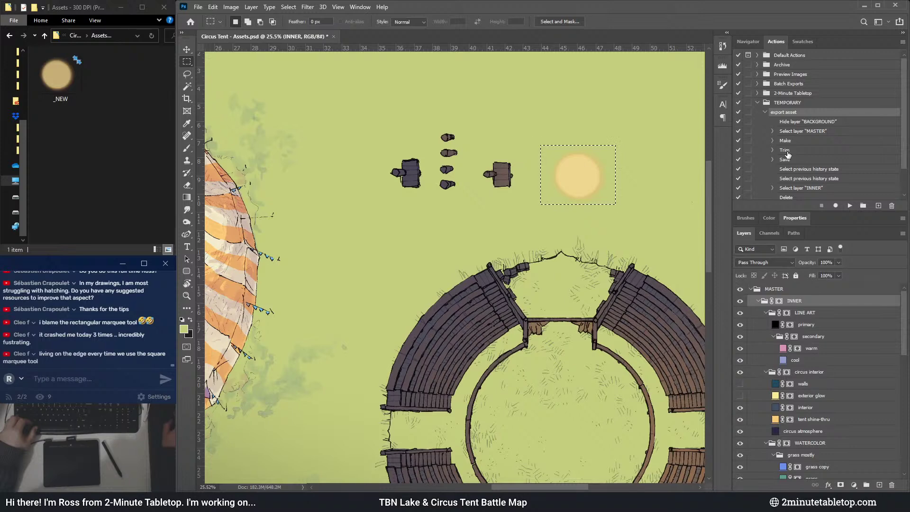
{"action": "key", "text": "ctrl+d"}
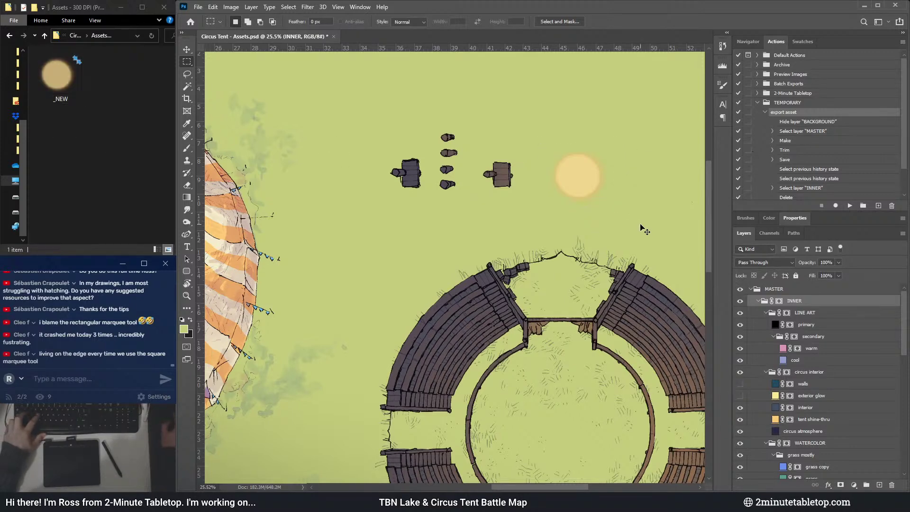
- Open the exported _NEW image and place a solid black (000) fill layer behind the spotlight
{"action": "double_click", "coordinate": [56, 75]}
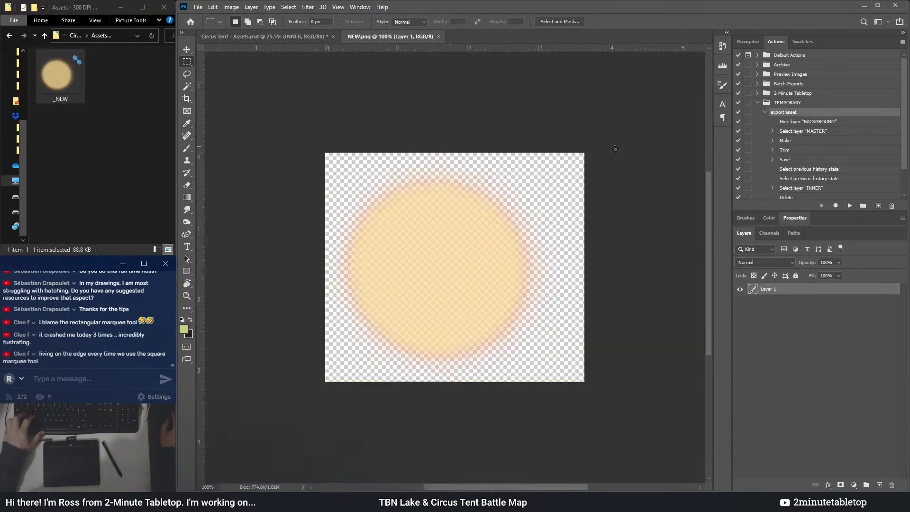
{"action": "left_click", "coordinate": [855, 485]}
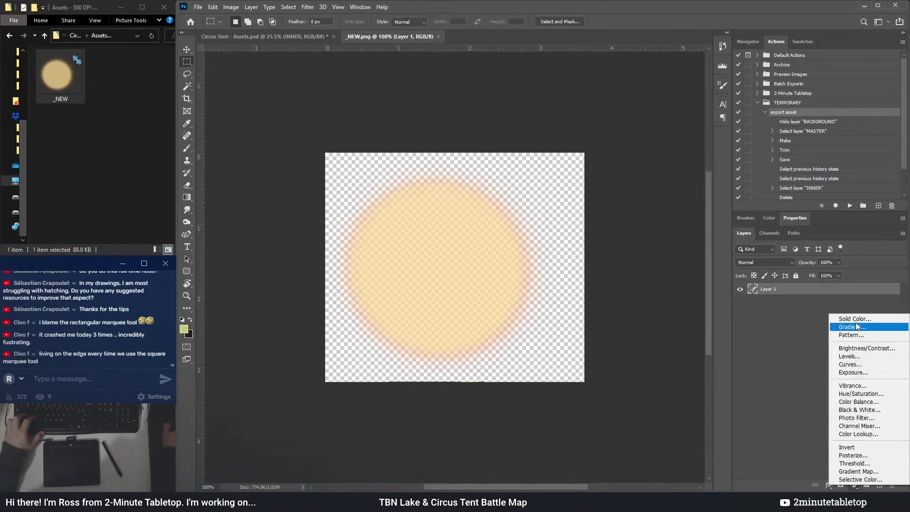
{"action": "left_click", "coordinate": [843, 319]}
{"action": "type", "text": "000"}
{"action": "key", "text": "Return"}
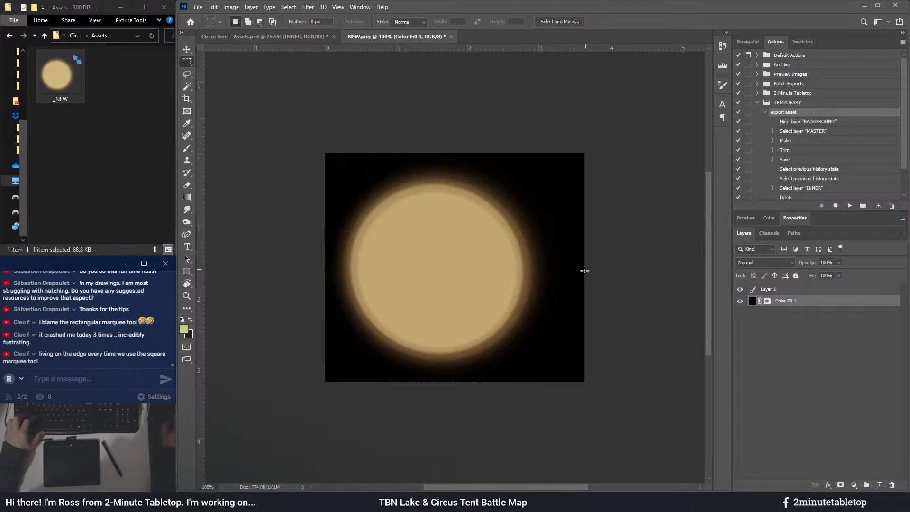
- Examine how the spotlight's glow fades toward the image's right edge against the black backdrop
{"action": "scroll", "coordinate": [576, 260], "scroll_direction": "up", "scroll_amount": 2}
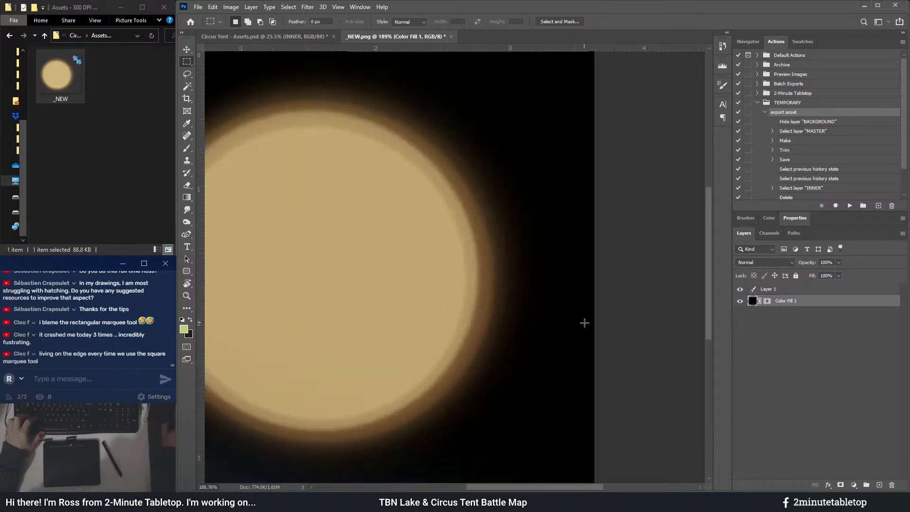
{"action": "scroll", "coordinate": [583, 322], "scroll_direction": "up", "scroll_amount": 4}
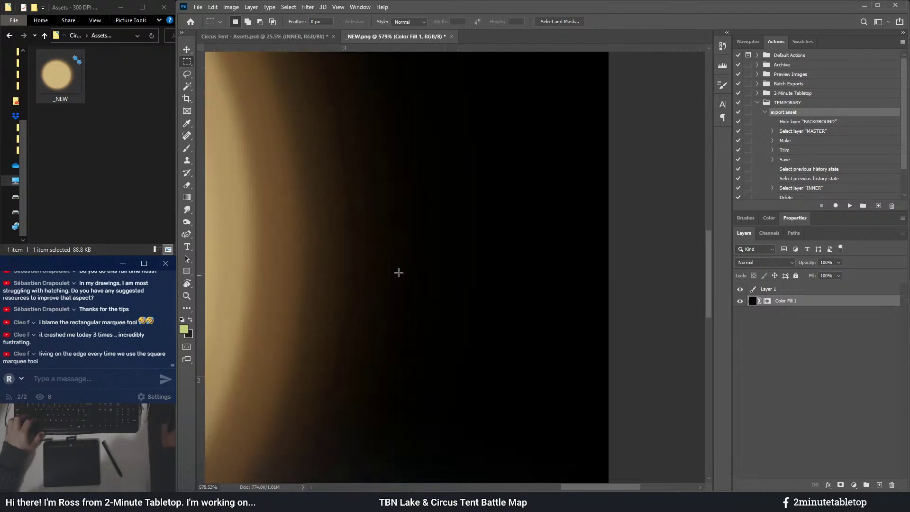
{"action": "scroll", "coordinate": [372, 266], "scroll_direction": "down", "scroll_amount": 2}
{"action": "scroll", "coordinate": [270, 264], "scroll_direction": "down", "scroll_amount": 2}
{"action": "scroll", "coordinate": [474, 298], "scroll_direction": "down", "scroll_amount": 2}
{"action": "scroll", "coordinate": [613, 253], "scroll_direction": "down", "scroll_amount": 1}
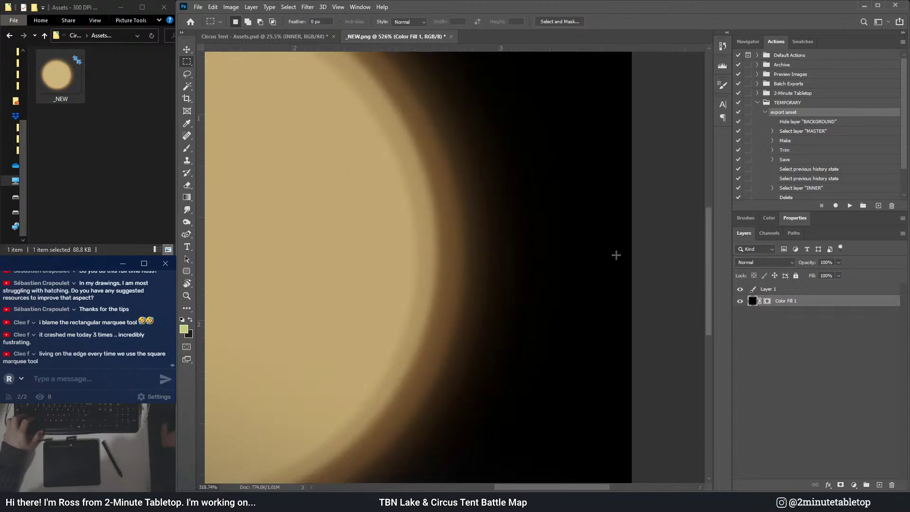
{"action": "scroll", "coordinate": [616, 255], "scroll_direction": "down", "scroll_amount": 3}
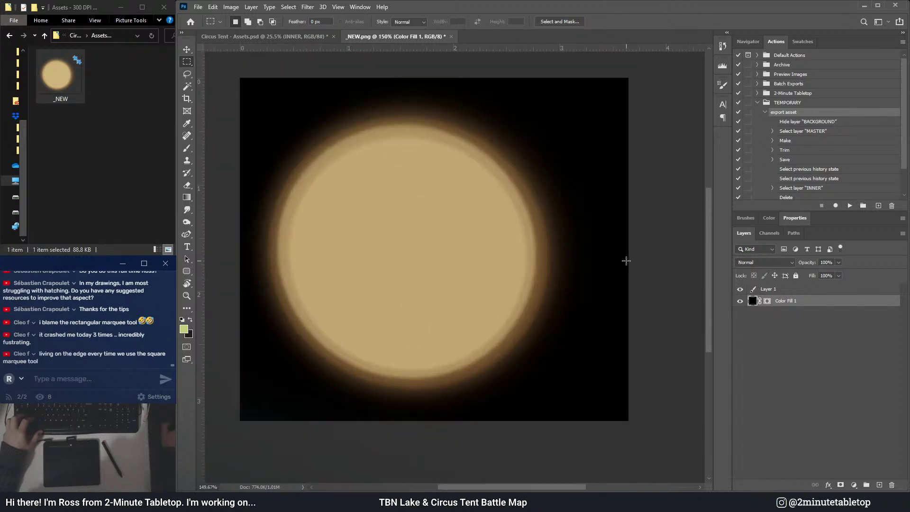
{"action": "scroll", "coordinate": [368, 223], "scroll_direction": "down", "scroll_amount": 1}
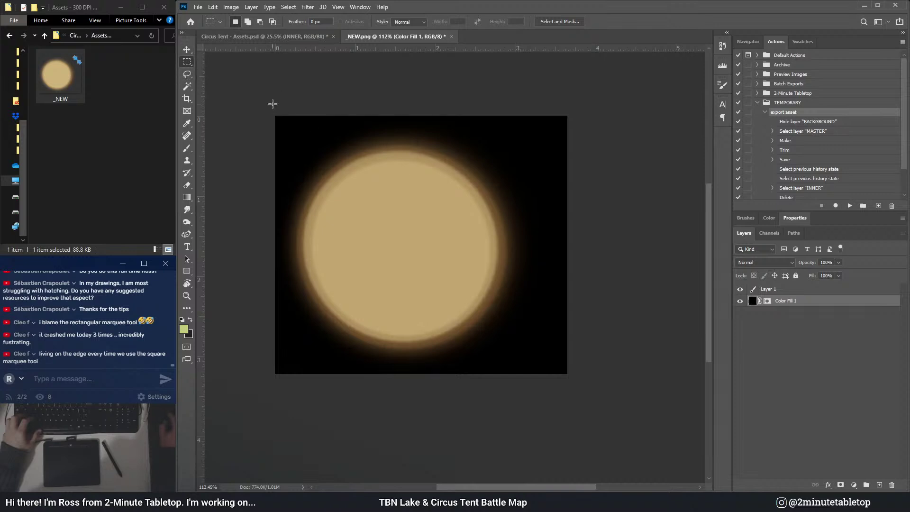
- Select a full-height square around the glow, excluding the spare strip on its right, and check that the selection edge clears the glow
{"action": "left_click_drag", "start_coordinate": [277, 373], "coordinate": [535, 113]}
{"action": "key", "text": "ctrl+d"}
{"action": "left_click_drag", "start_coordinate": [275, 115], "coordinate": [564, 388]}
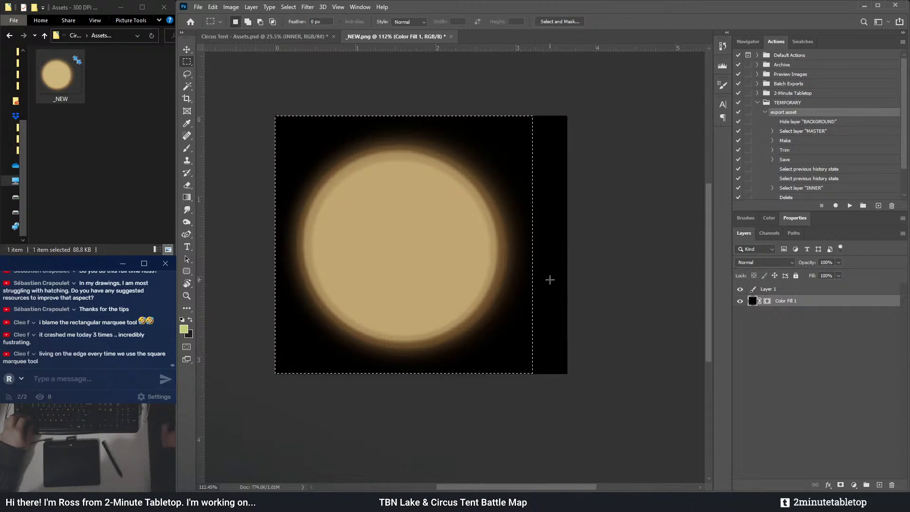
{"action": "scroll", "coordinate": [548, 278], "scroll_direction": "up", "scroll_amount": 3}
{"action": "scroll", "coordinate": [532, 254], "scroll_direction": "up", "scroll_amount": 10}
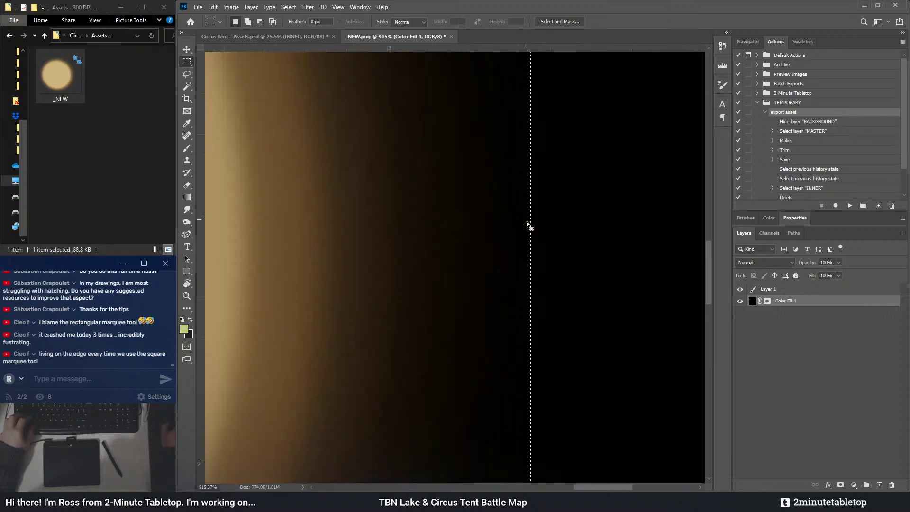
{"action": "scroll", "coordinate": [535, 244], "scroll_direction": "up", "scroll_amount": 5}
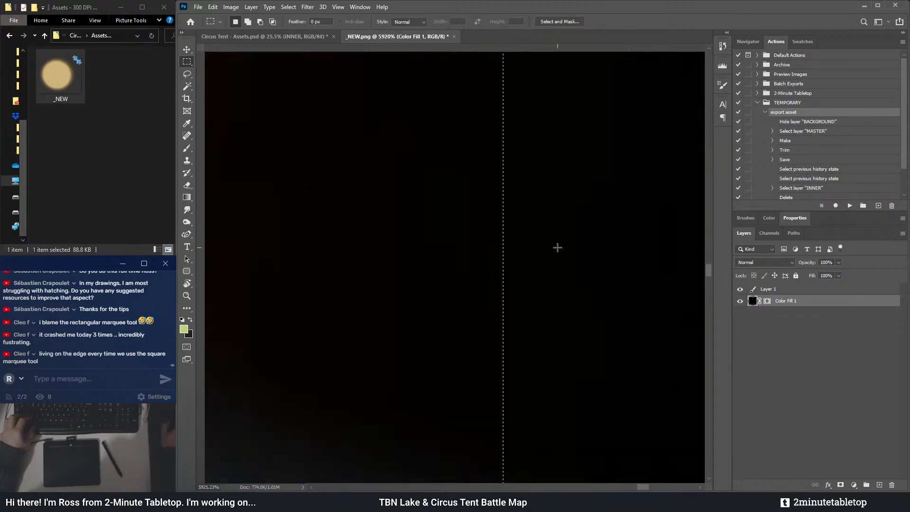
{"action": "scroll", "coordinate": [559, 254], "scroll_direction": "down", "scroll_amount": 4}
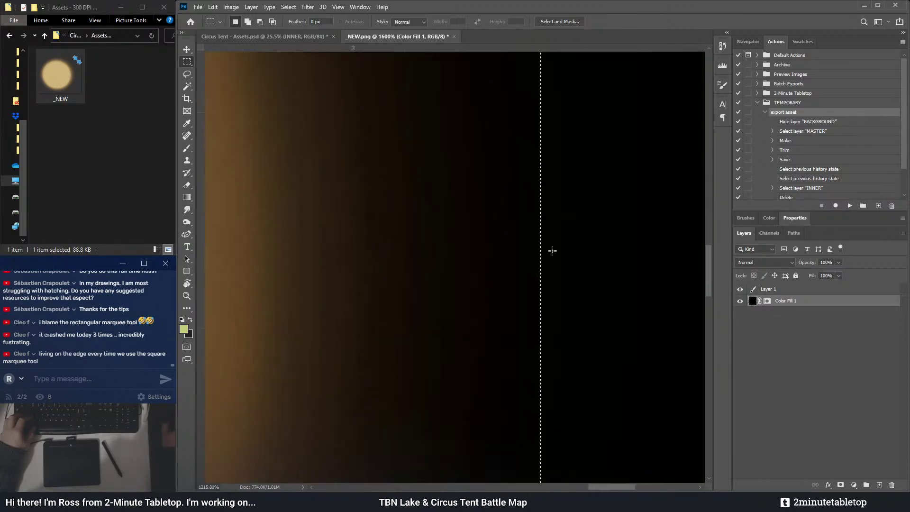
{"action": "scroll", "coordinate": [552, 253], "scroll_direction": "down", "scroll_amount": 5}
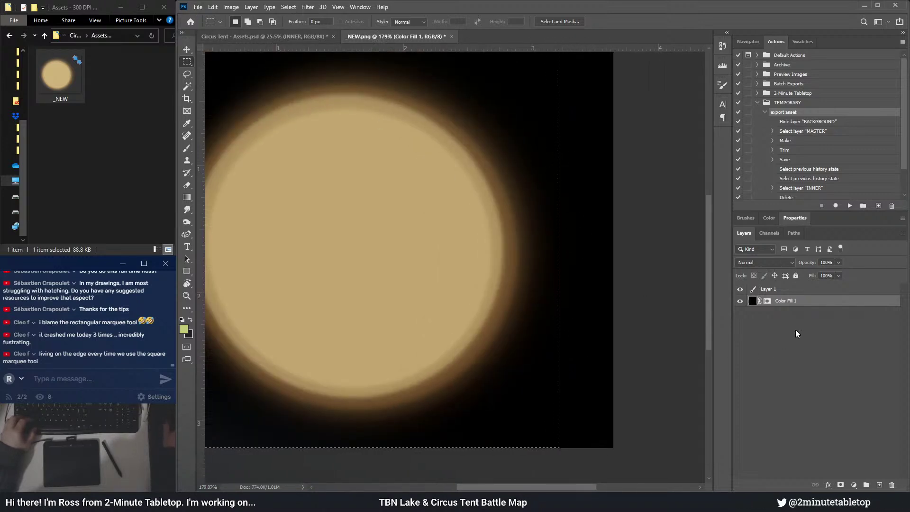
- Hide the black fill layer and crop the image to the square selection
{"action": "left_click", "coordinate": [739, 302]}
{"action": "scroll", "coordinate": [562, 276], "scroll_direction": "down", "scroll_amount": 2}
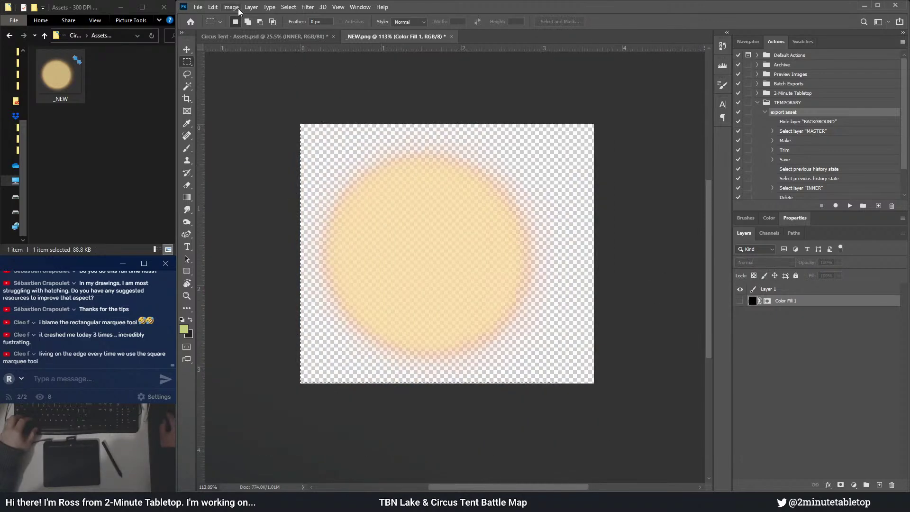
{"action": "left_click", "coordinate": [231, 7]}
{"action": "left_click", "coordinate": [236, 105]}
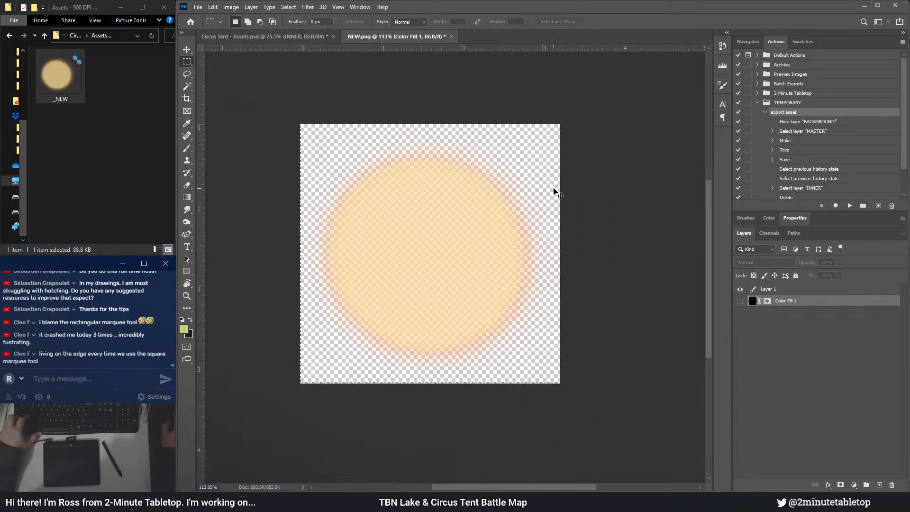
- Save the cropped spotlight as a PNG over the existing _NEW file, using the smallest file size option
{"action": "key", "text": "ctrl+shift+s"}
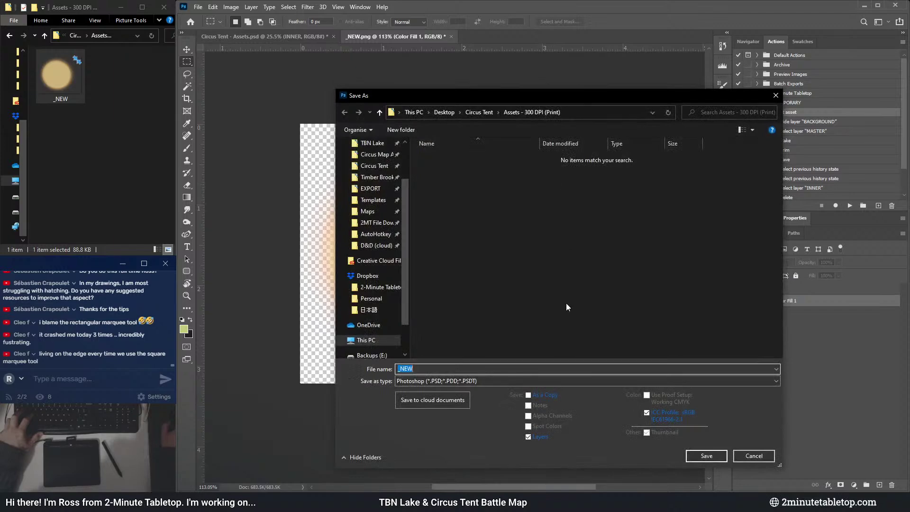
{"action": "left_click", "coordinate": [437, 382]}
{"action": "left_click", "coordinate": [419, 334]}
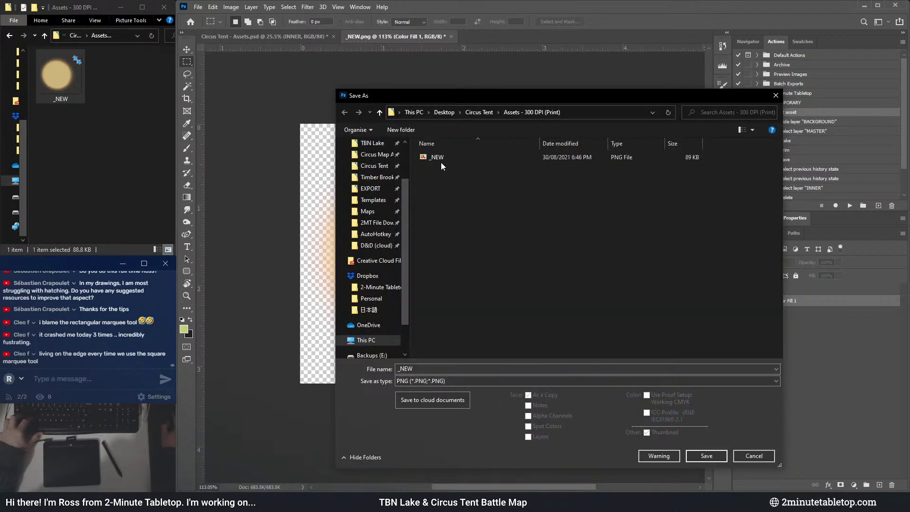
{"action": "double_click", "coordinate": [438, 158]}
{"action": "left_click", "coordinate": [483, 255]}
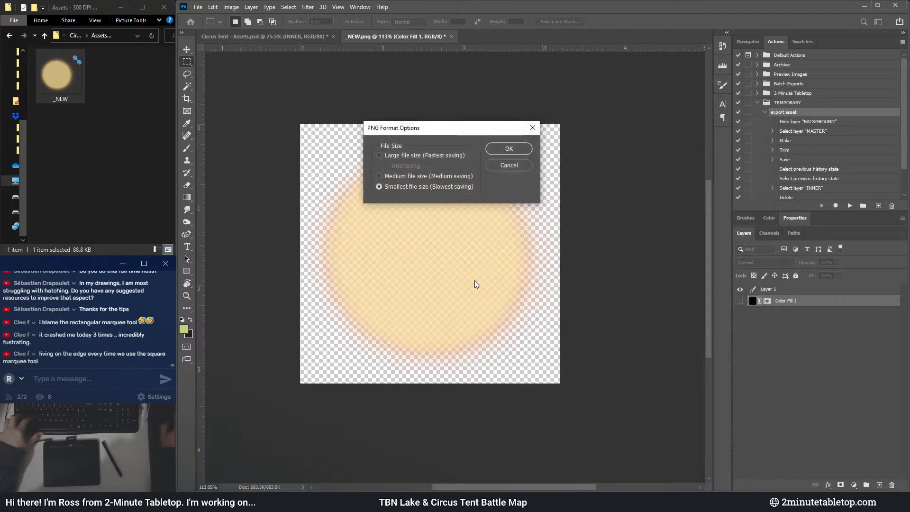
{"action": "left_click", "coordinate": [494, 149]}
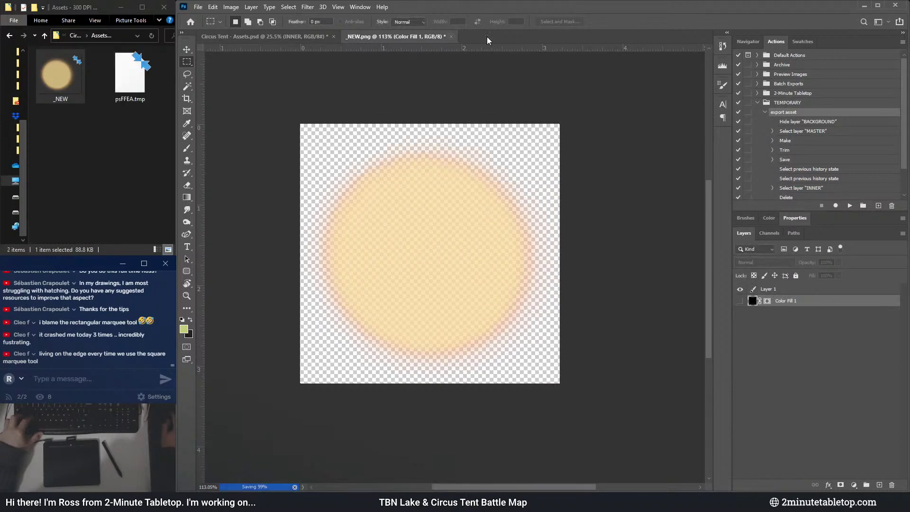
- Close the _NEW.png document without saving again and rename its exported file as Spotlight
{"action": "left_click", "coordinate": [452, 38]}
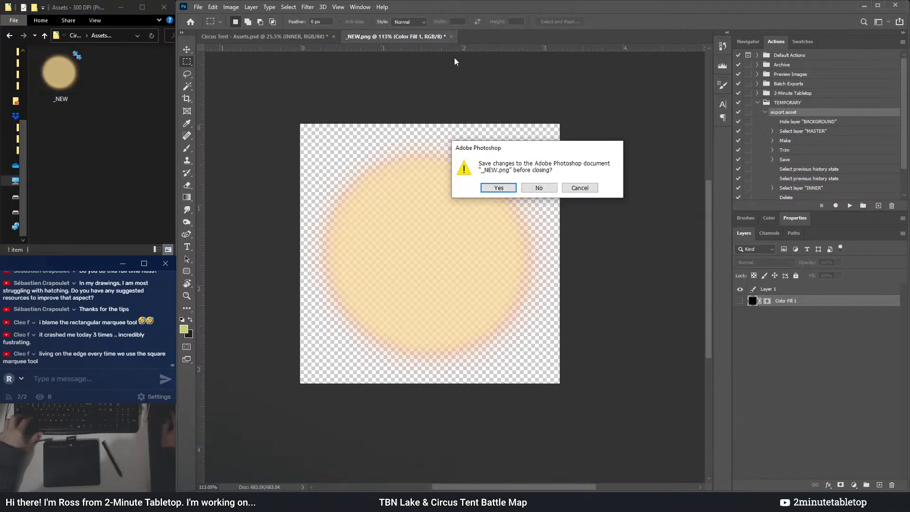
{"action": "left_click", "coordinate": [539, 188]}
{"action": "left_click", "coordinate": [69, 97]}
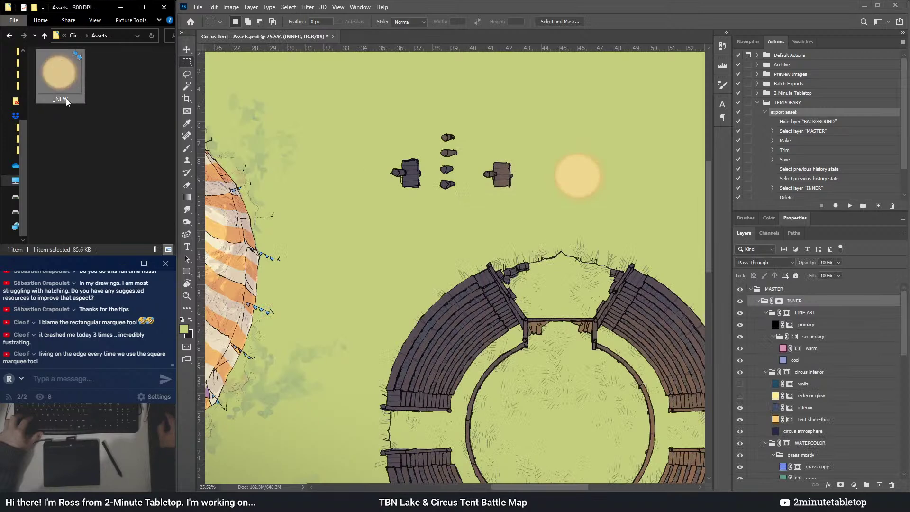
{"action": "key", "text": "F2"}
{"action": "type", "text": "Spo"}
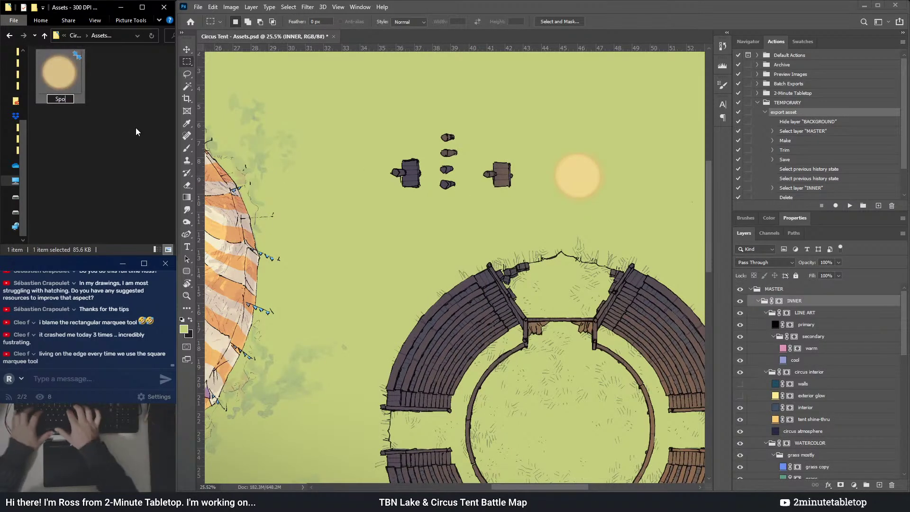
{"action": "type", "text": "tlight"}
{"action": "key", "text": "Return"}
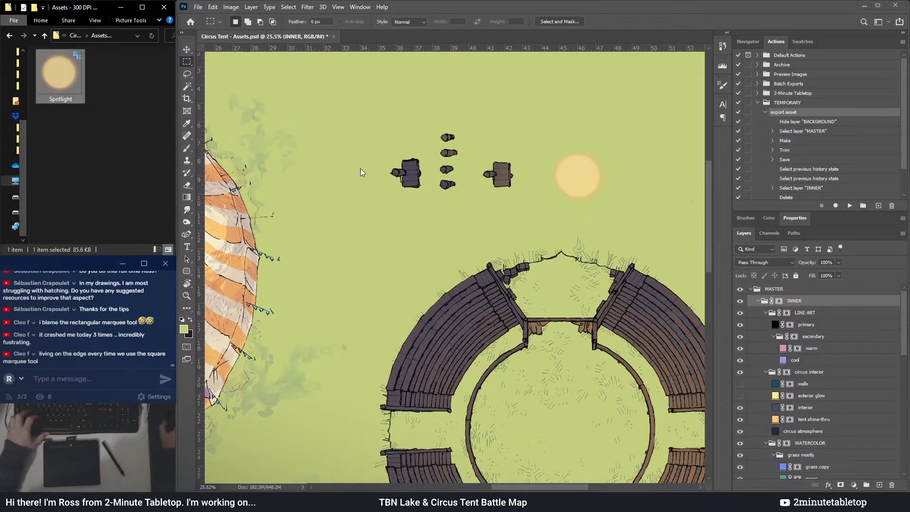
- Open Spotlight.png as a separate document and enlarge its canvas to 10 × 10 inches
{"action": "scroll", "coordinate": [541, 232], "scroll_direction": "down", "scroll_amount": 2}
{"action": "scroll", "coordinate": [541, 232], "scroll_direction": "down", "scroll_amount": 1}
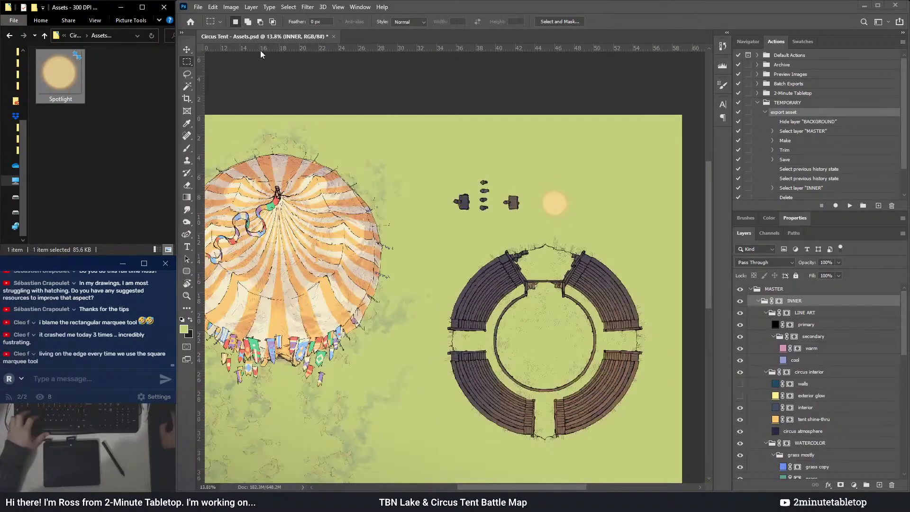
{"action": "left_click", "coordinate": [200, 6]}
{"action": "left_click", "coordinate": [213, 7]}
{"action": "mouse_move", "coordinate": [198, 6]}
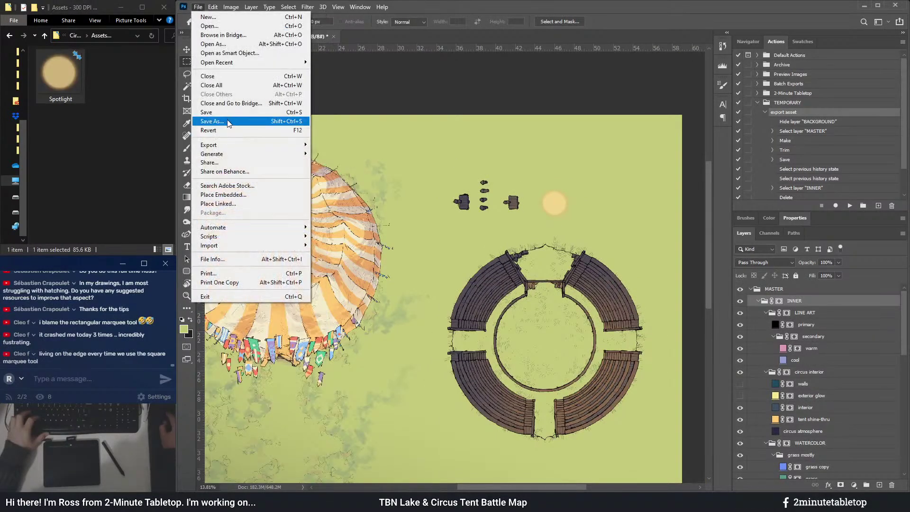
{"action": "left_click", "coordinate": [111, 110]}
{"action": "left_click_drag", "start_coordinate": [82, 95], "coordinate": [352, 36]}
{"action": "left_click", "coordinate": [230, 7]}
{"action": "left_click", "coordinate": [251, 85]}
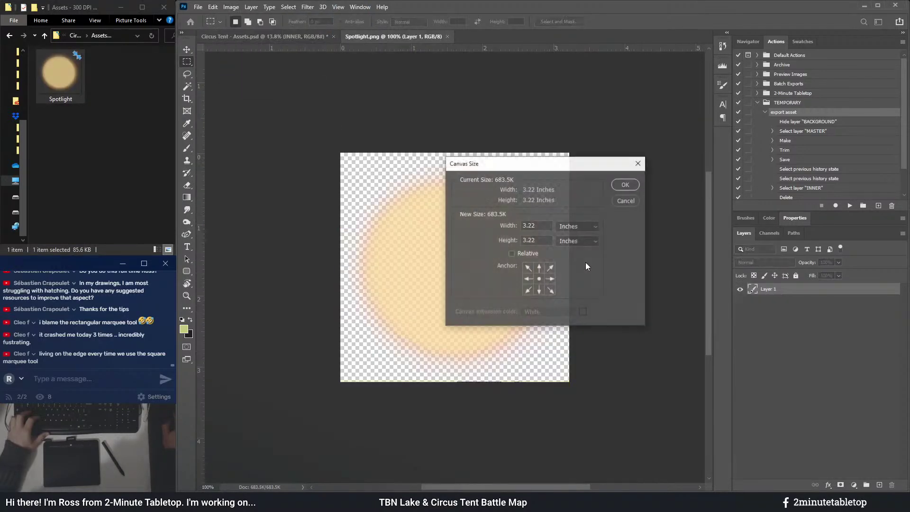
{"action": "type", "text": "10"}
{"action": "key", "text": "Tab"}
{"action": "type", "text": "10"}
{"action": "key", "text": "Return"}
{"action": "key", "text": "ctrl+0"}
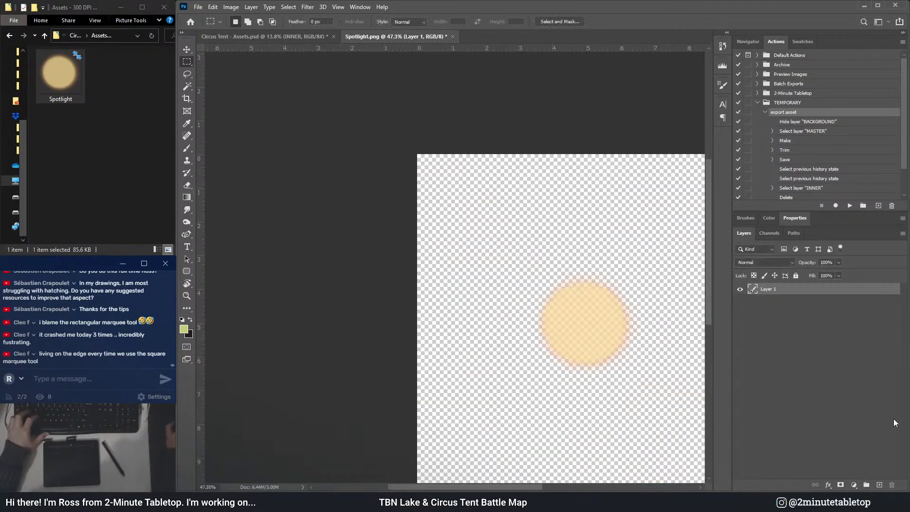
- Add a black (000000) solid color fill layer beneath the spotlight layer
{"action": "left_click", "coordinate": [851, 483]}
{"action": "left_click", "coordinate": [850, 317]}
{"action": "type", "text": "000000"}
{"action": "left_click", "coordinate": [872, 238]}
{"action": "left_click_drag", "start_coordinate": [777, 288], "coordinate": [777, 308]}
{"action": "key", "text": "m"}
- Examine the edges of the spotlight's glow against the black backdrop, and close Spotlight.png without saving
{"action": "scroll", "coordinate": [584, 306], "scroll_direction": "up", "scroll_amount": 2}
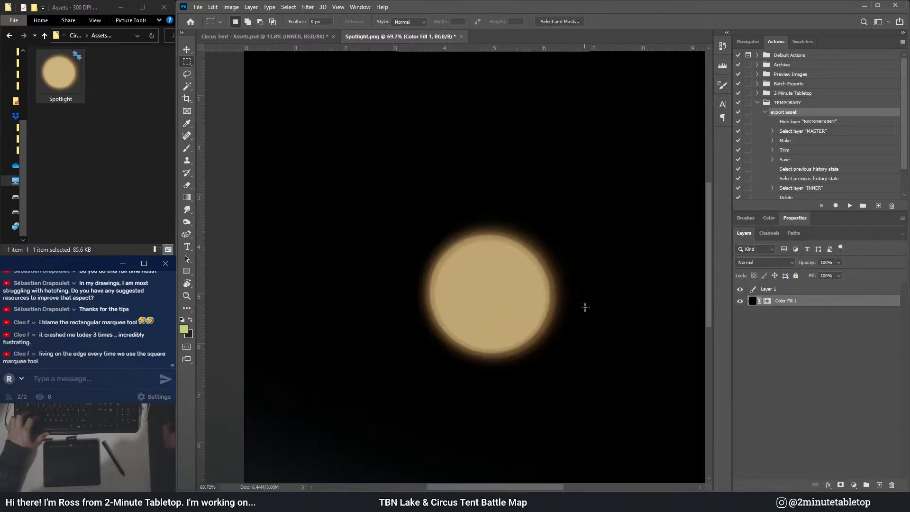
{"action": "scroll", "coordinate": [565, 342], "scroll_direction": "up", "scroll_amount": 2}
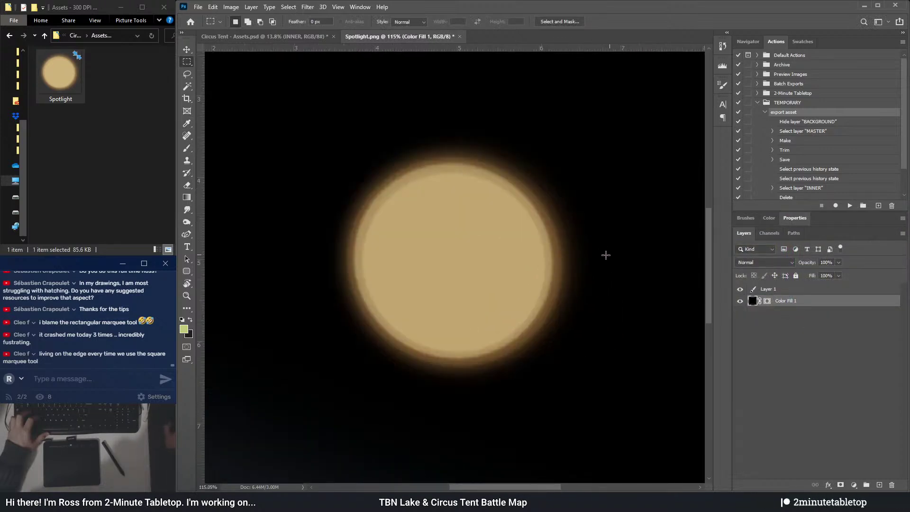
{"action": "scroll", "coordinate": [609, 254], "scroll_direction": "up", "scroll_amount": 1}
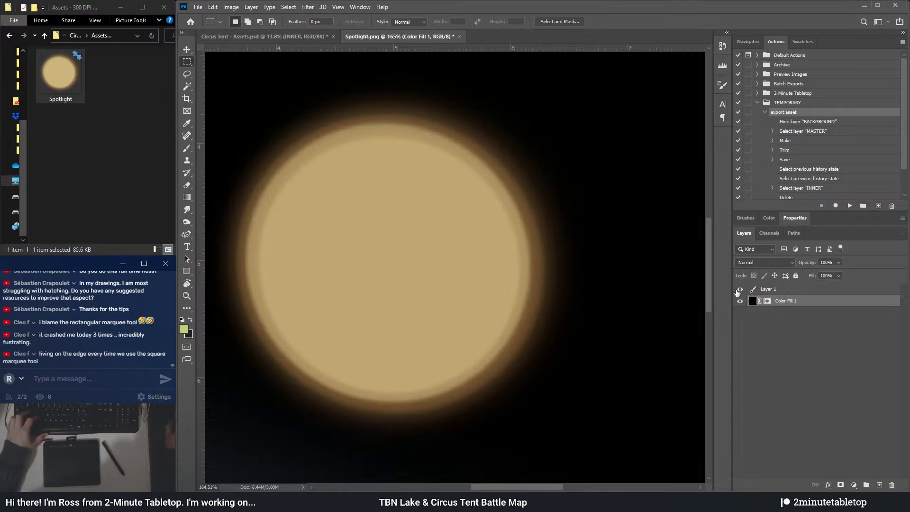
{"action": "scroll", "coordinate": [583, 290], "scroll_direction": "down", "scroll_amount": 3}
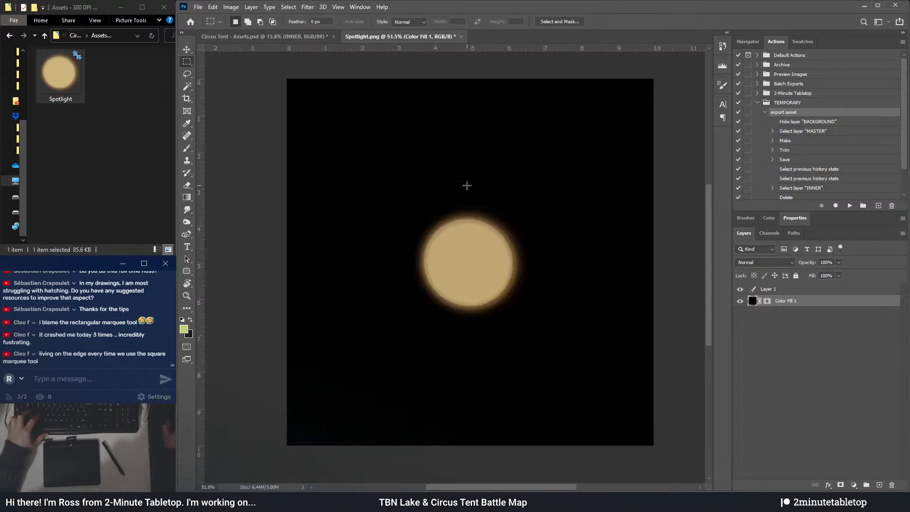
{"action": "scroll", "coordinate": [506, 230], "scroll_direction": "down", "scroll_amount": 1}
{"action": "scroll", "coordinate": [474, 246], "scroll_direction": "up", "scroll_amount": 2}
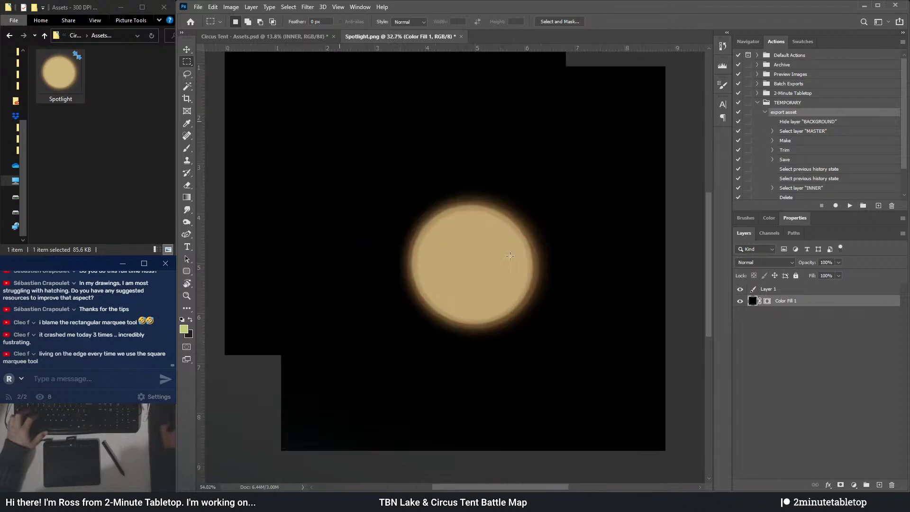
{"action": "left_click", "coordinate": [462, 40]}
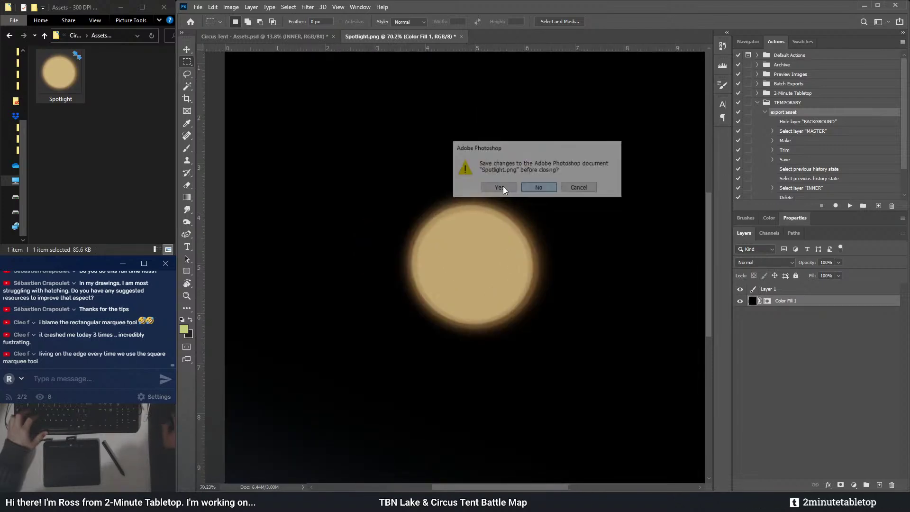
{"action": "left_click", "coordinate": [539, 188]}
- Remove the spotlight from the map by clearing its area in the INNER group's mask, and save the document
{"action": "left_click", "coordinate": [779, 301]}
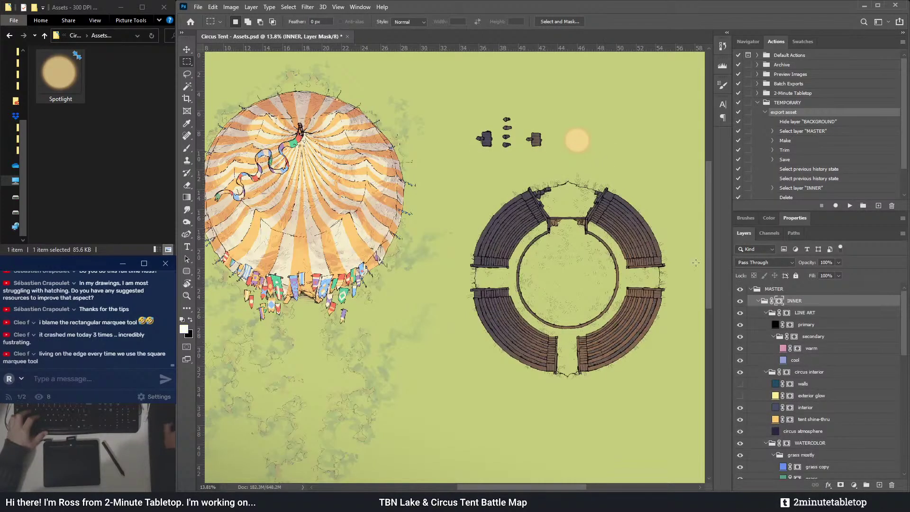
{"action": "left_click_drag", "start_coordinate": [555, 118], "coordinate": [605, 168]}
{"action": "key", "text": "Delete"}
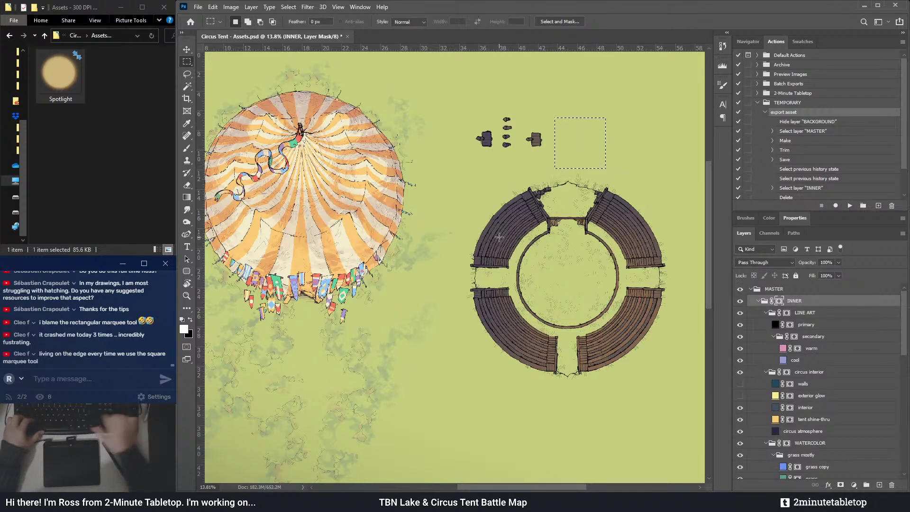
{"action": "key", "text": "ctrl+d"}
{"action": "scroll", "coordinate": [756, 340], "scroll_direction": "down", "scroll_amount": 8}
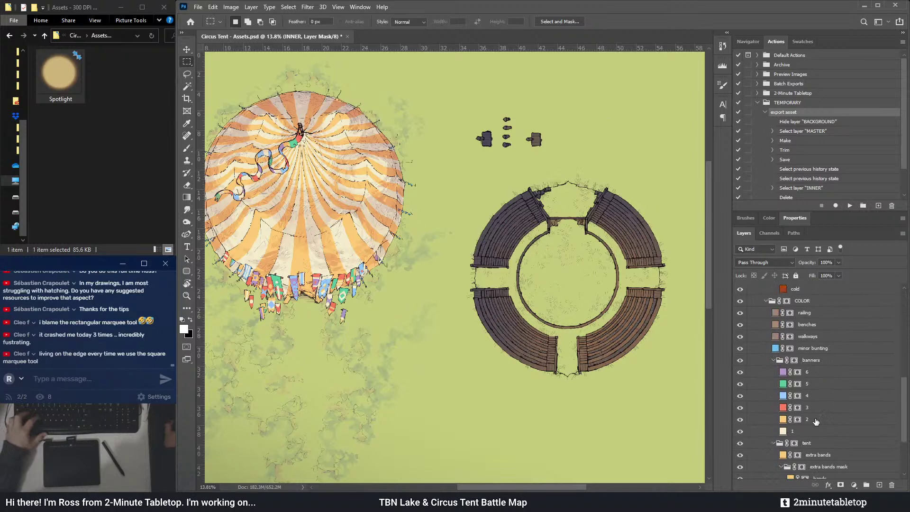
{"action": "scroll", "coordinate": [818, 368], "scroll_direction": "up", "scroll_amount": 8}
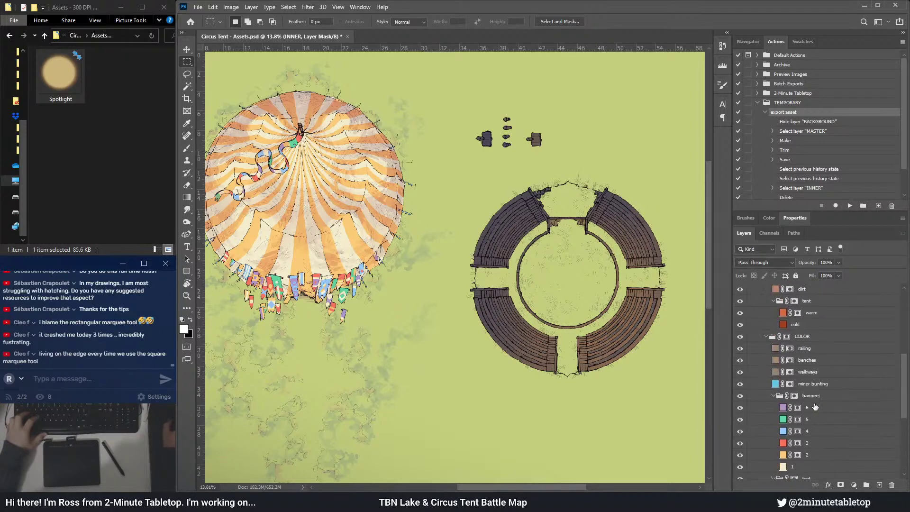
{"action": "key", "text": "ctrl+s"}
{"action": "scroll", "coordinate": [464, 313], "scroll_direction": "down", "scroll_amount": 1}
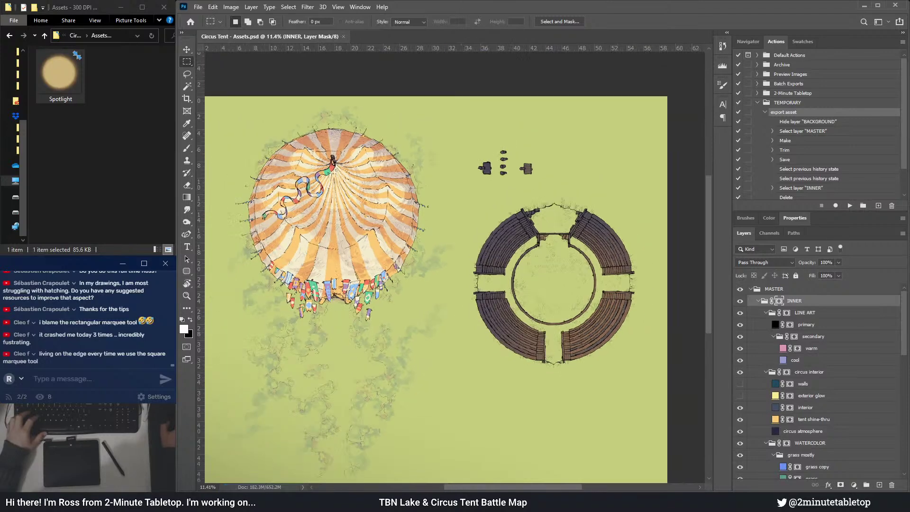
{"action": "scroll", "coordinate": [521, 181], "scroll_direction": "up", "scroll_amount": 8}
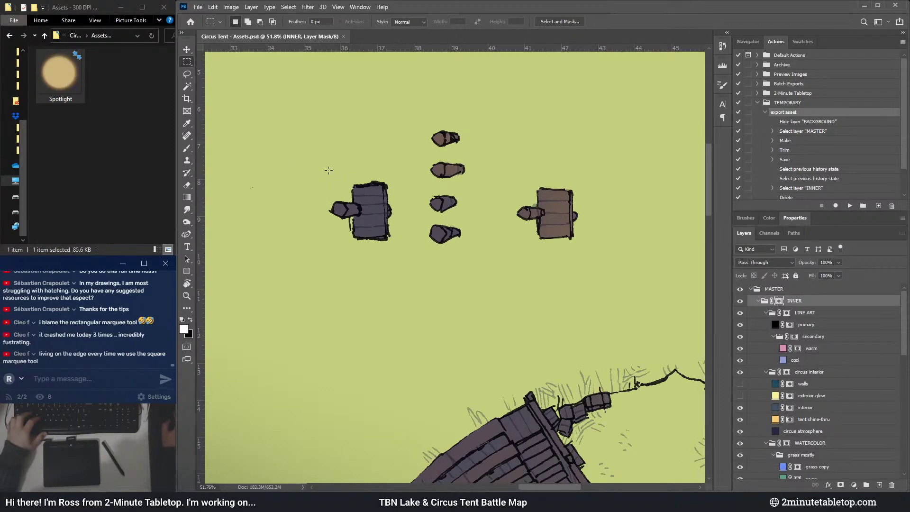
{"action": "left_click_drag", "start_coordinate": [318, 165], "coordinate": [401, 263]}
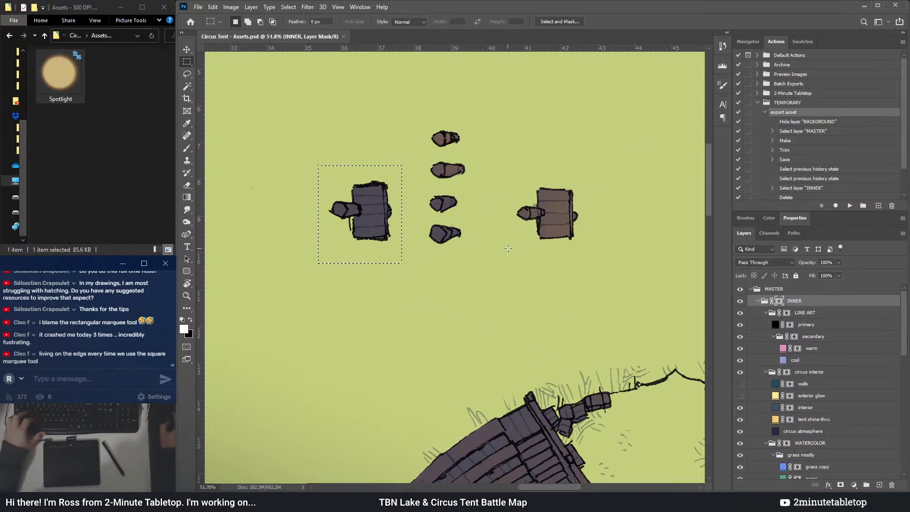
{"action": "key", "text": "x"}
{"action": "key", "text": "ctrl+d"}
- Rotate the whole image 90° clockwise so the small wooden props point upward
{"action": "left_click", "coordinate": [231, 7]}
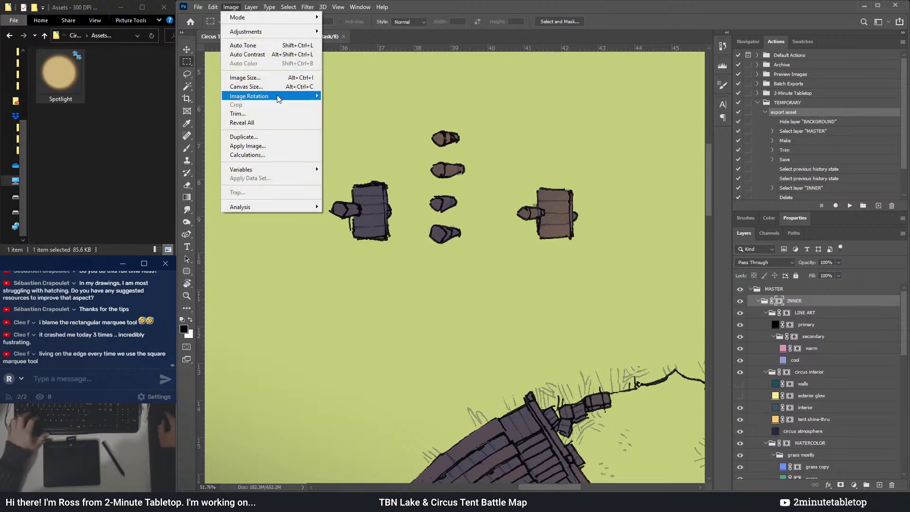
{"action": "mouse_move", "coordinate": [294, 96]}
{"action": "left_click", "coordinate": [355, 104]}
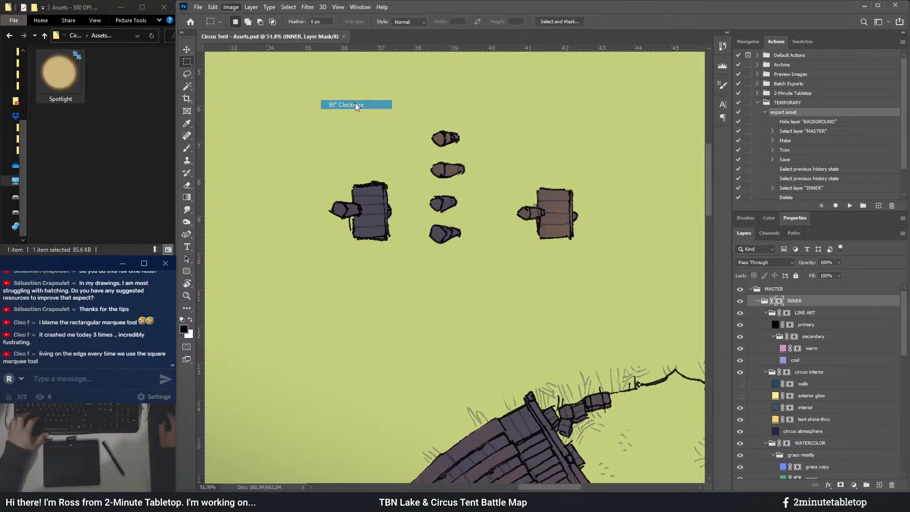
{"action": "scroll", "coordinate": [514, 102], "scroll_direction": "down", "scroll_amount": 5}
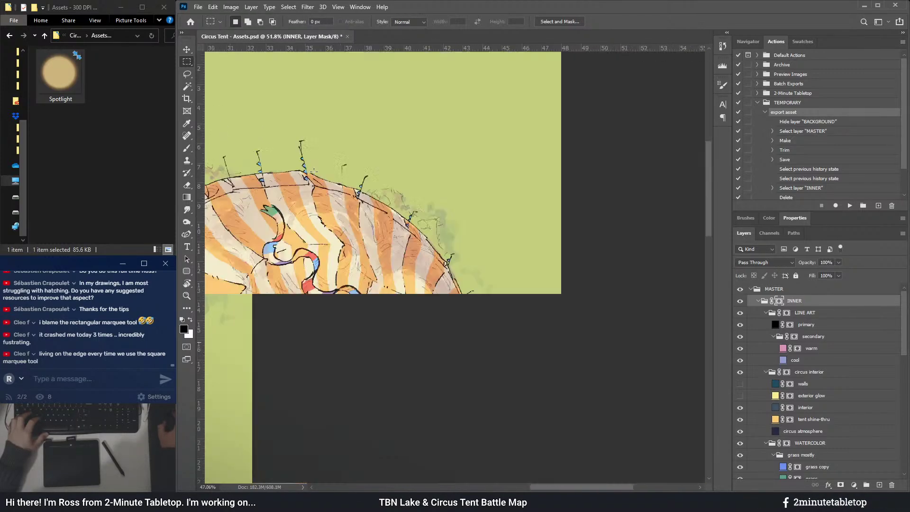
- Select the brown plank-and-post prop with a margin around it and run the export asset action
{"action": "scroll", "coordinate": [452, 360], "scroll_direction": "up", "scroll_amount": 6}
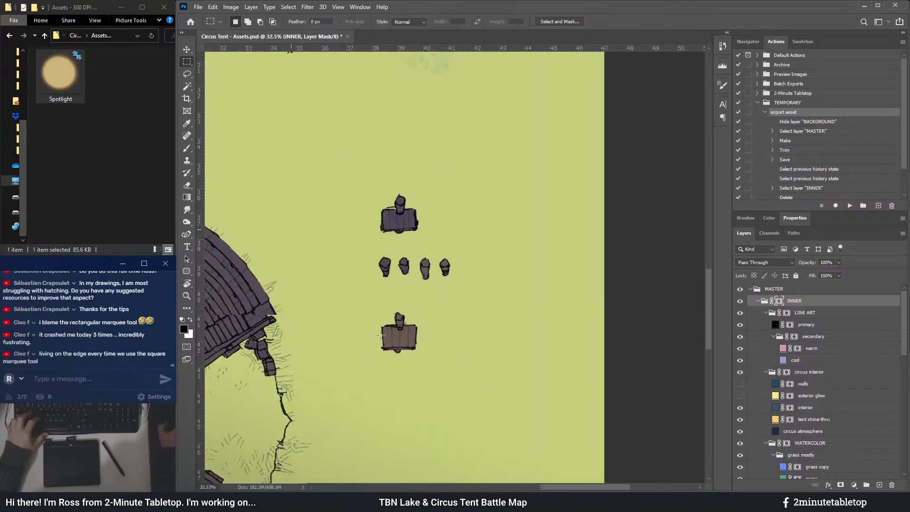
{"action": "left_click_drag", "start_coordinate": [368, 287], "coordinate": [452, 372]}
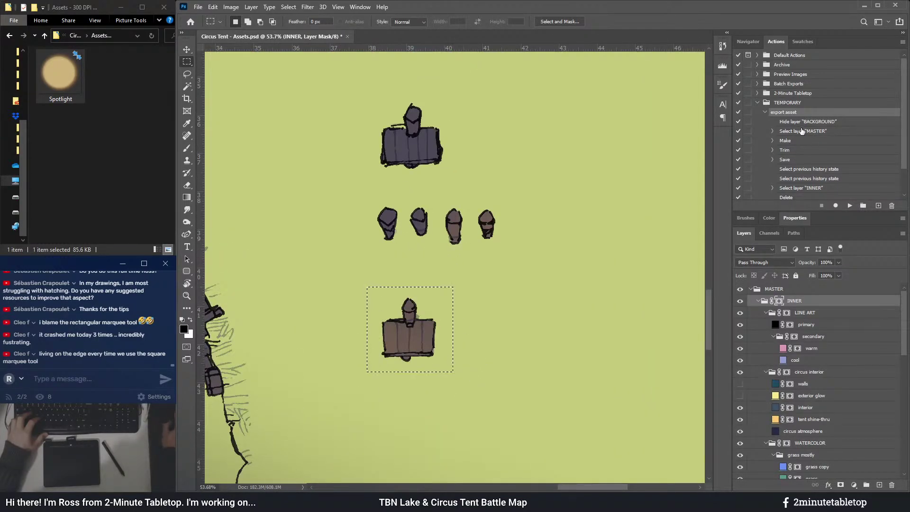
{"action": "left_click", "coordinate": [770, 111]}
{"action": "left_click", "coordinate": [849, 206]}
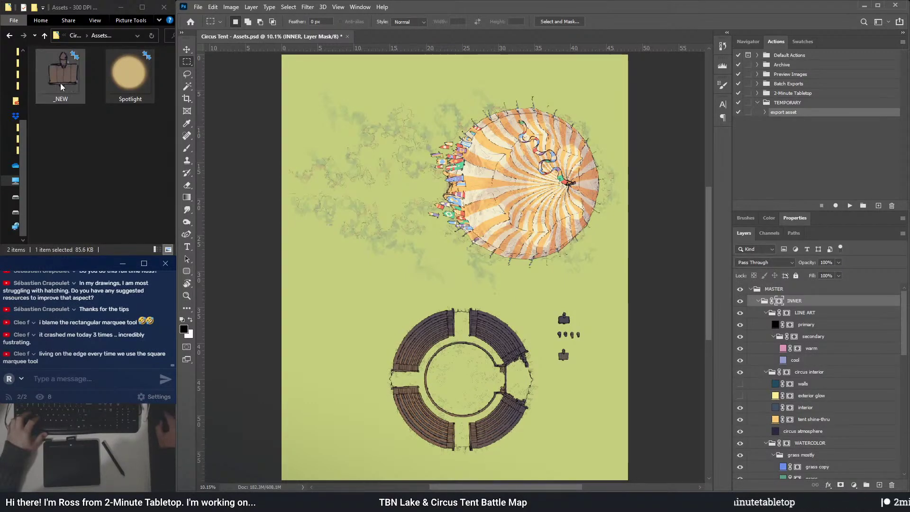
- Move the WATERCOLOR group inside the COLOR group, above the railing layer
{"action": "scroll", "coordinate": [609, 335], "scroll_direction": "up", "scroll_amount": 10}
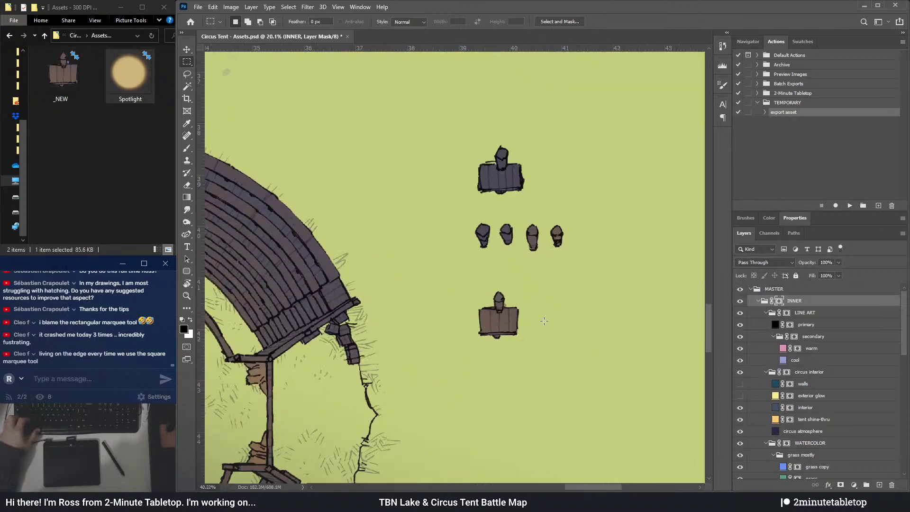
{"action": "scroll", "coordinate": [419, 311], "scroll_direction": "up", "scroll_amount": 3}
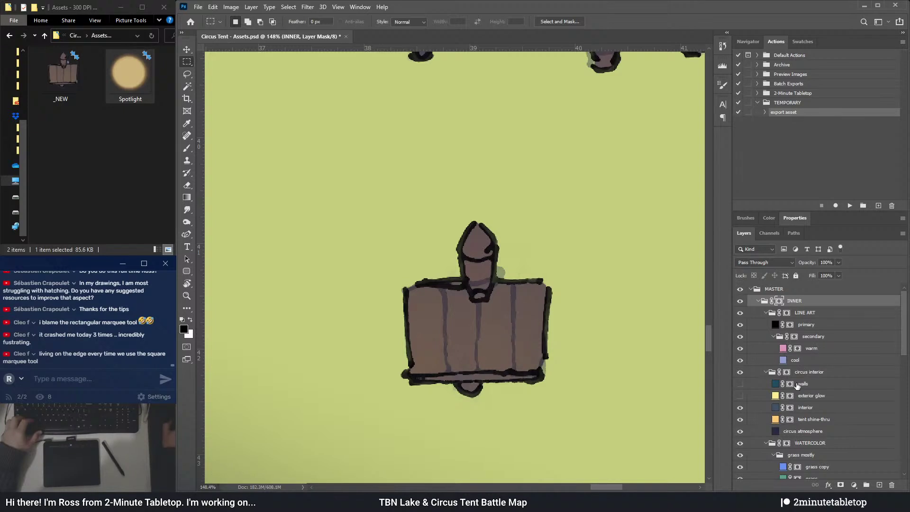
{"action": "scroll", "coordinate": [798, 394], "scroll_direction": "down", "scroll_amount": 4}
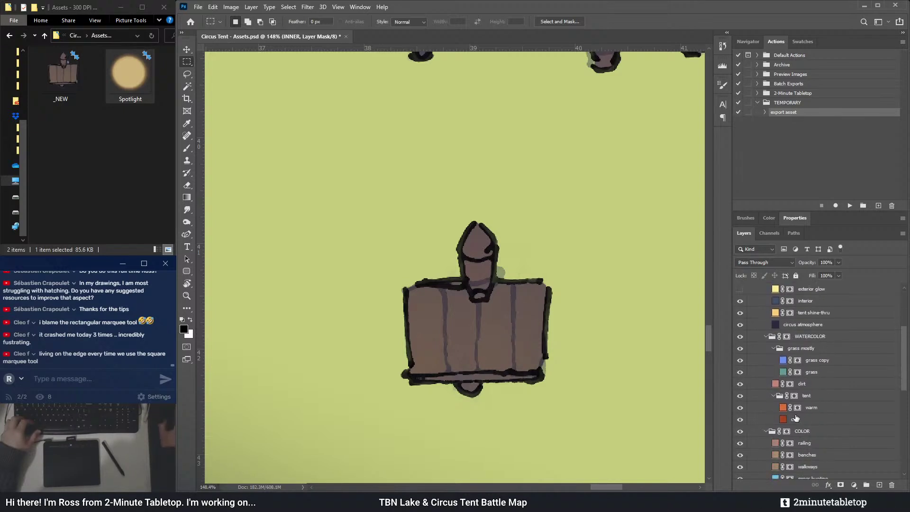
{"action": "left_click_drag", "start_coordinate": [803, 341], "coordinate": [802, 441]}
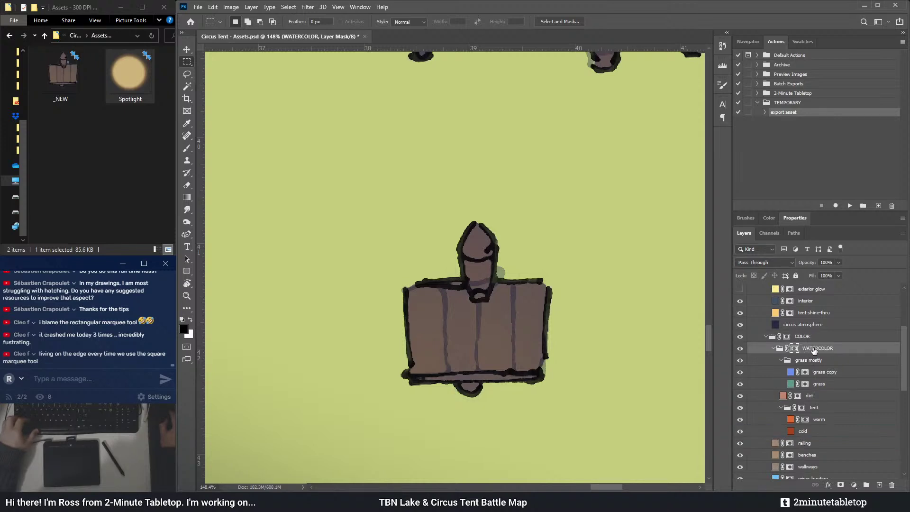
{"action": "scroll", "coordinate": [812, 399], "scroll_direction": "up", "scroll_amount": 3}
{"action": "scroll", "coordinate": [814, 396], "scroll_direction": "up", "scroll_amount": 2}
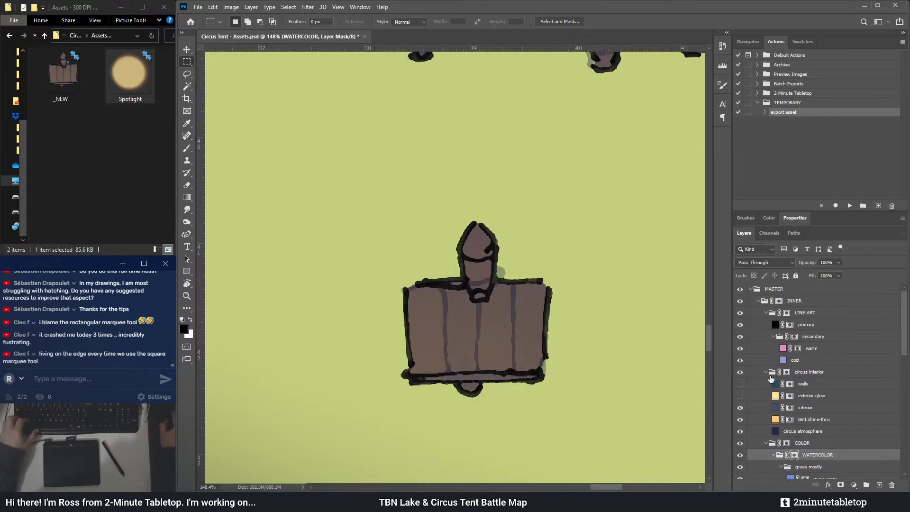
- Toggle the visibility of the circus interior group and the cool line art layer to check their effect on the brown prop
{"action": "left_click", "coordinate": [740, 372]}
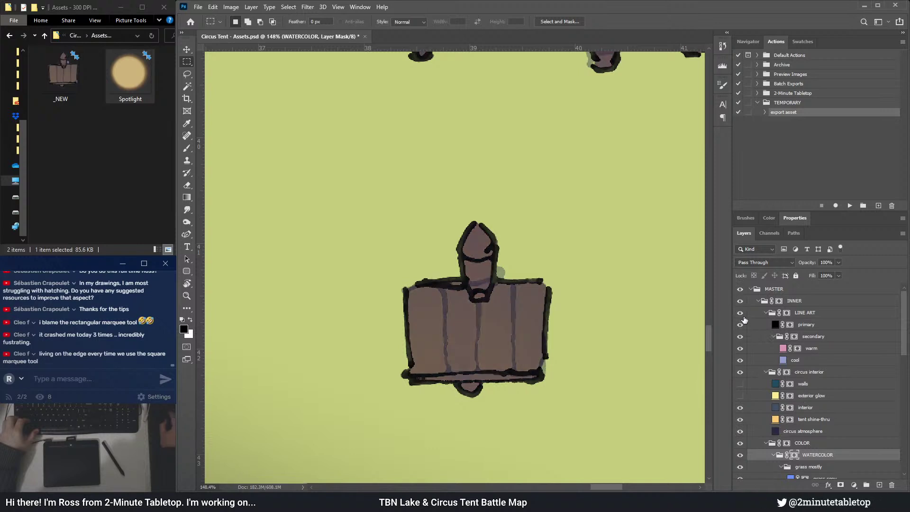
{"action": "left_click", "coordinate": [739, 362]}
{"action": "left_click", "coordinate": [740, 362]}
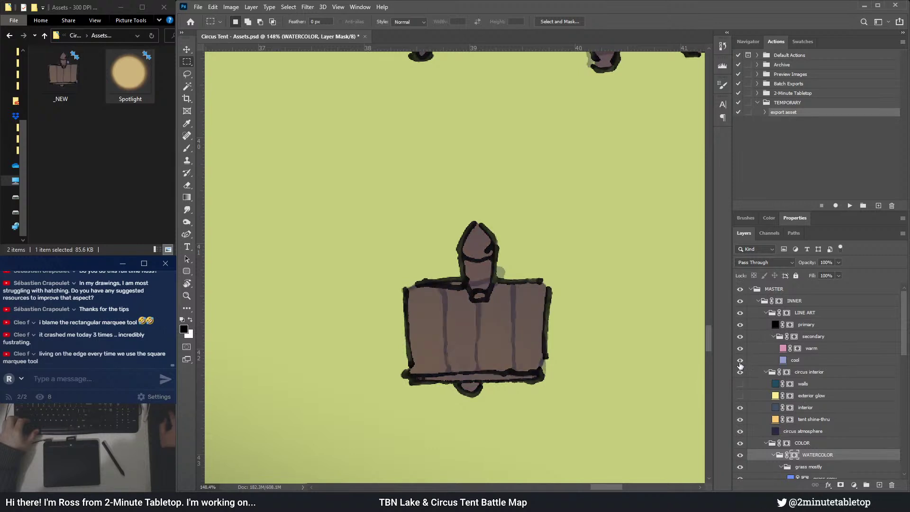
{"action": "left_click", "coordinate": [786, 444], "text": "ctrl"}
{"action": "scroll", "coordinate": [629, 382], "scroll_direction": "down", "scroll_amount": 4}
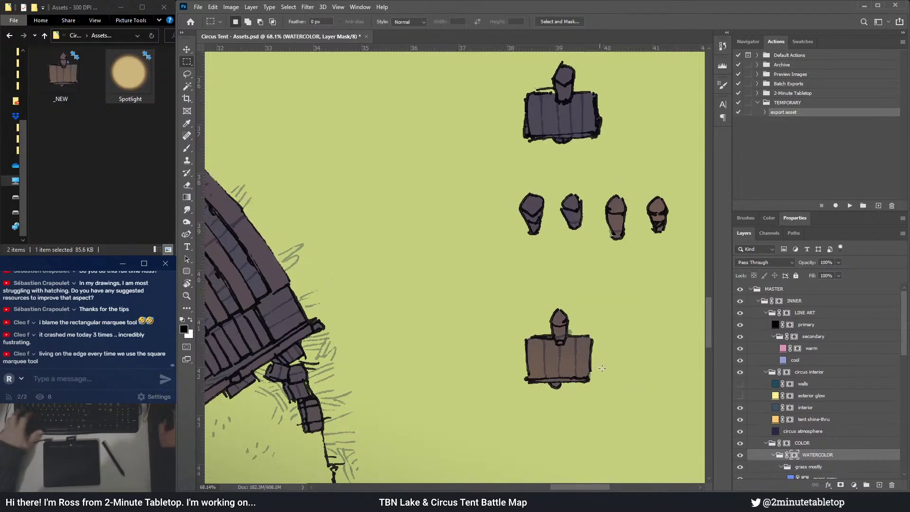
- Mask out the secondary line art everywhere outside the COLOR group's mask, using that mask inverted as the selection, and clear the selection
{"action": "scroll", "coordinate": [556, 262], "scroll_direction": "down", "scroll_amount": 4}
{"action": "scroll", "coordinate": [324, 301], "scroll_direction": "down", "scroll_amount": 5}
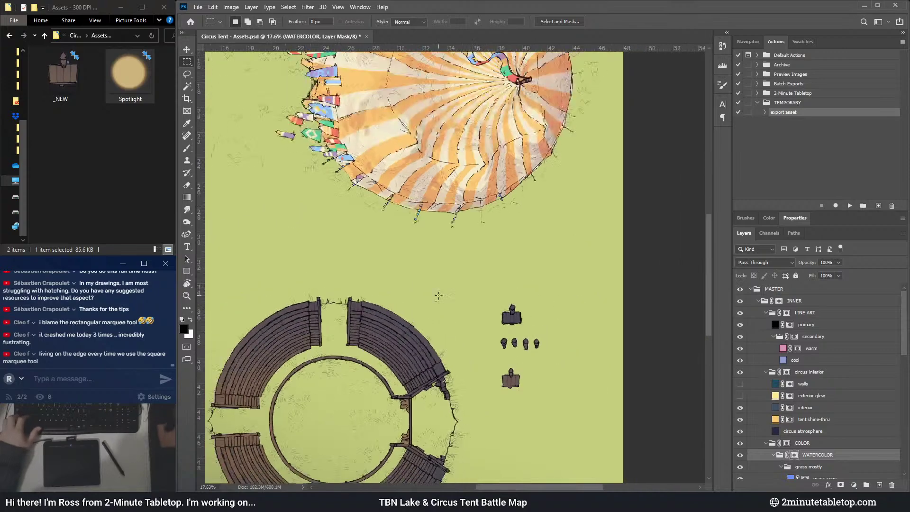
{"action": "scroll", "coordinate": [355, 95], "scroll_direction": "up", "scroll_amount": 3}
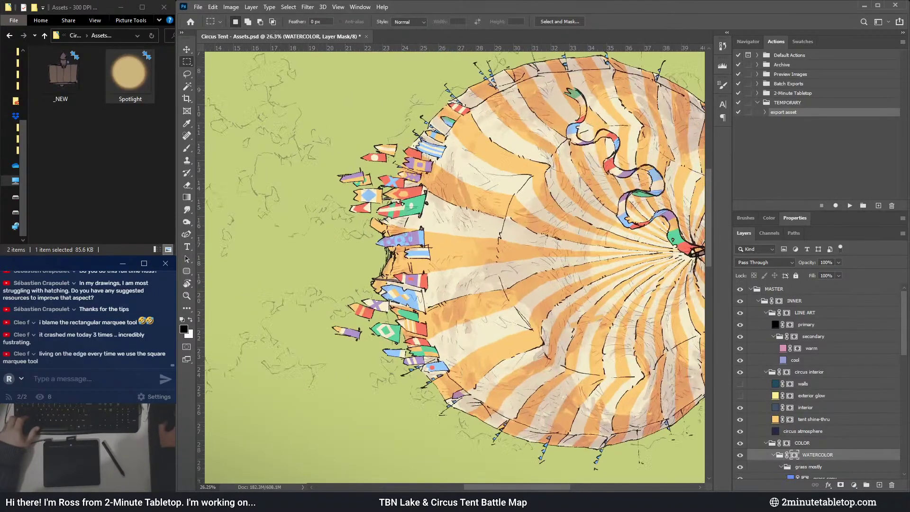
{"action": "scroll", "coordinate": [347, 229], "scroll_direction": "down", "scroll_amount": 4}
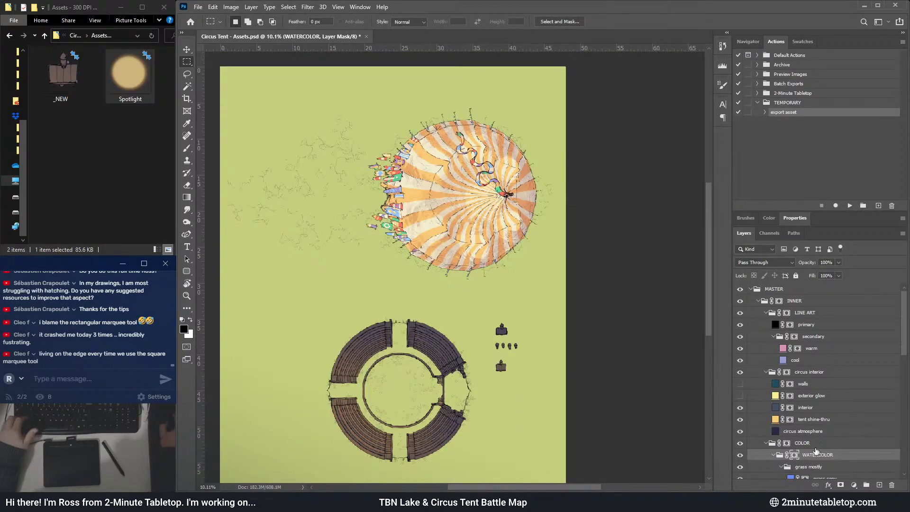
{"action": "scroll", "coordinate": [816, 450], "scroll_direction": "down", "scroll_amount": 1}
{"action": "left_click", "coordinate": [787, 434], "text": "ctrl"}
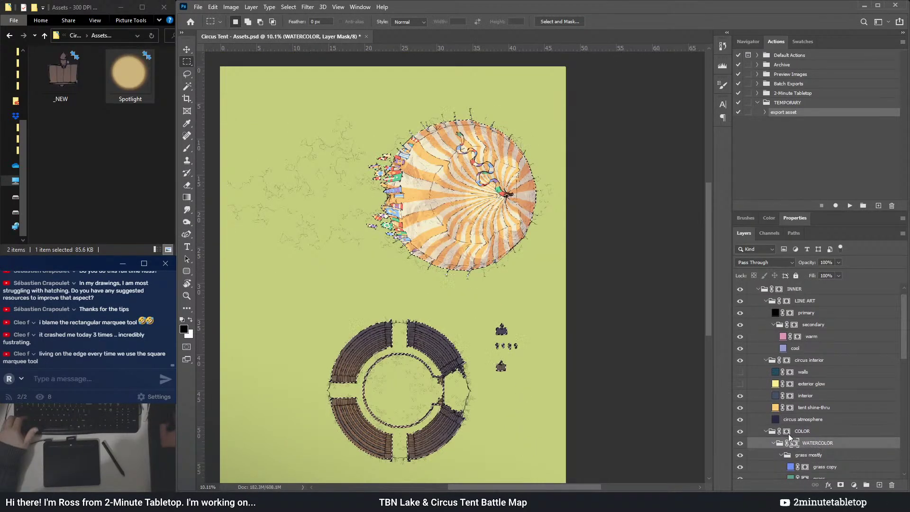
{"action": "scroll", "coordinate": [789, 438], "scroll_direction": "up", "scroll_amount": 1}
{"action": "key", "text": "ctrl+shift+i"}
{"action": "key", "text": "x"}
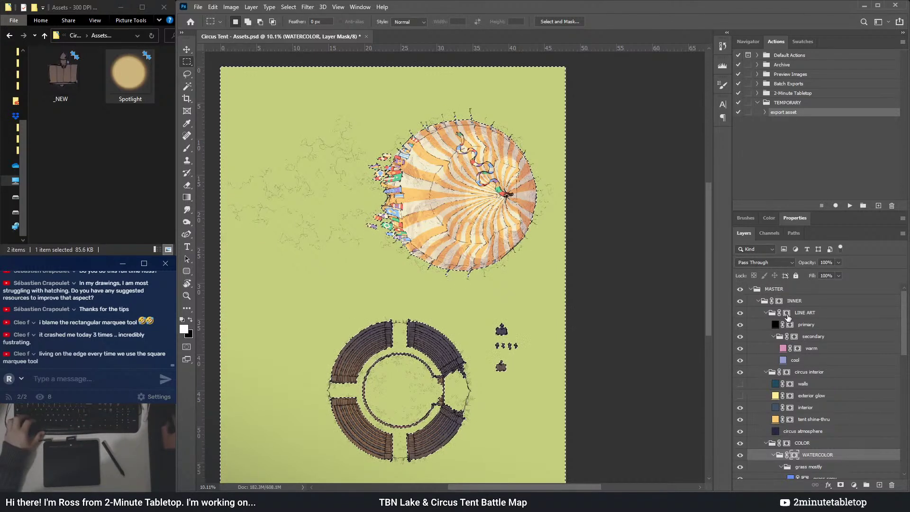
{"action": "left_click", "coordinate": [795, 336]}
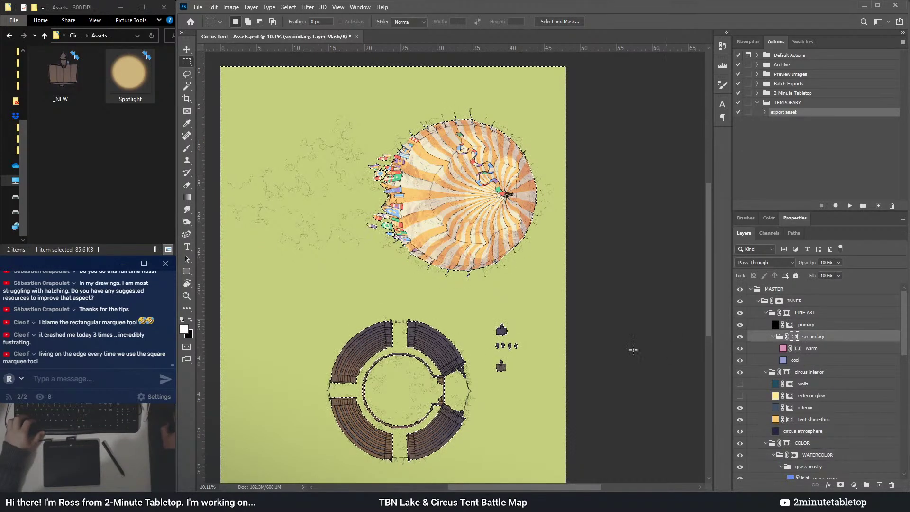
{"action": "key", "text": "ctrl+d"}
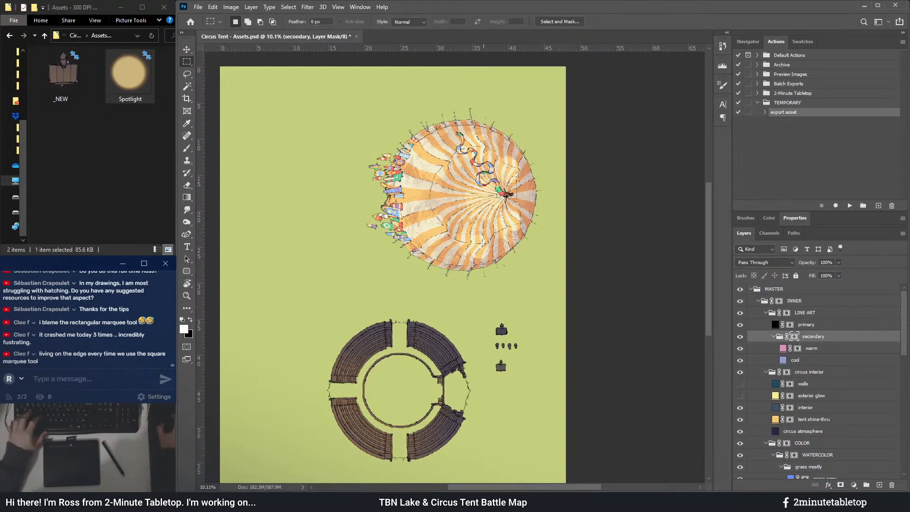
- Select the brown trapeze platform below the four poles with a margin around it and run the export asset action
{"action": "scroll", "coordinate": [473, 169], "scroll_direction": "up", "scroll_amount": 2}
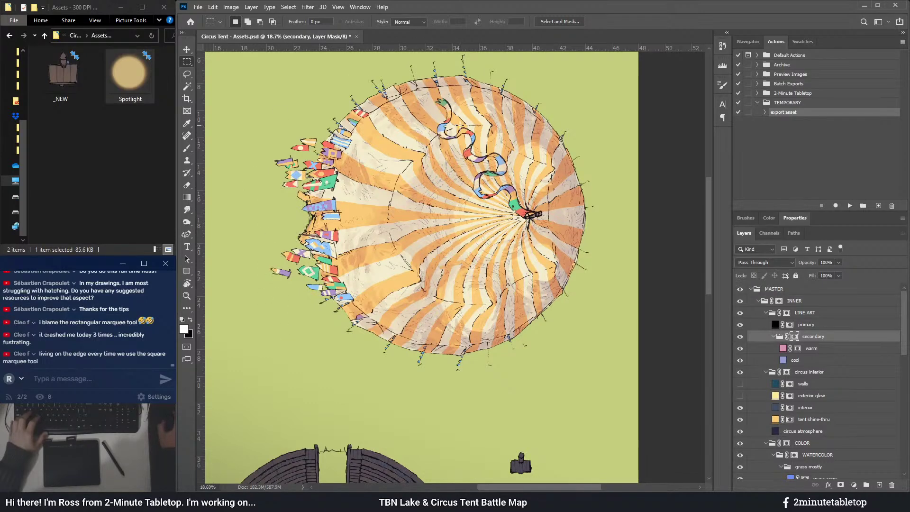
{"action": "scroll", "coordinate": [484, 94], "scroll_direction": "down", "scroll_amount": 2}
{"action": "scroll", "coordinate": [525, 320], "scroll_direction": "up", "scroll_amount": 5}
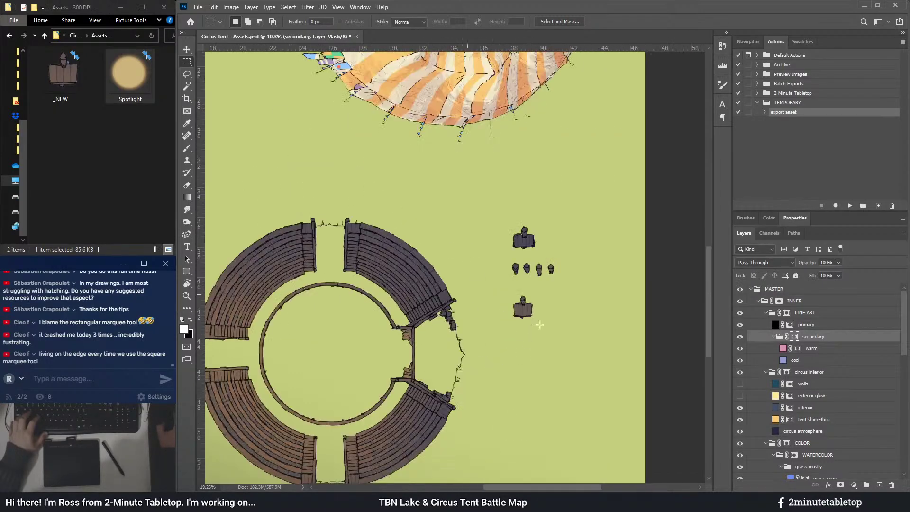
{"action": "left_click_drag", "start_coordinate": [399, 259], "coordinate": [463, 337]}
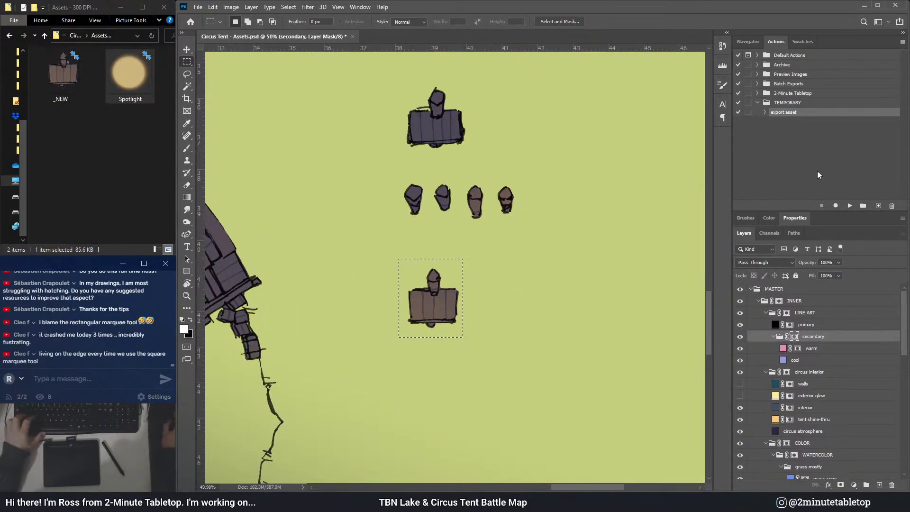
{"action": "left_click", "coordinate": [850, 207]}
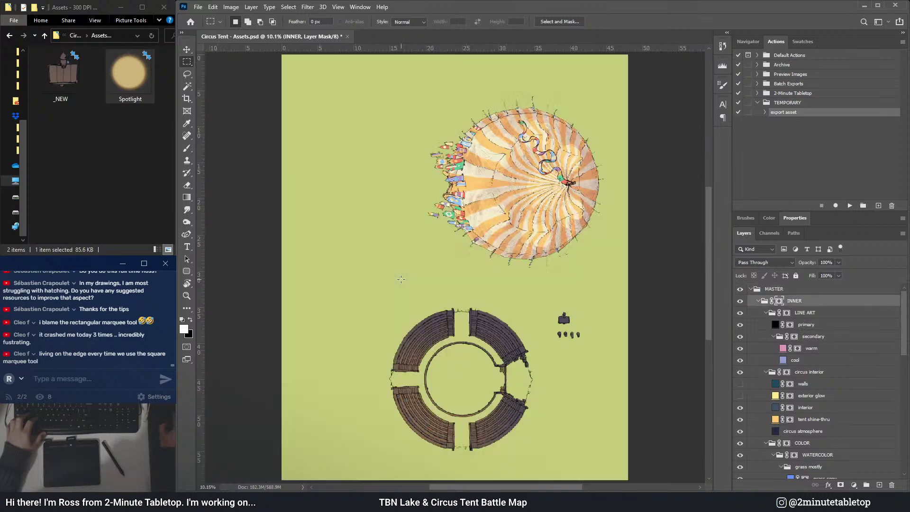
- Rename the exported _NEW file as "Trapeze platform - Lit"
{"action": "left_click", "coordinate": [59, 78]}
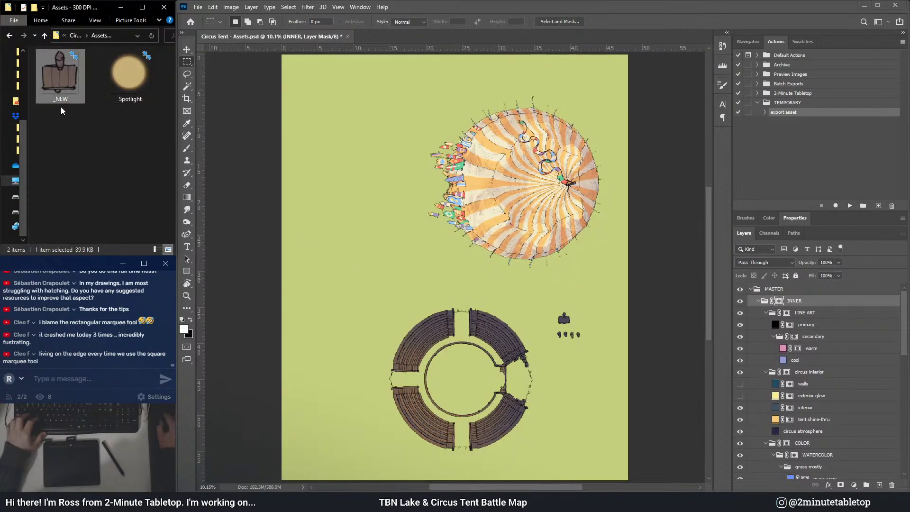
{"action": "left_click", "coordinate": [61, 99]}
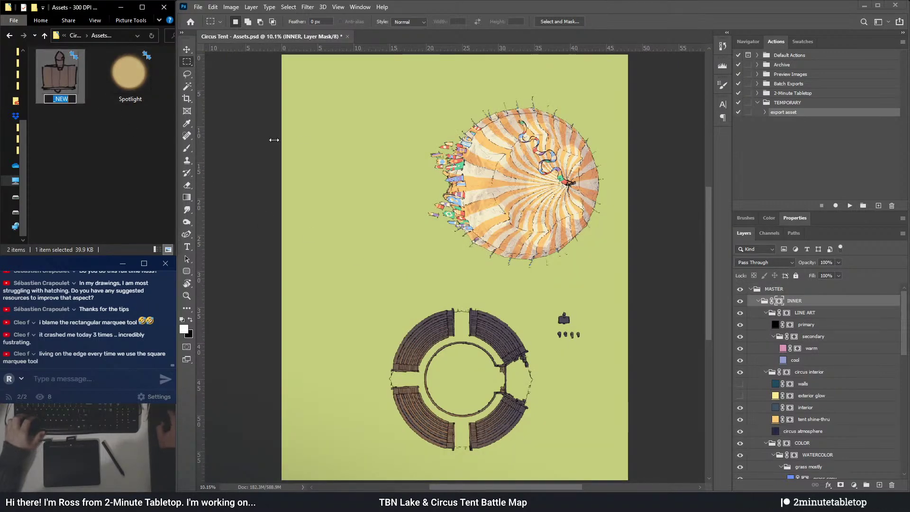
{"action": "type", "text": "Trap"}
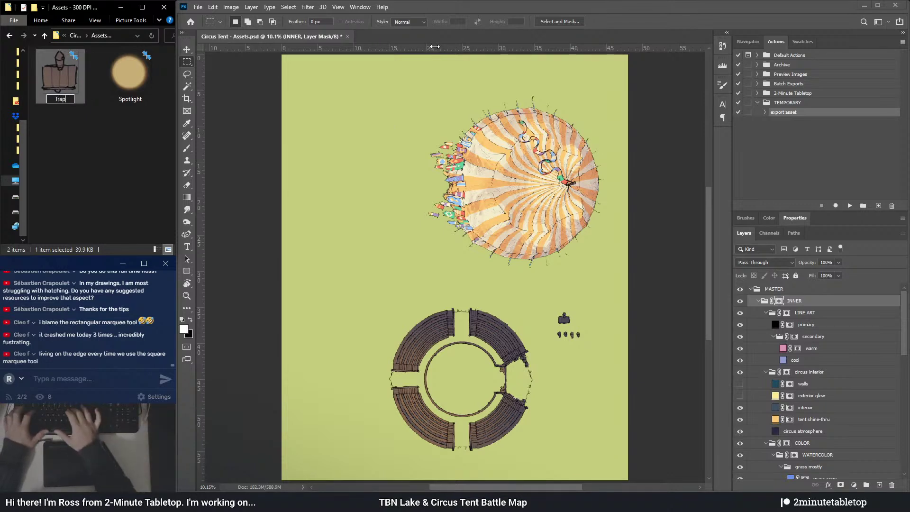
{"action": "key", "text": "Return"}
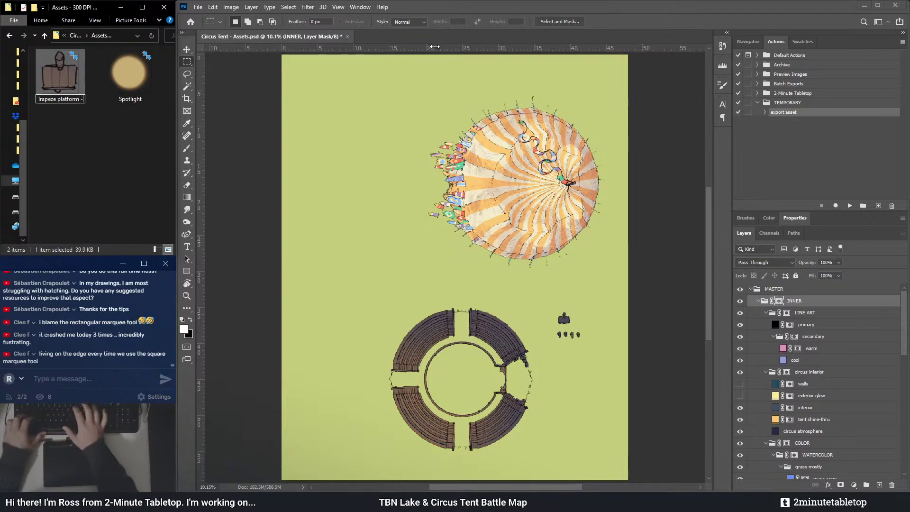
{"action": "key", "text": "End"}
{"action": "type", "text": "Lit"}
{"action": "key", "text": "Return"}
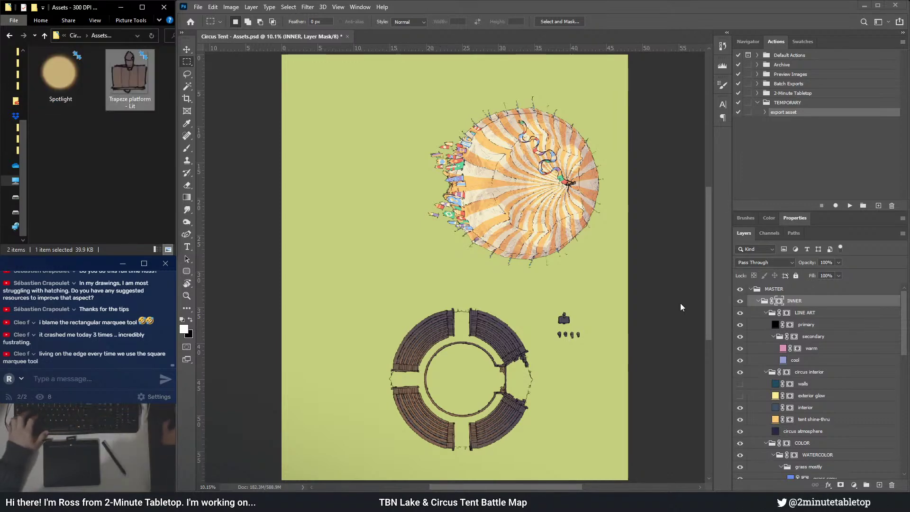
- Restore the brown platform on the canvas, and export the dark purple platform above the poles with the export asset action
{"action": "scroll", "coordinate": [593, 337], "scroll_direction": "up", "scroll_amount": 5}
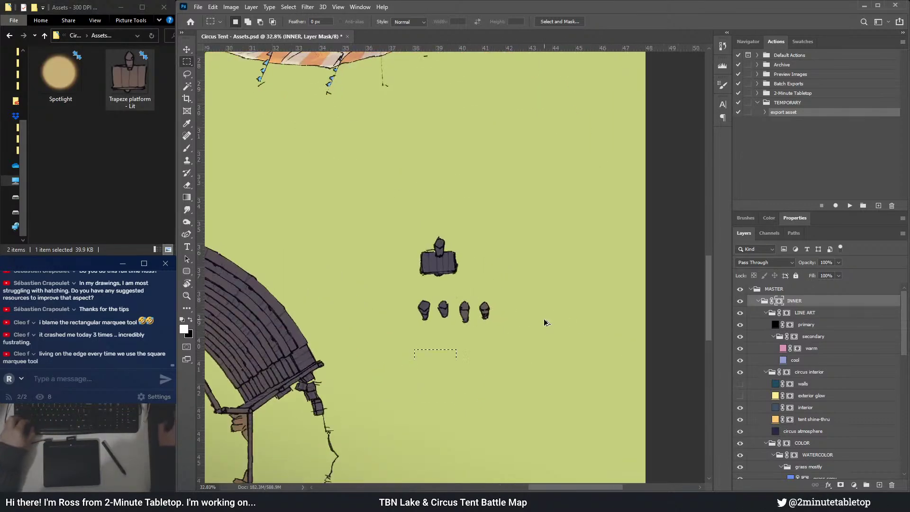
{"action": "key", "text": "ctrl+v"}
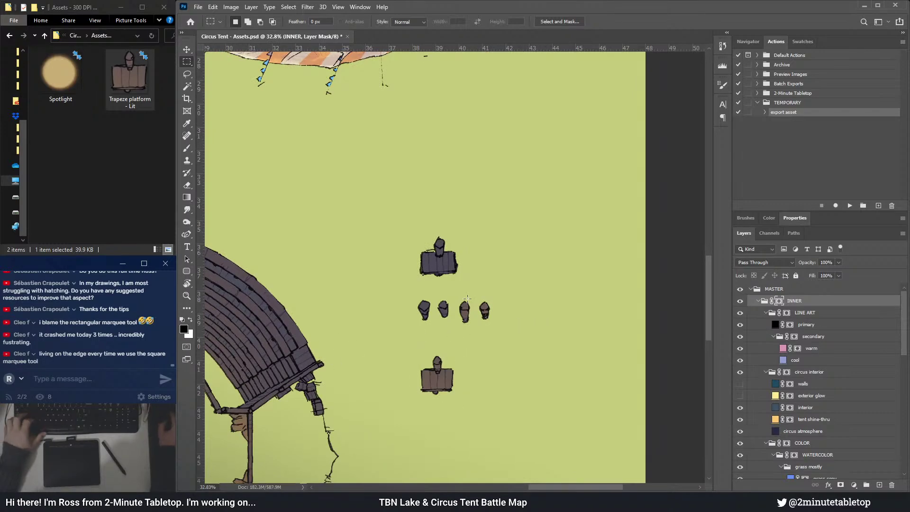
{"action": "left_click_drag", "start_coordinate": [410, 227], "coordinate": [458, 274]}
{"action": "left_click", "coordinate": [508, 275]}
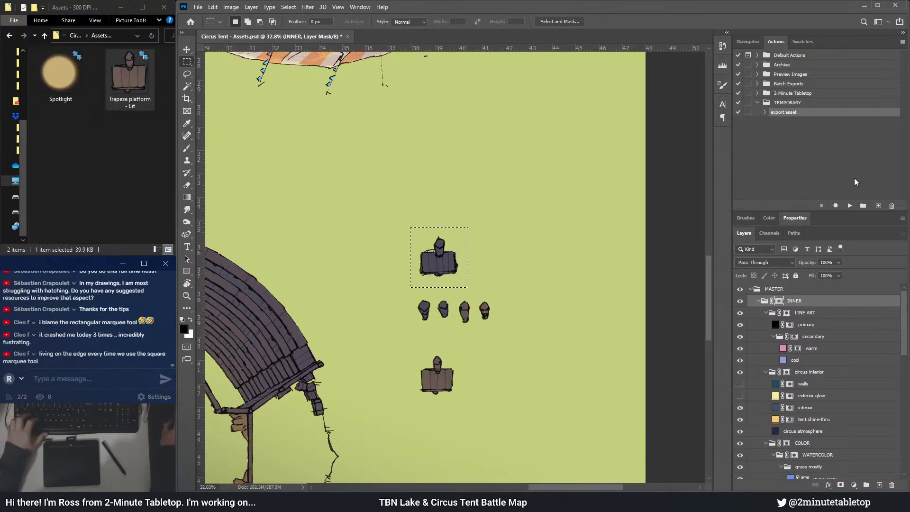
{"action": "left_click", "coordinate": [847, 206]}
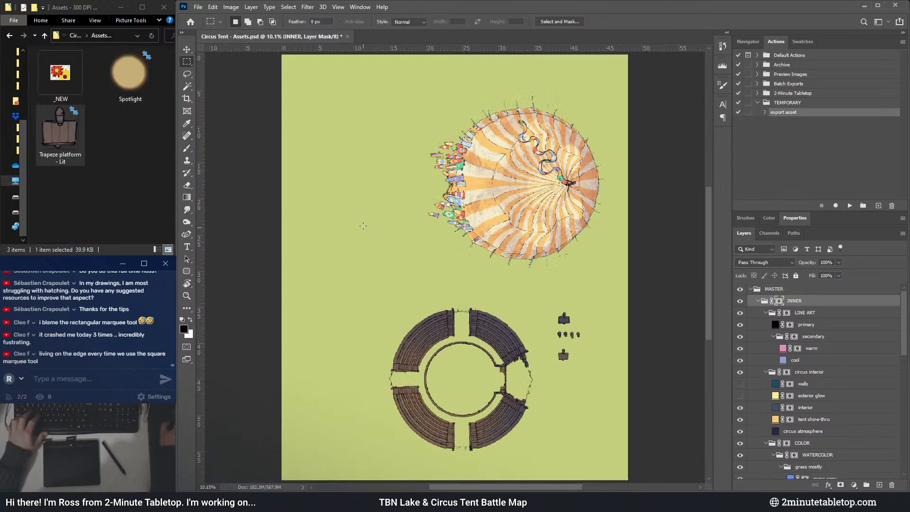
- Rename the exported dark platform file as "Trapeze platform - Unlit"
{"action": "left_click", "coordinate": [66, 100]}
{"action": "left_click", "coordinate": [65, 100]}
{"action": "type", "text": "Trapeze platform - Unl"}
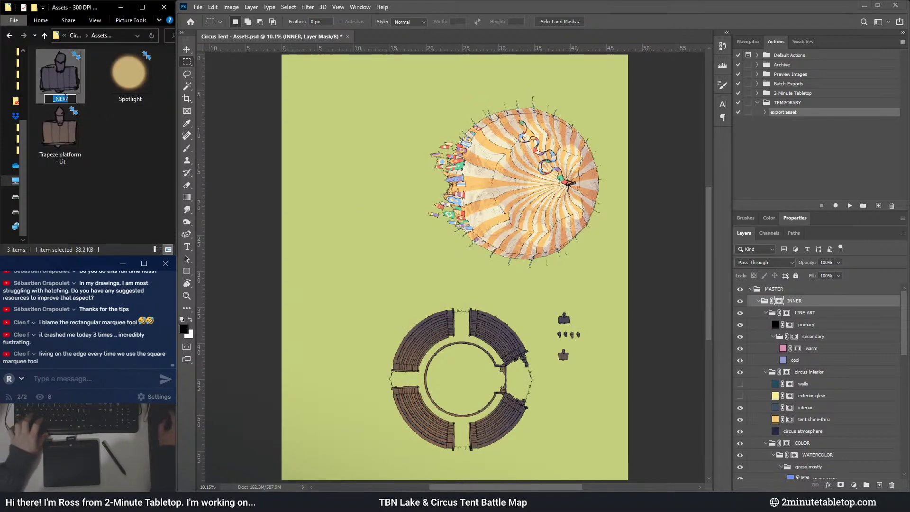
{"action": "type", "text": "it"}
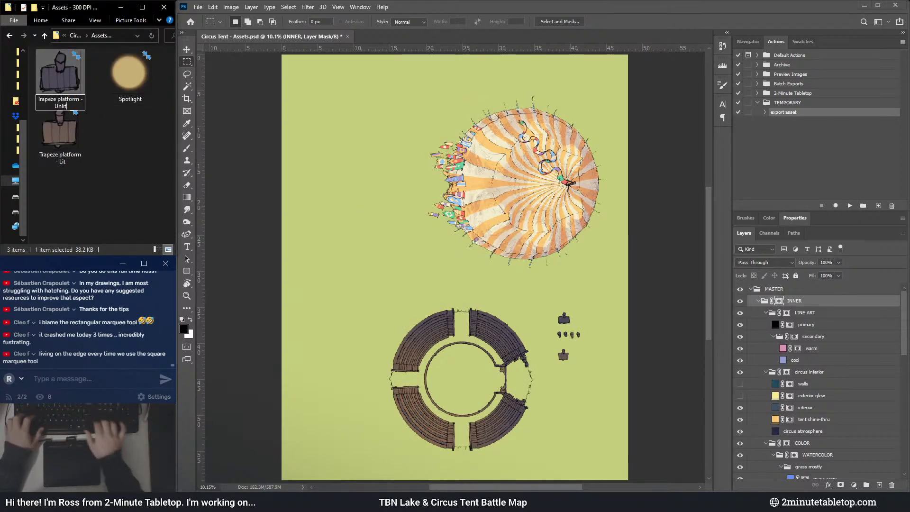
{"action": "key", "text": "Return"}
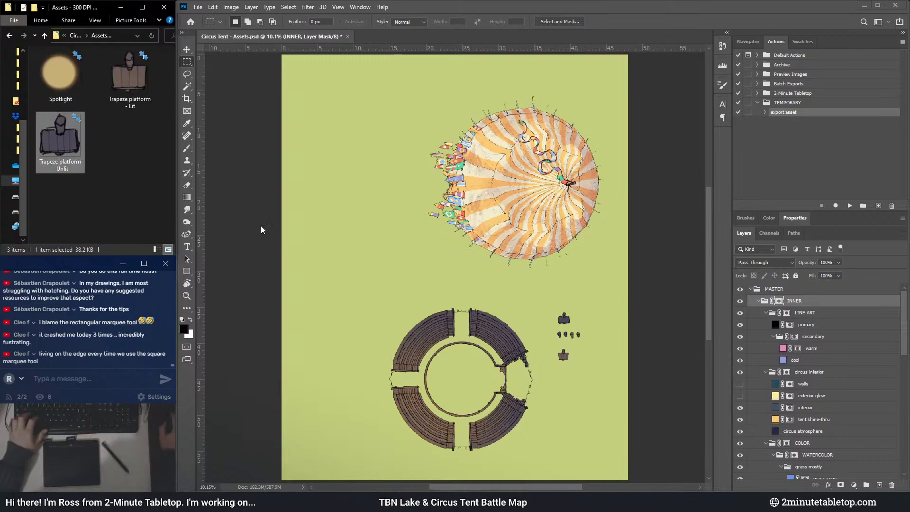
- Select the first dark purple pole in the row of four and run the export asset action
{"action": "scroll", "coordinate": [595, 345], "scroll_direction": "up", "scroll_amount": 5}
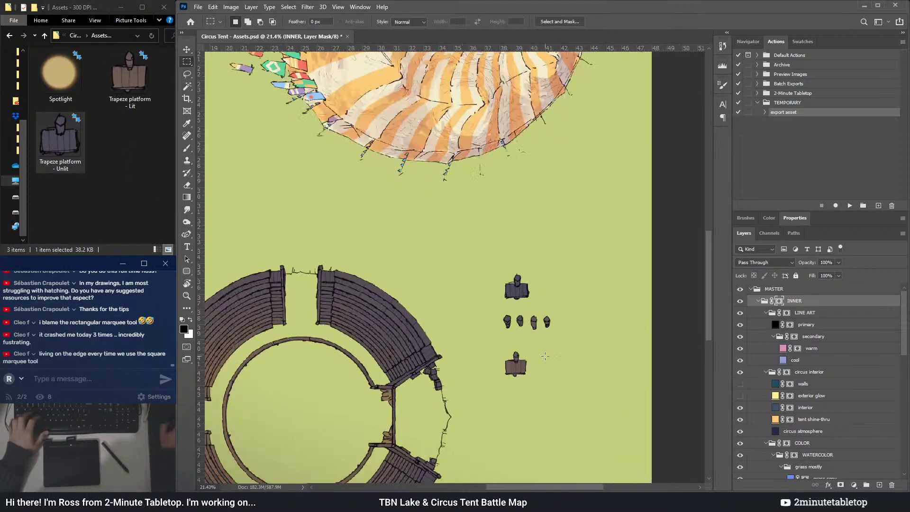
{"action": "scroll", "coordinate": [524, 325], "scroll_direction": "up", "scroll_amount": 2}
{"action": "left_click_drag", "start_coordinate": [446, 266], "coordinate": [477, 308]}
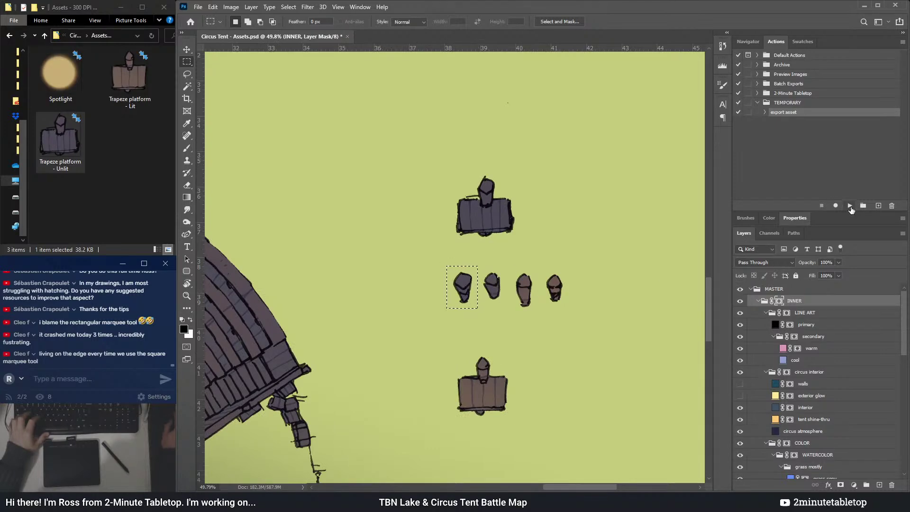
{"action": "left_click", "coordinate": [850, 206]}
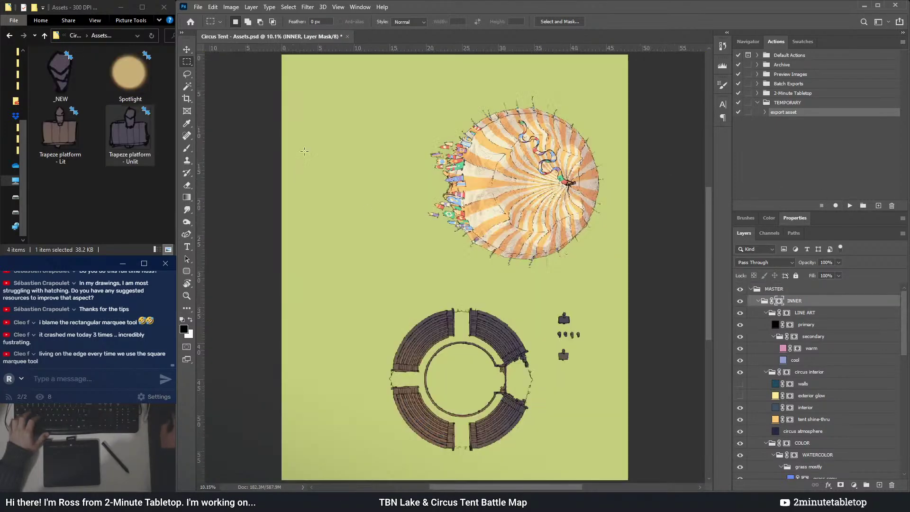
- Rename the exported pole file as "Structural pole 1 - Unlit"
{"action": "left_click", "coordinate": [61, 97]}
{"action": "left_click", "coordinate": [59, 99]}
{"action": "type", "text": "Struct"}
{"action": "type", "text": "pole"}
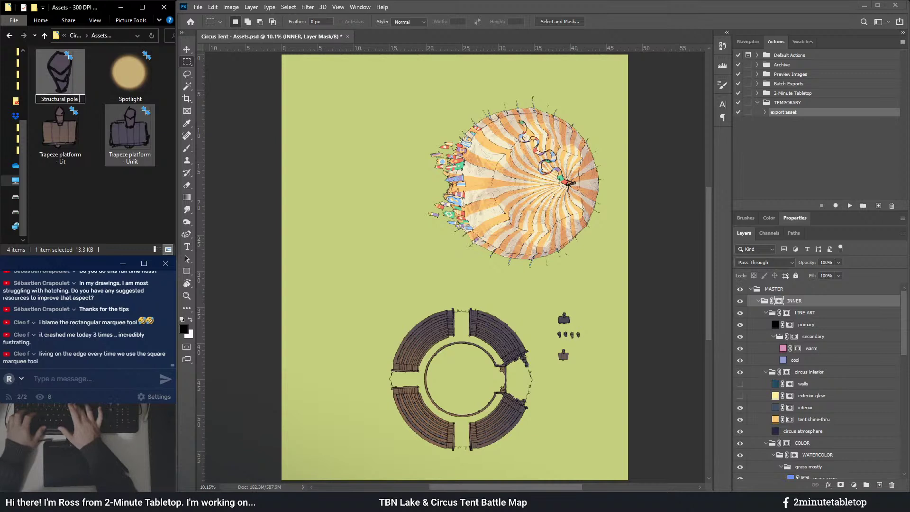
{"action": "type", "text": " 1 - Unlit"}
{"action": "key", "text": "Return"}
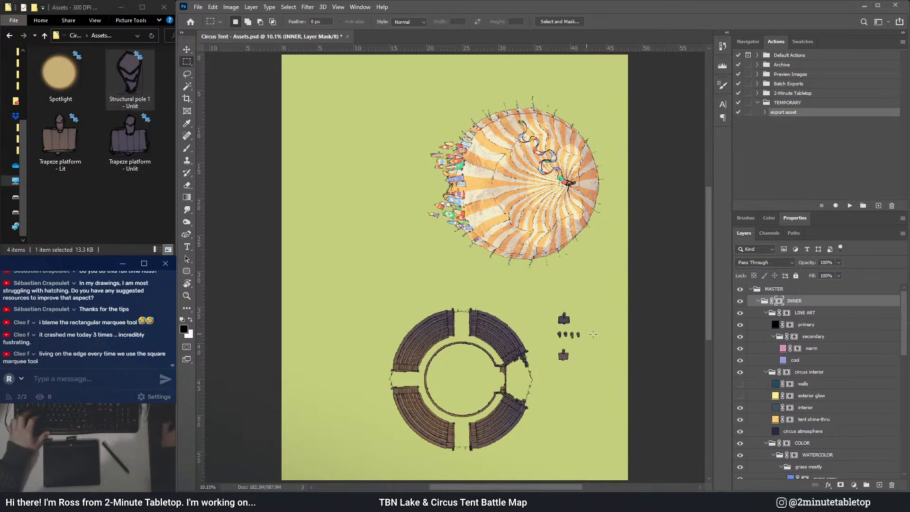
- Select the second dark purple pole in the row and run the export asset action
{"action": "scroll", "coordinate": [577, 331], "scroll_direction": "up", "scroll_amount": 4}
{"action": "left_click_drag", "start_coordinate": [486, 313], "coordinate": [505, 342]}
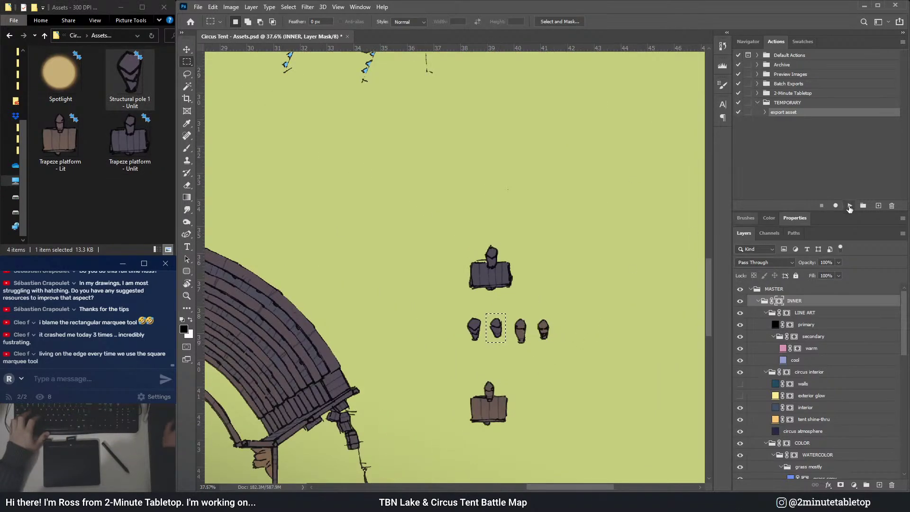
{"action": "left_click", "coordinate": [849, 206]}
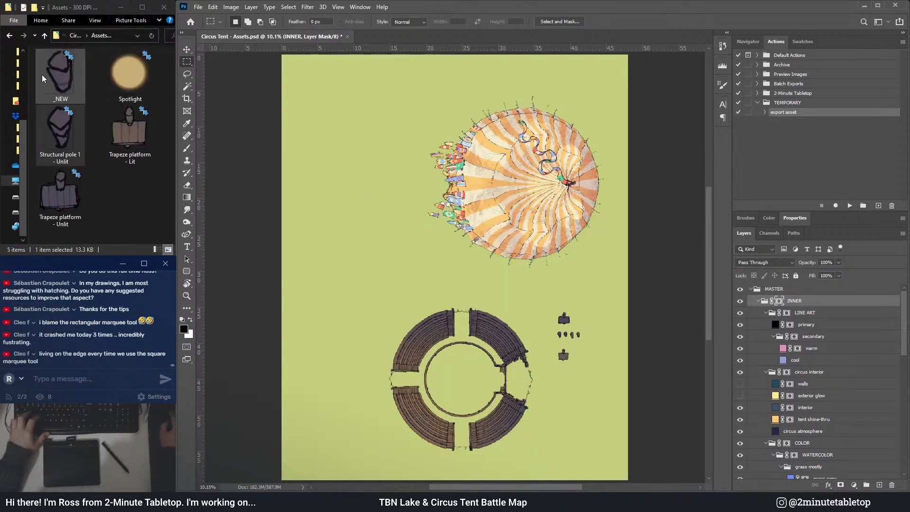
- Move the number to the end of the first pole's file name, making it "Structural pole - Unlit 1"
{"action": "left_click", "coordinate": [62, 163]}
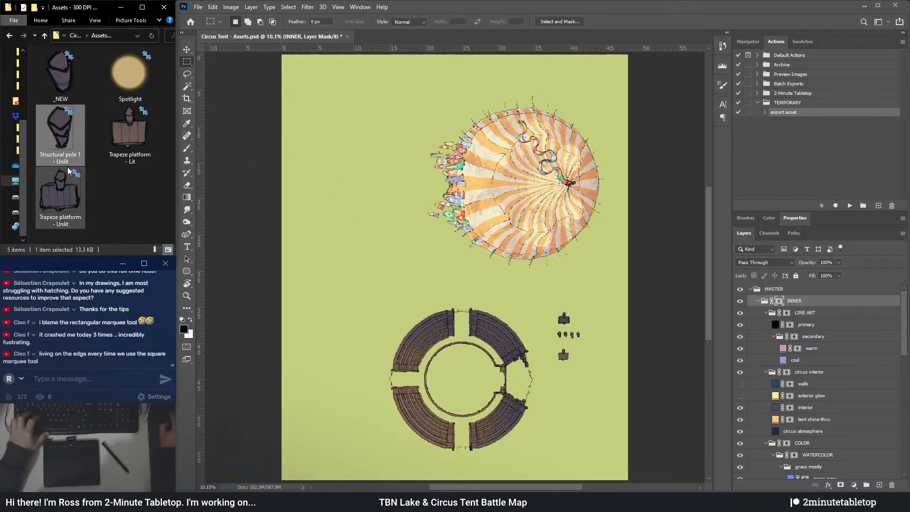
{"action": "left_click", "coordinate": [78, 155]}
{"action": "double_click", "coordinate": [79, 155]}
{"action": "key", "text": "BackSpace"}
{"action": "key", "text": "End"}
{"action": "type", "text": "1"}
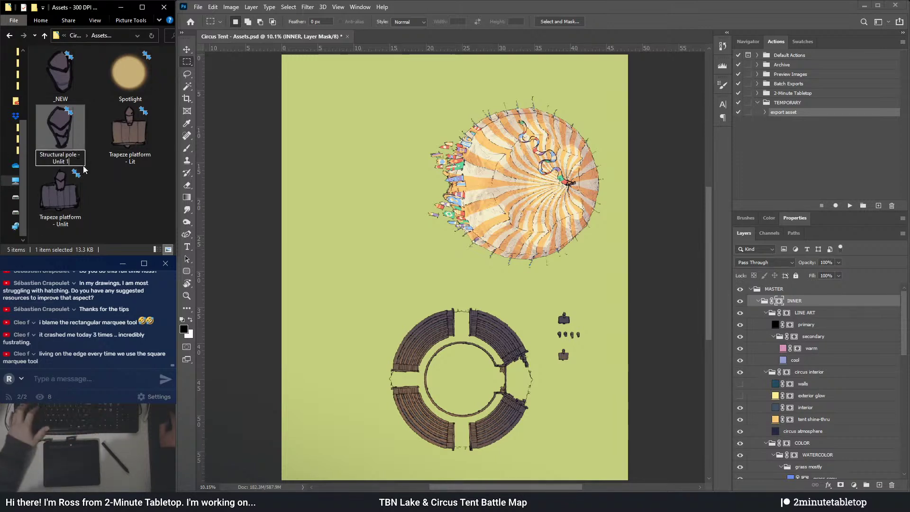
{"action": "key", "text": "Return"}
- Rename the second pole's exported file as "Structural pole - Unlit 2"
{"action": "left_click", "coordinate": [60, 76]}
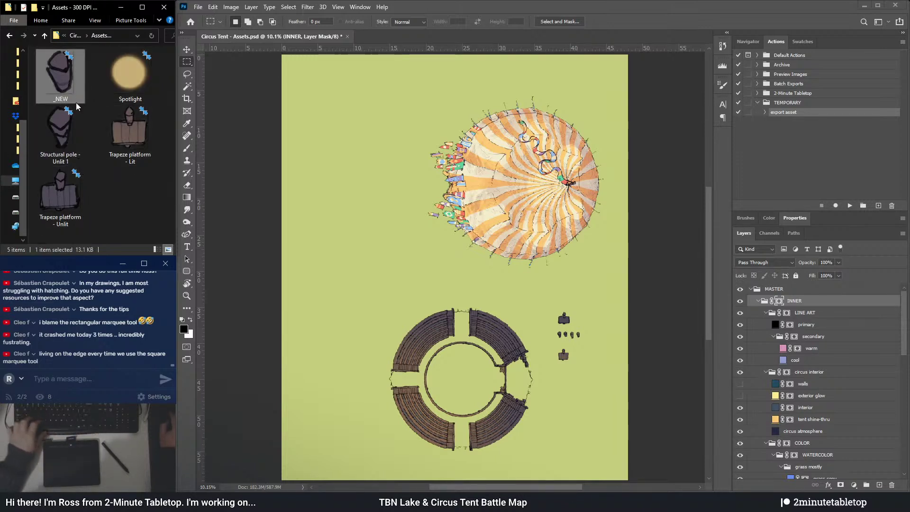
{"action": "key", "text": "F2"}
{"action": "type", "text": "Structural pole -"}
{"action": "type", "text": "Unlit 2"}
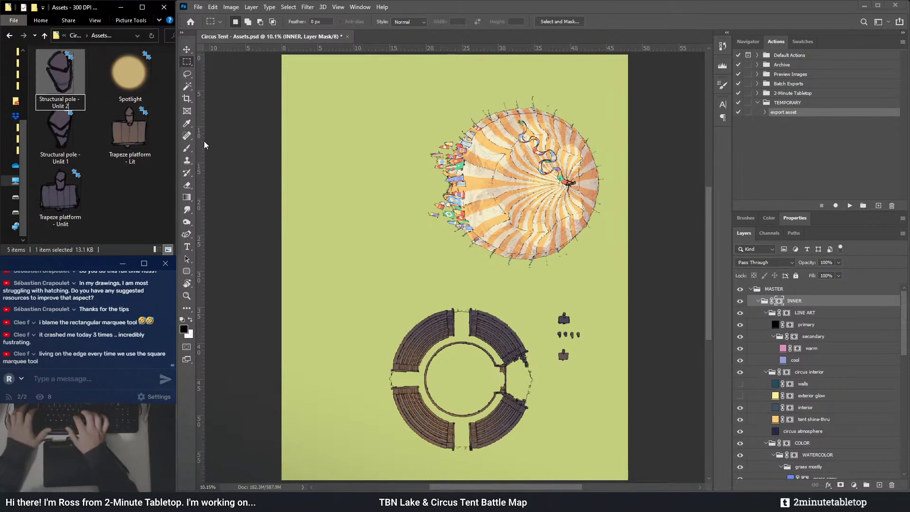
{"action": "key", "text": "Return"}
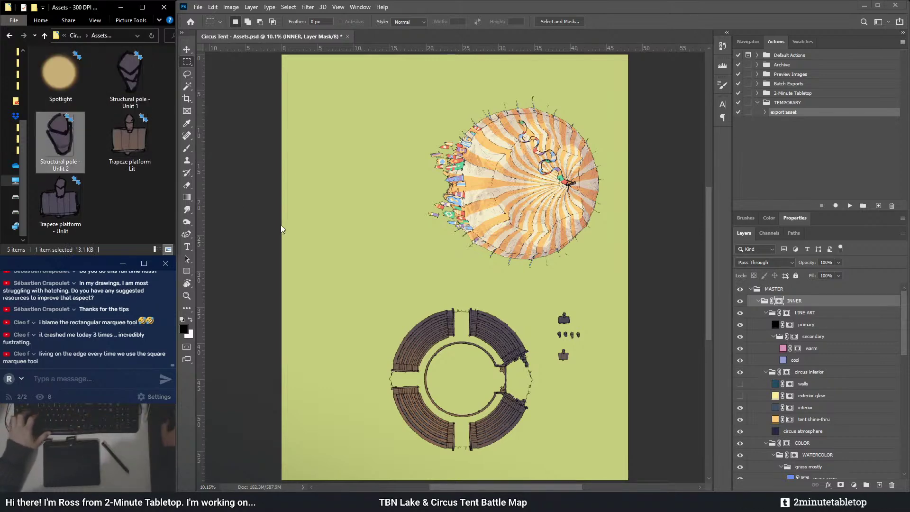
- Marquee-select the first brown pole, third in the row, and run the export asset action
{"action": "scroll", "coordinate": [583, 327], "scroll_direction": "up", "scroll_amount": 5}
{"action": "scroll", "coordinate": [583, 323], "scroll_direction": "up", "scroll_amount": 3}
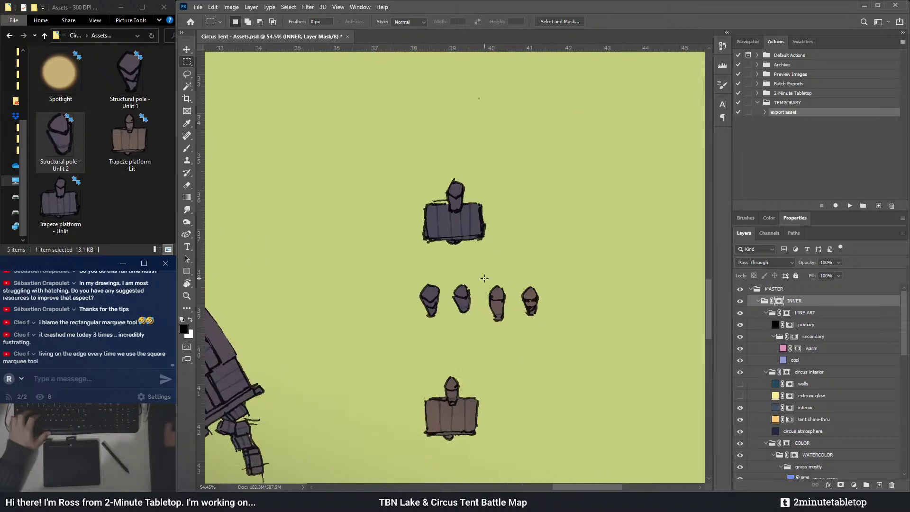
{"action": "left_click_drag", "start_coordinate": [483, 280], "coordinate": [512, 324]}
{"action": "left_click", "coordinate": [850, 205]}
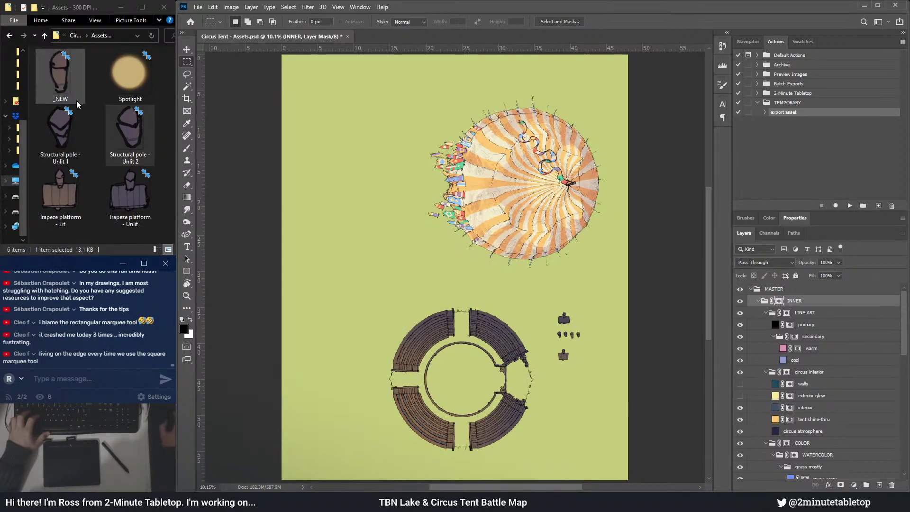
- Rename the newly exported brown pole file as "Structural pole - Lit 1"
{"action": "left_click", "coordinate": [64, 93]}
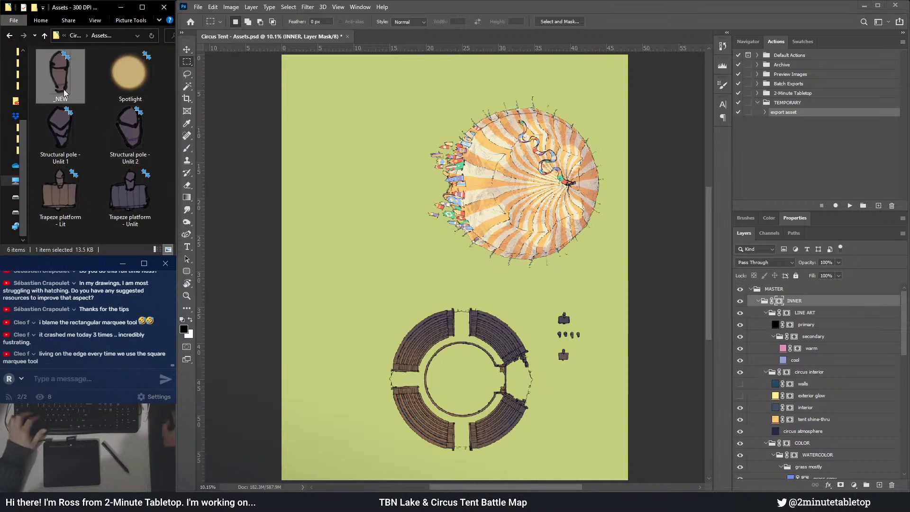
{"action": "key", "text": "F2"}
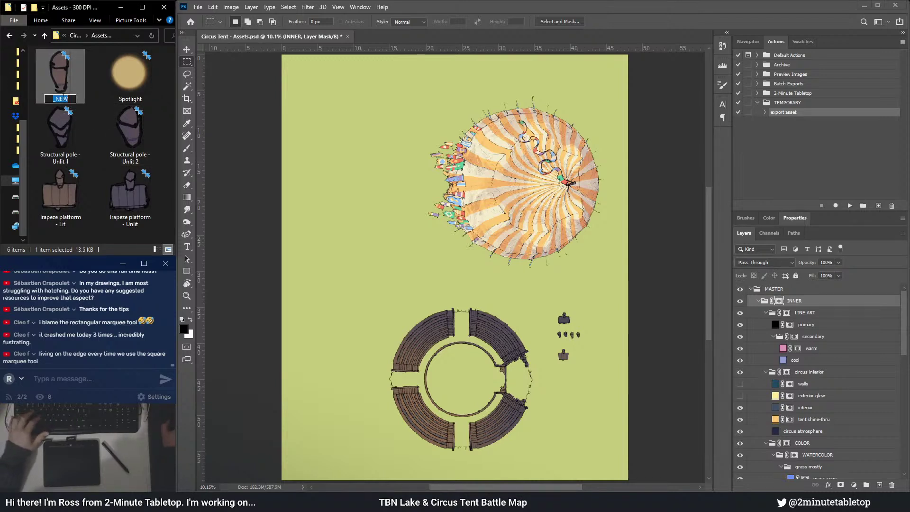
{"action": "type", "text": "Structural pole"}
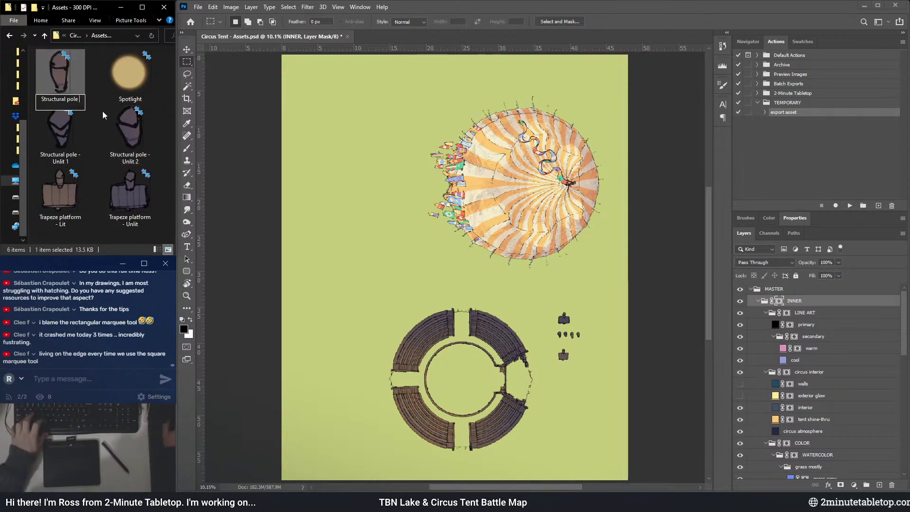
{"action": "type", "text": "- "}
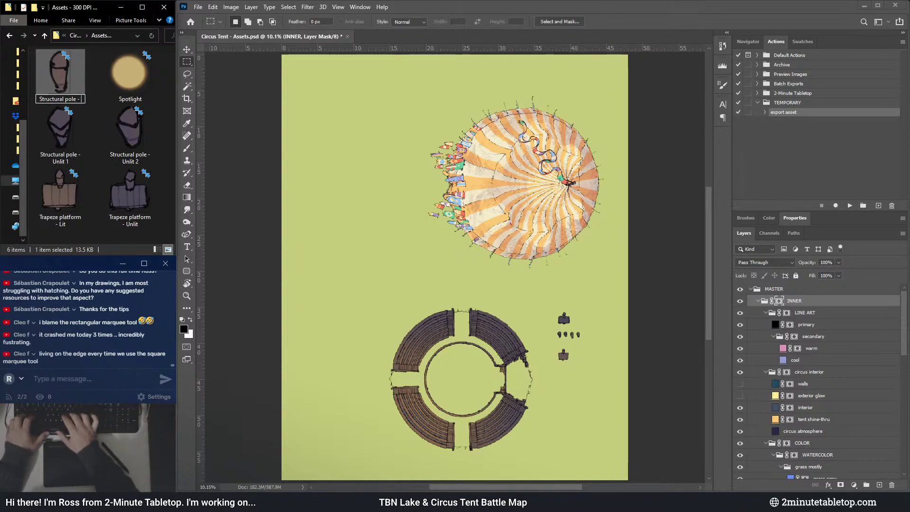
{"action": "type", "text": "Lit 1"}
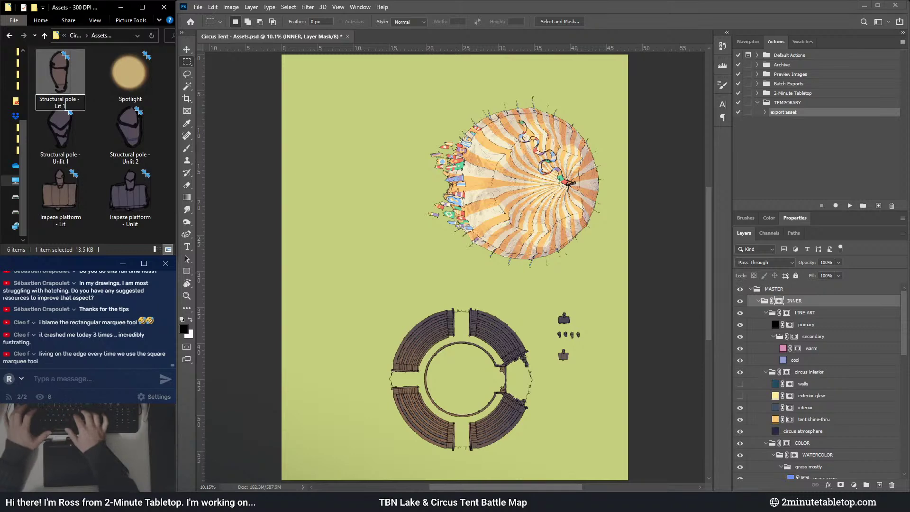
{"action": "key", "text": "BackSpace"}
{"action": "type", "text": "1"}
{"action": "key", "text": "Return"}
- Marquee-select the last brown pole in the row and run the export asset action
{"action": "scroll", "coordinate": [576, 317], "scroll_direction": "up", "scroll_amount": 6}
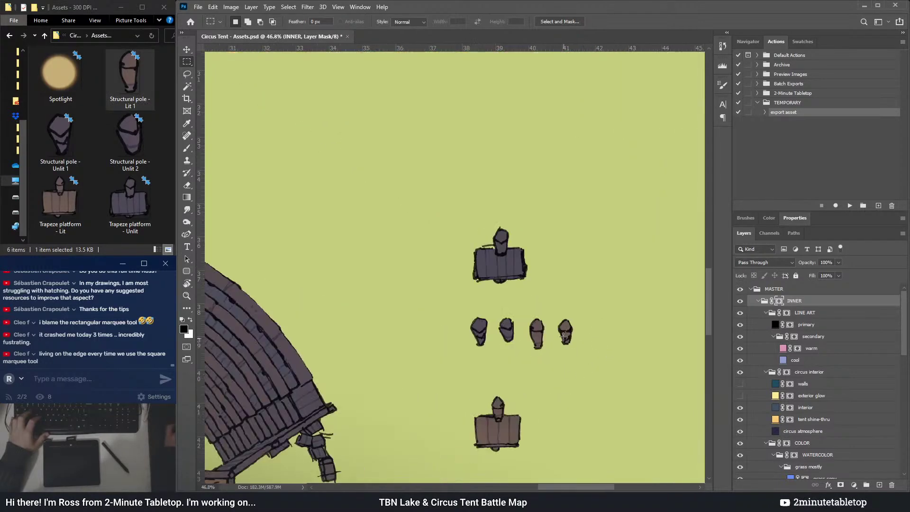
{"action": "left_click_drag", "start_coordinate": [551, 313], "coordinate": [577, 349]}
{"action": "left_click", "coordinate": [850, 205]}
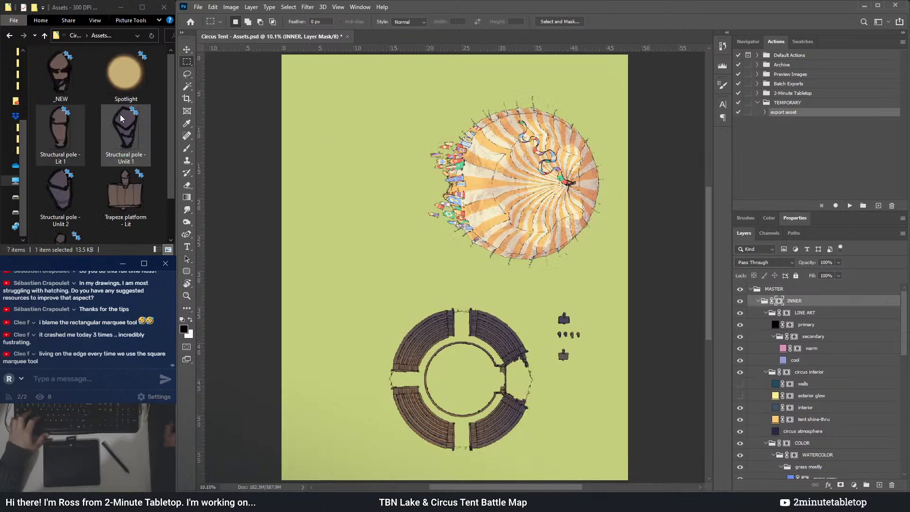
- Rename the second brown pole's exported file as "Structural pole - Lit 2"
{"action": "left_click", "coordinate": [61, 93]}
{"action": "key", "text": "F2"}
{"action": "type", "text": "Structural pole - Lit"}
{"action": "type", "text": "2"}
{"action": "key", "text": "Return"}
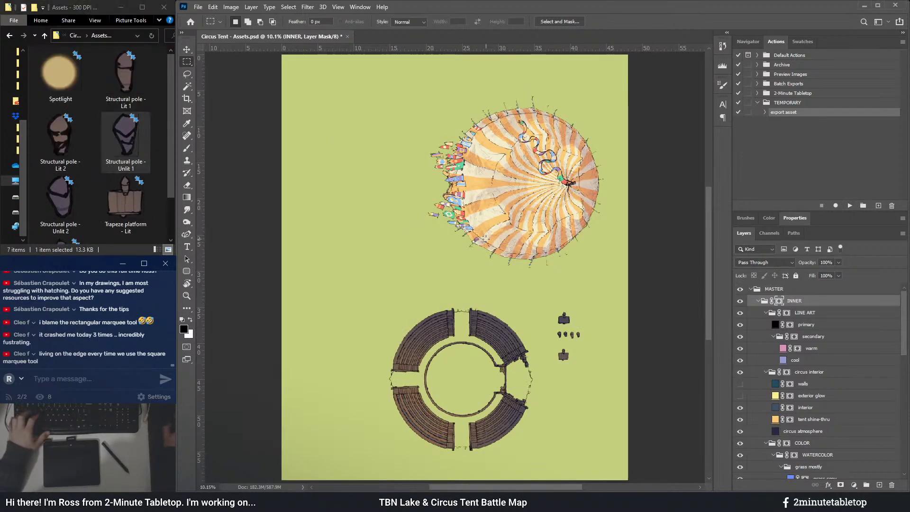
- Hide the circus atmosphere and tent shine-thru layers in the circus interior group, leaving the interior layer visible
{"action": "scroll", "coordinate": [650, 351], "scroll_direction": "up", "scroll_amount": 4}
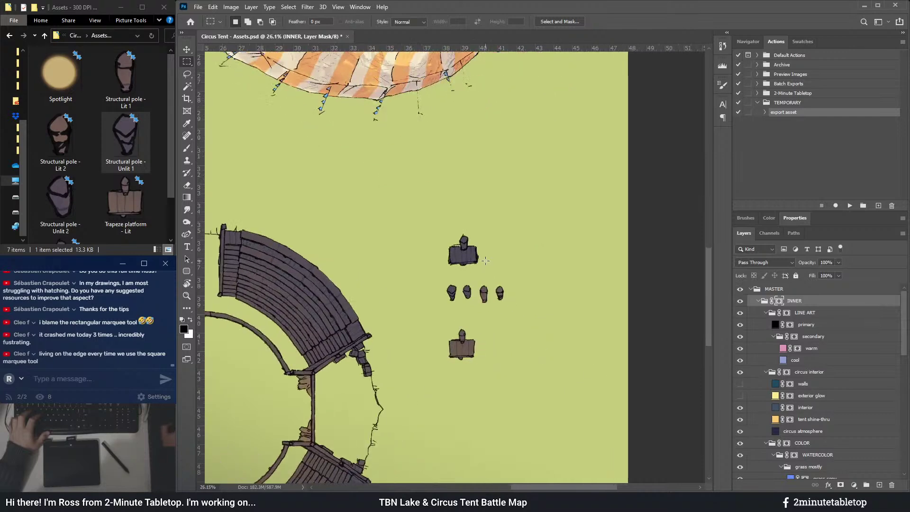
{"action": "scroll", "coordinate": [486, 260], "scroll_direction": "down", "scroll_amount": 2}
{"action": "scroll", "coordinate": [797, 393], "scroll_direction": "down", "scroll_amount": 2}
{"action": "left_click", "coordinate": [740, 384]}
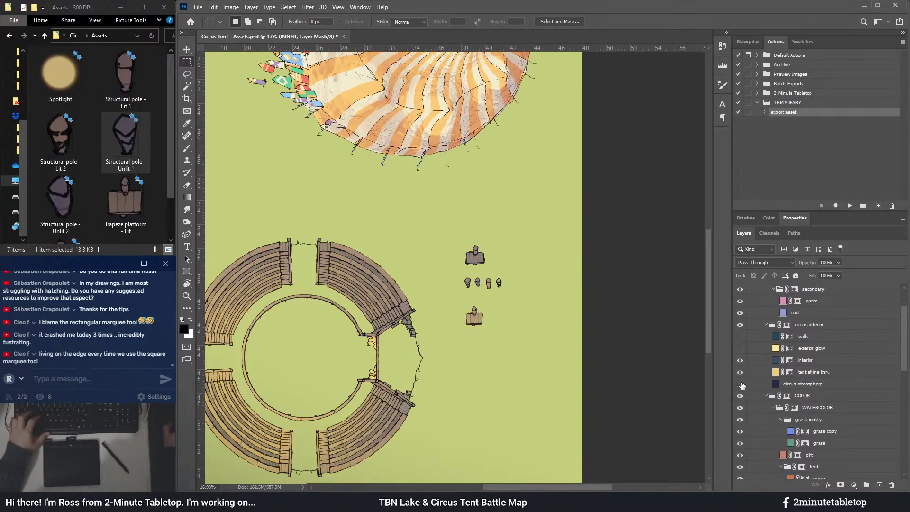
{"action": "left_click", "coordinate": [740, 361]}
{"action": "left_click", "coordinate": [740, 384]}
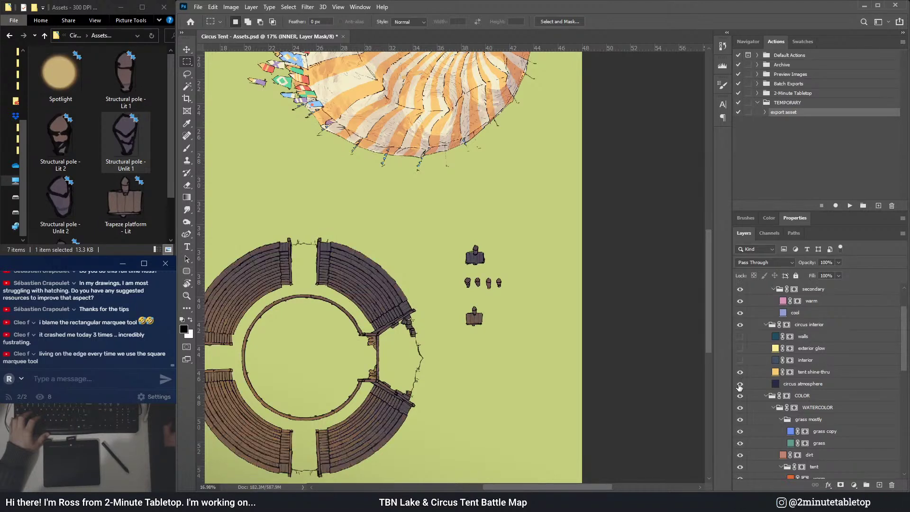
{"action": "left_click", "coordinate": [740, 385]}
{"action": "left_click", "coordinate": [741, 372]}
{"action": "left_click", "coordinate": [741, 361]}
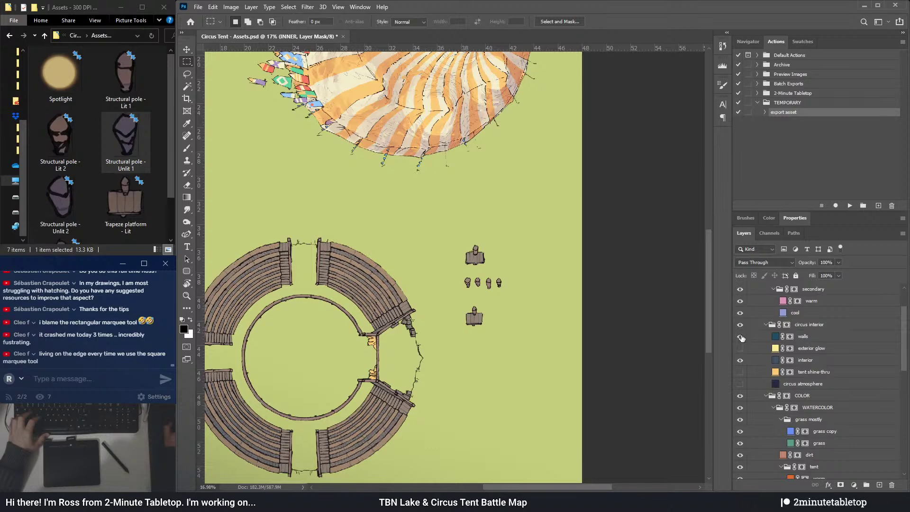
{"action": "scroll", "coordinate": [536, 289], "scroll_direction": "down", "scroll_amount": 2}
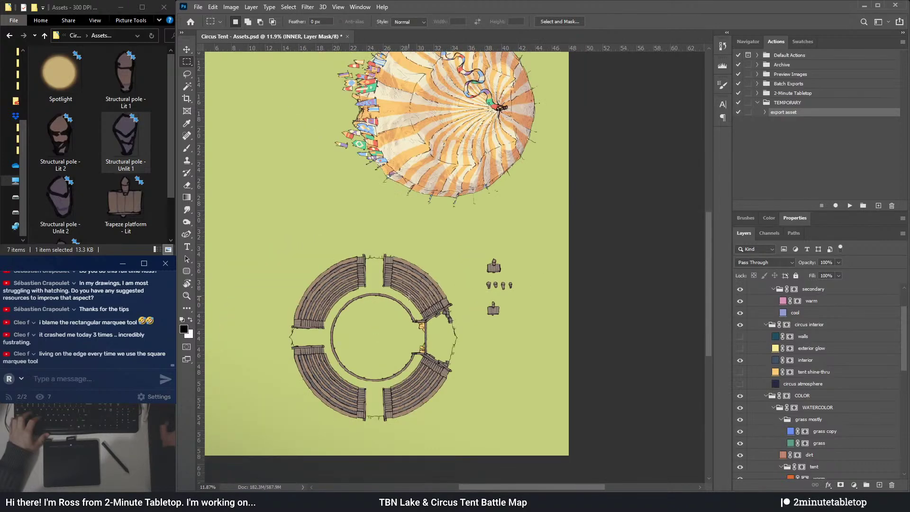
{"action": "scroll", "coordinate": [411, 295], "scroll_direction": "up", "scroll_amount": 2}
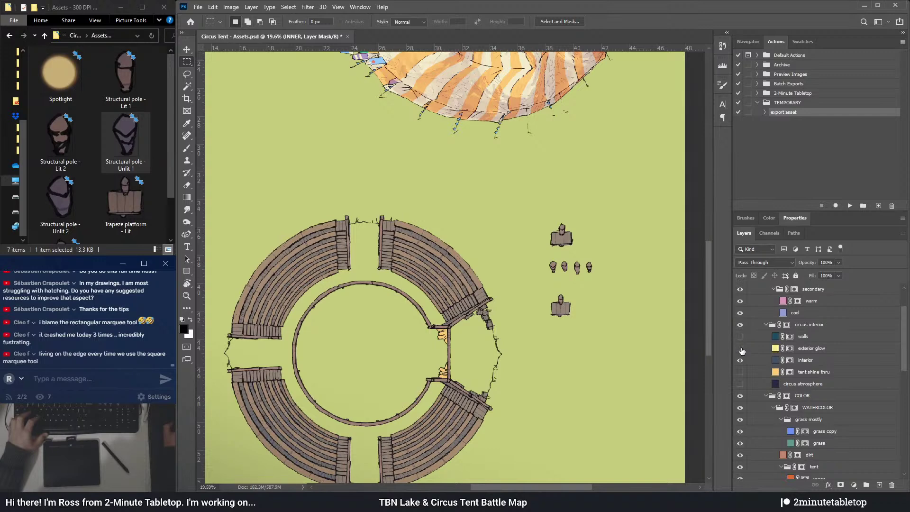
{"action": "scroll", "coordinate": [401, 212], "scroll_direction": "down", "scroll_amount": 3}
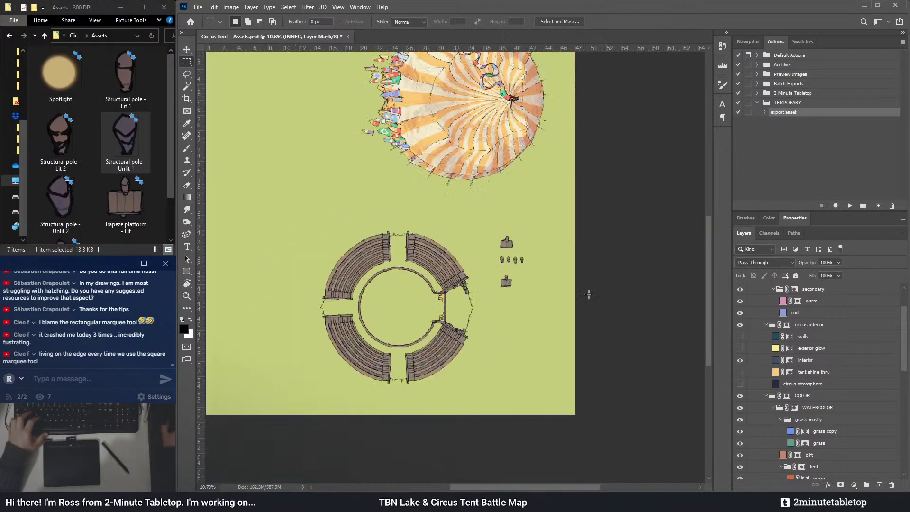
{"action": "left_click", "coordinate": [231, 7]}
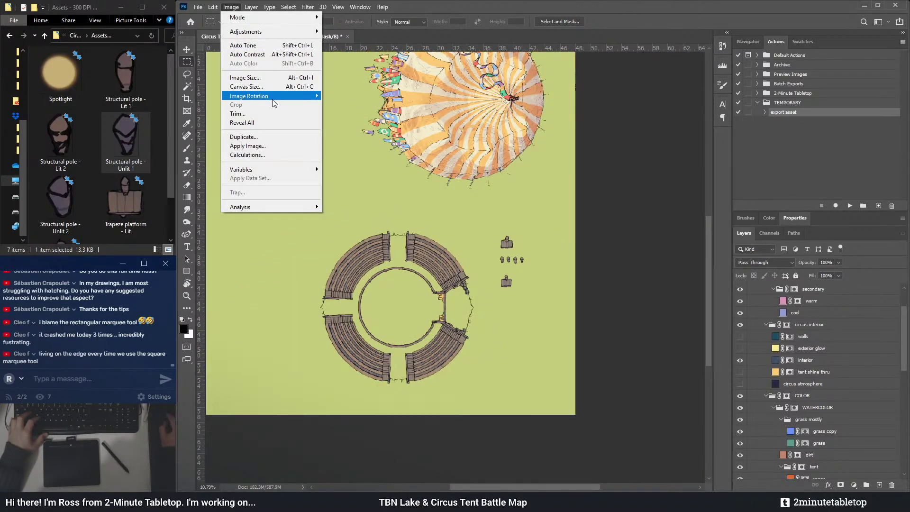
{"action": "mouse_move", "coordinate": [271, 97]}
{"action": "left_click", "coordinate": [350, 114]}
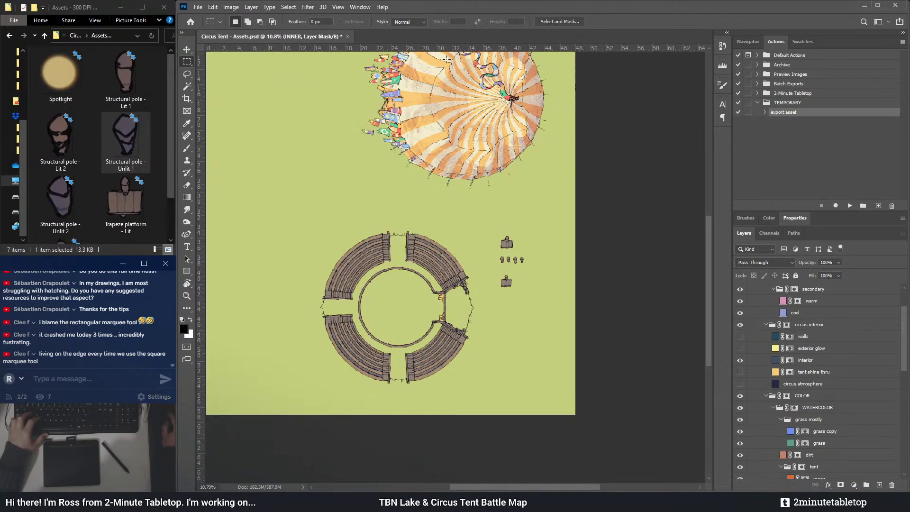
{"action": "scroll", "coordinate": [473, 294], "scroll_direction": "up", "scroll_amount": 3}
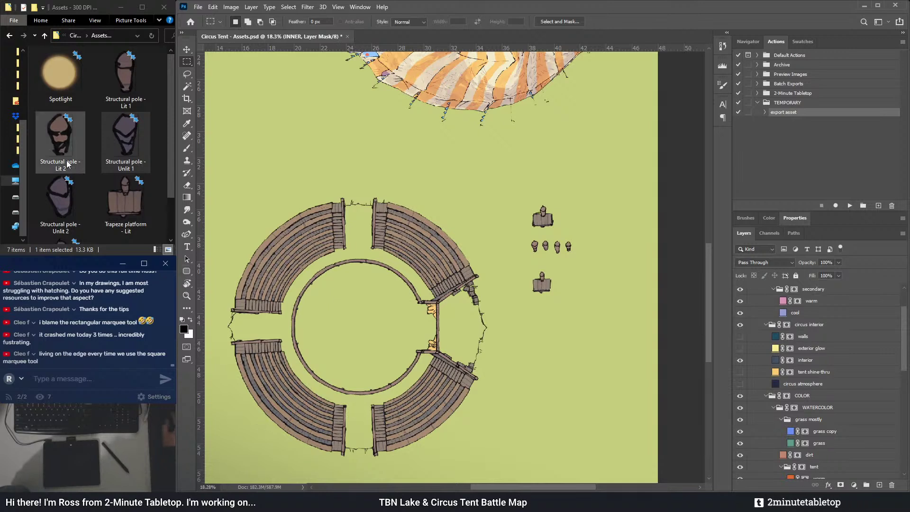
- Look through the Assets - 300 DPI (Print) folder inside Circus Map Assets for a wooden reference asset
{"action": "left_click_drag", "start_coordinate": [28, 139], "coordinate": [63, 135]}
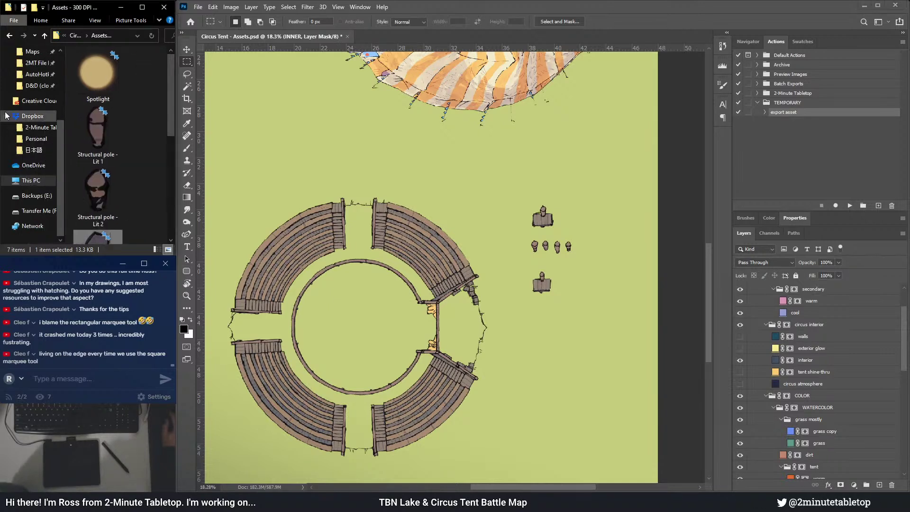
{"action": "scroll", "coordinate": [9, 110], "scroll_direction": "up", "scroll_amount": 4}
{"action": "left_click", "coordinate": [36, 115]}
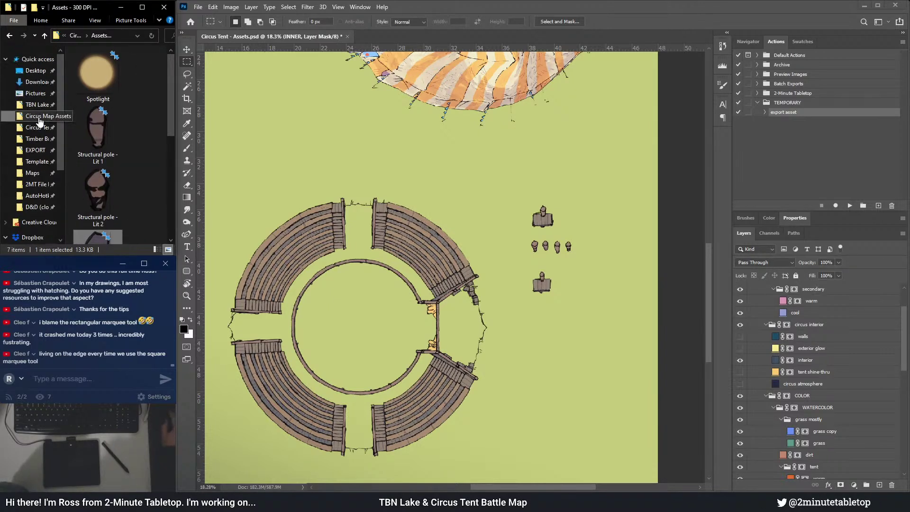
{"action": "scroll", "coordinate": [126, 152], "scroll_direction": "down", "scroll_amount": 5}
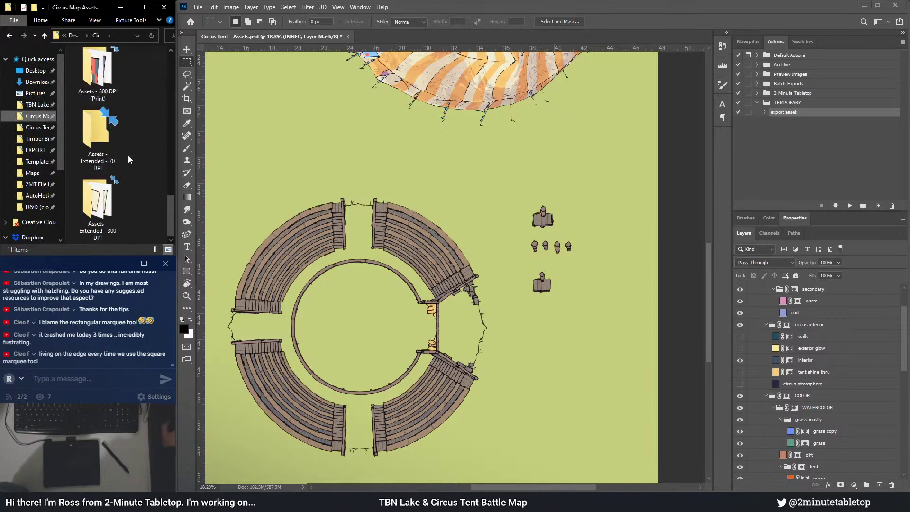
{"action": "double_click", "coordinate": [101, 72]}
{"action": "left_click_drag", "start_coordinate": [167, 60], "coordinate": [177, 184]}
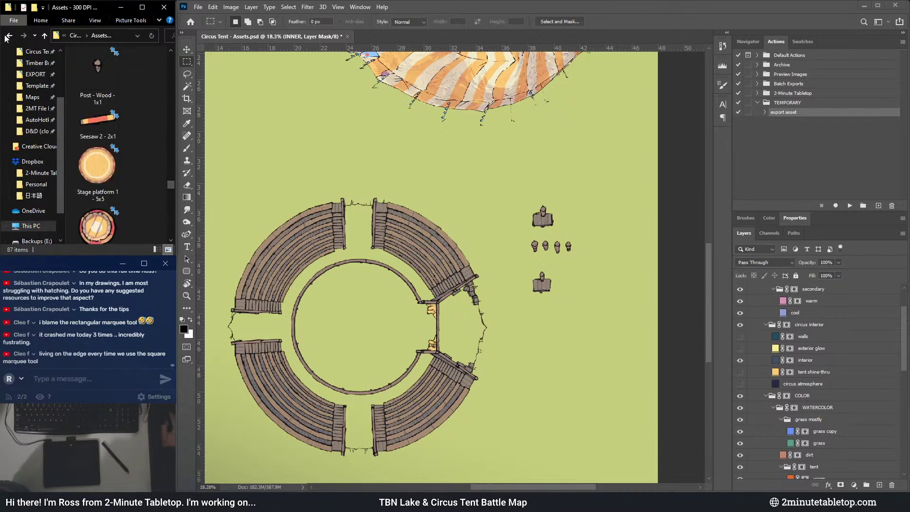
{"action": "left_click", "coordinate": [9, 36]}
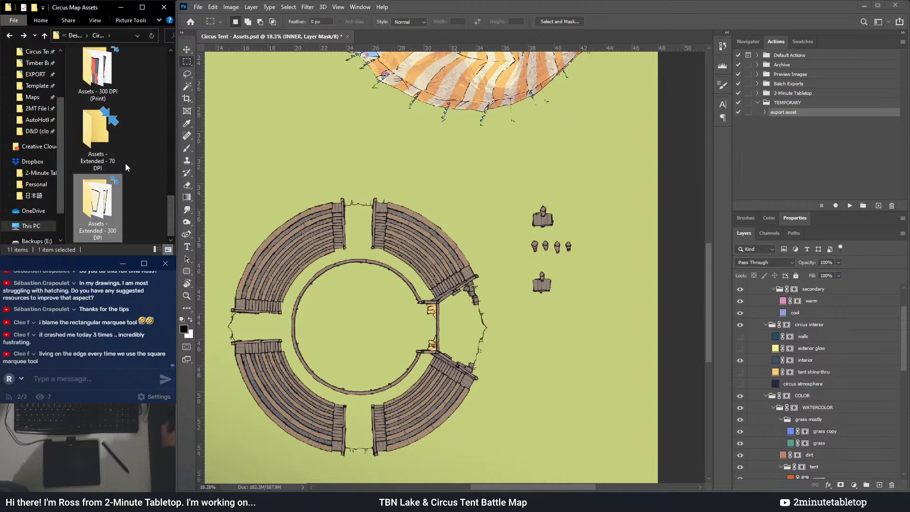
- Search the Assets - Extended - 300 DPI folder for "stage" and place the wooden Stage platform - 5x5 between the benches and trapeze platforms
{"action": "double_click", "coordinate": [100, 202]}
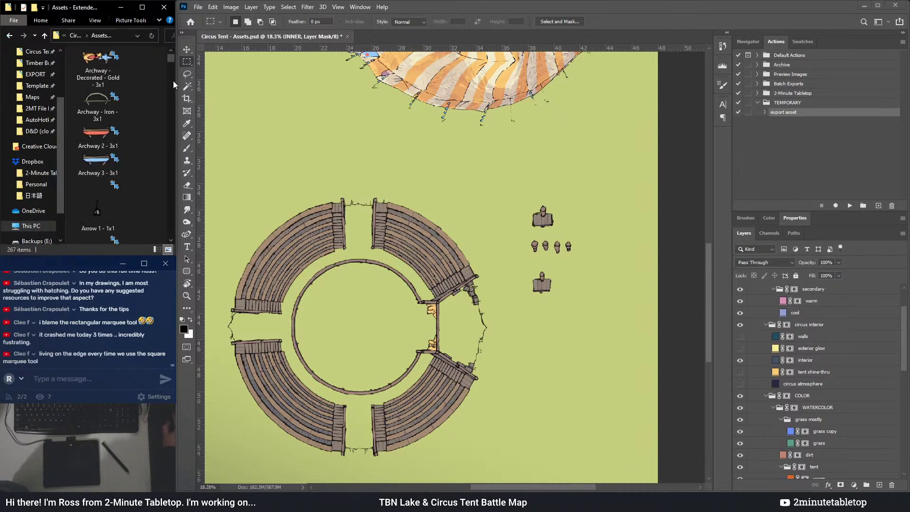
{"action": "left_click", "coordinate": [173, 37]}
{"action": "type", "text": "stage"}
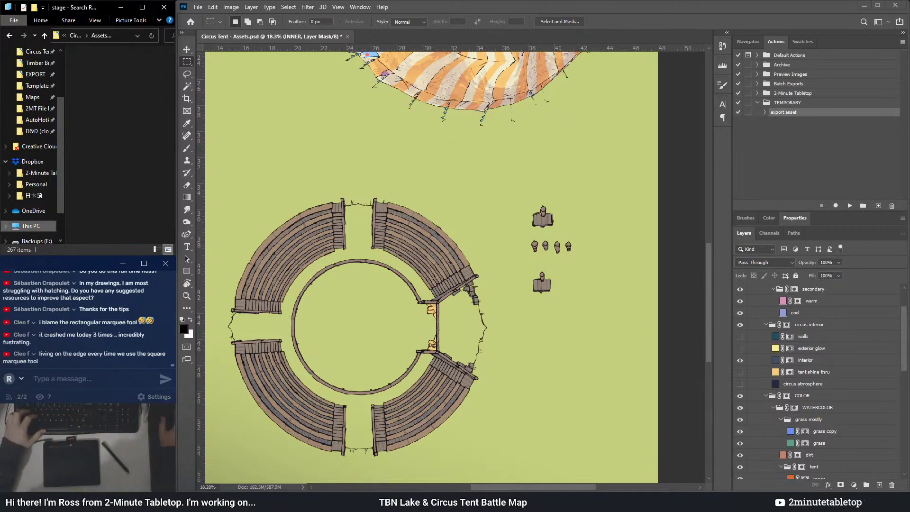
{"action": "scroll", "coordinate": [105, 137], "scroll_direction": "down", "scroll_amount": 3}
{"action": "left_click_drag", "start_coordinate": [105, 138], "coordinate": [538, 342]}
{"action": "left_click_drag", "start_coordinate": [446, 270], "coordinate": [500, 229]}
{"action": "left_click", "coordinate": [632, 21]}
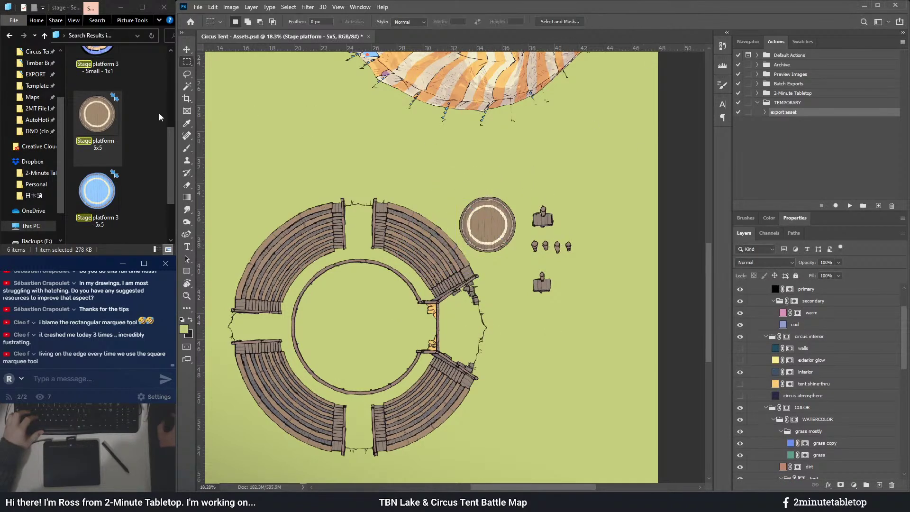
- Return the file browser to the Circus Tent project's Assets - 300 DPI (Print) folder and switch back to Photoshop
{"action": "left_click", "coordinate": [9, 36]}
{"action": "scroll", "coordinate": [32, 118], "scroll_direction": "up", "scroll_amount": 3}
{"action": "left_click", "coordinate": [39, 127]}
{"action": "left_click_drag", "start_coordinate": [66, 141], "coordinate": [22, 142]}
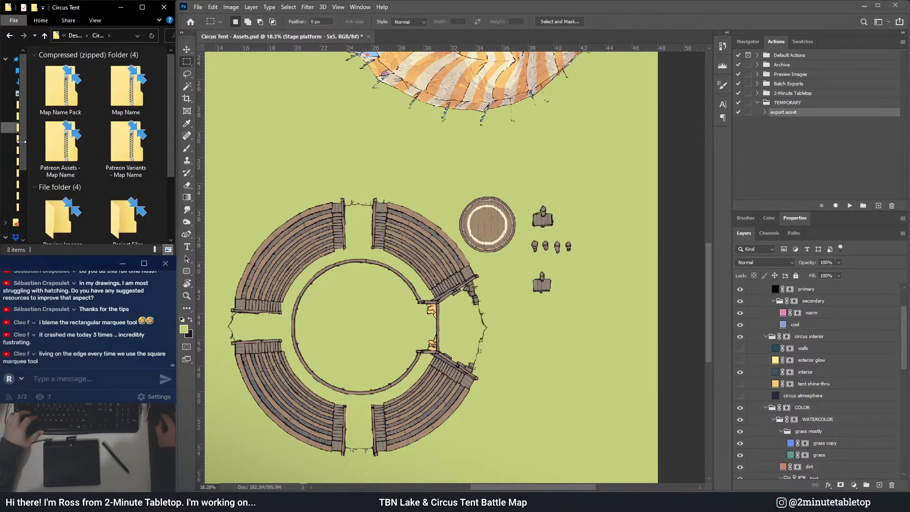
{"action": "scroll", "coordinate": [109, 190], "scroll_direction": "down", "scroll_amount": 3}
{"action": "left_click", "coordinate": [113, 211]}
{"action": "double_click", "coordinate": [113, 211]}
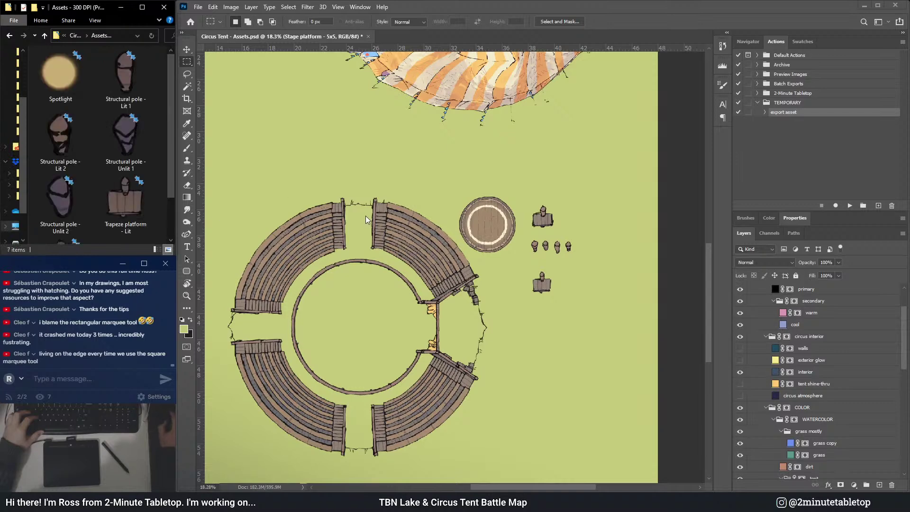
{"action": "left_click", "coordinate": [595, 5]}
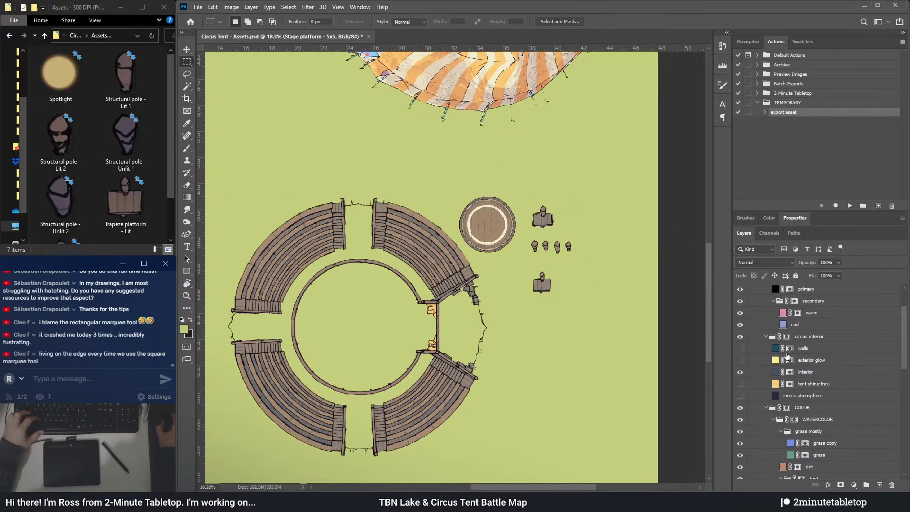
- Set the walkways fill colour to 837366, sampled from the dark outer wood of the stage platform
{"action": "scroll", "coordinate": [543, 218], "scroll_direction": "up", "scroll_amount": 3}
{"action": "scroll", "coordinate": [779, 395], "scroll_direction": "down", "scroll_amount": 5}
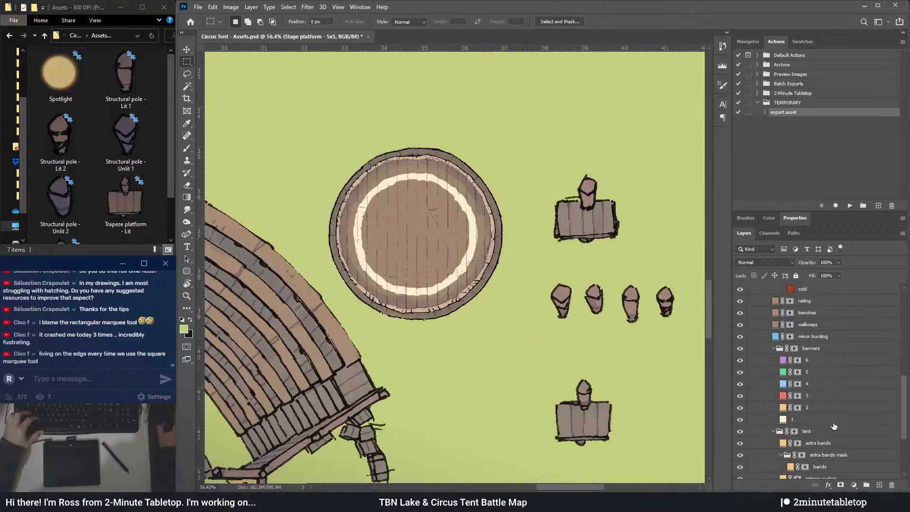
{"action": "left_click", "coordinate": [742, 364]}
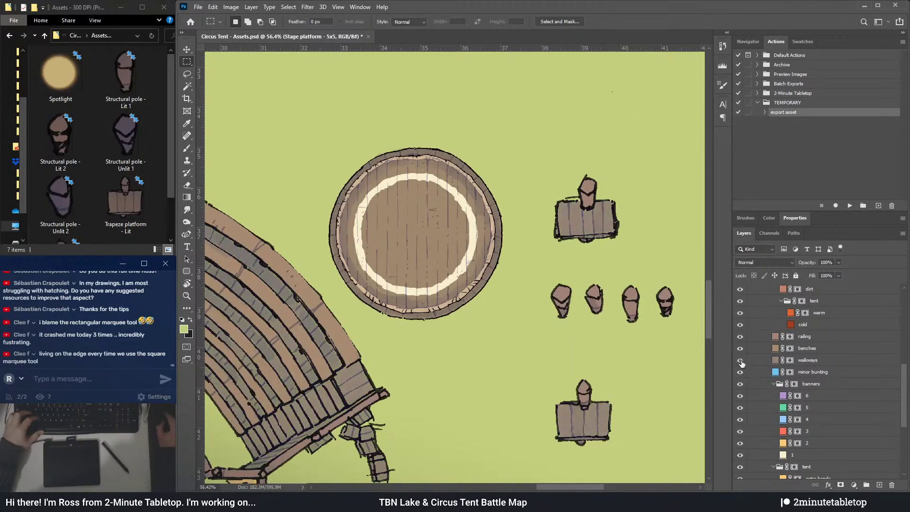
{"action": "double_click", "coordinate": [774, 361]}
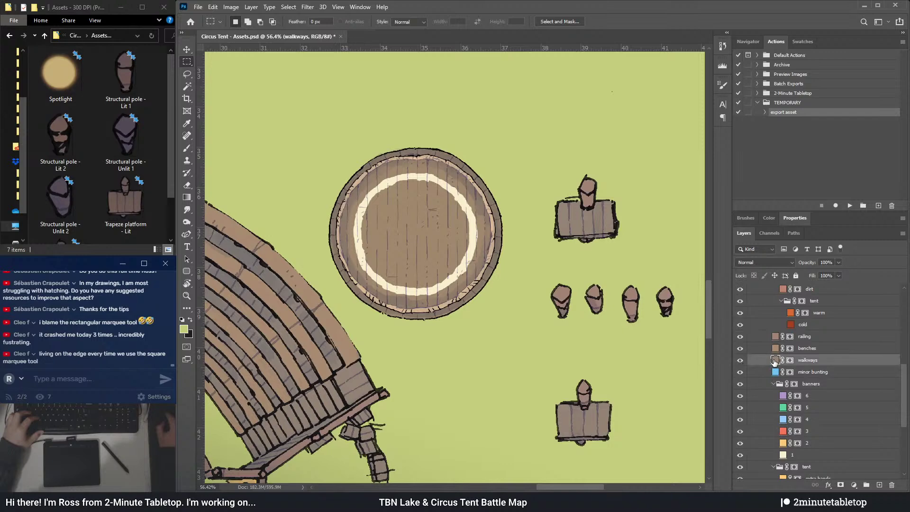
{"action": "left_click", "coordinate": [458, 301]}
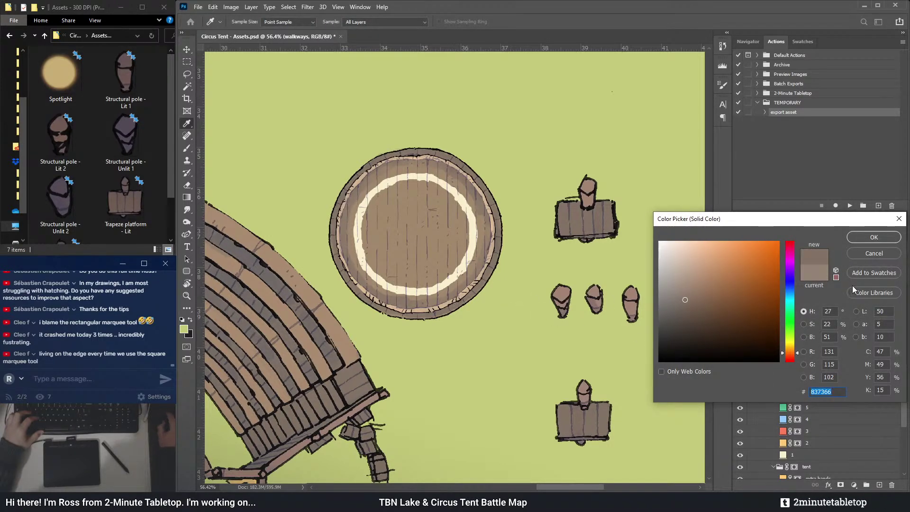
{"action": "left_click", "coordinate": [873, 237]}
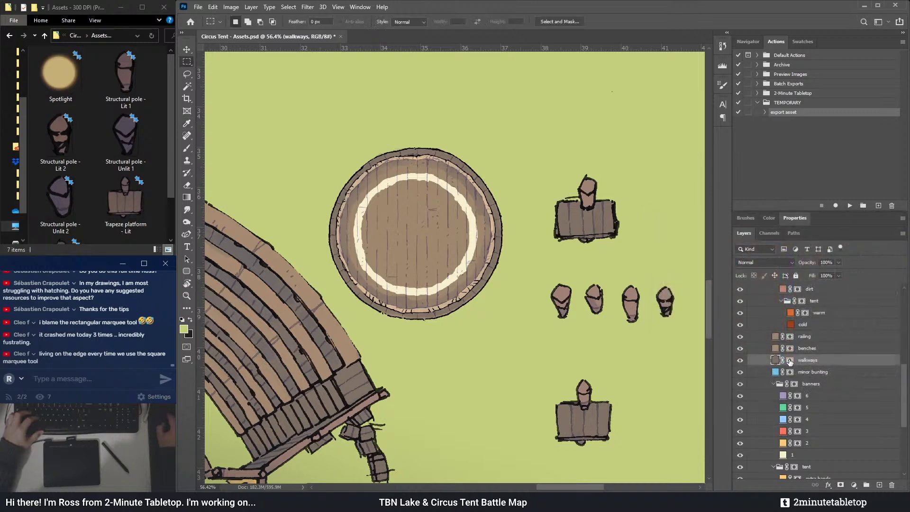
- Set the benches and railing fill colours to a3896d, sampled from the stage platform's inner planks
{"action": "double_click", "coordinate": [775, 349]}
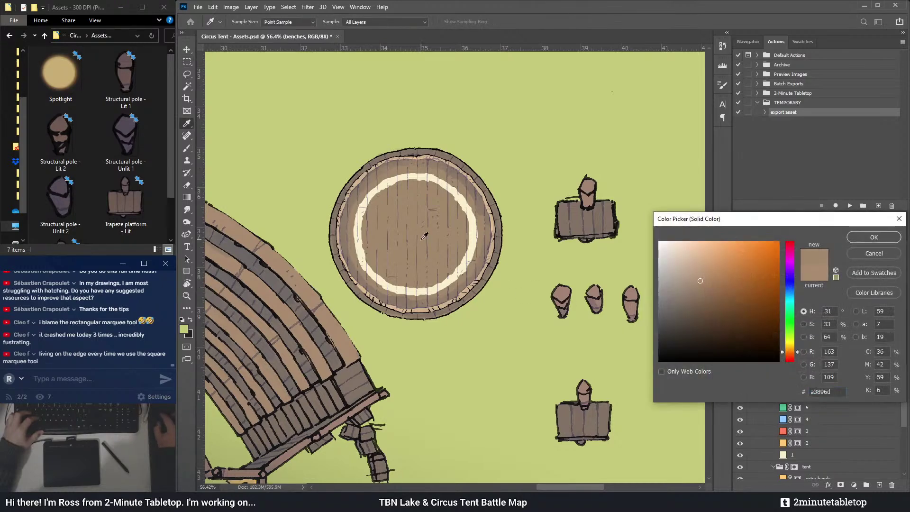
{"action": "left_click", "coordinate": [868, 240]}
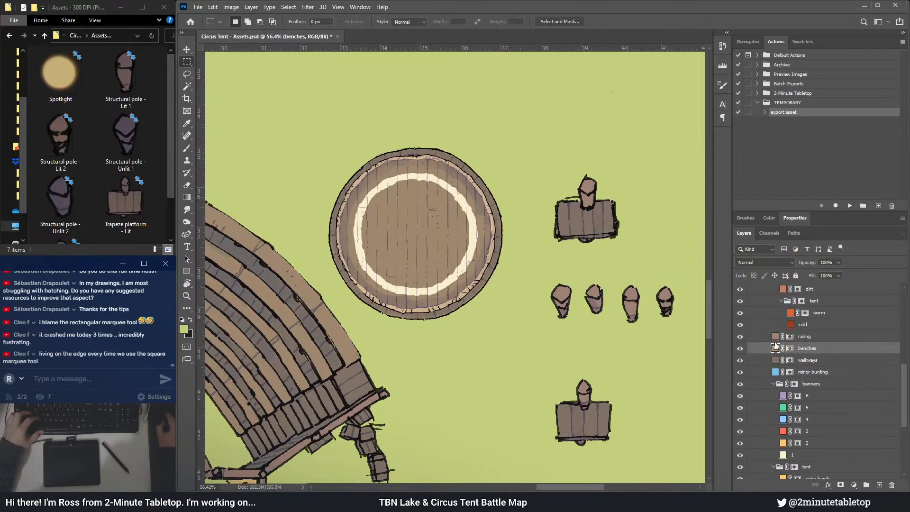
{"action": "double_click", "coordinate": [775, 336]}
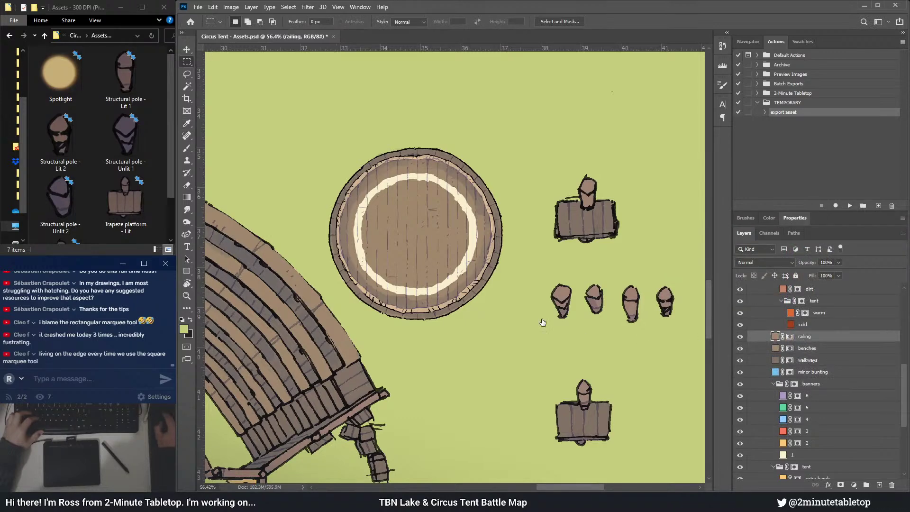
{"action": "left_click", "coordinate": [456, 244]}
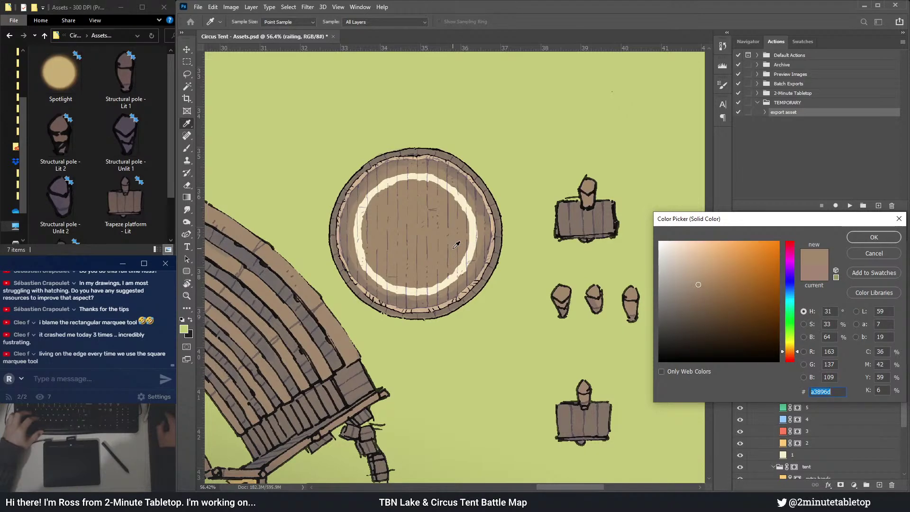
{"action": "left_click", "coordinate": [873, 237]}
- Set the walkways fill colour to 907c6c and compare the benches and trapeze platforms with the stage platform
{"action": "scroll", "coordinate": [472, 214], "scroll_direction": "down", "scroll_amount": 7}
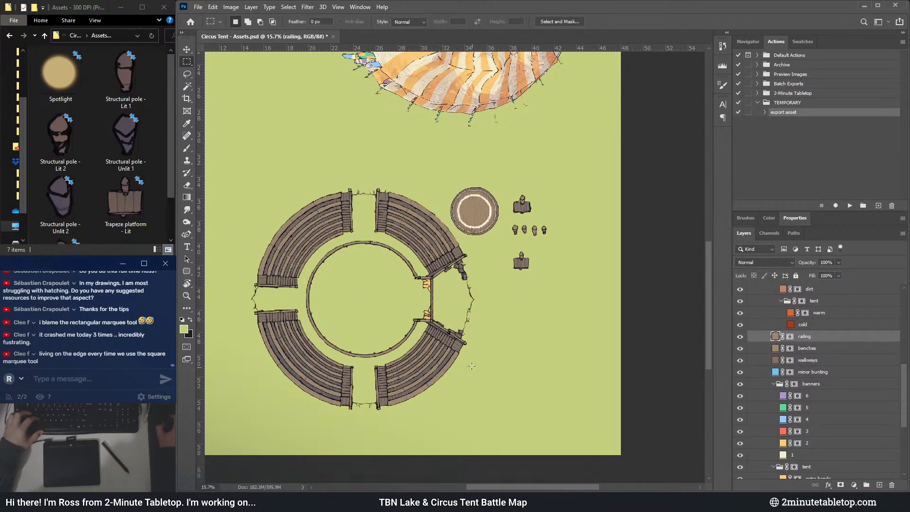
{"action": "scroll", "coordinate": [408, 271], "scroll_direction": "up", "scroll_amount": 2}
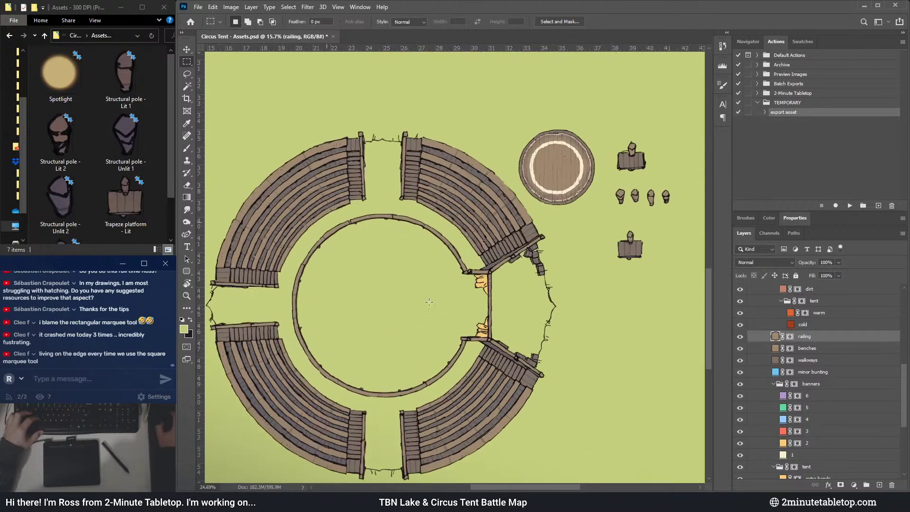
{"action": "scroll", "coordinate": [432, 228], "scroll_direction": "down", "scroll_amount": 1}
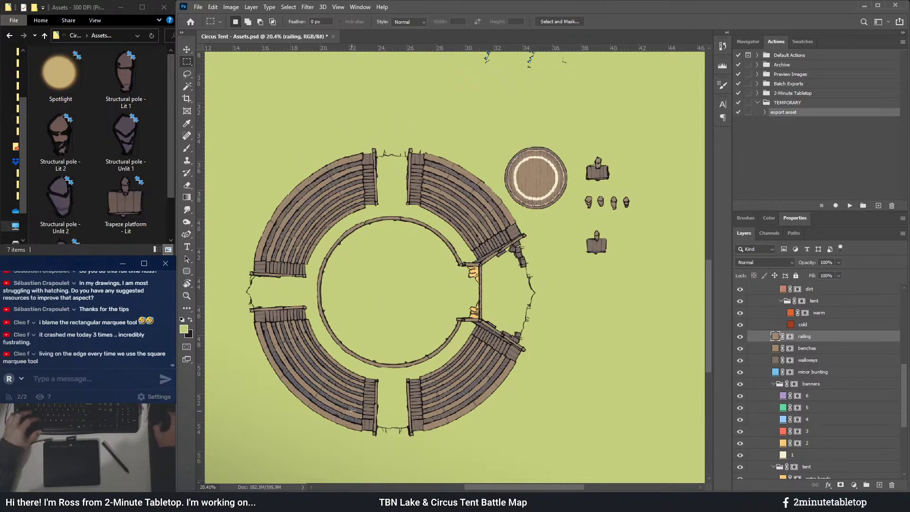
{"action": "scroll", "coordinate": [451, 264], "scroll_direction": "down", "scroll_amount": 2}
{"action": "scroll", "coordinate": [521, 308], "scroll_direction": "up", "scroll_amount": 4}
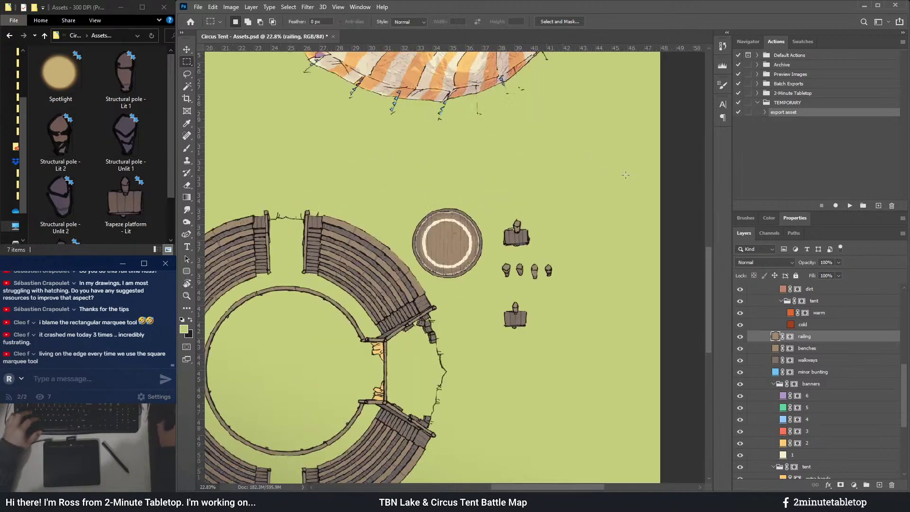
{"action": "scroll", "coordinate": [554, 333], "scroll_direction": "up", "scroll_amount": 2}
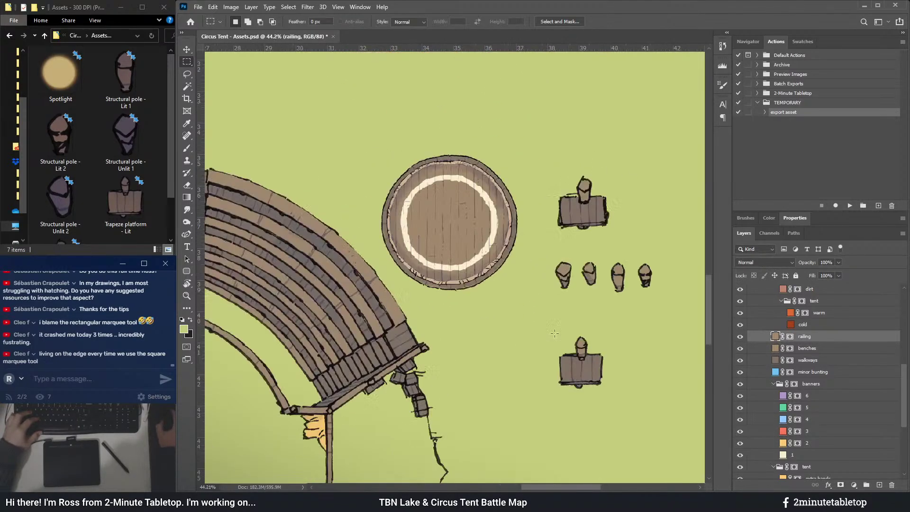
{"action": "double_click", "coordinate": [776, 361]}
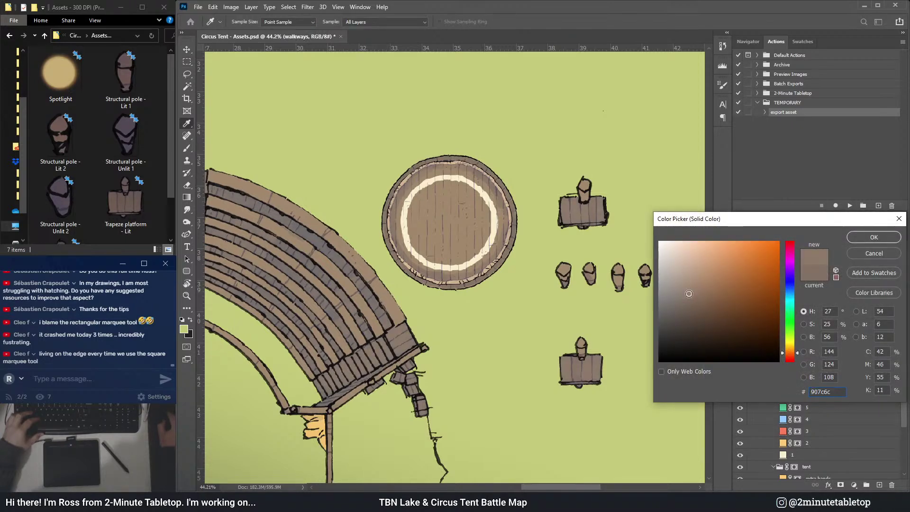
{"action": "key", "text": "Return"}
{"action": "key", "text": "m"}
{"action": "scroll", "coordinate": [587, 236], "scroll_direction": "down", "scroll_amount": 3}
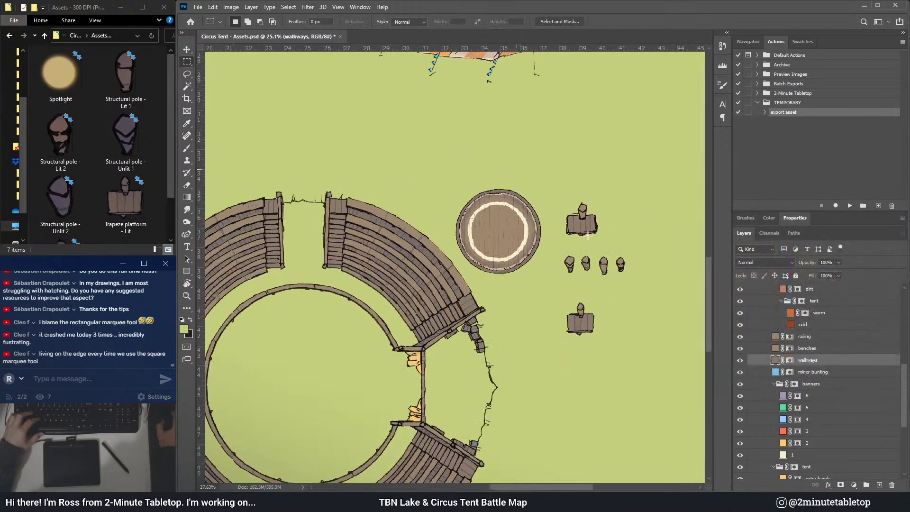
{"action": "scroll", "coordinate": [588, 235], "scroll_direction": "up", "scroll_amount": 3}
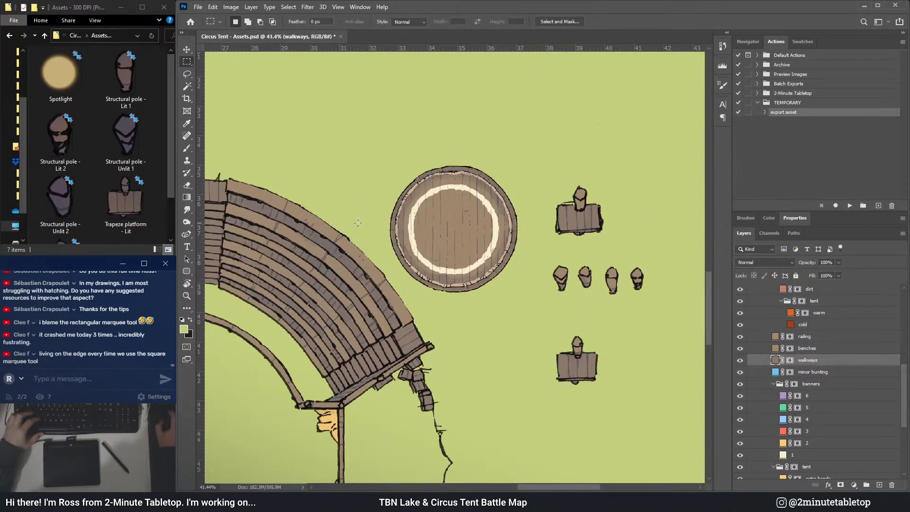
{"action": "scroll", "coordinate": [128, 170], "scroll_direction": "down", "scroll_amount": 1}
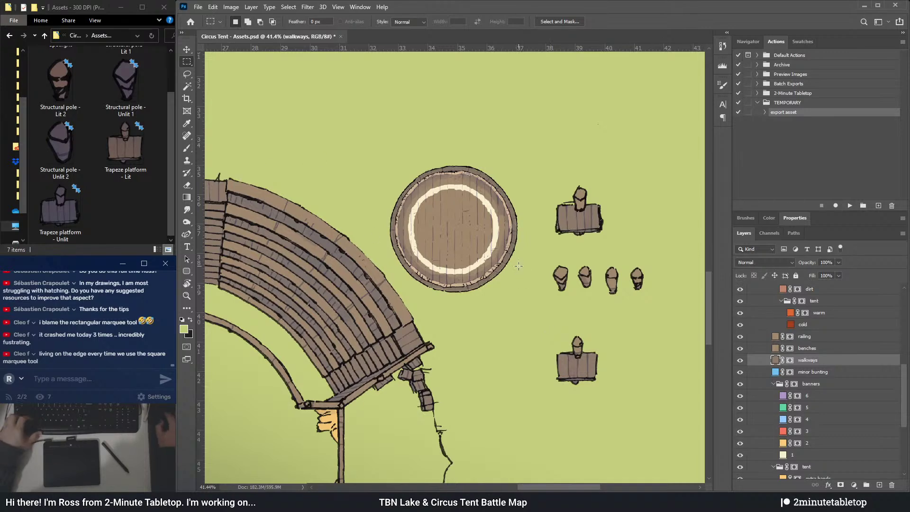
- Save the document, then select the lower trapeze platform and run the export asset action on it
{"action": "key", "text": "ctrl+s"}
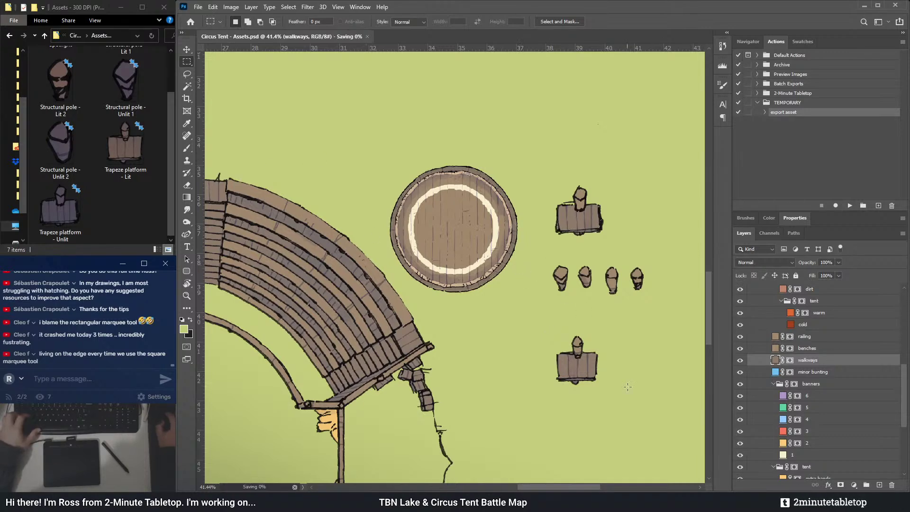
{"action": "left_click_drag", "start_coordinate": [543, 326], "coordinate": [605, 393]}
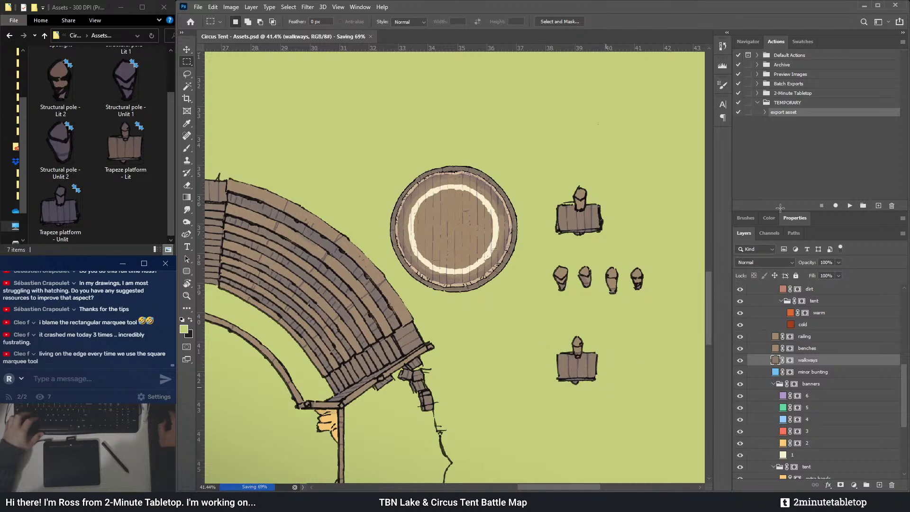
{"action": "left_click", "coordinate": [849, 205]}
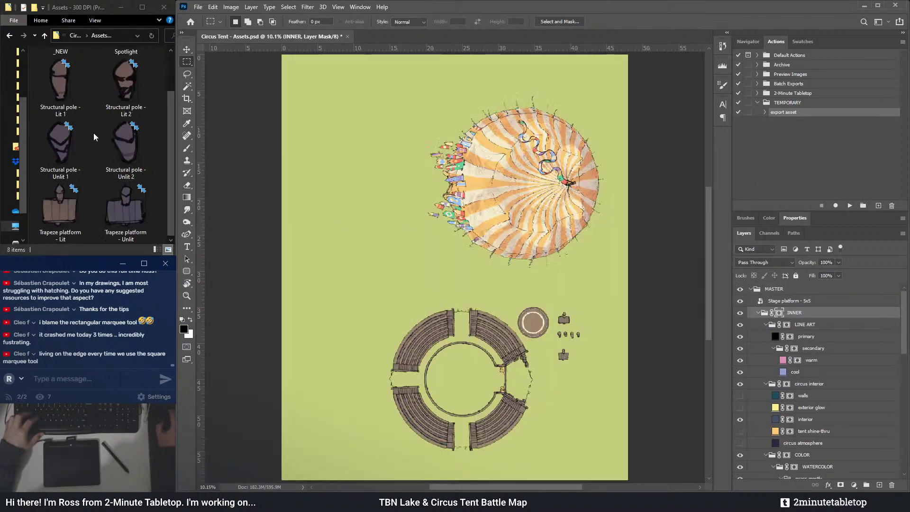
- Rename the newly exported _NEW file as "Trapeze platform - Exterior 1"
{"action": "scroll", "coordinate": [76, 118], "scroll_direction": "up", "scroll_amount": 1}
{"action": "left_click", "coordinate": [63, 95]}
{"action": "key", "text": "F2"}
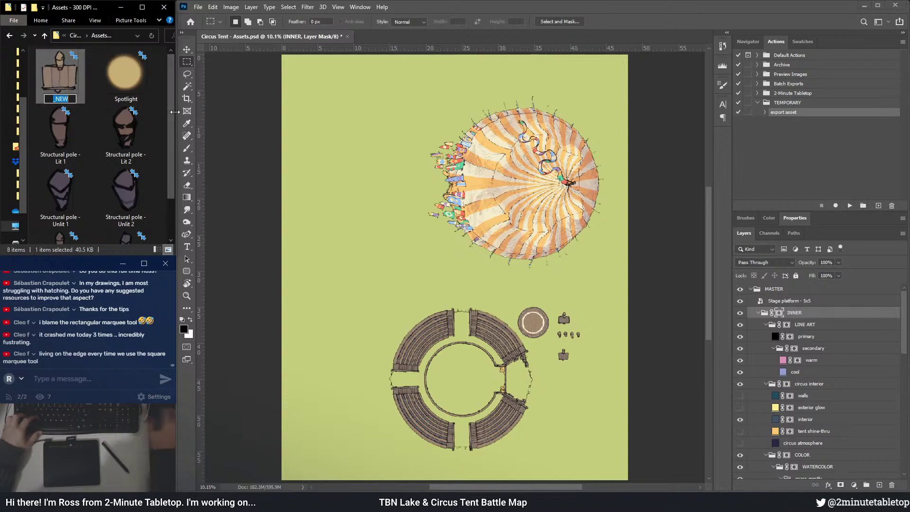
{"action": "type", "text": "Trapeze platform -"}
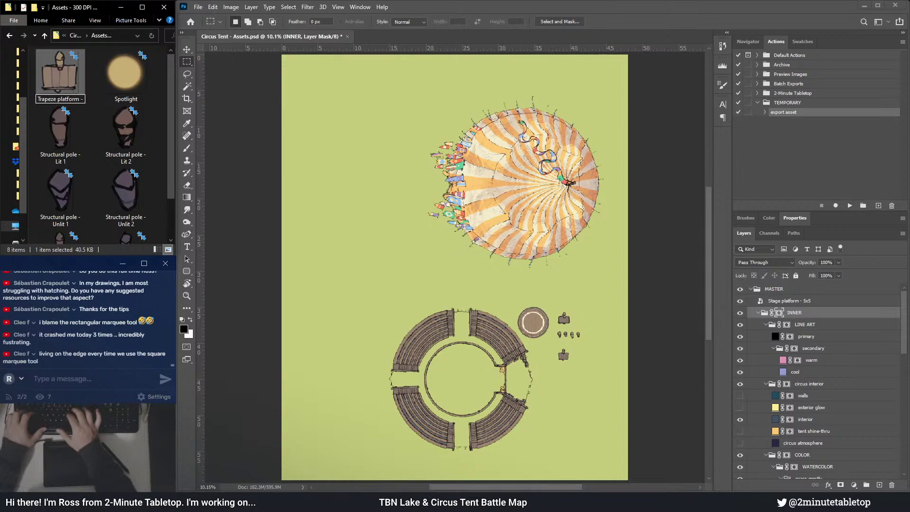
{"action": "type", "text": " Exte"}
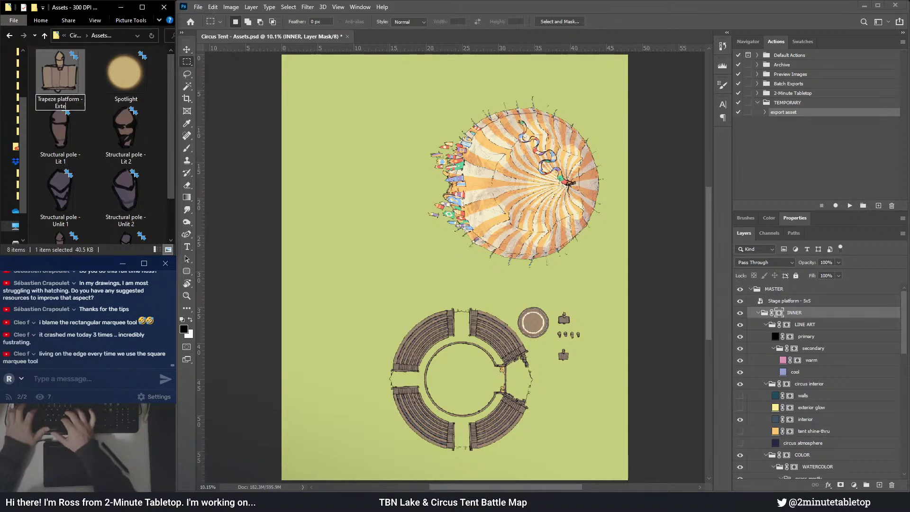
{"action": "type", "text": "rior"}
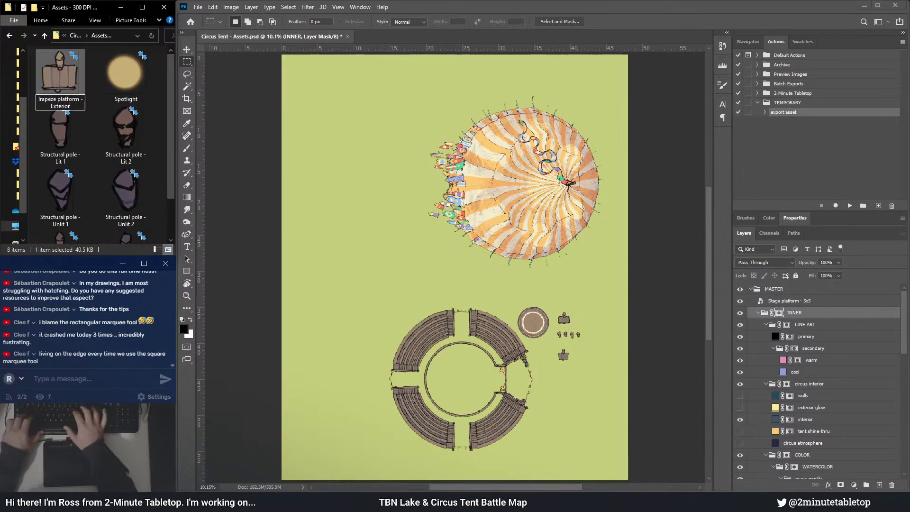
{"action": "type", "text": " 1"}
{"action": "key", "text": "Return"}
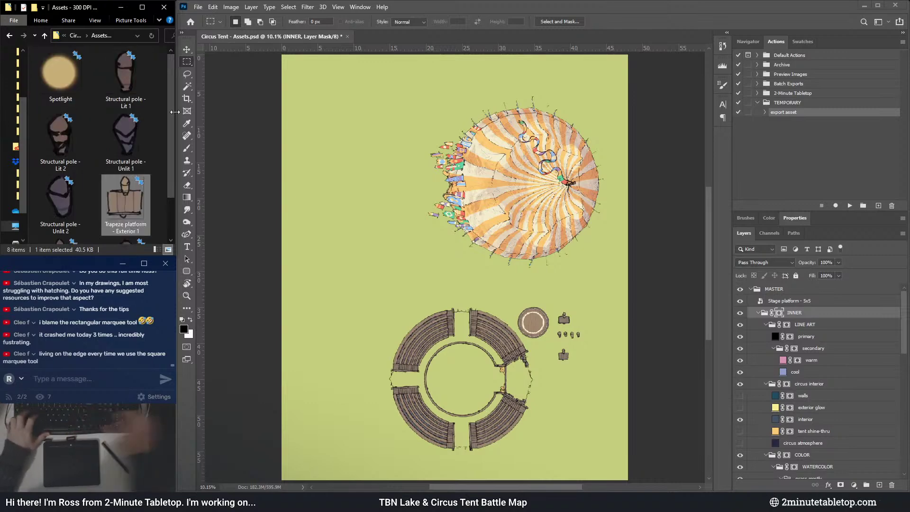
- Clear the exported lower trapeze platform from the INNER group's mask and run the export asset action on the upper platform
{"action": "scroll", "coordinate": [601, 350], "scroll_direction": "up", "scroll_amount": 3}
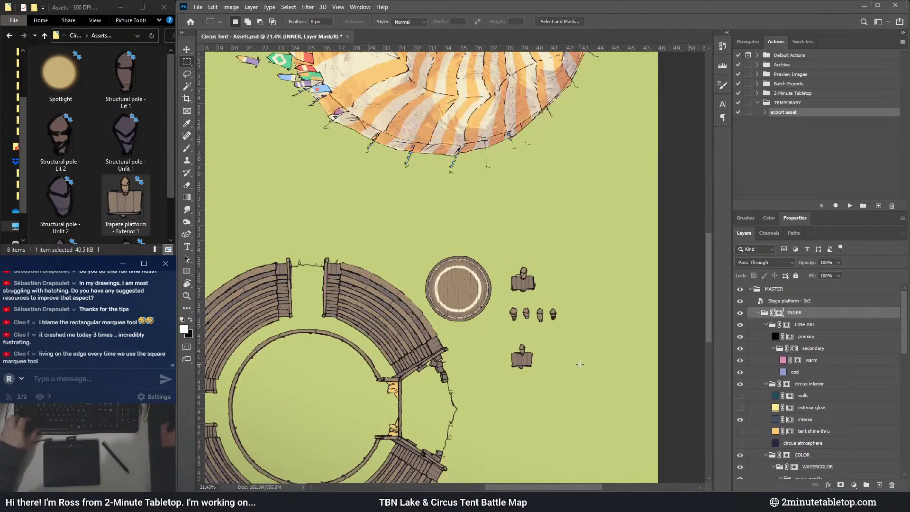
{"action": "key", "text": "Delete"}
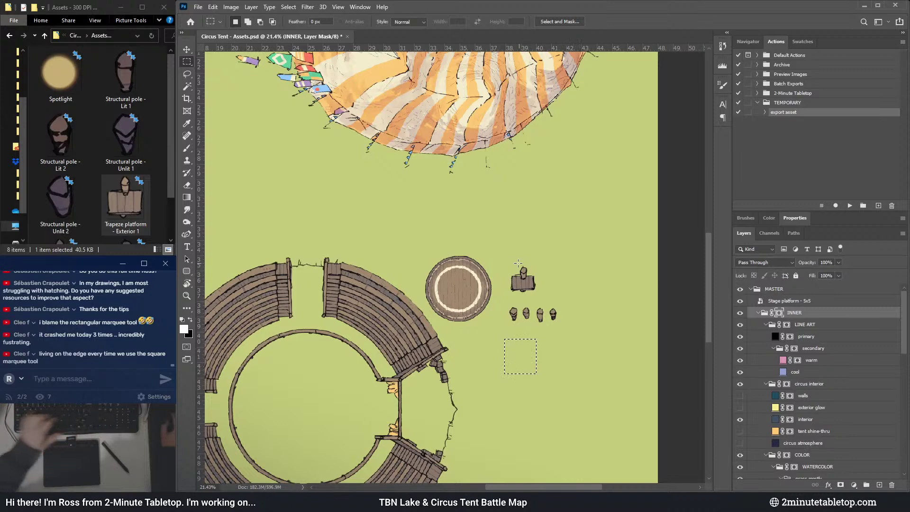
{"action": "left_click_drag", "start_coordinate": [503, 260], "coordinate": [543, 298]}
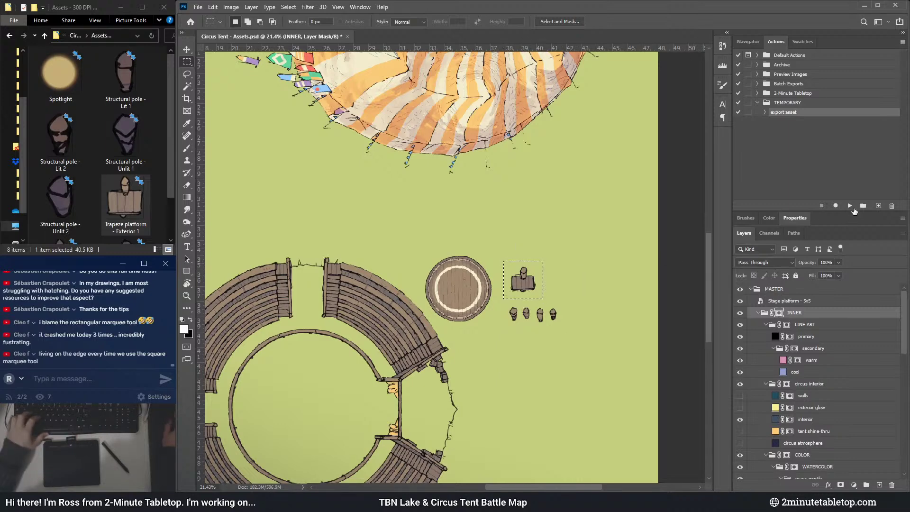
{"action": "left_click", "coordinate": [851, 207]}
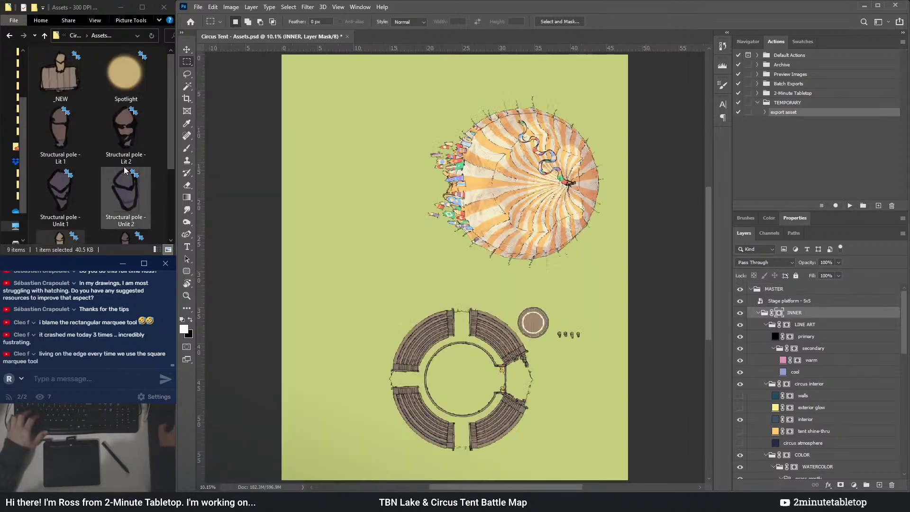
- Rename the second exported _NEW file as "Trapeze platform - Exterior 2"
{"action": "left_click", "coordinate": [60, 99]}
{"action": "type", "text": "Trapeze platform - Exterior 2"}
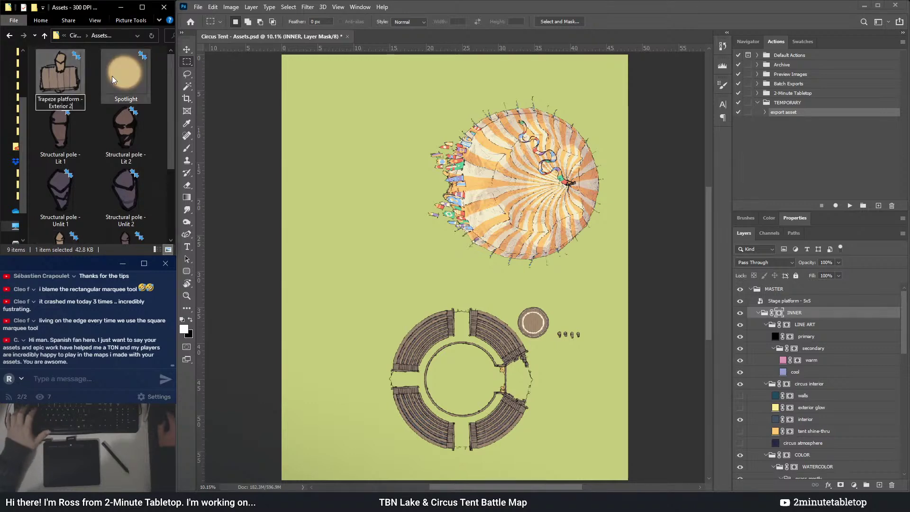
{"action": "key", "text": "Return"}
- Clear the four structural poles beside the stage platform from the INNER group's mask and deselect
{"action": "scroll", "coordinate": [577, 337], "scroll_direction": "up", "scroll_amount": 5}
{"action": "scroll", "coordinate": [586, 337], "scroll_direction": "up", "scroll_amount": 3}
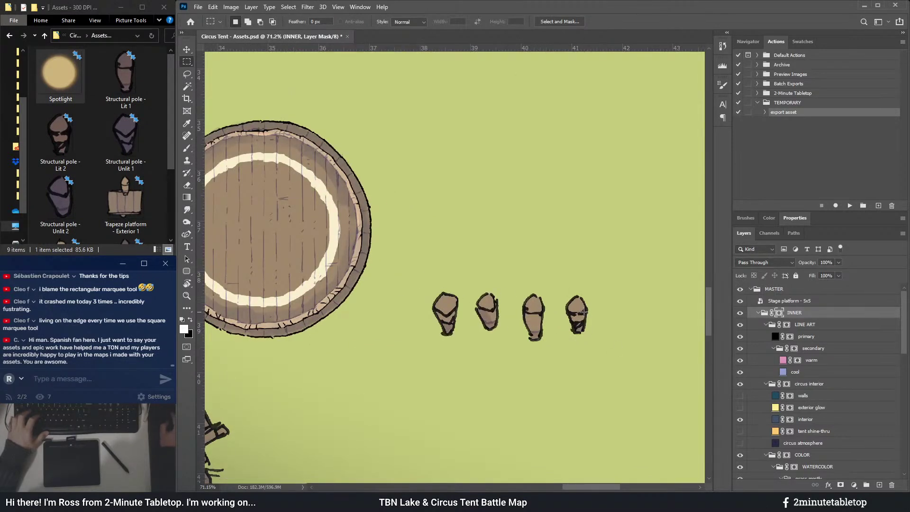
{"action": "left_click_drag", "start_coordinate": [407, 264], "coordinate": [611, 376]}
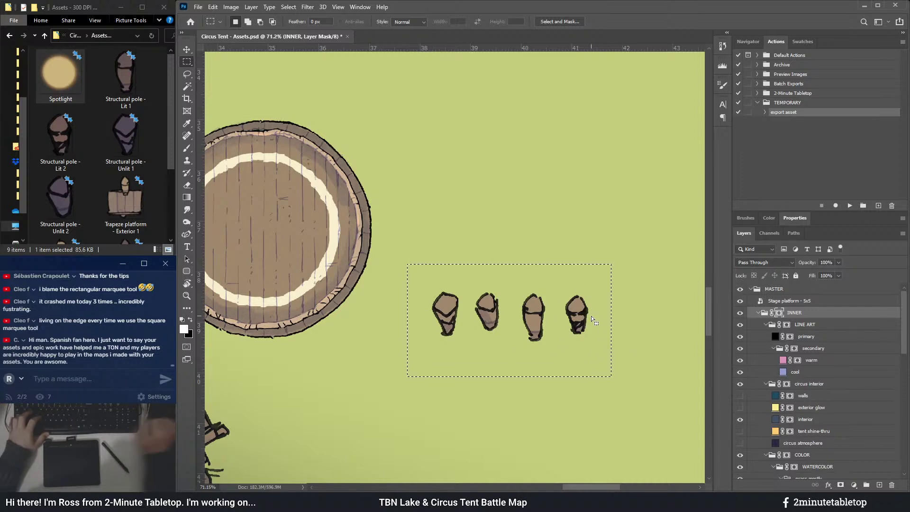
{"action": "key", "text": "Delete"}
{"action": "key", "text": "ctrl+d"}
{"action": "scroll", "coordinate": [583, 213], "scroll_direction": "down", "scroll_amount": 3}
{"action": "scroll", "coordinate": [586, 145], "scroll_direction": "down", "scroll_amount": 3}
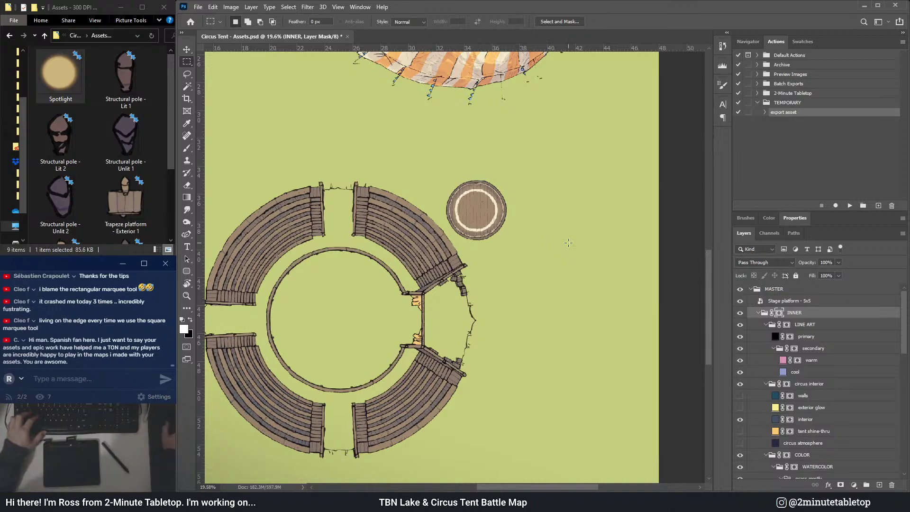
{"action": "scroll", "coordinate": [640, 232], "scroll_direction": "down", "scroll_amount": 1}
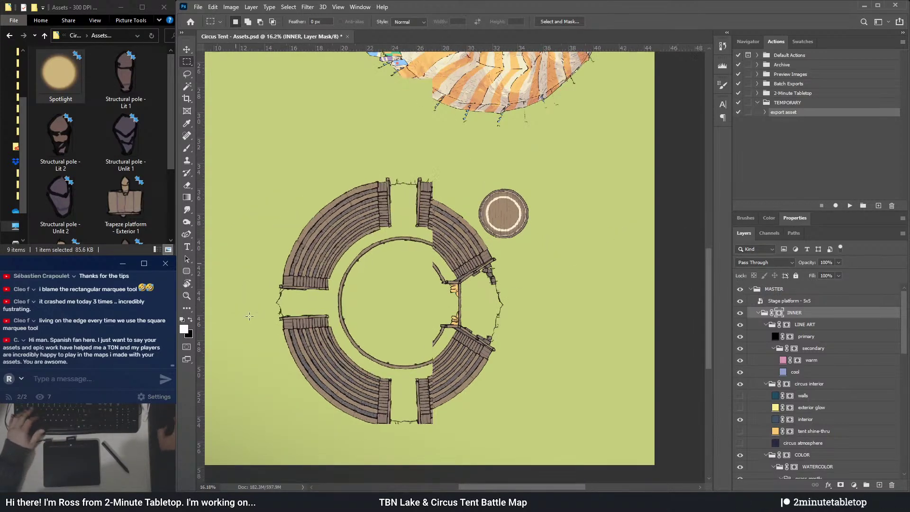
- Paint out the leftover tent outline across the left seating gap on the INNER group's mask with a hard 44 px black brush
{"action": "scroll", "coordinate": [396, 290], "scroll_direction": "up", "scroll_amount": 6}
{"action": "scroll", "coordinate": [395, 289], "scroll_direction": "up", "scroll_amount": 2}
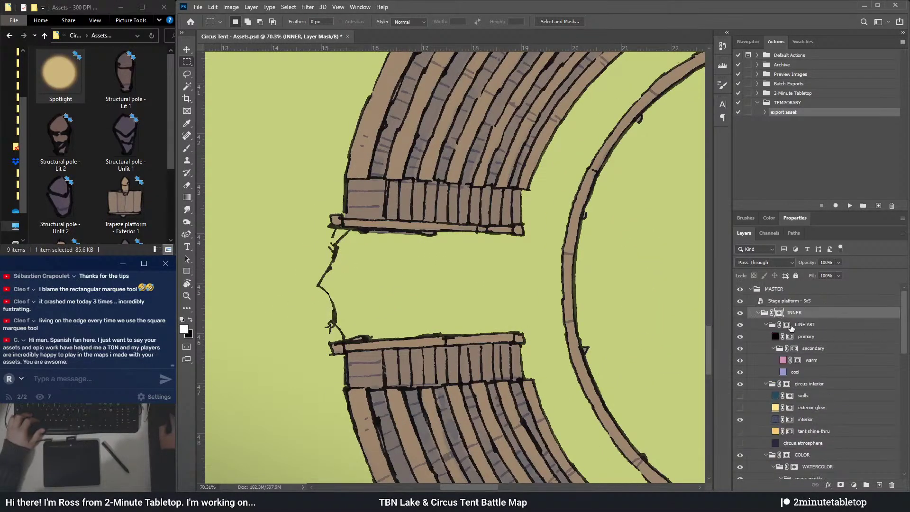
{"action": "key", "text": "b"}
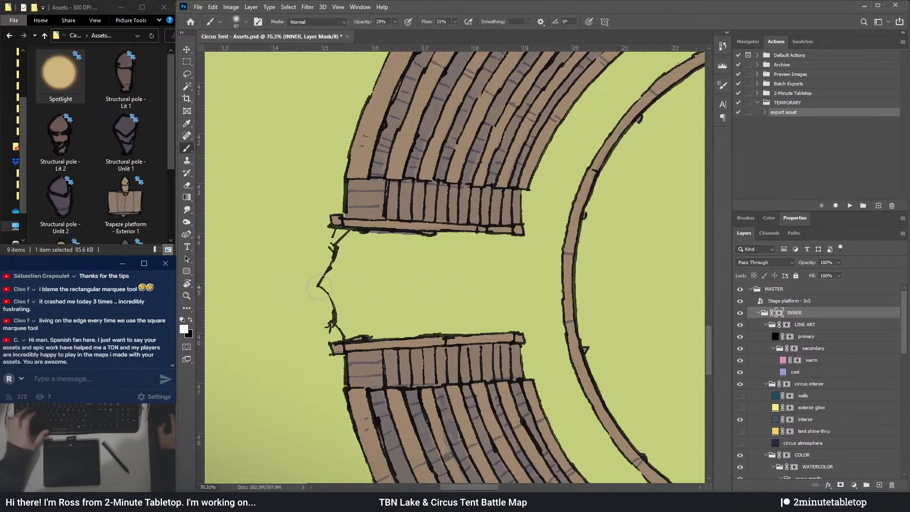
{"action": "left_click", "coordinate": [745, 218]}
{"action": "left_click", "coordinate": [740, 256]}
{"action": "left_click_drag", "start_coordinate": [285, 229], "coordinate": [379, 254]}
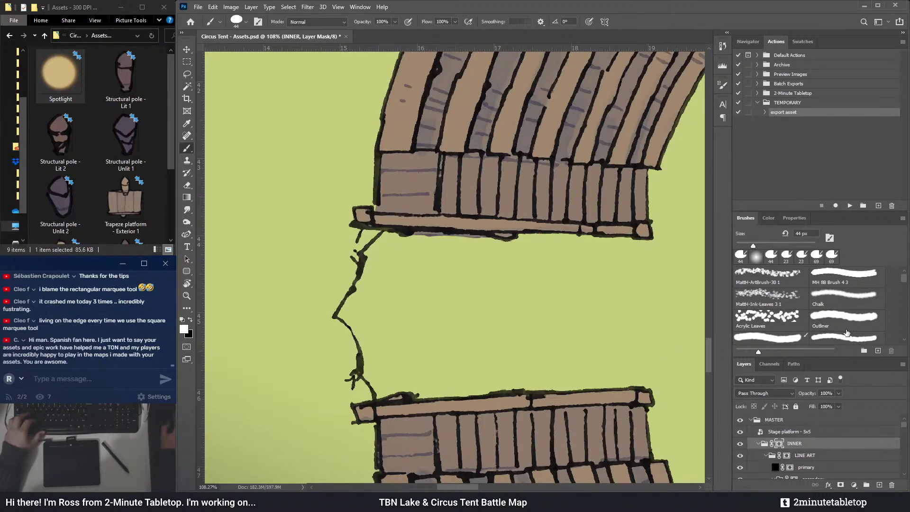
{"action": "left_click", "coordinate": [773, 432]}
{"action": "left_click", "coordinate": [800, 444]}
{"action": "key", "text": "x"}
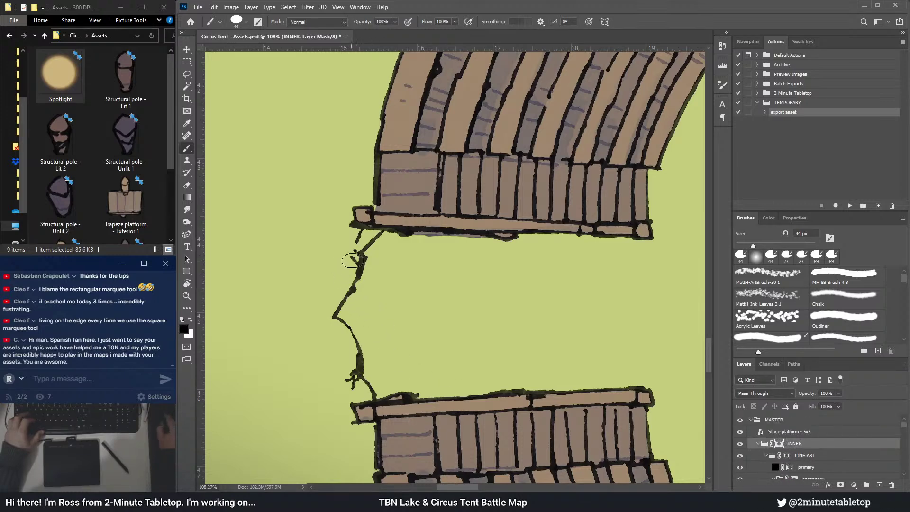
{"action": "left_click_drag", "start_coordinate": [379, 238], "coordinate": [340, 264]}
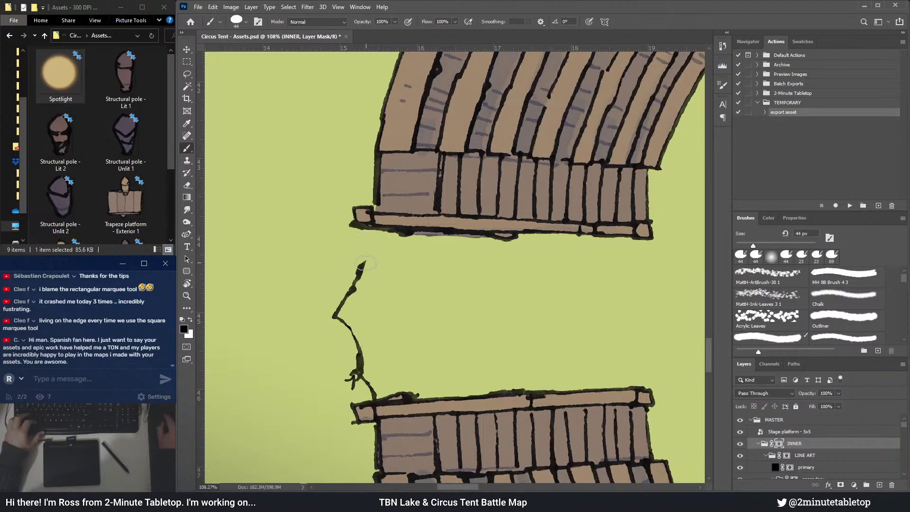
{"action": "left_click_drag", "start_coordinate": [364, 263], "coordinate": [356, 331]}
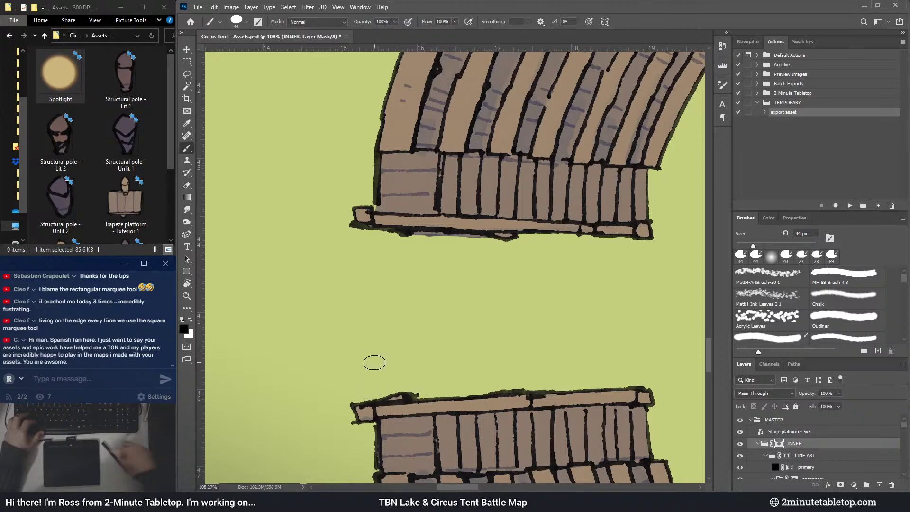
- Mask out the leftover tent outline across the gap between the two upper seating sections
{"action": "scroll", "coordinate": [337, 352], "scroll_direction": "down", "scroll_amount": 5}
{"action": "scroll", "coordinate": [299, 338], "scroll_direction": "down", "scroll_amount": 3}
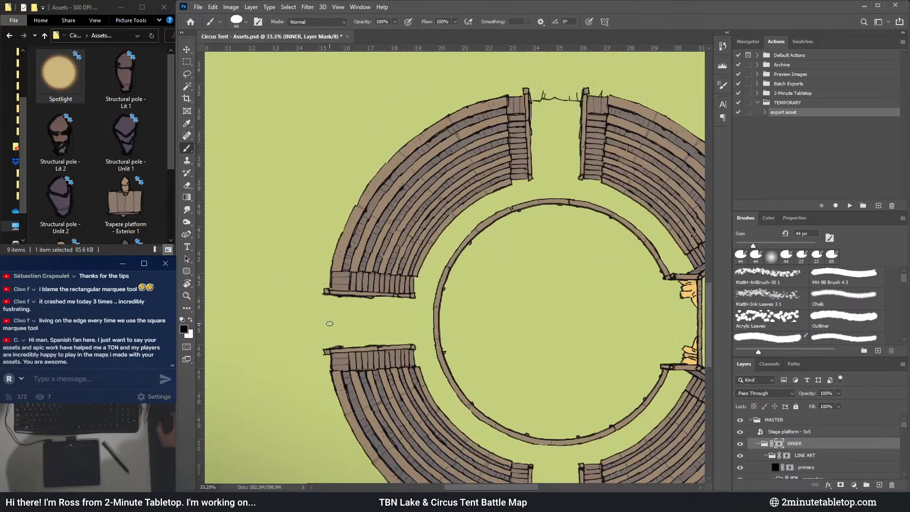
{"action": "scroll", "coordinate": [599, 66], "scroll_direction": "up", "scroll_amount": 6}
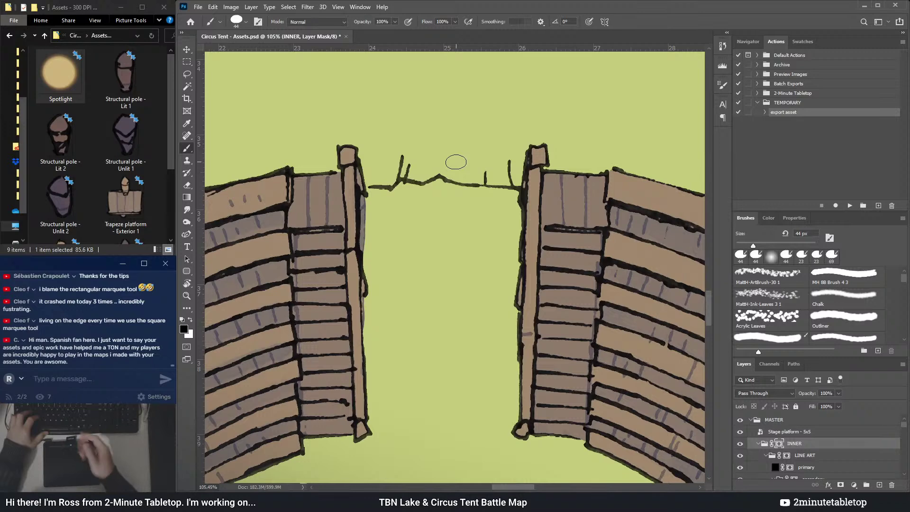
{"action": "left_click_drag", "start_coordinate": [424, 179], "coordinate": [393, 185]}
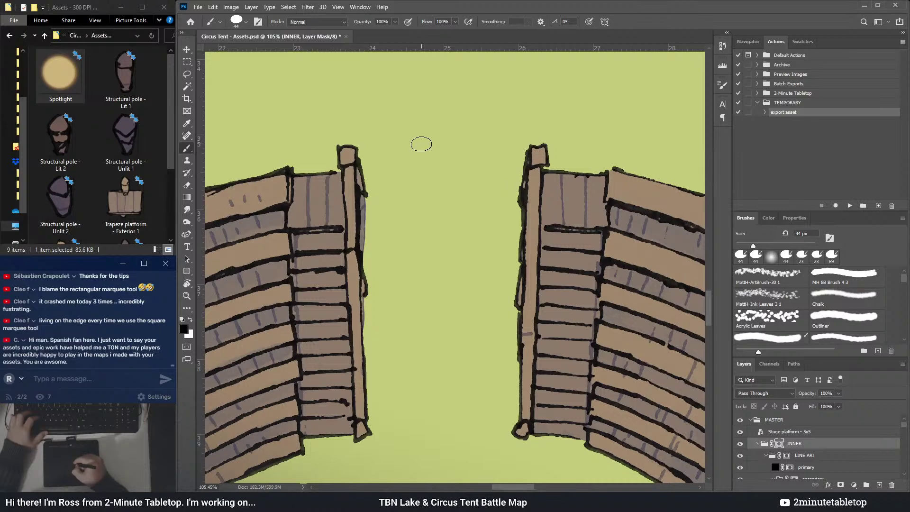
- Mask out the leftover tent outline and stray marks running between the crate stacks behind the stage entrance
{"action": "left_click_drag", "start_coordinate": [426, 253], "coordinate": [311, 204]}
{"action": "mouse_move", "coordinate": [502, 251]}
{"action": "left_mouse_down"}
{"action": "mouse_move", "coordinate": [376, 179]}
{"action": "mouse_move", "coordinate": [353, 154]}
{"action": "left_mouse_up"}
{"action": "left_click_drag", "start_coordinate": [498, 237], "coordinate": [417, 137]}
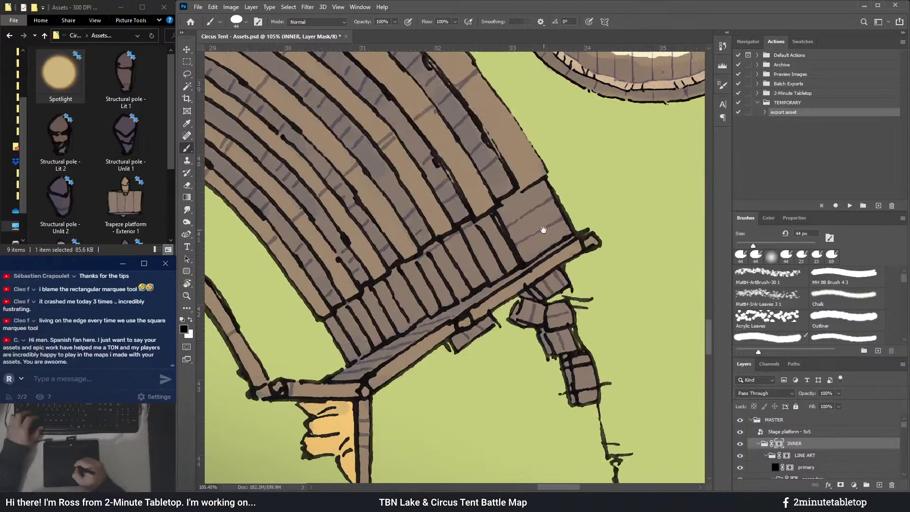
{"action": "left_click_drag", "start_coordinate": [582, 289], "coordinate": [489, 175]}
{"action": "left_click_drag", "start_coordinate": [525, 248], "coordinate": [486, 194]}
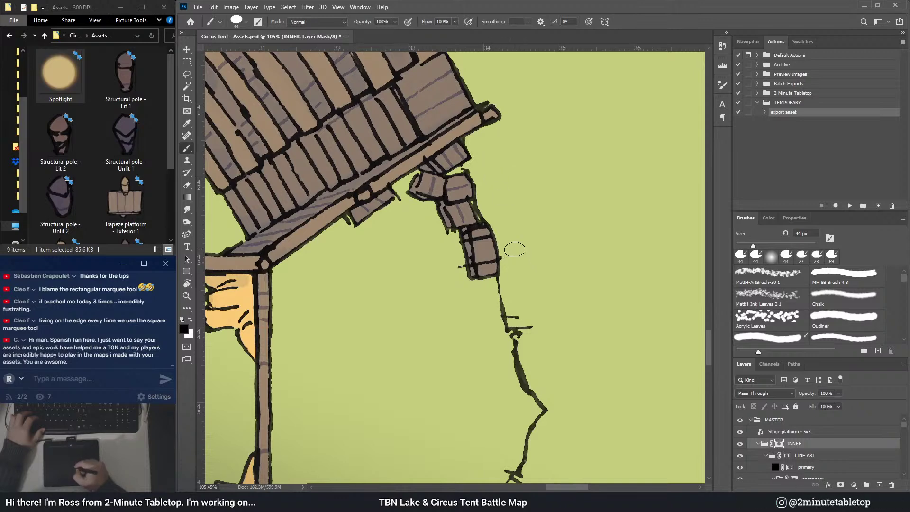
{"action": "left_click_drag", "start_coordinate": [500, 284], "coordinate": [515, 335]}
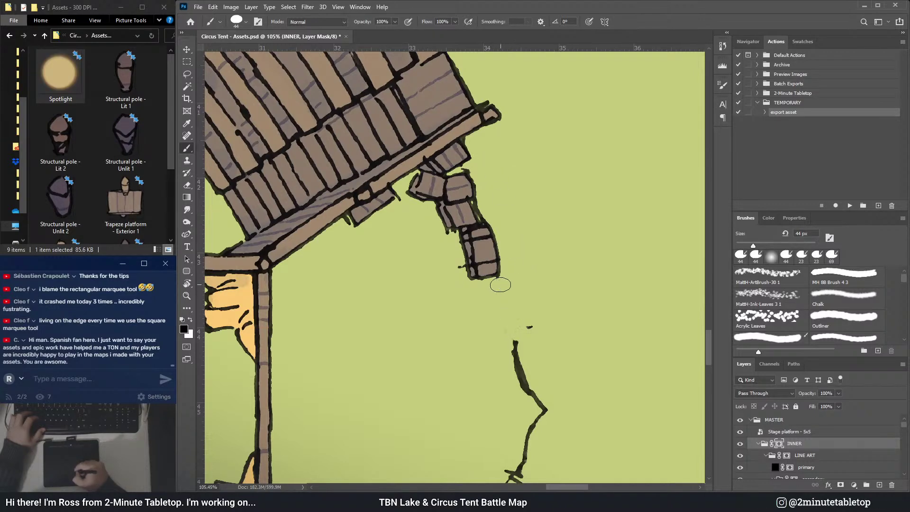
{"action": "left_click_drag", "start_coordinate": [526, 378], "coordinate": [514, 248]}
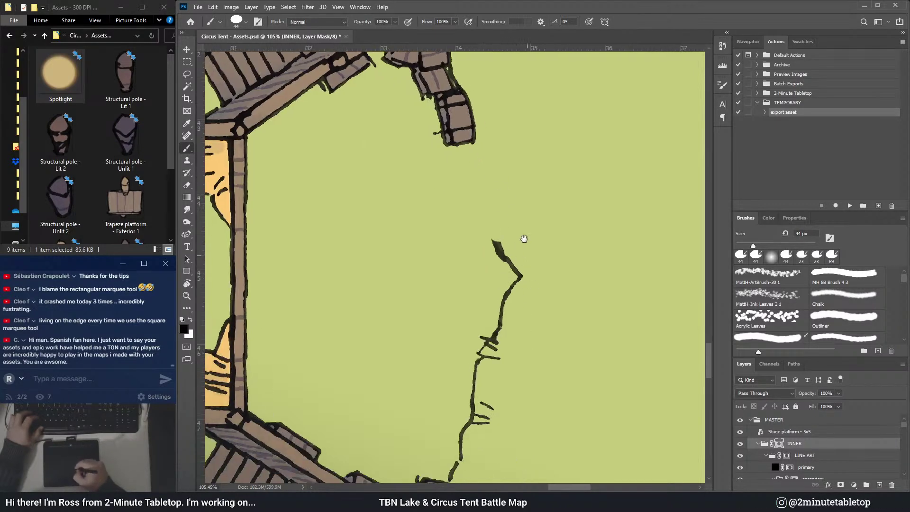
{"action": "left_click_drag", "start_coordinate": [534, 284], "coordinate": [508, 220]}
{"action": "mouse_move", "coordinate": [470, 166]}
{"action": "left_mouse_down"}
{"action": "mouse_move", "coordinate": [482, 218]}
{"action": "mouse_move", "coordinate": [450, 287]}
{"action": "left_mouse_up"}
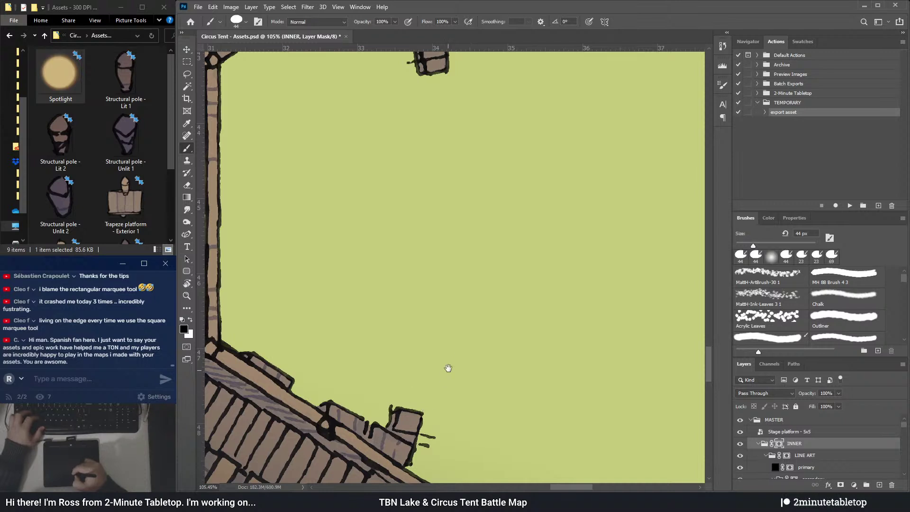
{"action": "left_click_drag", "start_coordinate": [448, 389], "coordinate": [450, 229]}
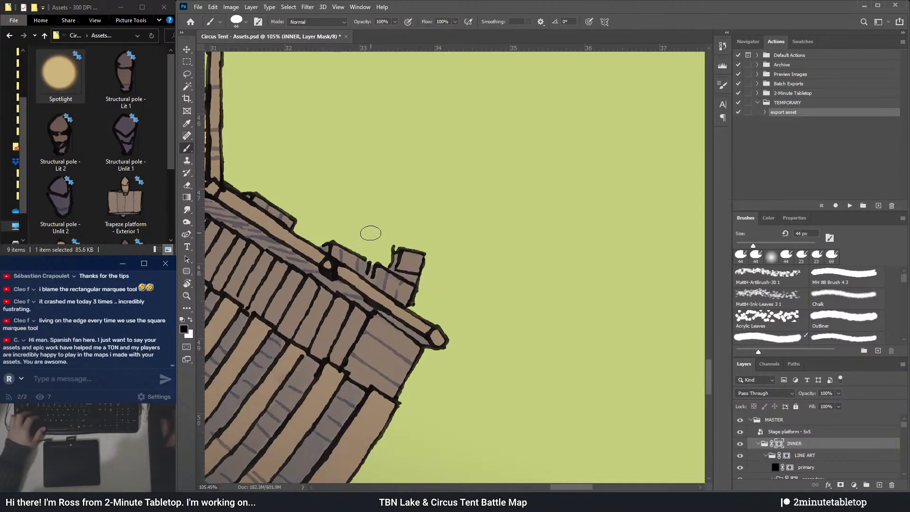
- Mask out the leftover tent outline across the gap between the two lower seating sections
{"action": "scroll", "coordinate": [555, 287], "scroll_direction": "down", "scroll_amount": 3}
{"action": "scroll", "coordinate": [556, 286], "scroll_direction": "down", "scroll_amount": 8}
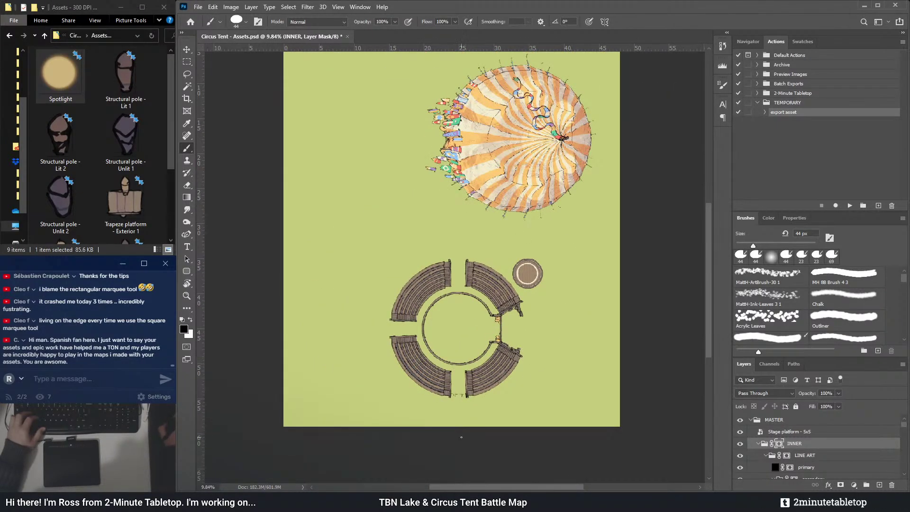
{"action": "scroll", "coordinate": [461, 437], "scroll_direction": "up", "scroll_amount": 8}
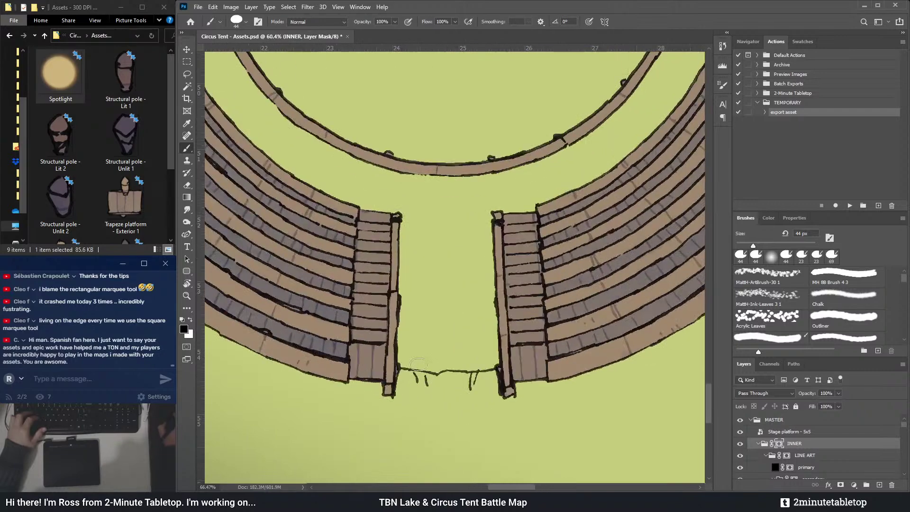
{"action": "scroll", "coordinate": [418, 364], "scroll_direction": "up", "scroll_amount": 2}
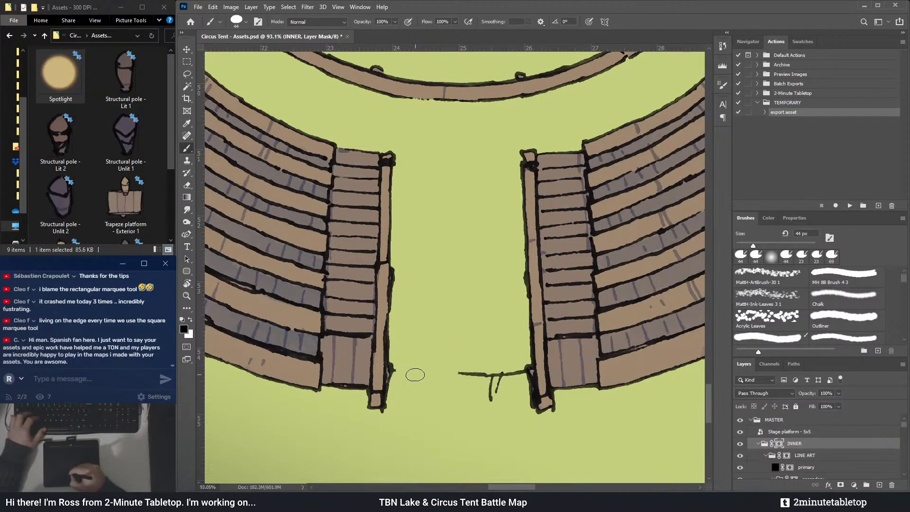
{"action": "key", "text": "ctrl+z"}
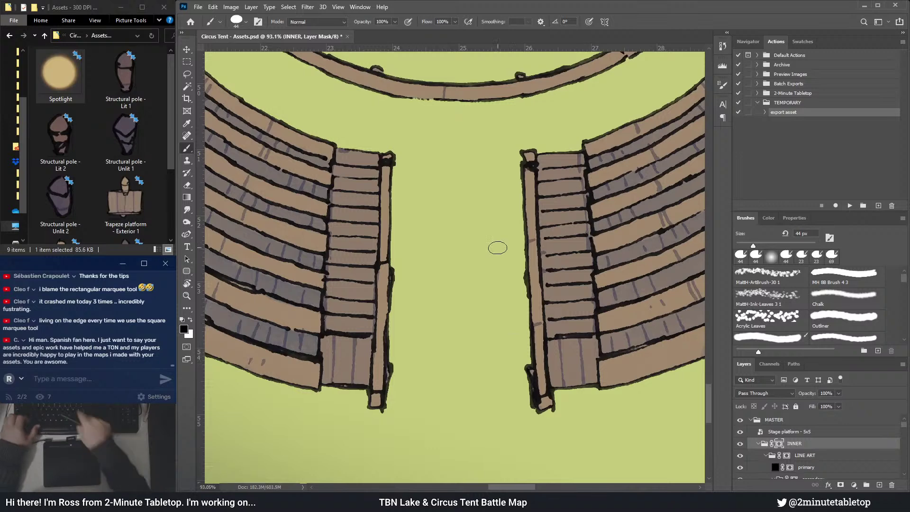
- Move the Stage platform - 5x5 asset from beside the seating ring to the empty grass on the opposite side
{"action": "key", "text": "ctrl+0"}
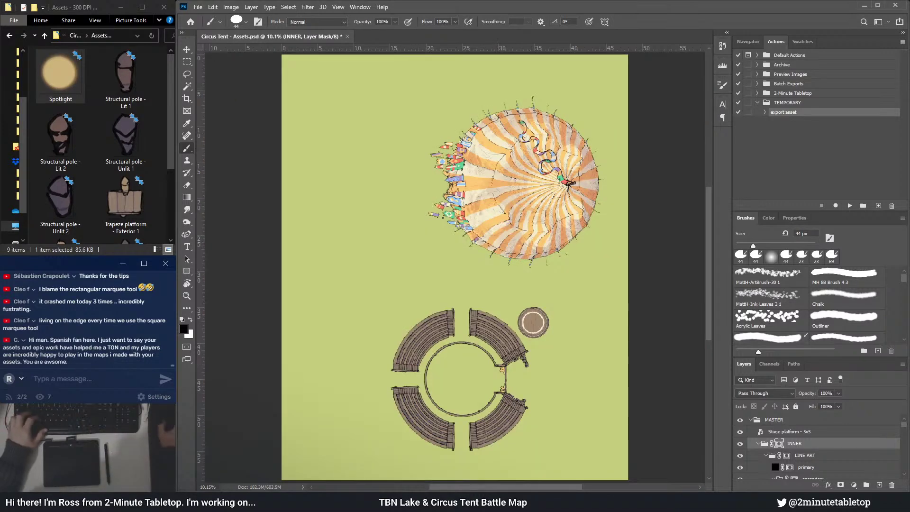
{"action": "left_click", "coordinate": [186, 50]}
{"action": "left_click_drag", "start_coordinate": [534, 331], "coordinate": [374, 275]}
{"action": "left_click", "coordinate": [231, 7]}
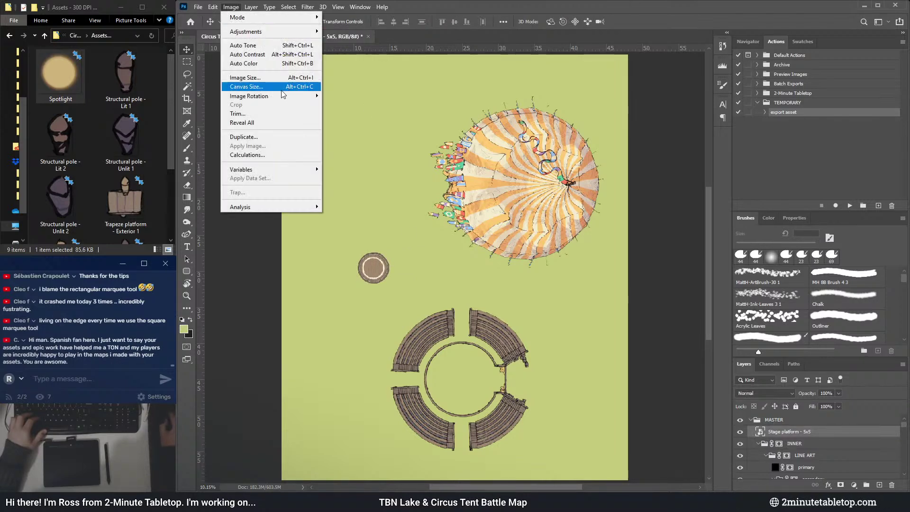
{"action": "mouse_move", "coordinate": [282, 96]}
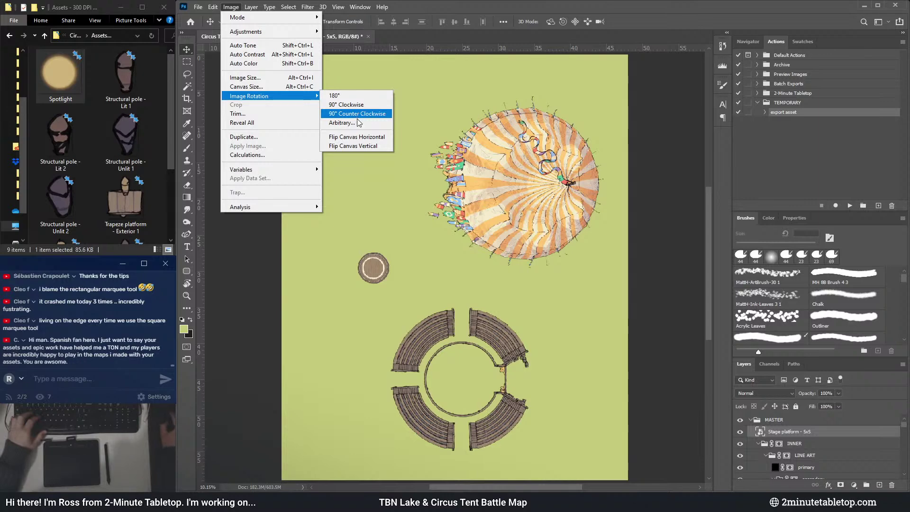
{"action": "left_click", "coordinate": [336, 95]}
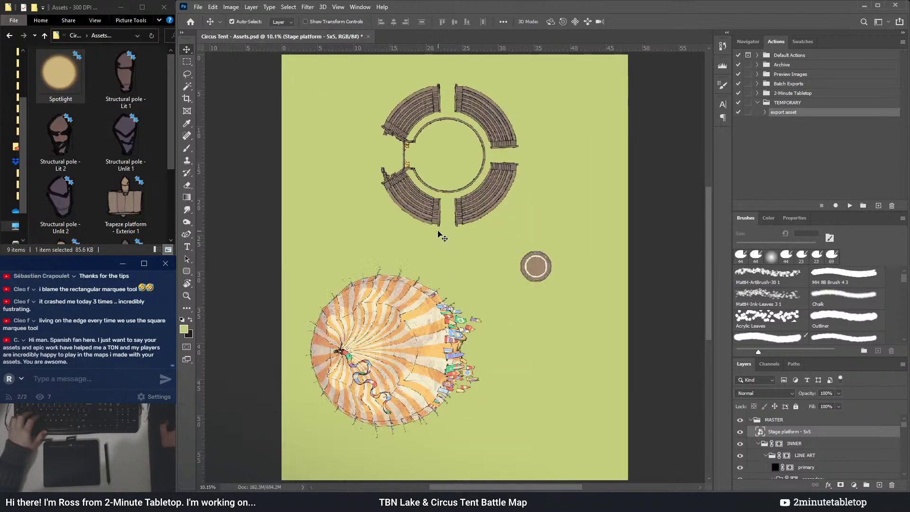
{"action": "key", "text": "ctrl+z"}
- Rotate the canvas 90° counter-clockwise and delete the Stage platform - 5x5 layer
{"action": "left_click", "coordinate": [231, 7]}
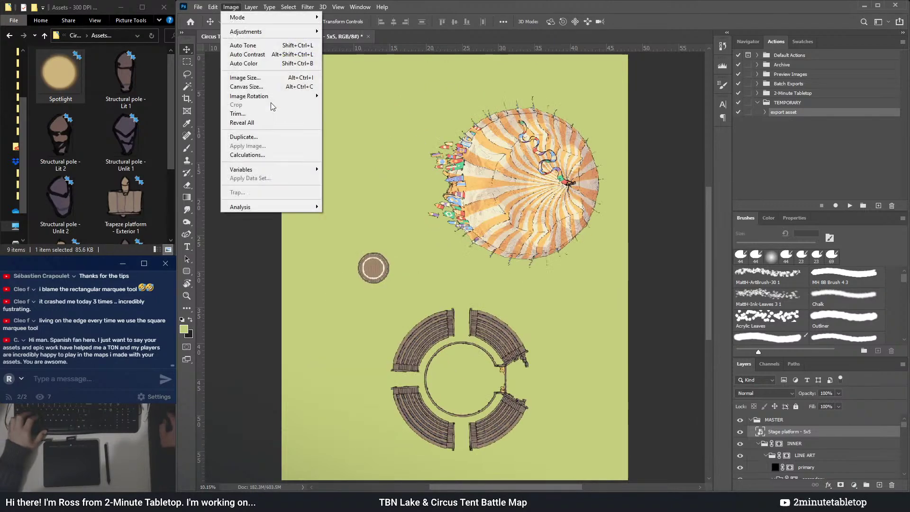
{"action": "left_click", "coordinate": [353, 114]}
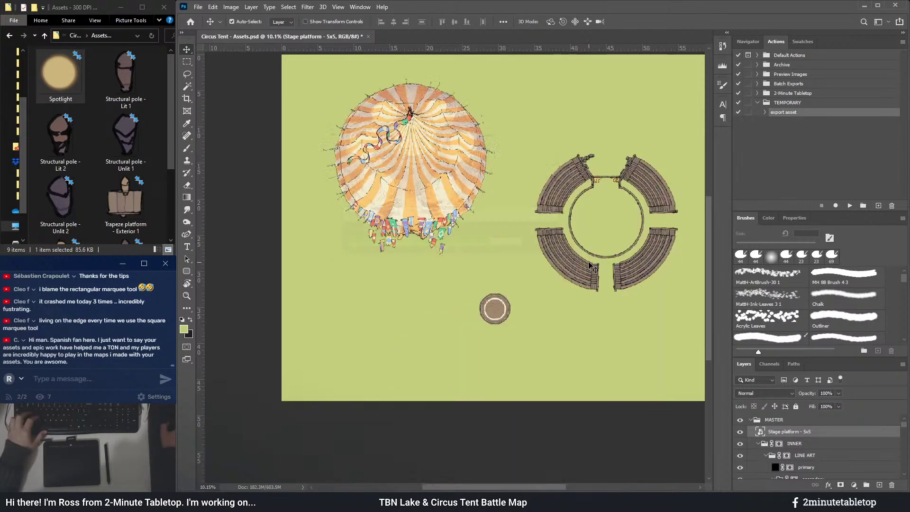
{"action": "key", "text": "ctrl+0"}
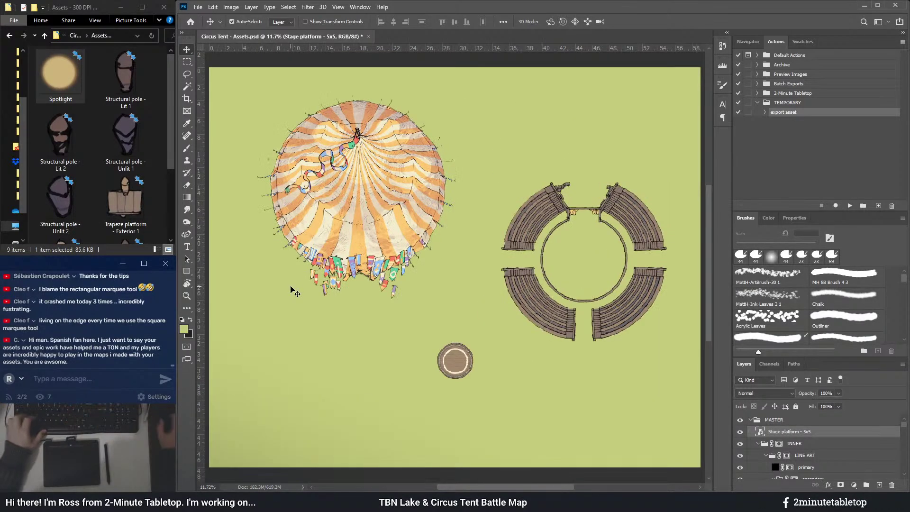
{"action": "key", "text": "Delete"}
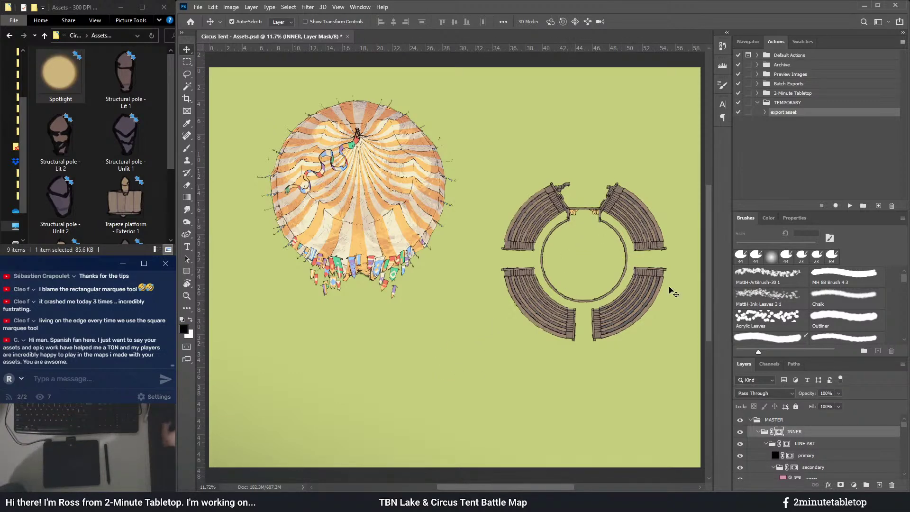
- Add a Brightness/Contrast adjustment layer directly above the WATERCOLOR group in COLOR, with contrast set to 22
{"action": "scroll", "coordinate": [662, 274], "scroll_direction": "up", "scroll_amount": 2}
{"action": "scroll", "coordinate": [658, 303], "scroll_direction": "down", "scroll_amount": 1}
{"action": "scroll", "coordinate": [659, 315], "scroll_direction": "up", "scroll_amount": 2}
{"action": "scroll", "coordinate": [818, 446], "scroll_direction": "down", "scroll_amount": 4}
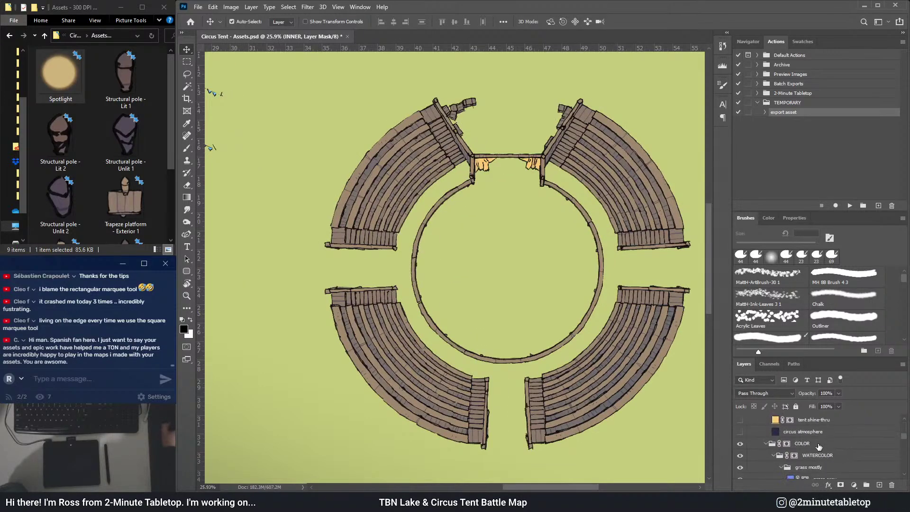
{"action": "left_click", "coordinate": [821, 458]}
{"action": "left_click", "coordinate": [854, 485]}
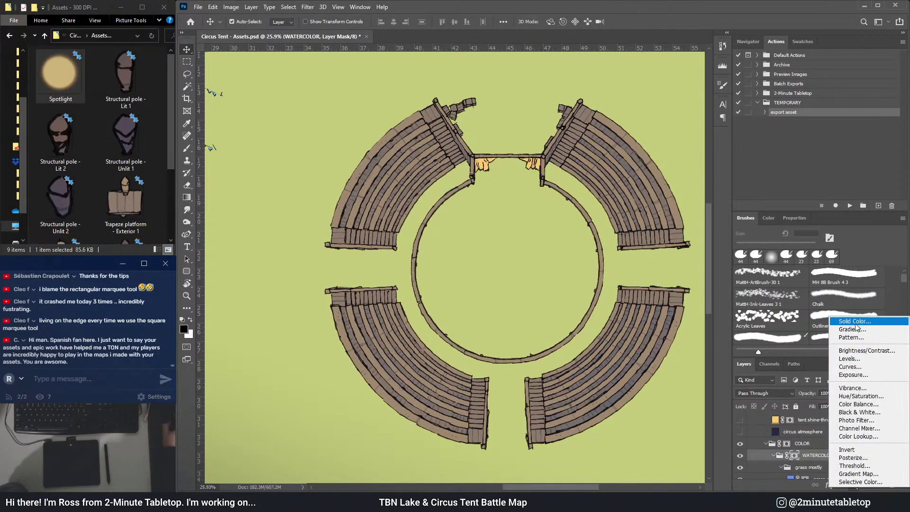
{"action": "left_click", "coordinate": [858, 351]}
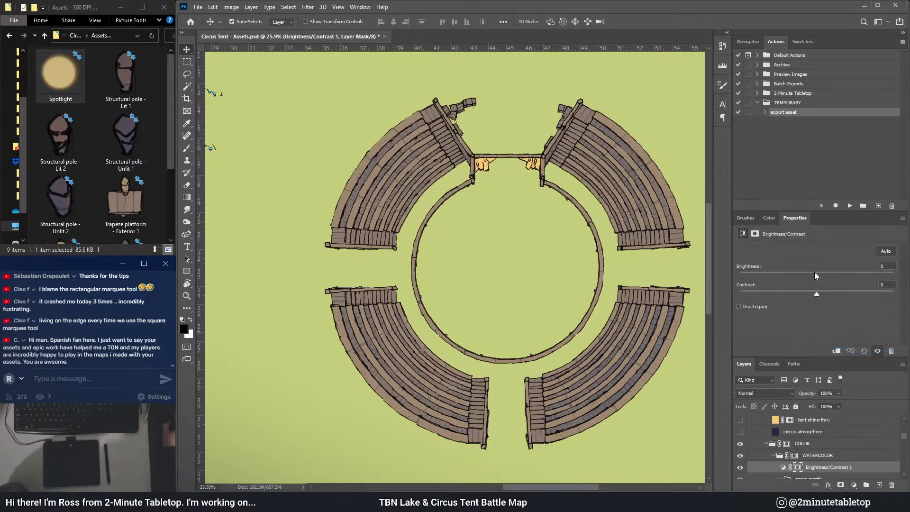
{"action": "left_click_drag", "start_coordinate": [790, 277], "coordinate": [804, 288]}
{"action": "left_click_drag", "start_coordinate": [827, 467], "coordinate": [826, 450]}
{"action": "left_click_drag", "start_coordinate": [811, 276], "coordinate": [813, 274]}
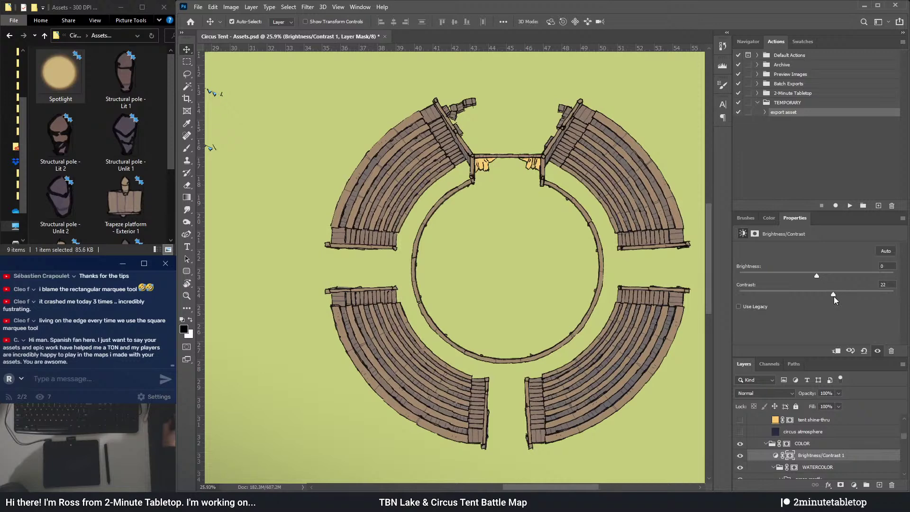
- Compare the artwork with and without the contrast adjustment, delete that layer's mask and save the document
{"action": "scroll", "coordinate": [531, 300], "scroll_direction": "down", "scroll_amount": 3}
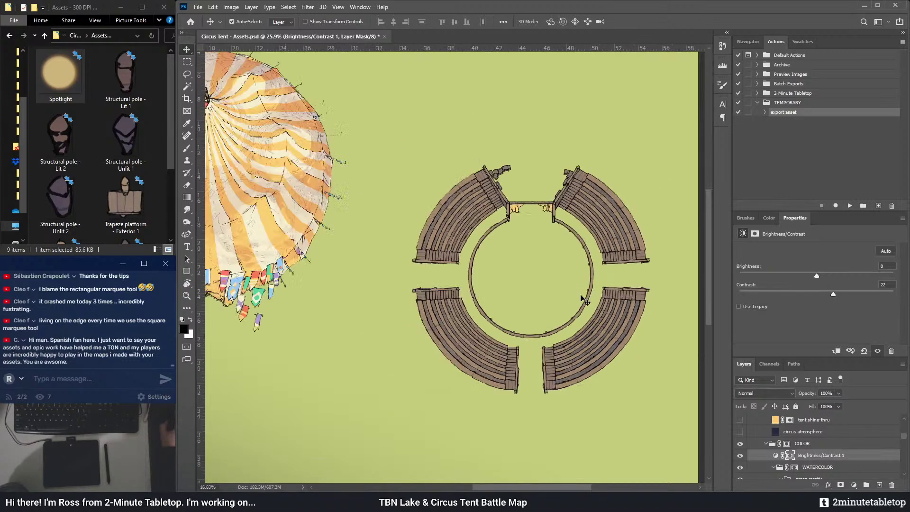
{"action": "left_click", "coordinate": [740, 457]}
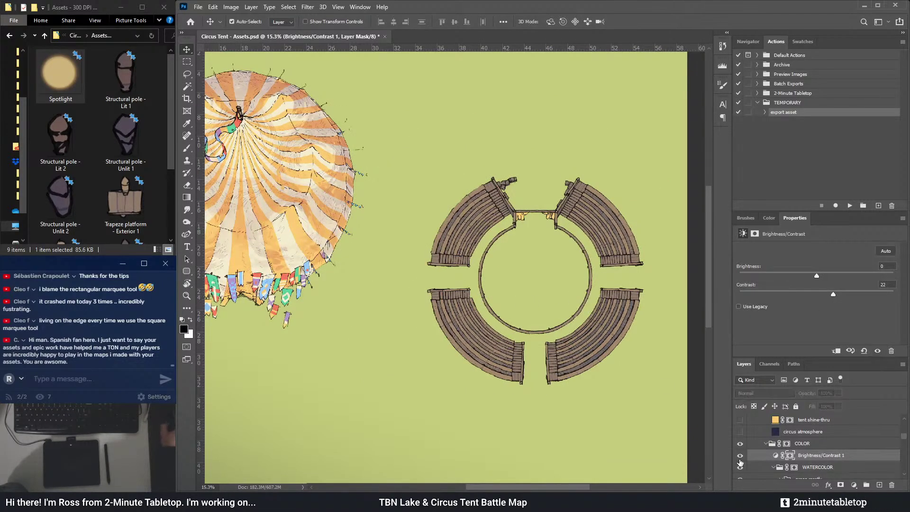
{"action": "right_click", "coordinate": [793, 454]}
{"action": "left_click", "coordinate": [815, 384]}
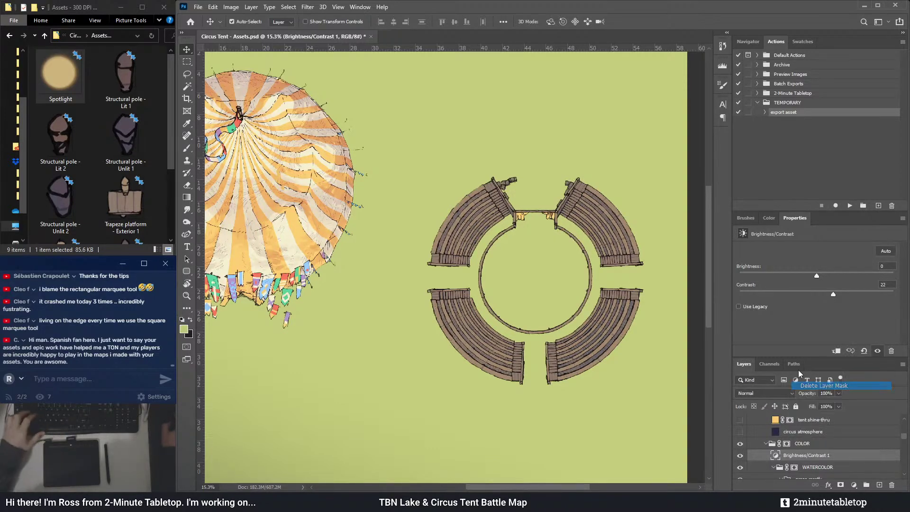
{"action": "left_click", "coordinate": [187, 62]}
{"action": "key", "text": "ctrl+s"}
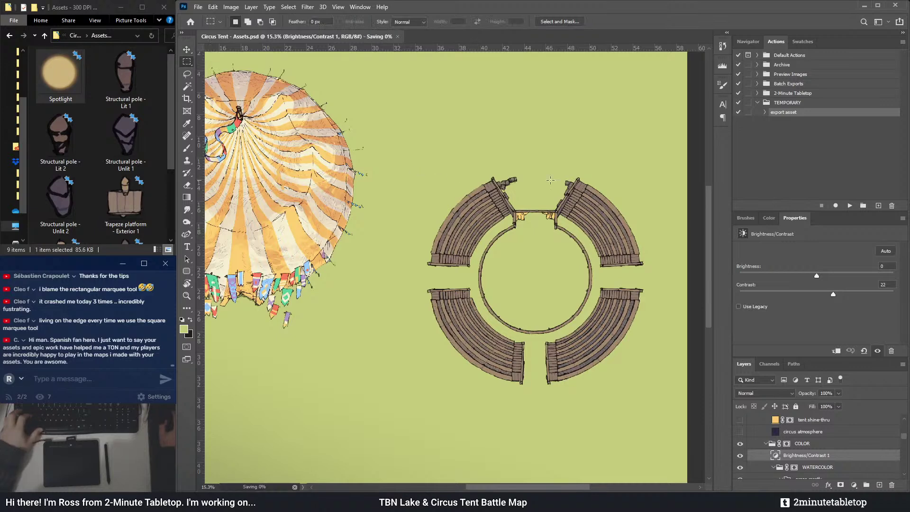
- Mask the Brightness/Contrast 1 adjustment so that it affects only a rectangular area around the whole seating ring
{"action": "left_click_drag", "start_coordinate": [399, 153], "coordinate": [610, 362]}
{"action": "left_click_drag", "start_coordinate": [651, 396], "coordinate": [653, 401]}
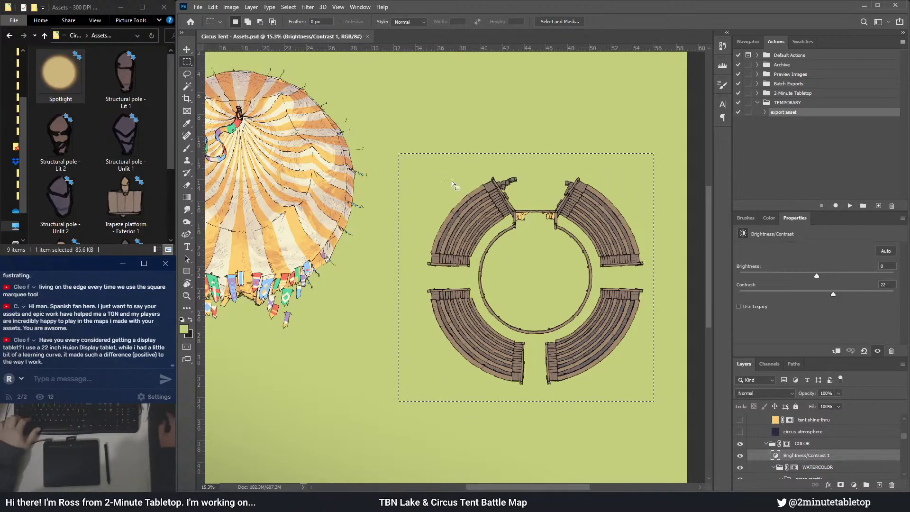
{"action": "left_click", "coordinate": [841, 485]}
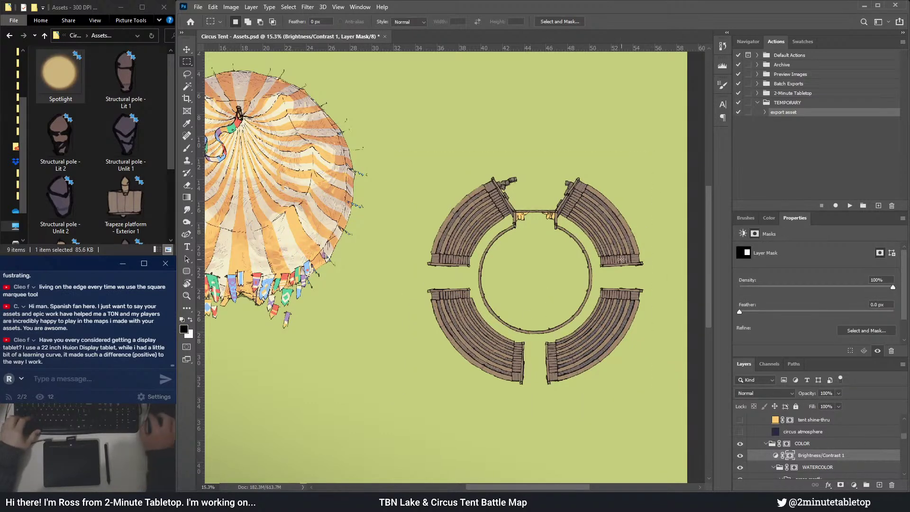
{"action": "scroll", "coordinate": [621, 260], "scroll_direction": "down", "scroll_amount": 1}
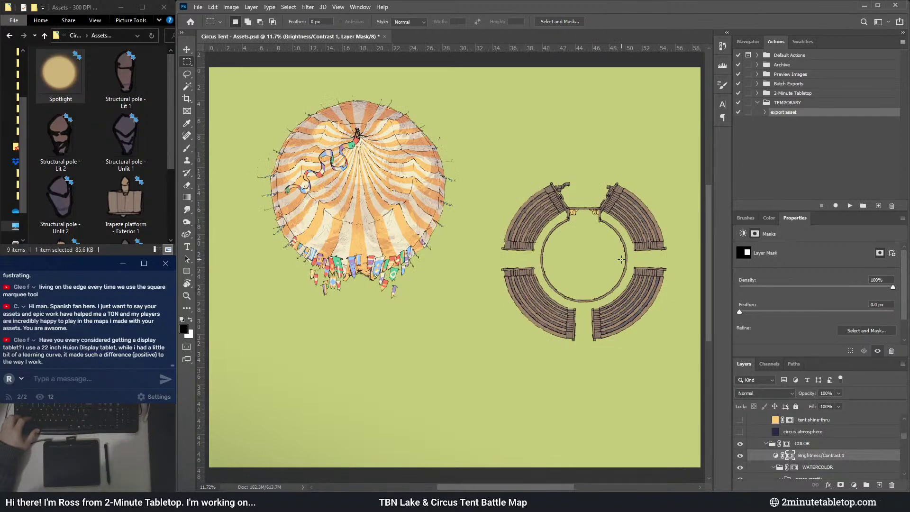
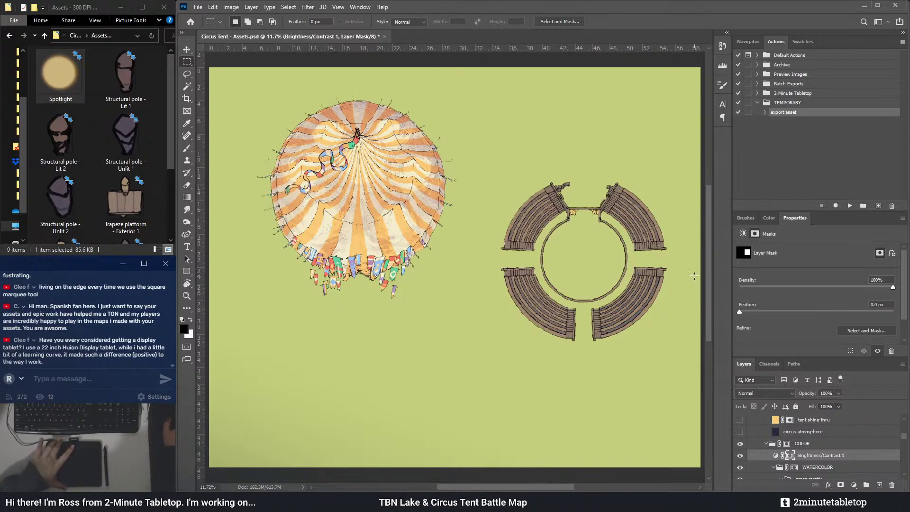
- Inspect the curtained entrance of the seating ring, target the INNER group's mask with the Brush tool and save the document
{"action": "left_click_drag", "start_coordinate": [488, 489], "coordinate": [487, 489]}
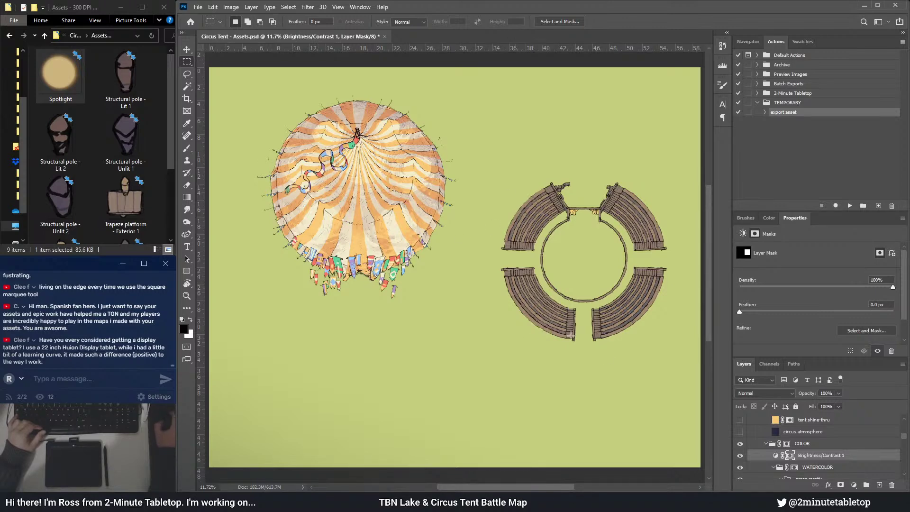
{"action": "scroll", "coordinate": [653, 201], "scroll_direction": "up", "scroll_amount": 1}
{"action": "scroll", "coordinate": [588, 208], "scroll_direction": "up", "scroll_amount": 5}
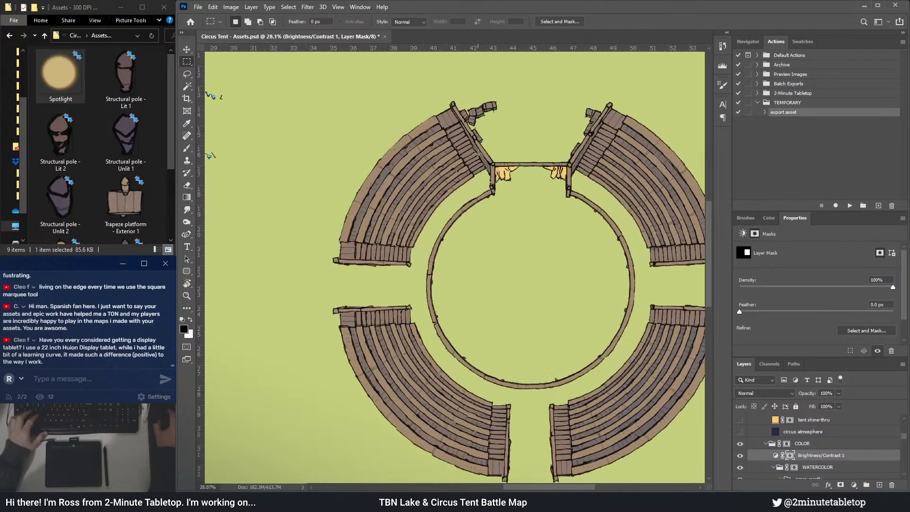
{"action": "scroll", "coordinate": [497, 96], "scroll_direction": "up", "scroll_amount": 2}
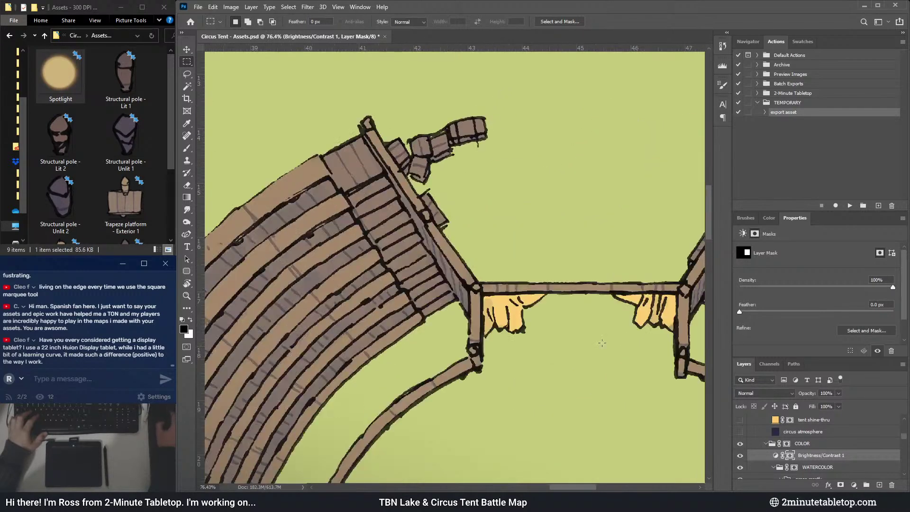
{"action": "scroll", "coordinate": [796, 445], "scroll_direction": "up", "scroll_amount": 5}
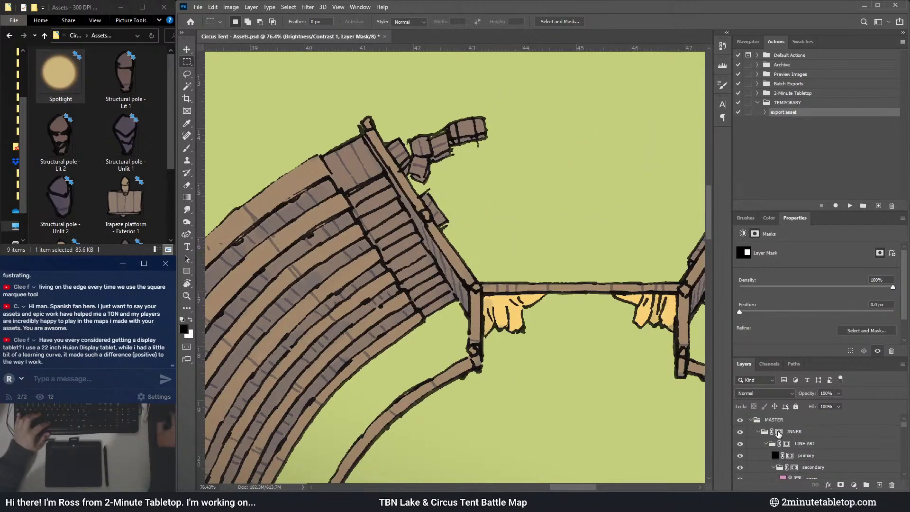
{"action": "left_click", "coordinate": [777, 432]}
{"action": "key", "text": "b"}
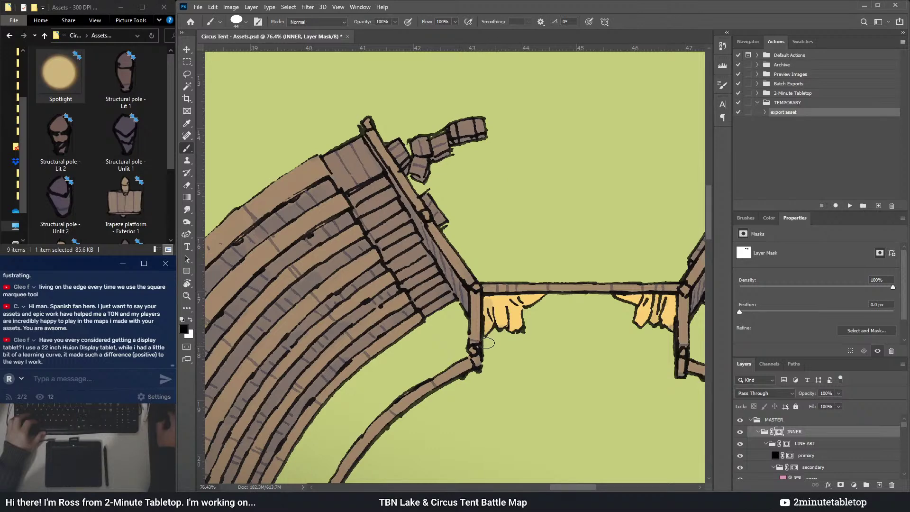
{"action": "key", "text": "x"}
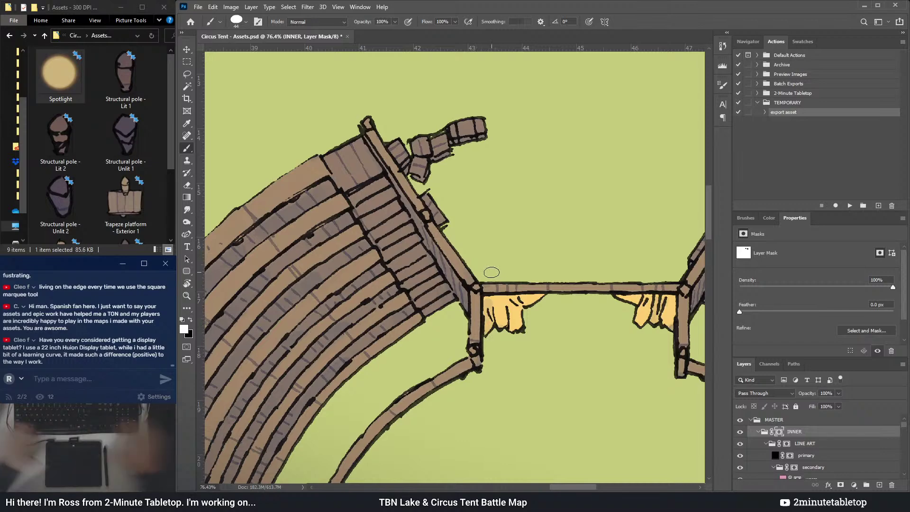
{"action": "key", "text": "ctrl+0"}
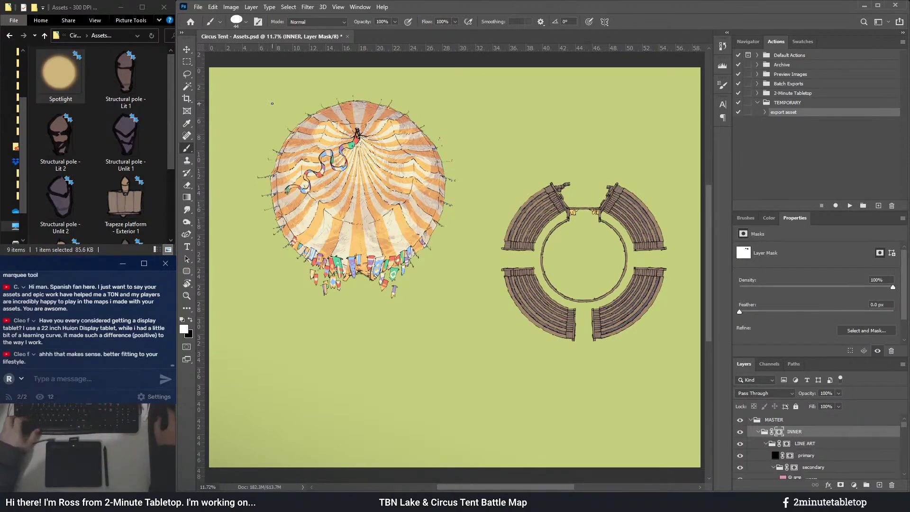
{"action": "key", "text": "ctrl+s"}
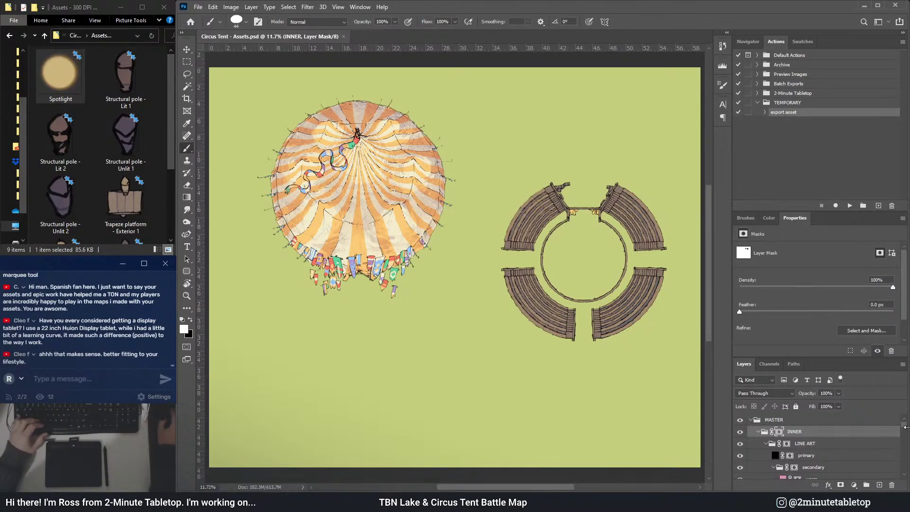
- Select a rectangle around the complete seating ring with black as foreground colour and run the export asset action
{"action": "left_click", "coordinate": [186, 63]}
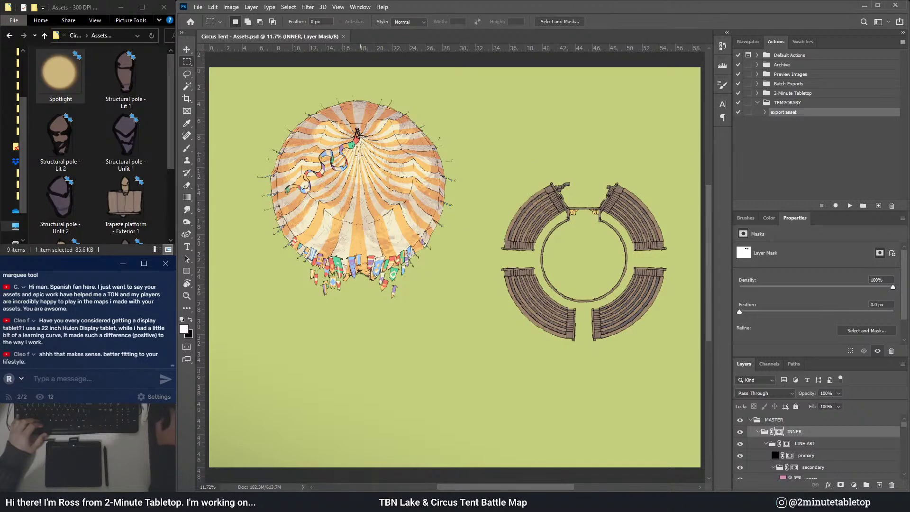
{"action": "scroll", "coordinate": [667, 277], "scroll_direction": "up", "scroll_amount": 3}
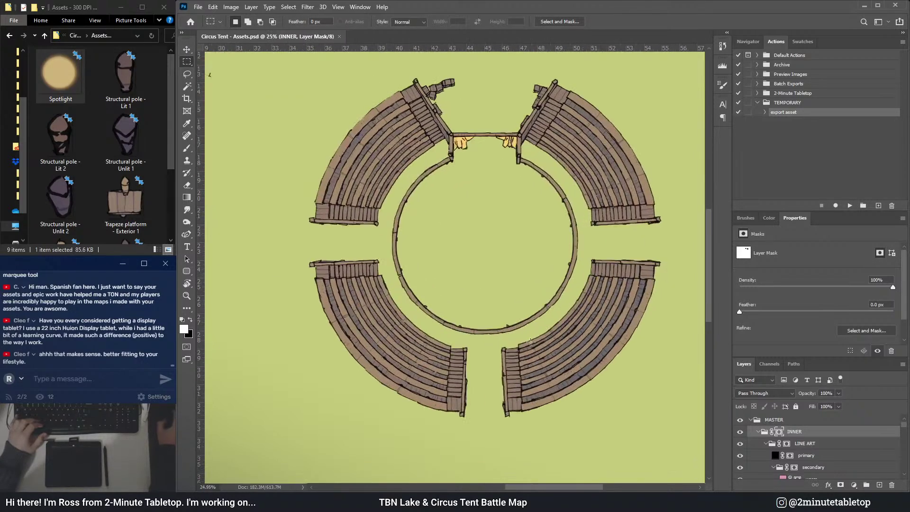
{"action": "key", "text": "x"}
{"action": "scroll", "coordinate": [429, 143], "scroll_direction": "down", "scroll_amount": 2}
{"action": "left_click_drag", "start_coordinate": [320, 97], "coordinate": [653, 416]}
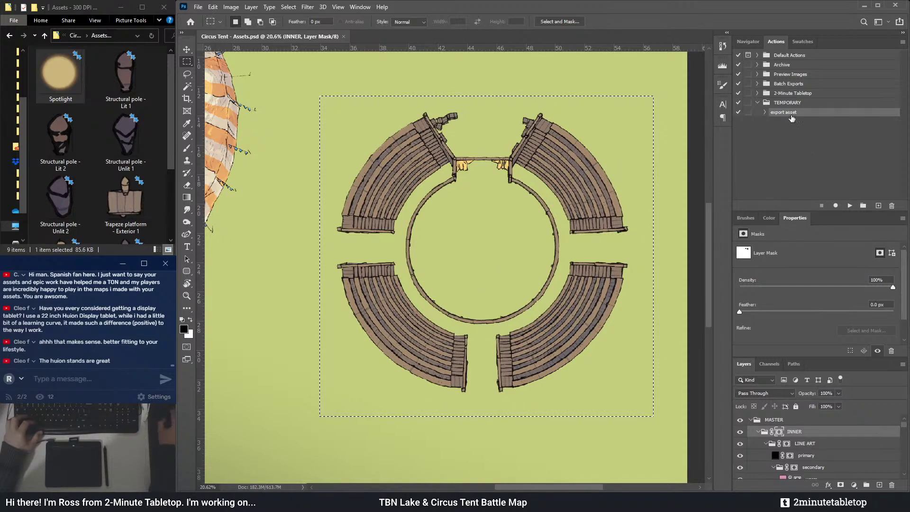
{"action": "left_click", "coordinate": [849, 205]}
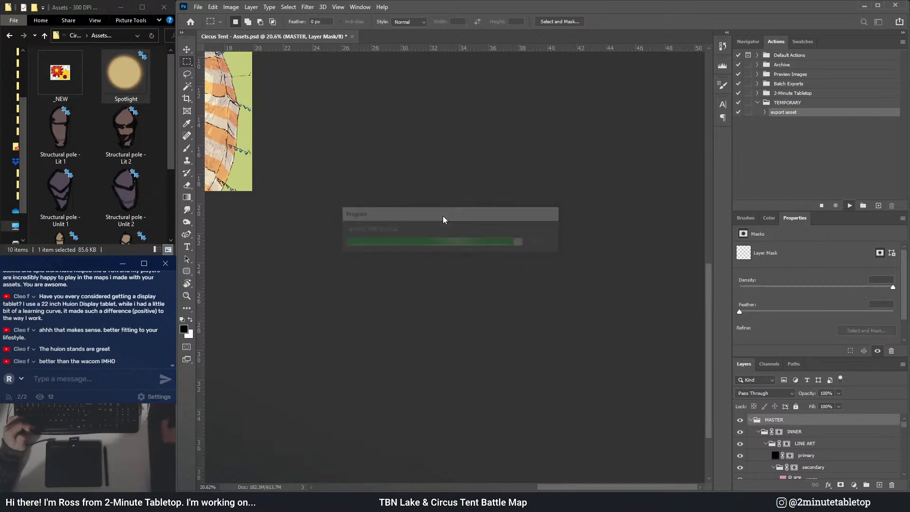
- Check the canvas around the tent and seating ring, and undo the export action's change to the INNER mask
{"action": "scroll", "coordinate": [388, 110], "scroll_direction": "up", "scroll_amount": 3}
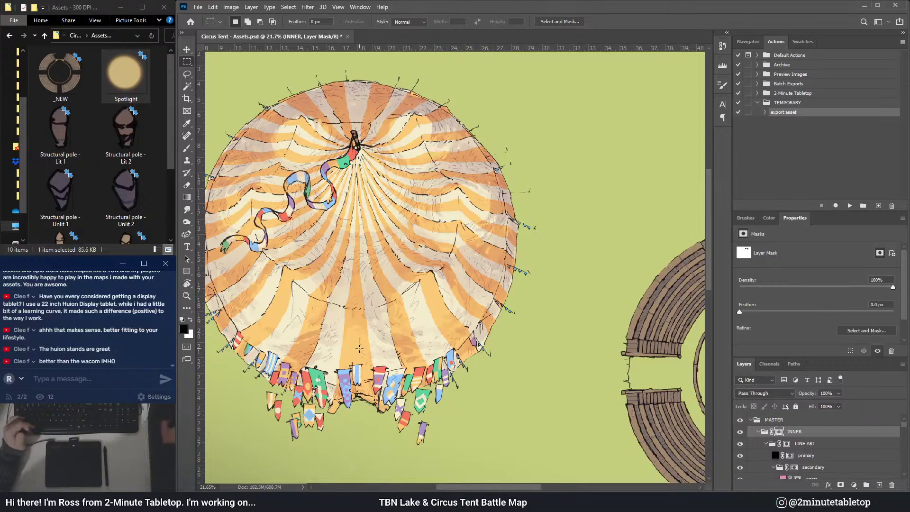
{"action": "scroll", "coordinate": [473, 273], "scroll_direction": "down", "scroll_amount": 2}
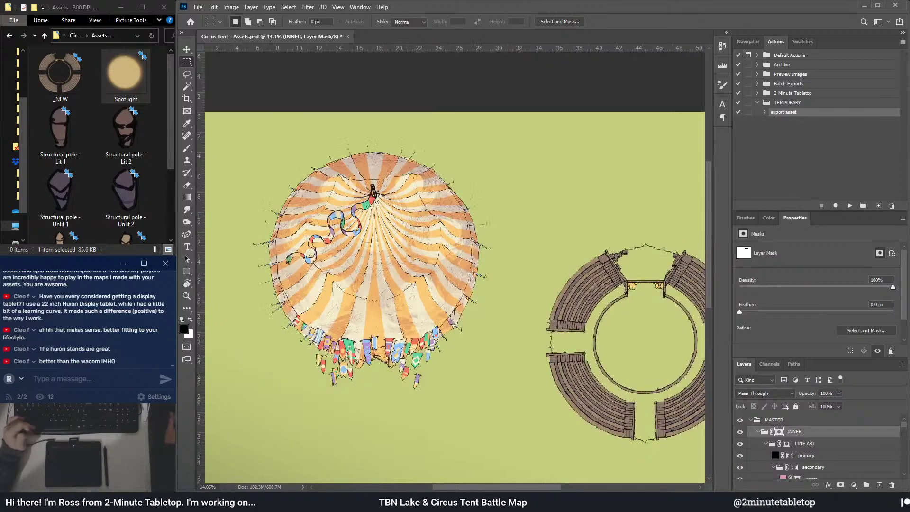
{"action": "scroll", "coordinate": [574, 313], "scroll_direction": "down", "scroll_amount": 2}
{"action": "scroll", "coordinate": [575, 312], "scroll_direction": "up", "scroll_amount": 5}
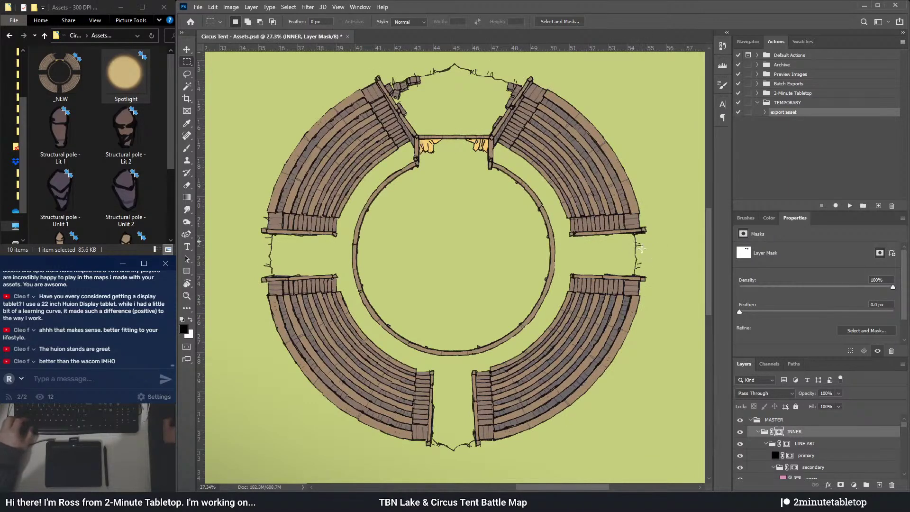
{"action": "key", "text": "ctrl+a"}
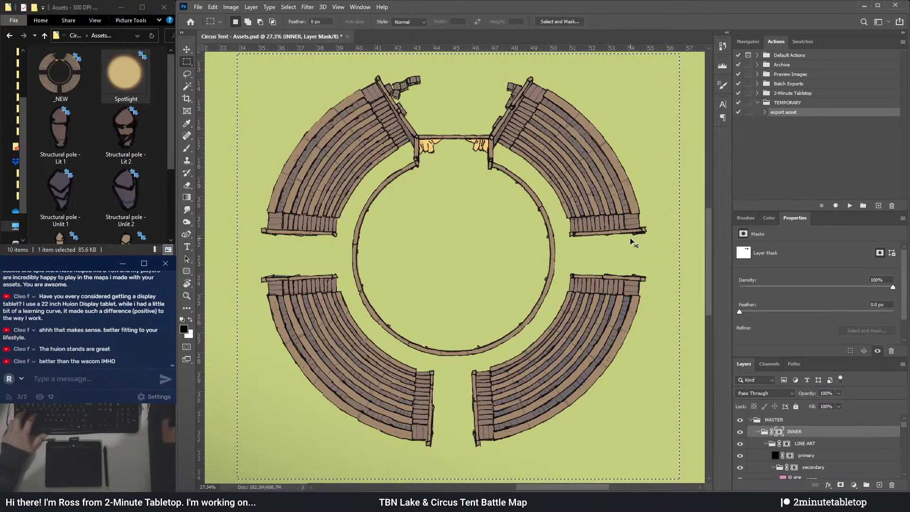
- Rename the exported _NEW file in the assets folder as "Grand stands - Arena"
{"action": "left_click", "coordinate": [59, 84]}
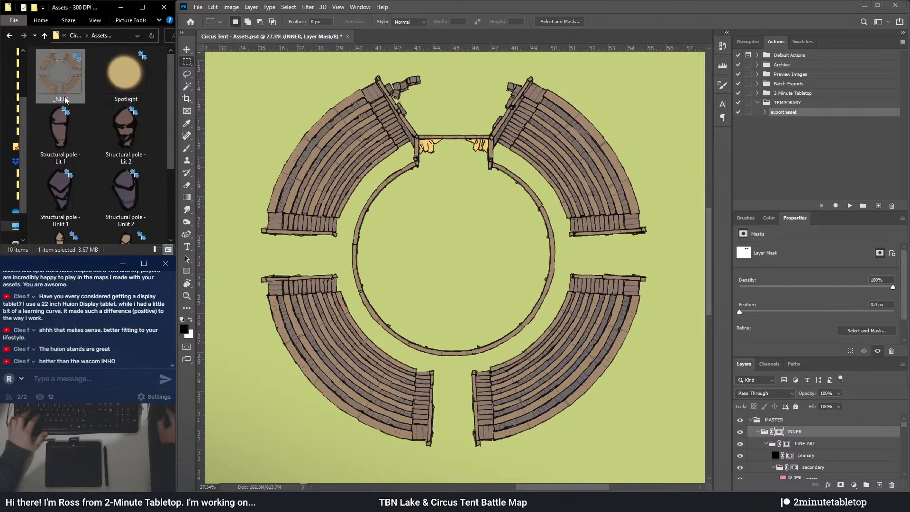
{"action": "left_click", "coordinate": [59, 99]}
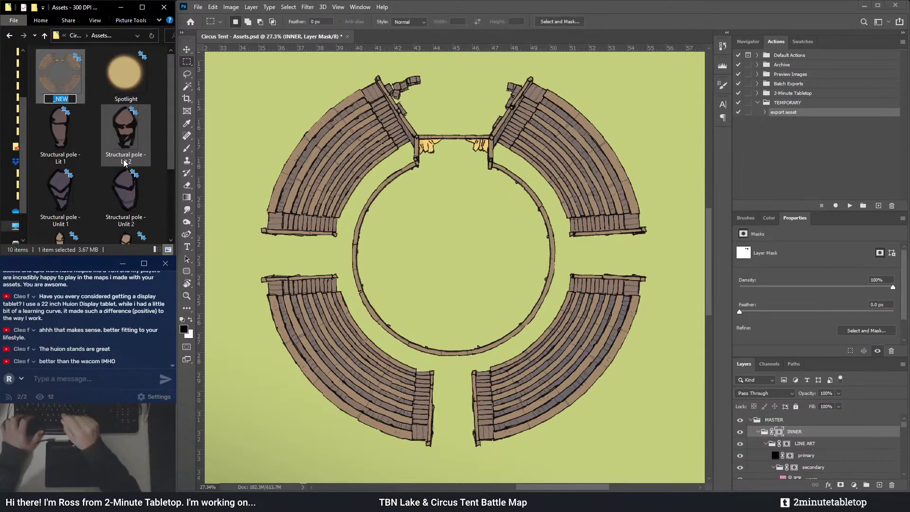
{"action": "type", "text": "Grand stand"}
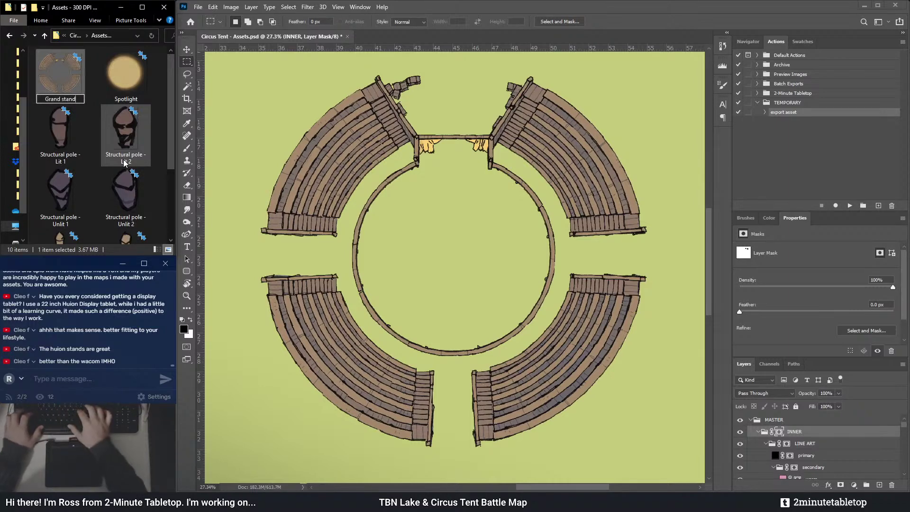
{"action": "type", "text": "s"}
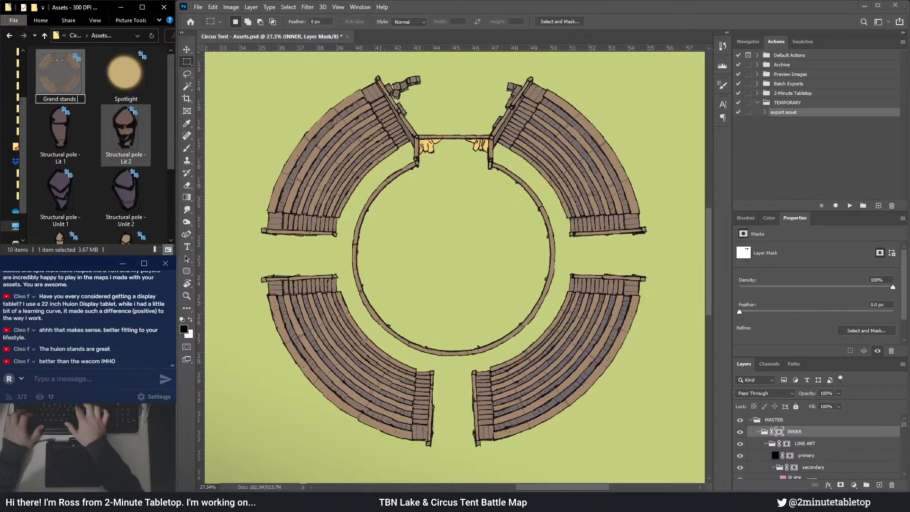
{"action": "type", "text": " - Arena"}
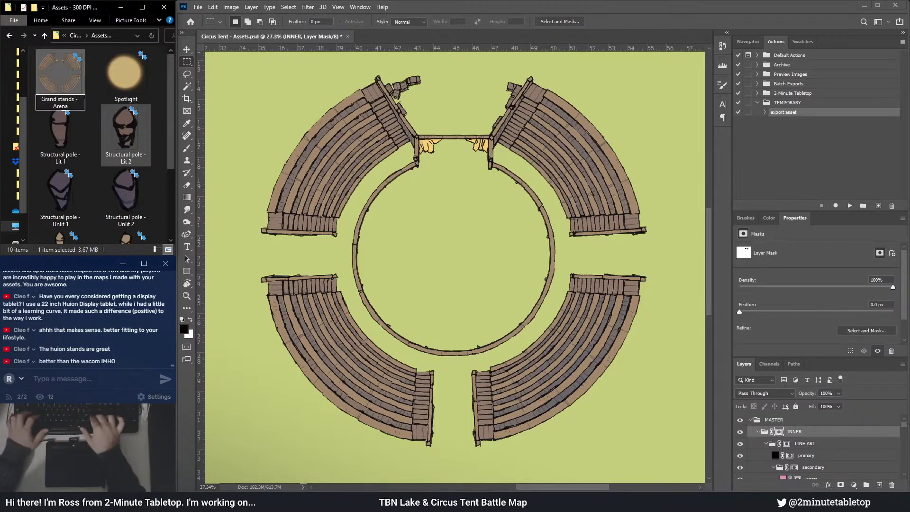
{"action": "key", "text": "Return"}
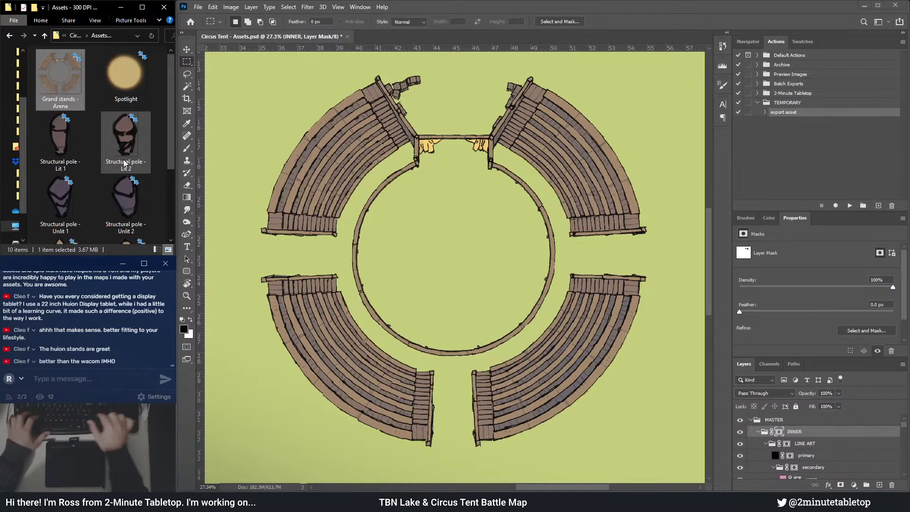
- Lasso the lower-left stand of the seating ring, make white the foreground colour and run the export asset action
{"action": "left_click", "coordinate": [353, 182]}
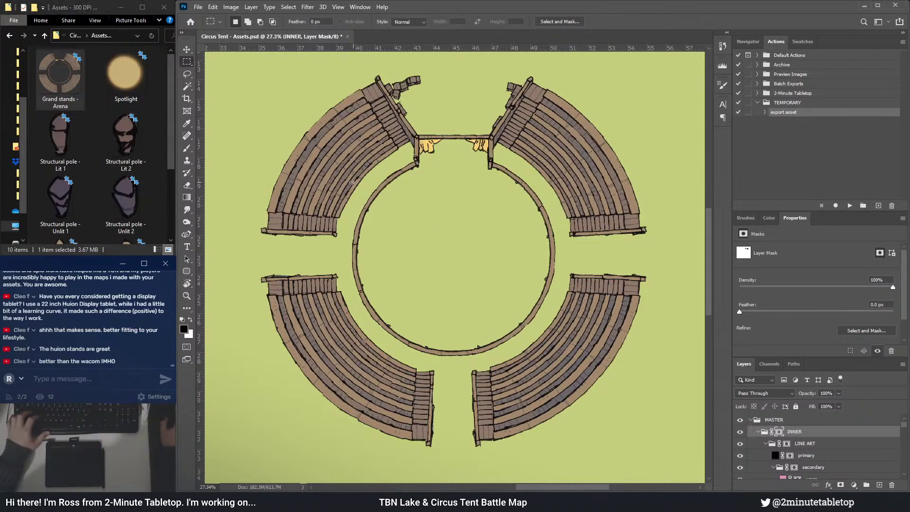
{"action": "left_click", "coordinate": [188, 75]}
{"action": "mouse_move", "coordinate": [271, 391]}
{"action": "left_mouse_down"}
{"action": "mouse_move", "coordinate": [350, 459]}
{"action": "mouse_move", "coordinate": [441, 461]}
{"action": "left_mouse_up"}
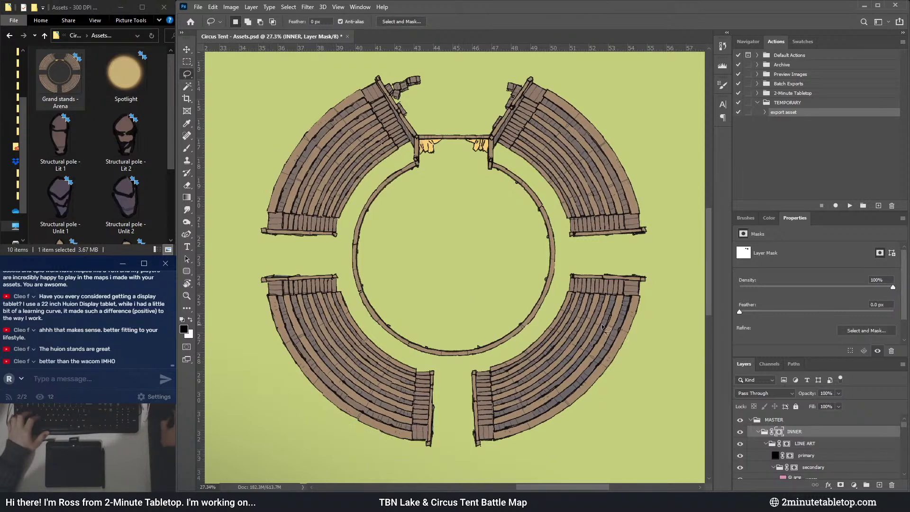
{"action": "left_click", "coordinate": [332, 269]}
{"action": "mouse_move", "coordinate": [450, 368]}
{"action": "left_mouse_down"}
{"action": "mouse_move", "coordinate": [382, 345]}
{"action": "mouse_move", "coordinate": [343, 270]}
{"action": "mouse_move", "coordinate": [307, 255]}
{"action": "mouse_move", "coordinate": [257, 257]}
{"action": "mouse_move", "coordinate": [257, 330]}
{"action": "mouse_move", "coordinate": [358, 458]}
{"action": "left_mouse_up"}
{"action": "left_click_drag", "start_coordinate": [440, 452], "coordinate": [439, 458]}
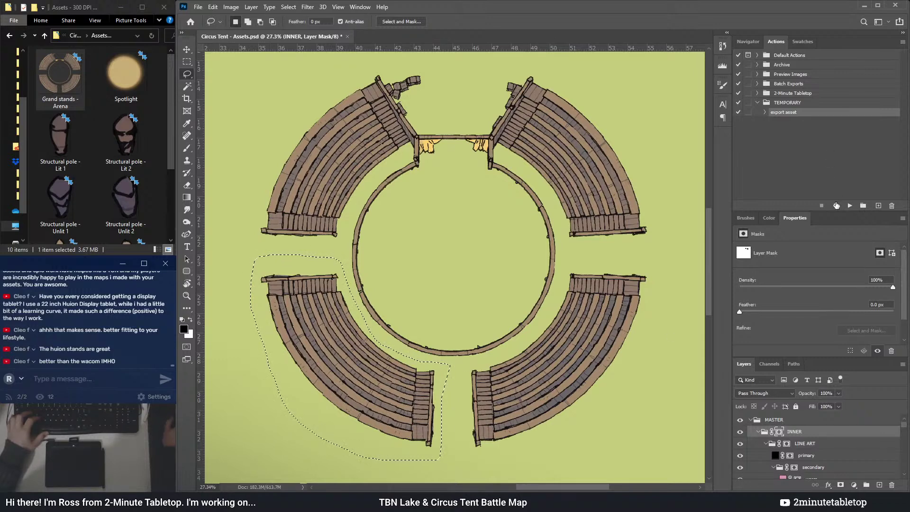
{"action": "key", "text": "x"}
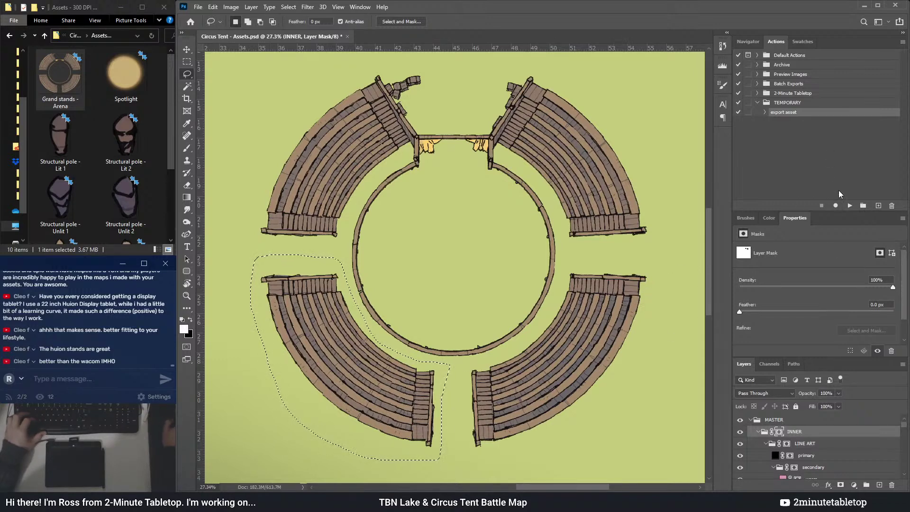
{"action": "left_click", "coordinate": [850, 205]}
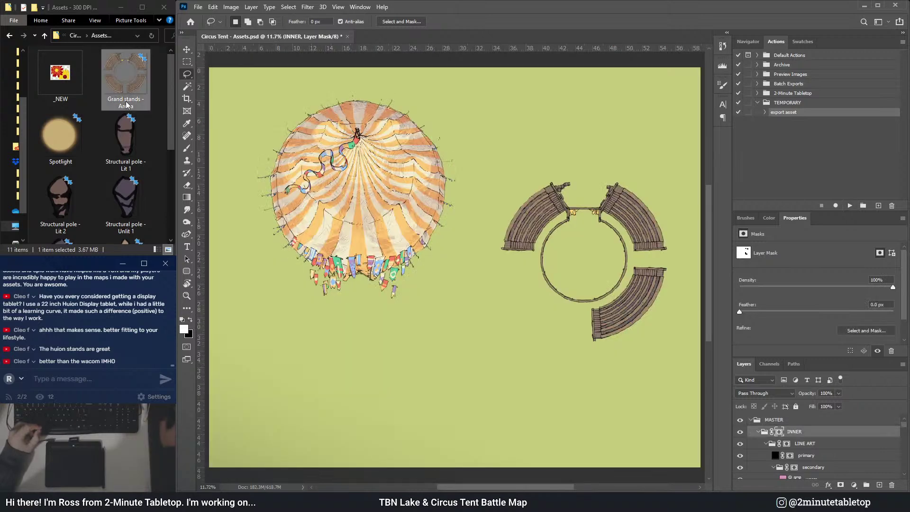
- Rename the newly exported _NEW file of the single curved stand as "Grand stand 1"
{"action": "left_click", "coordinate": [66, 99]}
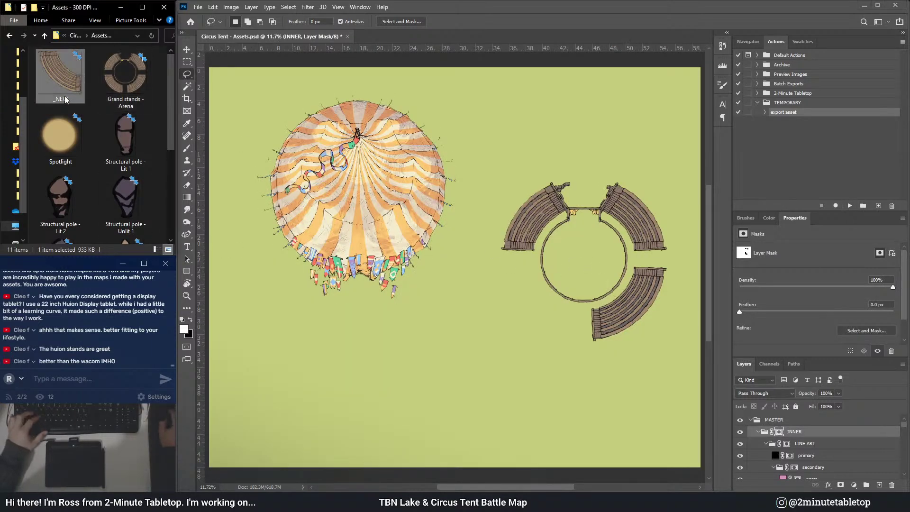
{"action": "left_click", "coordinate": [61, 99]}
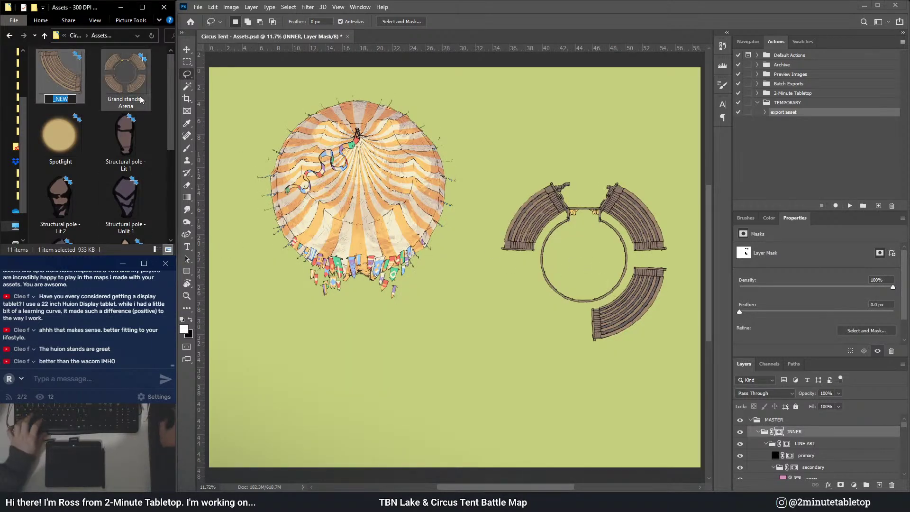
{"action": "type", "text": "Grand "}
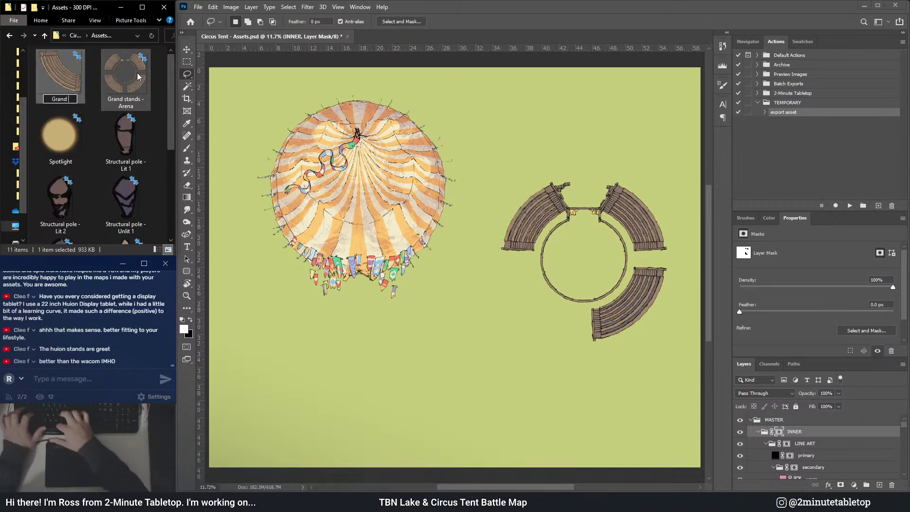
{"action": "type", "text": "stand"}
{"action": "key", "text": "ctrl+a"}
{"action": "key", "text": "End"}
{"action": "type", "text": "1"}
{"action": "key", "text": "Return"}
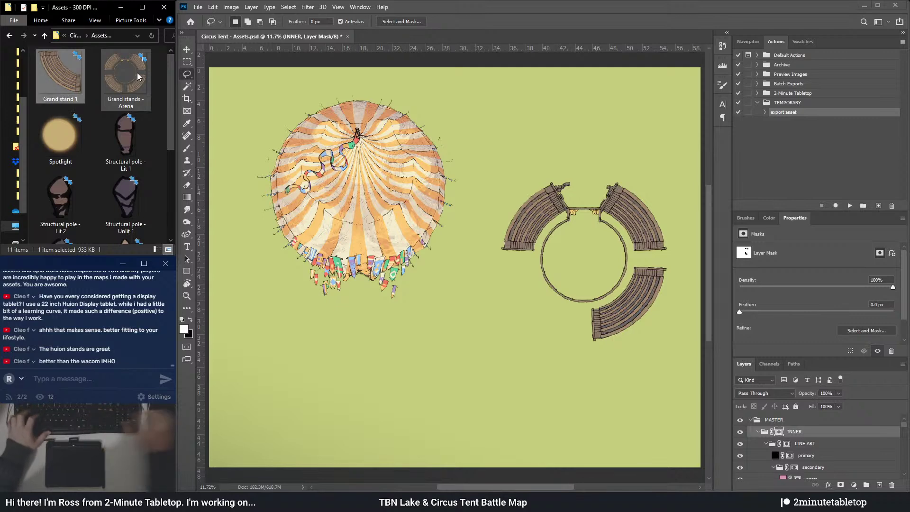
- Lasso the lower-right stand of the seating ring and run the export asset action
{"action": "left_click", "coordinate": [559, 279]}
{"action": "scroll", "coordinate": [559, 280], "scroll_direction": "up", "scroll_amount": 5}
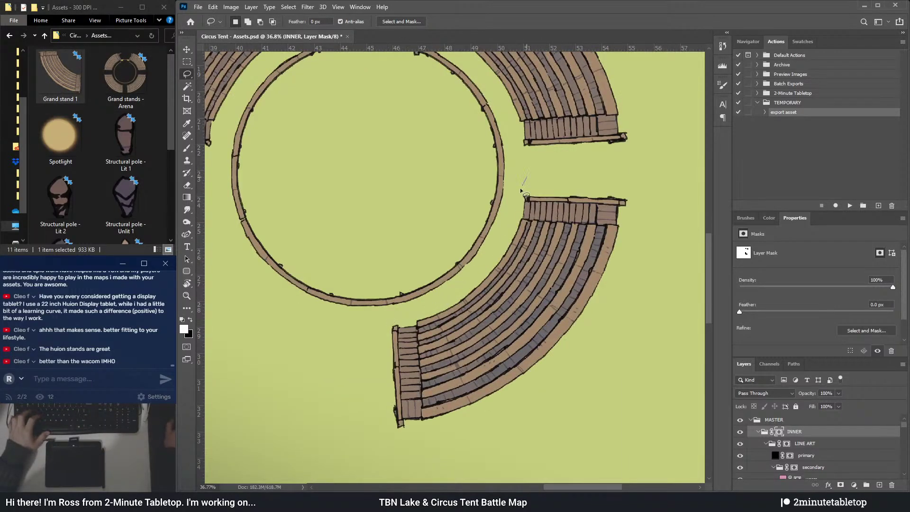
{"action": "mouse_move", "coordinate": [469, 277]}
{"action": "left_mouse_down"}
{"action": "mouse_move", "coordinate": [372, 327]}
{"action": "mouse_move", "coordinate": [379, 432]}
{"action": "mouse_move", "coordinate": [473, 440]}
{"action": "mouse_move", "coordinate": [614, 337]}
{"action": "mouse_move", "coordinate": [636, 239]}
{"action": "mouse_move", "coordinate": [621, 177]}
{"action": "left_mouse_up"}
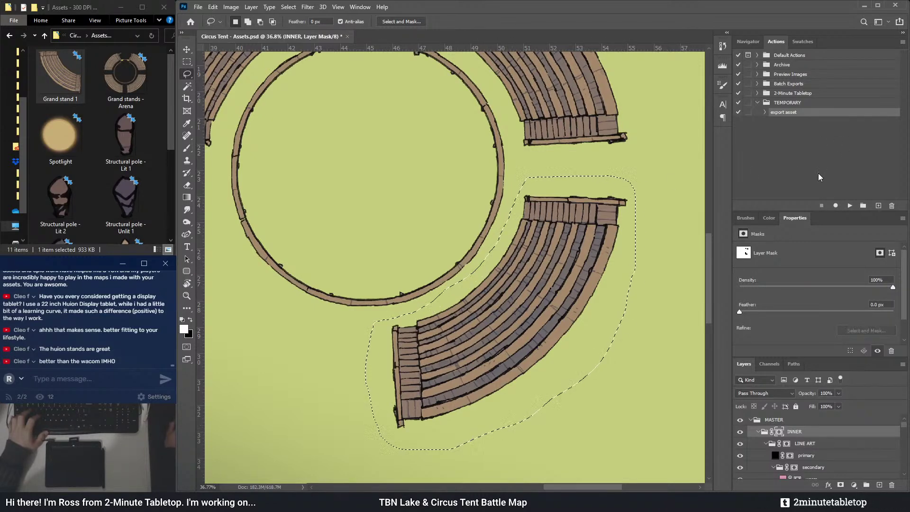
{"action": "left_click", "coordinate": [849, 205]}
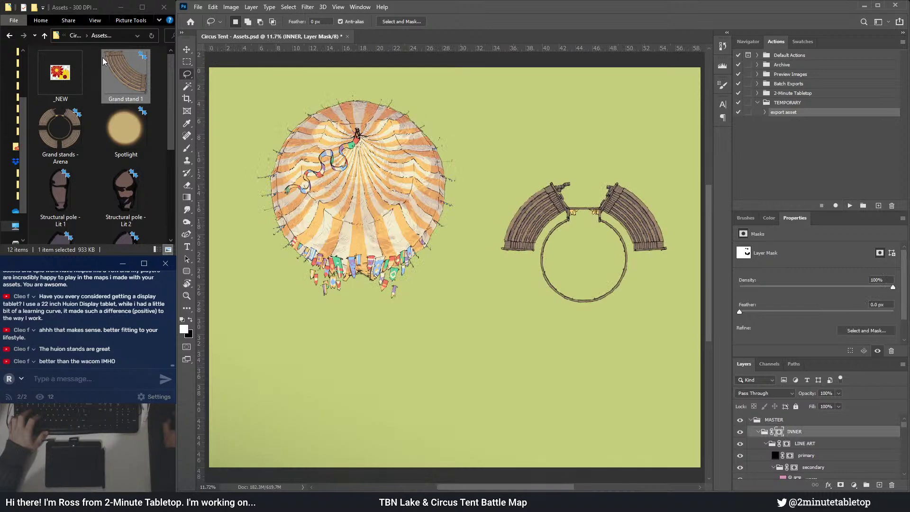
- Rename the newly exported _NEW file of the lower-right stand as "Grand stand 2"
{"action": "left_click", "coordinate": [60, 76]}
{"action": "left_click", "coordinate": [65, 98]}
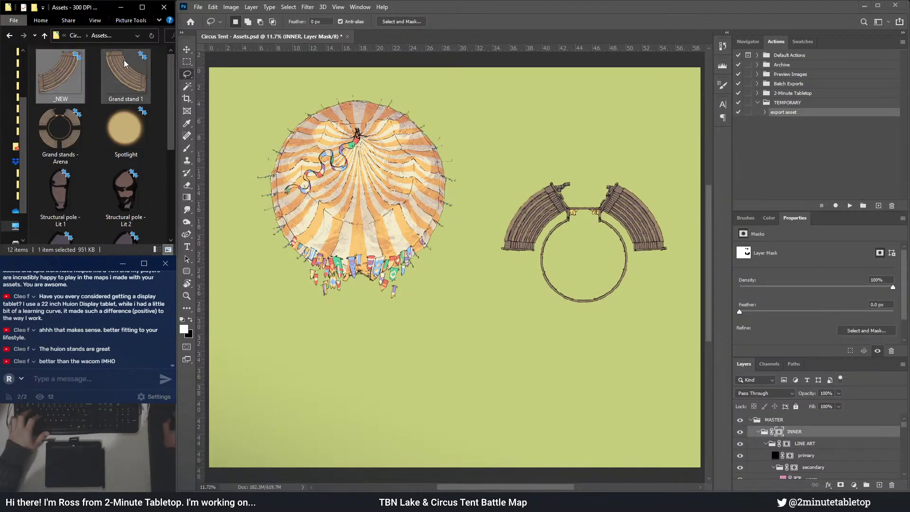
{"action": "type", "text": "Grand stand "}
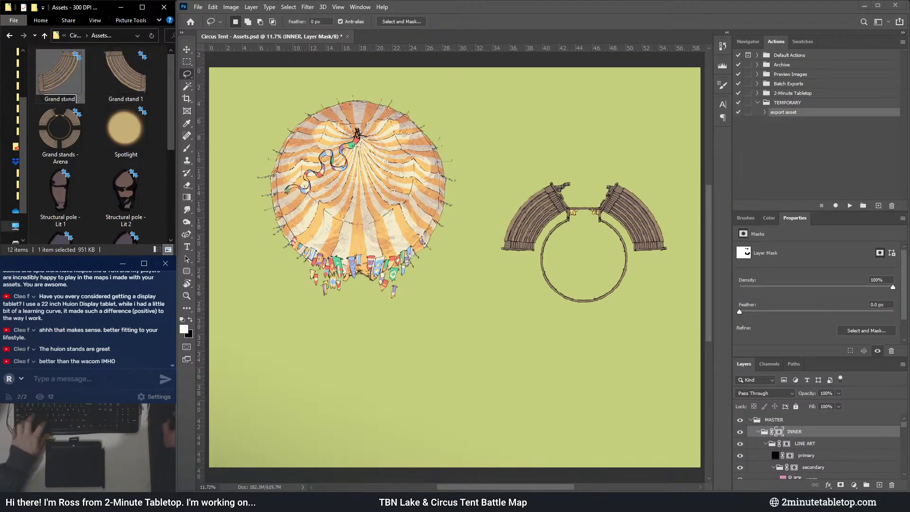
{"action": "type", "text": "2"}
{"action": "key", "text": "Return"}
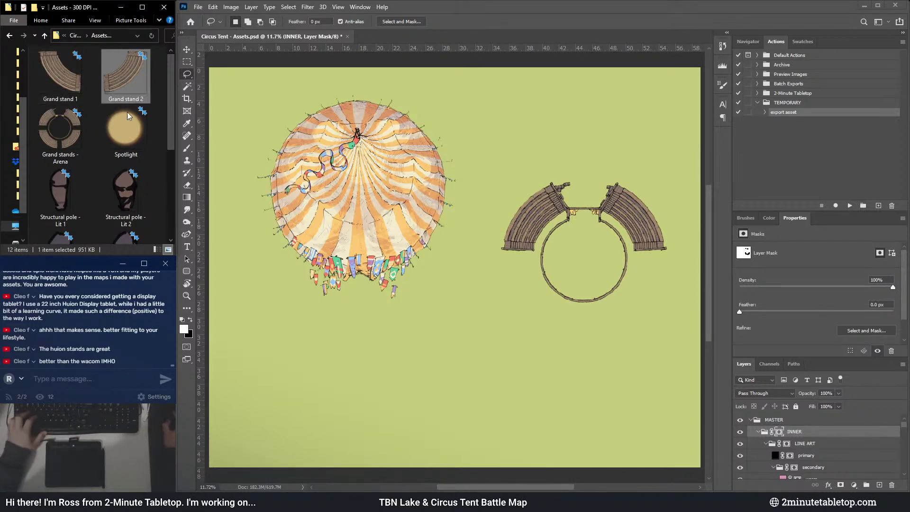
{"action": "key", "text": "Down"}
- Lasso the left end of the circular fence up to where it meets the gateway's left post
{"action": "scroll", "coordinate": [603, 237], "scroll_direction": "up", "scroll_amount": 5}
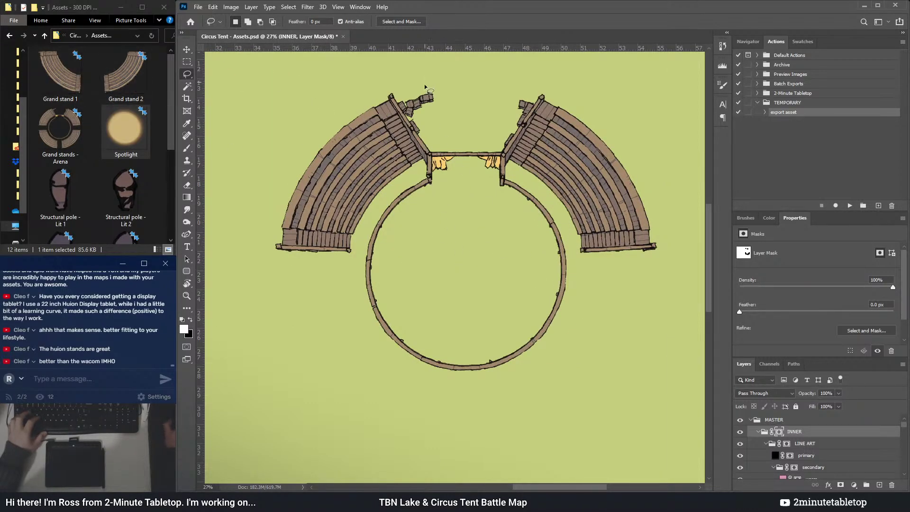
{"action": "scroll", "coordinate": [579, 205], "scroll_direction": "up", "scroll_amount": 1}
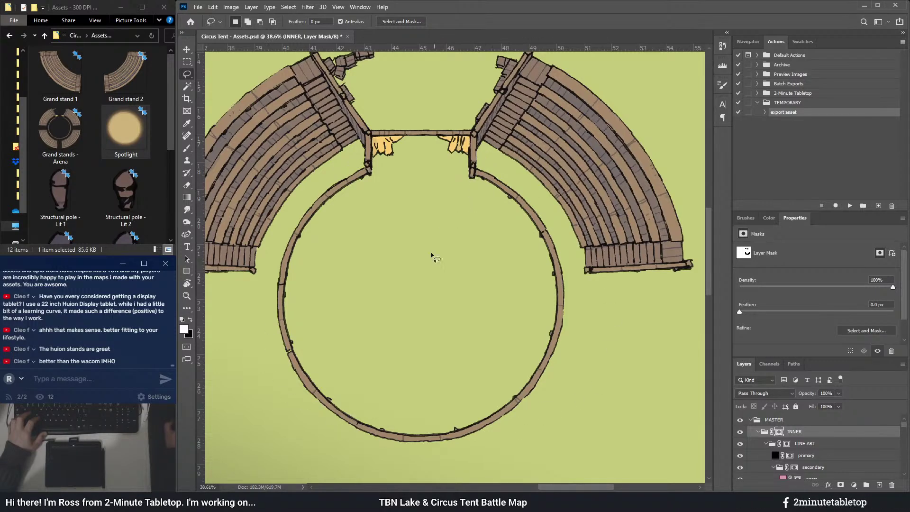
{"action": "scroll", "coordinate": [406, 414], "scroll_direction": "up", "scroll_amount": 2}
{"action": "scroll", "coordinate": [446, 284], "scroll_direction": "down", "scroll_amount": 3}
{"action": "scroll", "coordinate": [381, 145], "scroll_direction": "up", "scroll_amount": 1}
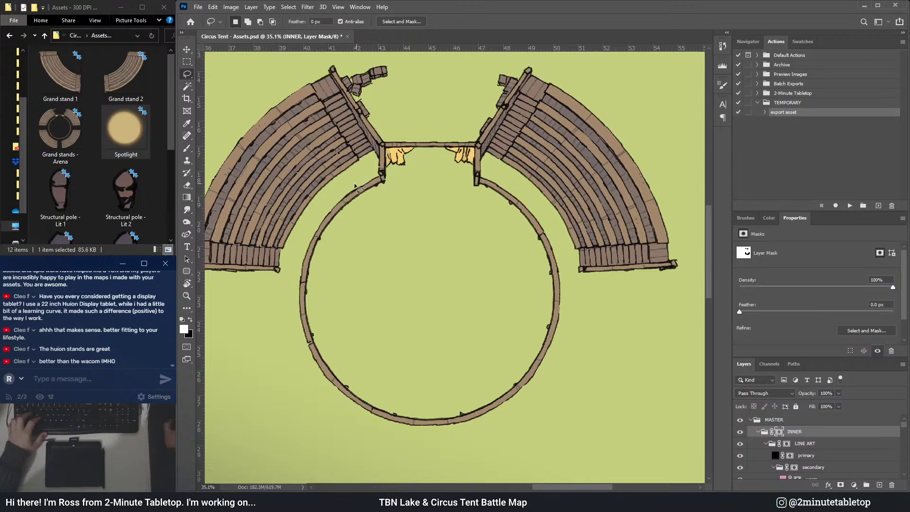
{"action": "scroll", "coordinate": [383, 199], "scroll_direction": "up", "scroll_amount": 3}
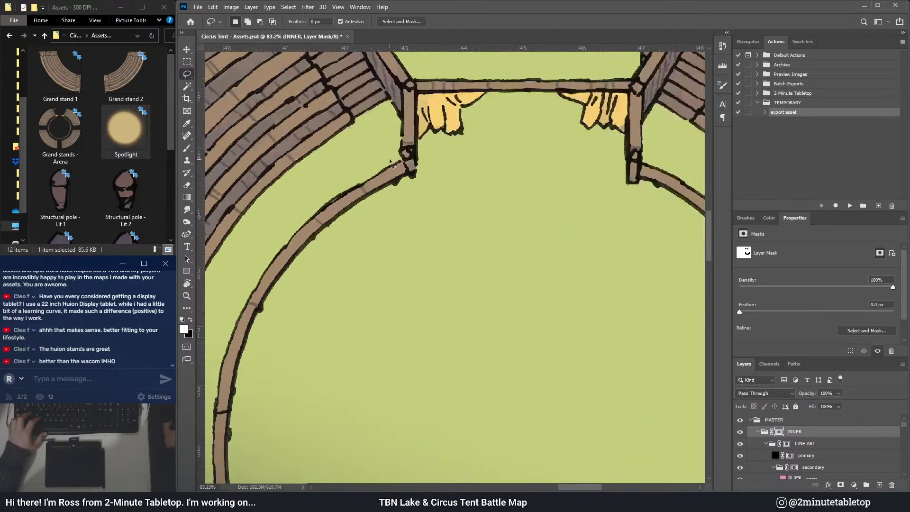
{"action": "scroll", "coordinate": [417, 183], "scroll_direction": "up", "scroll_amount": 4}
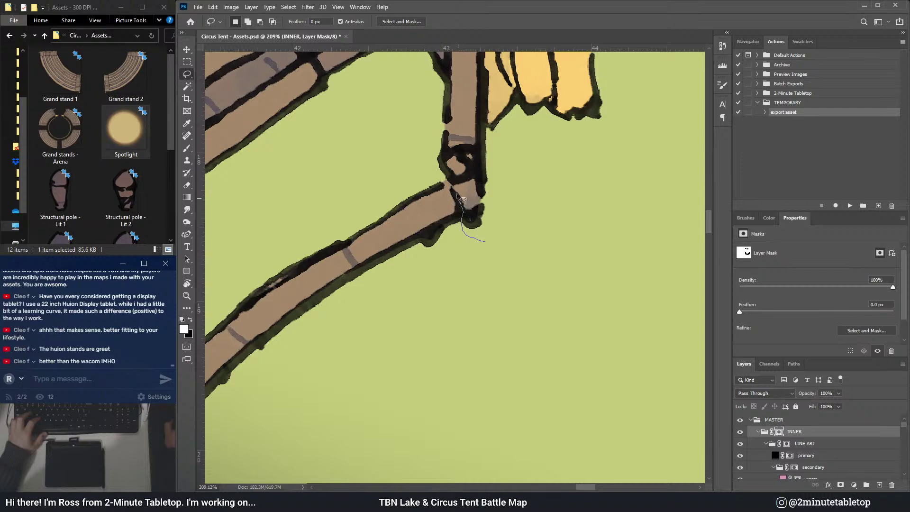
{"action": "left_click_drag", "start_coordinate": [447, 186], "coordinate": [379, 185]}
{"action": "left_click_drag", "start_coordinate": [395, 283], "coordinate": [393, 275]}
{"action": "scroll", "coordinate": [268, 205], "scroll_direction": "down", "scroll_amount": 5}
{"action": "scroll", "coordinate": [660, 196], "scroll_direction": "up", "scroll_amount": 3}
{"action": "scroll", "coordinate": [597, 167], "scroll_direction": "down", "scroll_amount": 4}
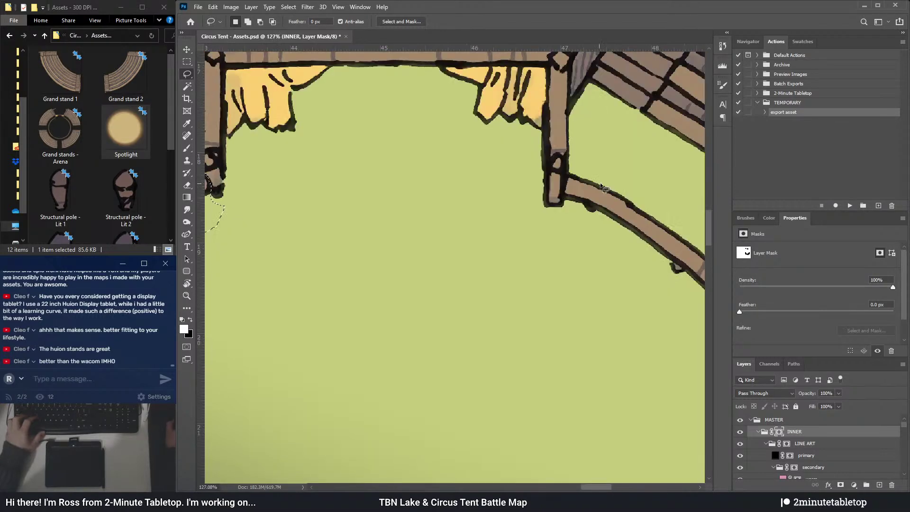
- Extend the selection to include the foot and knot of the gateway's left post
{"action": "scroll", "coordinate": [351, 182], "scroll_direction": "up", "scroll_amount": 6}
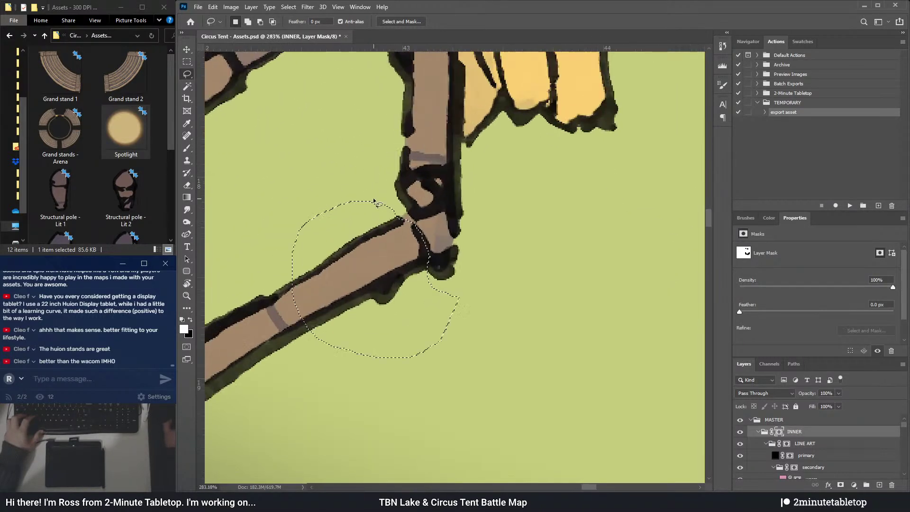
{"action": "left_click_drag", "start_coordinate": [411, 169], "coordinate": [439, 167]}
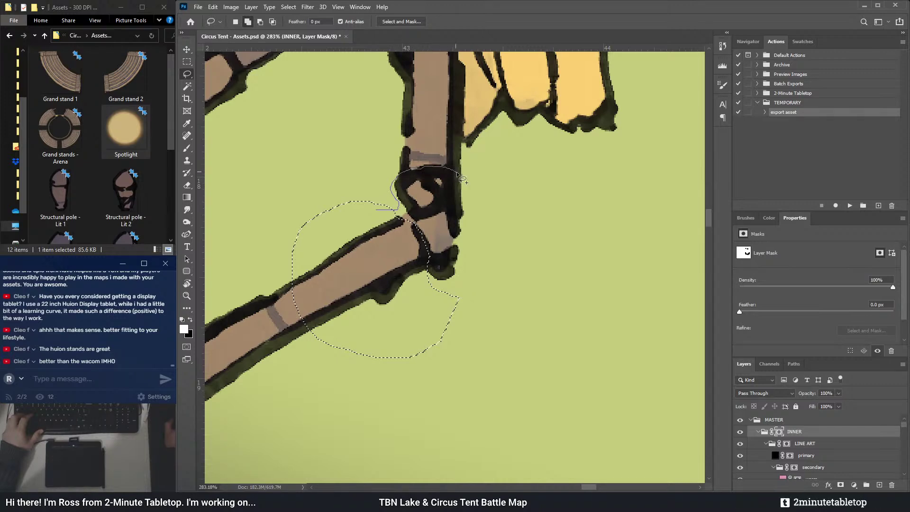
{"action": "left_click_drag", "start_coordinate": [465, 306], "coordinate": [390, 314]}
{"action": "scroll", "coordinate": [376, 278], "scroll_direction": "down", "scroll_amount": 5}
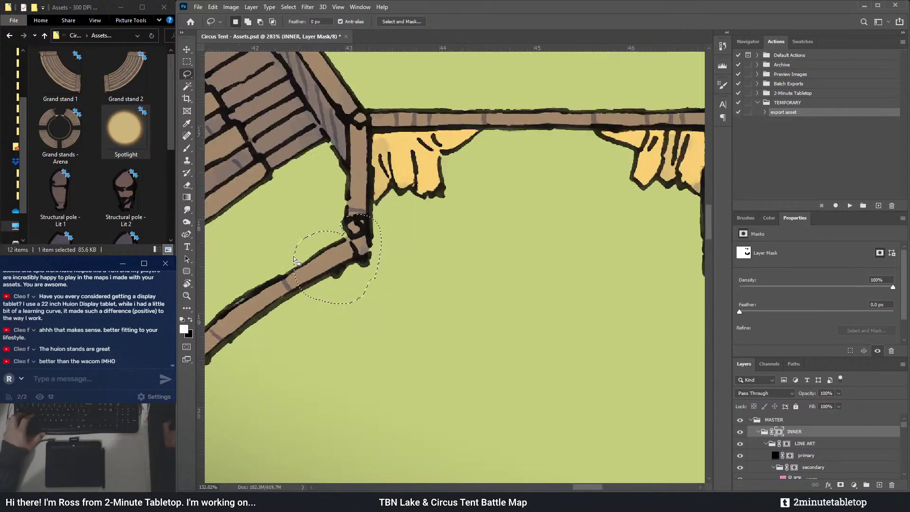
{"action": "scroll", "coordinate": [523, 264], "scroll_direction": "up", "scroll_amount": 3}
- Add the foot of the gateway's right post and its joint with the circular fence to the selection
{"action": "scroll", "coordinate": [524, 264], "scroll_direction": "up", "scroll_amount": 5}
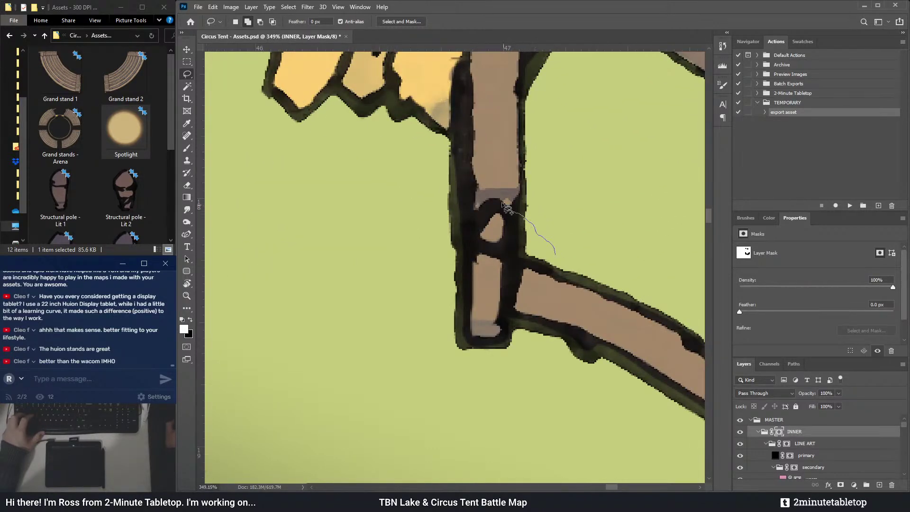
{"action": "left_click_drag", "start_coordinate": [502, 204], "coordinate": [478, 215]}
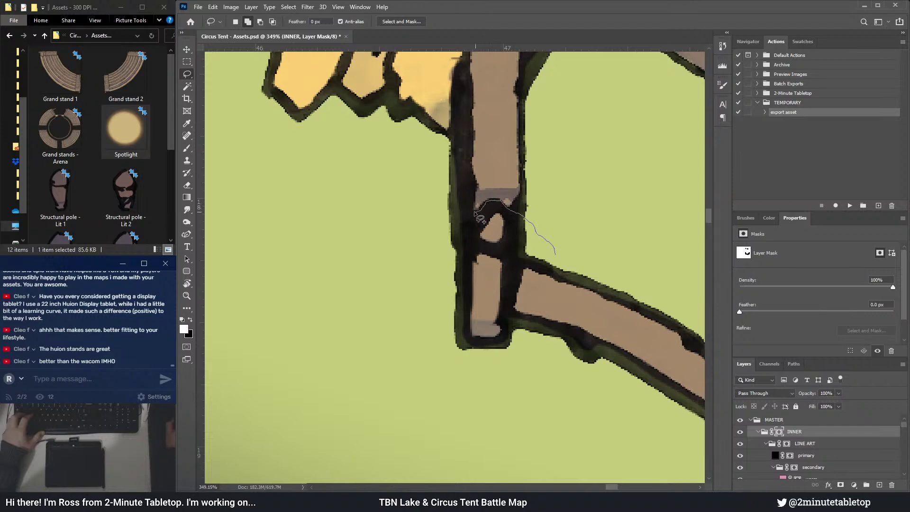
{"action": "mouse_move", "coordinate": [441, 357]}
{"action": "left_mouse_down"}
{"action": "mouse_move", "coordinate": [576, 356]}
{"action": "mouse_move", "coordinate": [588, 284]}
{"action": "left_mouse_up"}
{"action": "scroll", "coordinate": [559, 171], "scroll_direction": "down", "scroll_amount": 7}
{"action": "scroll", "coordinate": [557, 169], "scroll_direction": "down", "scroll_amount": 5}
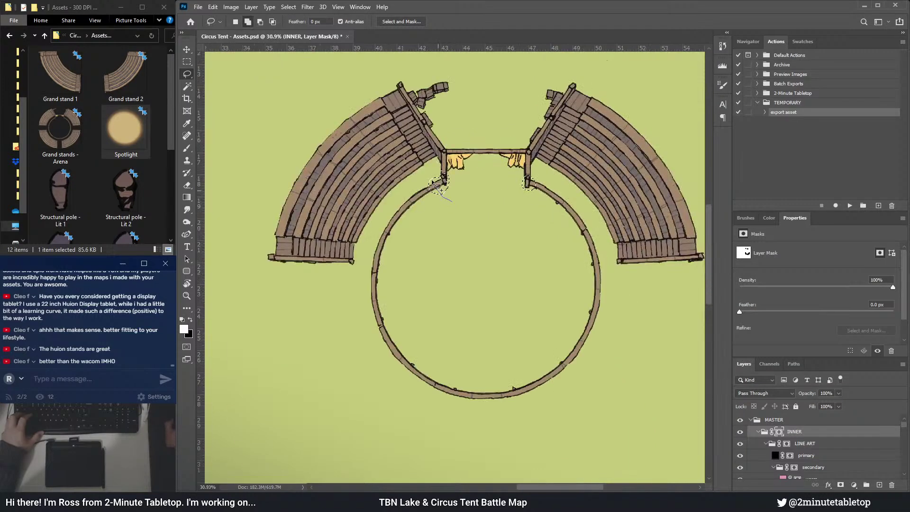
- Add the rest of the circular fence to the selection and run the export asset action
{"action": "mouse_move", "coordinate": [367, 270]}
{"action": "left_mouse_down"}
{"action": "mouse_move", "coordinate": [395, 399]}
{"action": "mouse_move", "coordinate": [468, 420]}
{"action": "mouse_move", "coordinate": [571, 419]}
{"action": "mouse_move", "coordinate": [617, 309]}
{"action": "left_mouse_up"}
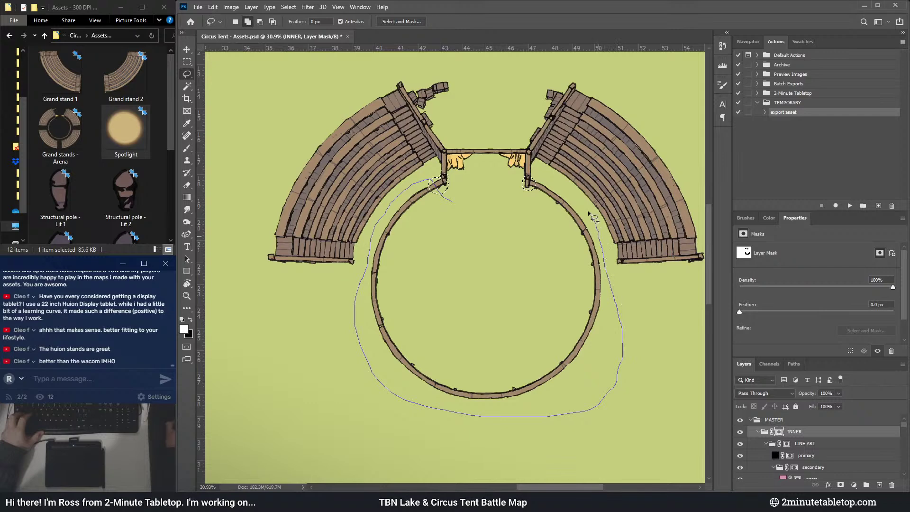
{"action": "left_click_drag", "start_coordinate": [528, 194], "coordinate": [497, 205]}
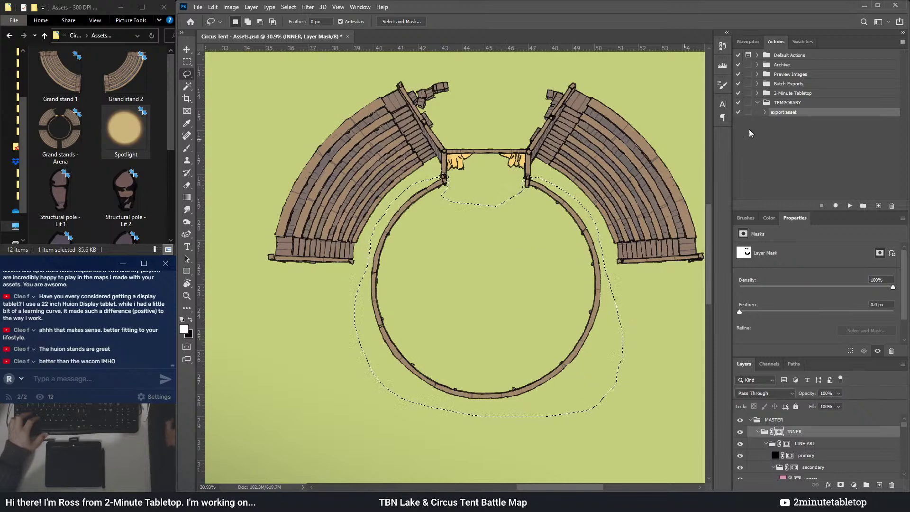
{"action": "left_click", "coordinate": [849, 205]}
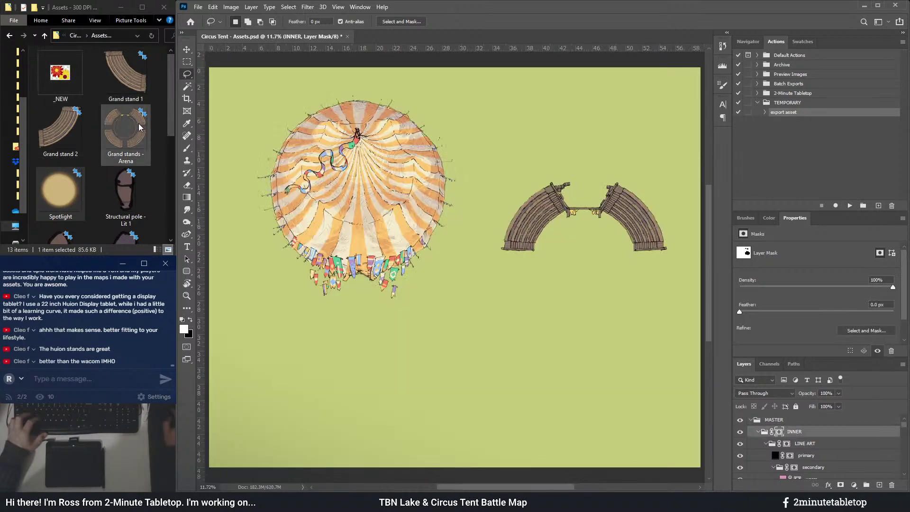
- Rename the newly exported _NEW file of the circular fence as "Pen"
{"action": "left_click", "coordinate": [66, 86]}
{"action": "left_click", "coordinate": [65, 99]}
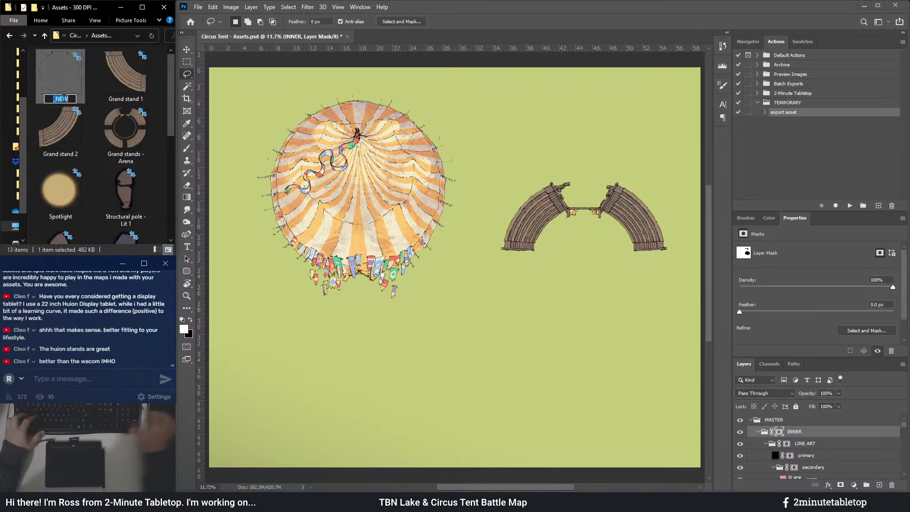
{"action": "type", "text": "Per"}
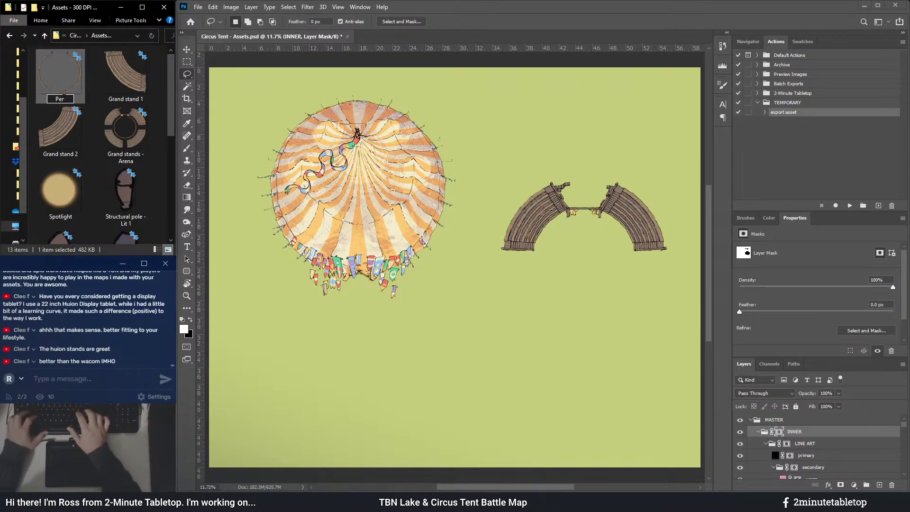
{"action": "key", "text": "Return"}
- Brush white on the INNER mask to restore the cut-off feet of the gateway's left and right posts
{"action": "left_click", "coordinate": [578, 258]}
{"action": "scroll", "coordinate": [578, 257], "scroll_direction": "up", "scroll_amount": 5}
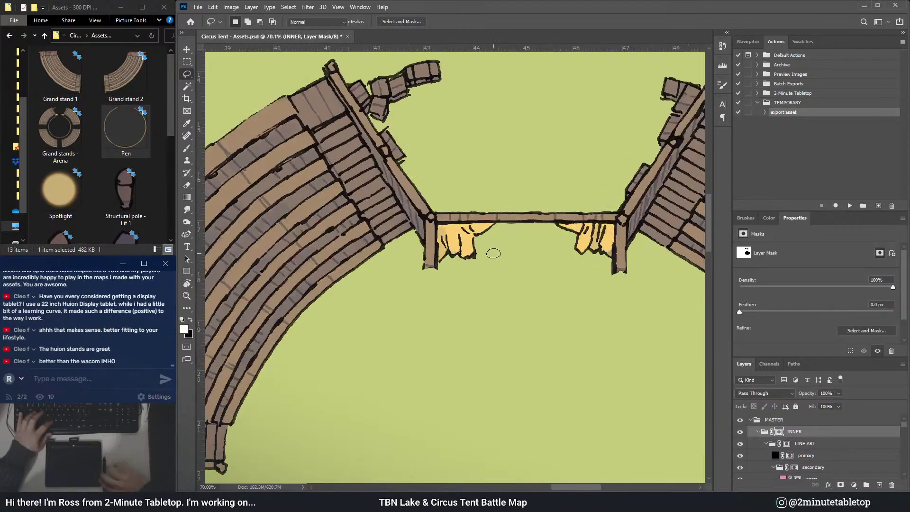
{"action": "key", "text": "b"}
{"action": "key", "text": "x"}
{"action": "key", "text": "x"}
{"action": "left_click_drag", "start_coordinate": [432, 288], "coordinate": [436, 268]}
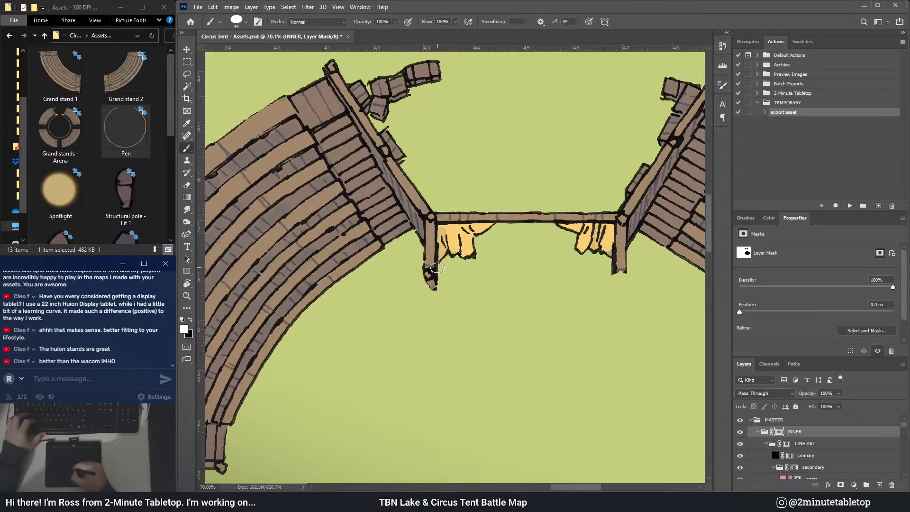
{"action": "left_click_drag", "start_coordinate": [620, 283], "coordinate": [616, 269]}
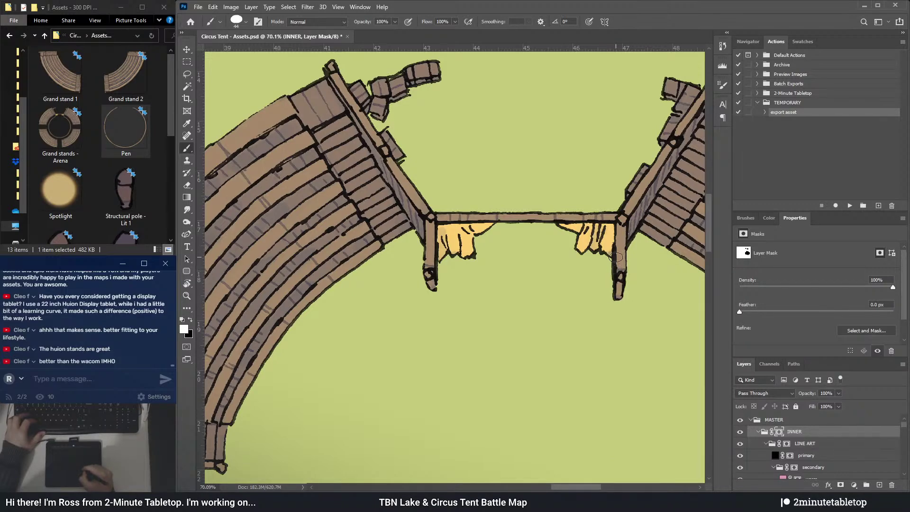
- Examine the two remaining stands, the curtained gateway with its restored posts and the crates behind them
{"action": "scroll", "coordinate": [497, 167], "scroll_direction": "down", "scroll_amount": 5}
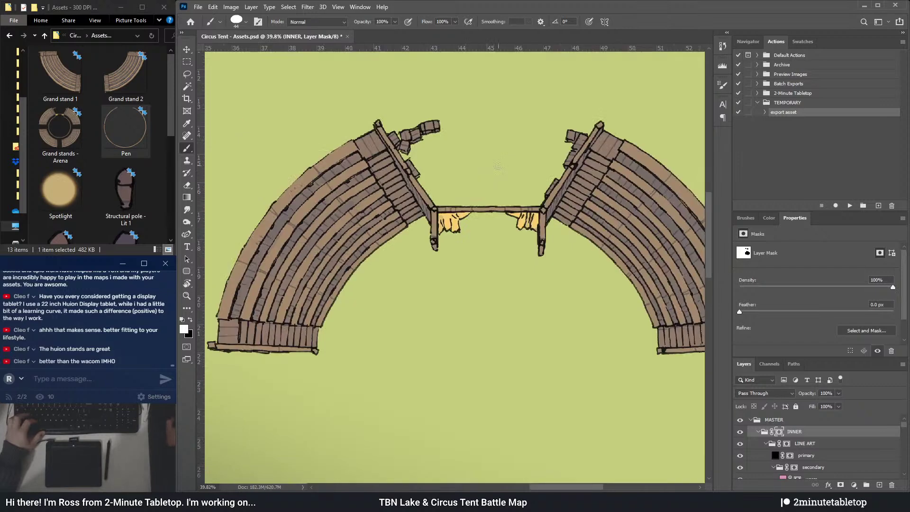
{"action": "scroll", "coordinate": [497, 167], "scroll_direction": "down", "scroll_amount": 2}
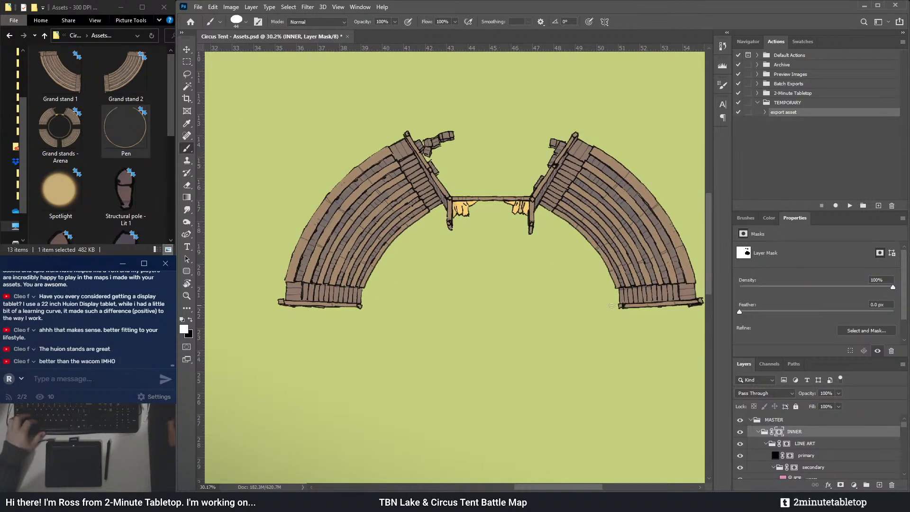
{"action": "scroll", "coordinate": [472, 297], "scroll_direction": "down", "scroll_amount": 2}
{"action": "scroll", "coordinate": [383, 158], "scroll_direction": "up", "scroll_amount": 4}
{"action": "left_click", "coordinate": [421, 227]}
{"action": "scroll", "coordinate": [418, 188], "scroll_direction": "down", "scroll_amount": 4}
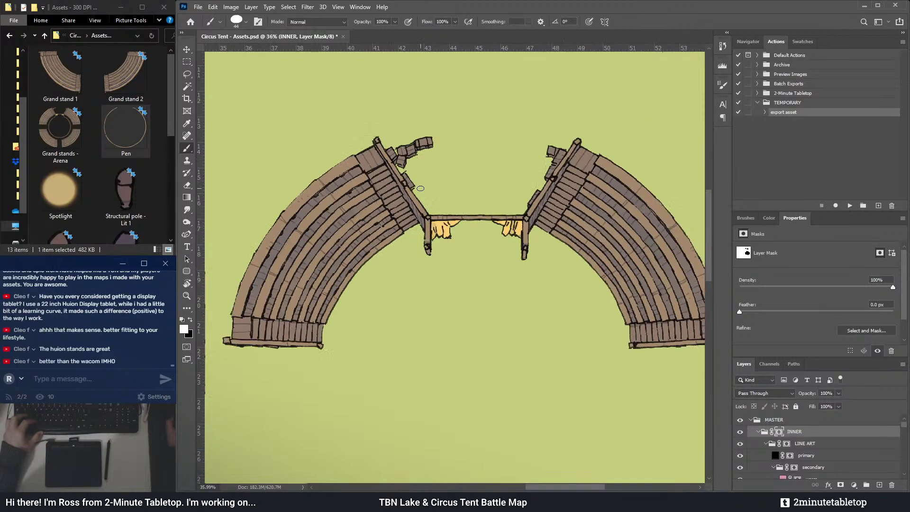
{"action": "scroll", "coordinate": [454, 216], "scroll_direction": "up", "scroll_amount": 5}
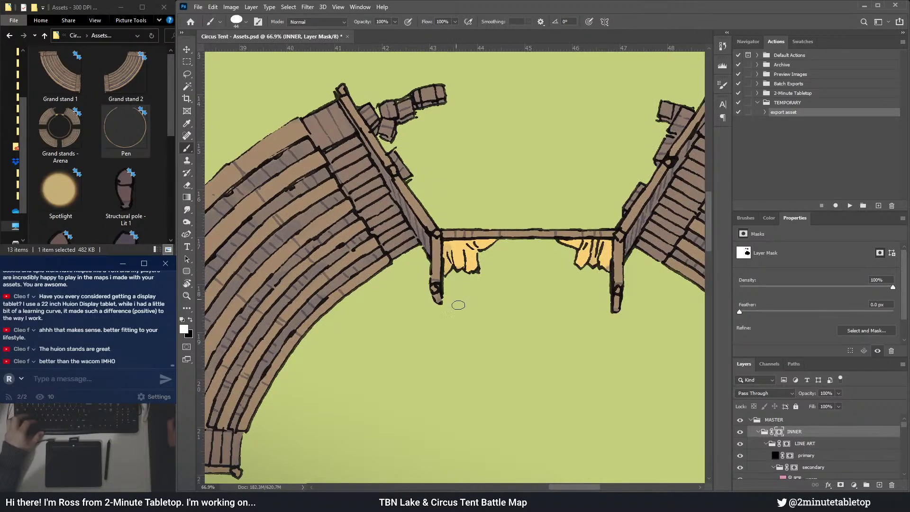
{"action": "scroll", "coordinate": [478, 277], "scroll_direction": "down", "scroll_amount": 3}
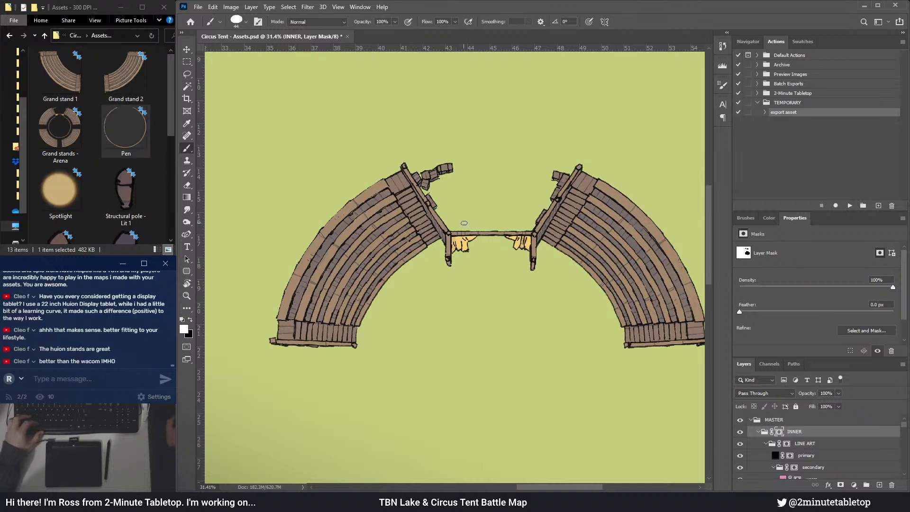
{"action": "scroll", "coordinate": [464, 223], "scroll_direction": "up", "scroll_amount": 3}
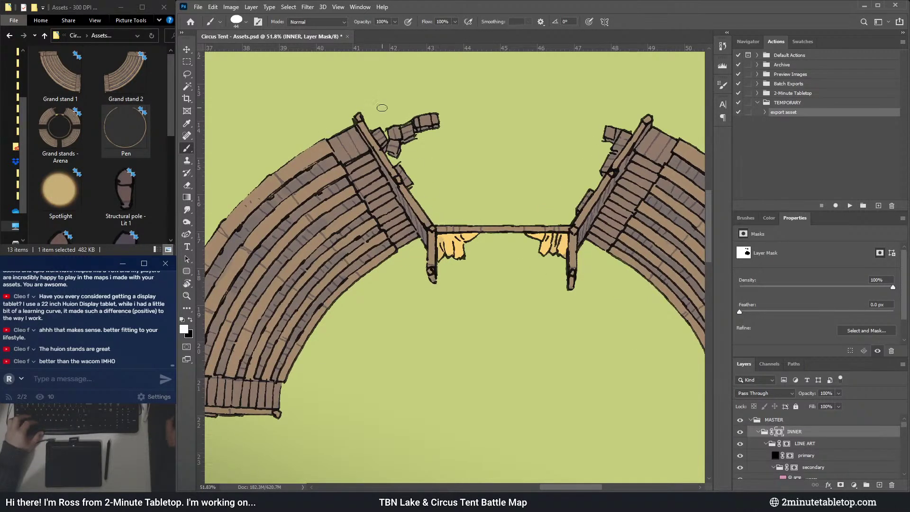
- Lasso the row of crates beside the left stand's upper end and run the export asset action
{"action": "scroll", "coordinate": [382, 108], "scroll_direction": "up", "scroll_amount": 5}
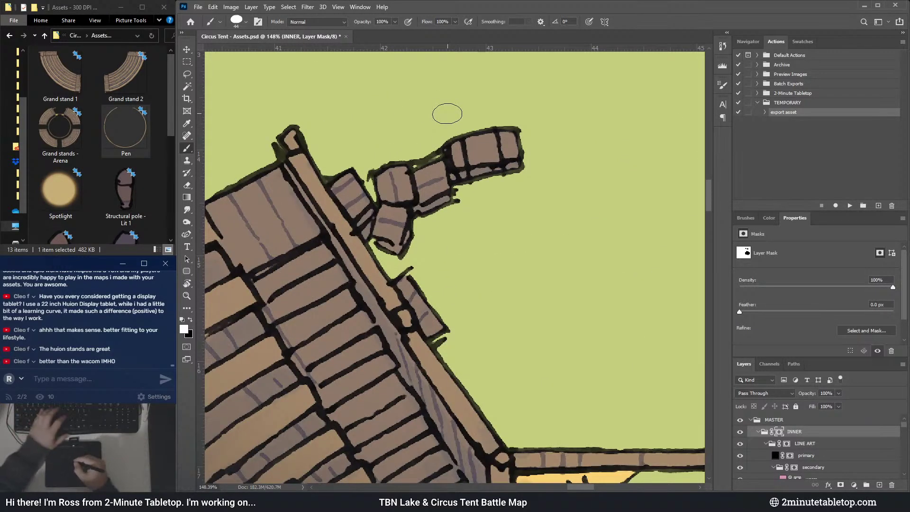
{"action": "key", "text": "l"}
{"action": "mouse_move", "coordinate": [469, 216]}
{"action": "left_mouse_down"}
{"action": "mouse_move", "coordinate": [550, 164]}
{"action": "mouse_move", "coordinate": [520, 116]}
{"action": "mouse_move", "coordinate": [464, 119]}
{"action": "mouse_move", "coordinate": [365, 156]}
{"action": "mouse_move", "coordinate": [367, 184]}
{"action": "mouse_move", "coordinate": [375, 201]}
{"action": "left_mouse_up"}
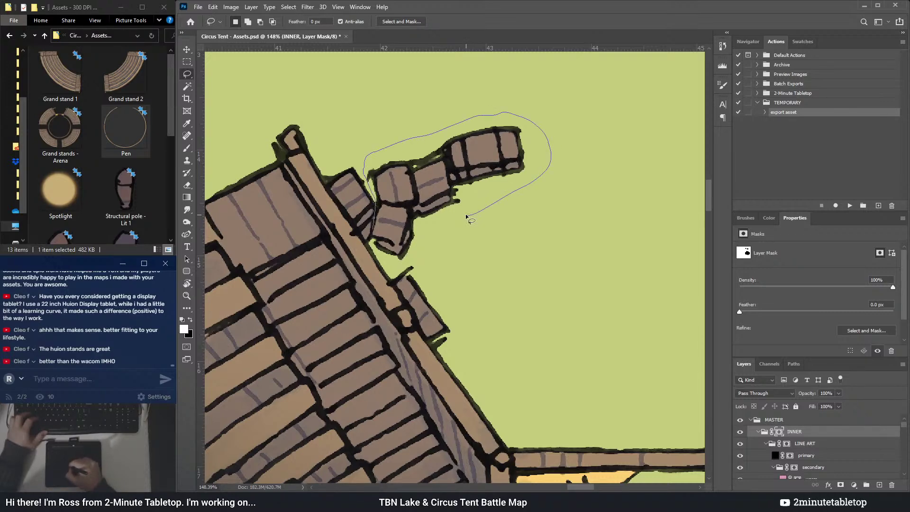
{"action": "left_click_drag", "start_coordinate": [467, 217], "coordinate": [469, 216]}
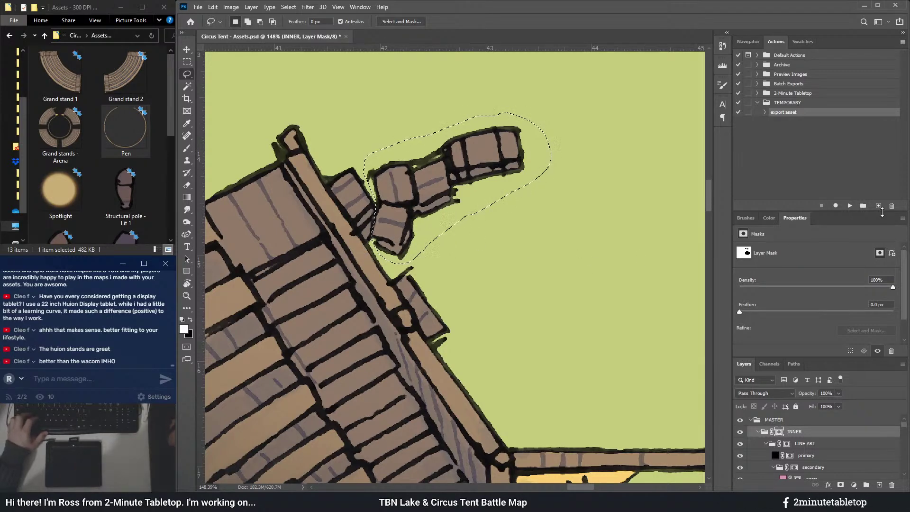
{"action": "left_click", "coordinate": [850, 206]}
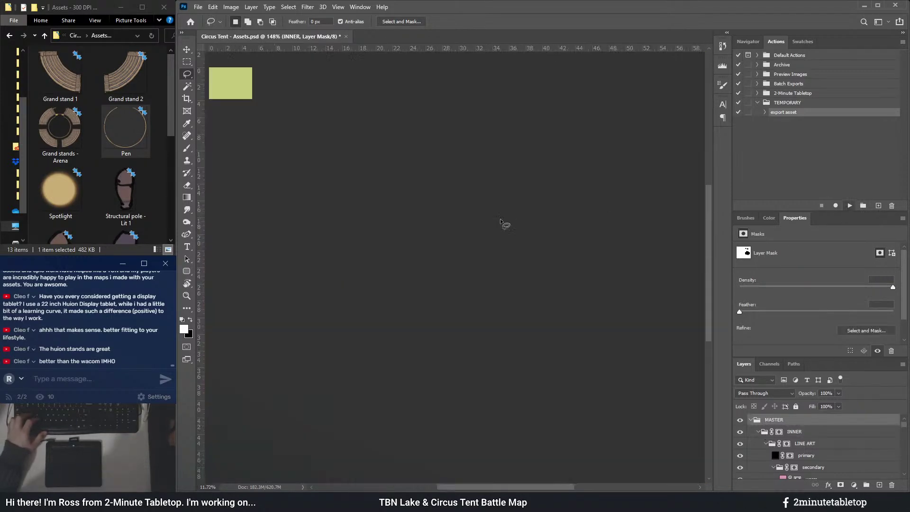
- Rename the exported _NEW file of the crates as "Cargo"
{"action": "left_click", "coordinate": [59, 101]}
{"action": "left_click", "coordinate": [60, 100]}
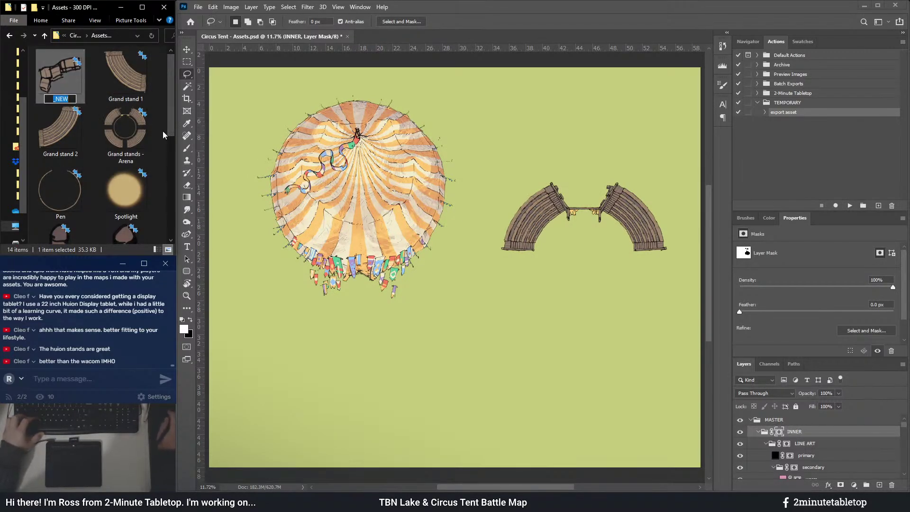
{"action": "type", "text": "Cargo"}
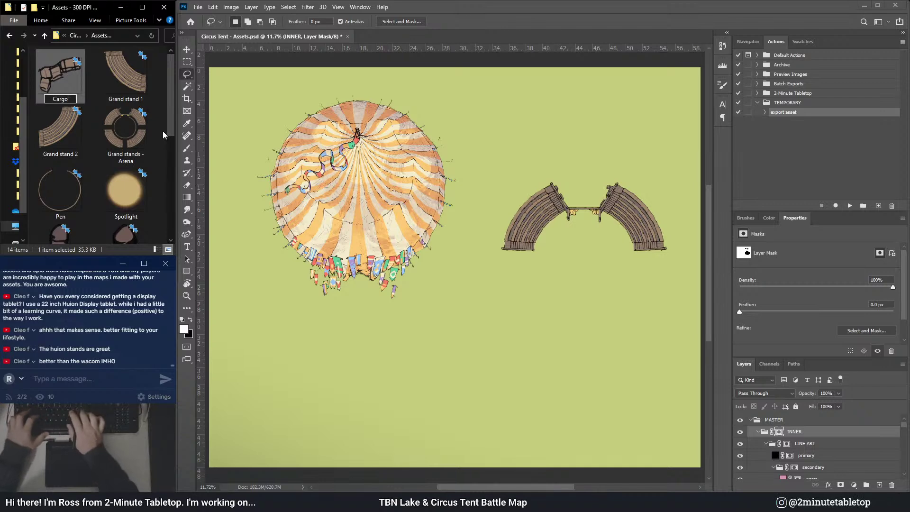
{"action": "key", "text": "Return"}
- Brush black on the INNER mask to hide the gateway's crossbeam and curtains between the two stands
{"action": "scroll", "coordinate": [615, 194], "scroll_direction": "up", "scroll_amount": 5}
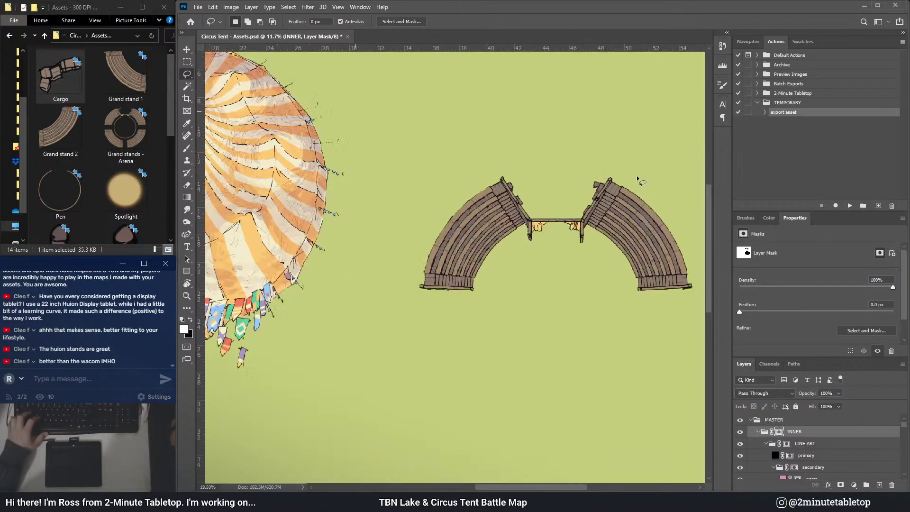
{"action": "scroll", "coordinate": [523, 201], "scroll_direction": "down", "scroll_amount": 1}
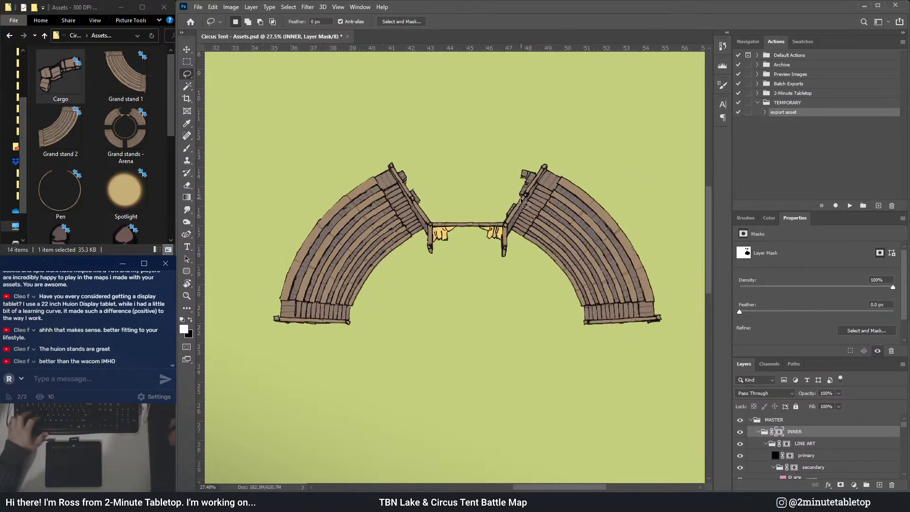
{"action": "scroll", "coordinate": [488, 218], "scroll_direction": "up", "scroll_amount": 4}
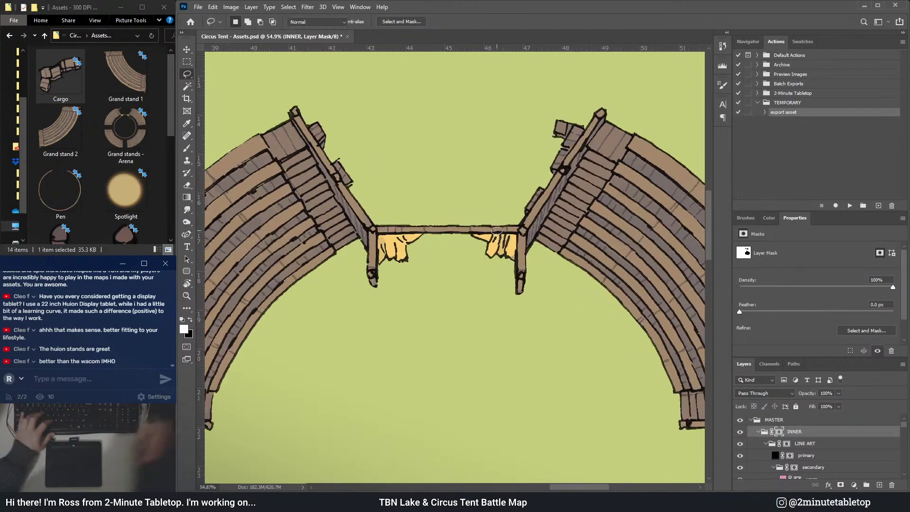
{"action": "key", "text": "b"}
{"action": "key", "text": "x"}
{"action": "left_click_drag", "start_coordinate": [393, 219], "coordinate": [393, 261]}
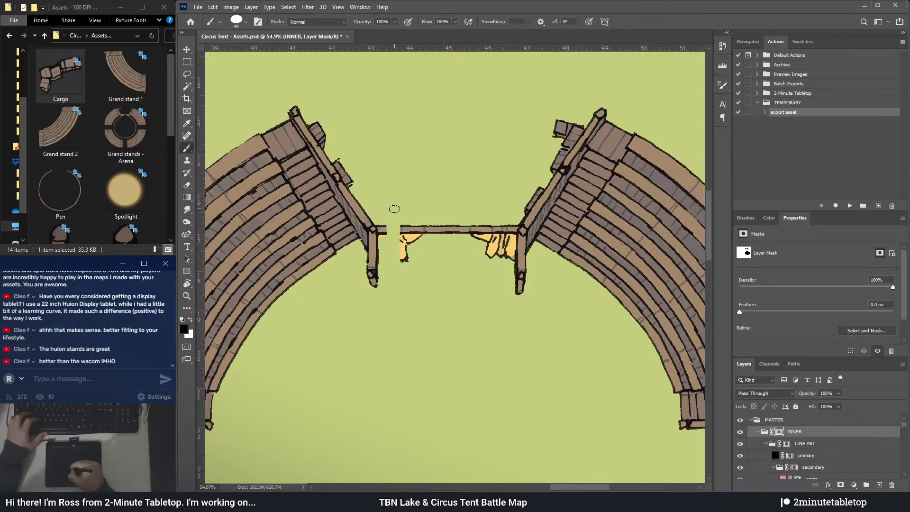
{"action": "left_click_drag", "start_coordinate": [401, 229], "coordinate": [479, 229]}
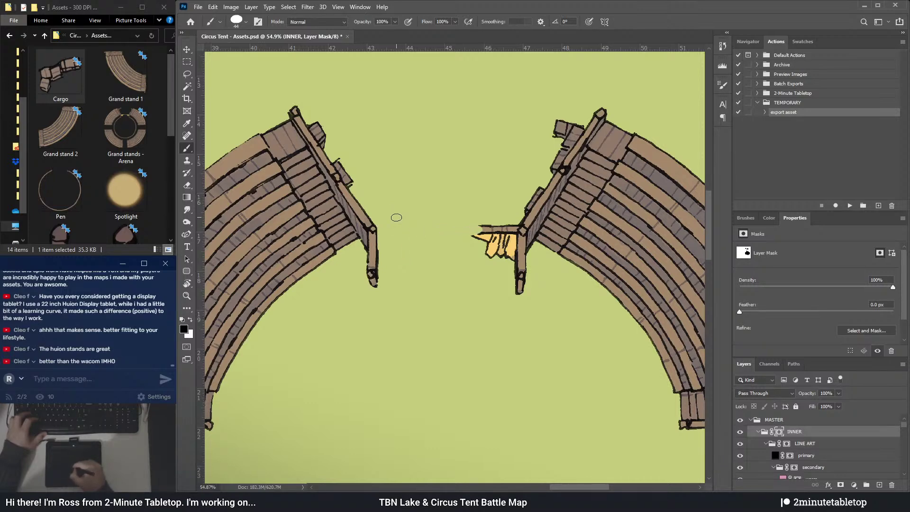
{"action": "mouse_move", "coordinate": [473, 235]}
{"action": "left_mouse_down"}
{"action": "mouse_move", "coordinate": [483, 242]}
{"action": "mouse_move", "coordinate": [479, 219]}
{"action": "left_mouse_up"}
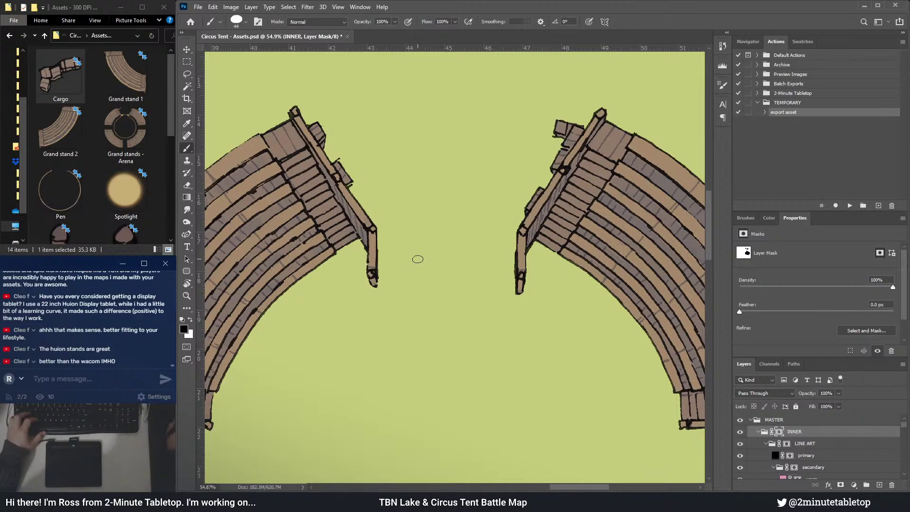
- Lasso the left grand stand together with its gate post and run the export asset action
{"action": "scroll", "coordinate": [502, 113], "scroll_direction": "down", "scroll_amount": 3}
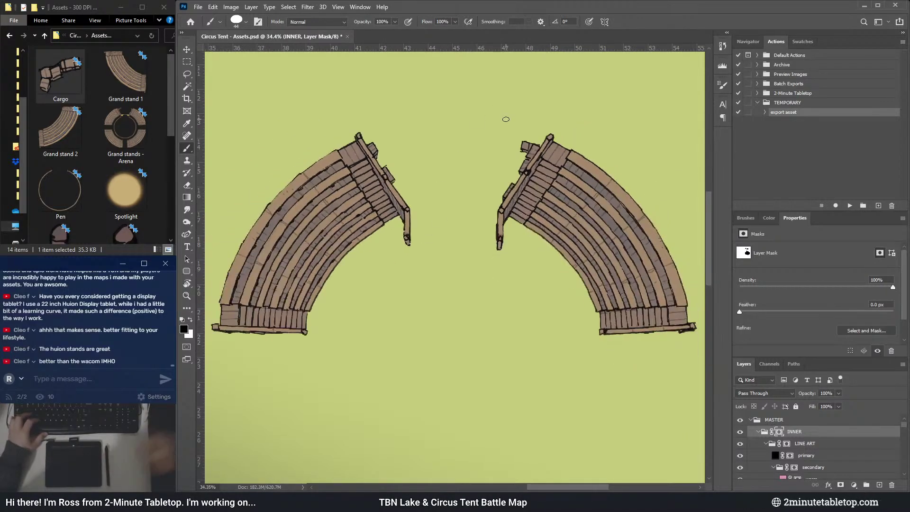
{"action": "left_click", "coordinate": [187, 74]}
{"action": "mouse_move", "coordinate": [410, 278]}
{"action": "left_mouse_down"}
{"action": "mouse_move", "coordinate": [426, 126]}
{"action": "mouse_move", "coordinate": [328, 106]}
{"action": "mouse_move", "coordinate": [237, 192]}
{"action": "mouse_move", "coordinate": [209, 274]}
{"action": "left_mouse_up"}
{"action": "left_click_drag", "start_coordinate": [216, 362], "coordinate": [390, 325]}
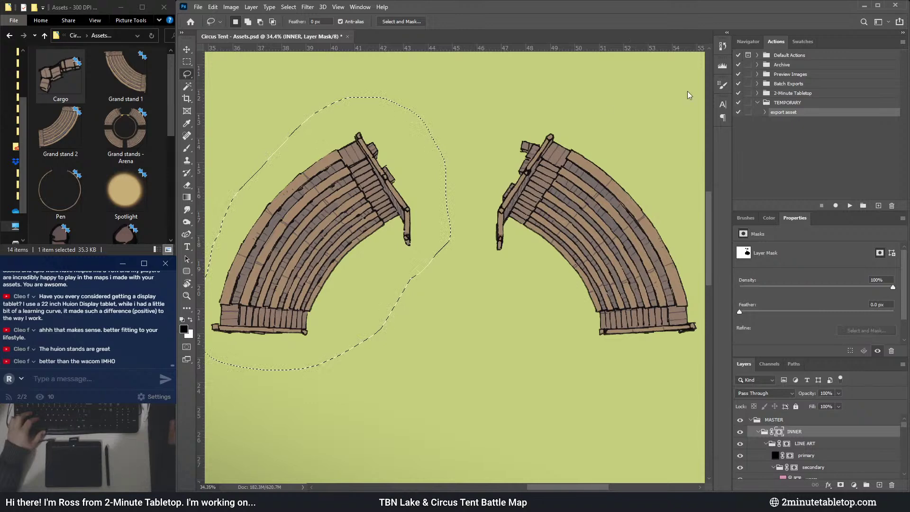
{"action": "left_click", "coordinate": [849, 206]}
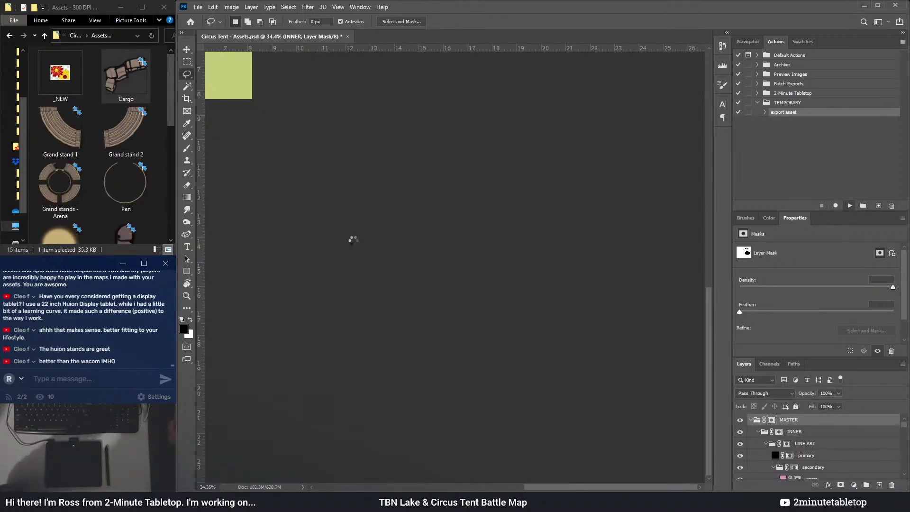
- Rename the exported _NEW file of the left stand as "Grand stand 3"
{"action": "left_click", "coordinate": [74, 13]}
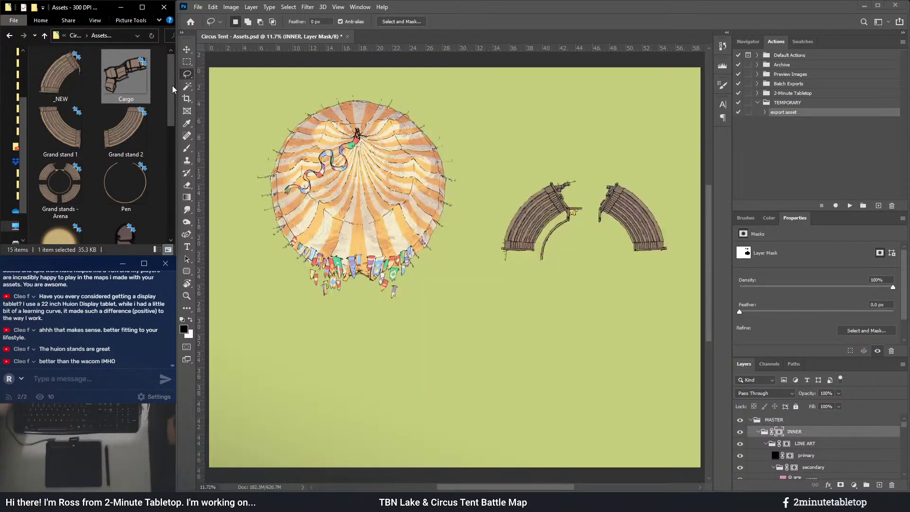
{"action": "left_click", "coordinate": [64, 84]}
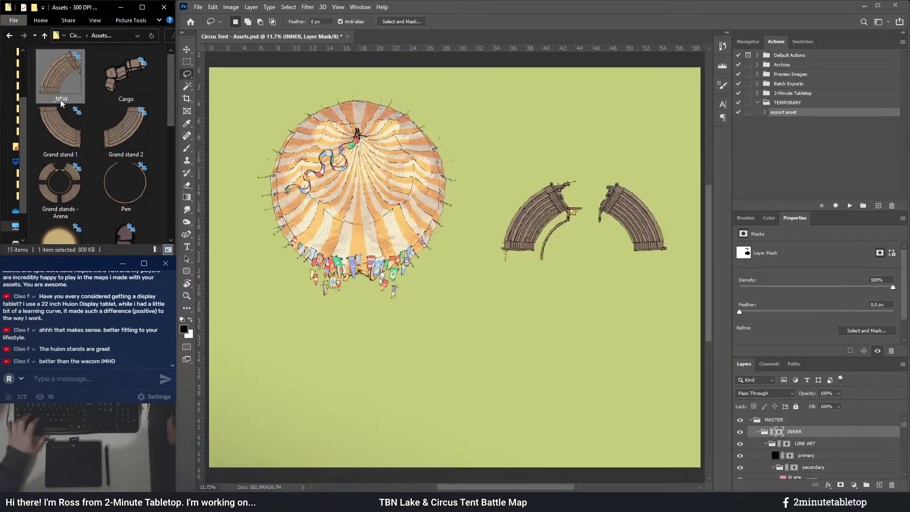
{"action": "left_click", "coordinate": [61, 98]}
{"action": "type", "text": "Grand stand "}
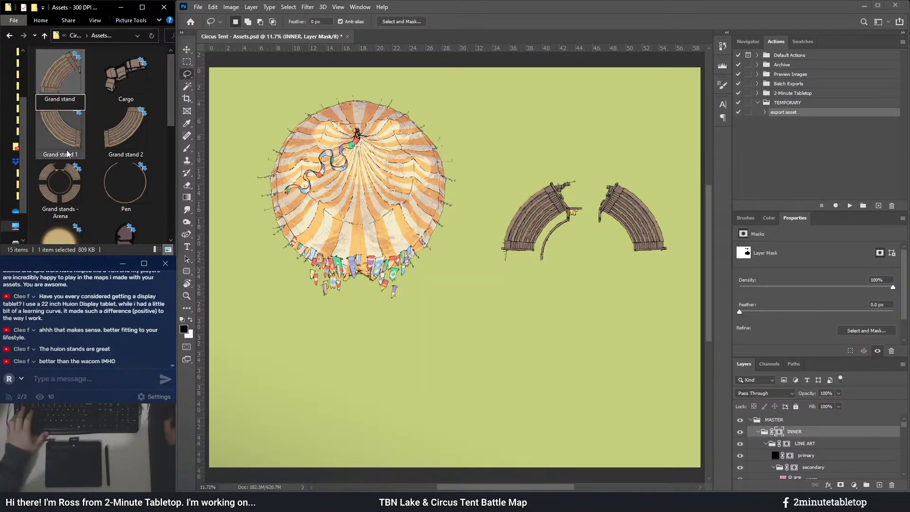
{"action": "type", "text": "3"}
{"action": "key", "text": "Return"}
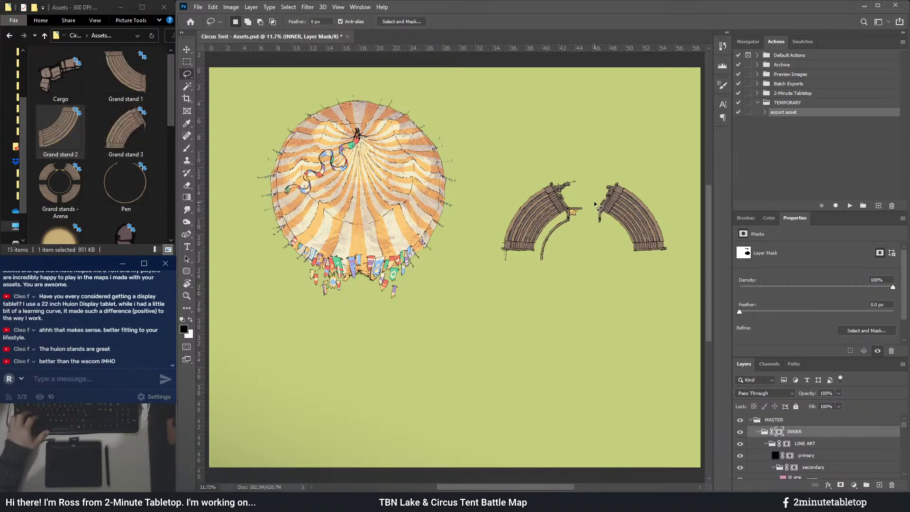
- Select the already exported left stand, fill it with black on the INNER mask to hide it, and deselect
{"action": "left_click_drag", "start_coordinate": [555, 170], "coordinate": [579, 204]}
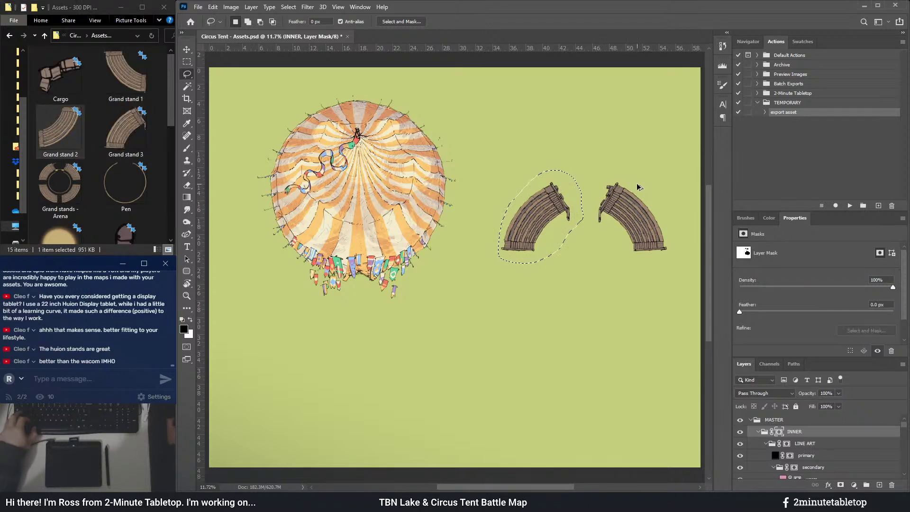
{"action": "key", "text": "x"}
{"action": "key", "text": "Delete"}
{"action": "key", "text": "ctrl+d"}
- Lasso the remaining right grand stand with its post and crates, and run the export asset action
{"action": "scroll", "coordinate": [616, 232], "scroll_direction": "up", "scroll_amount": 5}
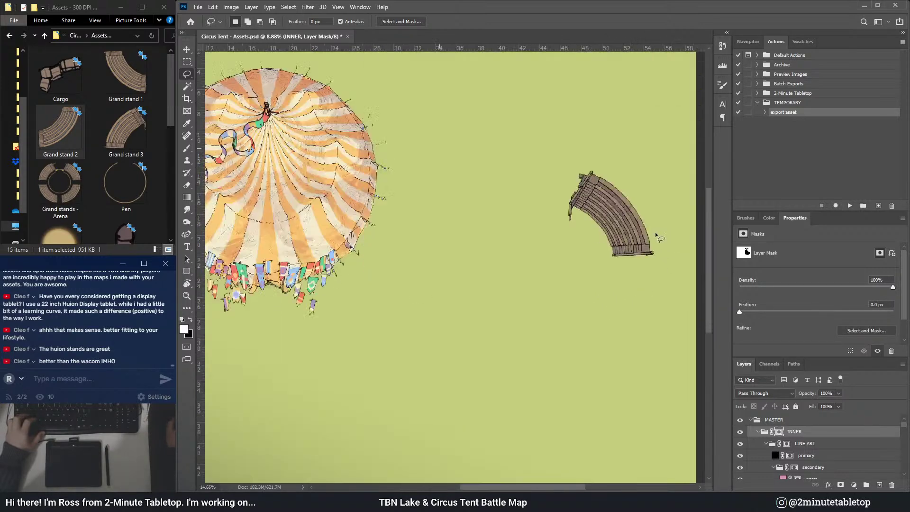
{"action": "mouse_move", "coordinate": [506, 217]}
{"action": "left_mouse_down"}
{"action": "mouse_move", "coordinate": [589, 311]}
{"action": "mouse_move", "coordinate": [673, 286]}
{"action": "mouse_move", "coordinate": [637, 171]}
{"action": "mouse_move", "coordinate": [562, 106]}
{"action": "mouse_move", "coordinate": [495, 93]}
{"action": "mouse_move", "coordinate": [461, 160]}
{"action": "mouse_move", "coordinate": [459, 200]}
{"action": "mouse_move", "coordinate": [505, 218]}
{"action": "left_mouse_up"}
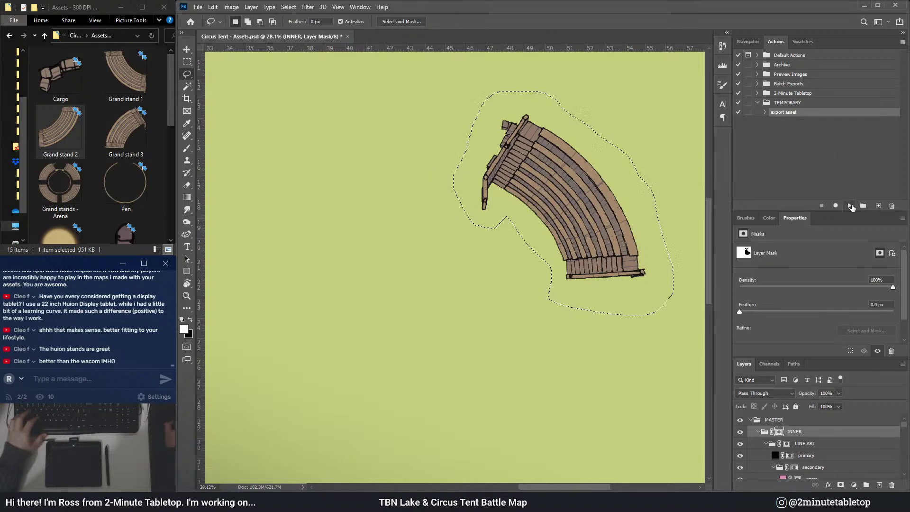
{"action": "left_click", "coordinate": [851, 206]}
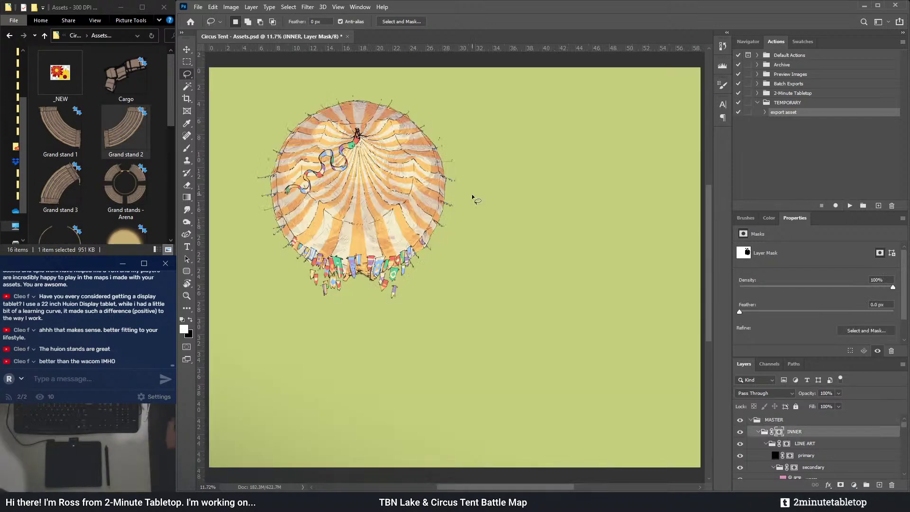
{"action": "scroll", "coordinate": [548, 249], "scroll_direction": "down", "scroll_amount": 1}
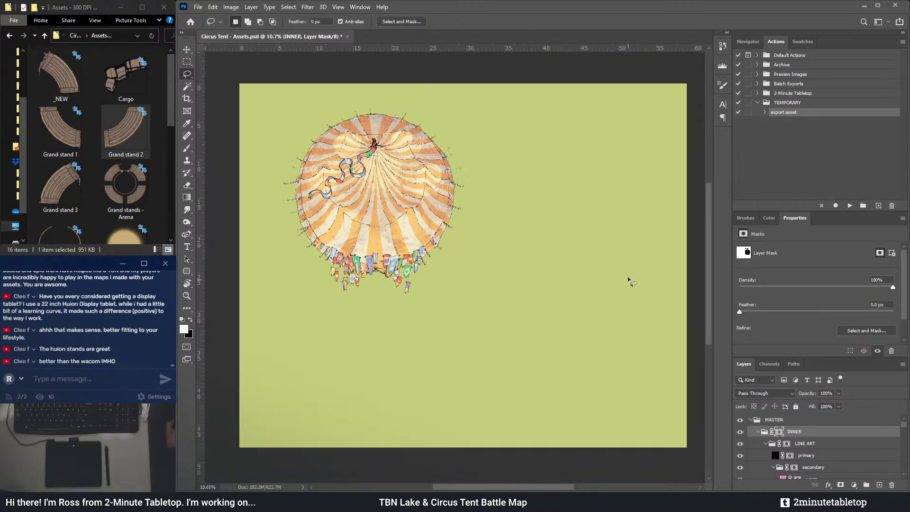
{"action": "scroll", "coordinate": [649, 299], "scroll_direction": "up", "scroll_amount": 1}
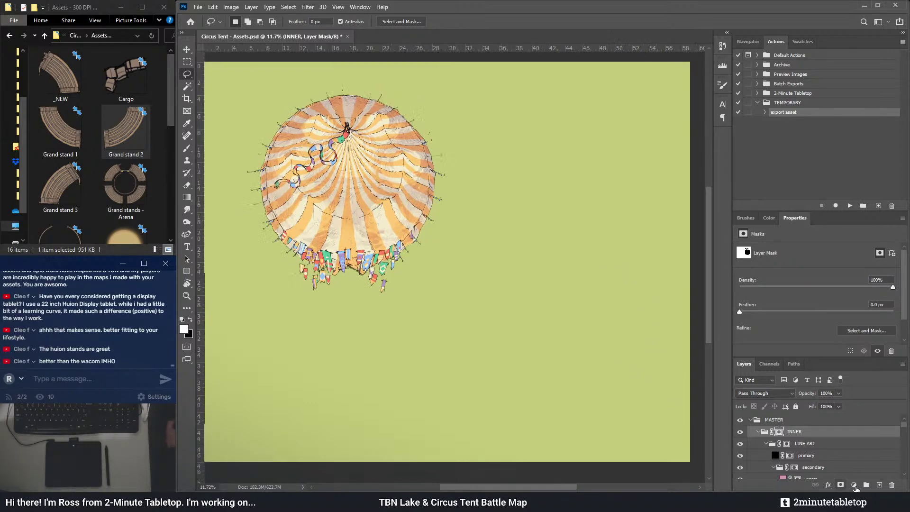
{"action": "left_click", "coordinate": [871, 503]}
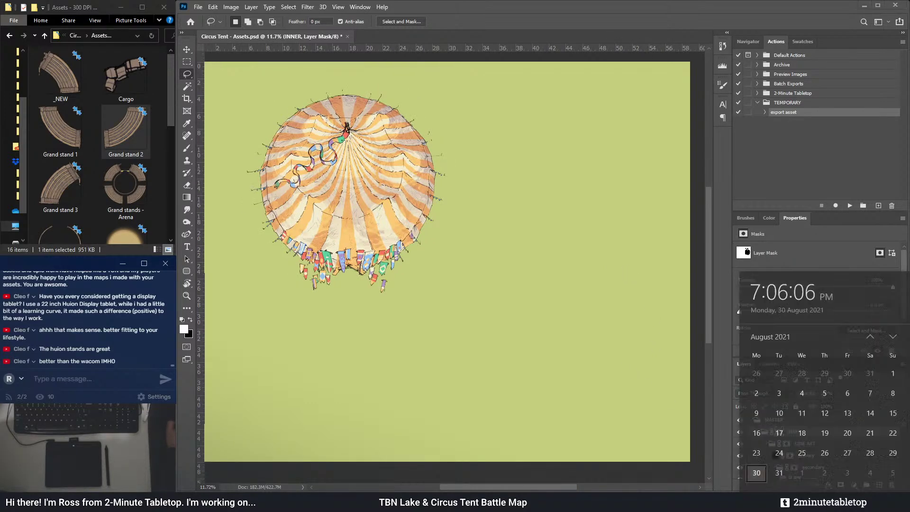
{"action": "left_click", "coordinate": [802, 428]}
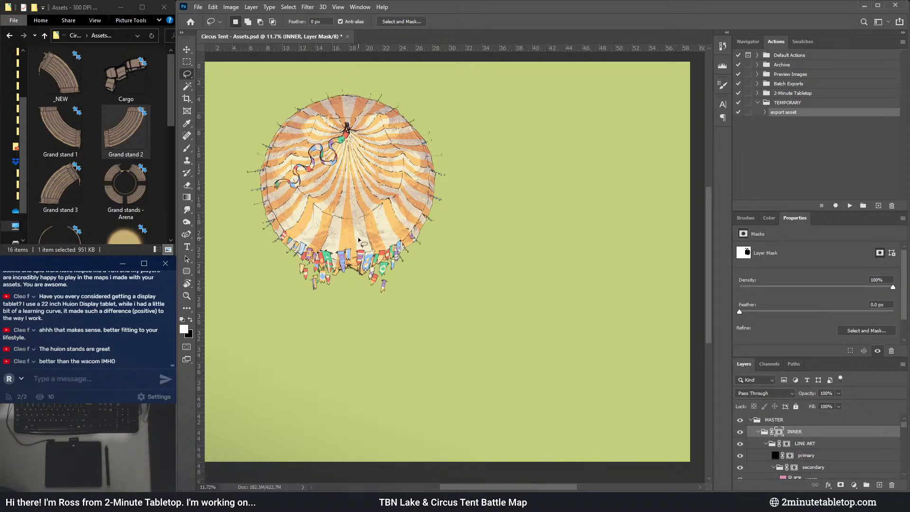
- Rename the exported _NEW file of the right stand as "Grand stand 4"
{"action": "left_click", "coordinate": [58, 69]}
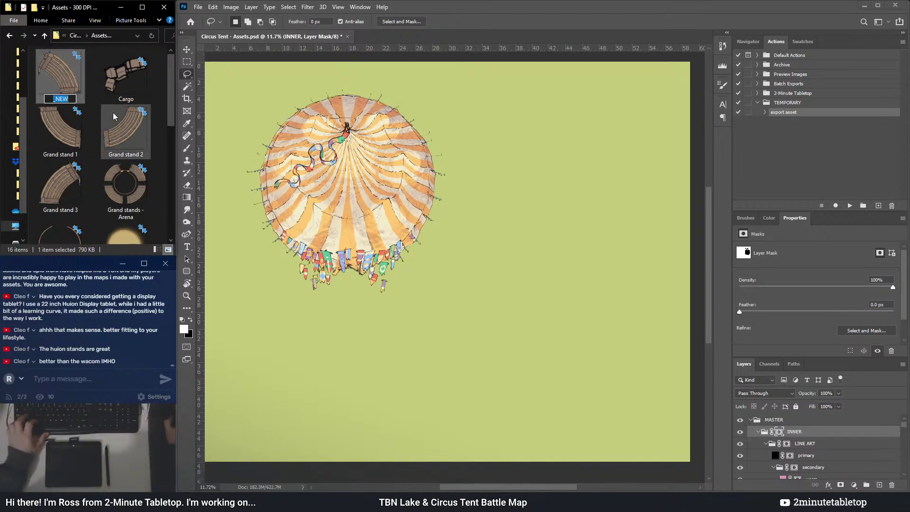
{"action": "key", "text": "F2"}
{"action": "type", "text": "Grand stand"}
{"action": "type", "text": "4"}
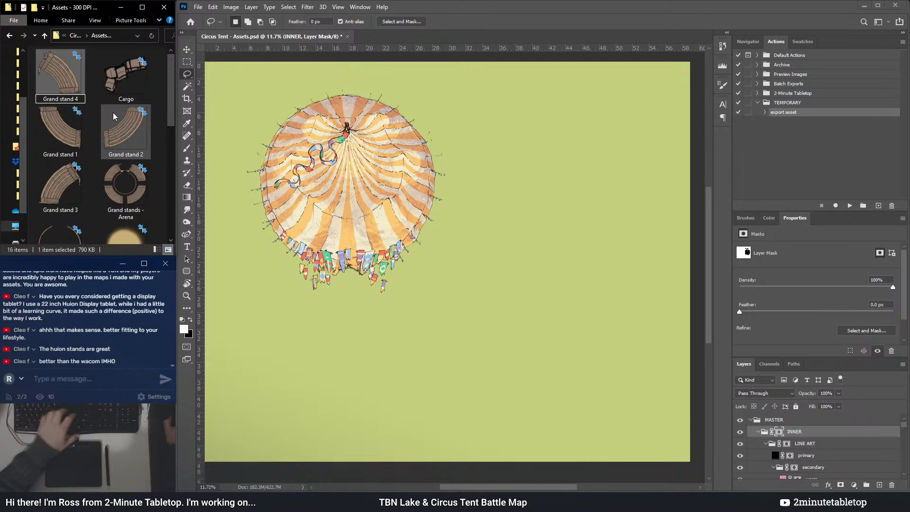
{"action": "key", "text": "Return"}
- Save the Circus Tent - Assets document and fit the whole canvas in view
{"action": "left_click", "coordinate": [492, 159]}
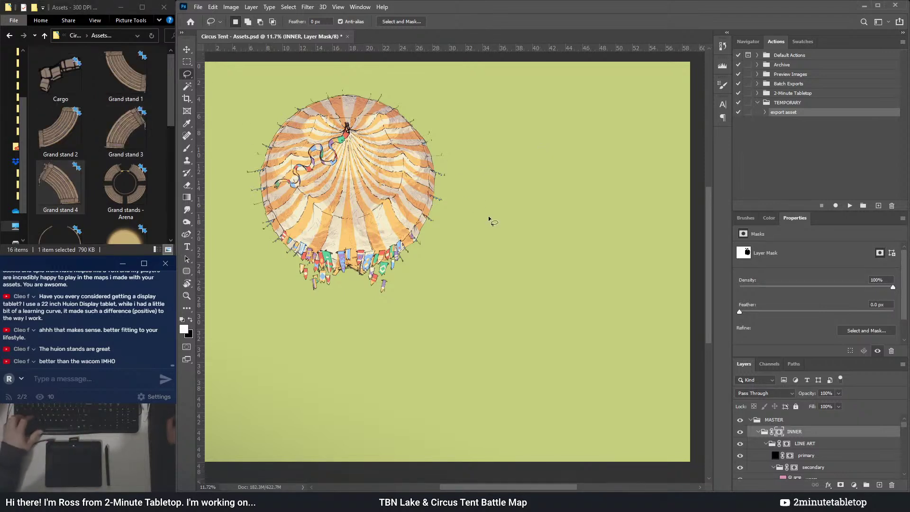
{"action": "scroll", "coordinate": [465, 199], "scroll_direction": "down", "scroll_amount": 3}
{"action": "scroll", "coordinate": [378, 163], "scroll_direction": "up", "scroll_amount": 2}
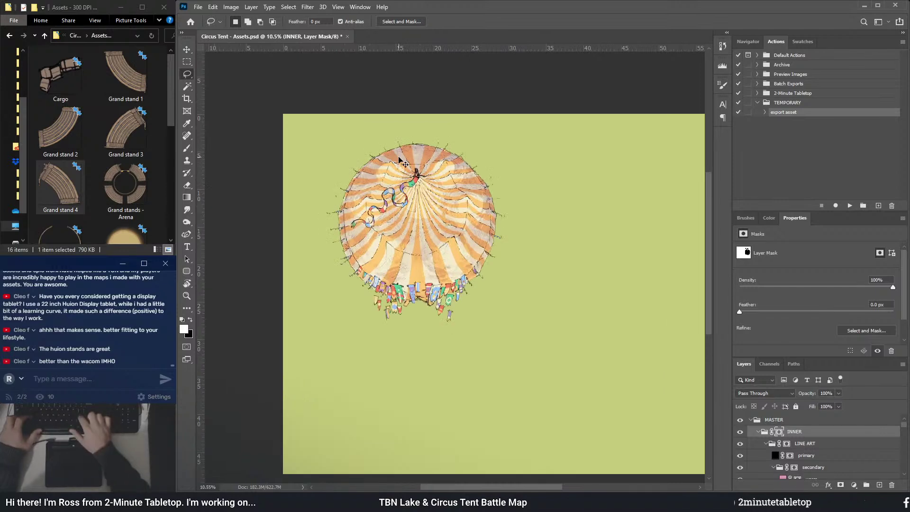
{"action": "key", "text": "ctrl+s"}
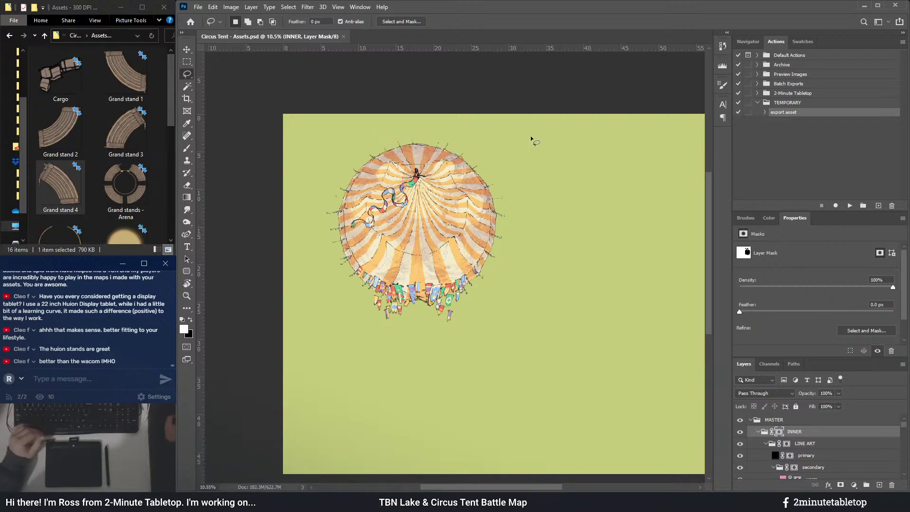
{"action": "key", "text": "ctrl+0"}
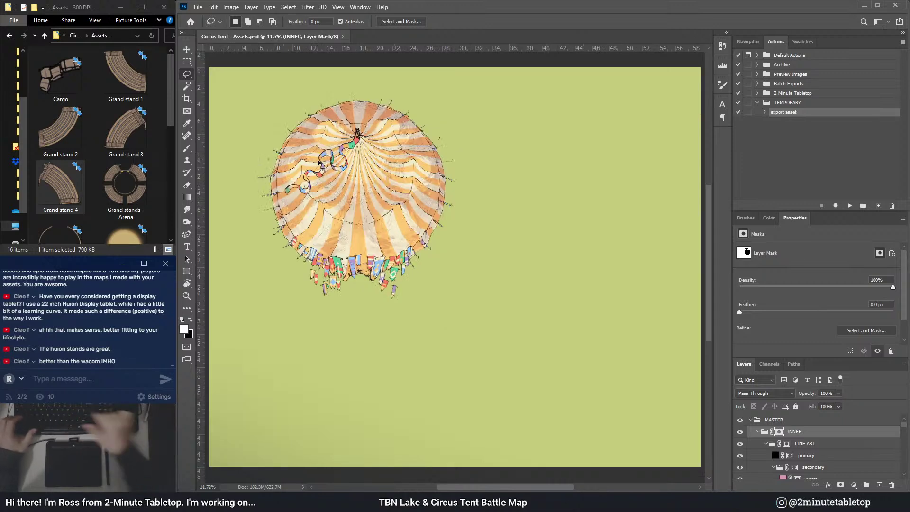